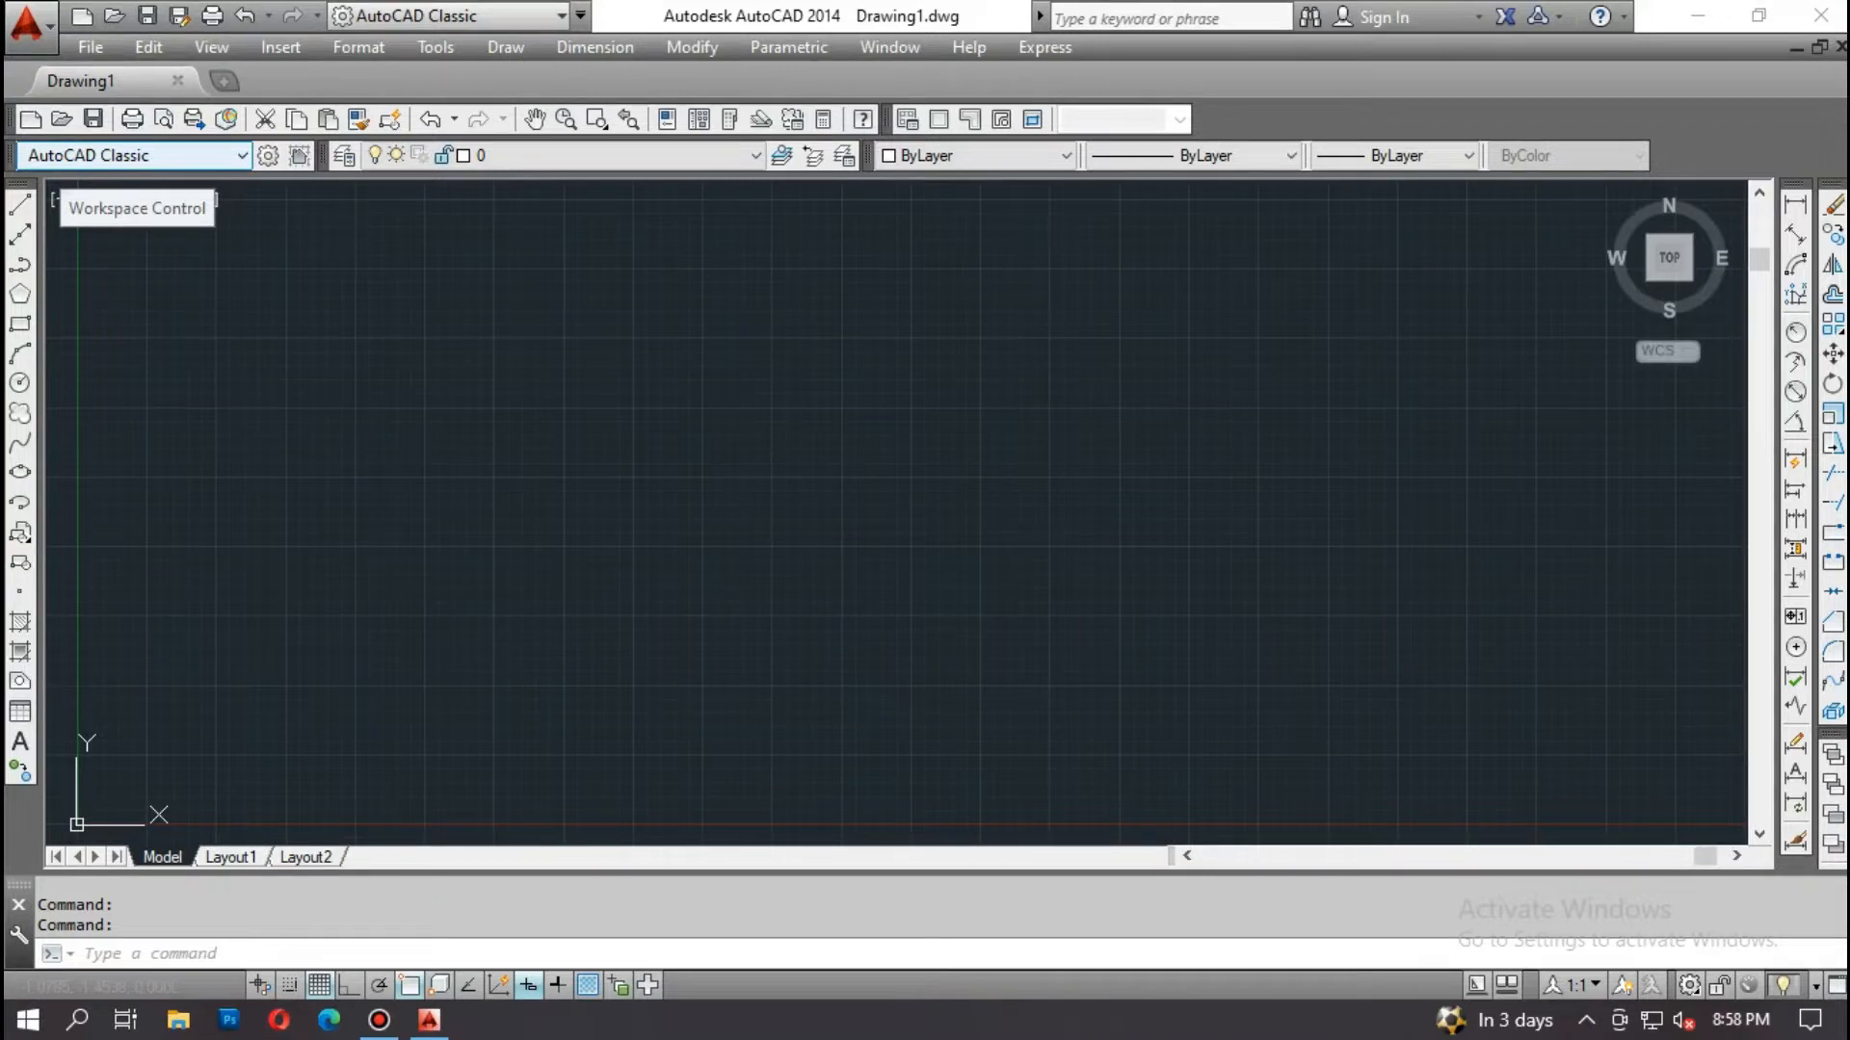
Step: Open the 30X63 PLAN drawing from the NEW FILE folder, continuing past the educational plot stamp warning
left_click(91, 46)
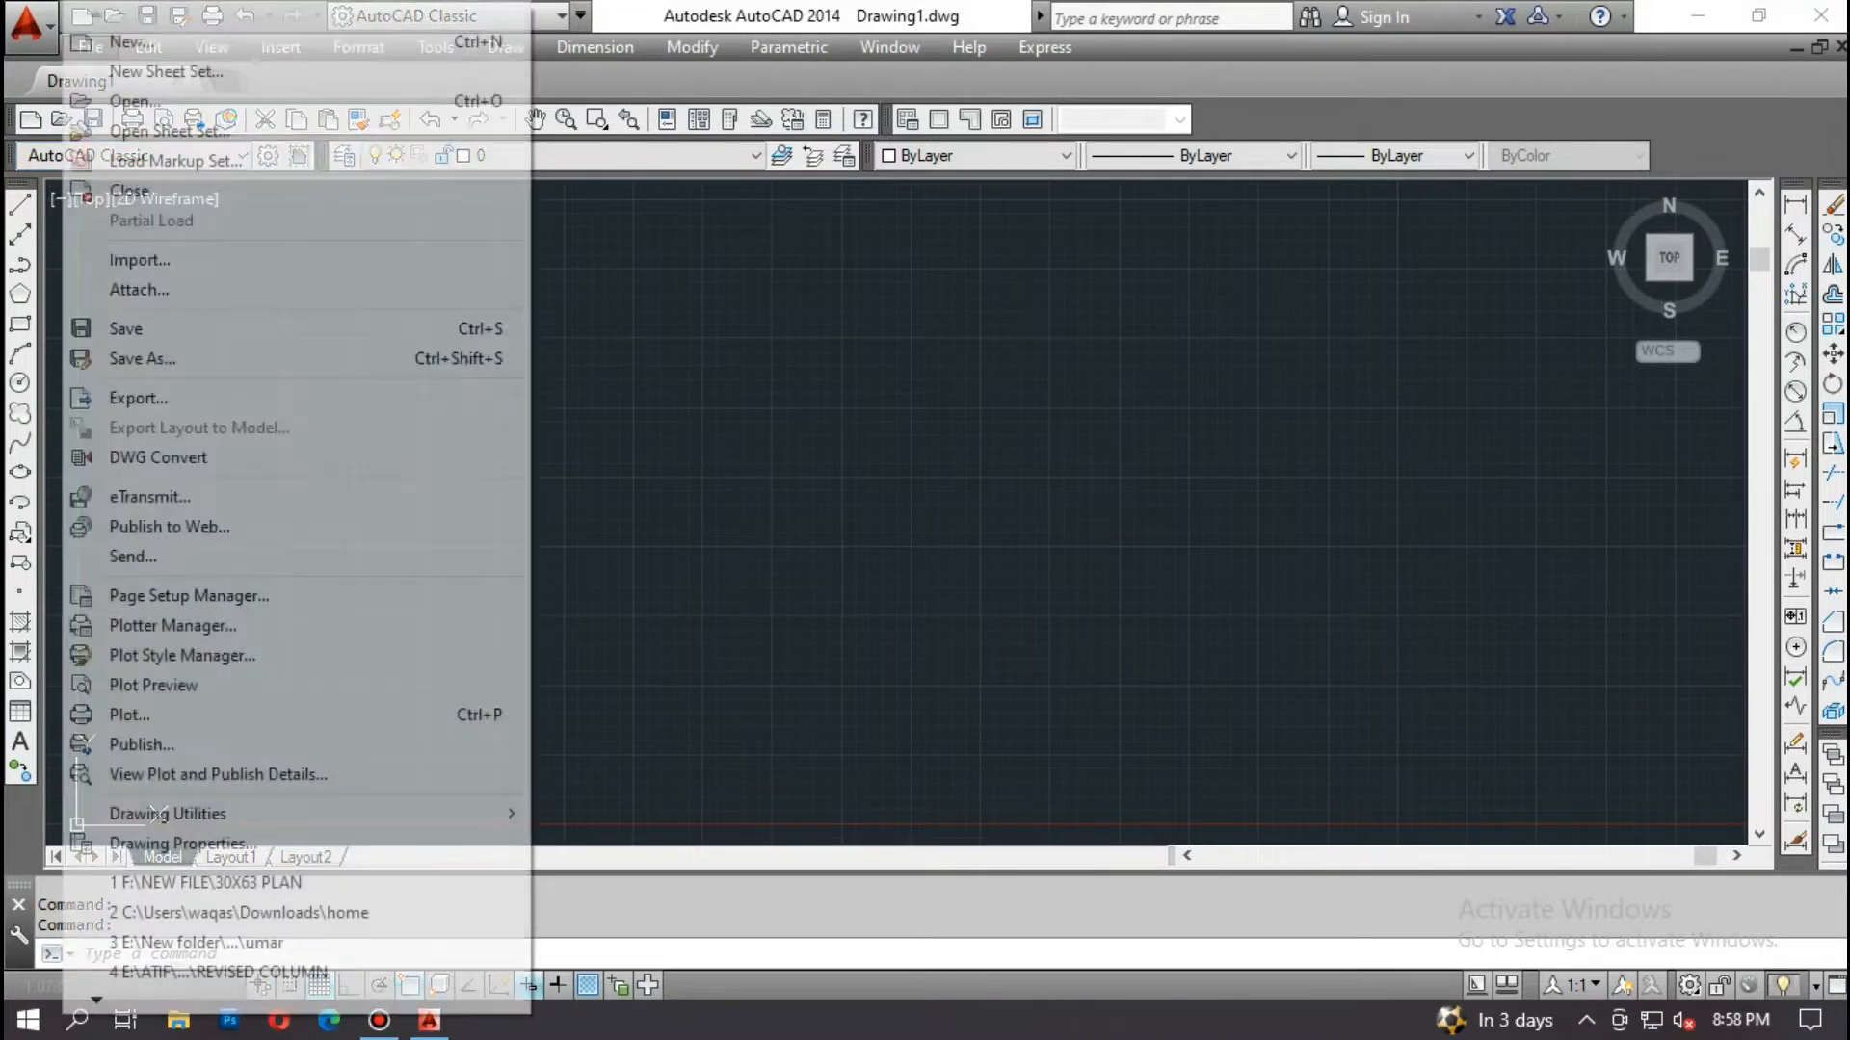
left_click(135, 101)
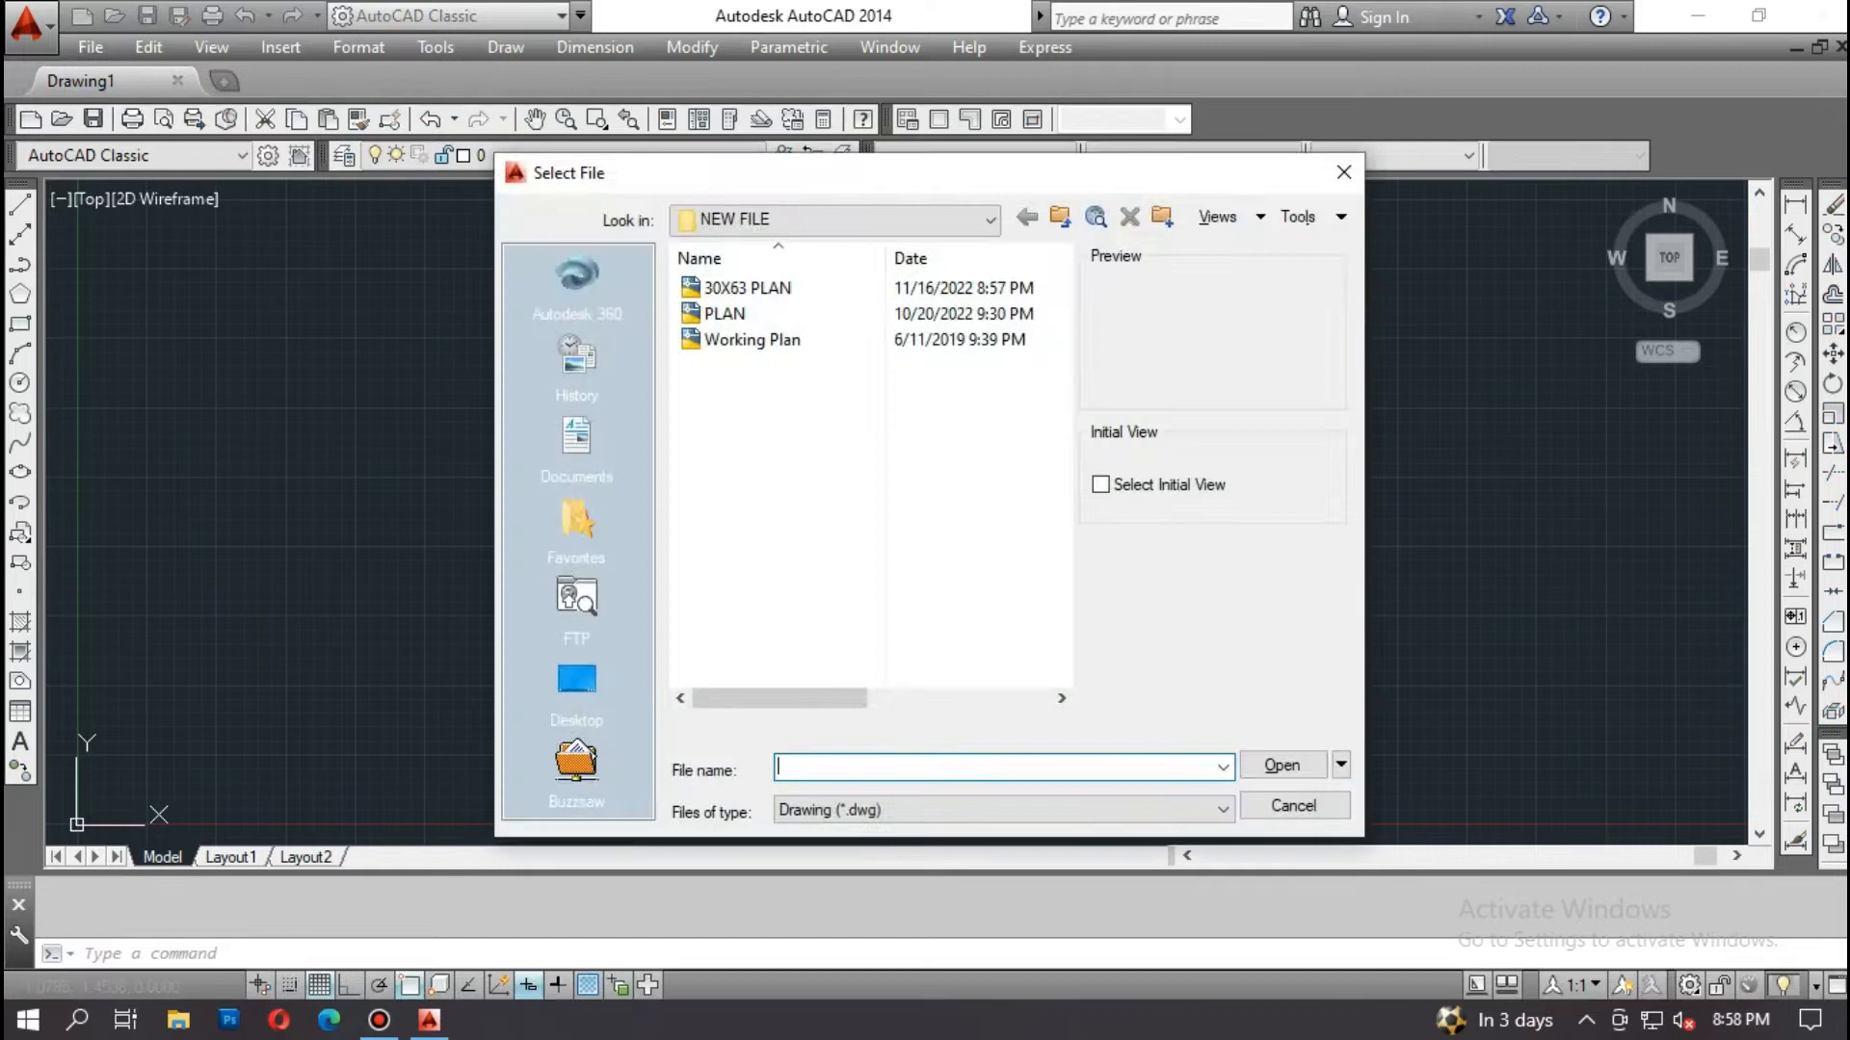
double_click(748, 287)
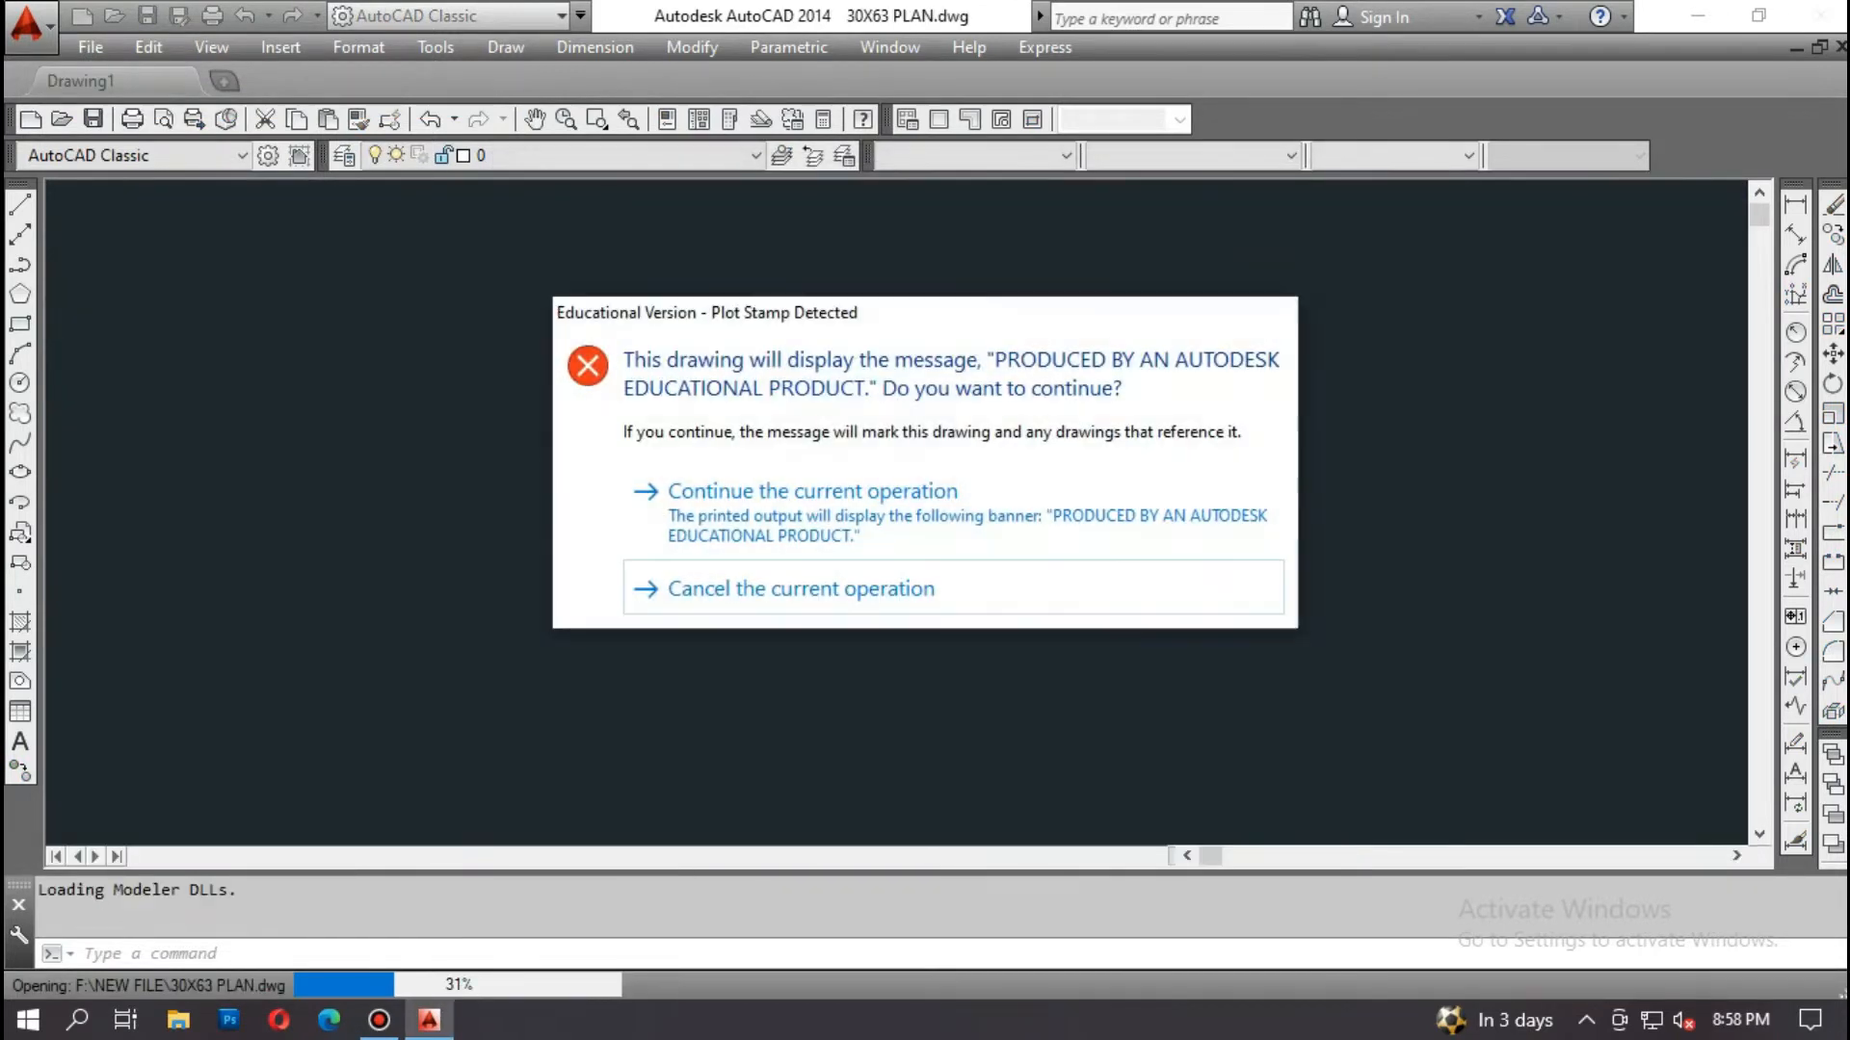
left_click(812, 491)
left_click(974, 588)
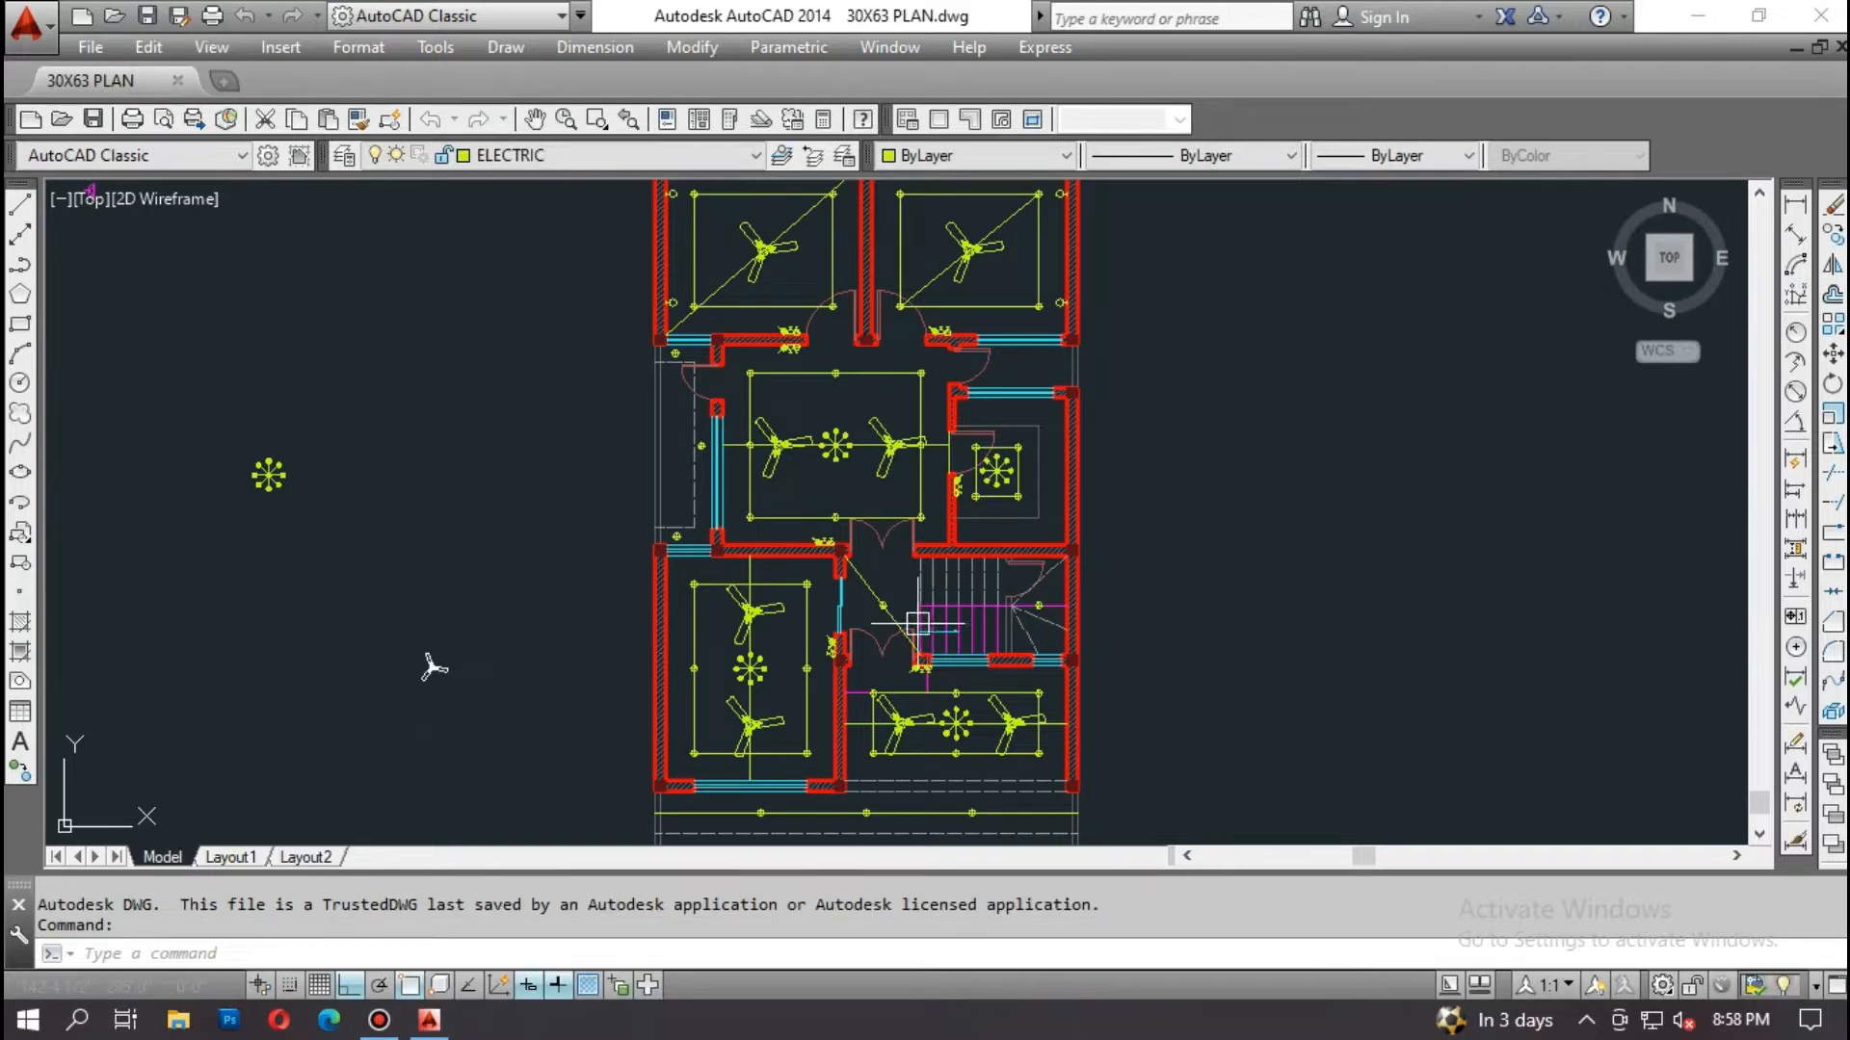
Step: Erase the on/off switch symbol on the short upper wall stub of the left bedroom, beside the central wall
mouse_move(894, 708)
middle_mouse_down()
mouse_move(898, 833)
mouse_move(851, 741)
middle_mouse_up()
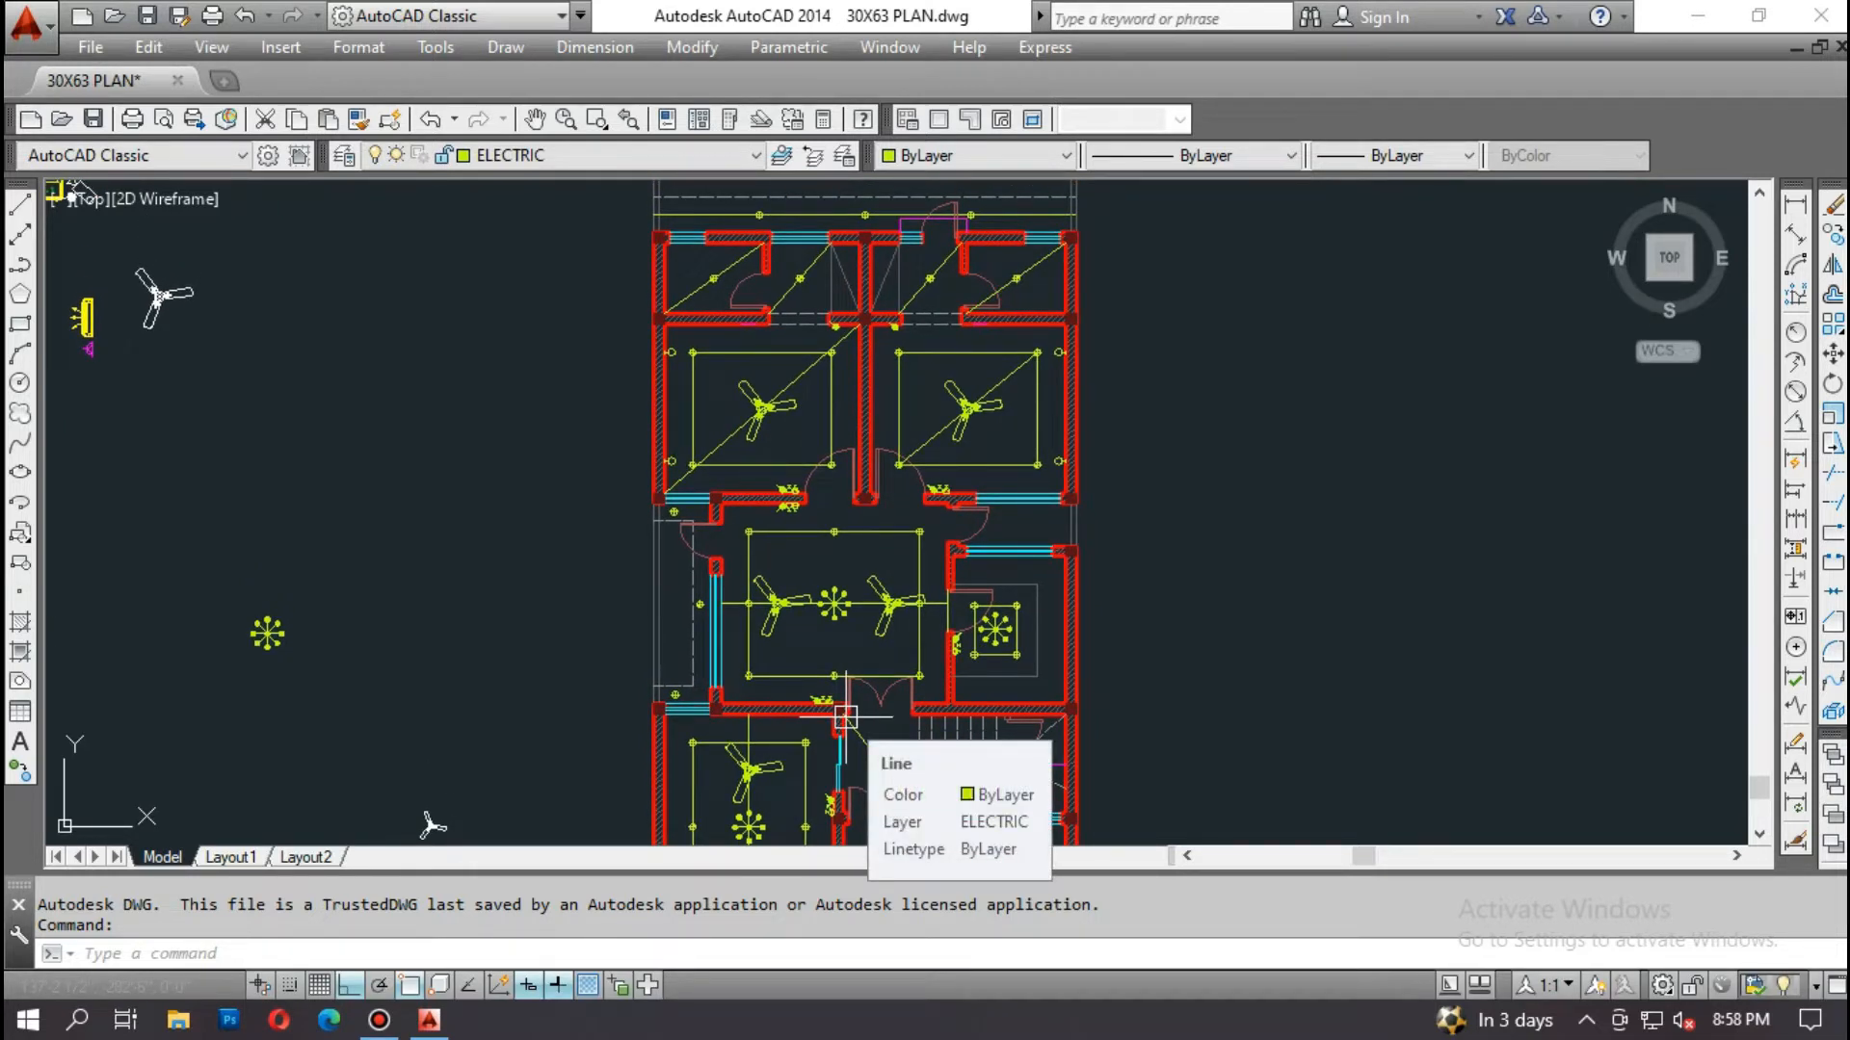
key("Escape")
key("Escape")
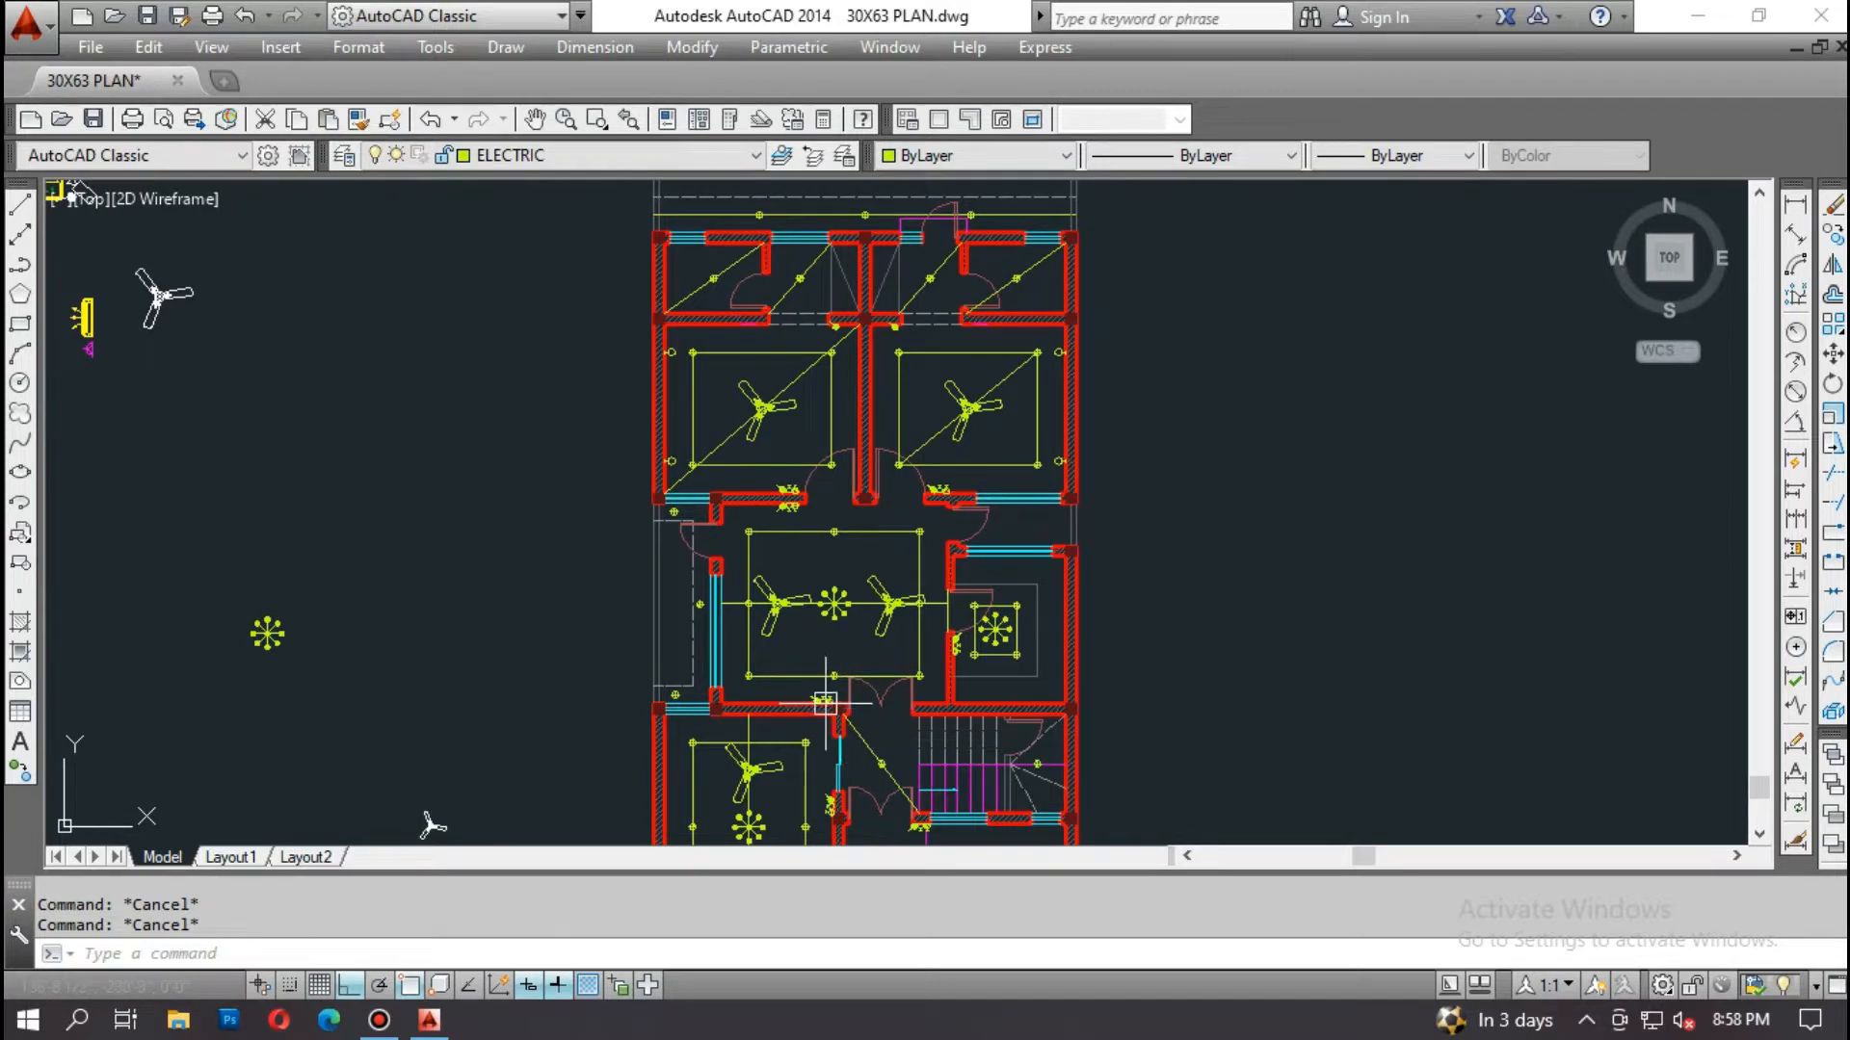
middle_click_drag(750, 520, 769, 557)
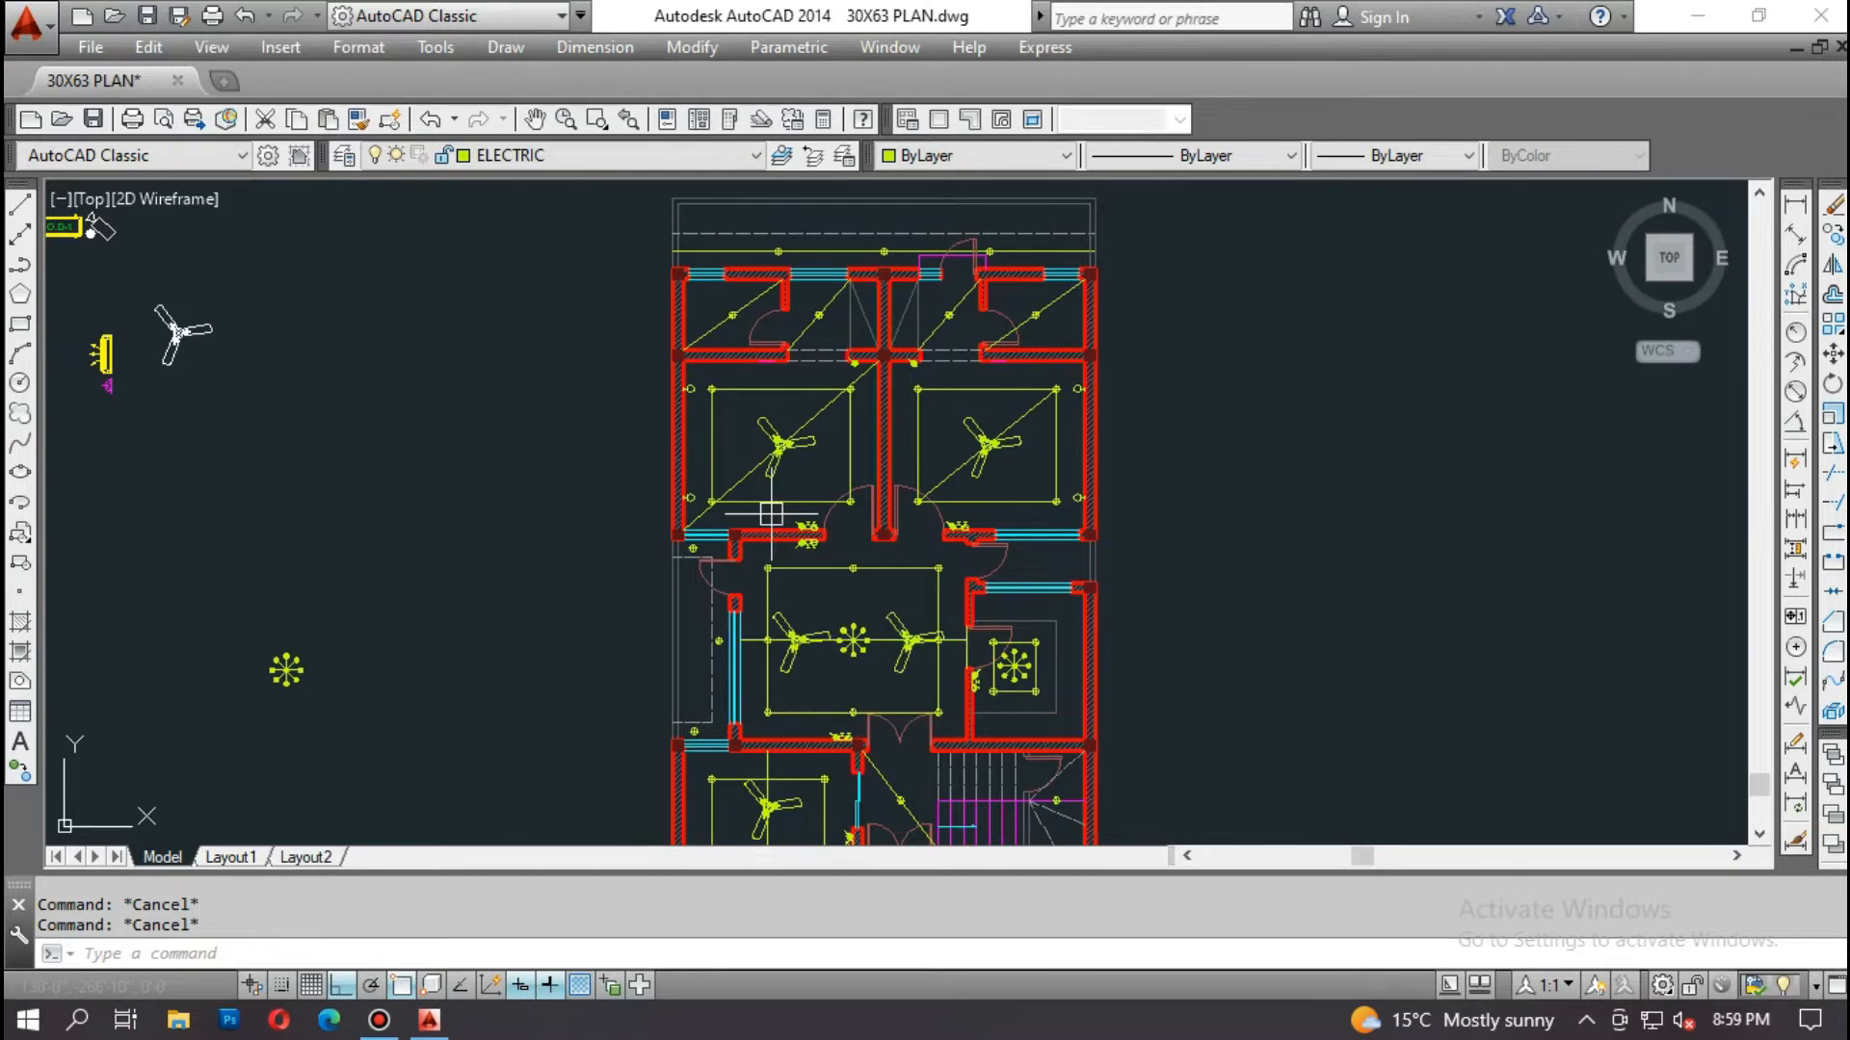
scroll(847, 328, "up", 10)
left_click(880, 279)
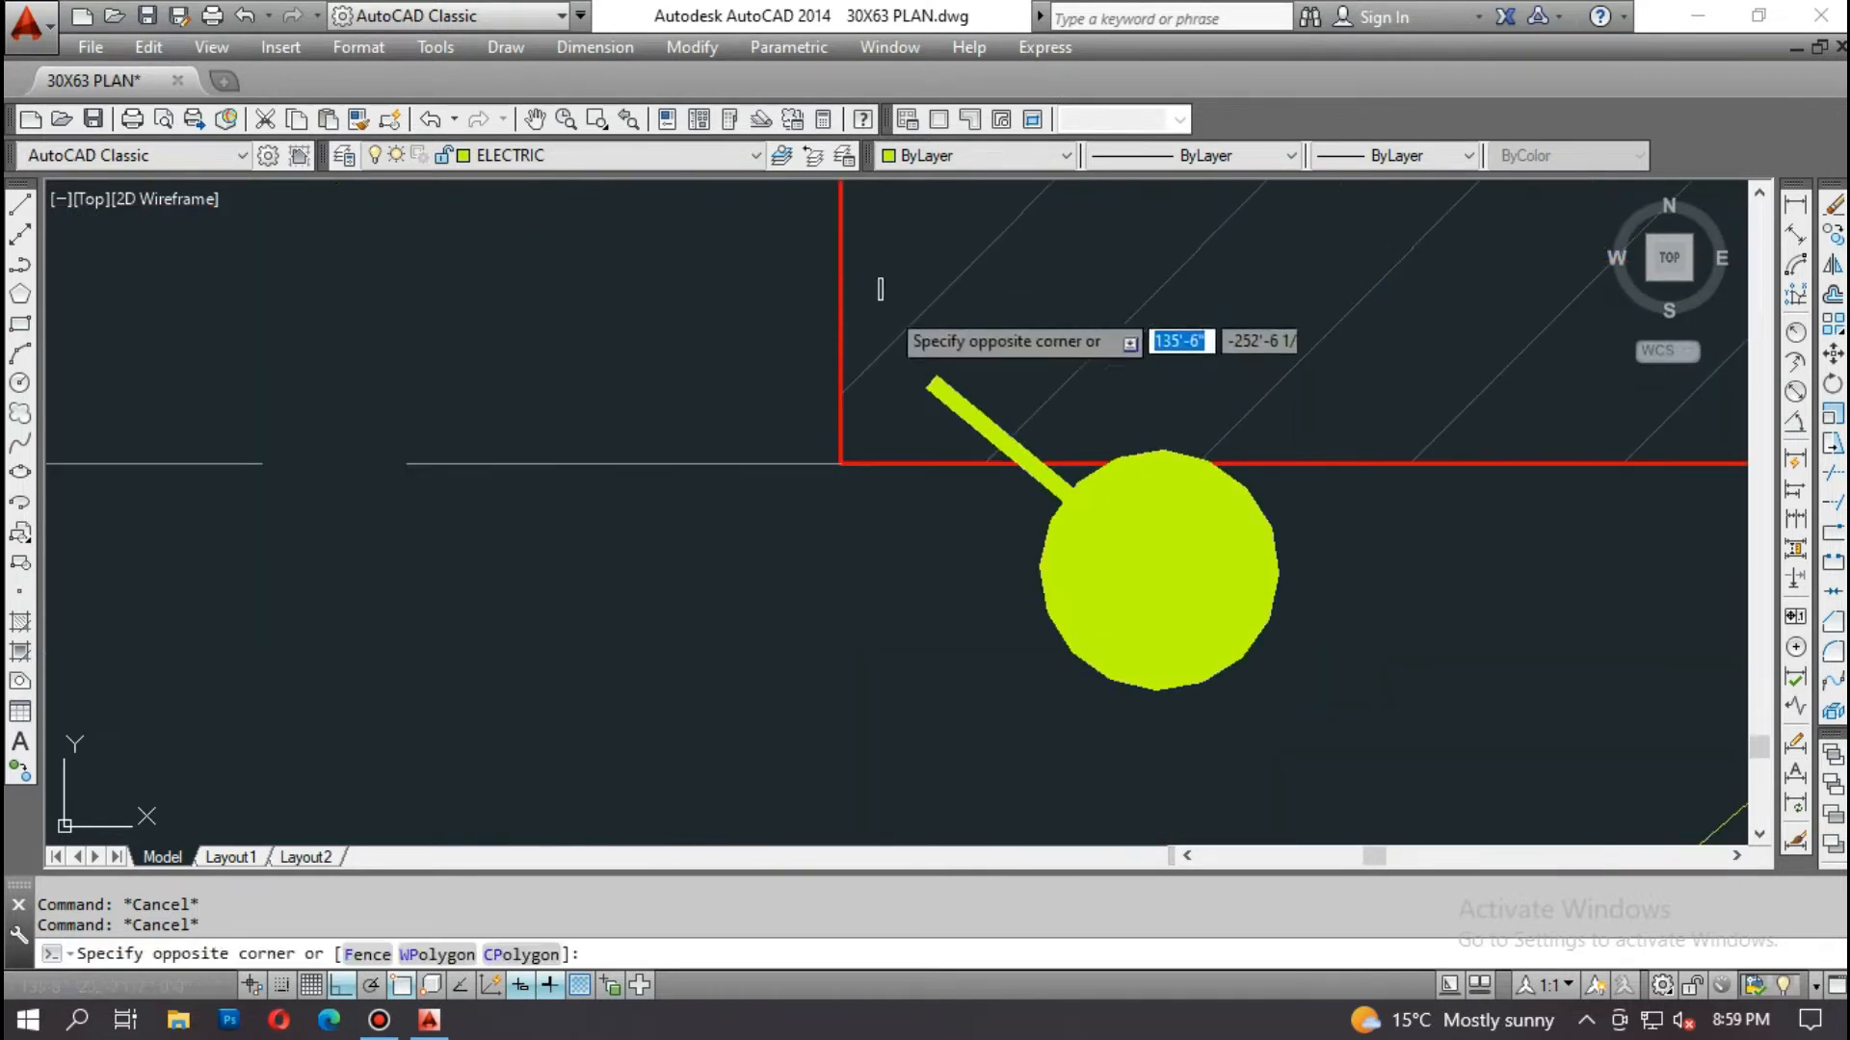
scroll(915, 347, "down", 4)
left_click(1073, 517)
key("Delete")
scroll(1073, 516, "down", 3)
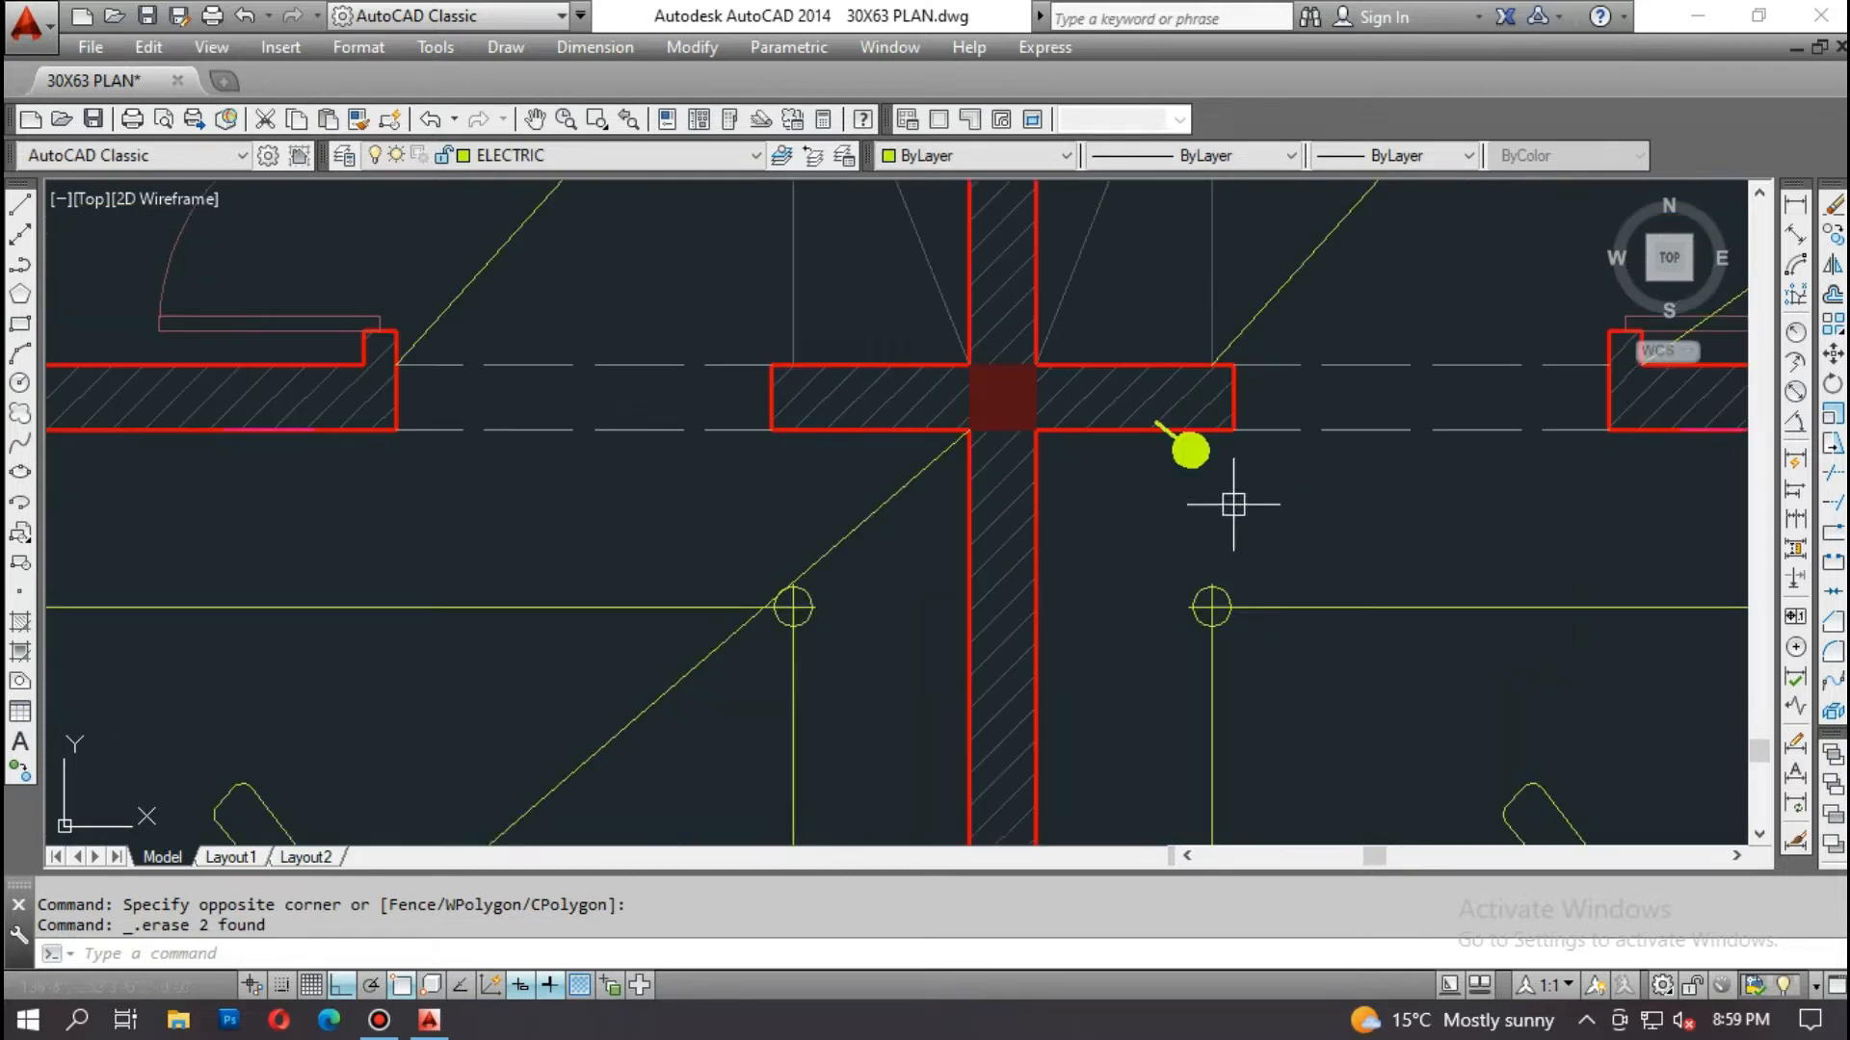
Step: Erase the matching on/off switch symbol on the short upper wall stub of the right bedroom
scroll(1191, 507, "up", 5)
left_click(1118, 413)
left_click(1425, 652)
key("Delete")
scroll(1064, 416, "down", 5)
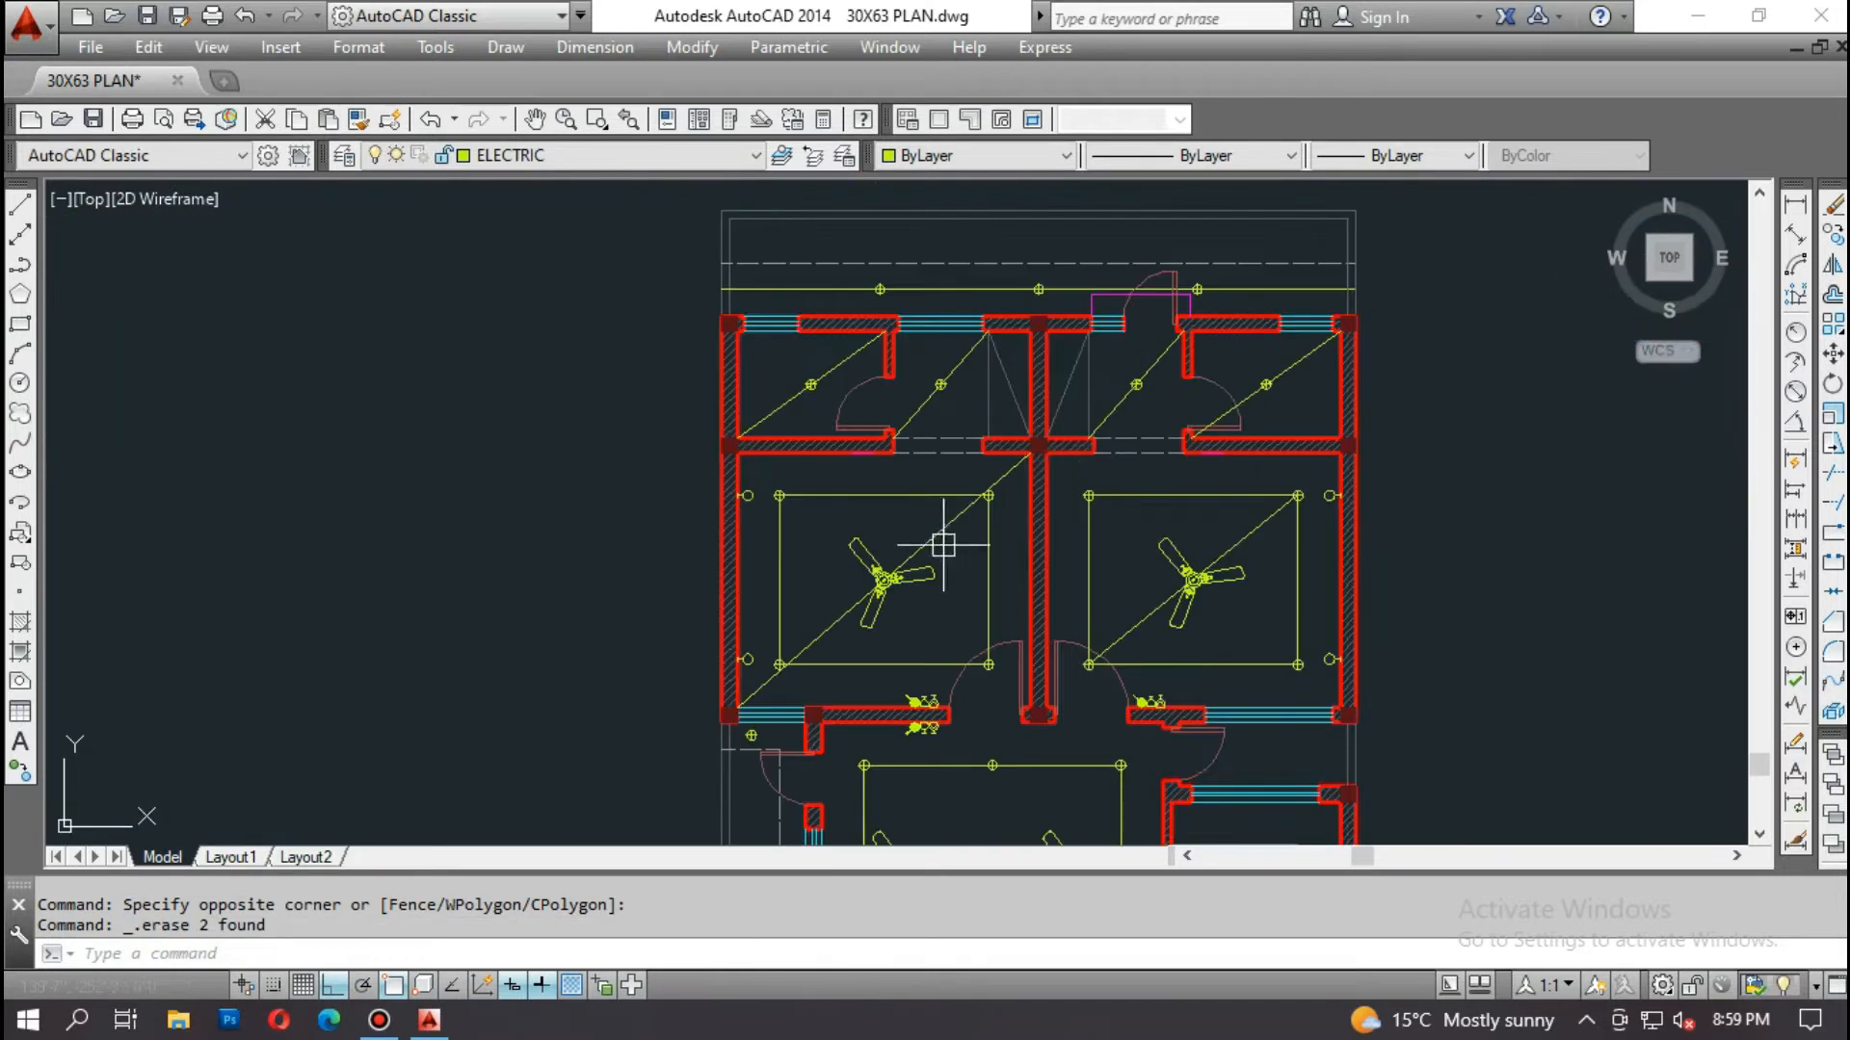
Step: Erase the magenta line on the left bedroom's upper wall, near the dashed opening
middle_click_drag(950, 629, 926, 416)
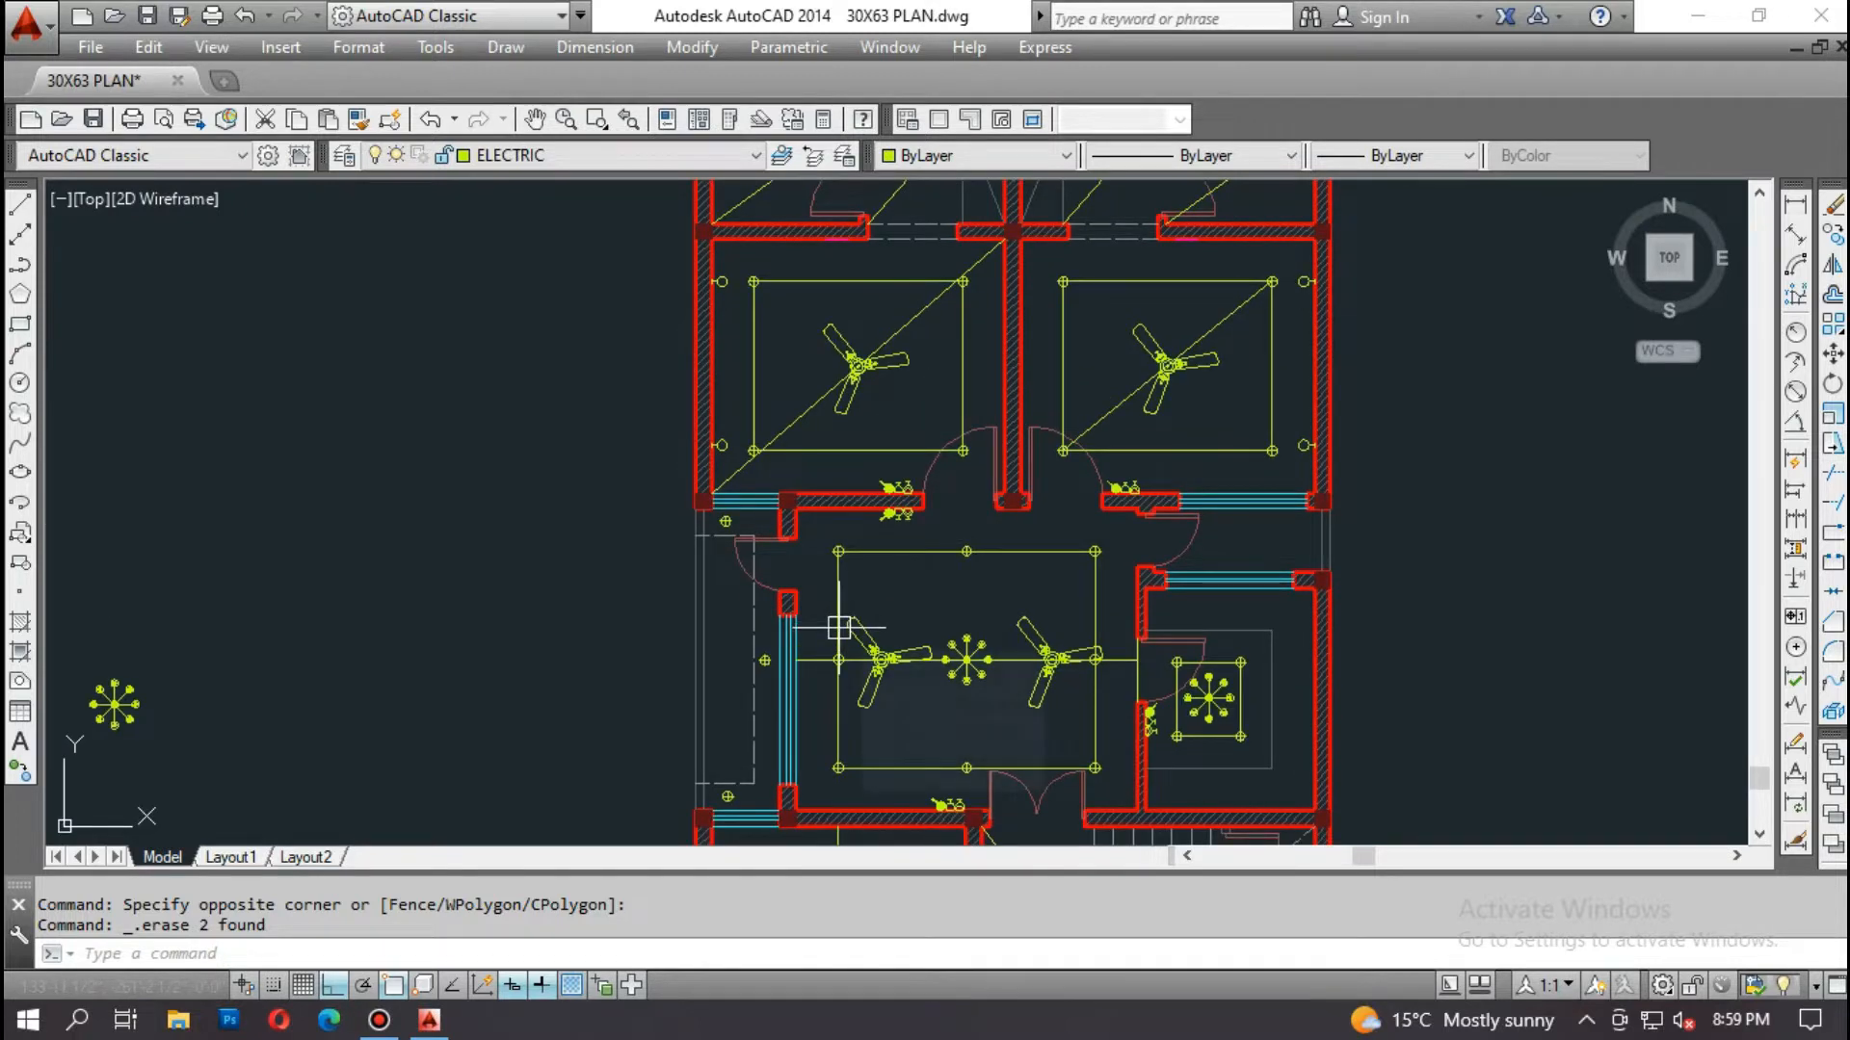
scroll(841, 626, "down", 4)
middle_click_drag(870, 629, 845, 517)
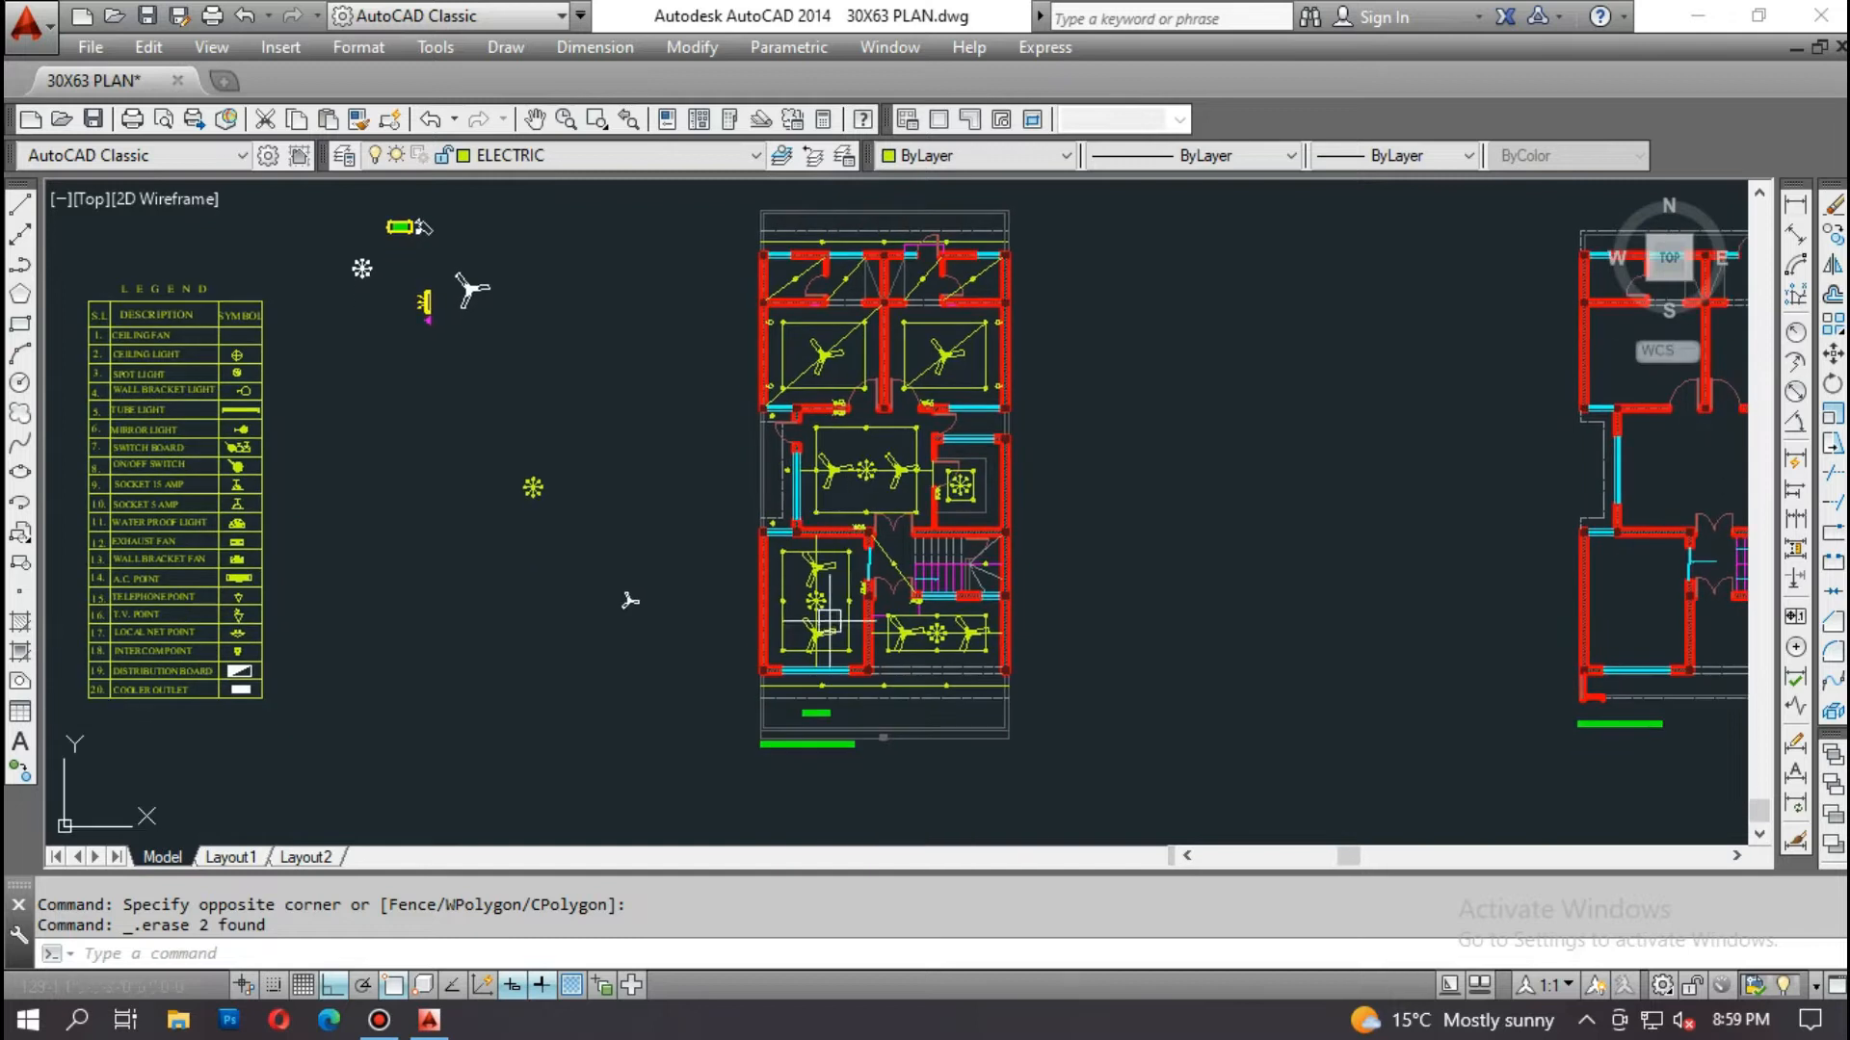
scroll(813, 323, "up", 4)
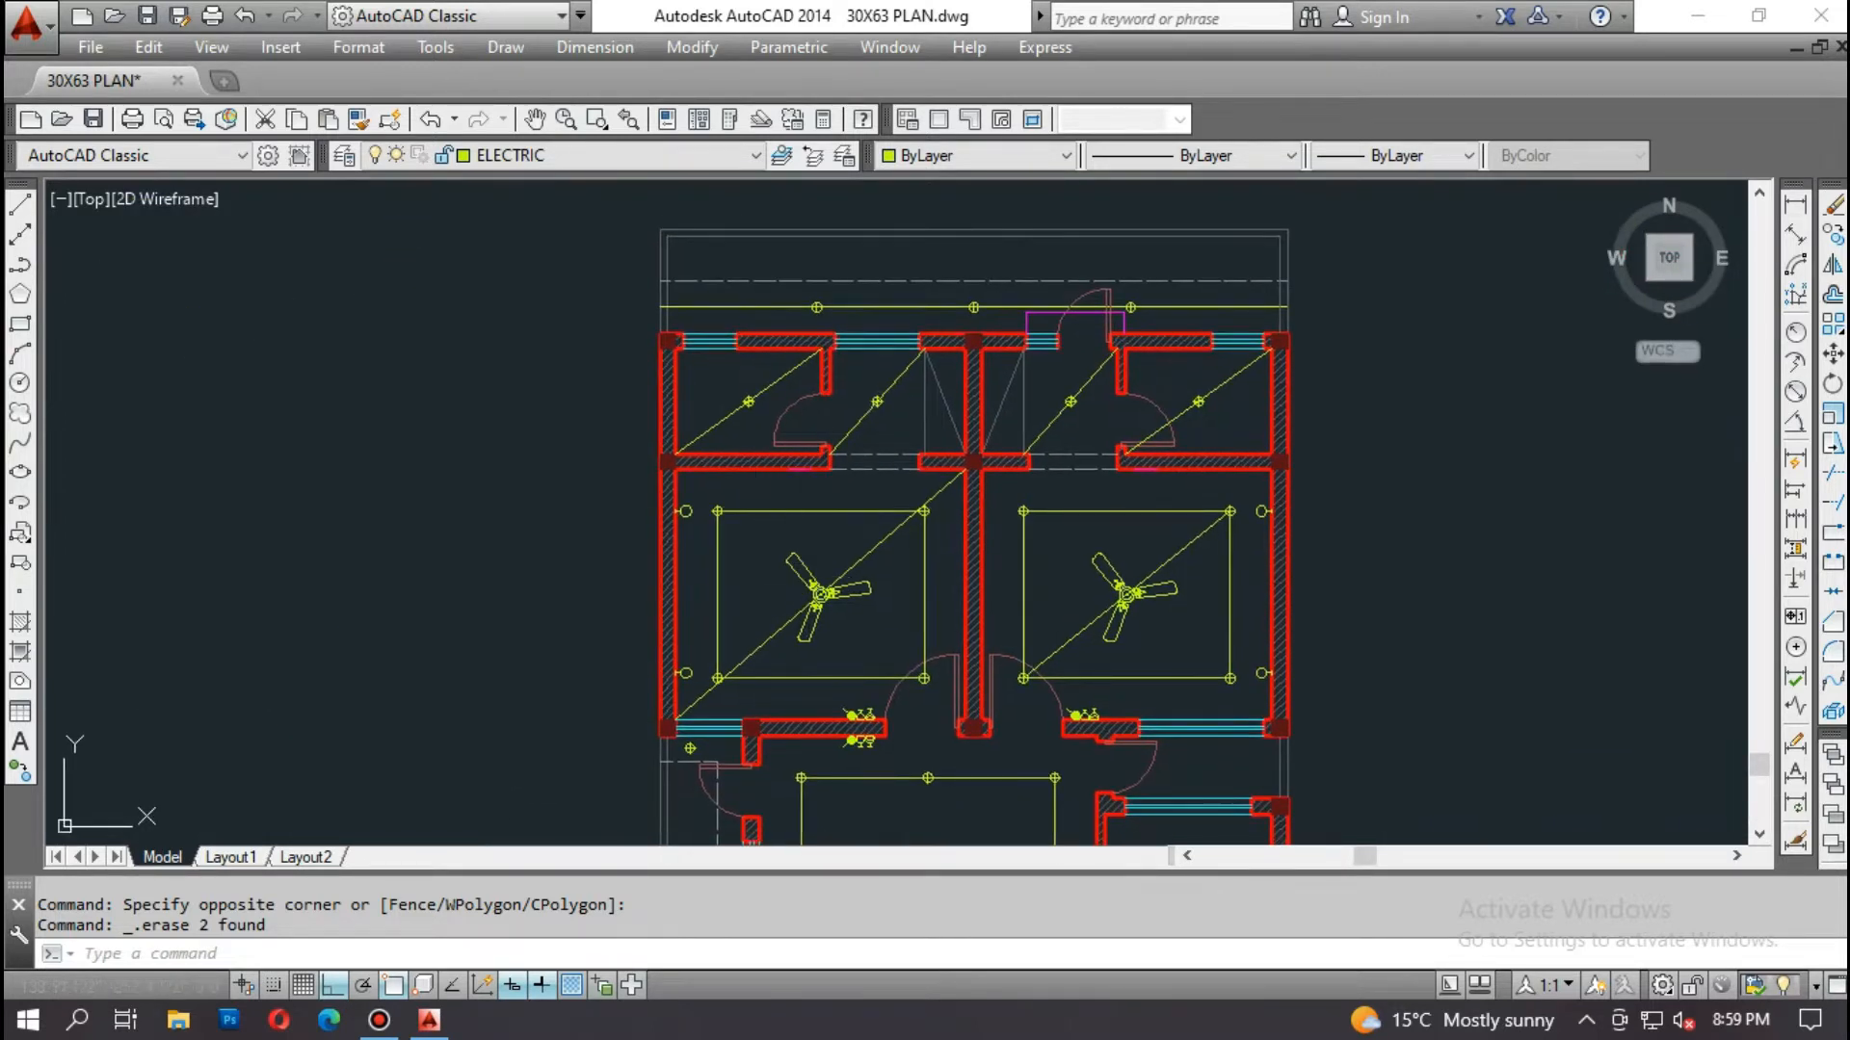
middle_click_drag(803, 591, 831, 499)
scroll(793, 421, "up", 6)
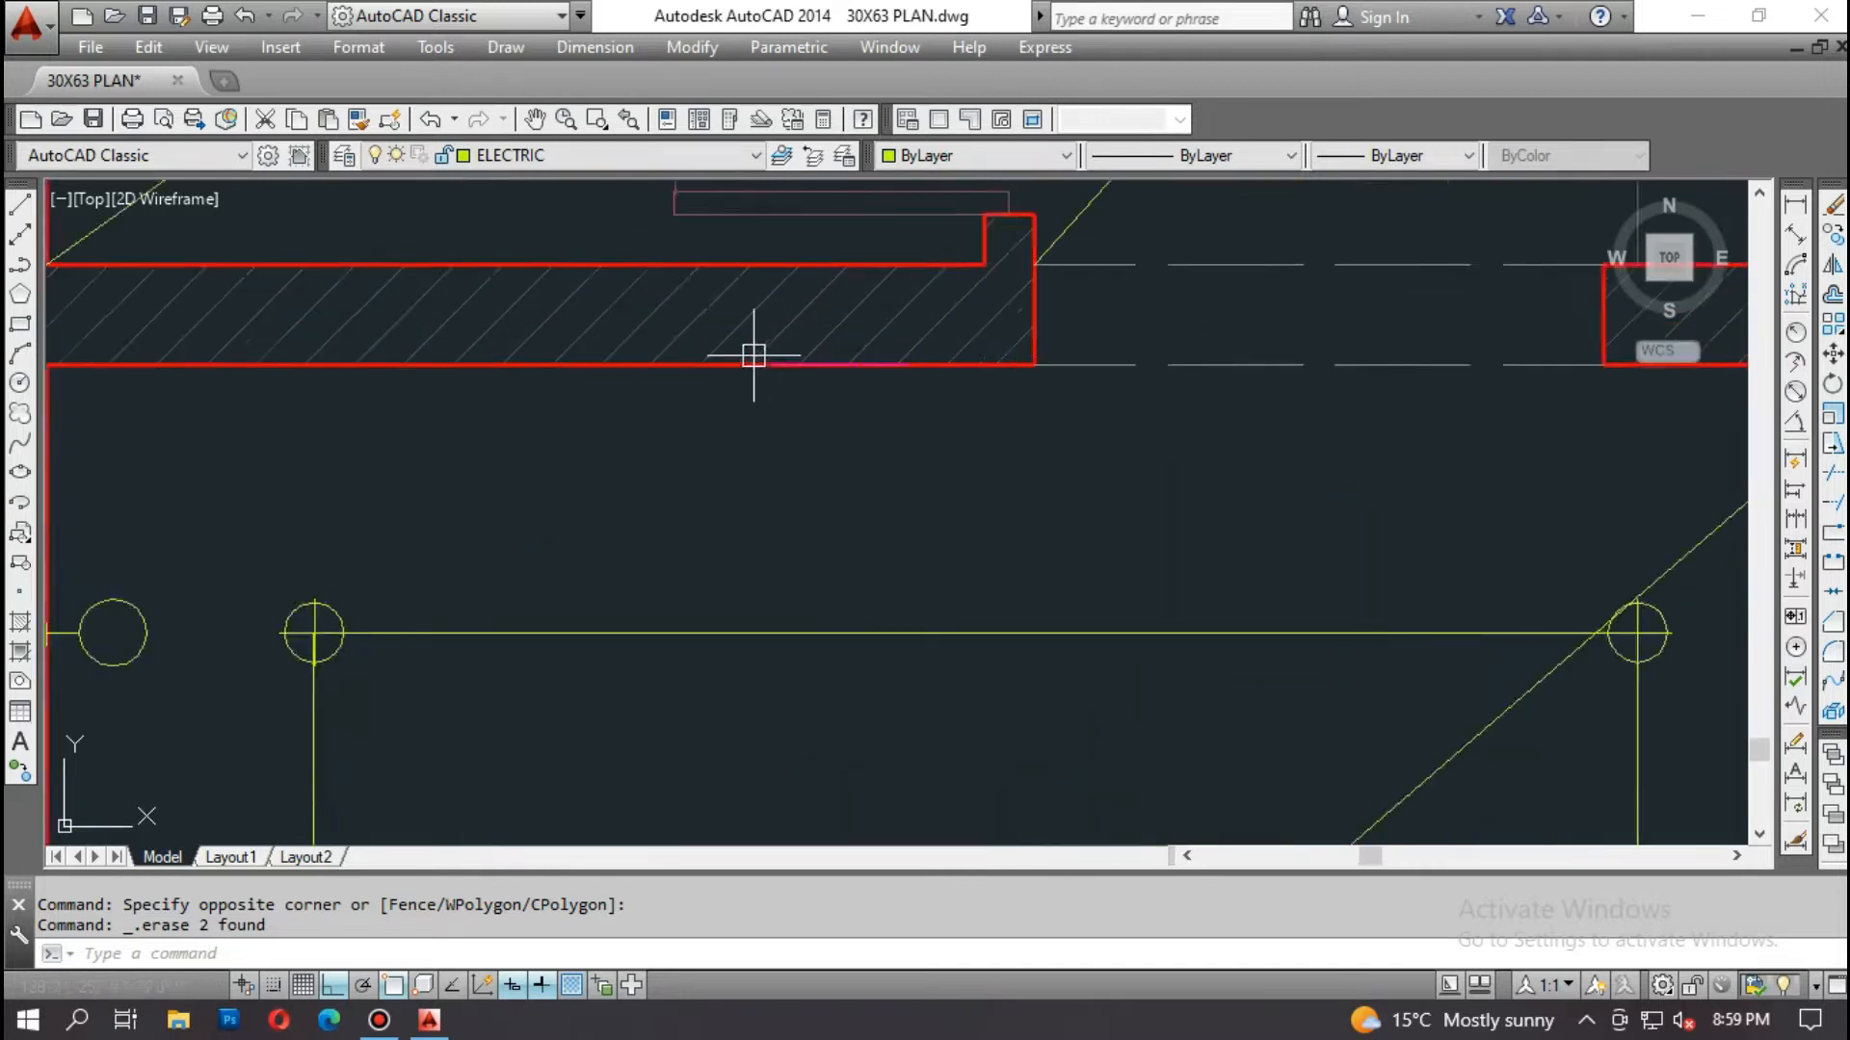
left_click(734, 326)
left_click(1129, 449)
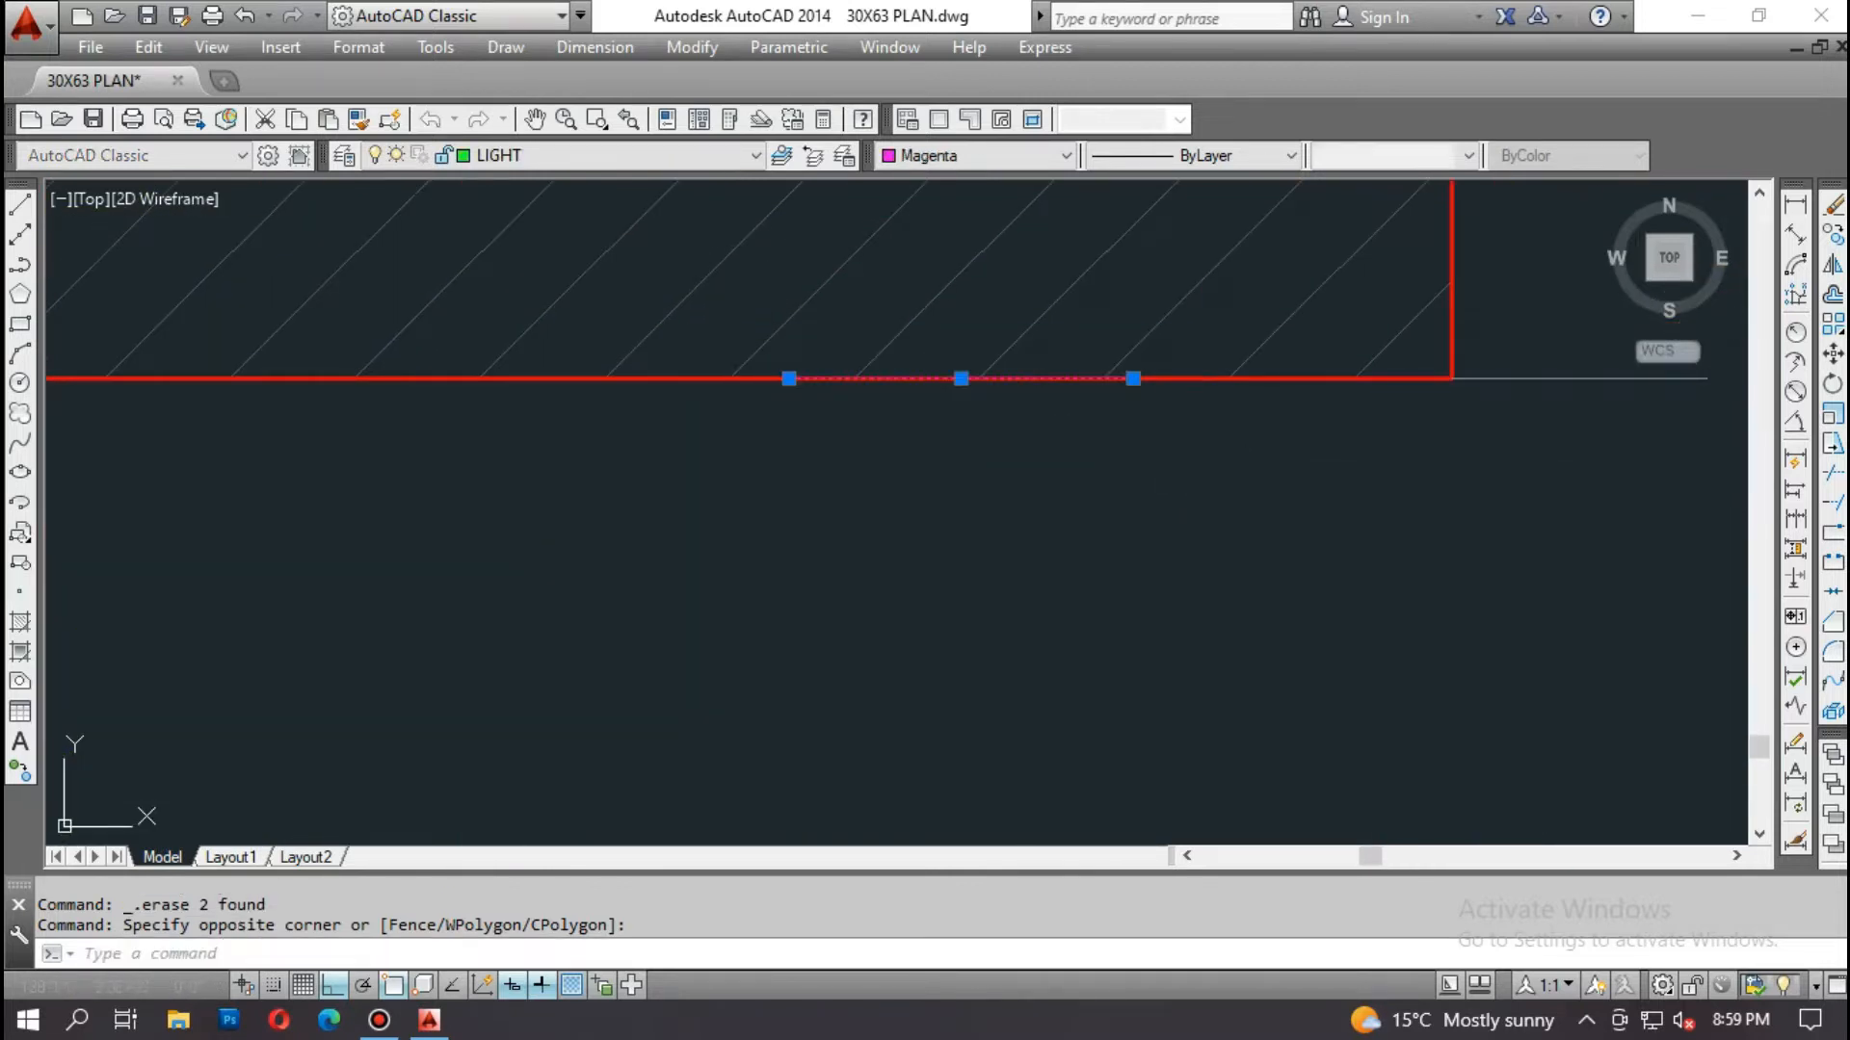
key("Delete")
Step: Erase the magenta line on the right bedroom's upper wall, near the dashed opening
scroll(653, 457, "down", 6)
scroll(1165, 437, "up", 6)
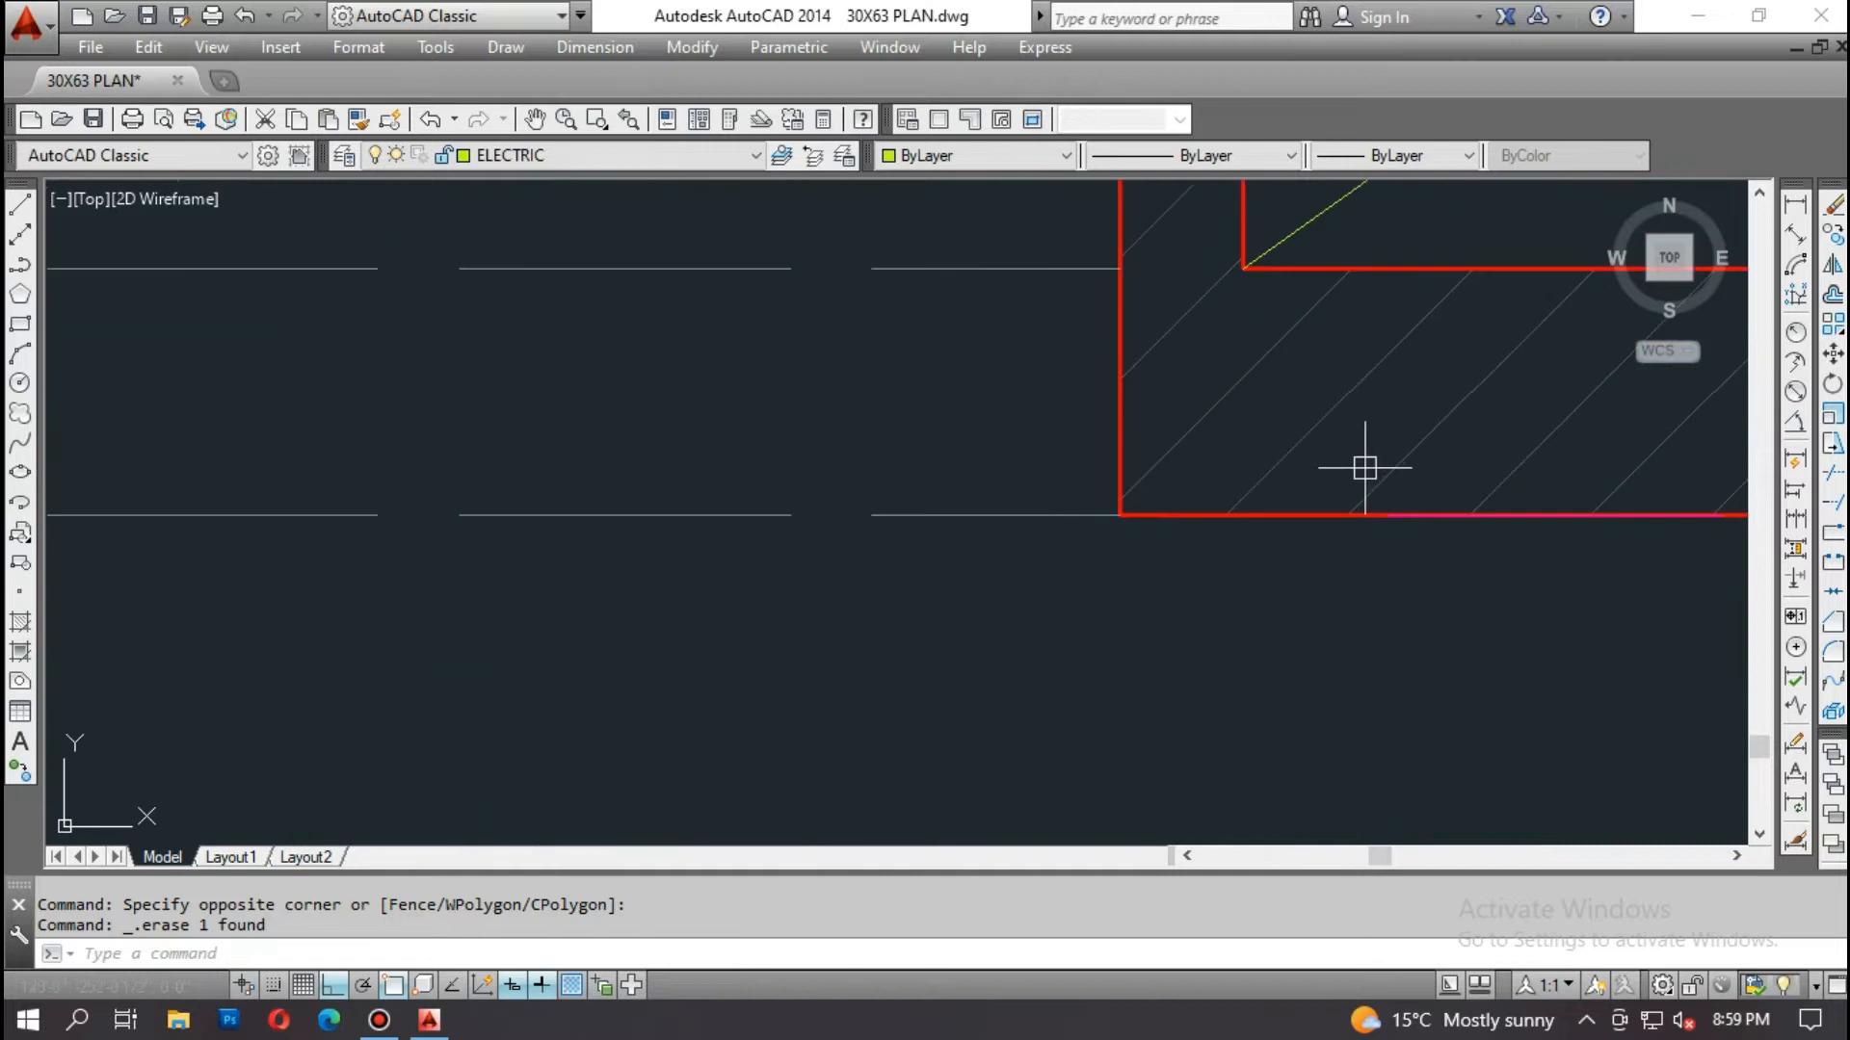
left_click(1303, 419)
scroll(1384, 555, "down", 3)
left_click(1384, 555)
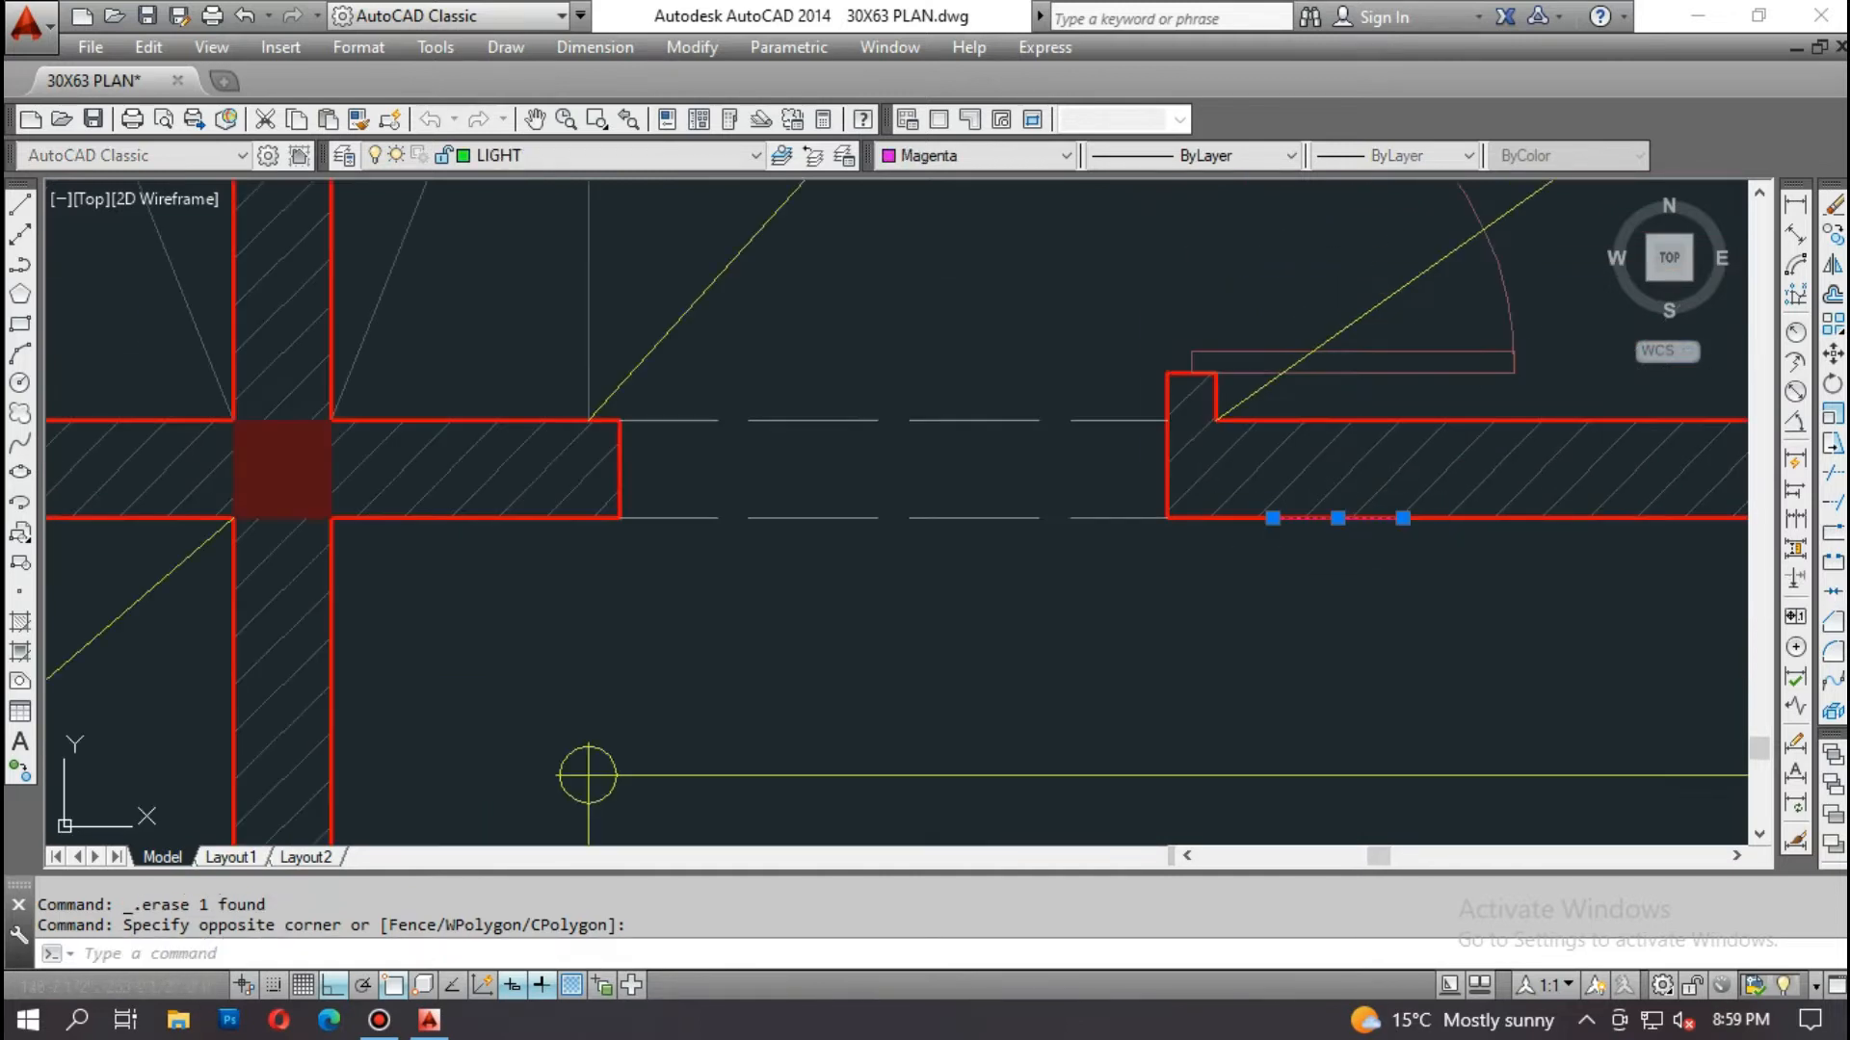
key("Delete")
scroll(1164, 483, "down", 5)
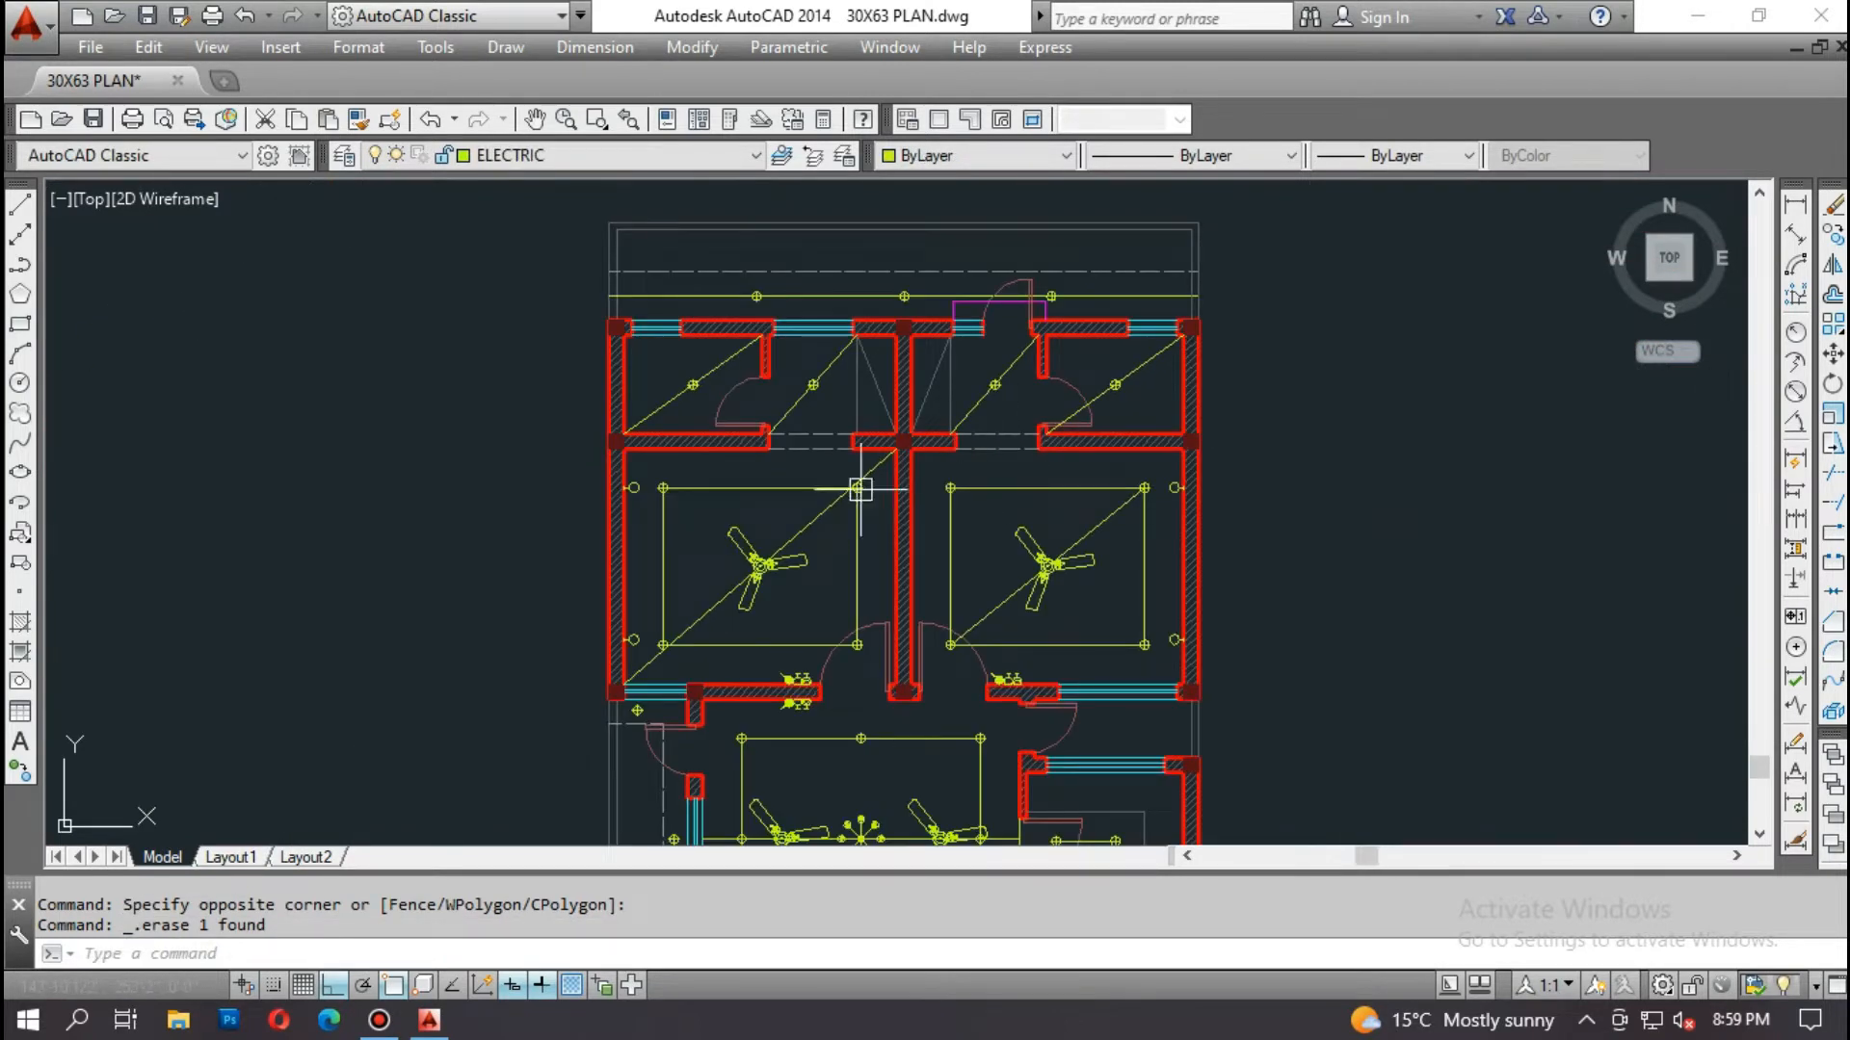
Step: Examine the electrical layout of the rooms and the switch and socket symbols in the legend table
middle_click_drag(861, 489, 887, 454)
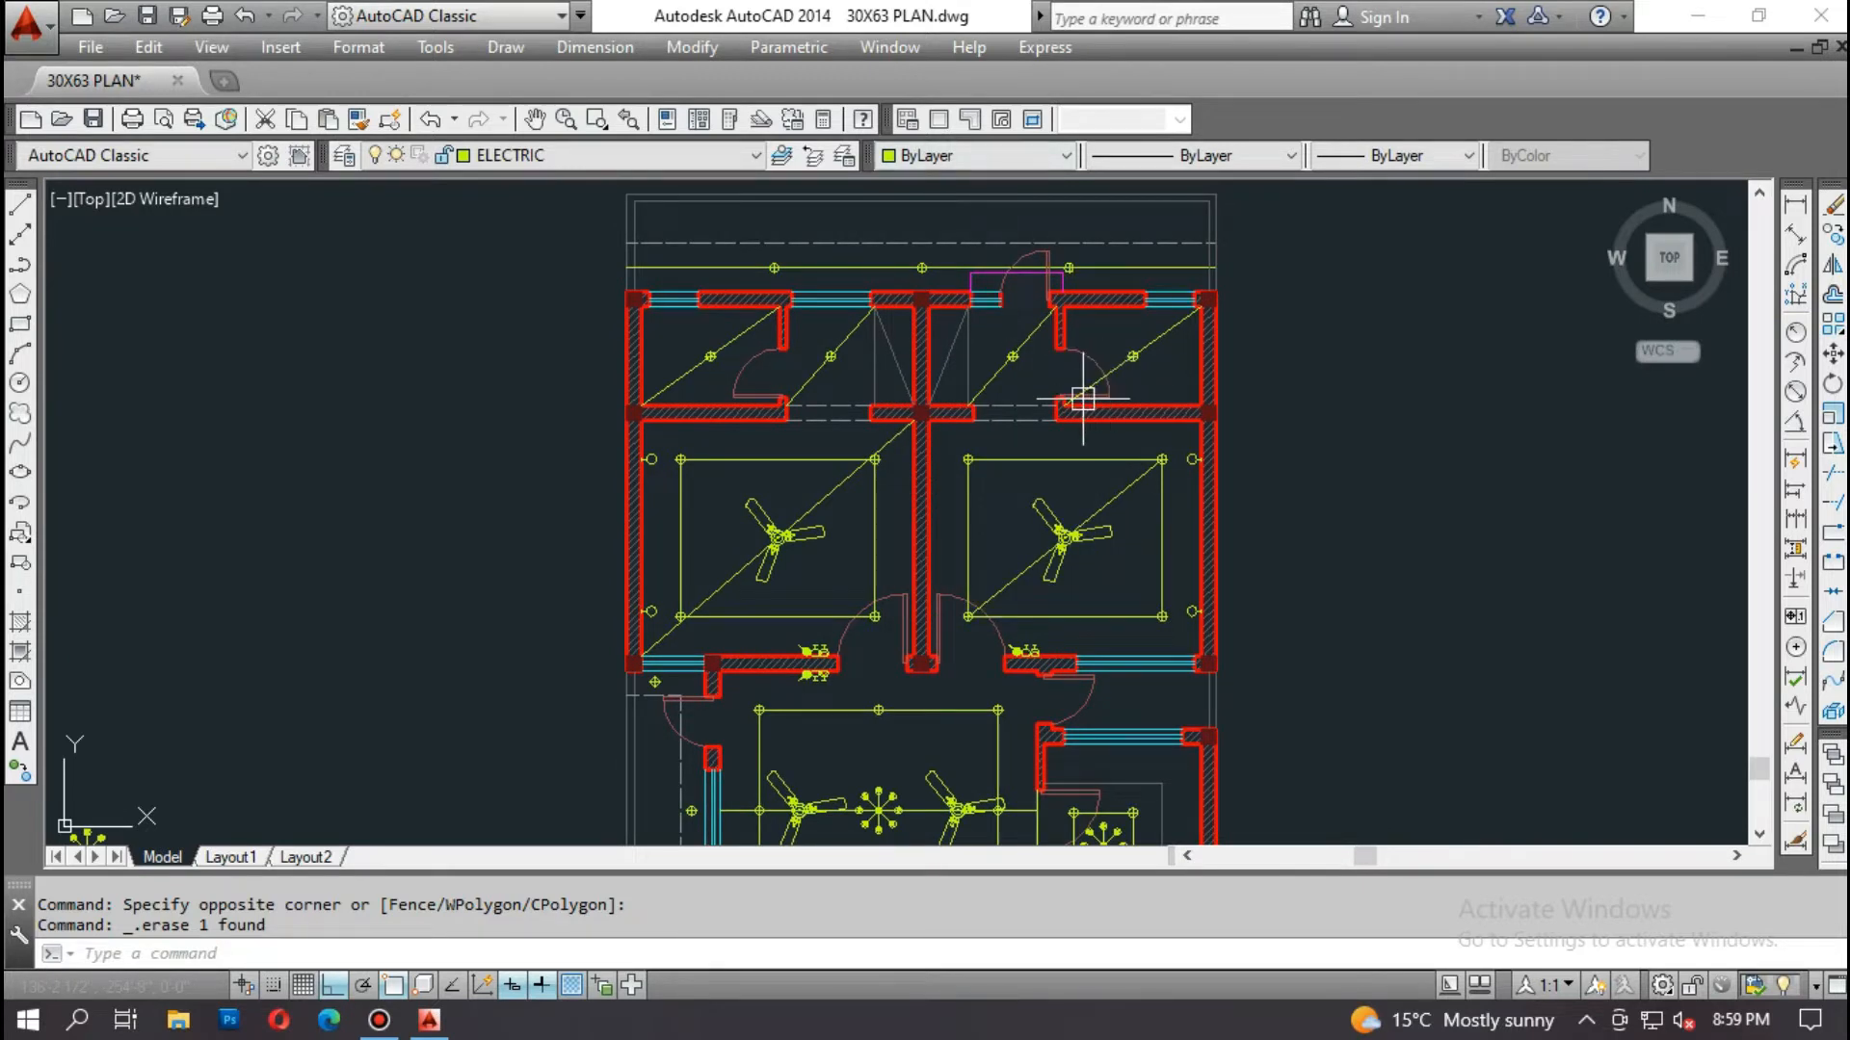
scroll(795, 448, "down", 4)
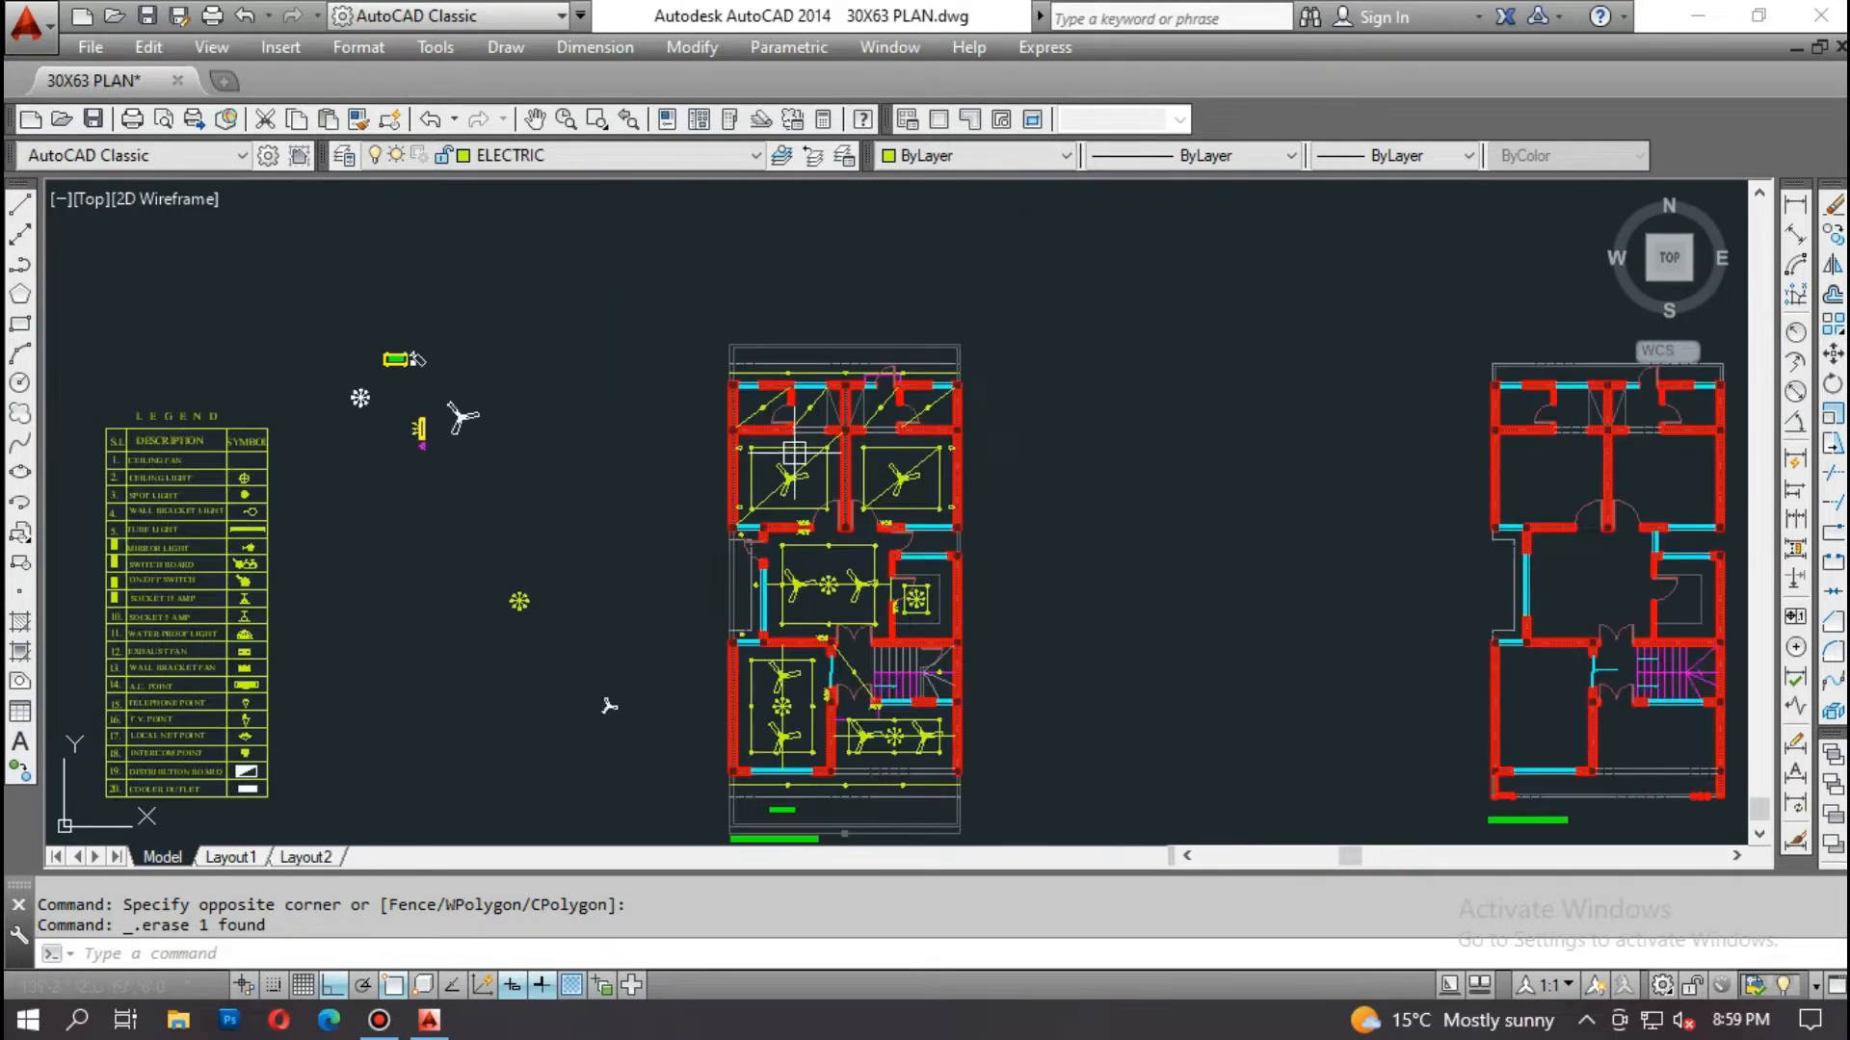
middle_click_drag(795, 452, 870, 425)
scroll(897, 460, "up", 4)
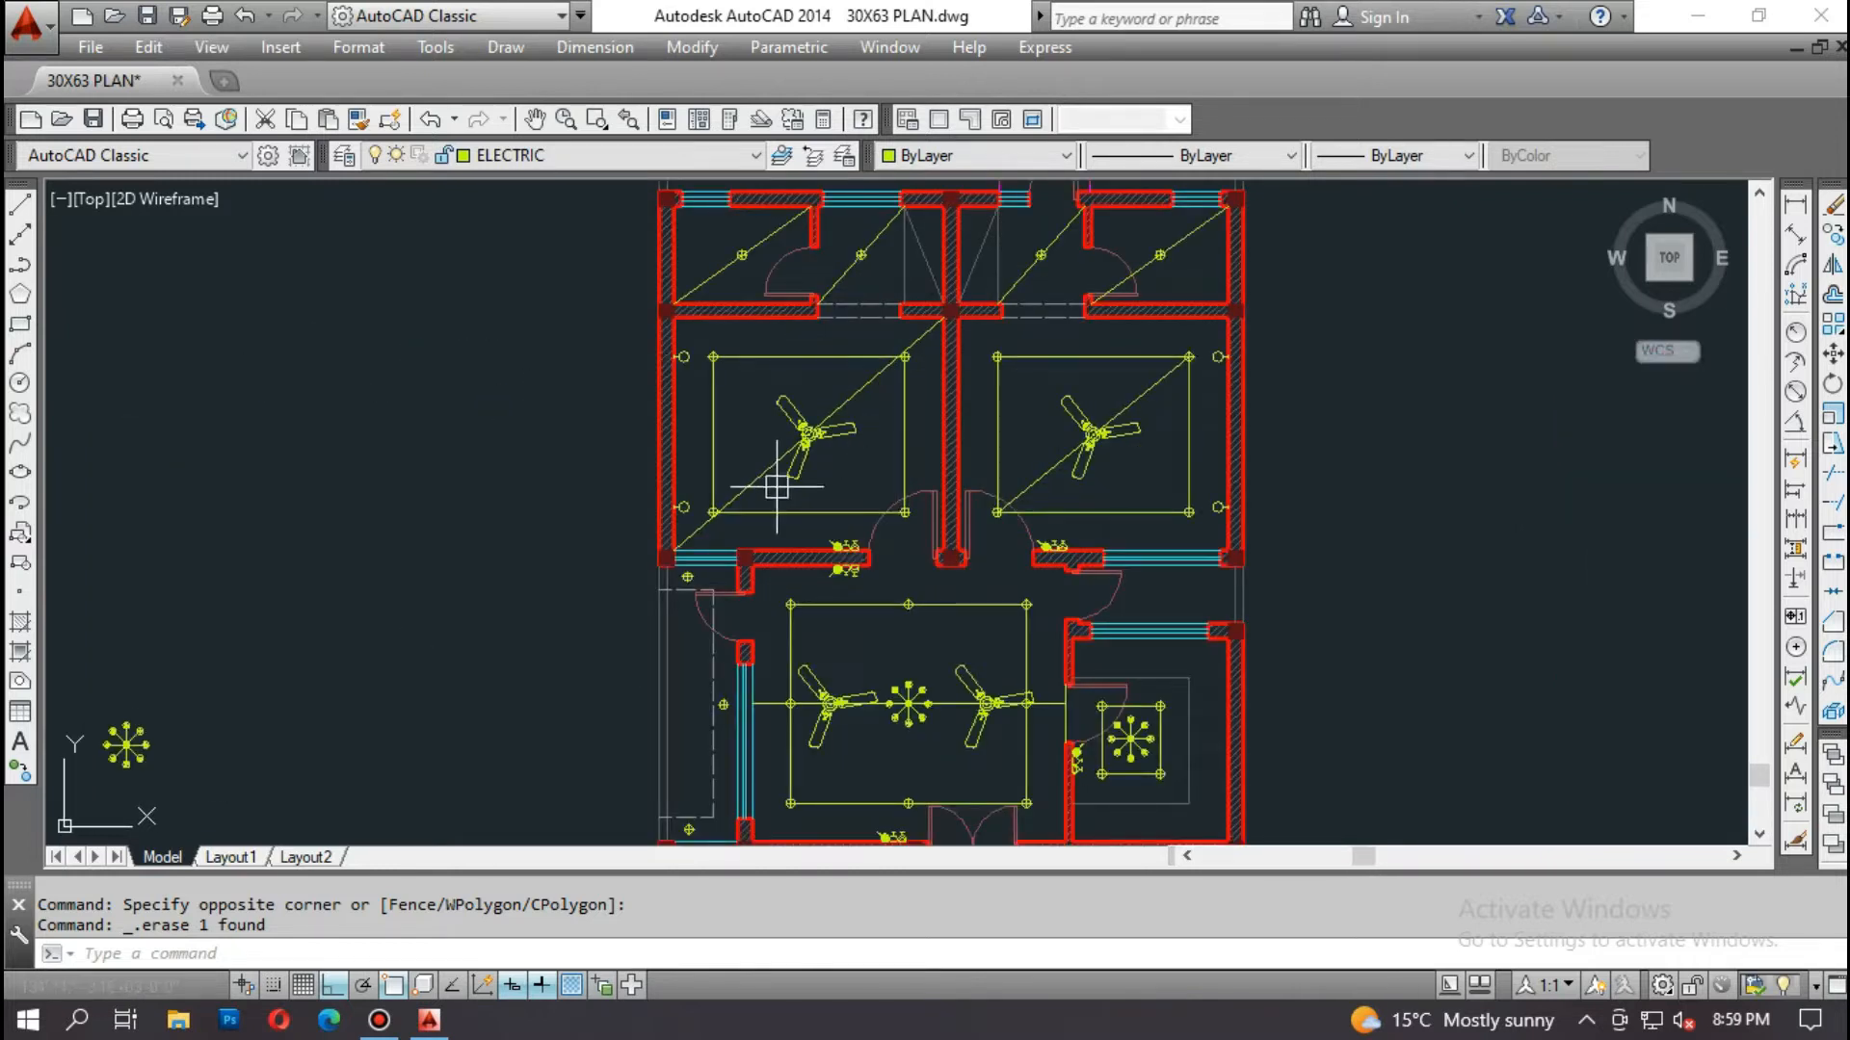
scroll(761, 247, "up", 2)
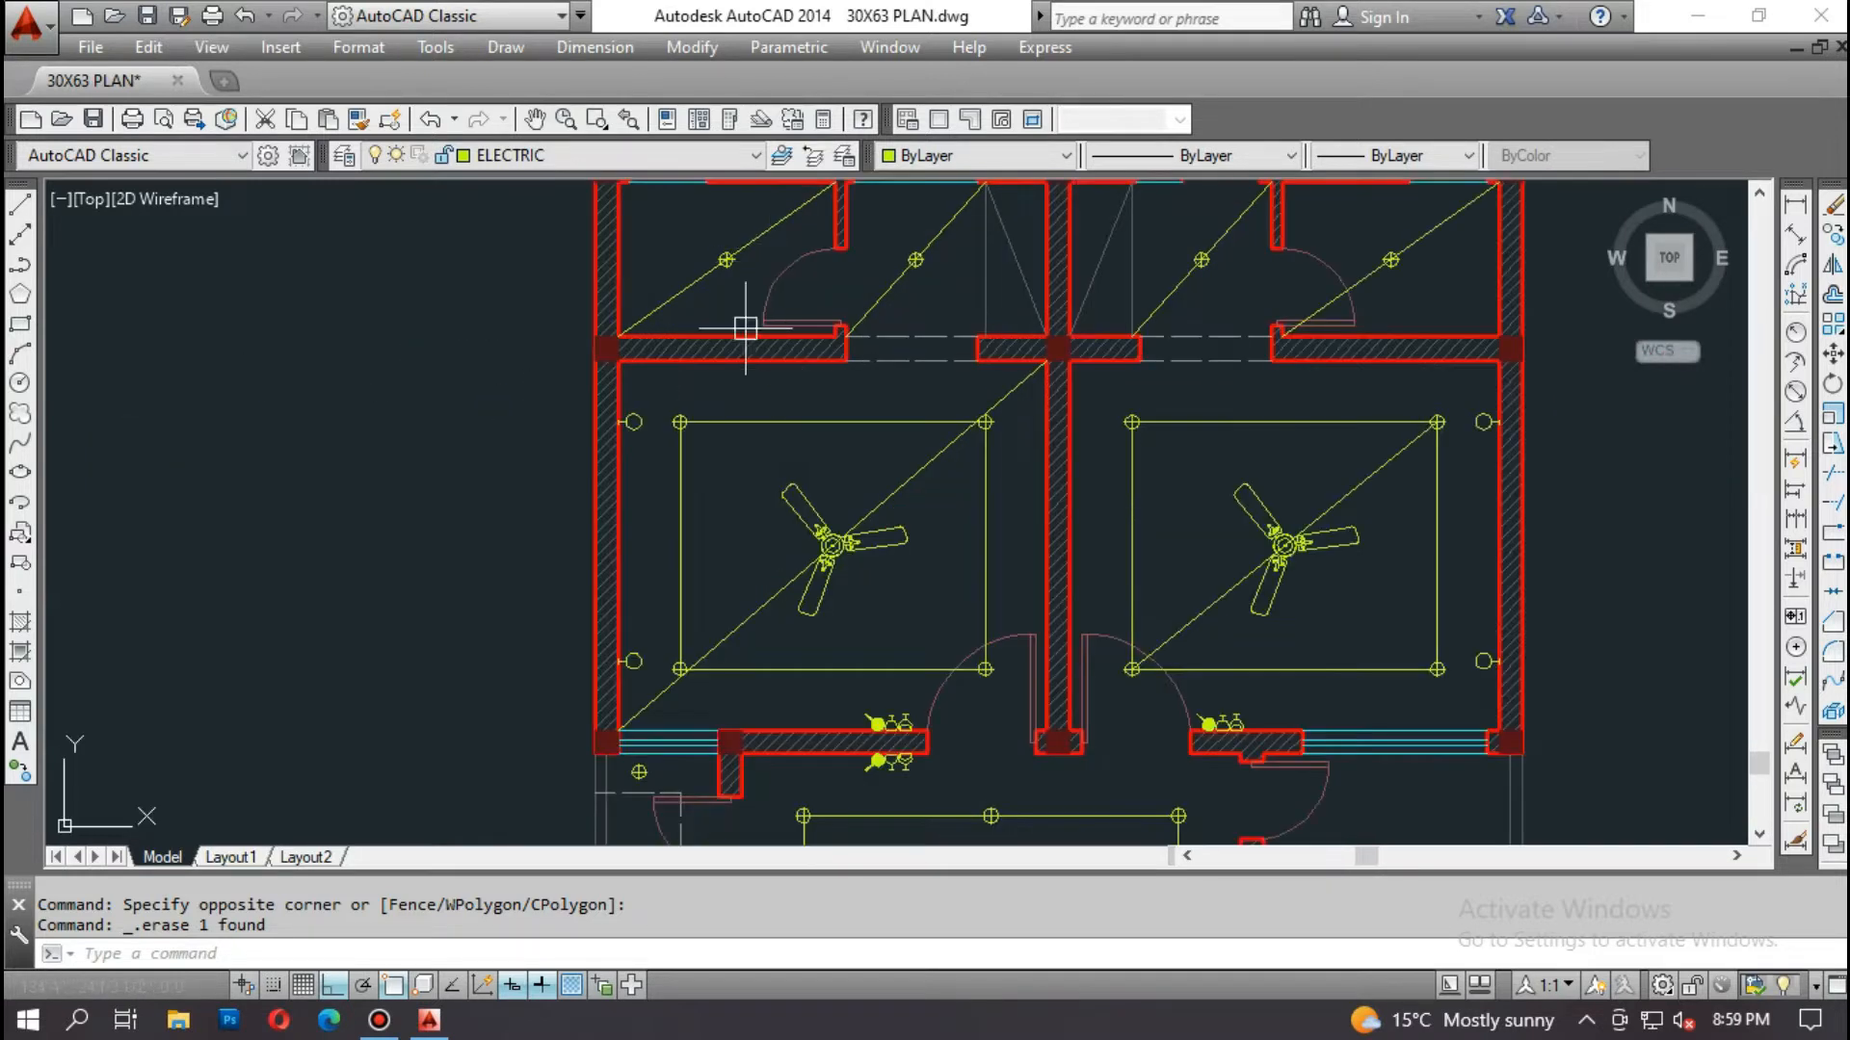
middle_click_drag(733, 277, 767, 333)
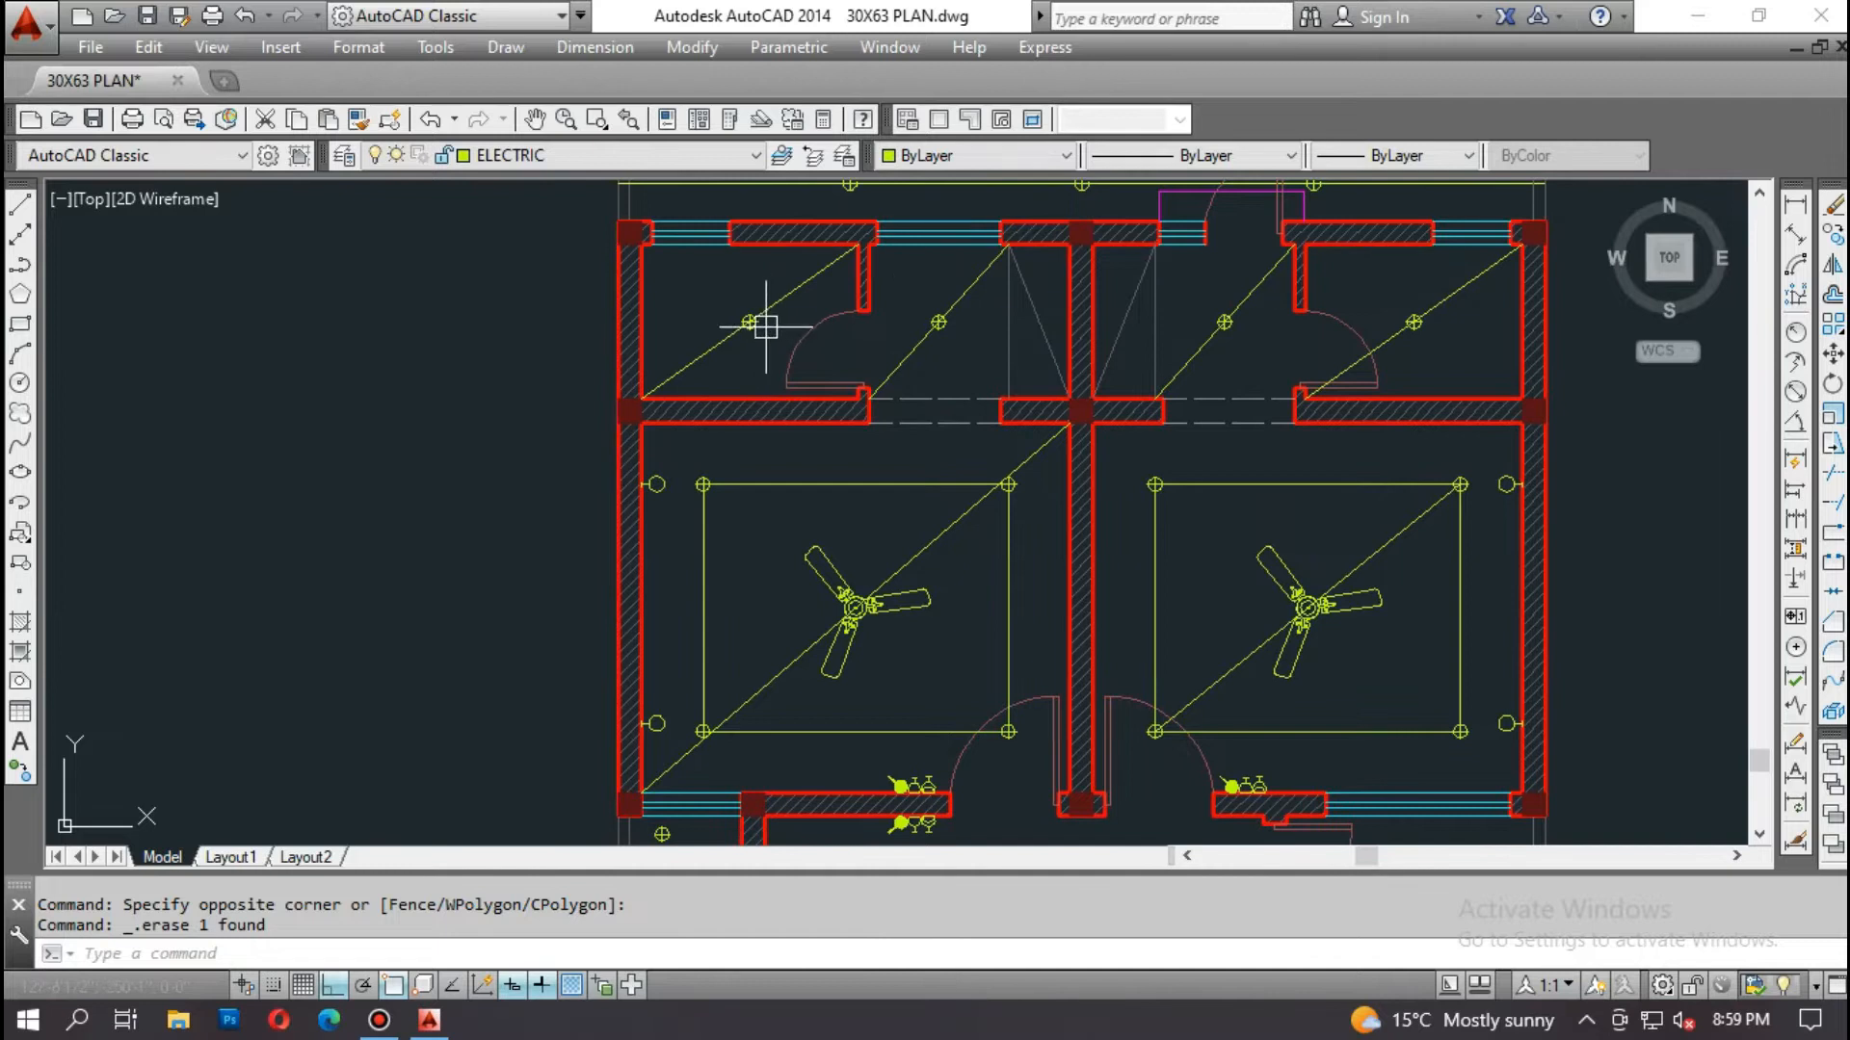
scroll(1103, 510, "down", 8)
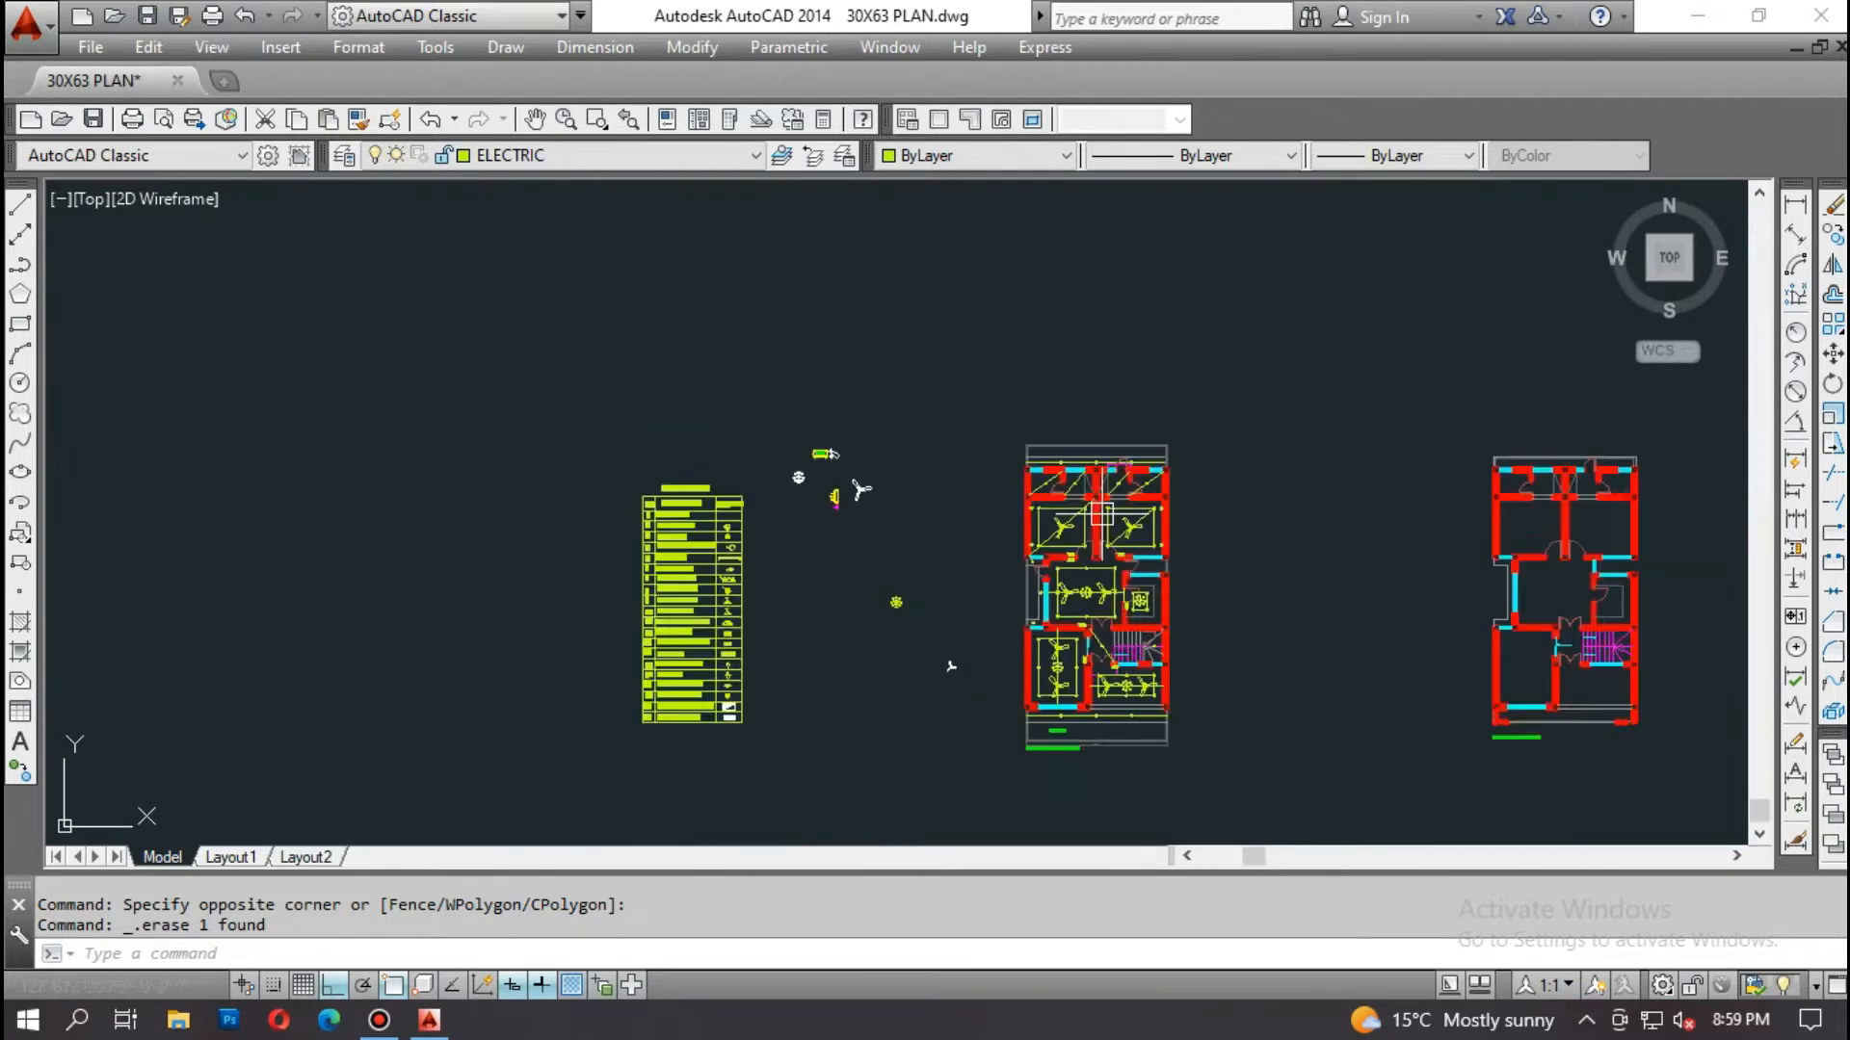
scroll(607, 596, "up", 4)
scroll(753, 607, "up", 2)
scroll(768, 479, "down", 5)
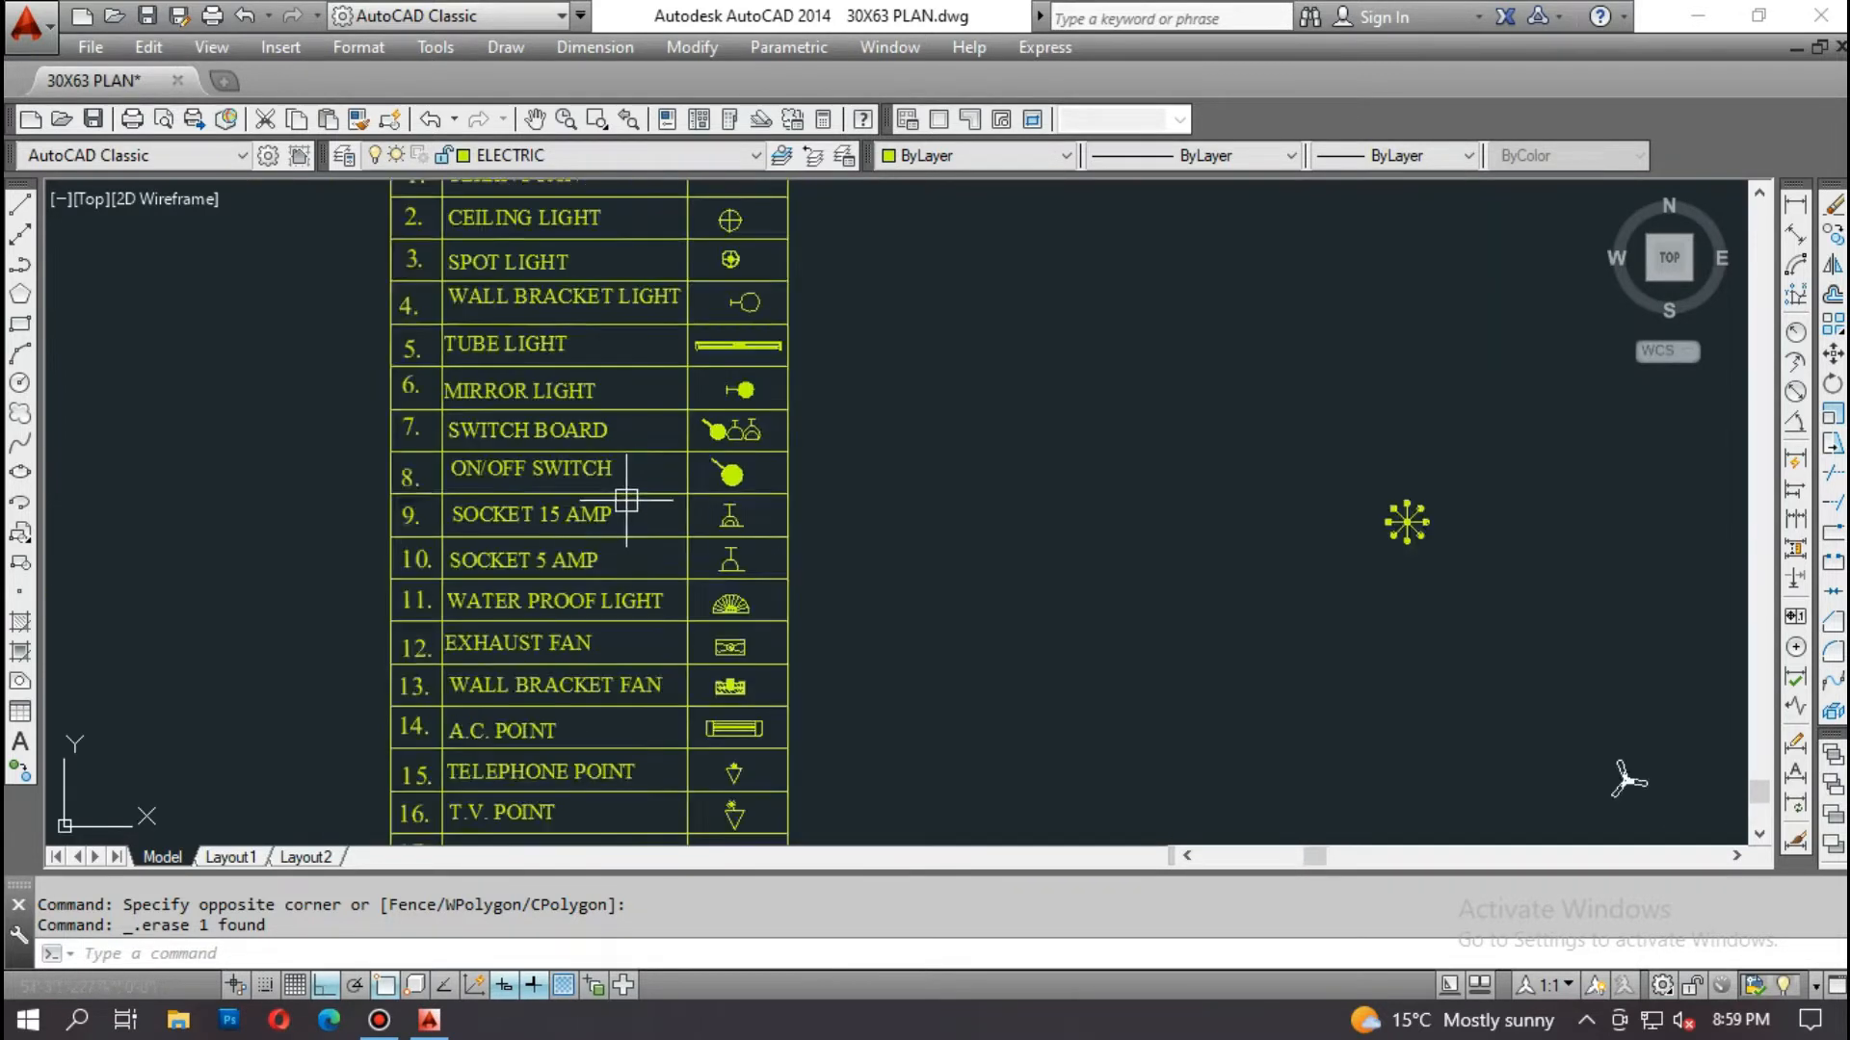
Step: Copy the switch board symbol from the left bedroom's lower wall to the empty area above the plan
scroll(1127, 385, "up", 6)
middle_click_drag(1115, 278, 1100, 437)
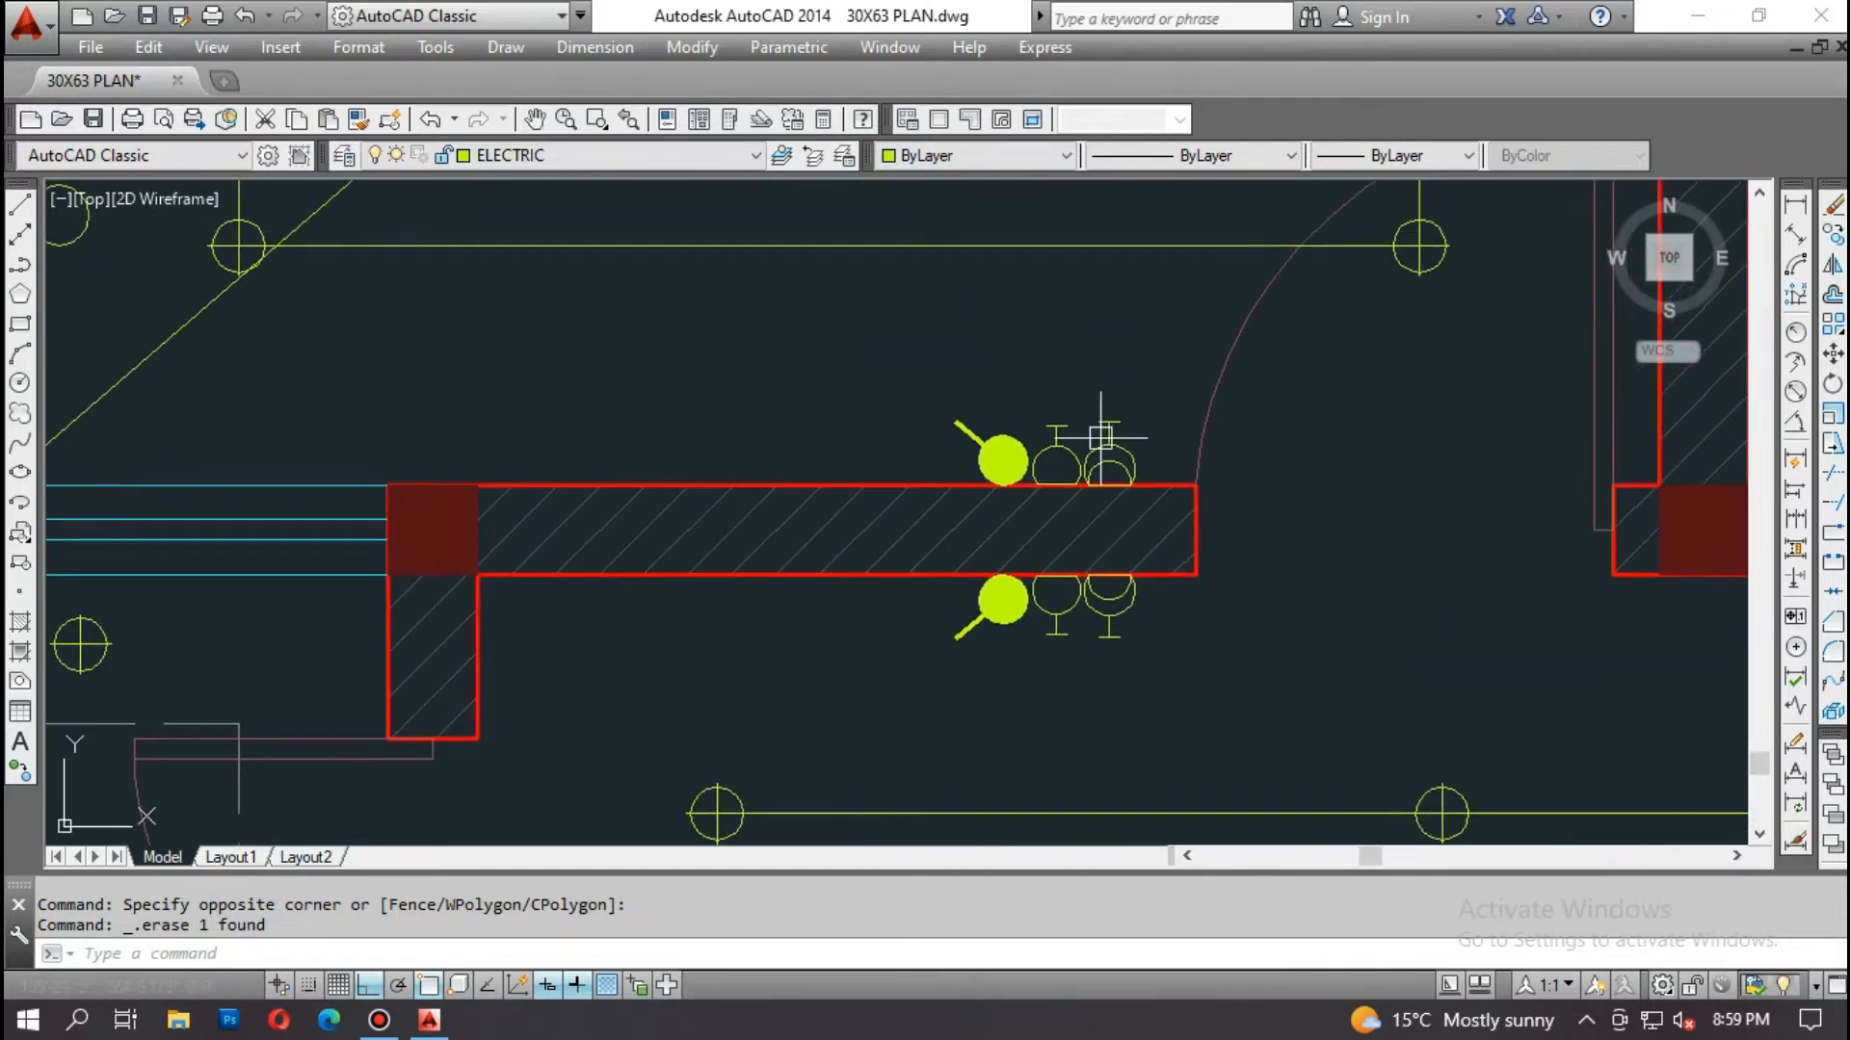
type("co")
key("Return")
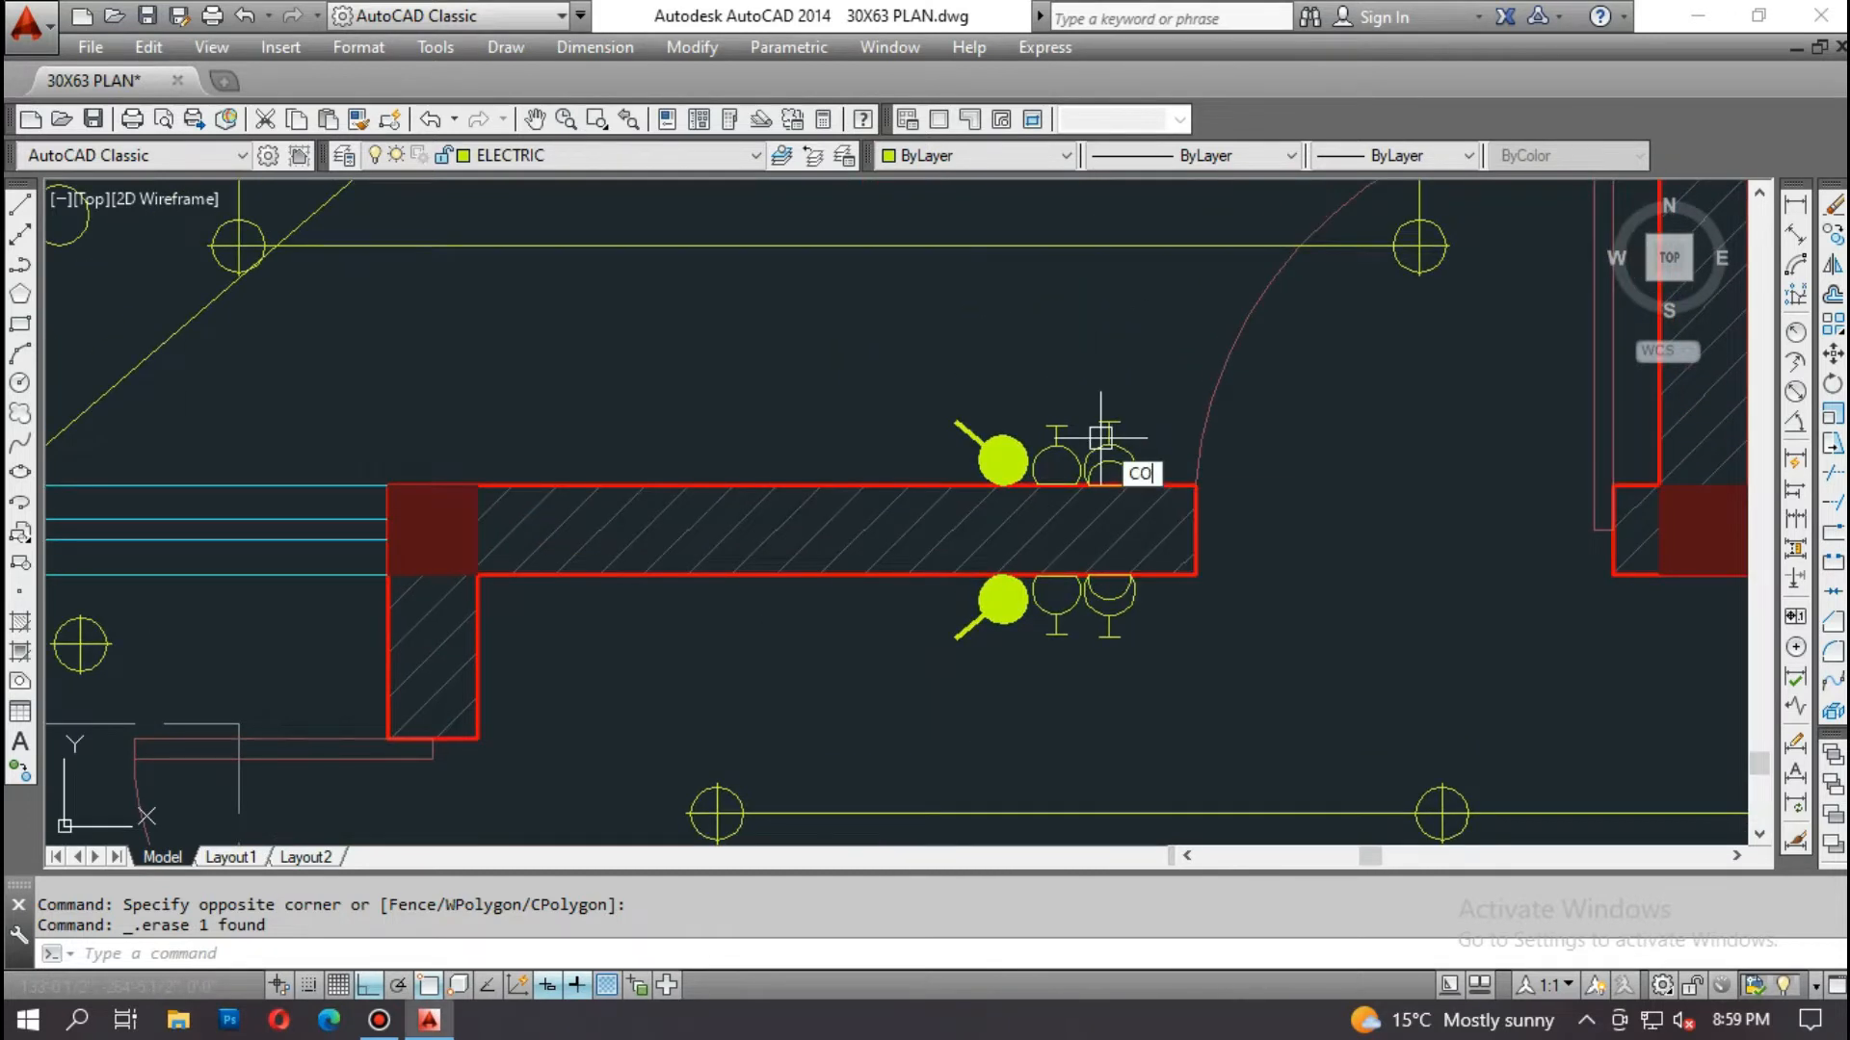
left_click(1101, 437)
key("Return")
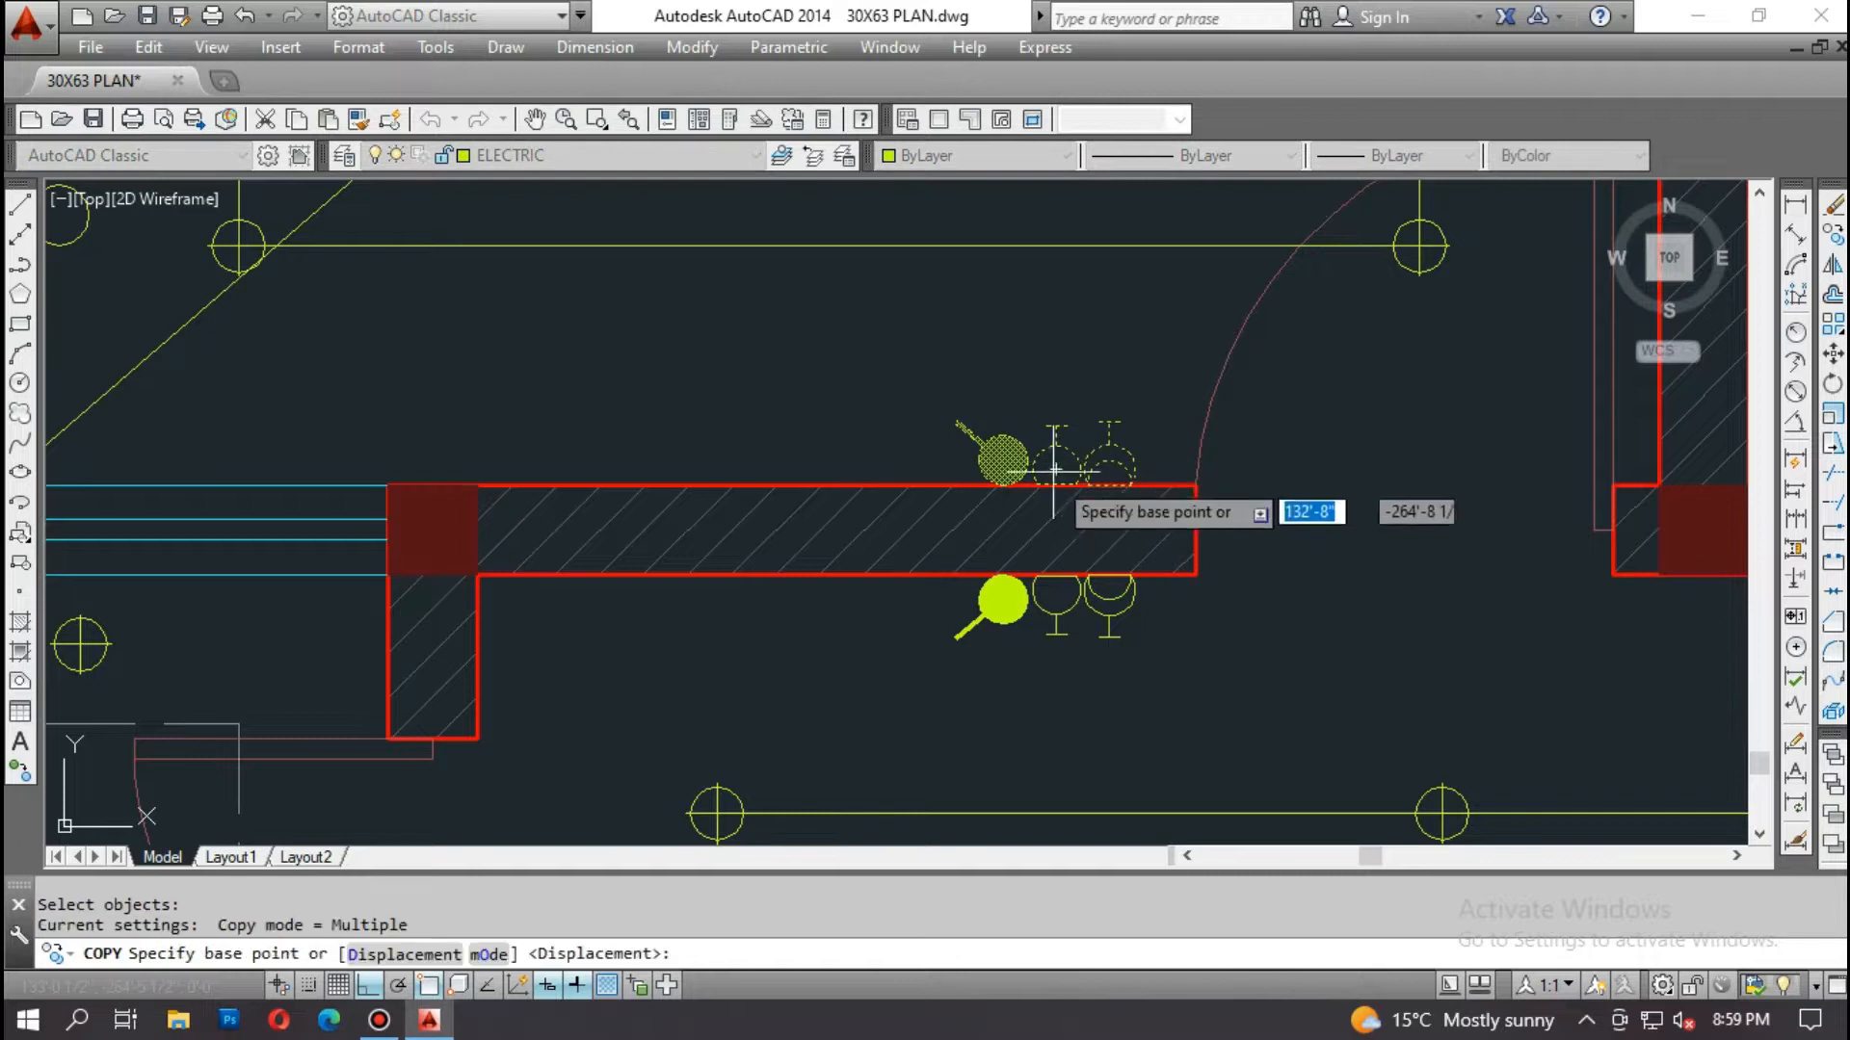
left_click(1056, 488)
scroll(1056, 489, "down", 8)
scroll(1033, 496, "up", 8)
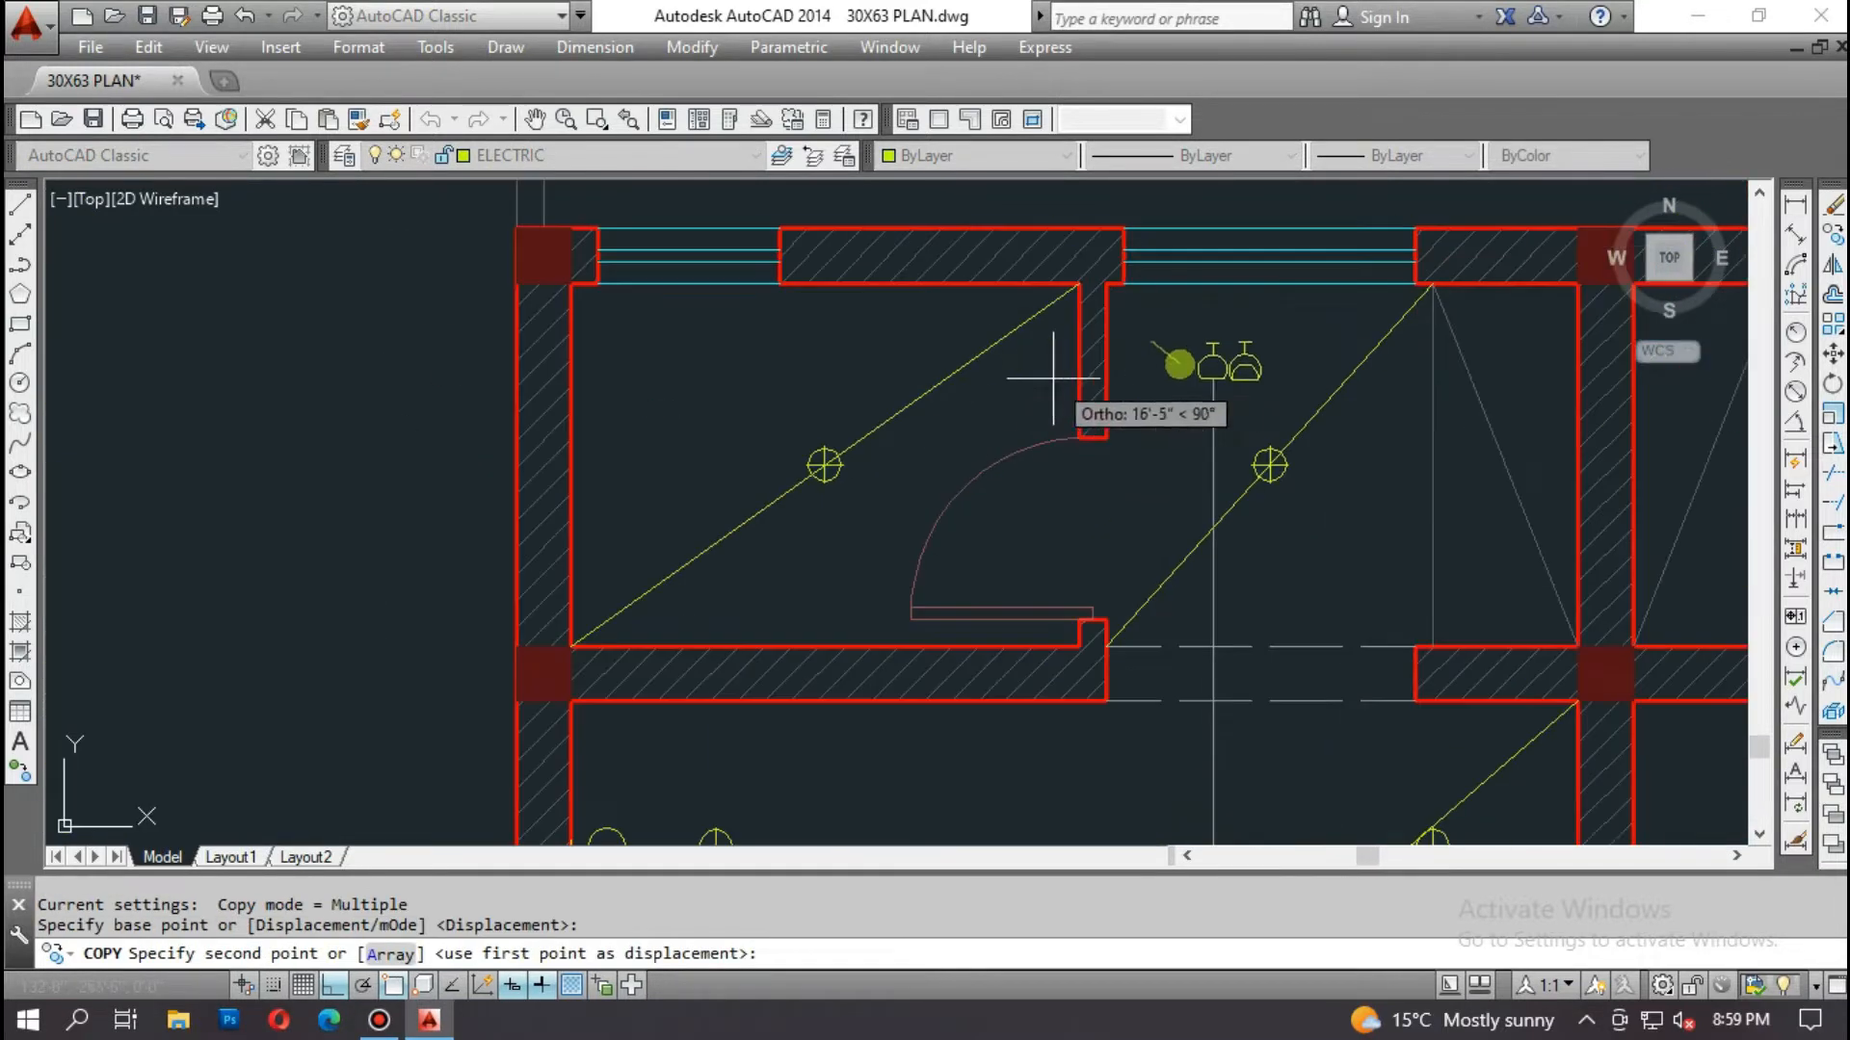
scroll(1115, 470, "down", 4)
scroll(1156, 211, "up", 2)
left_click(1156, 211)
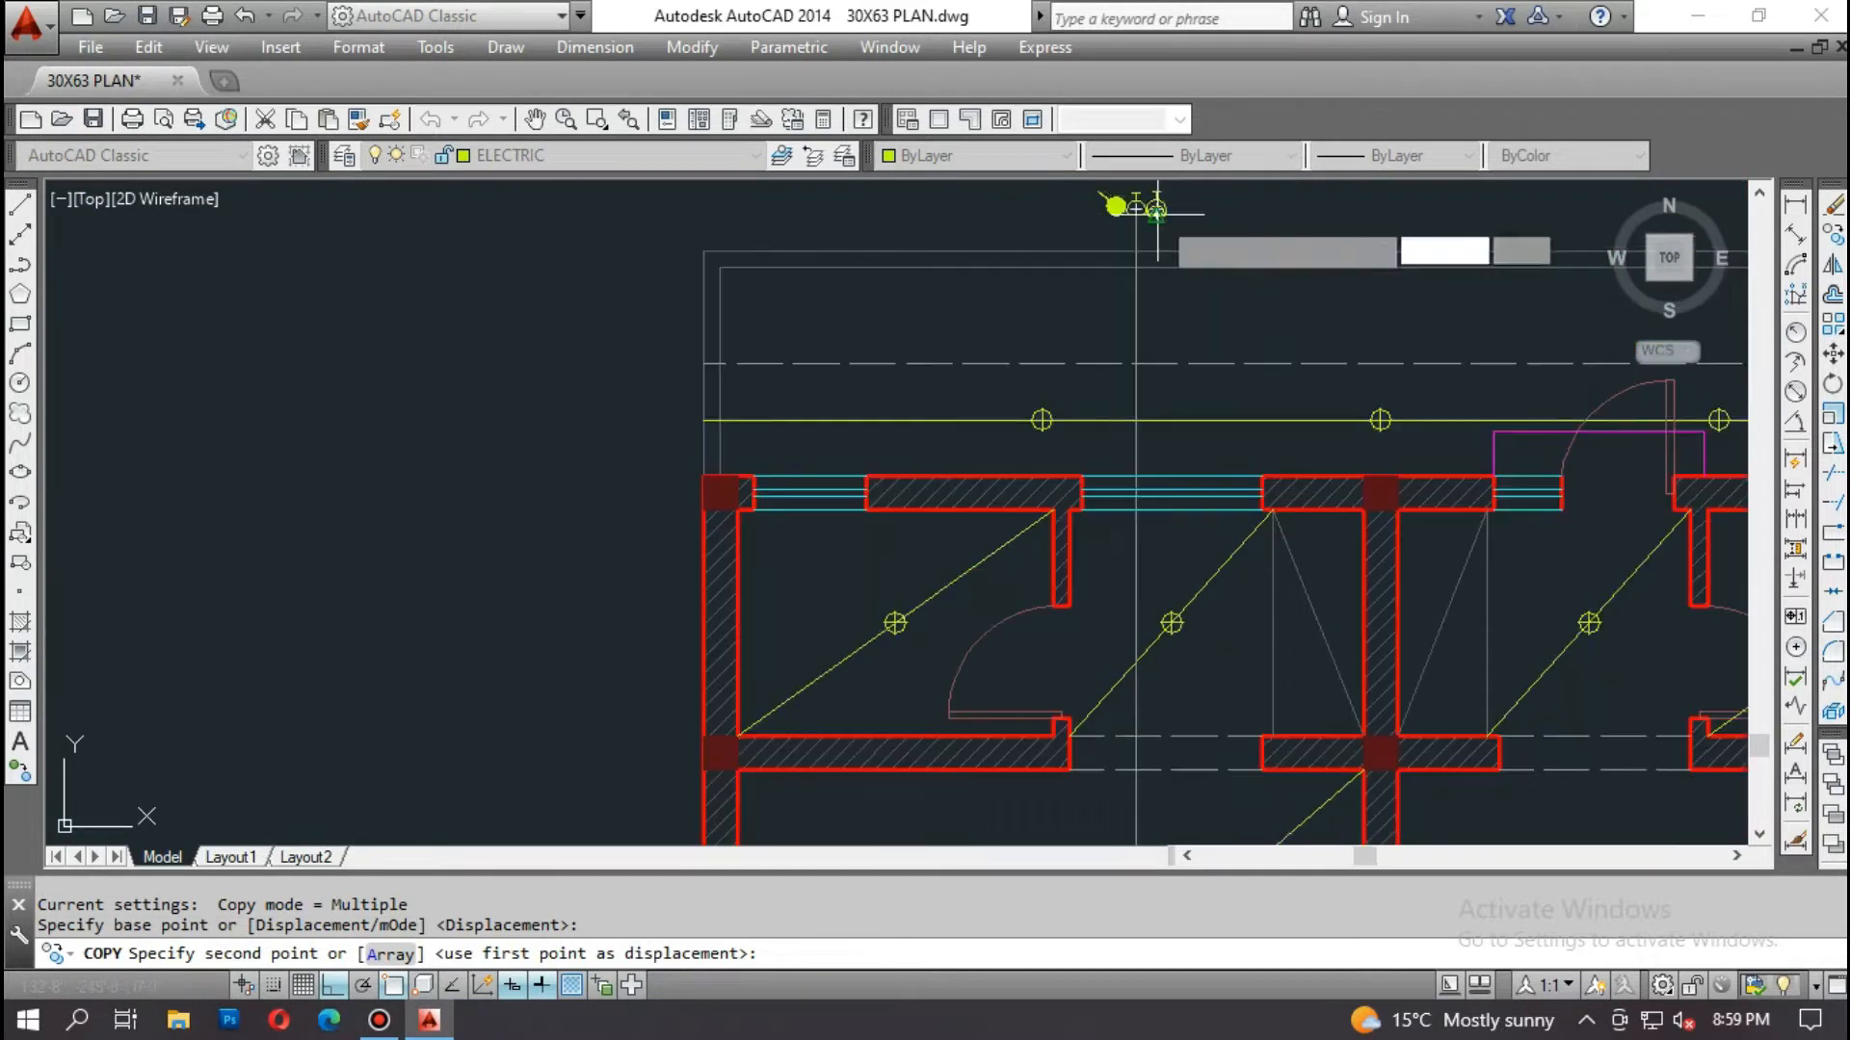
middle_click_drag(1136, 231, 1151, 459)
key("Escape")
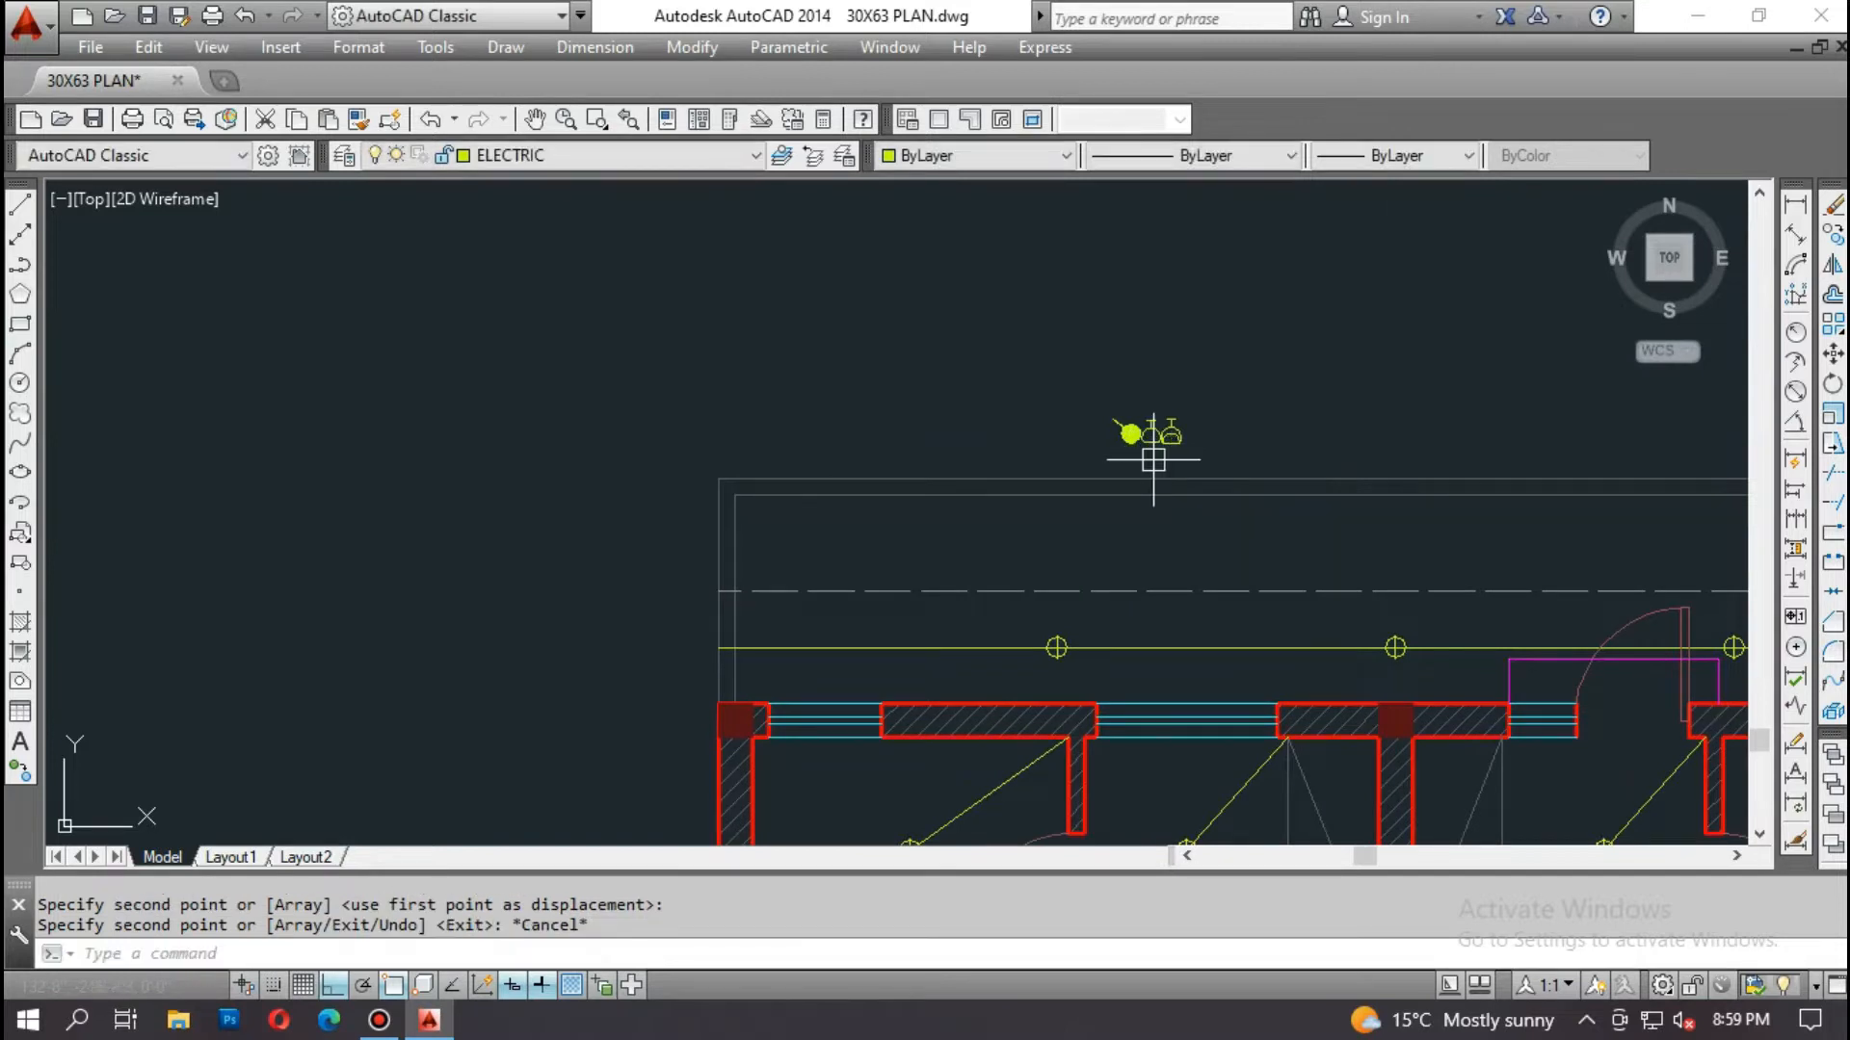
Step: Explode the copied switch board symbol above the plan and select the base line of its middle socket
scroll(1186, 445, "up", 2)
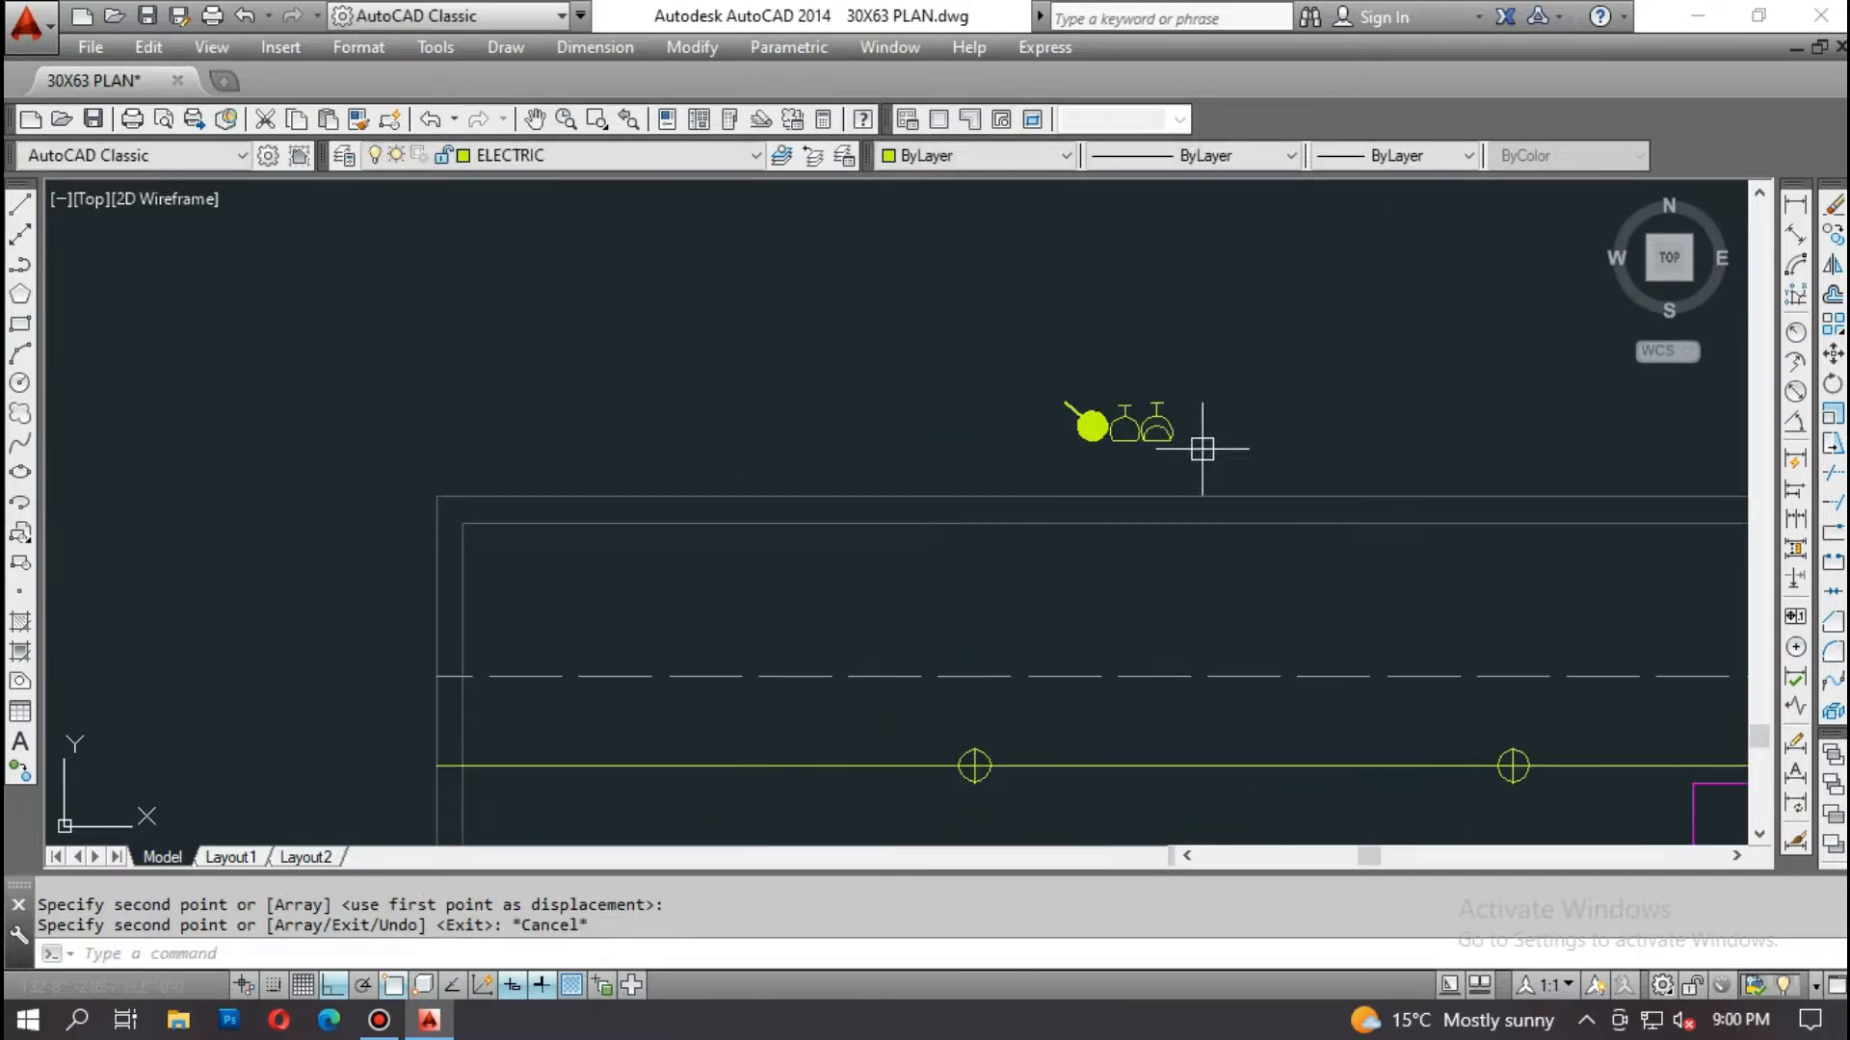
scroll(1194, 443, "up", 3)
left_click(1100, 413)
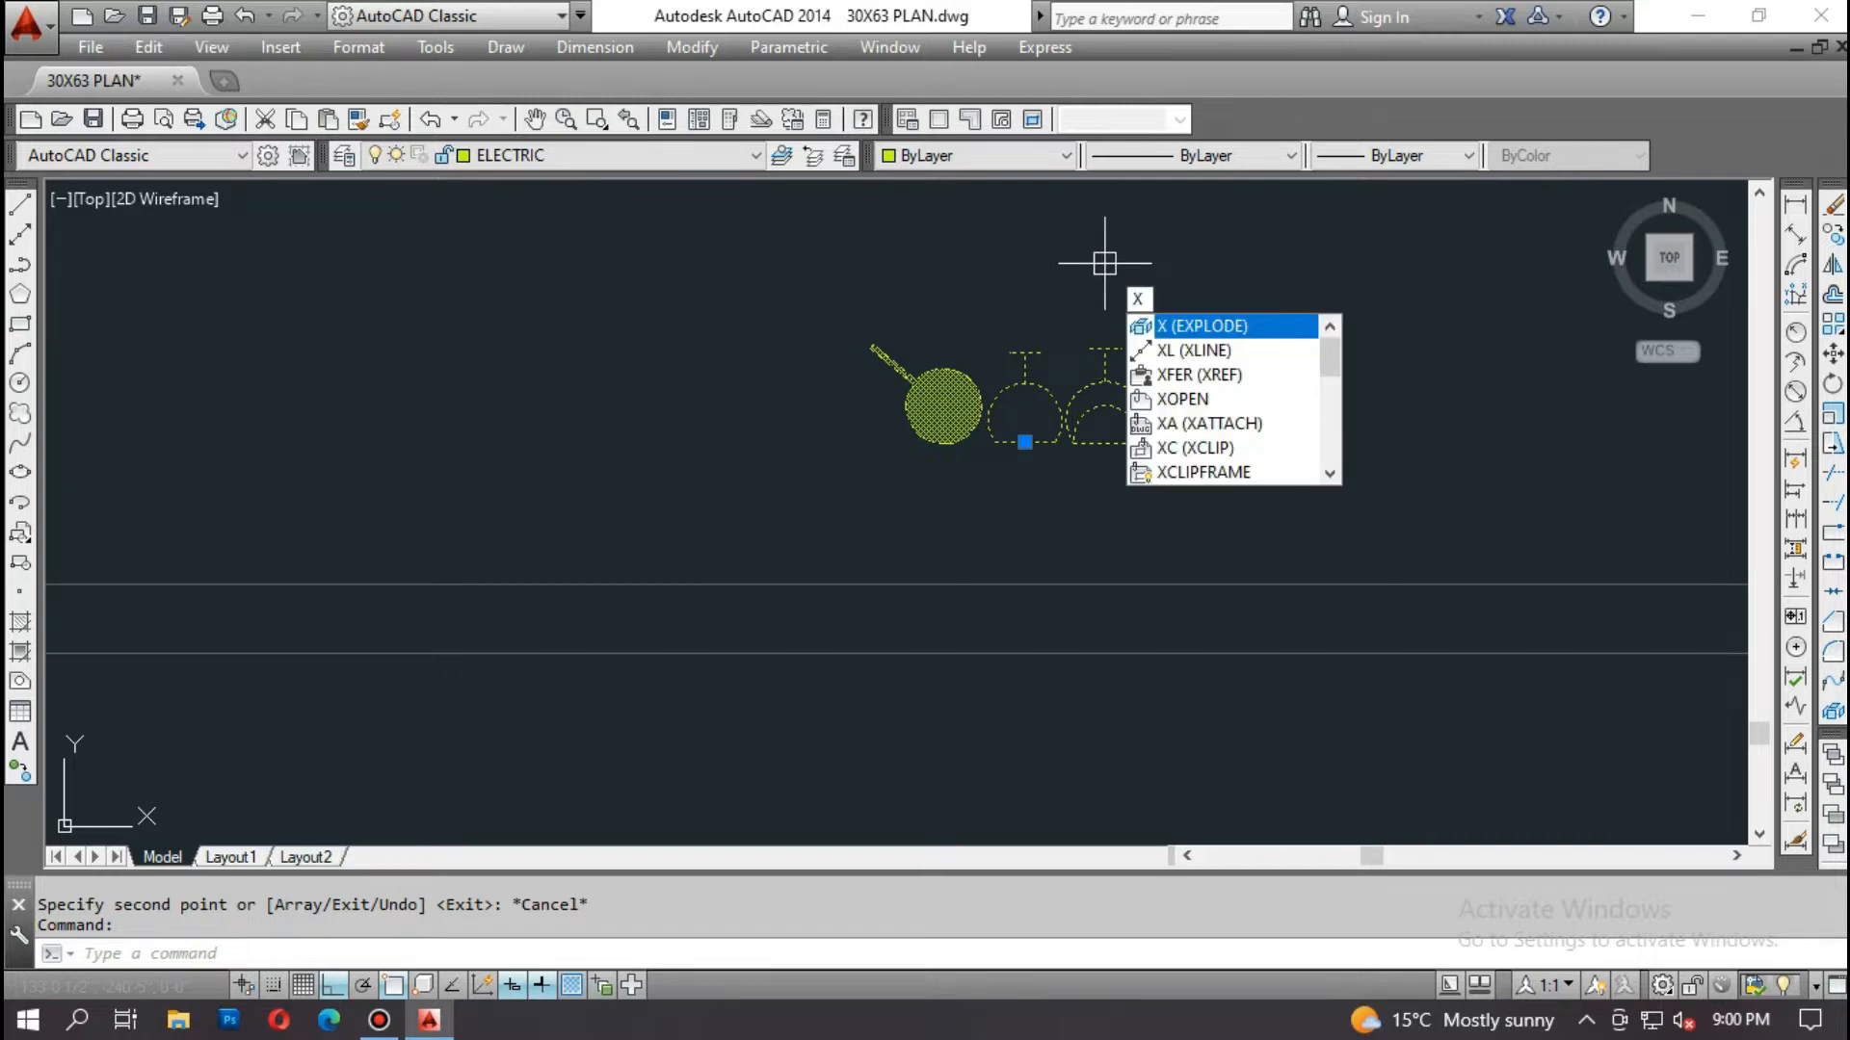
key("Return")
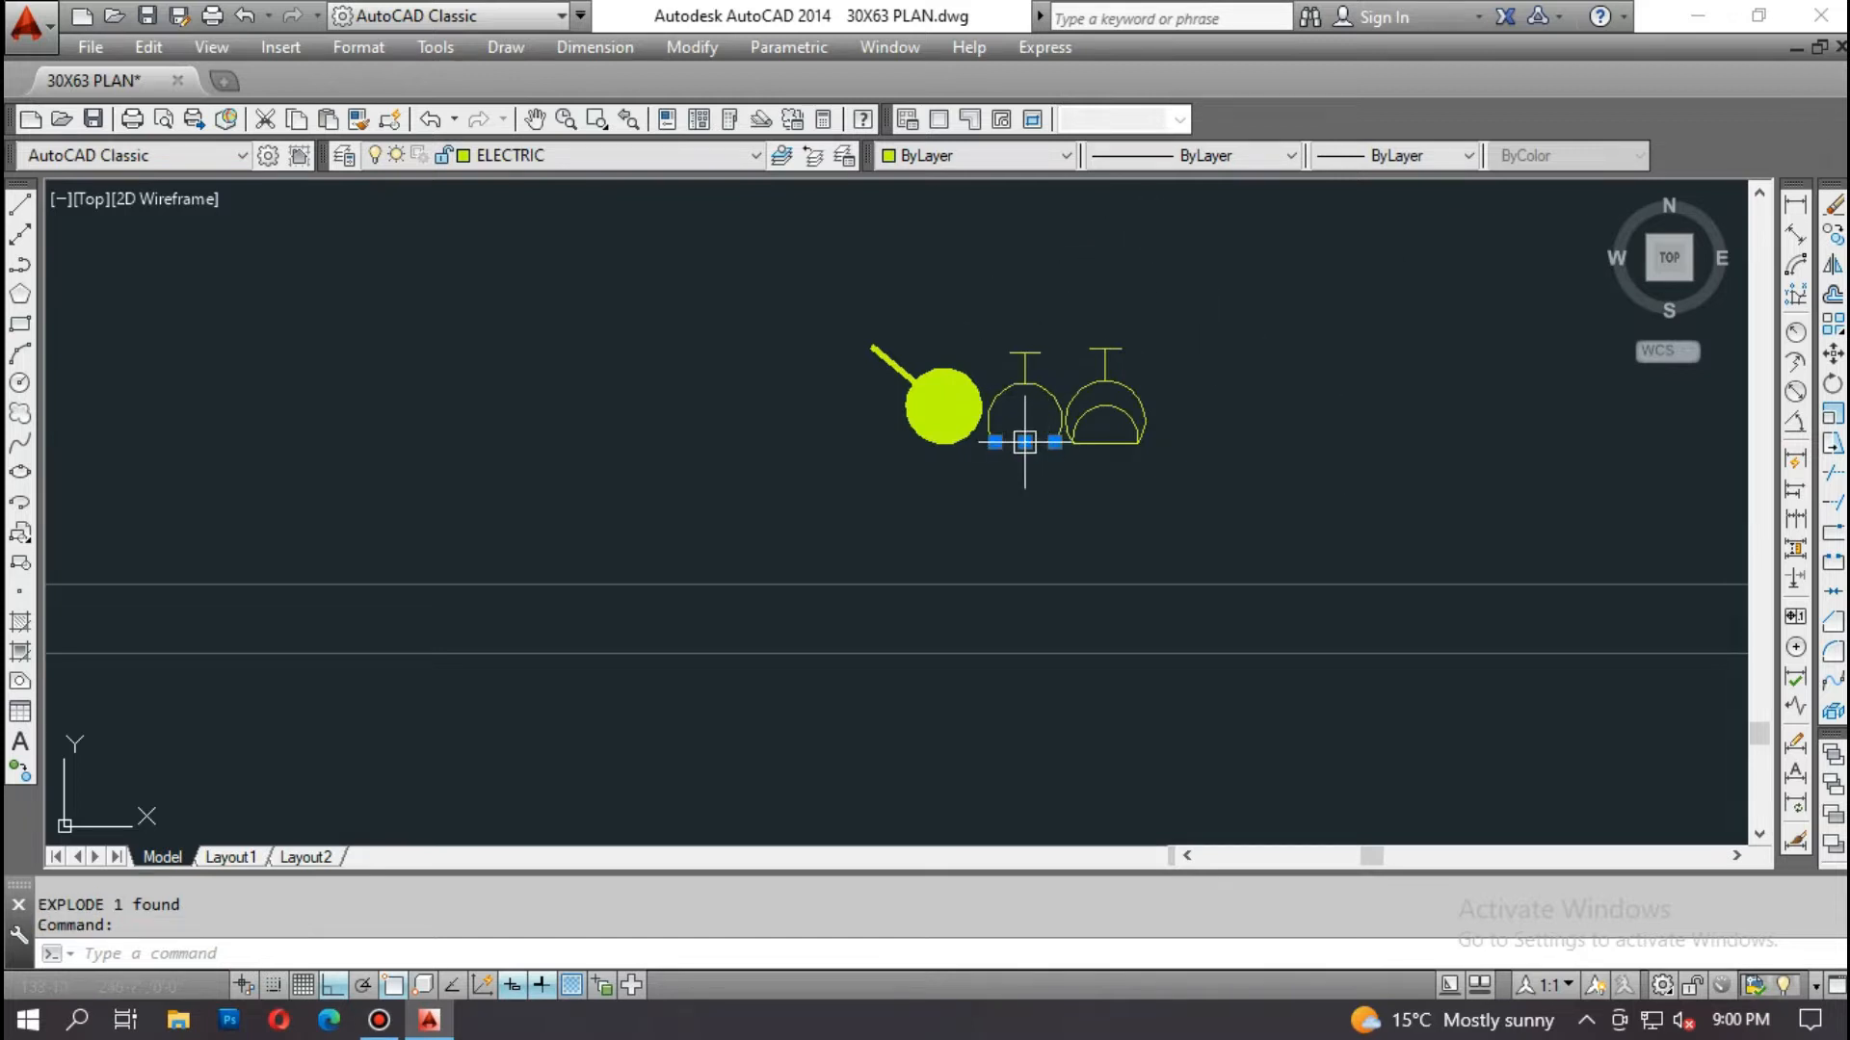
mouse_move(1024, 449)
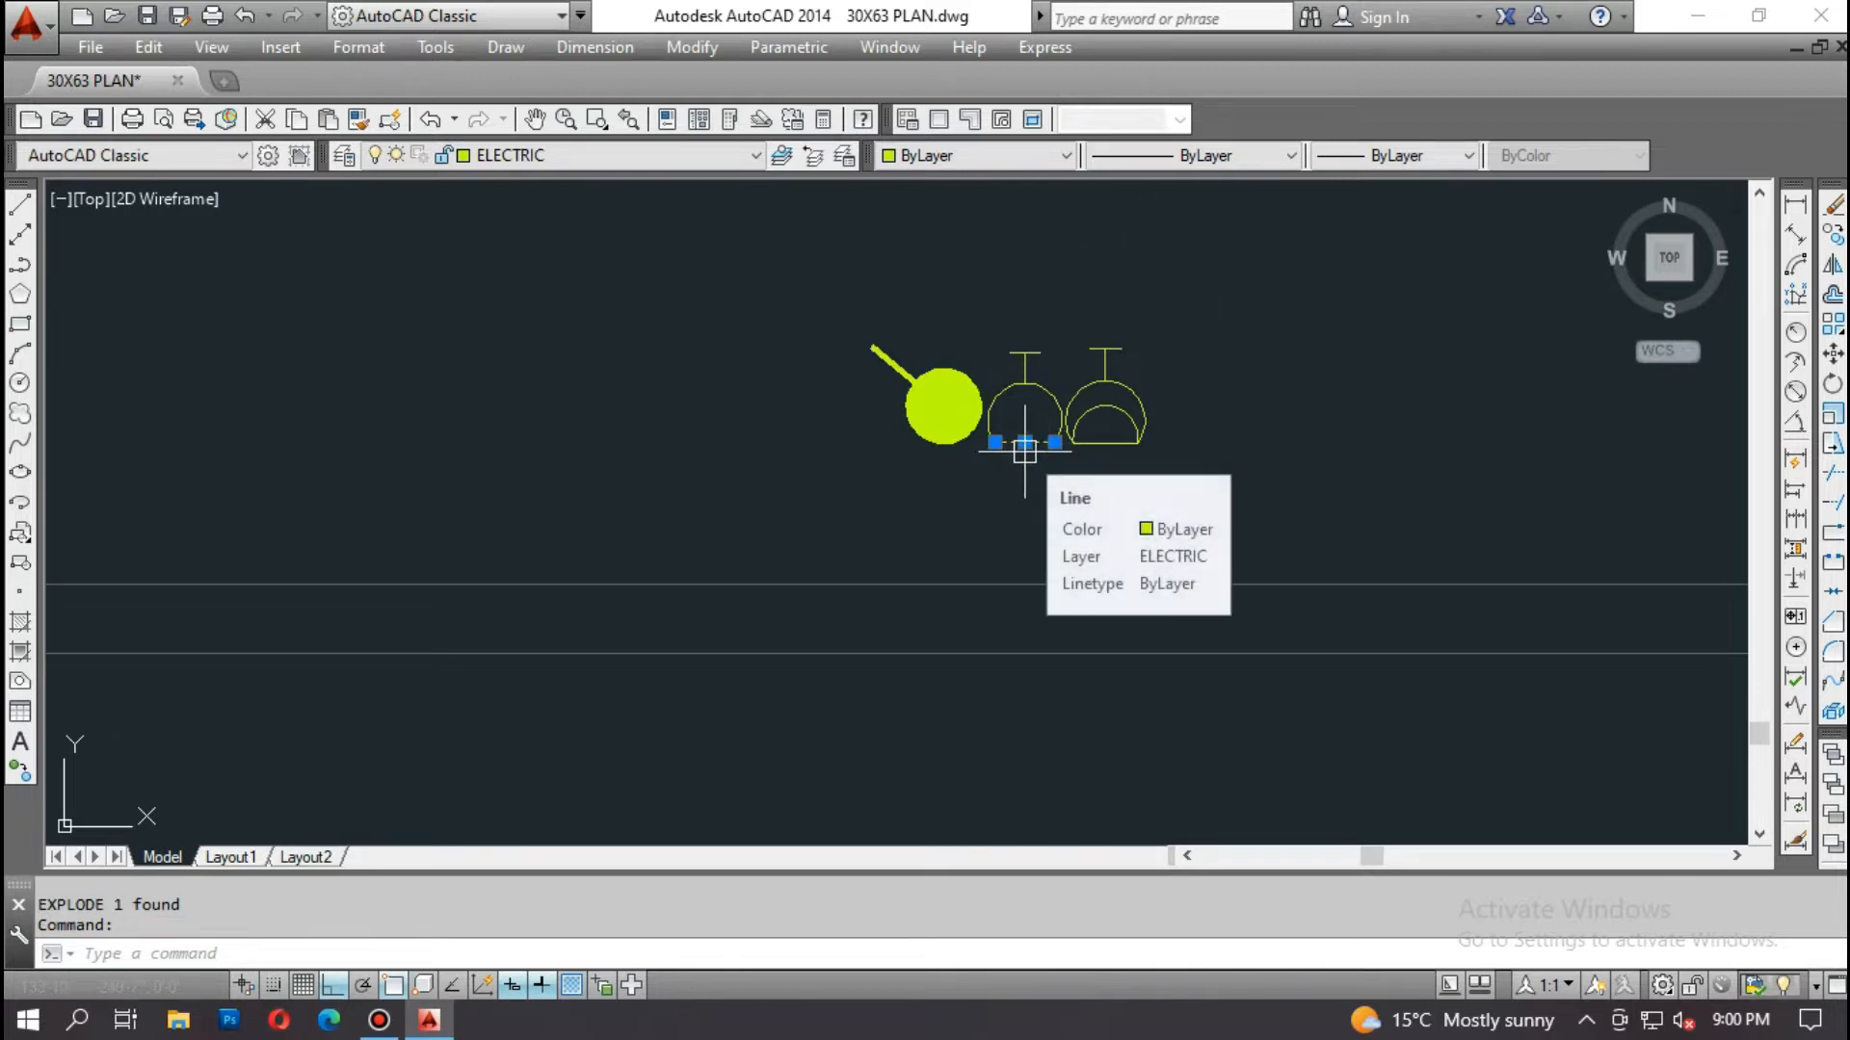
Step: Copy the switch and middle socket from the exploded board above the plan to the partition beside the upper-left room's door, using the socket's base midpoint
key("Escape")
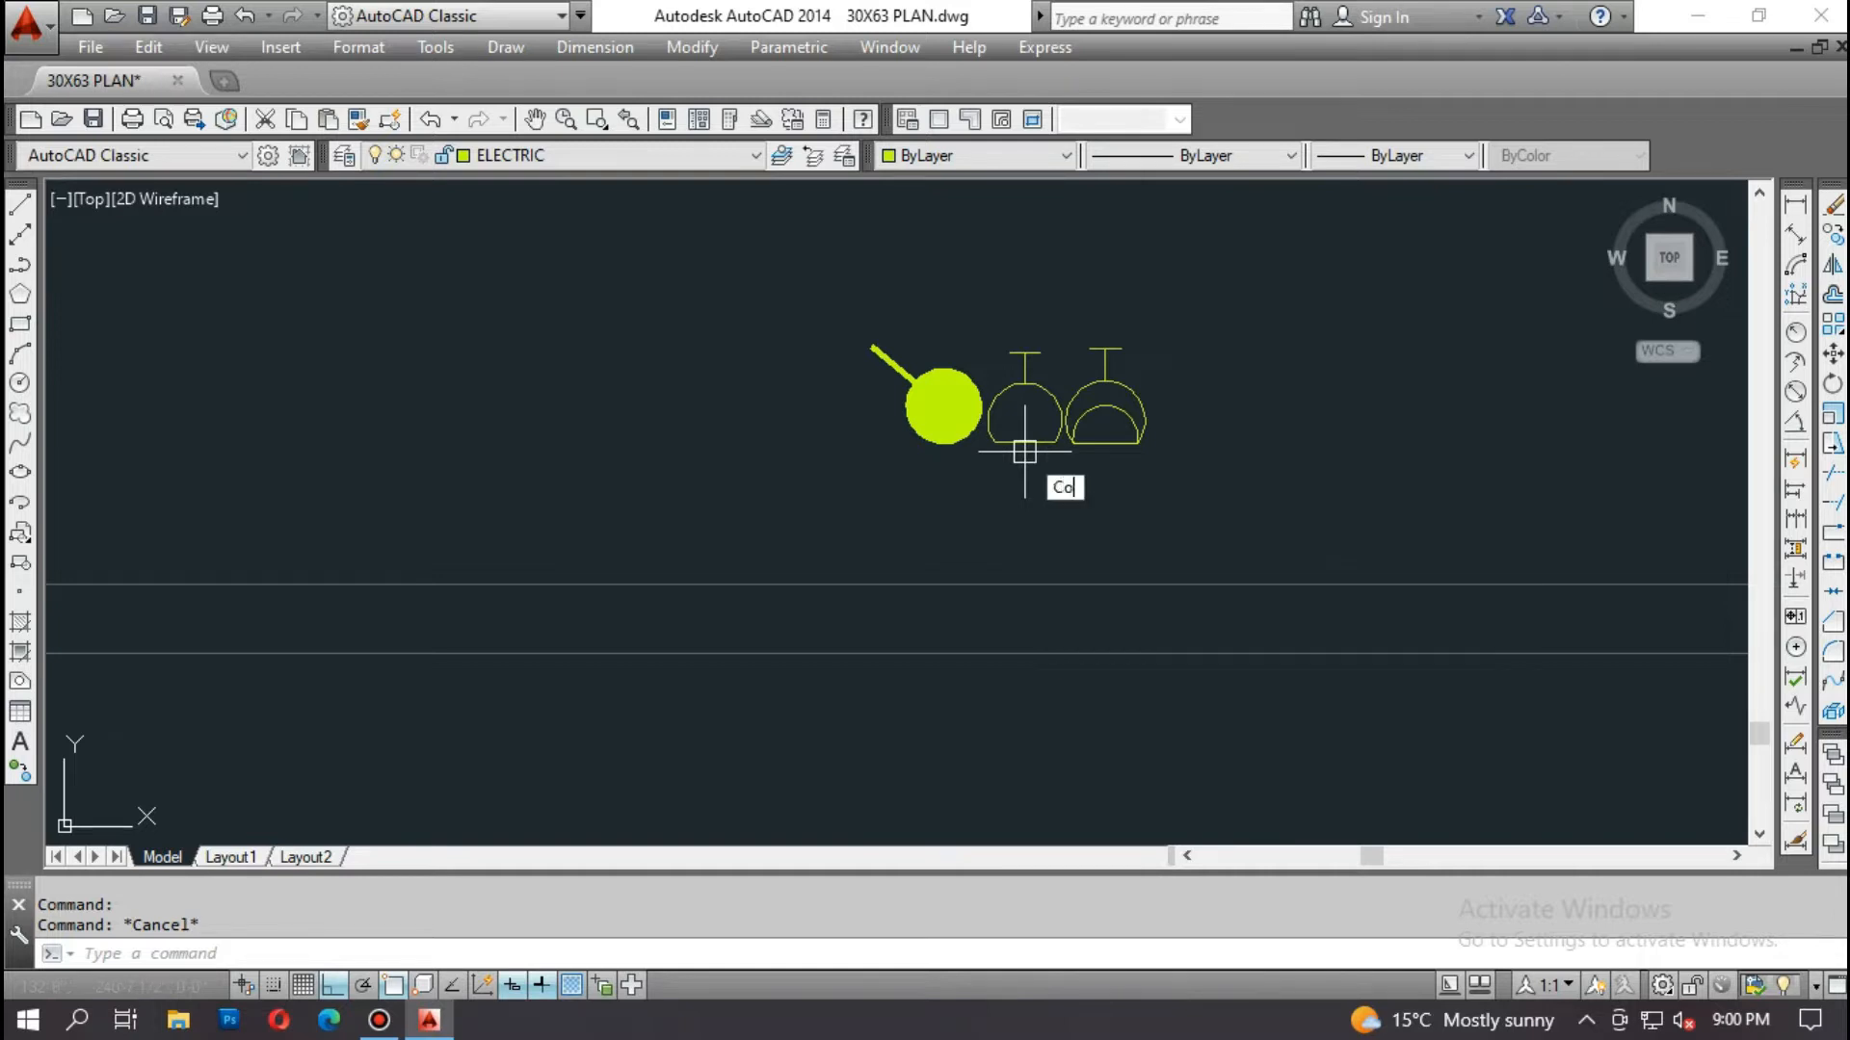
key("Return")
scroll(1024, 453, "up", 4)
left_click(1059, 484)
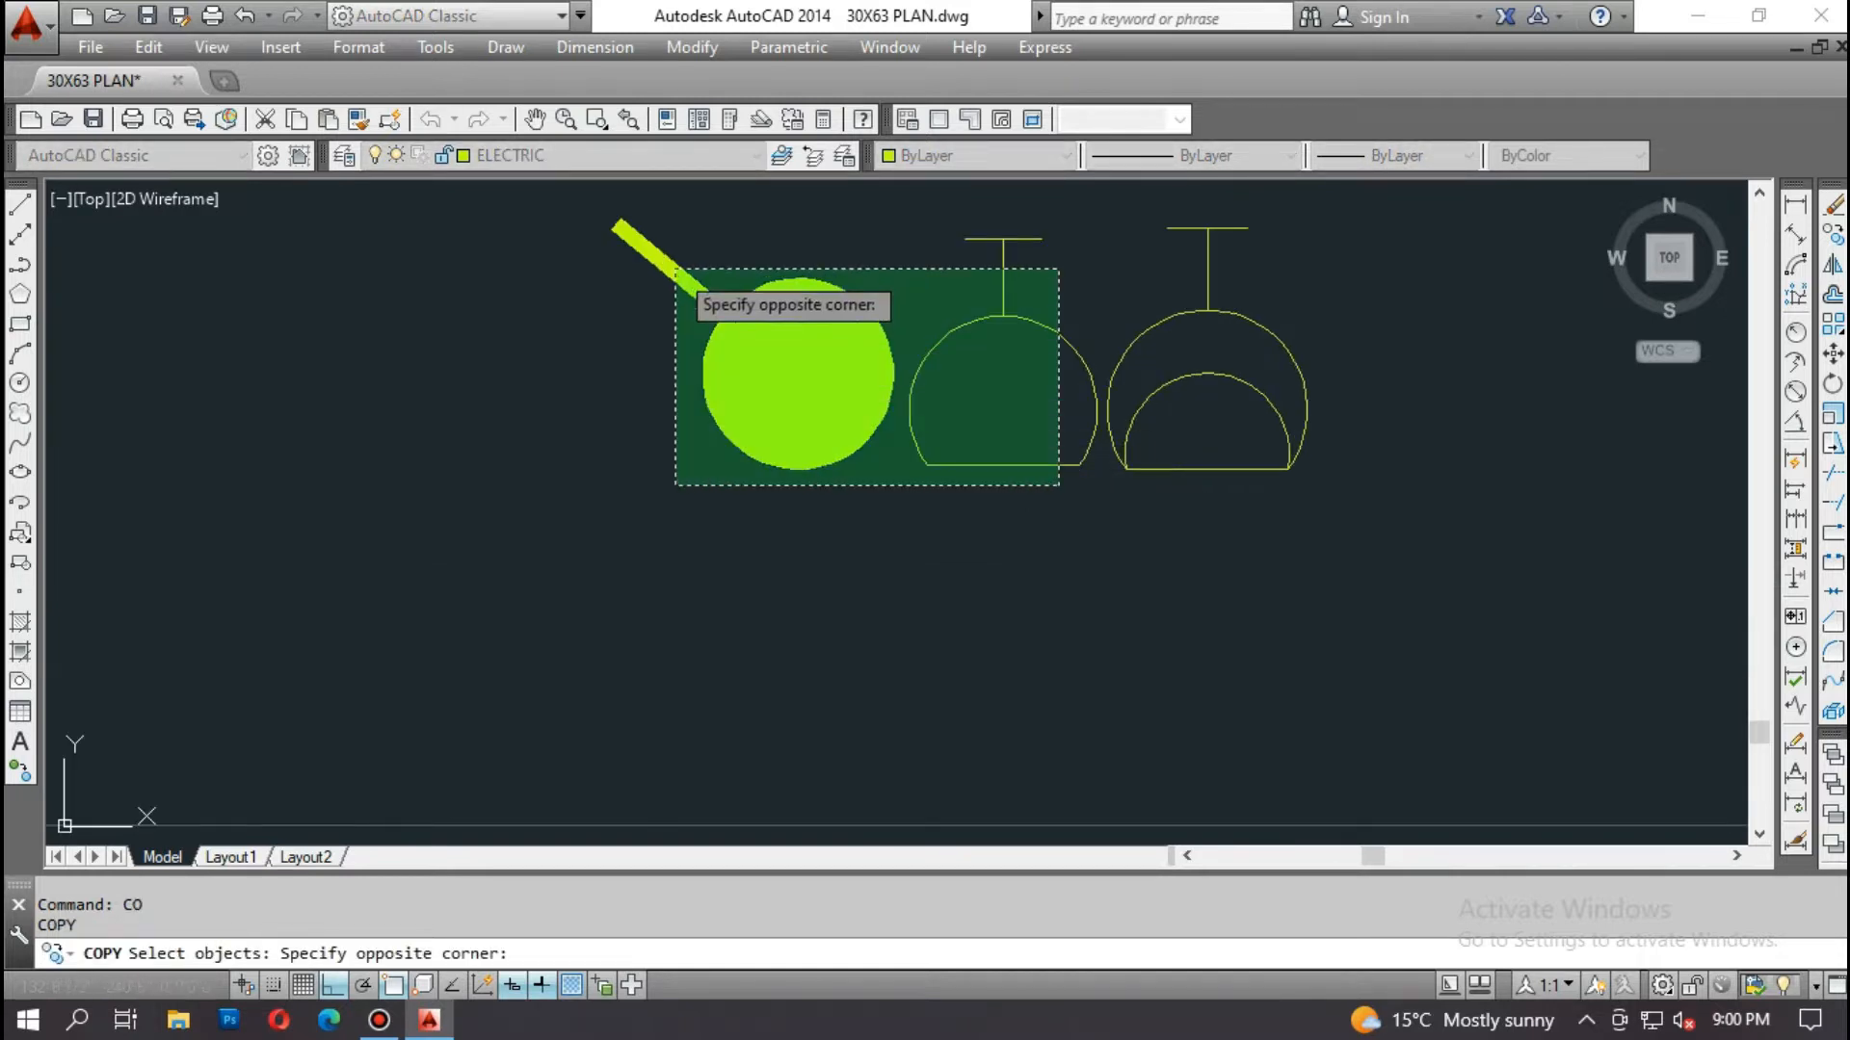
left_click(633, 224)
key("Return")
left_click(1003, 465)
scroll(952, 307, "down", 5)
scroll(949, 481, "down", 3)
scroll(940, 308, "up", 8)
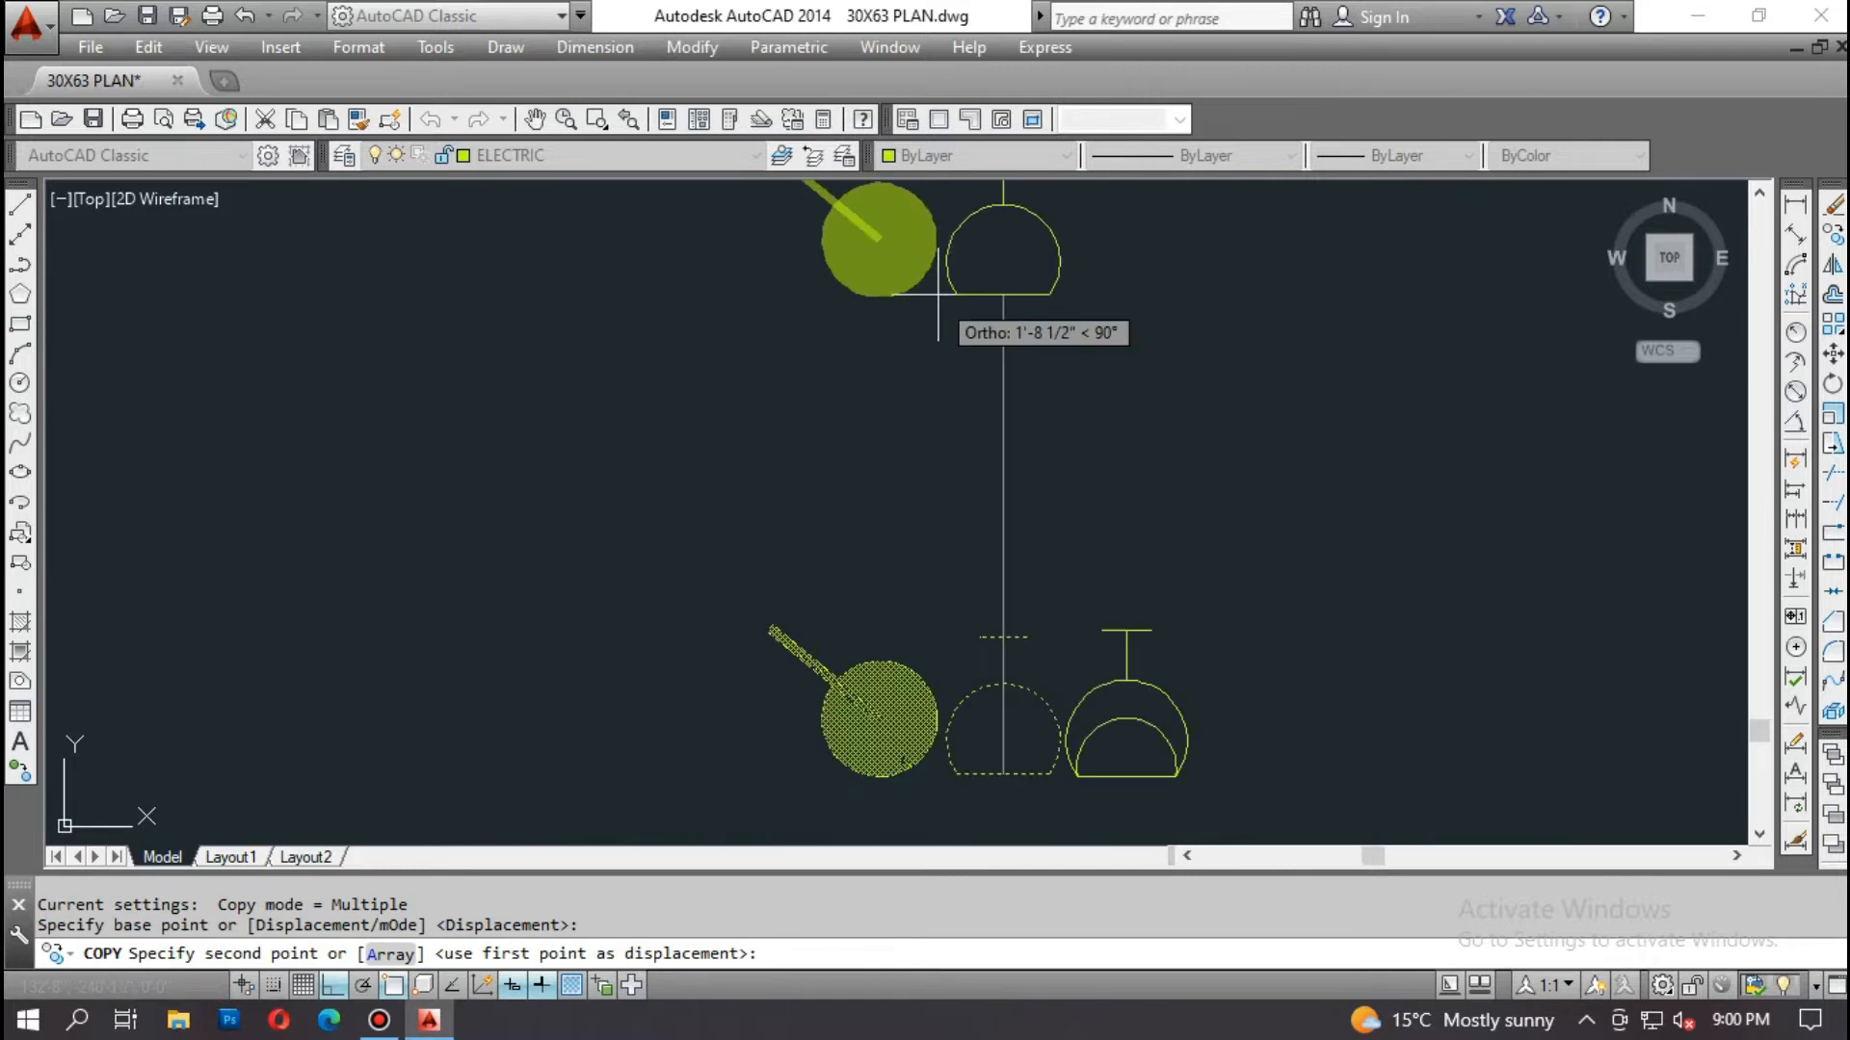
scroll(944, 293, "down", 4)
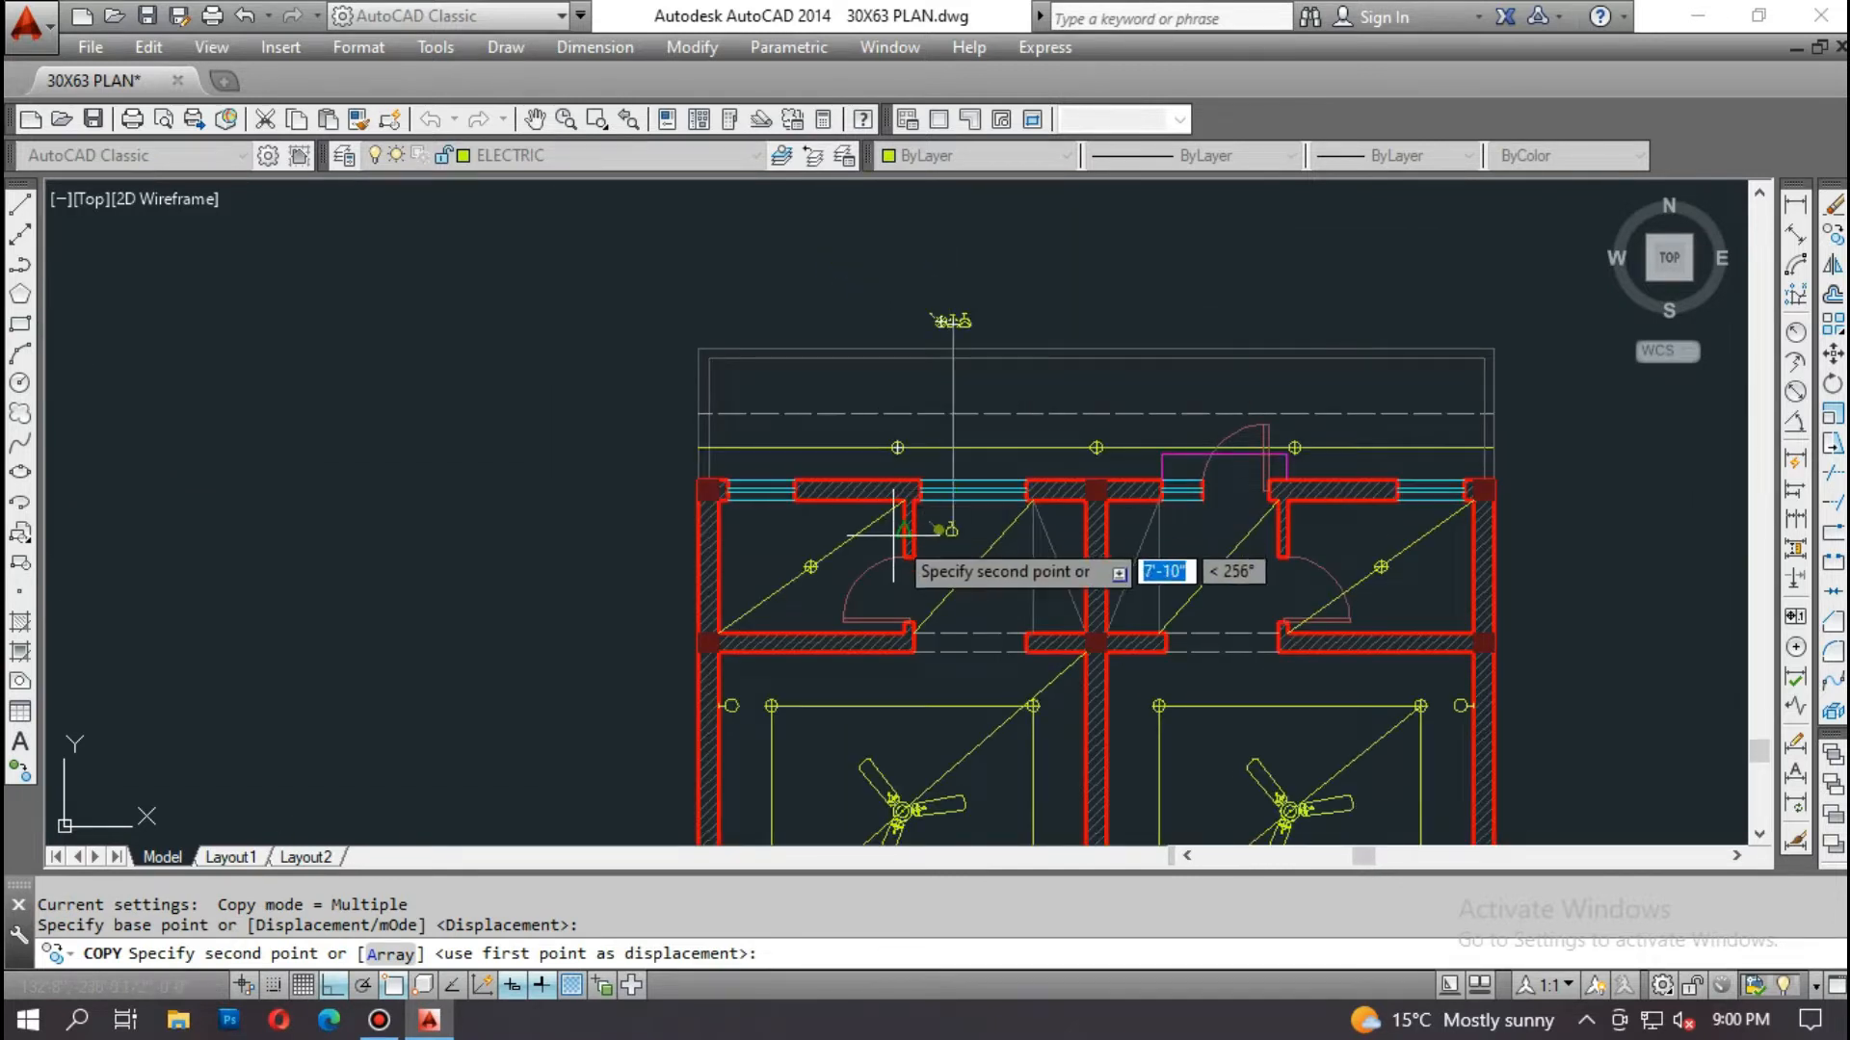
scroll(886, 463, "up", 2)
left_click(1027, 528)
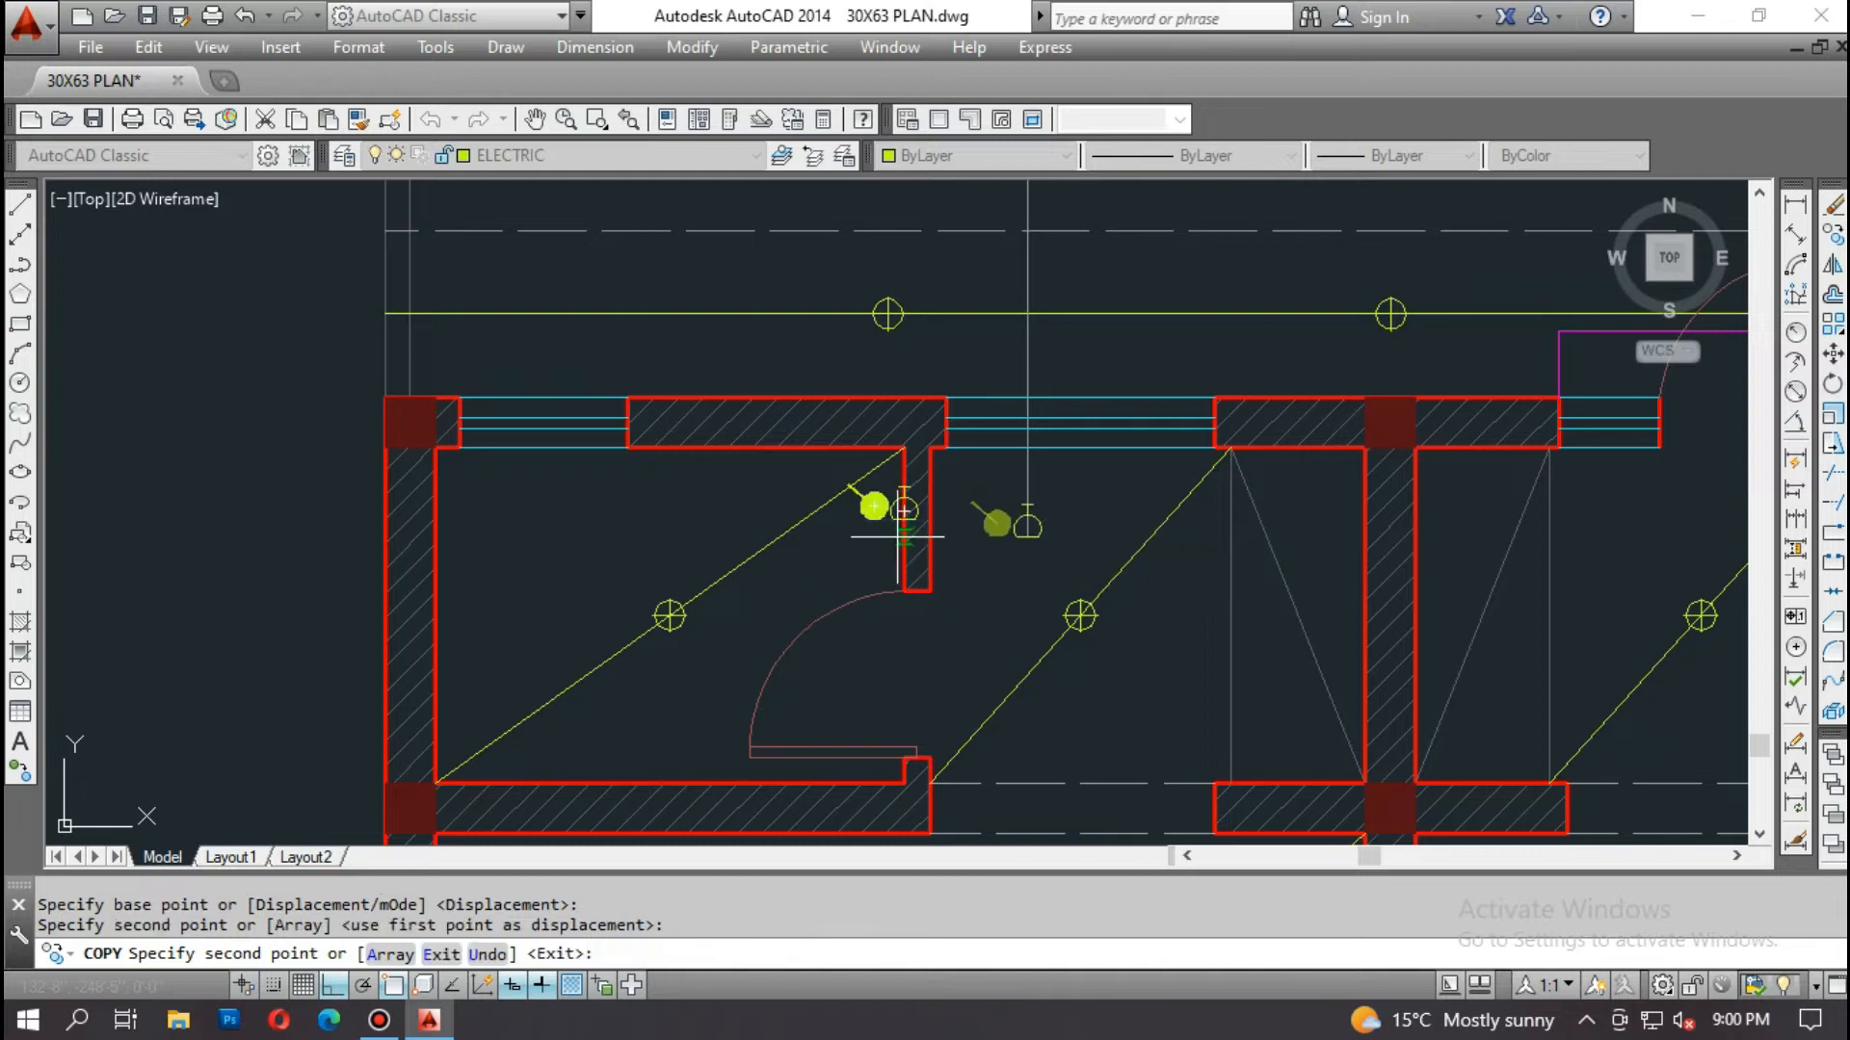
key("Escape")
Step: Rotate the copied switch and socket a quarter turn counterclockwise about the socket's base midpoint, aligning them with the partition's left face
type("ro")
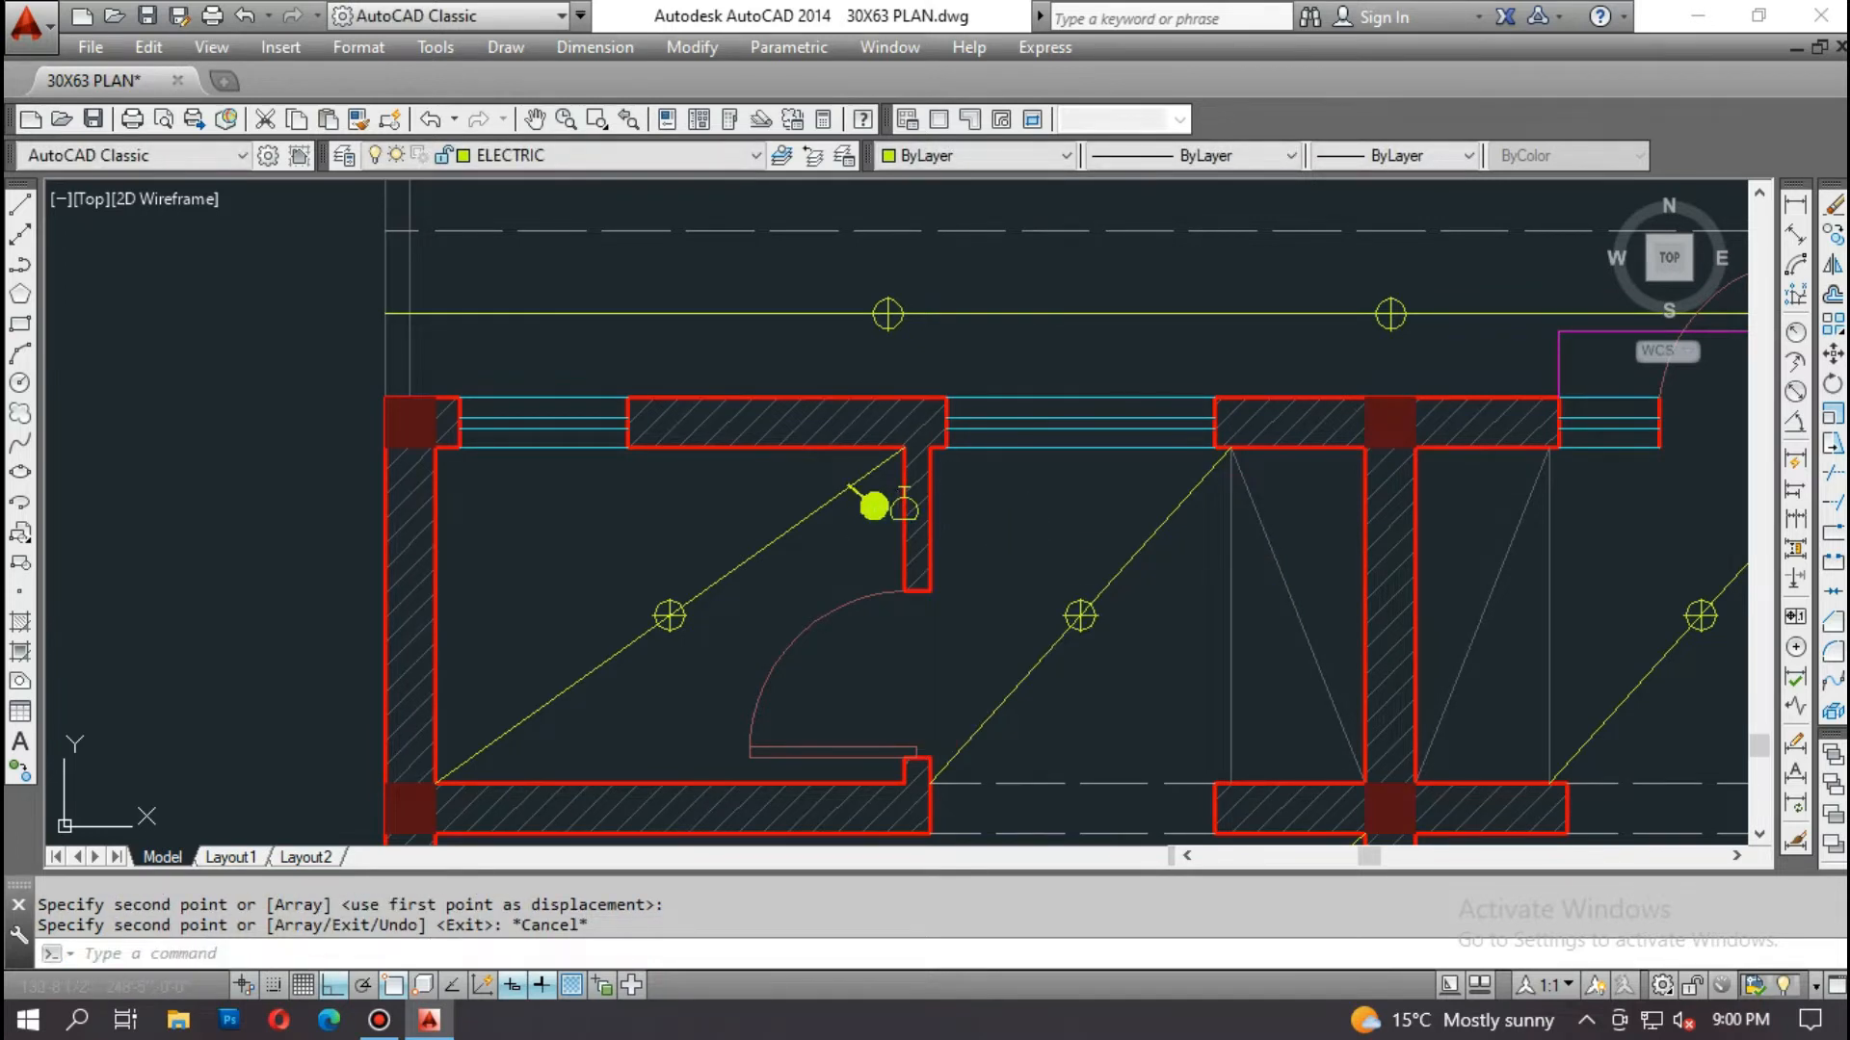
key("Return")
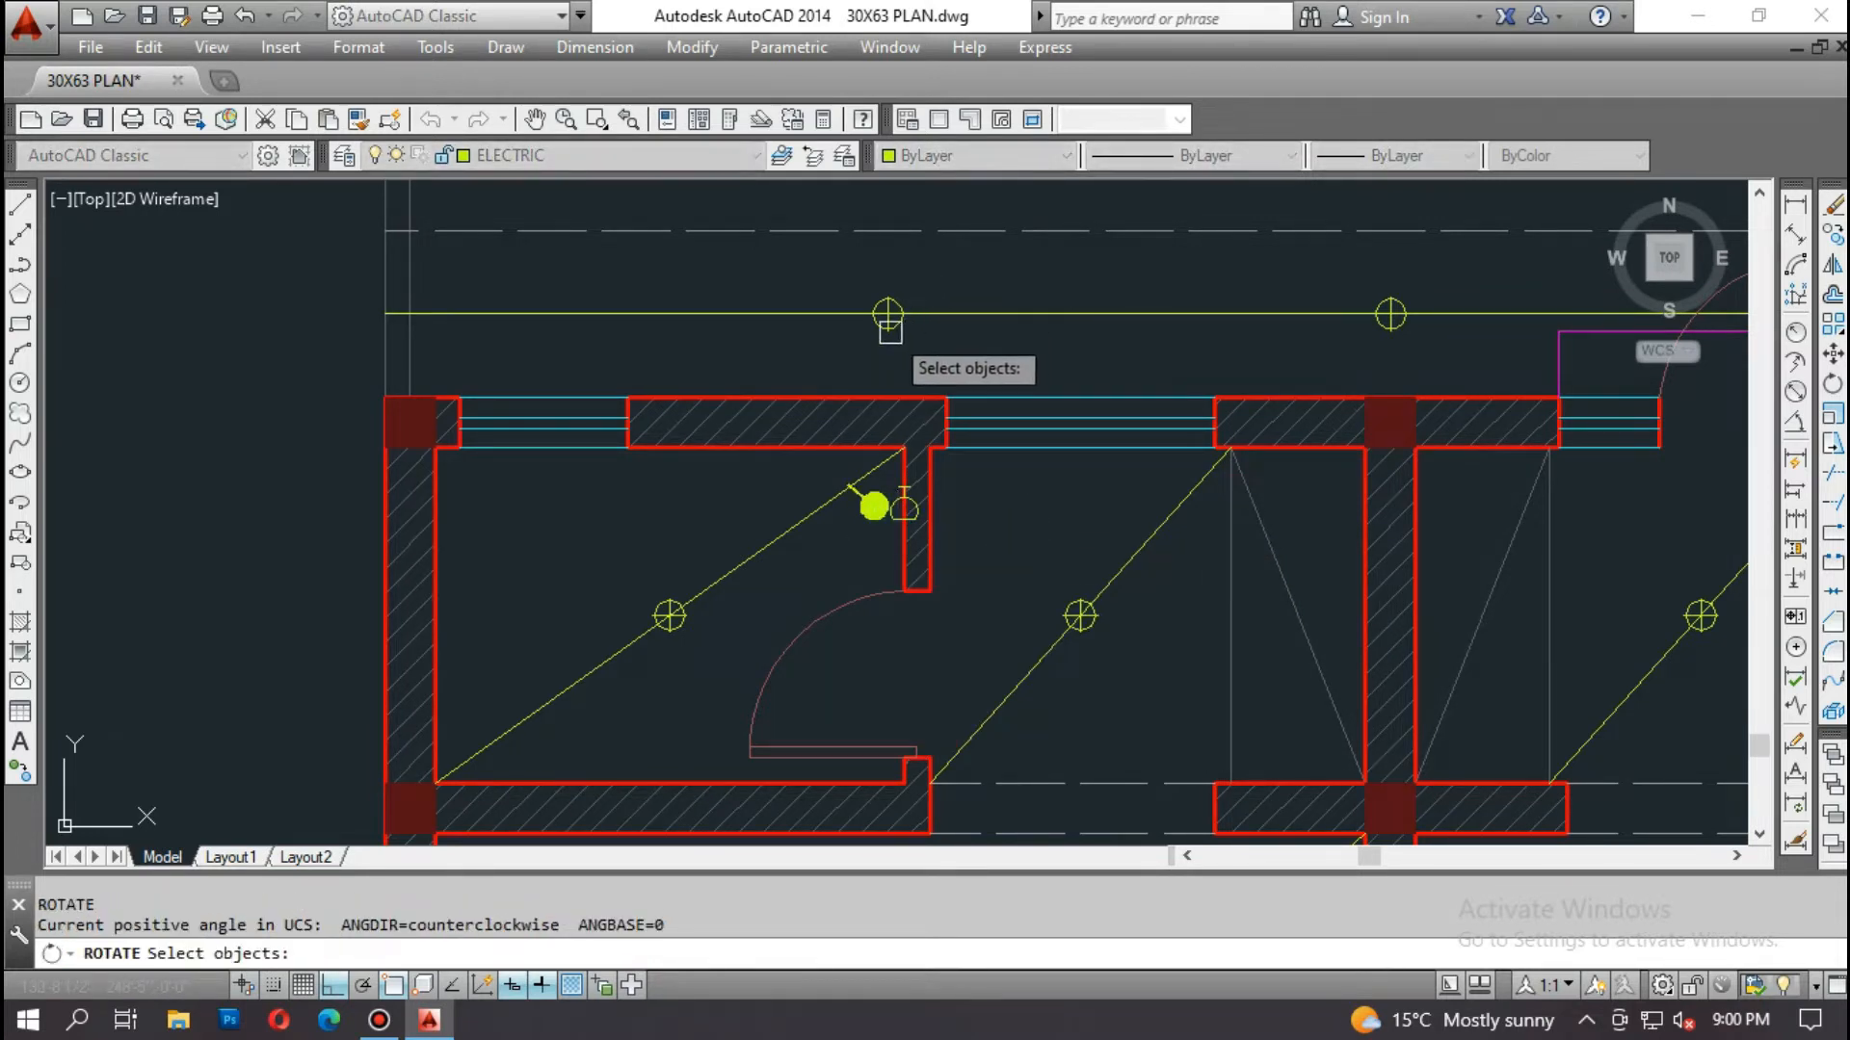
scroll(848, 491, "up", 2)
left_click(791, 448)
left_click(1064, 636)
scroll(1028, 613, "up", 2)
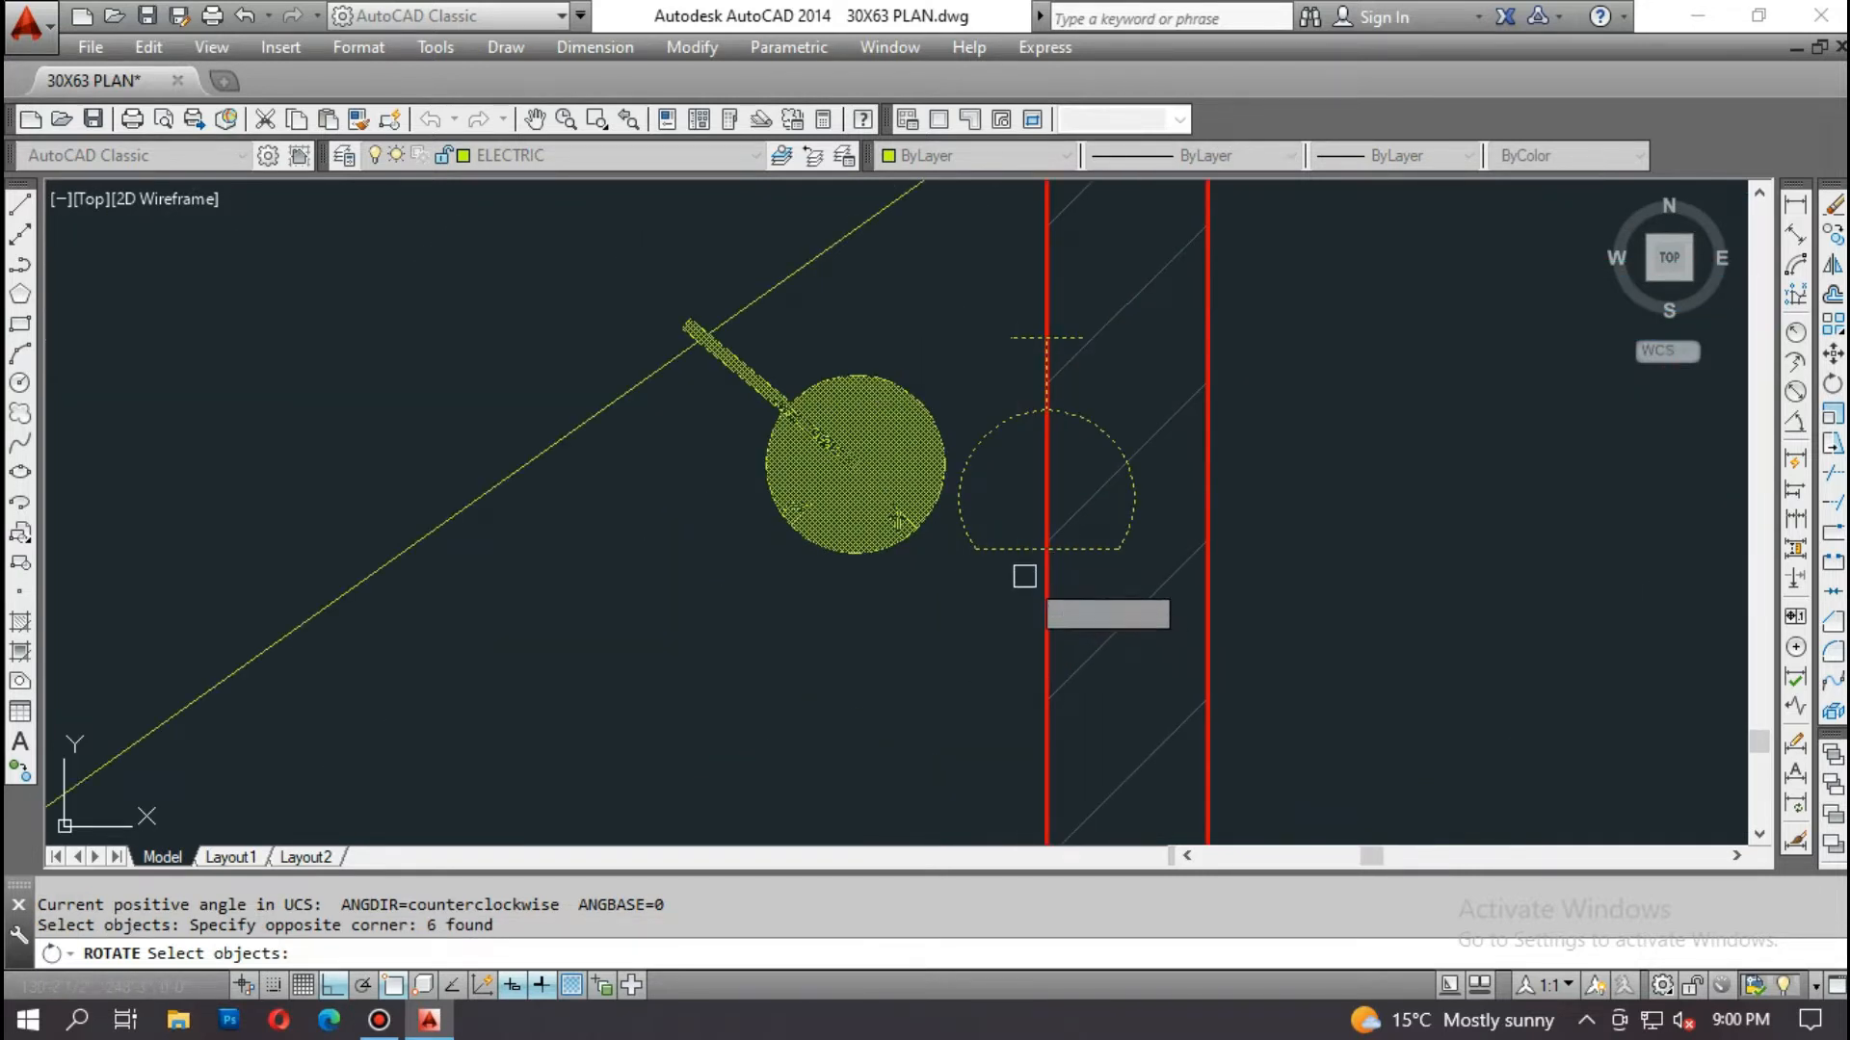
key("Return")
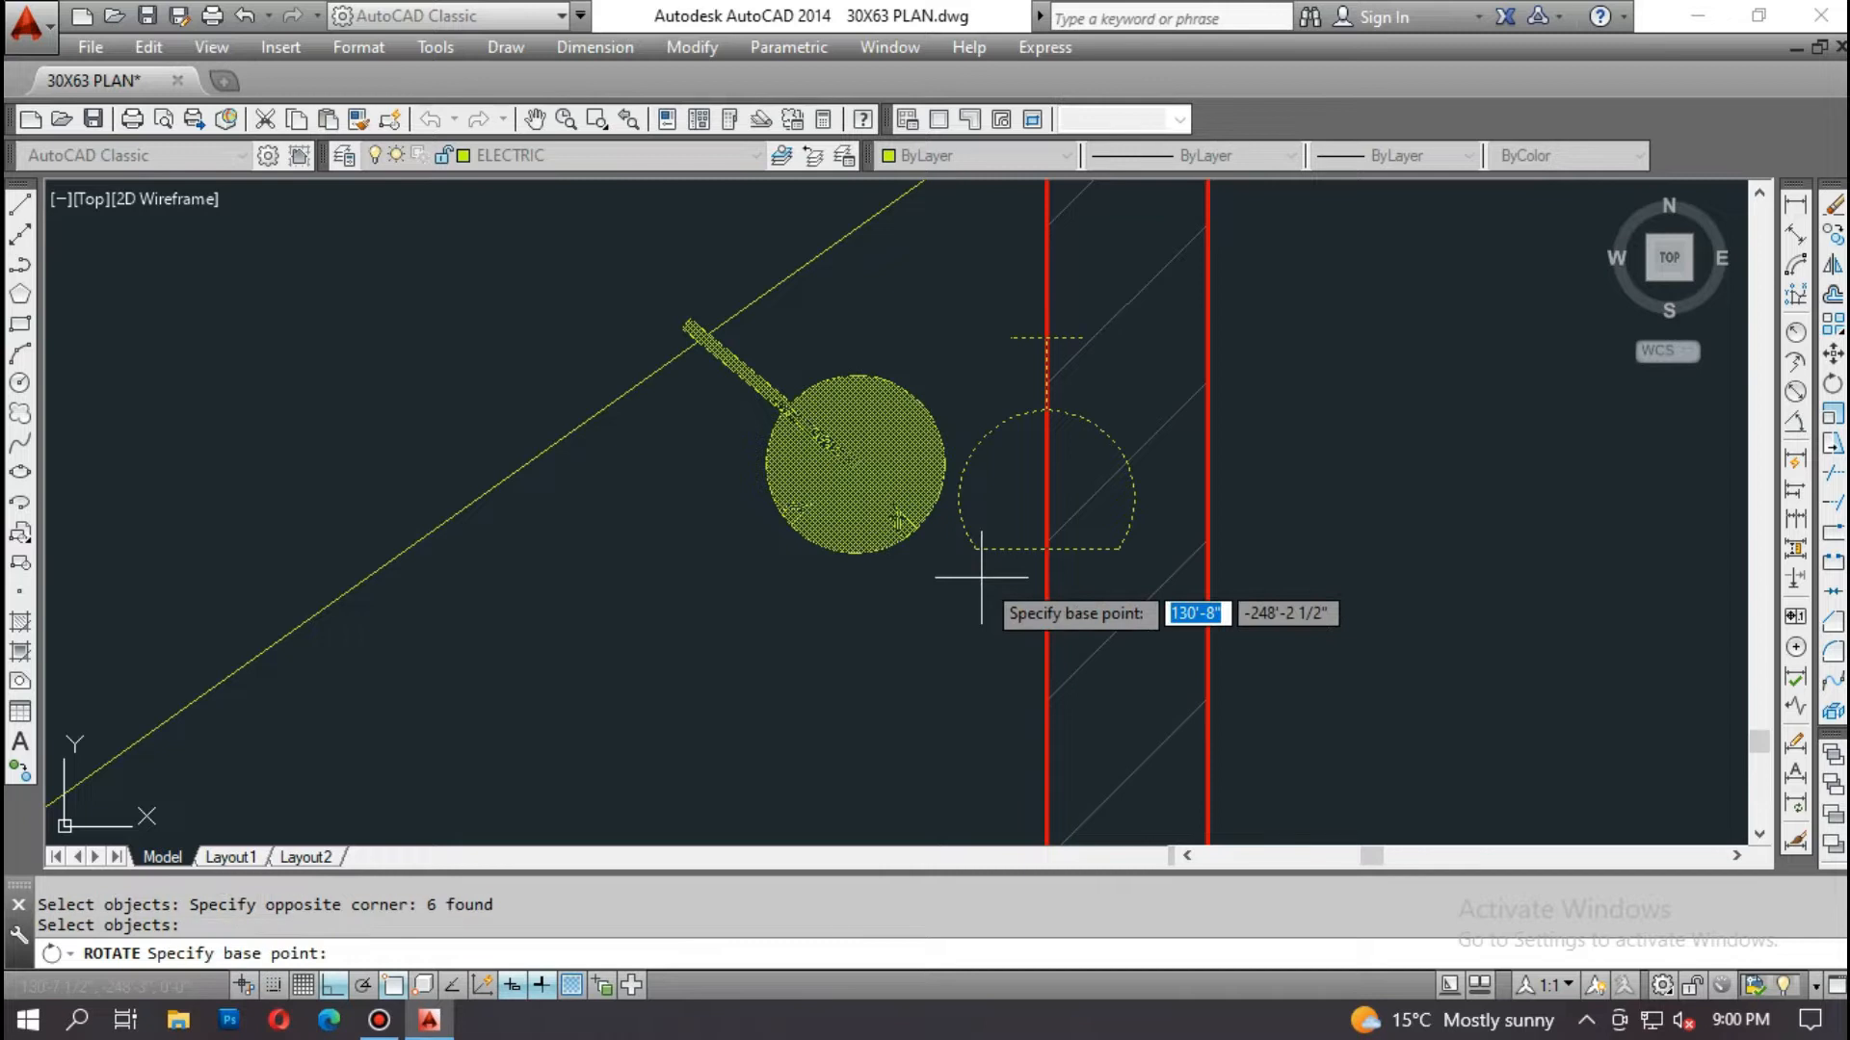
left_click(1043, 552)
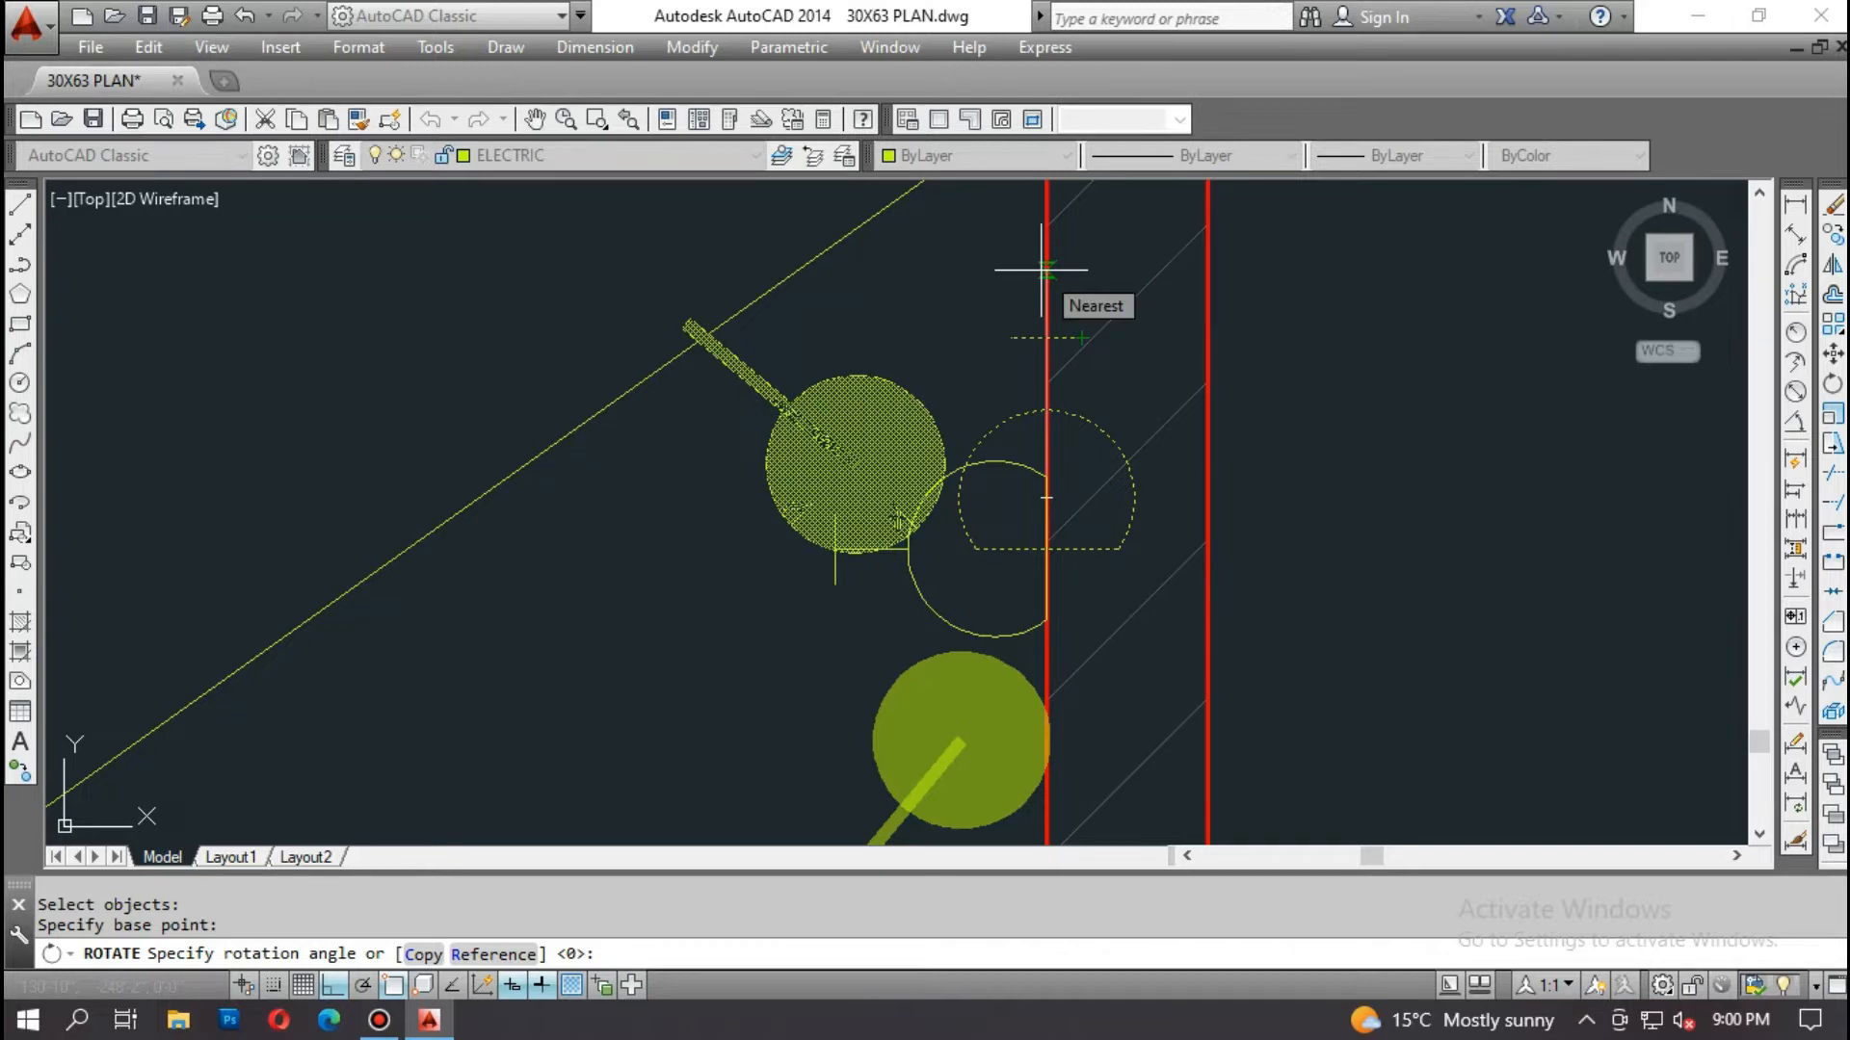
scroll(1022, 334, "down", 2)
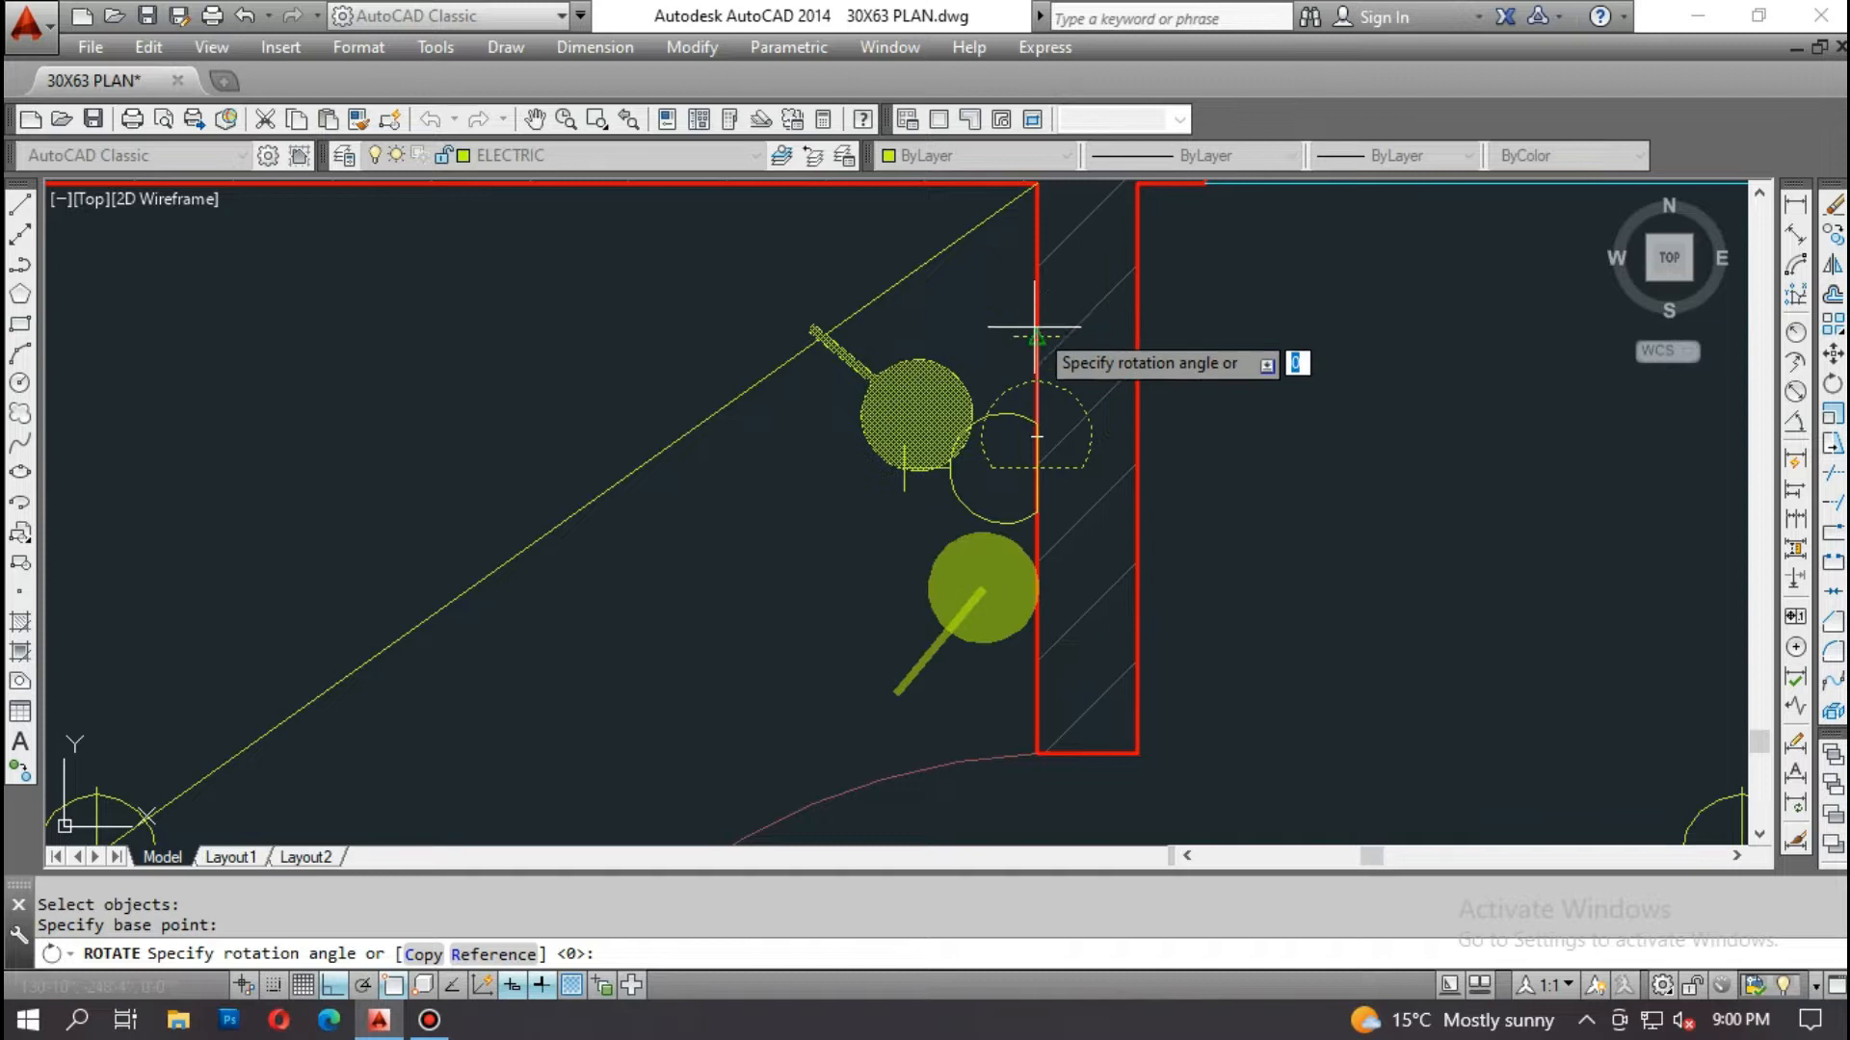
scroll(1029, 322, "up", 2)
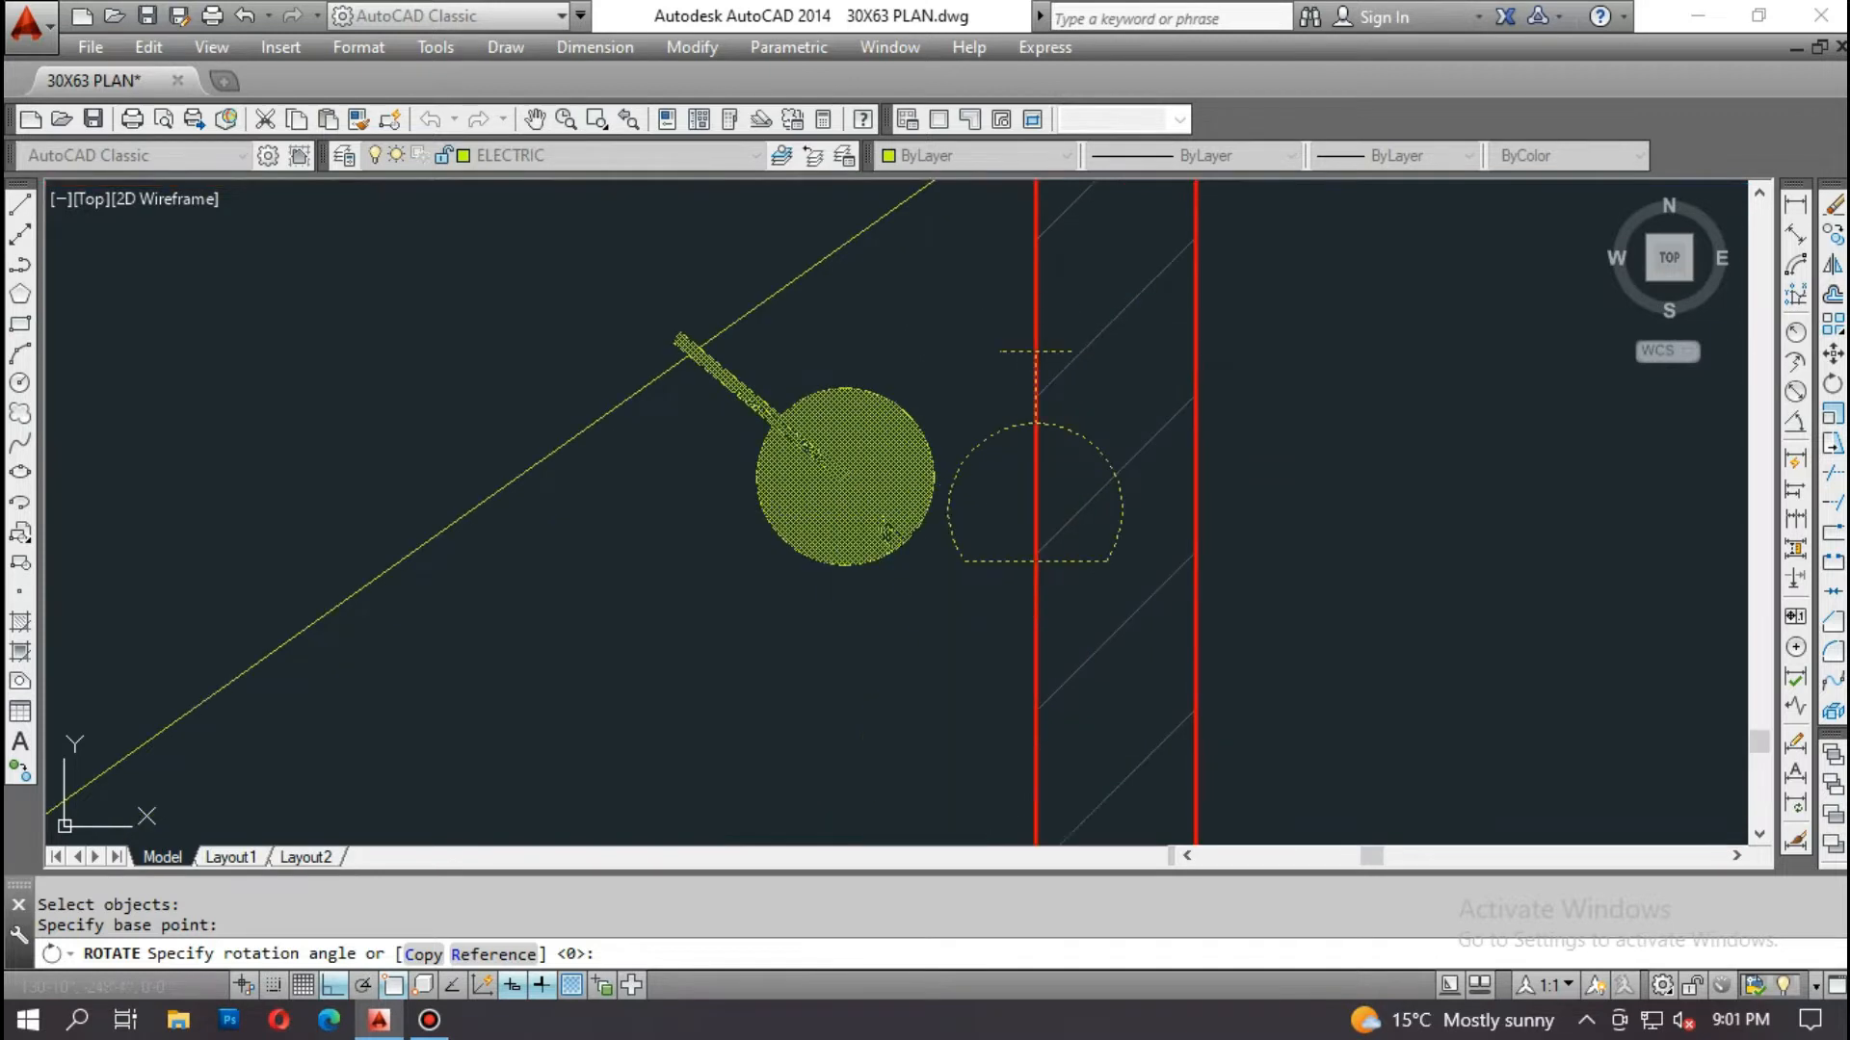
left_click(887, 530)
scroll(1031, 303, "down", 3)
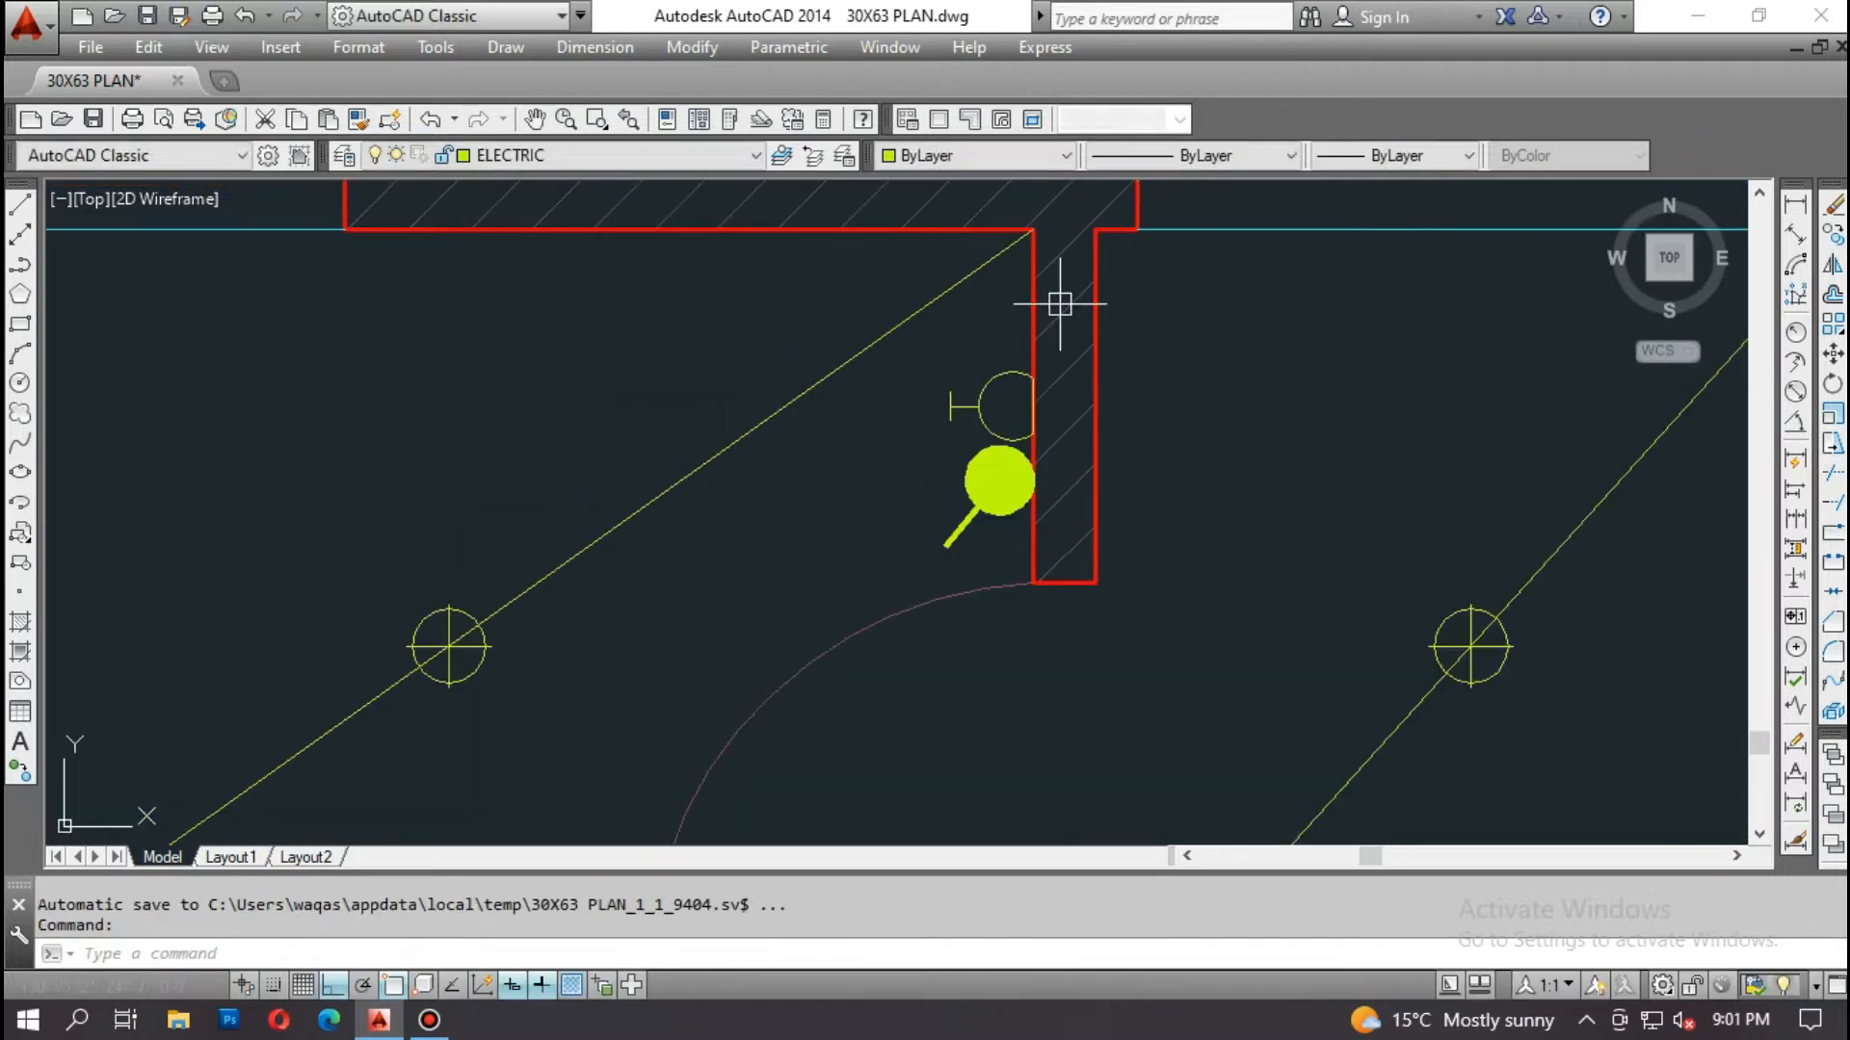
key("Escape")
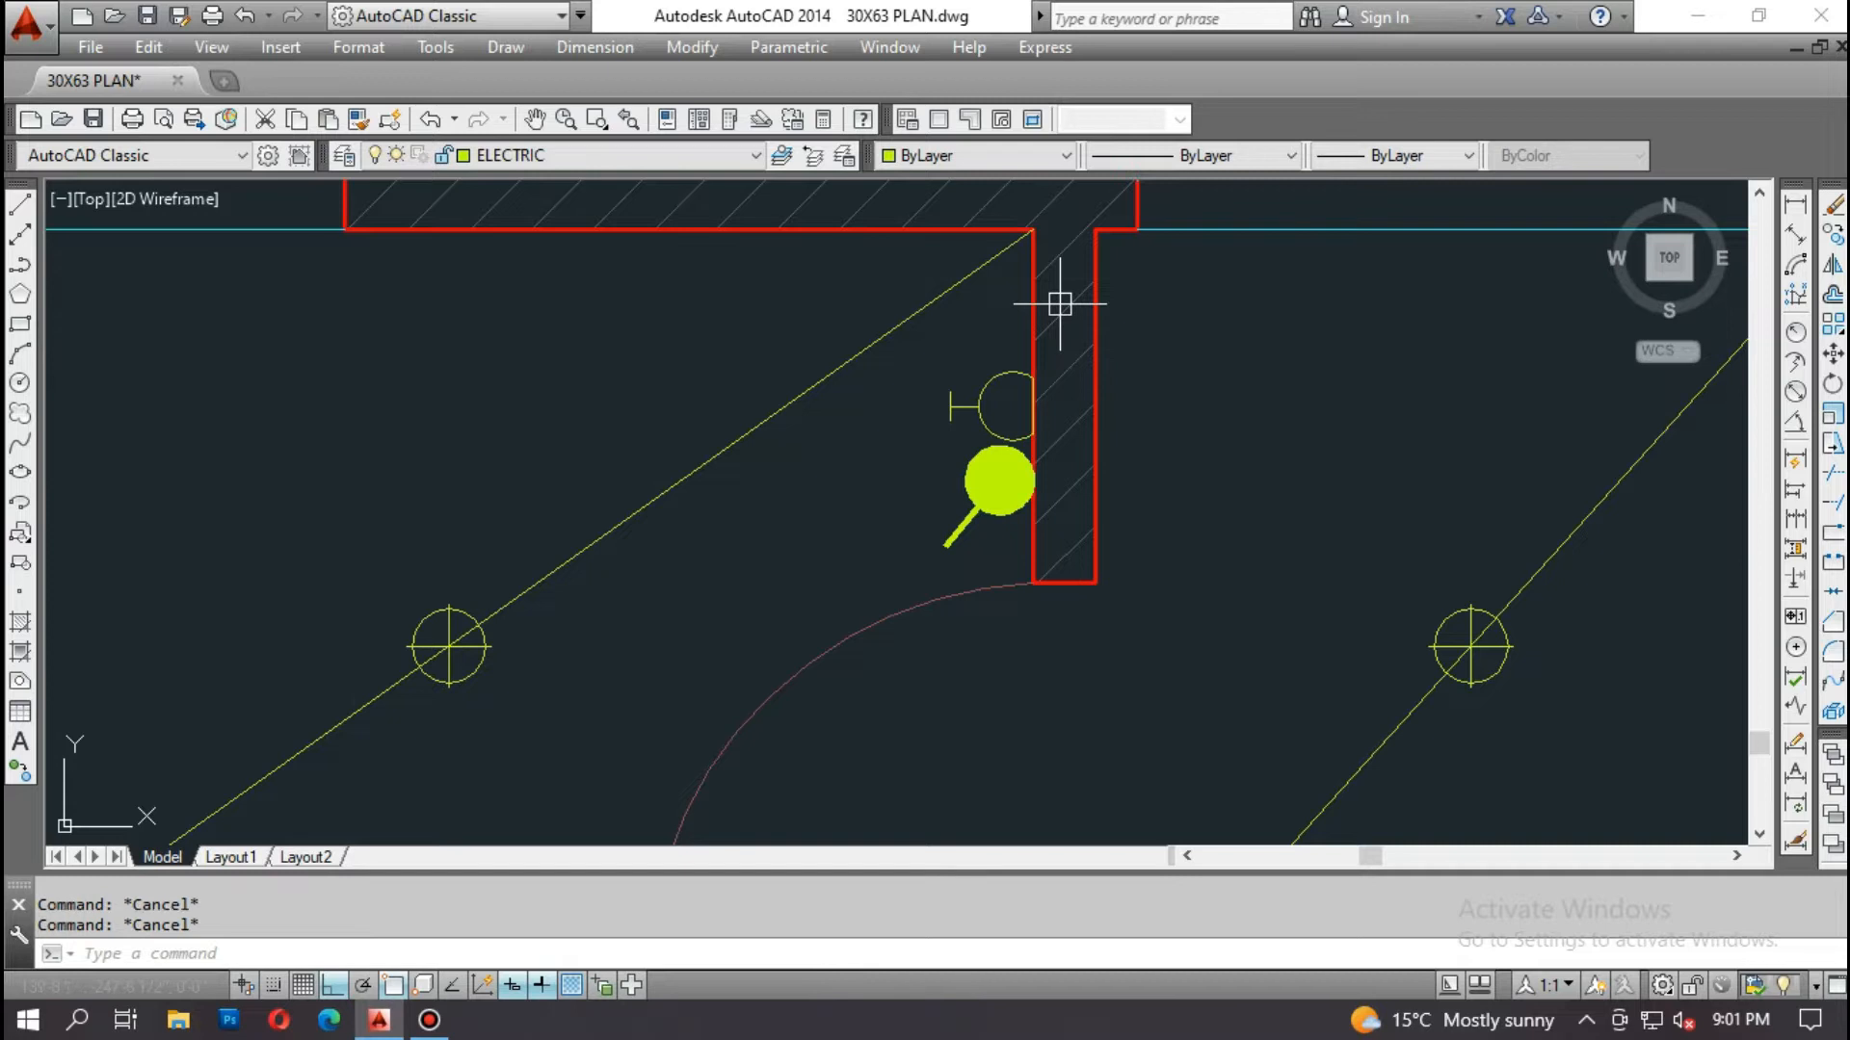
Step: Mirror the rotated switch and socket to the upper-right room across the vertical centerline of the central column, keeping the originals
scroll(933, 329, "down", 2)
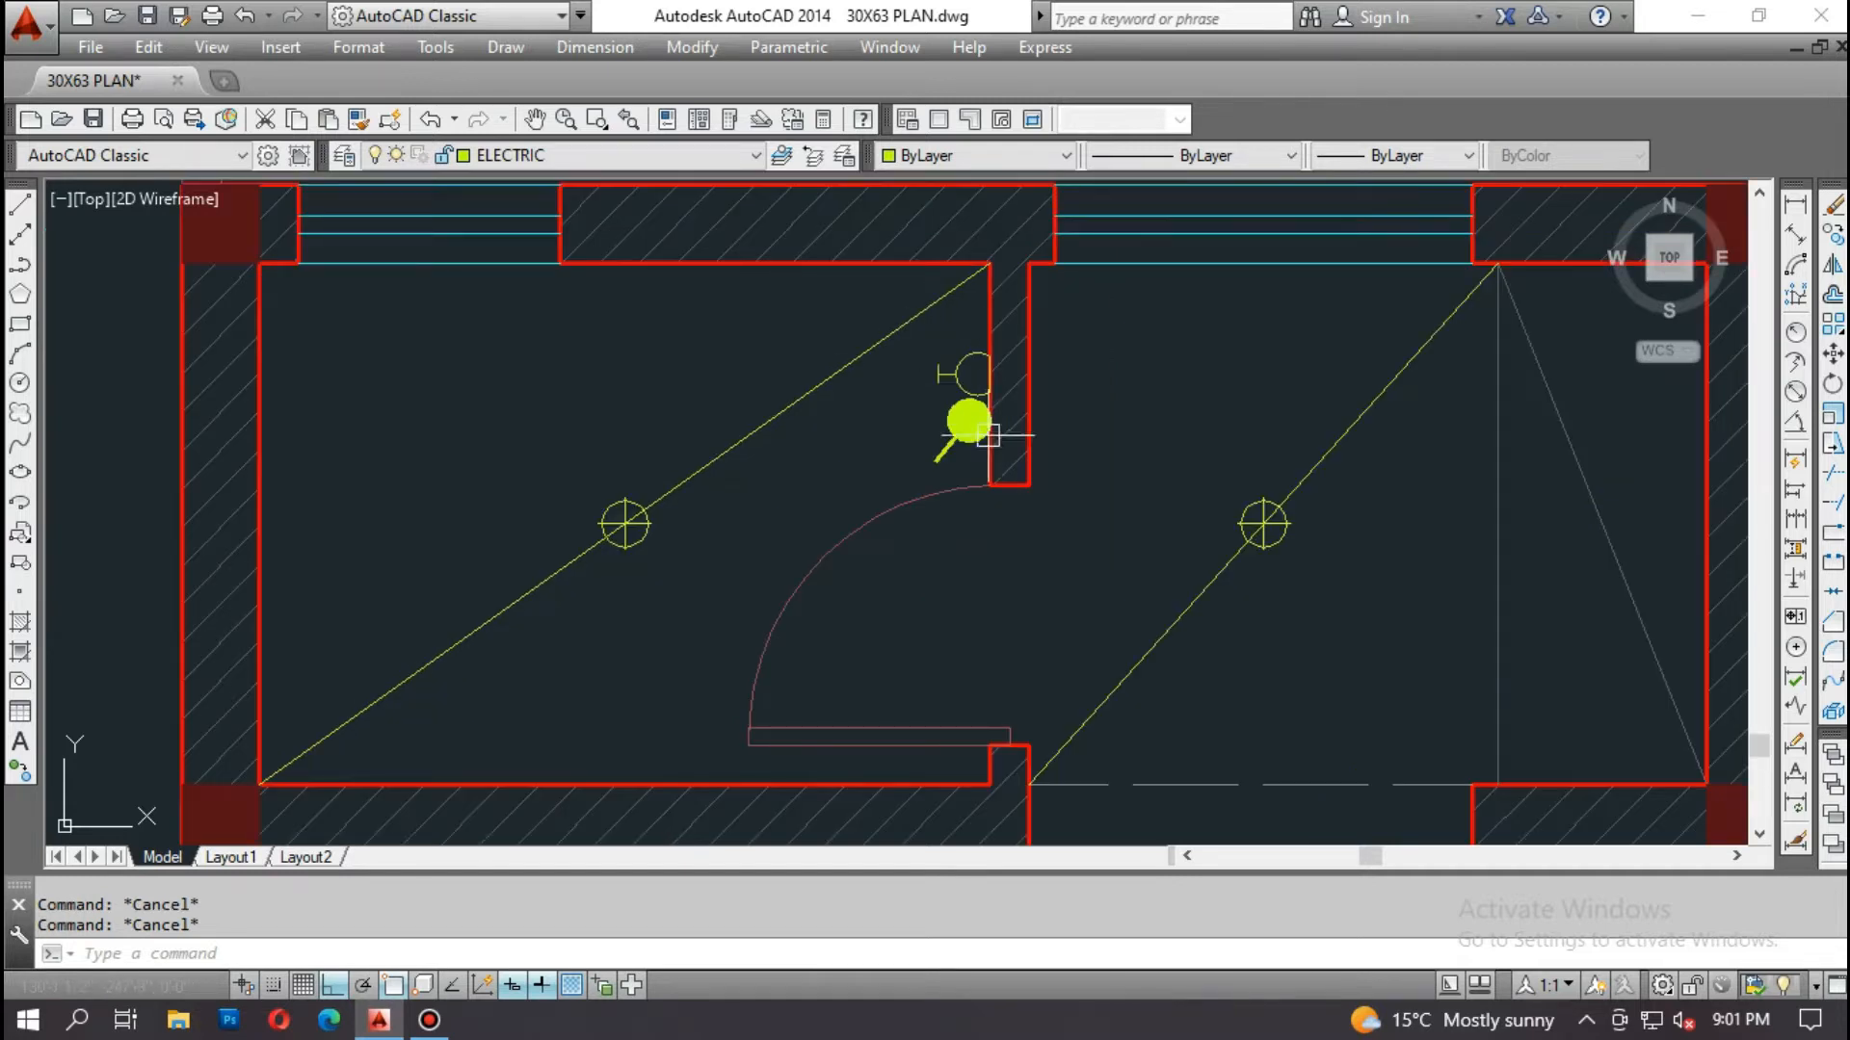
middle_click_drag(966, 416, 846, 391)
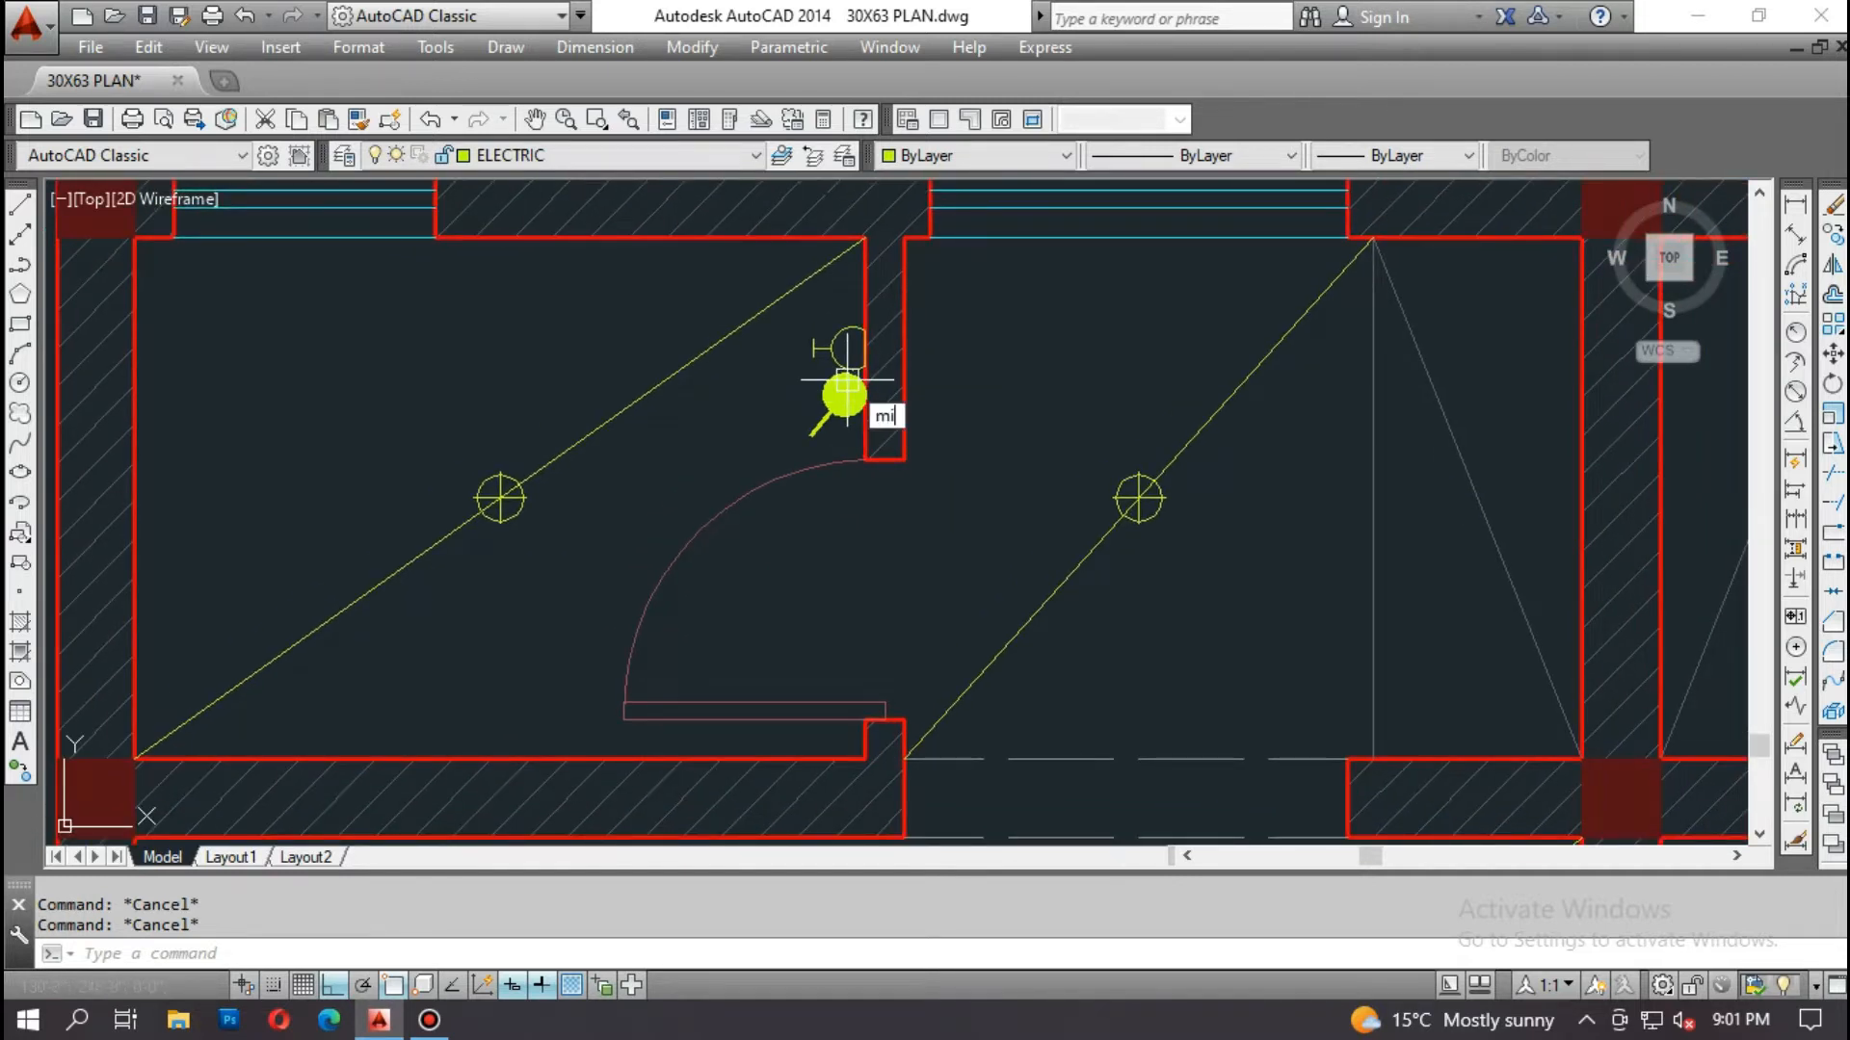
key("Return")
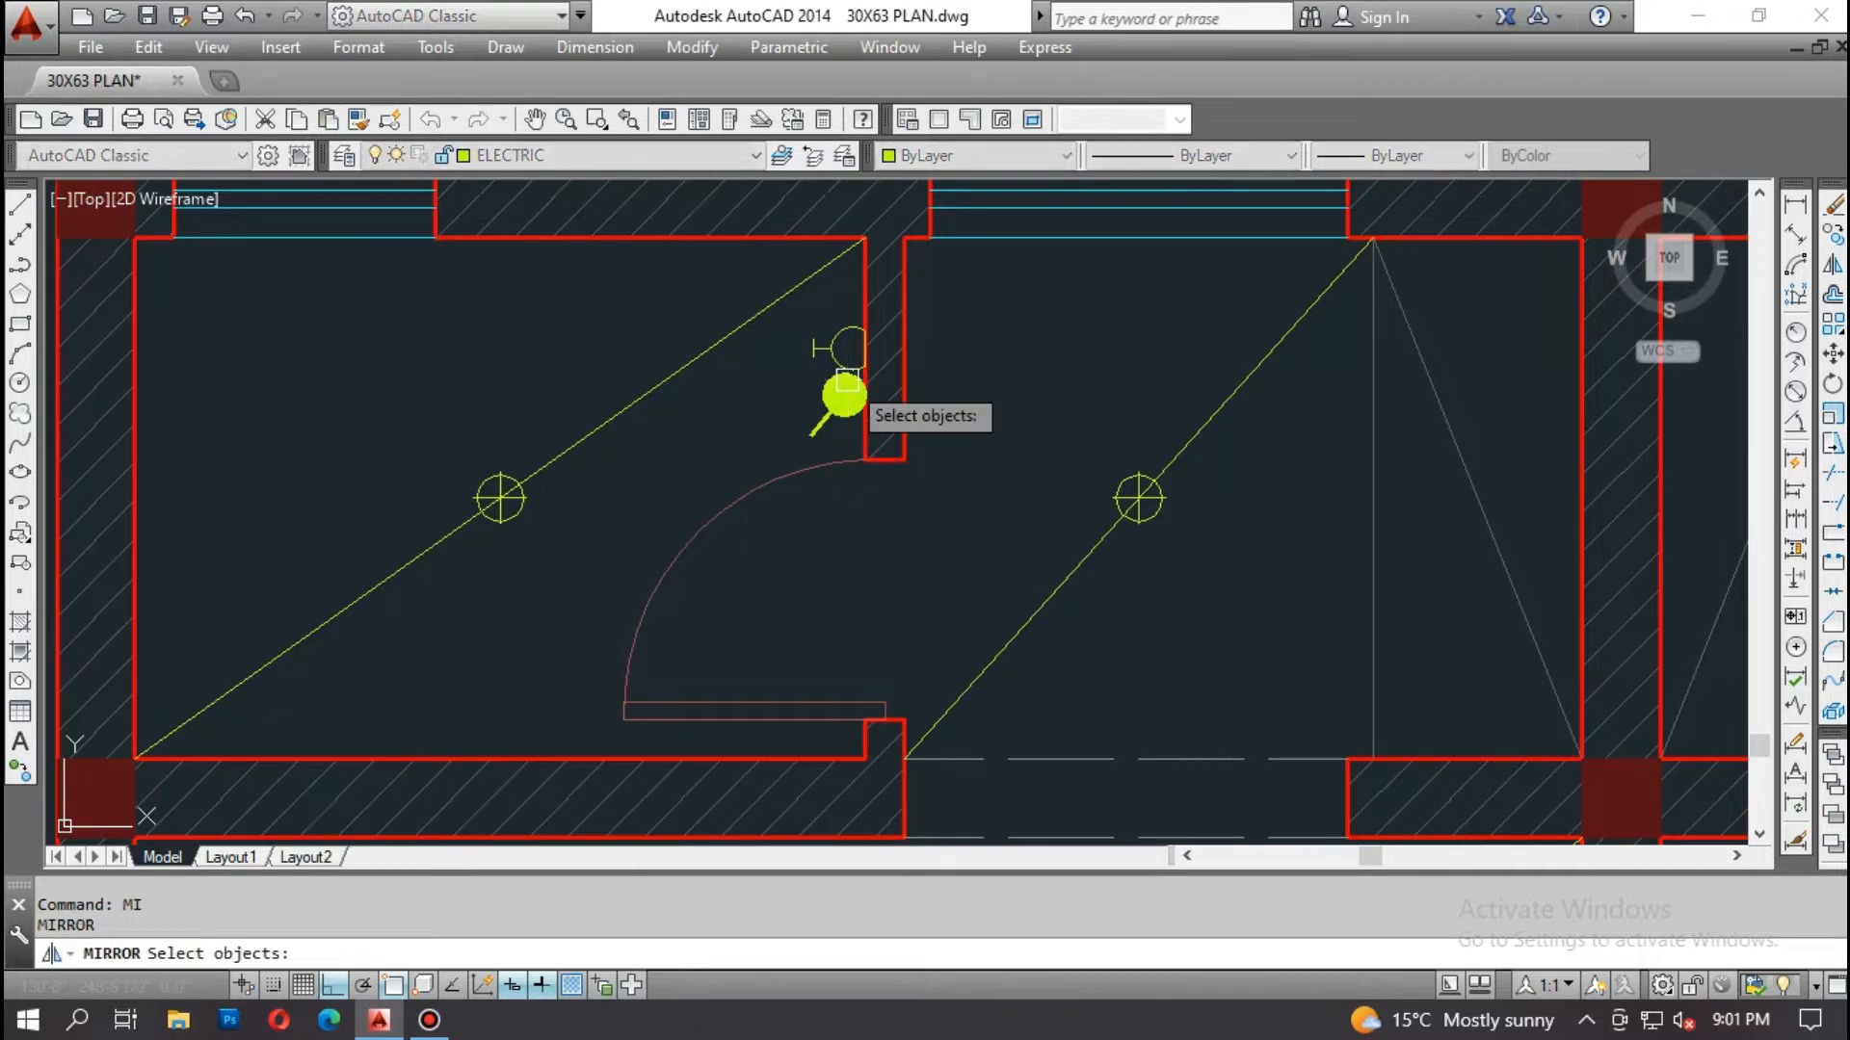
left_click(682, 258)
left_click(949, 453)
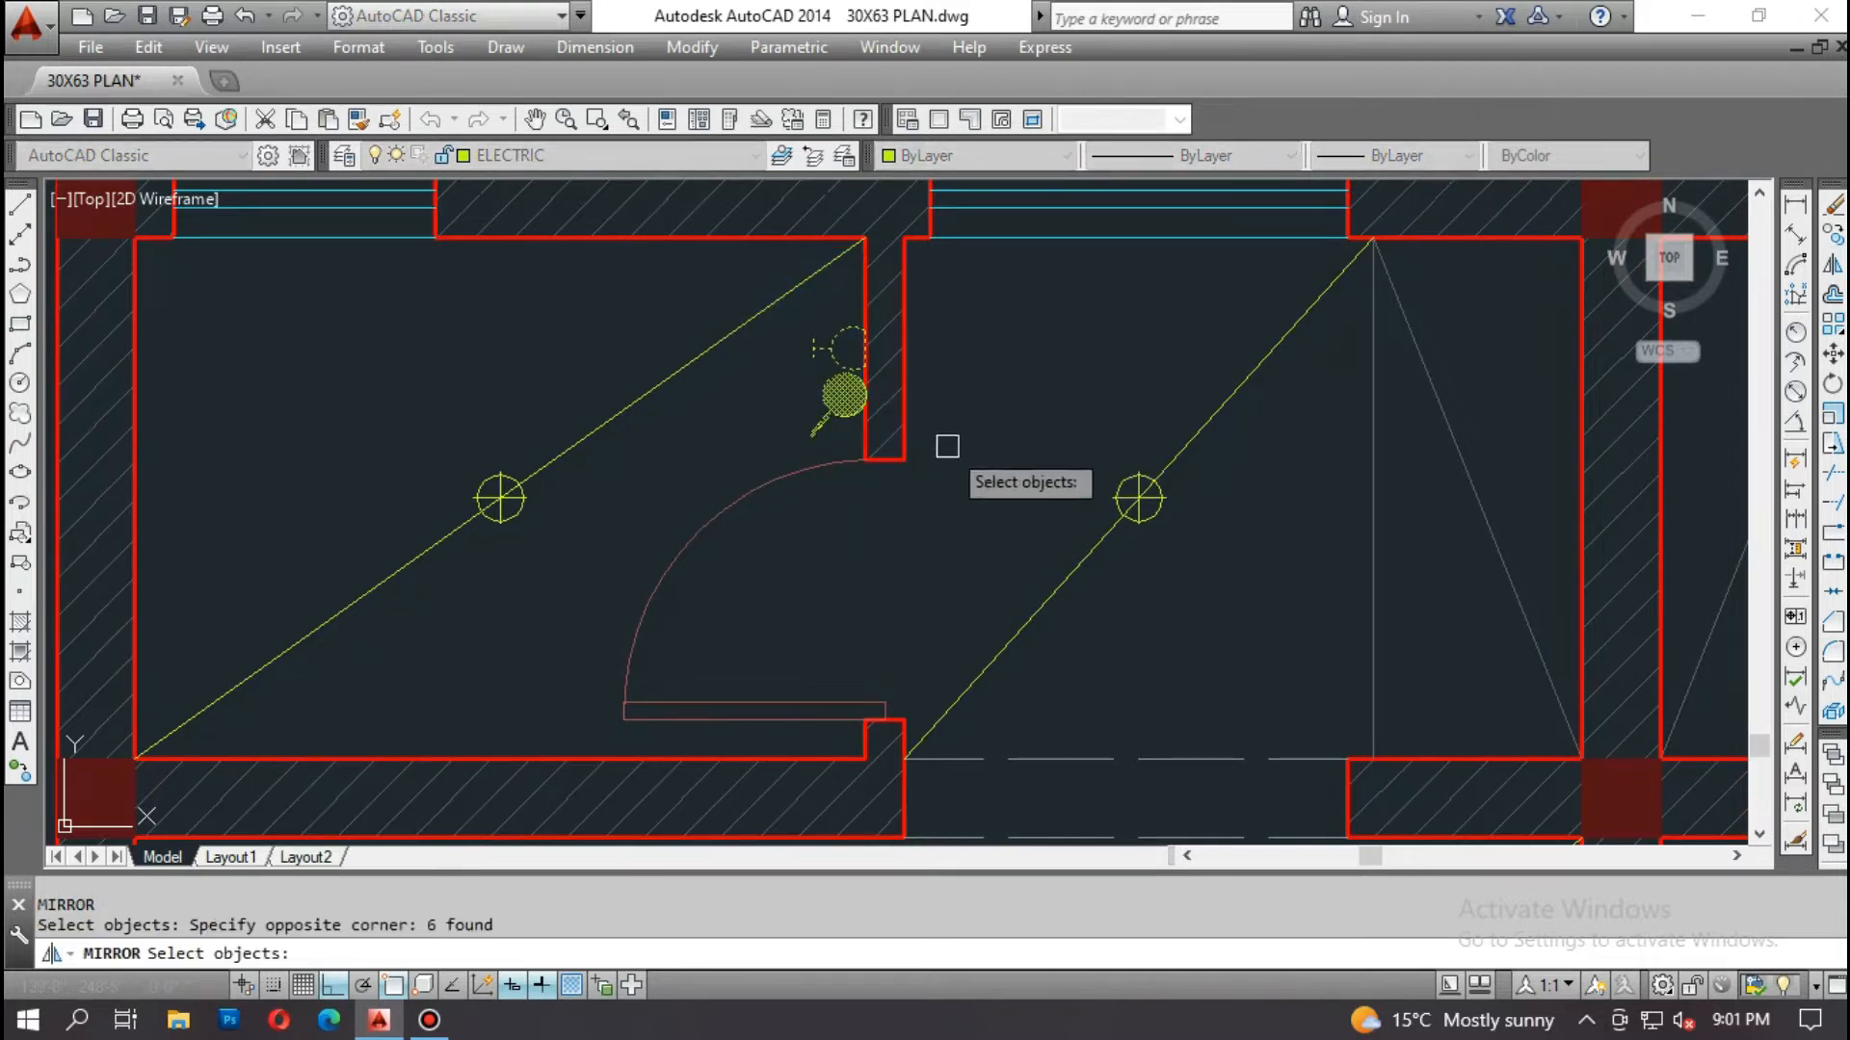
scroll(838, 429, "down", 2)
scroll(1061, 310, "up", 4)
key("Return")
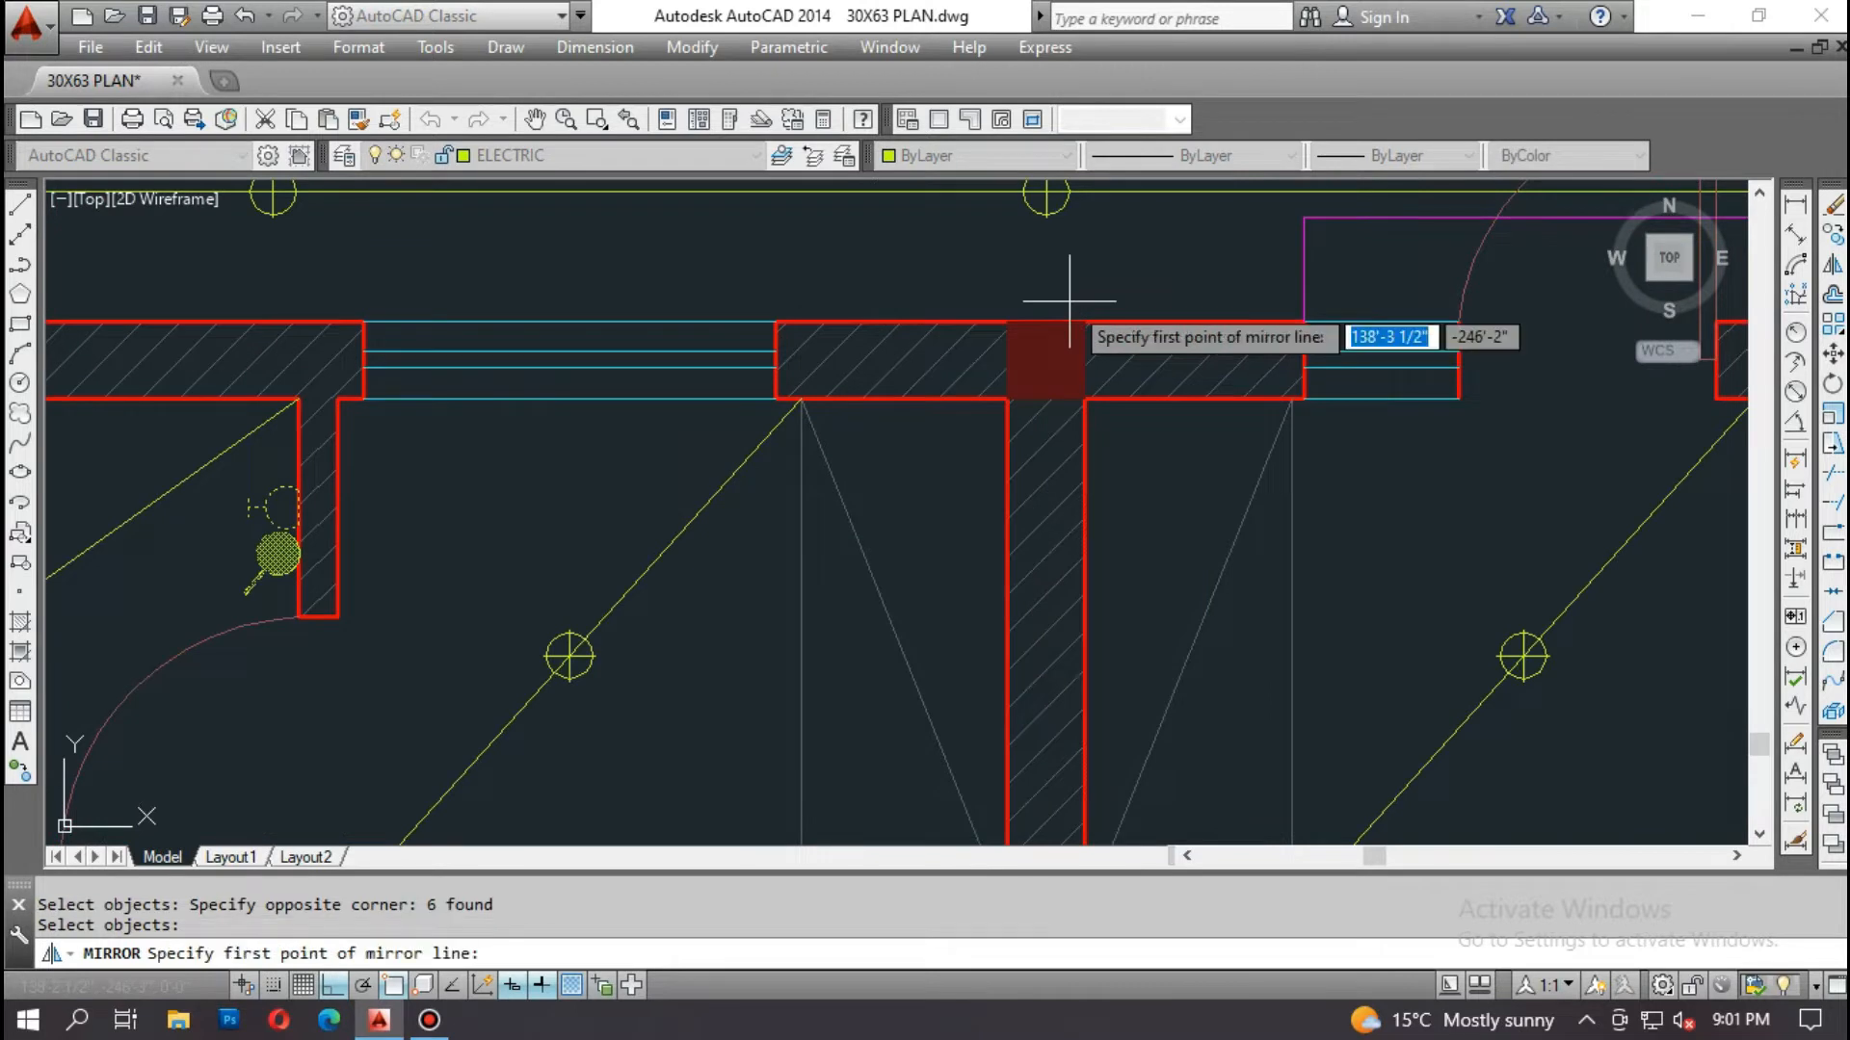
left_click(1053, 328)
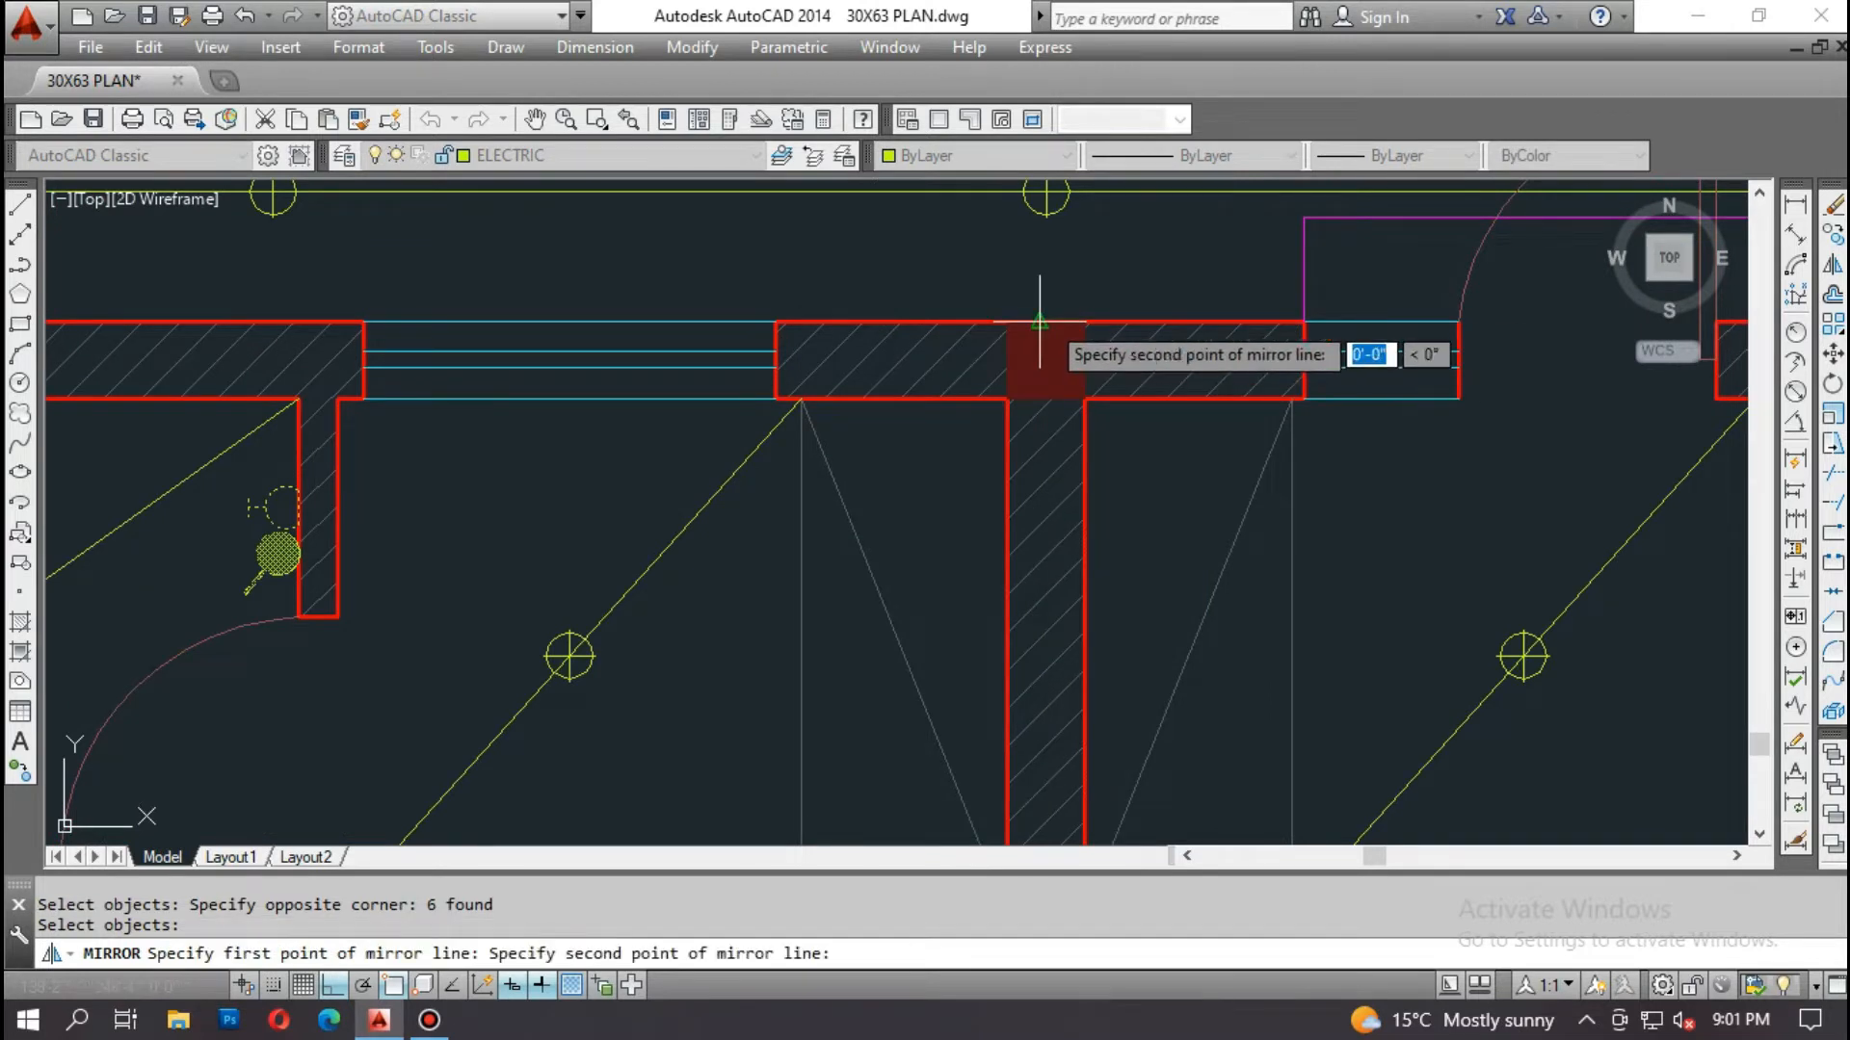
left_click(1046, 272)
key("Return")
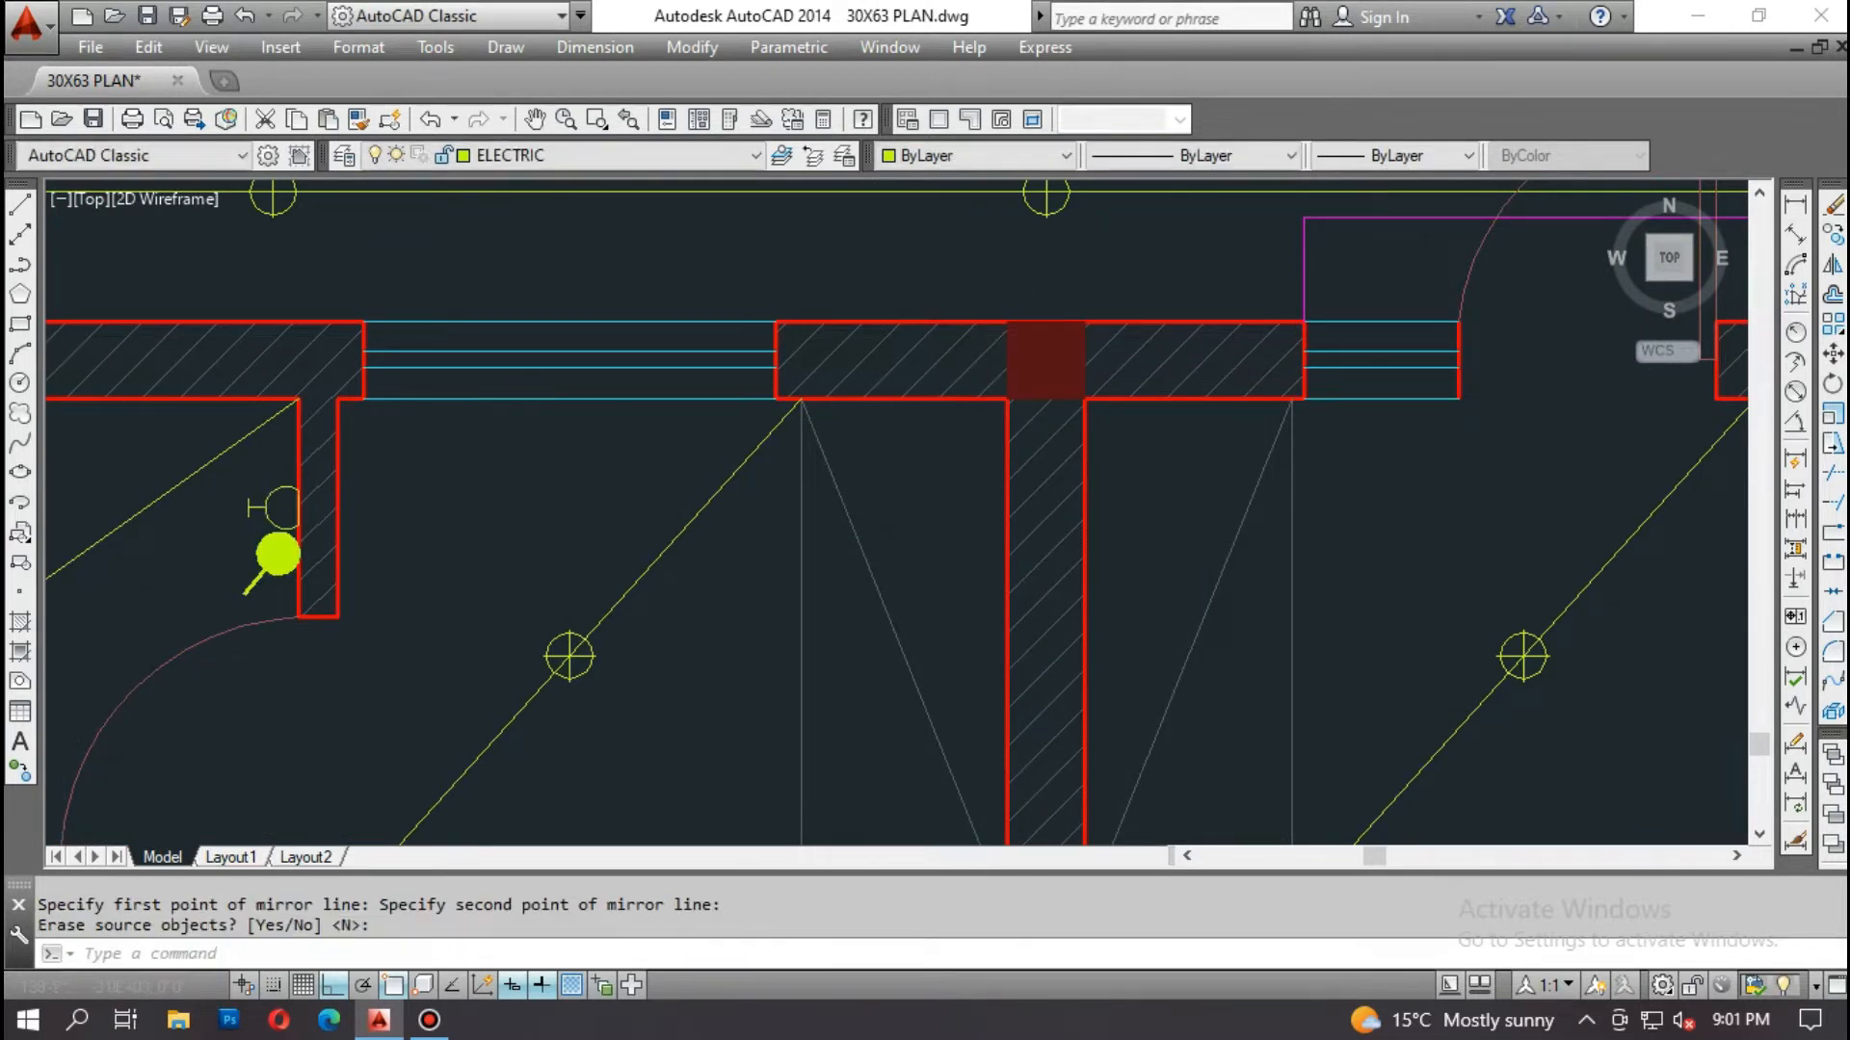
Step: Move the mirrored switch and socket from the socket's base midpoint onto the right face of the upper-right room's partition
scroll(1403, 504, "down", 2)
scroll(1340, 525, "up", 5)
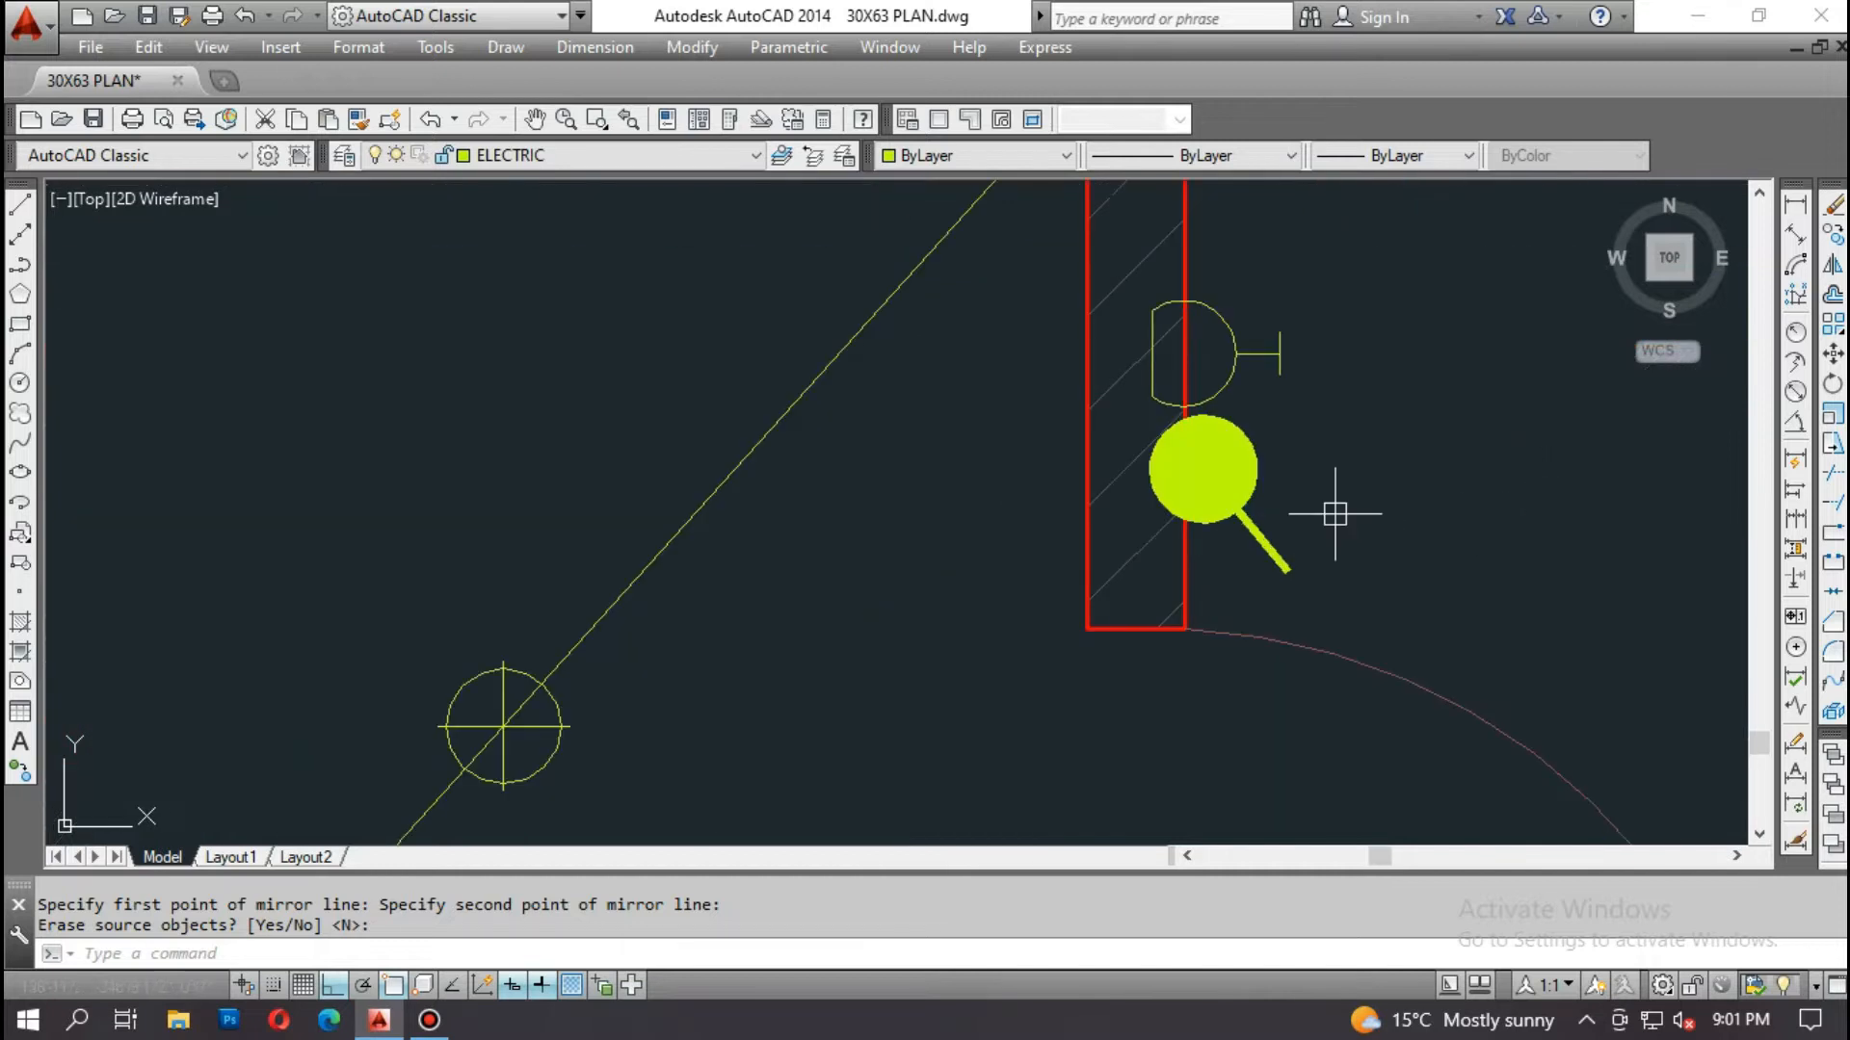
type("M")
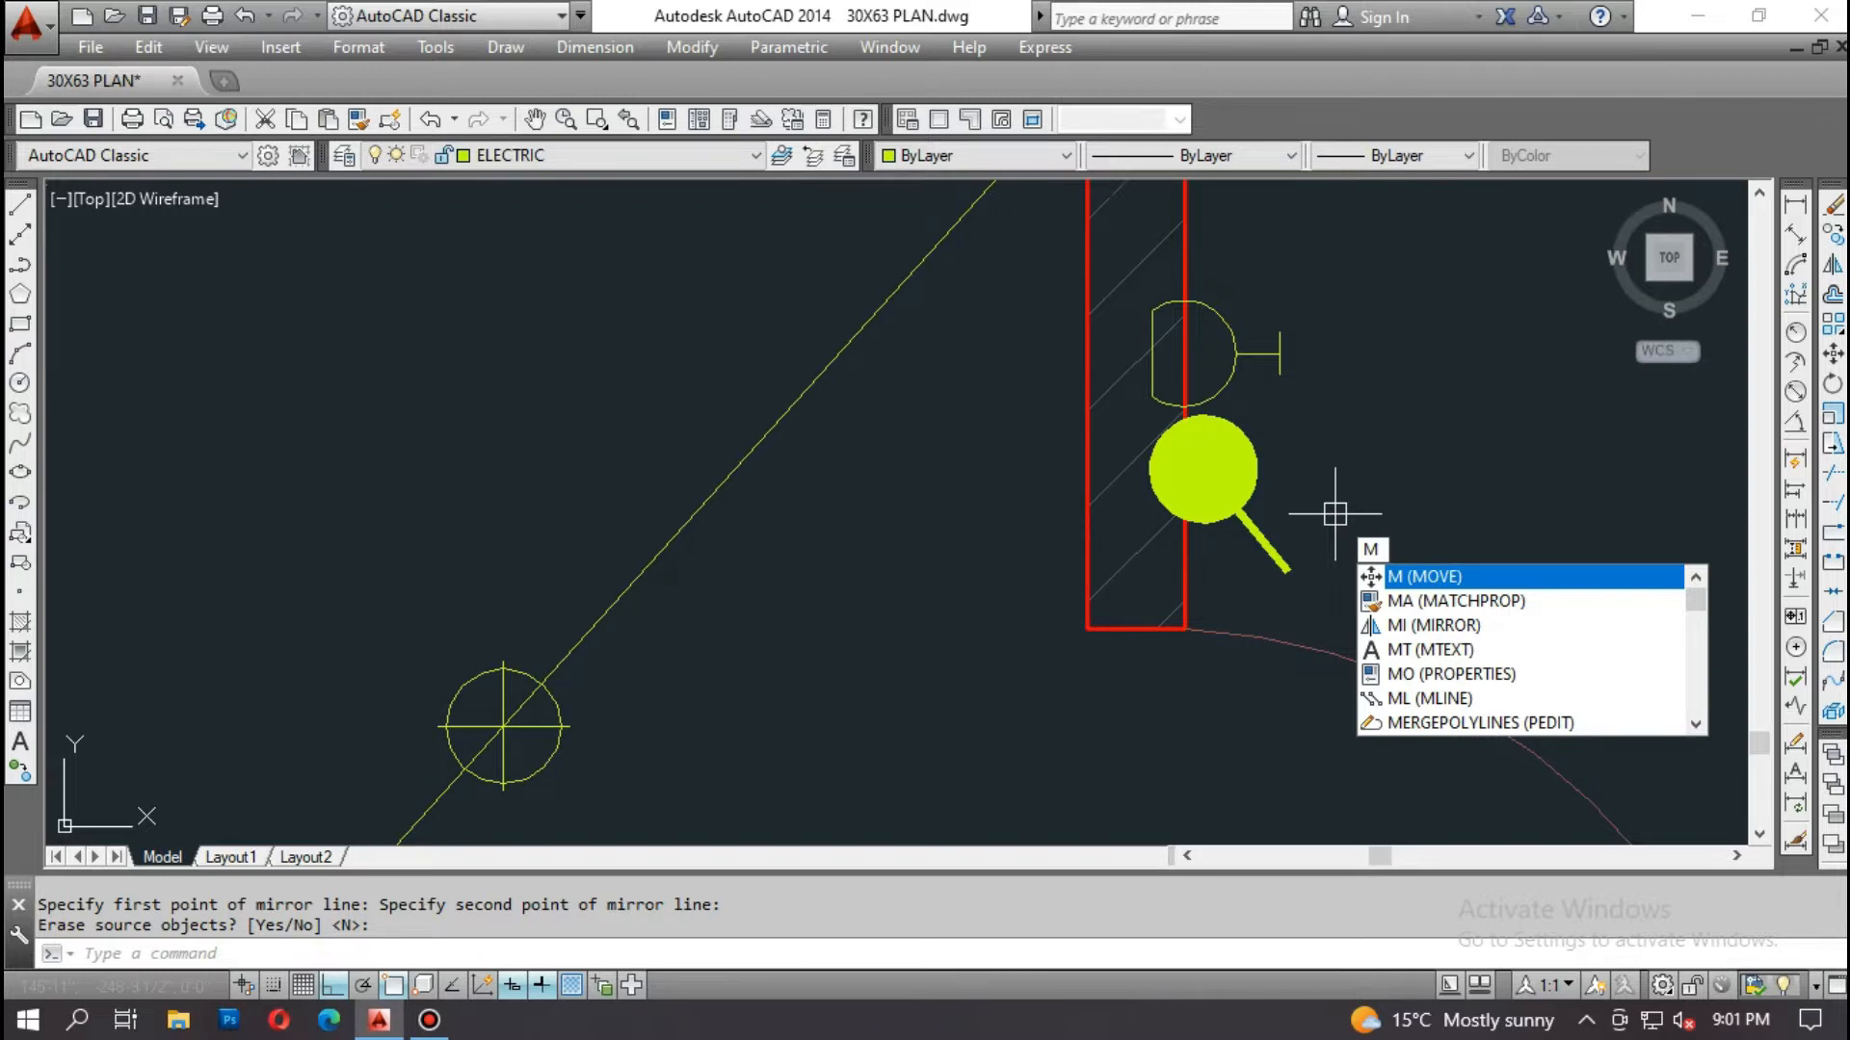
key("Return")
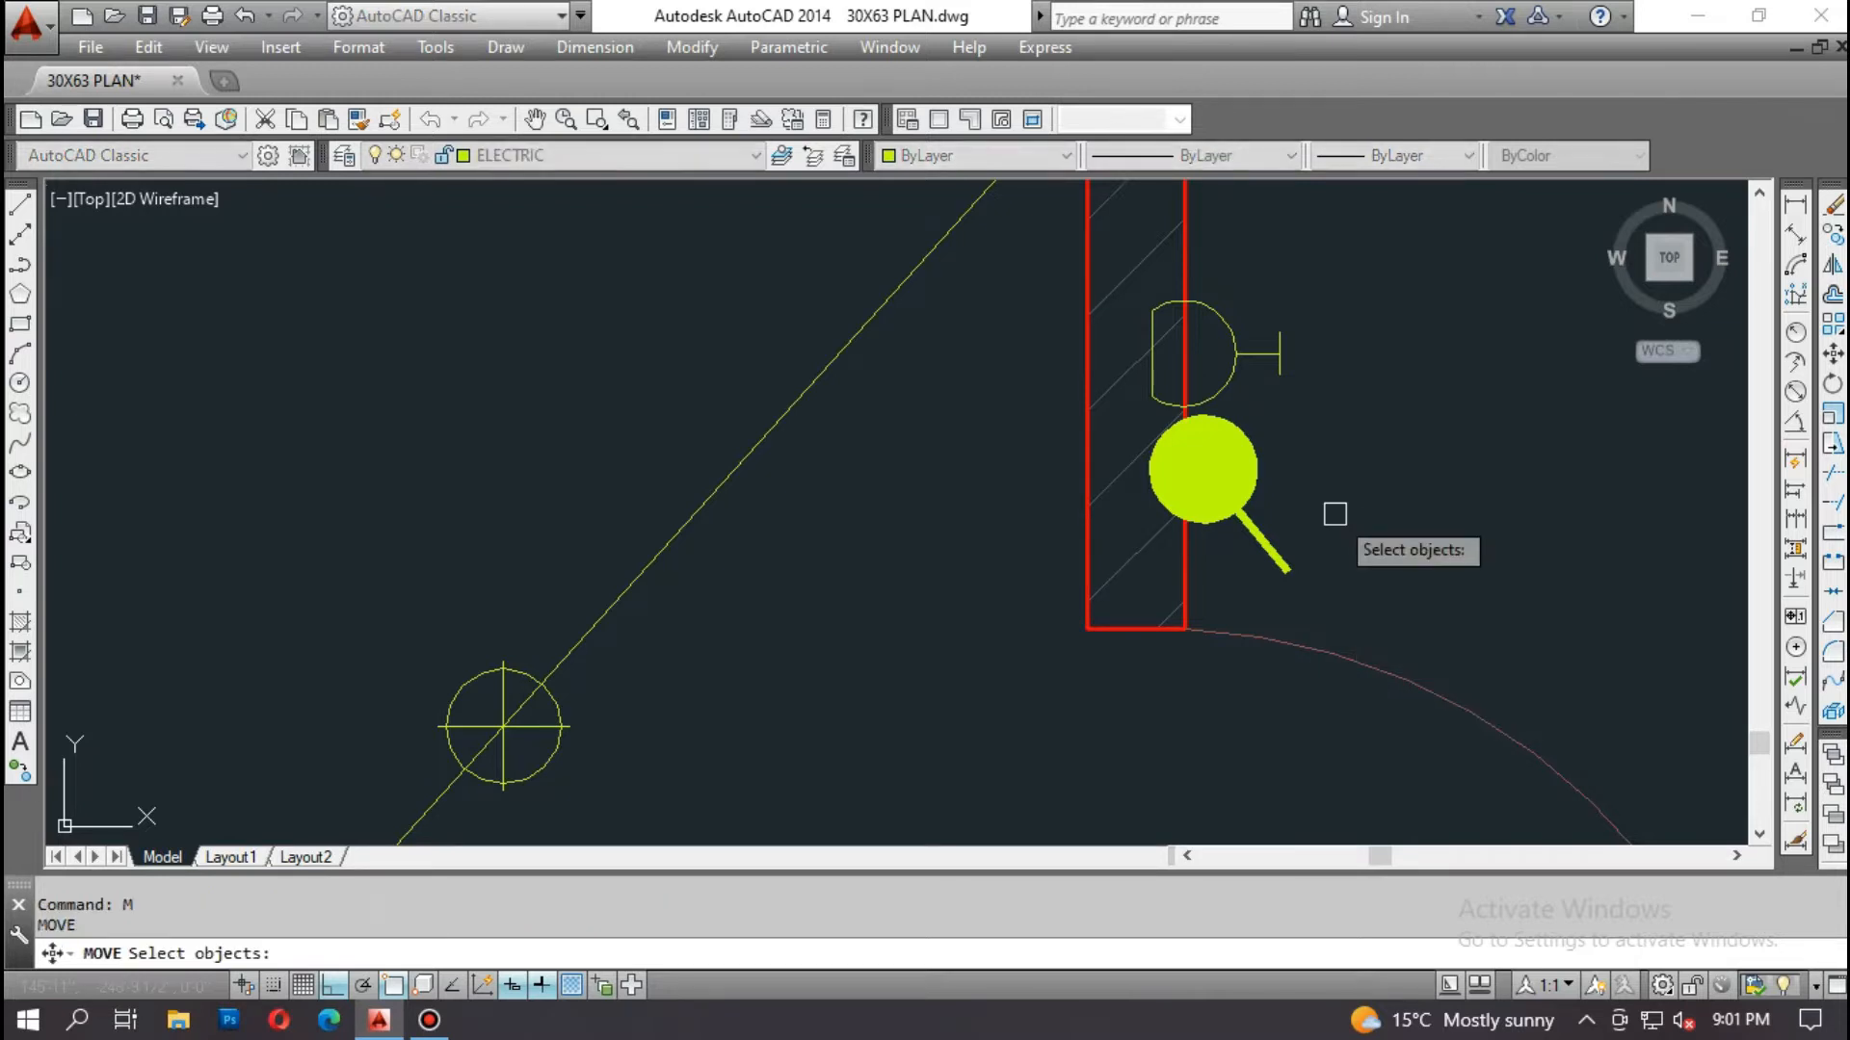
left_click(1108, 228)
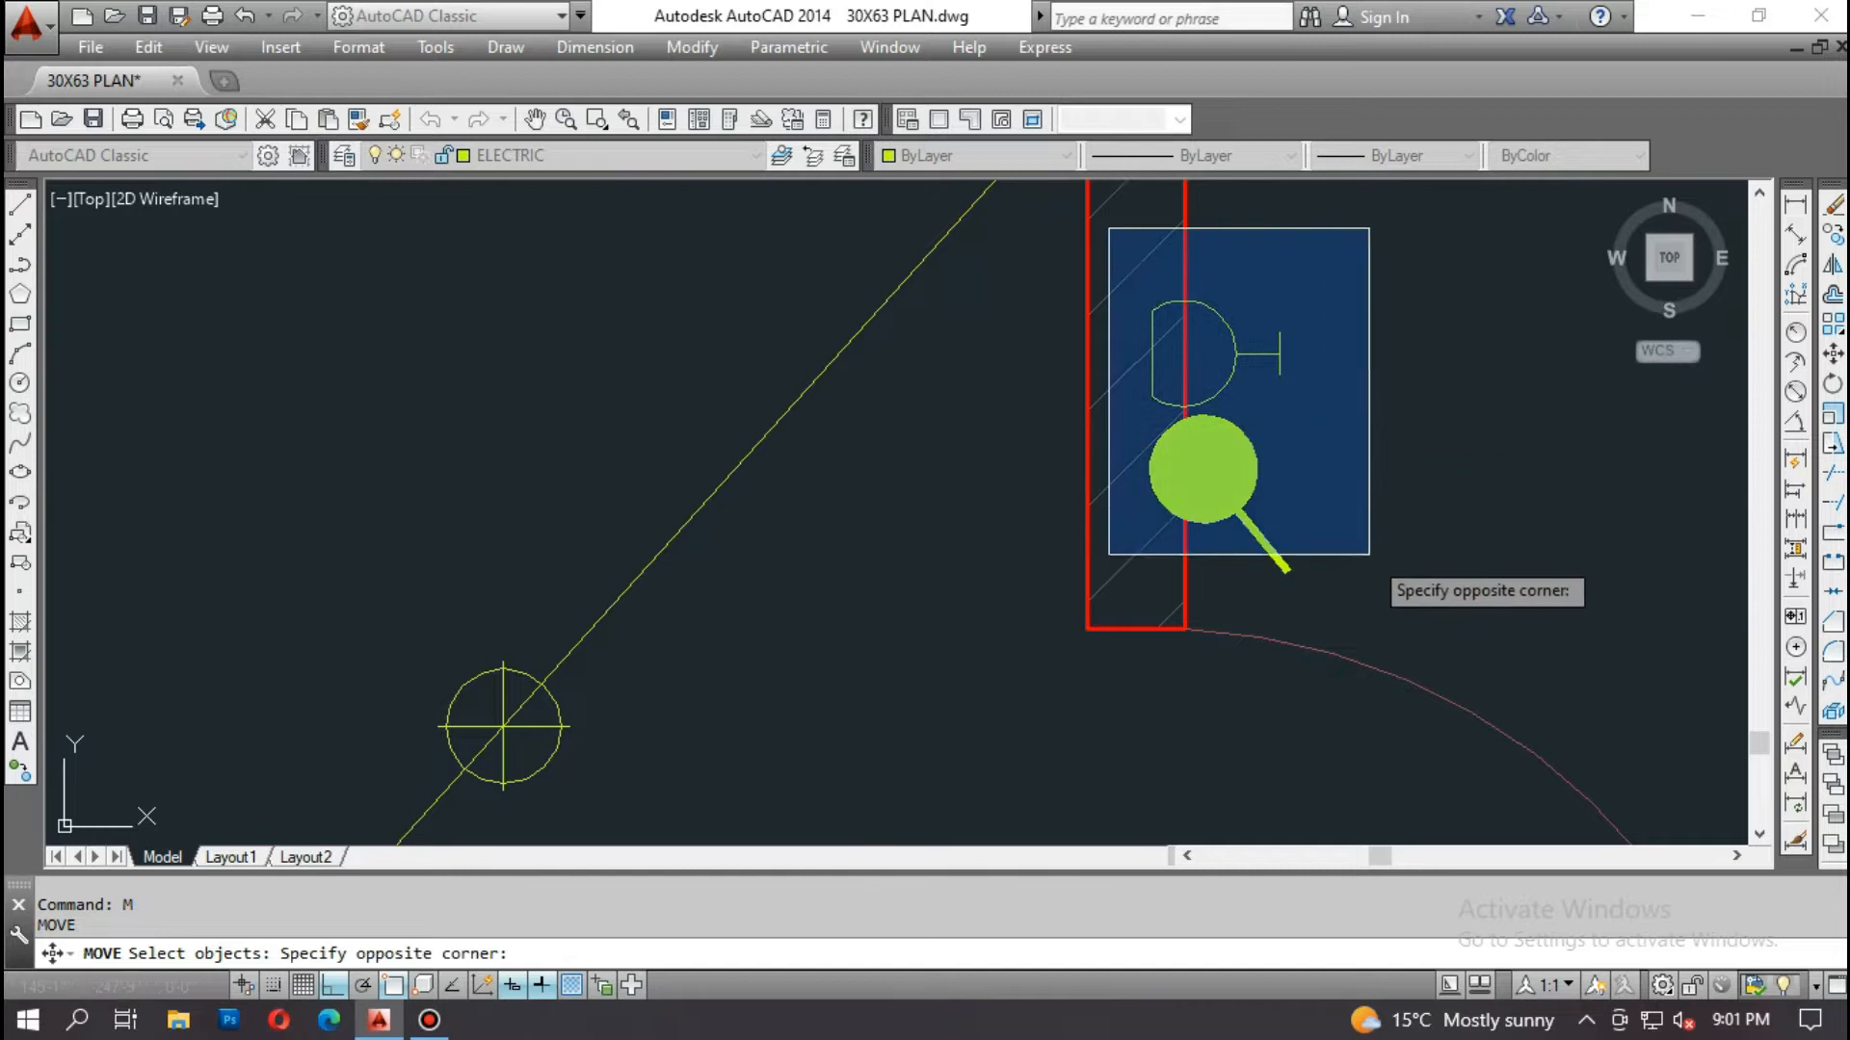
left_click(1398, 615)
scroll(1140, 379, "up", 4)
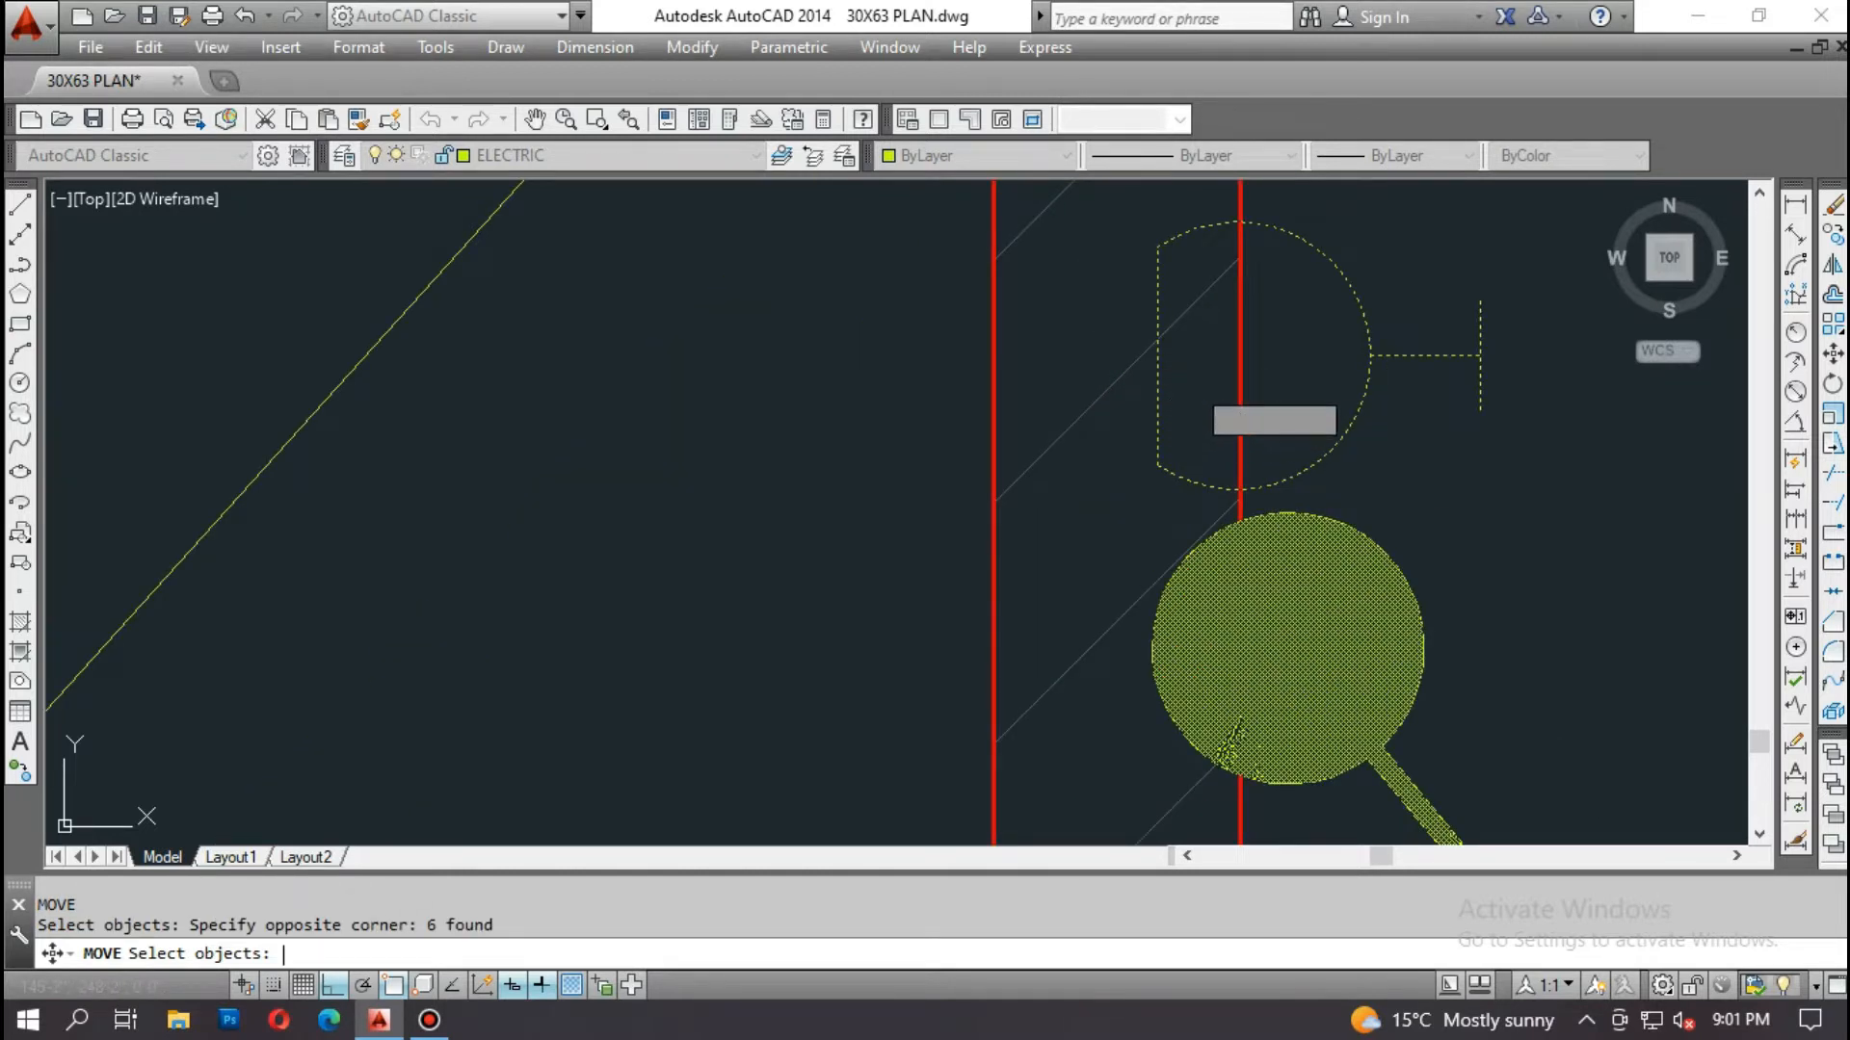
key("Return")
left_click(1156, 352)
left_click(1225, 350)
Step: Copy the upper-left room's switch by its circle center to the underside of the left bedroom's upper wall, beside the opening
scroll(1213, 347, "down", 4)
scroll(1300, 416, "down", 5)
middle_click_drag(1247, 499, 1223, 449)
mouse_move(1215, 558)
middle_mouse_down()
mouse_move(1188, 454)
mouse_move(1127, 396)
middle_mouse_up()
scroll(1082, 400, "down", 3)
scroll(775, 273, "up", 4)
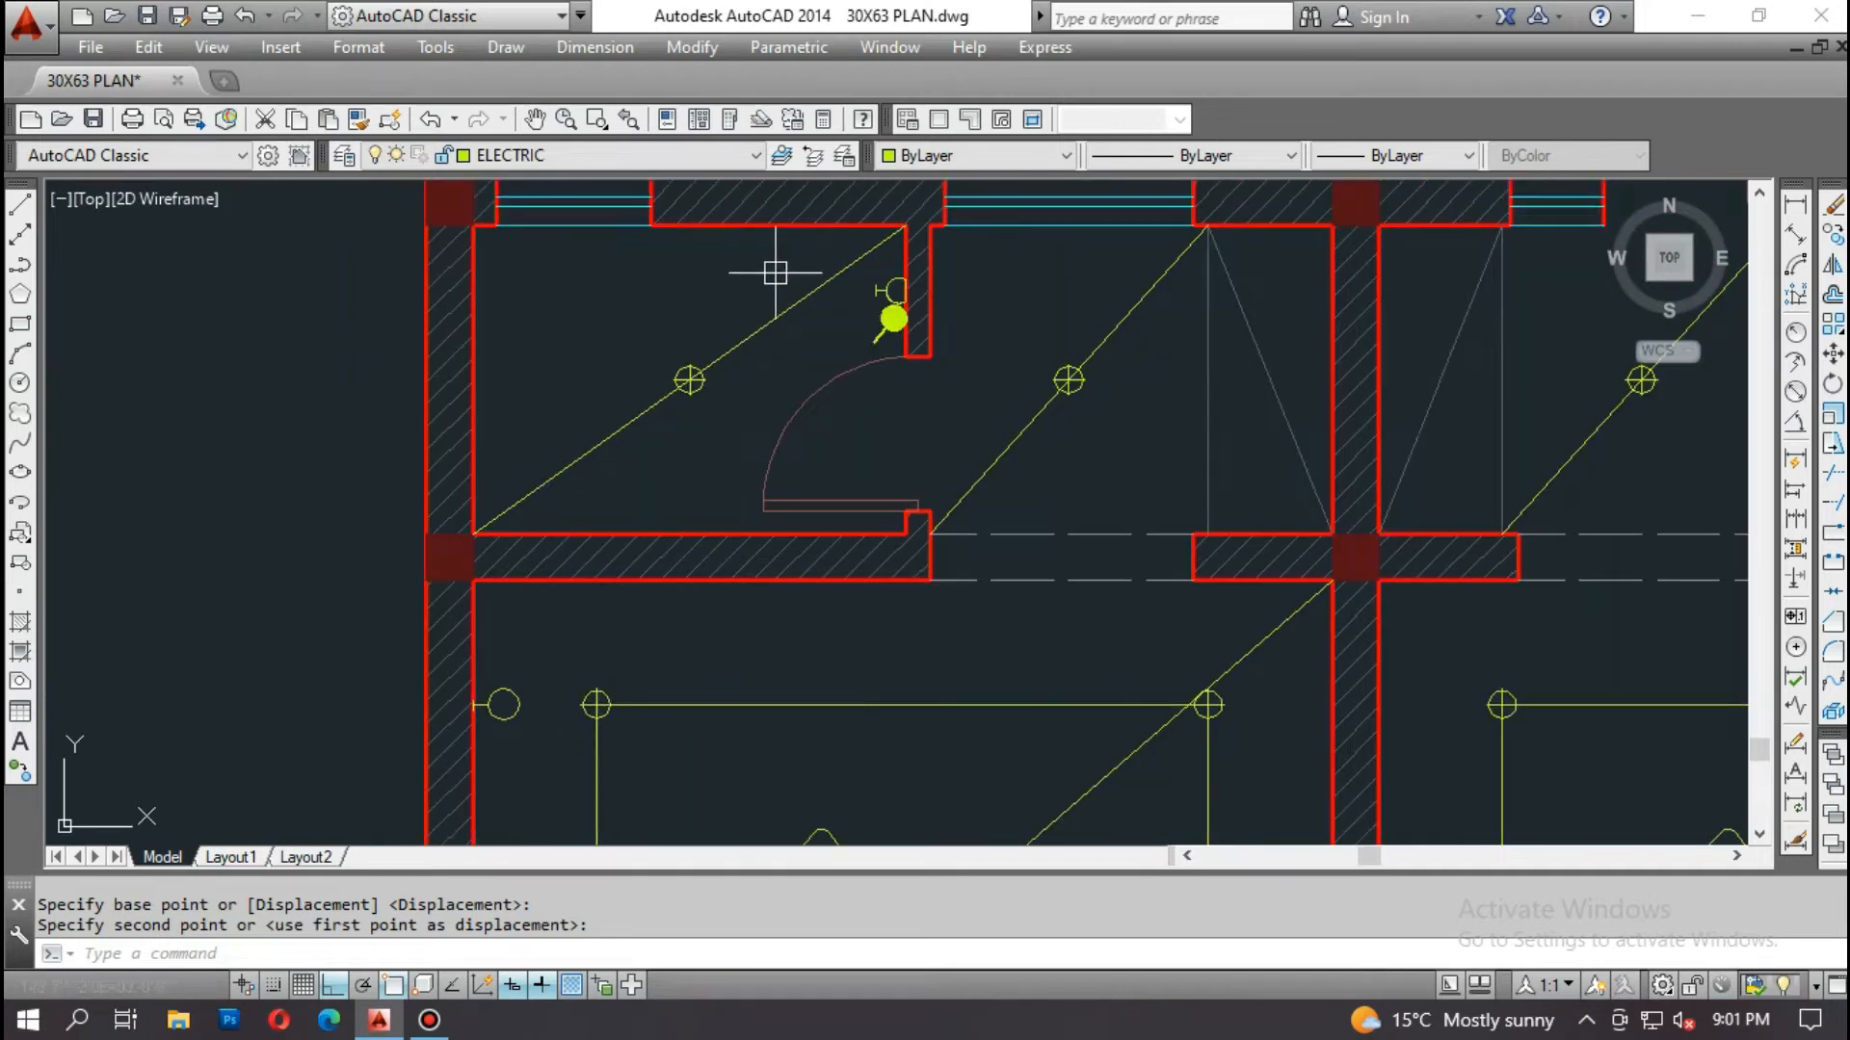
type("o")
key("Return")
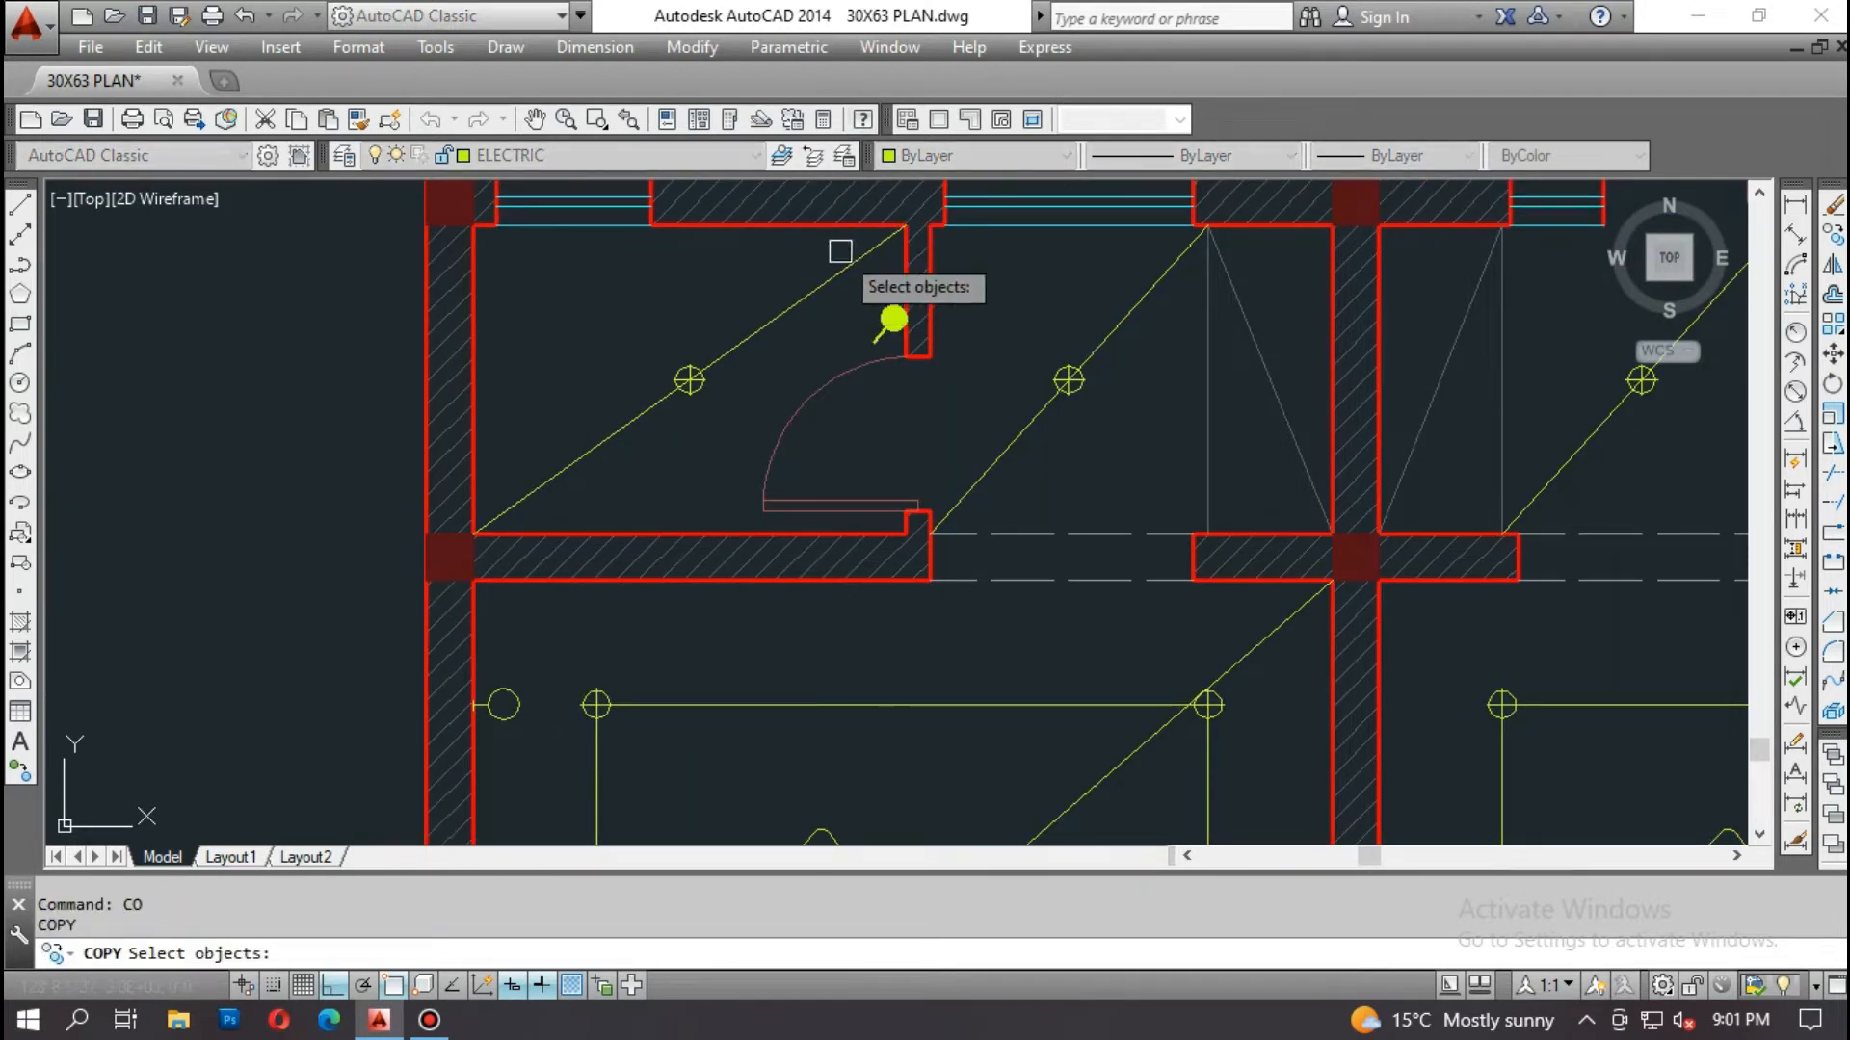
scroll(853, 265, "up", 4)
left_click(897, 440)
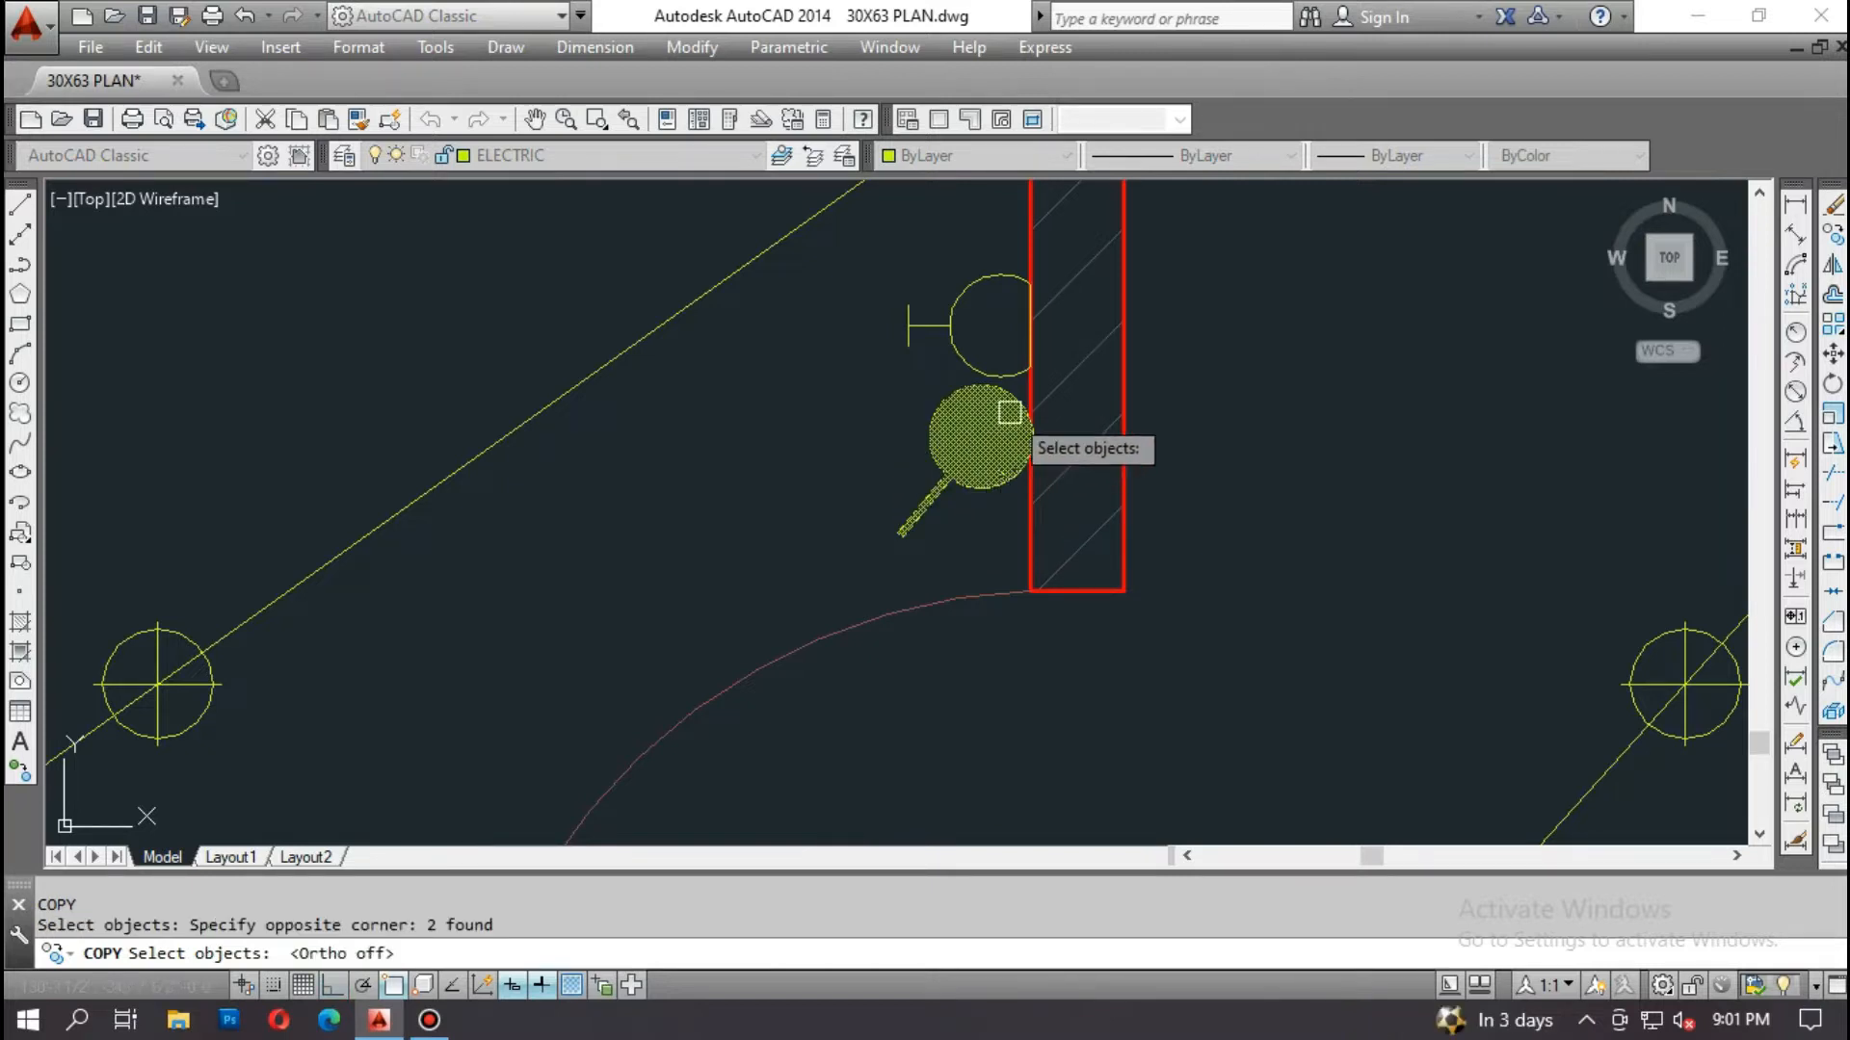
key("Return")
scroll(985, 443, "up", 4)
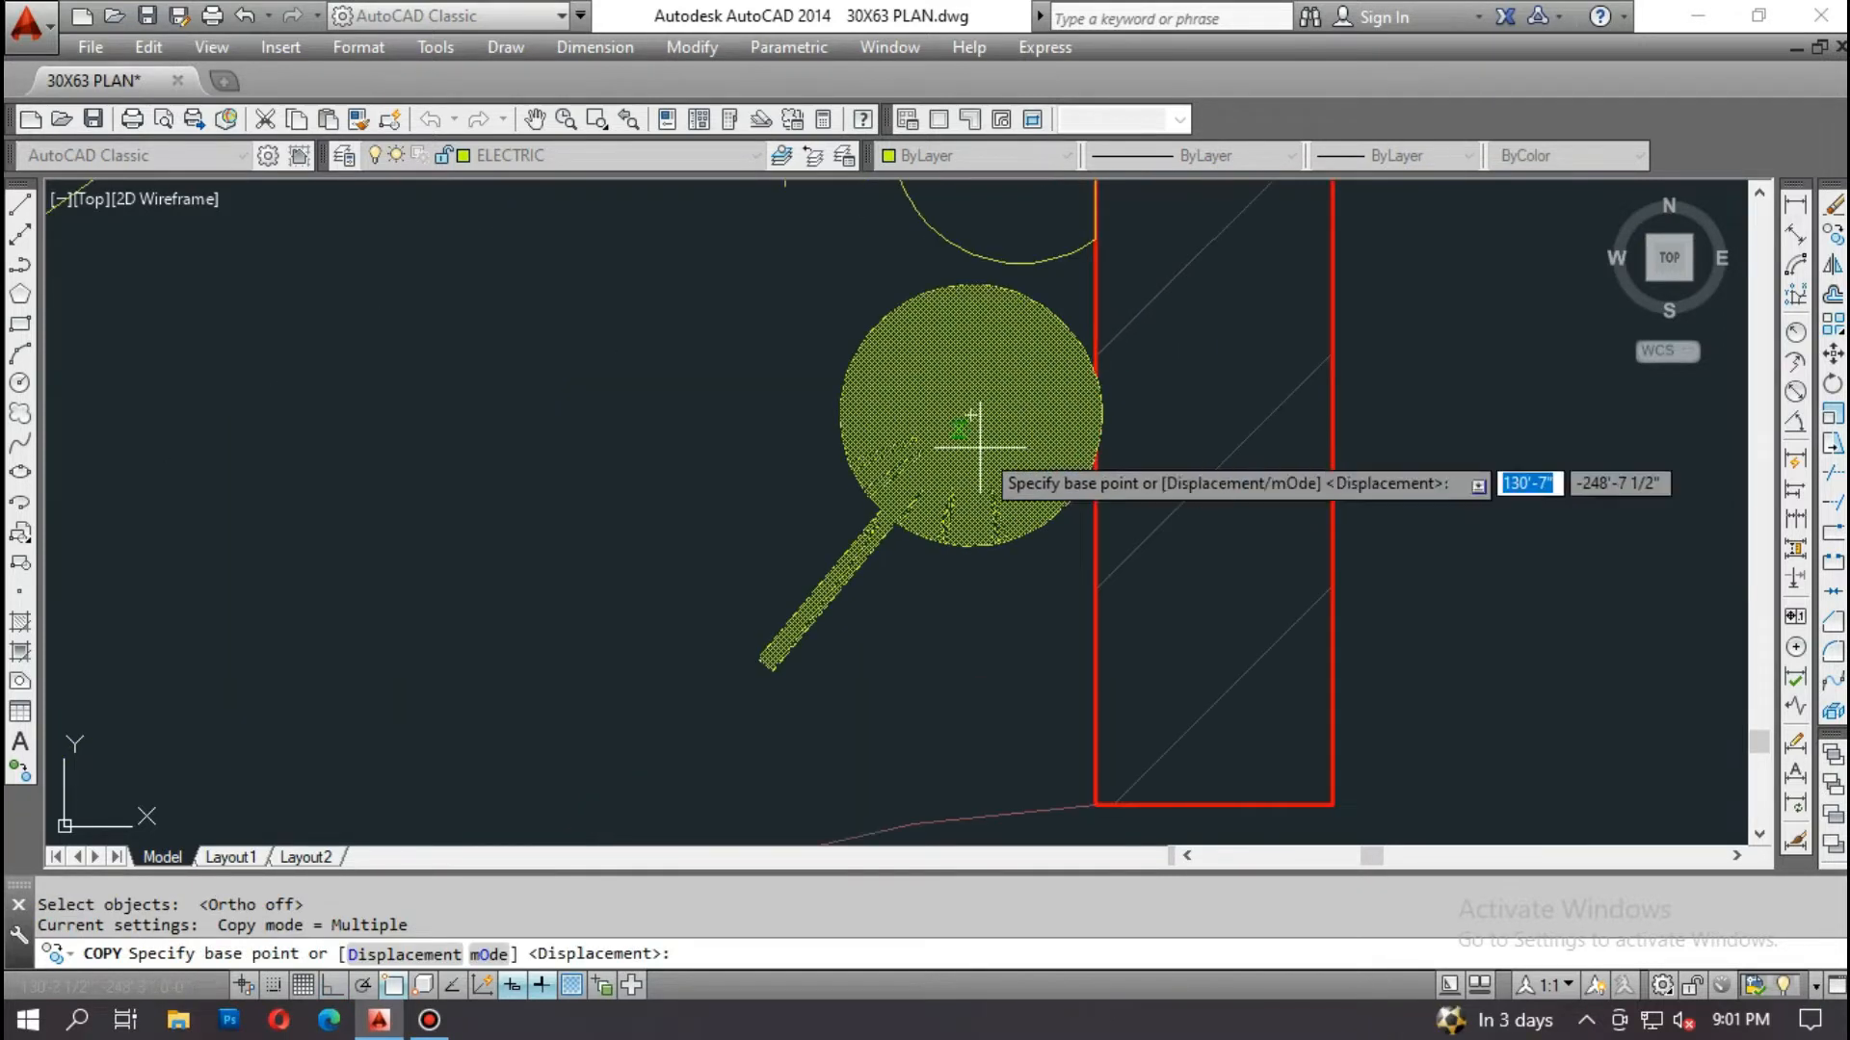
left_click(970, 416)
scroll(844, 349, "down", 8)
middle_click_drag(896, 640, 533, 219)
scroll(949, 383, "up", 4)
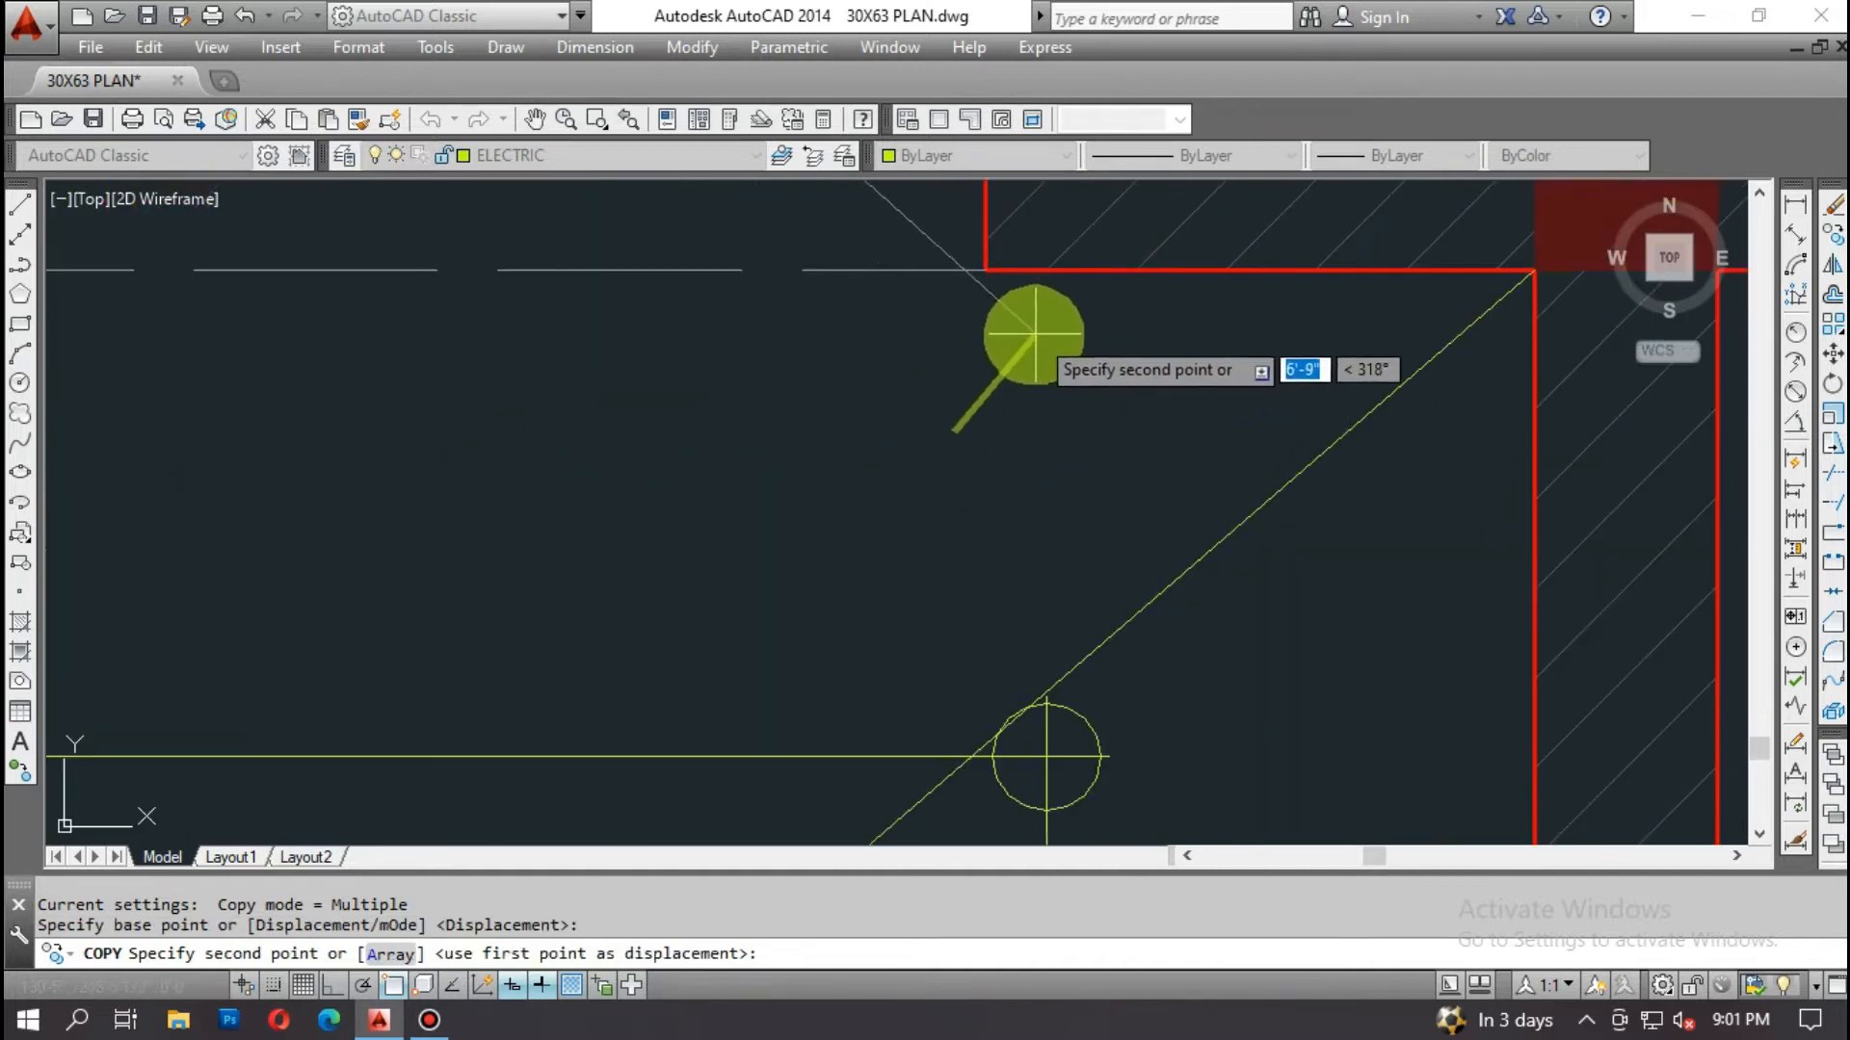
left_click(1091, 318)
Step: Place another copy of the switch under the right bedroom's upper wall, next to the opening right of the central column
scroll(1044, 434, "down", 2)
middle_click_drag(1044, 446, 1015, 629)
middle_click_drag(895, 174, 911, 506)
scroll(694, 385, "down", 2)
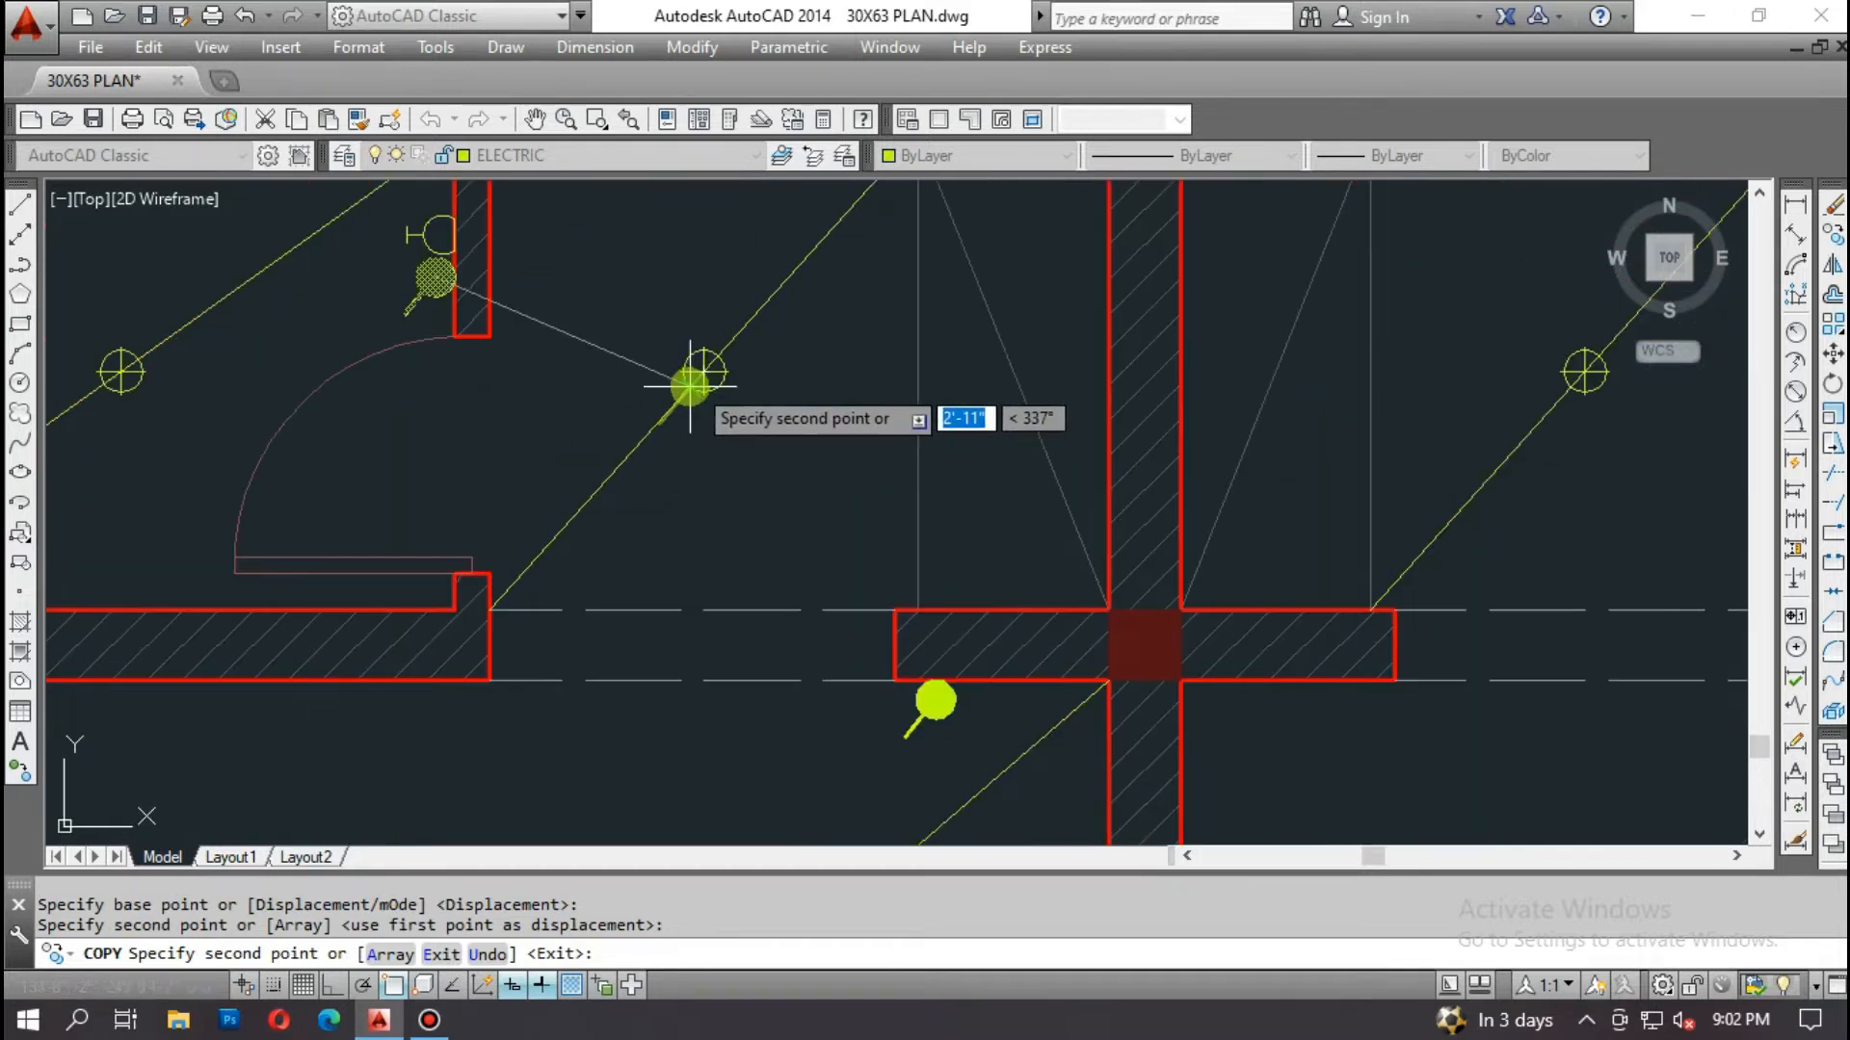
middle_click_drag(934, 710, 611, 627)
scroll(1291, 626, "up", 5)
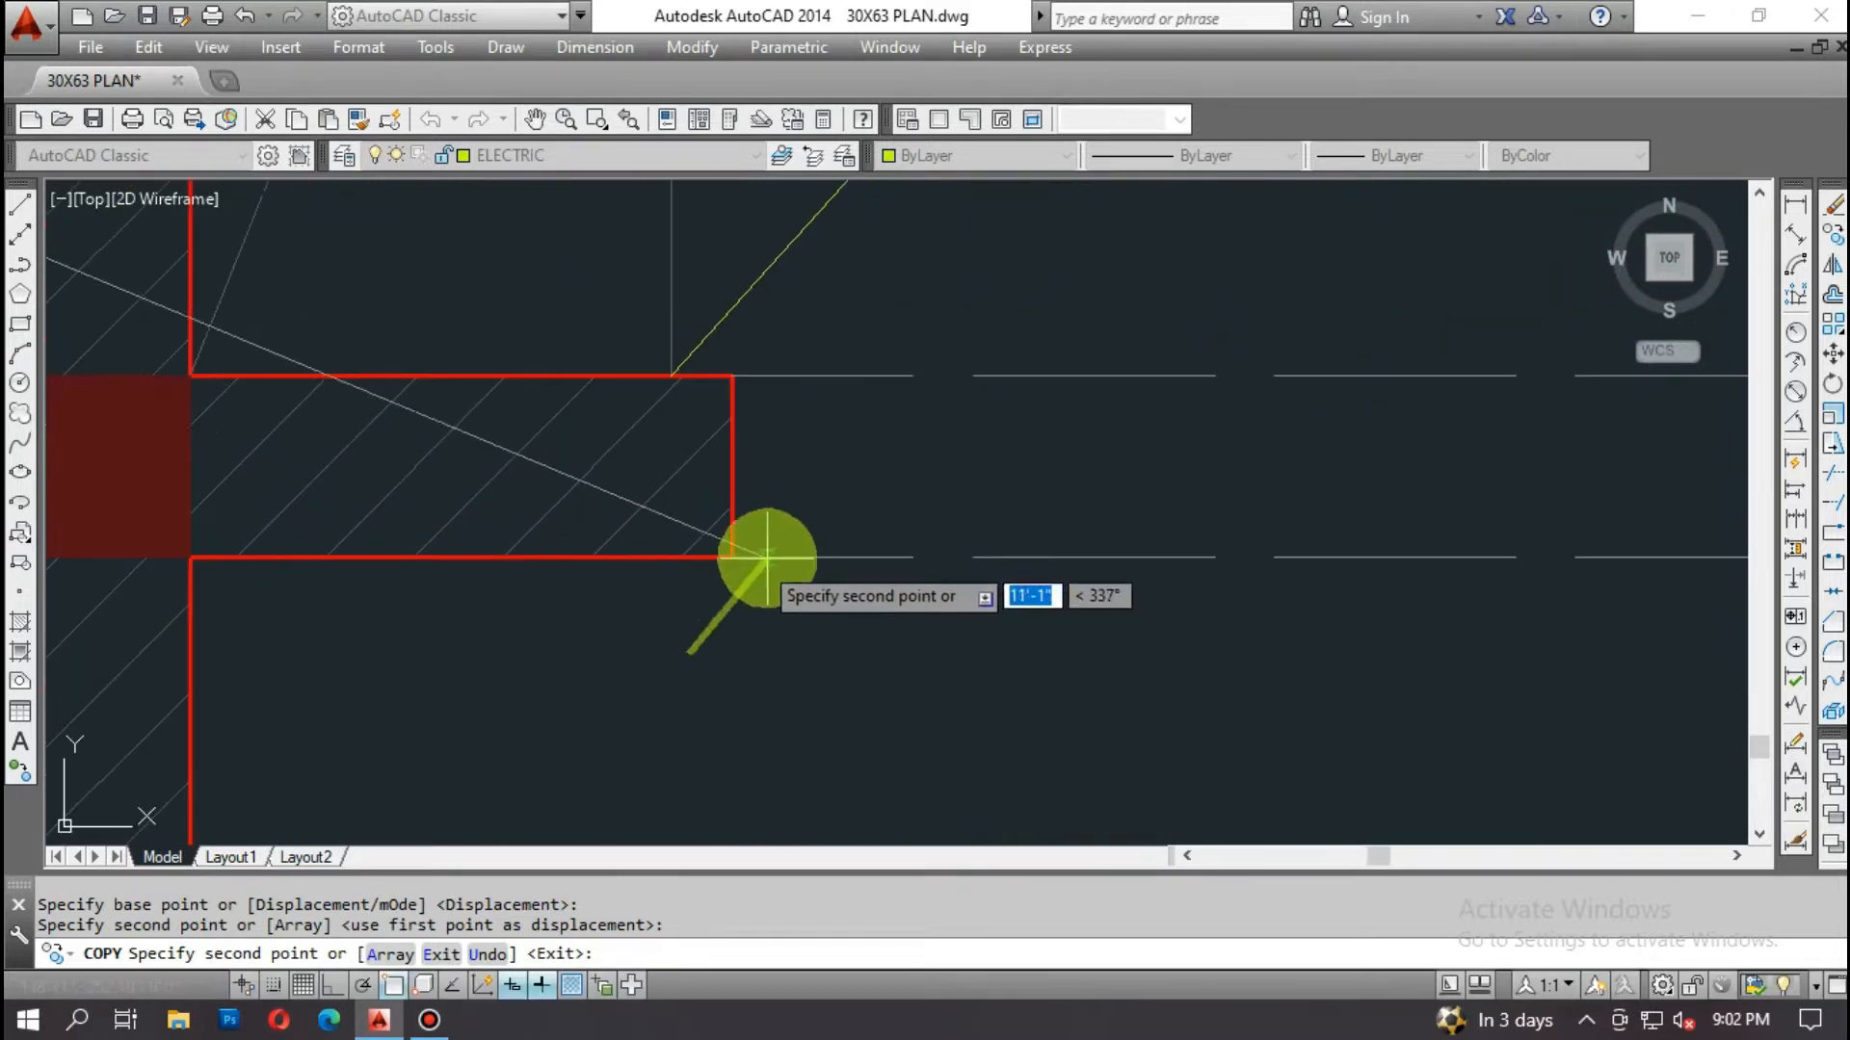
left_click(626, 608)
scroll(657, 609, "down", 4)
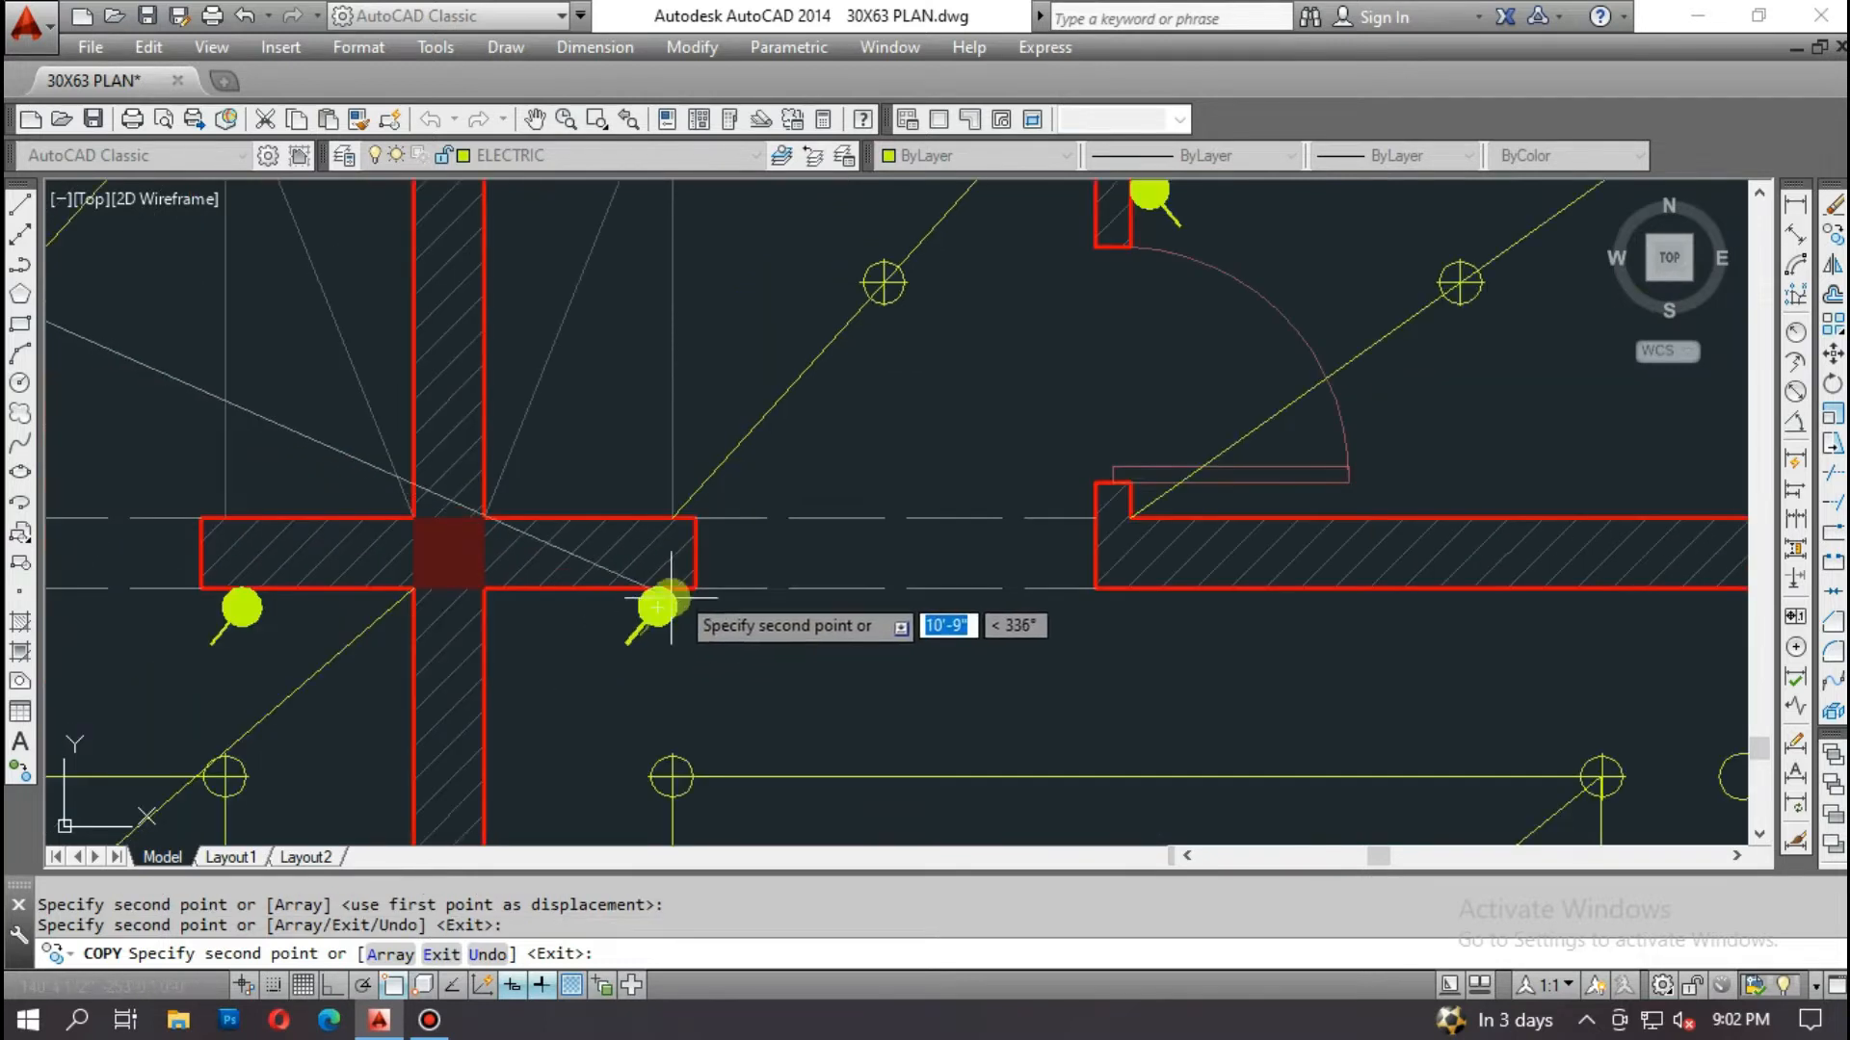
middle_click_drag(904, 297, 1000, 340)
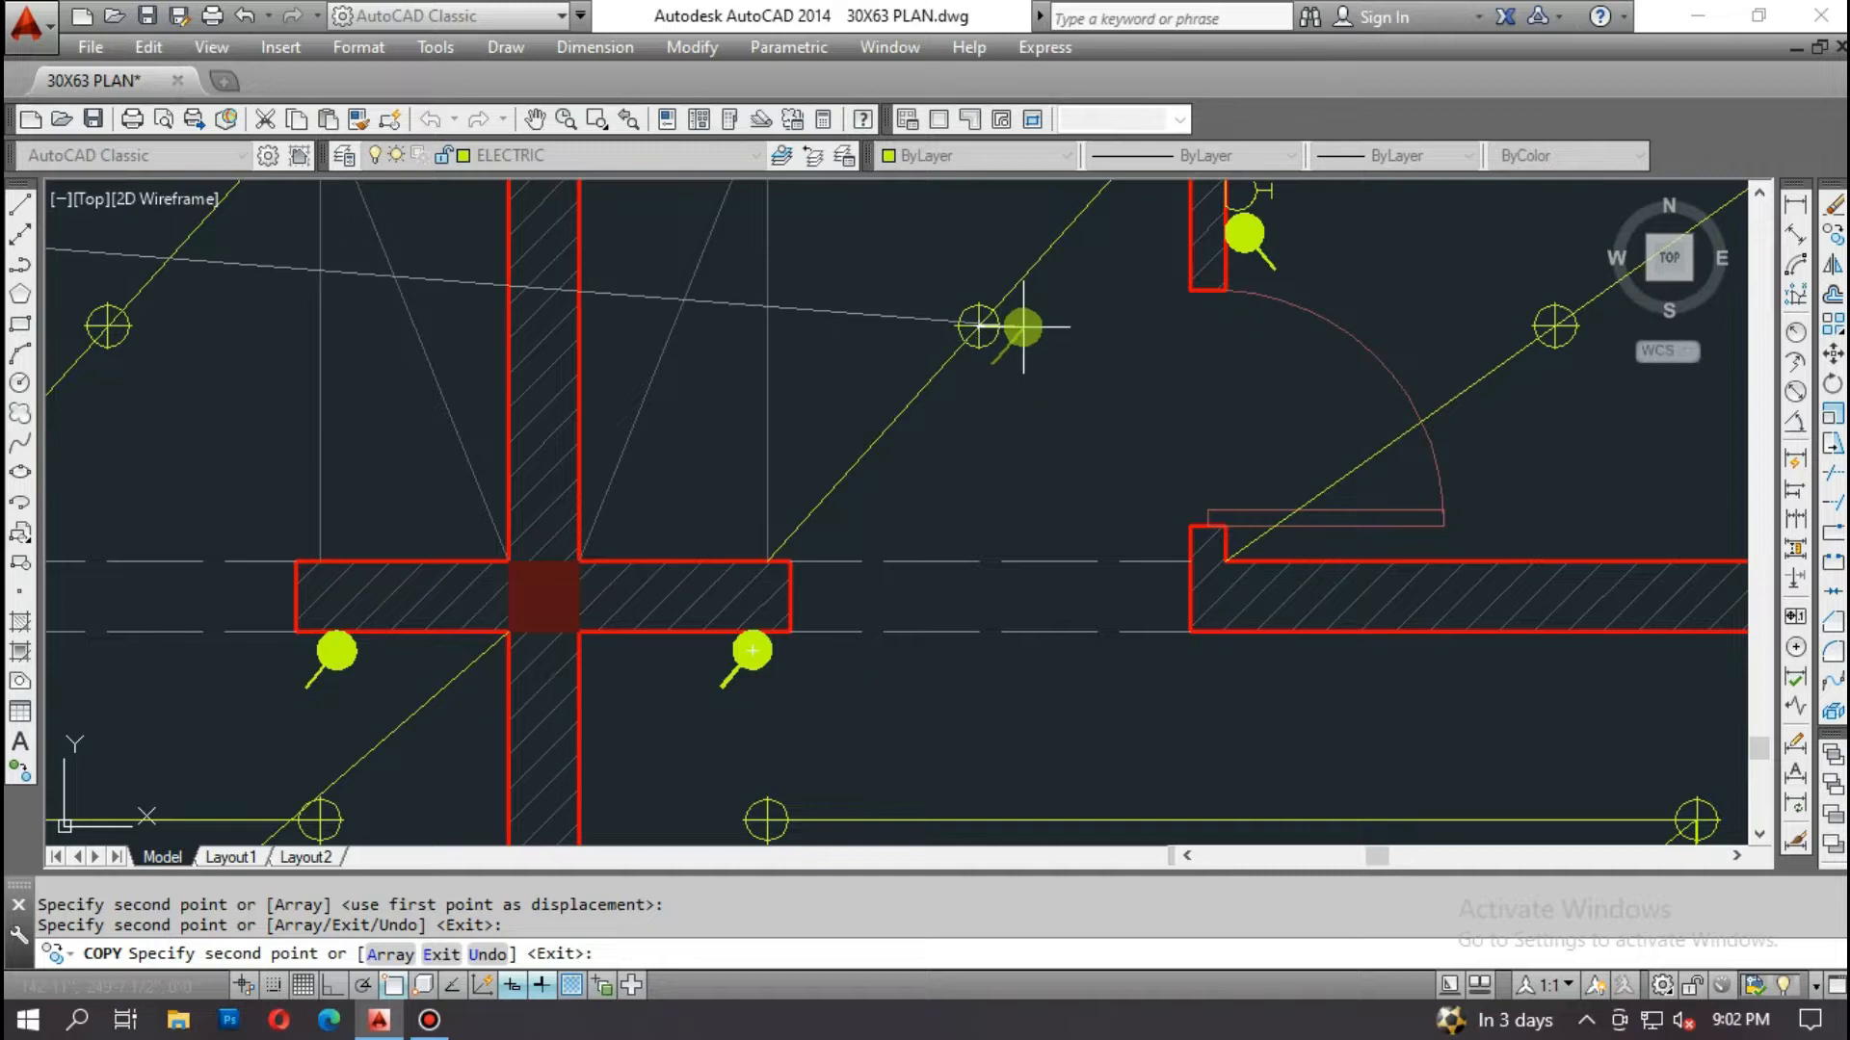
Step: Review the bedrooms, lounge, stairs and front rooms of the electrical plan for remaining switch positions, and end the copy command
scroll(849, 547, "down", 6)
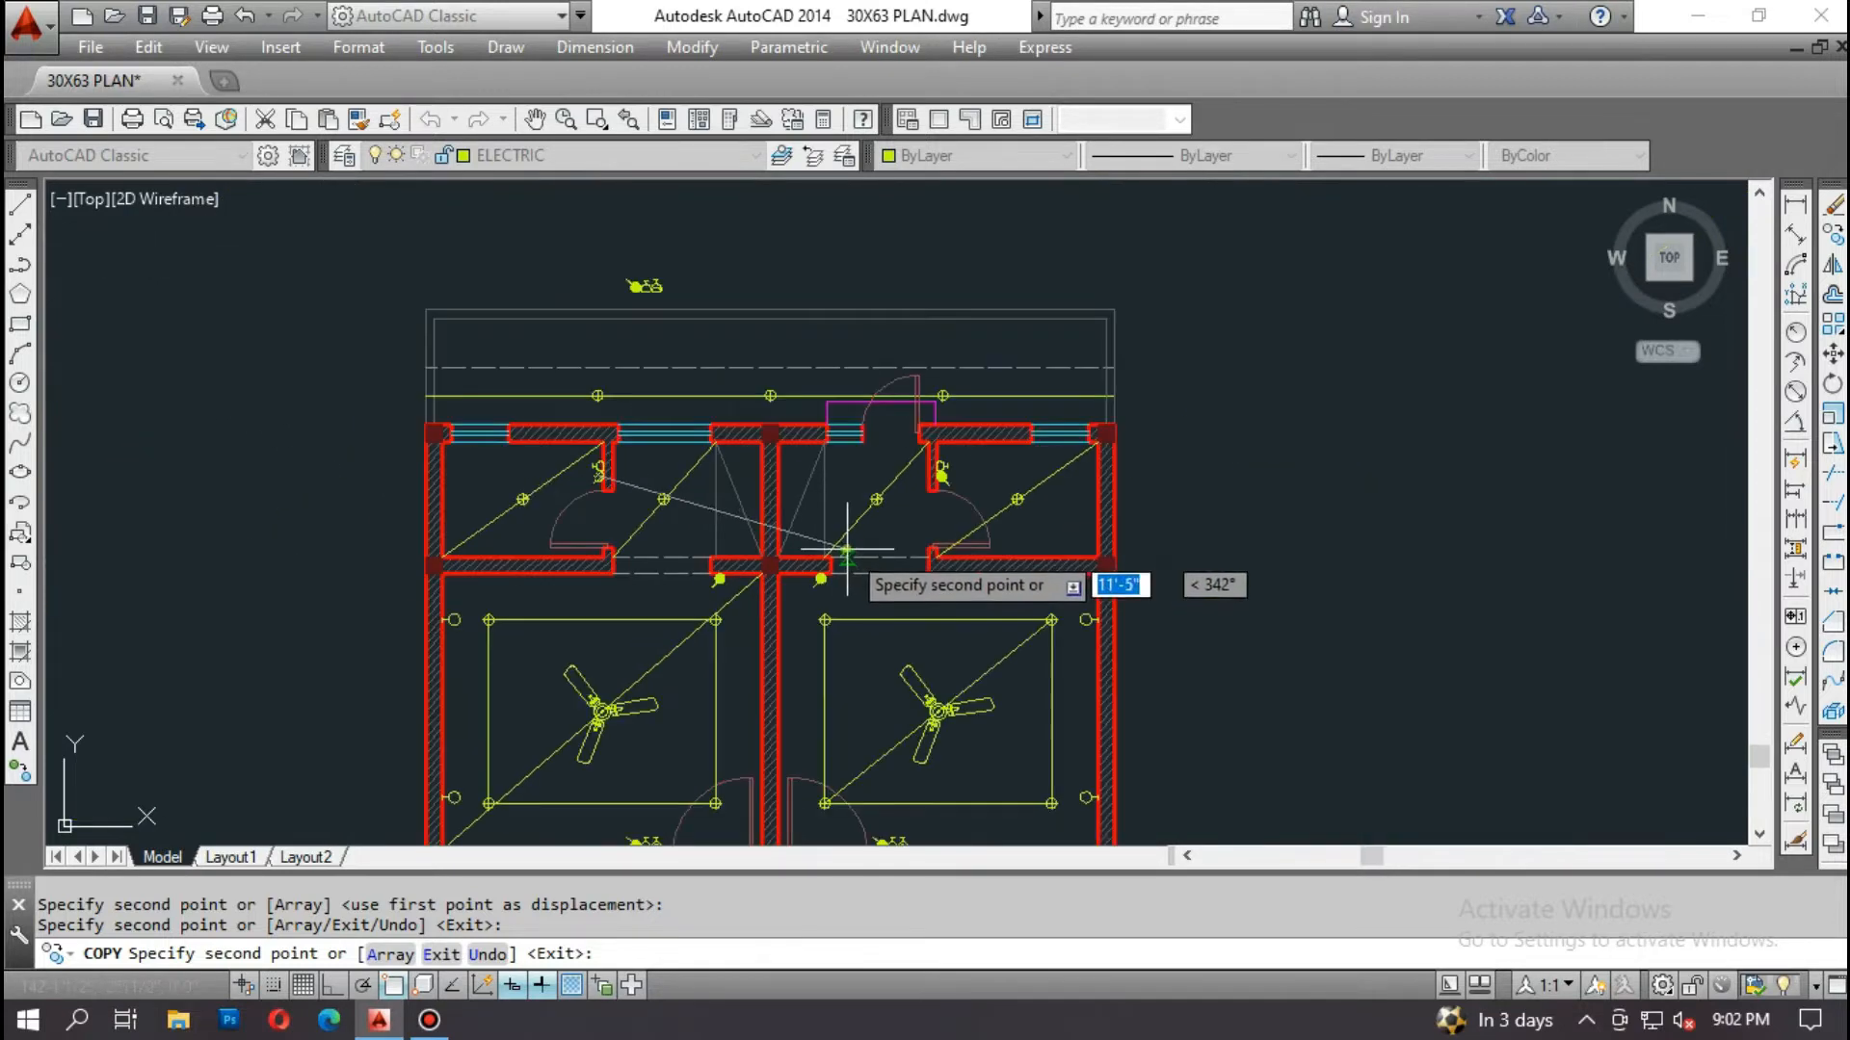
middle_click_drag(815, 743, 905, 484)
middle_click_drag(849, 622, 1015, 557)
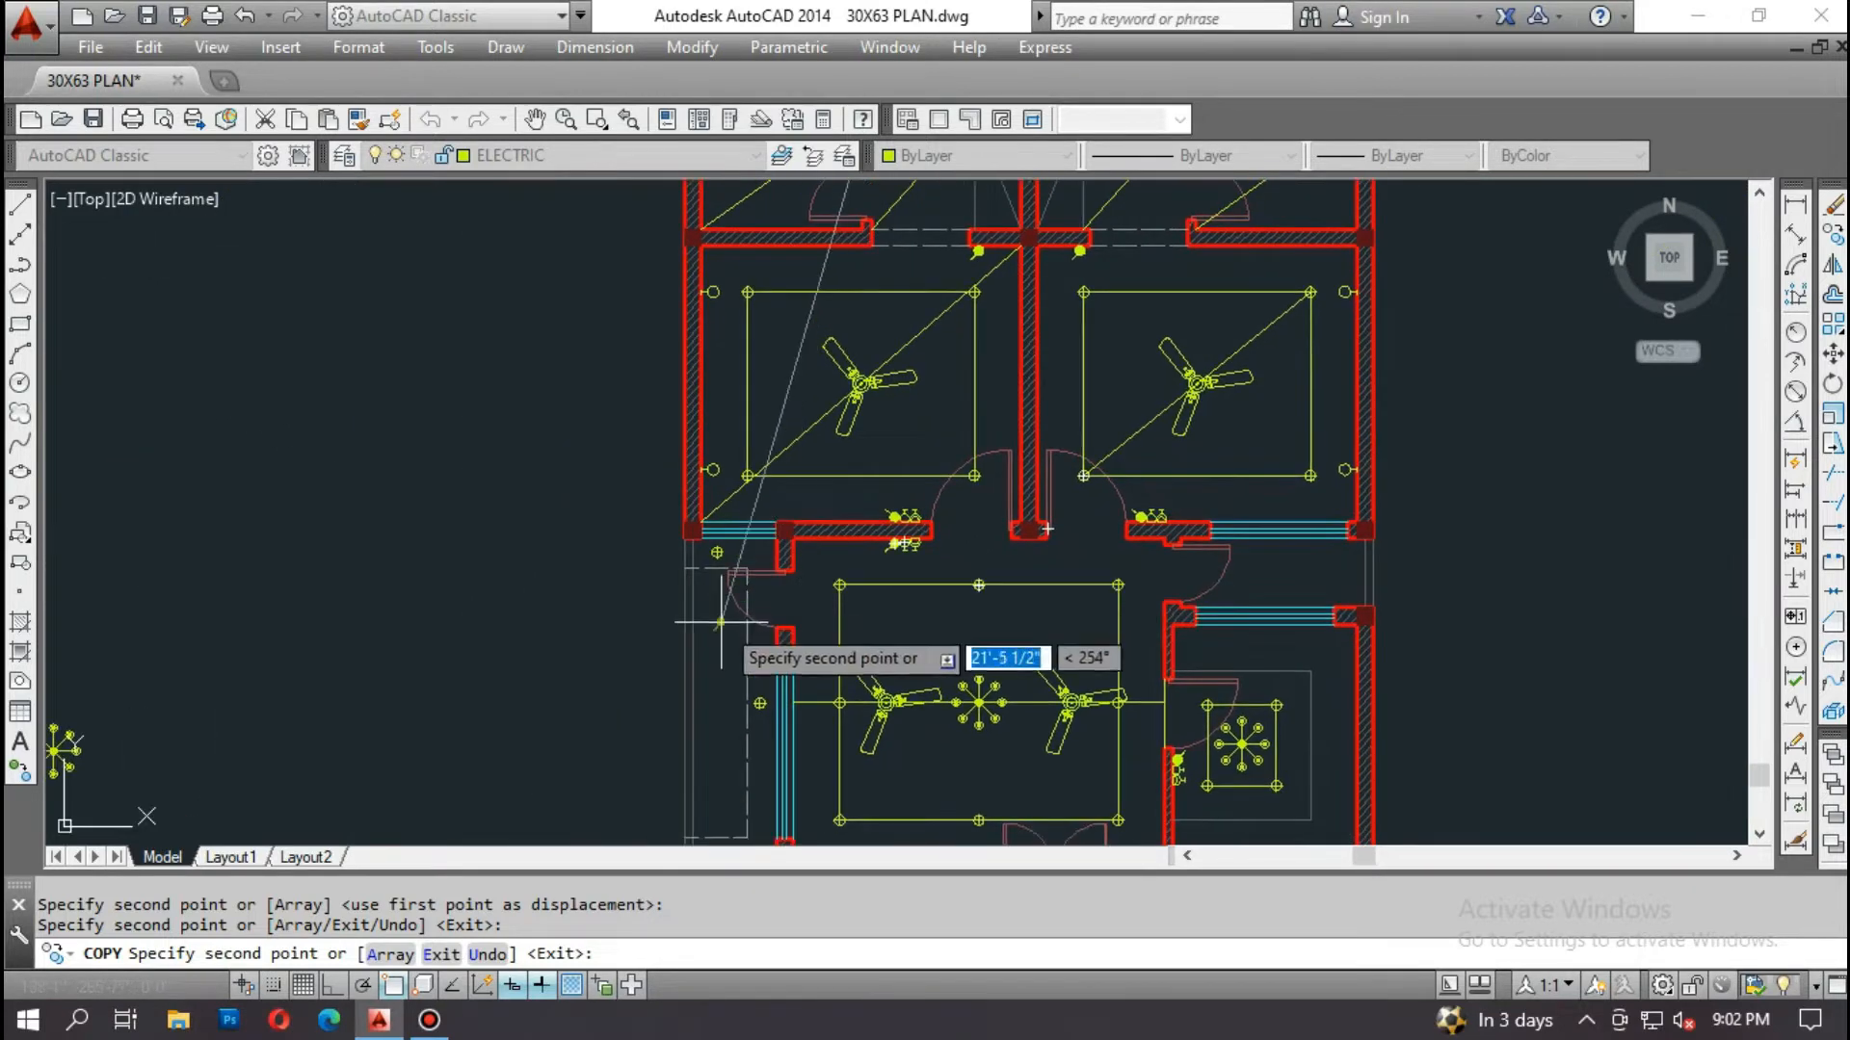
middle_click_drag(836, 662, 820, 378)
middle_click_drag(906, 544, 849, 318)
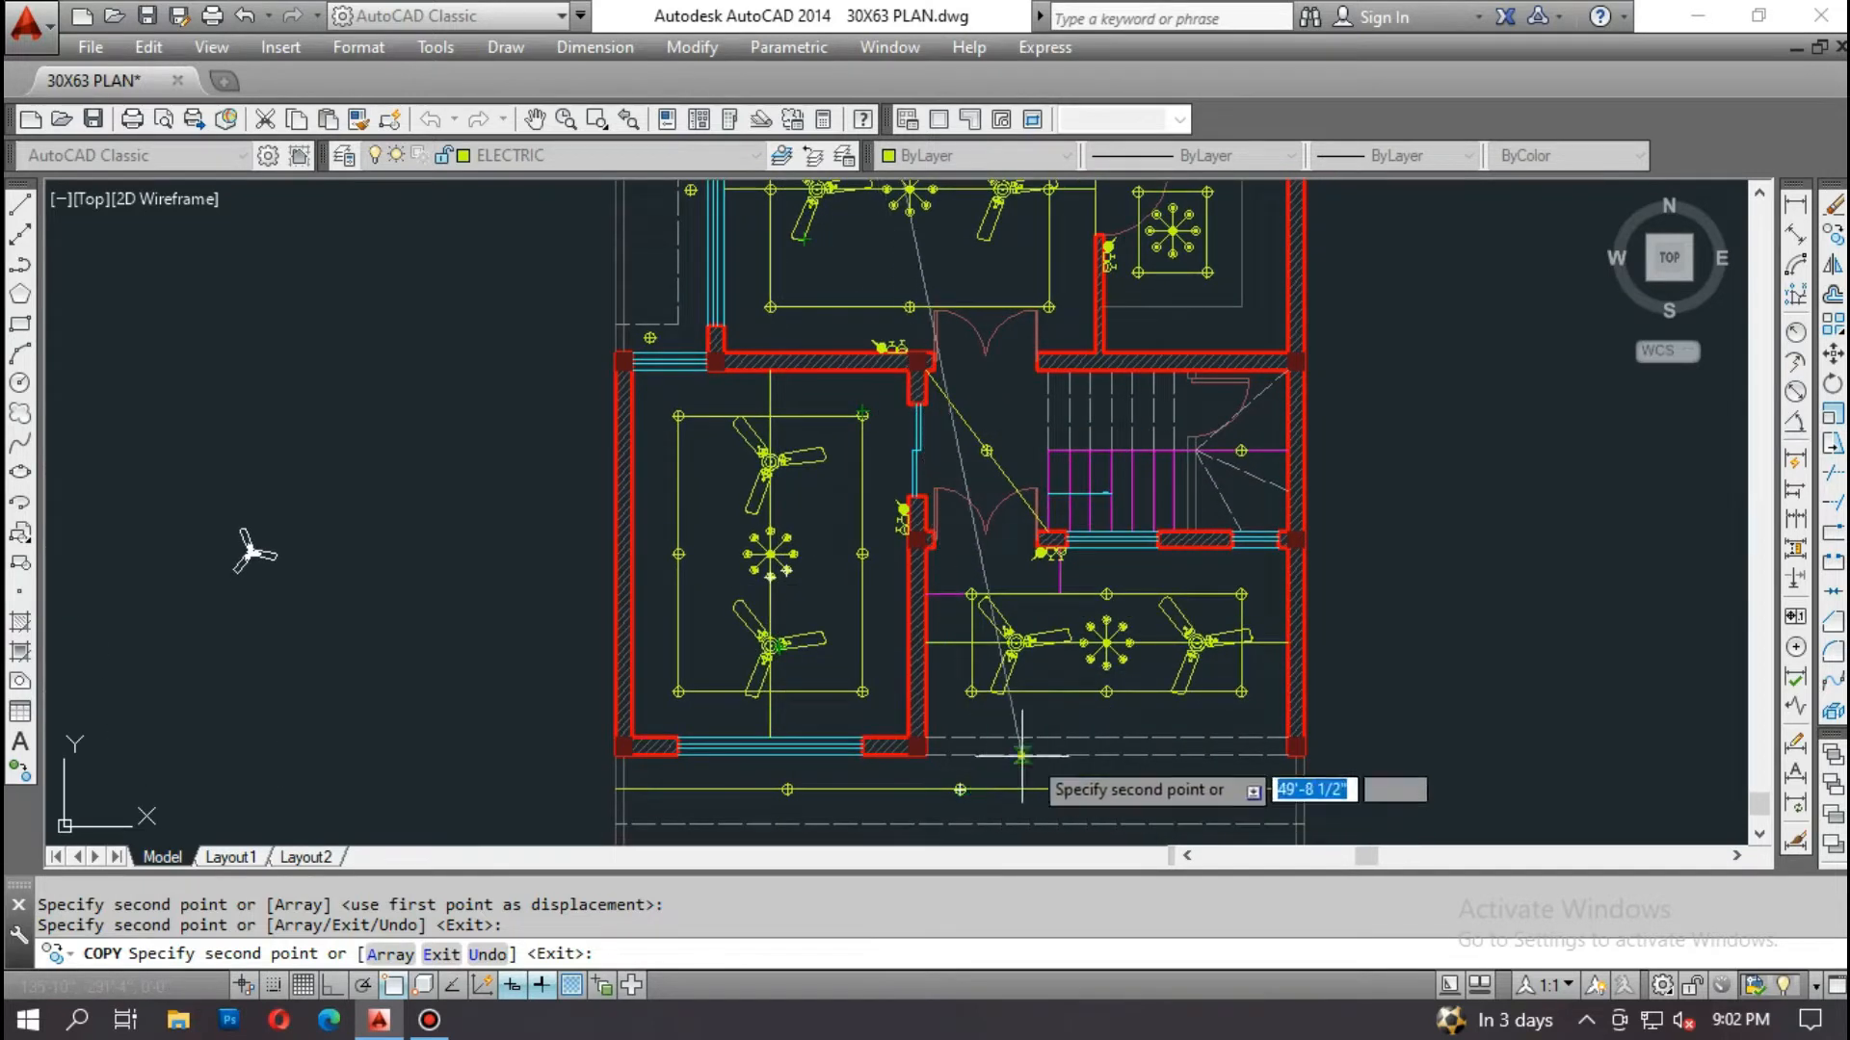
middle_click_drag(915, 368, 954, 703)
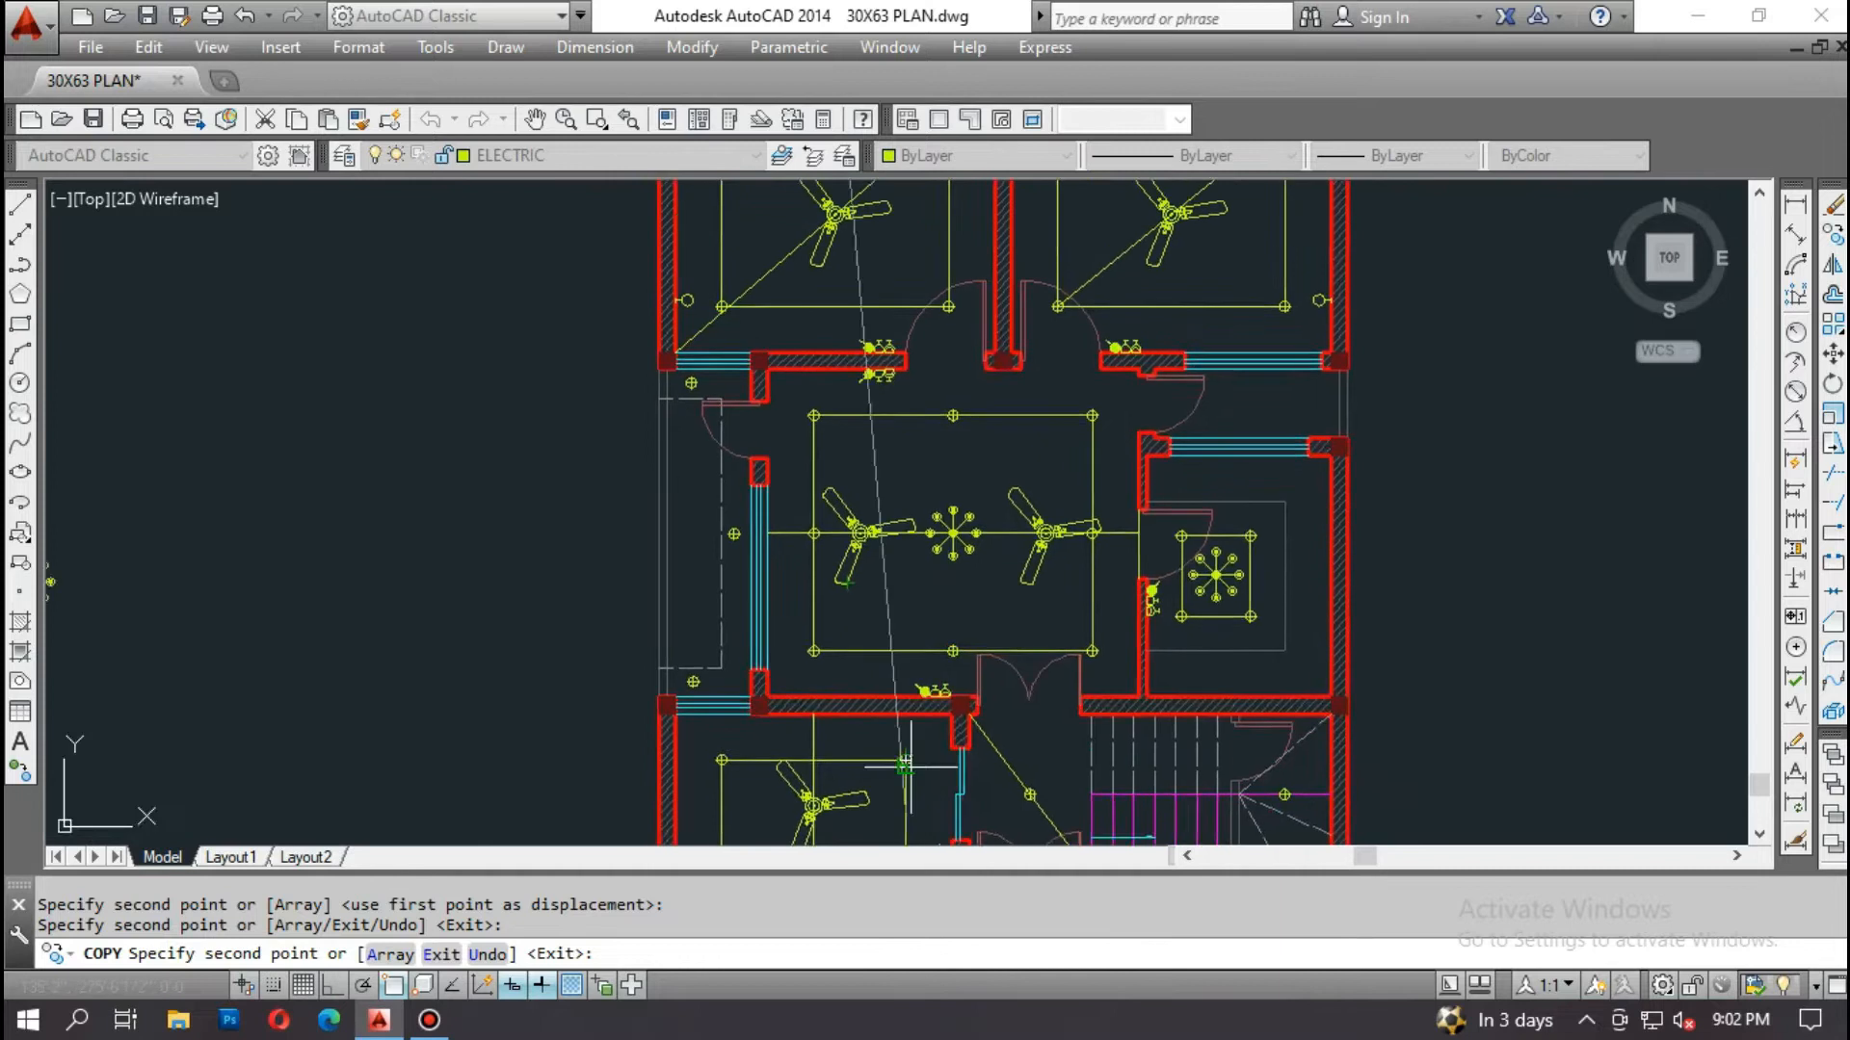
middle_click_drag(895, 570, 905, 771)
key("Escape")
Step: Start copying the upper-right room's partition switch and socket, using the midpoint of the socket's base as base point
type("co")
key("Return")
middle_click_drag(985, 407, 952, 612)
scroll(952, 613, "up", 5)
scroll(1114, 339, "up", 4)
left_click(1202, 223)
left_click(962, 467)
middle_click_drag(961, 466, 933, 615)
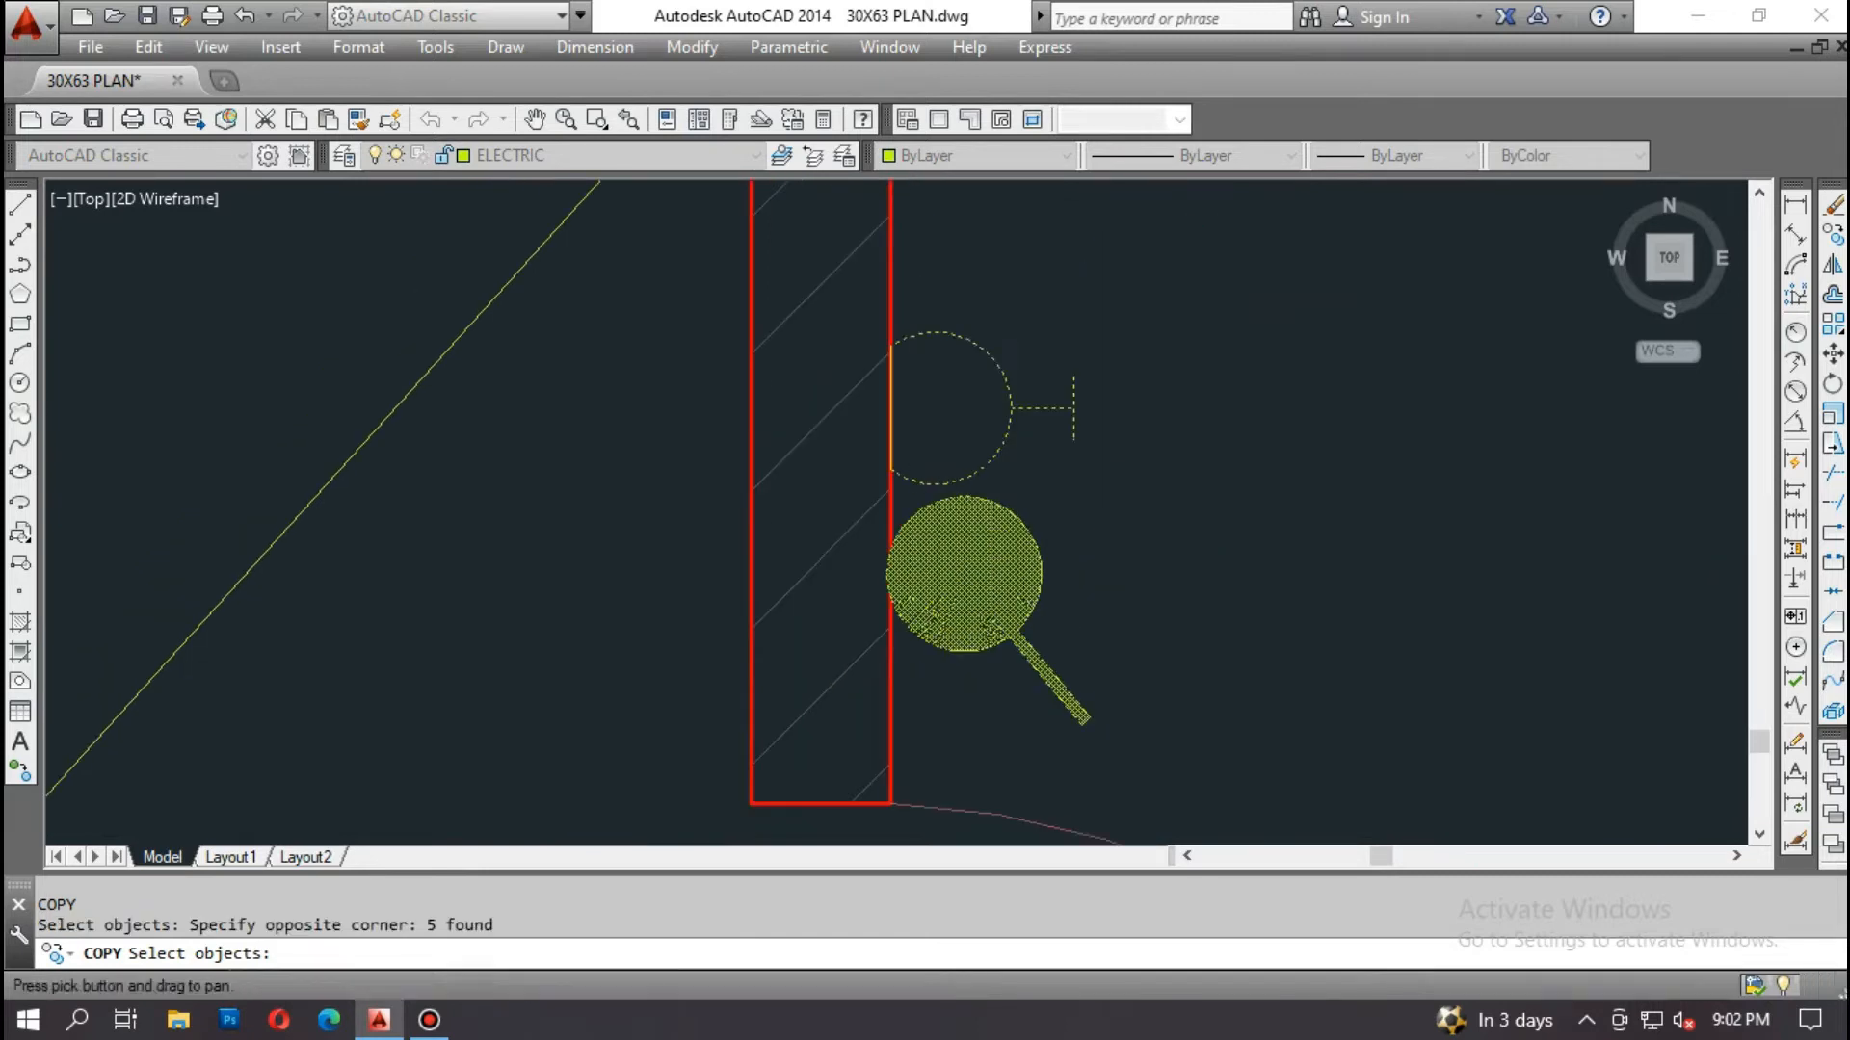
left_click(858, 295)
left_click(997, 526)
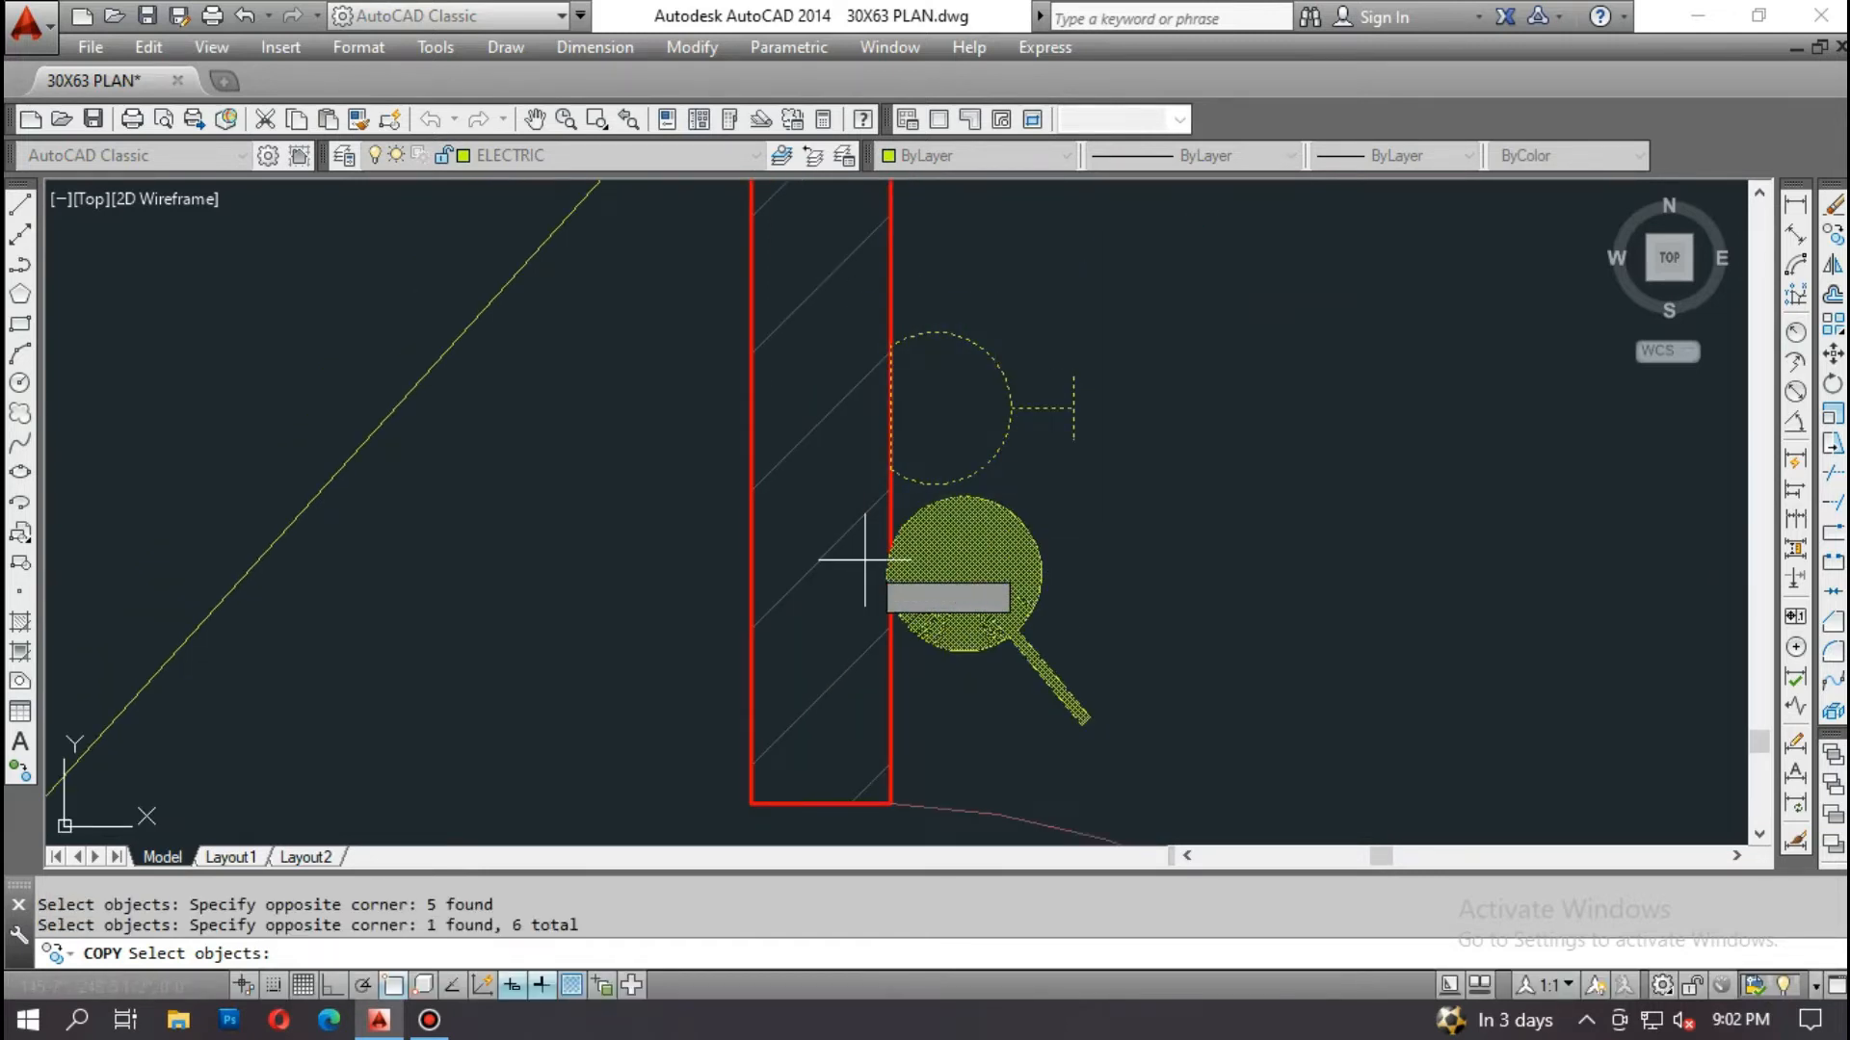
key("Return")
left_click(890, 408)
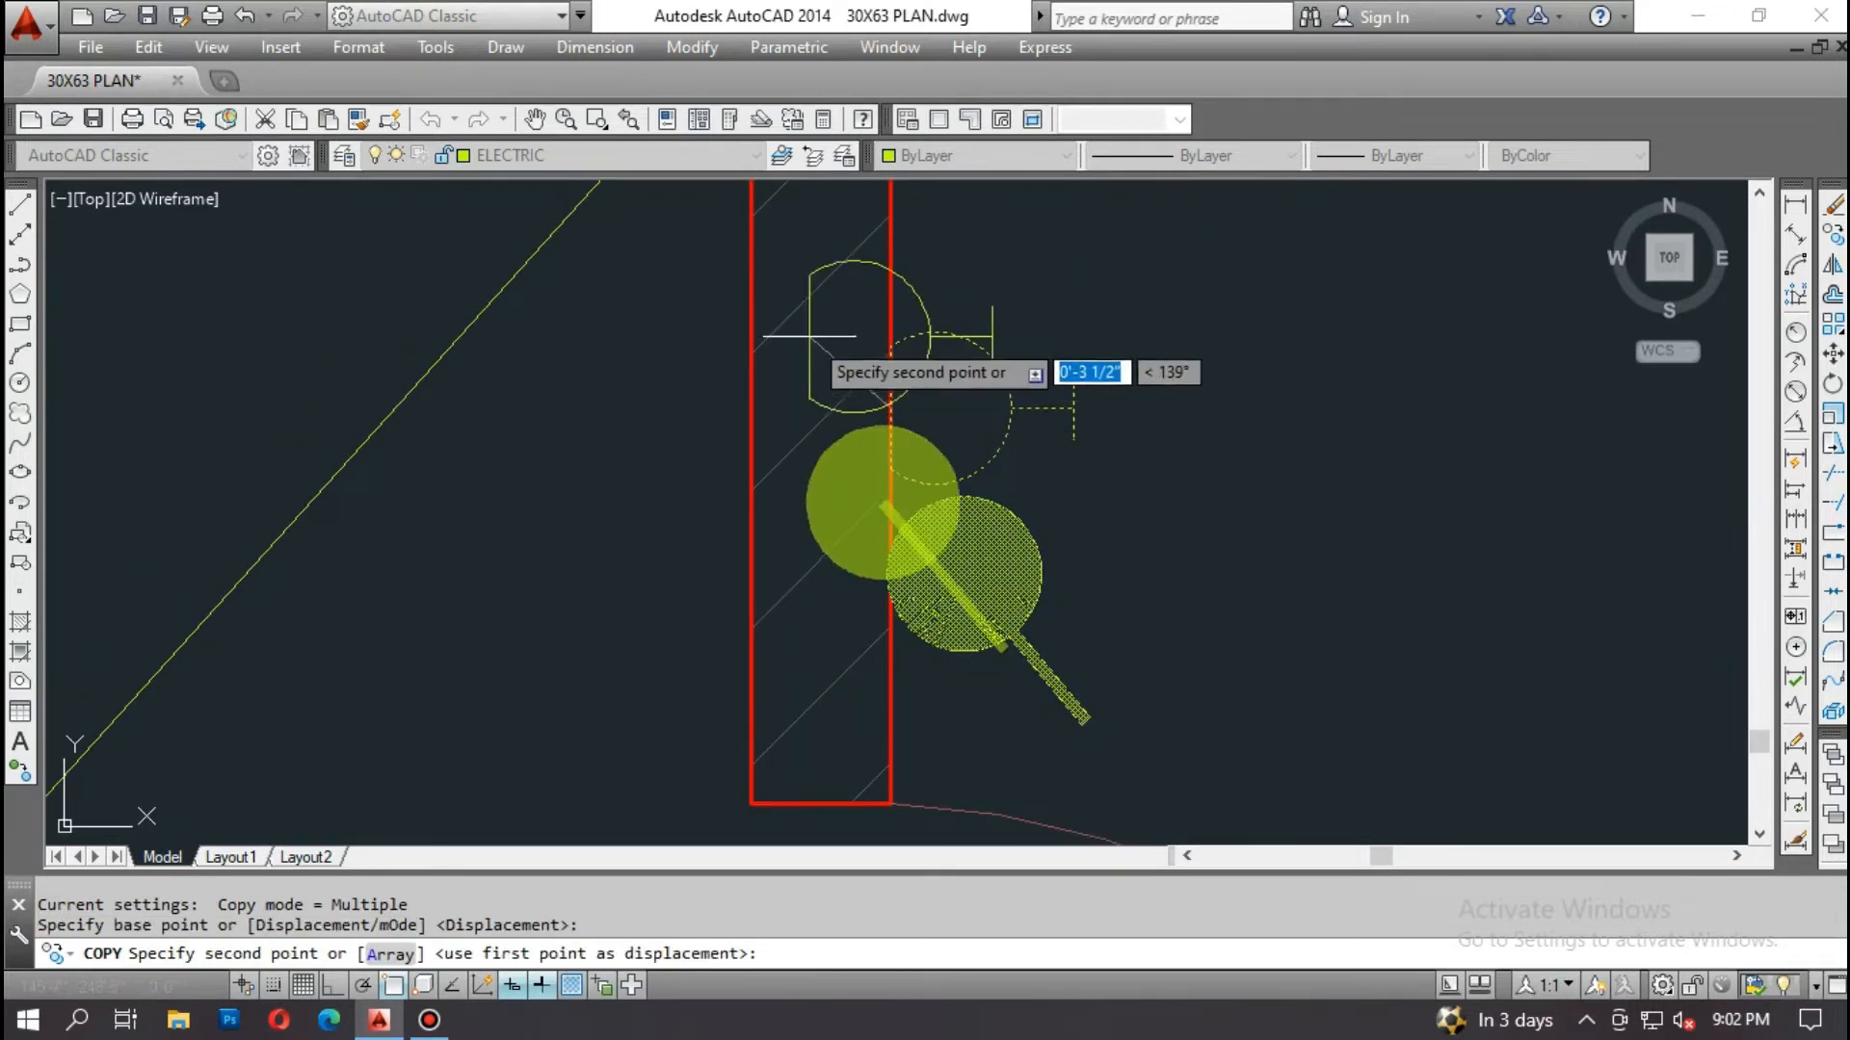
Step: Place the switch and socket copy on the thin partition beside the stairs, at the small toilet, and finish copying
scroll(838, 348, "down", 6)
mouse_move(826, 694)
middle_mouse_down()
mouse_move(848, 540)
mouse_move(893, 431)
middle_mouse_up()
scroll(950, 541, "up", 6)
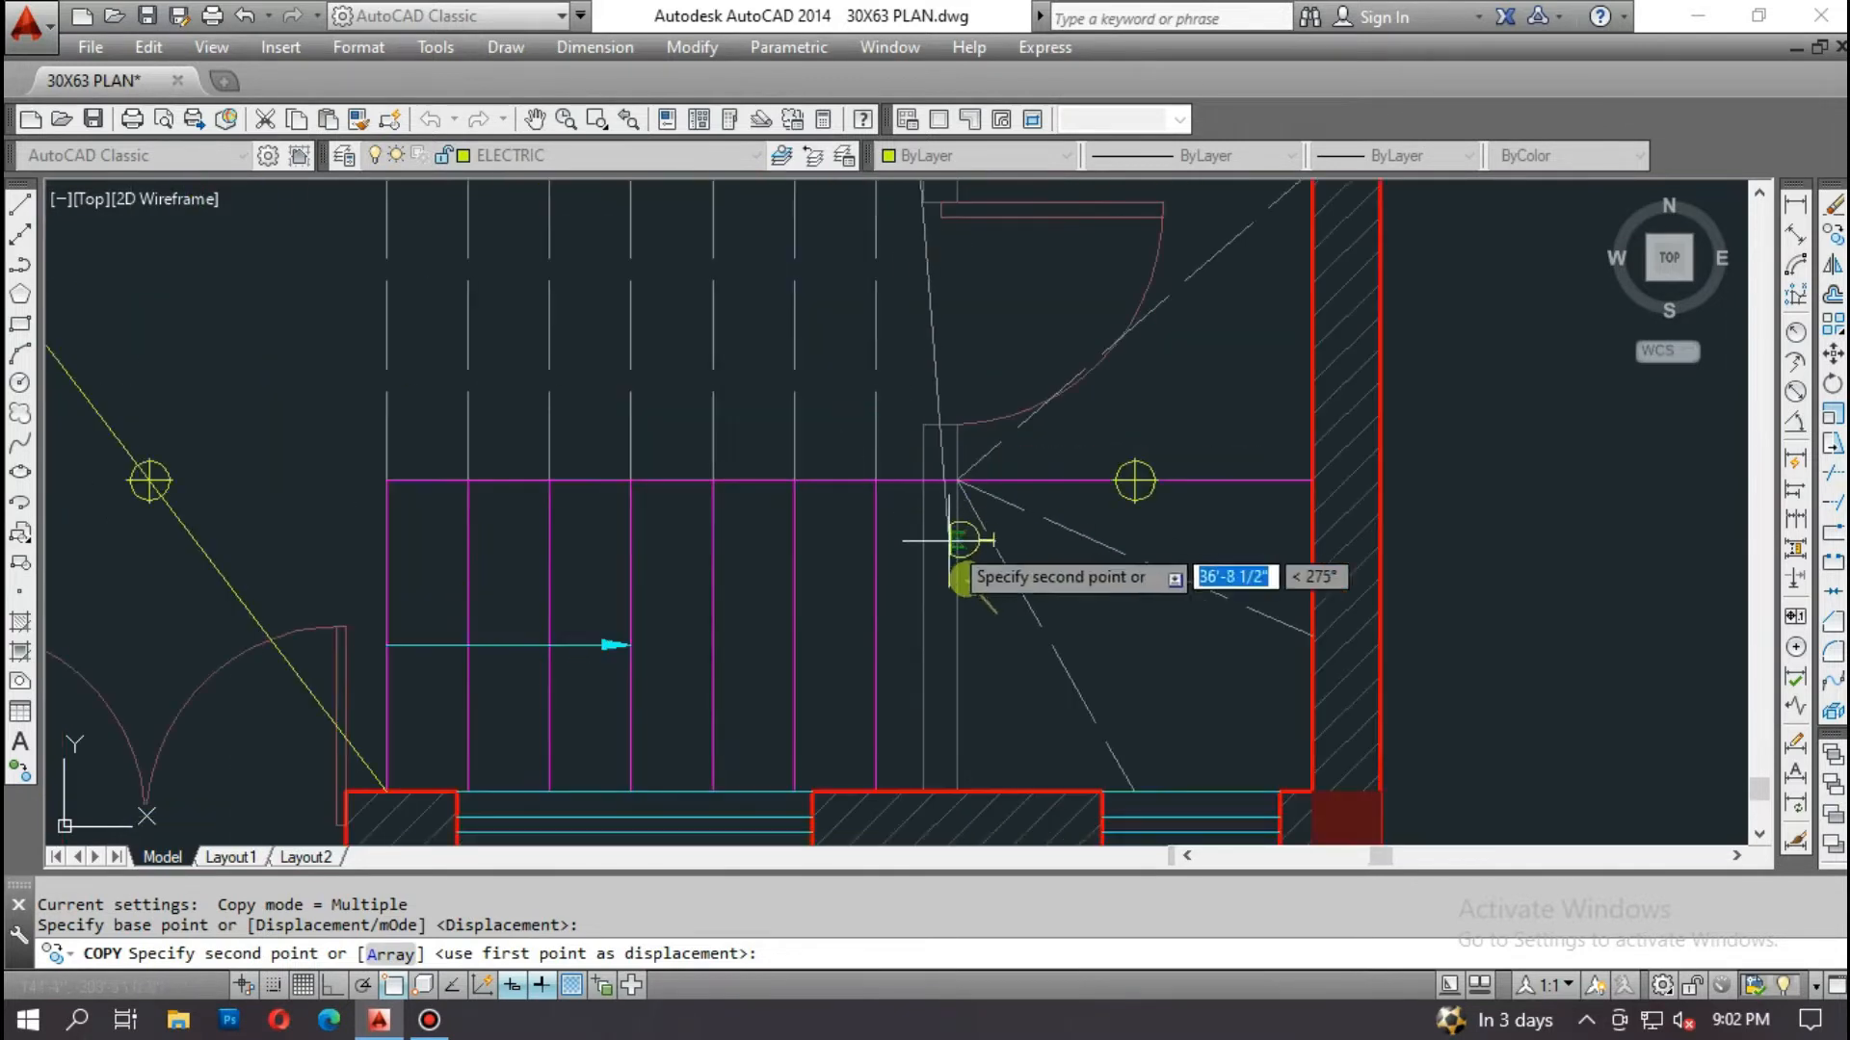
scroll(960, 541, "up", 1)
left_click(990, 523)
scroll(990, 511, "down", 3)
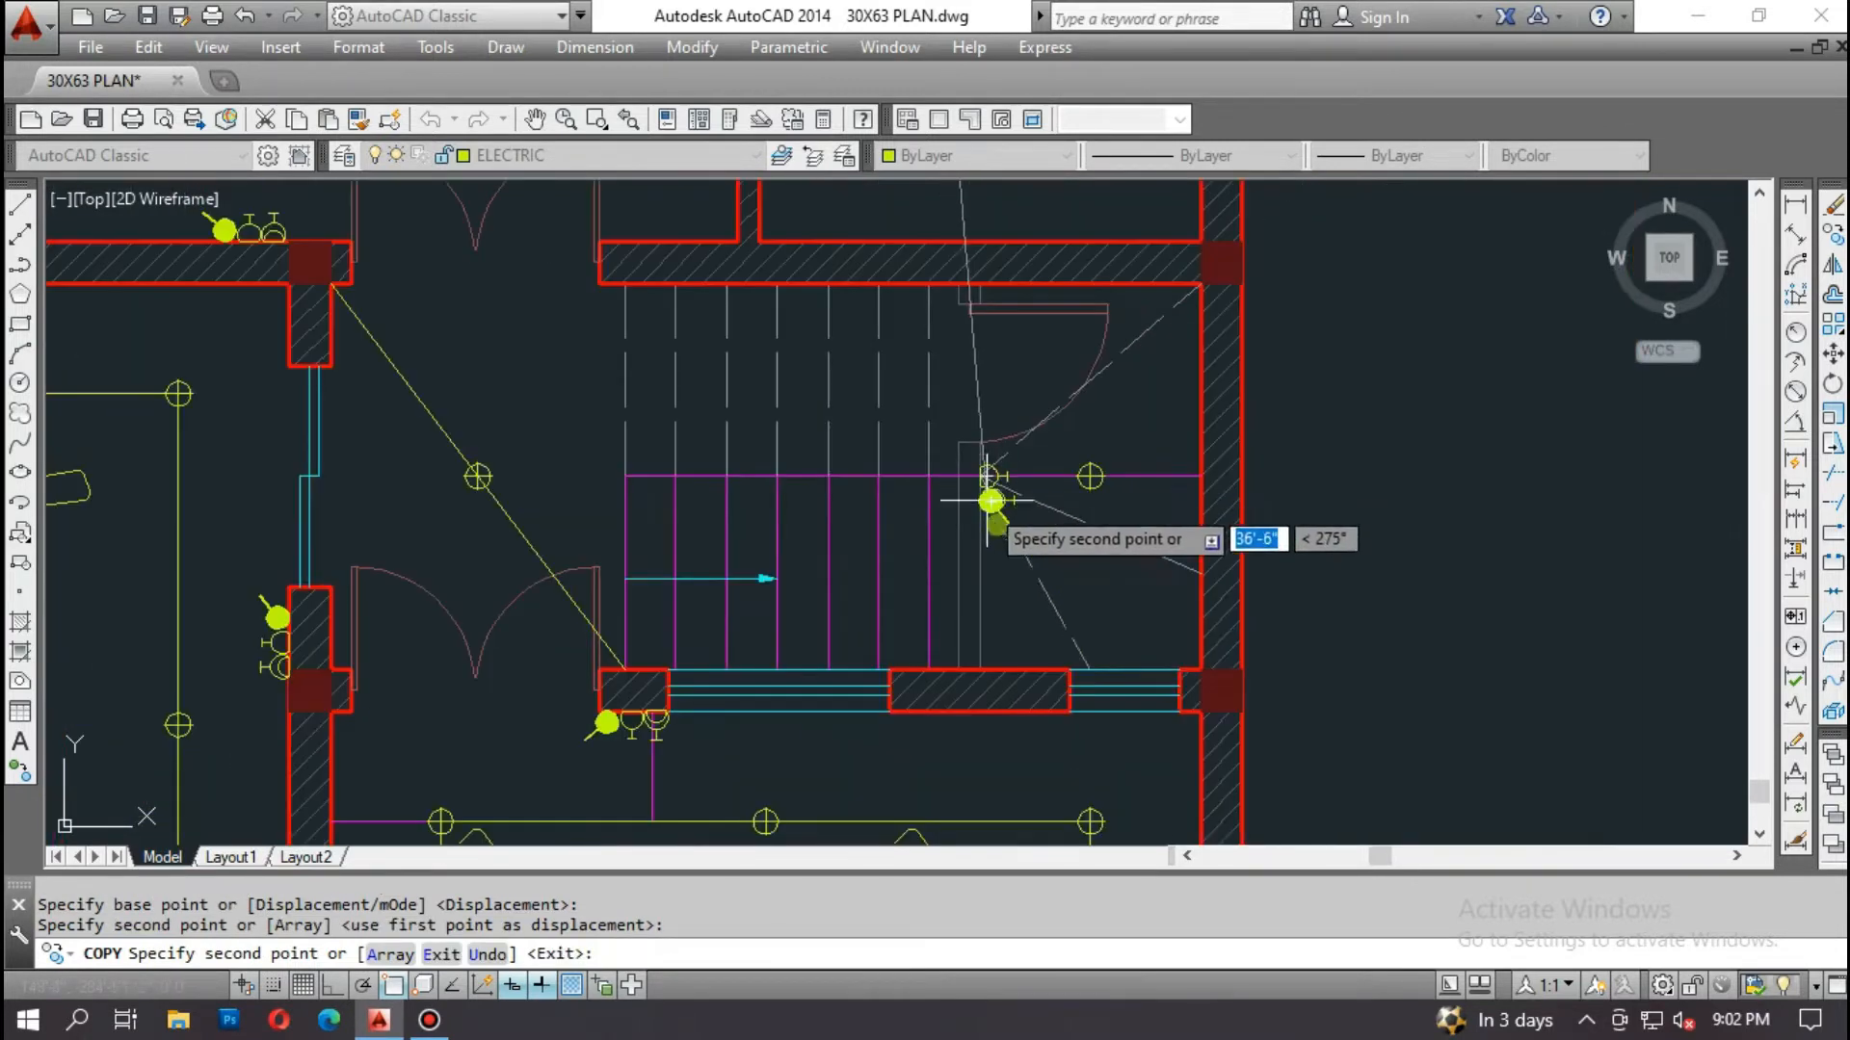
key("Escape")
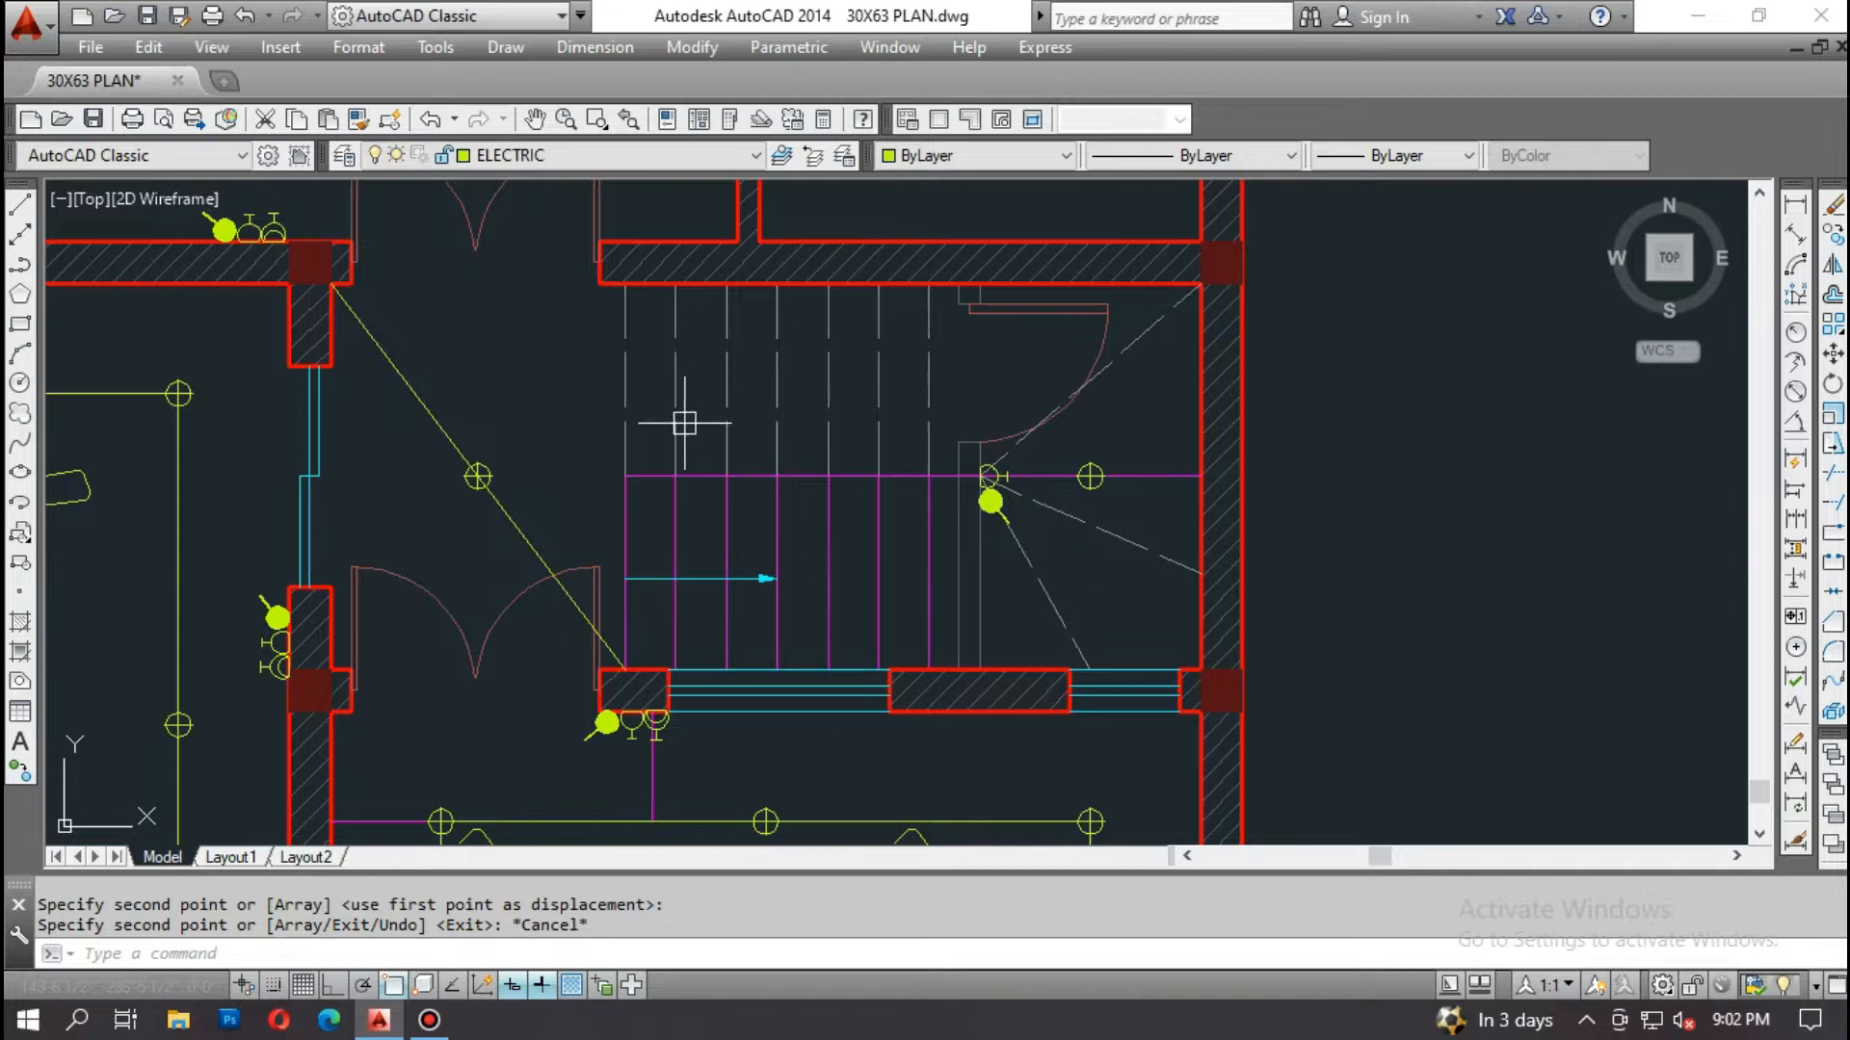
Step: Examine the light and switch symbols in the legend and locate the furnished floor plan
scroll(963, 410, "down", 4)
scroll(901, 342, "up", 1)
scroll(858, 578, "down", 5)
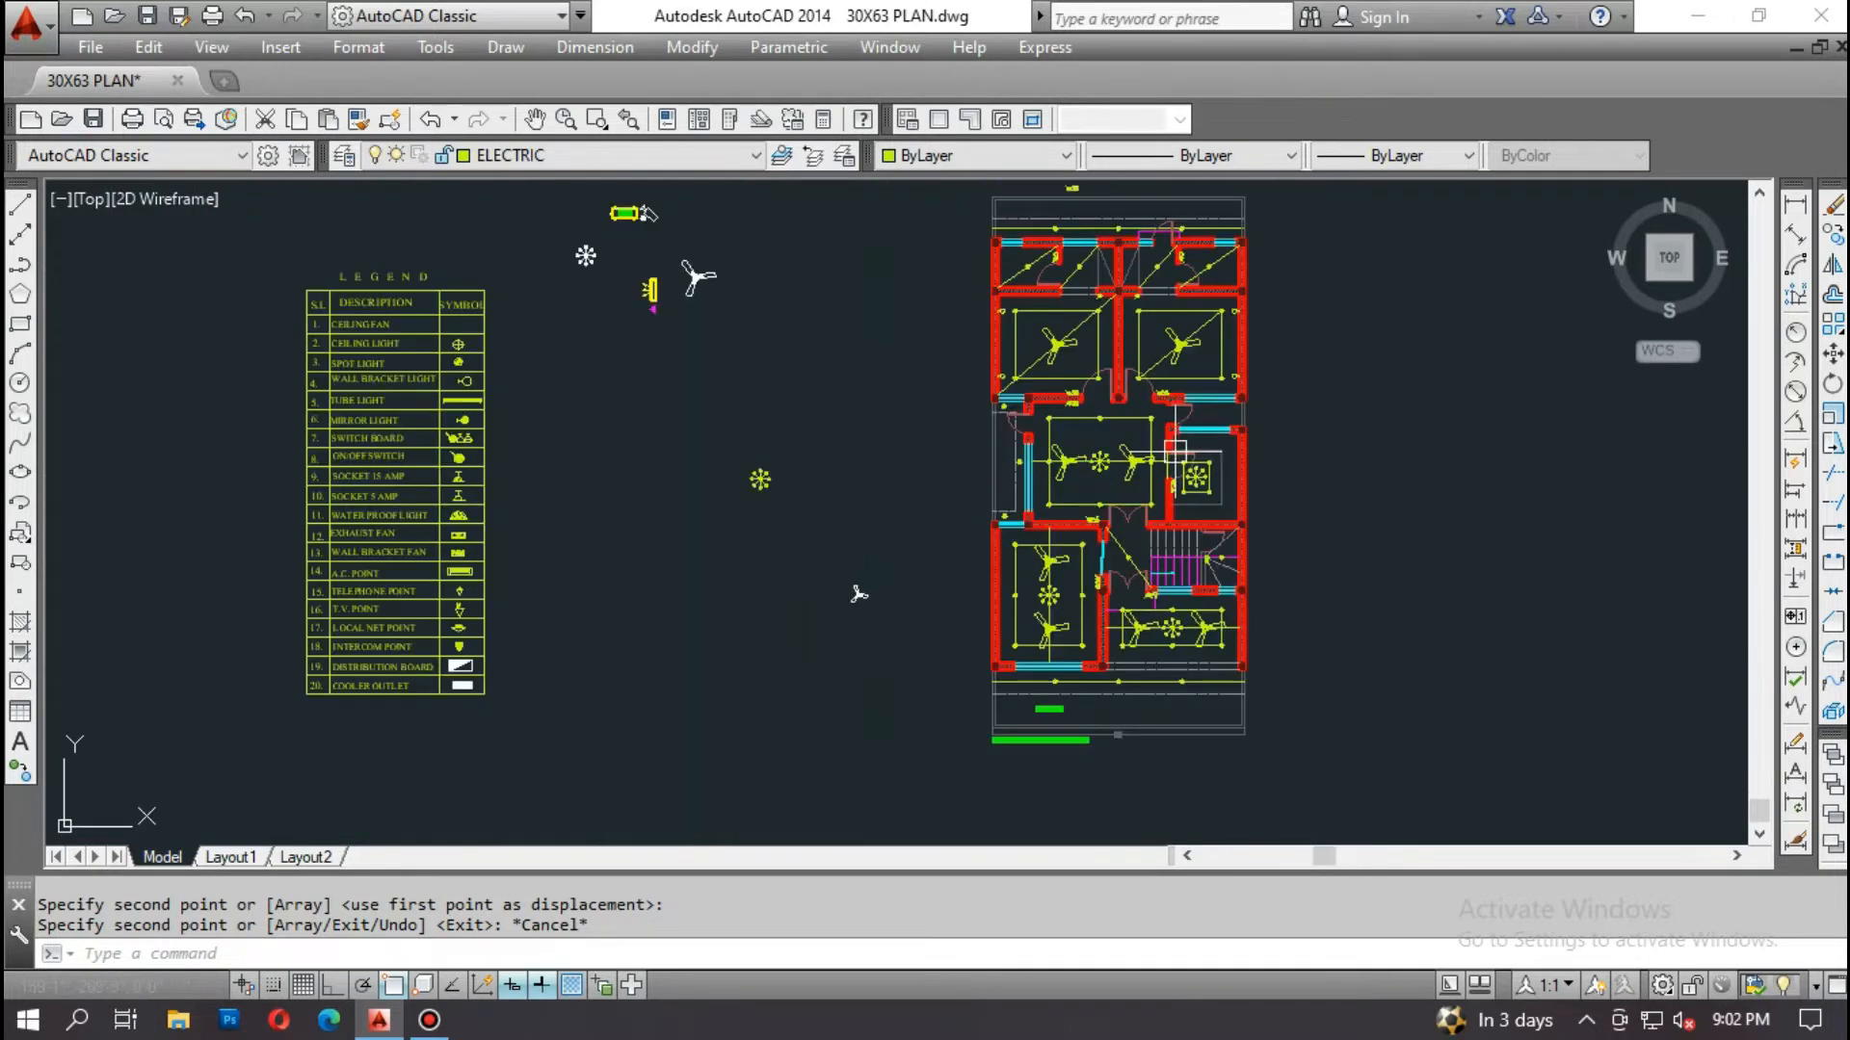
scroll(675, 501, "up", 2)
scroll(440, 514, "up", 2)
scroll(227, 387, "up", 3)
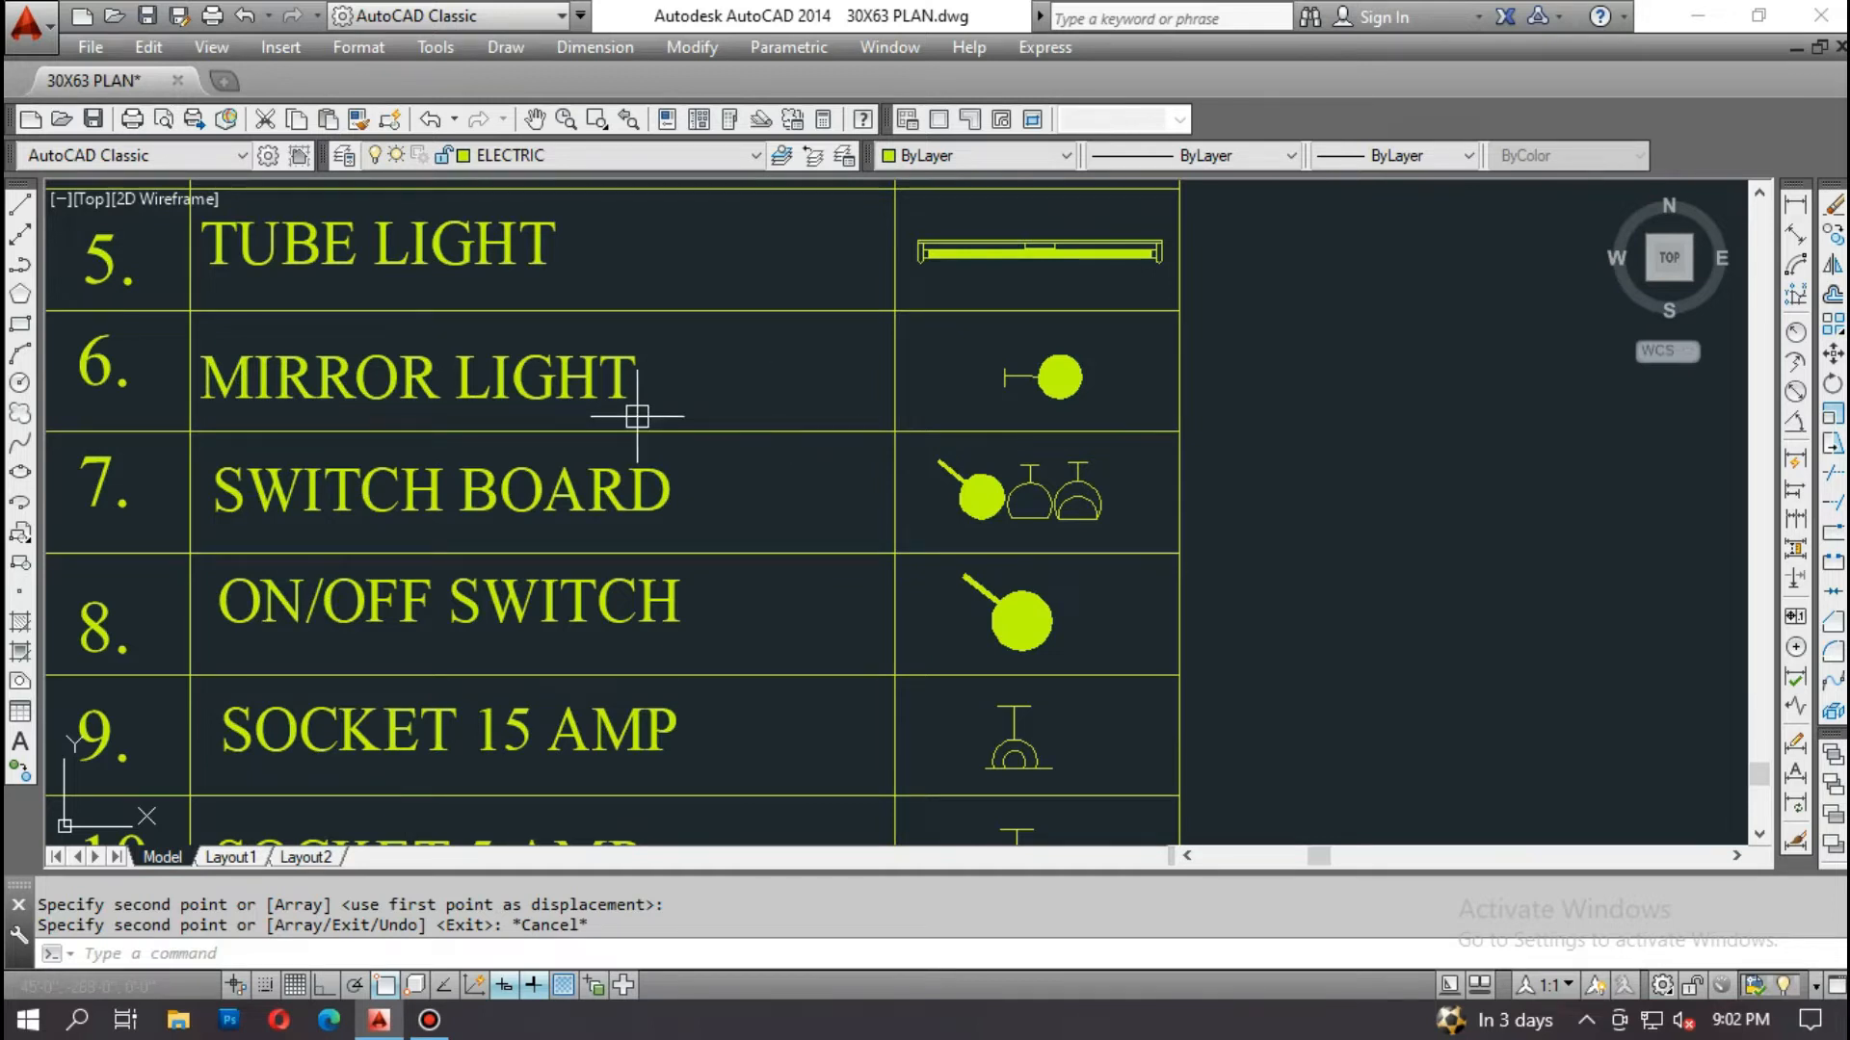
scroll(637, 416, "down", 10)
scroll(797, 546, "up", 4)
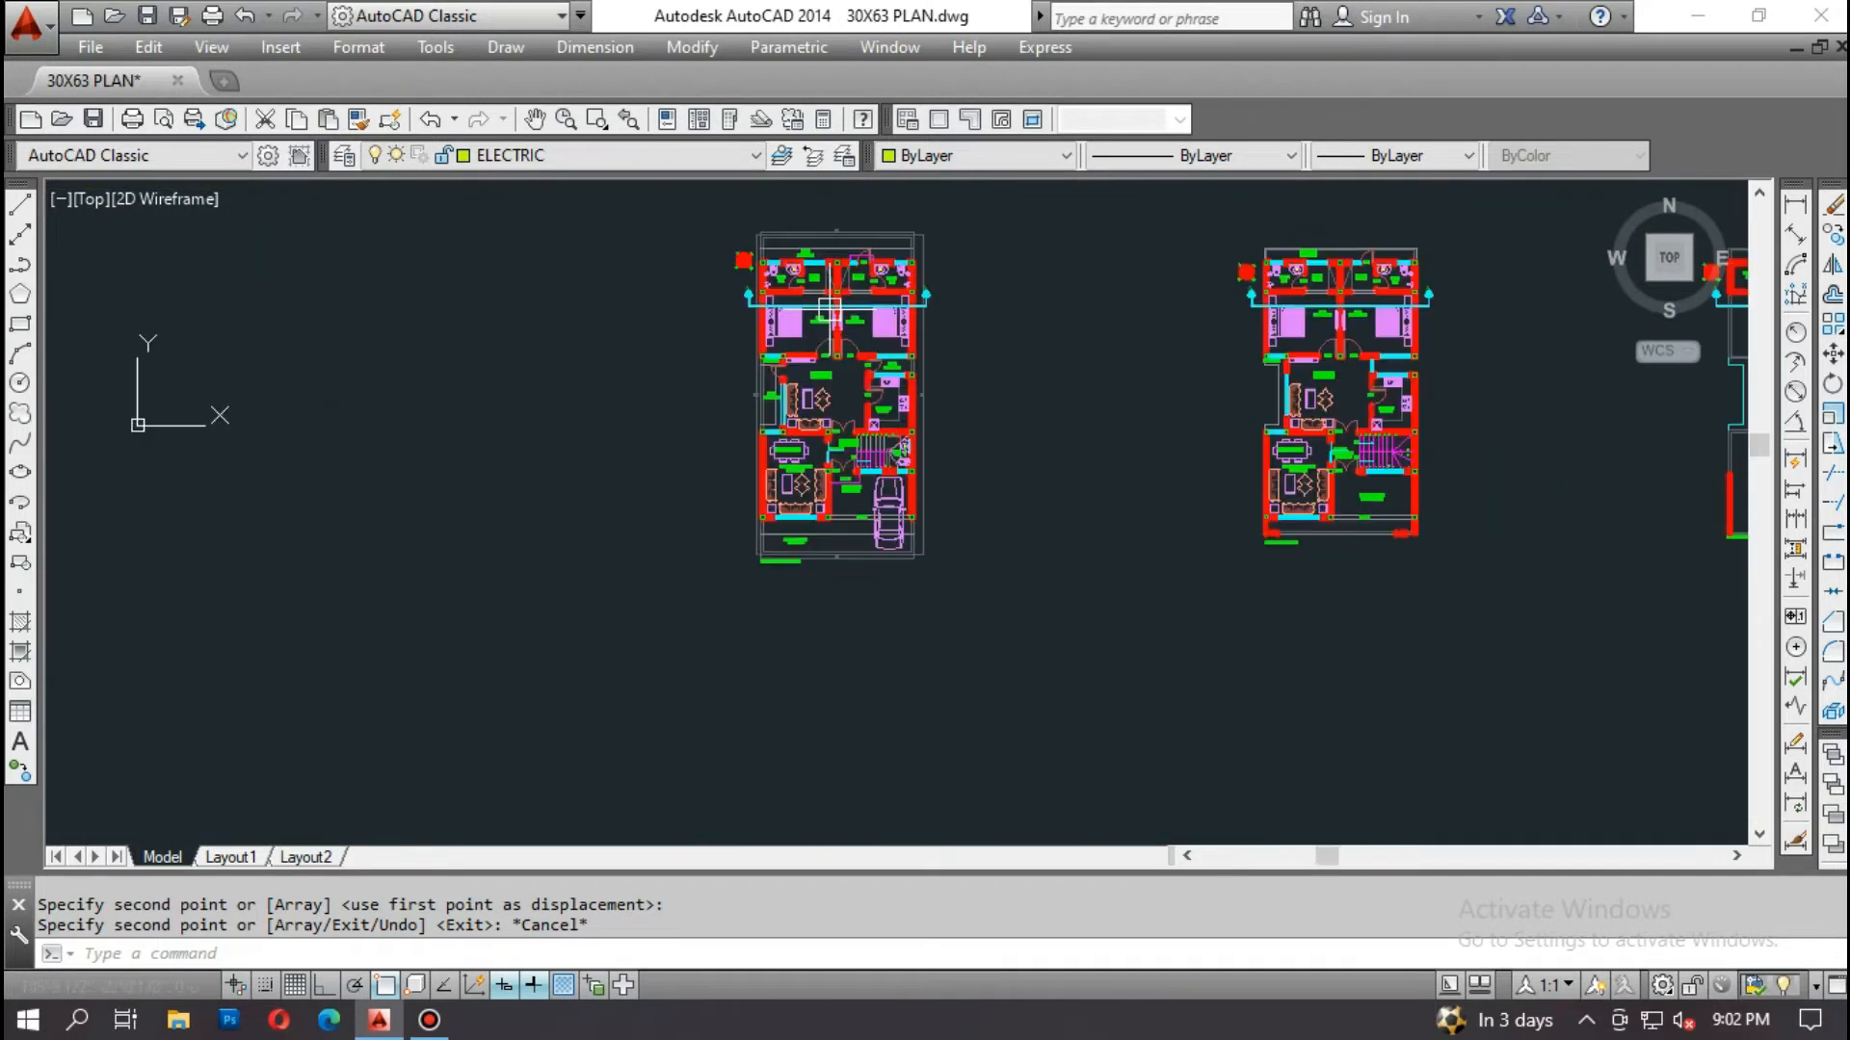
Step: Select the washbasins of the two upper baths and the toilet beside the stairs in the furnished plan for copying
type("co")
key("Return")
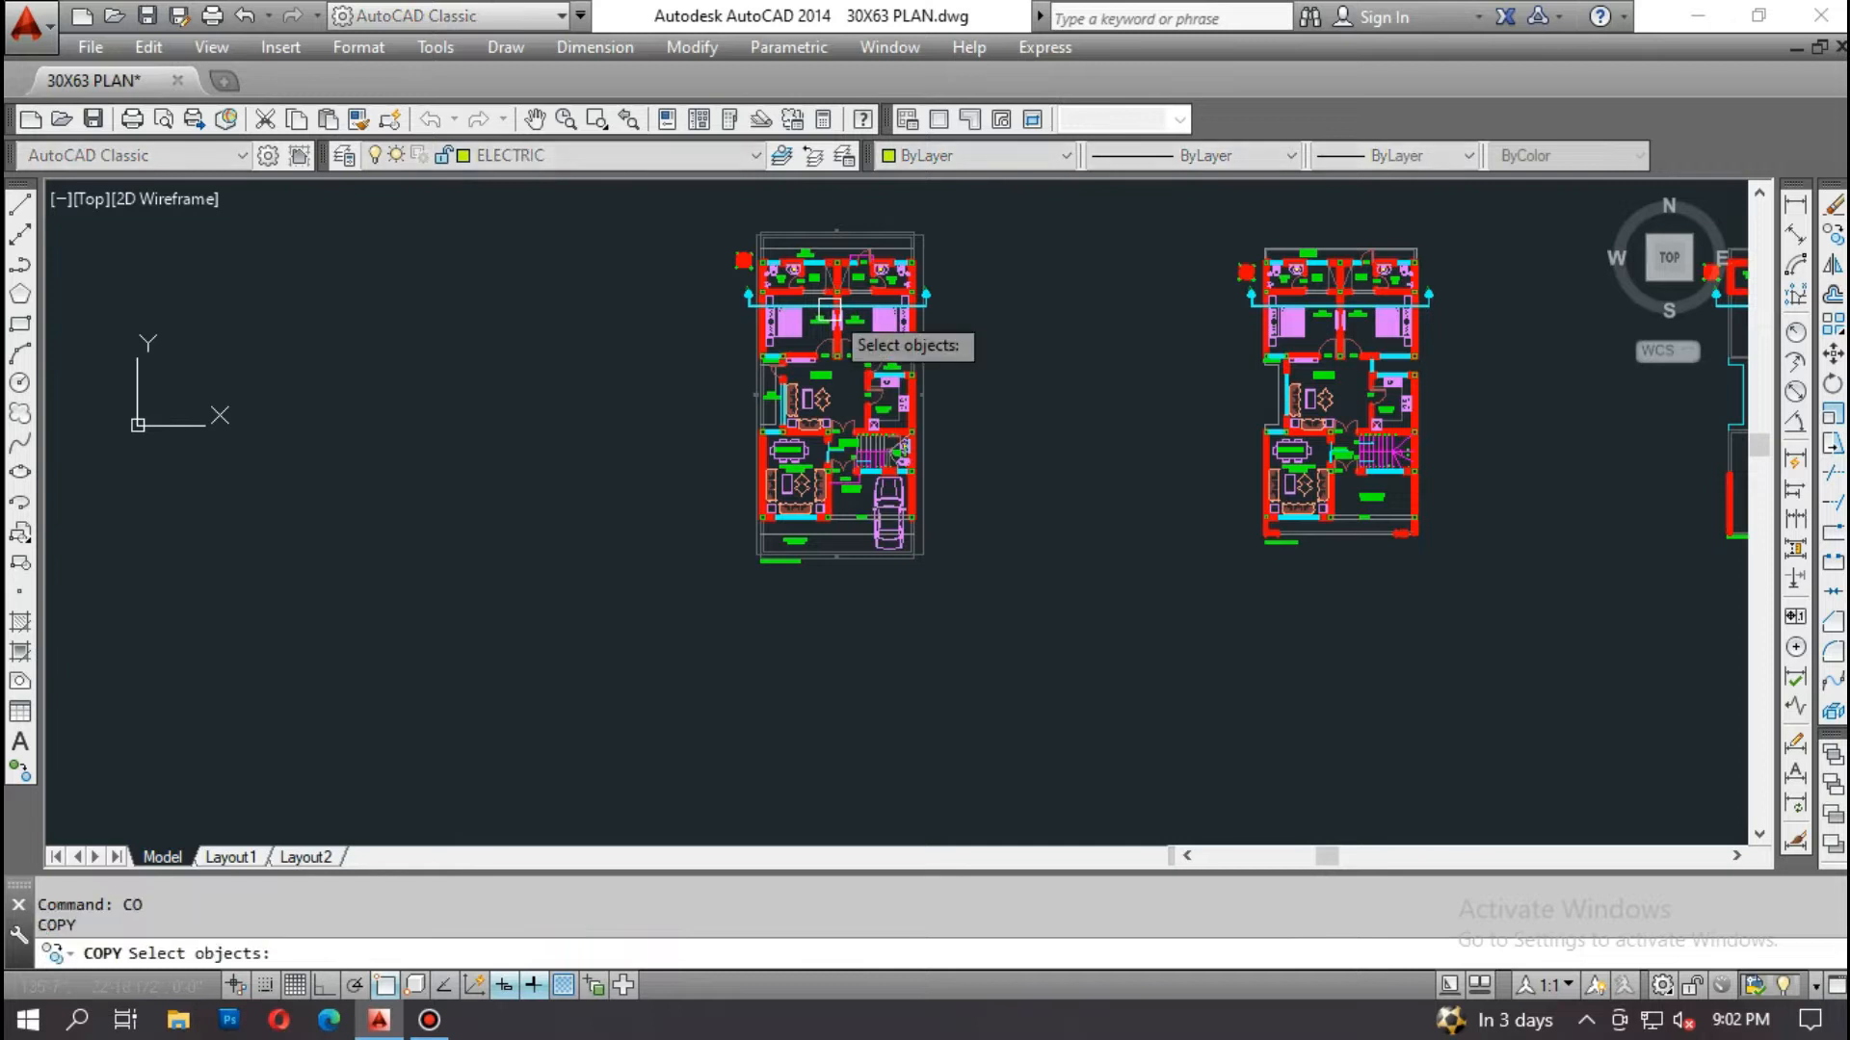
scroll(775, 262, "up", 6)
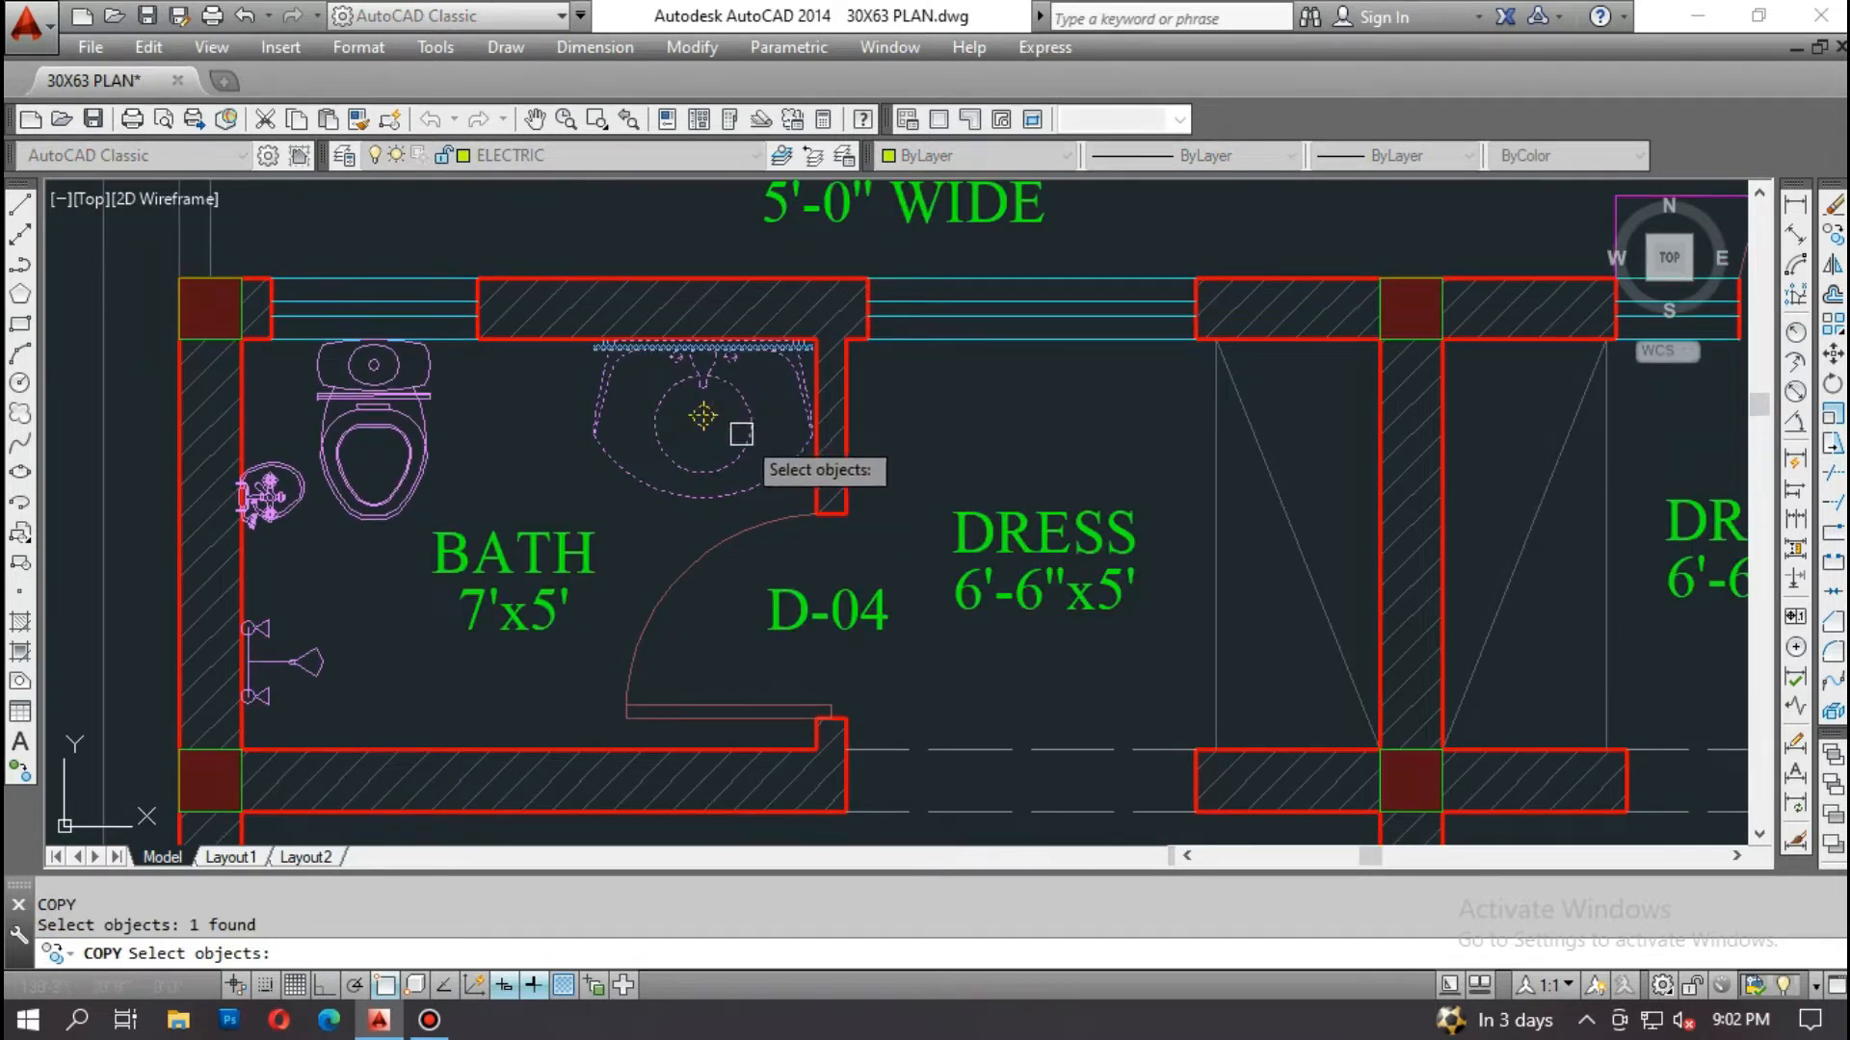
scroll(661, 491, "down", 5)
scroll(1026, 465, "up", 4)
scroll(976, 468, "down", 5)
scroll(910, 646, "up", 5)
scroll(920, 472, "down", 5)
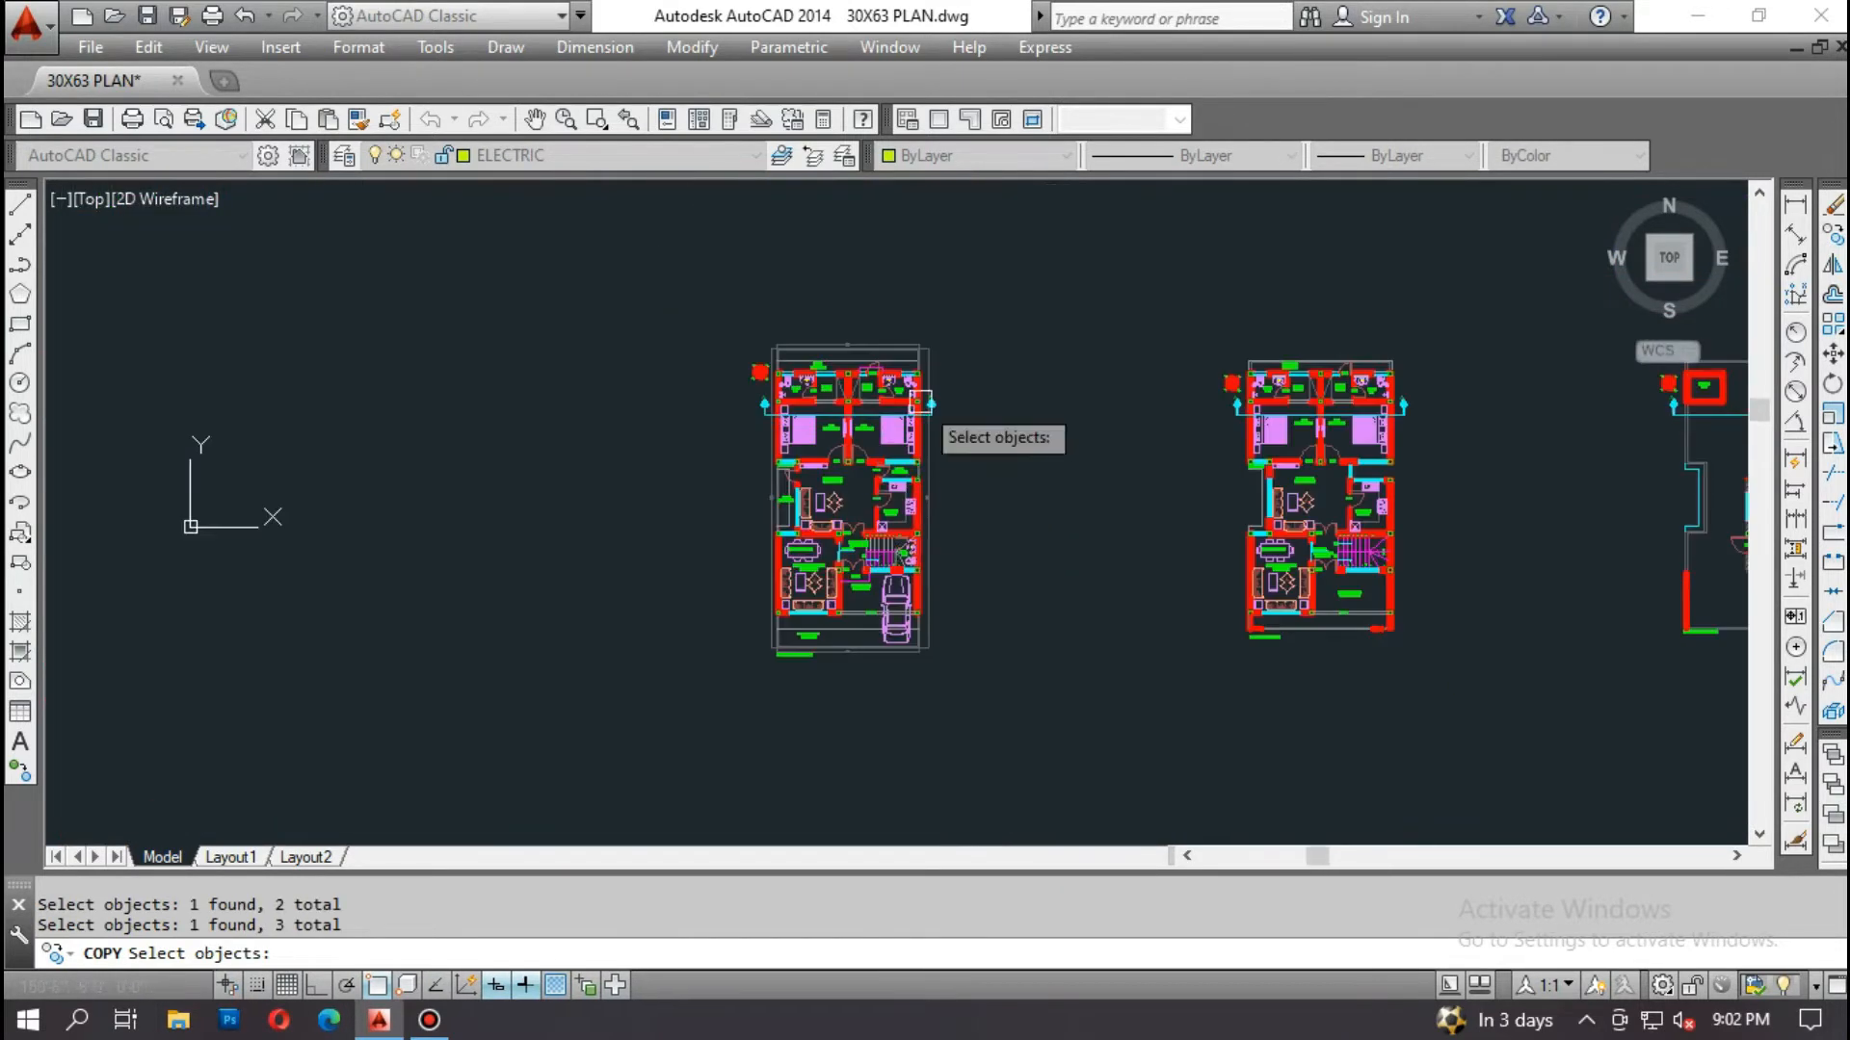
scroll(846, 504, "up", 5)
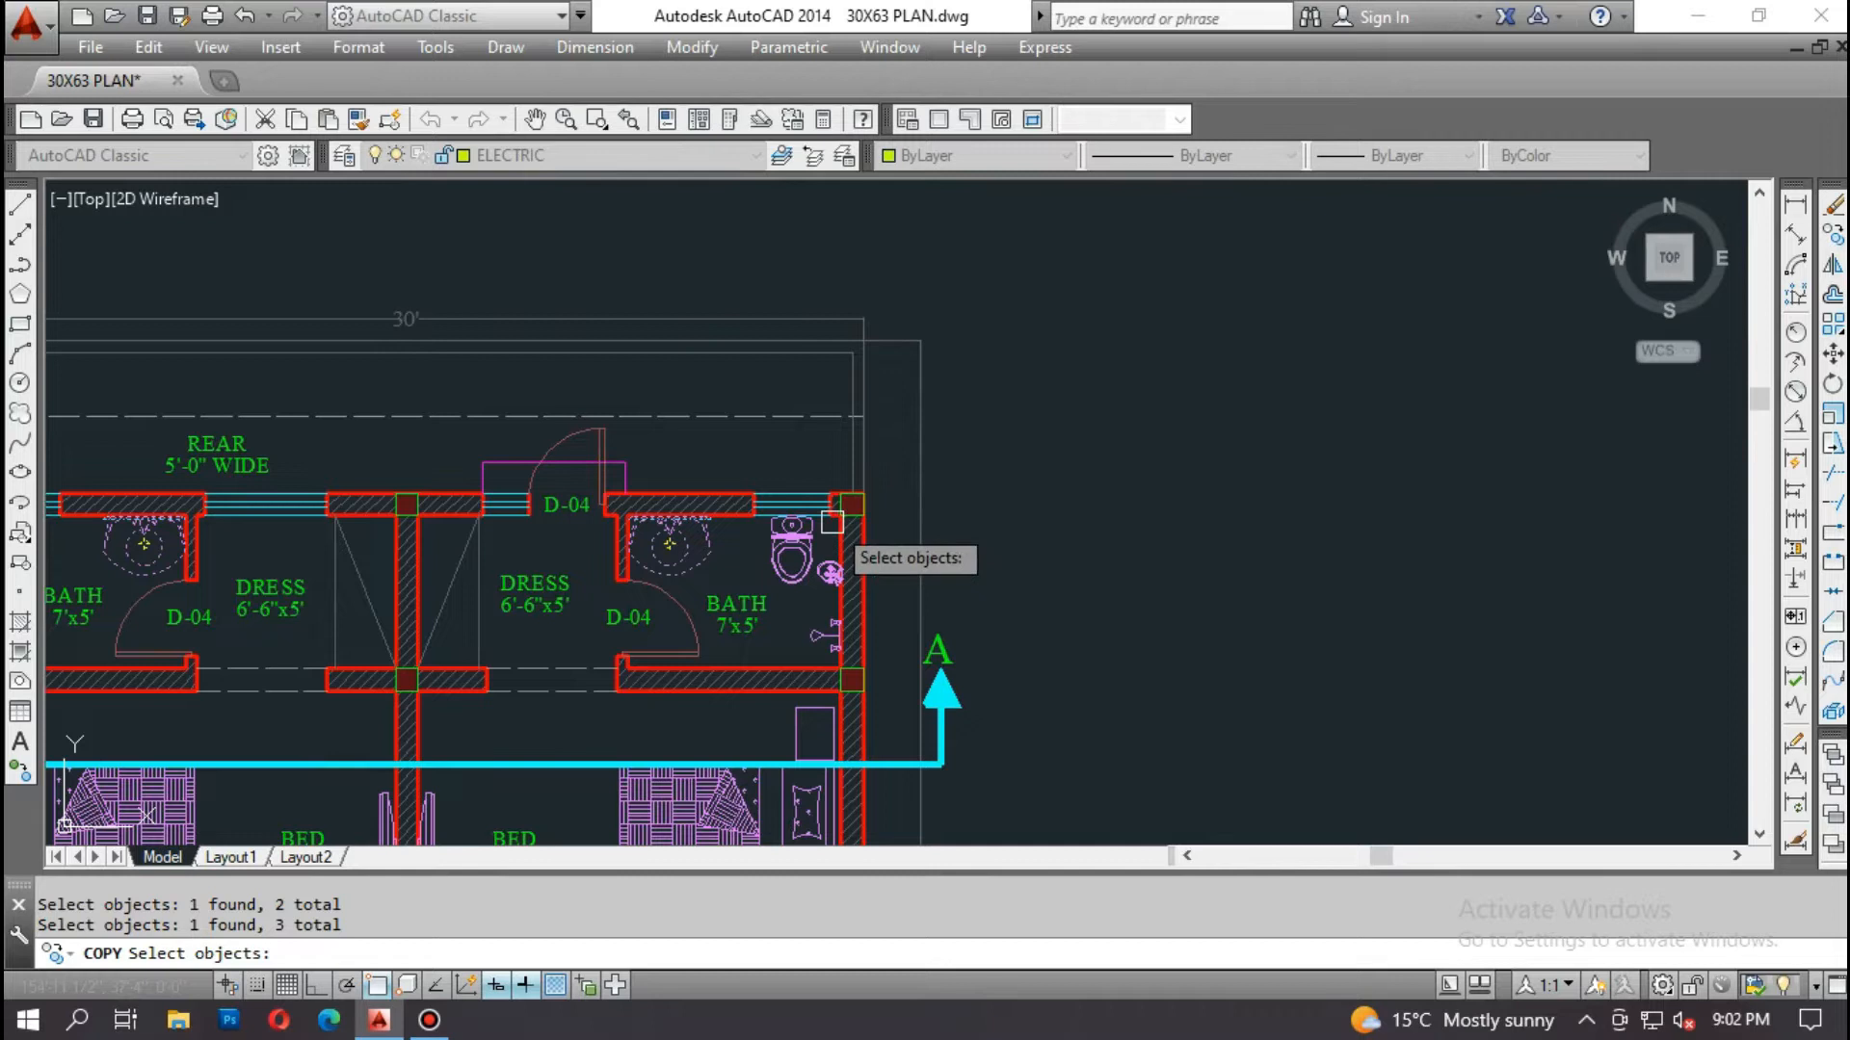
key("Return")
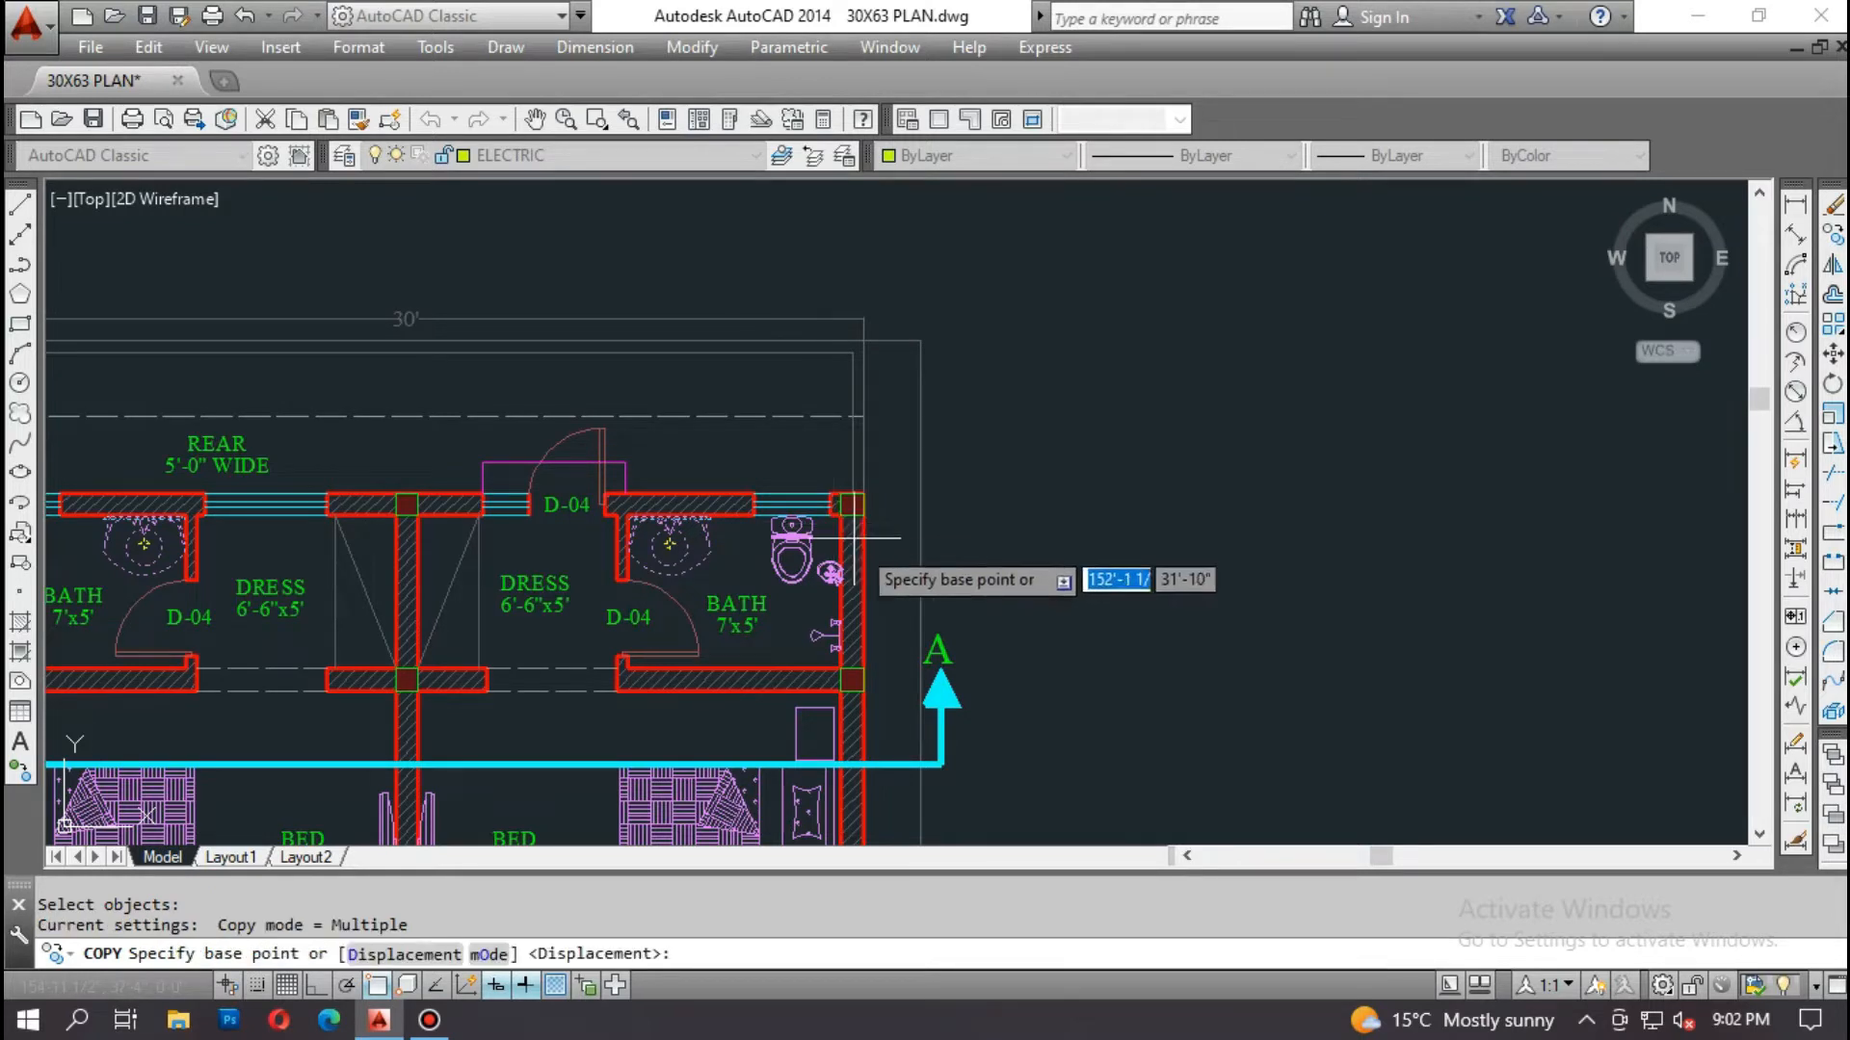
Step: Copy the selected washbasins from the right bath's upper-right inner corner to the matching corner of the electrical plan
scroll(827, 549, "up", 5)
scroll(967, 406, "down", 5)
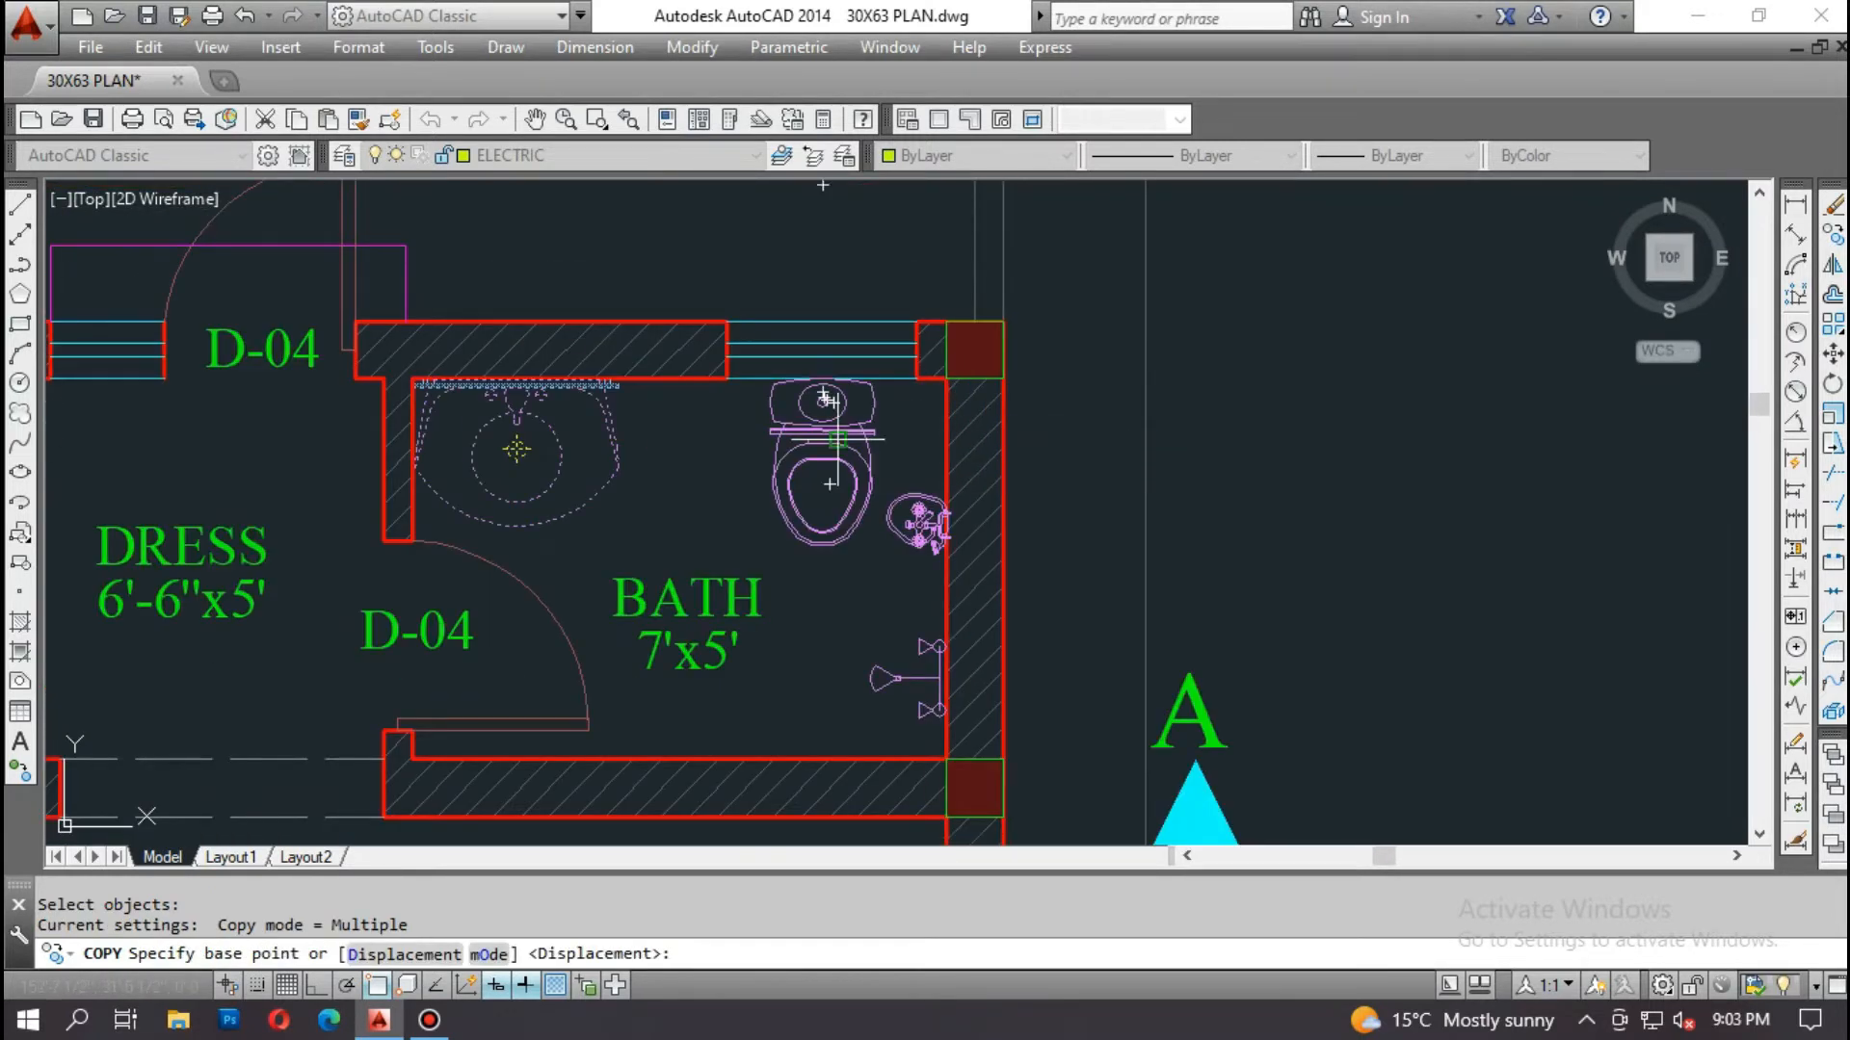
scroll(944, 381, "up", 3)
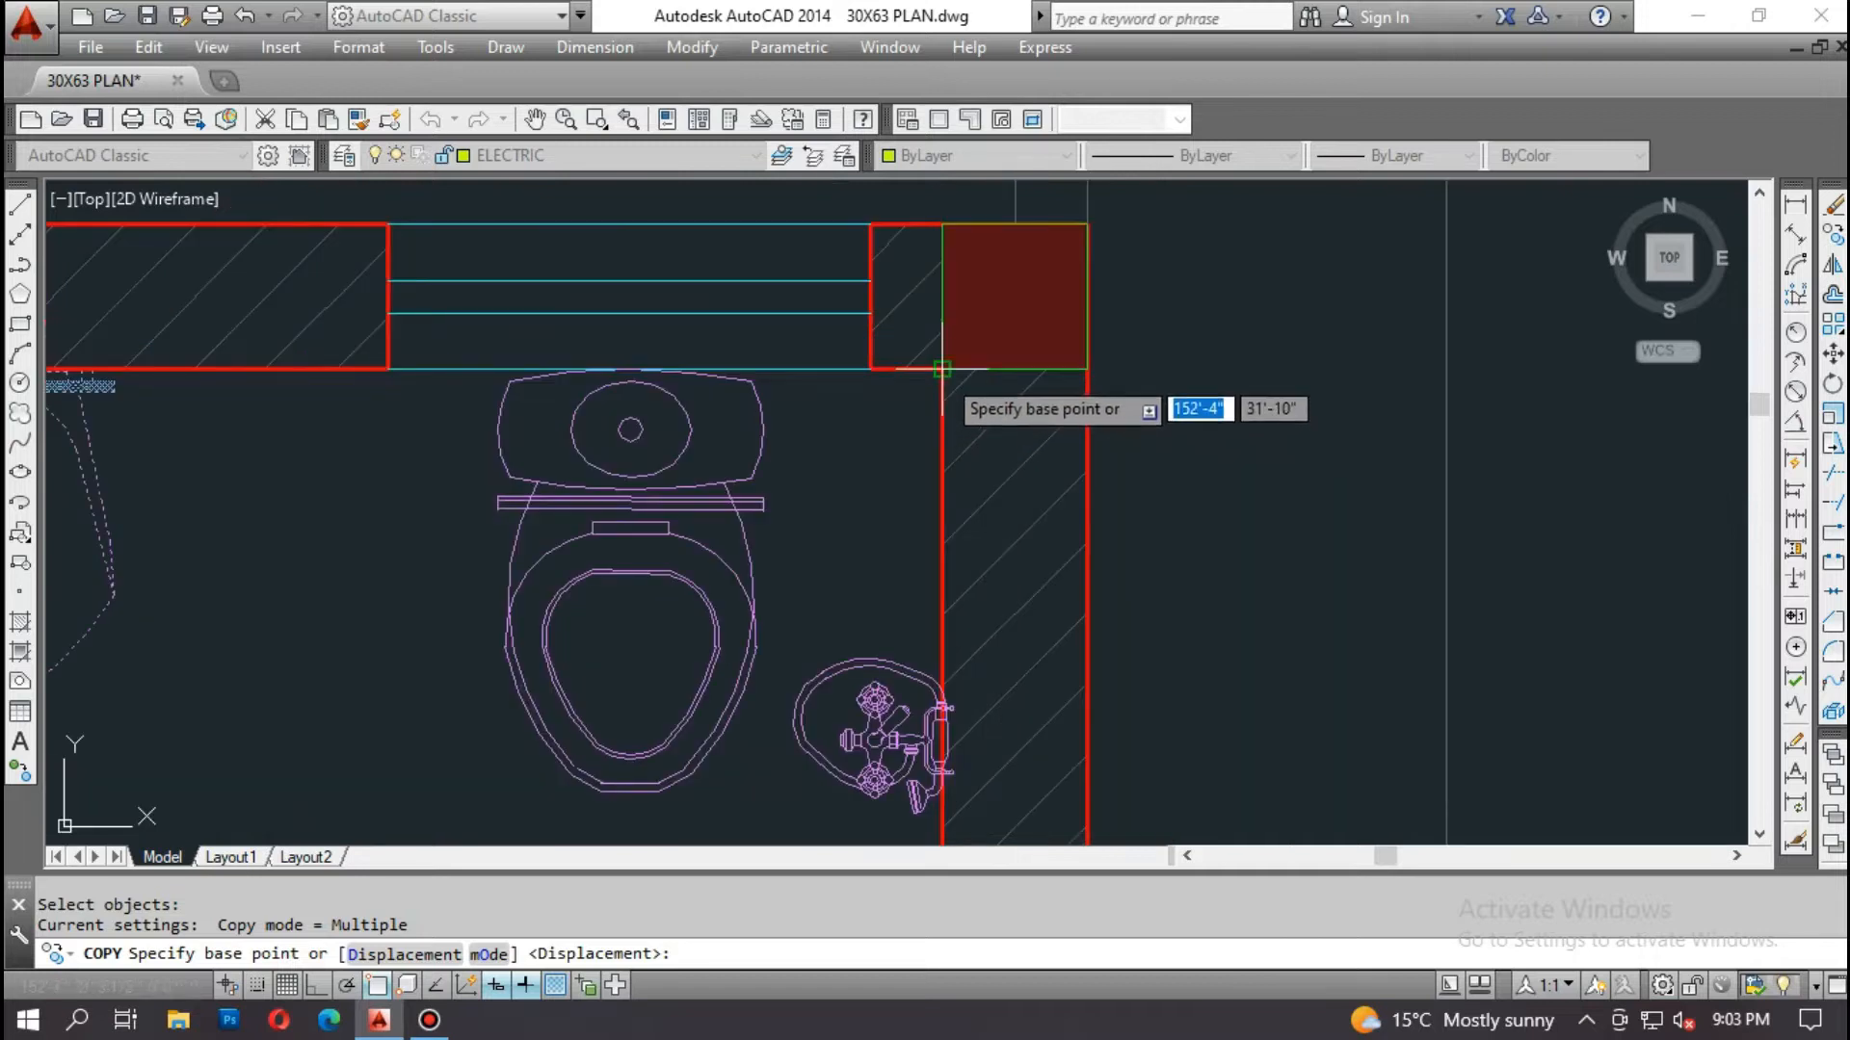
left_click(942, 370)
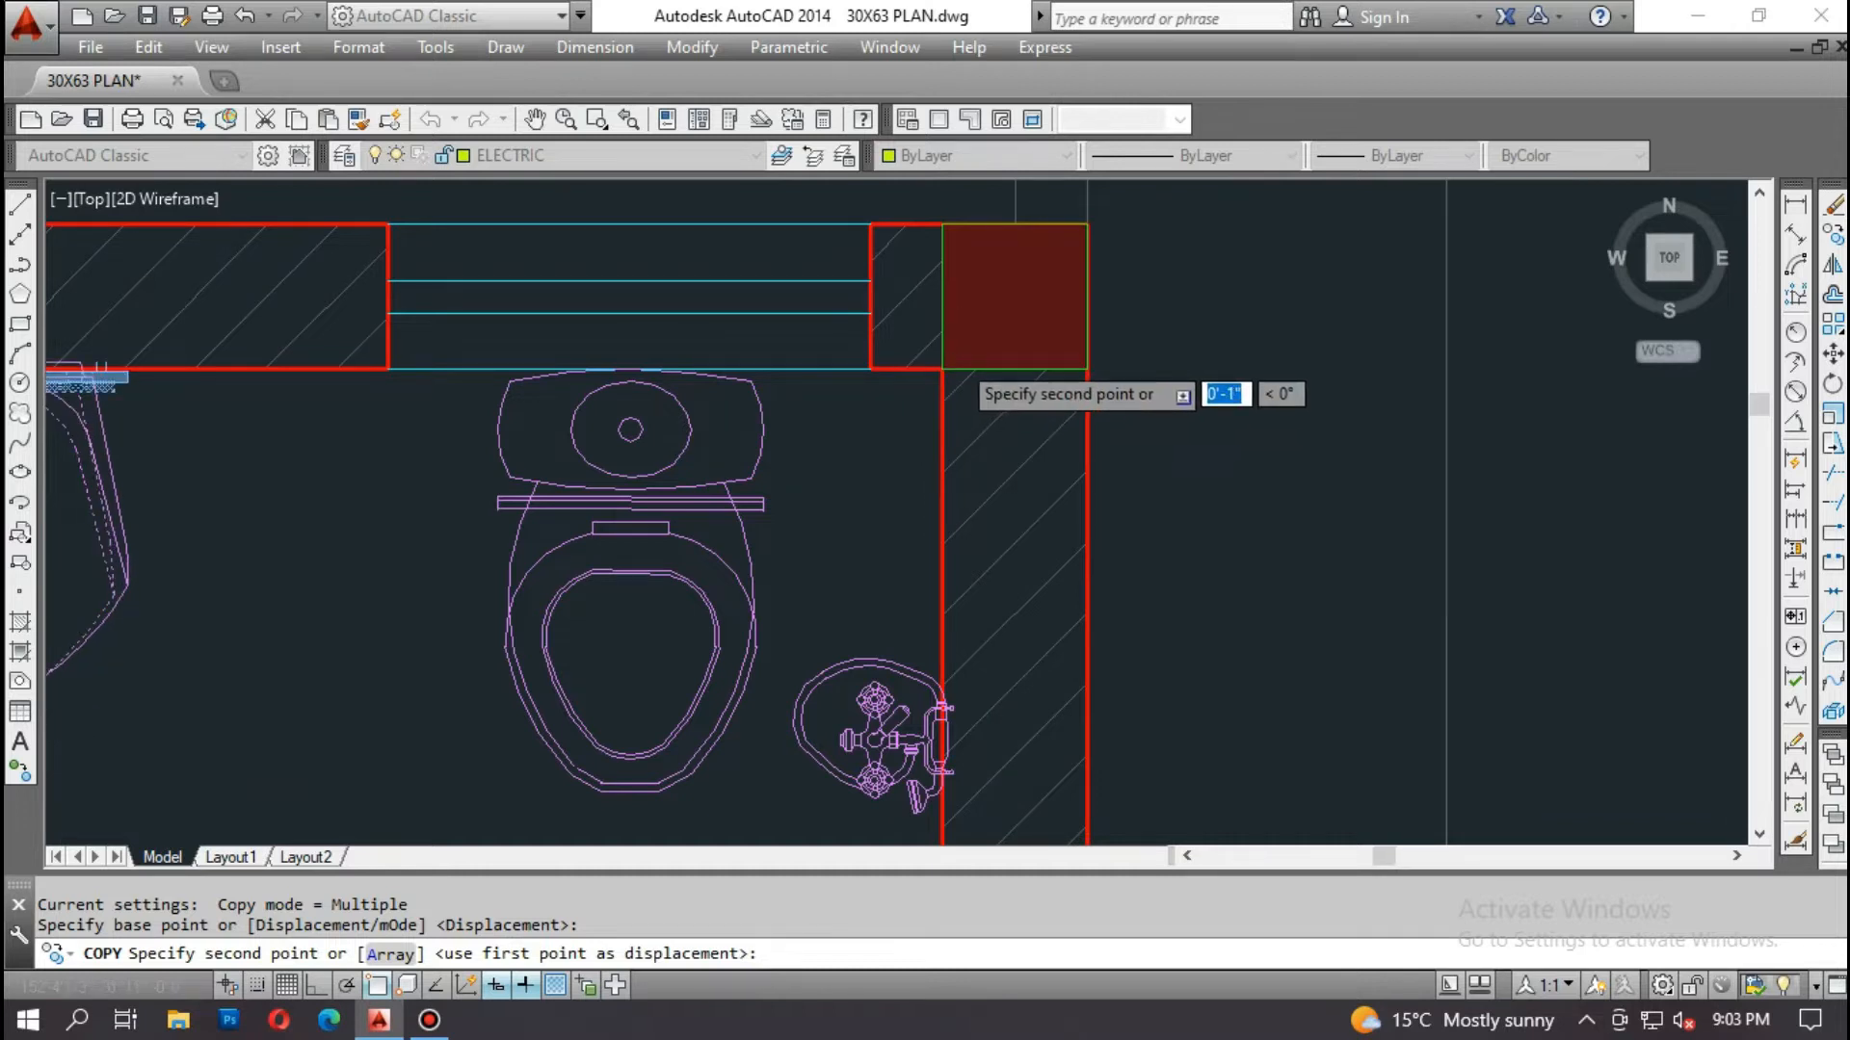
scroll(944, 381, "down", 5)
scroll(946, 385, "up", 3)
scroll(950, 286, "down", 5)
scroll(882, 622, "up", 3)
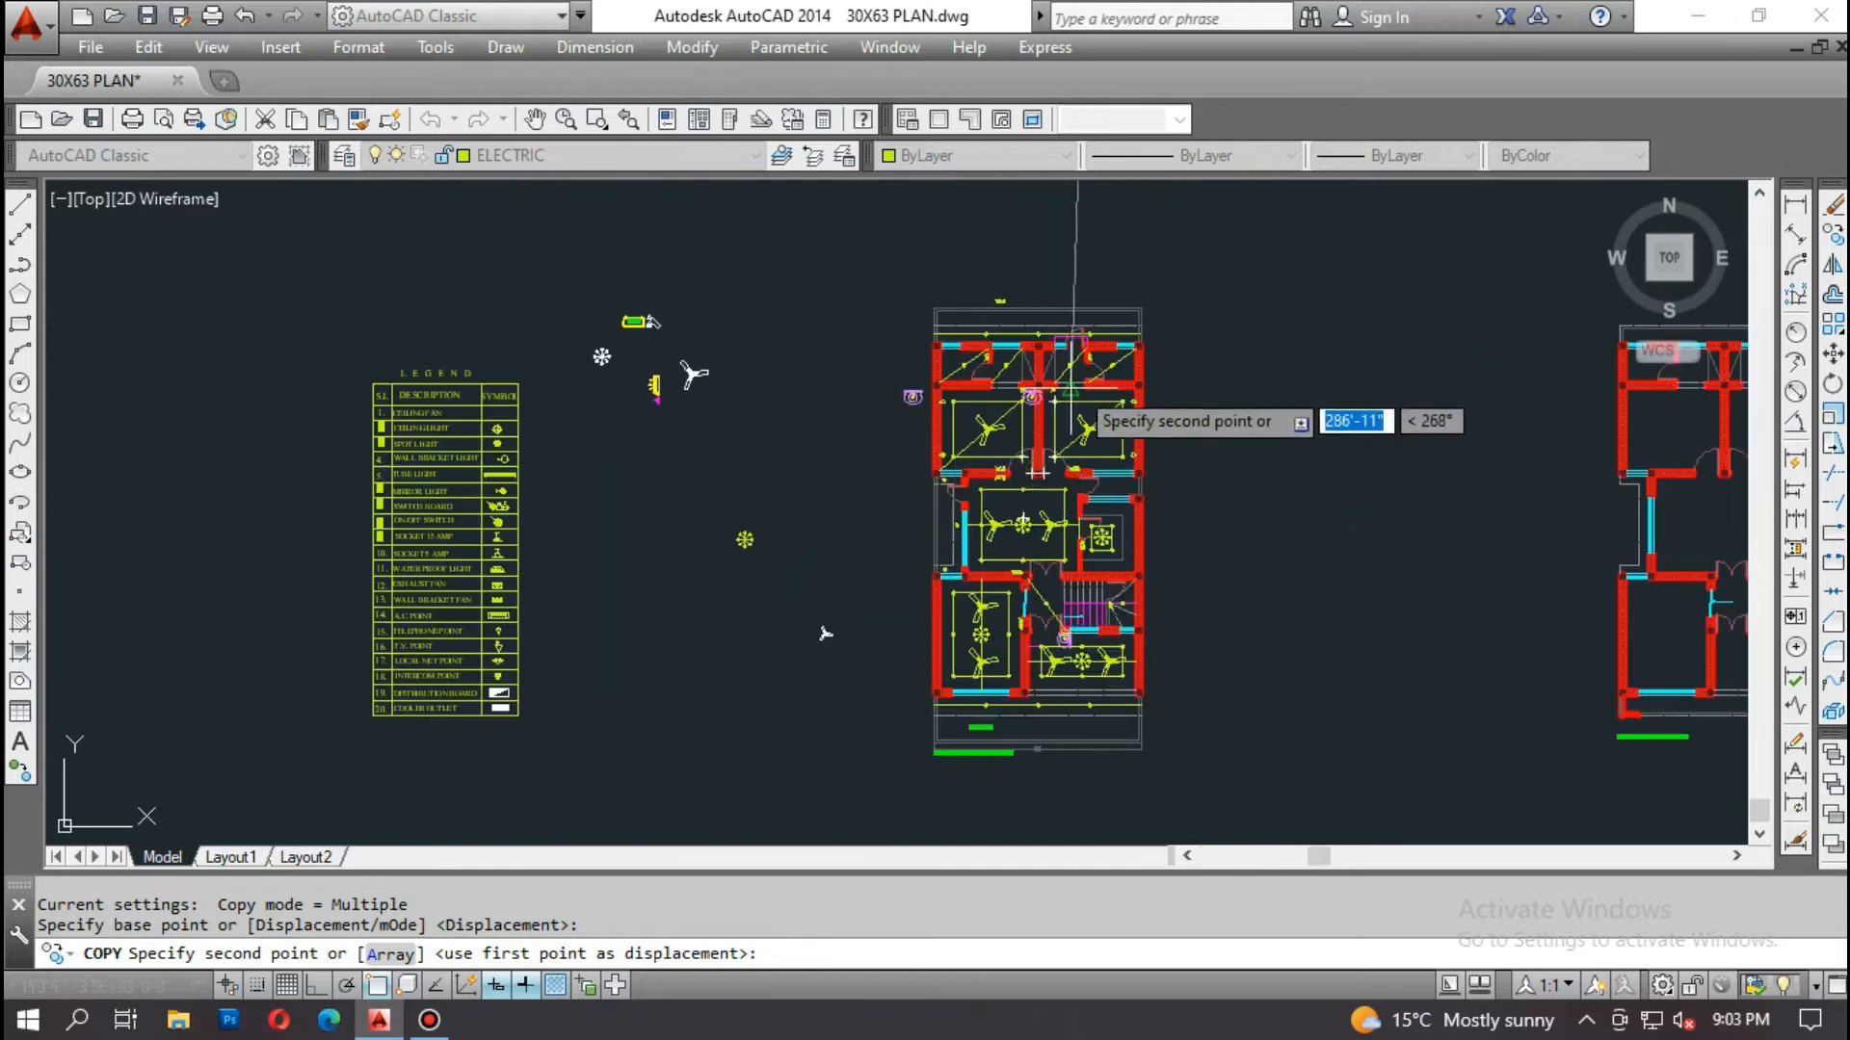
scroll(1036, 472, "up", 8)
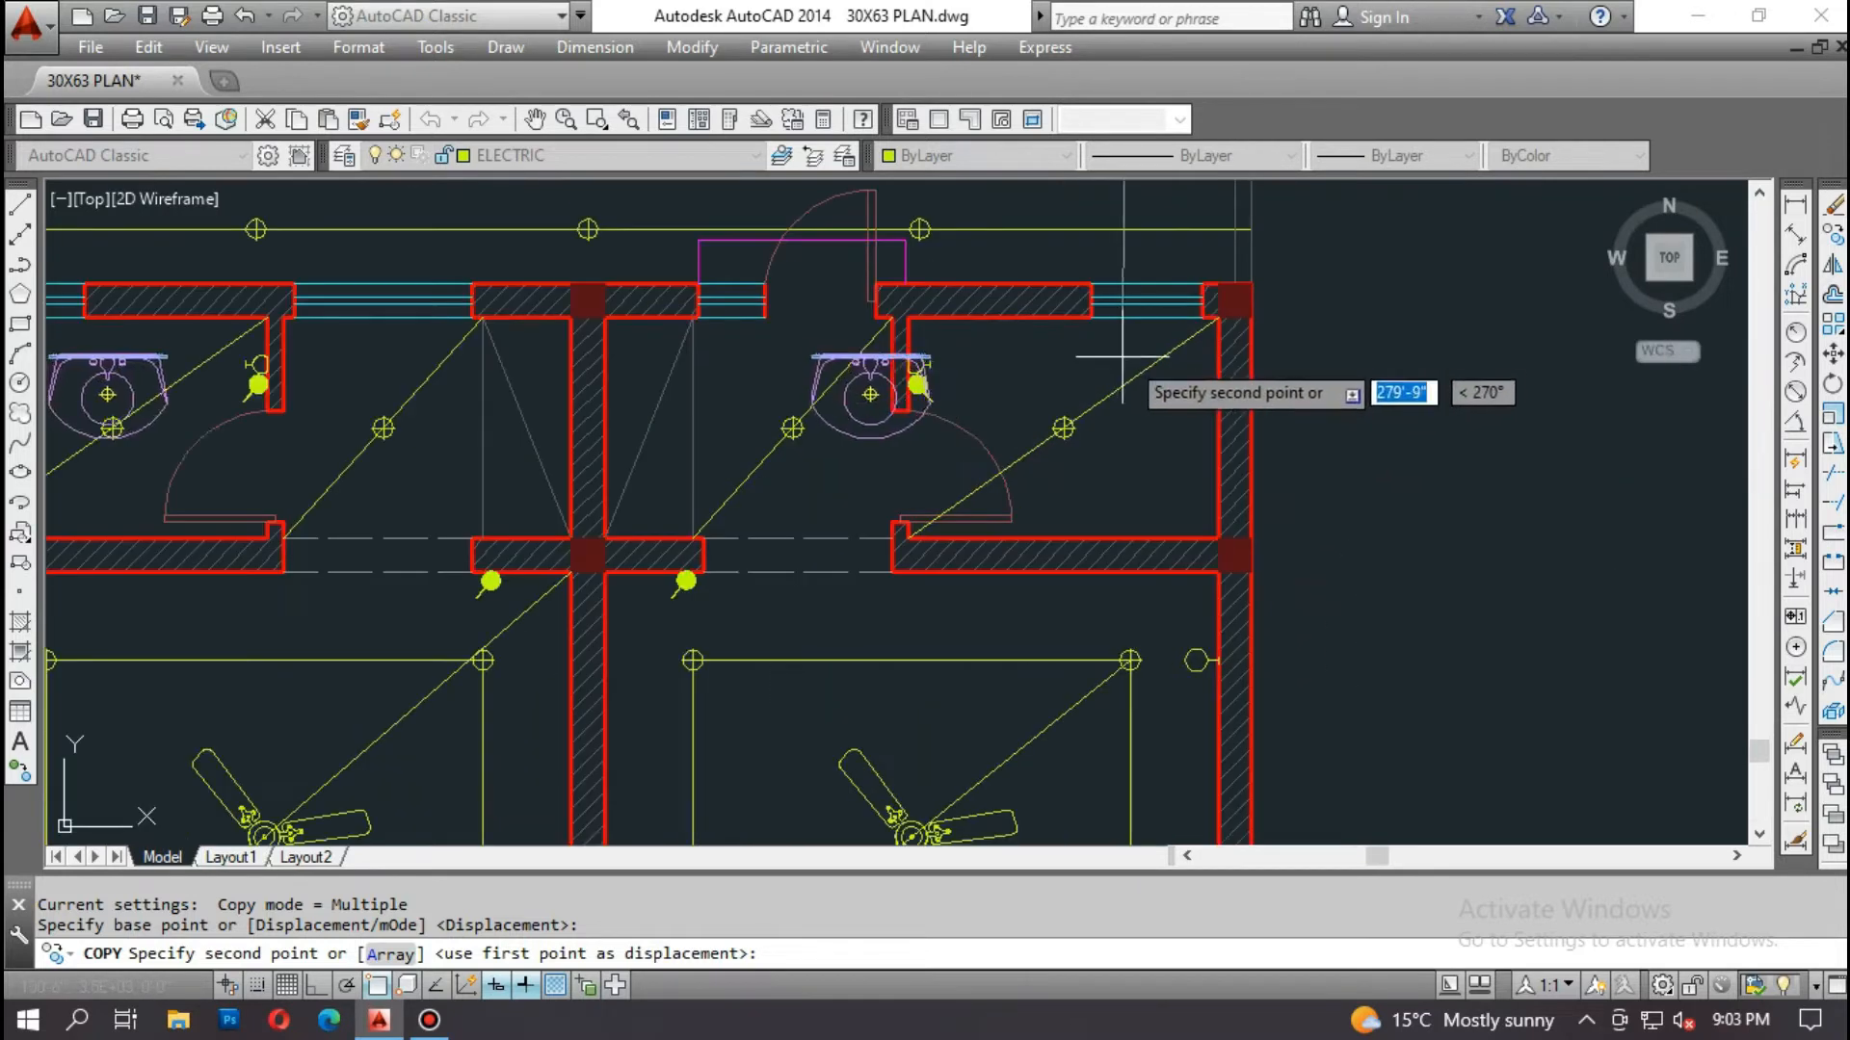
left_click(1221, 307)
scroll(1221, 308, "down", 4)
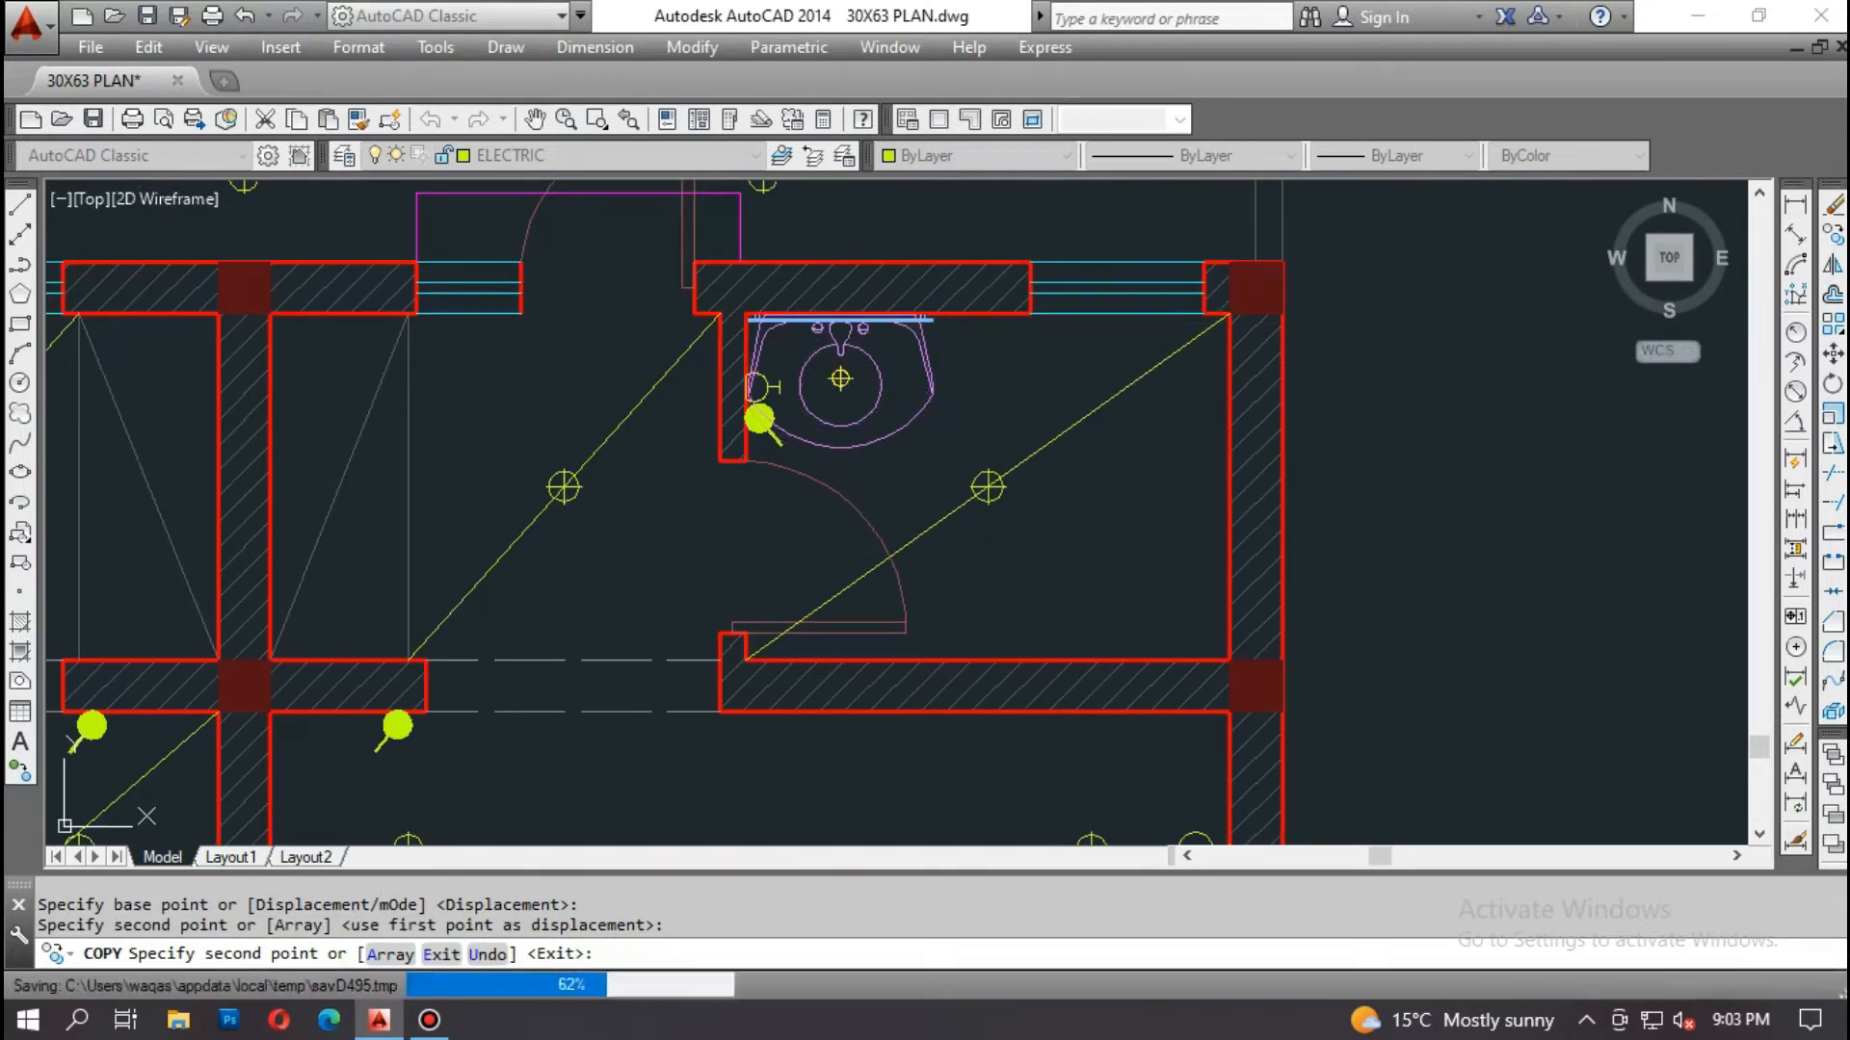
key("Return")
Step: Check the copied washbasins in the two upper baths and in the toilet beside the stairs of the electrical plan
scroll(915, 381, "down", 2)
middle_click_drag(785, 452, 1023, 445)
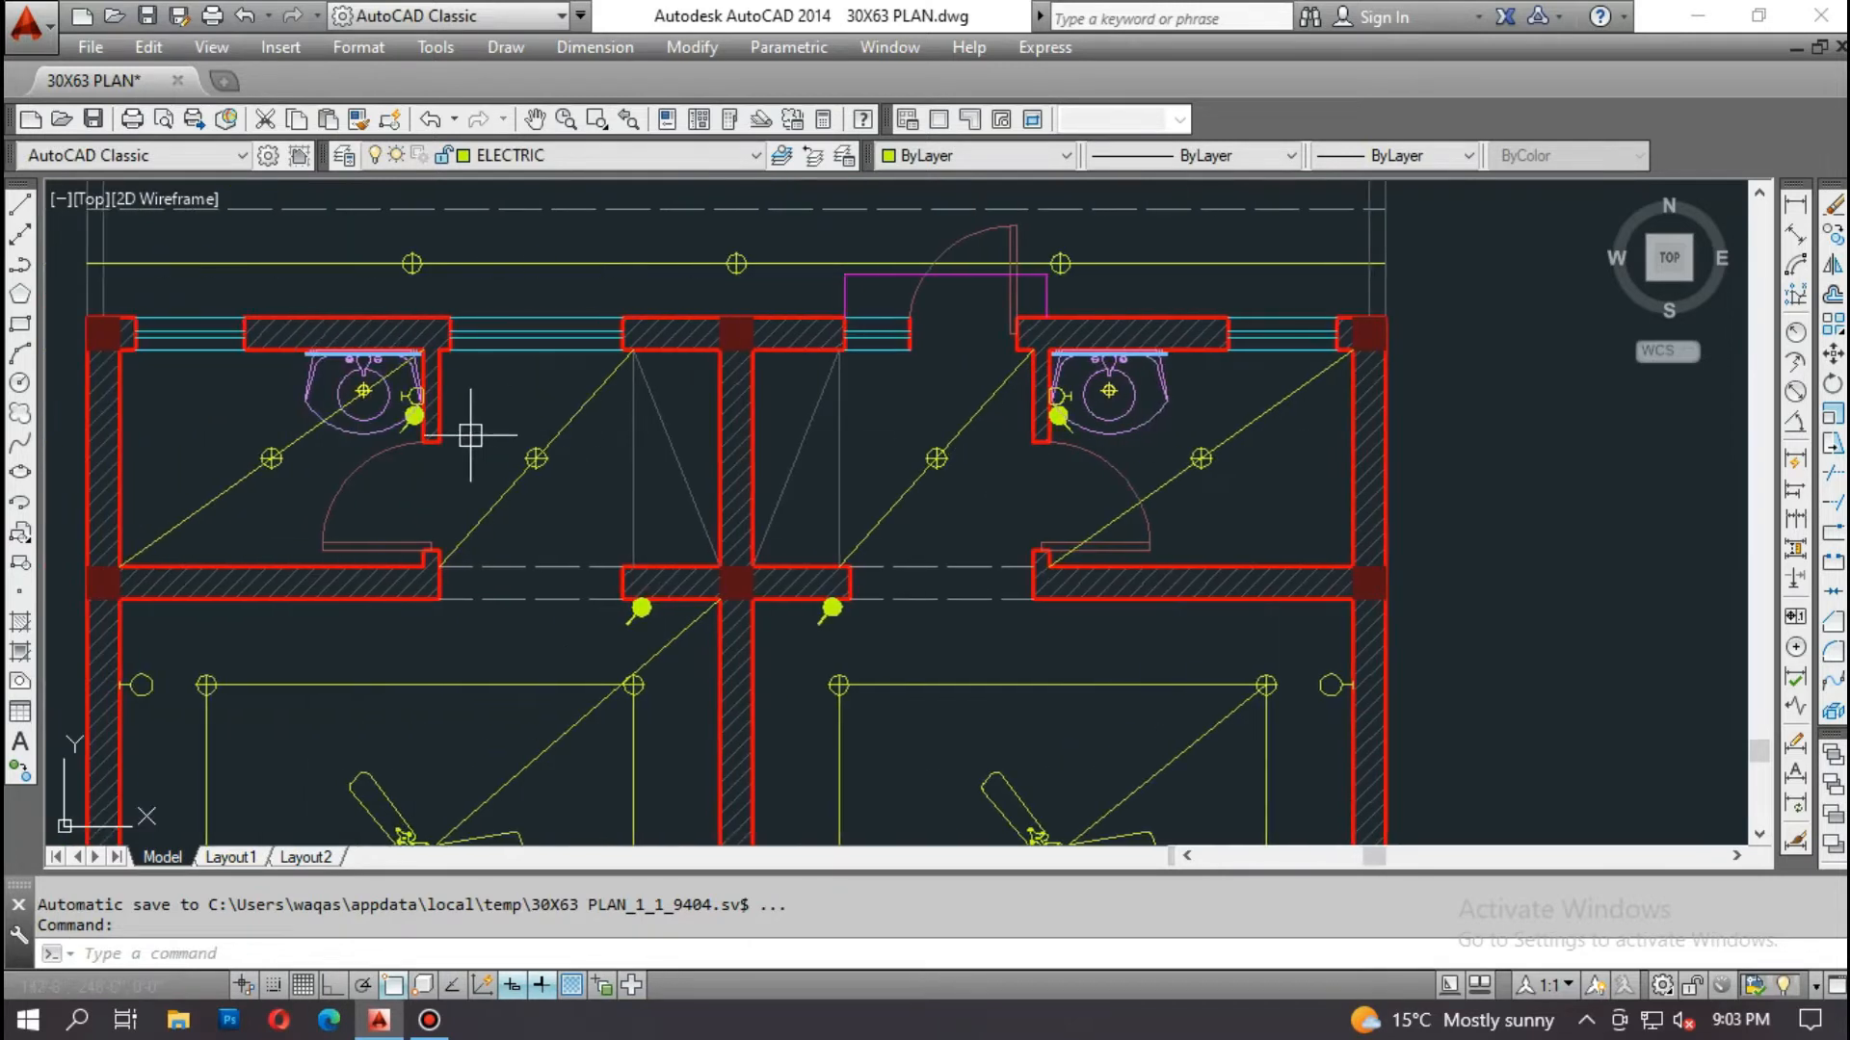
middle_click_drag(1010, 637, 923, 276)
middle_click_drag(983, 723, 973, 231)
middle_click_drag(973, 694, 973, 222)
mouse_move(973, 771)
middle_mouse_down()
mouse_move(930, 207)
mouse_move(930, 256)
middle_mouse_up()
left_click_drag(1134, 213, 1143, 521)
scroll(1157, 415, "up", 2)
scroll(1152, 662, "down", 8)
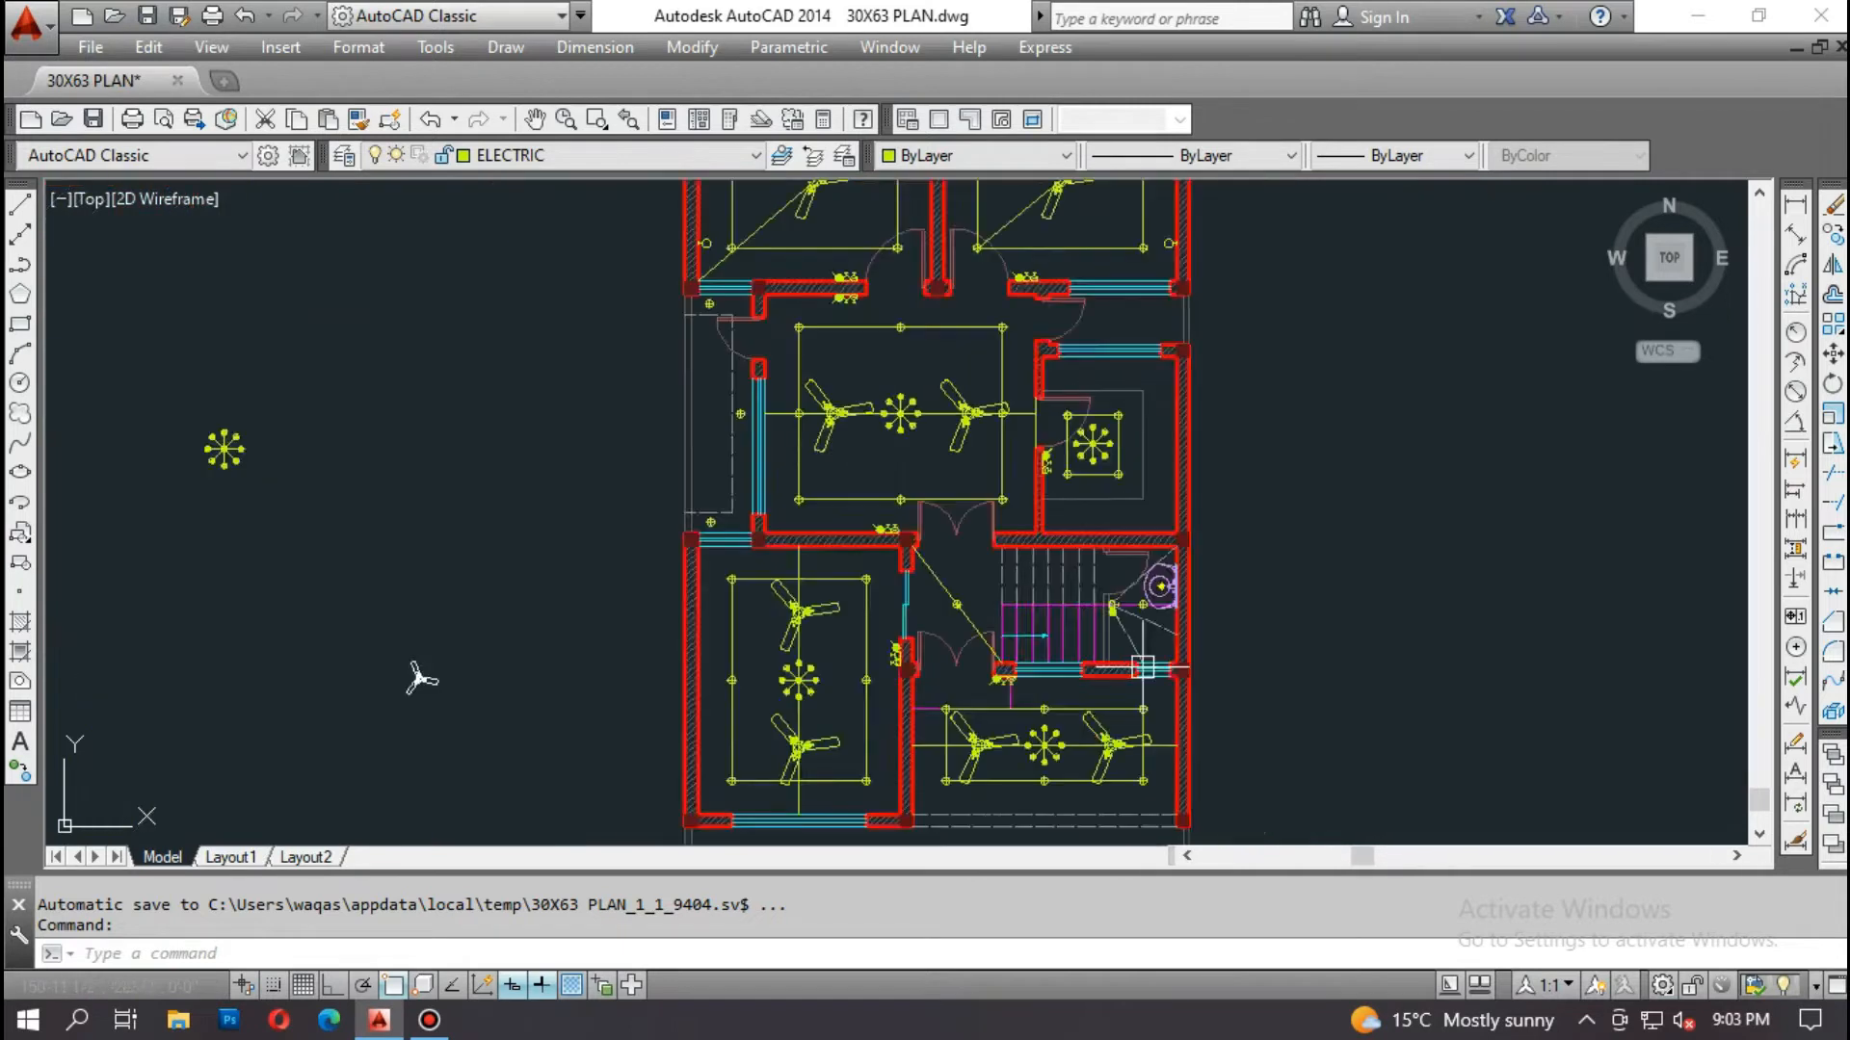
Step: Start copying the mirror light symbol from the legend, using the center of its filled circle as base point
scroll(317, 578, "up", 5)
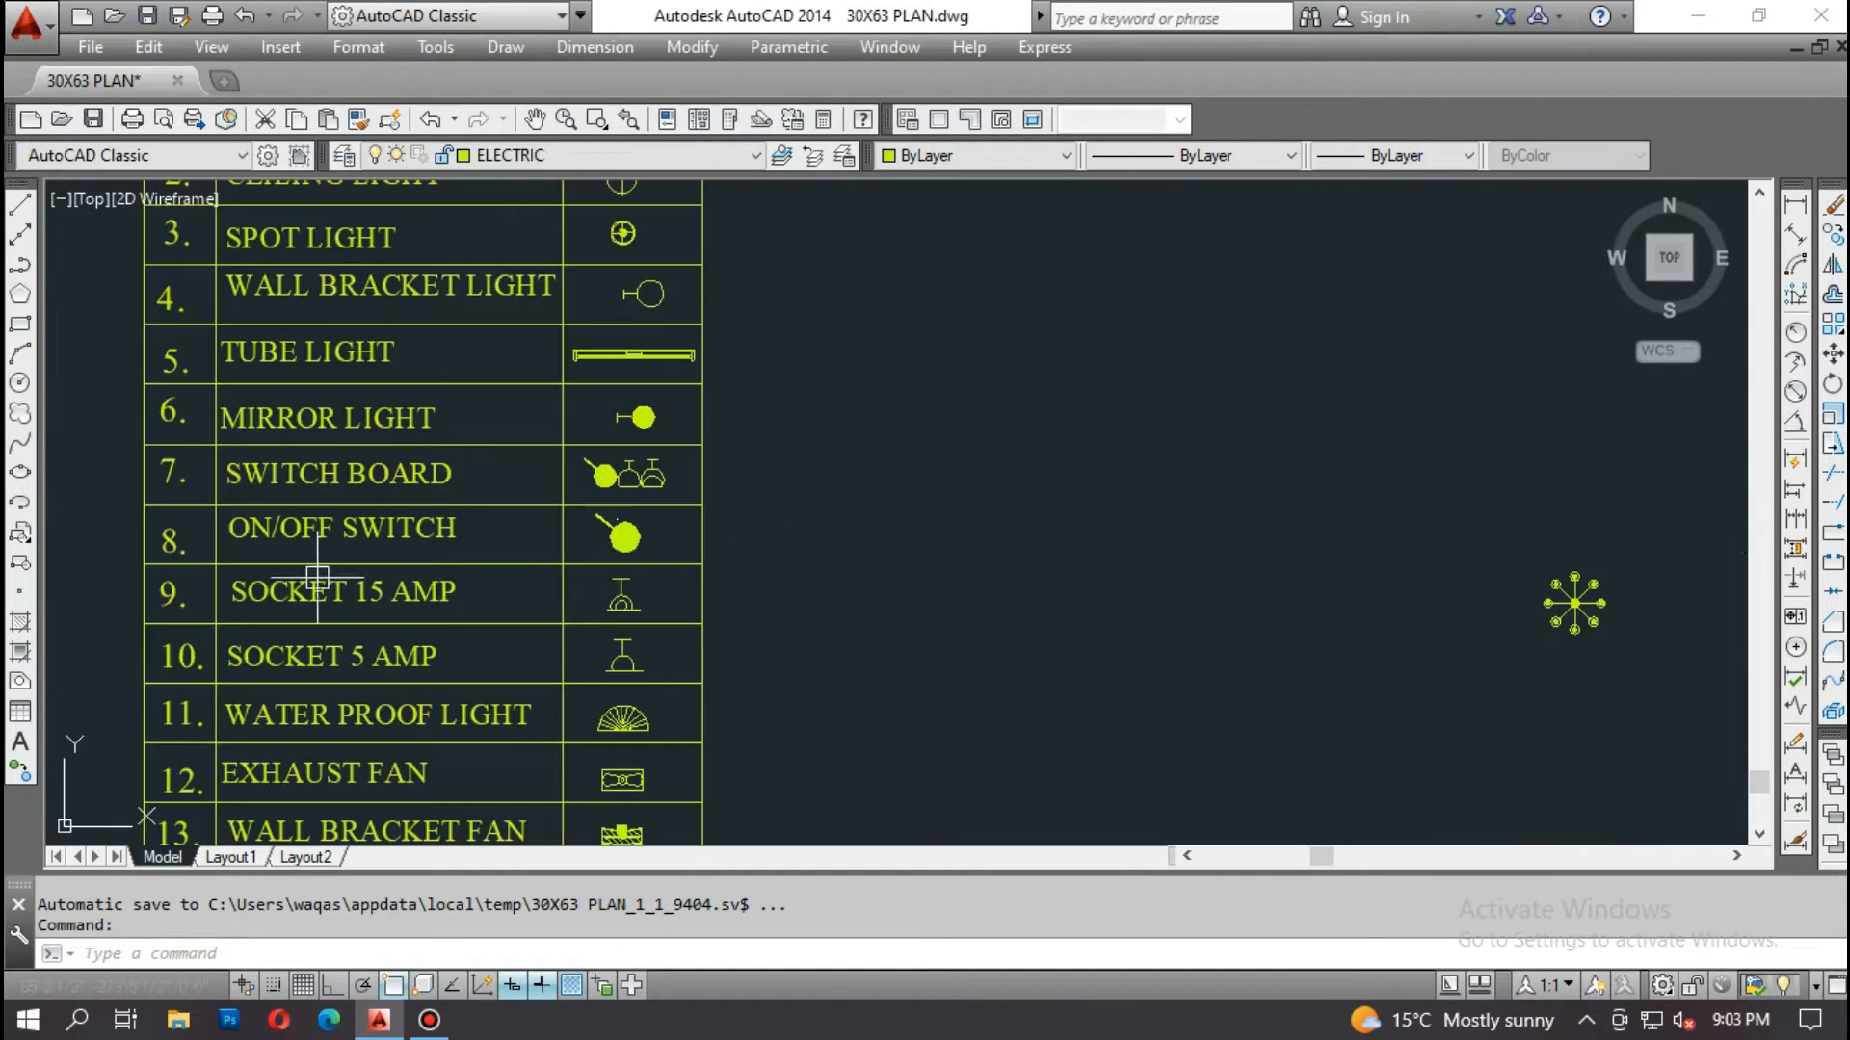
scroll(300, 424, "up", 4)
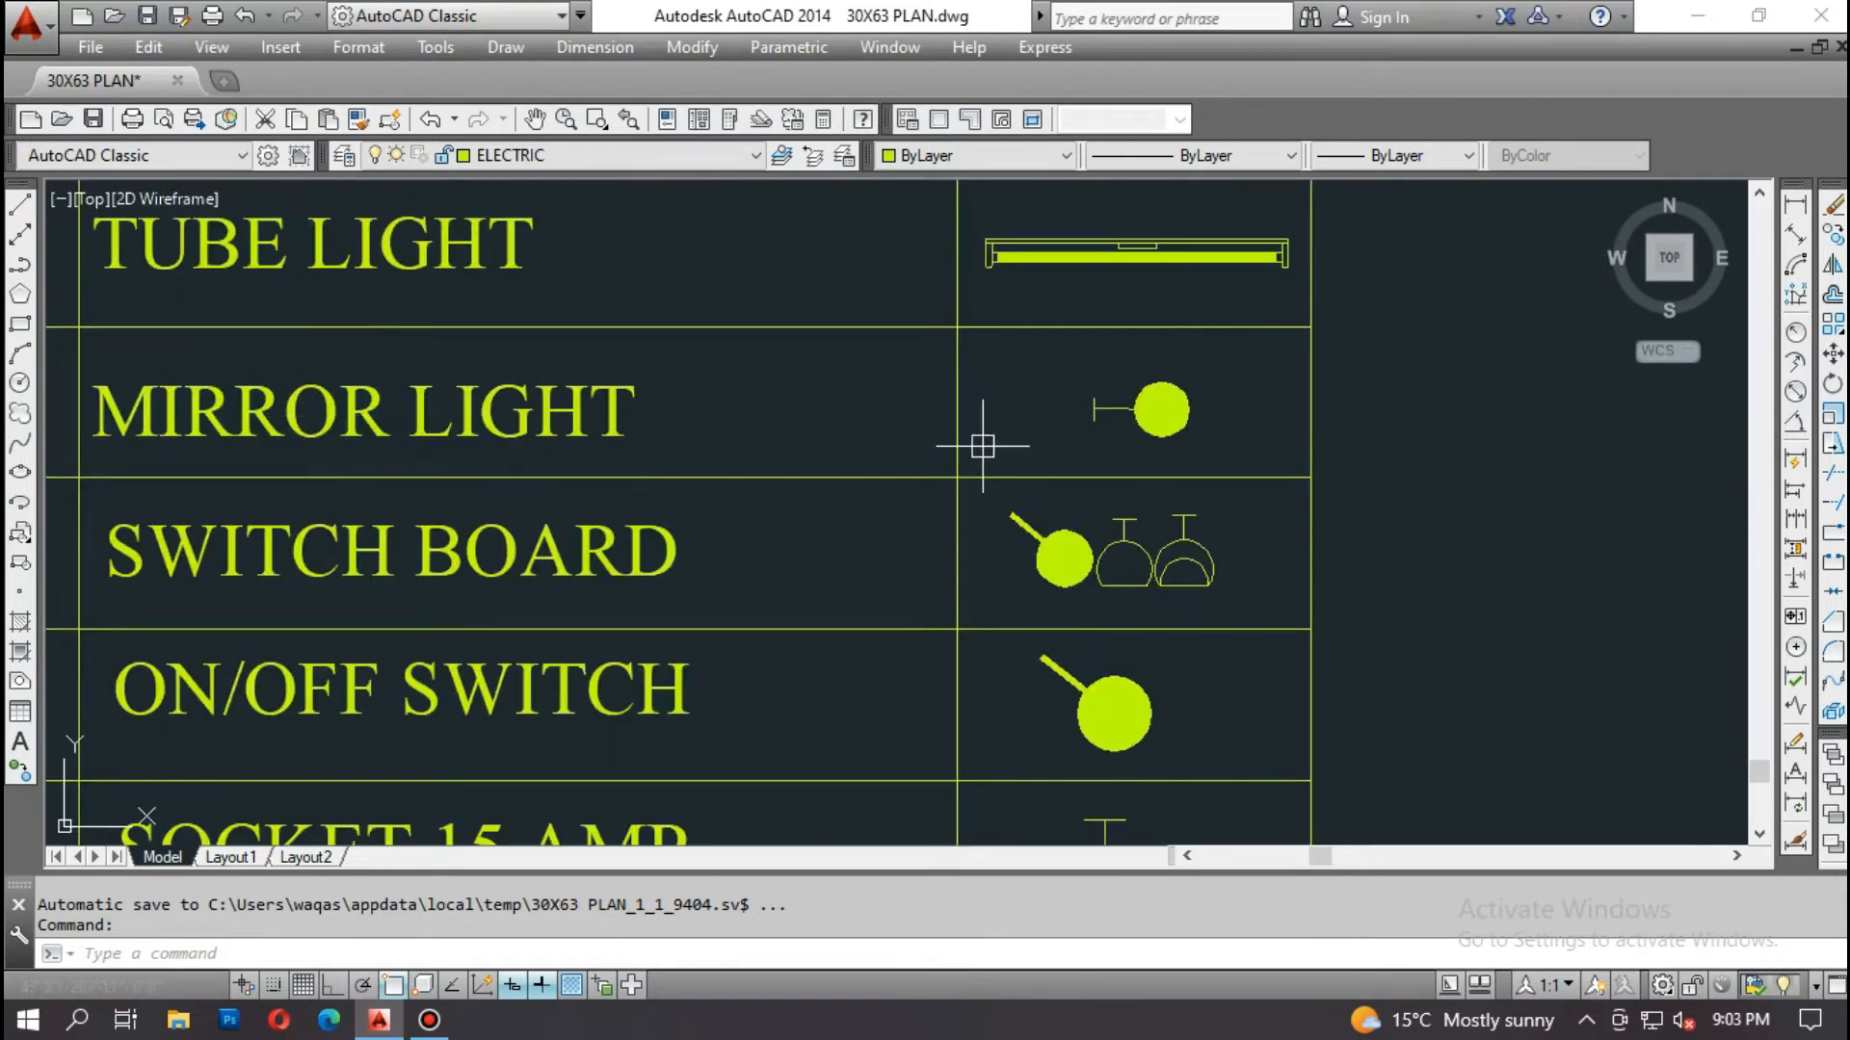
key("Return")
left_click(1038, 357)
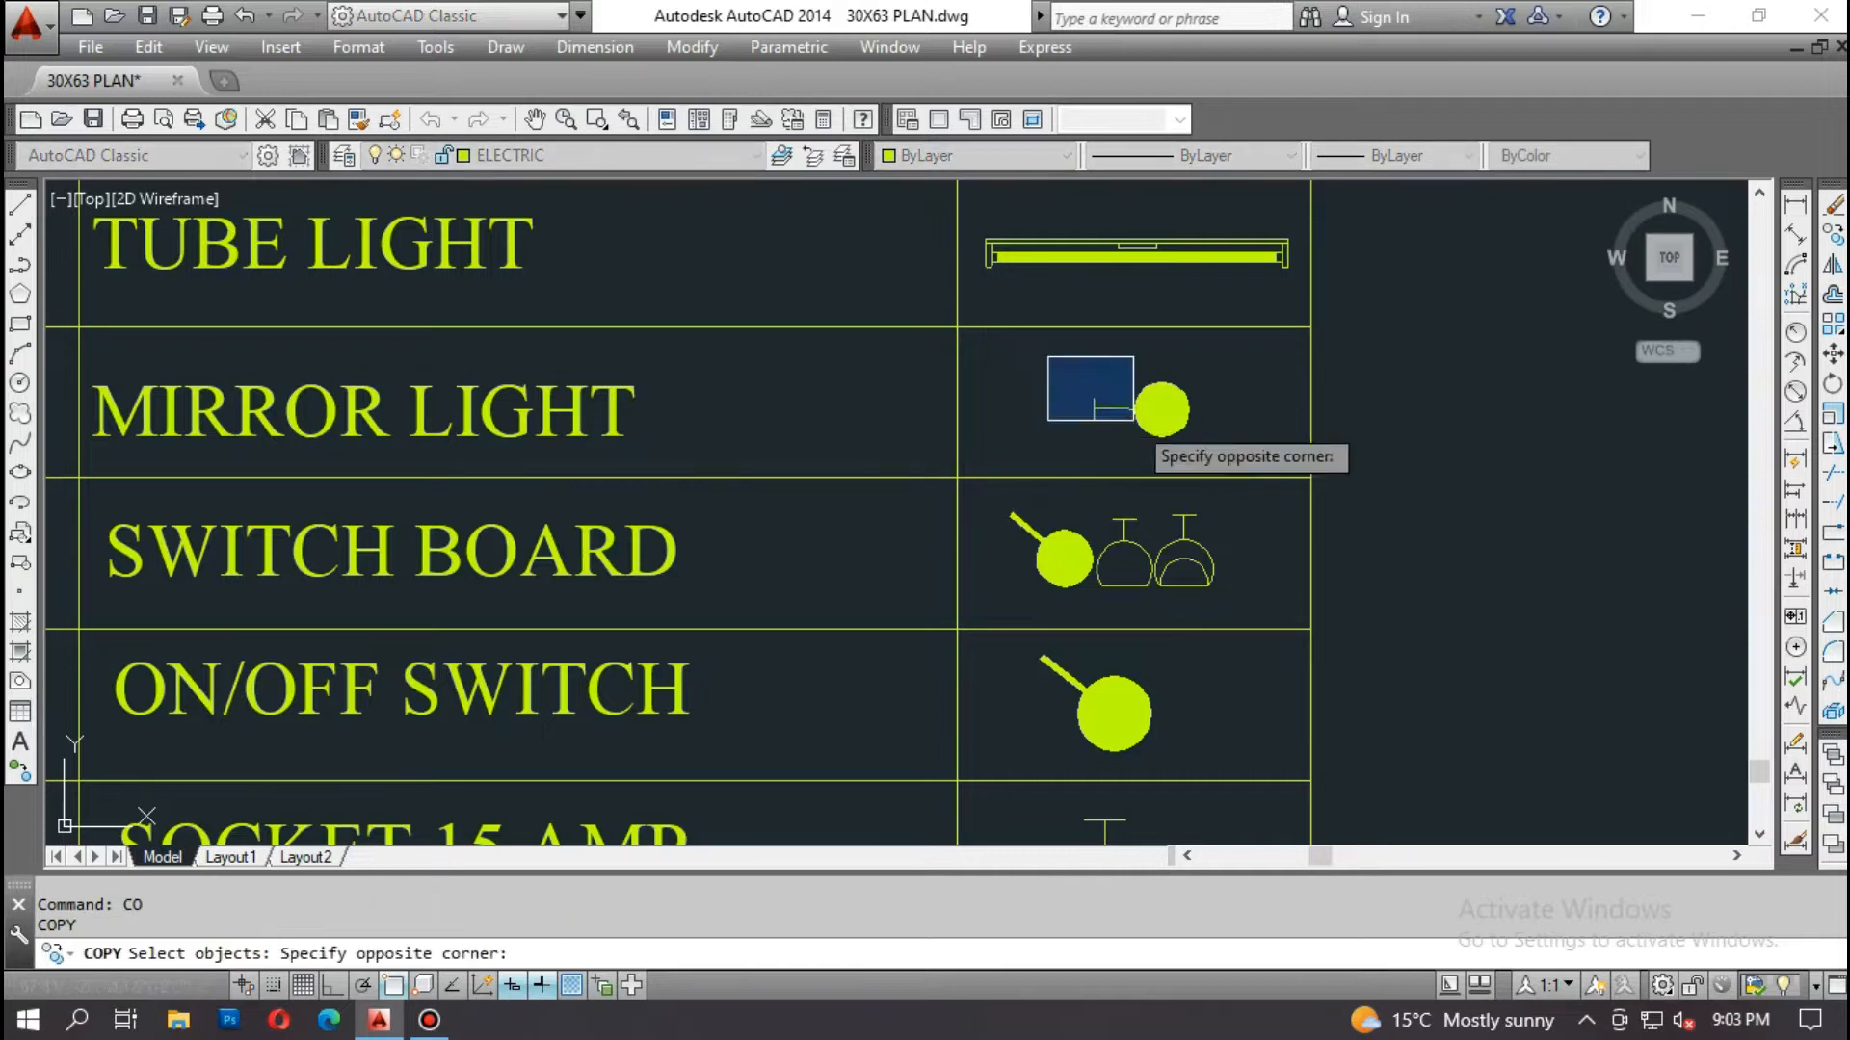
left_click(1220, 443)
key("Return")
left_click(1161, 410)
Step: Place the mirror light copy outside the plan, left of the upper-left bath's outer wall, and finish copying
scroll(1161, 409, "down", 8)
scroll(1101, 383, "up", 4)
scroll(1098, 382, "up", 2)
scroll(655, 346, "up", 4)
left_click(786, 408)
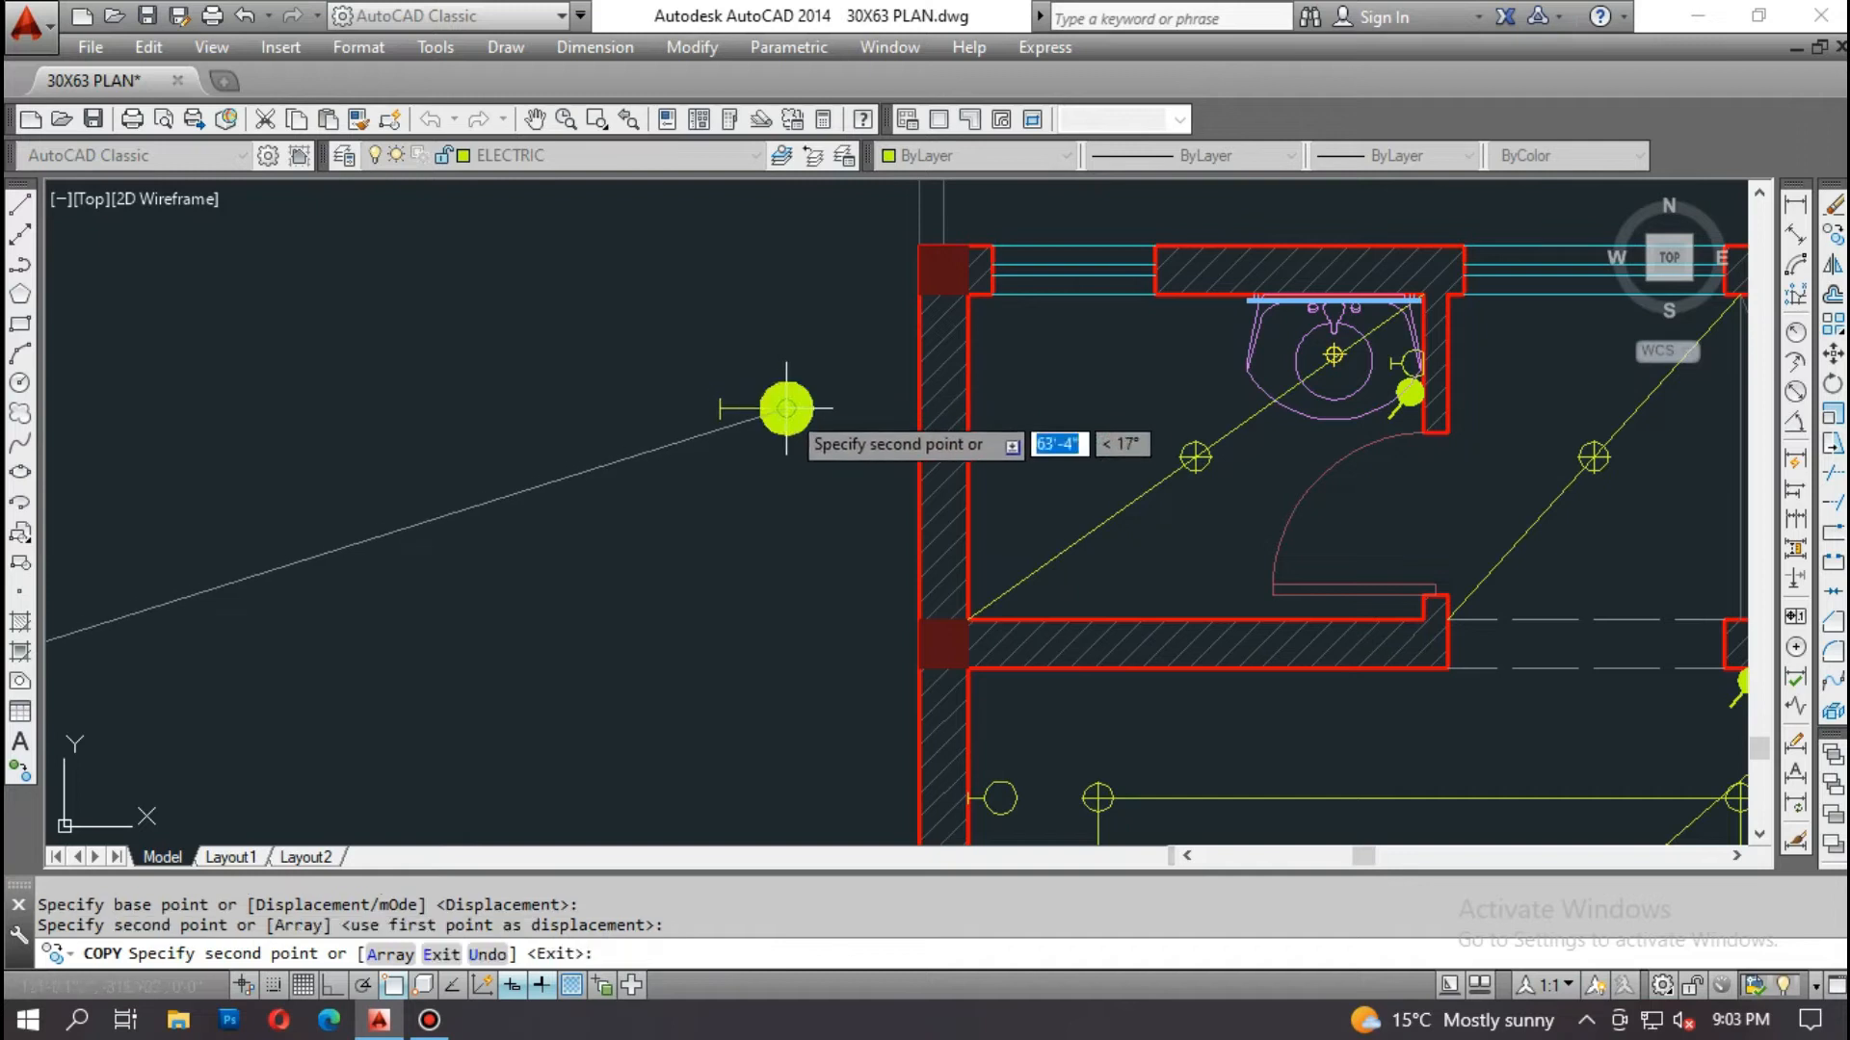
key("Escape")
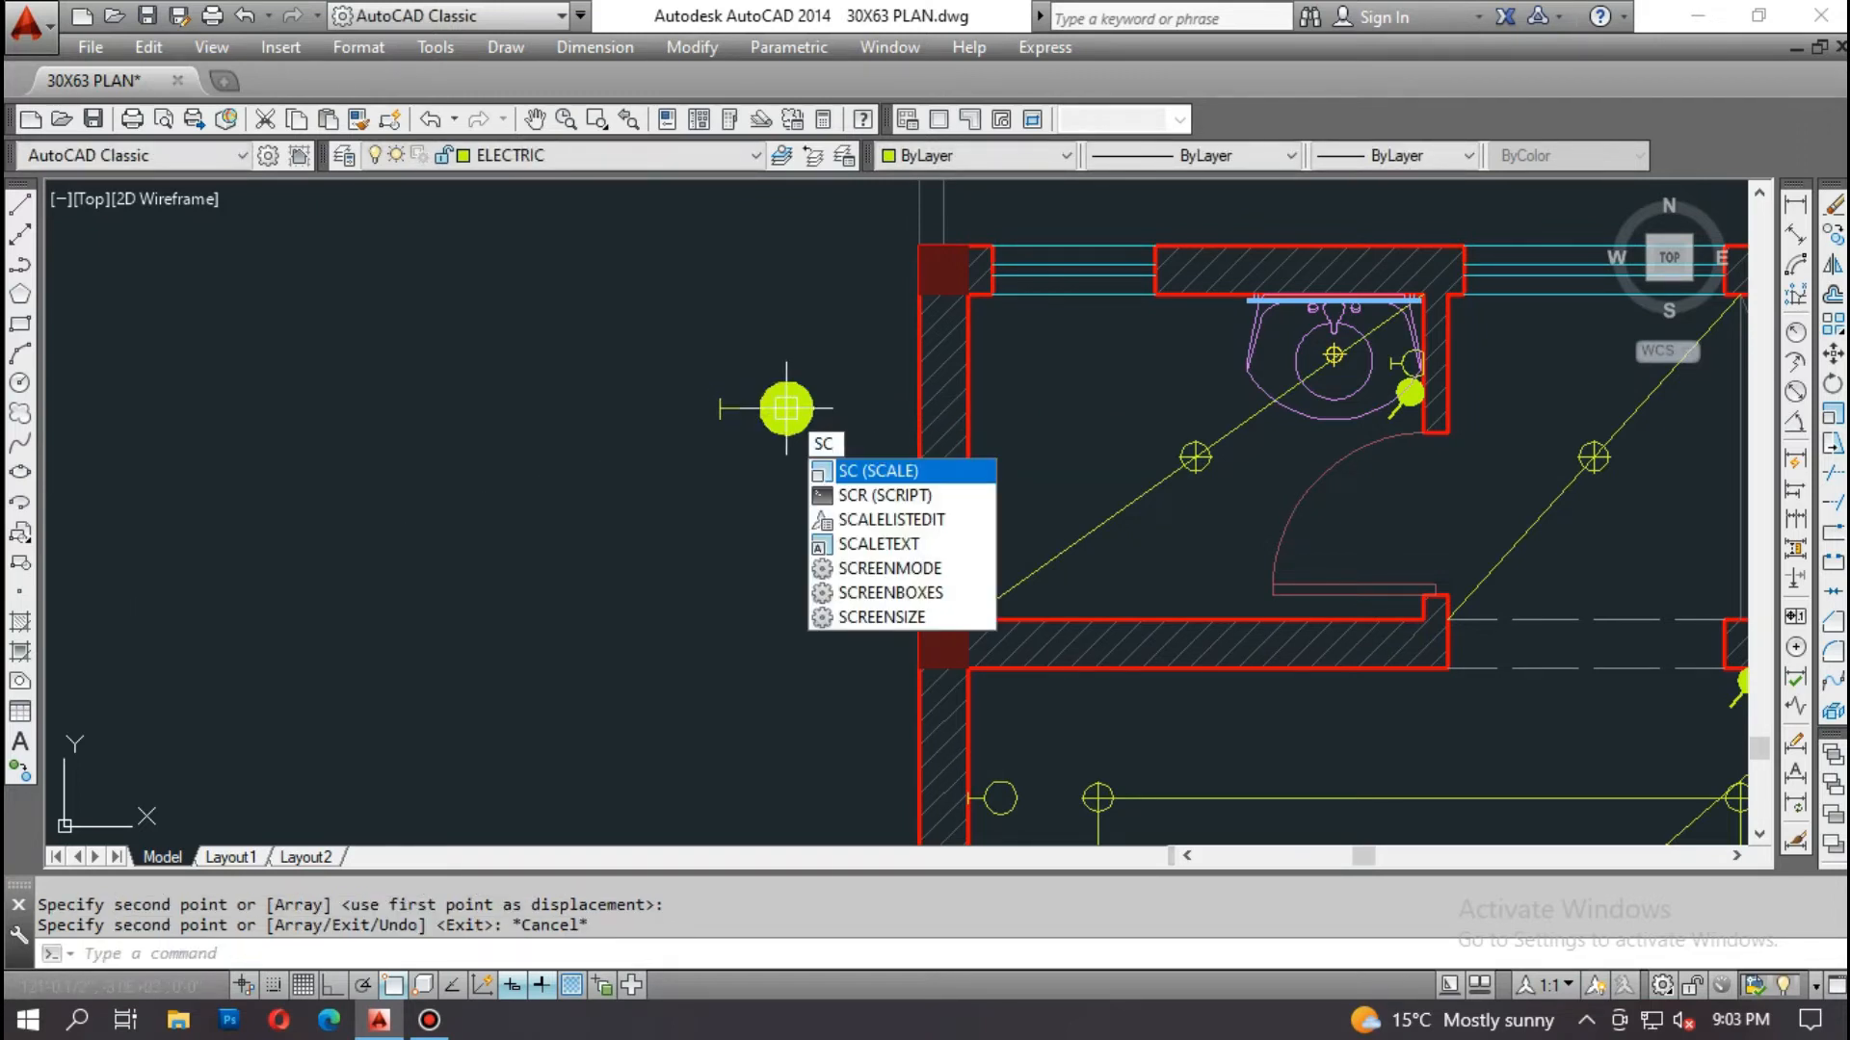
Step: Scale the mirror light copy left of the upper-left bath by a factor of 0.5
key("Return")
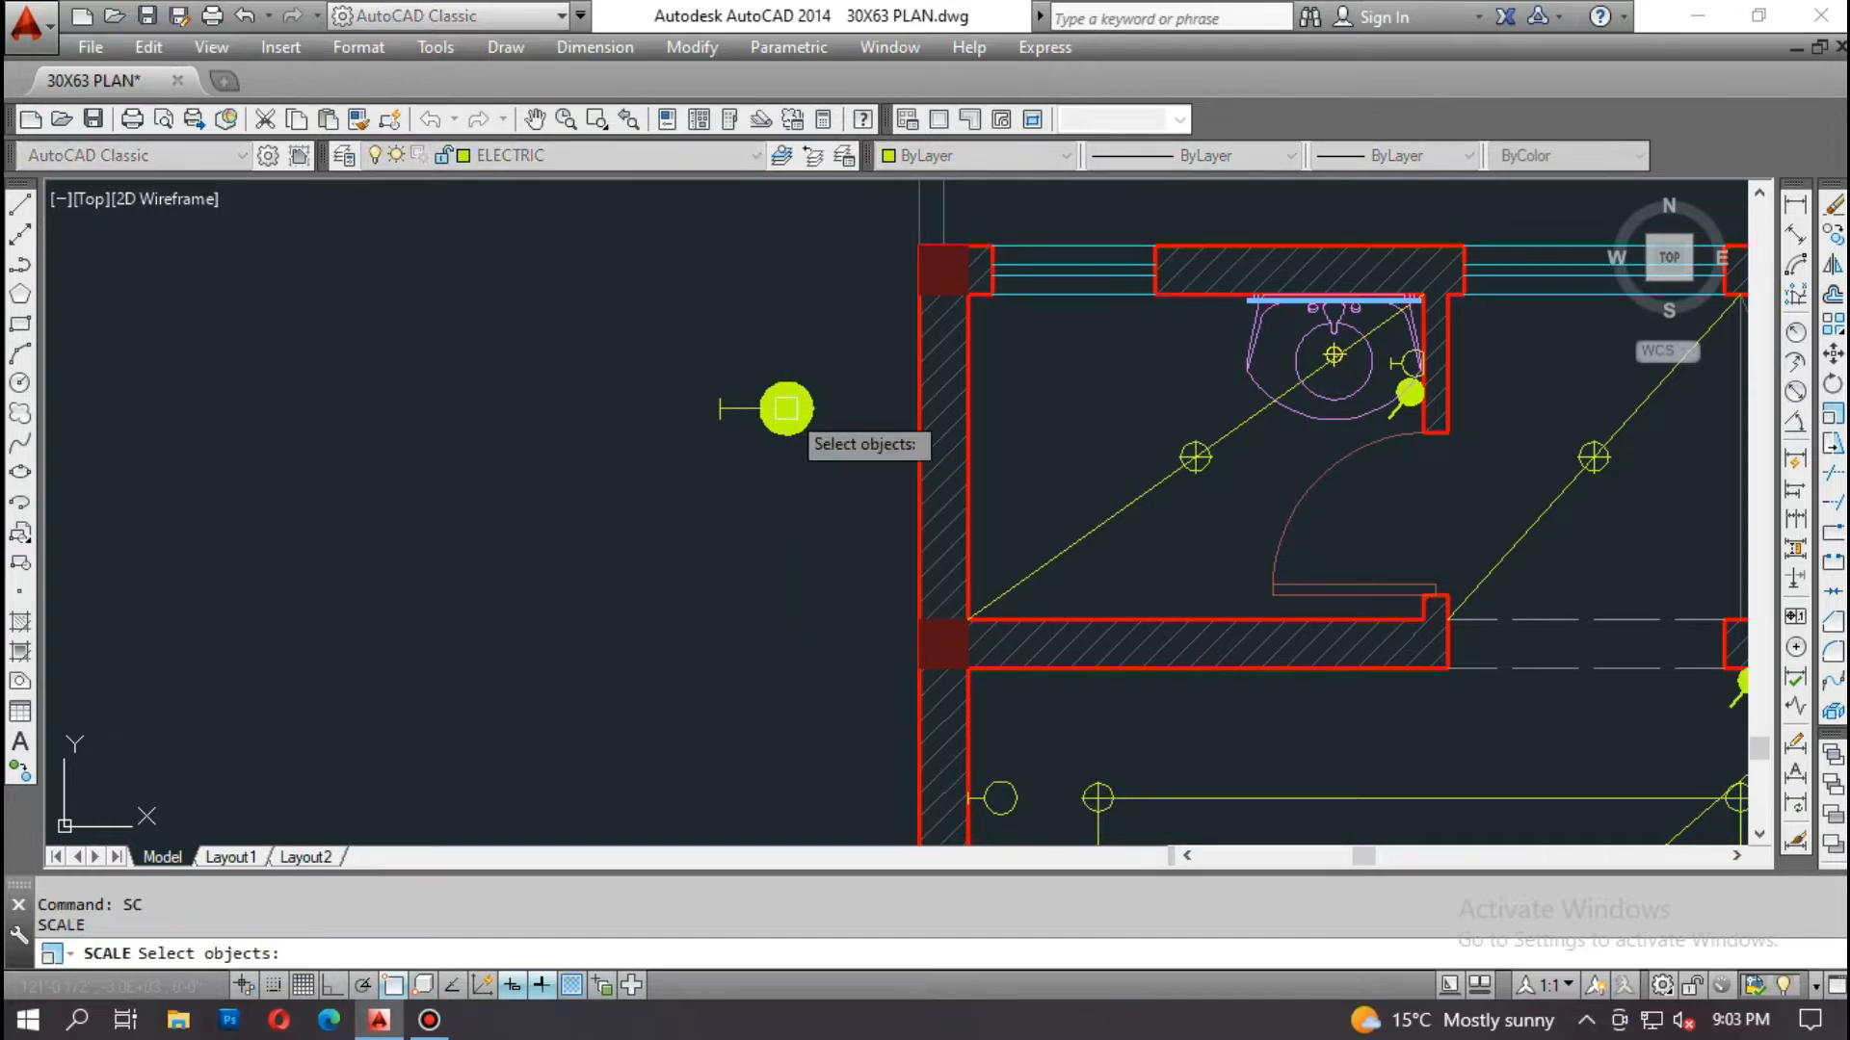
left_click(673, 356)
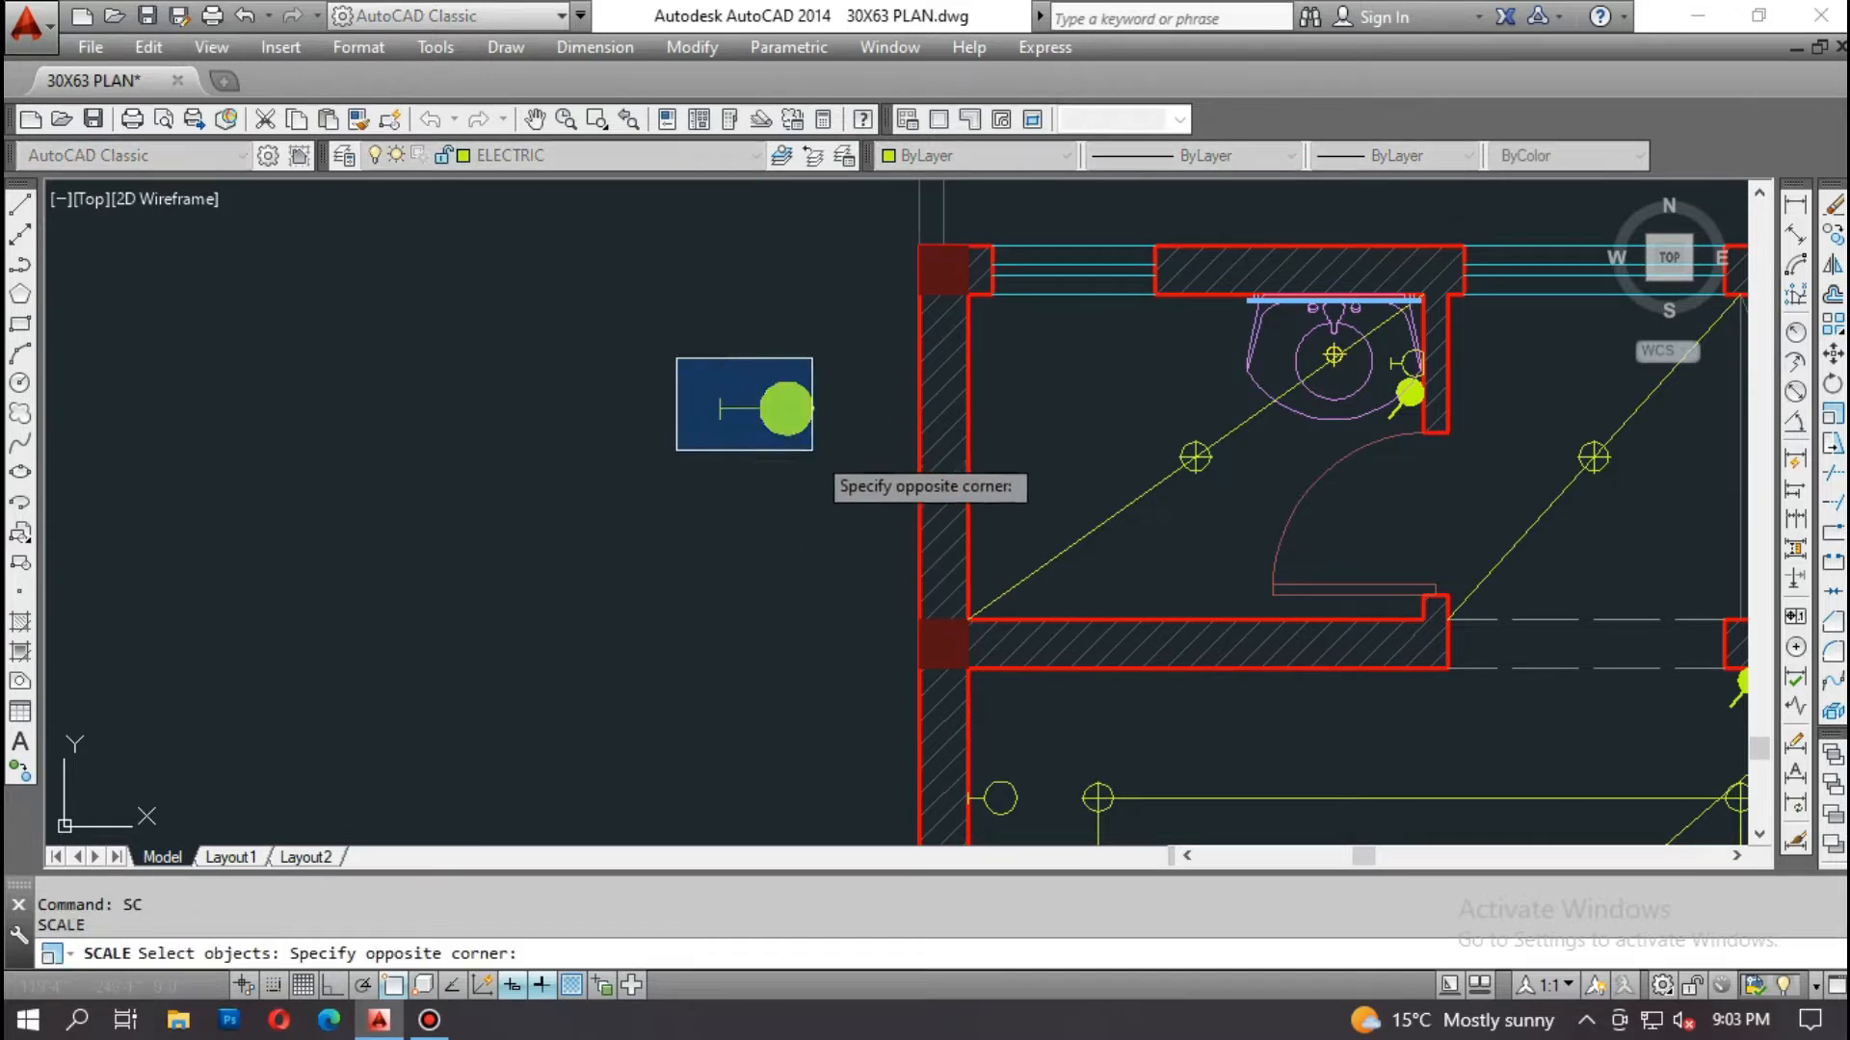
left_click(831, 468)
key("Return")
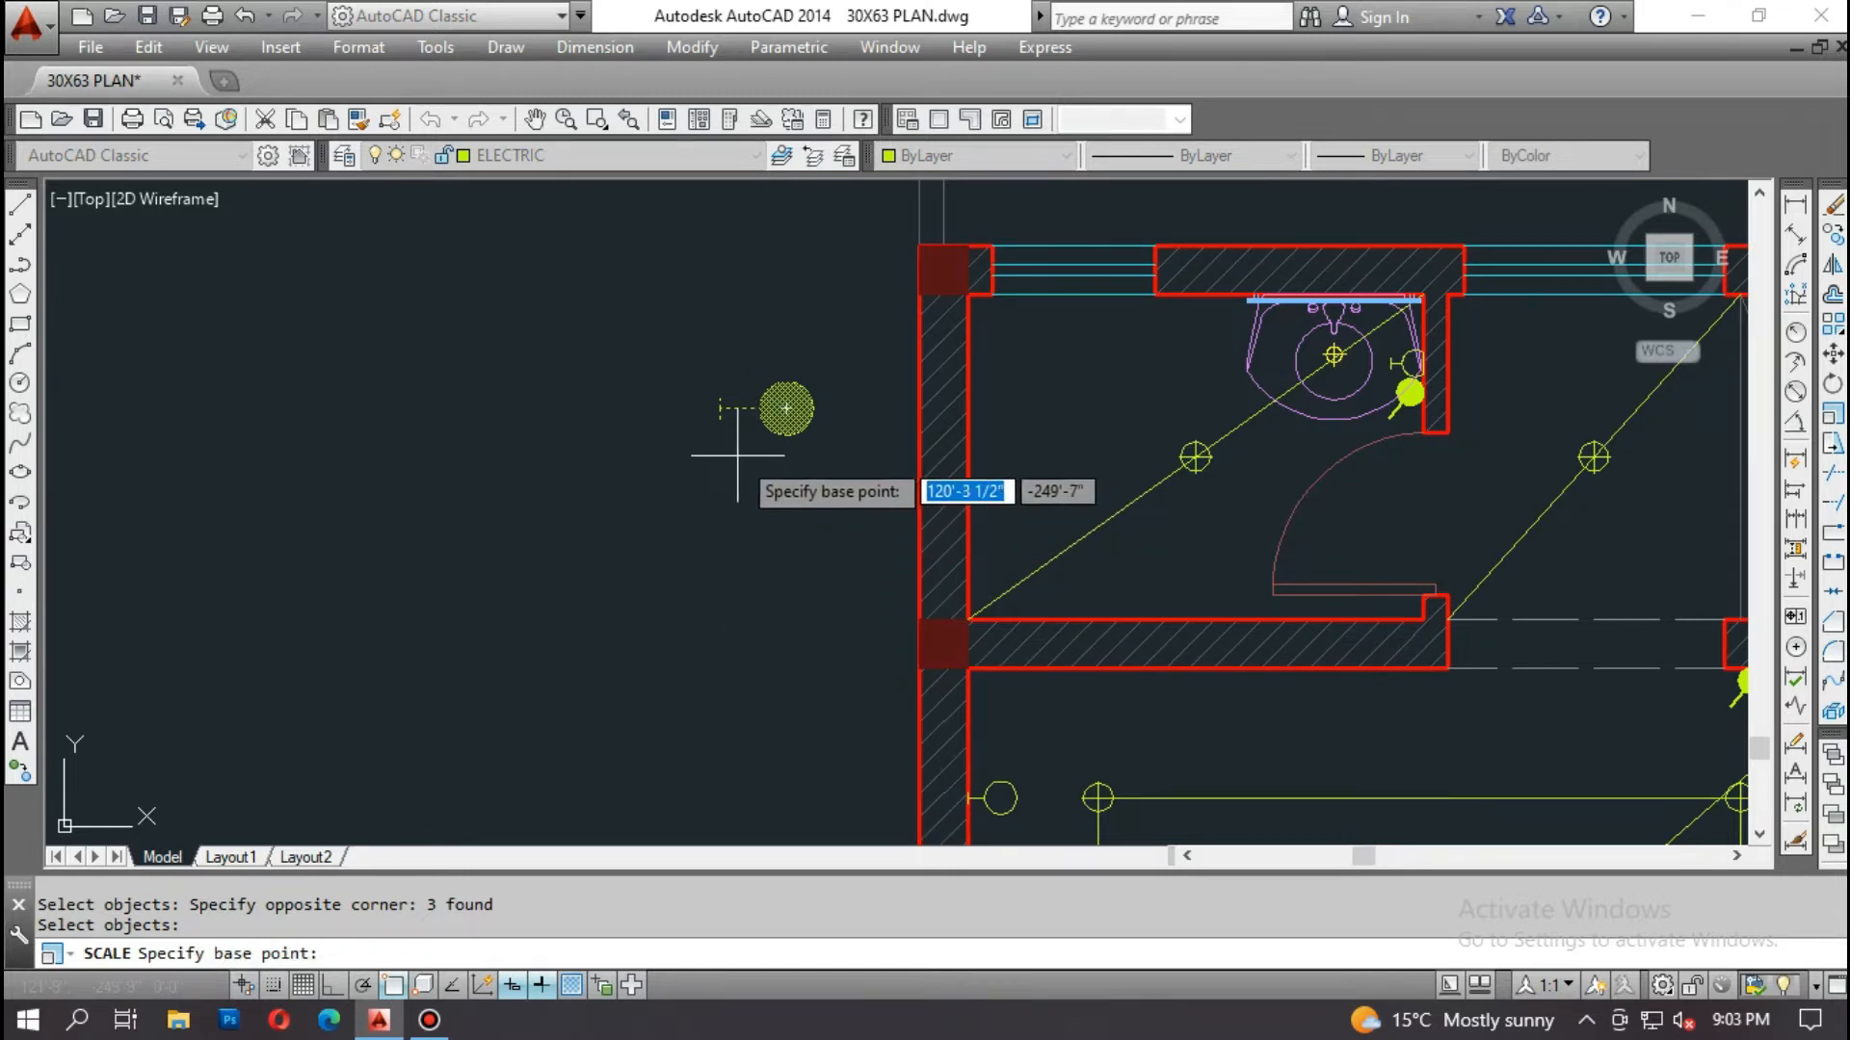
left_click(786, 408)
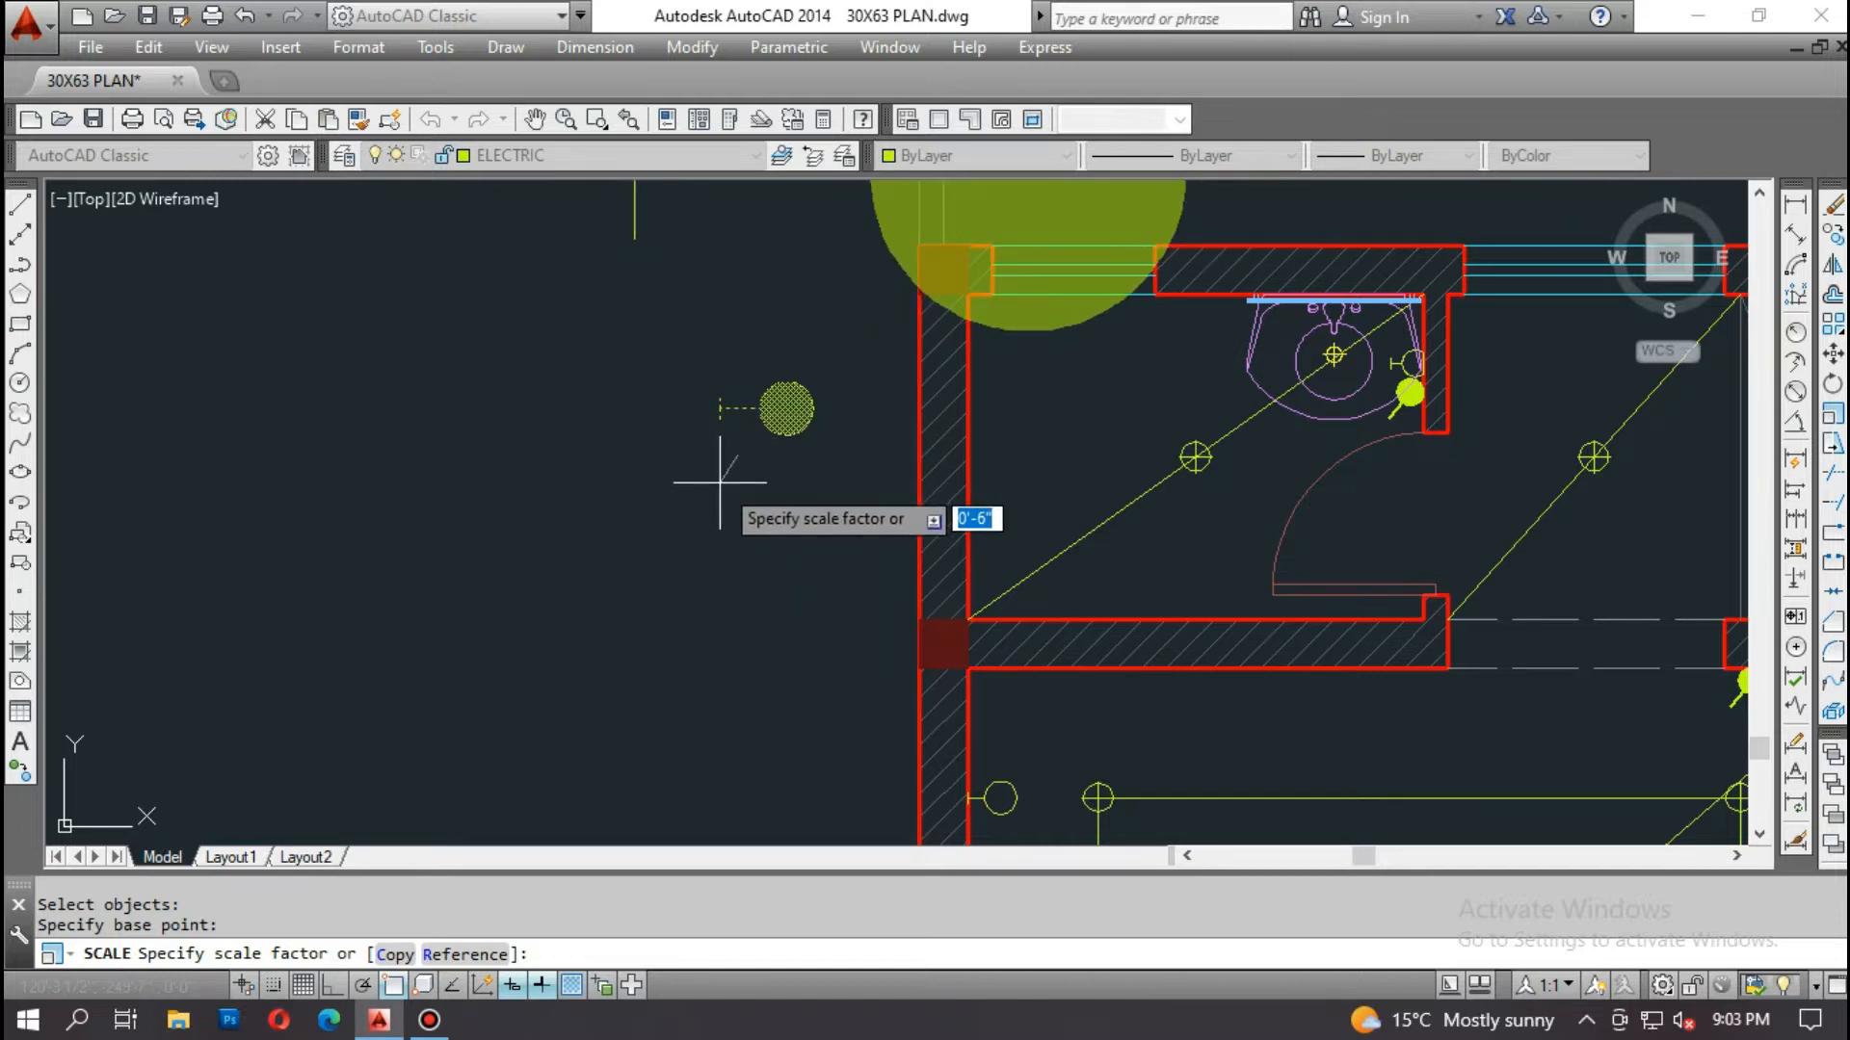
type(".5")
key("Return")
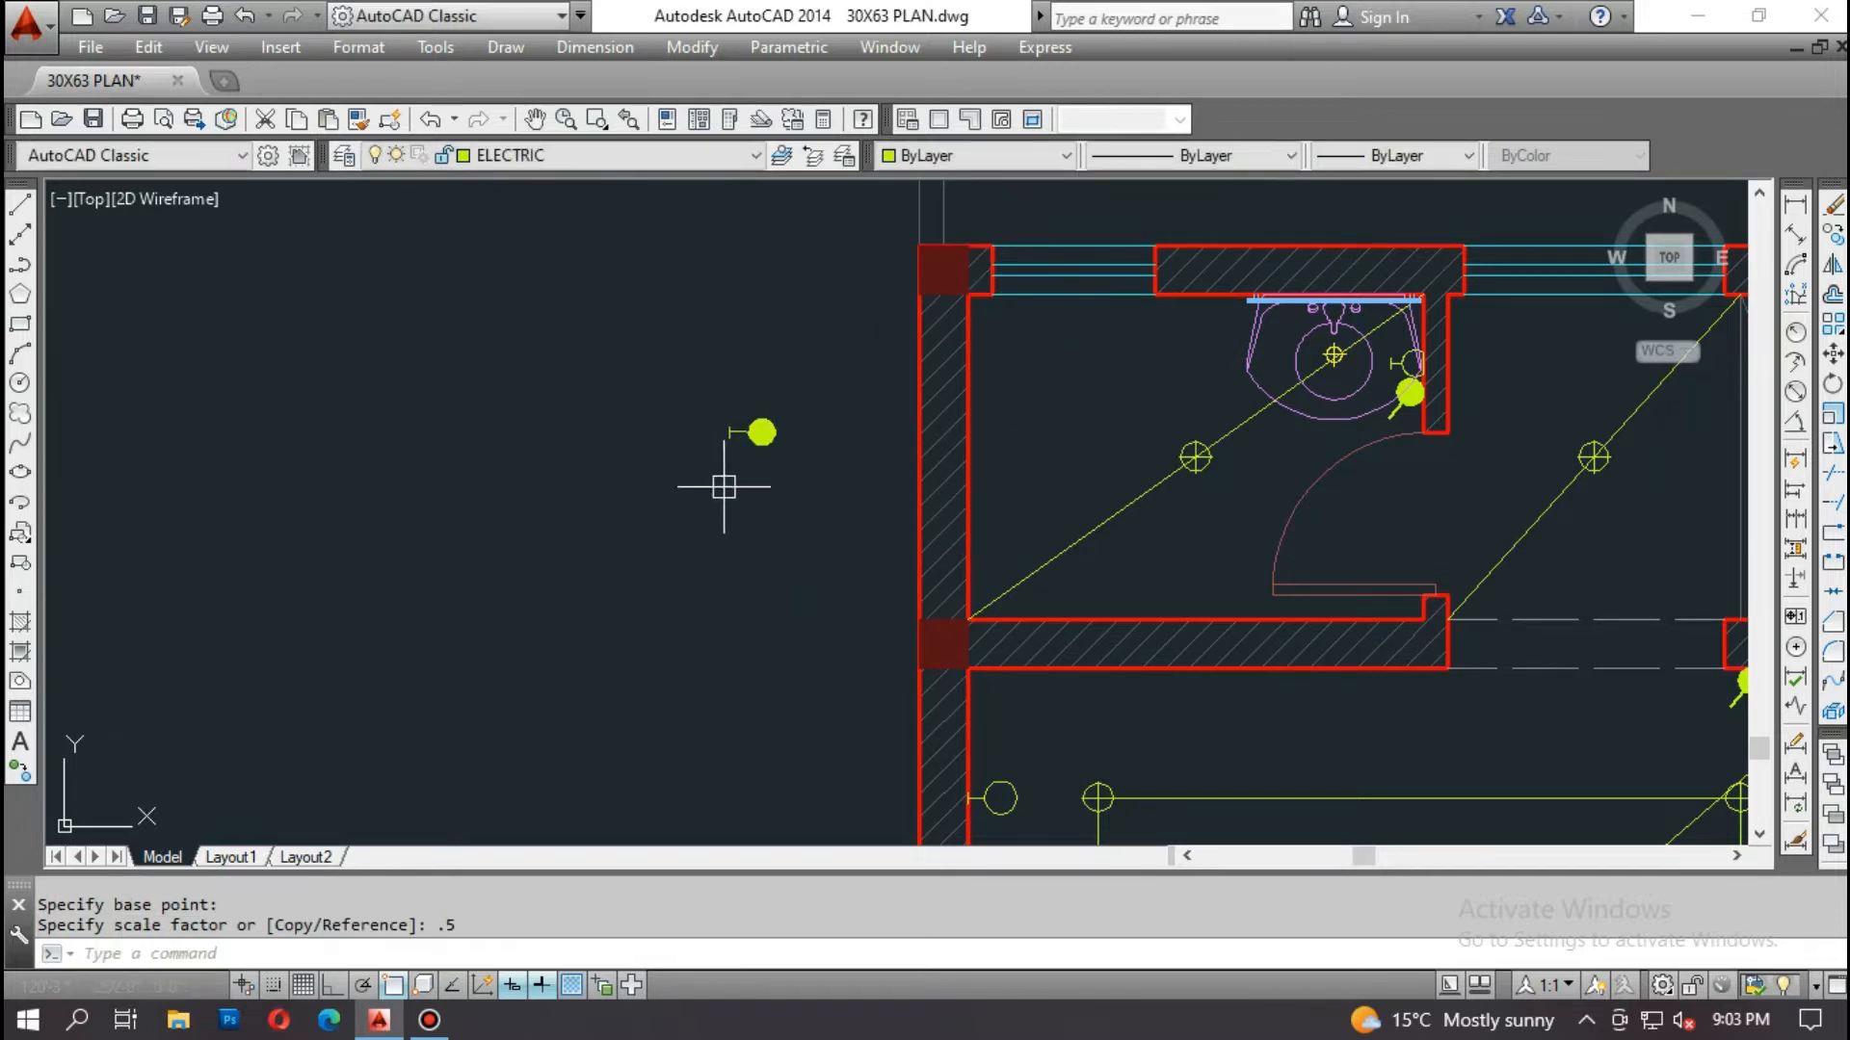
Step: Rotate the reduced mirror light 270 degrees with Ortho on, about the middle of its short end bar, so its circle points down
scroll(742, 438, "up", 2)
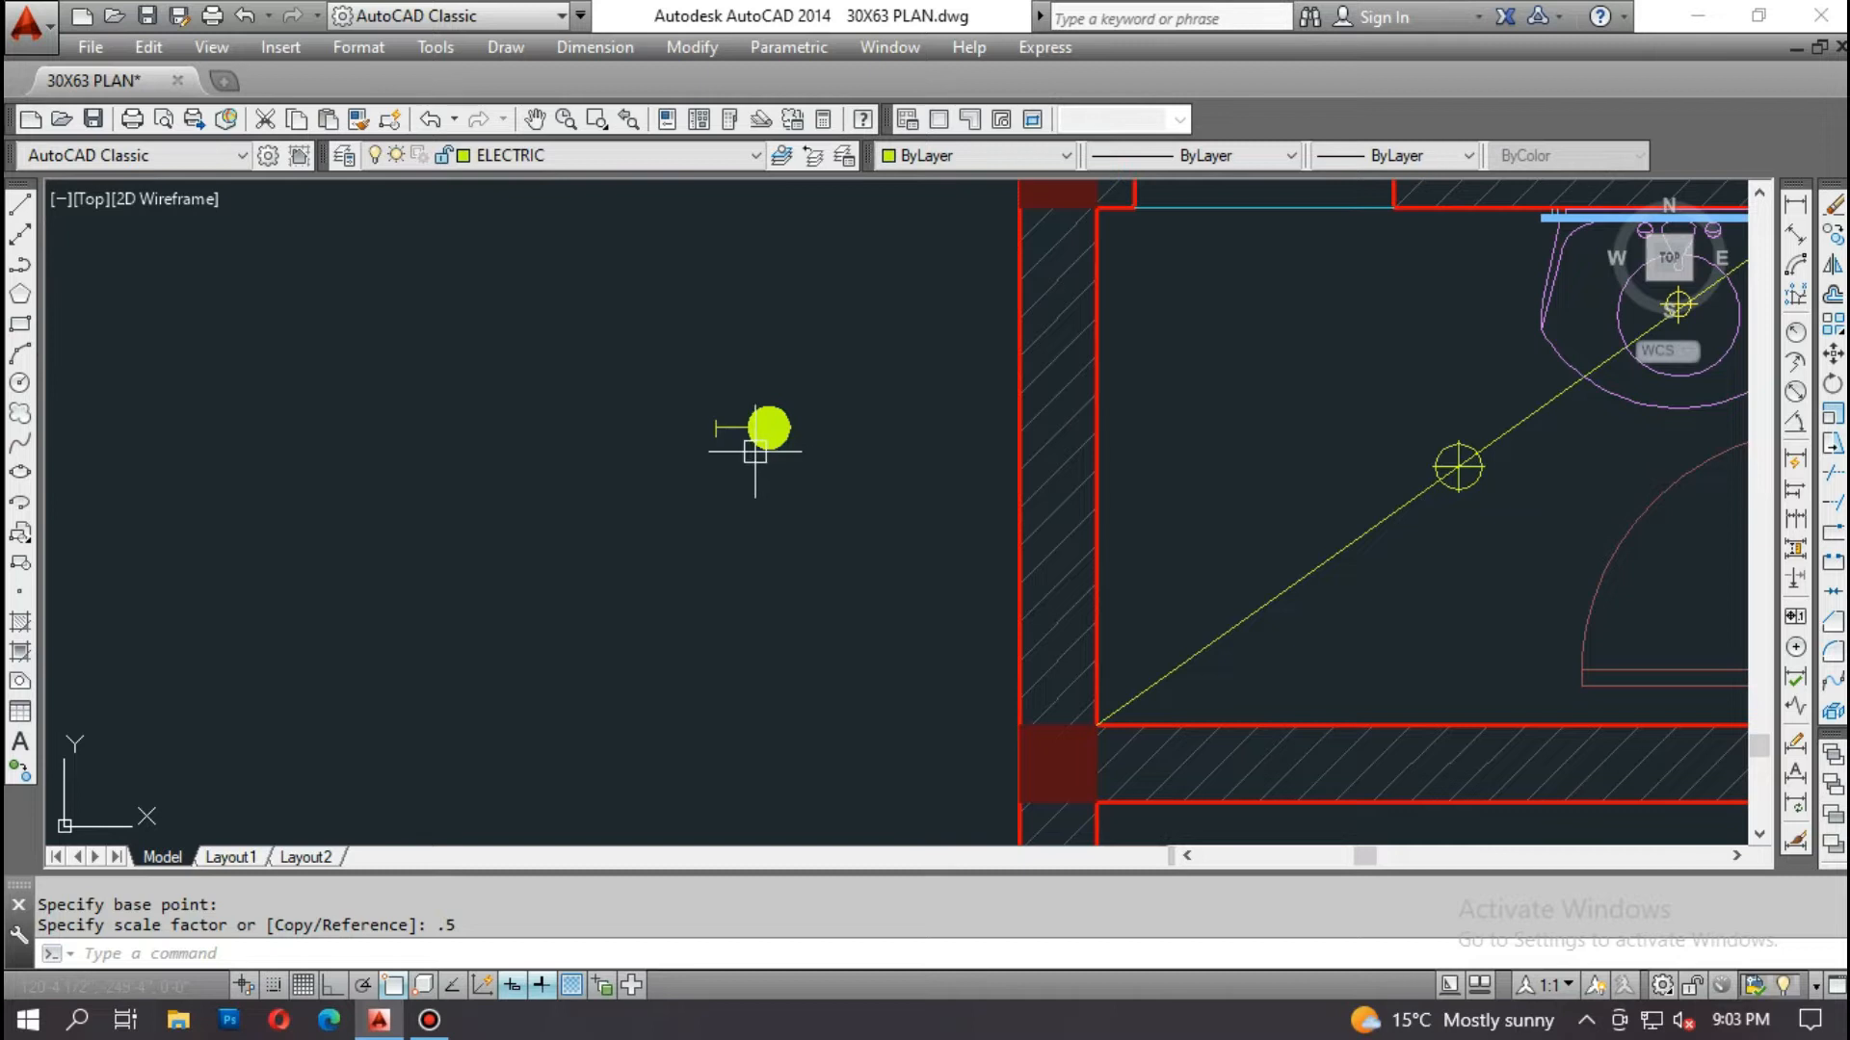
scroll(746, 459, "down", 2)
type("ro")
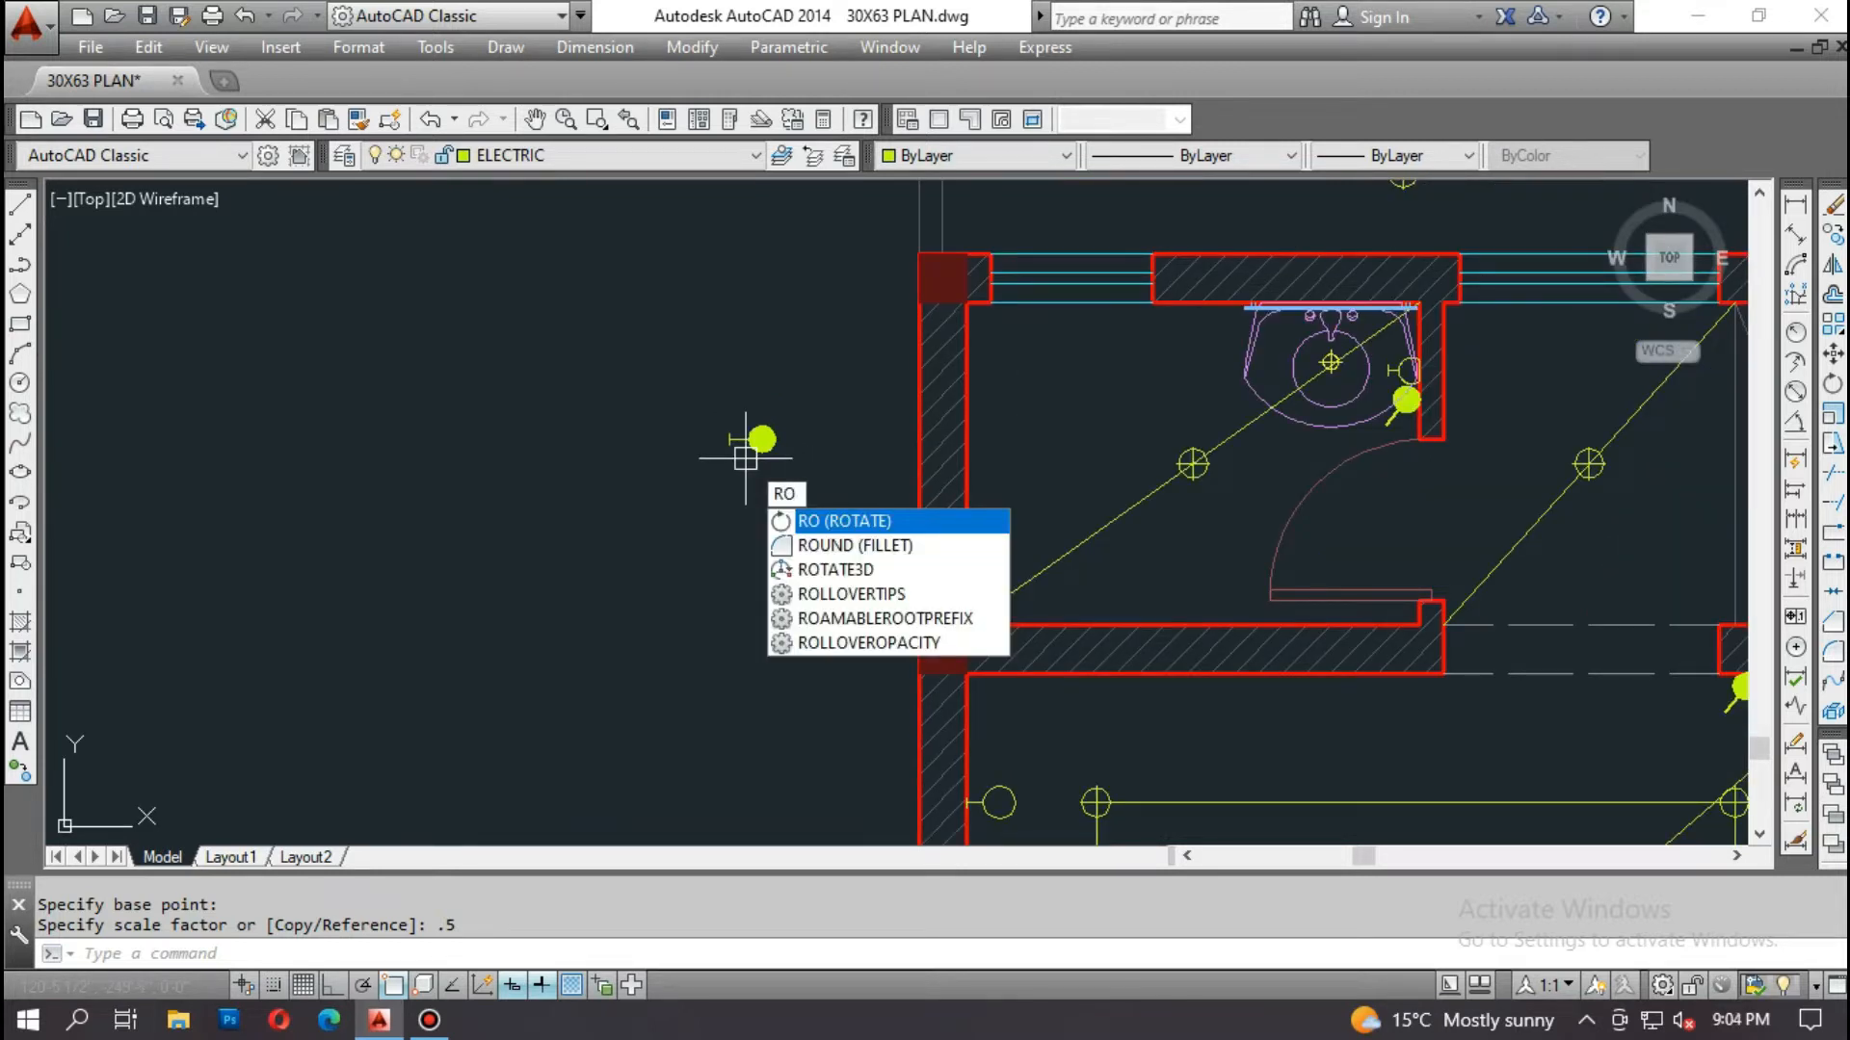
key("Return")
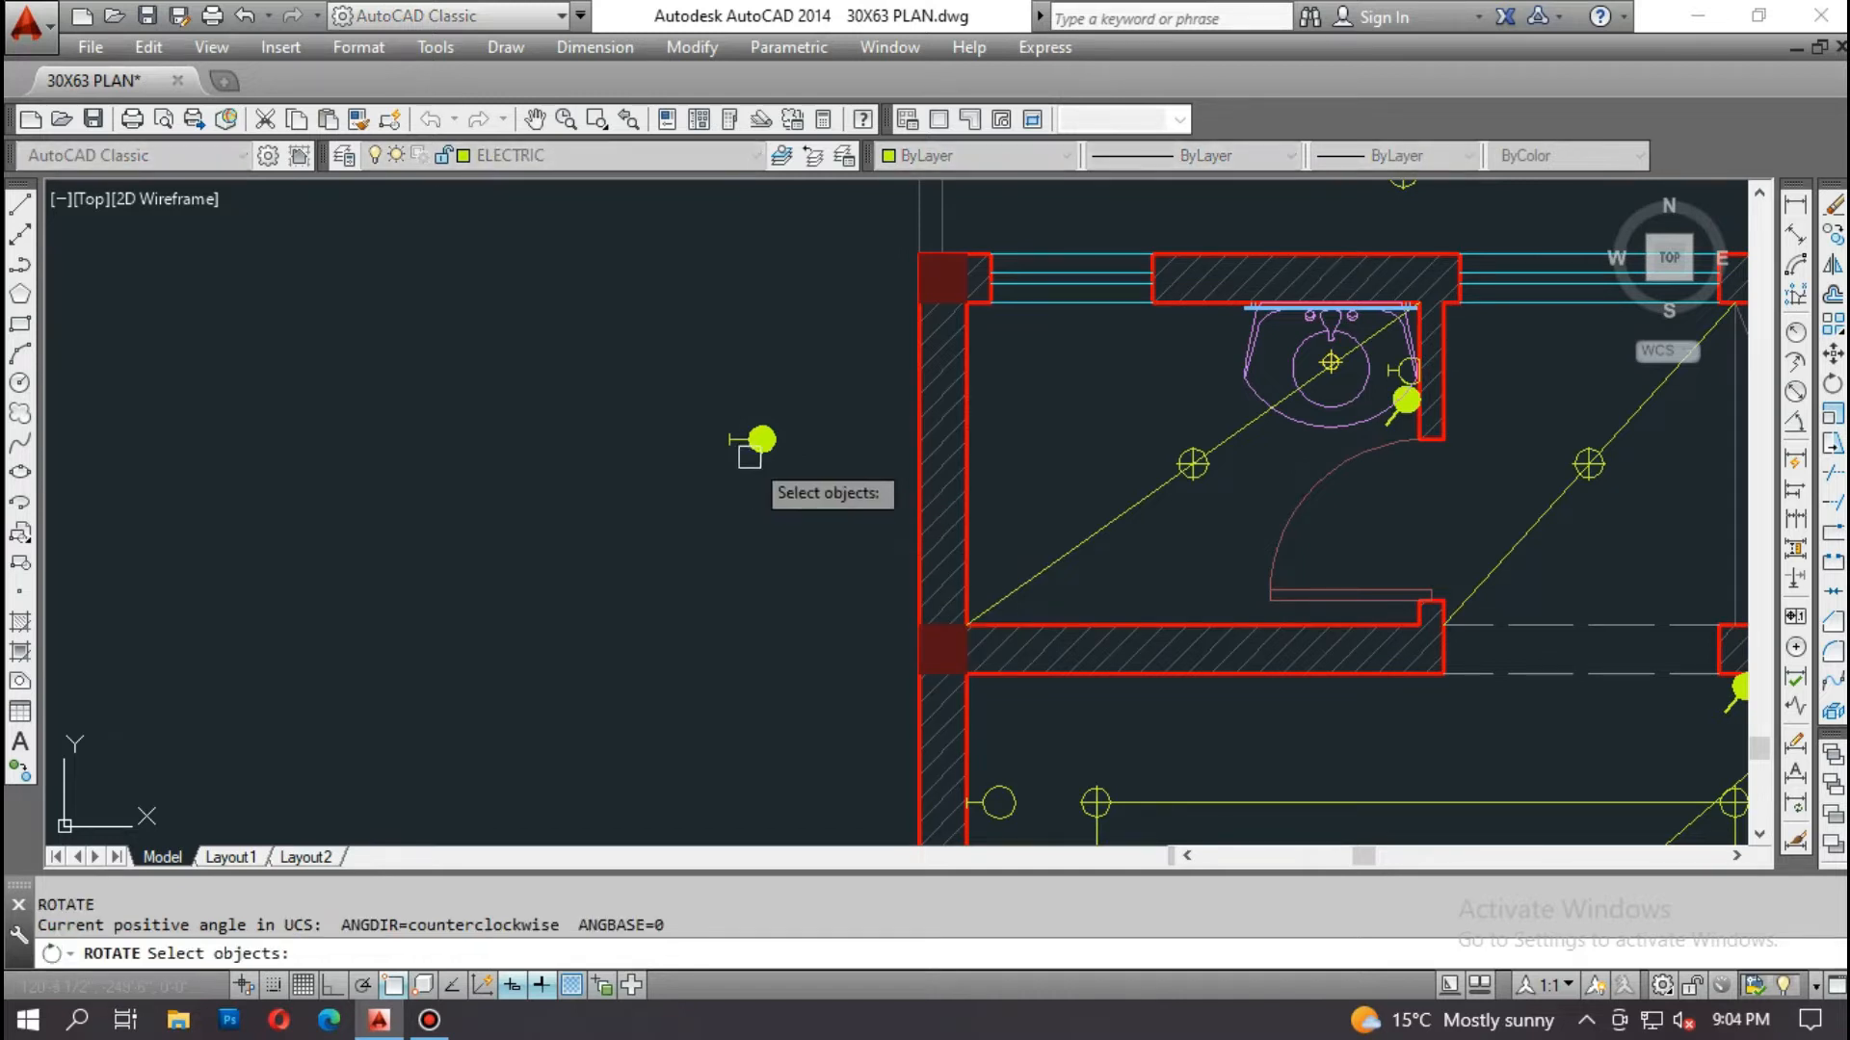
scroll(761, 448, "up", 4)
left_click(816, 348)
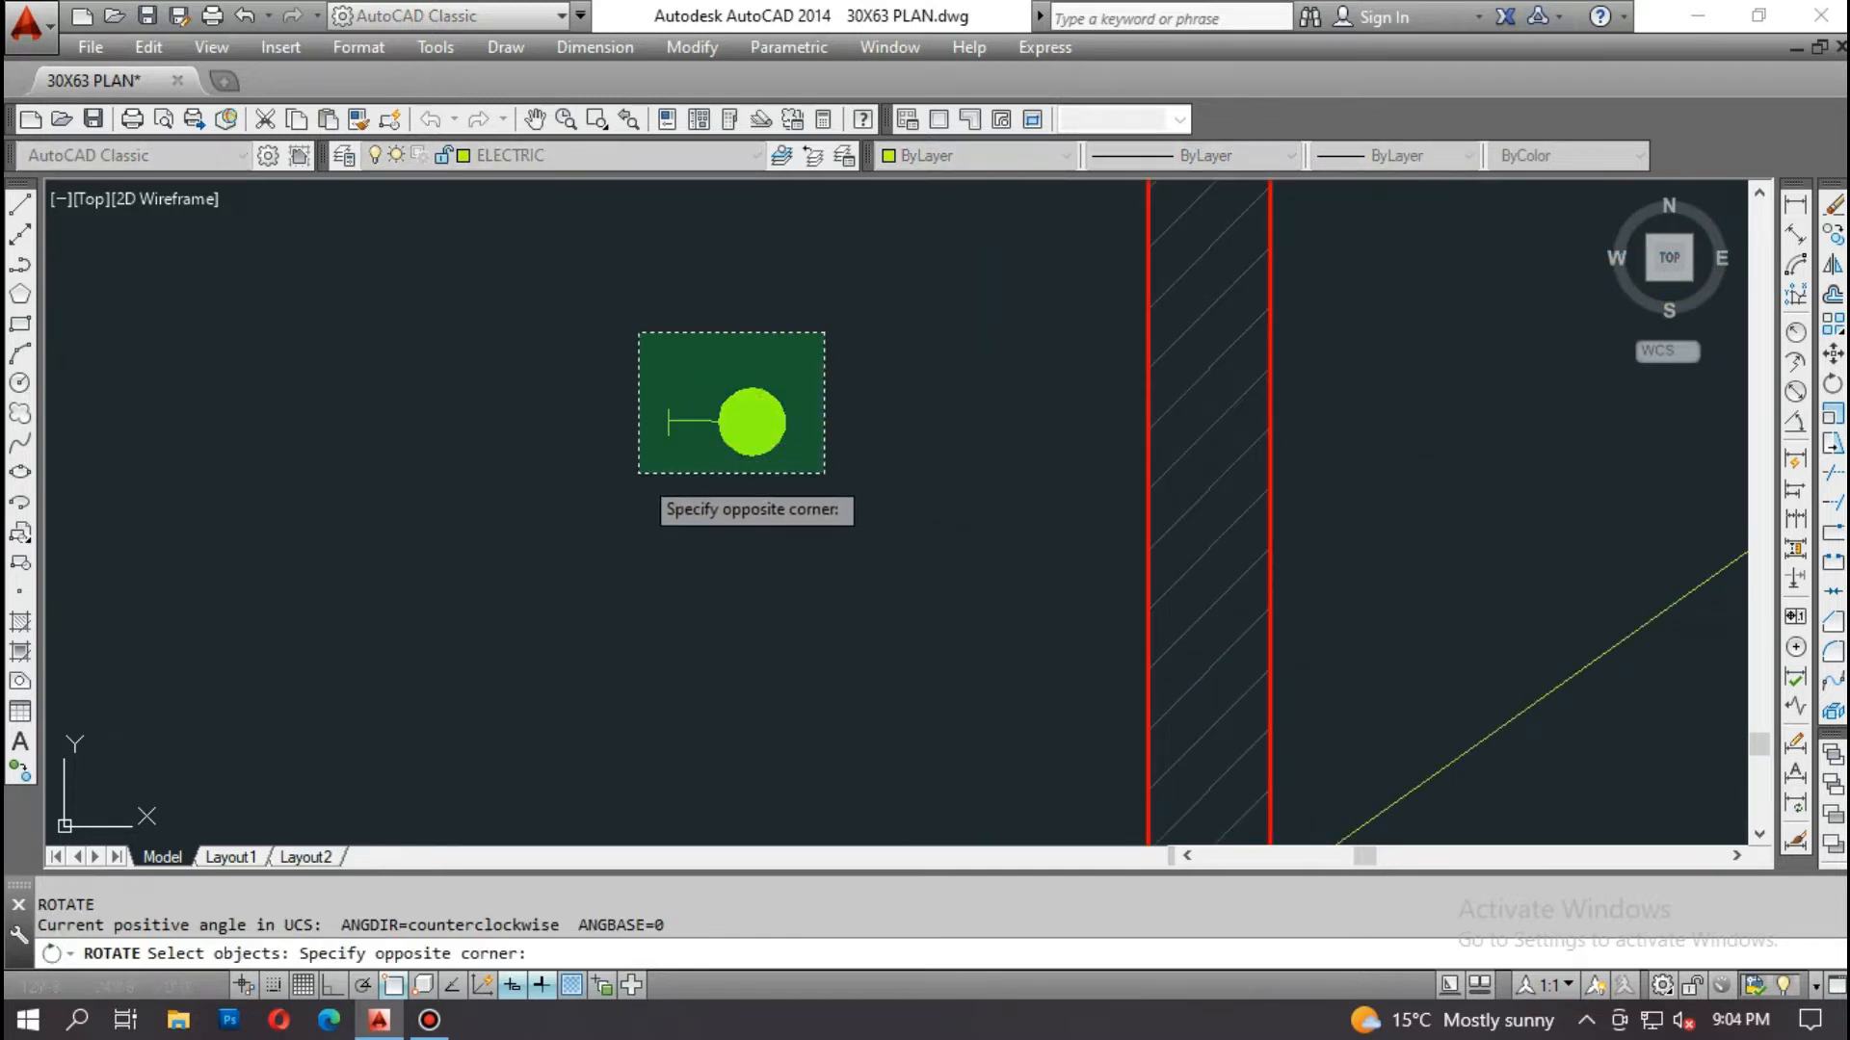
left_click(629, 525)
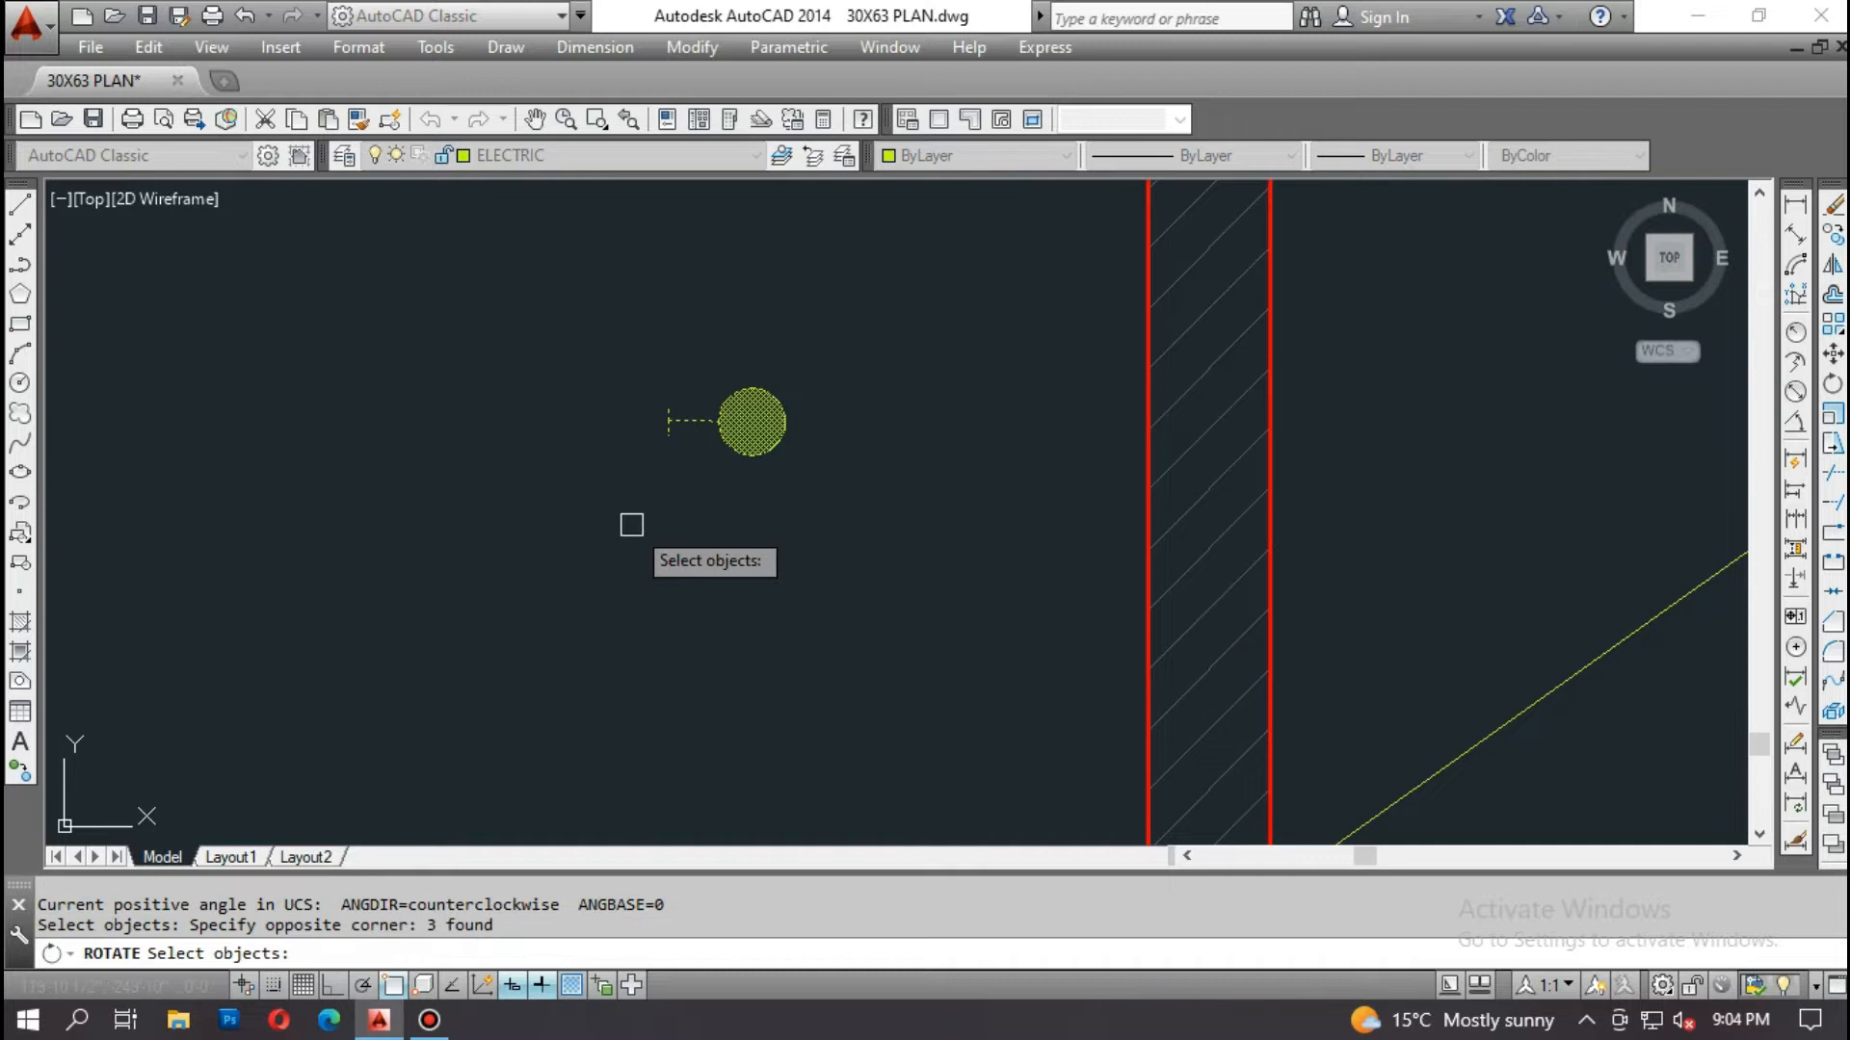
key("Return")
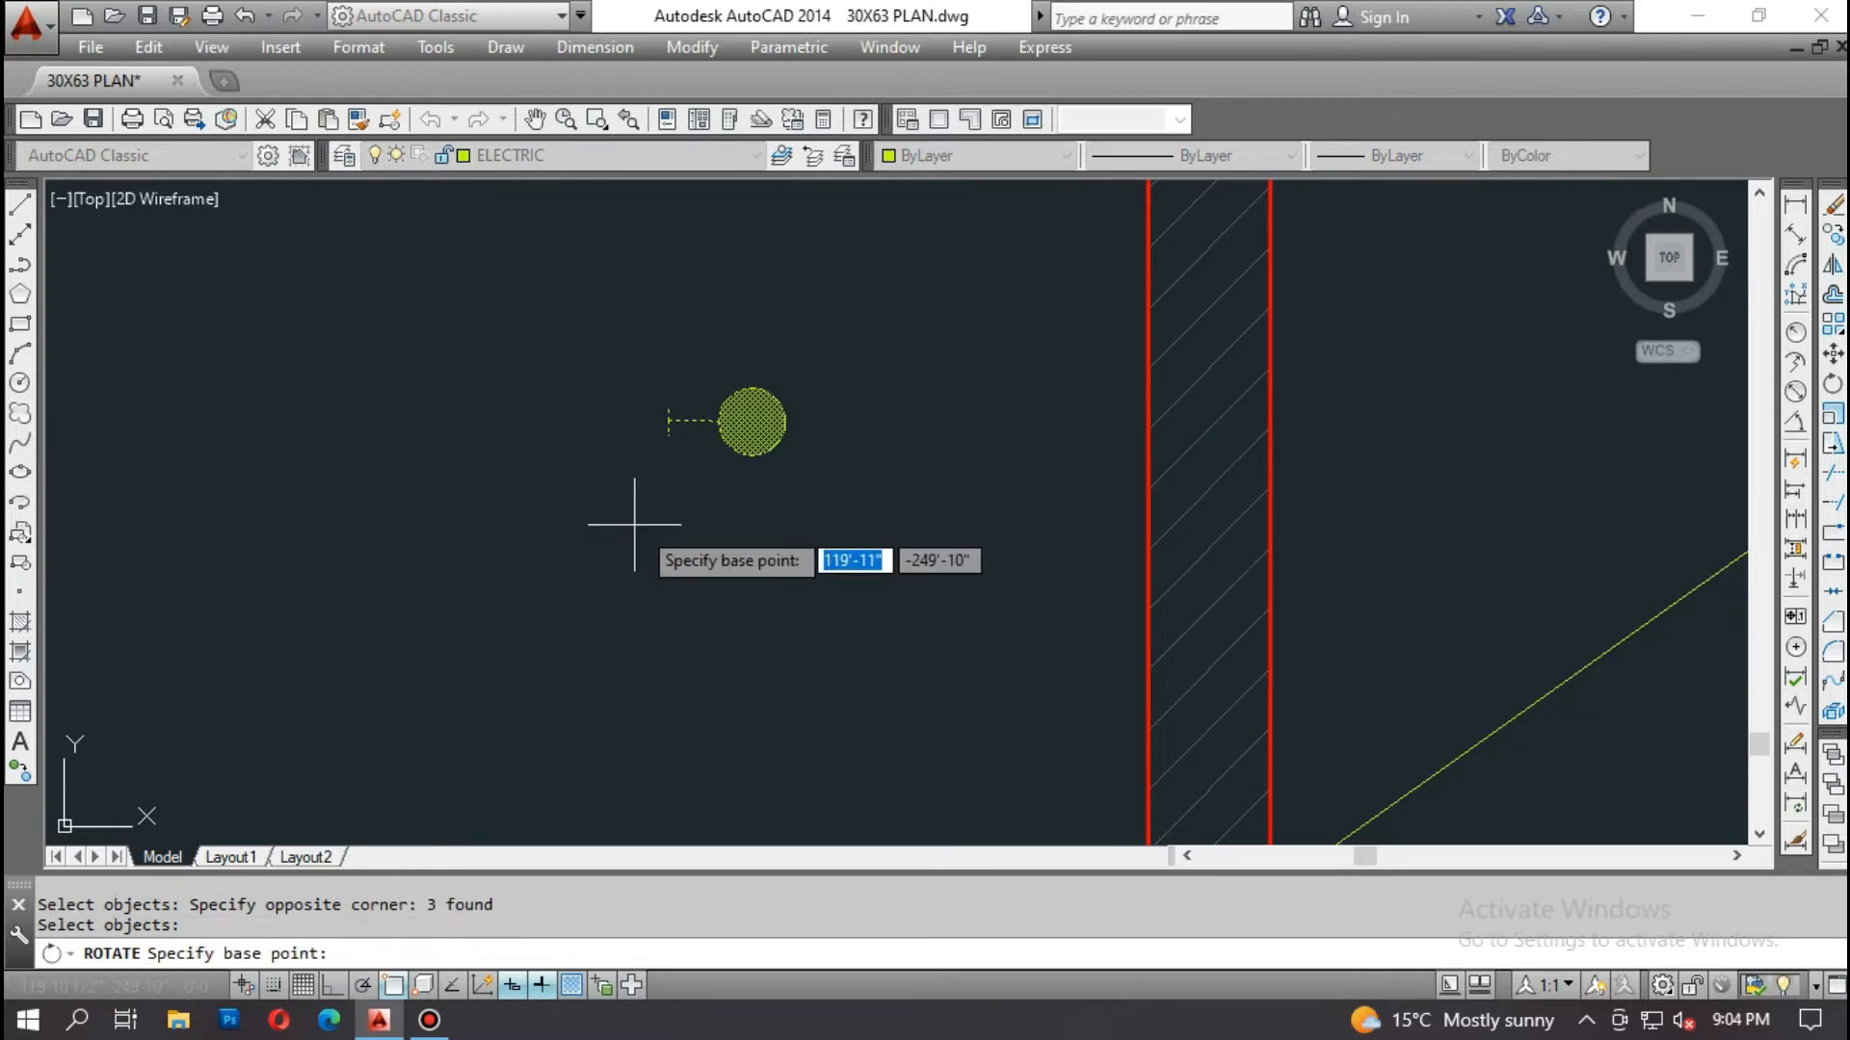
left_click(667, 420)
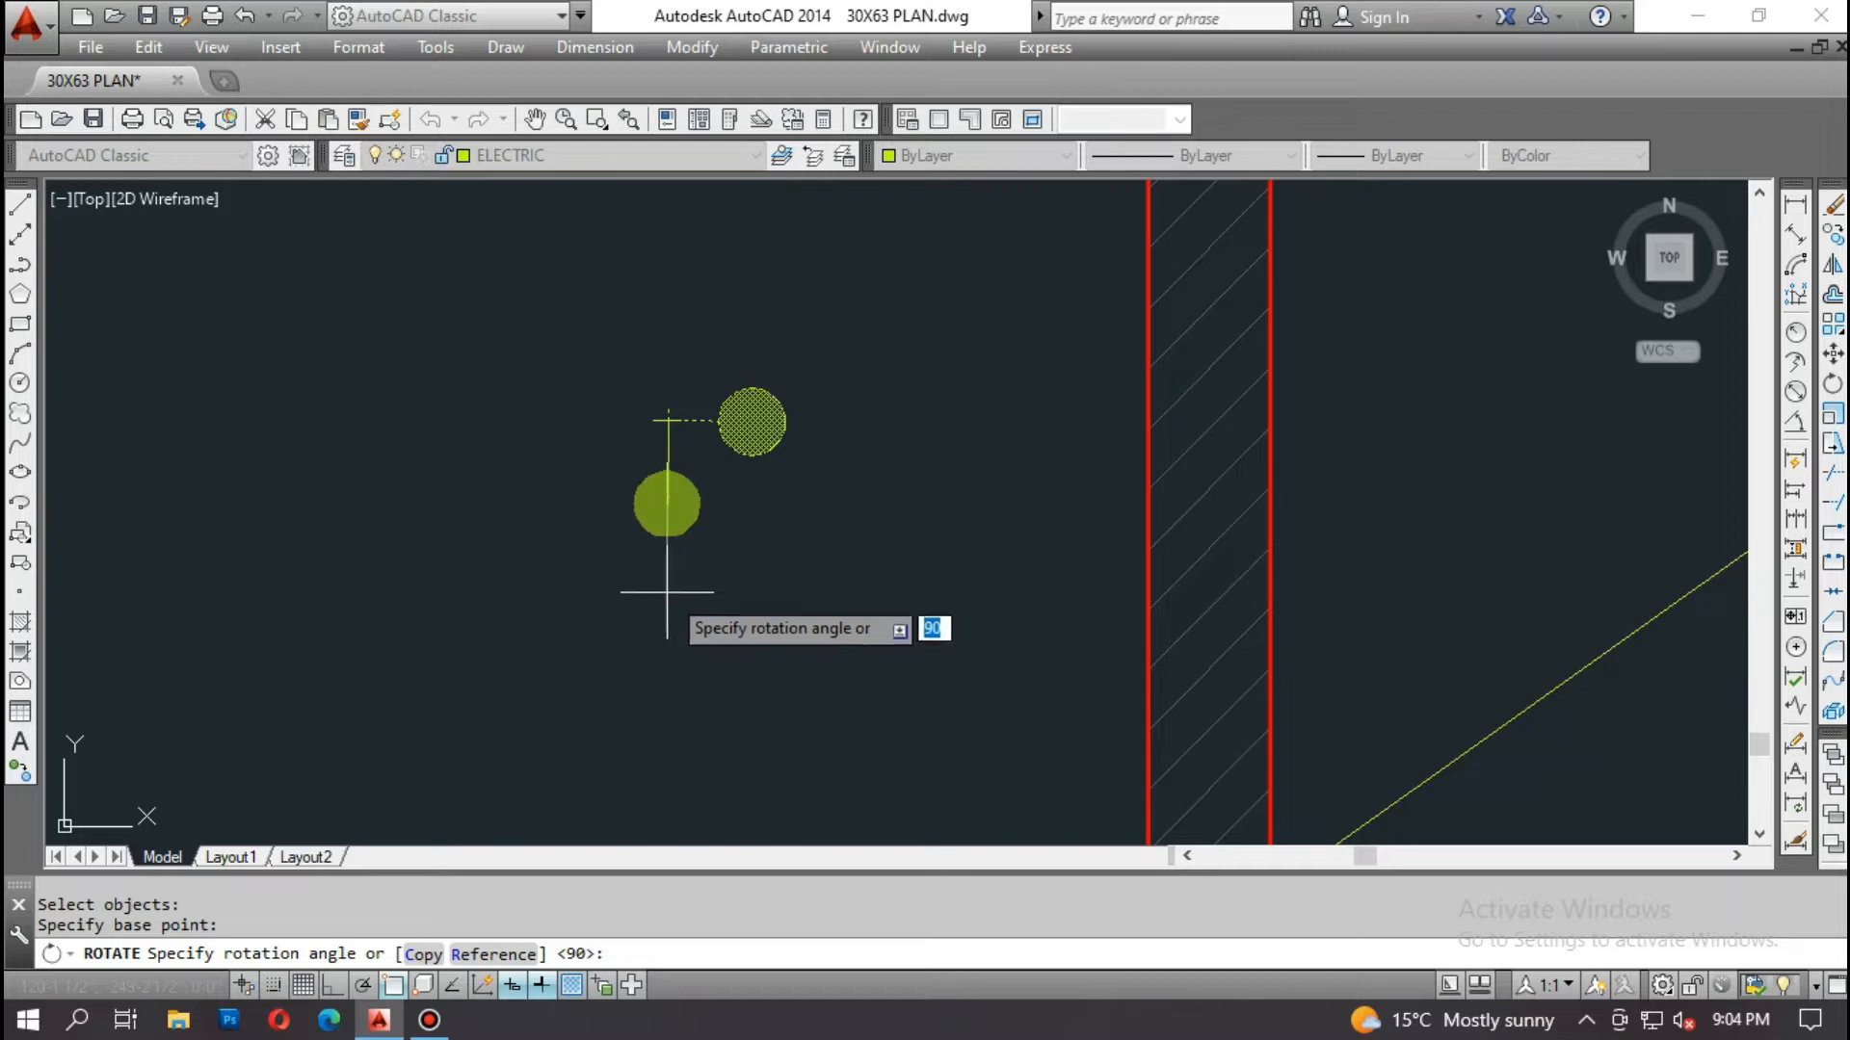
key("F8")
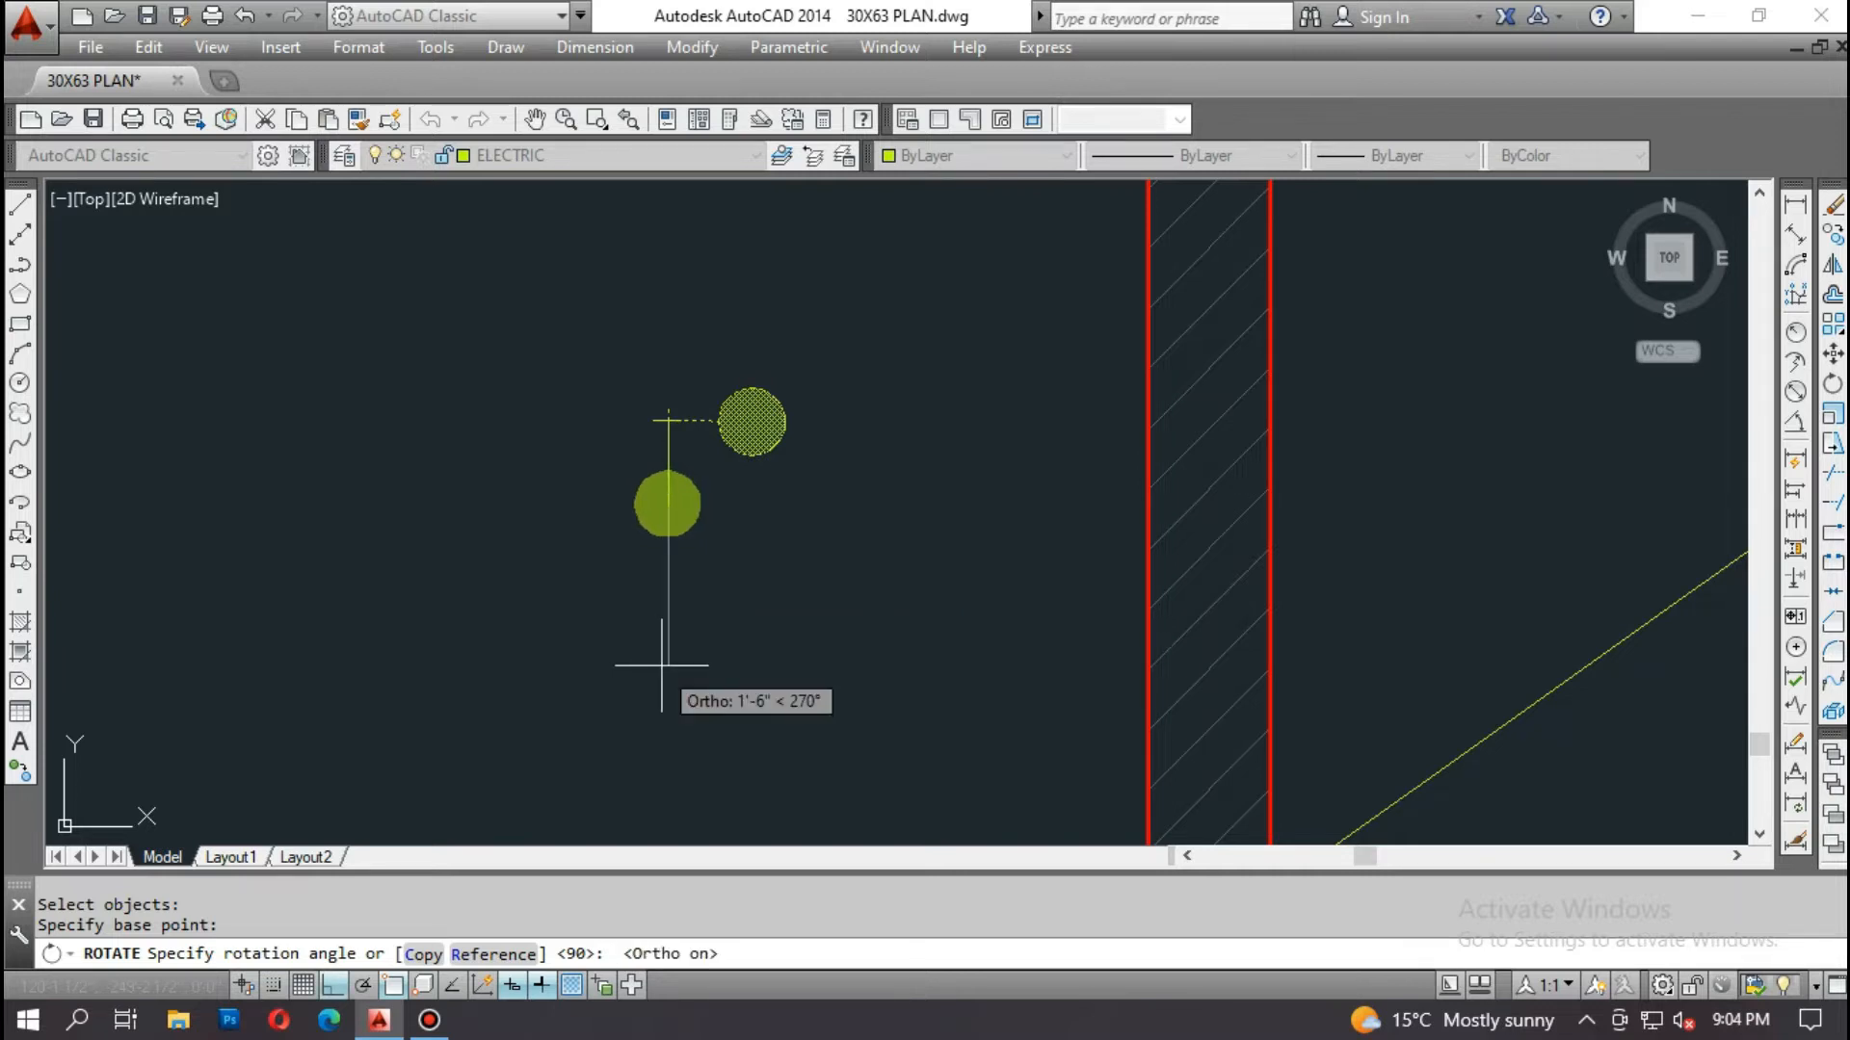
left_click(690, 652)
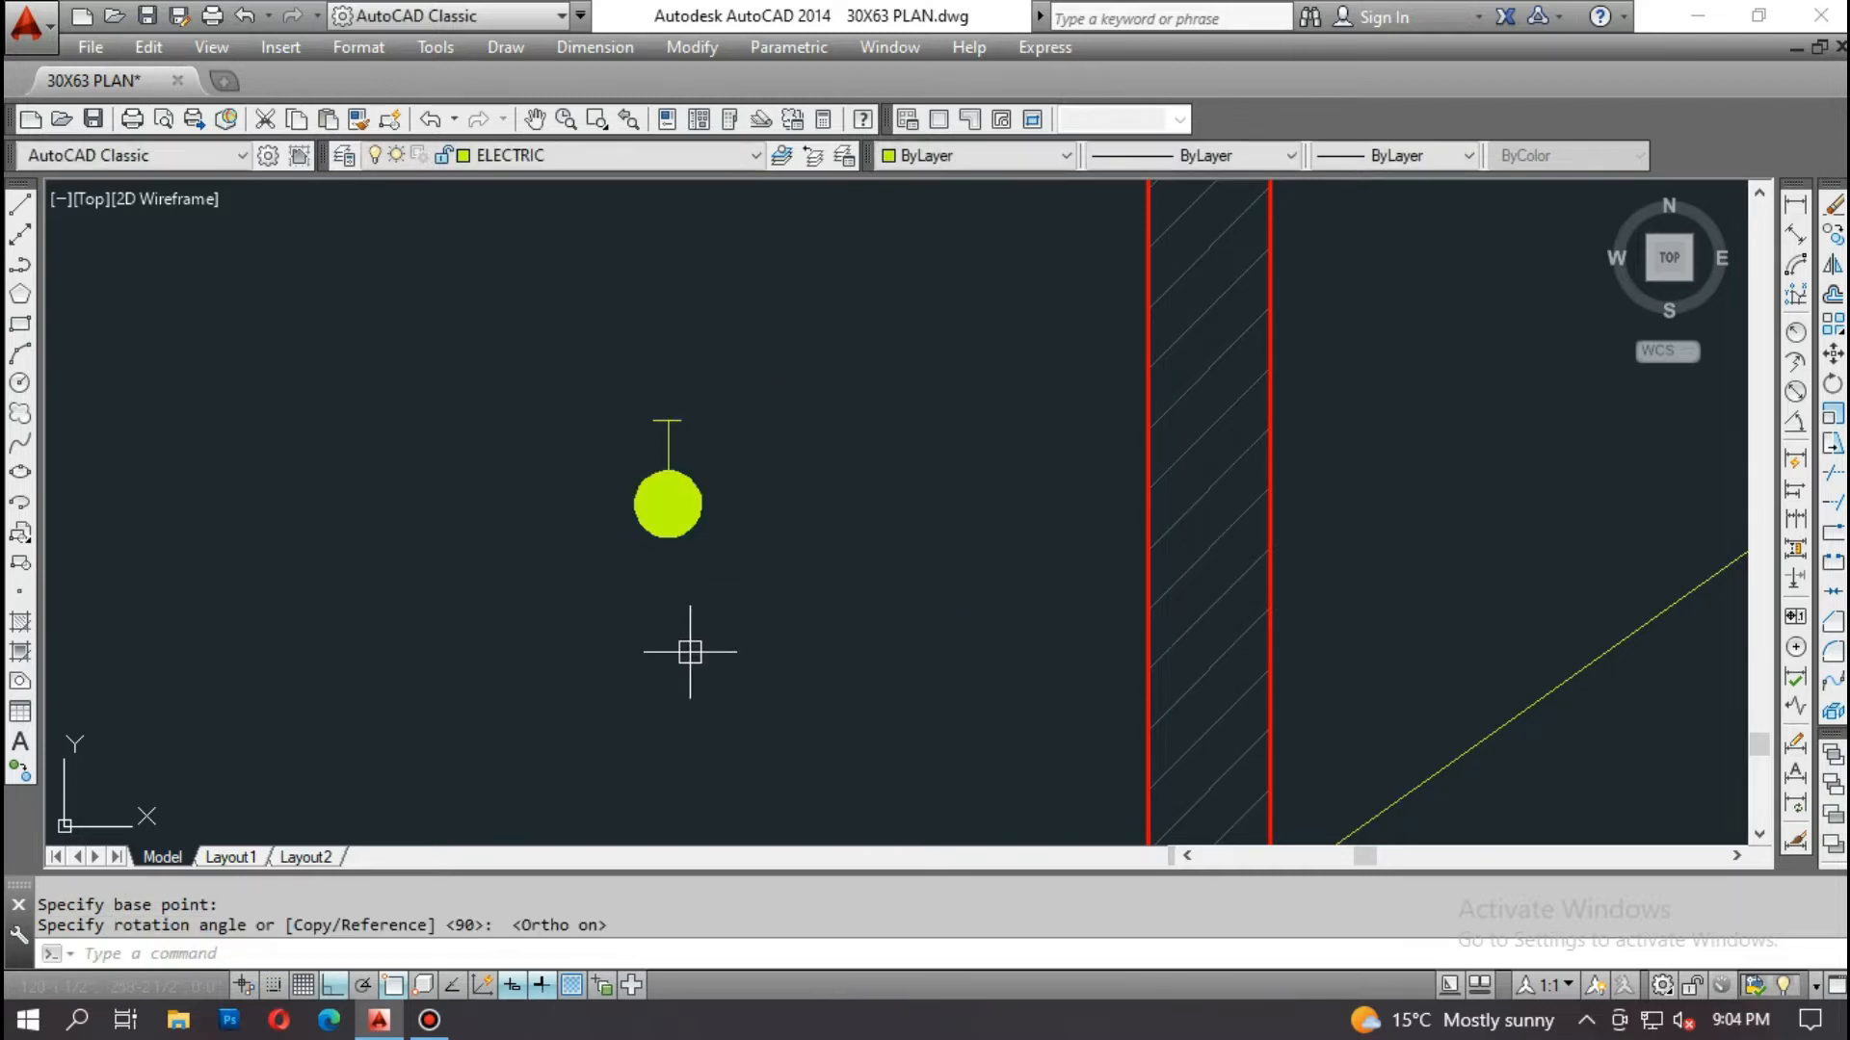
Step: Copy the rotated mirror light, based at the middle of its end bar, to the wall centered behind the upper-left bath's washbasin
type("co")
key("Return")
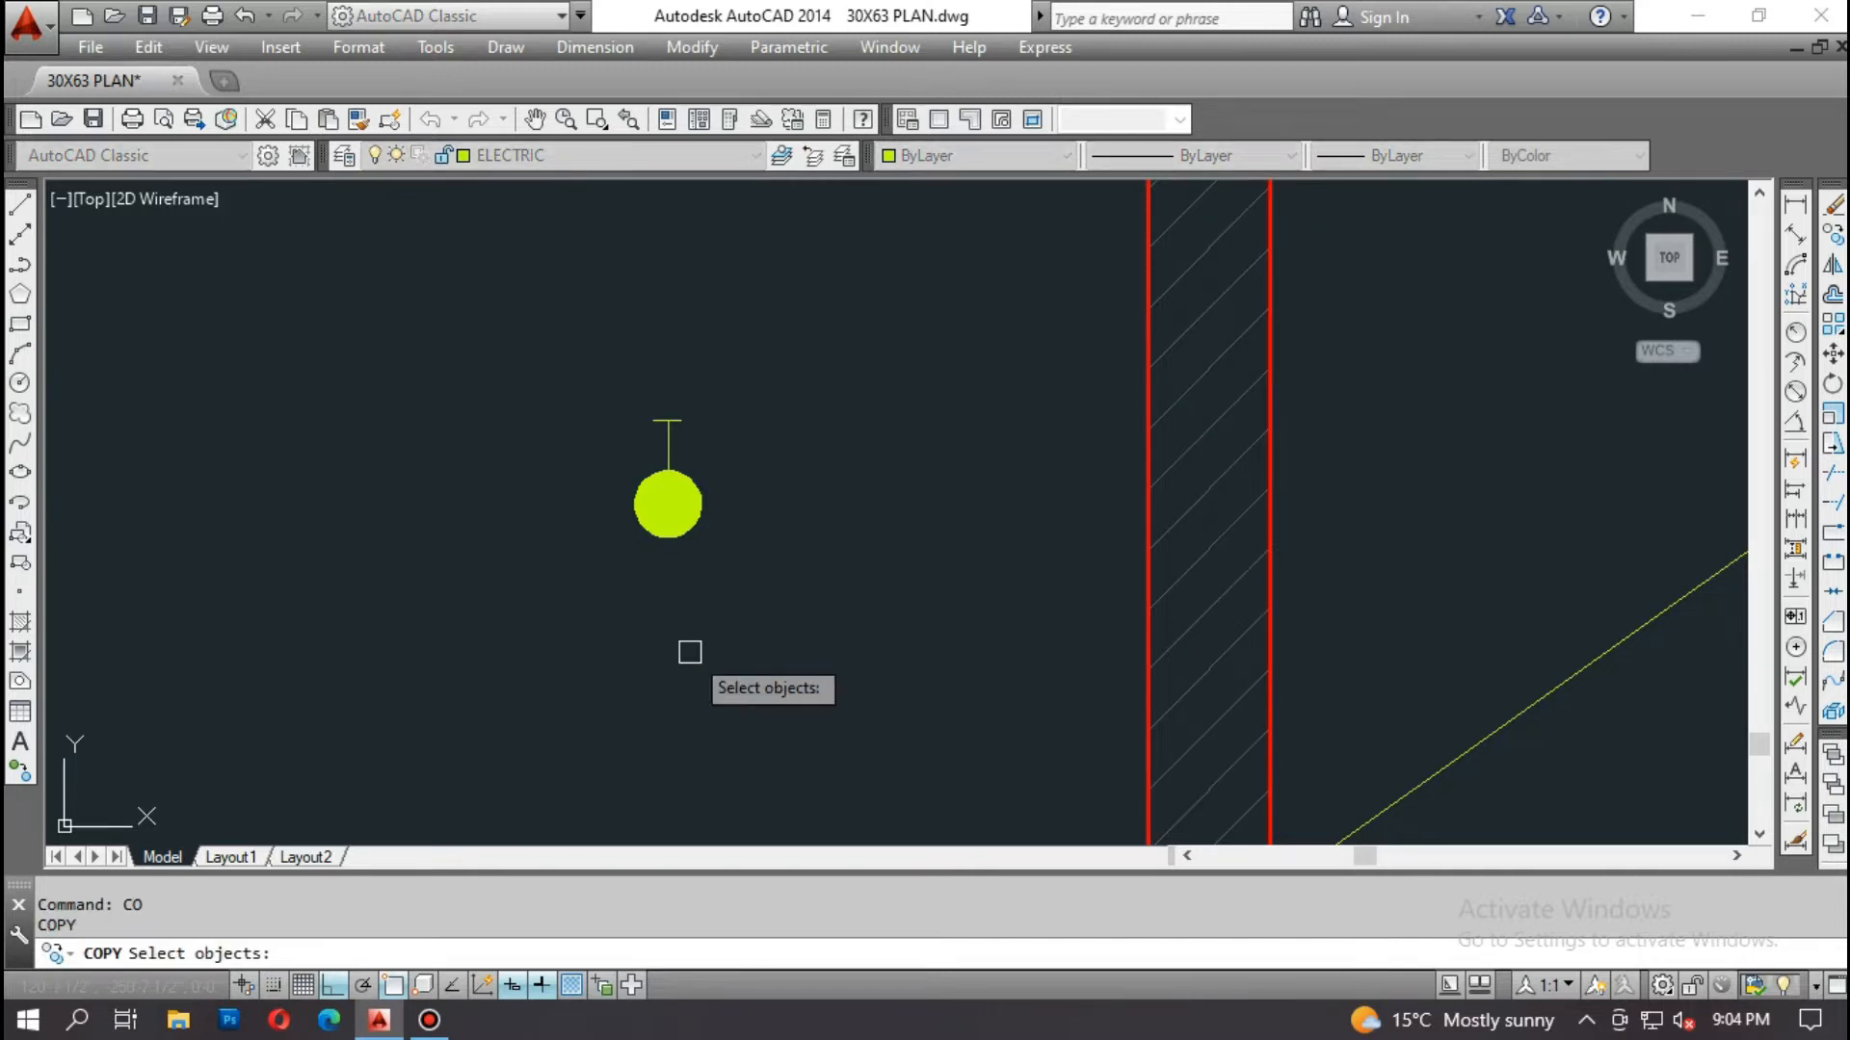
left_click(766, 599)
left_click(504, 367)
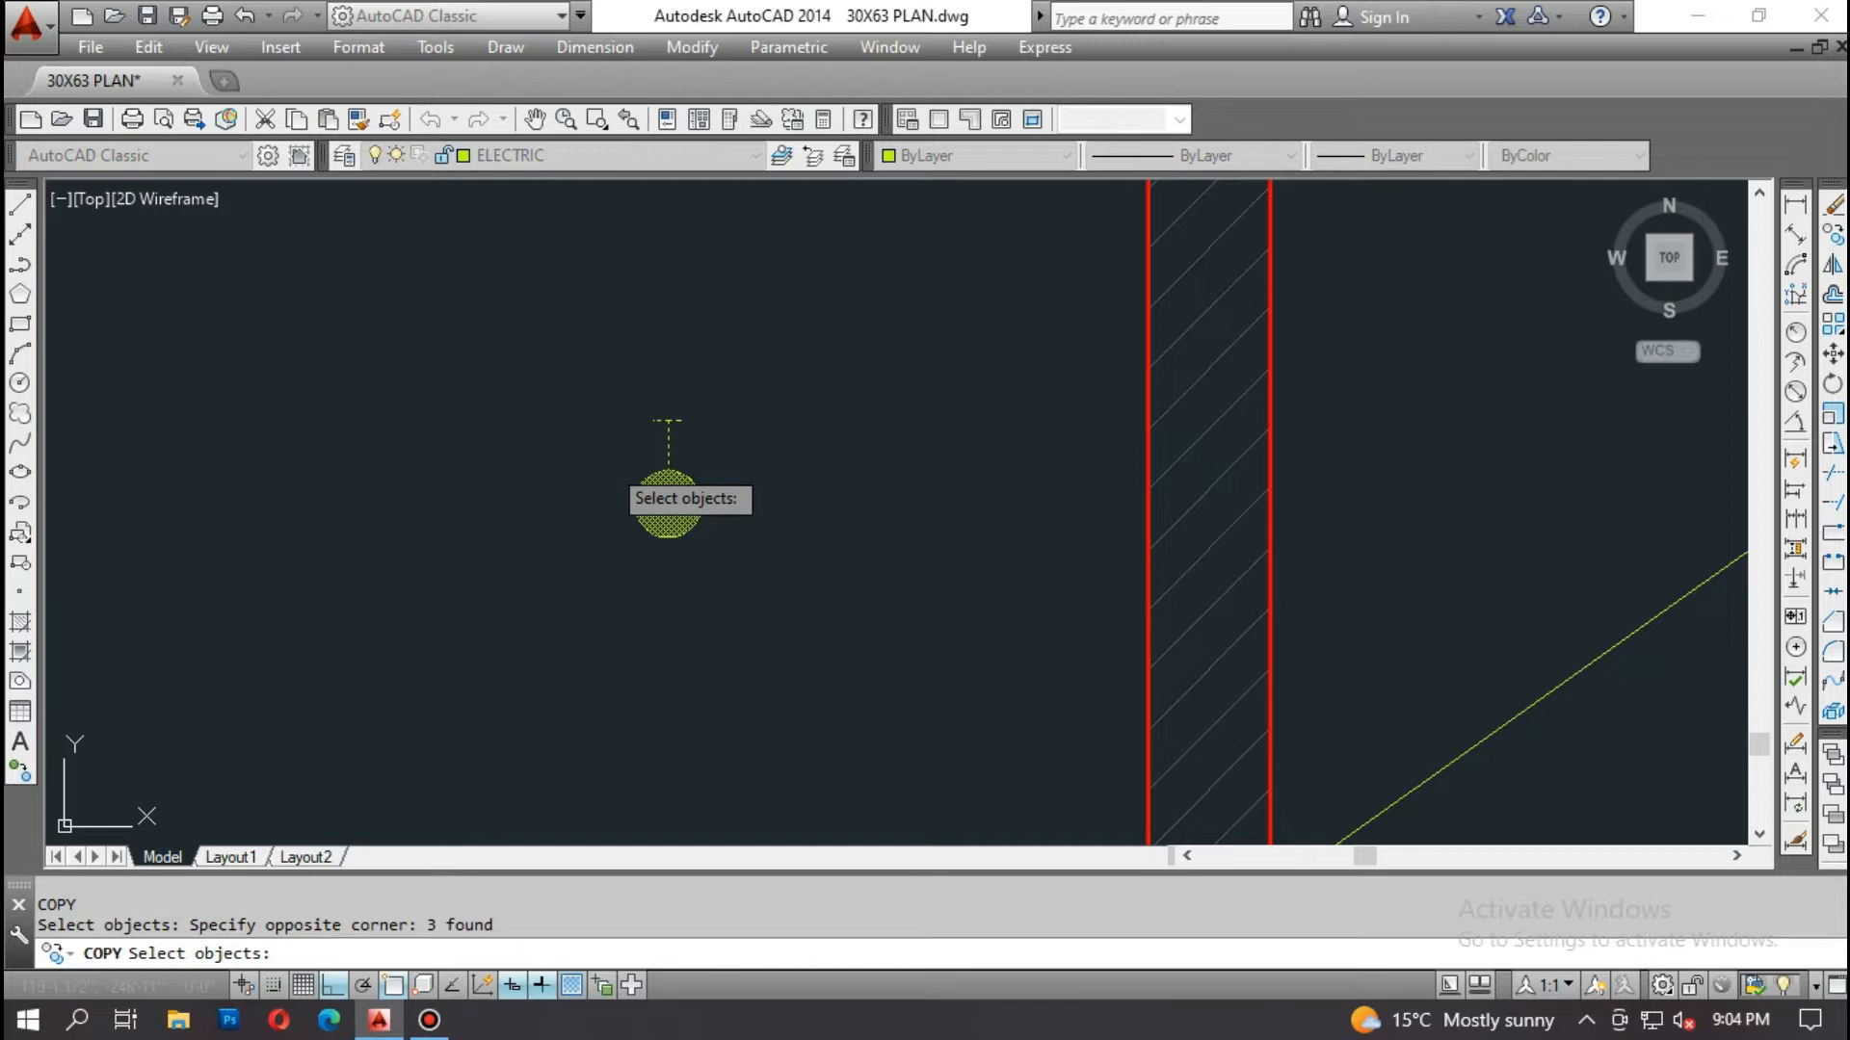
key("Return")
scroll(661, 426, "up", 4)
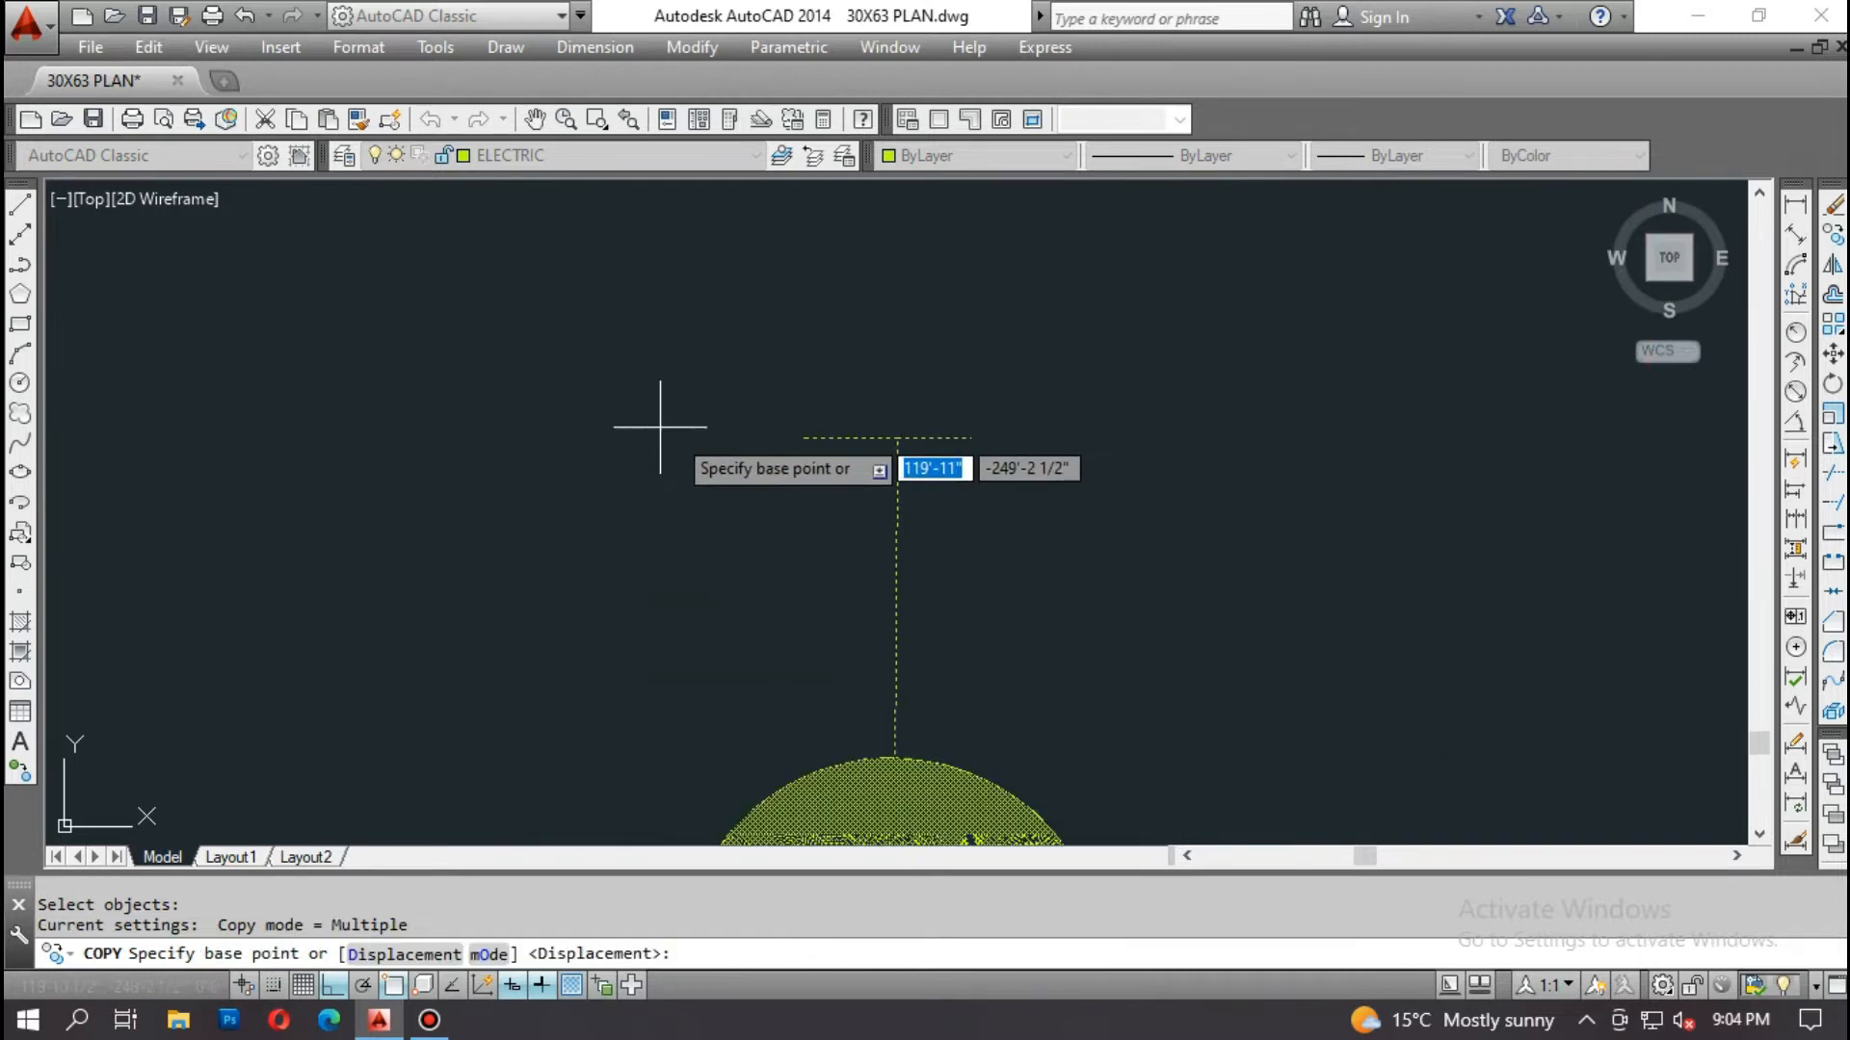
left_click(896, 438)
scroll(674, 483, "down", 6)
middle_click_drag(1474, 316, 828, 428)
scroll(848, 424, "up", 2)
left_click(983, 388)
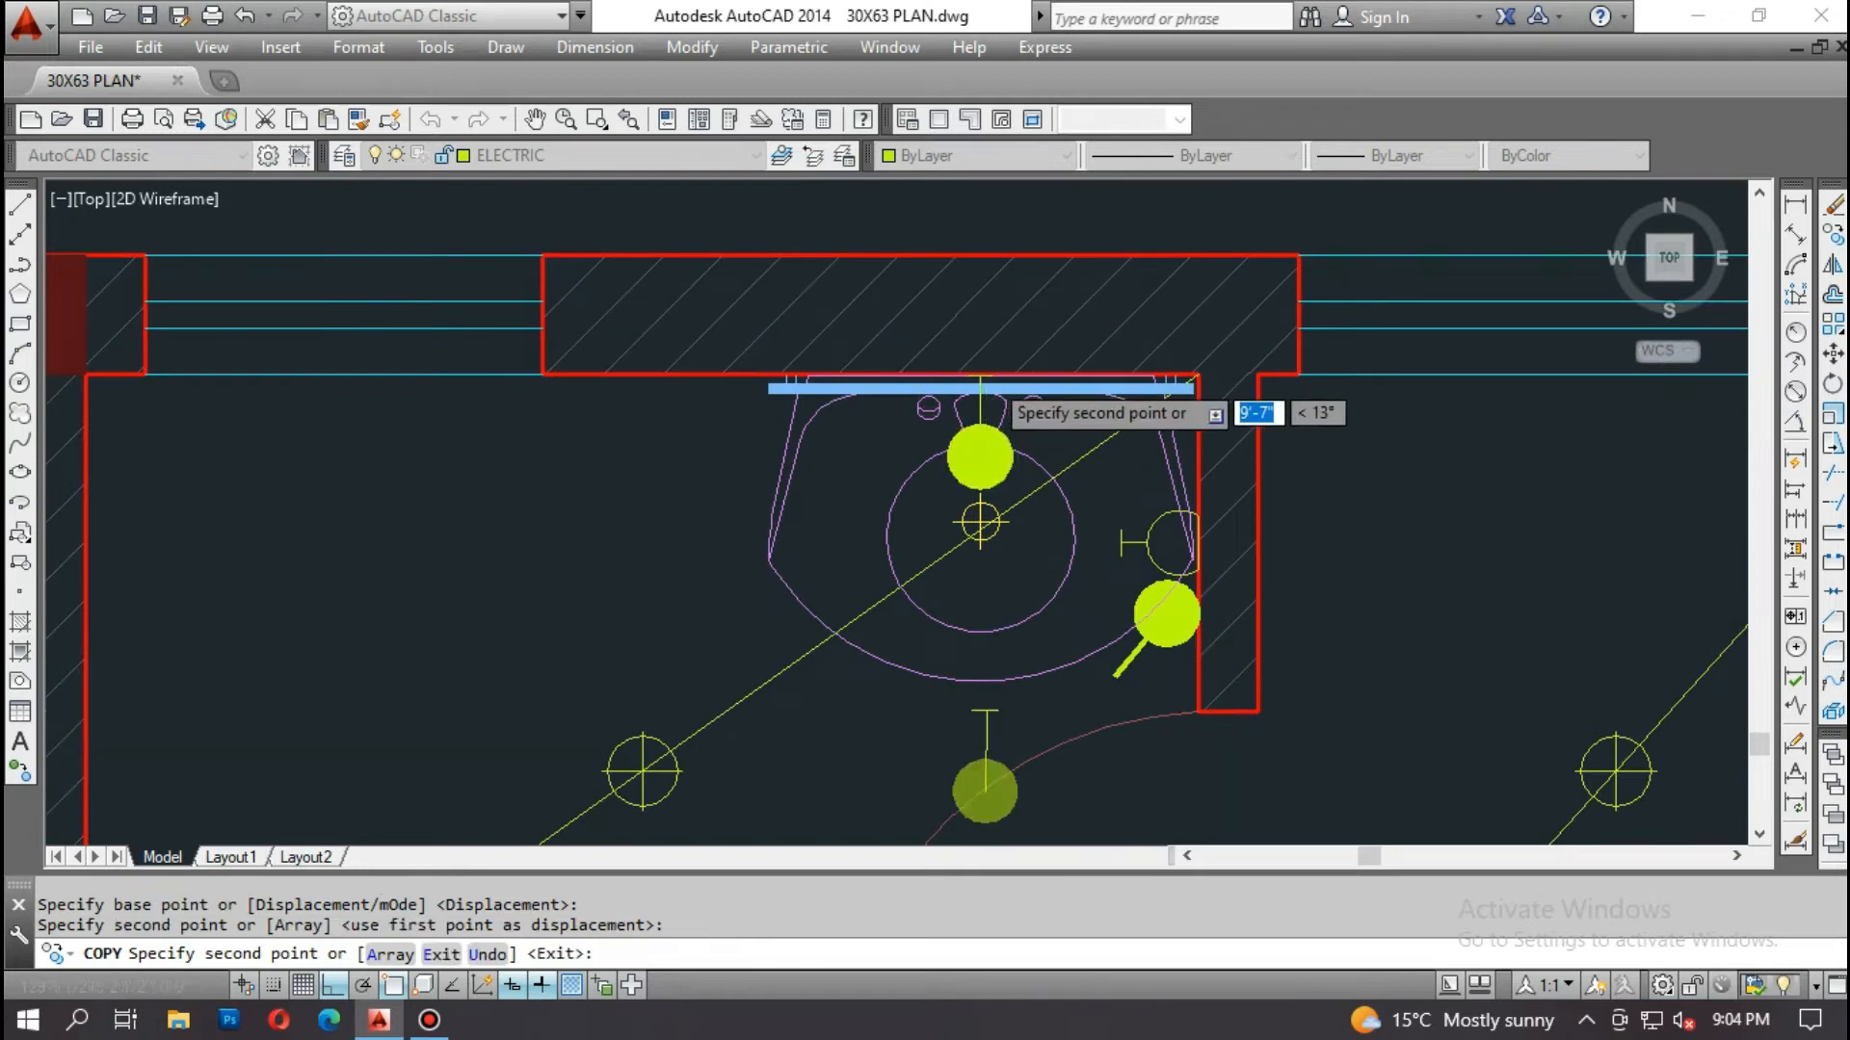
Step: Place another mirror light copy at the middle of the mirror behind the upper-right bath's washbasin
scroll(989, 384, "down", 4)
scroll(988, 393, "up", 3)
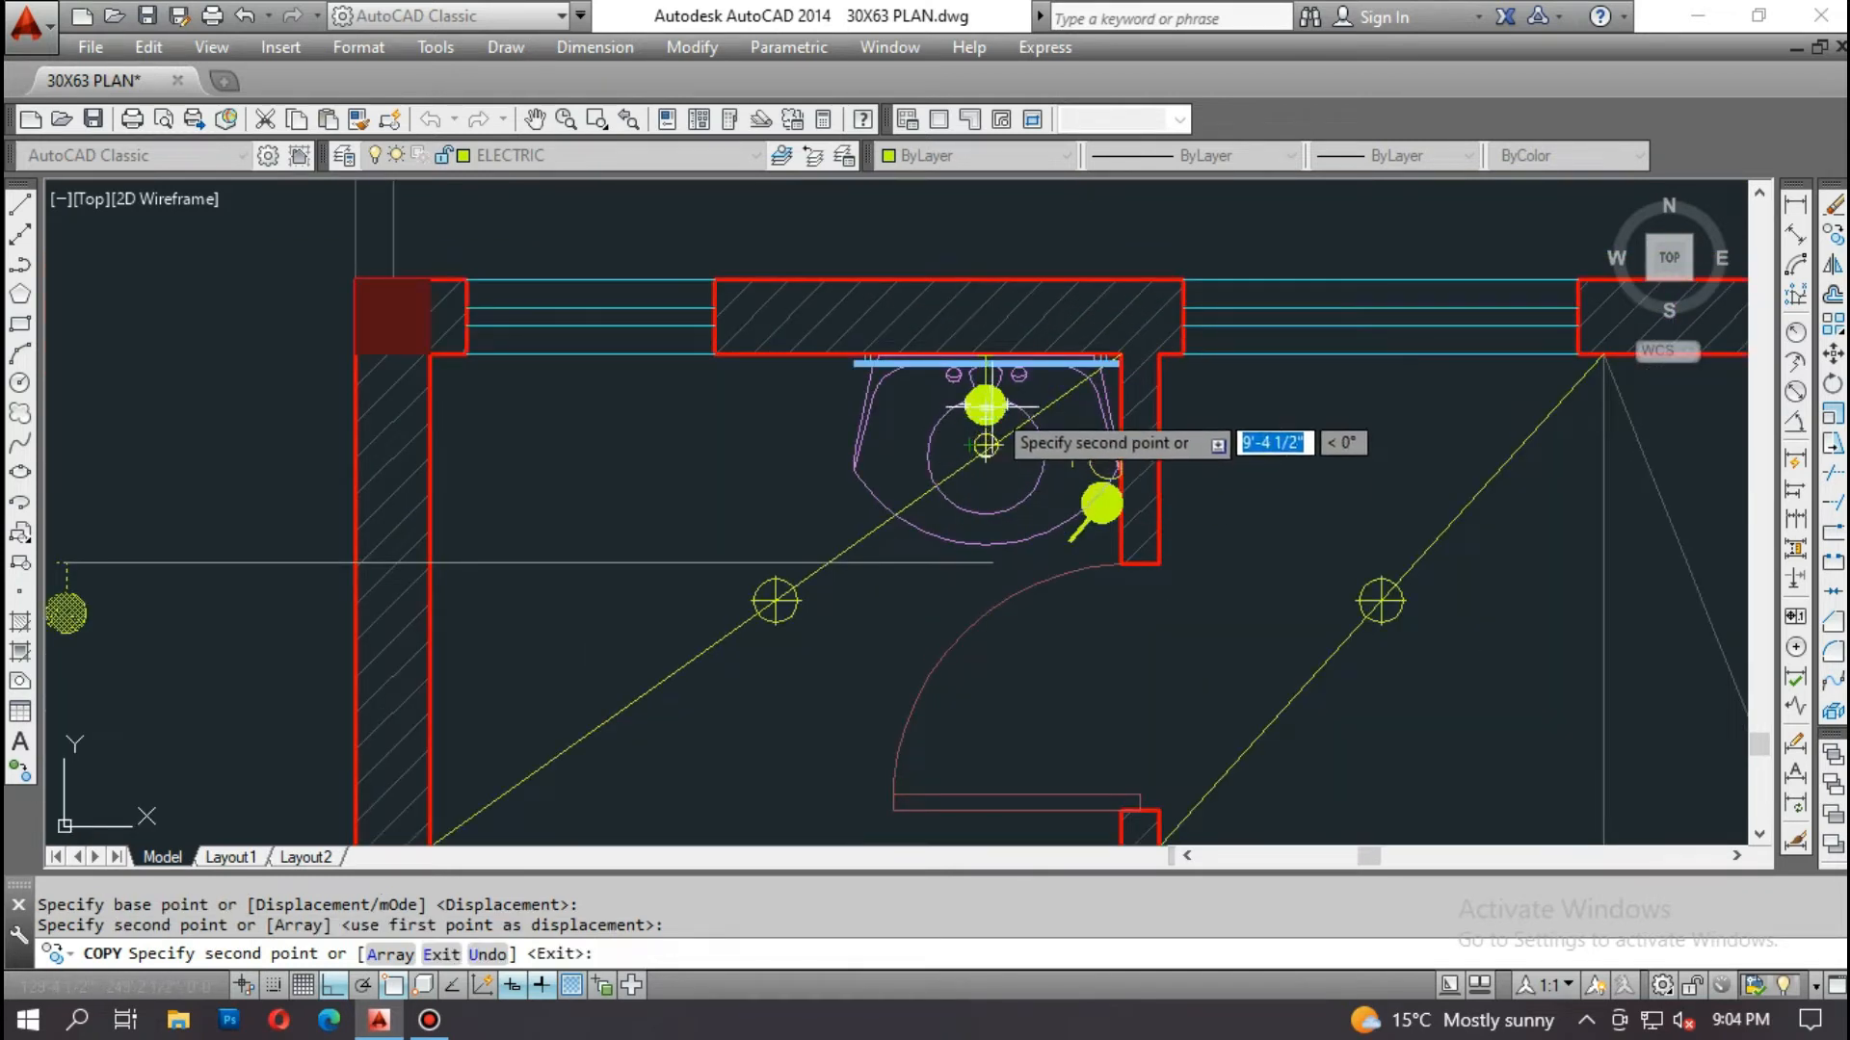
scroll(991, 405, "up", 3)
scroll(965, 410, "down", 5)
scroll(959, 400, "down", 2)
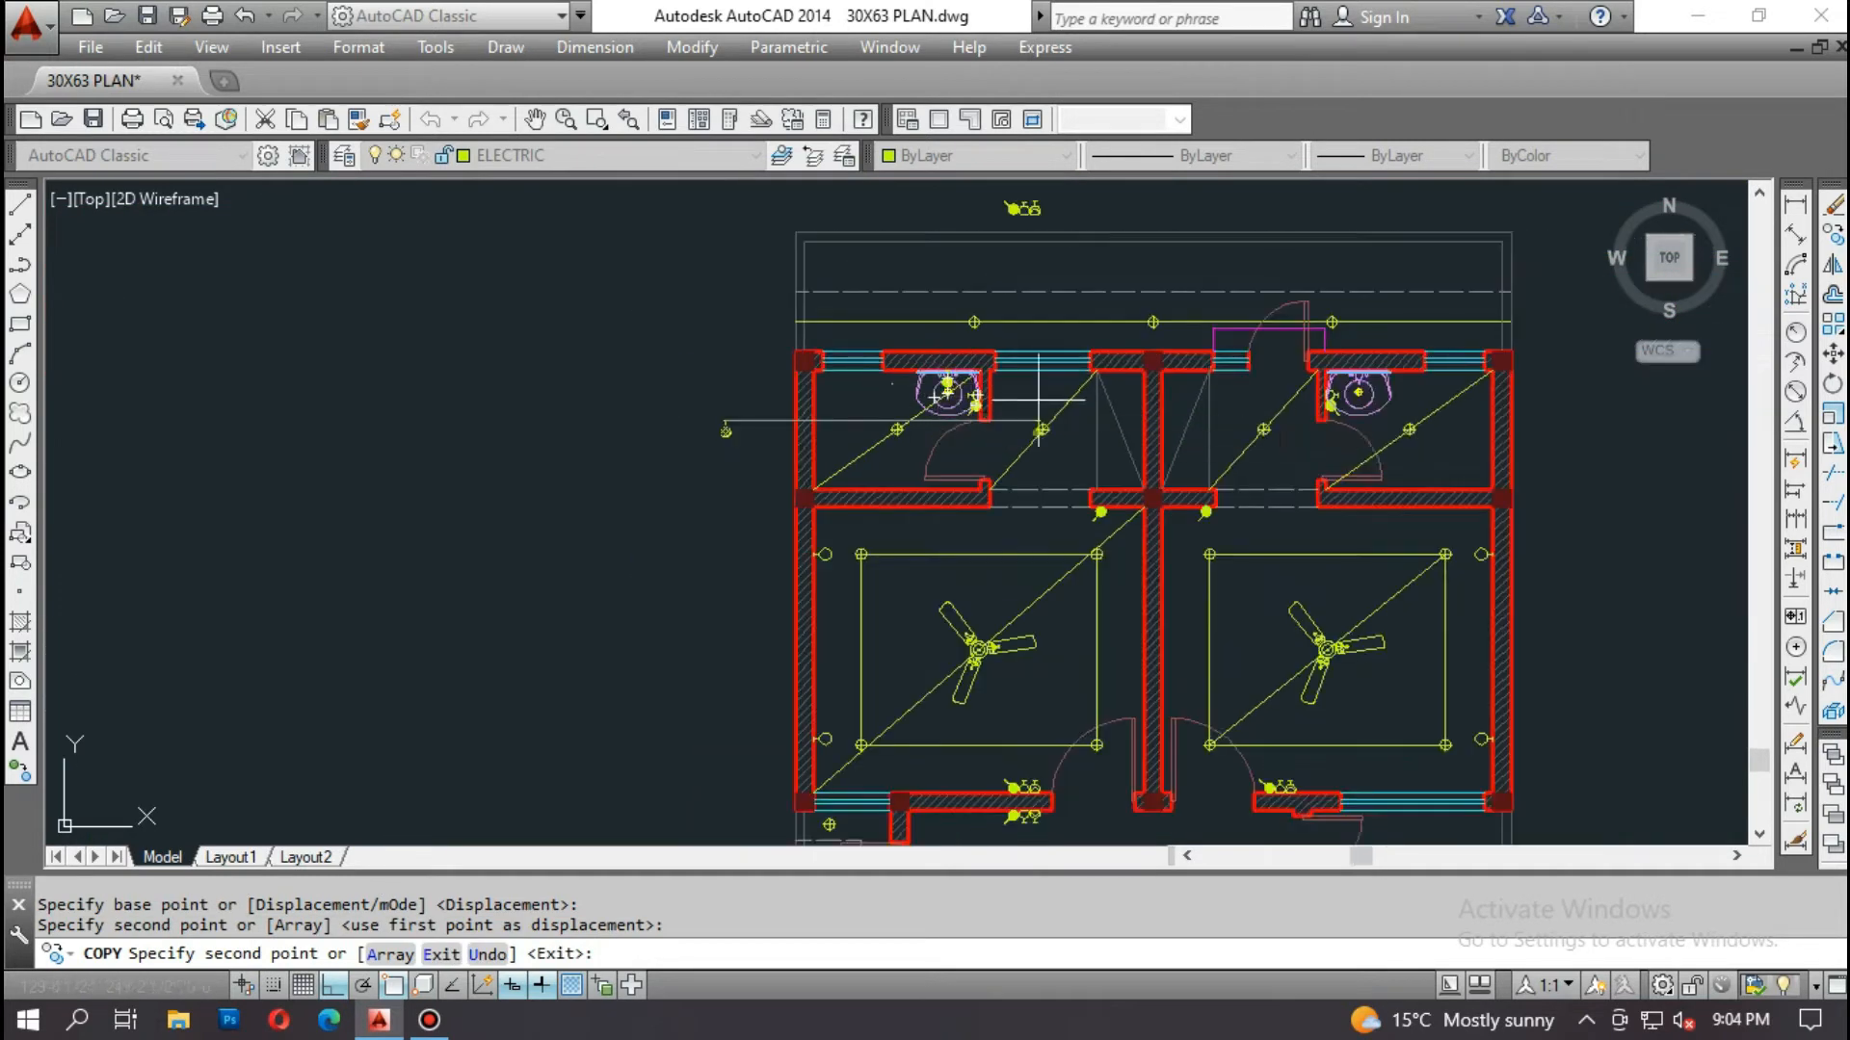
scroll(965, 436, "up", 7)
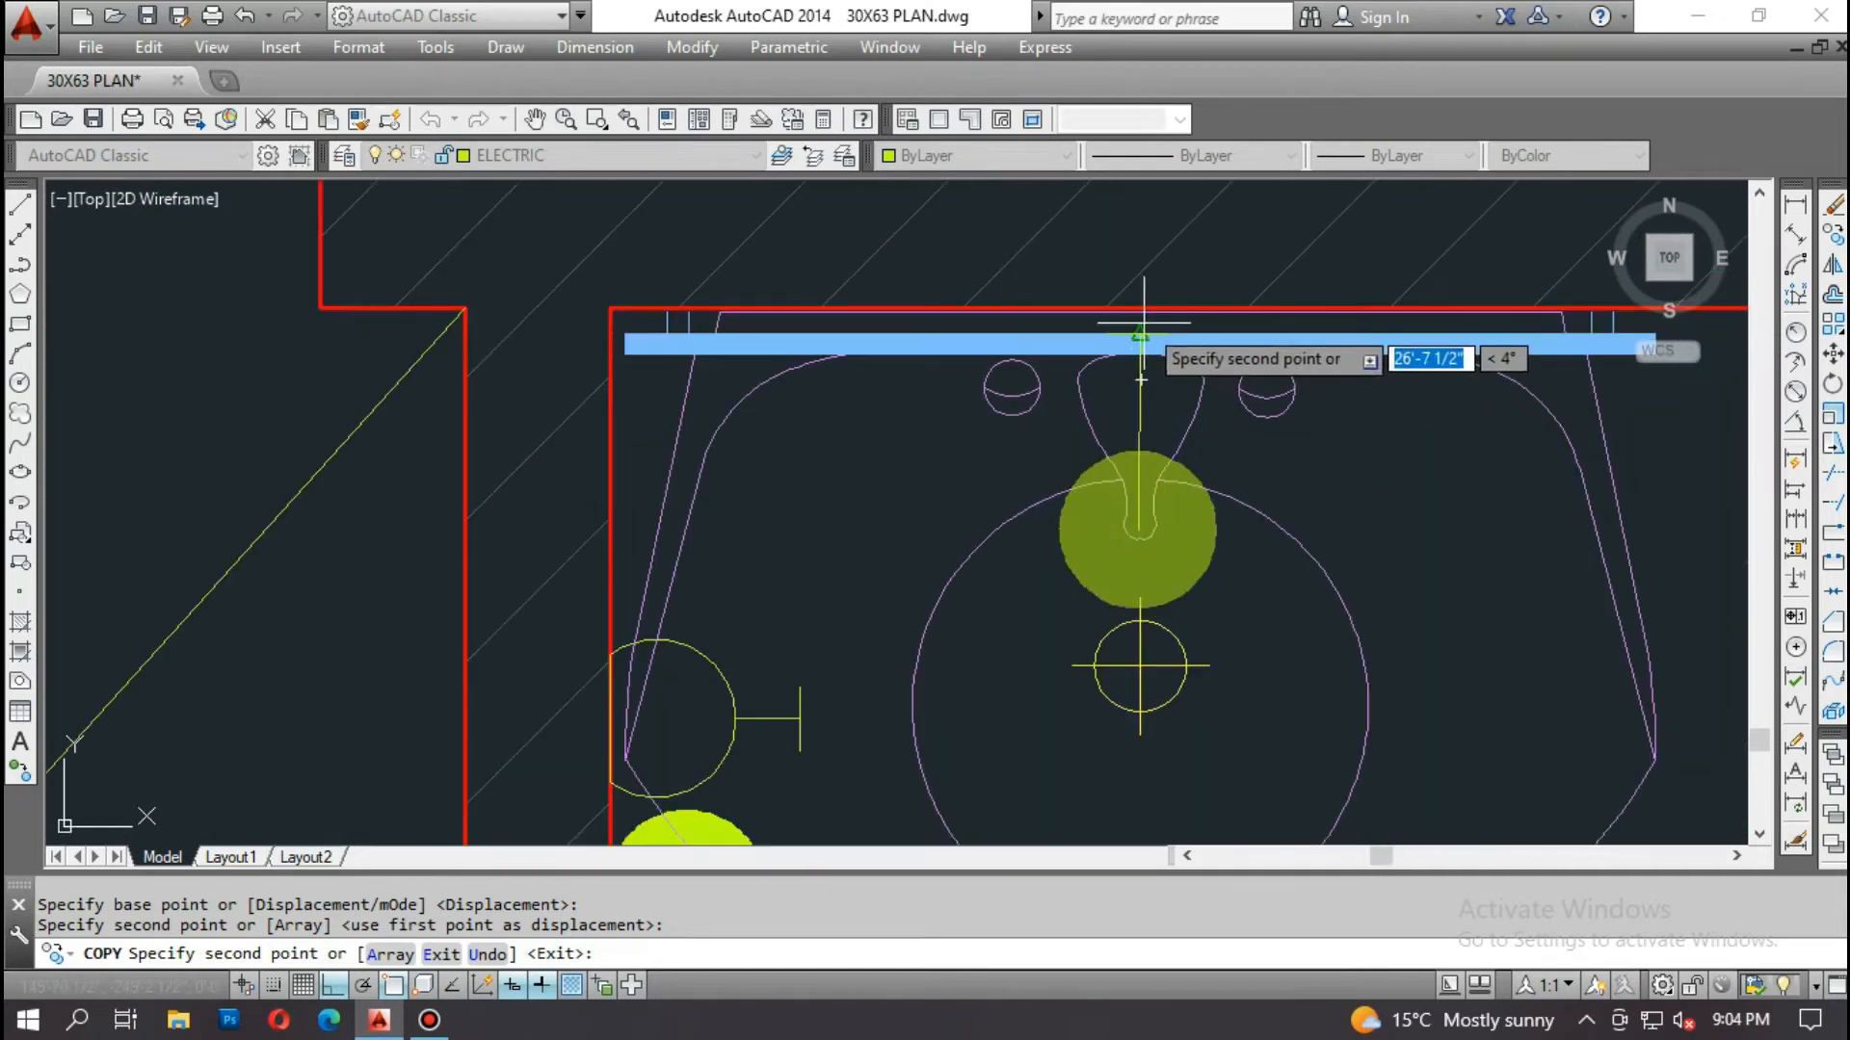
left_click(1140, 379)
Step: Place a mirror light copy on the wall above the toilet beside the stairs and finish copying
scroll(1060, 386, "down", 7)
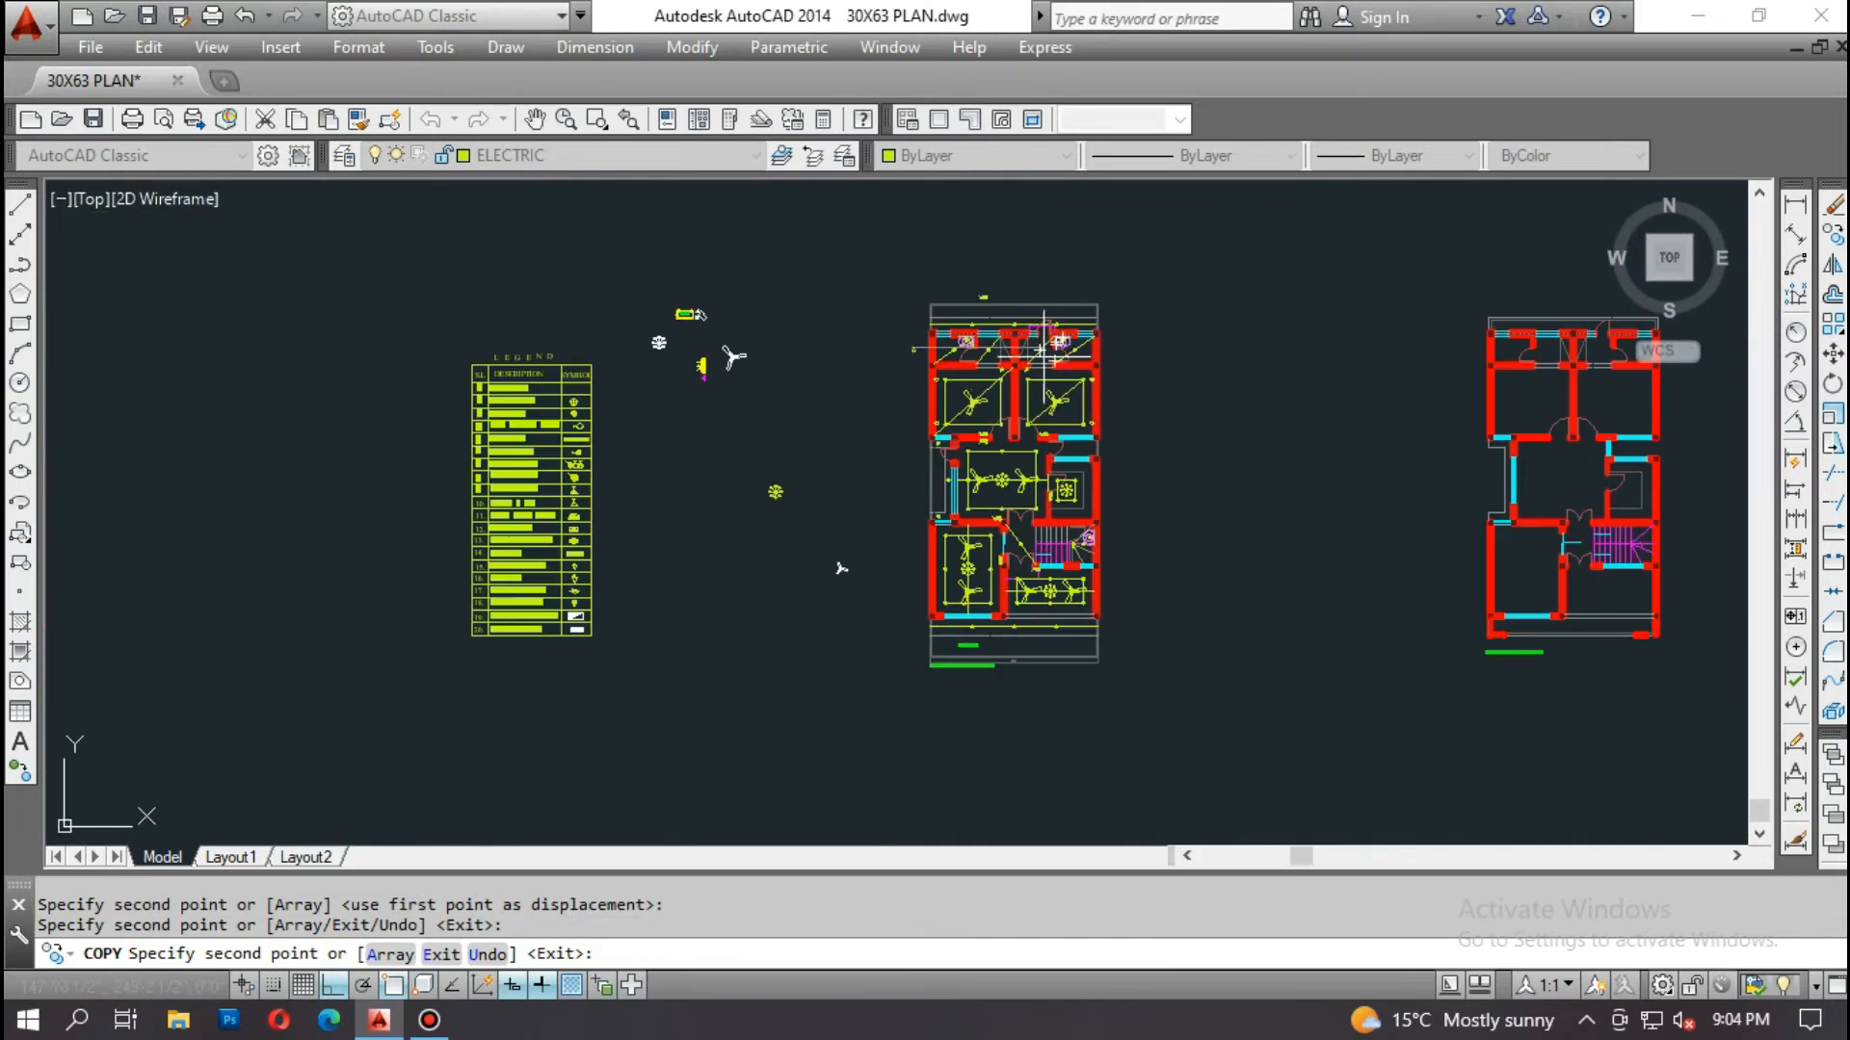
scroll(1110, 587, "up", 8)
left_click(891, 252)
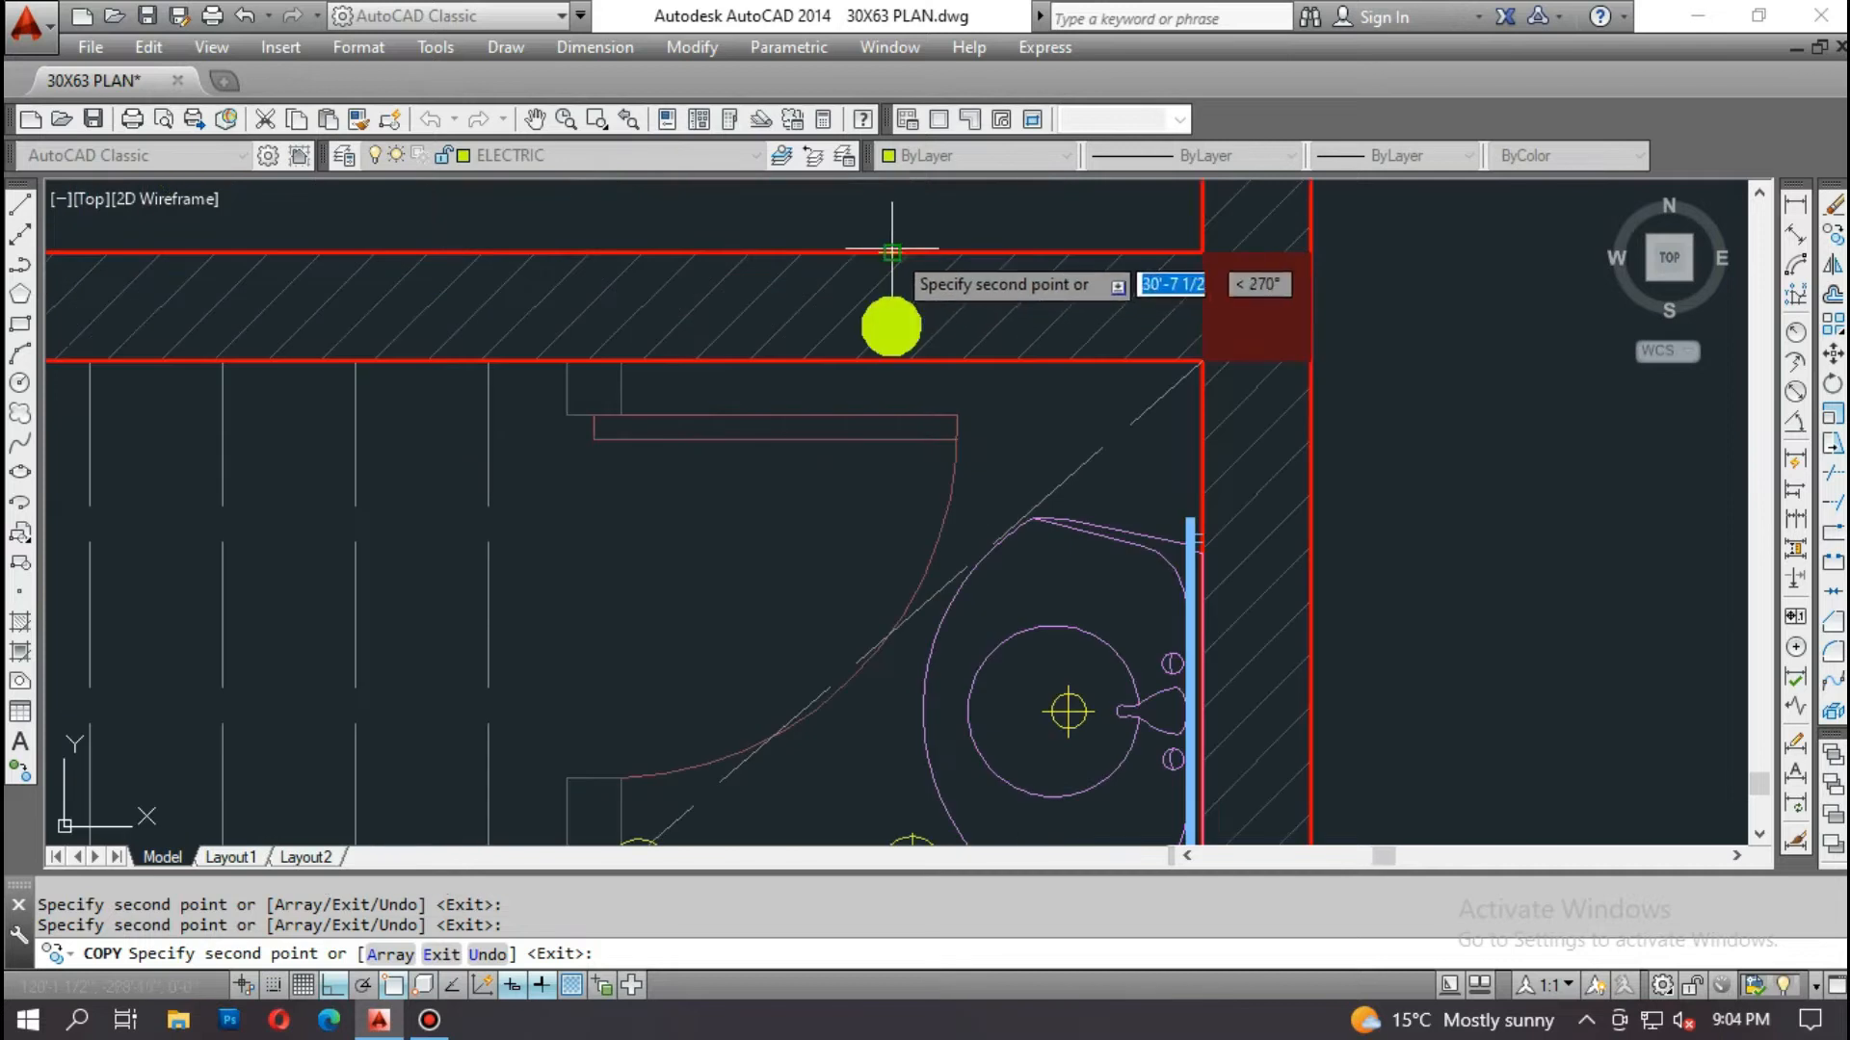
key("Escape")
Step: Rotate the mirror light above the stair-side toilet 270 degrees about the middle of its end bar so its circle points left
type("r")
key("Return")
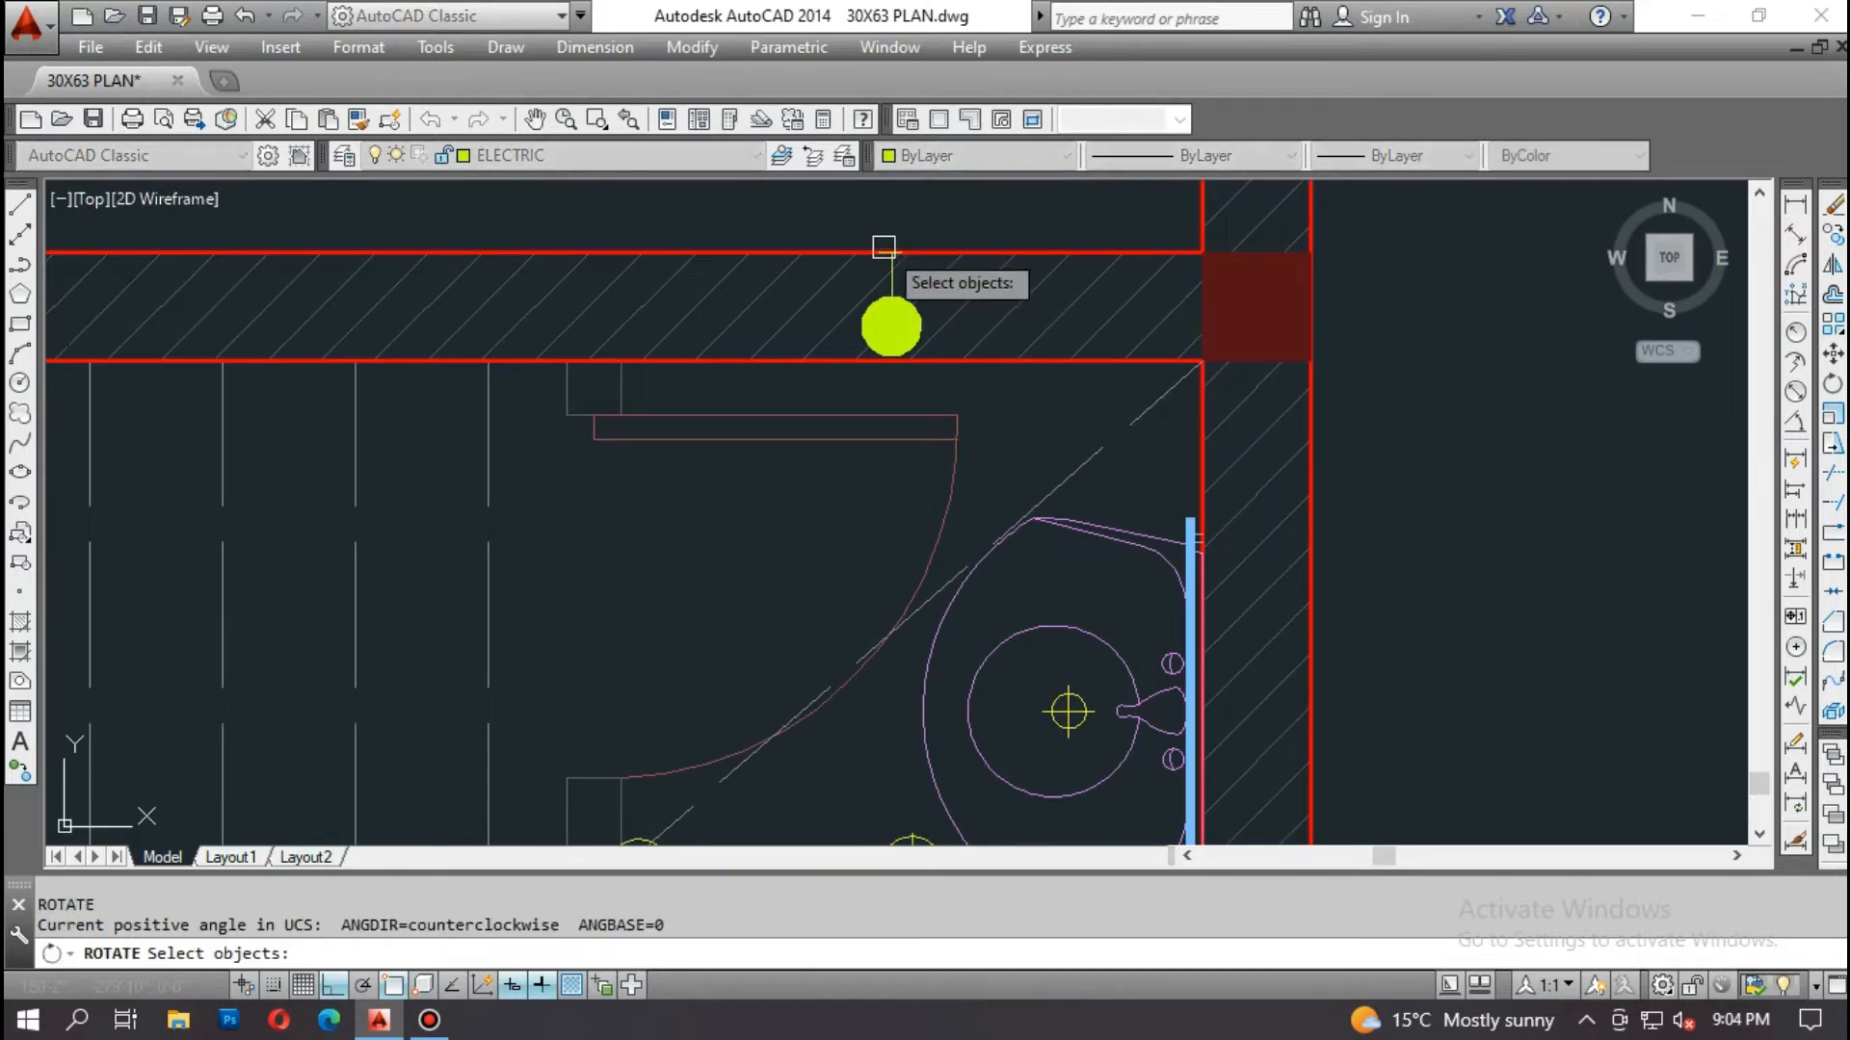
left_click(950, 392)
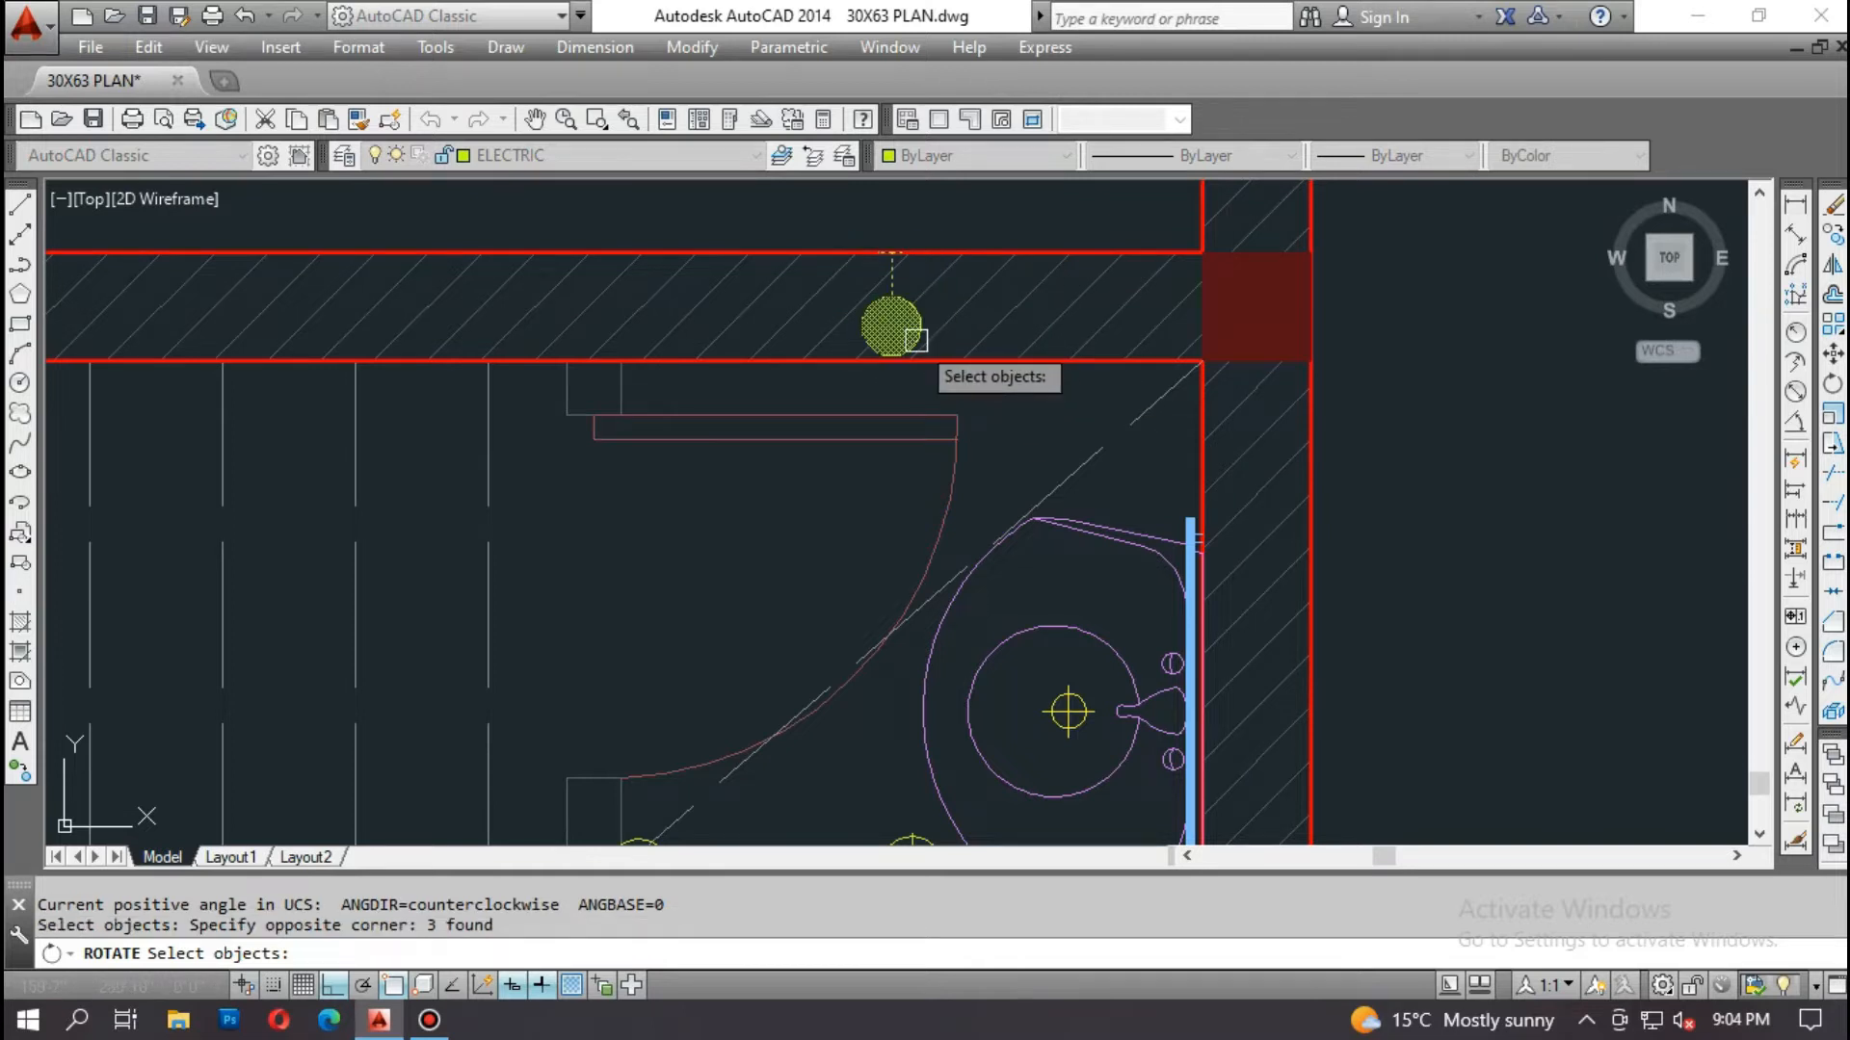
key("Return")
scroll(923, 253, "up", 5)
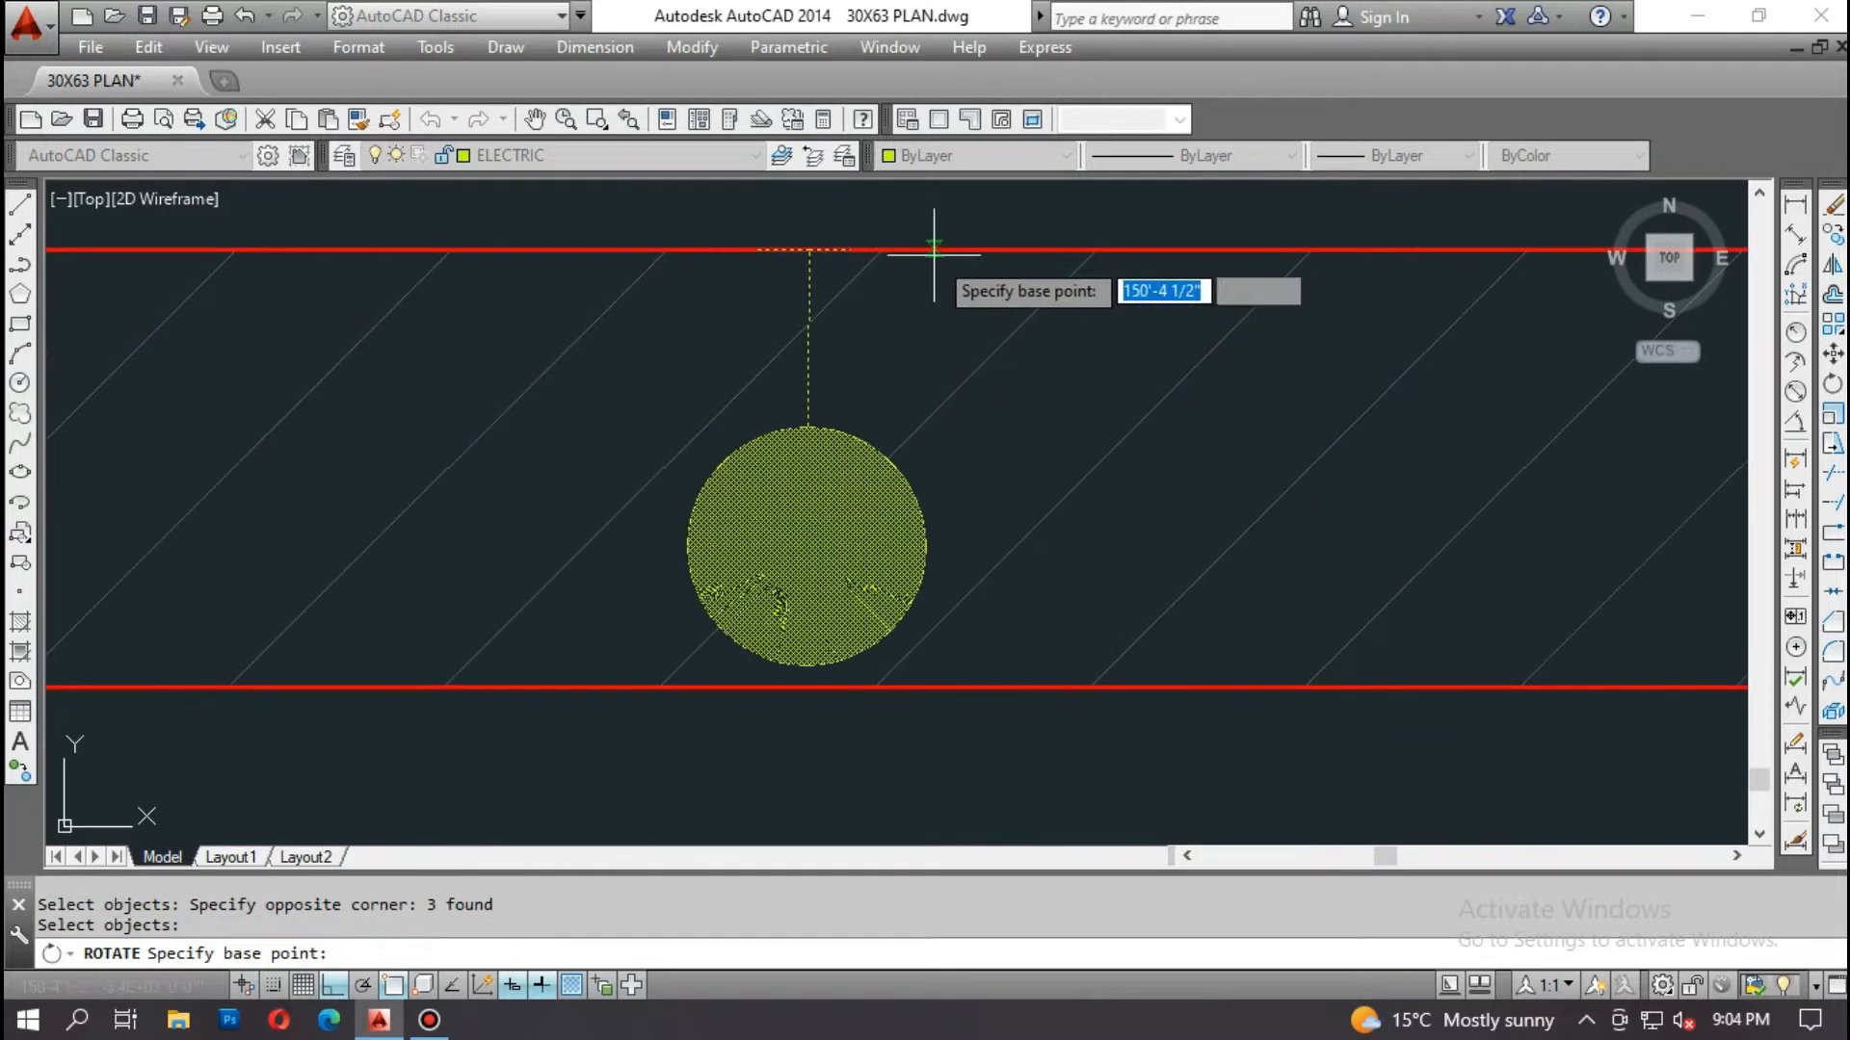
left_click(809, 249)
scroll(809, 248, "down", 4)
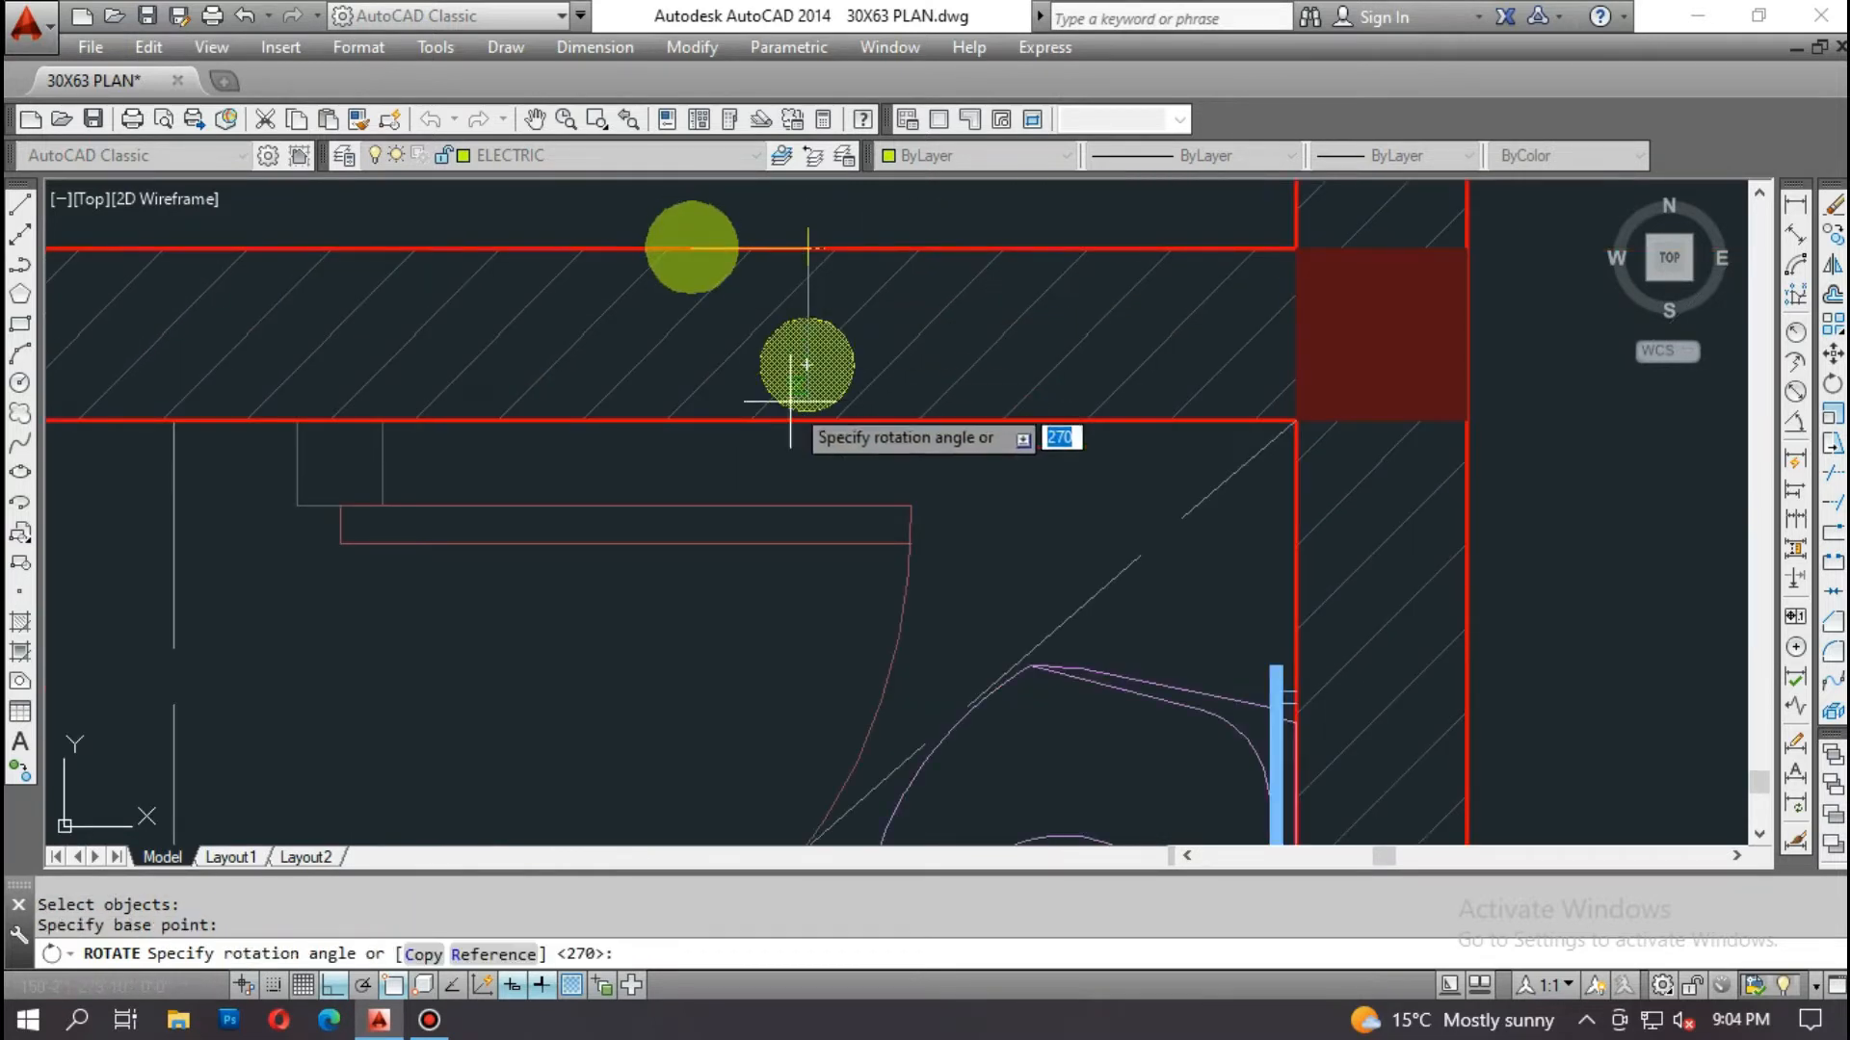
left_click(816, 484)
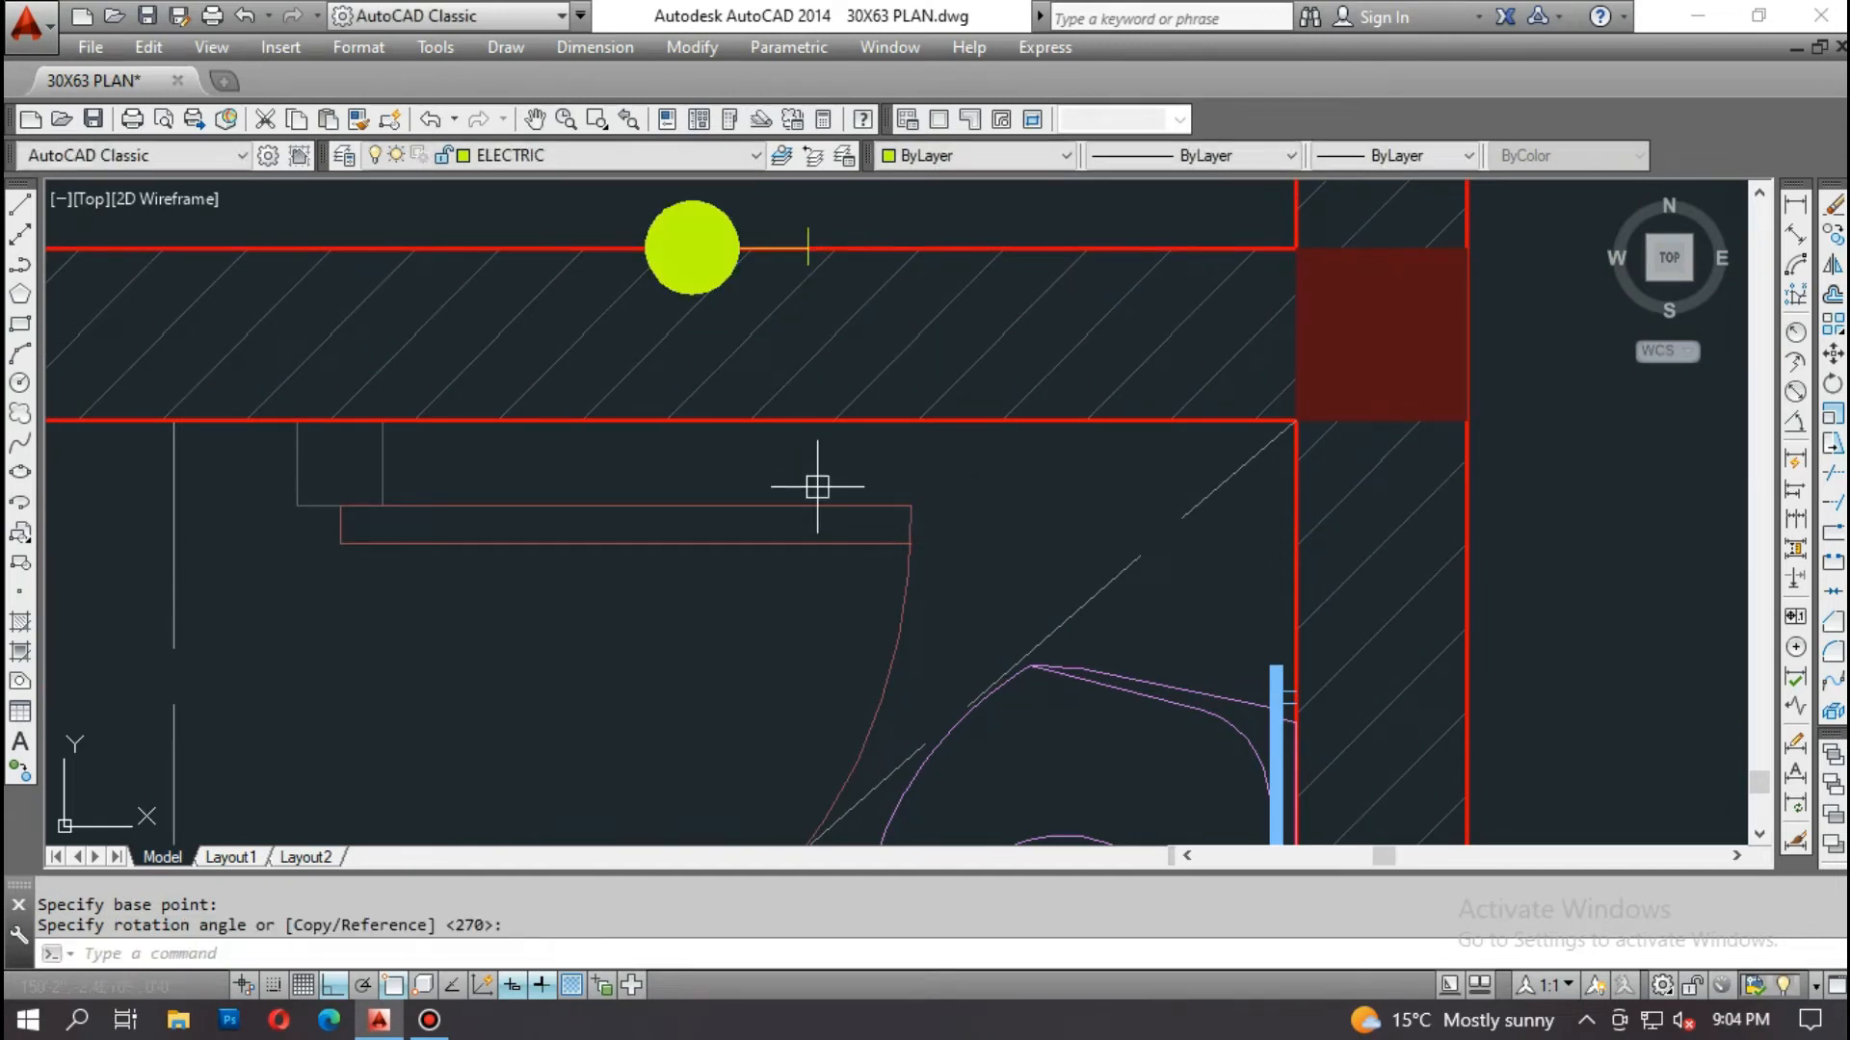
Step: Move the rotated mirror light by its end bar to the toilet's right wall, centered behind the washbasin's mirror
type("m")
key("Return")
middle_click_drag(697, 269, 713, 324)
left_click(591, 227)
left_click(860, 367)
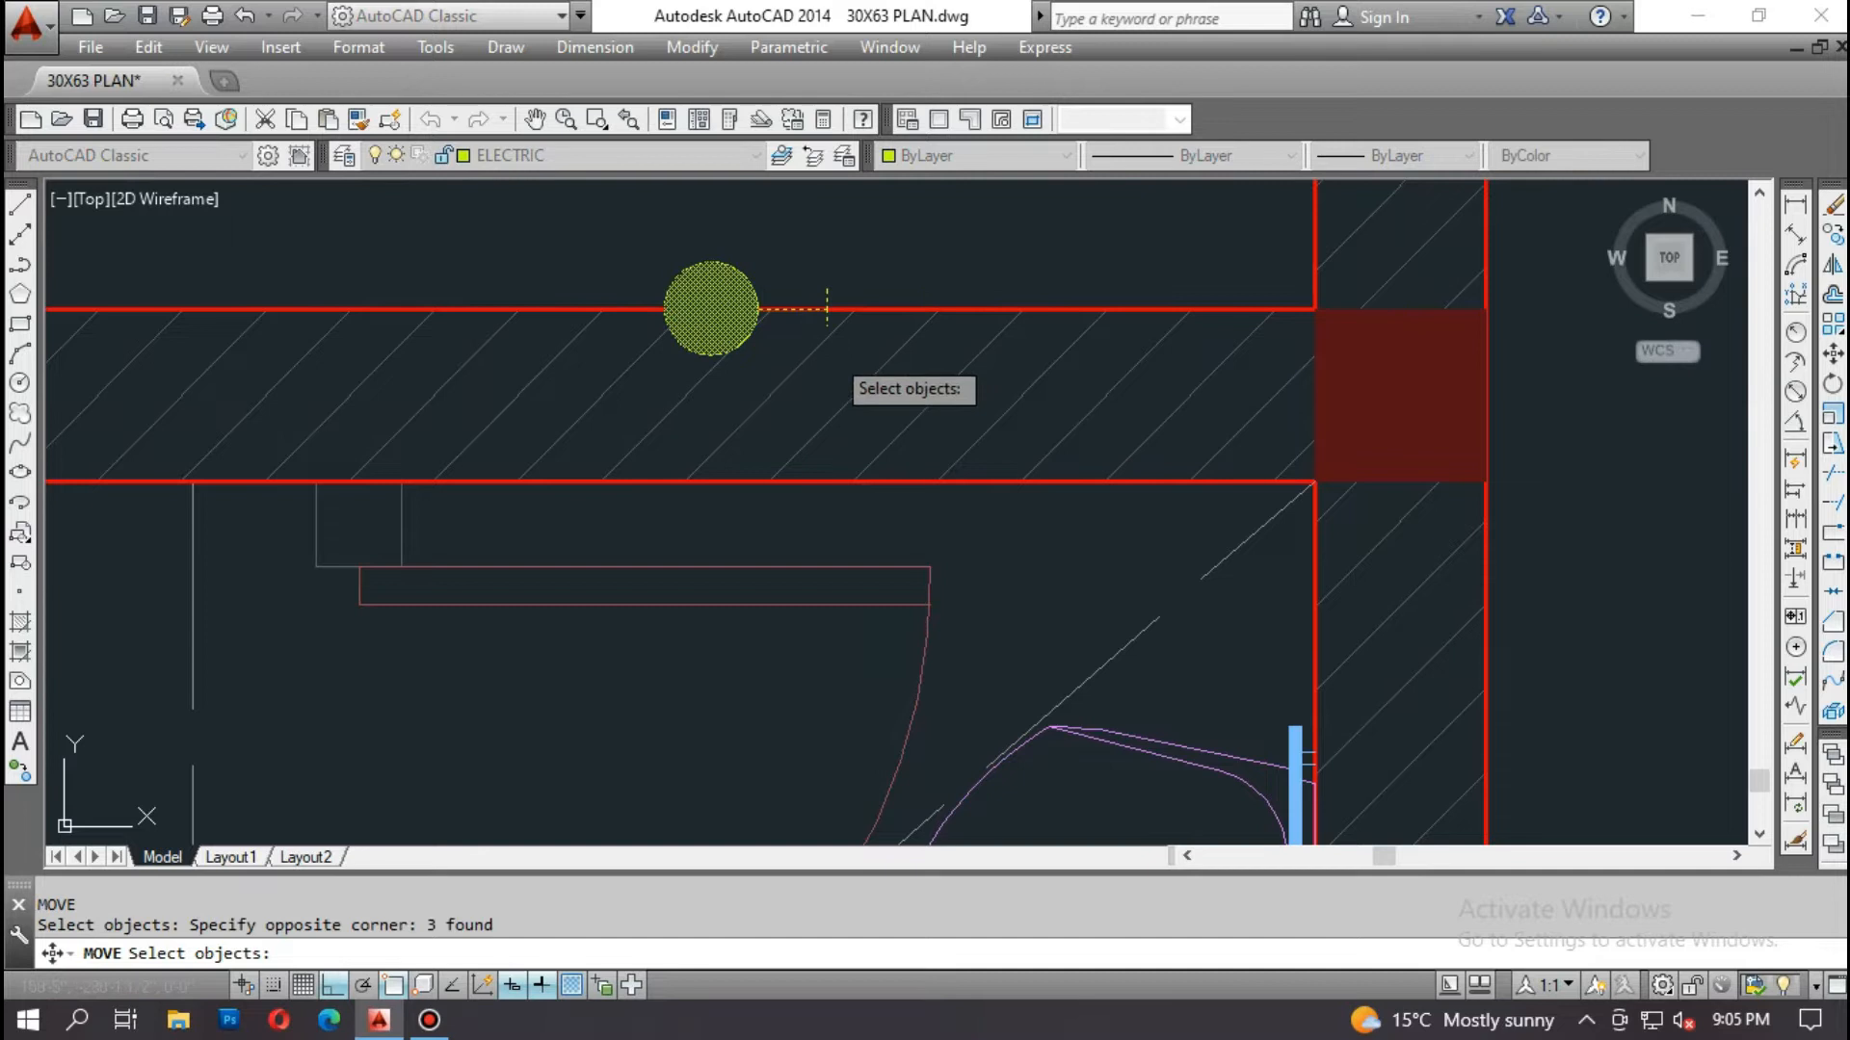
key("Return")
scroll(830, 327, "up", 5)
scroll(852, 210, "up", 2)
left_click(850, 216)
scroll(850, 222, "down", 3)
scroll(1035, 511, "up", 5)
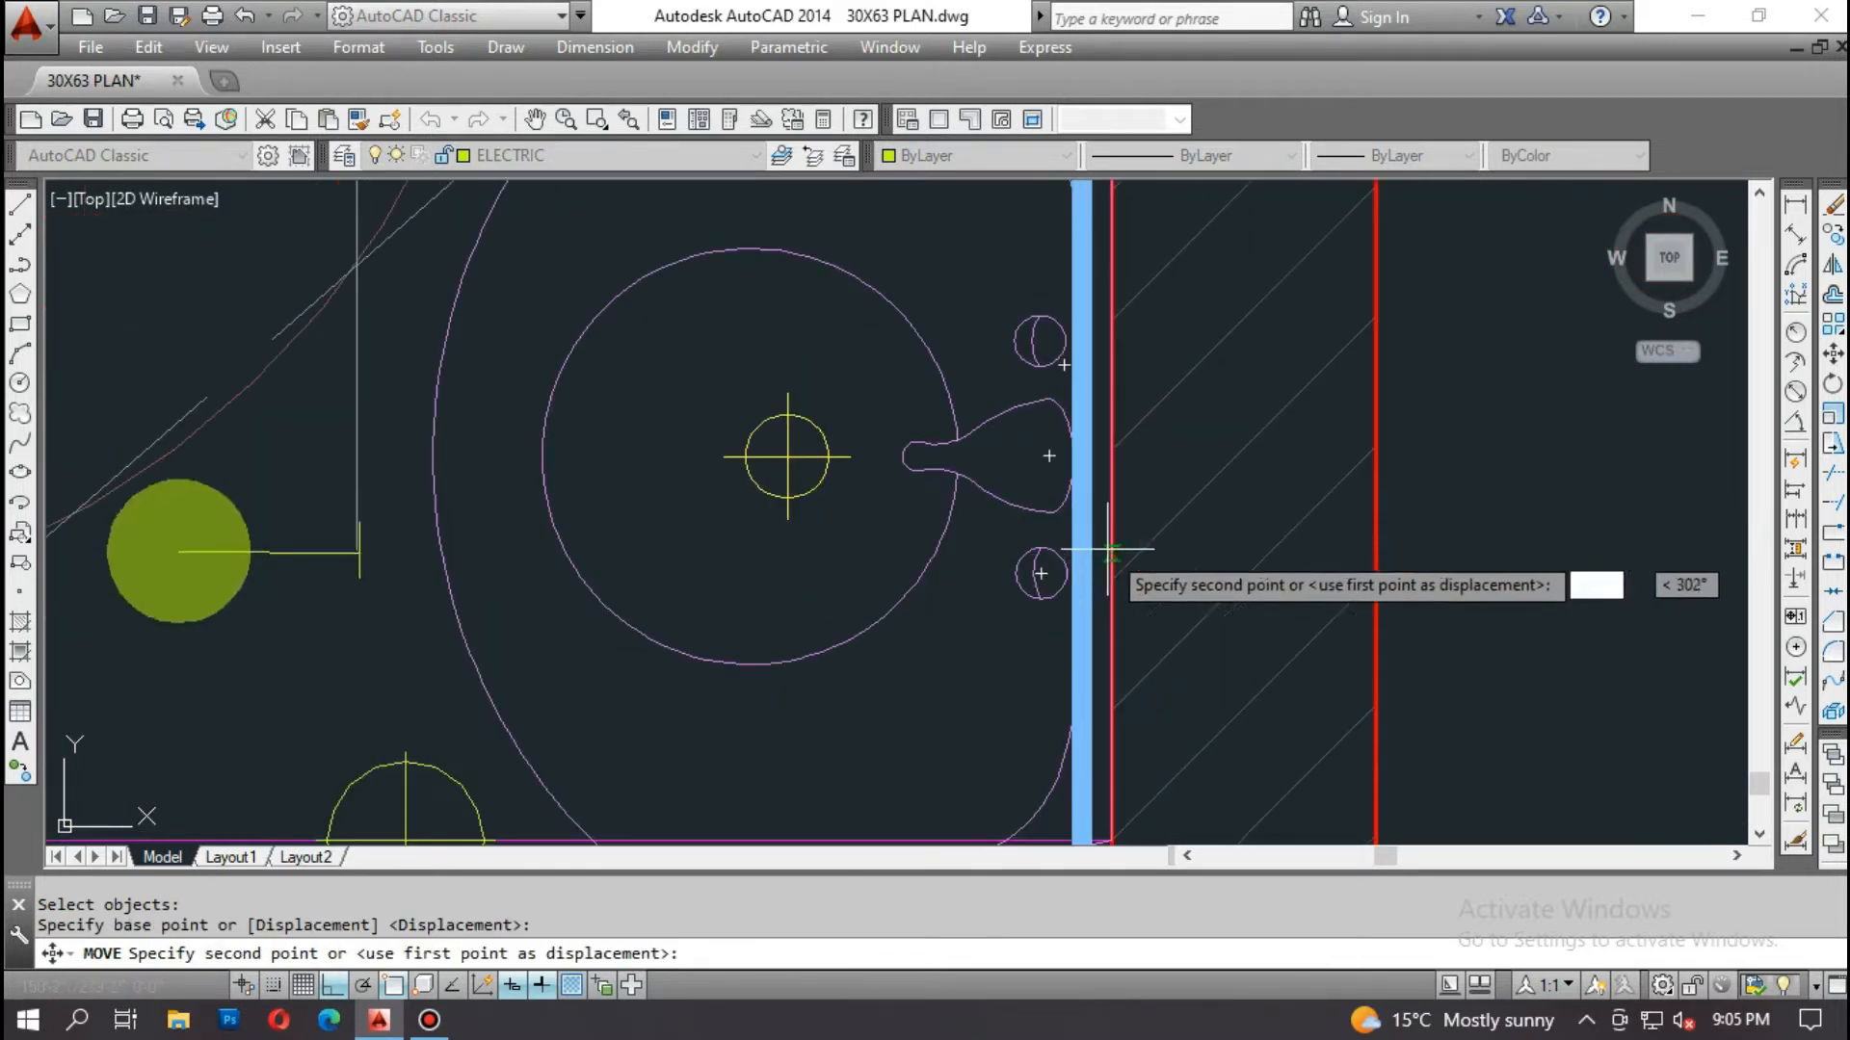
scroll(1106, 469, "down", 2)
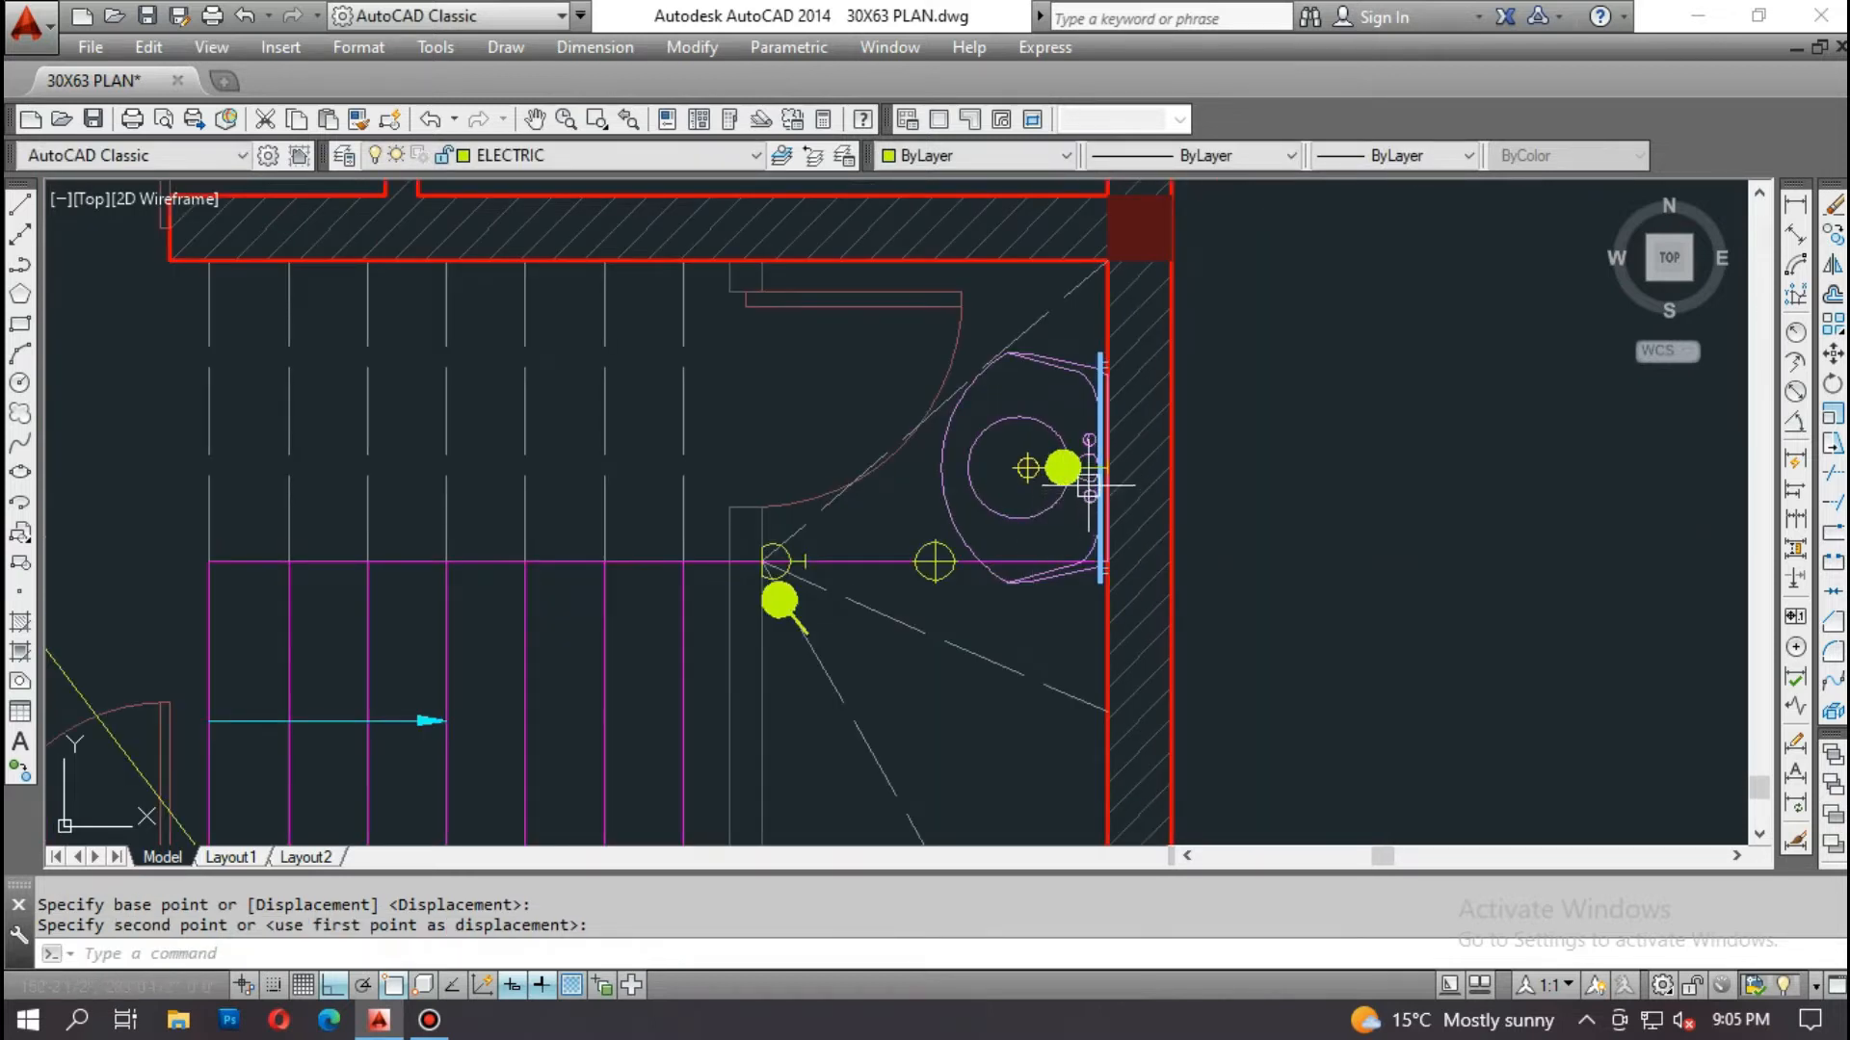
Step: Check the mirror lights in the toilet beside the stairs and the two upper baths against the overall plan and legend
scroll(1088, 487, "down", 4)
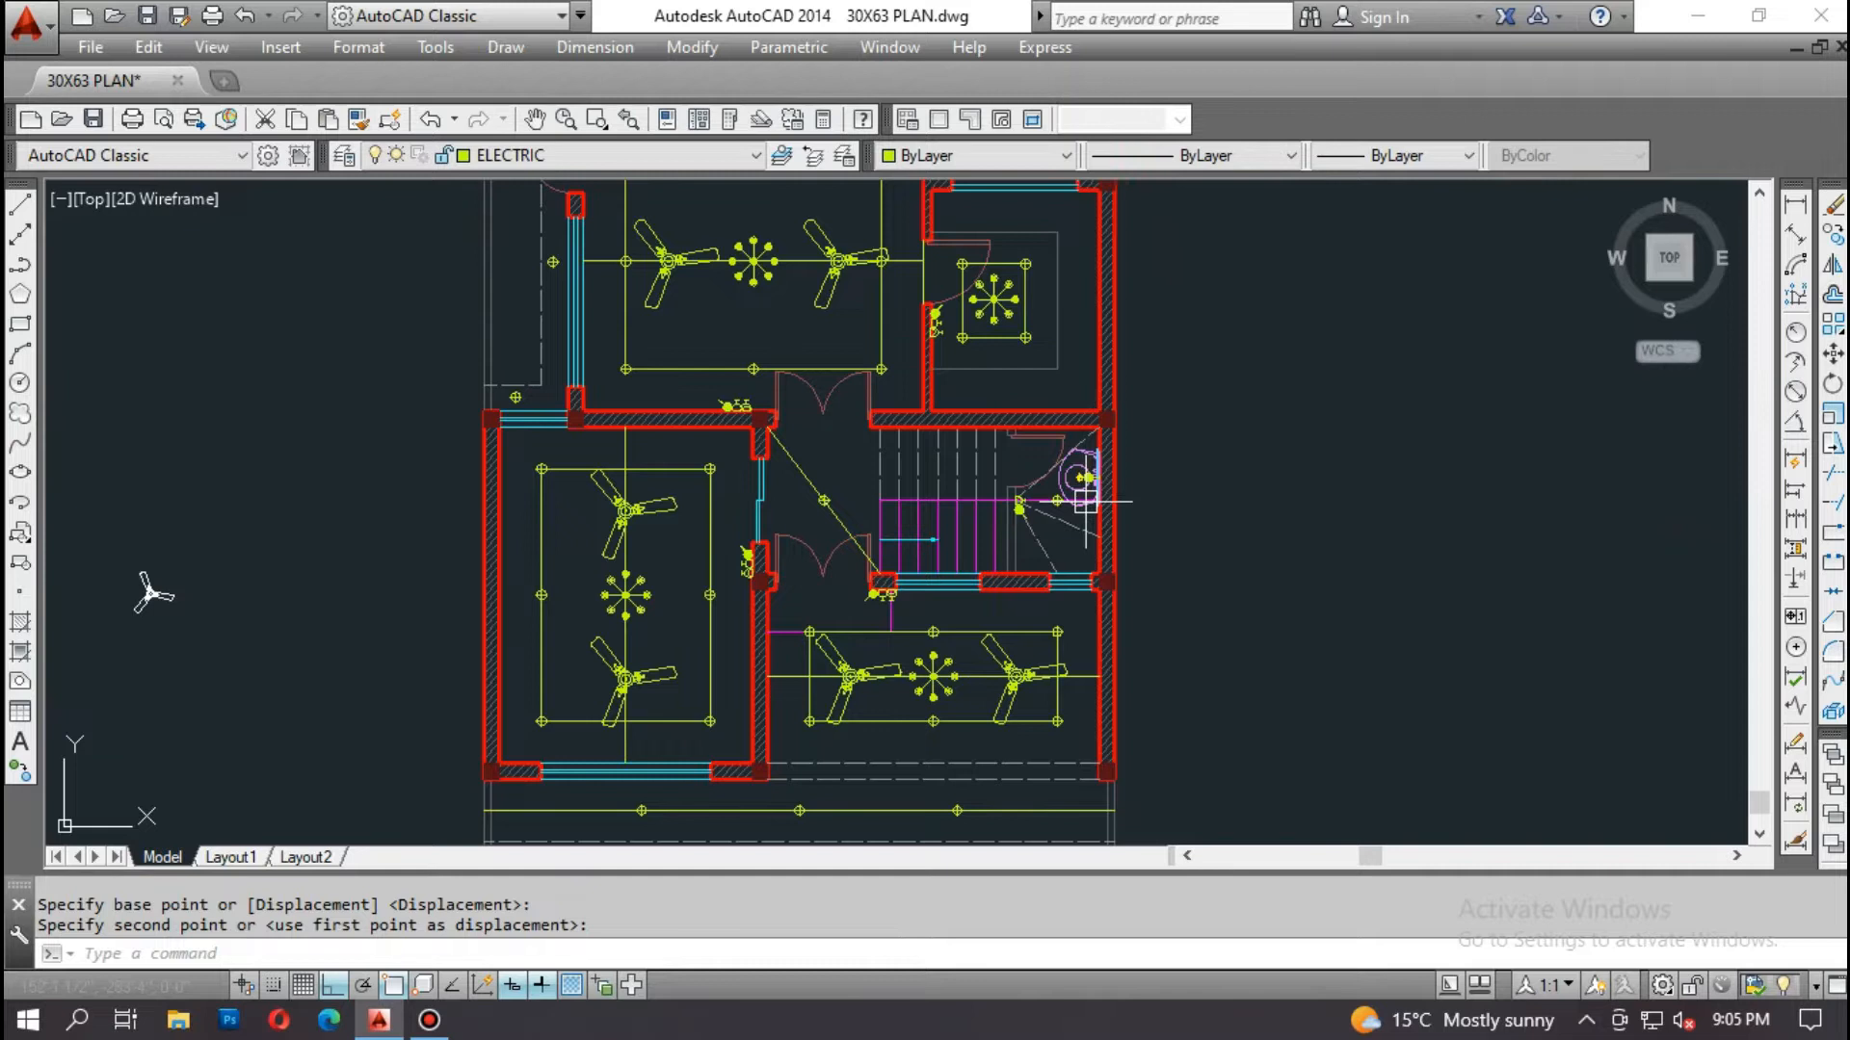
middle_click_drag(1083, 486, 990, 619)
scroll(1000, 629, "up", 2)
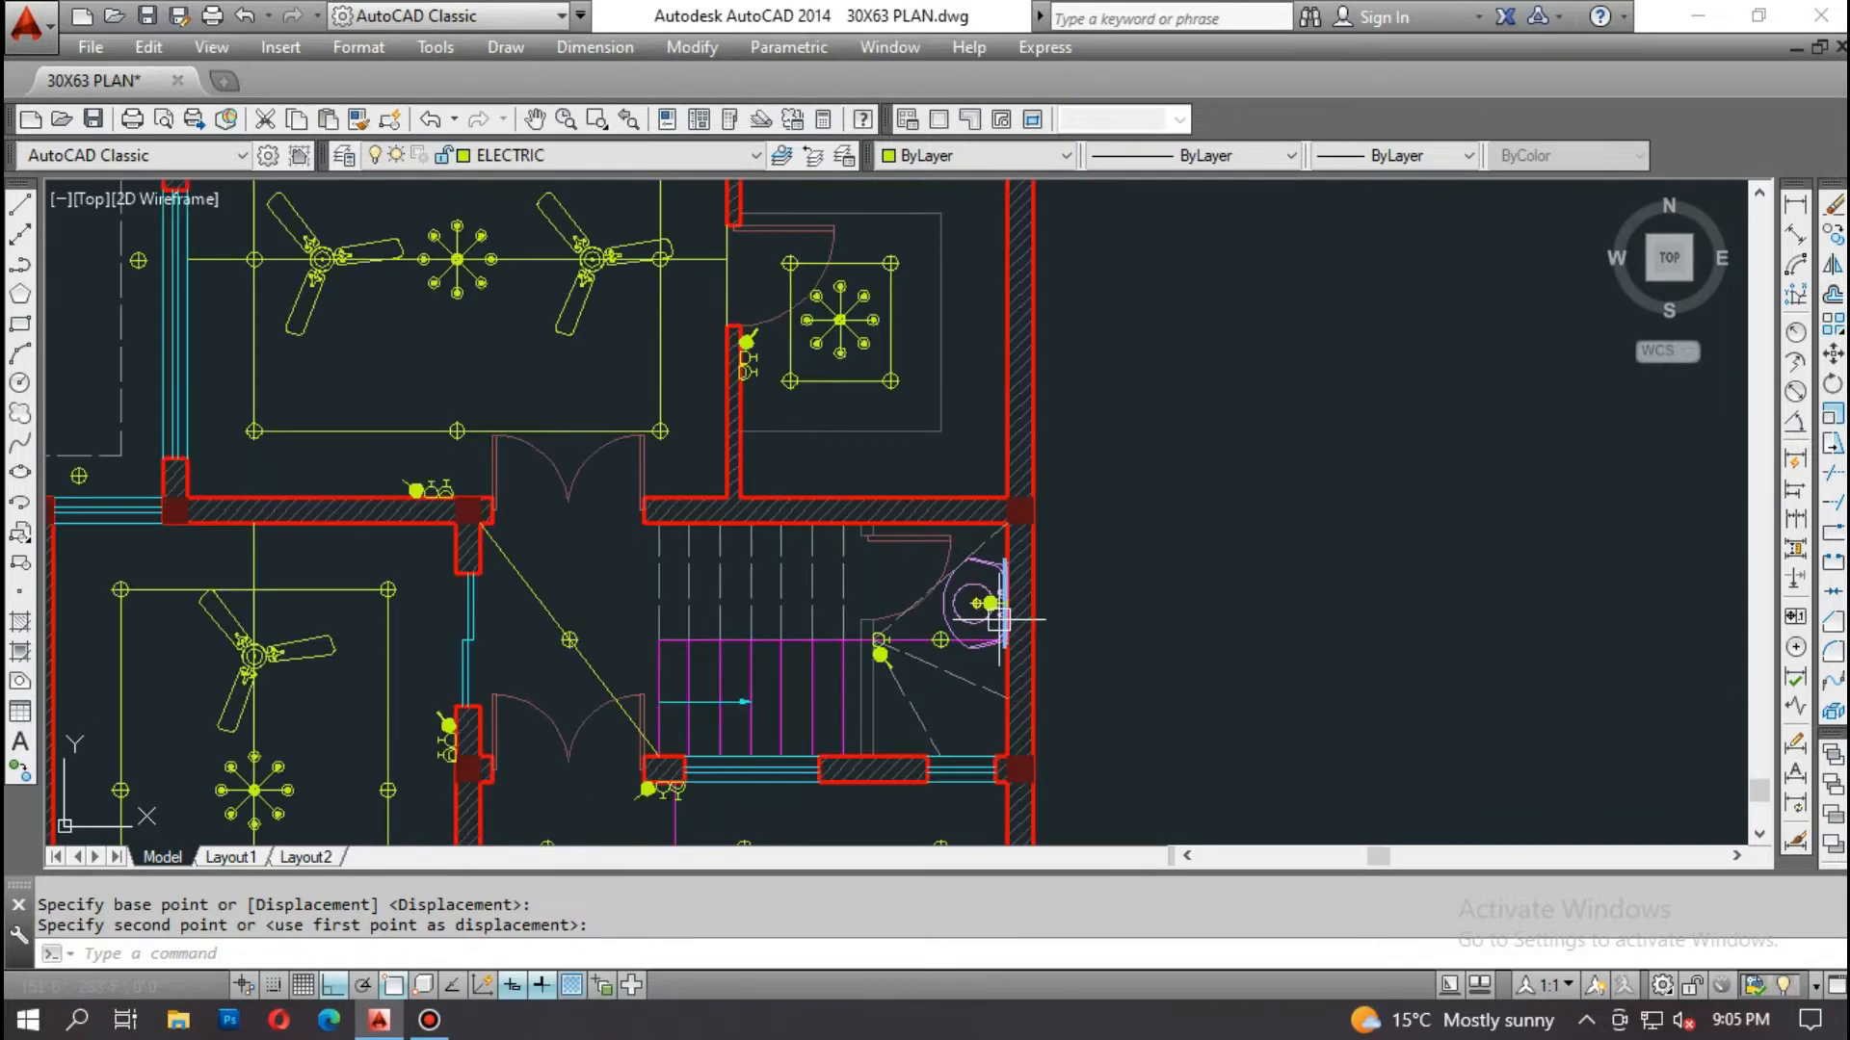
scroll(1094, 627, "down", 3)
scroll(939, 363, "up", 4)
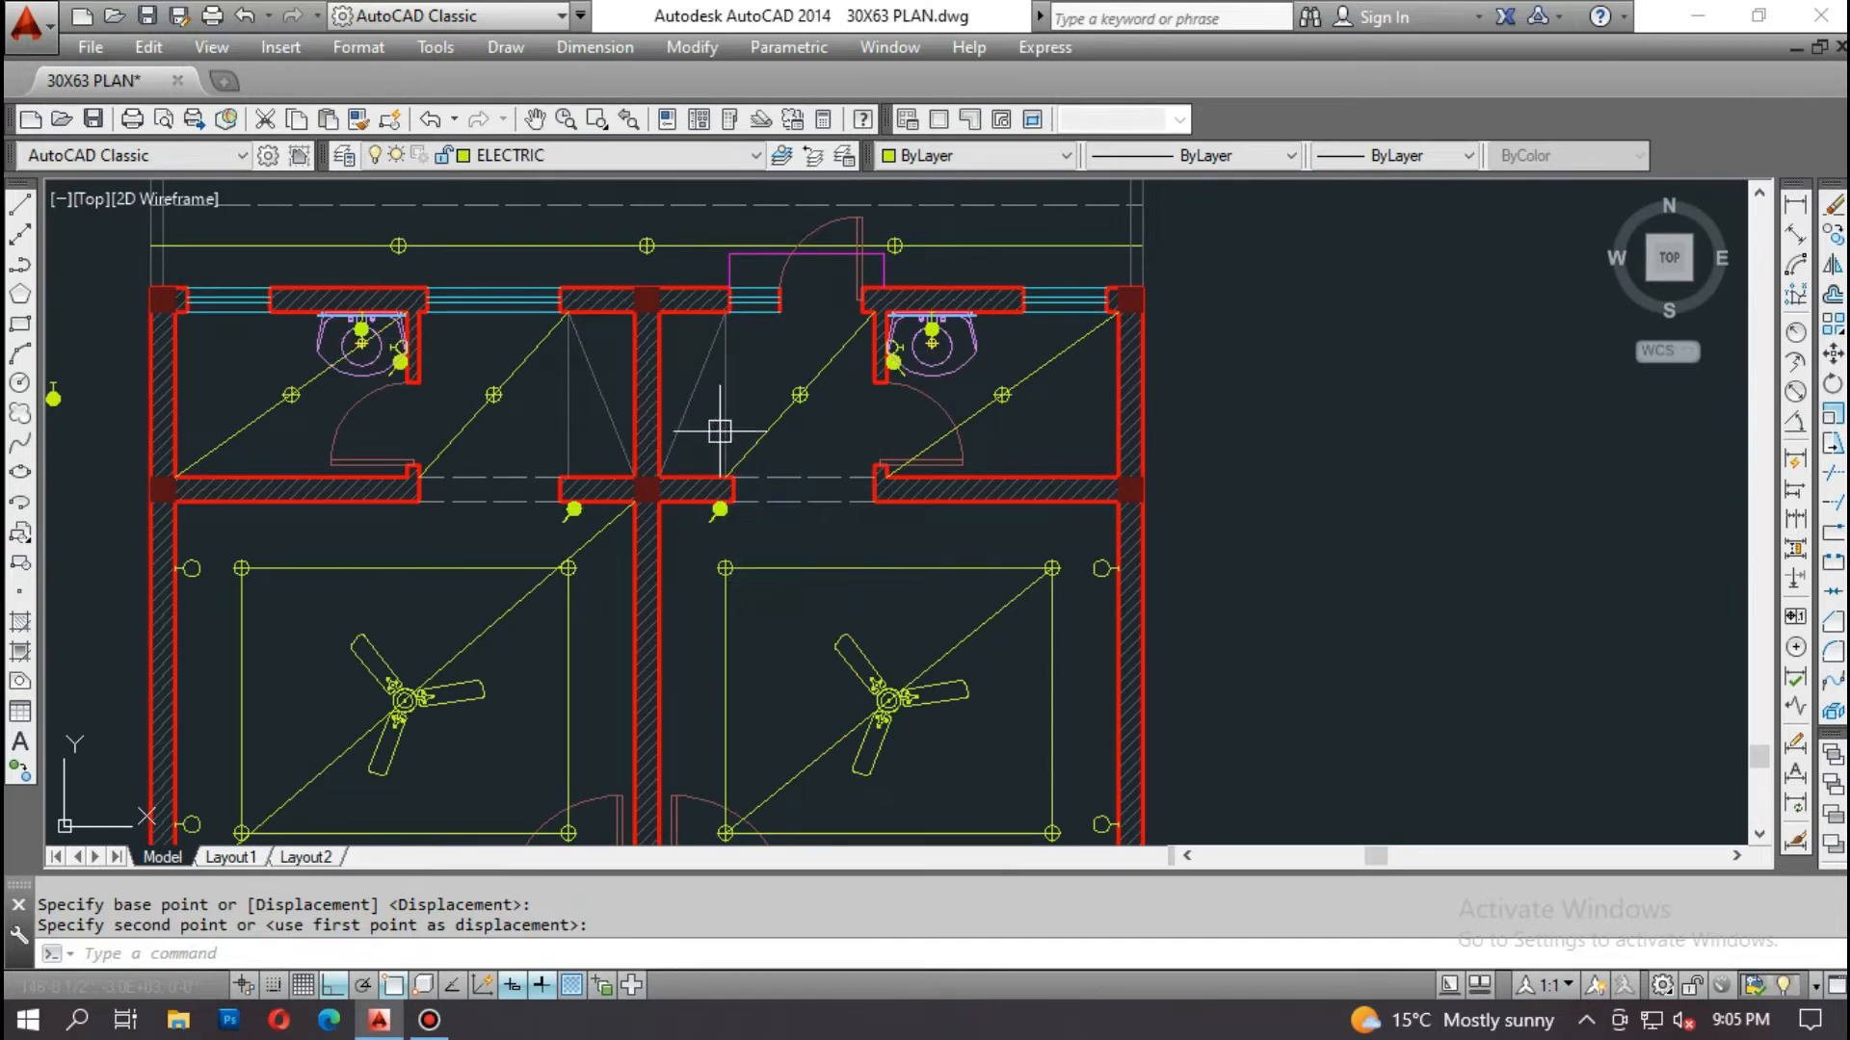
scroll(863, 449, "down", 5)
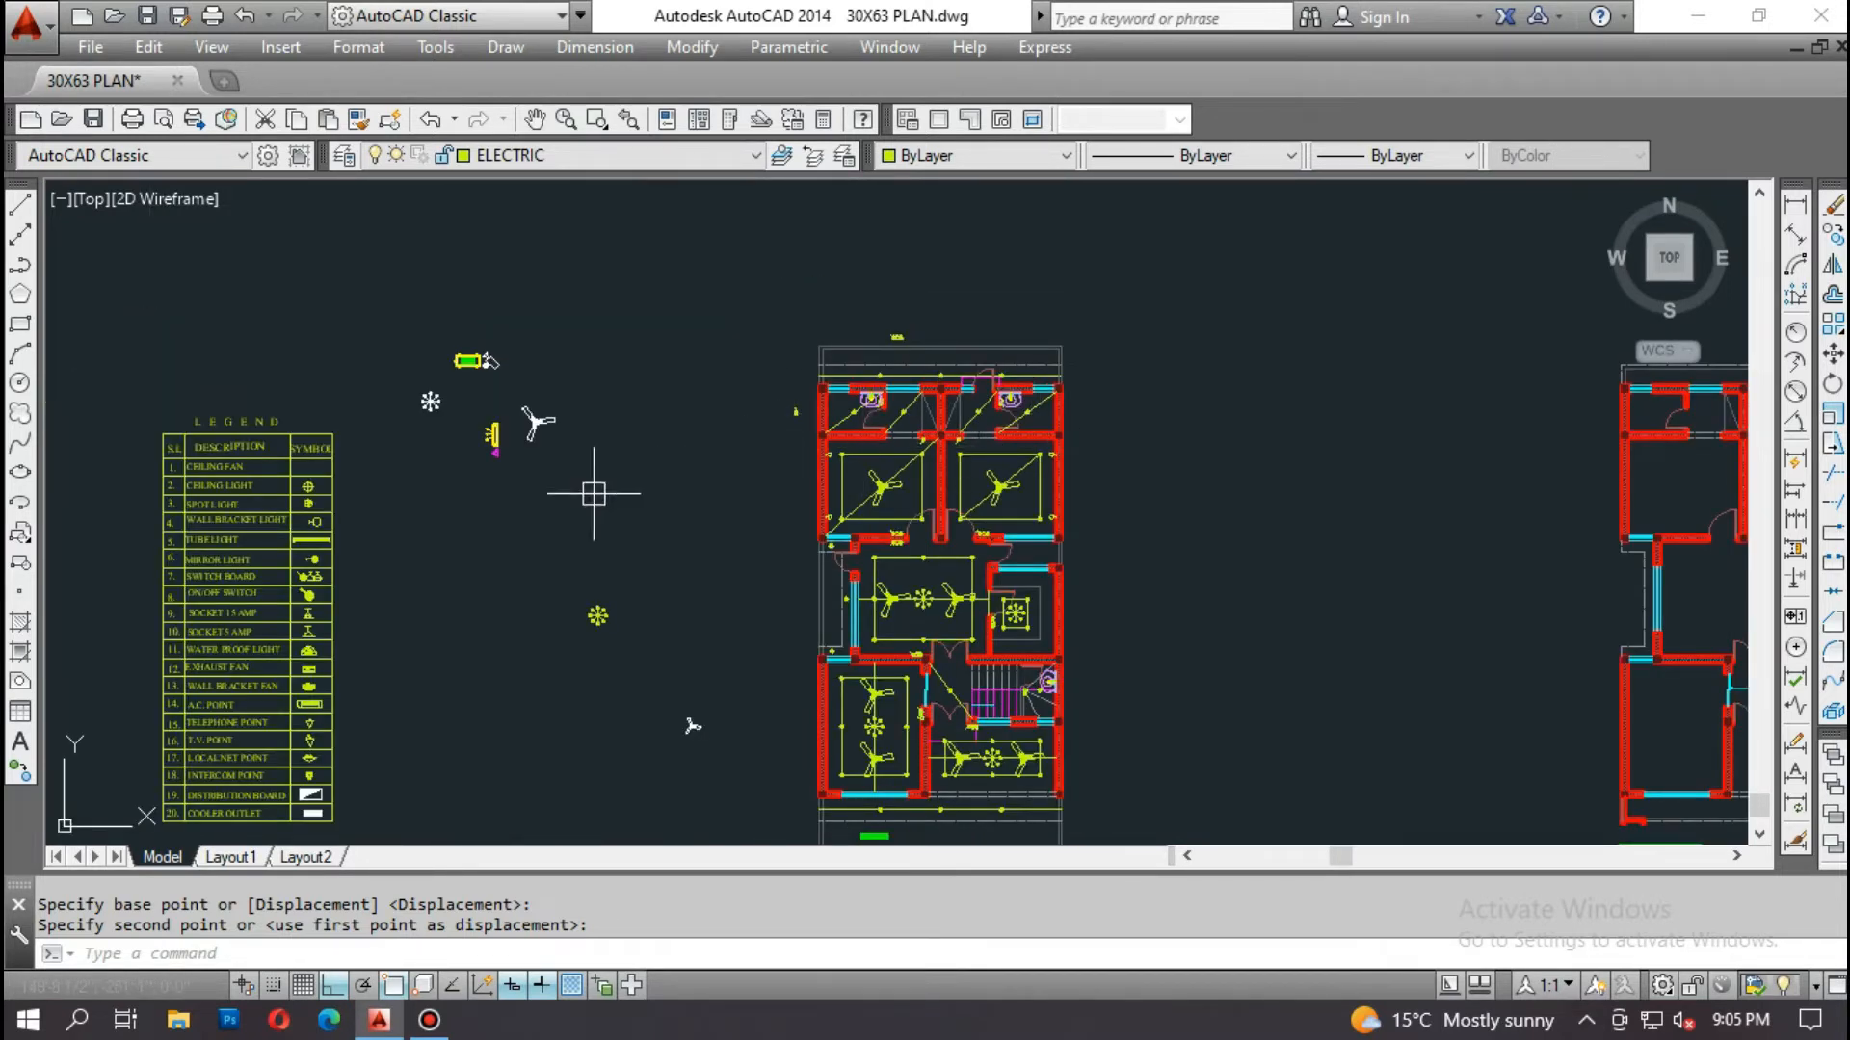
Step: Copy both bedrooms' beds with side tables from the furnished plan onto the electrical plan, using the matching point at the right bath
scroll(249, 582, "up", 2)
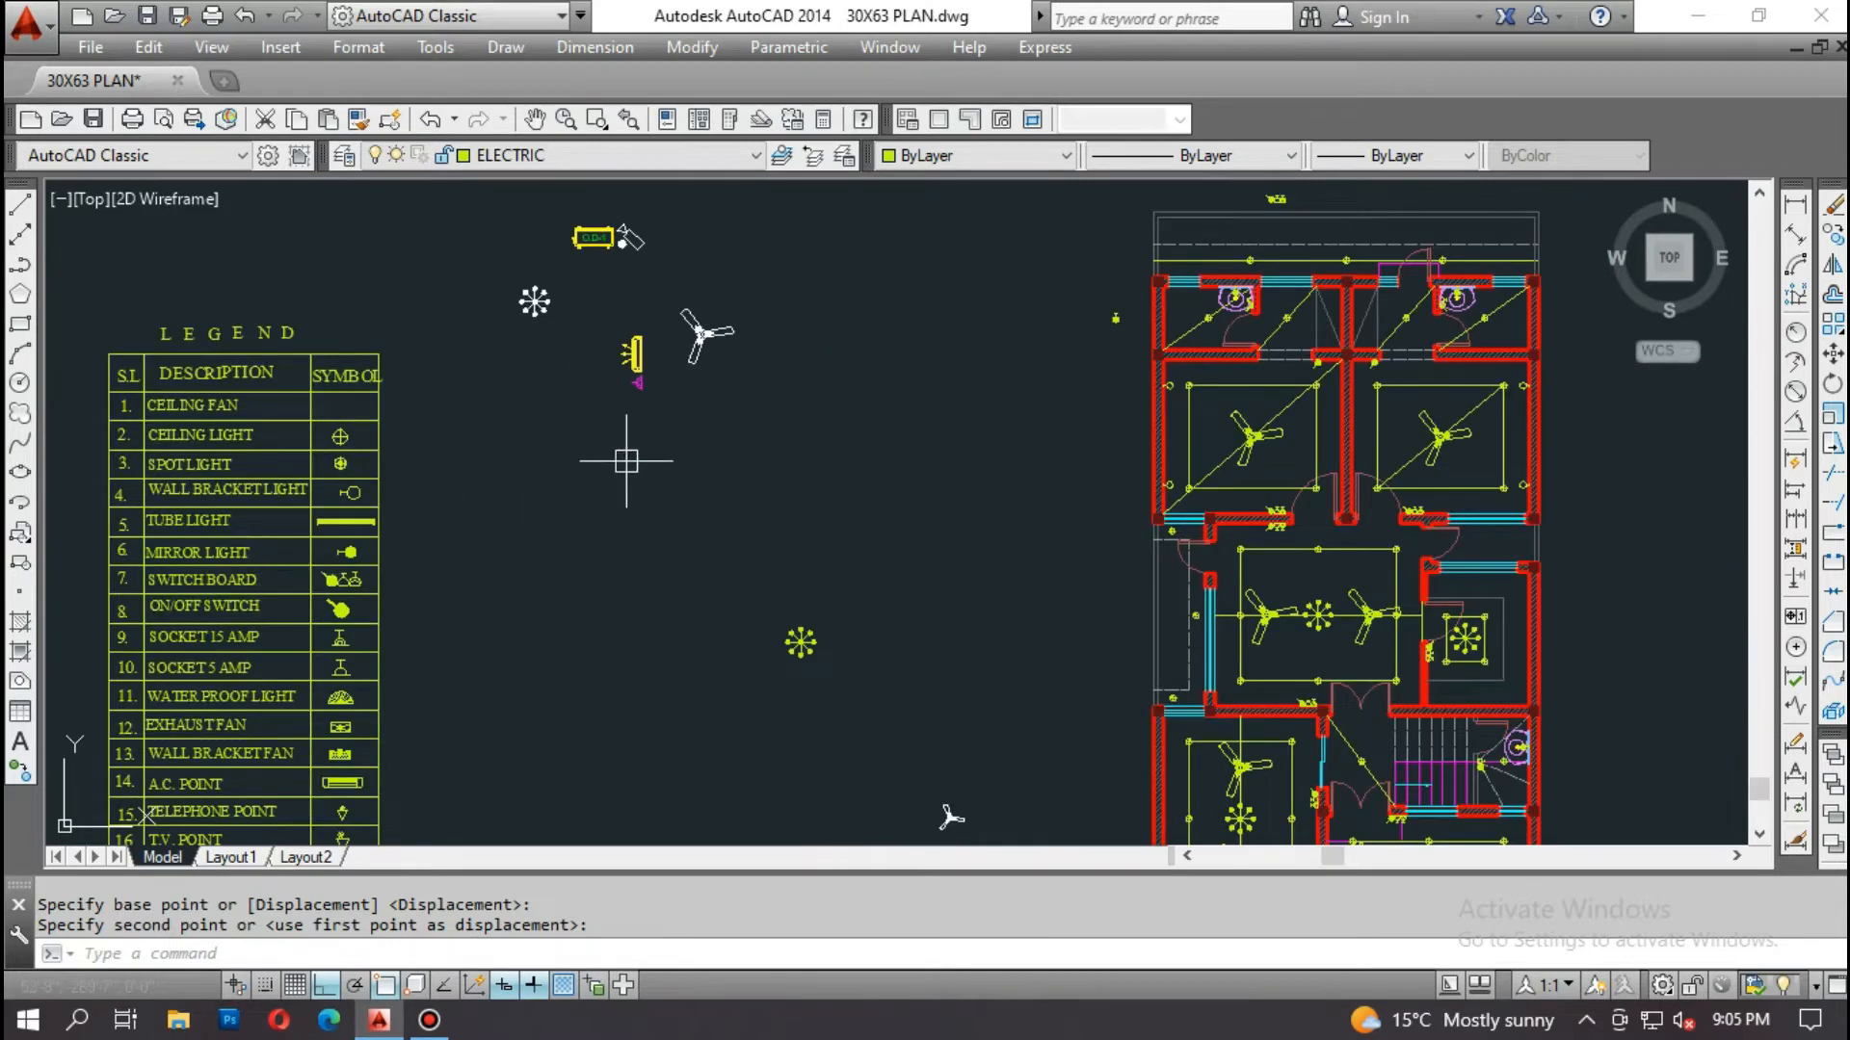
scroll(686, 400, "up", 4)
scroll(602, 491, "down", 8)
middle_click_drag(623, 487, 639, 1031)
middle_click_drag(713, 463, 694, 655)
mouse_move(722, 381)
middle_mouse_down()
mouse_move(725, 658)
mouse_move(702, 651)
middle_mouse_up()
scroll(761, 368, "up", 6)
type("CO")
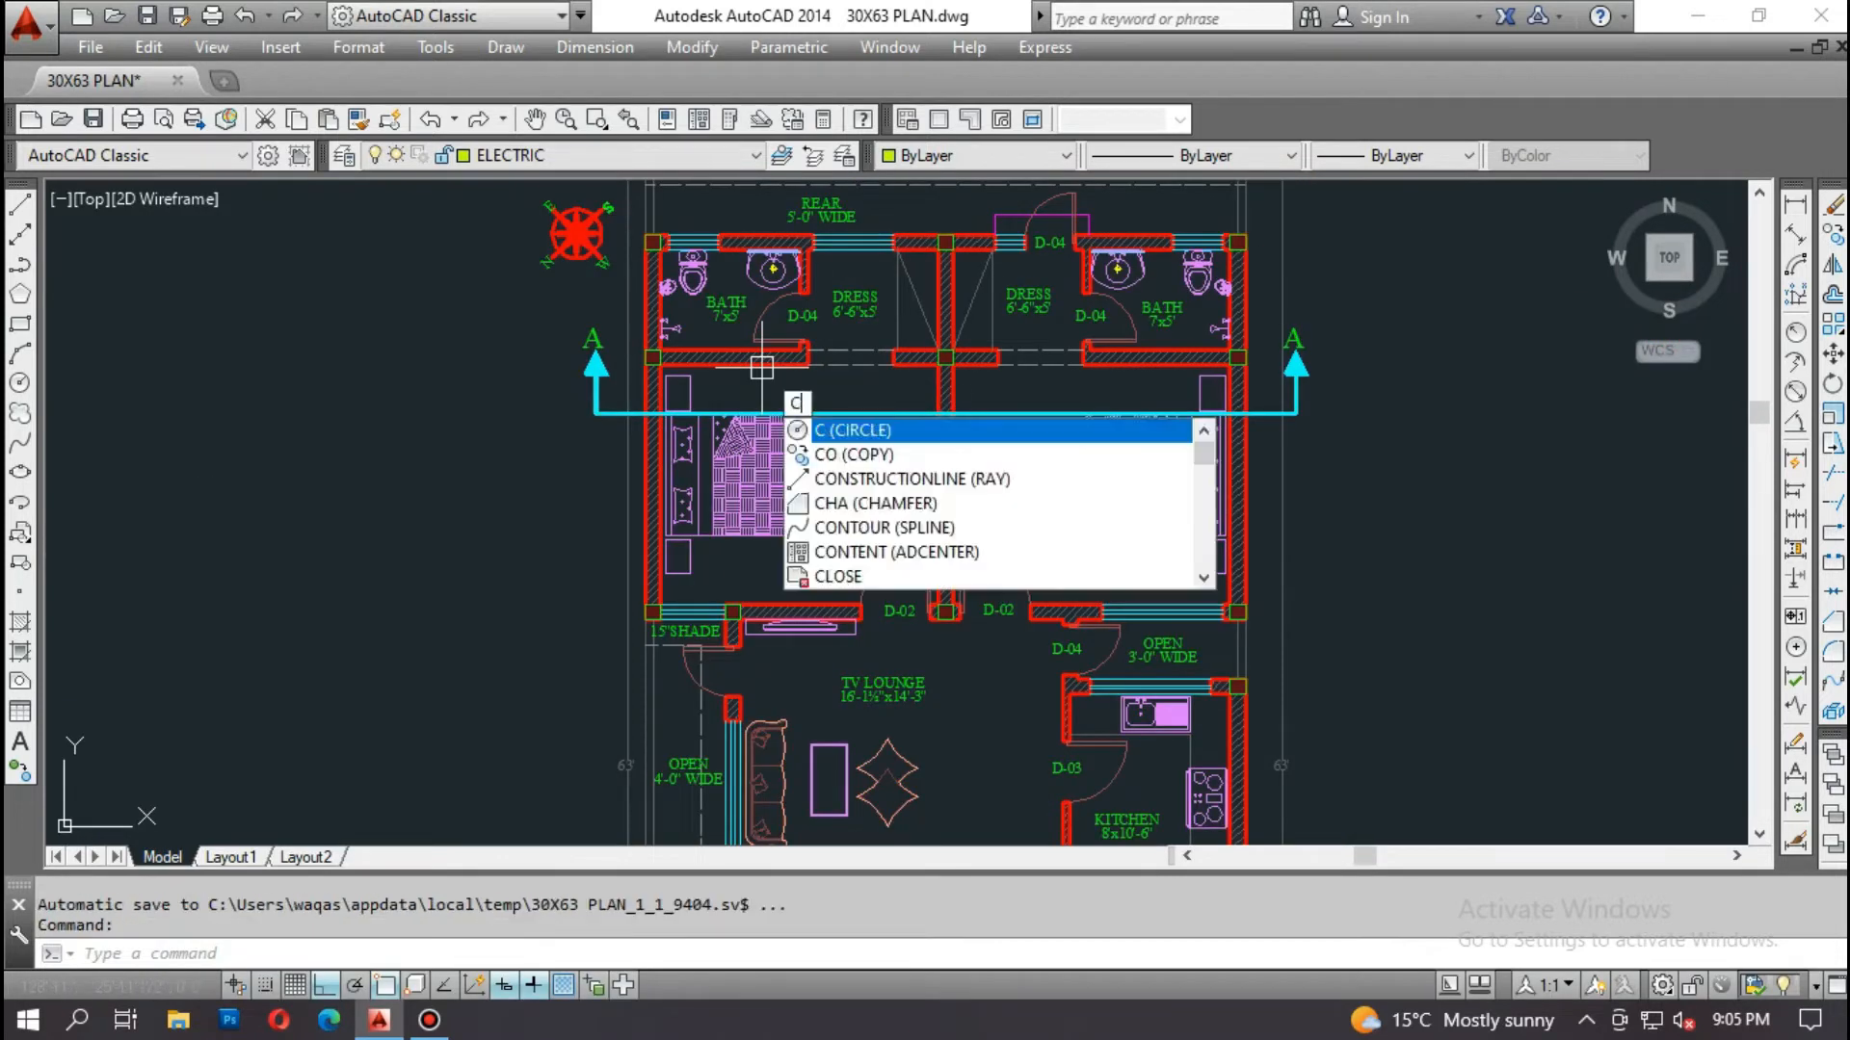
key("Return")
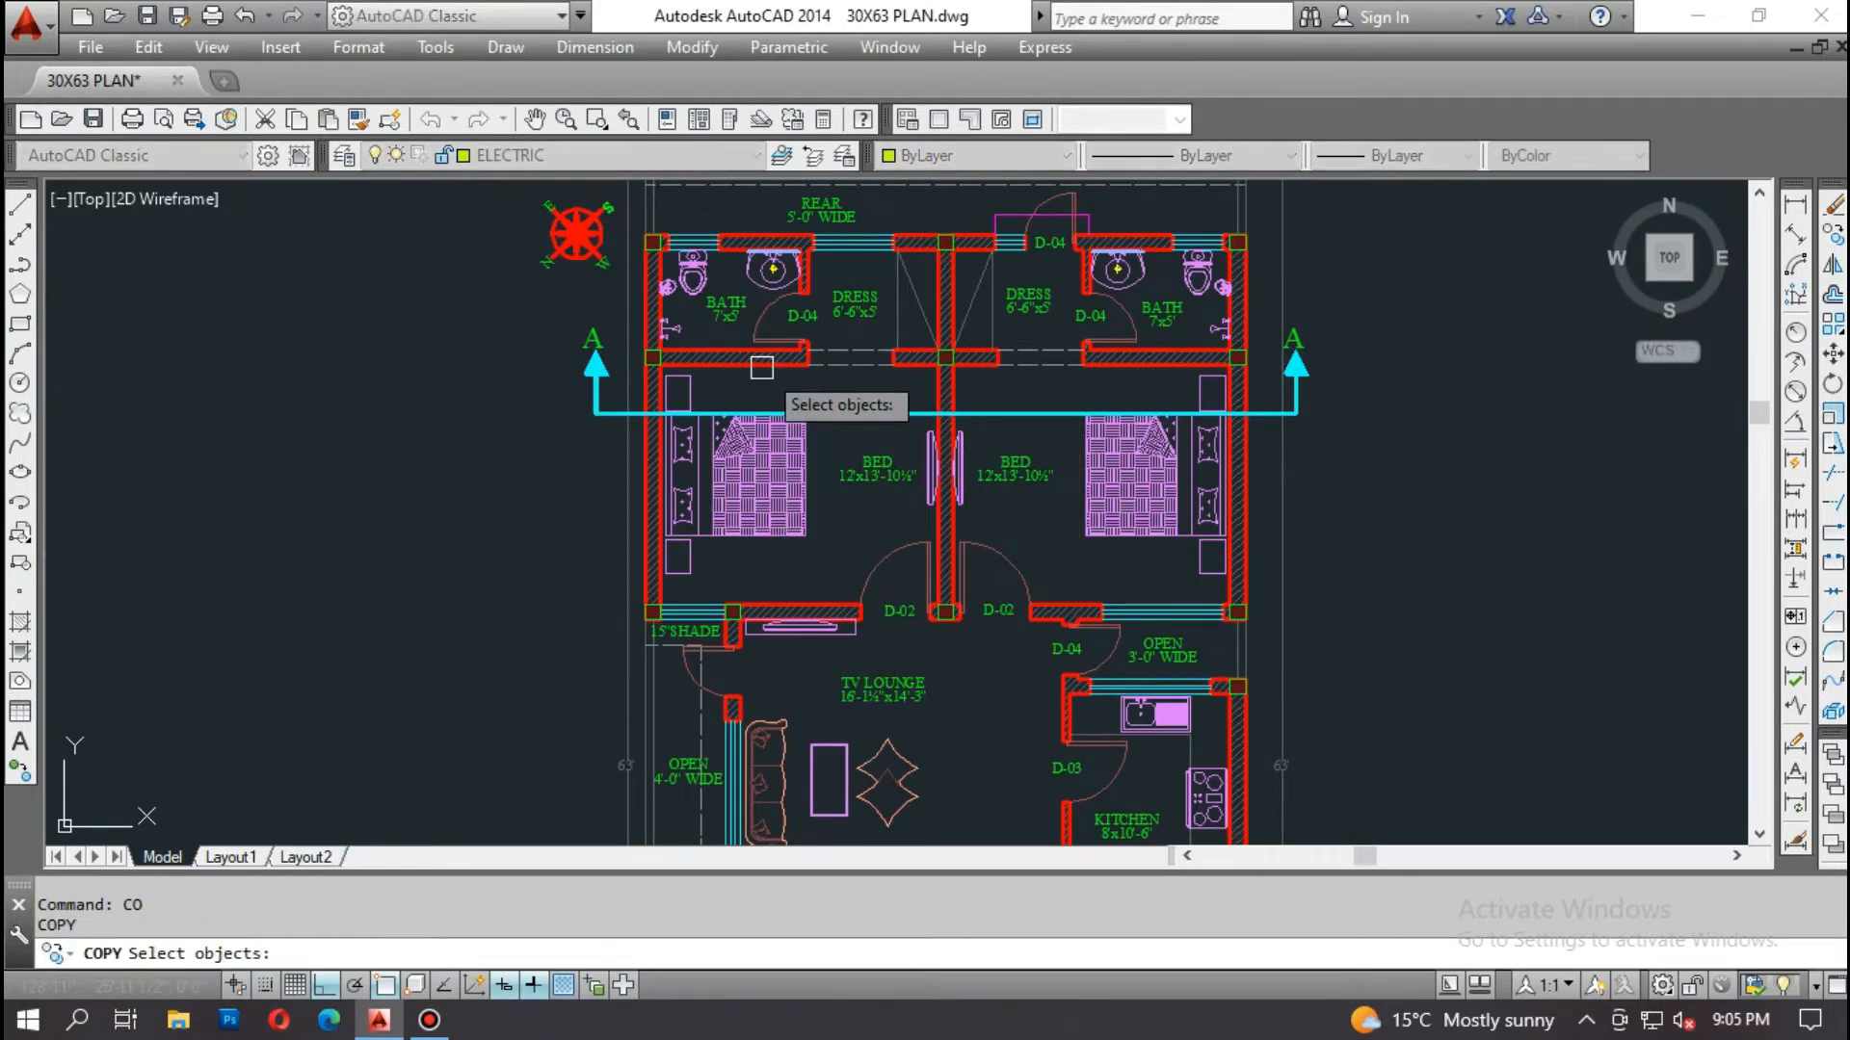
left_click(771, 460)
left_click(1093, 456)
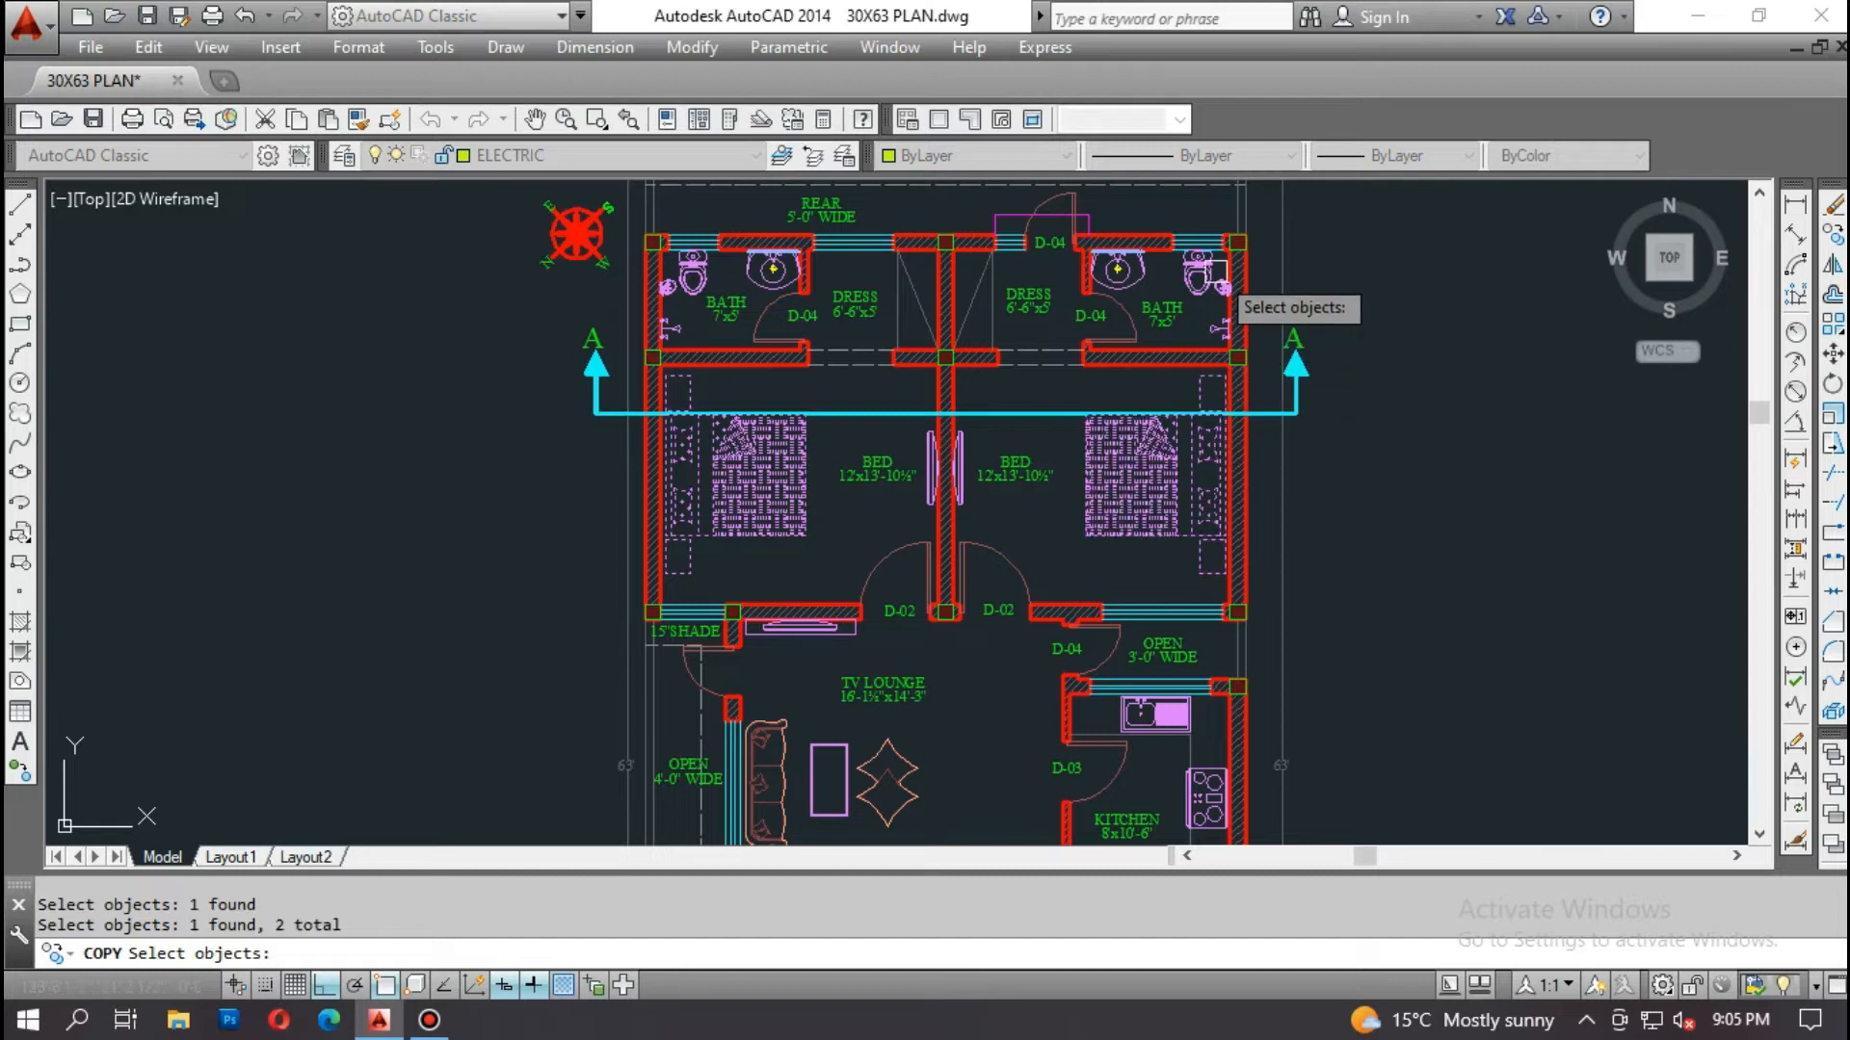
key("Return")
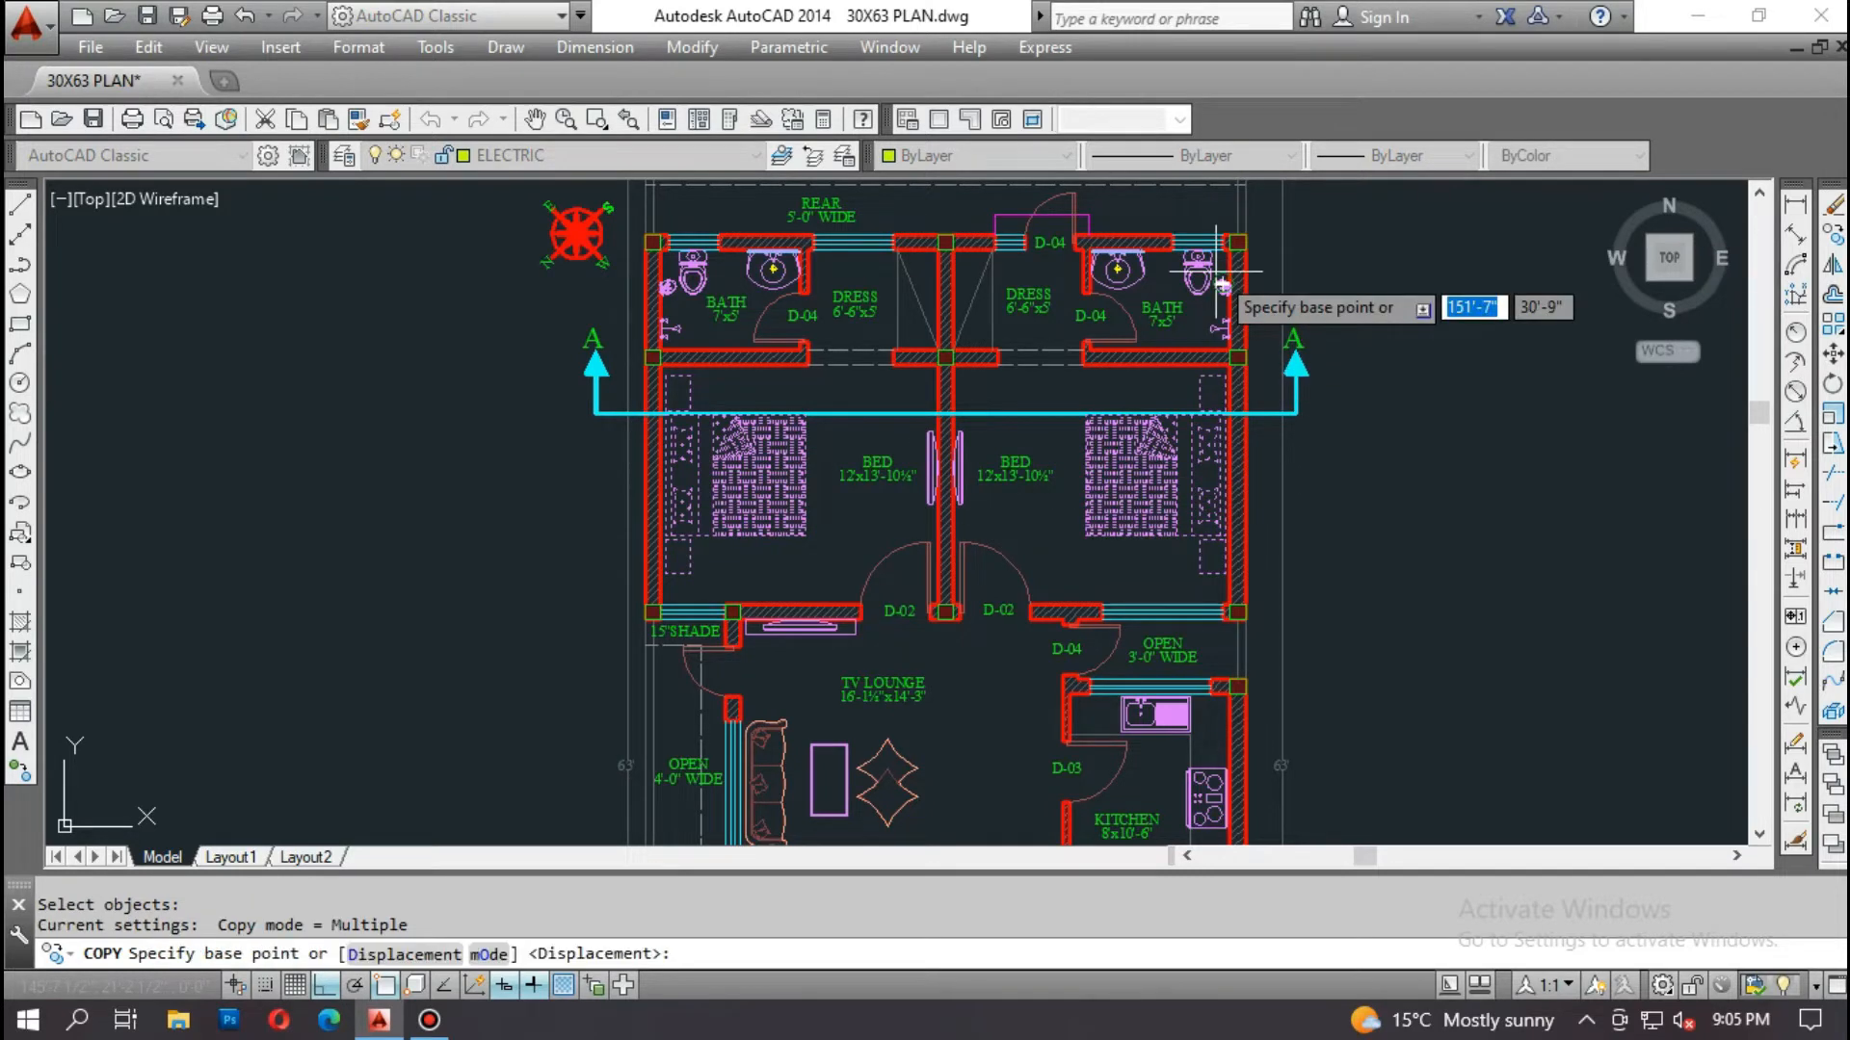
scroll(1221, 265, "up", 6)
left_click(1087, 349)
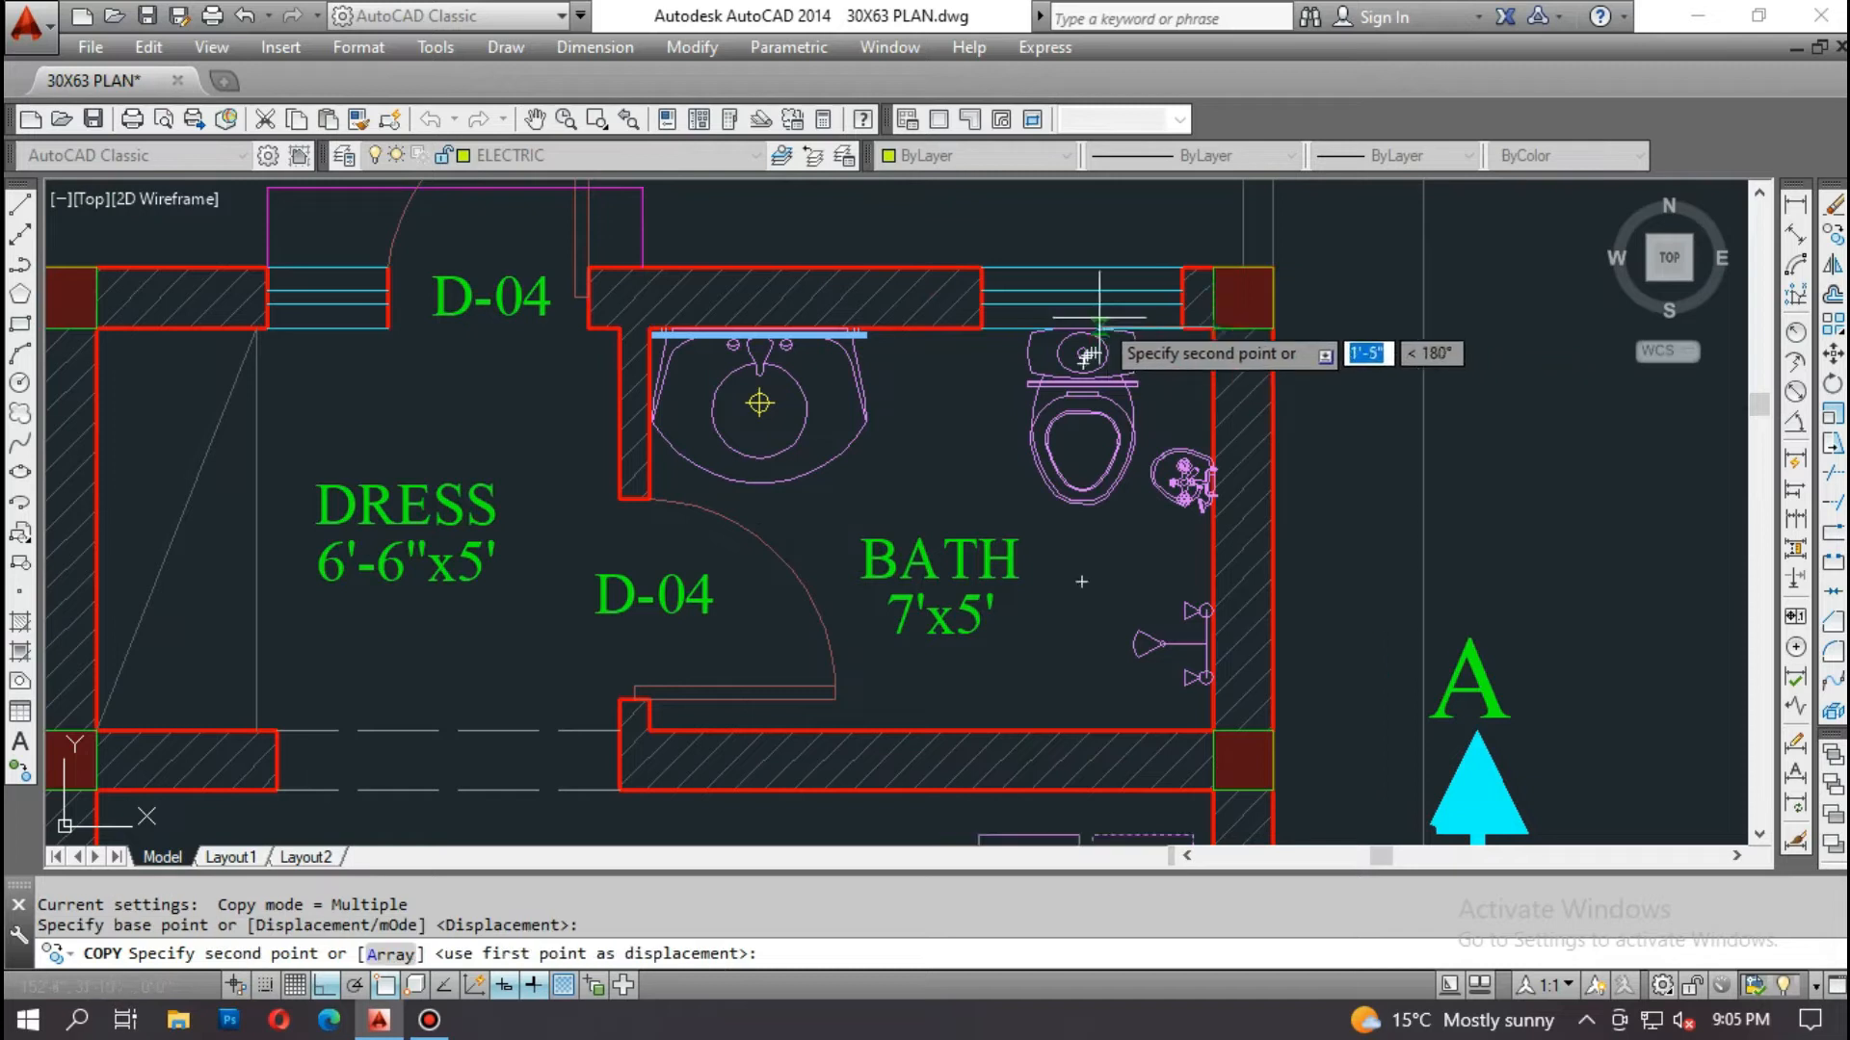
scroll(1079, 356, "down", 8)
scroll(1069, 602, "up", 8)
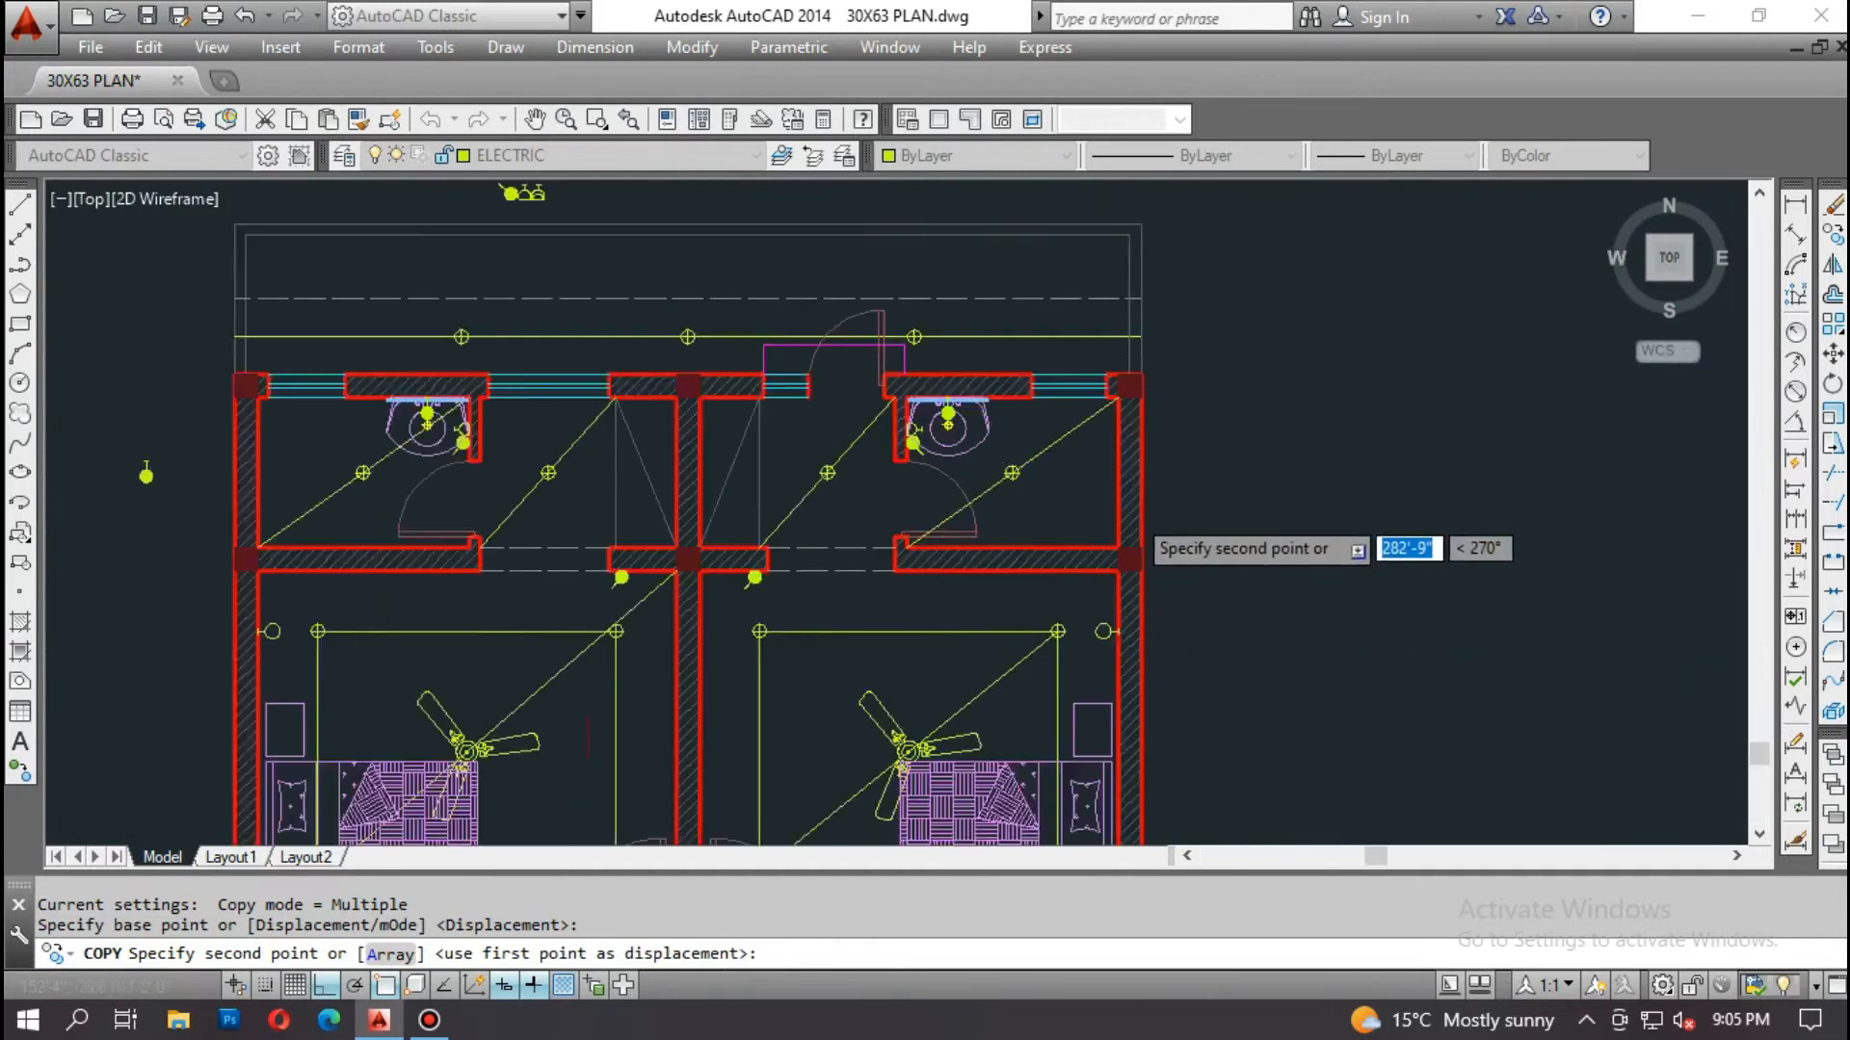
left_click(1104, 333)
scroll(1110, 346, "down", 3)
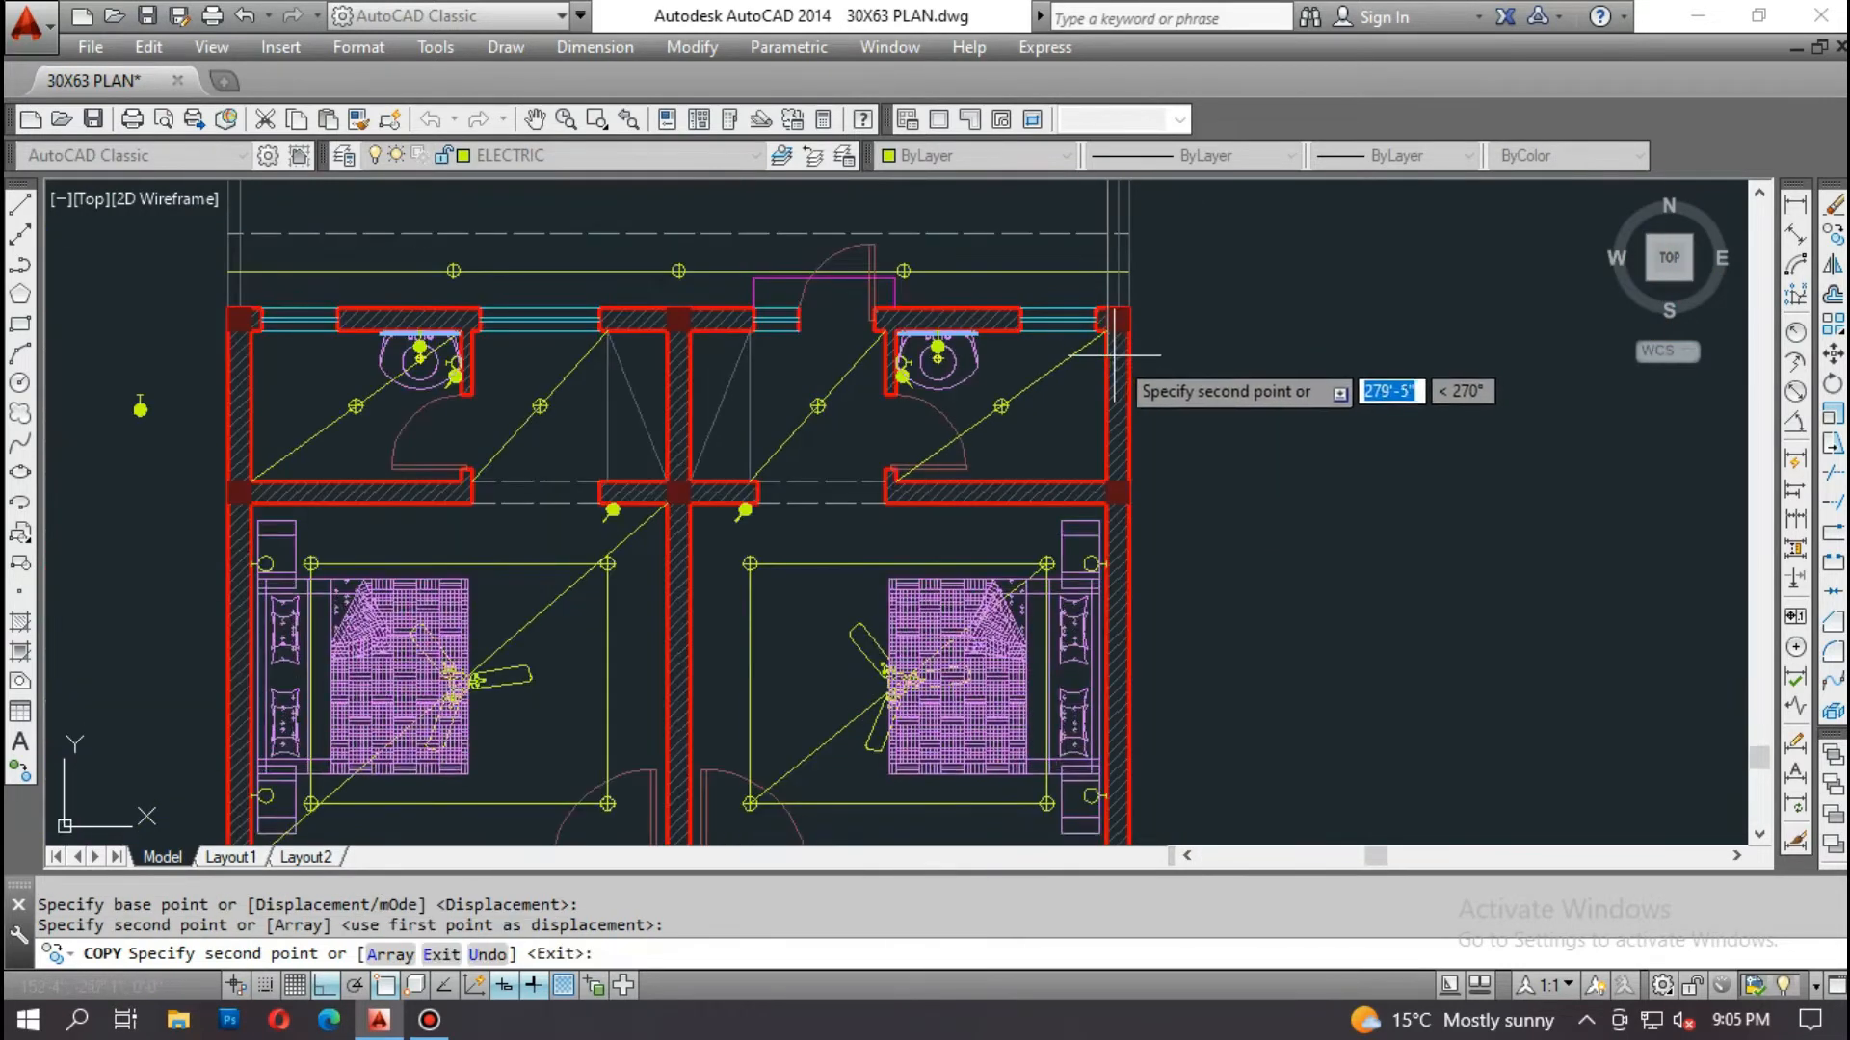
key("Escape")
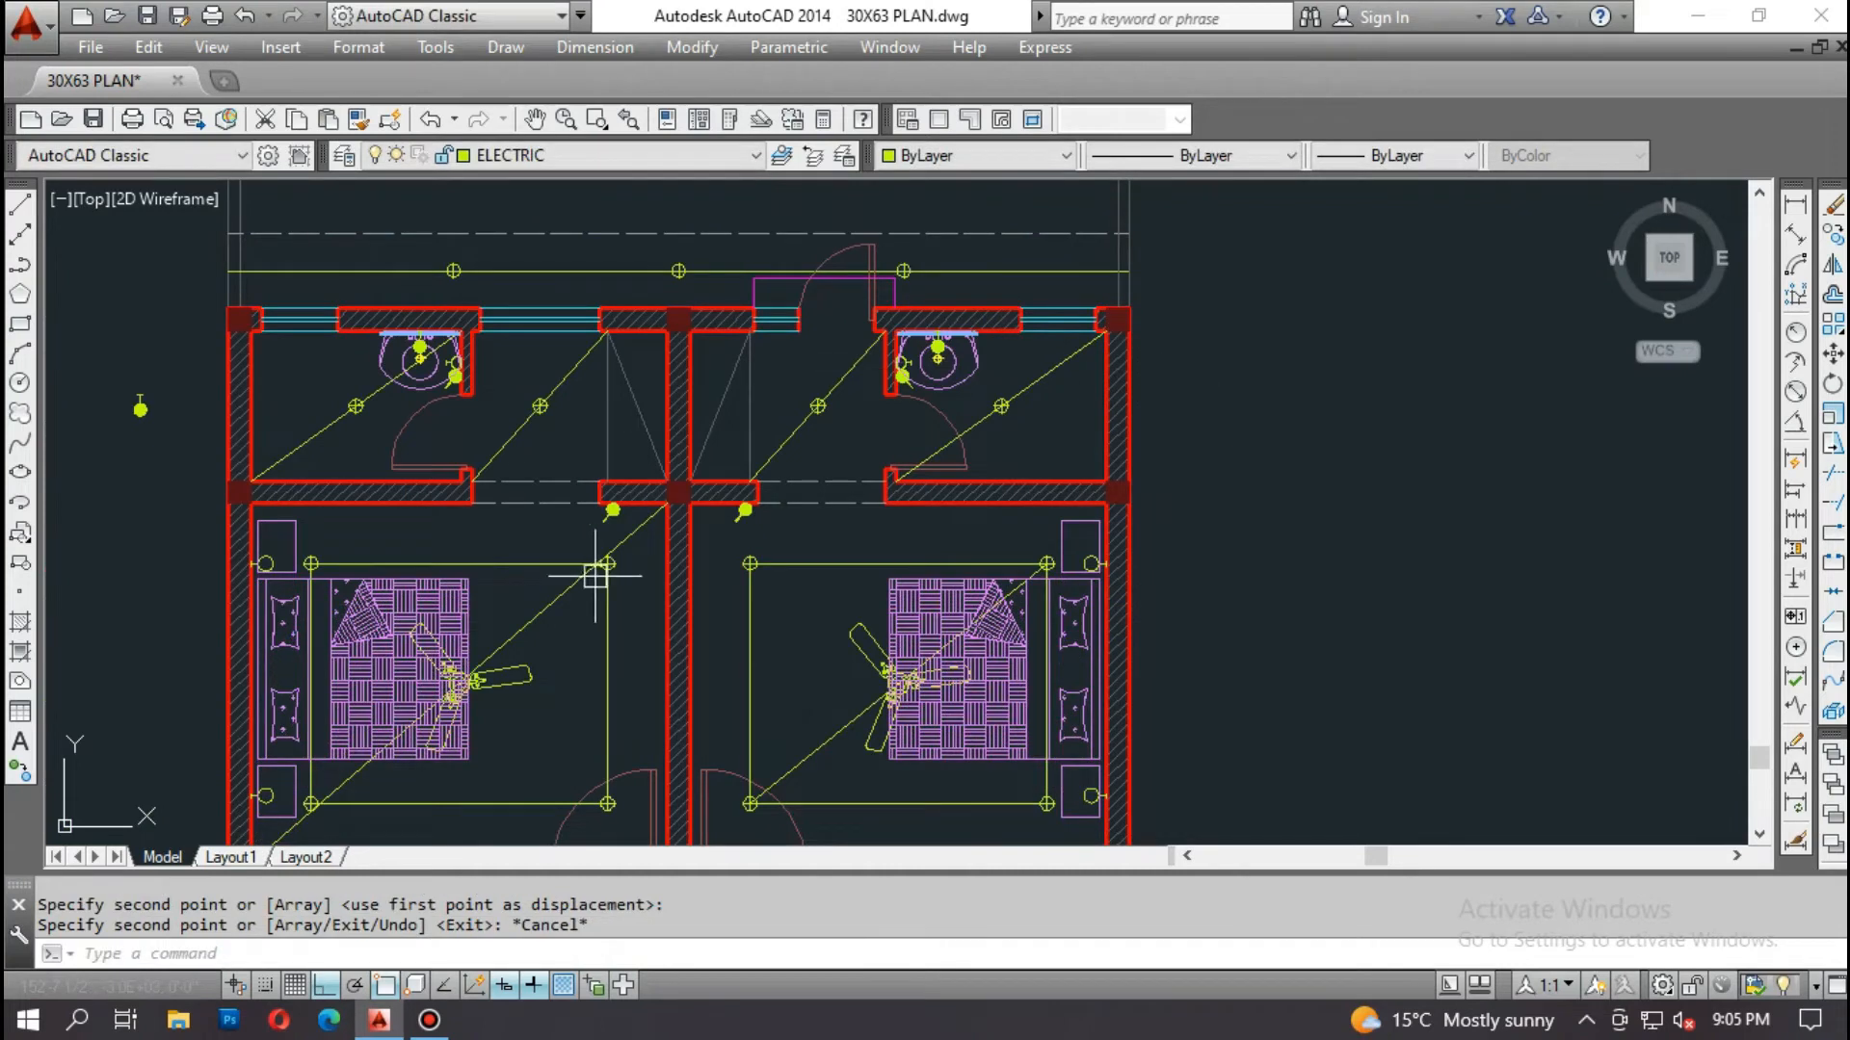
Step: Examine the lights, fans and switches around the beds in both bedrooms and compare them with the legend symbols
scroll(672, 537, "up", 1)
scroll(507, 429, "up", 1)
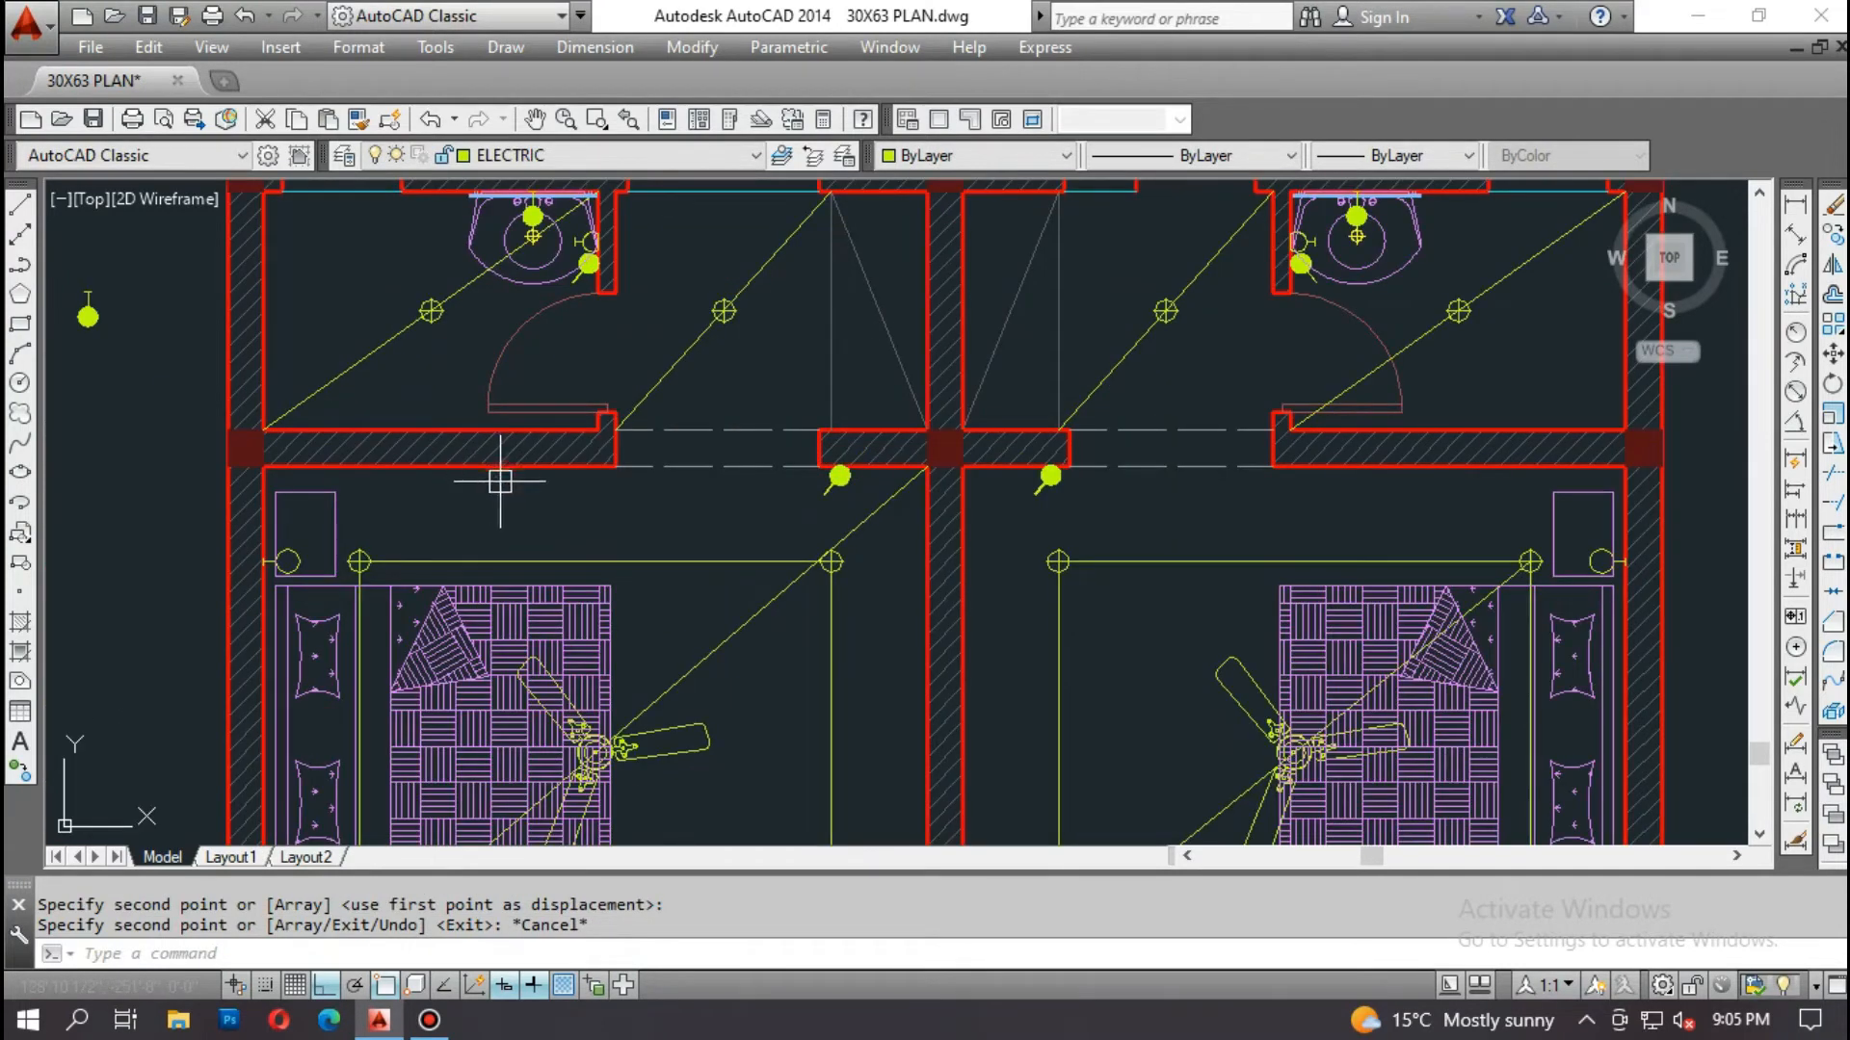
middle_click_drag(486, 494, 709, 289)
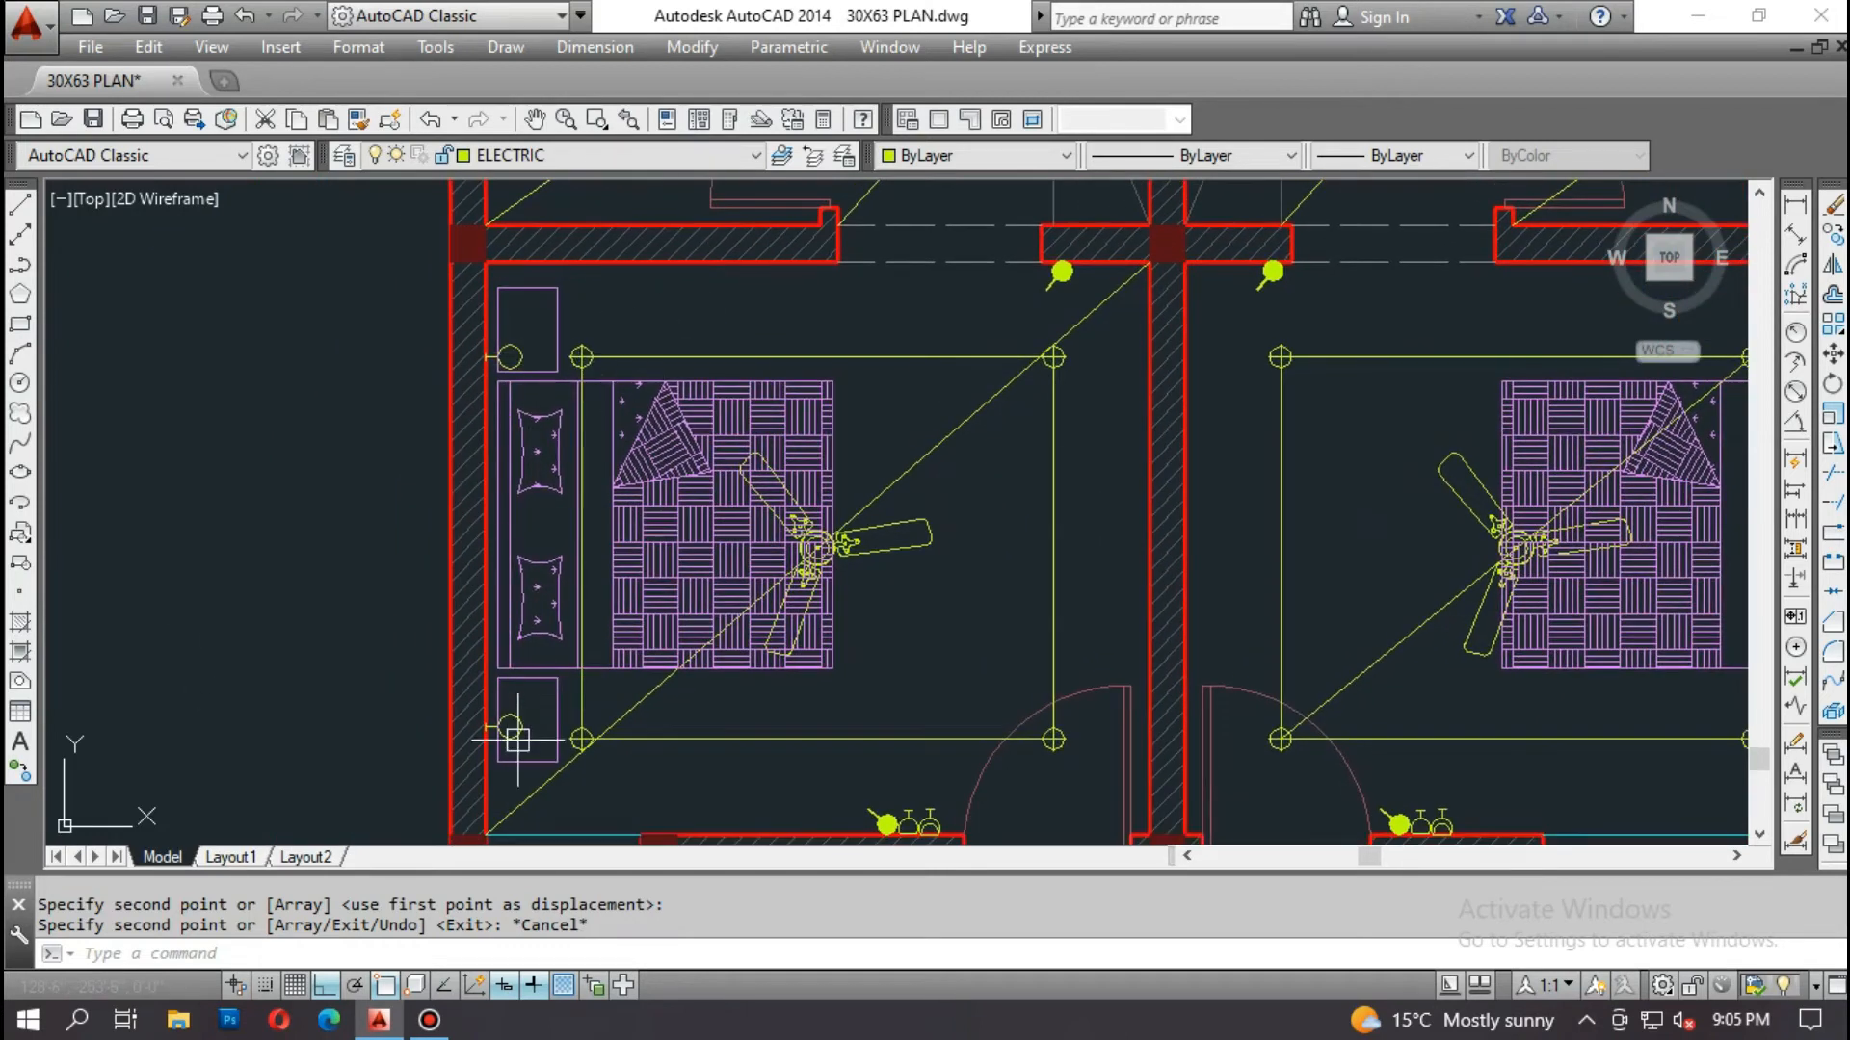
scroll(982, 434, "down", 5)
scroll(307, 497, "up", 6)
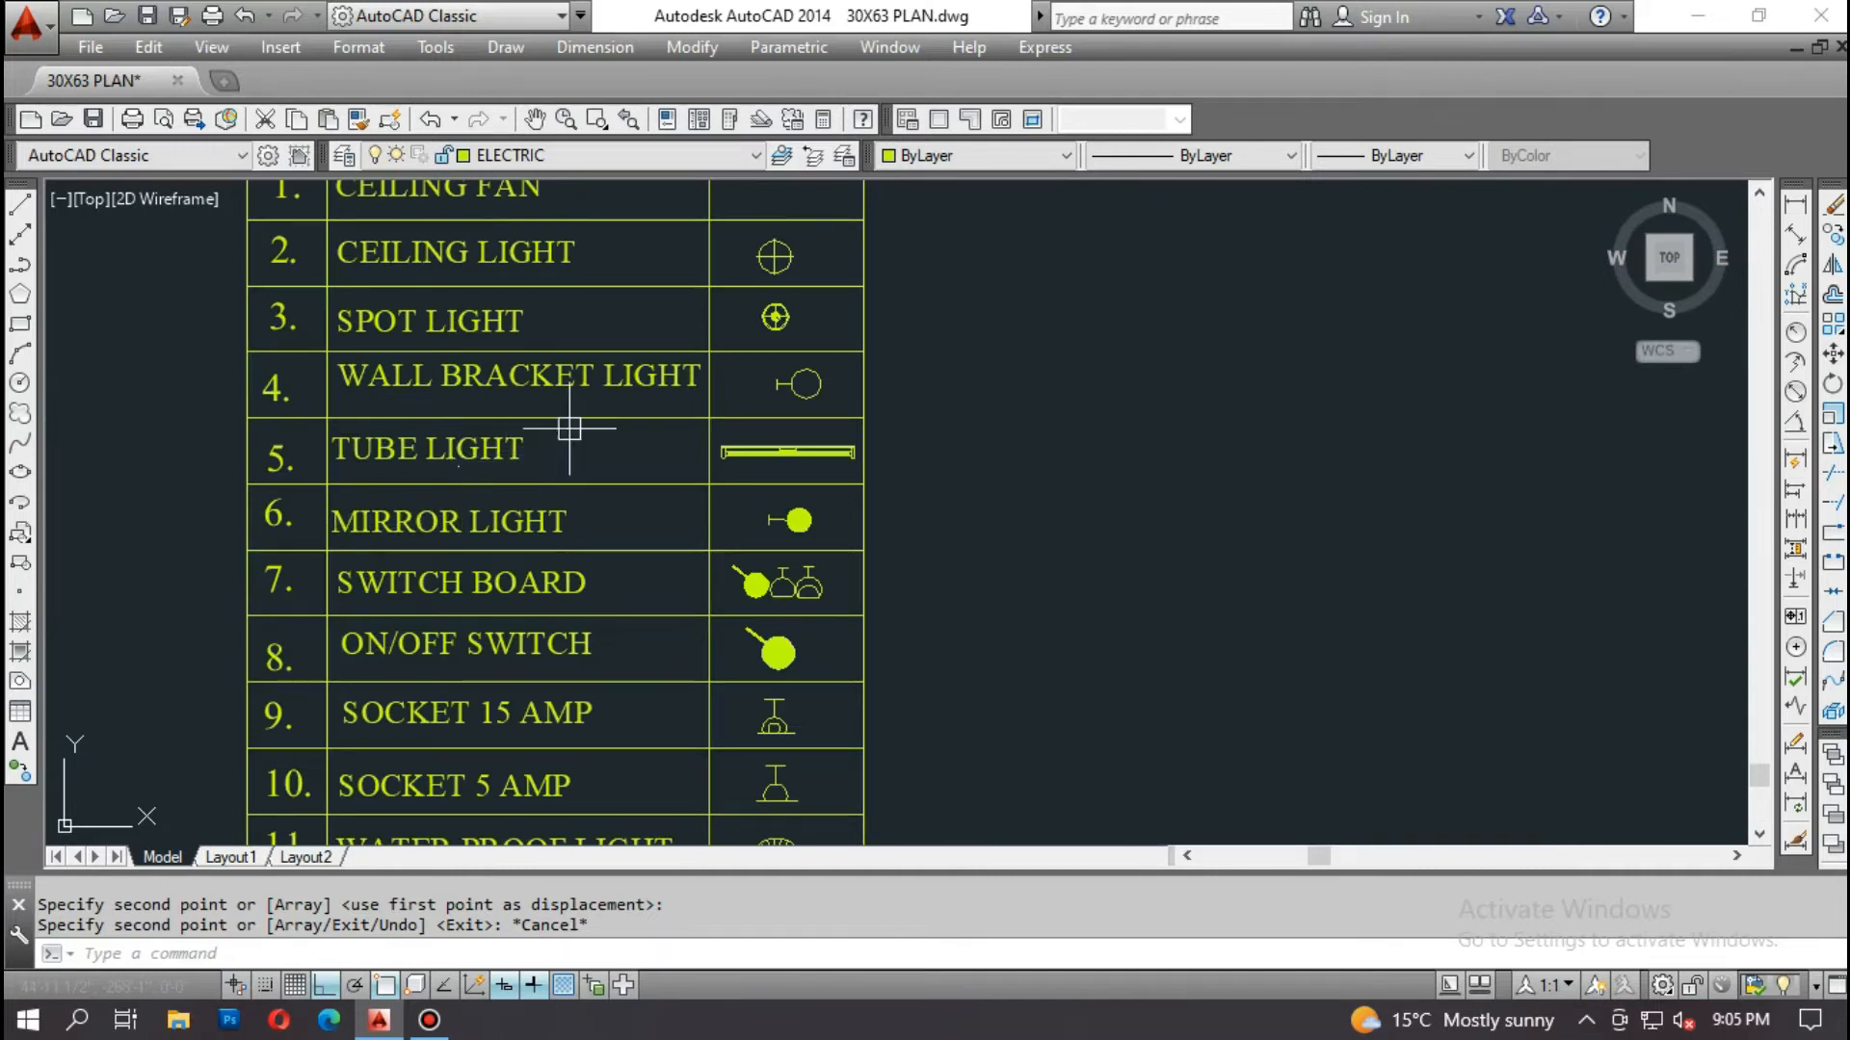
scroll(952, 454, "down", 5)
scroll(1064, 462, "up", 5)
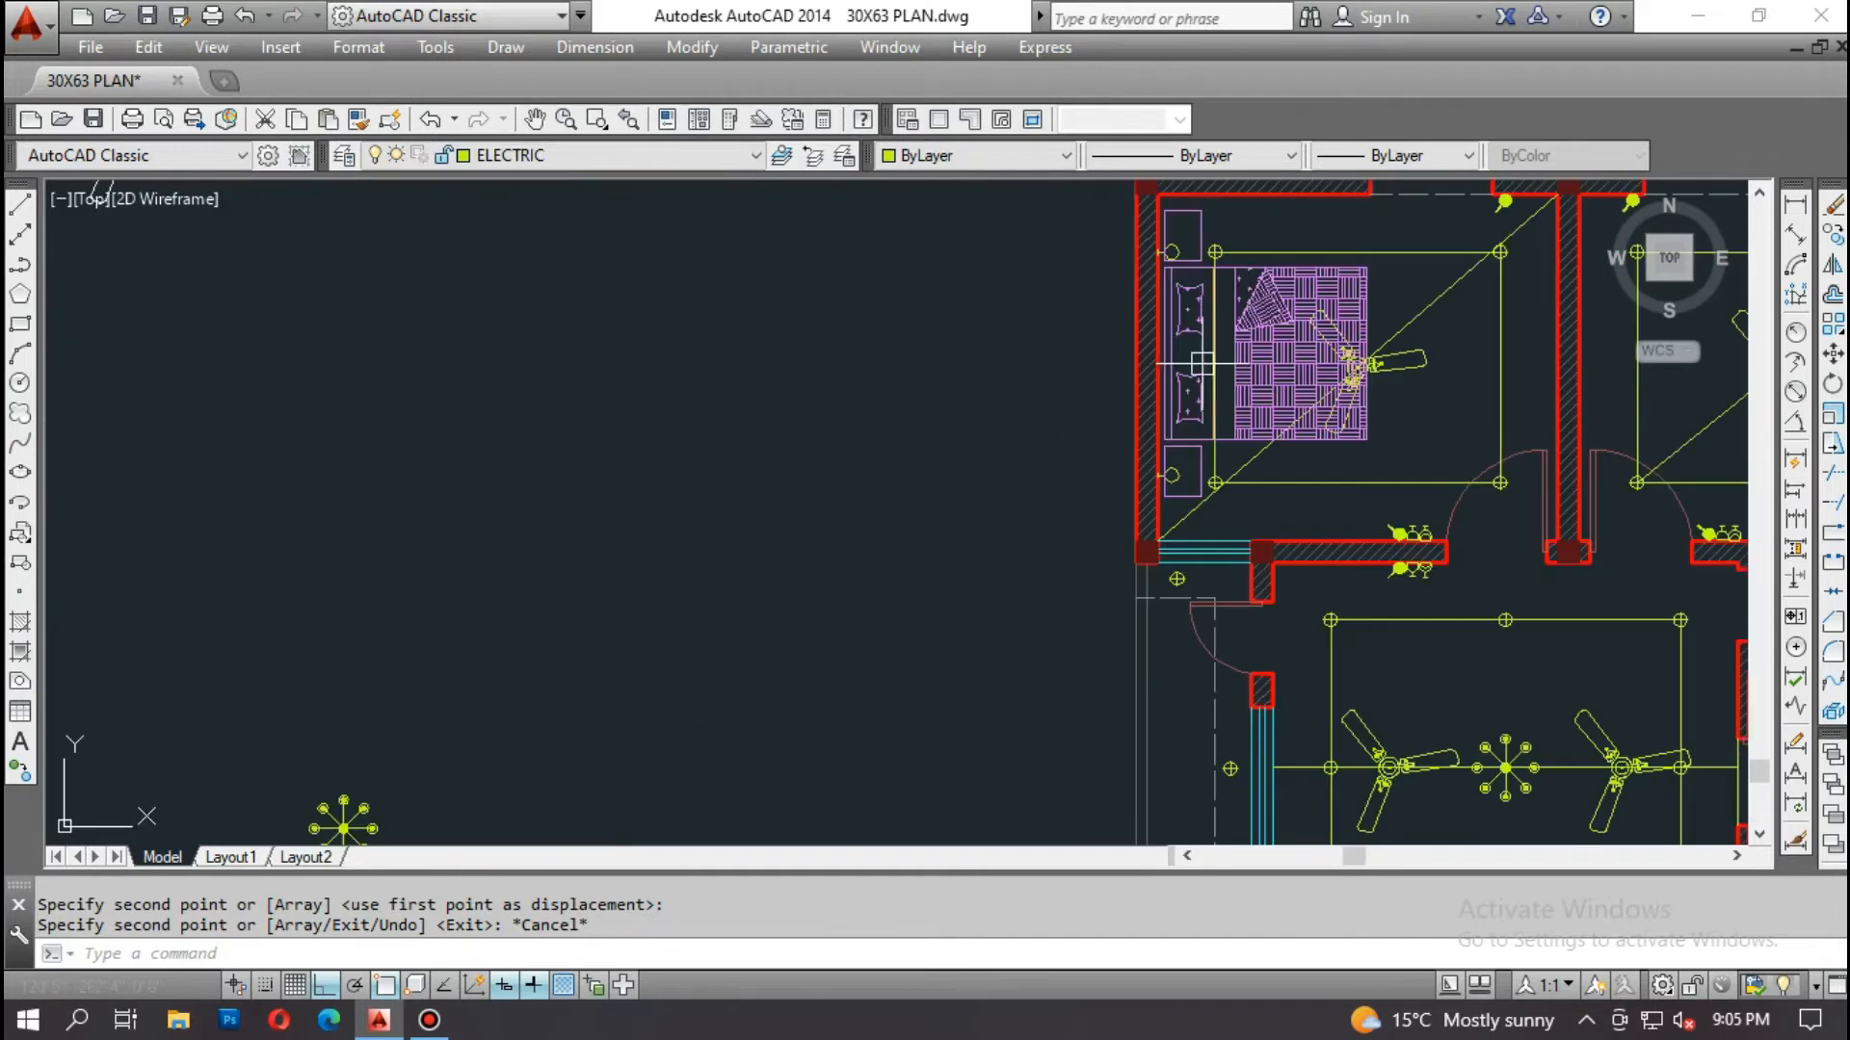
scroll(1170, 260, "up", 2)
middle_click_drag(1286, 651, 59, 618)
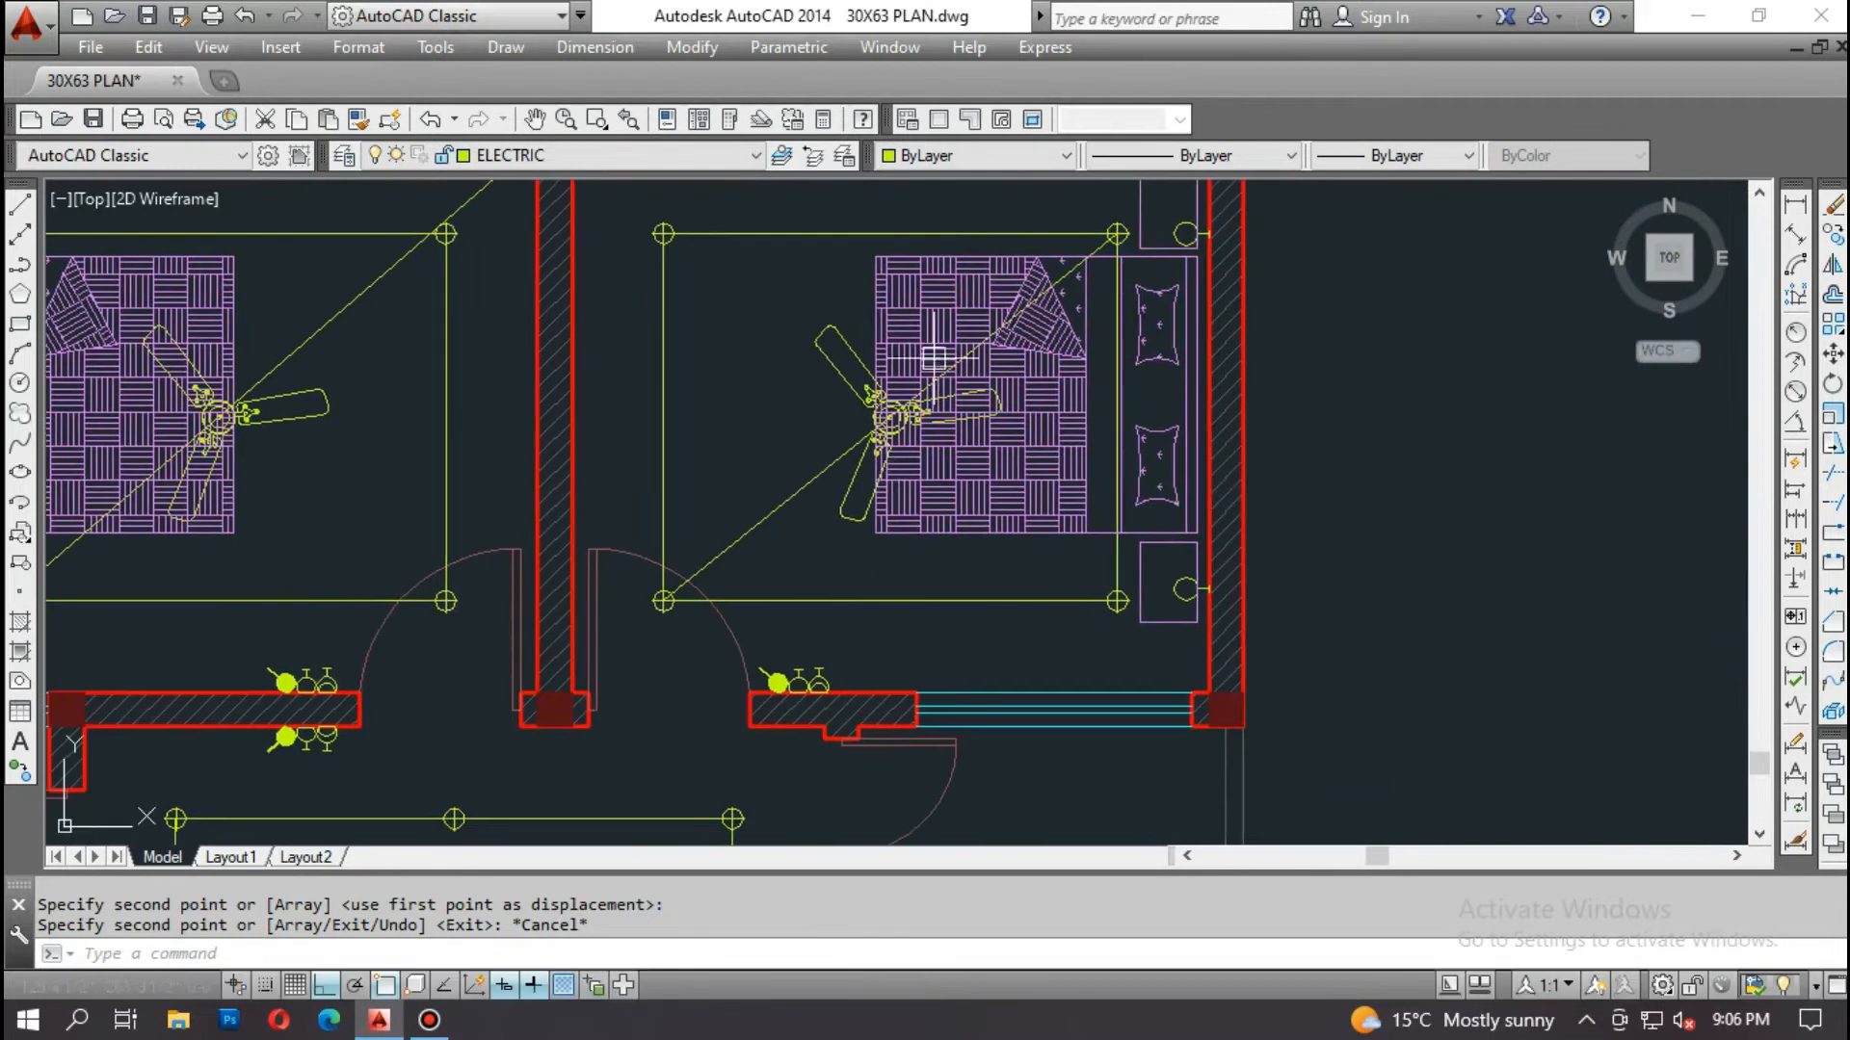
middle_click_drag(900, 530, 985, 568)
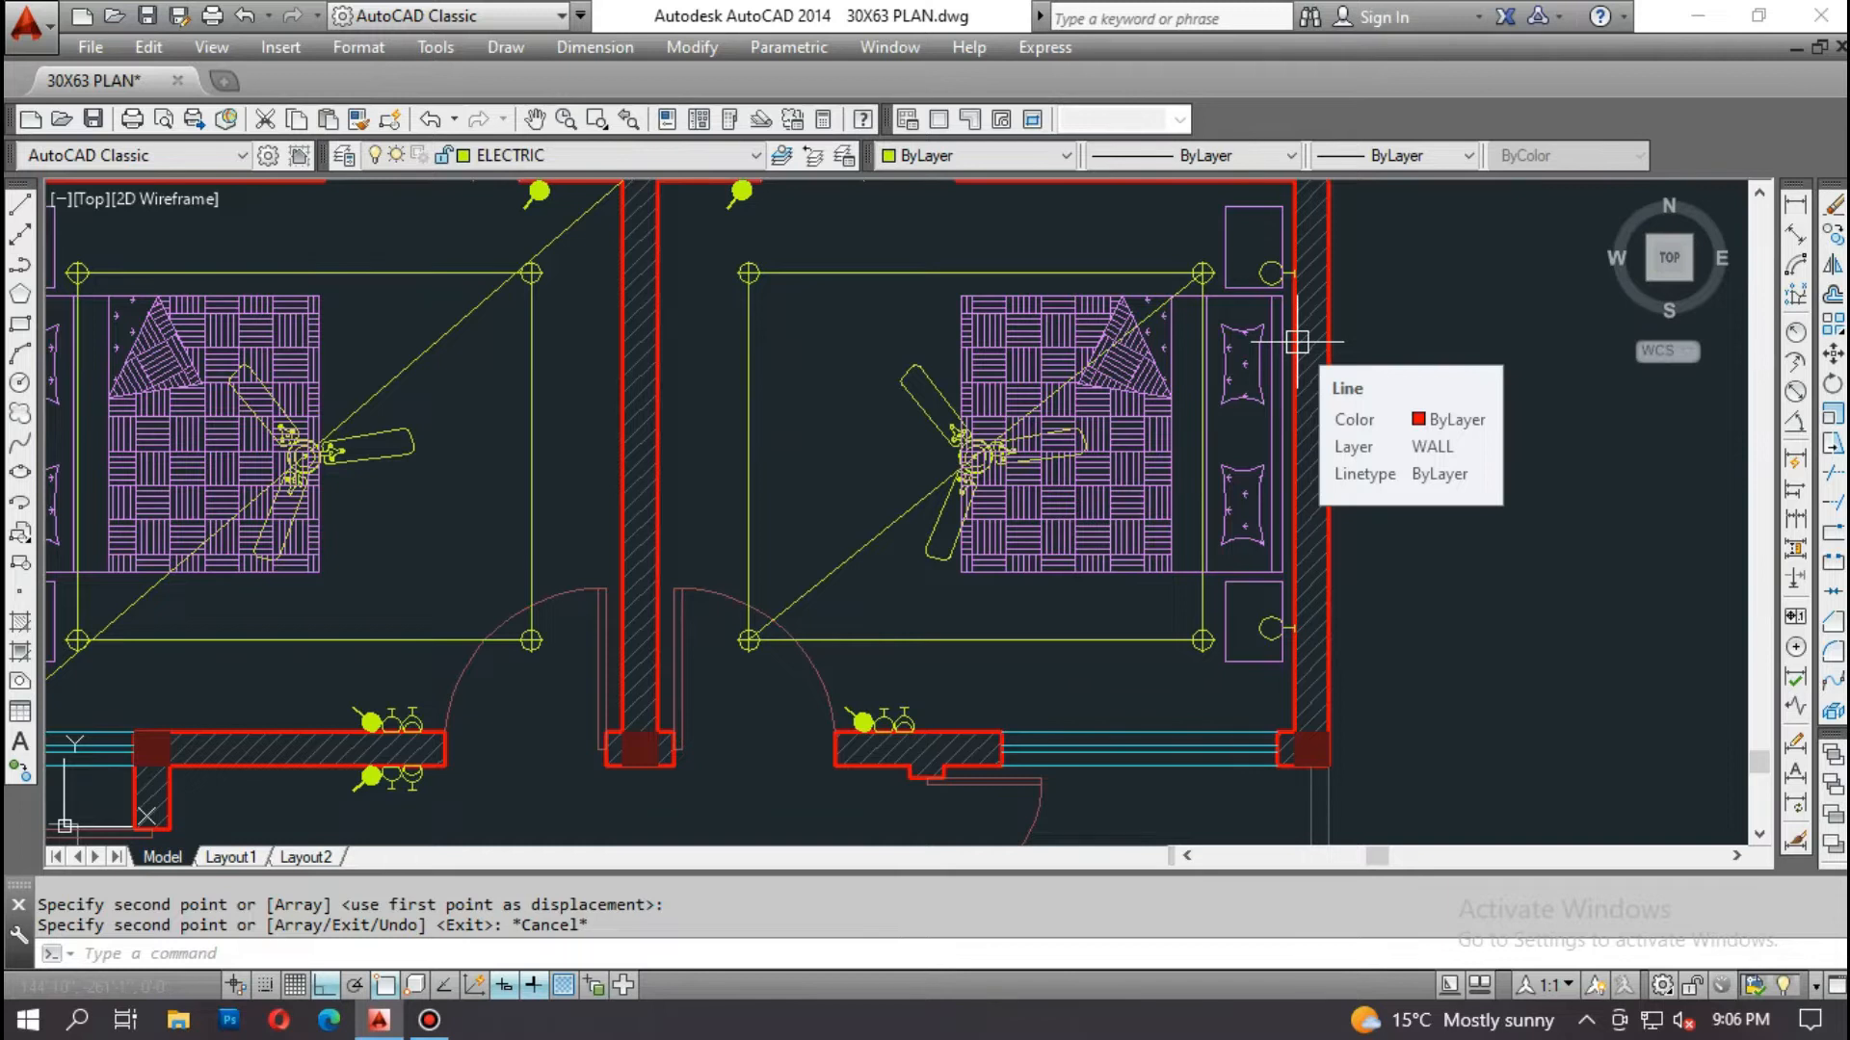
scroll(1301, 366, "down", 4)
scroll(905, 299, "up", 5)
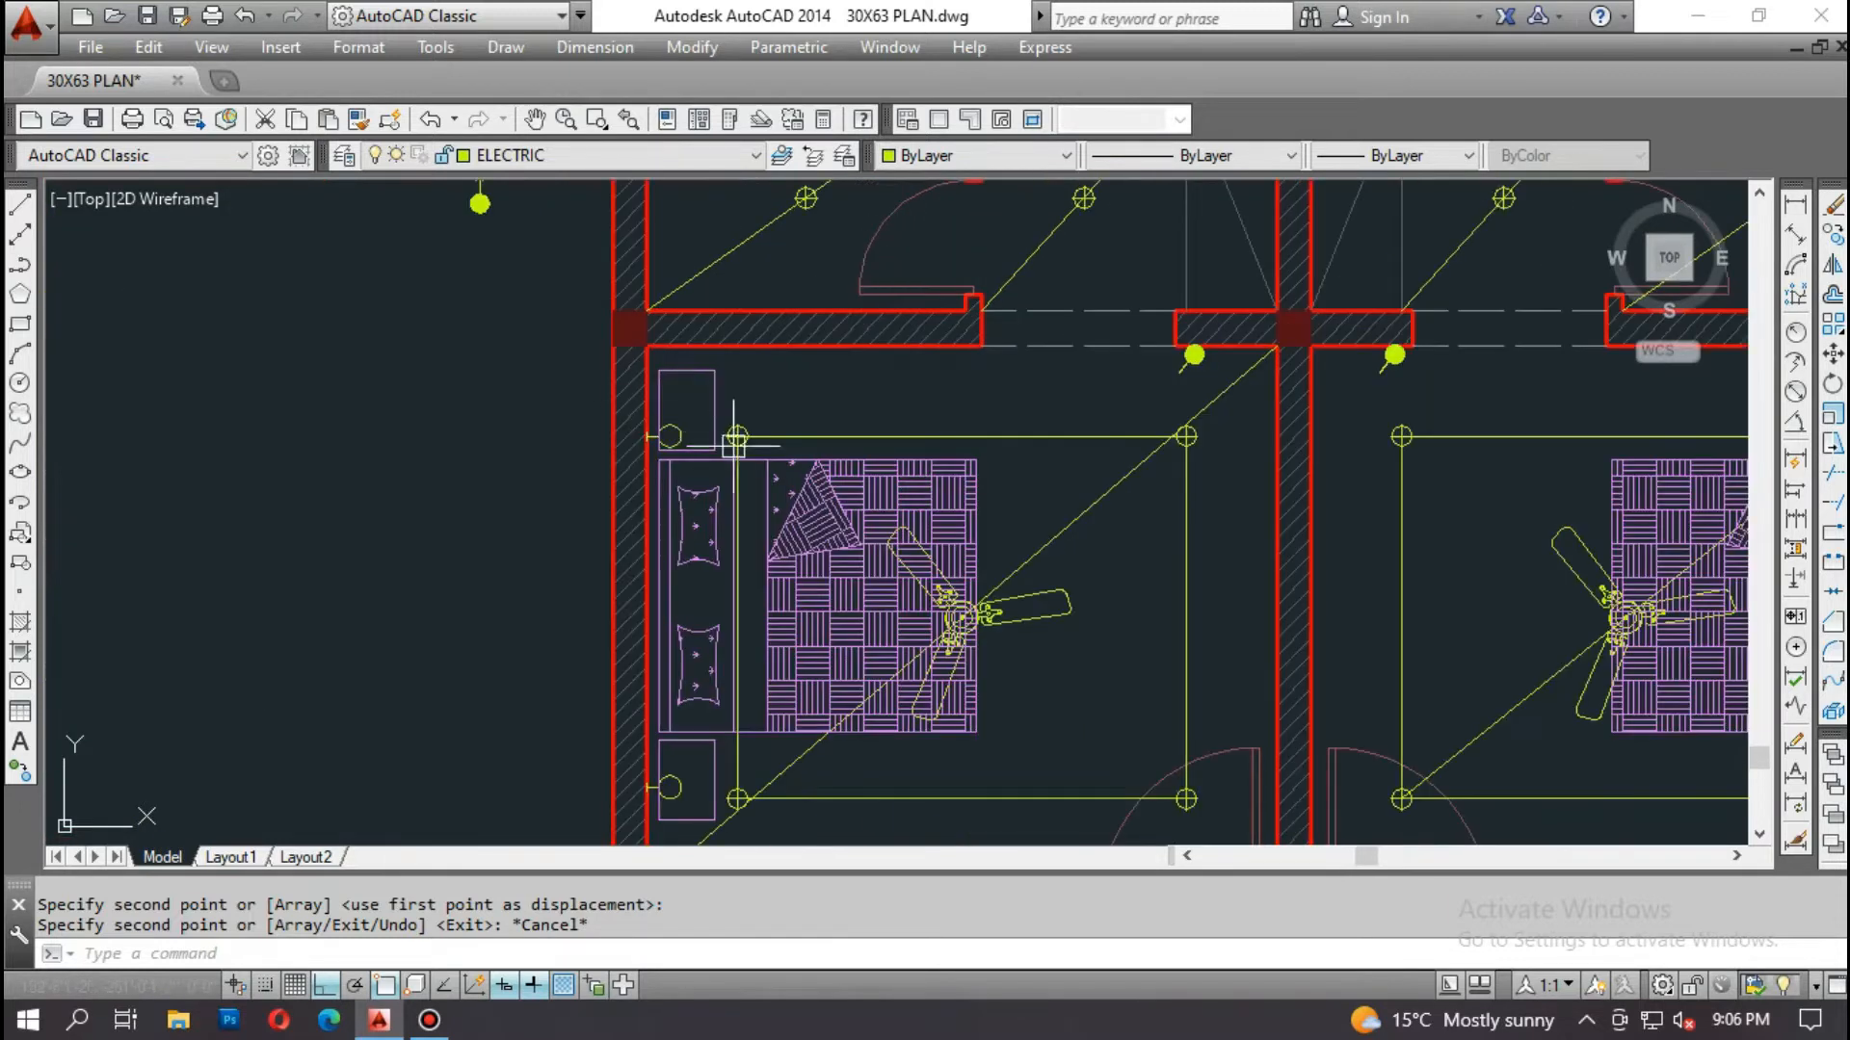
scroll(1090, 519, "down", 5)
scroll(1090, 519, "up", 5)
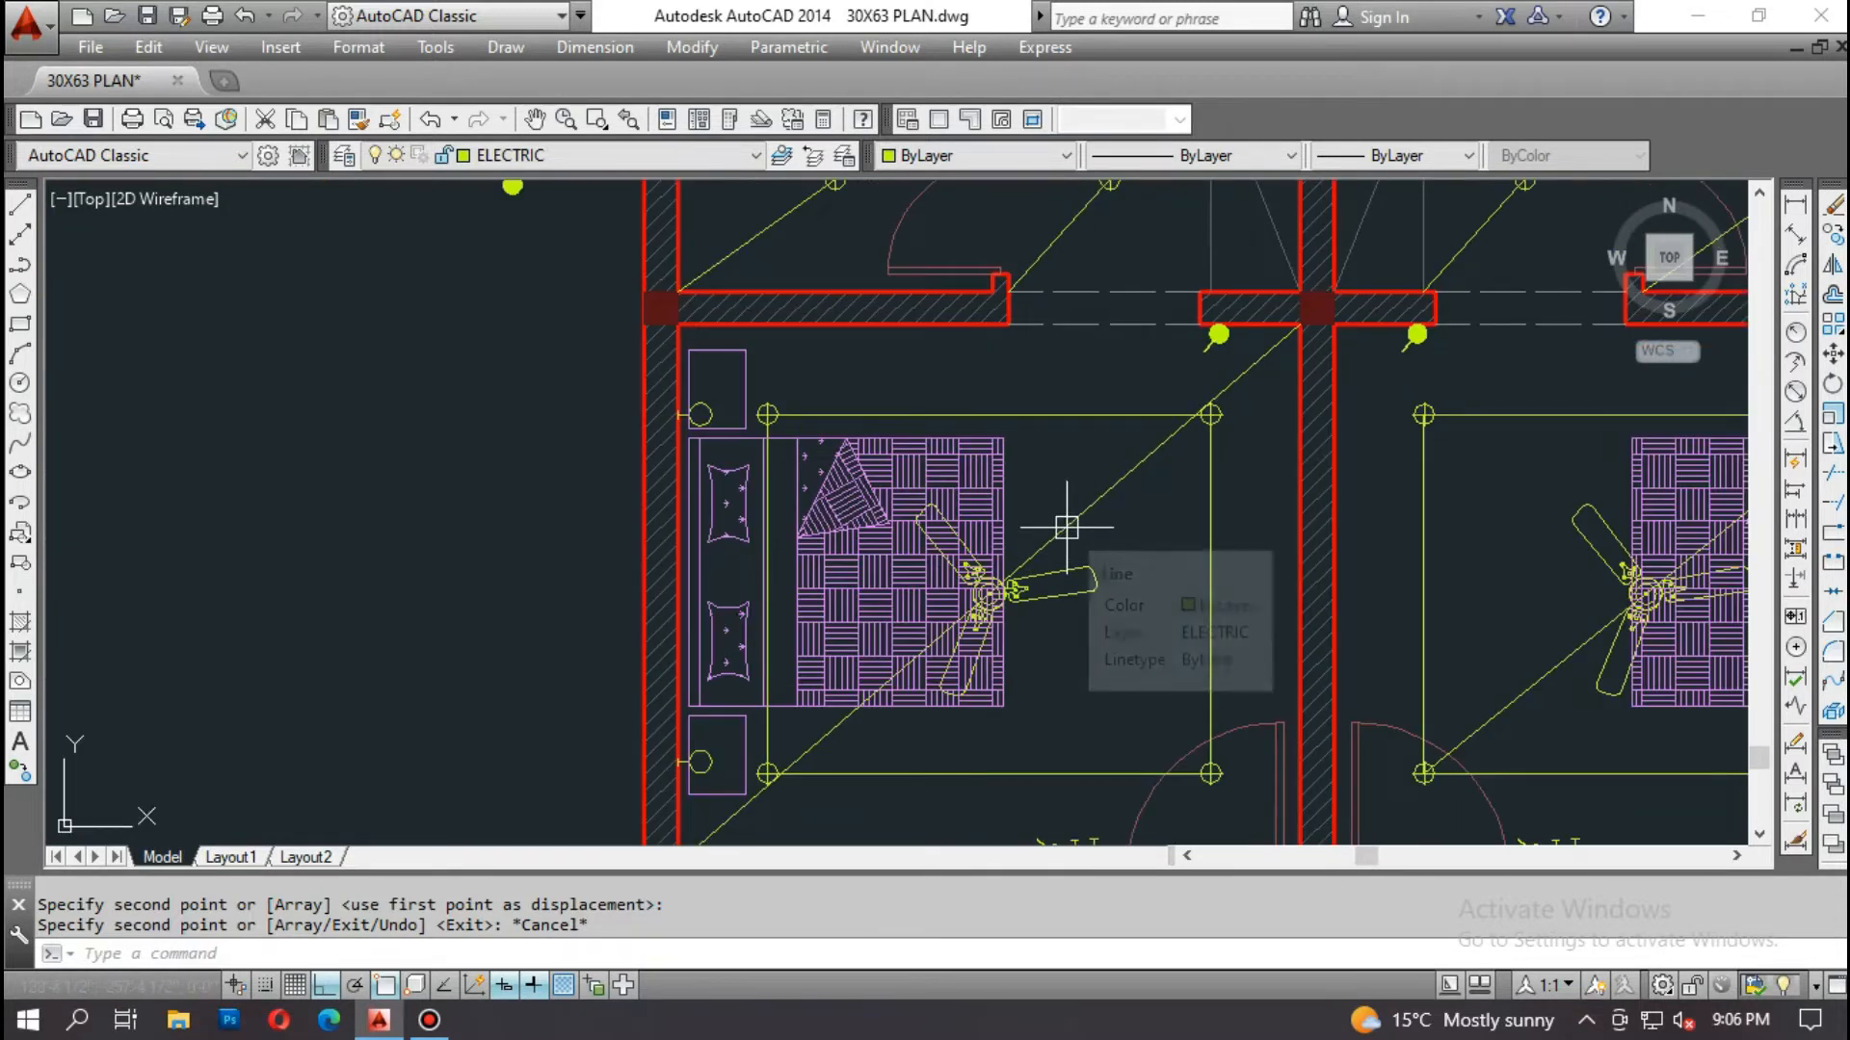
Step: Copy the AC unit symbol with its purple socket symbol horizontally to the empty space just left of the electrical plan
scroll(1074, 540, "down", 5)
middle_click_drag(378, 509, 637, 515)
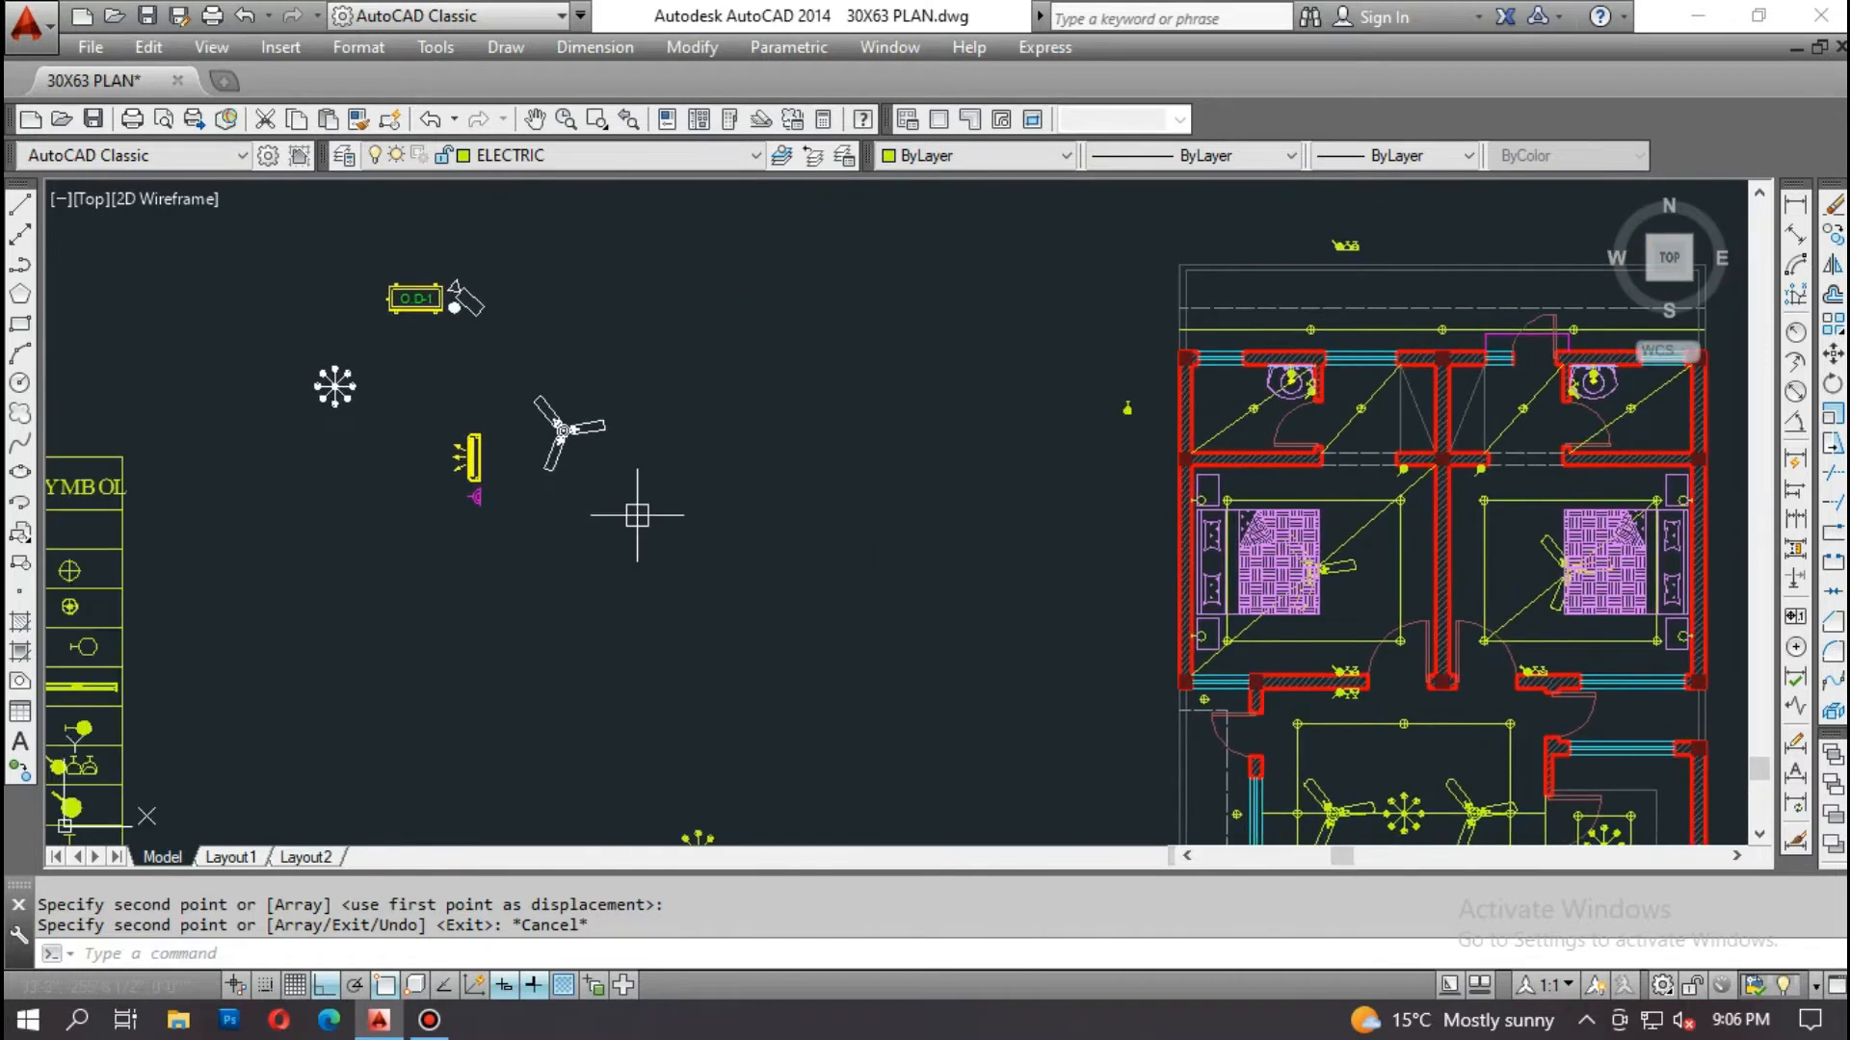
type("co")
key("Return")
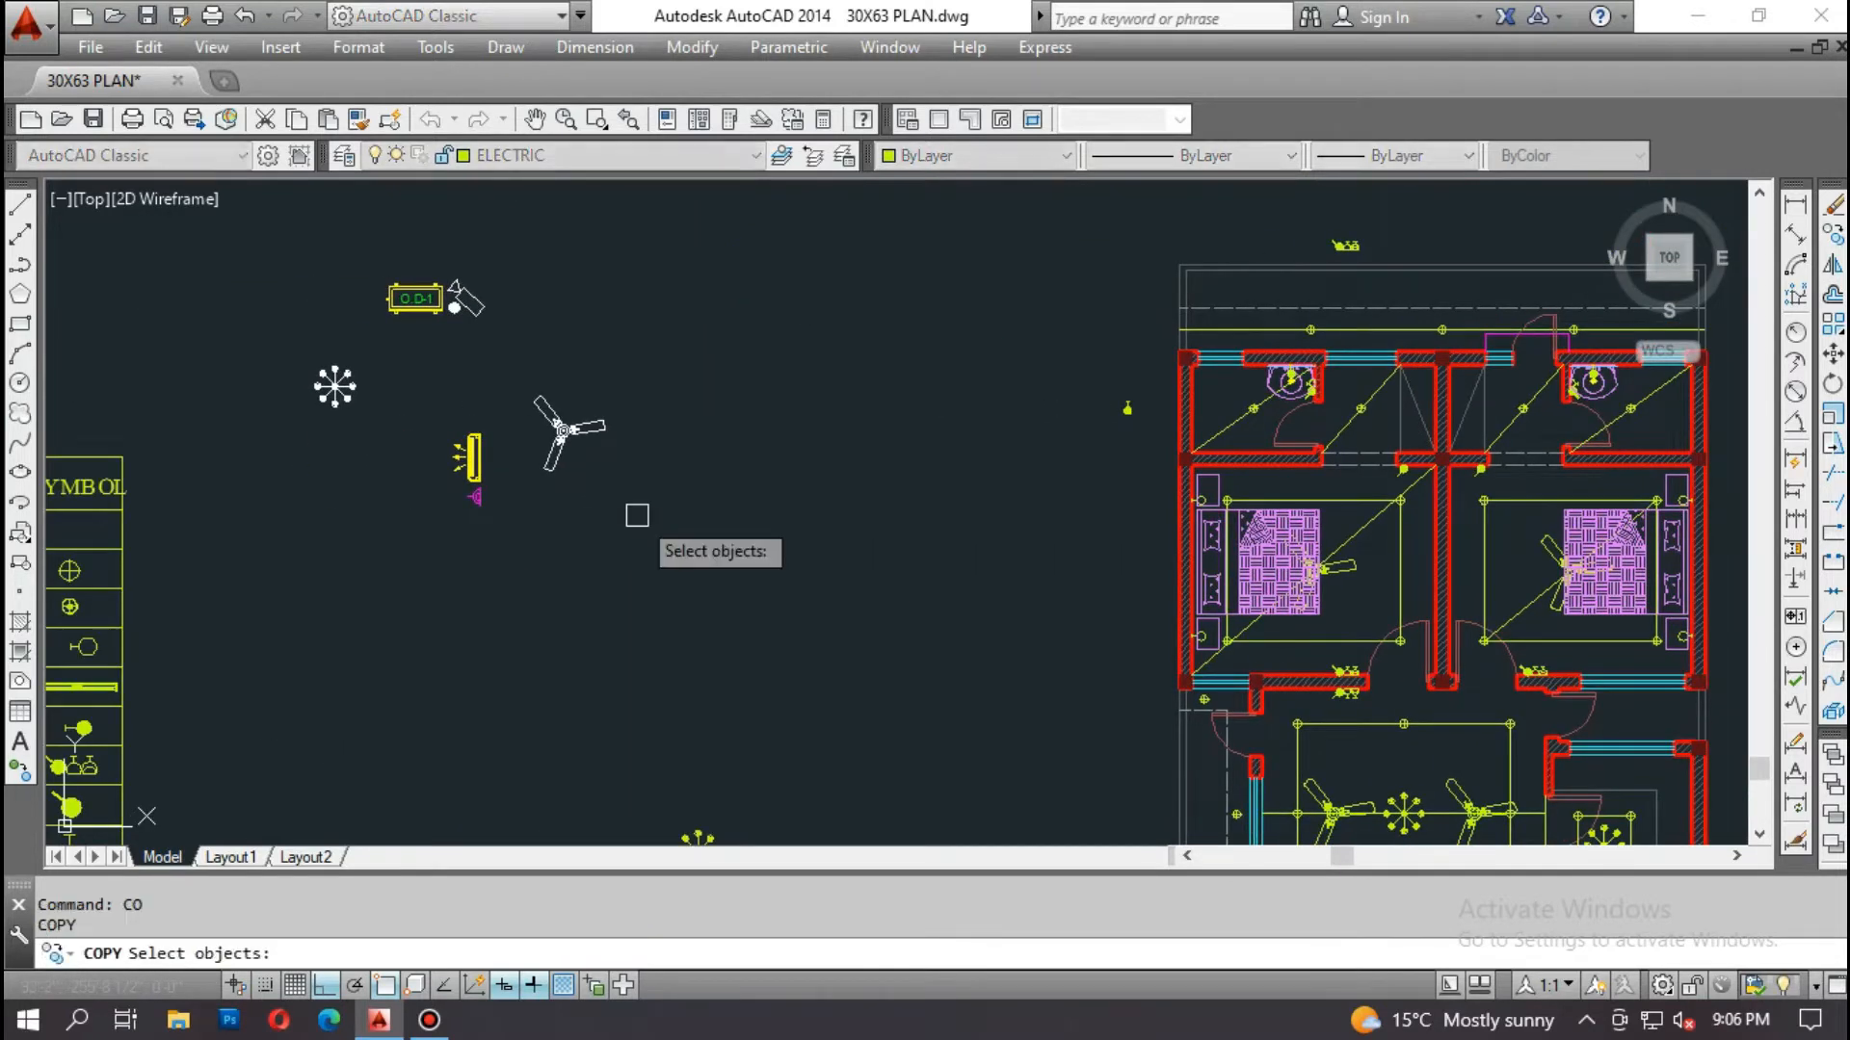
left_click(536, 578)
left_click(439, 439)
scroll(446, 463, "up", 5)
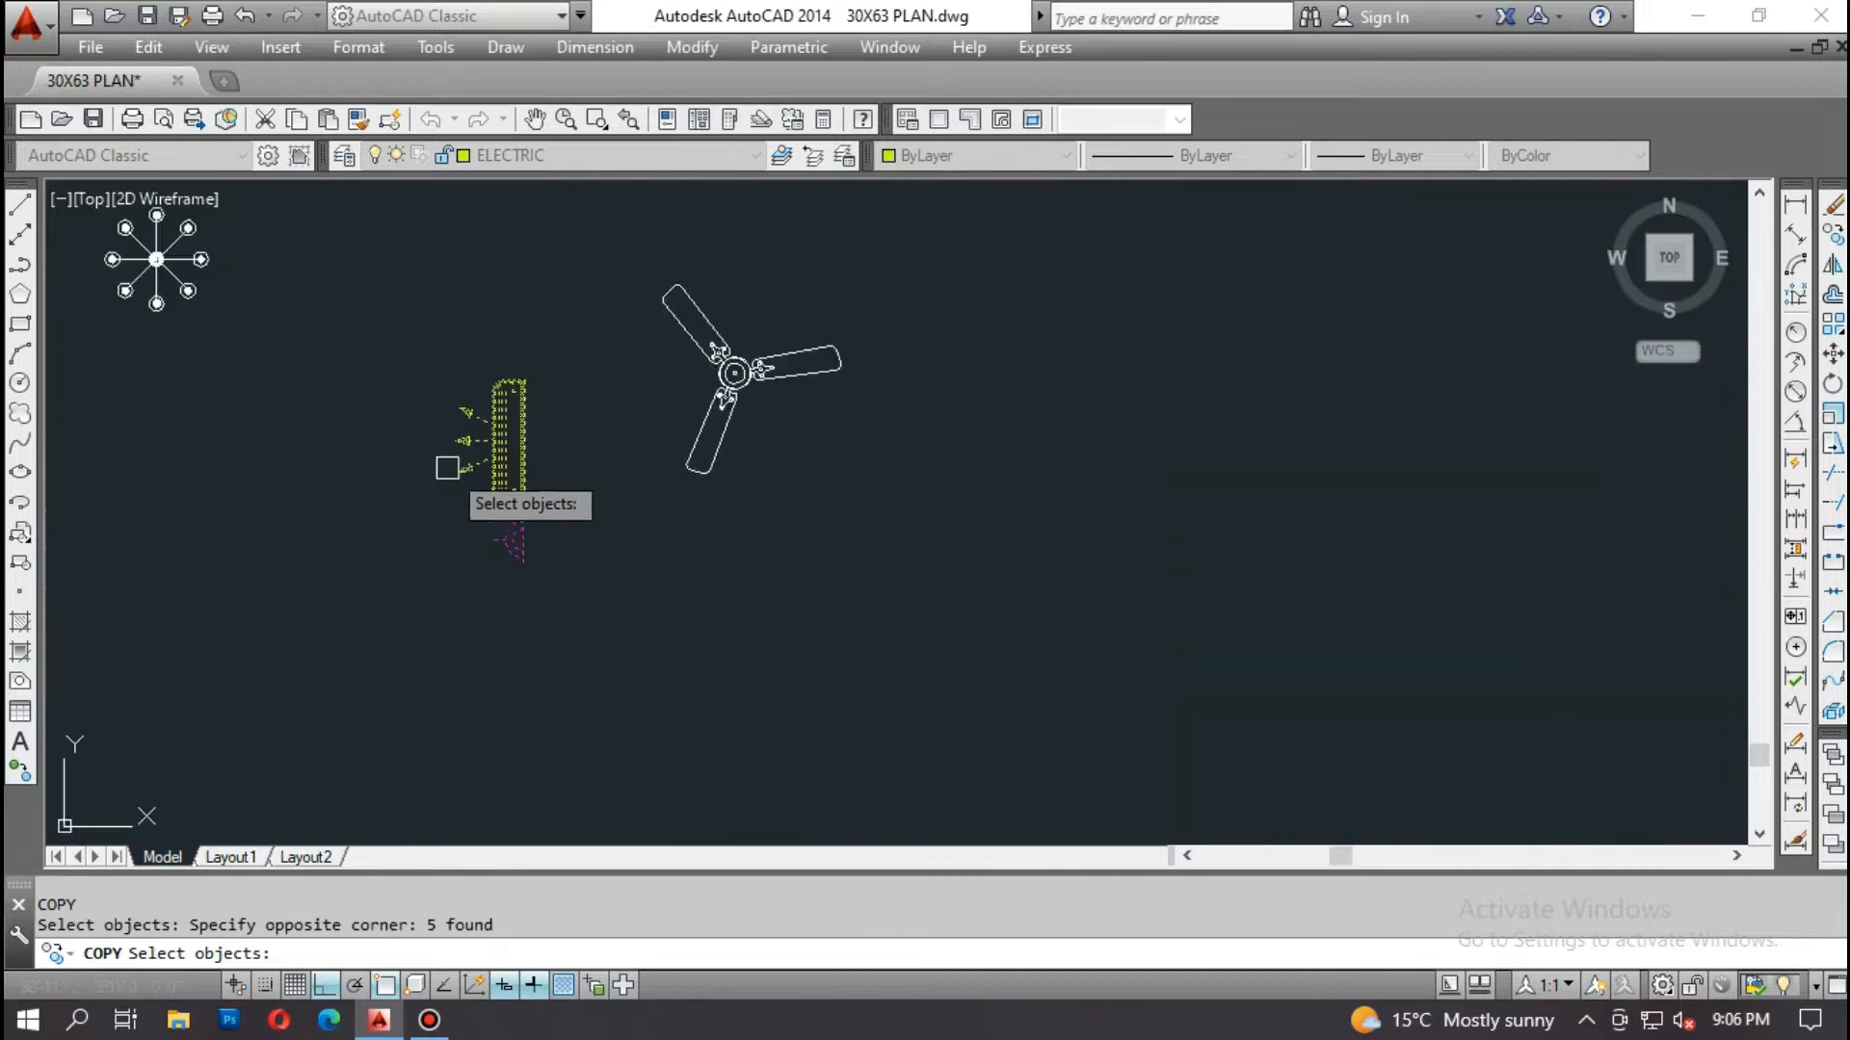
key("Return")
left_click(437, 448)
scroll(507, 448, "down", 5)
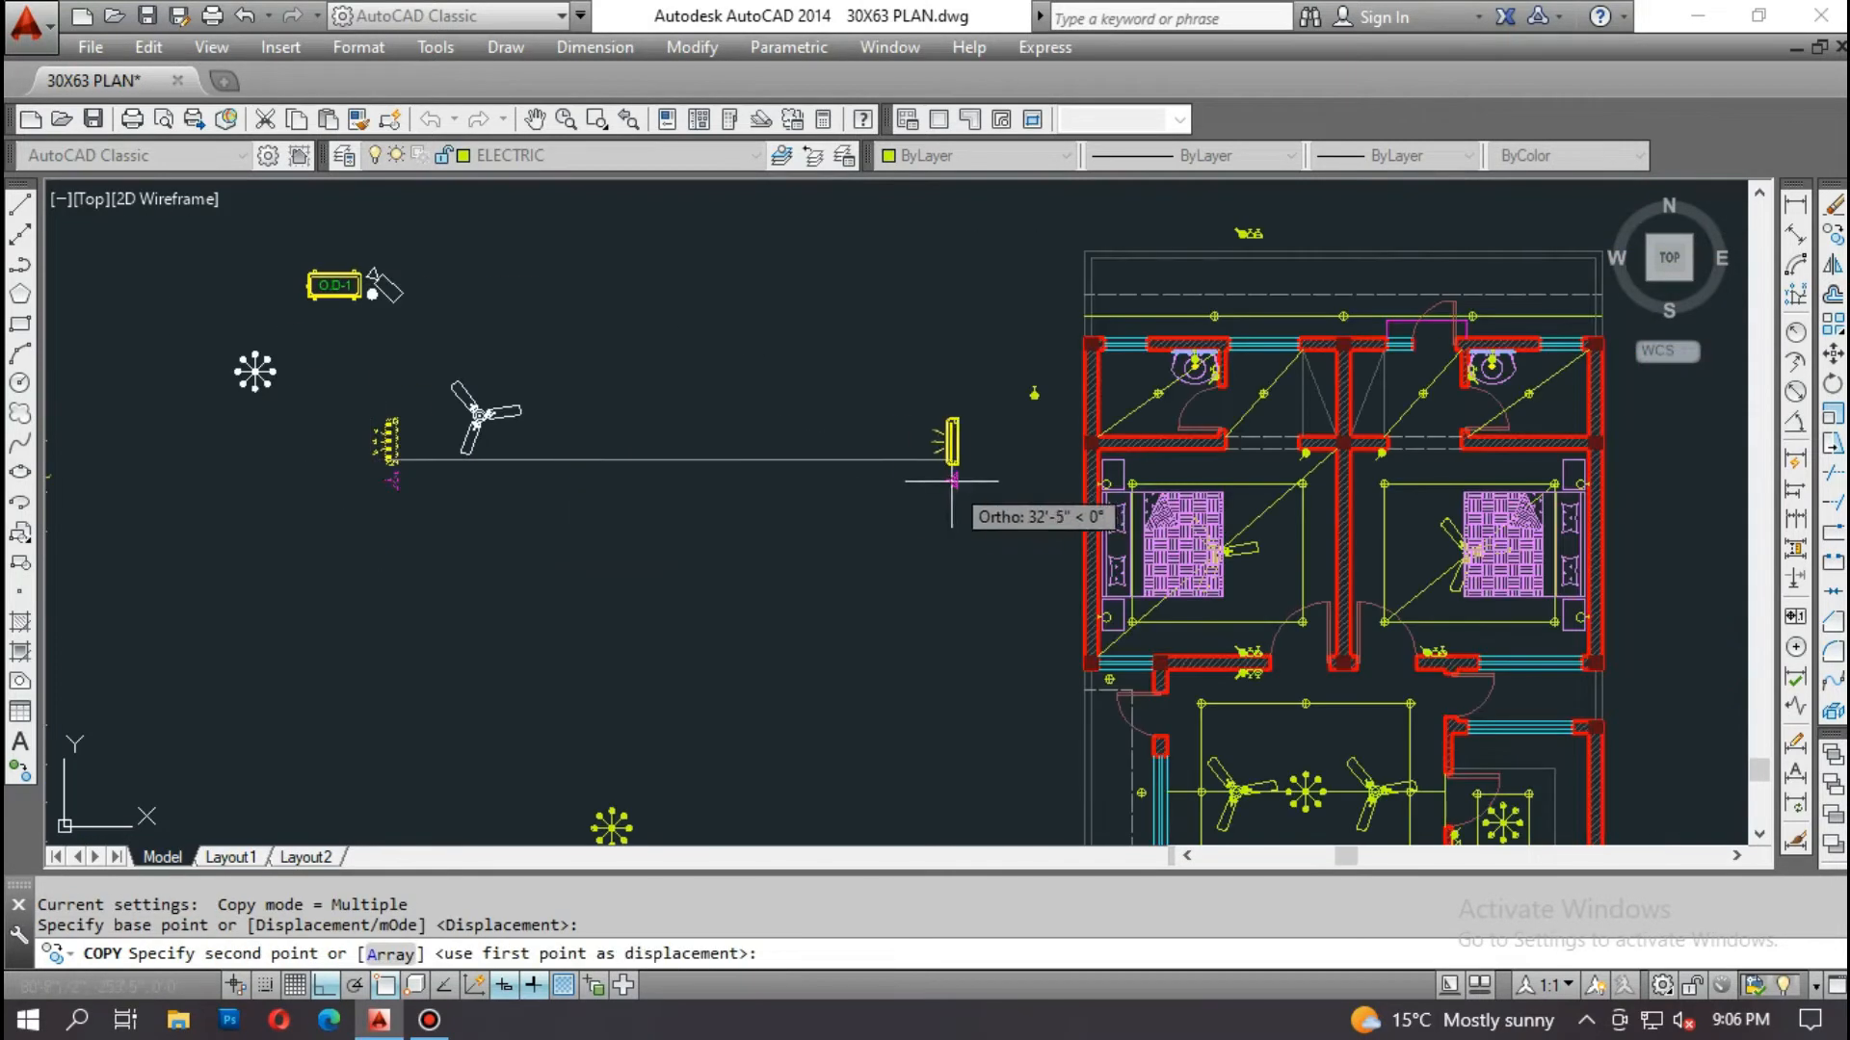
scroll(1006, 494, "up", 4)
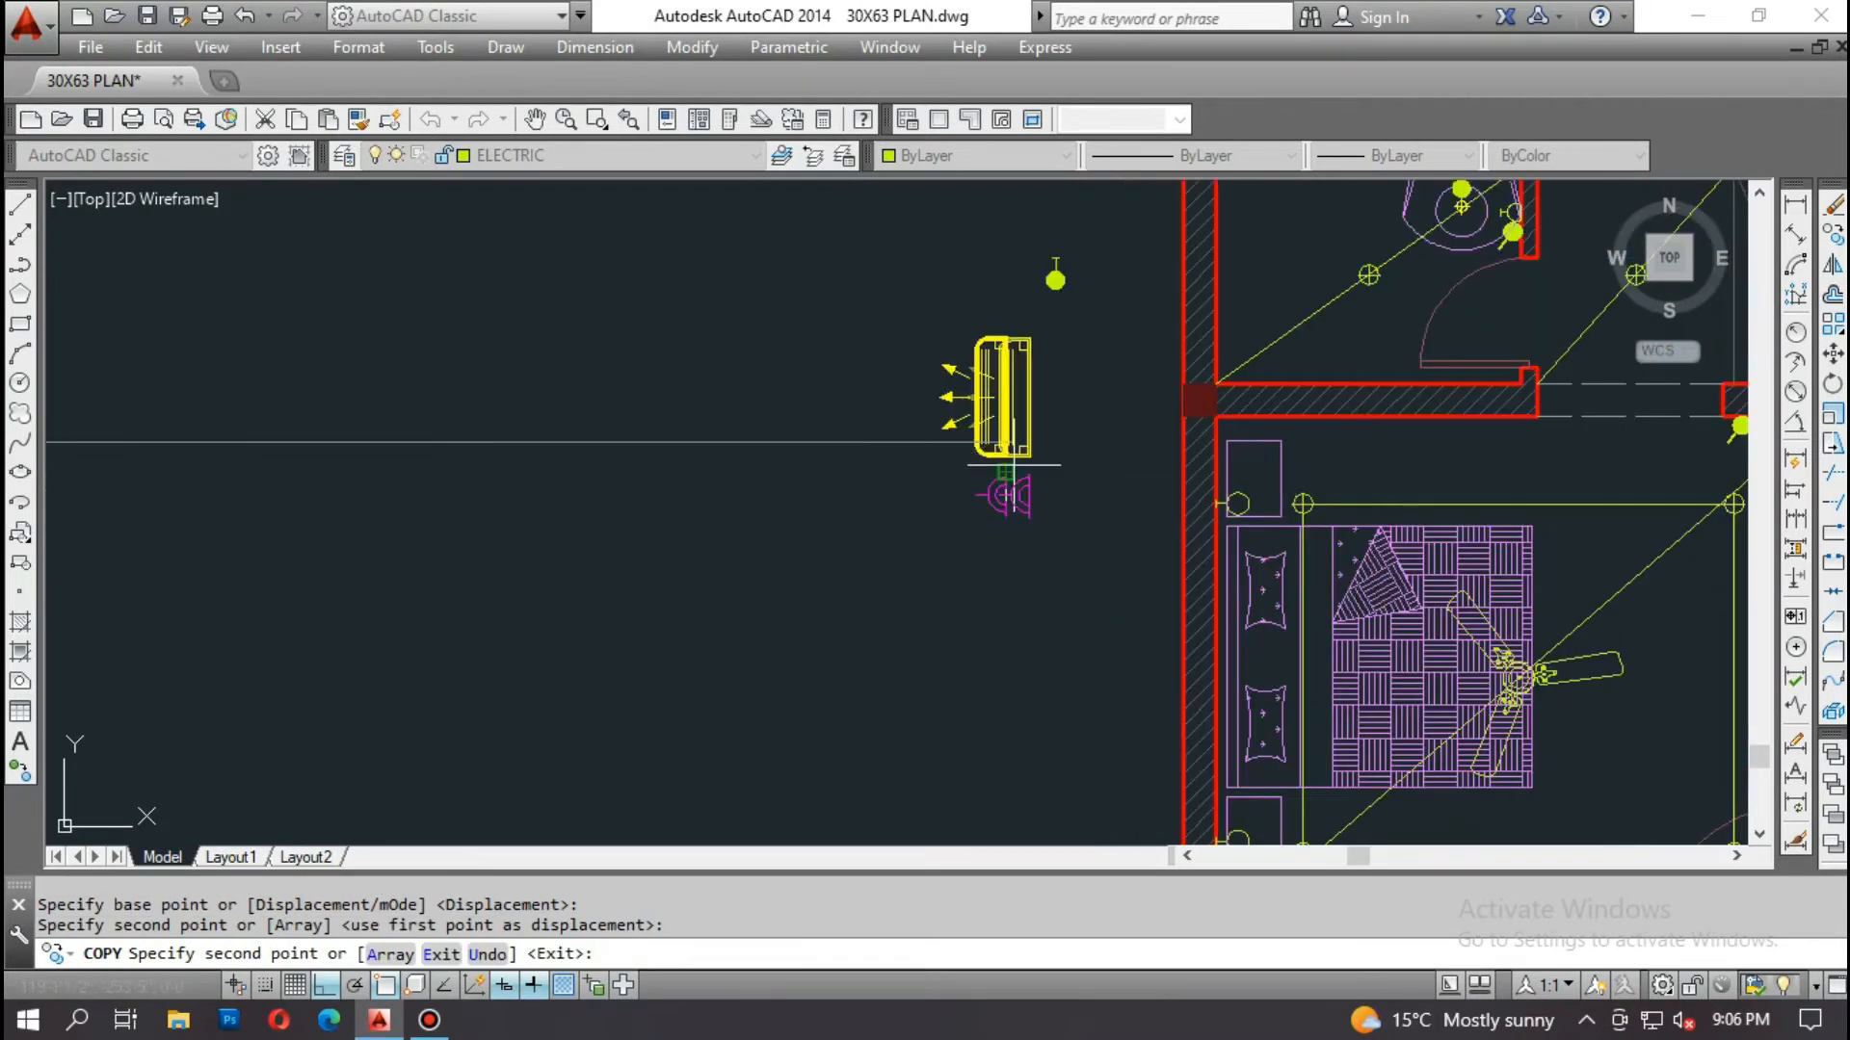
key("Escape")
key("Escape")
key("Escape")
Step: Rotate the copied AC unit and purple socket 90 degrees about the midpoint of the unit's back edge so its arrows point down
type("ro")
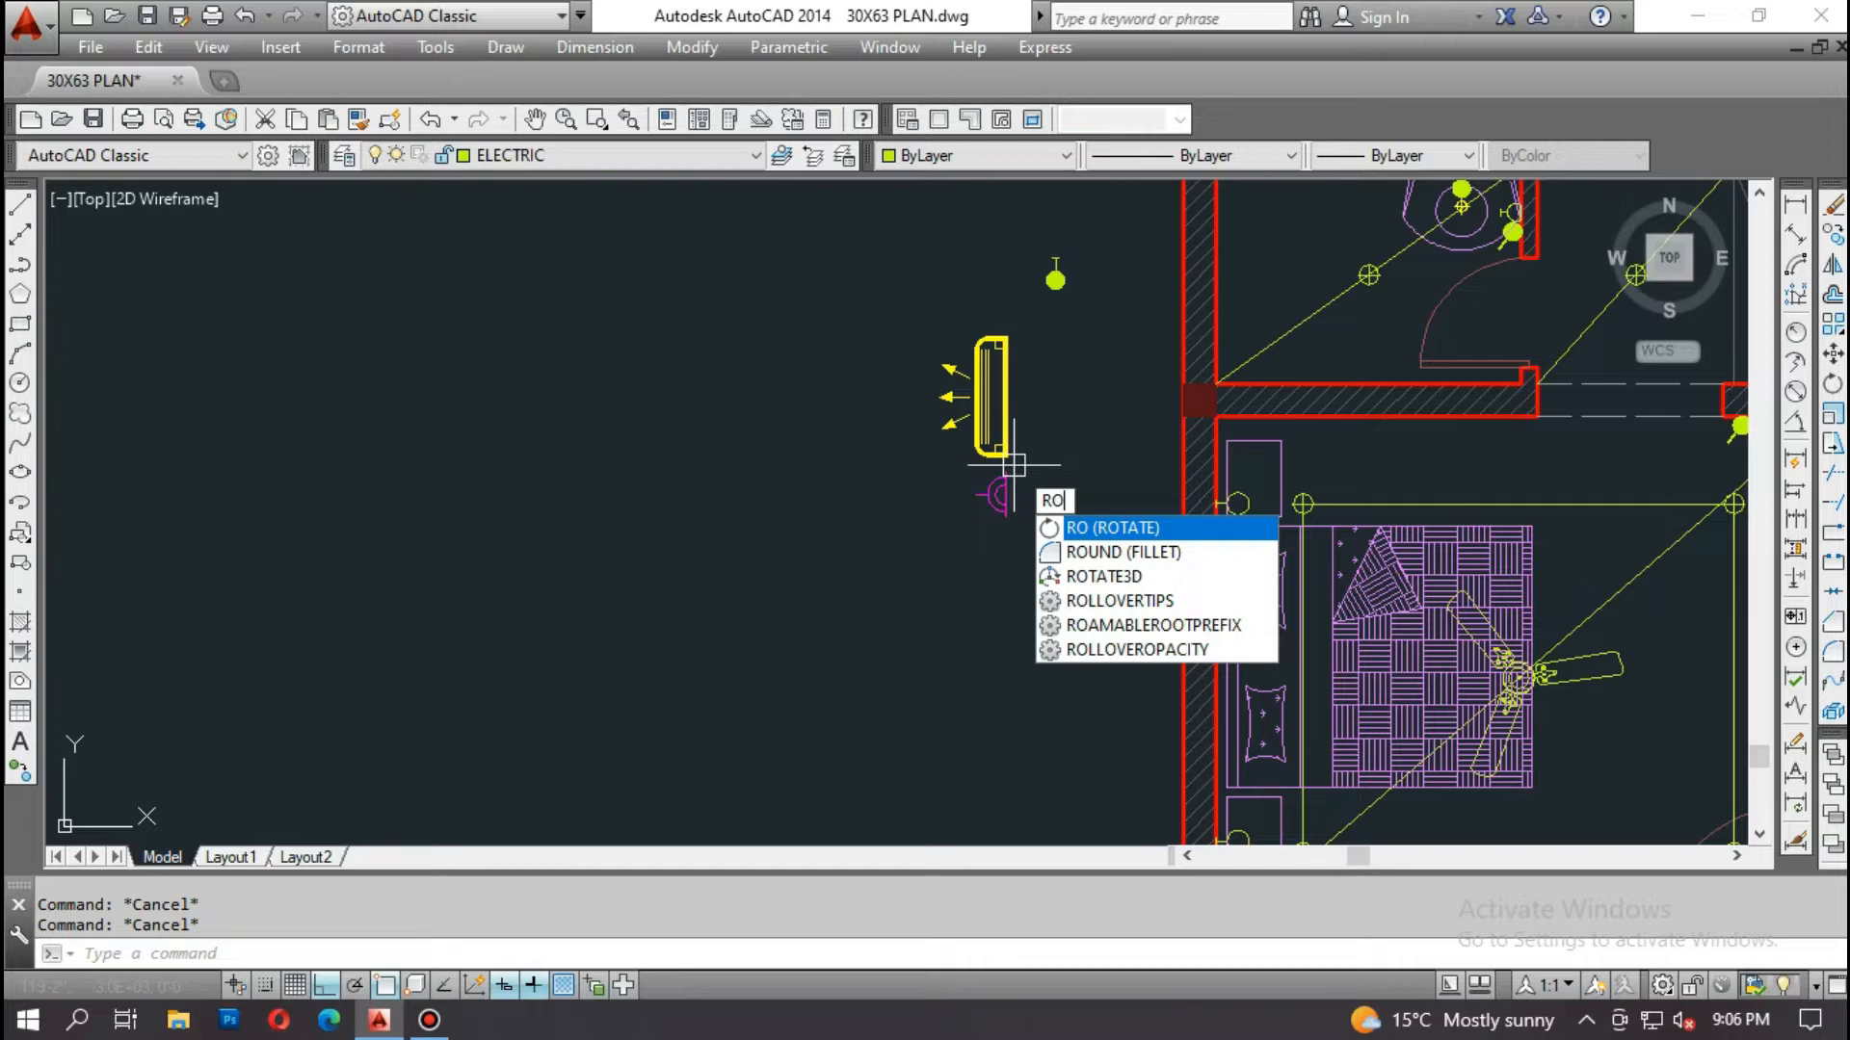
key("Return")
left_click(1052, 363)
left_click(916, 517)
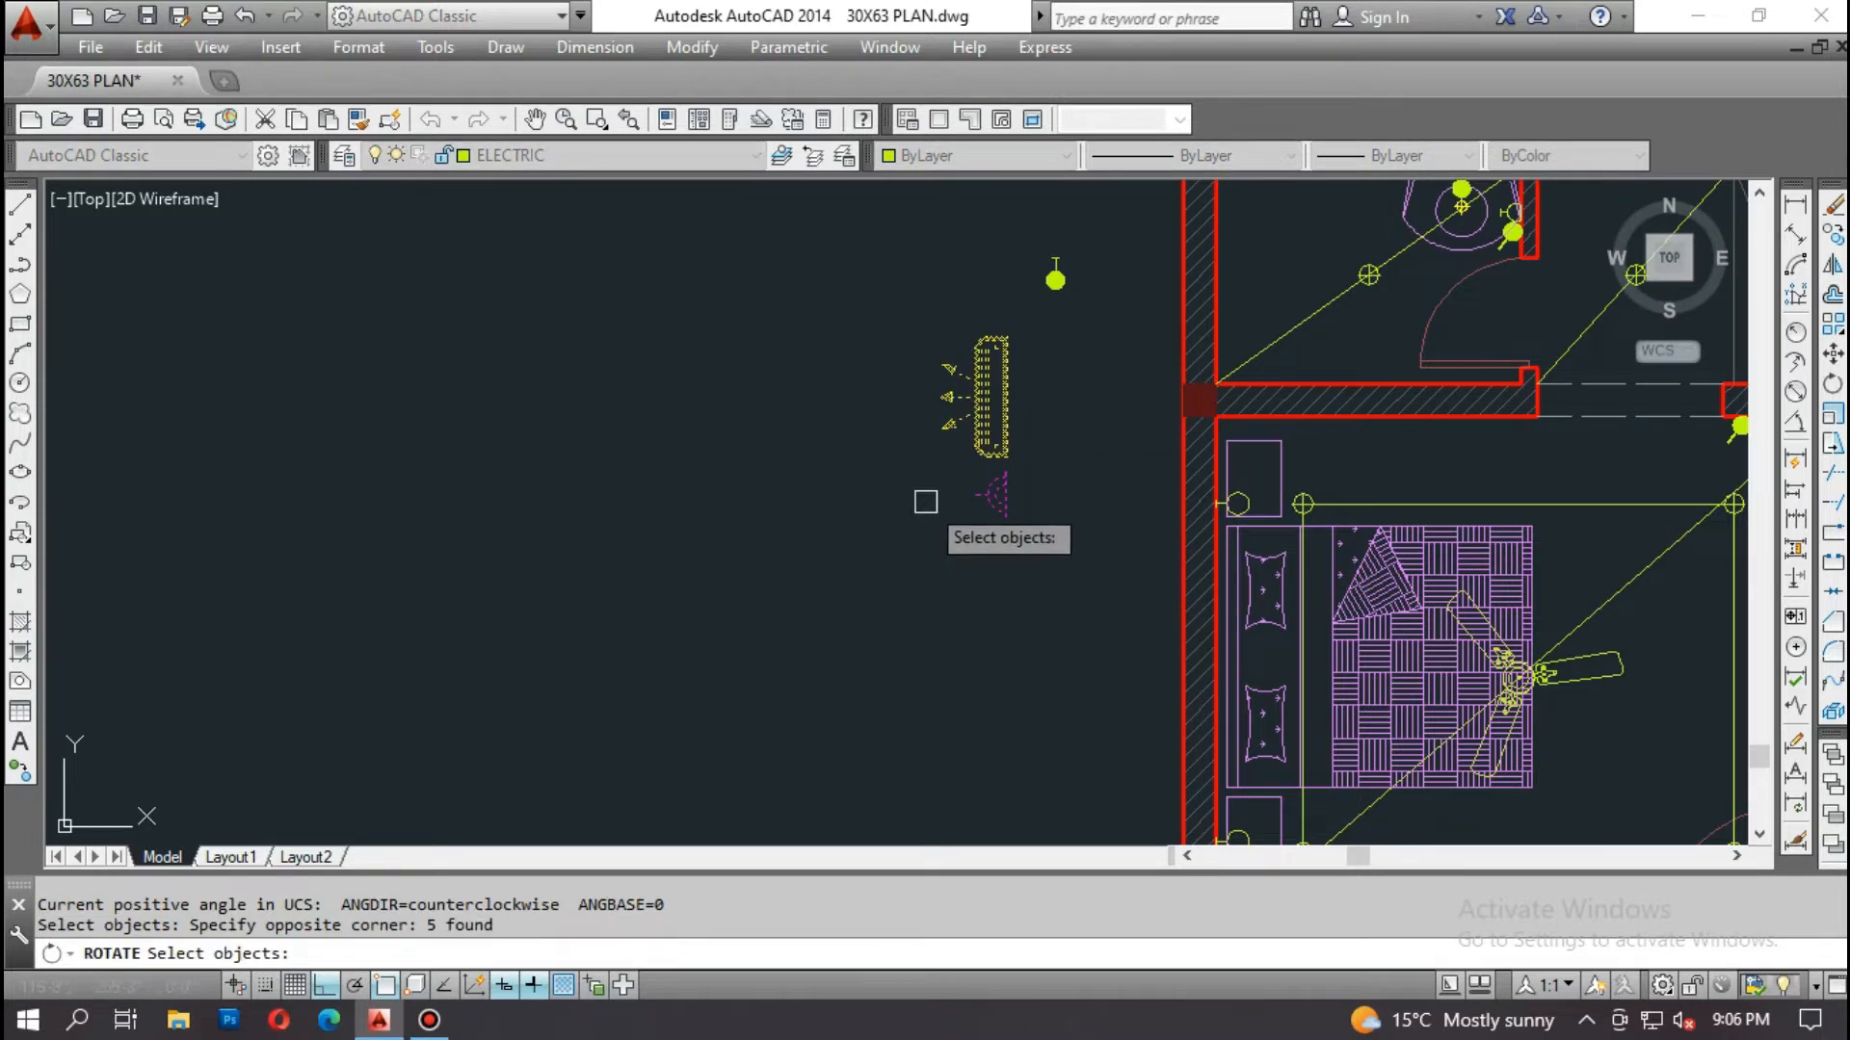
key("Return")
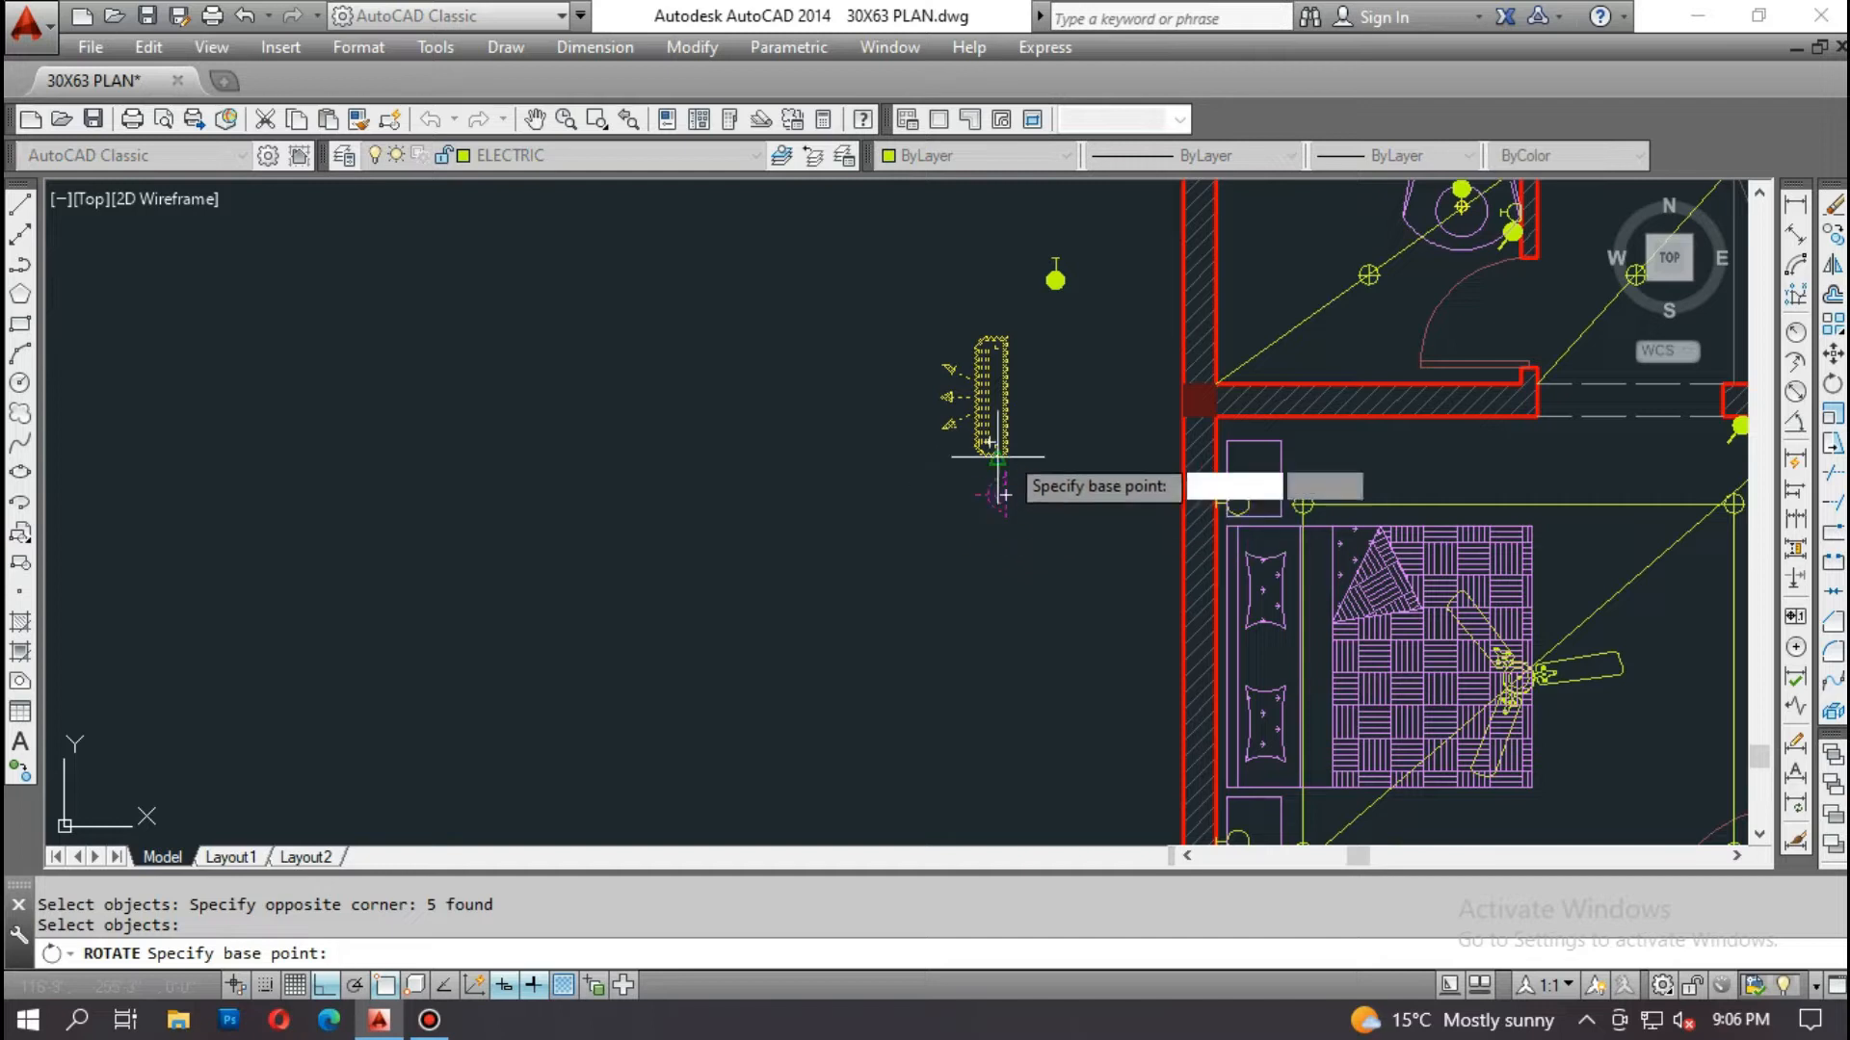
left_click(1004, 411)
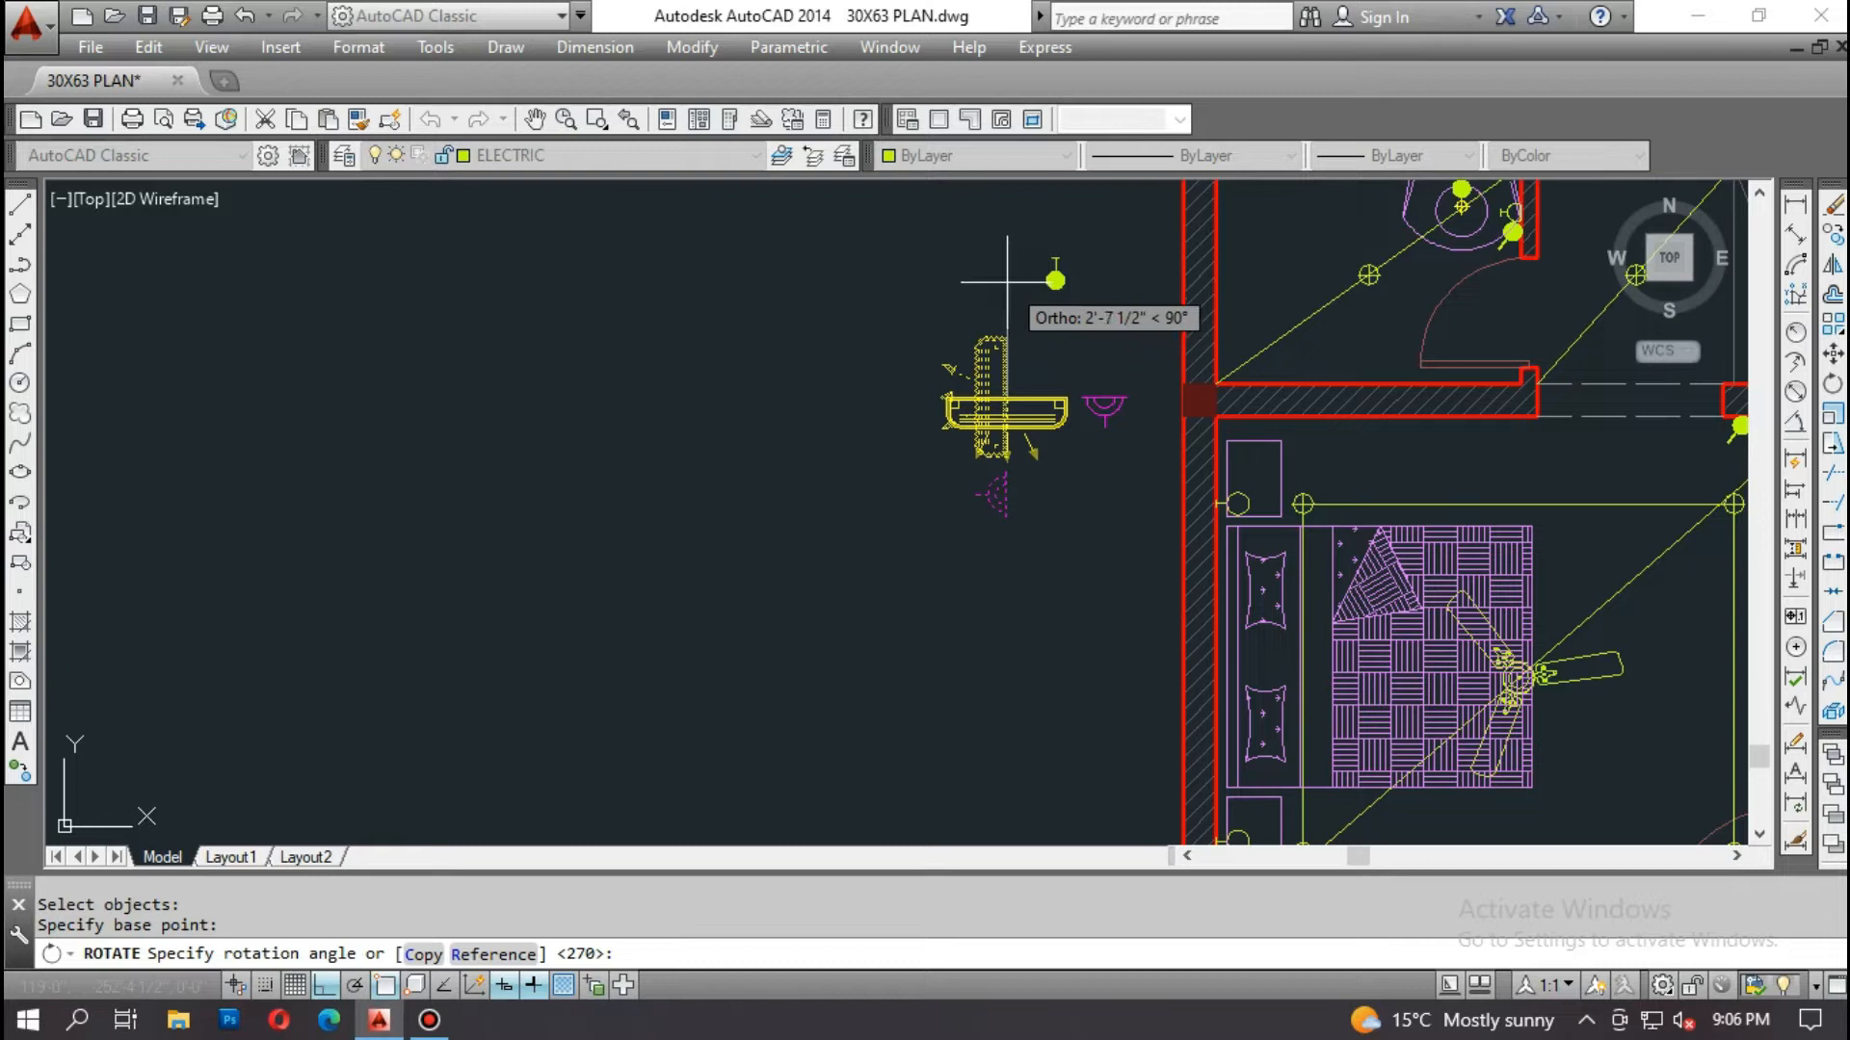
left_click(1008, 282)
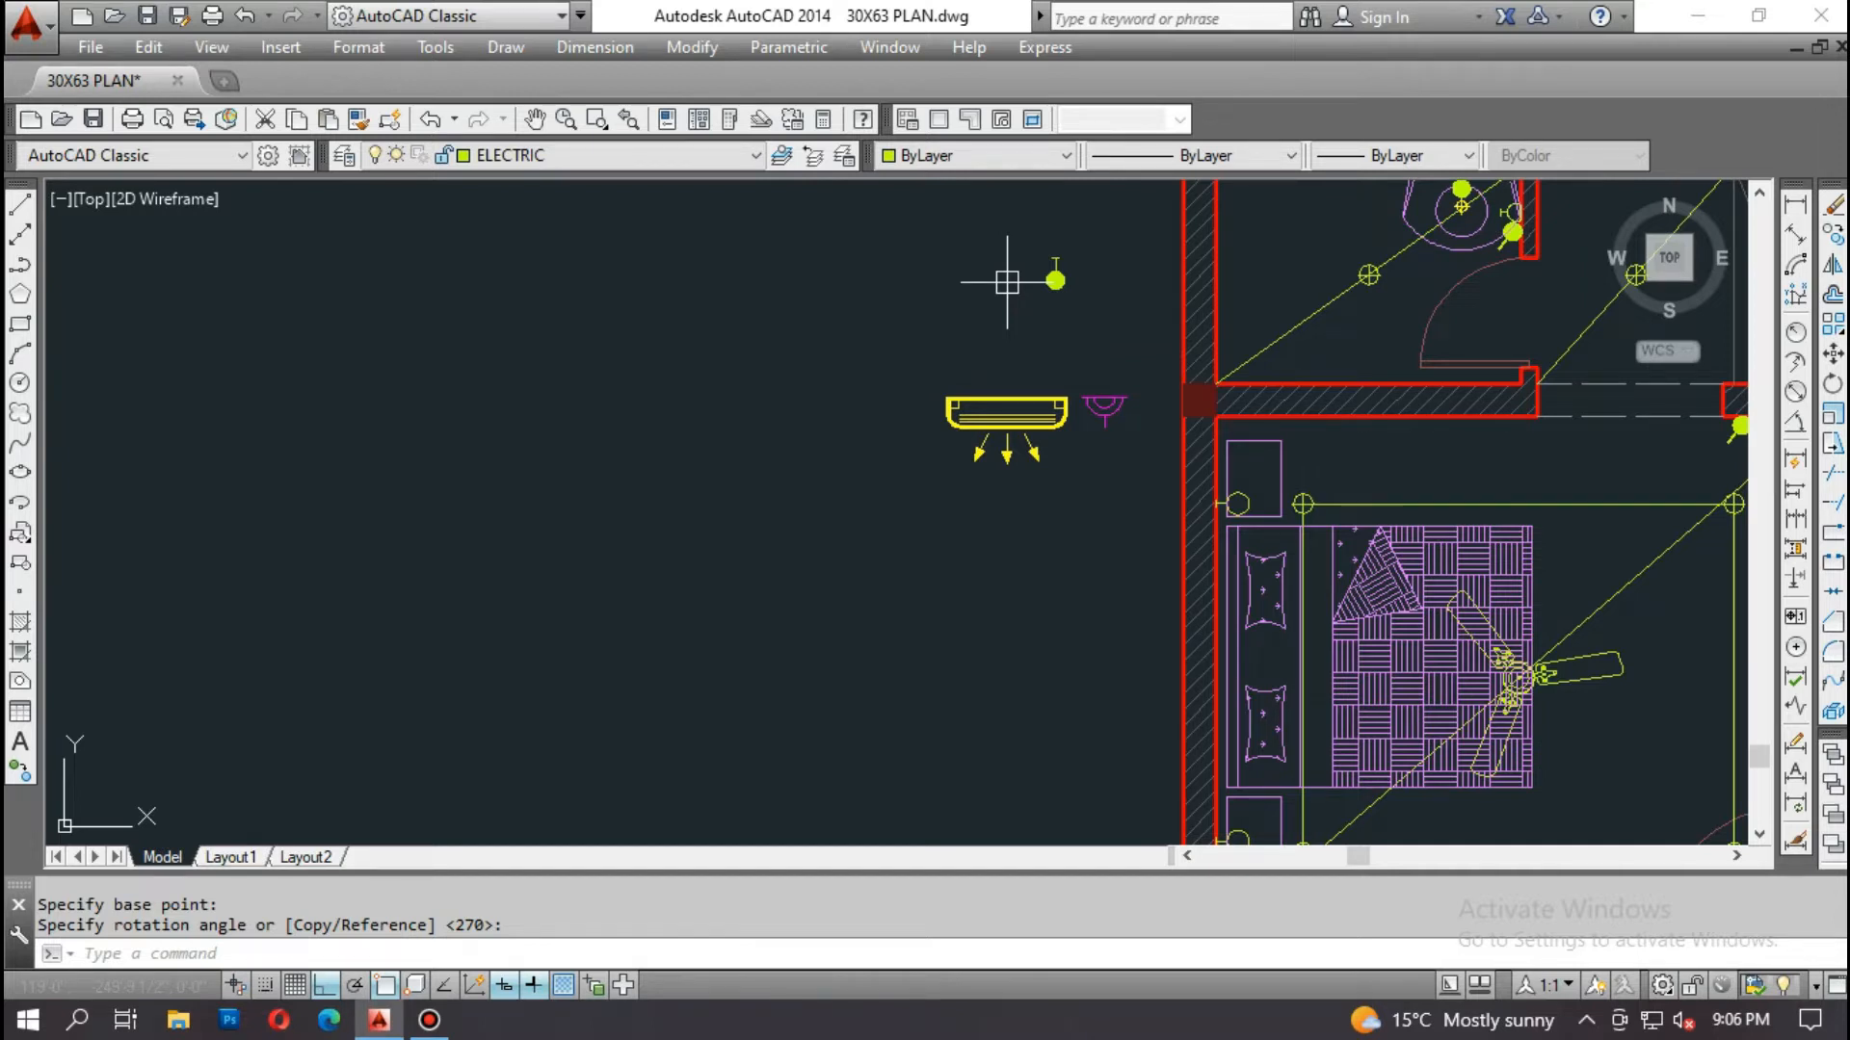
Step: Copy the rotated AC unit and purple socket by the back edge's midpoint onto the left bedroom's upper wall, above the bed
type("co")
key("Return")
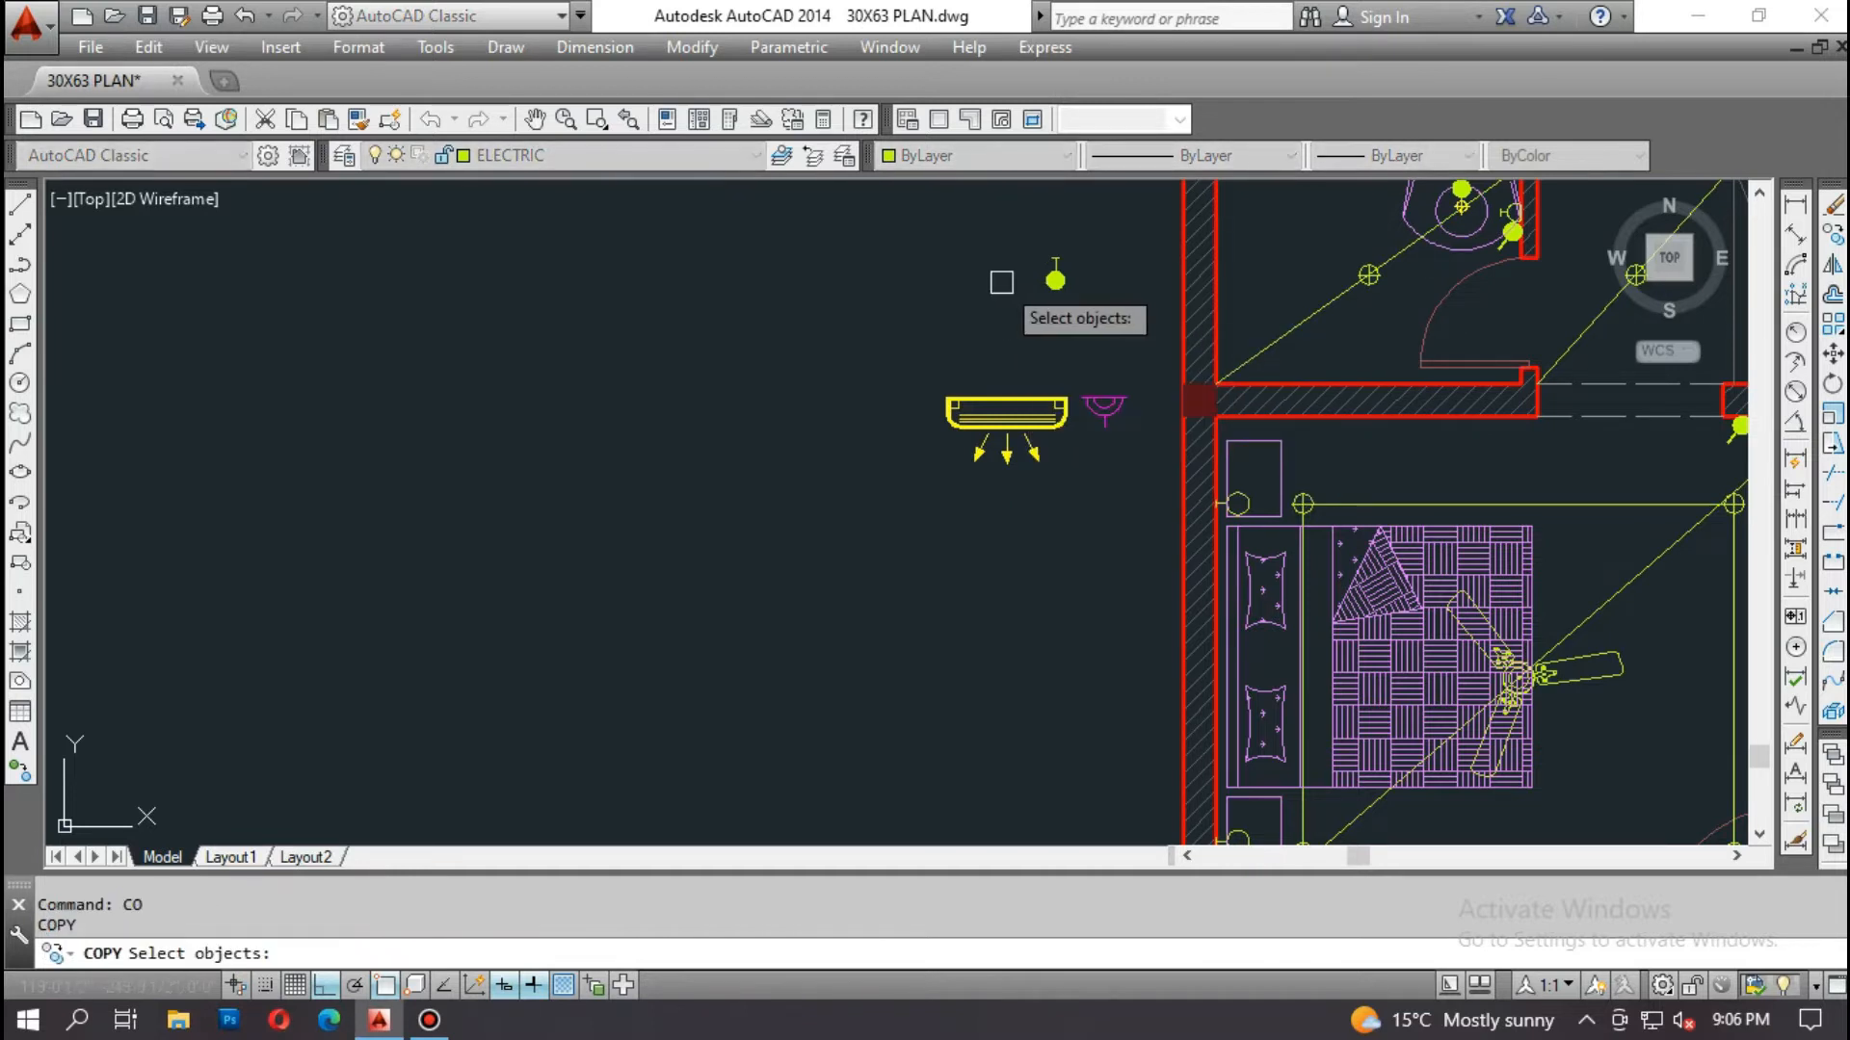
scroll(1069, 383, "up", 2)
left_click(1228, 380)
left_click(582, 681)
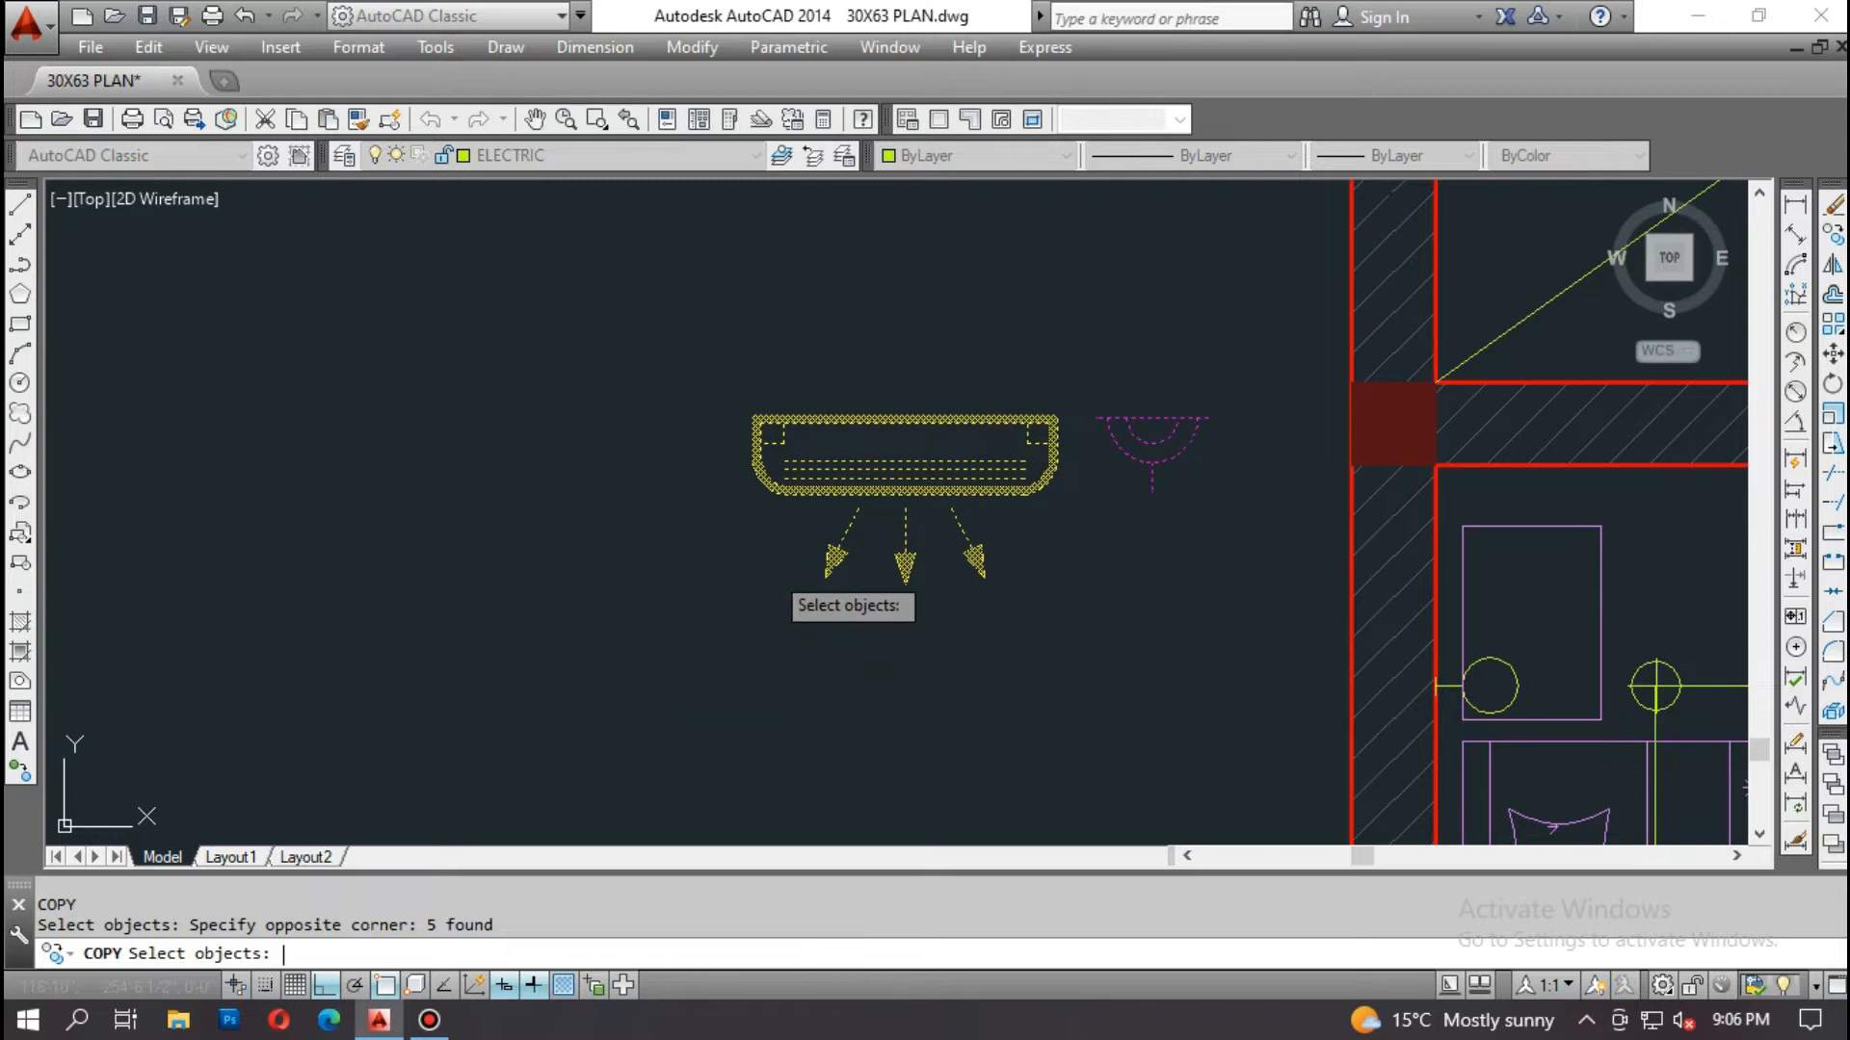
key("Return")
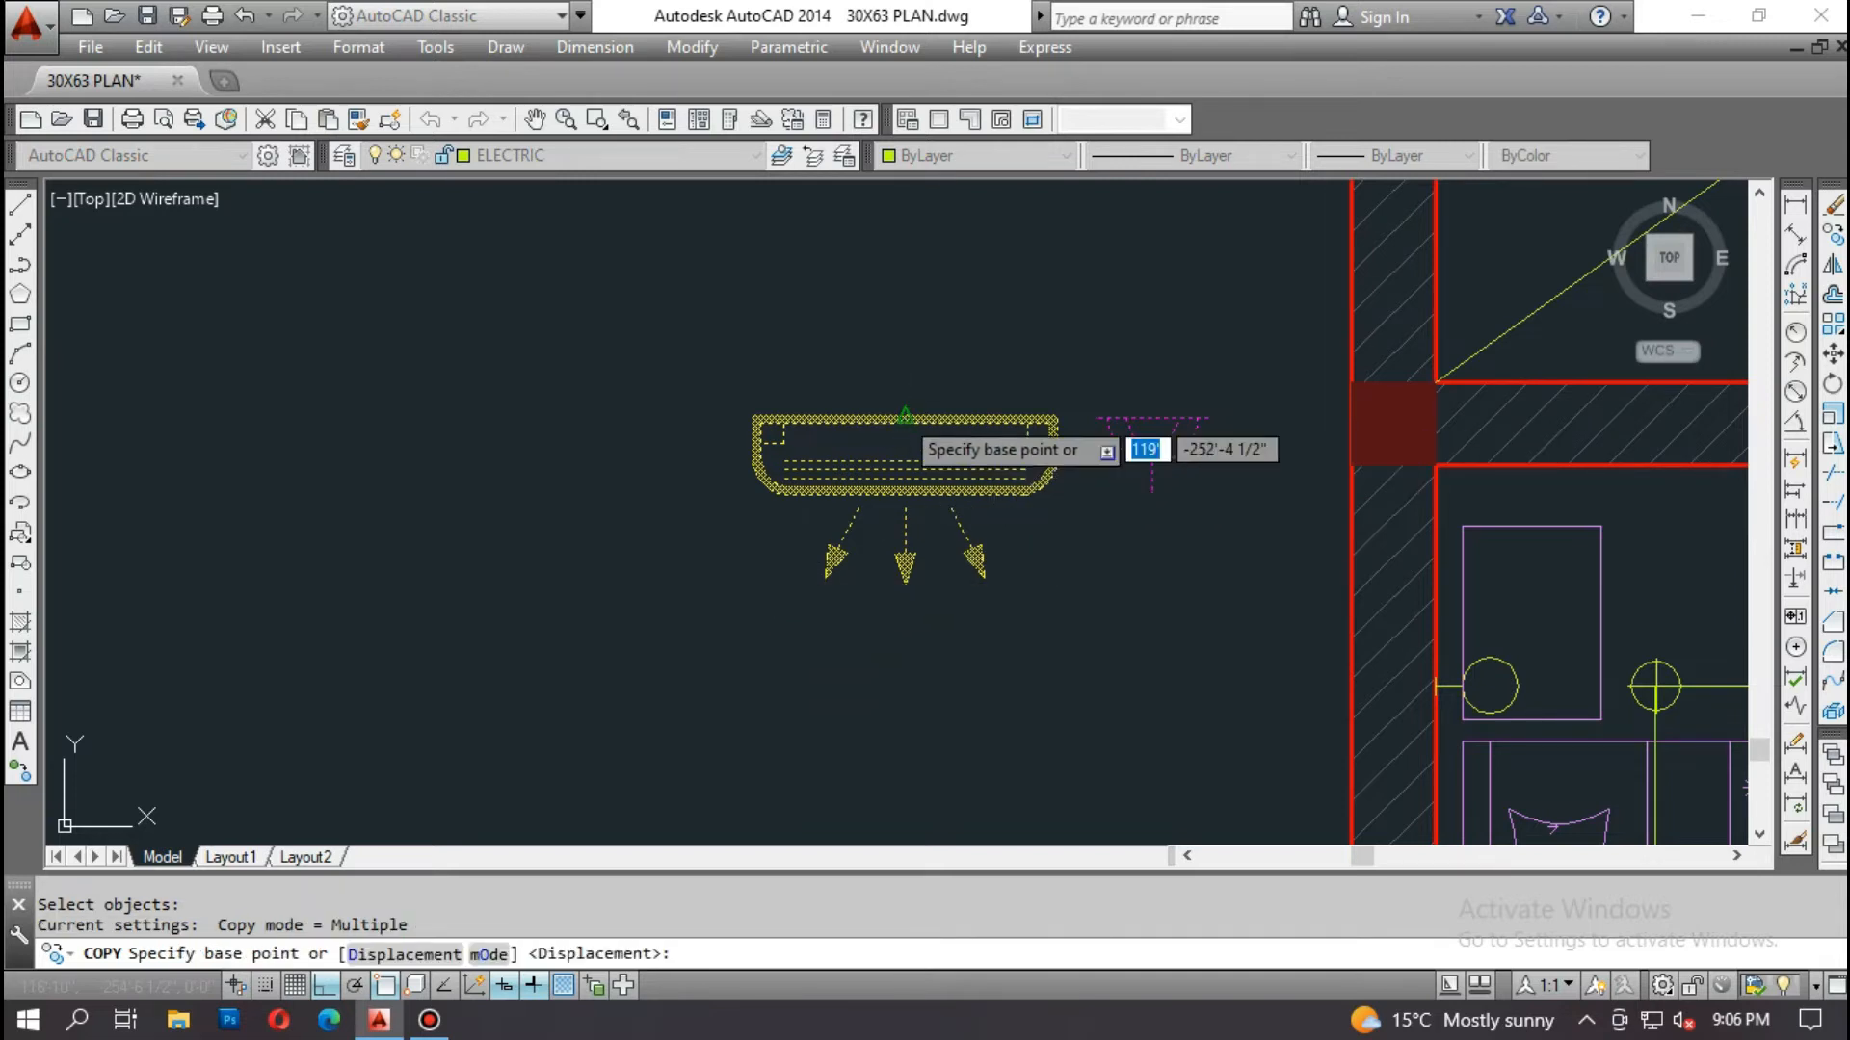
left_click(906, 416)
scroll(913, 405, "down", 4)
scroll(867, 477, "up", 3)
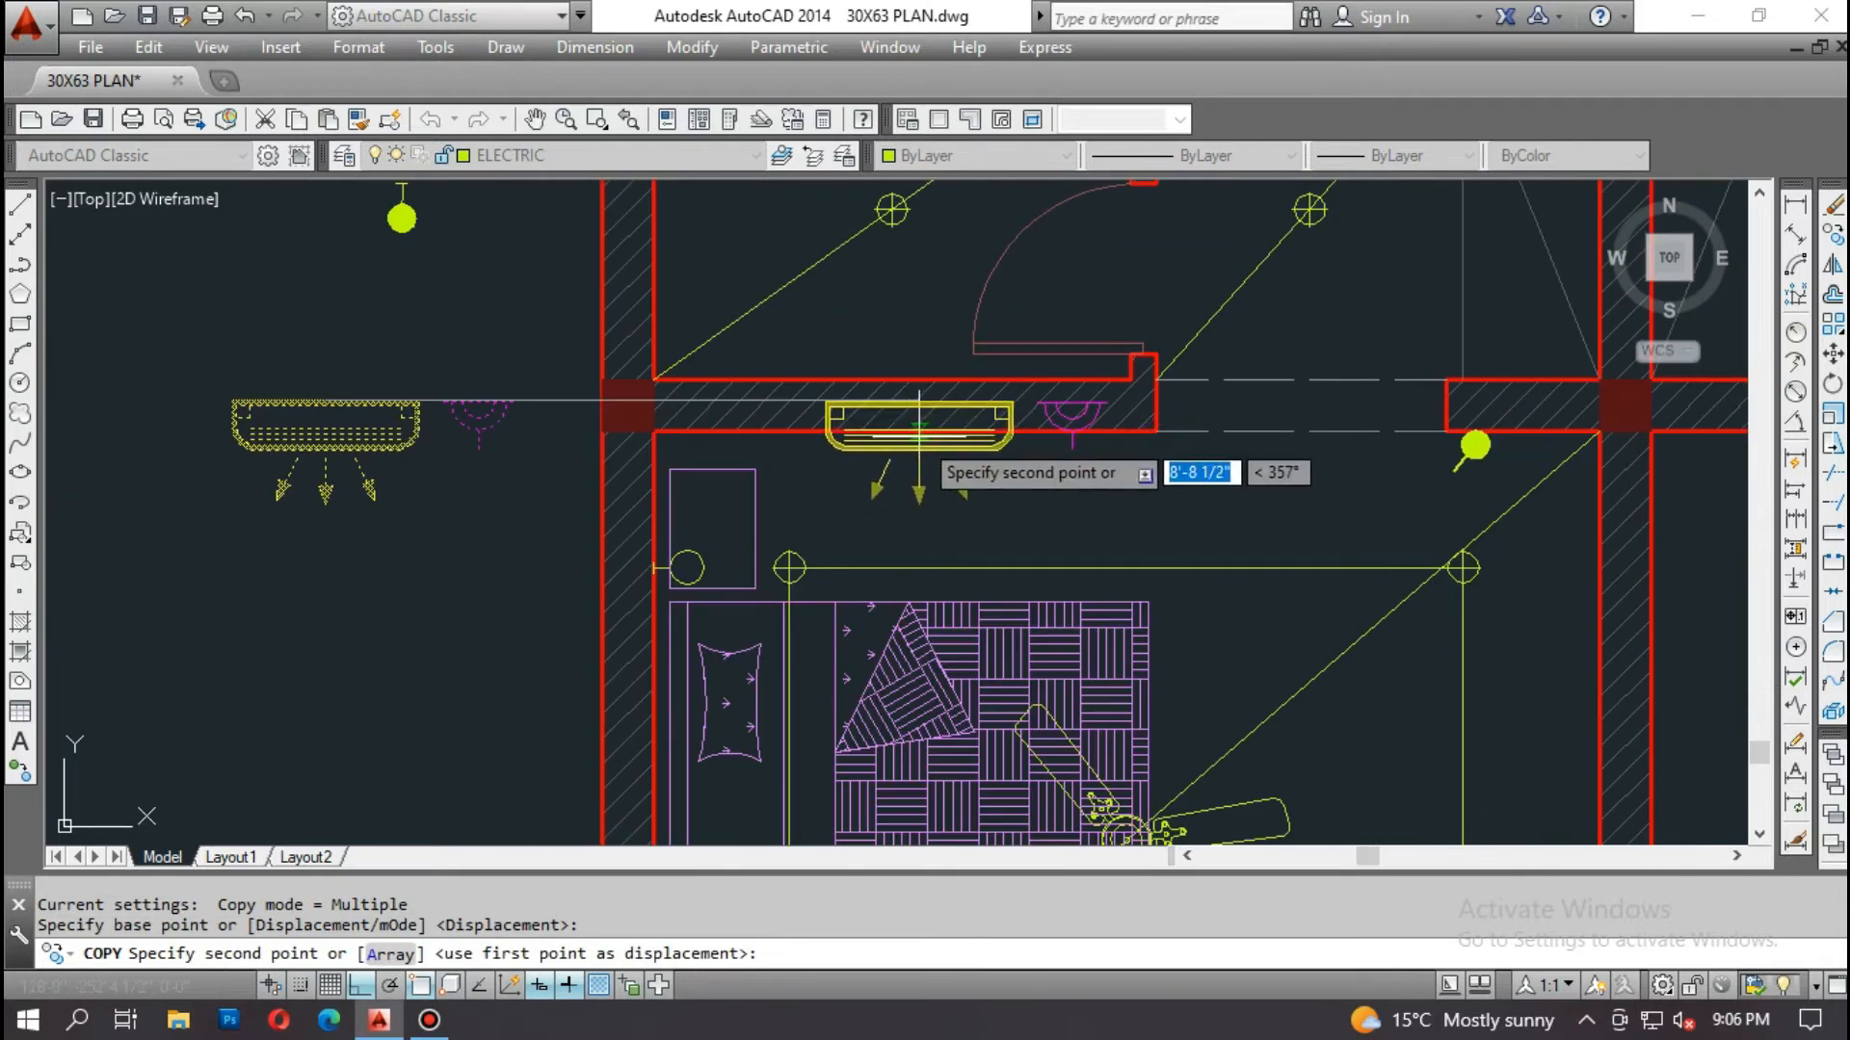
left_click(857, 424)
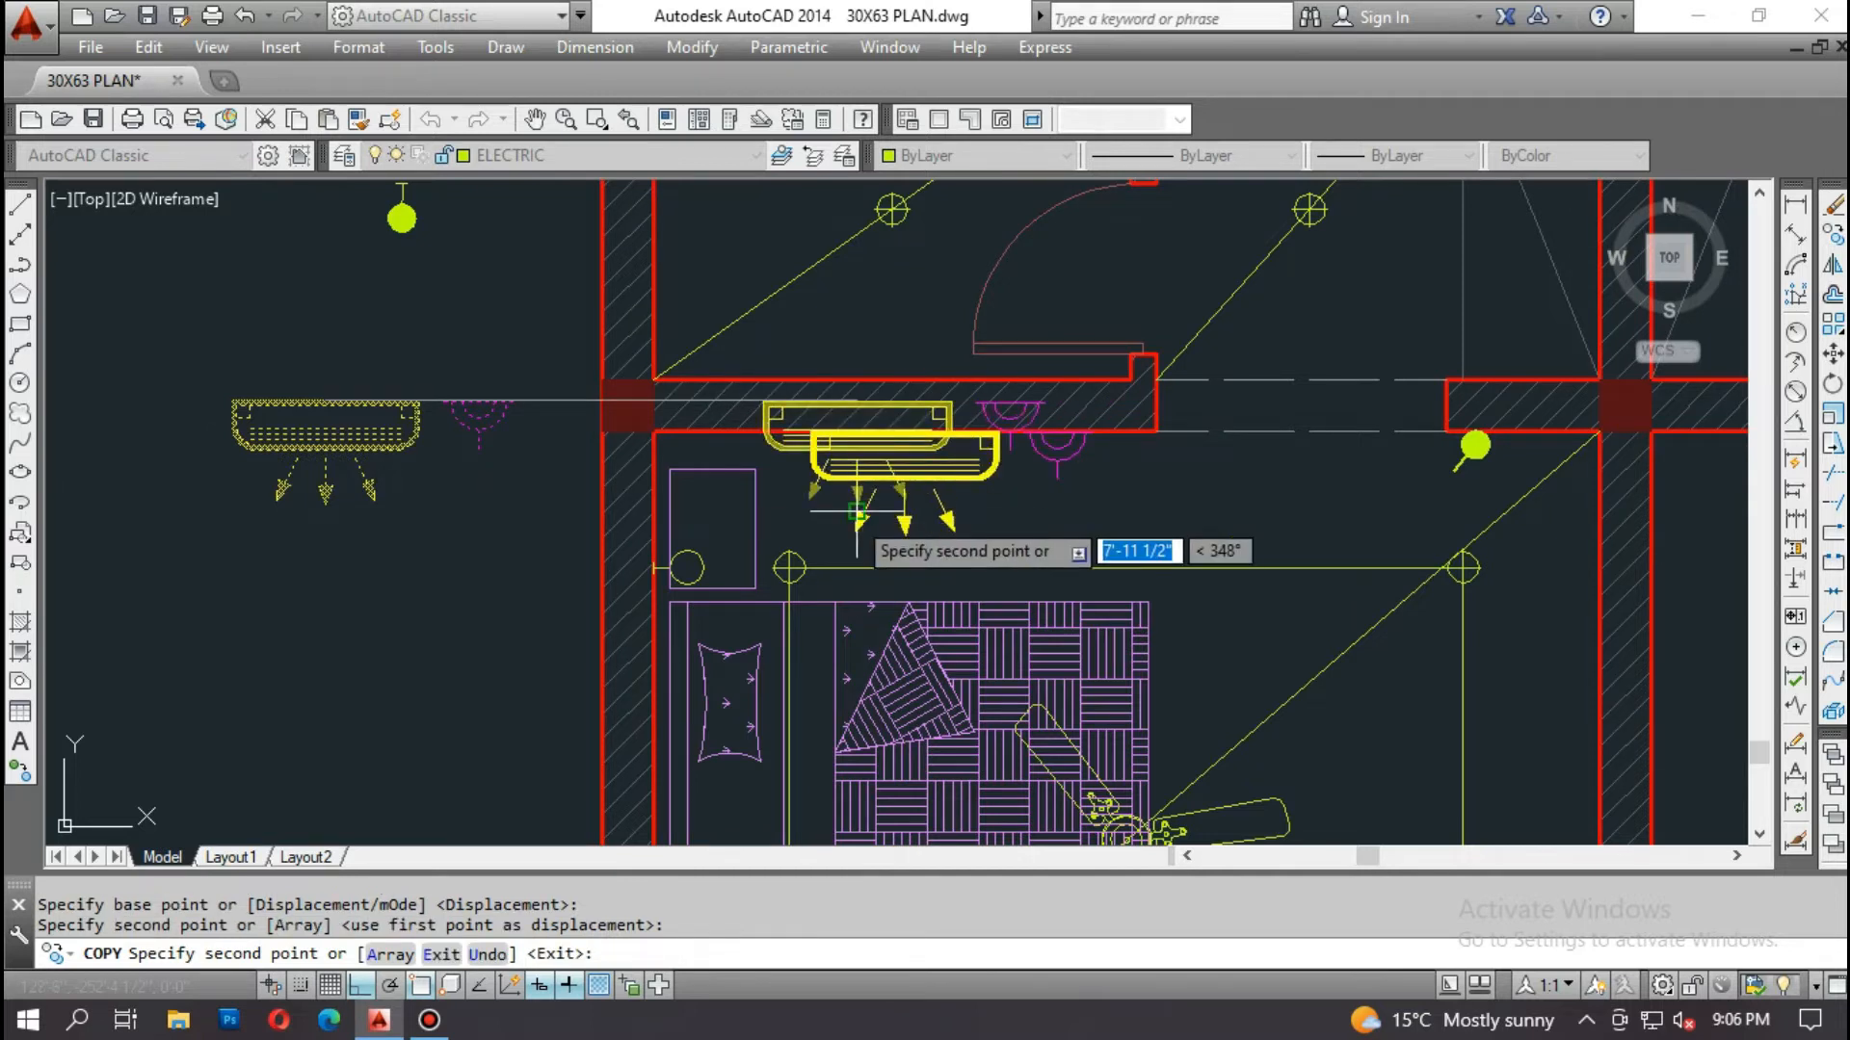
scroll(857, 510, "down", 2)
key("Escape")
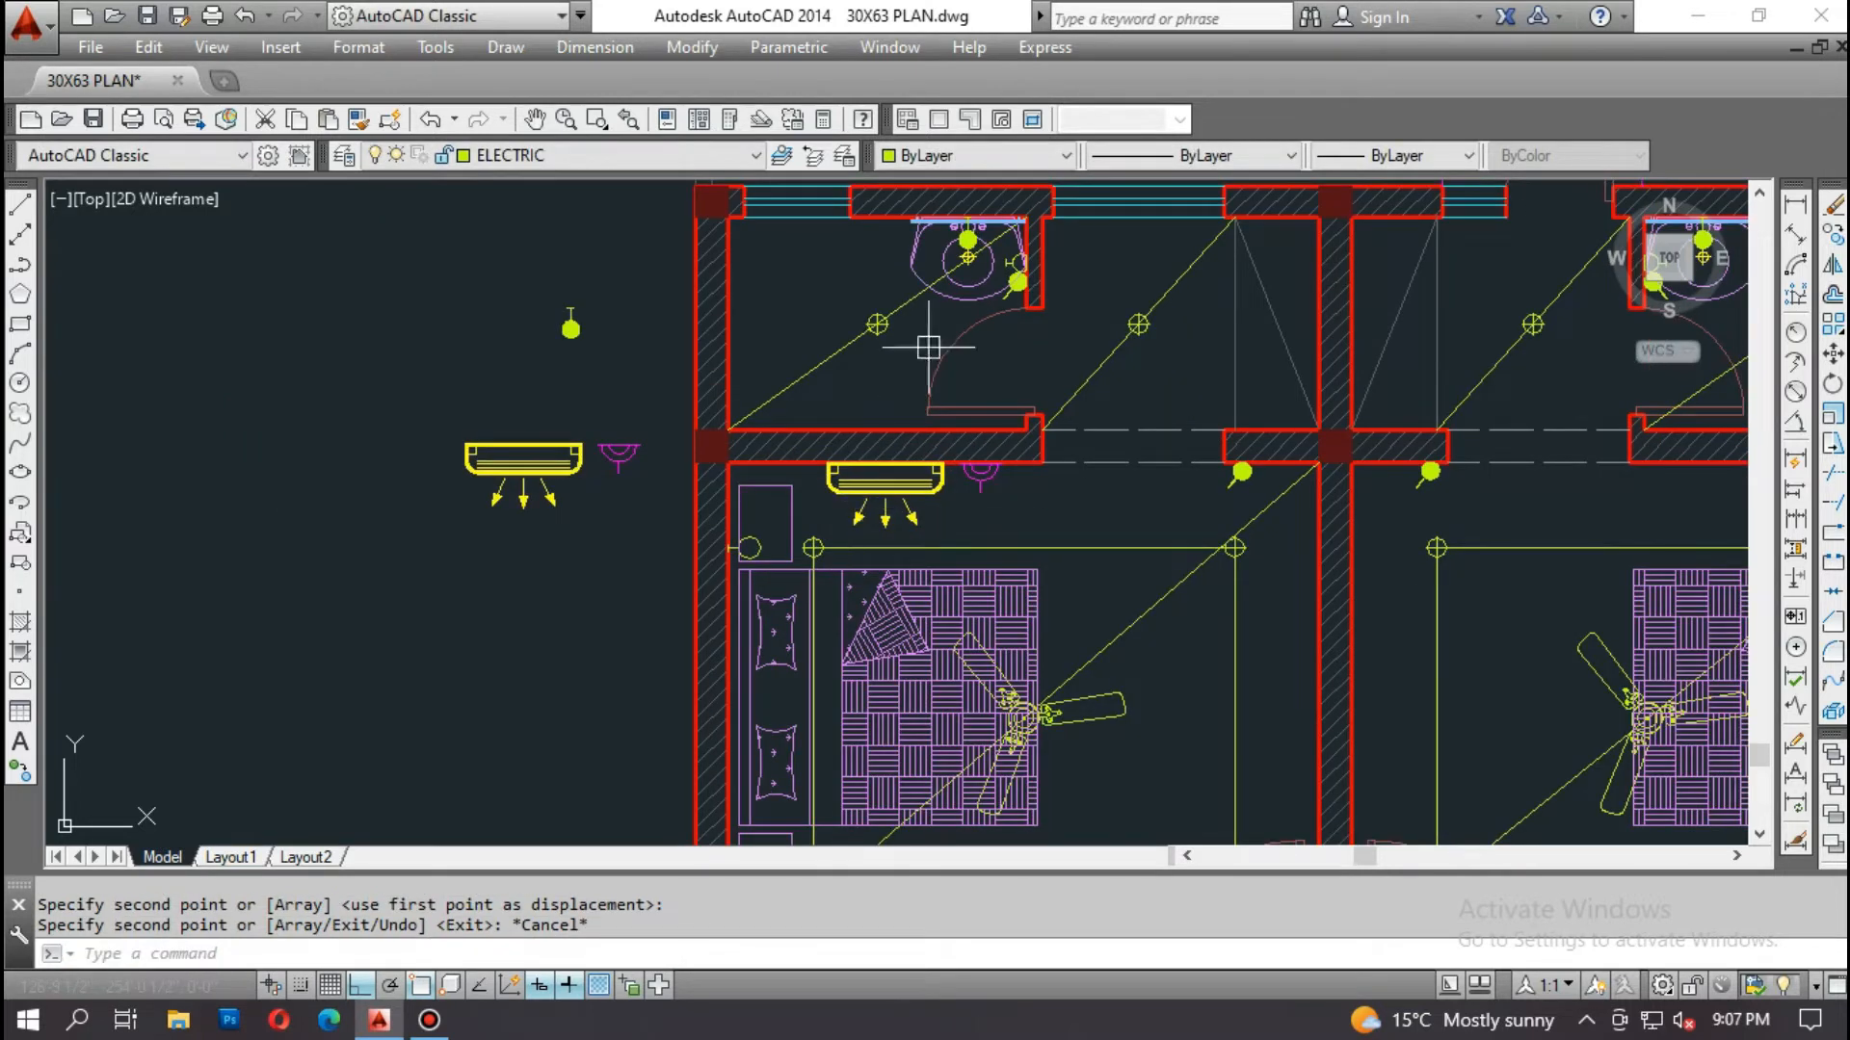
middle_click_drag(860, 675, 771, 576)
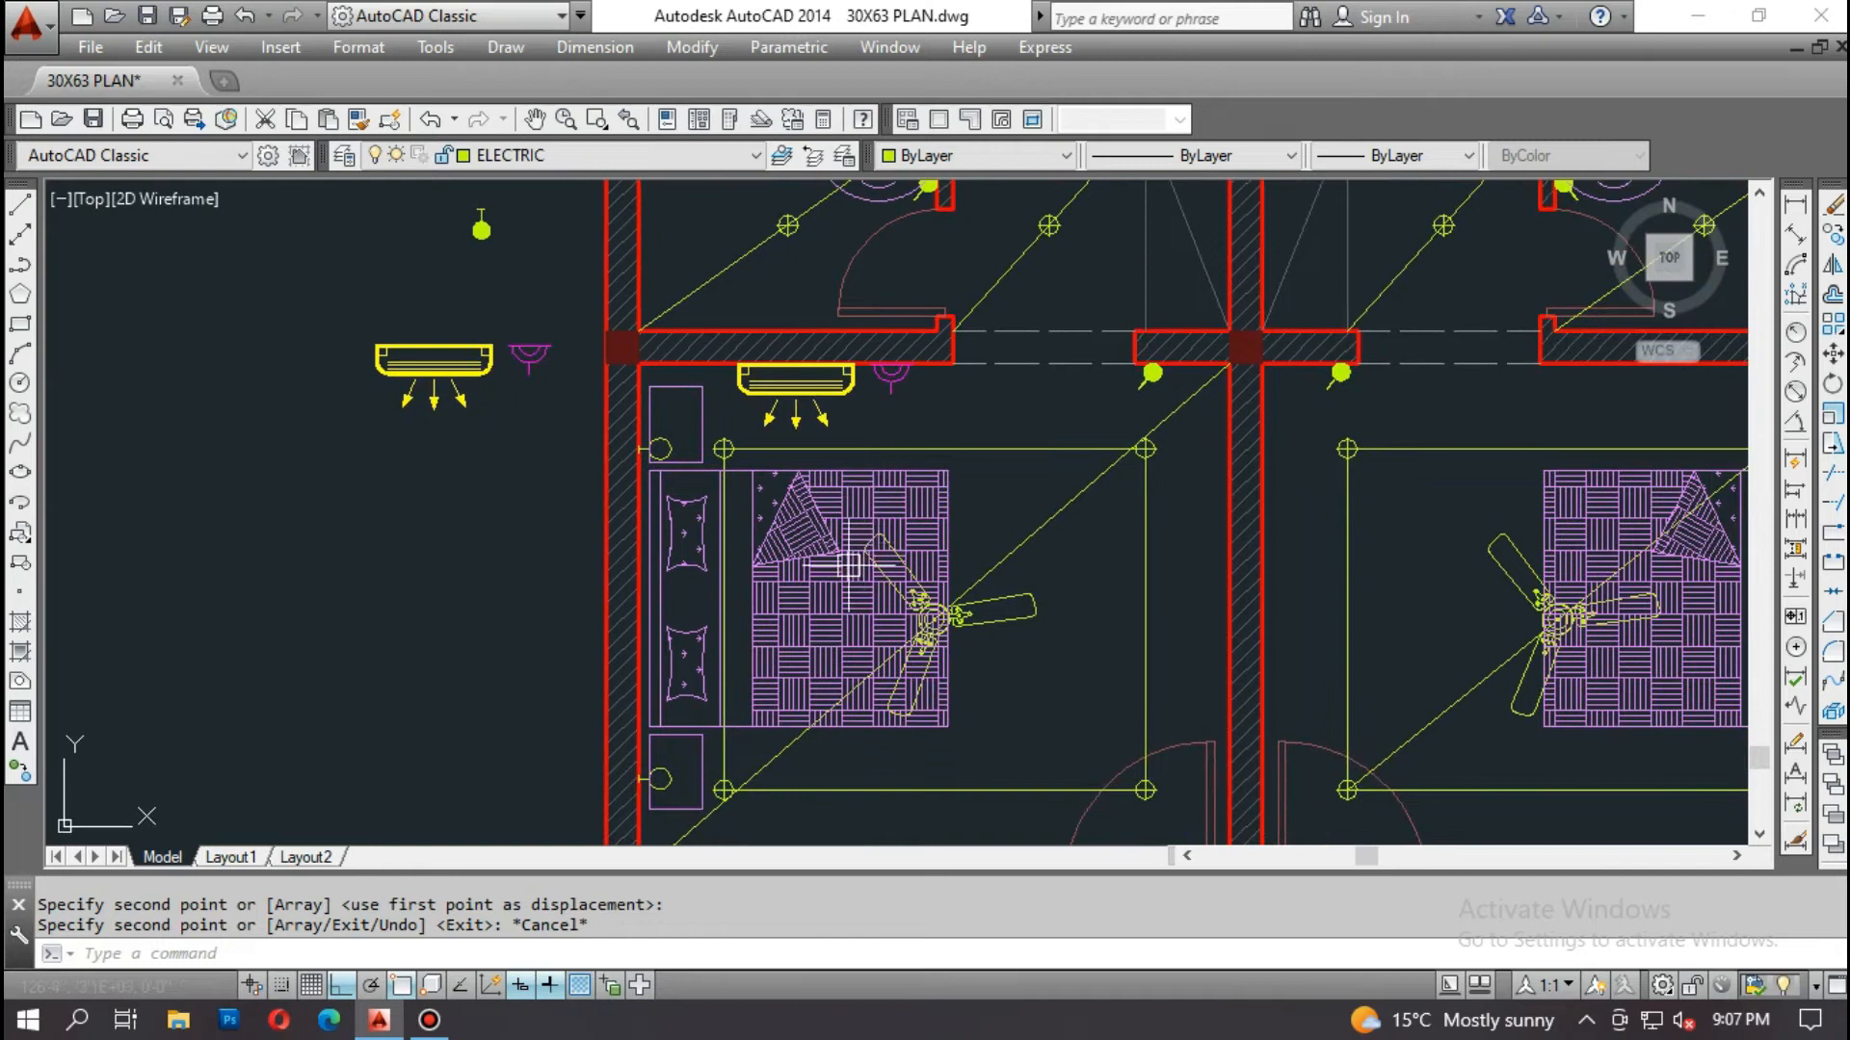
middle_click_drag(834, 421, 852, 619)
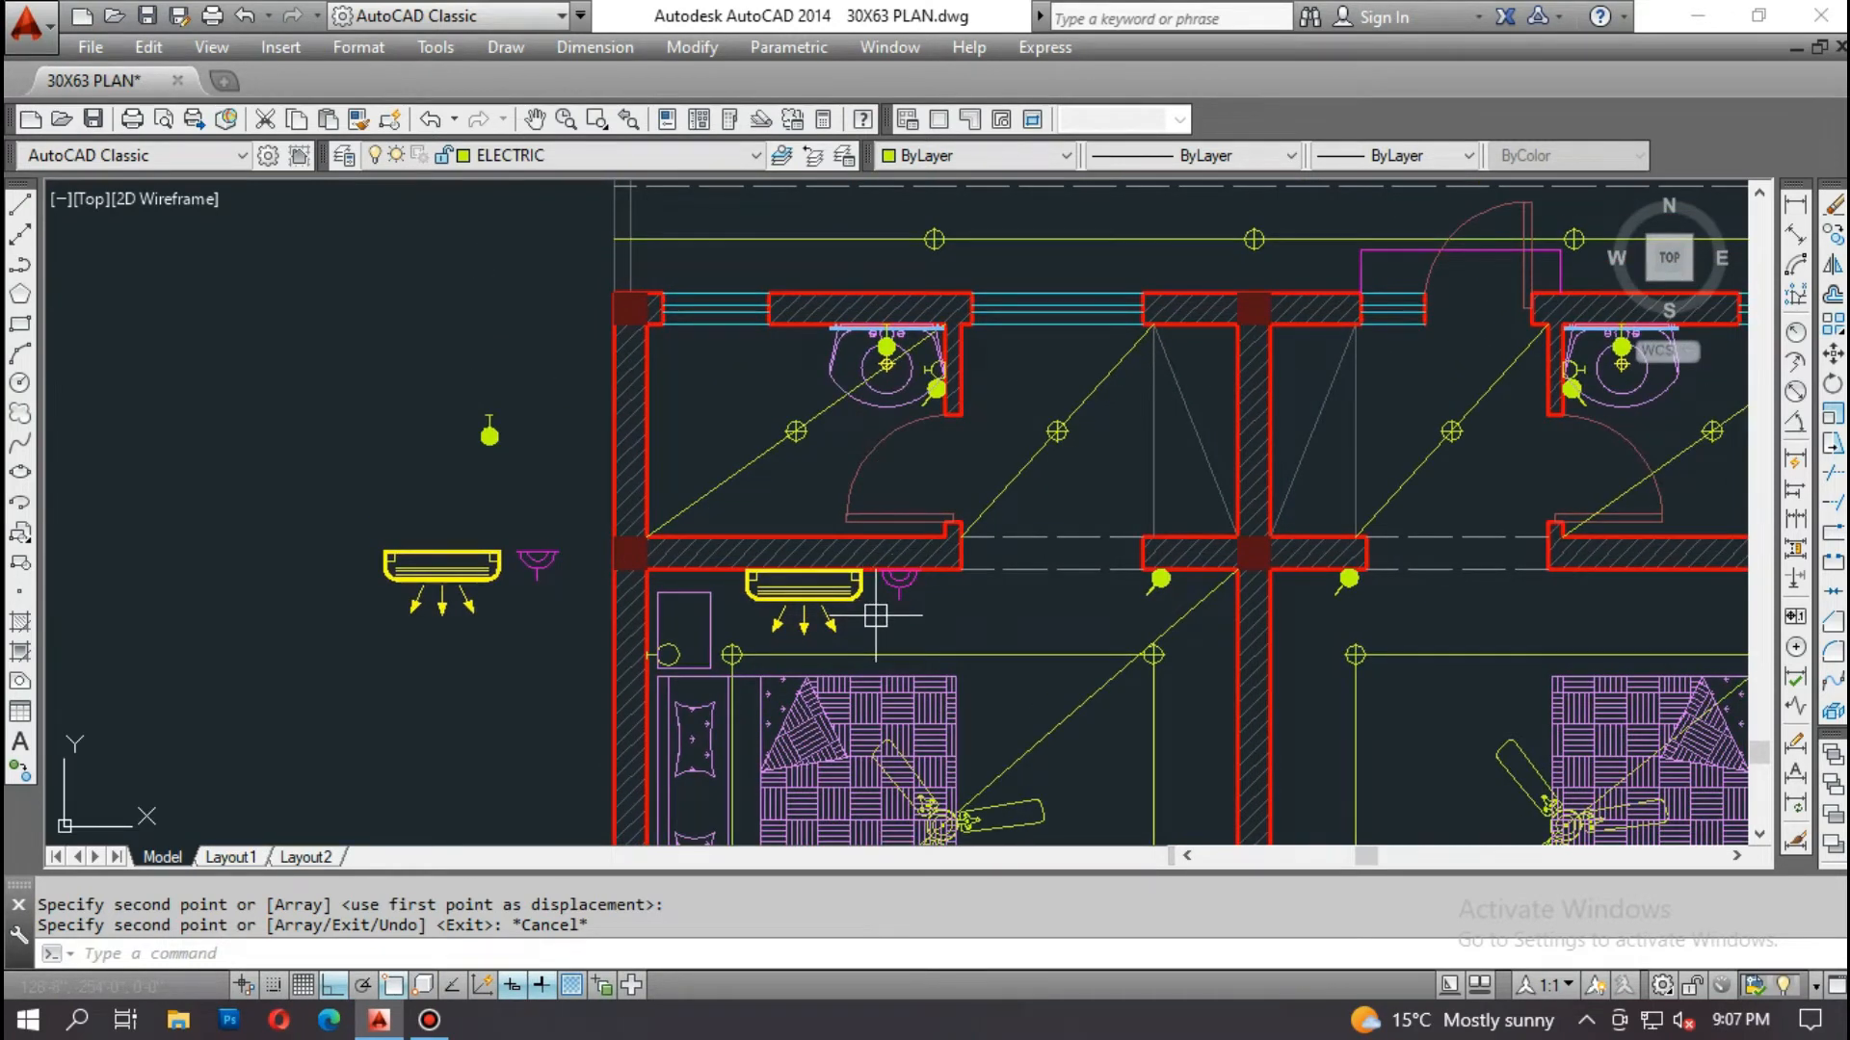
Step: Copy the O.D-1 outdoor unit by its lower-left mounting bracket onto the outer face of the wall above the left bathroom's washbasin
scroll(1207, 523, "down", 4)
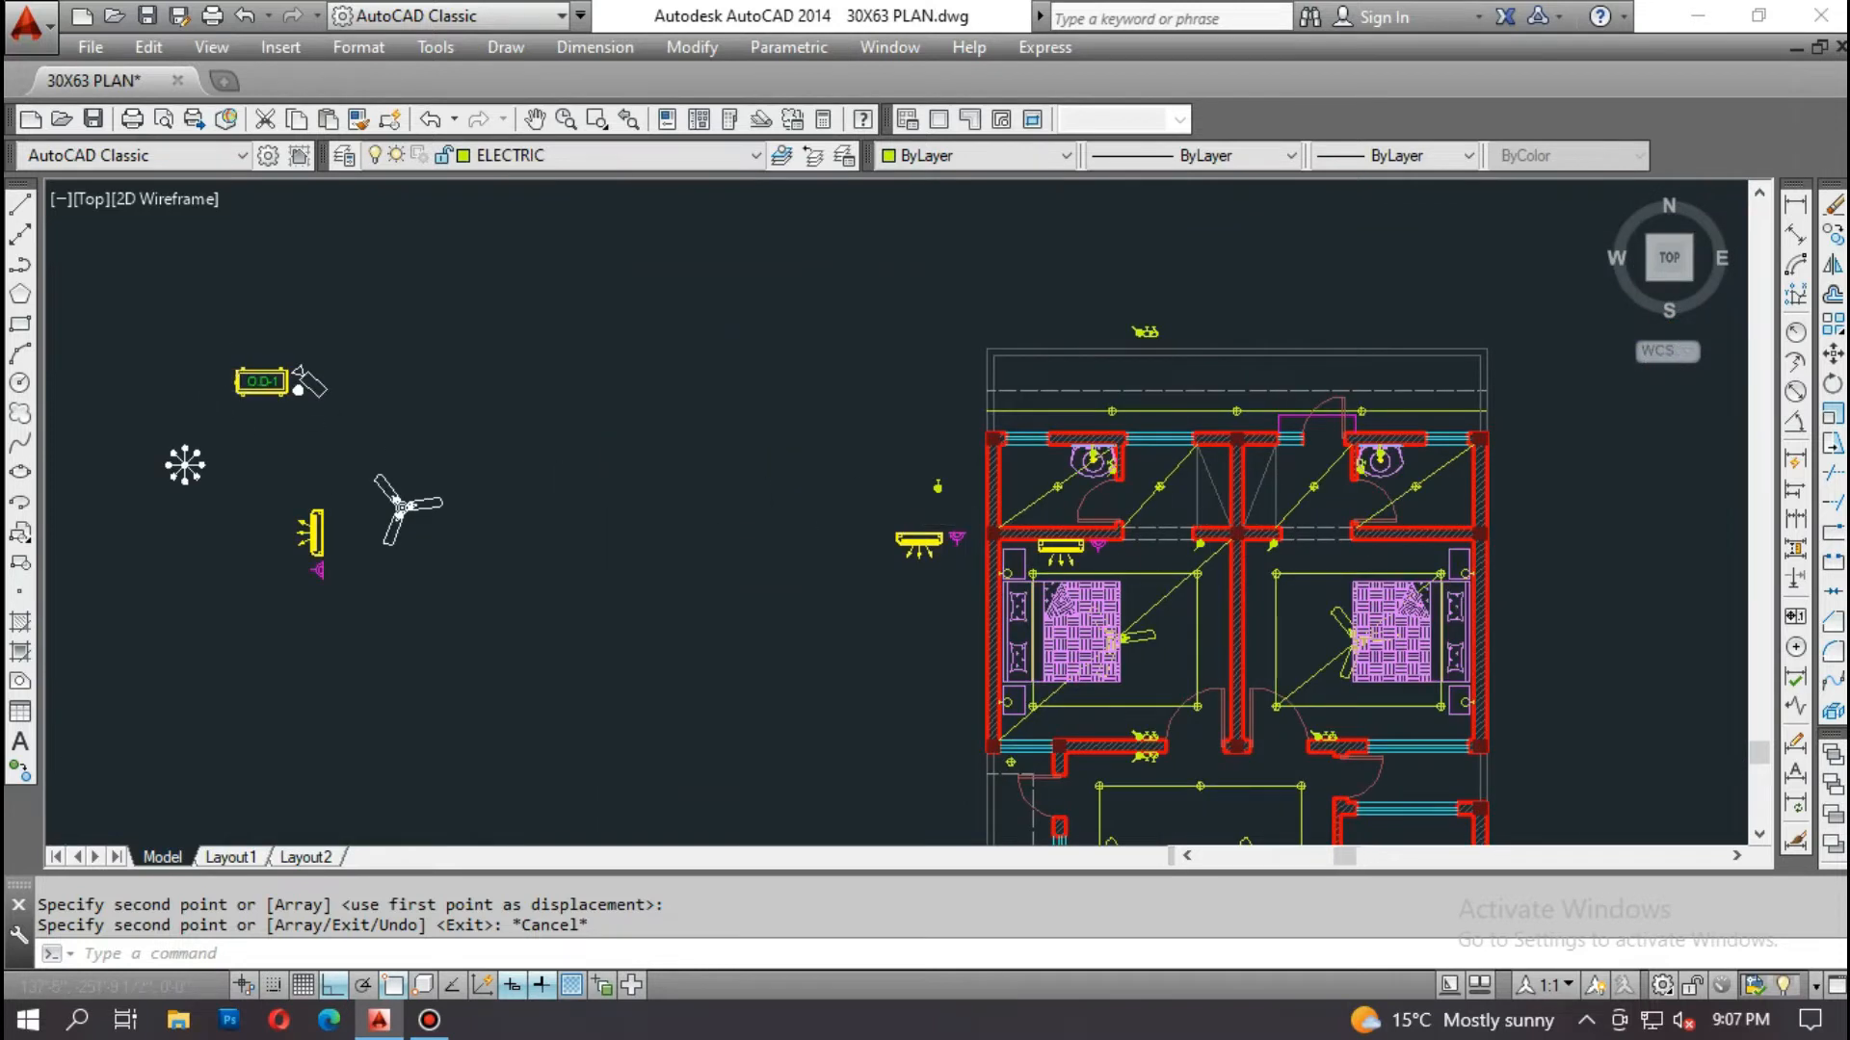
scroll(281, 408, "up", 12)
middle_click_drag(709, 413, 723, 556)
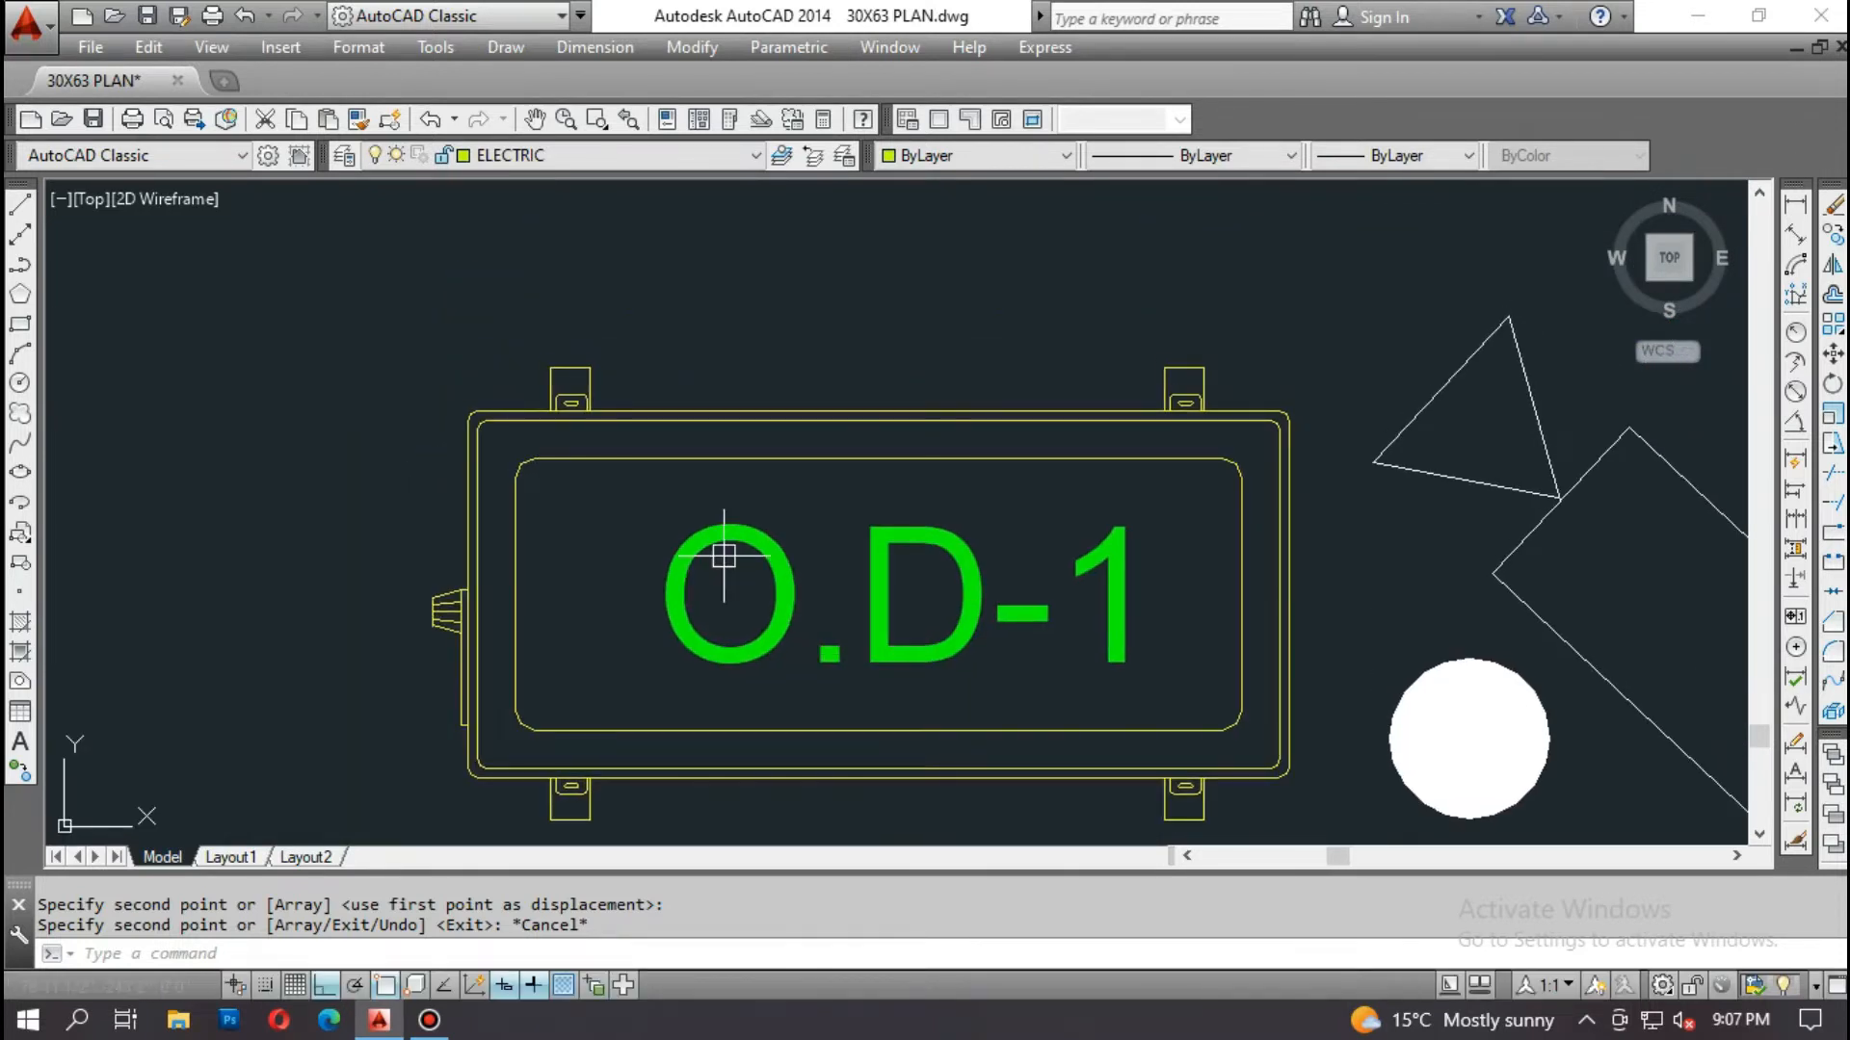
type("o")
key("Return")
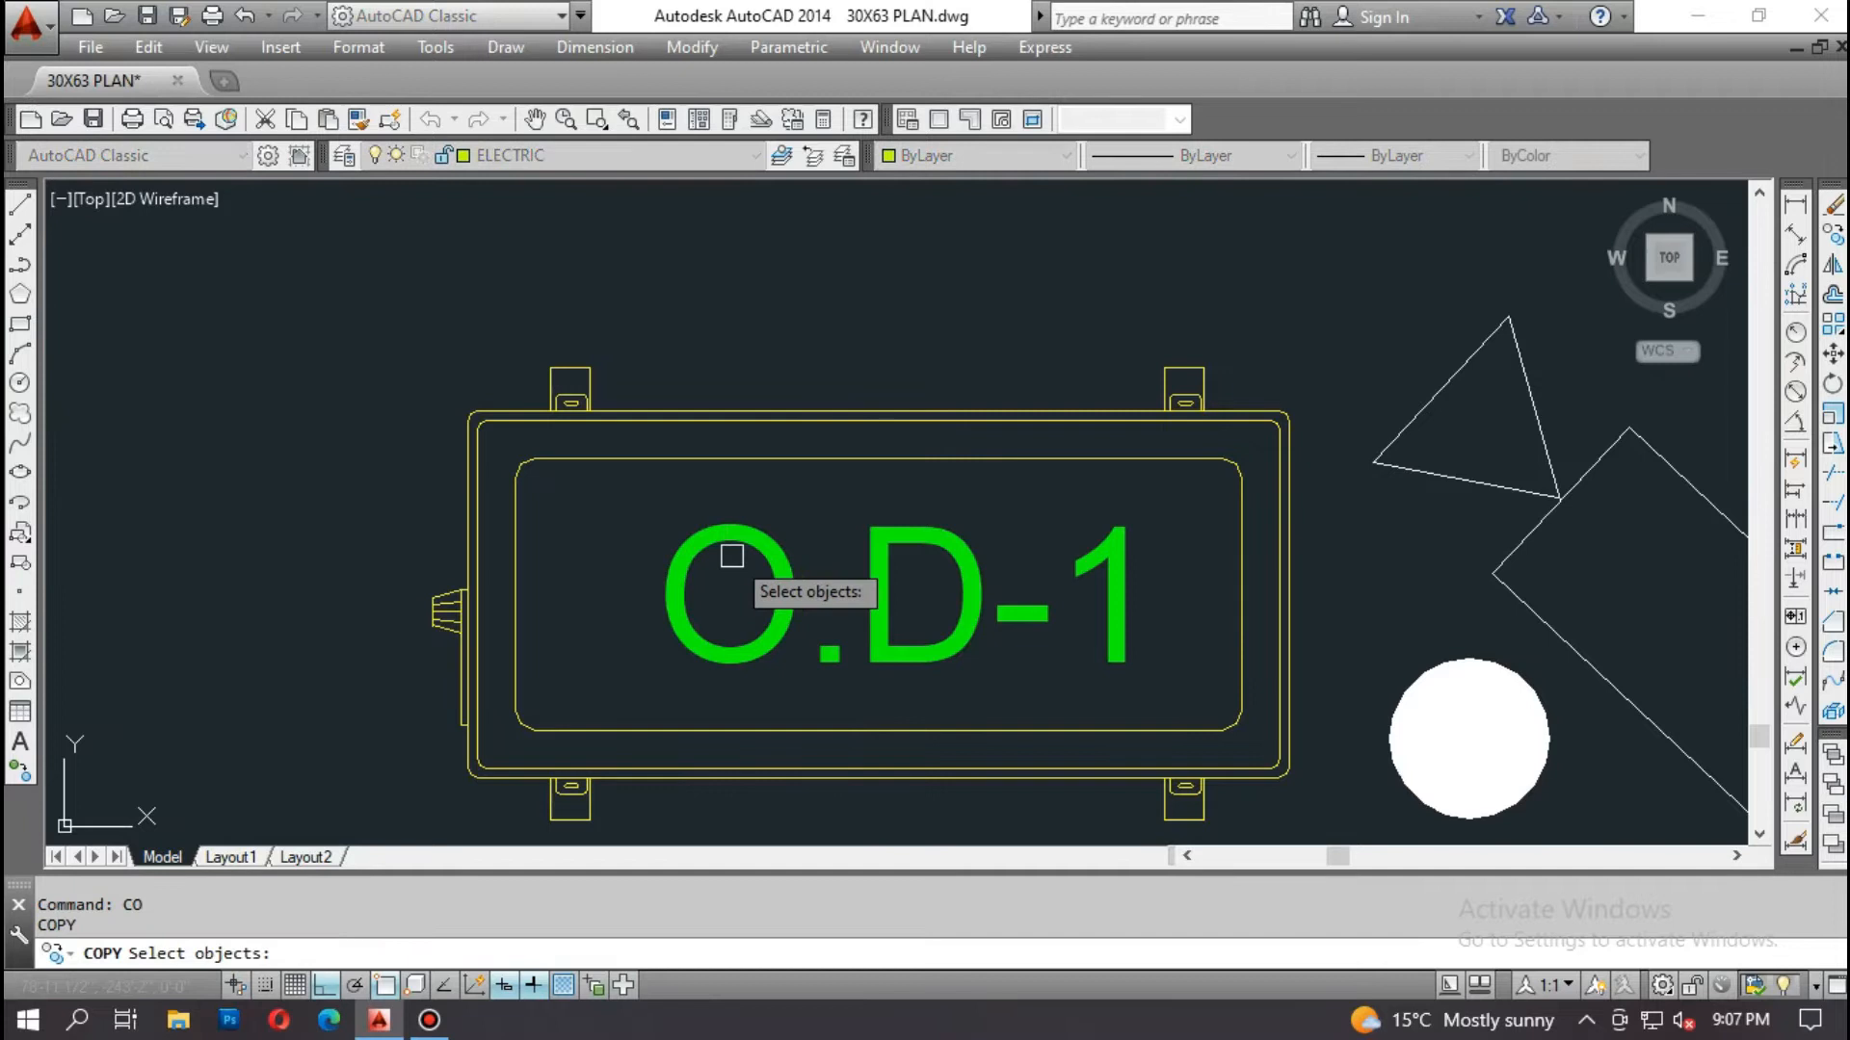
scroll(962, 414, "down", 1)
left_click(1145, 354)
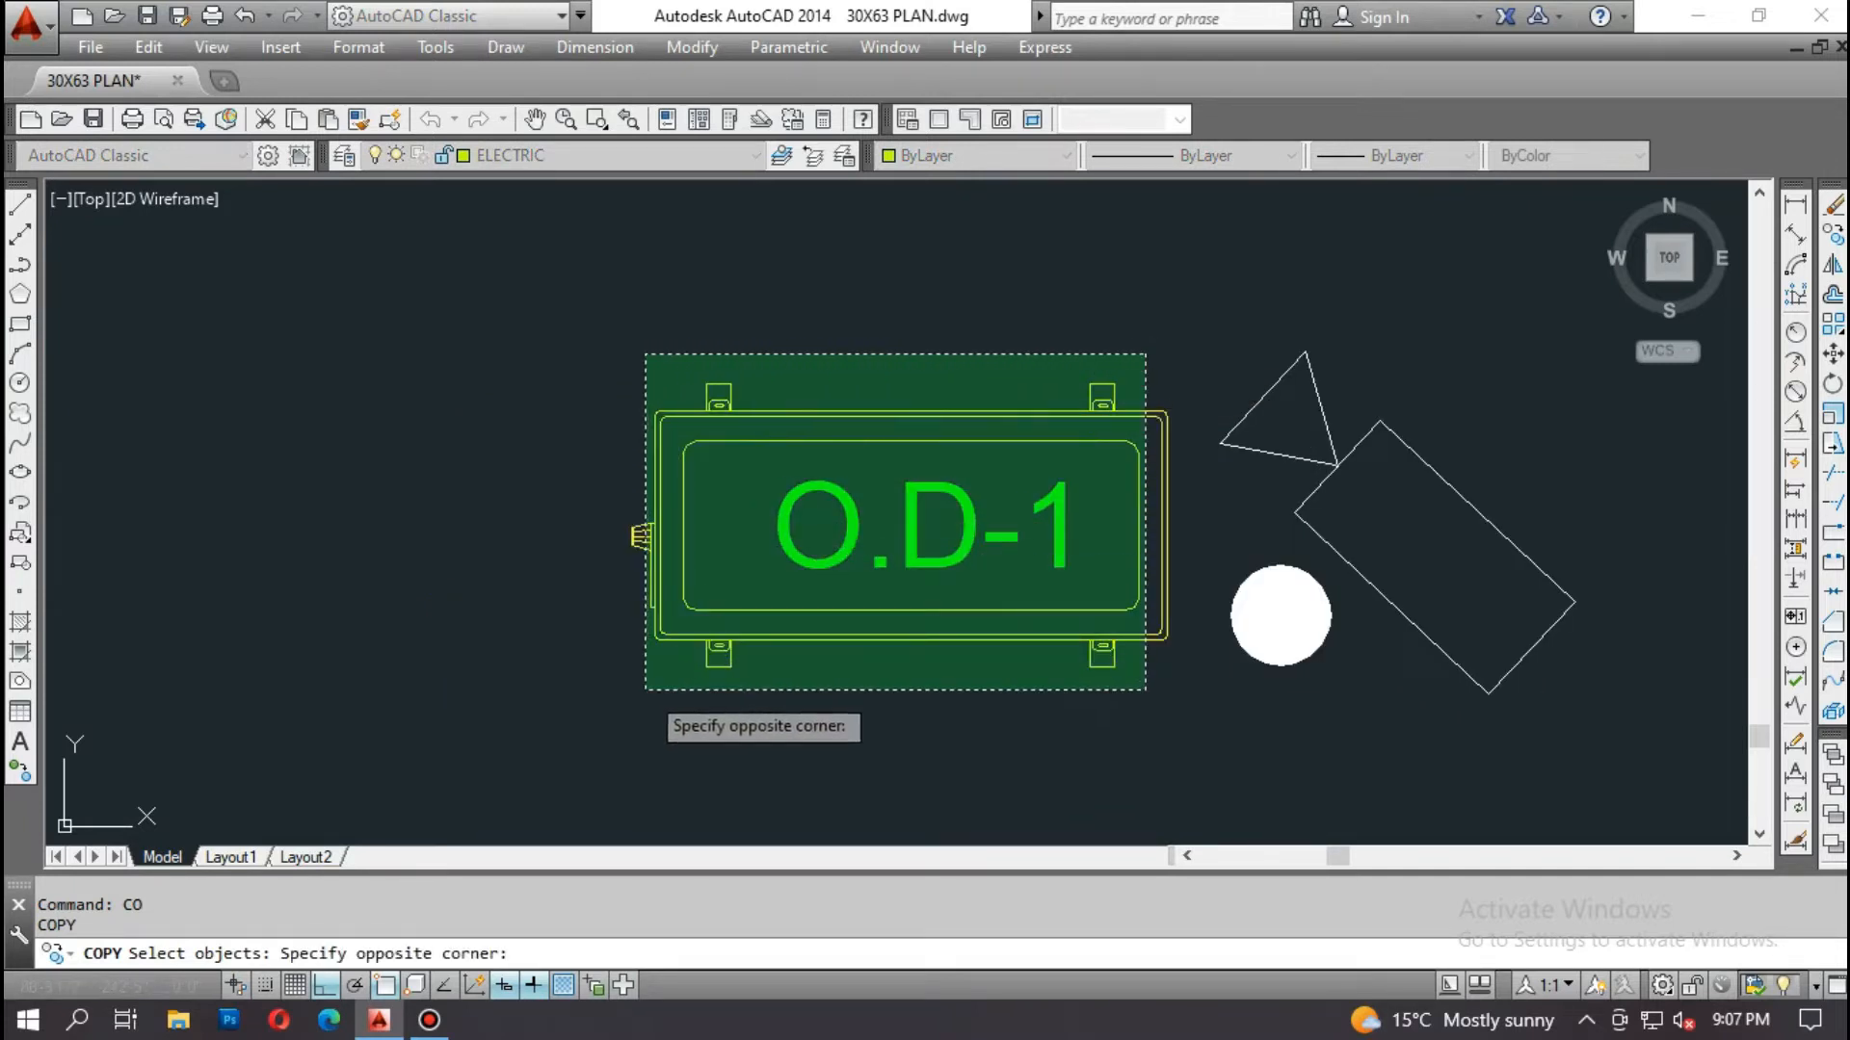
left_click(645, 690)
scroll(723, 681, "up", 4)
key("Return")
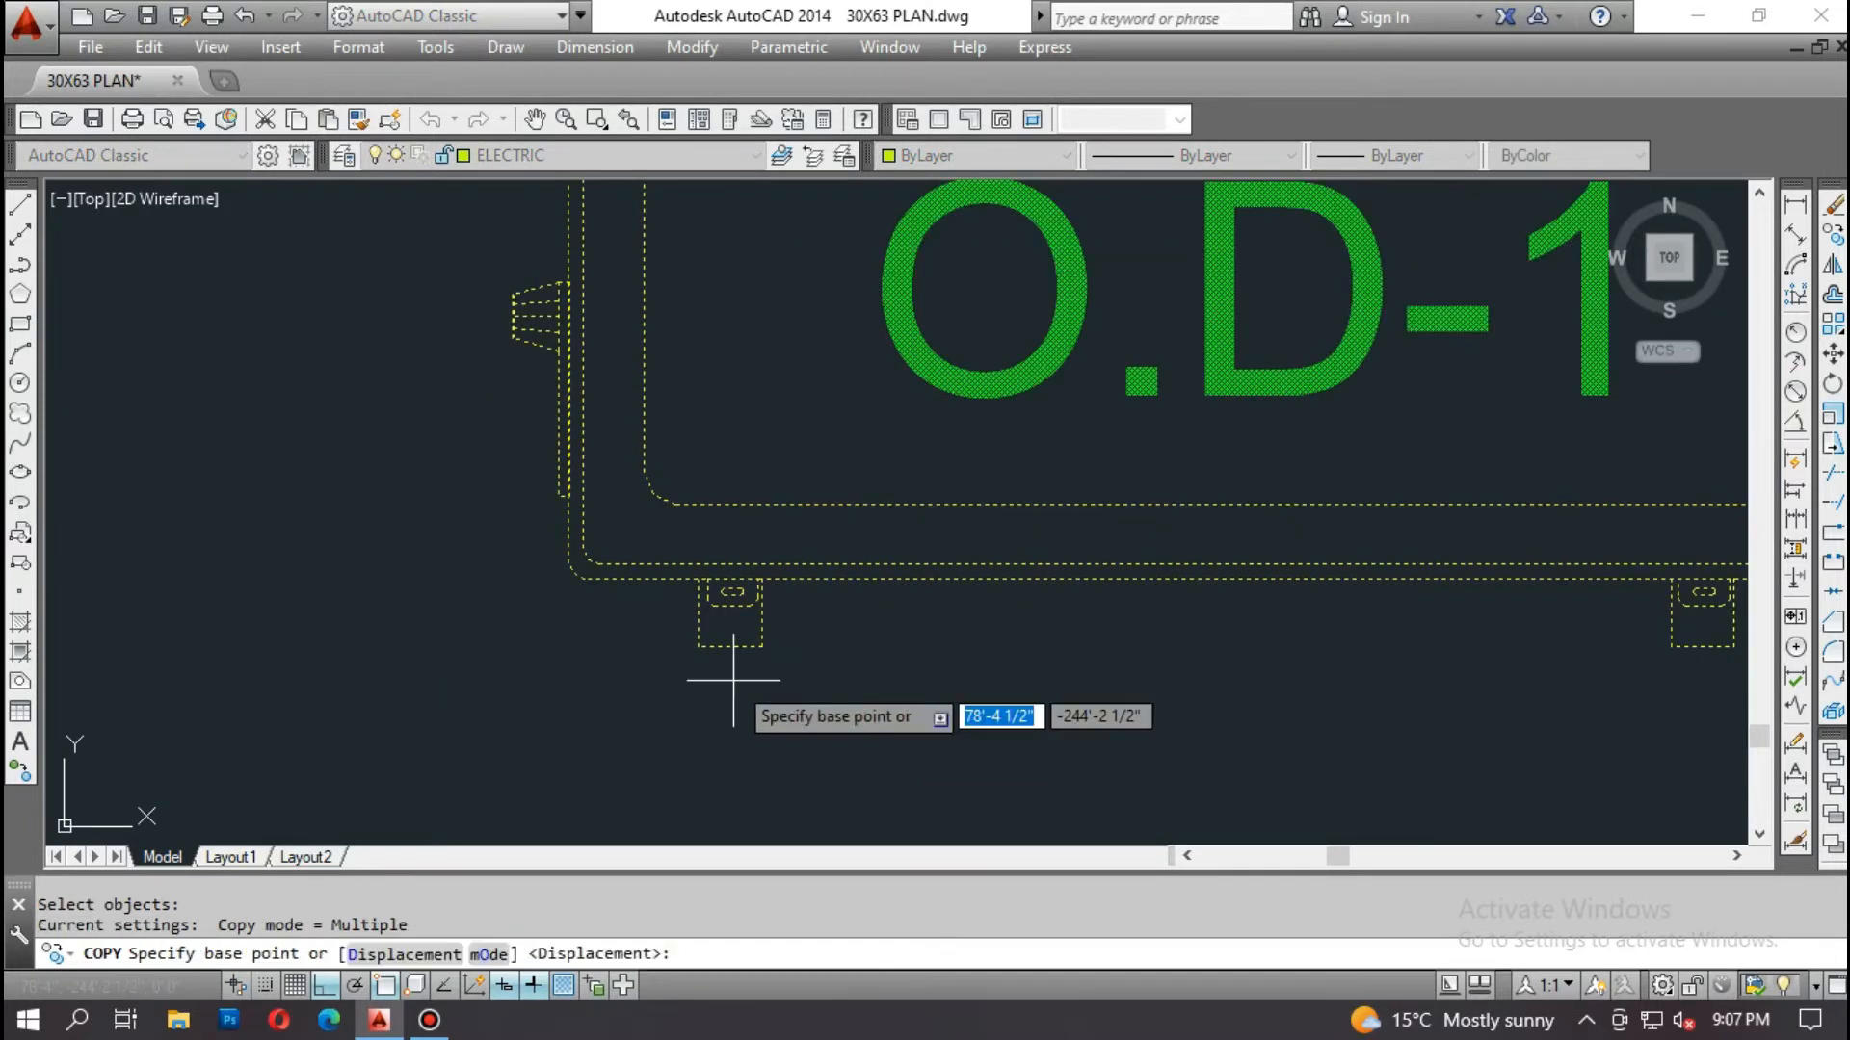
left_click(729, 617)
scroll(729, 618, "down", 6)
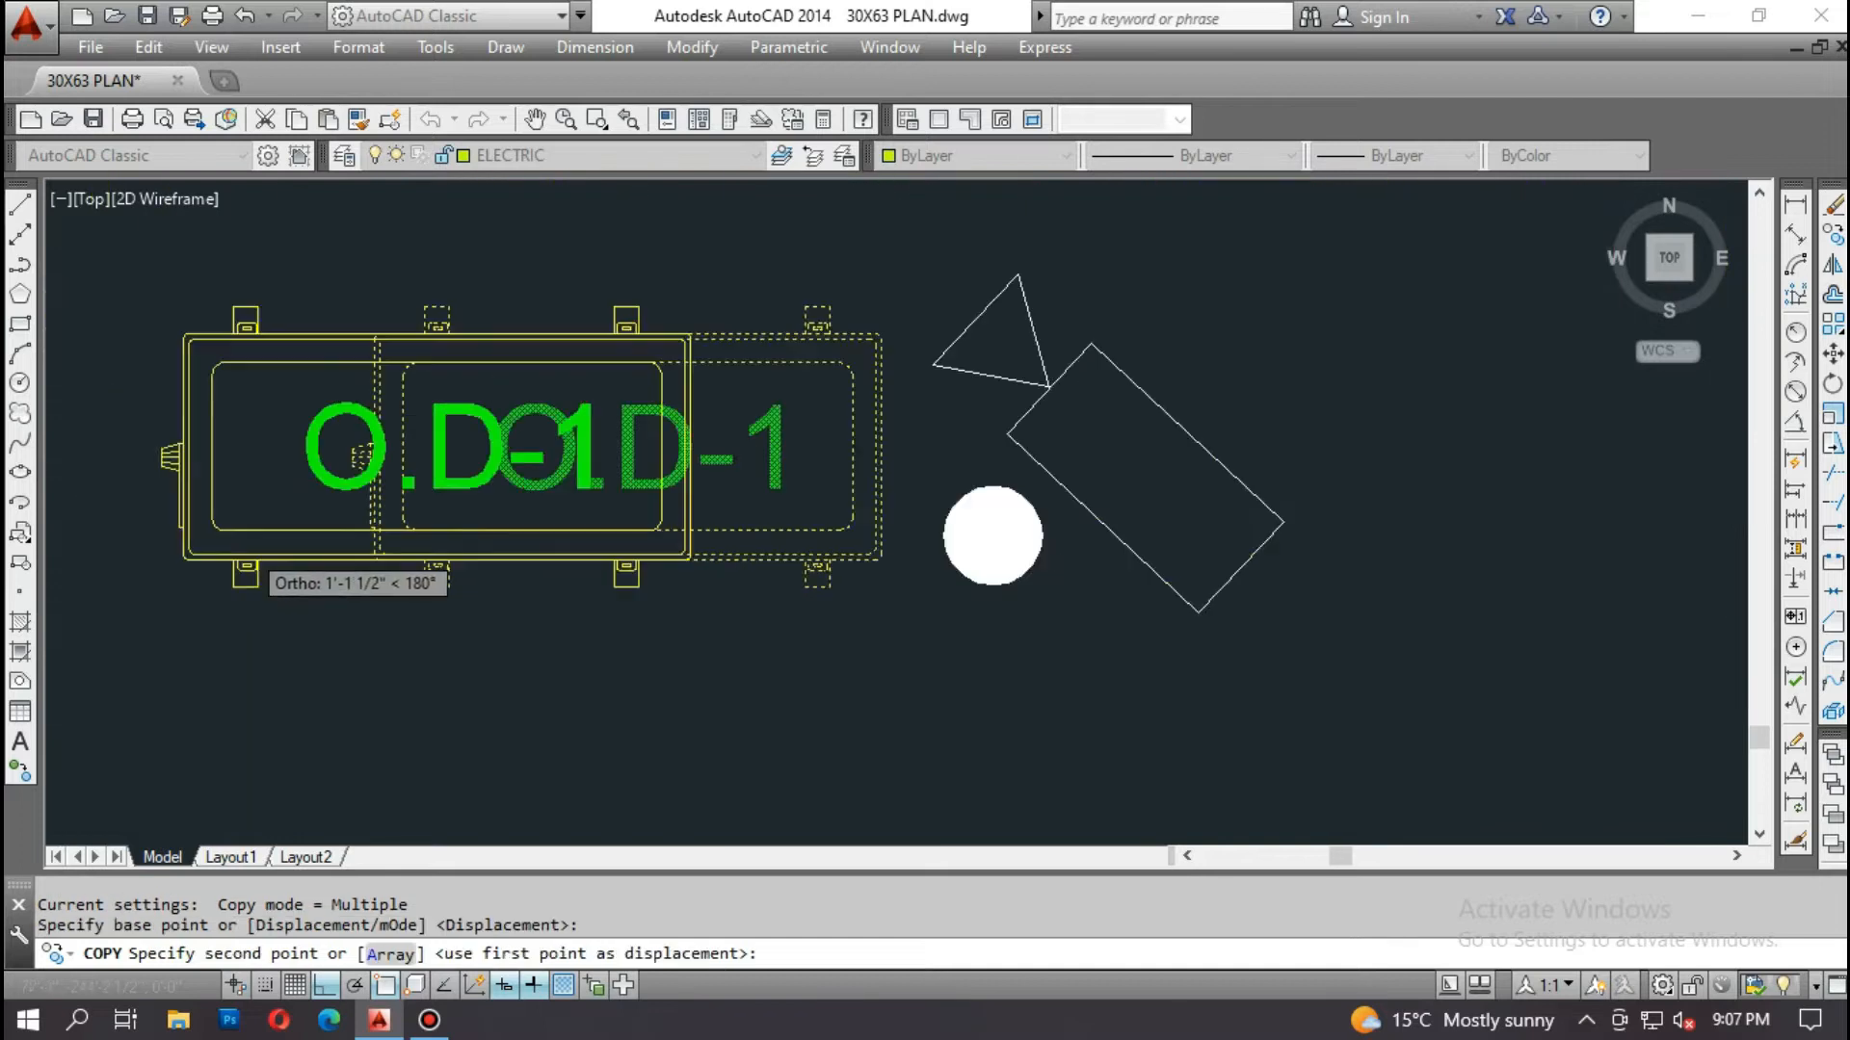
scroll(936, 602, "up", 5)
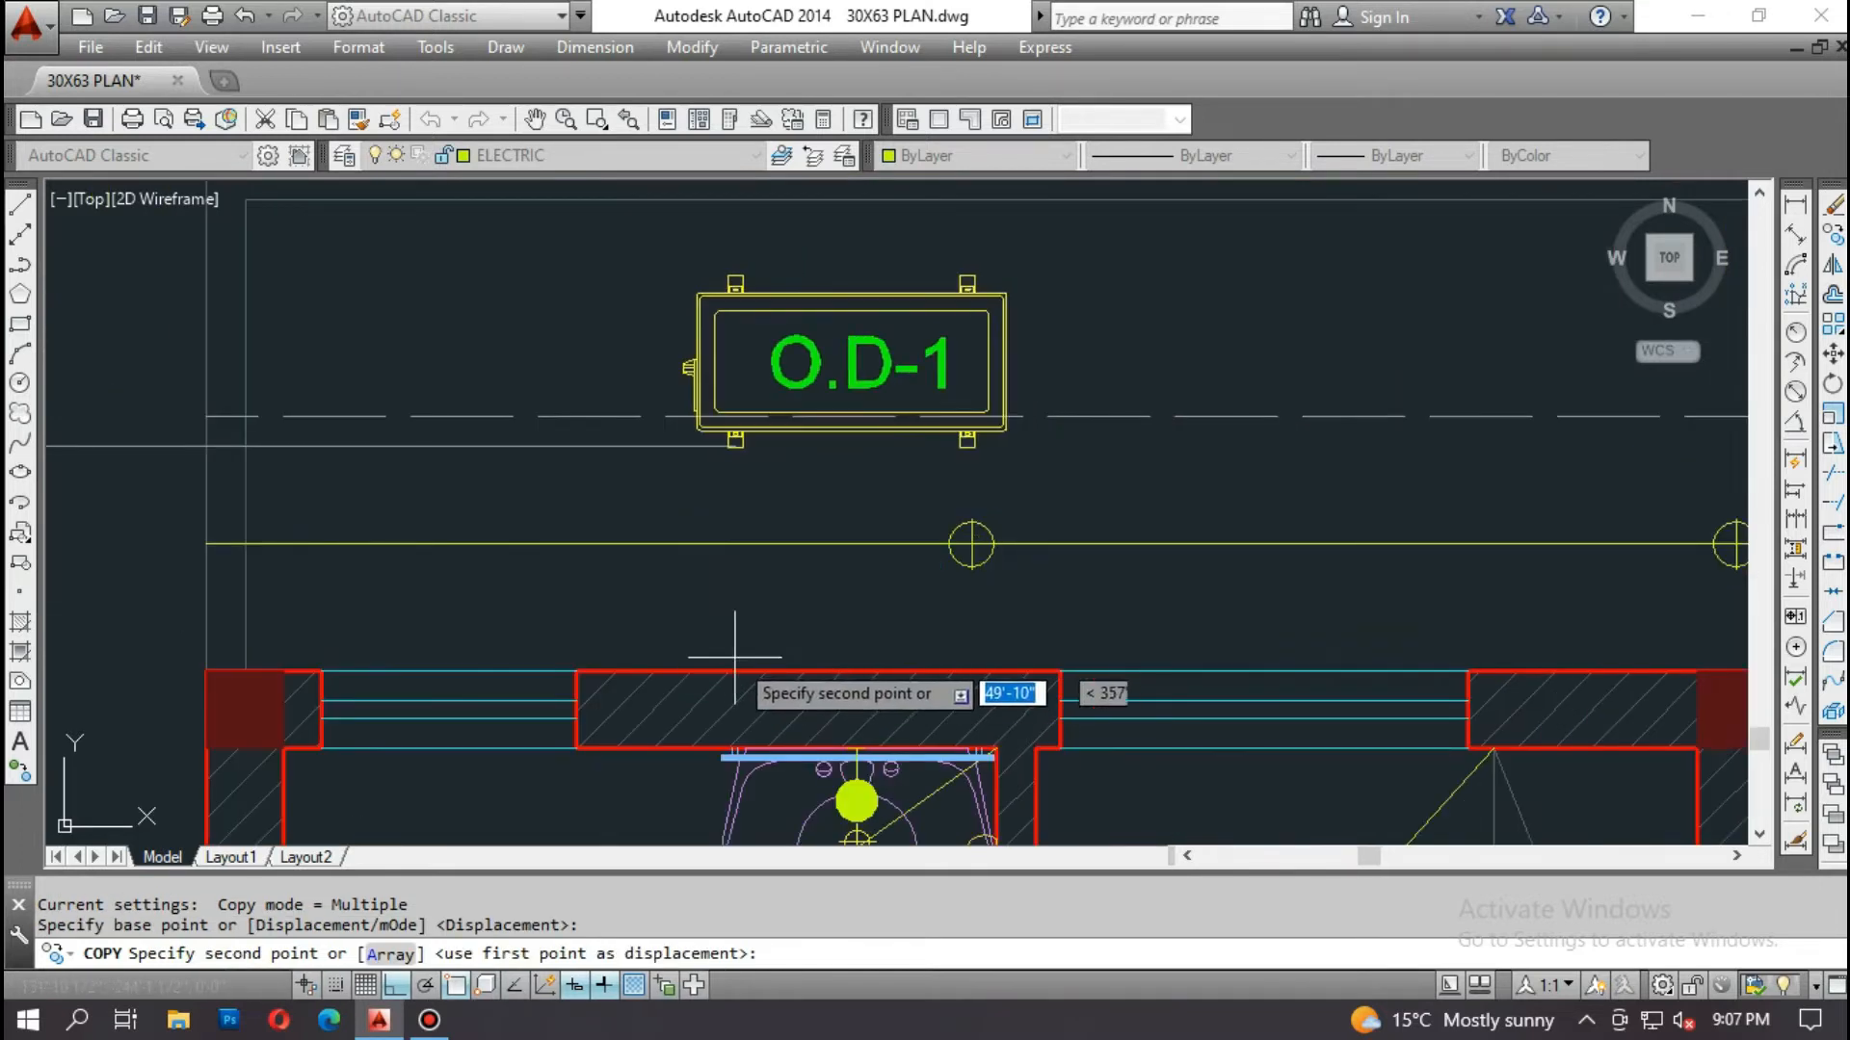
scroll(770, 641, "down", 6)
scroll(807, 640, "up", 6)
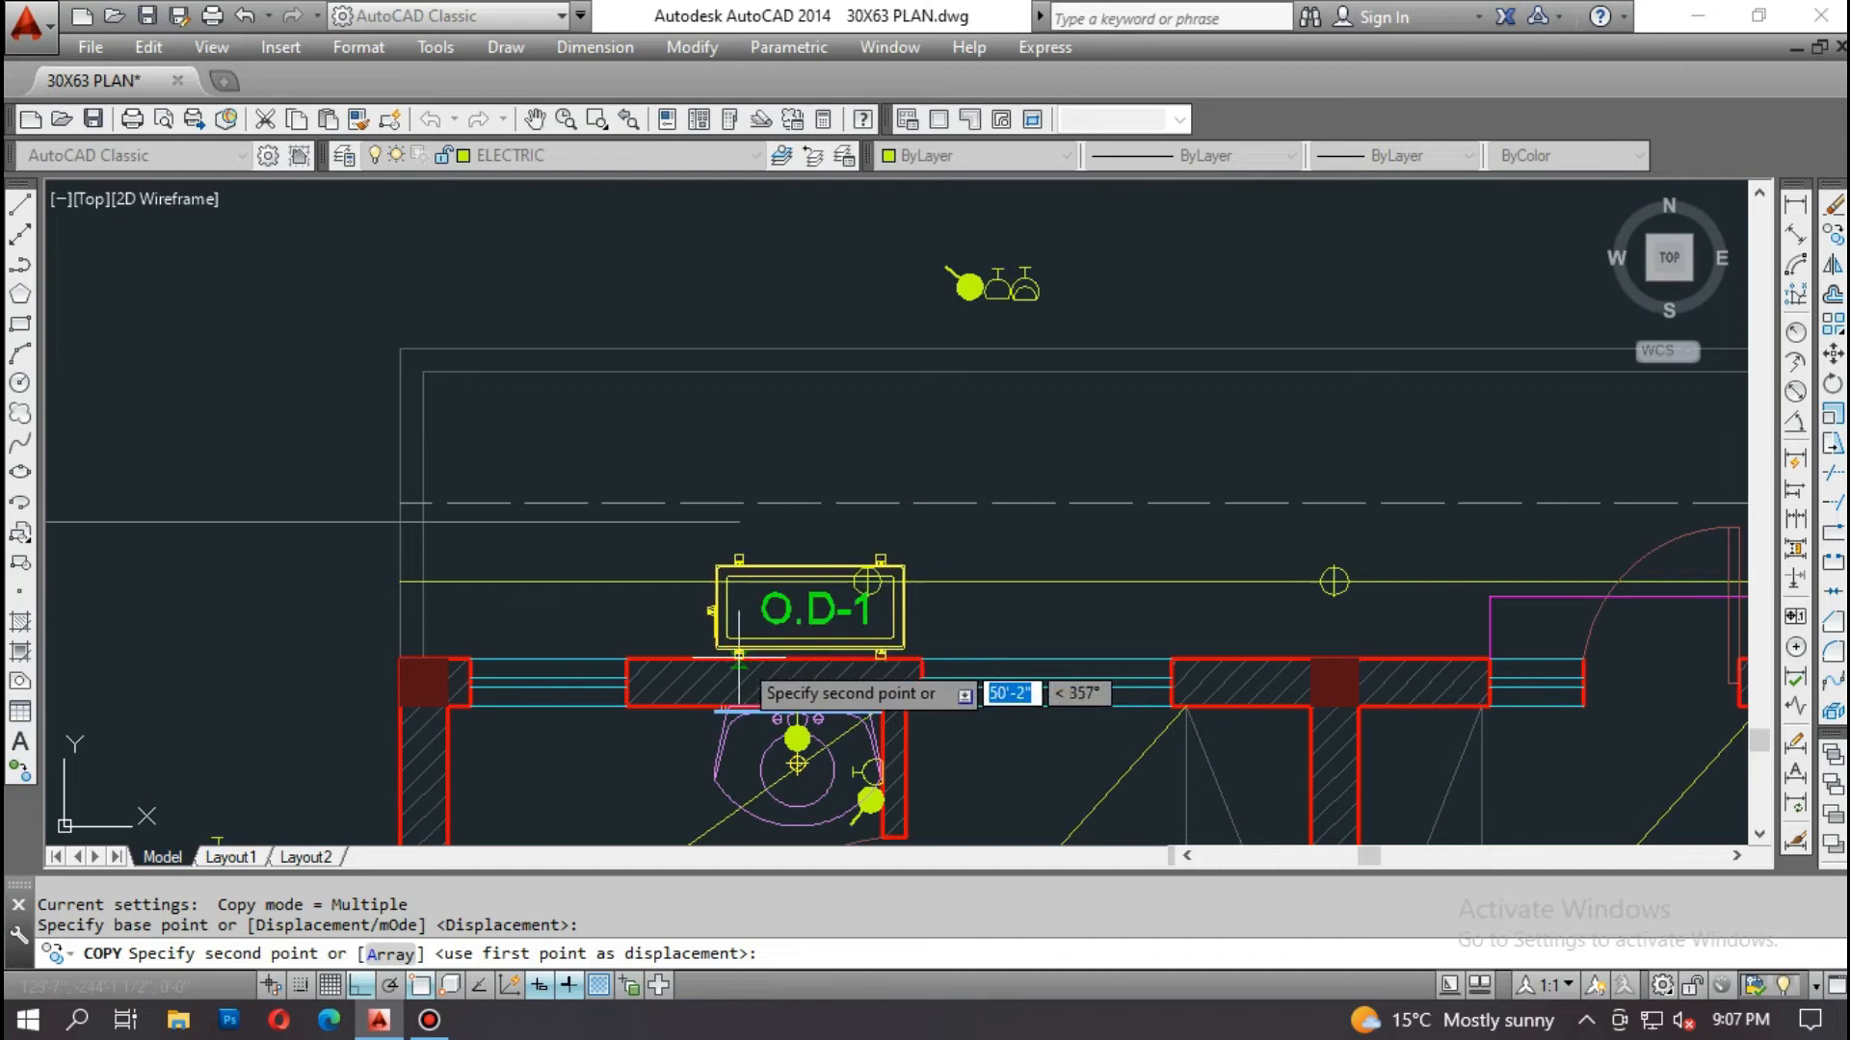
left_click(691, 520)
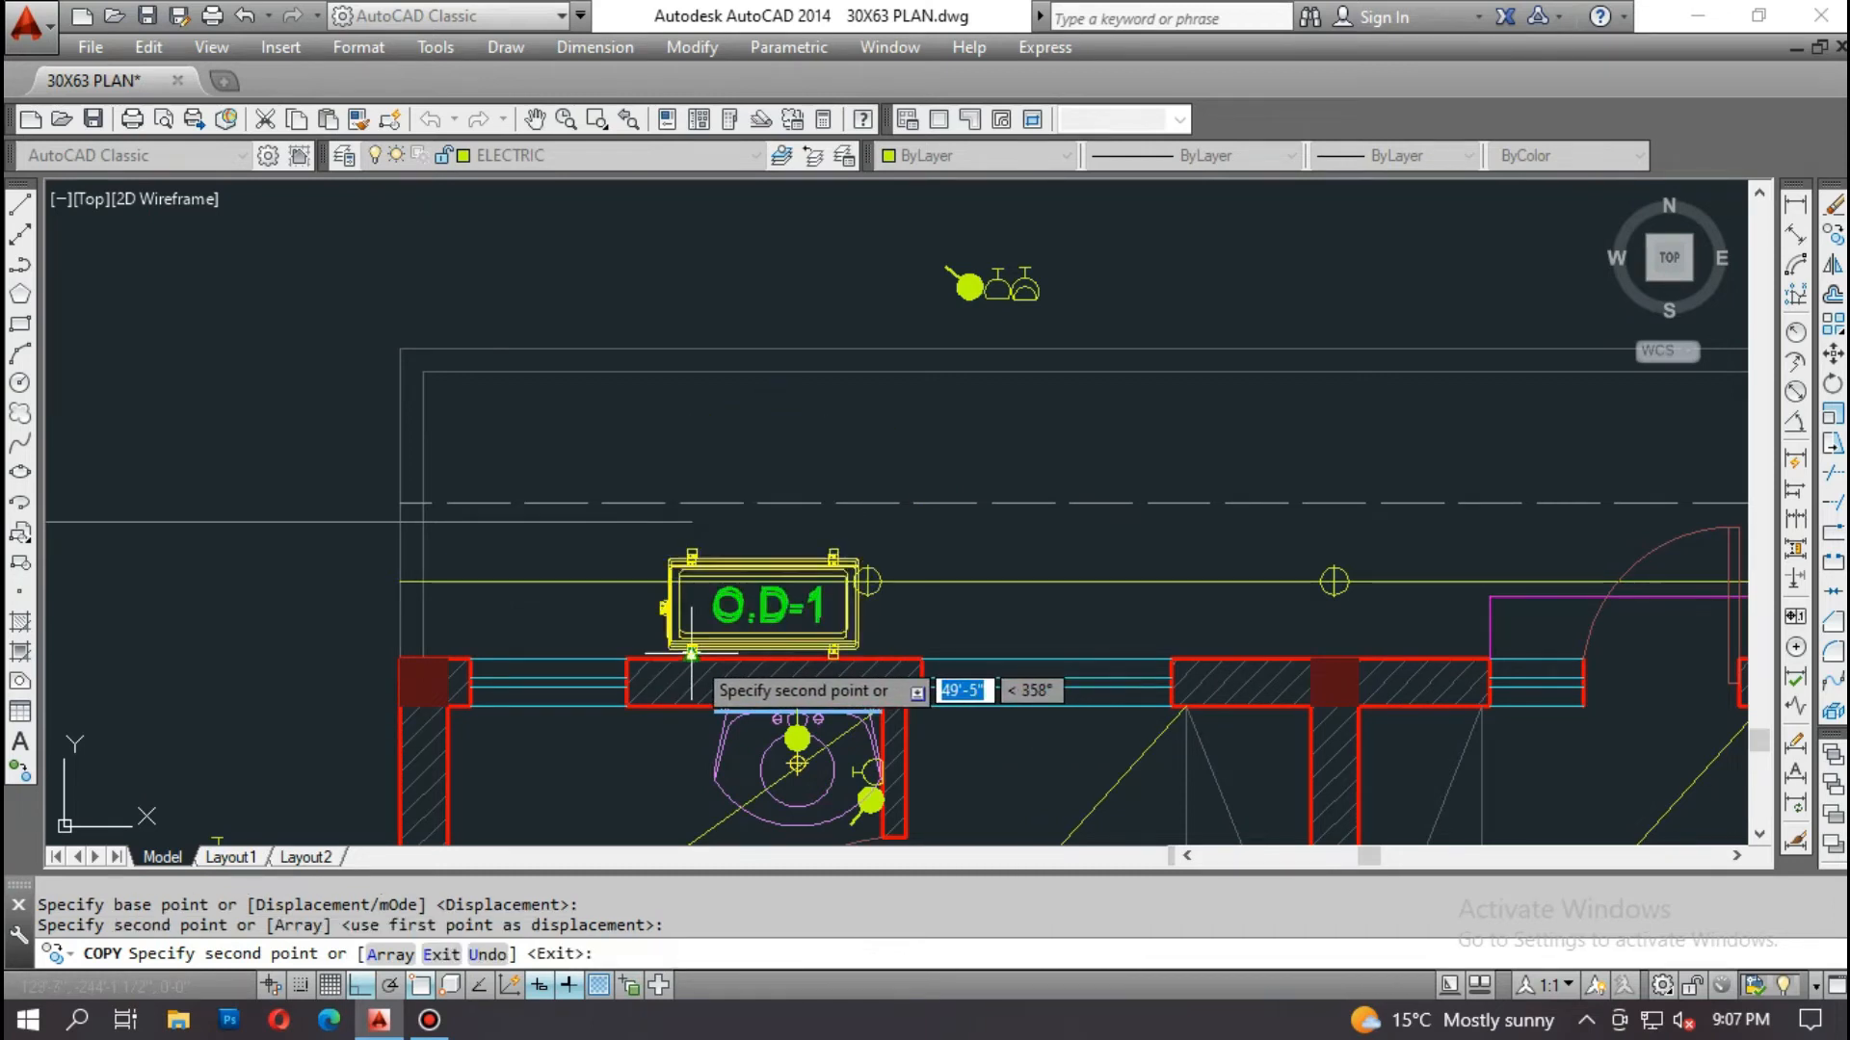
scroll(692, 655, "down", 2)
key("Escape")
key("Escape")
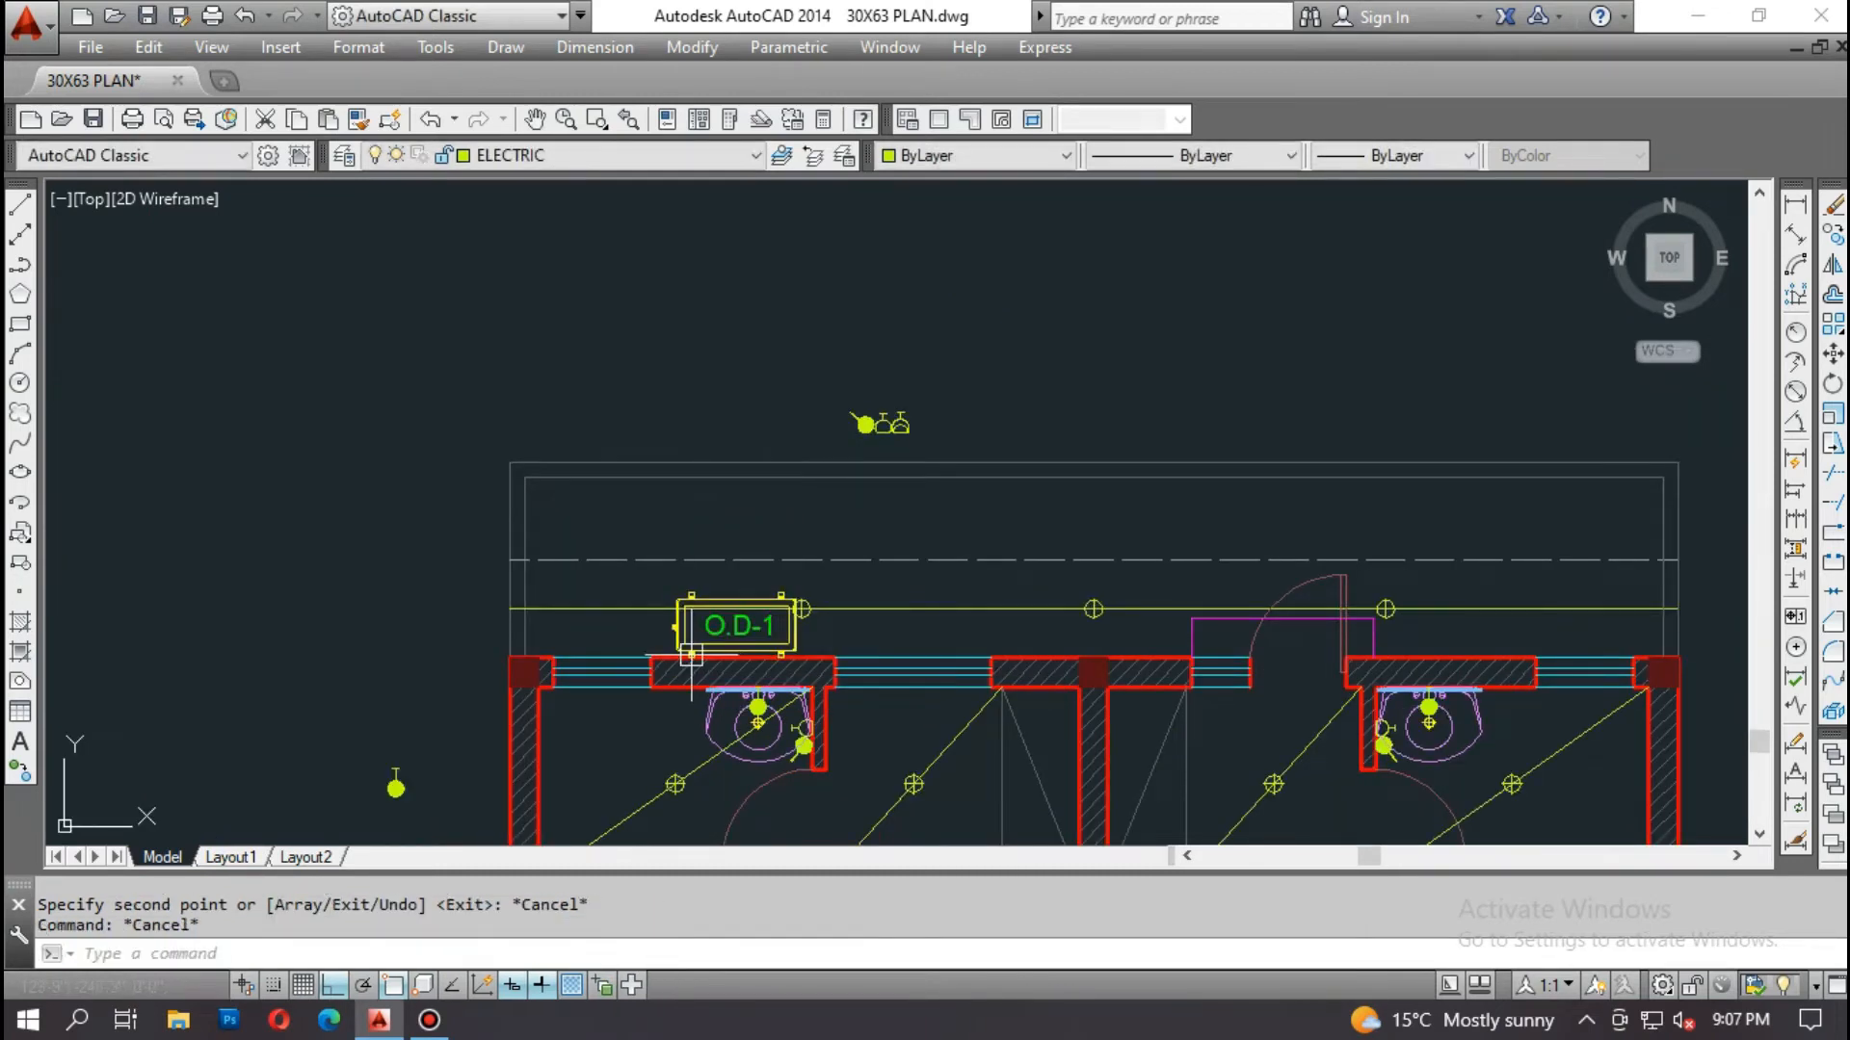
Step: Move the copied O.D-1 unit slightly left along the outer wall, clear of the neighbouring ceiling light
key("Return")
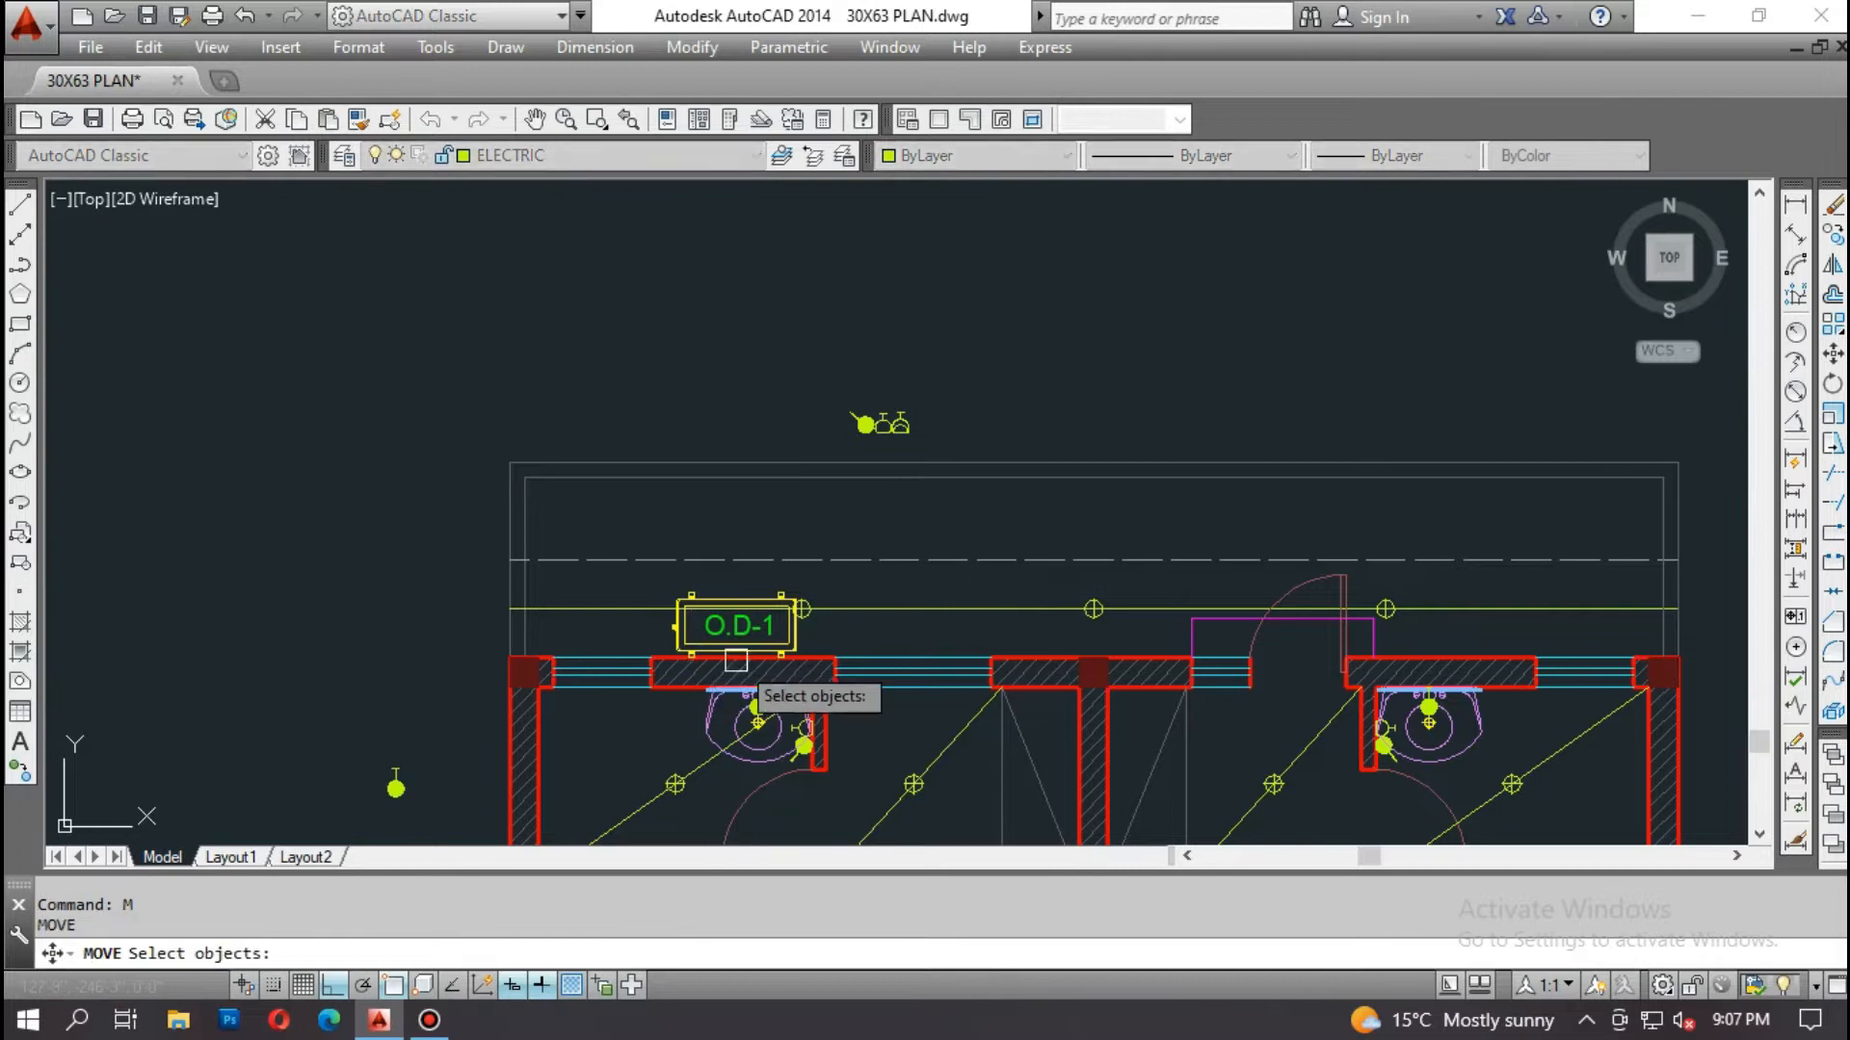
scroll(717, 636, "up", 5)
left_click(1101, 635)
left_click(785, 677)
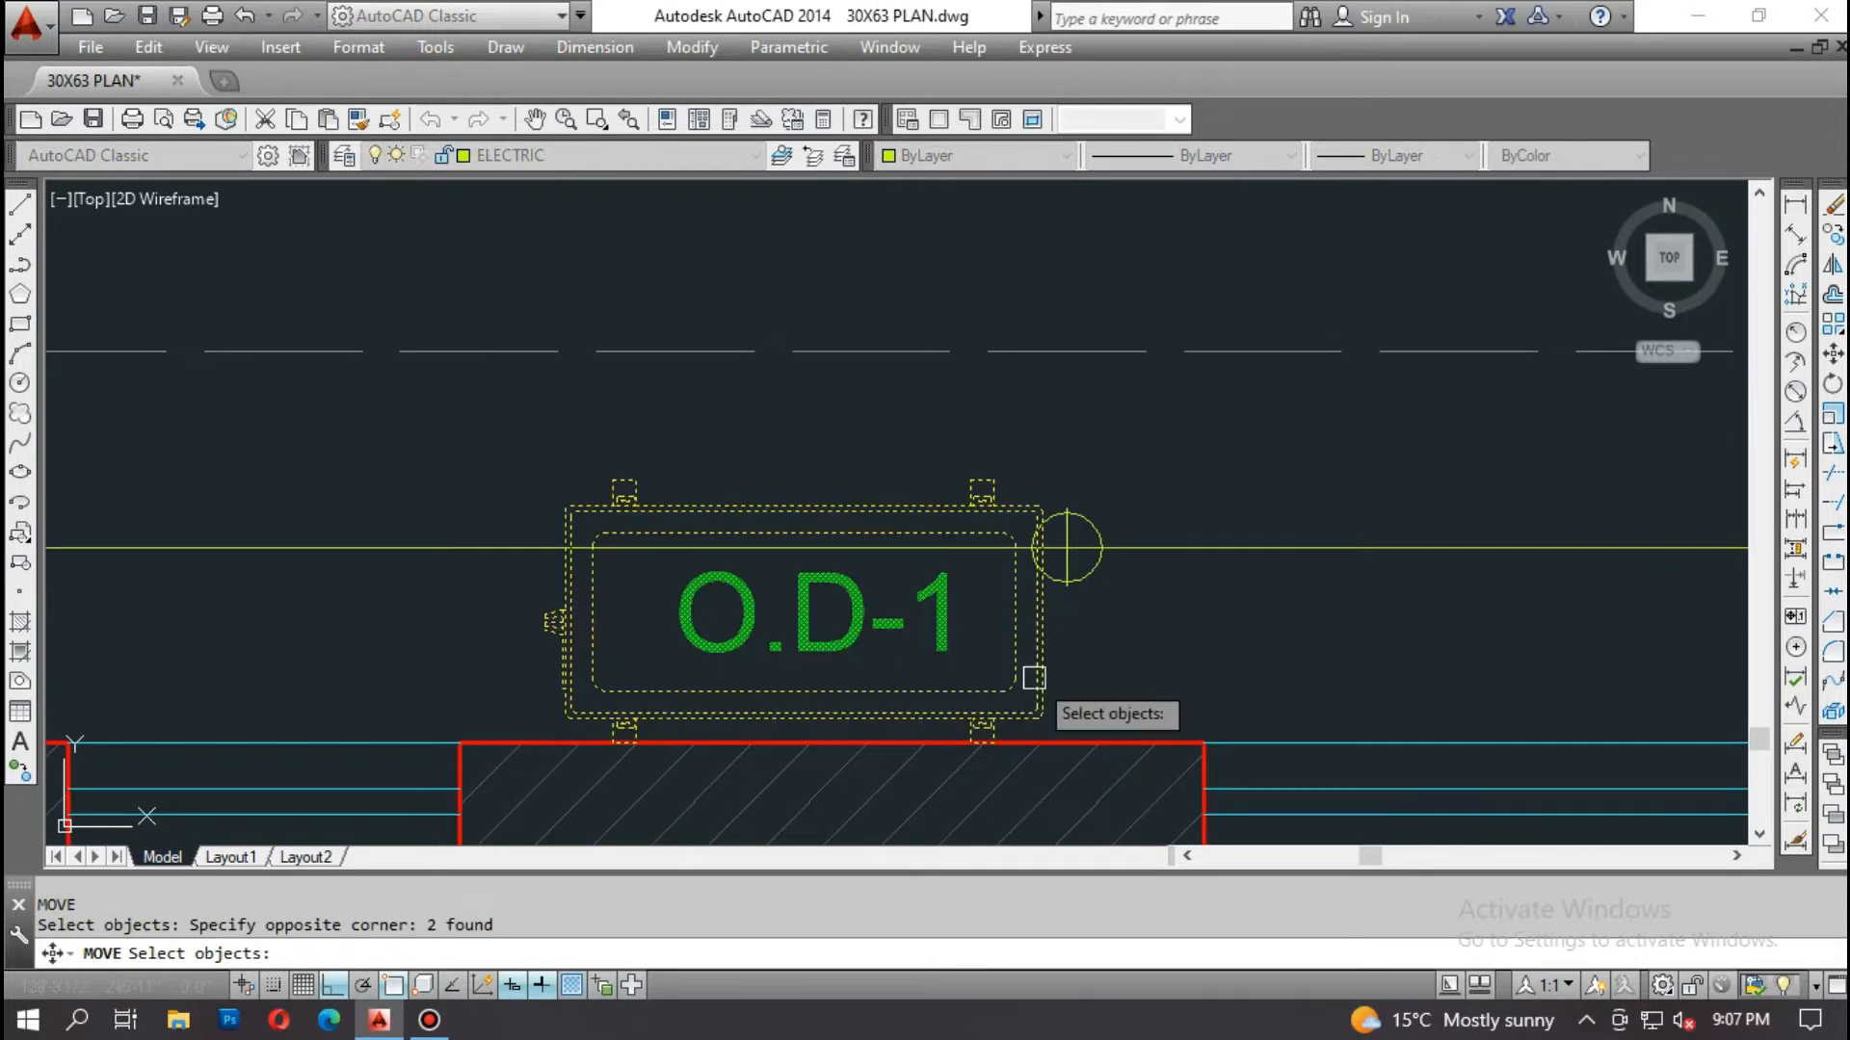
key("Return")
key("Return")
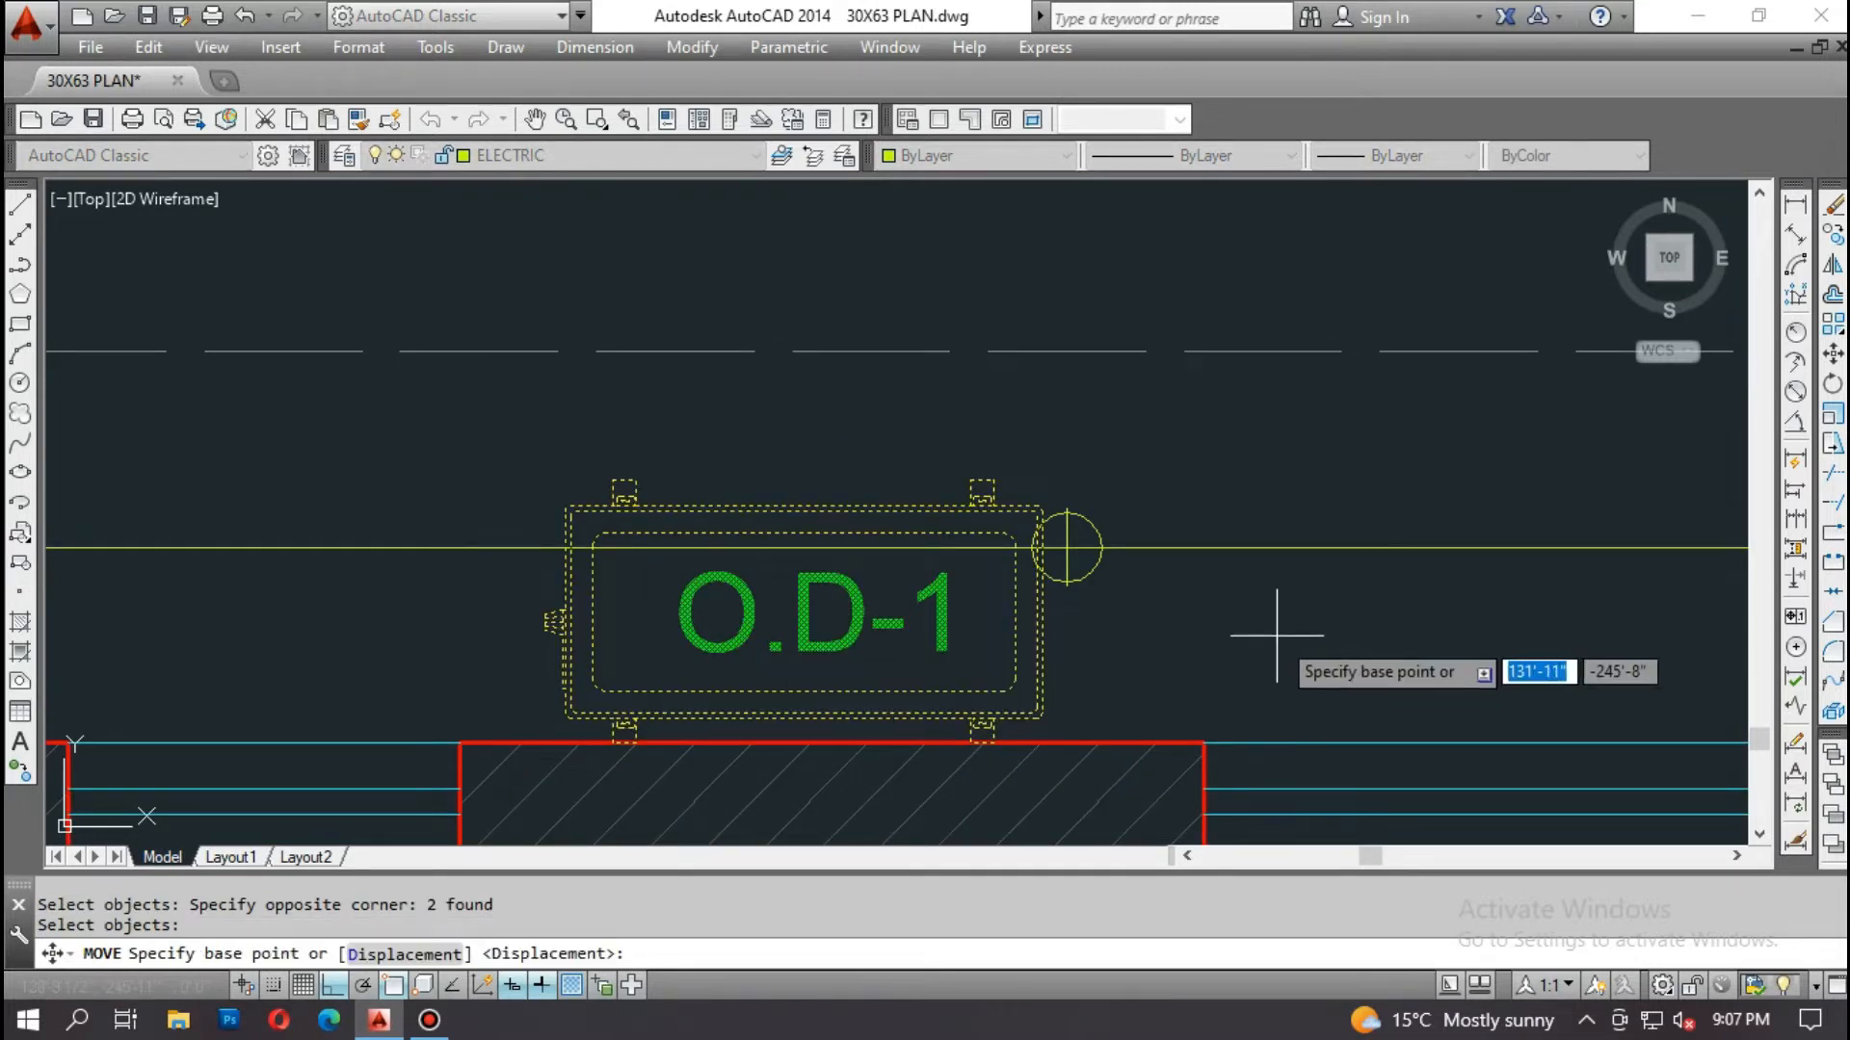
left_click(1271, 625)
left_click(1243, 640)
scroll(820, 592, "down", 2)
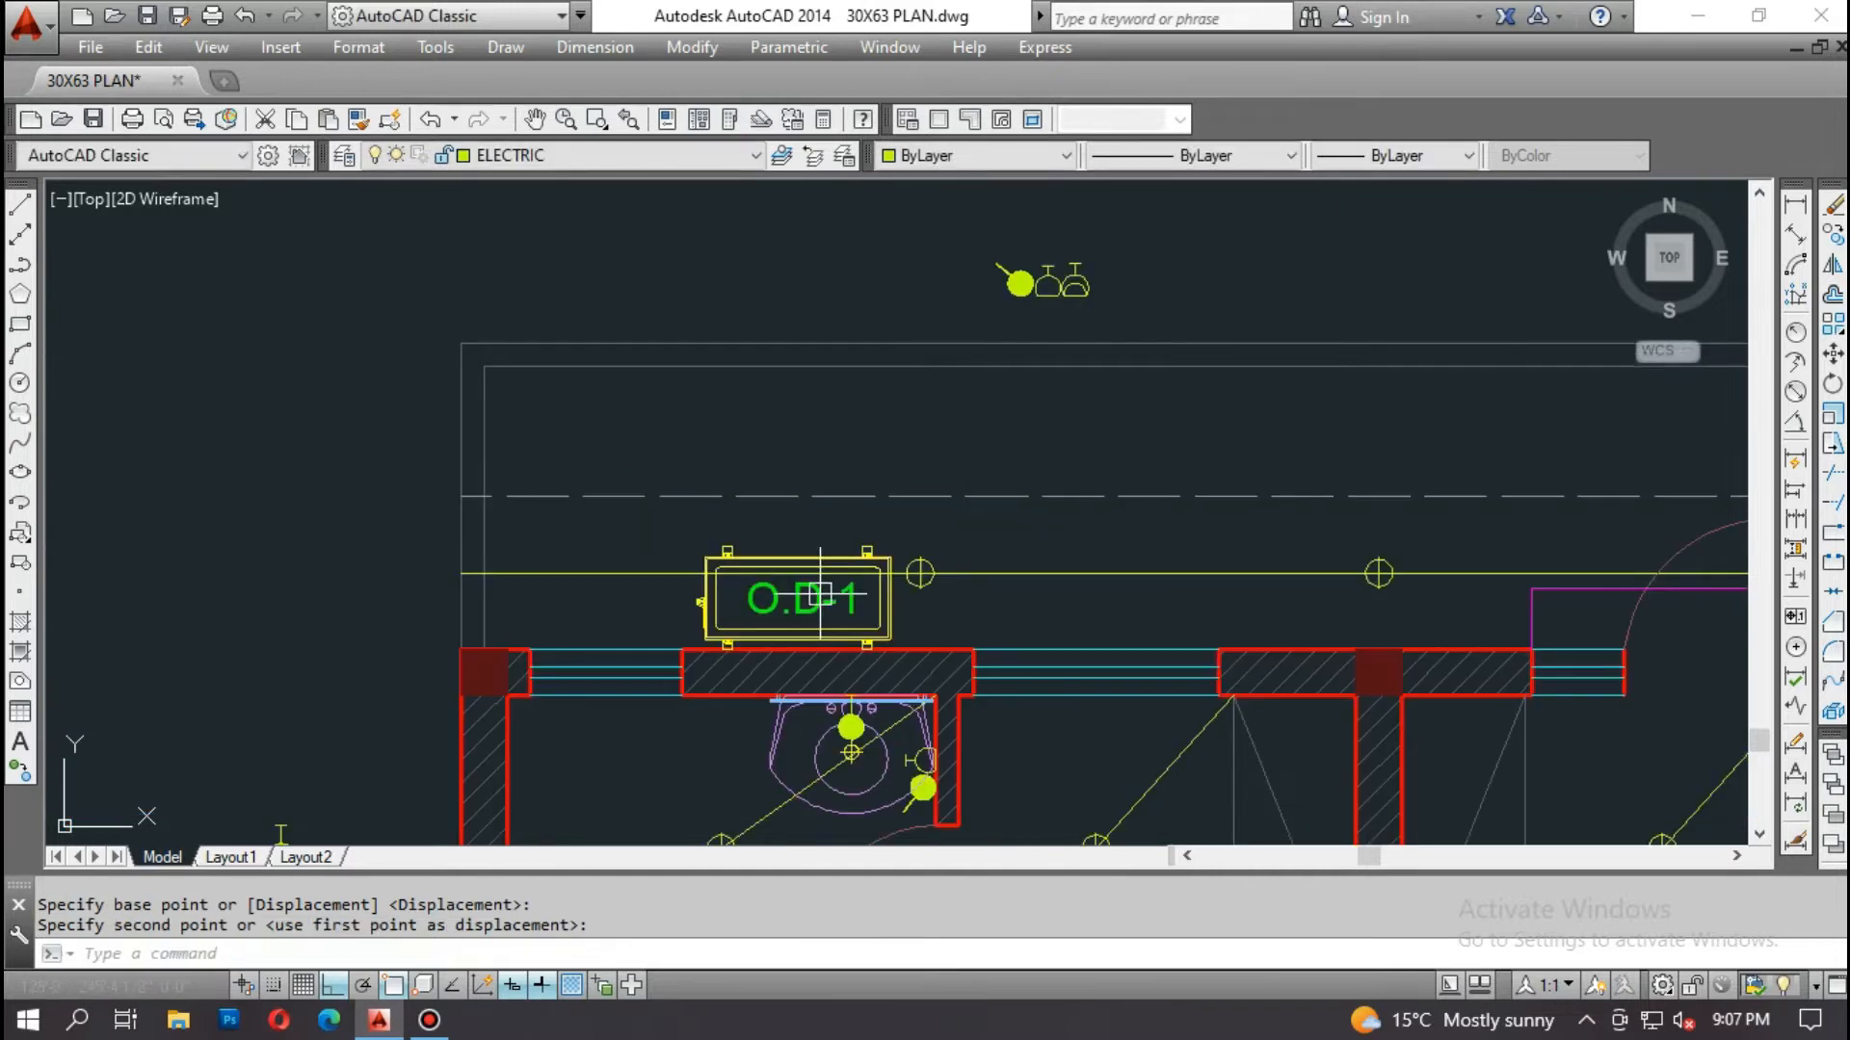
scroll(807, 620, "down", 2)
scroll(813, 555, "down", 2)
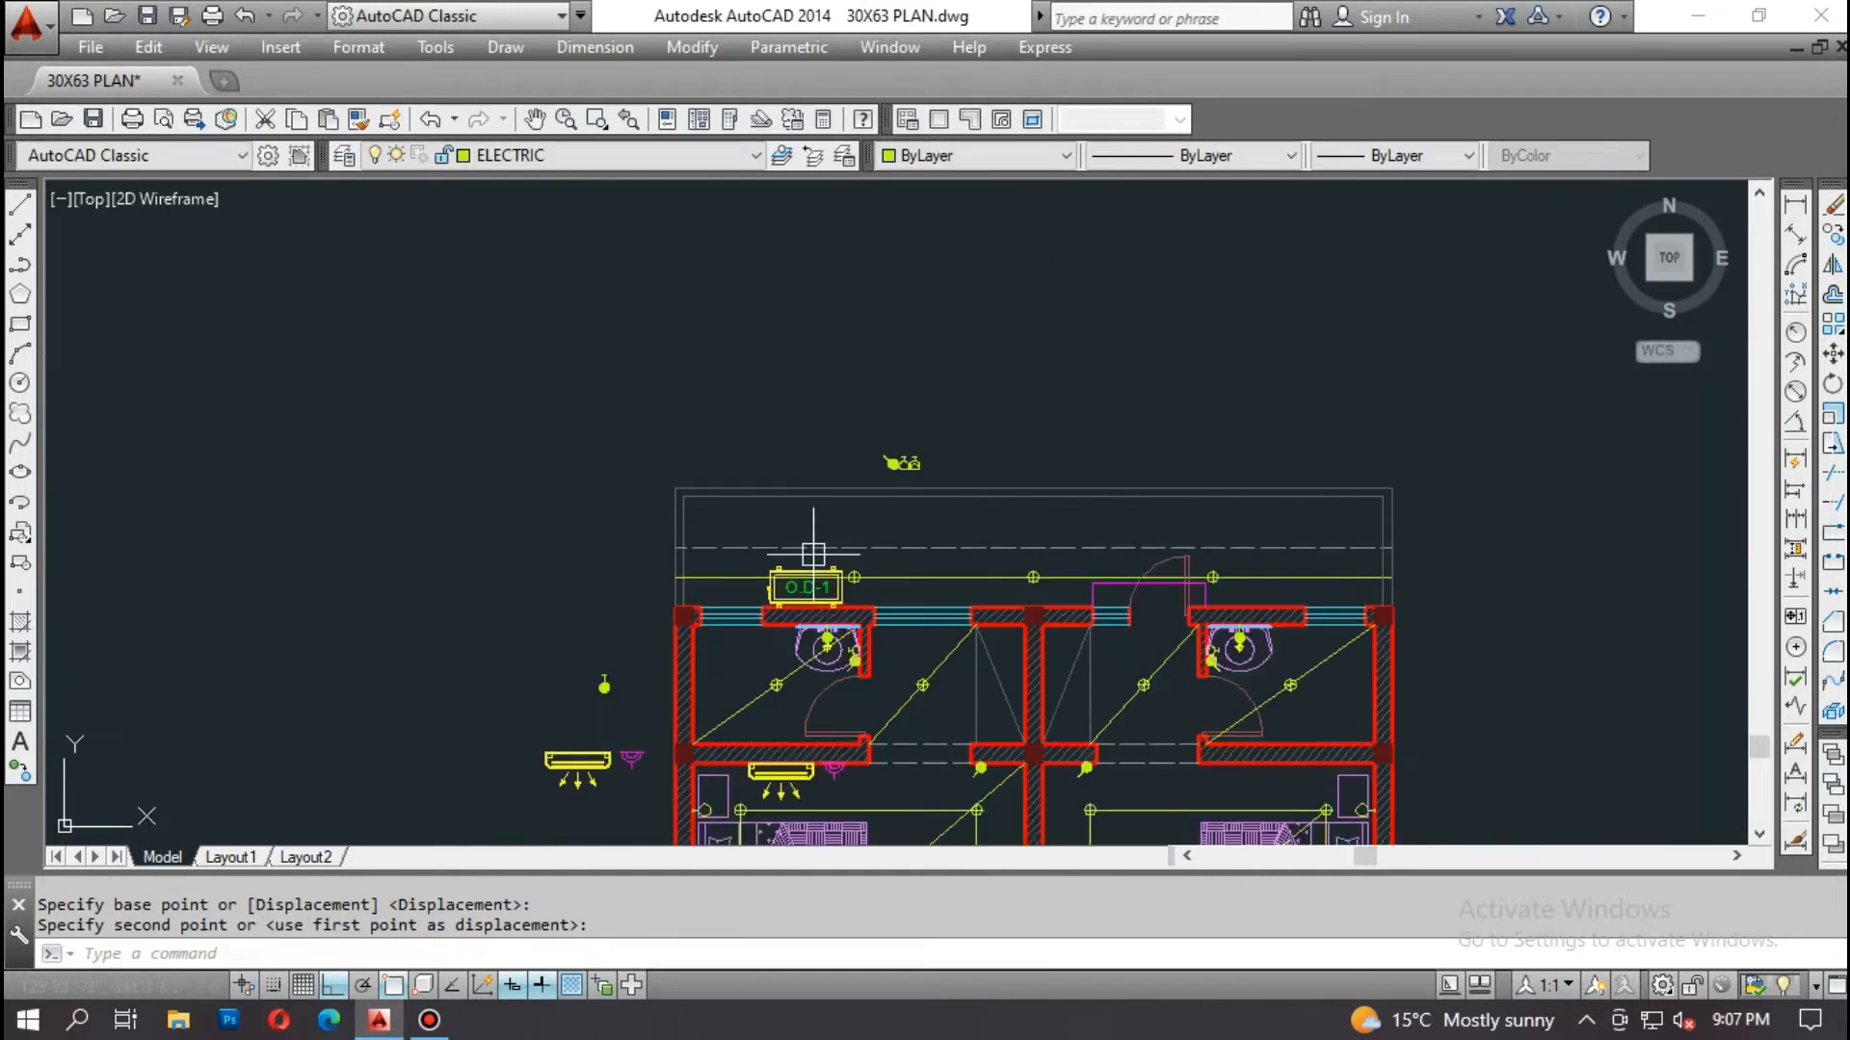
scroll(783, 783, "up", 4)
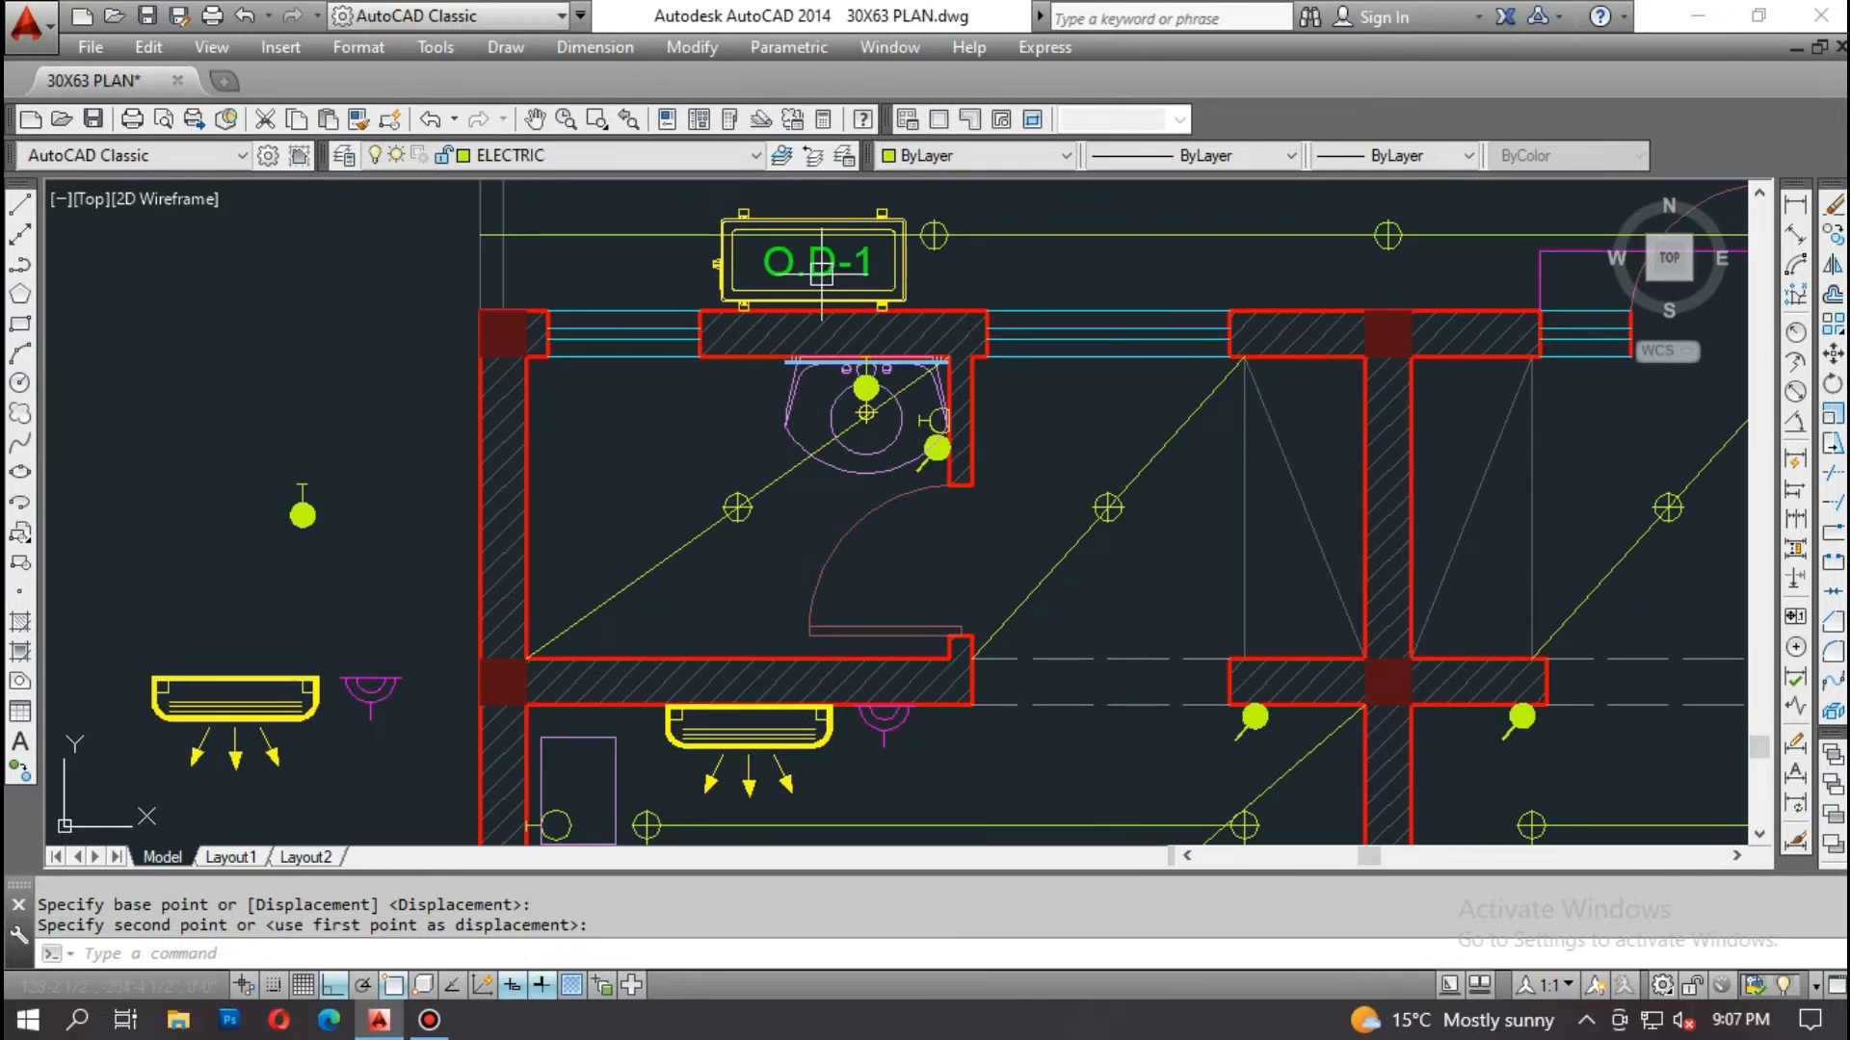
scroll(821, 267, "down", 4)
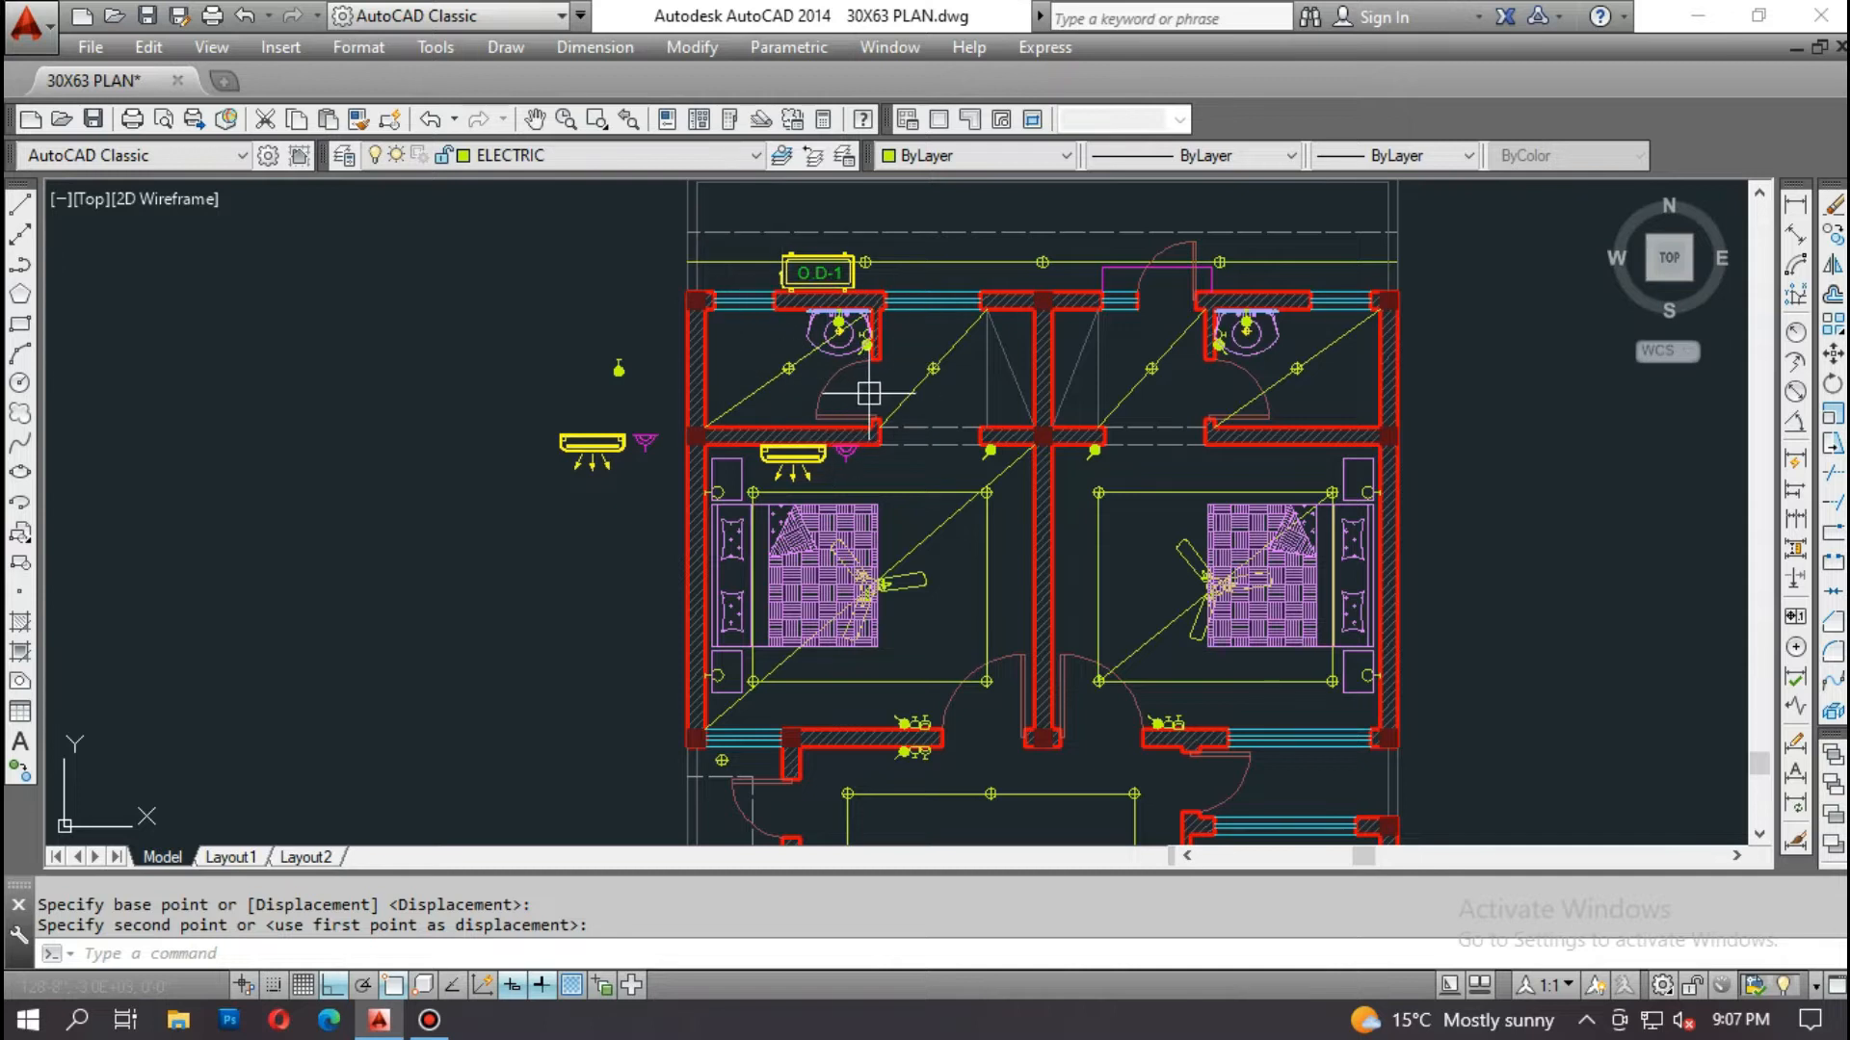
Step: Copy the legend's water proof light symbol by its flat base onto the midpoint of the outer wall above the right bathroom's washbasin
scroll(868, 393, "down", 6)
scroll(722, 472, "up", 6)
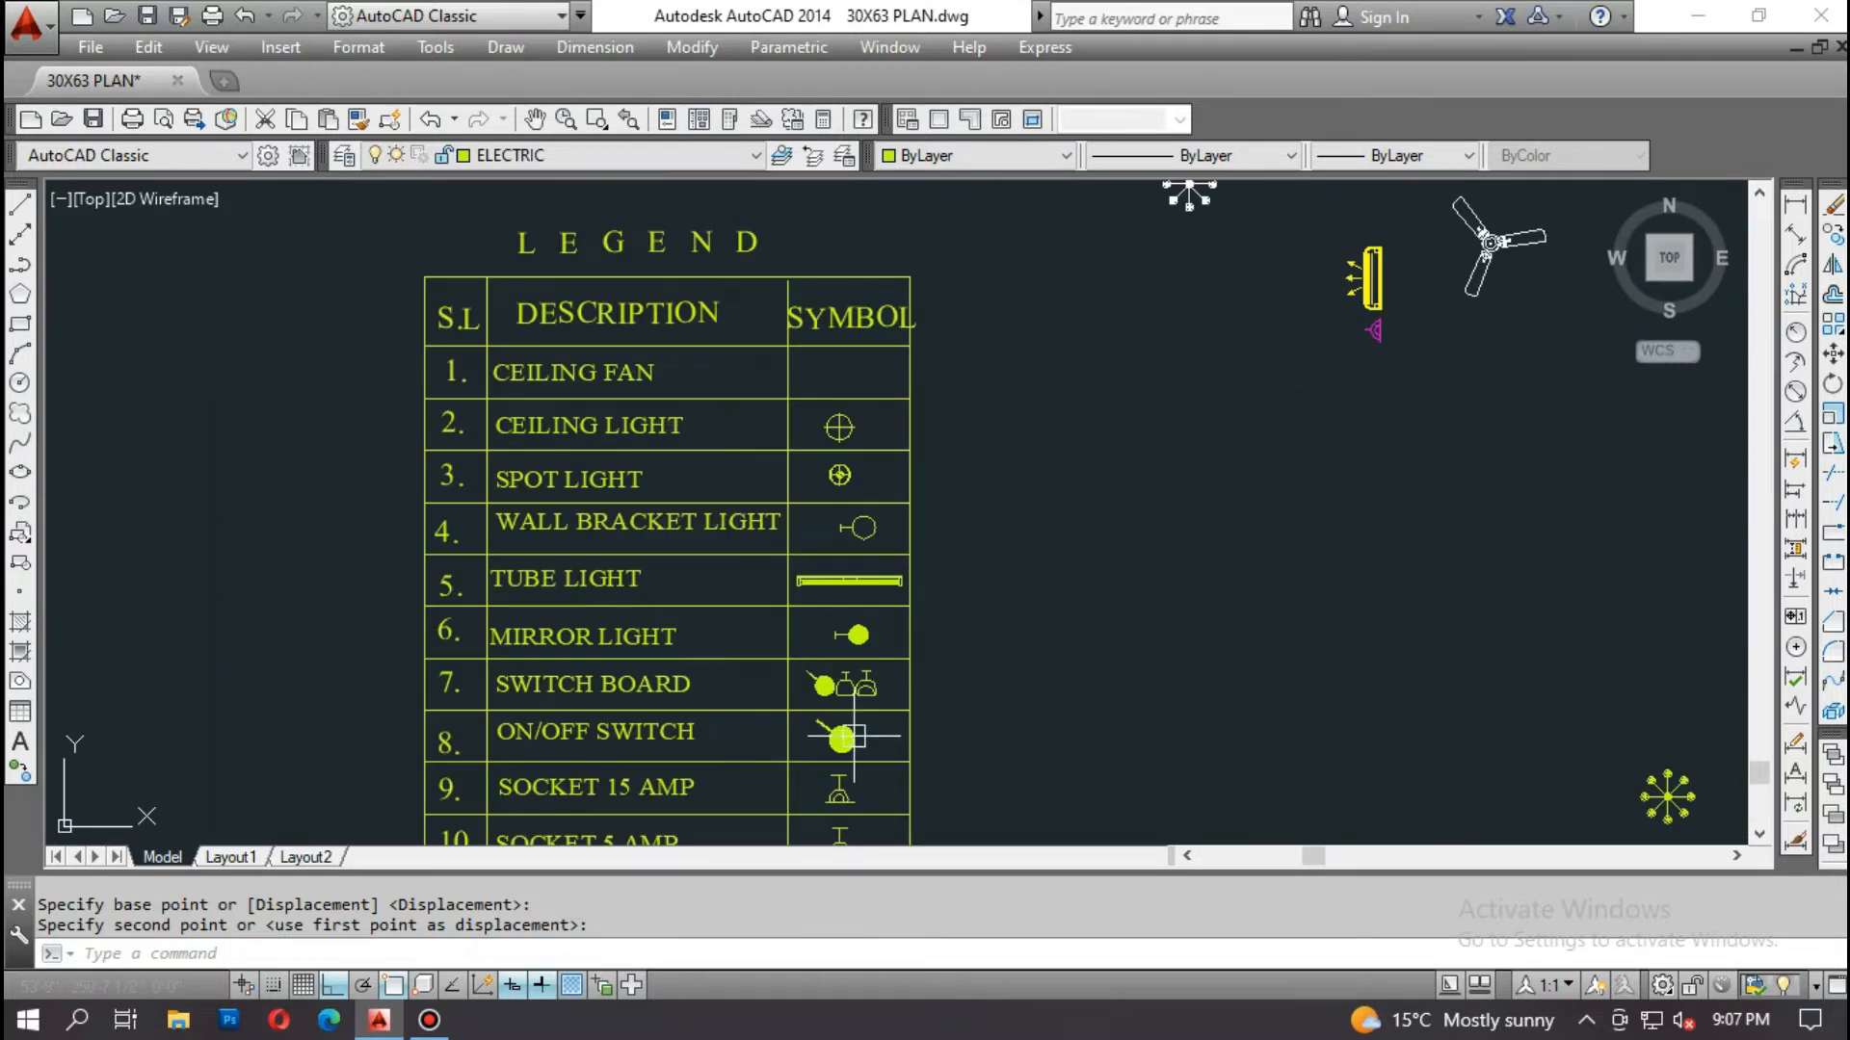
middle_click_drag(853, 736, 809, 505)
middle_click_drag(752, 645, 752, 516)
scroll(601, 542, "up", 4)
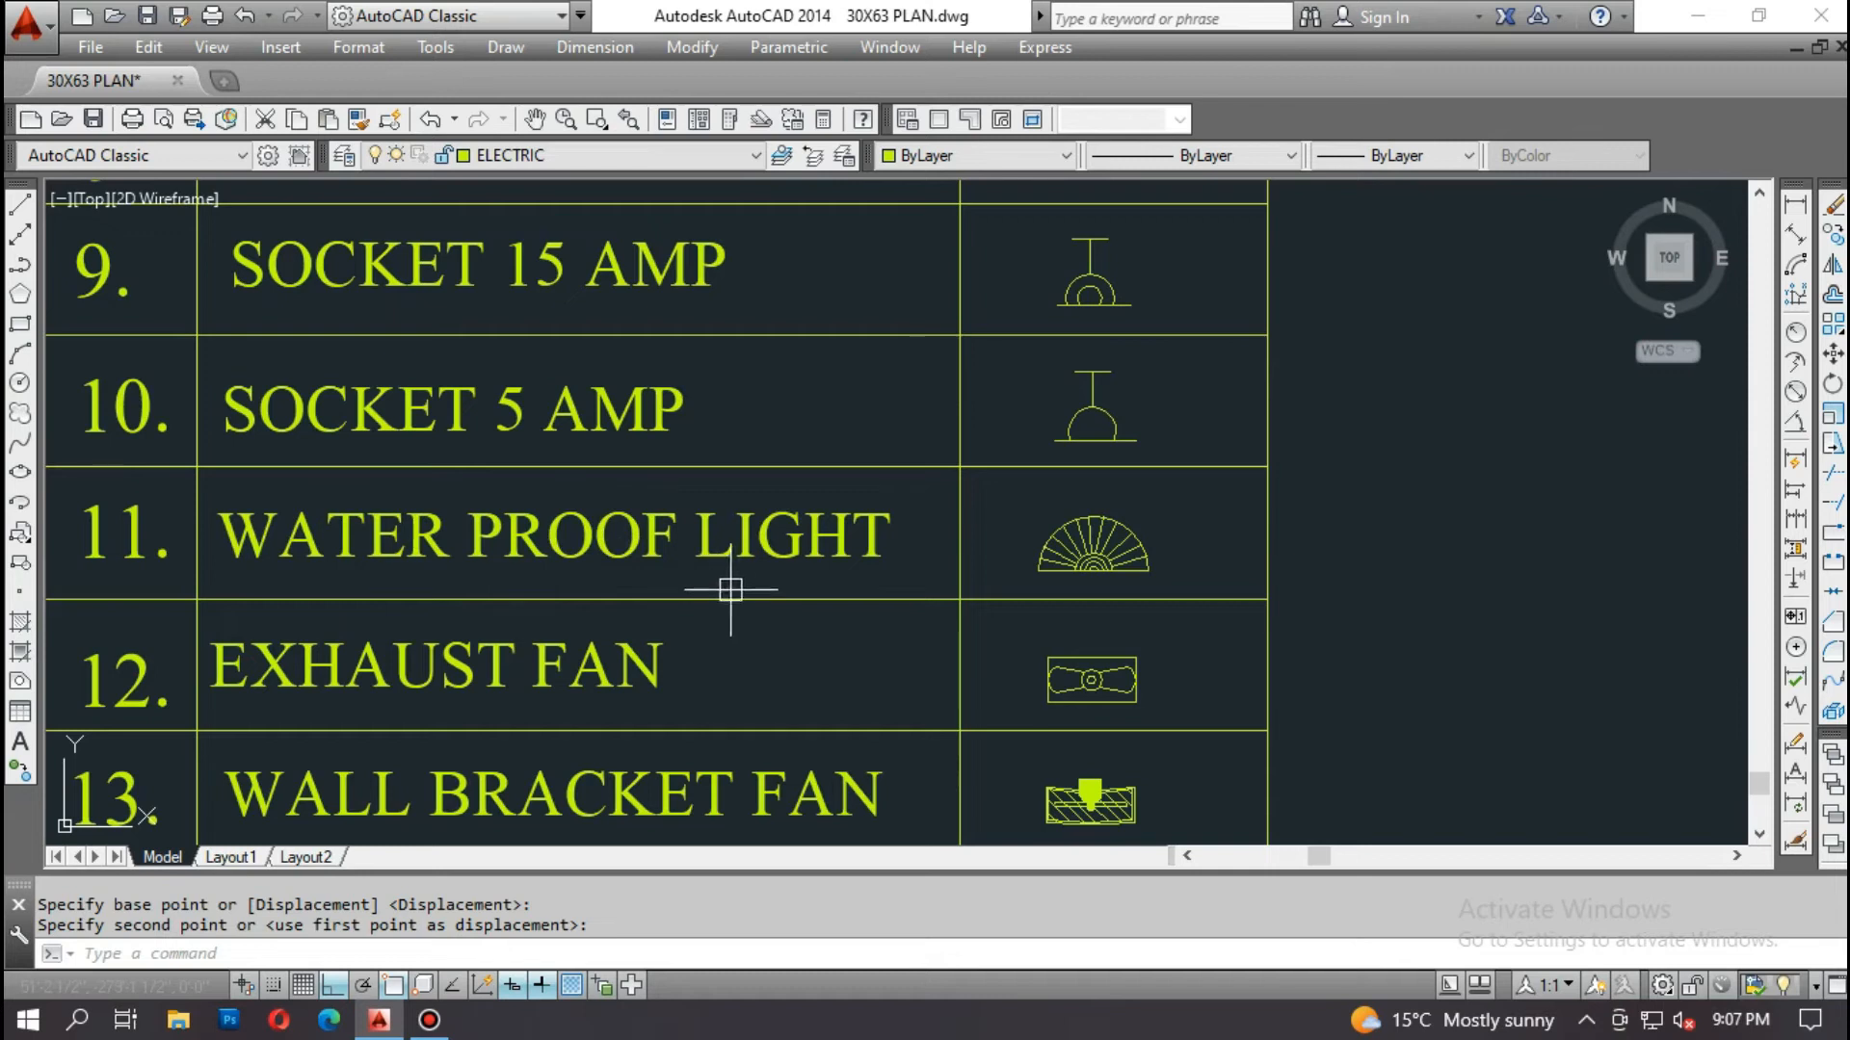
middle_click_drag(1140, 562, 1027, 569)
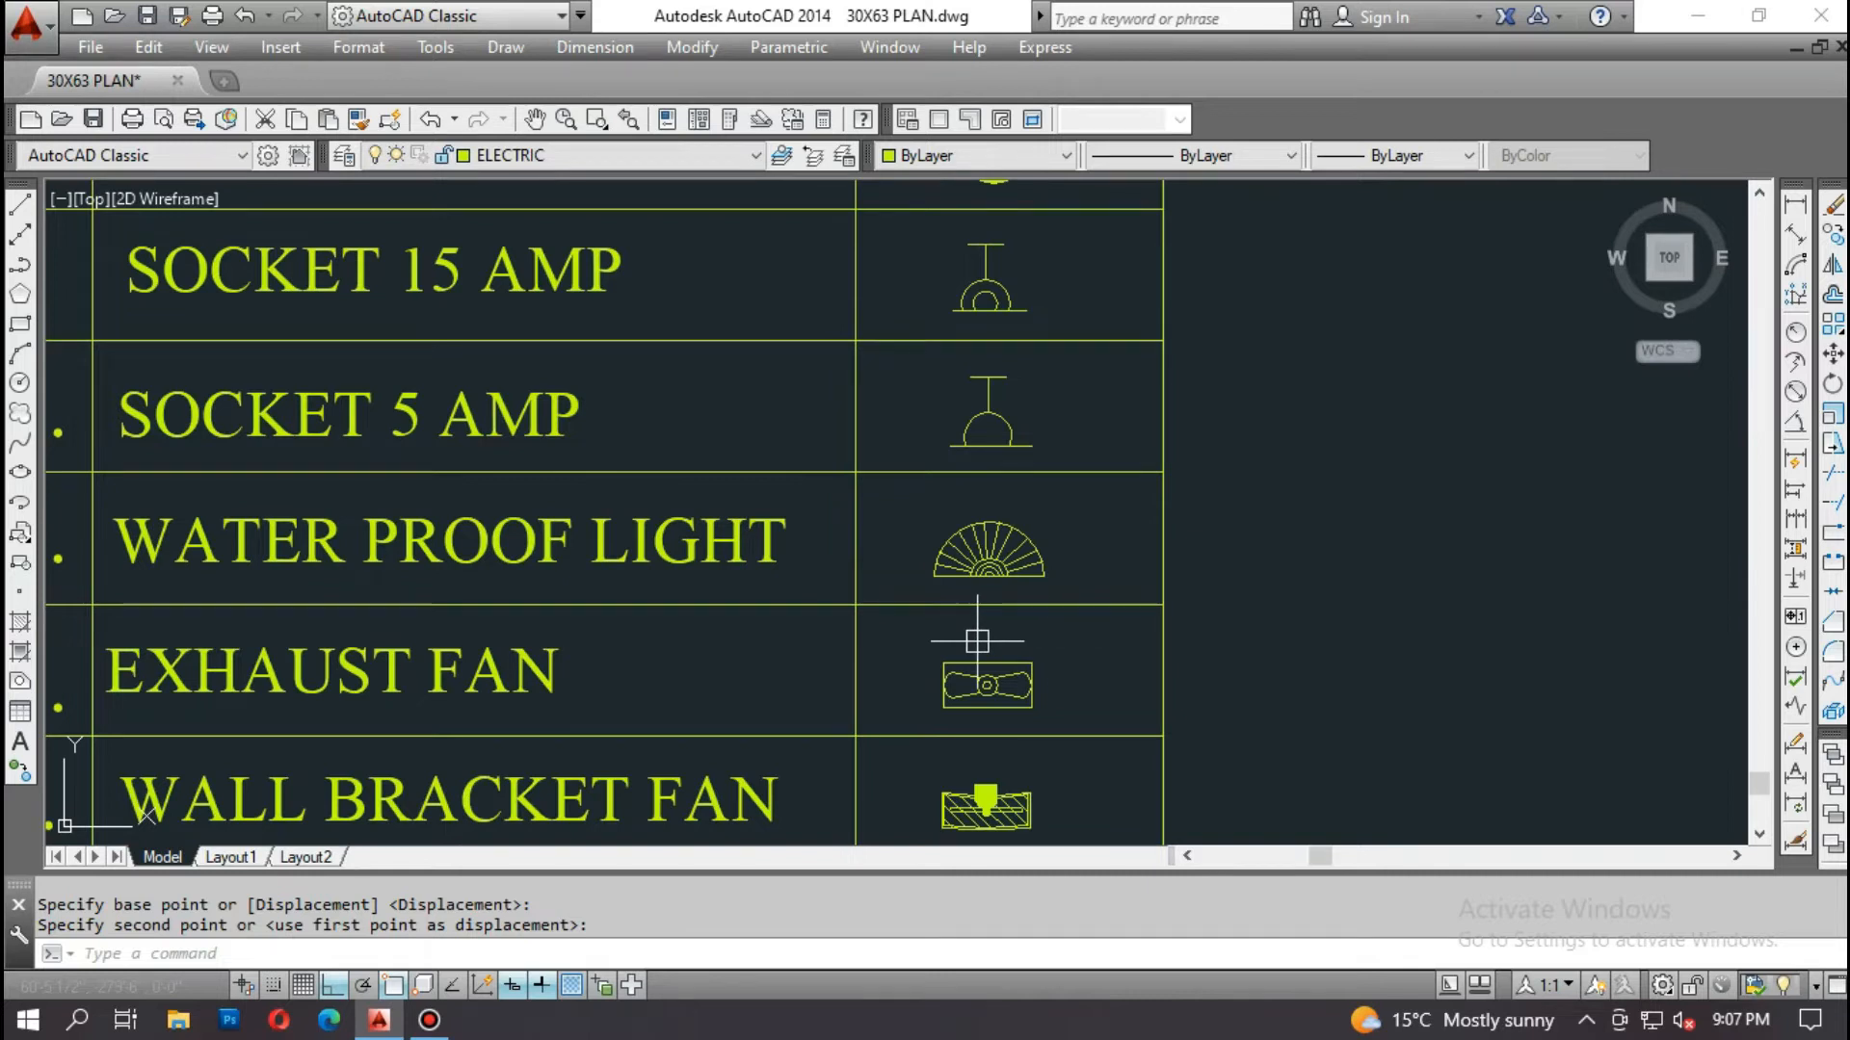
type("o")
key("Return")
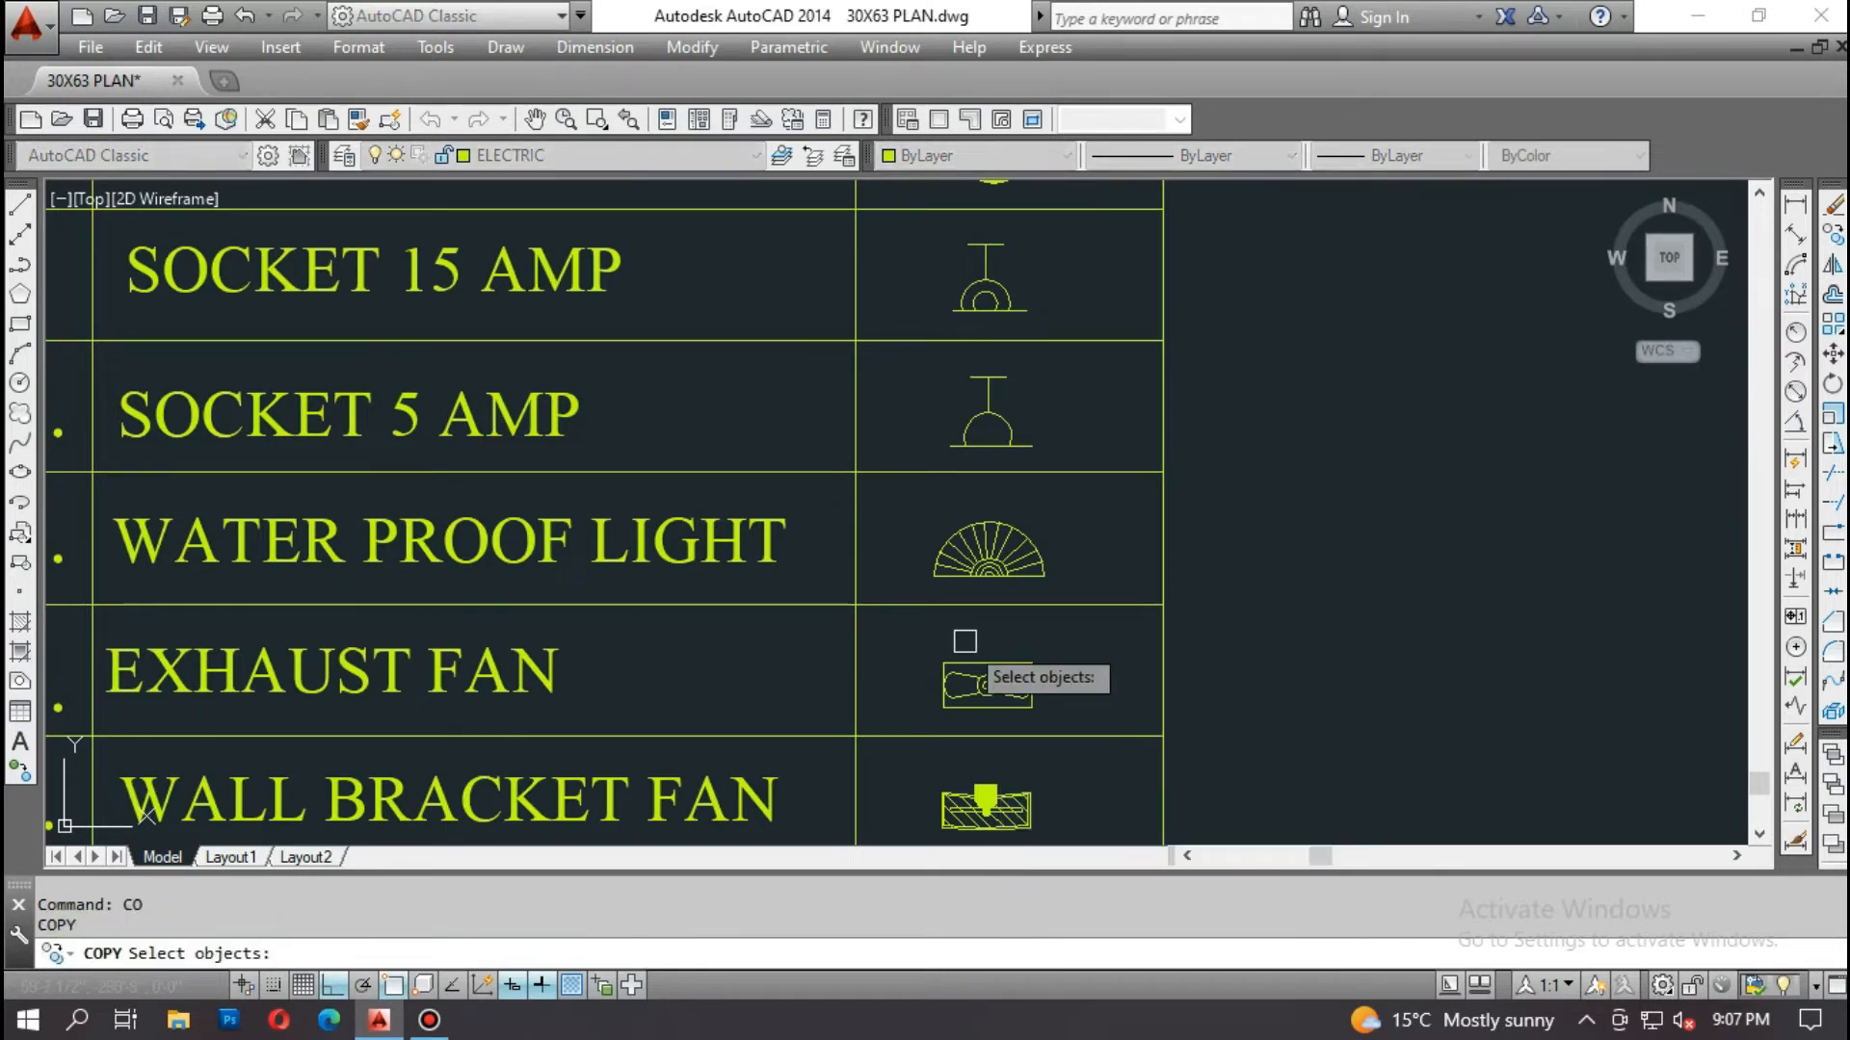
left_click(968, 557)
scroll(1002, 583, "up", 6)
key("Return")
left_click(916, 529)
scroll(578, 616, "down", 6)
scroll(237, 467, "up", 8)
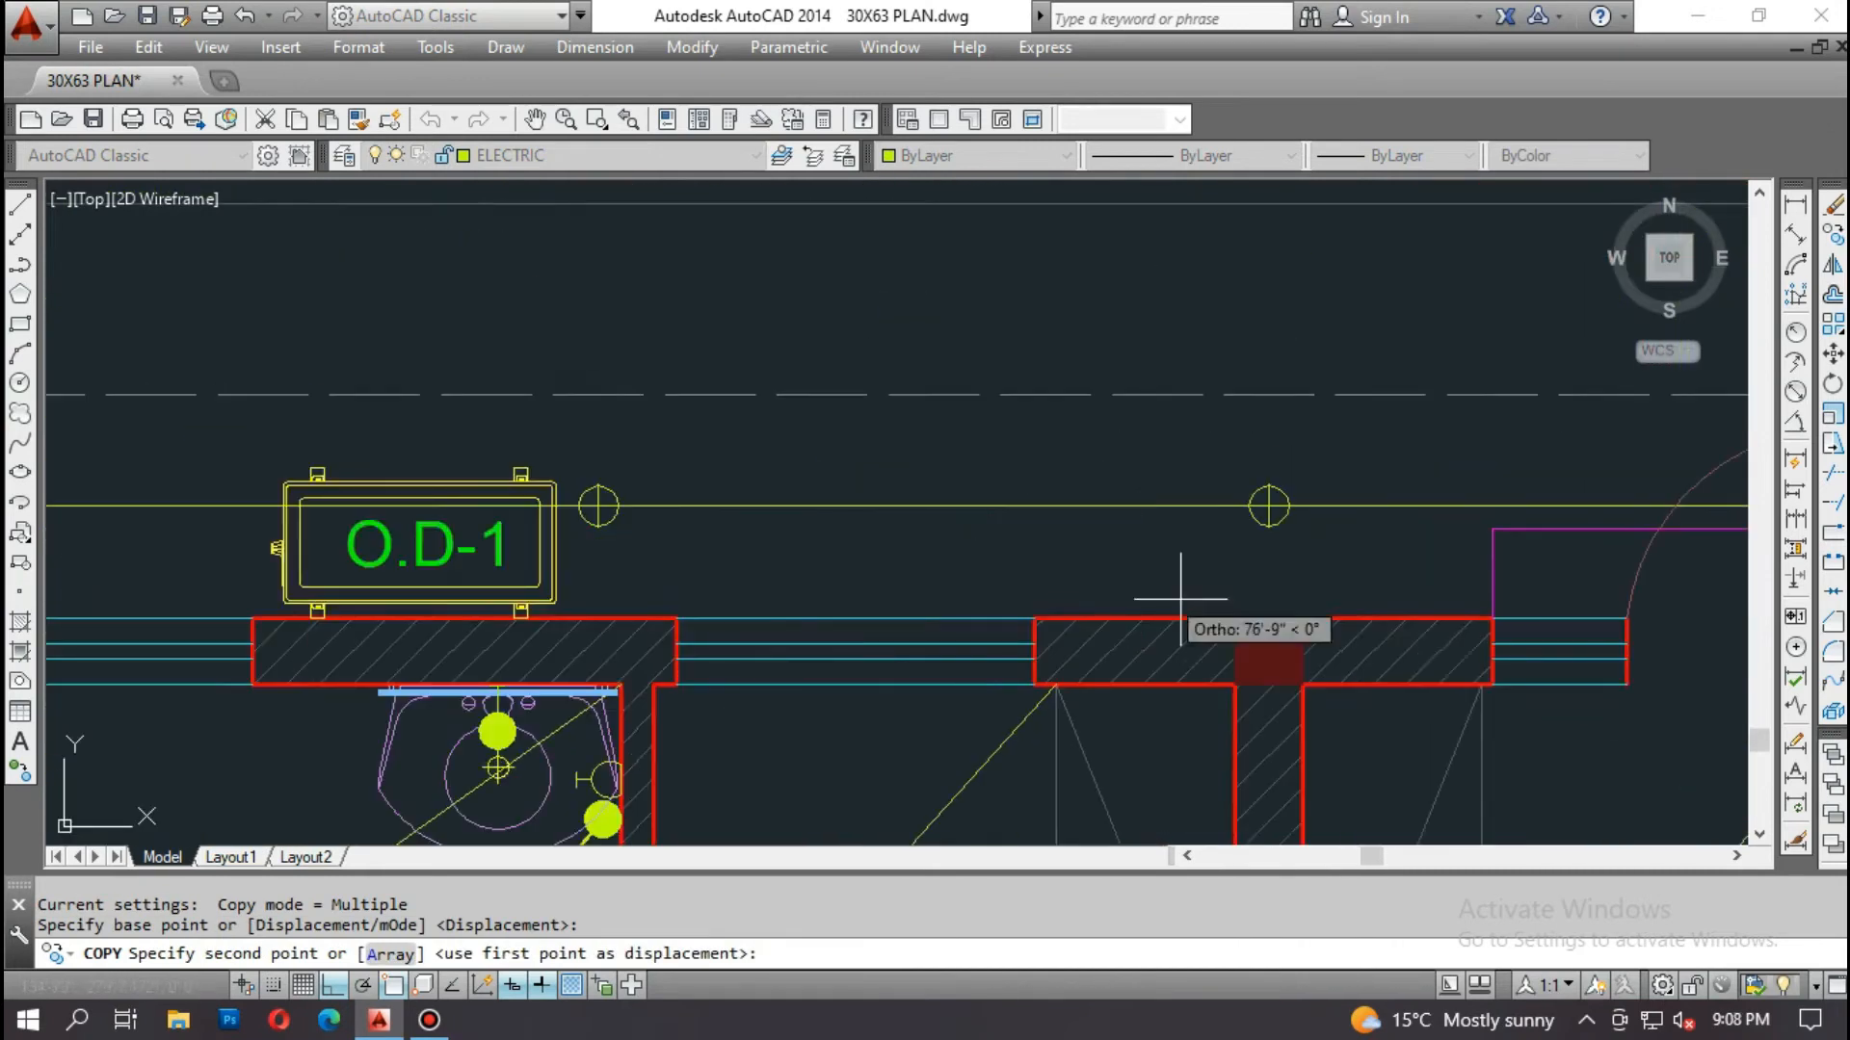
middle_click_drag(1300, 612, 178, 620)
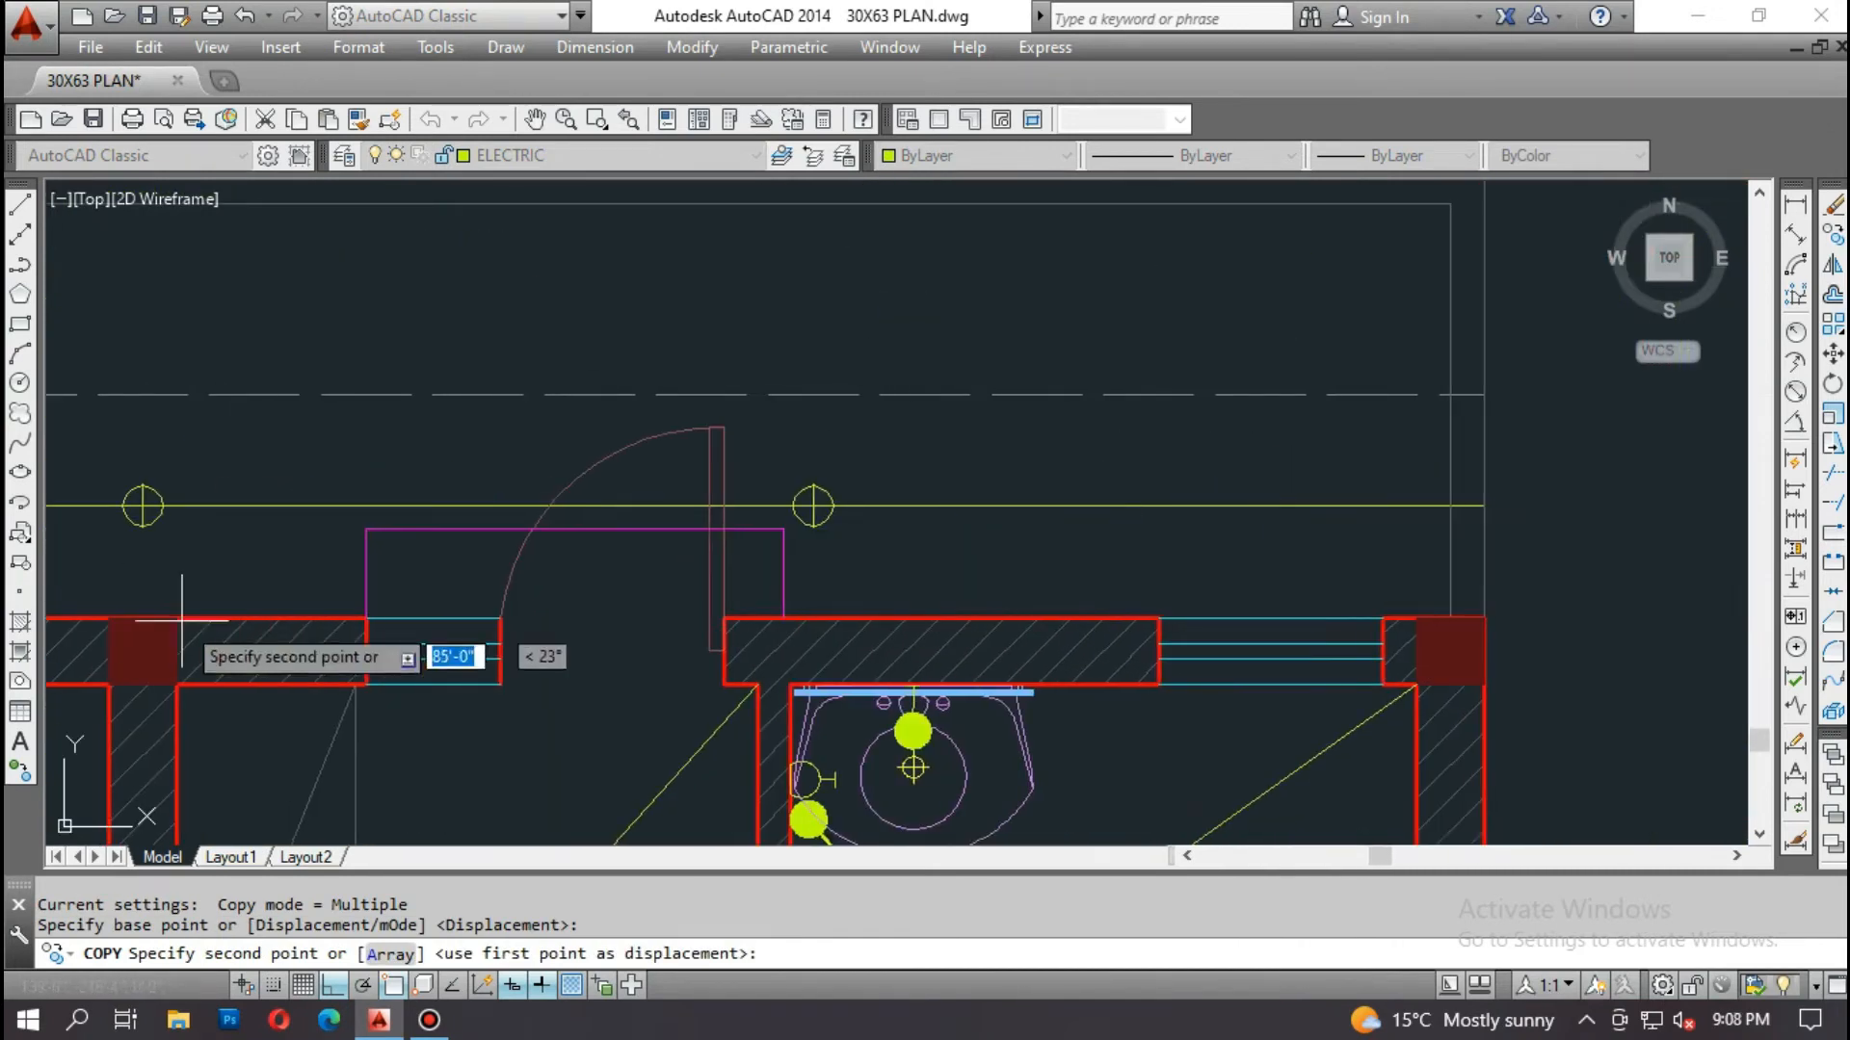
scroll(939, 636, "down", 2)
left_click(931, 631)
Step: Place another copy of the water proof light at the midpoint of the outer wall behind the O.D-1 unit
scroll(963, 636, "down", 4)
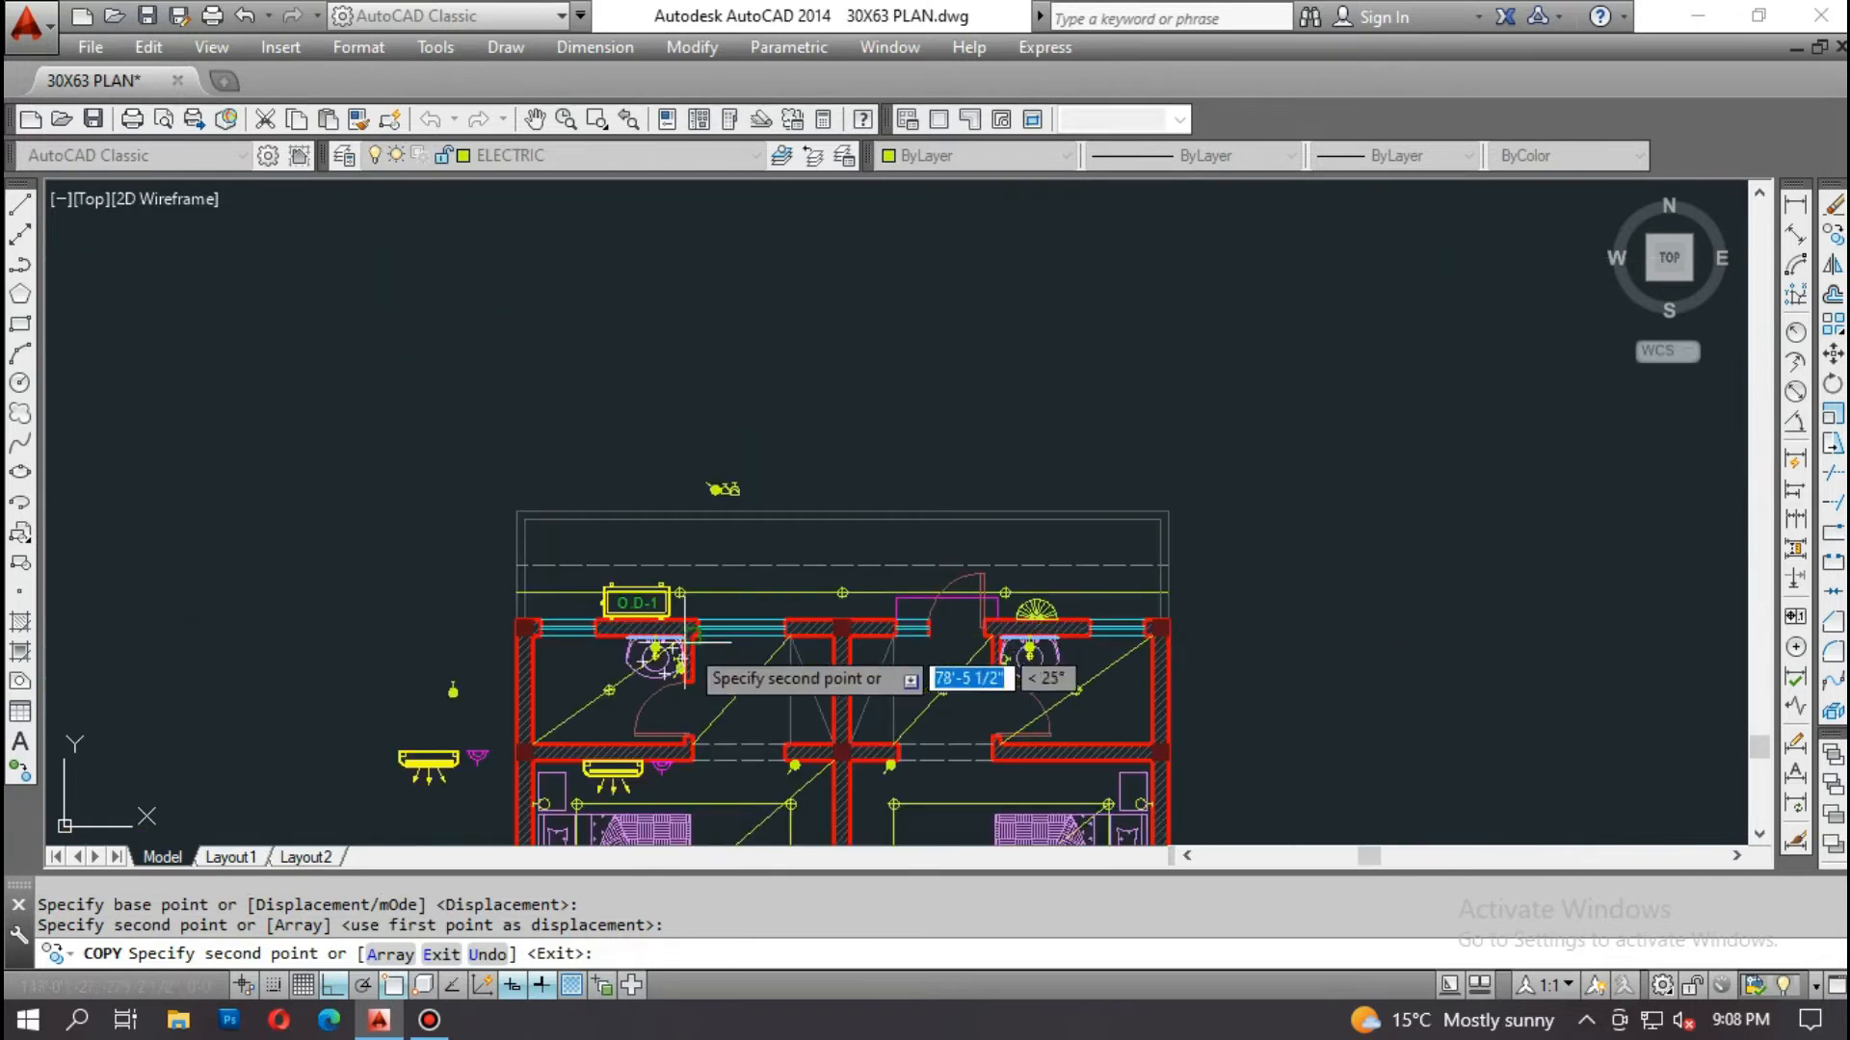
scroll(684, 641, "up", 6)
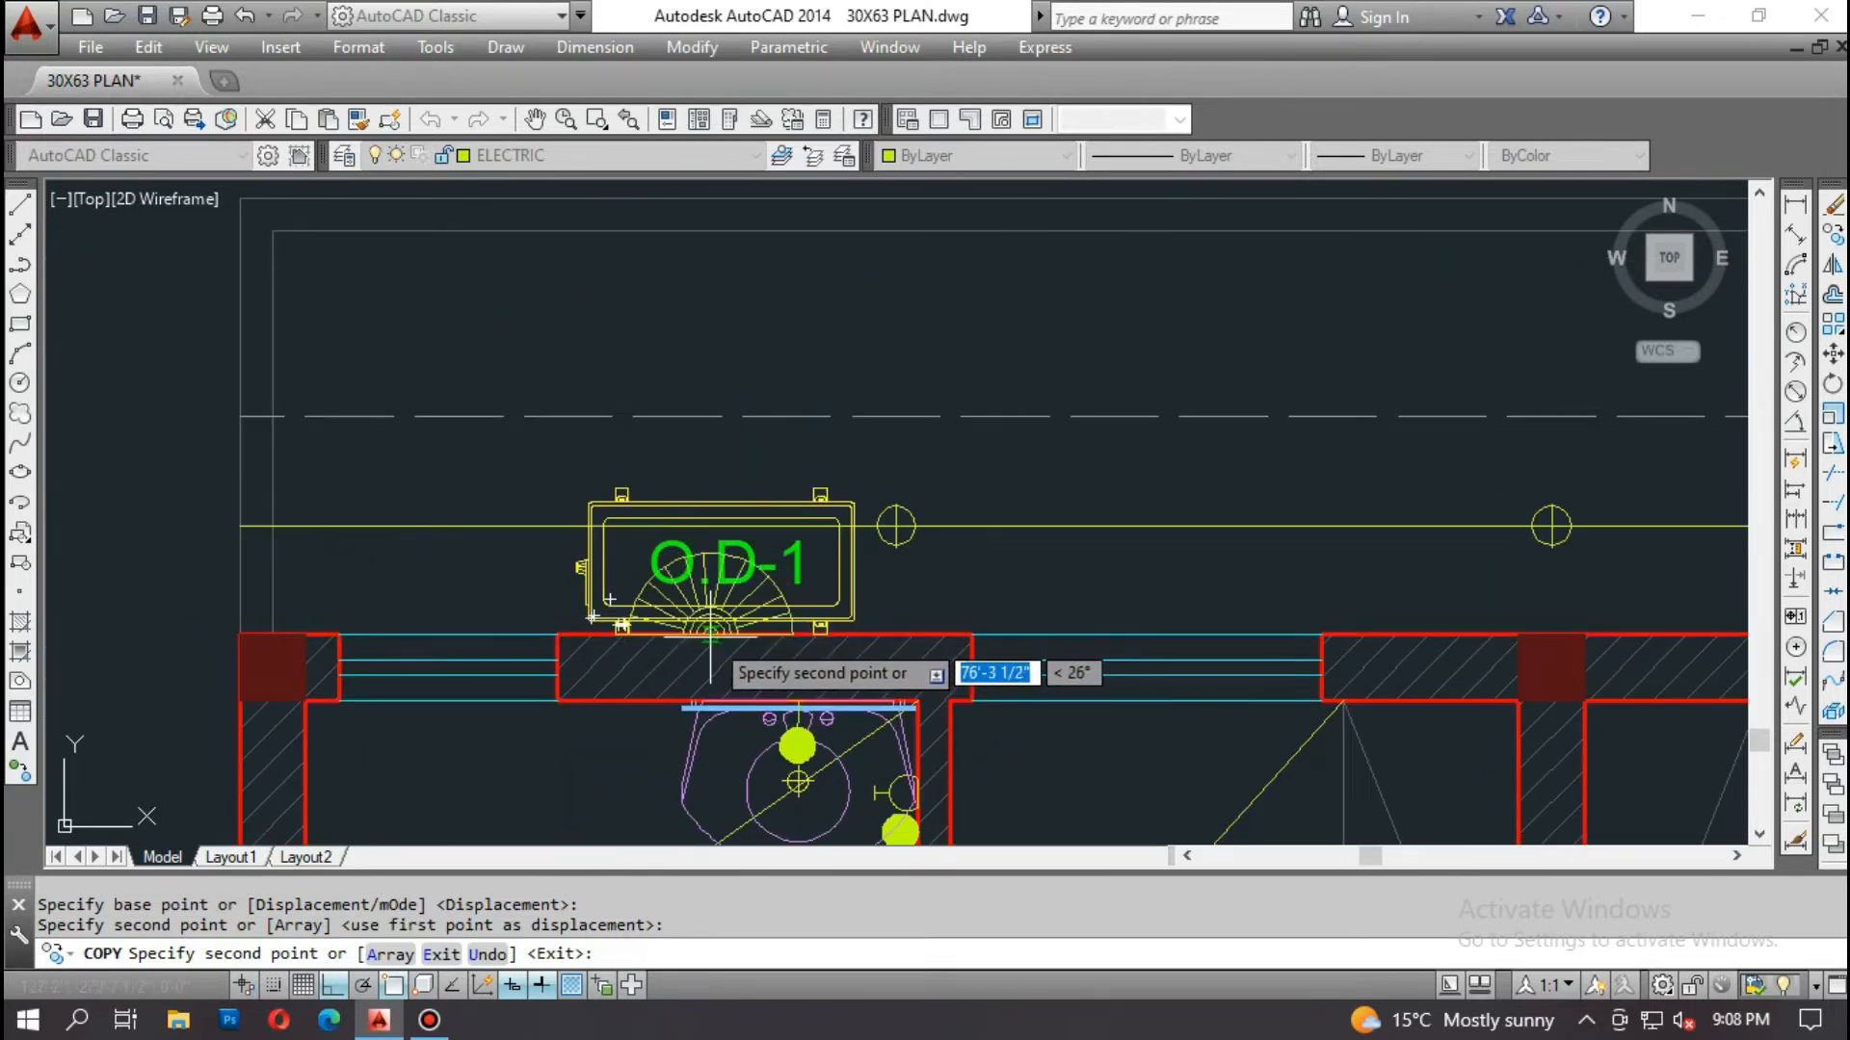
key("F8")
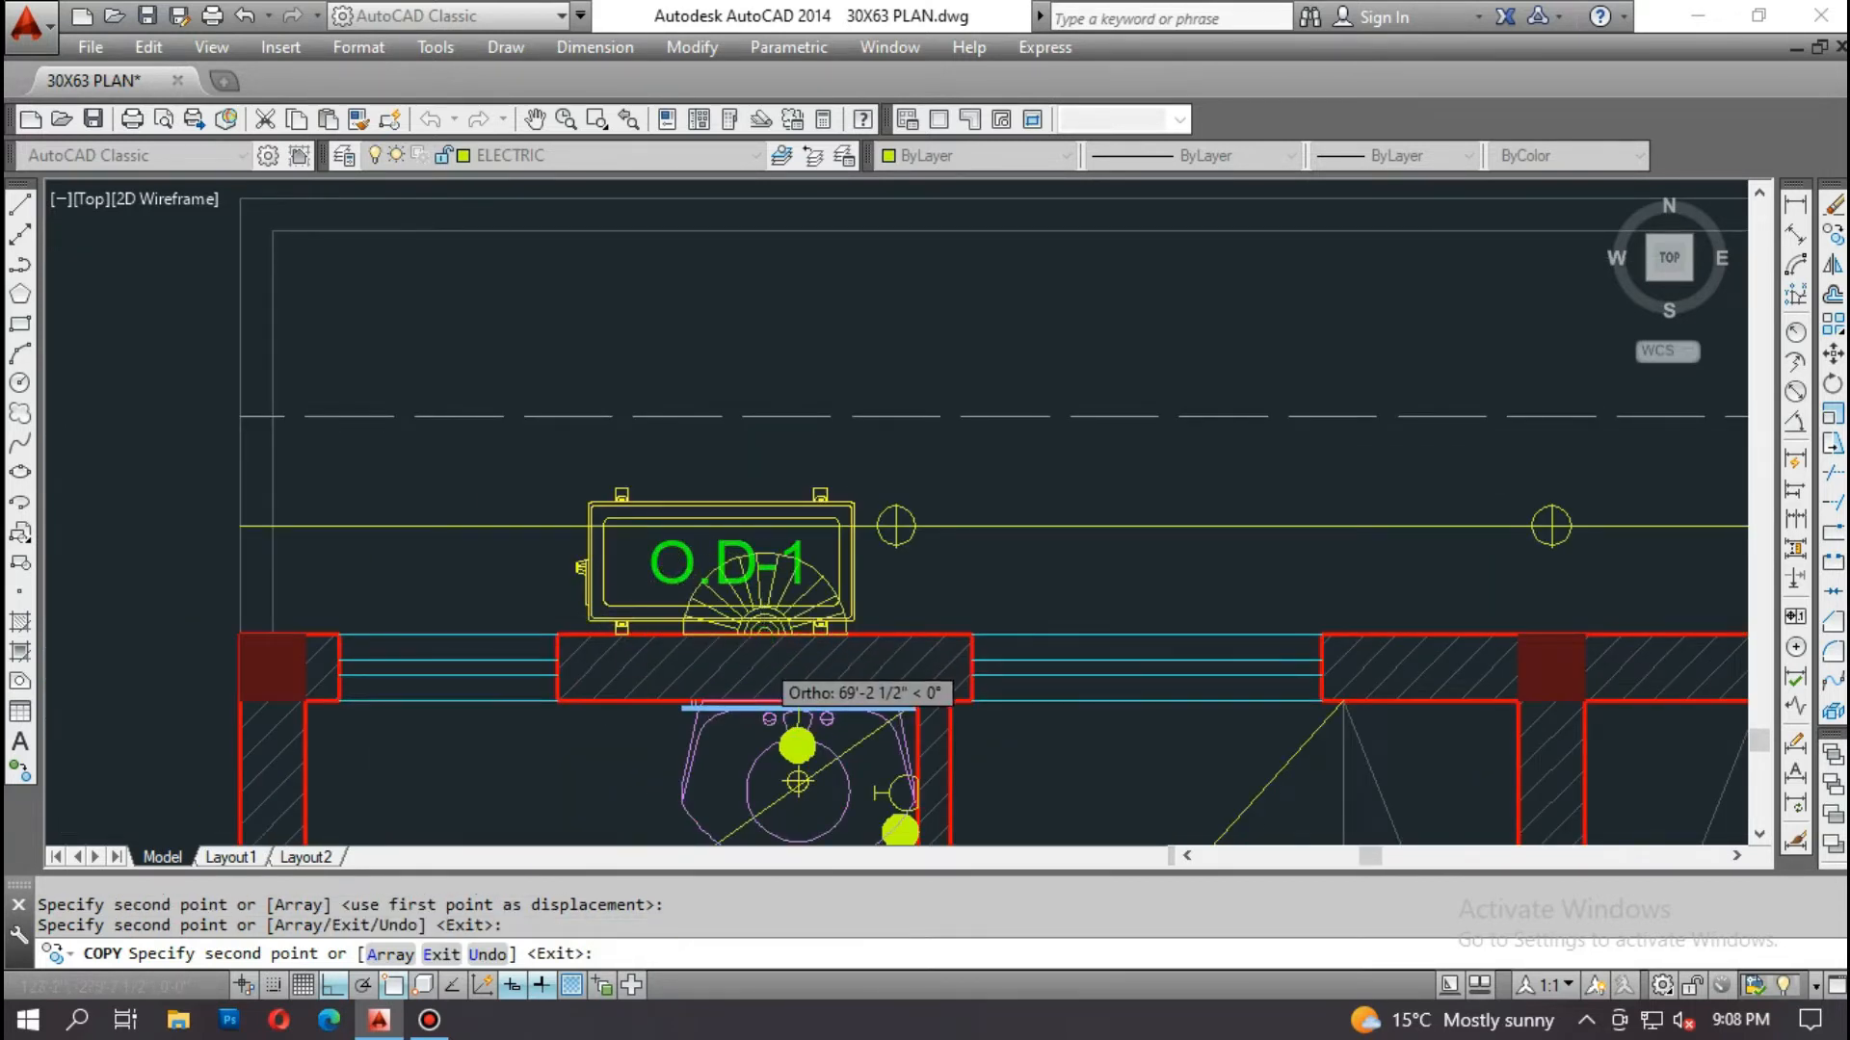
scroll(767, 656, "up", 2)
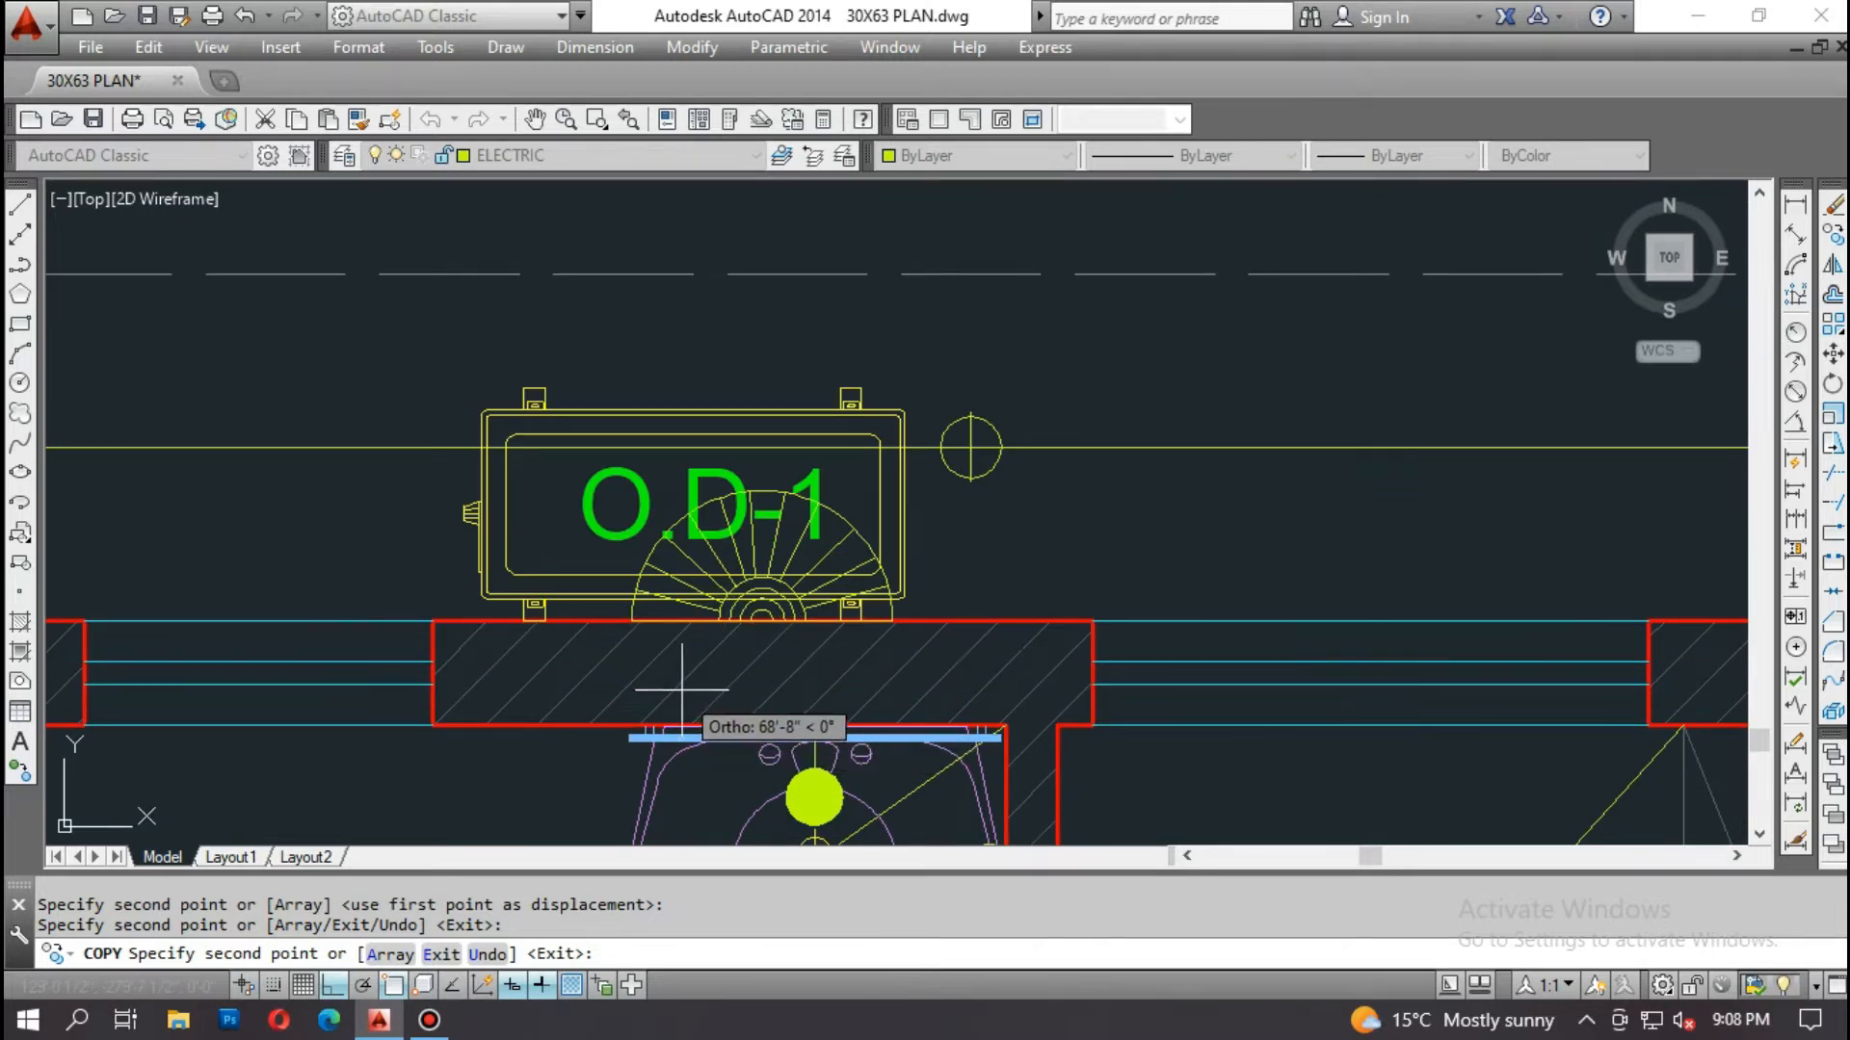
scroll(692, 605, "down", 4)
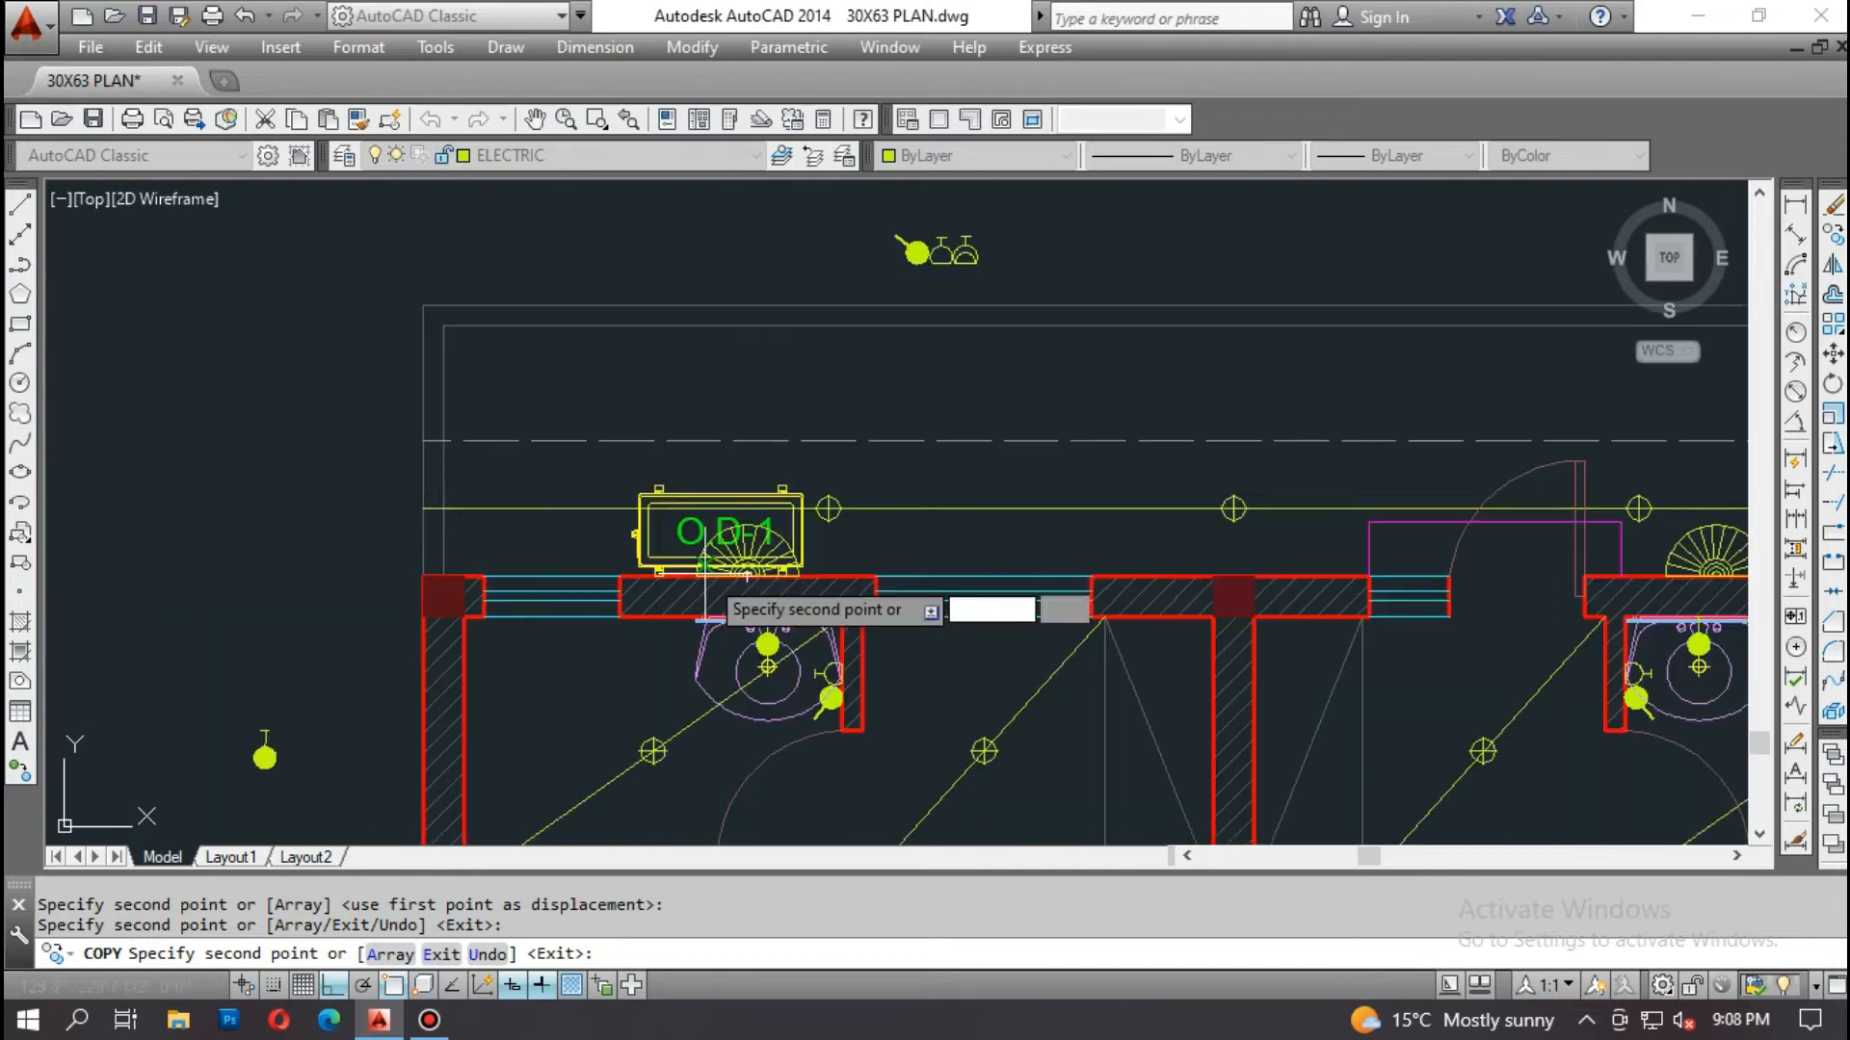
scroll(686, 623, "up", 2)
scroll(692, 622, "up", 1)
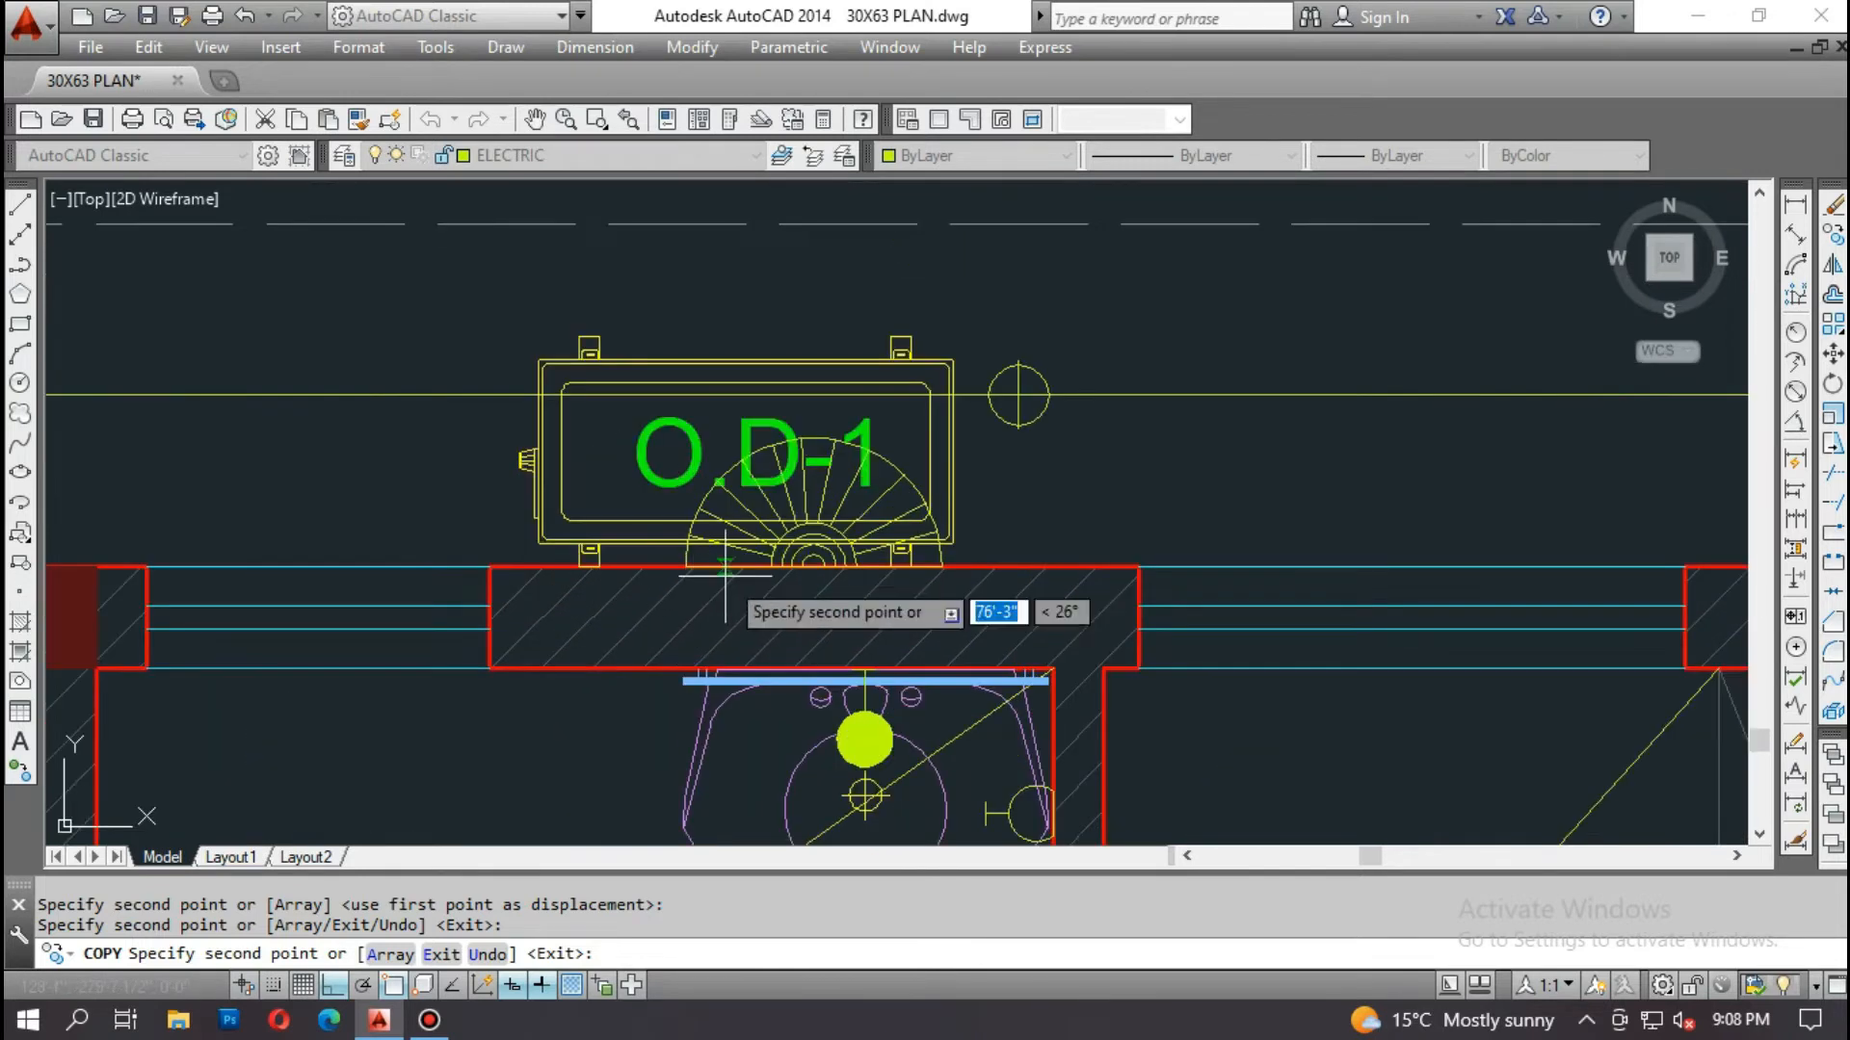
scroll(727, 578, "down", 3)
scroll(1310, 613, "up", 2)
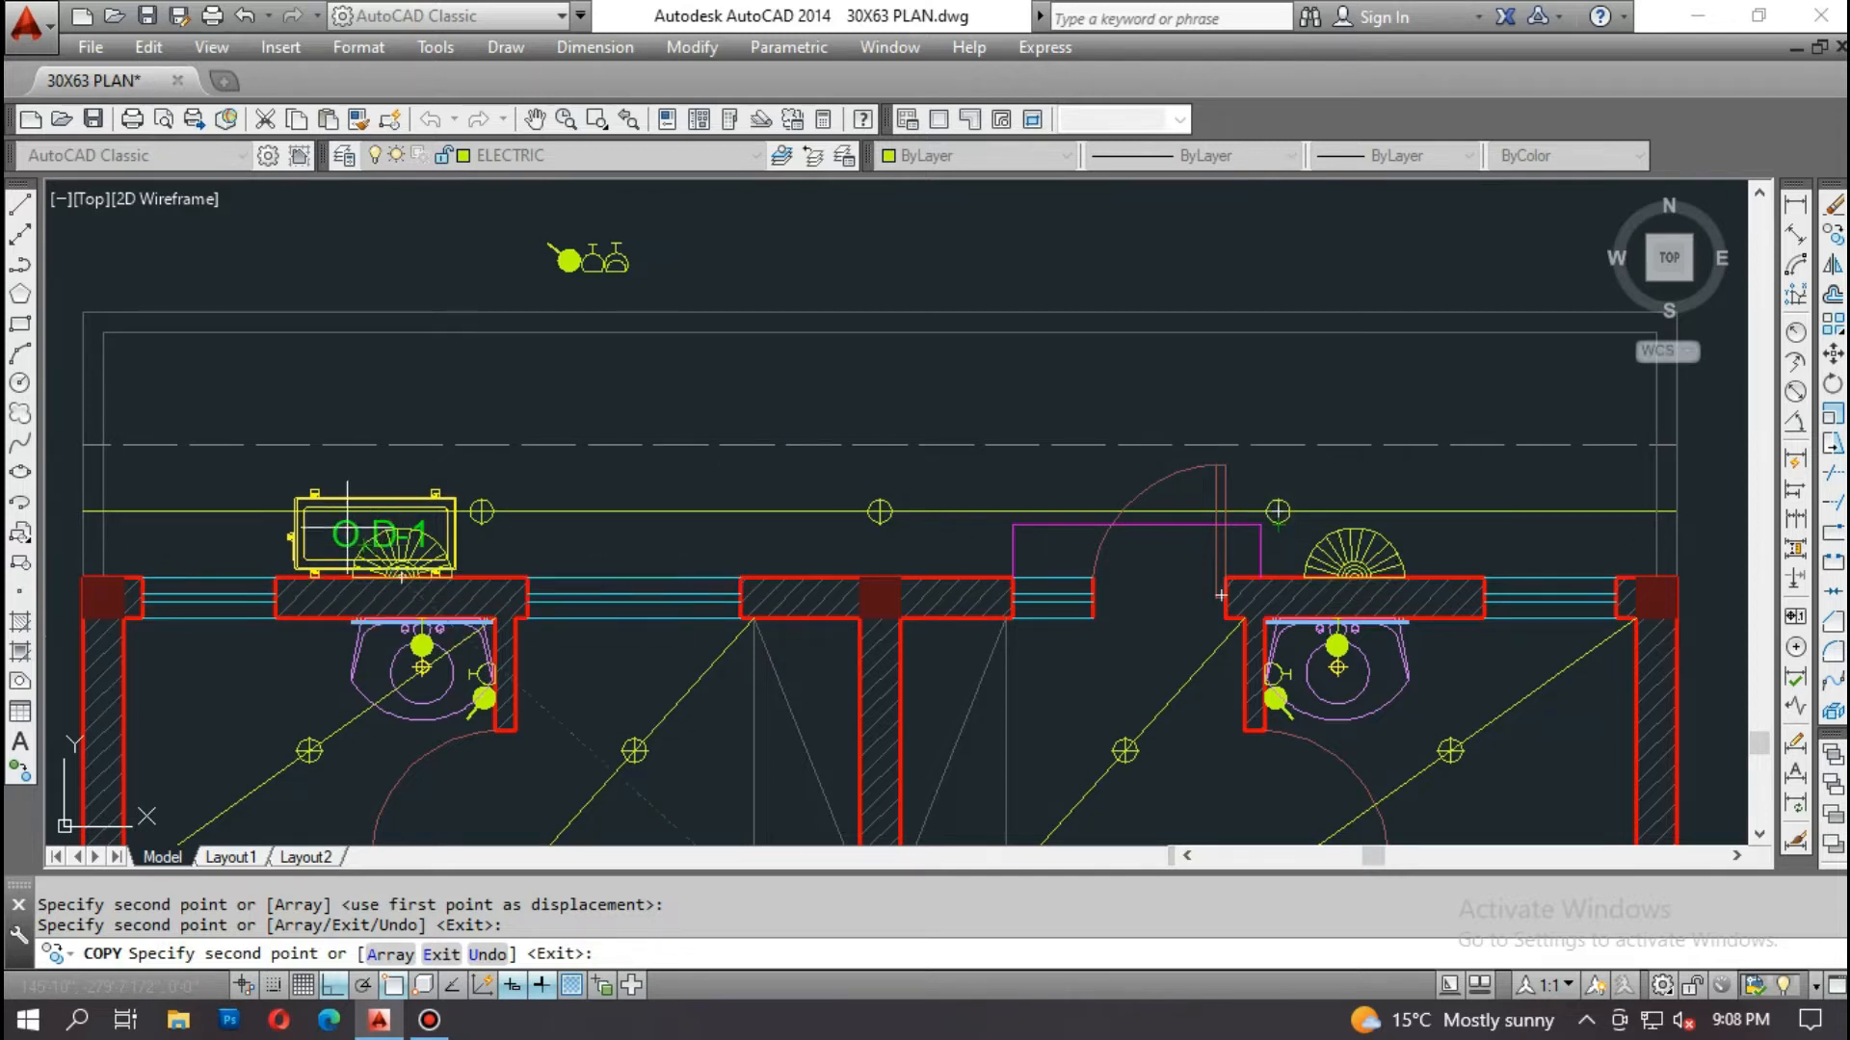
scroll(370, 532, "up", 2)
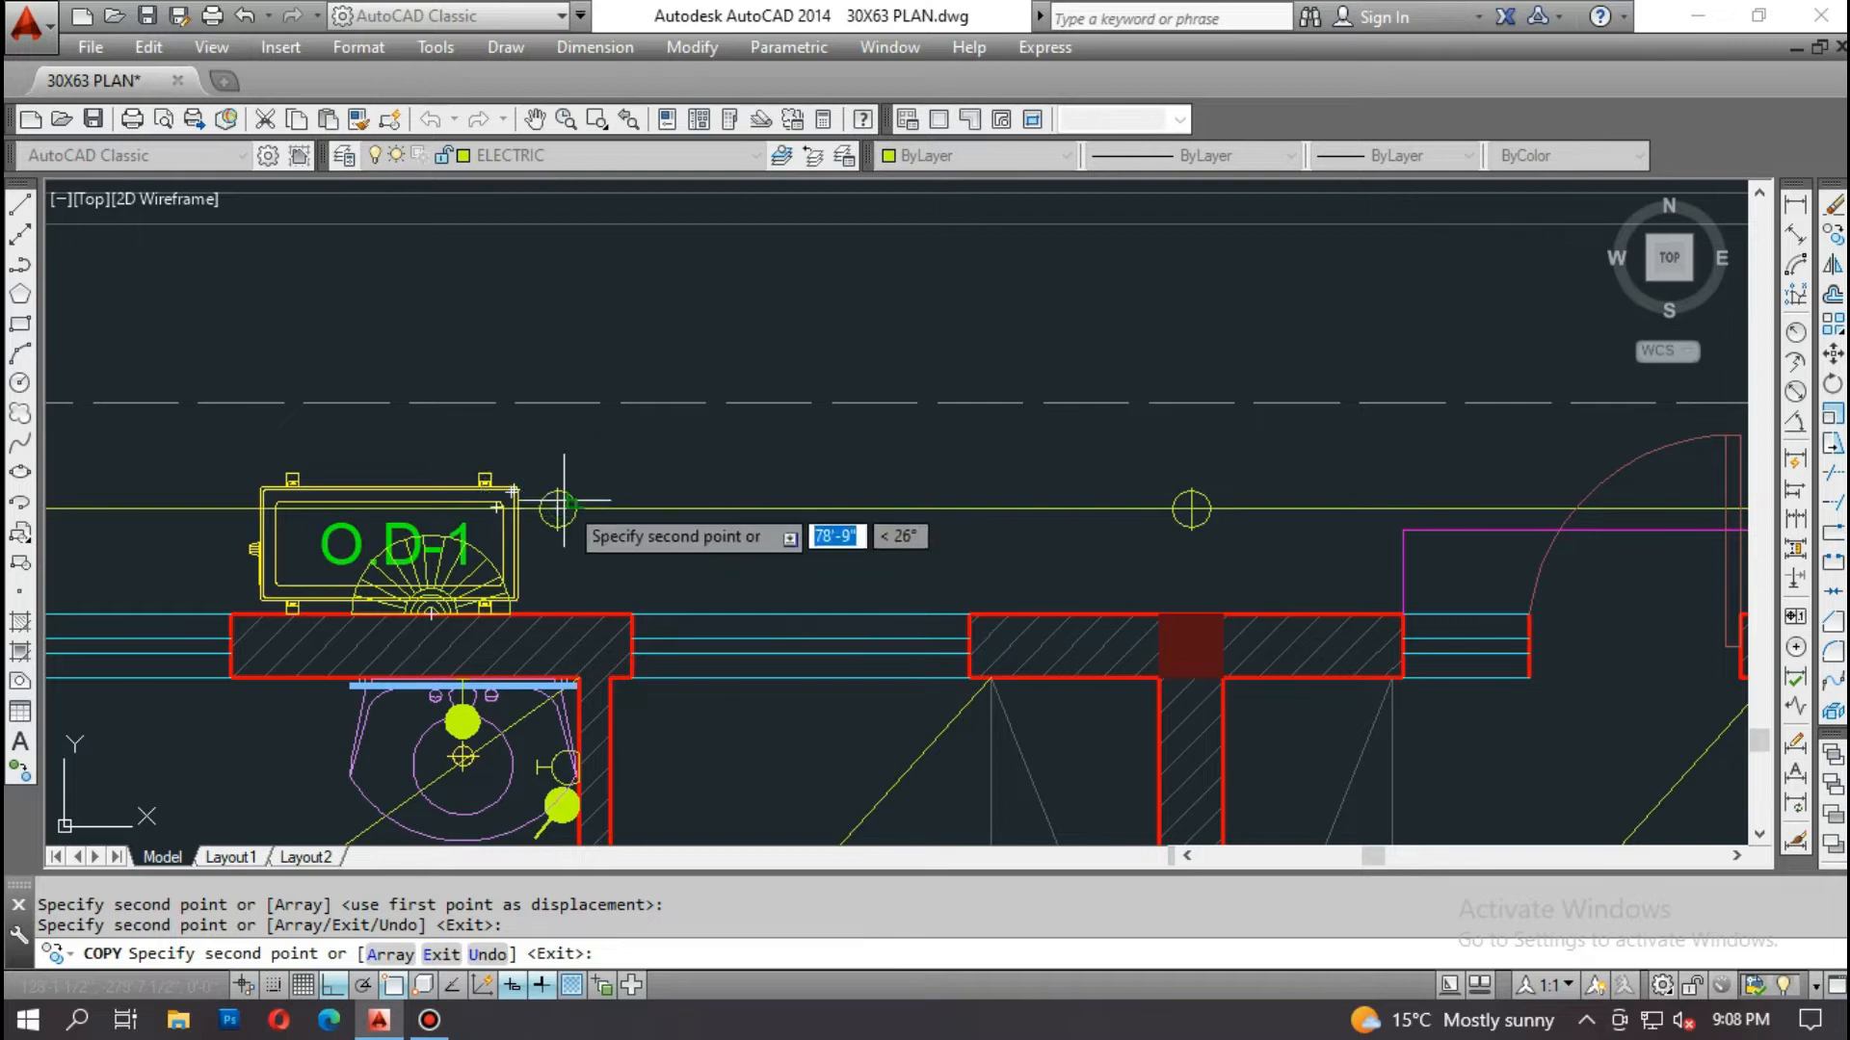
Step: Copy the water proof light symbol to the outer wall beside the window at the lower end of the plan
scroll(554, 453, "down", 3)
scroll(747, 366, "down", 1)
scroll(747, 366, "down", 2)
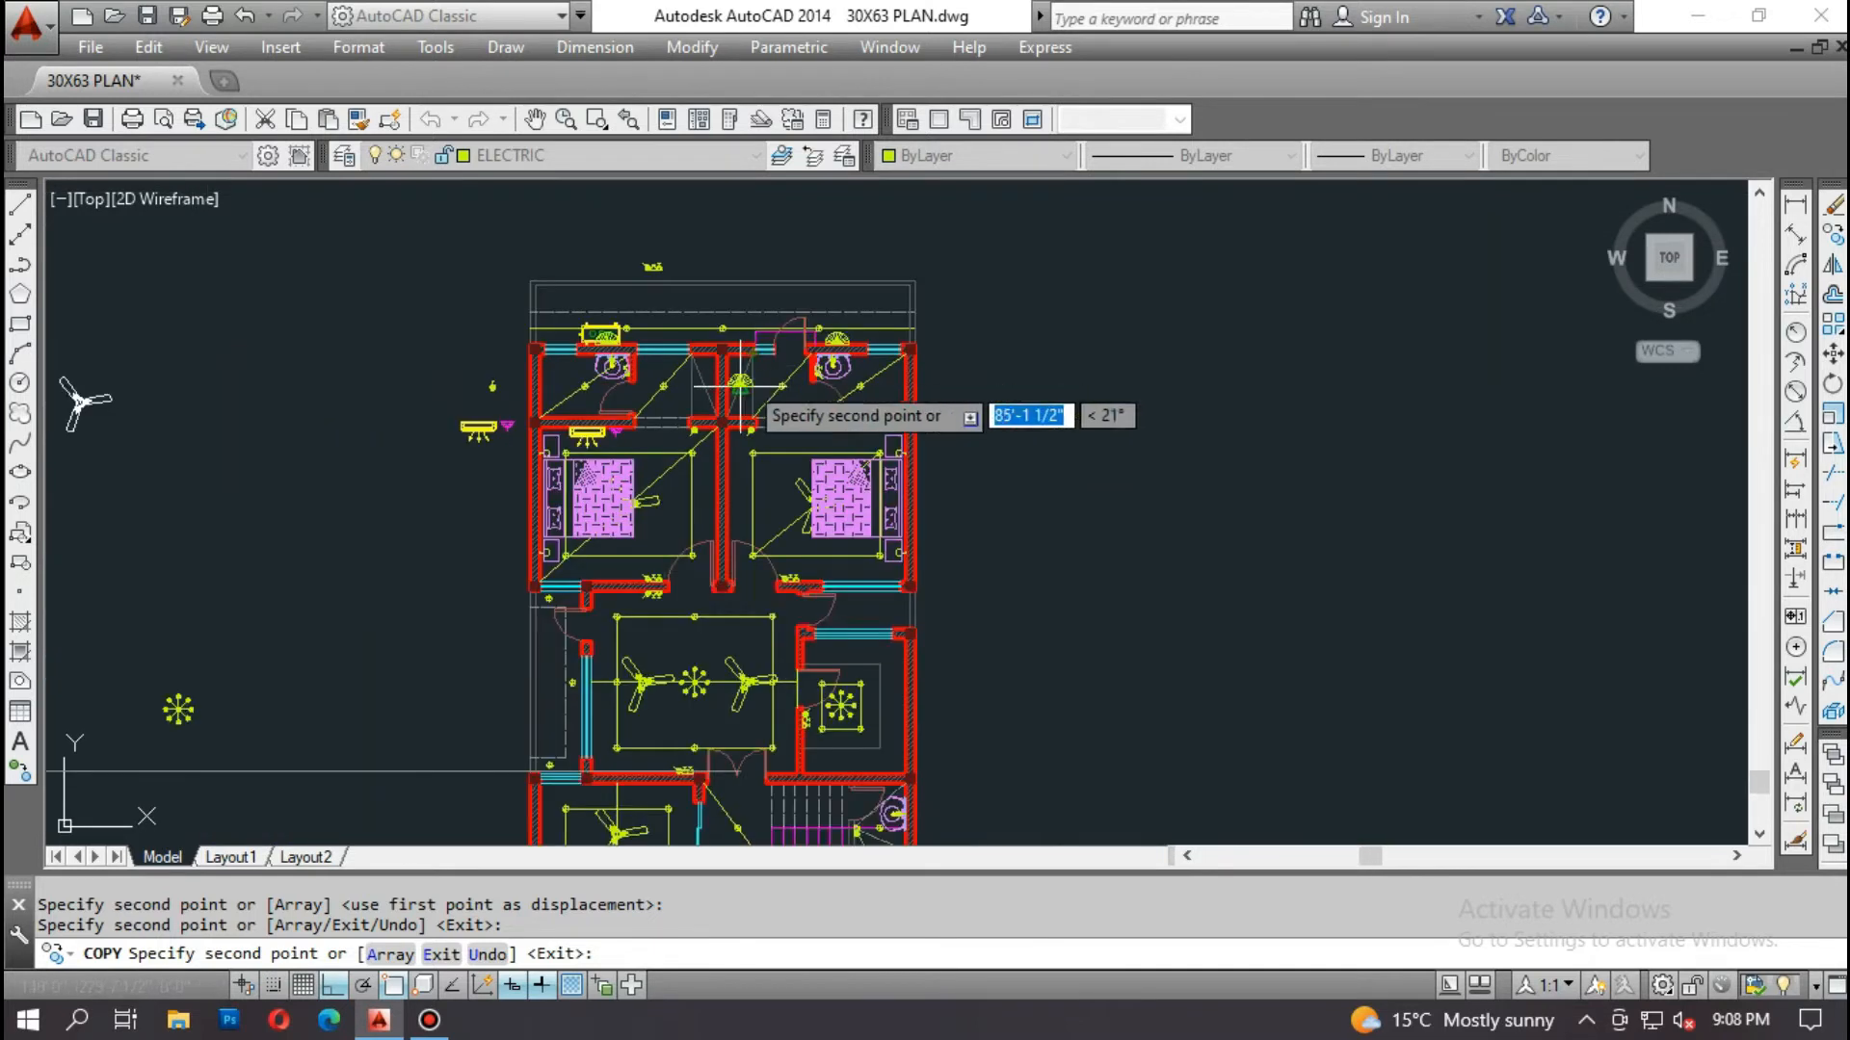
scroll(525, 505, "up", 1)
scroll(470, 639, "up", 4)
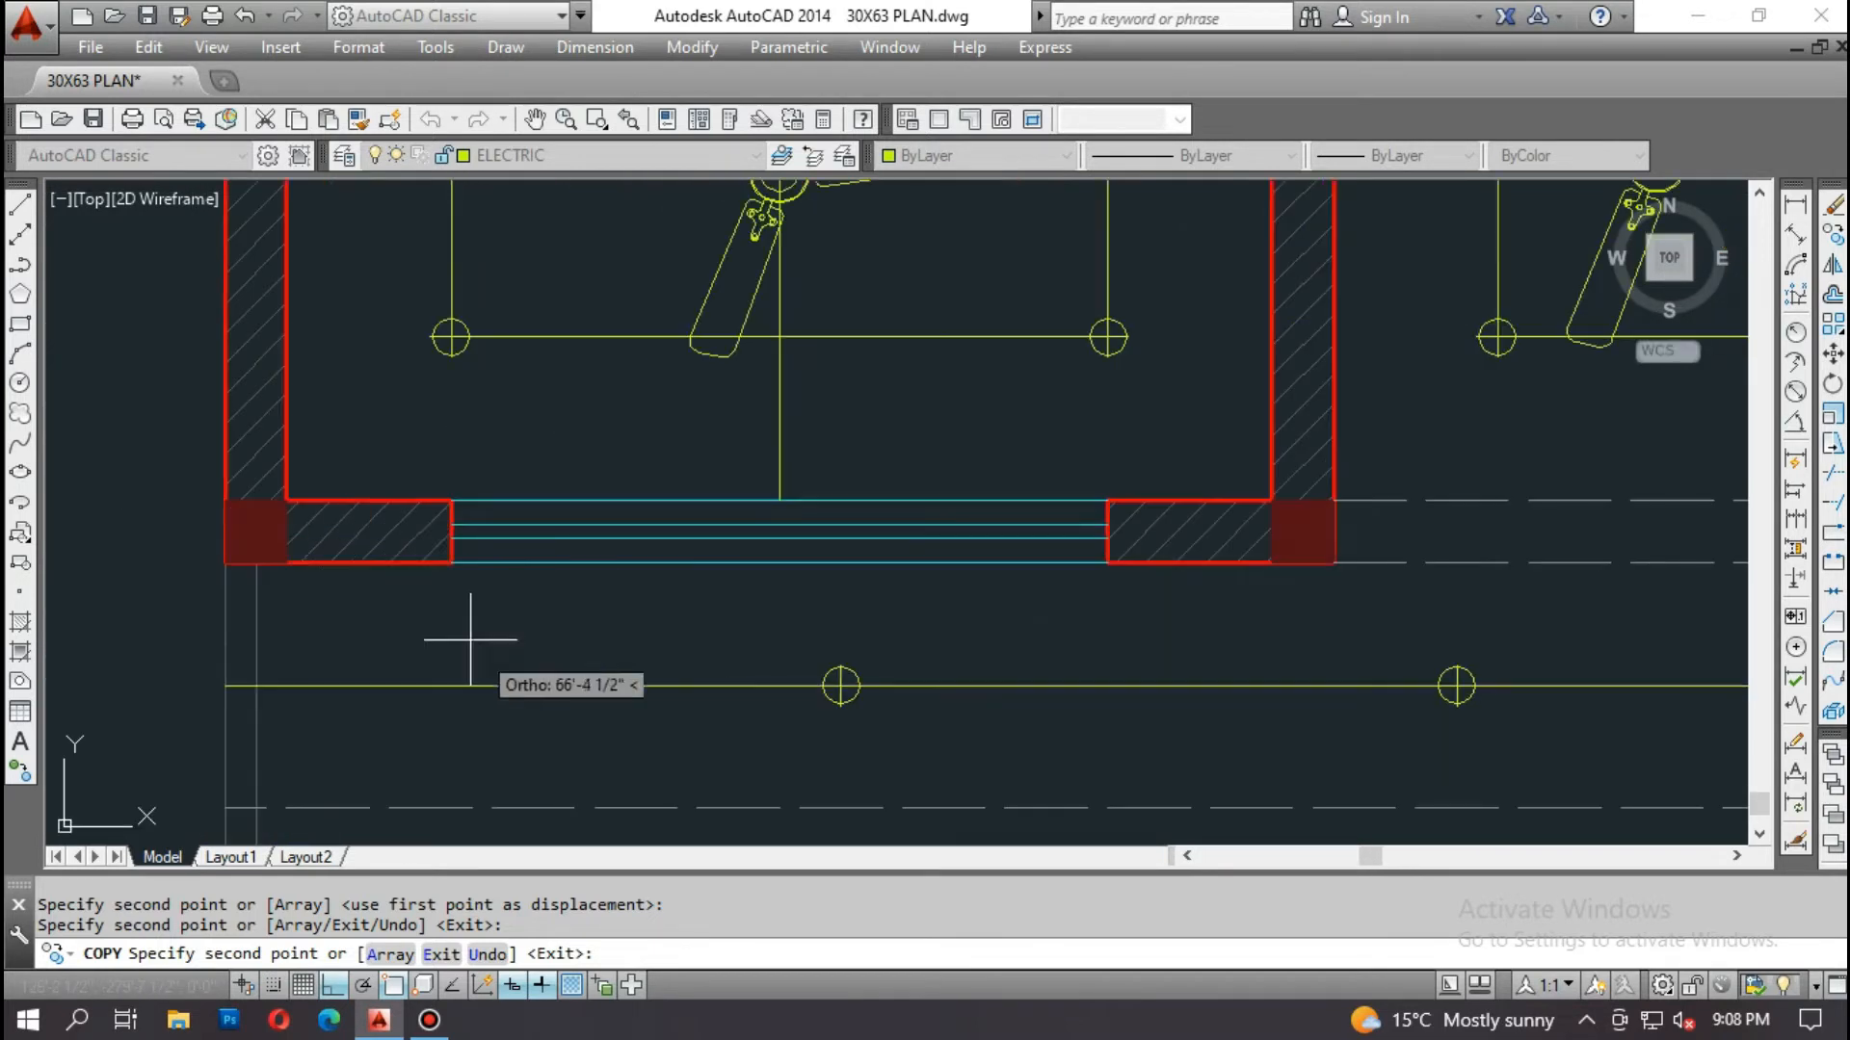
Step: Place a copy of the semicircular fan-shaped fixture on the outer edge of the front wall's left pier
left_click(385, 565)
key("Escape")
key("Escape")
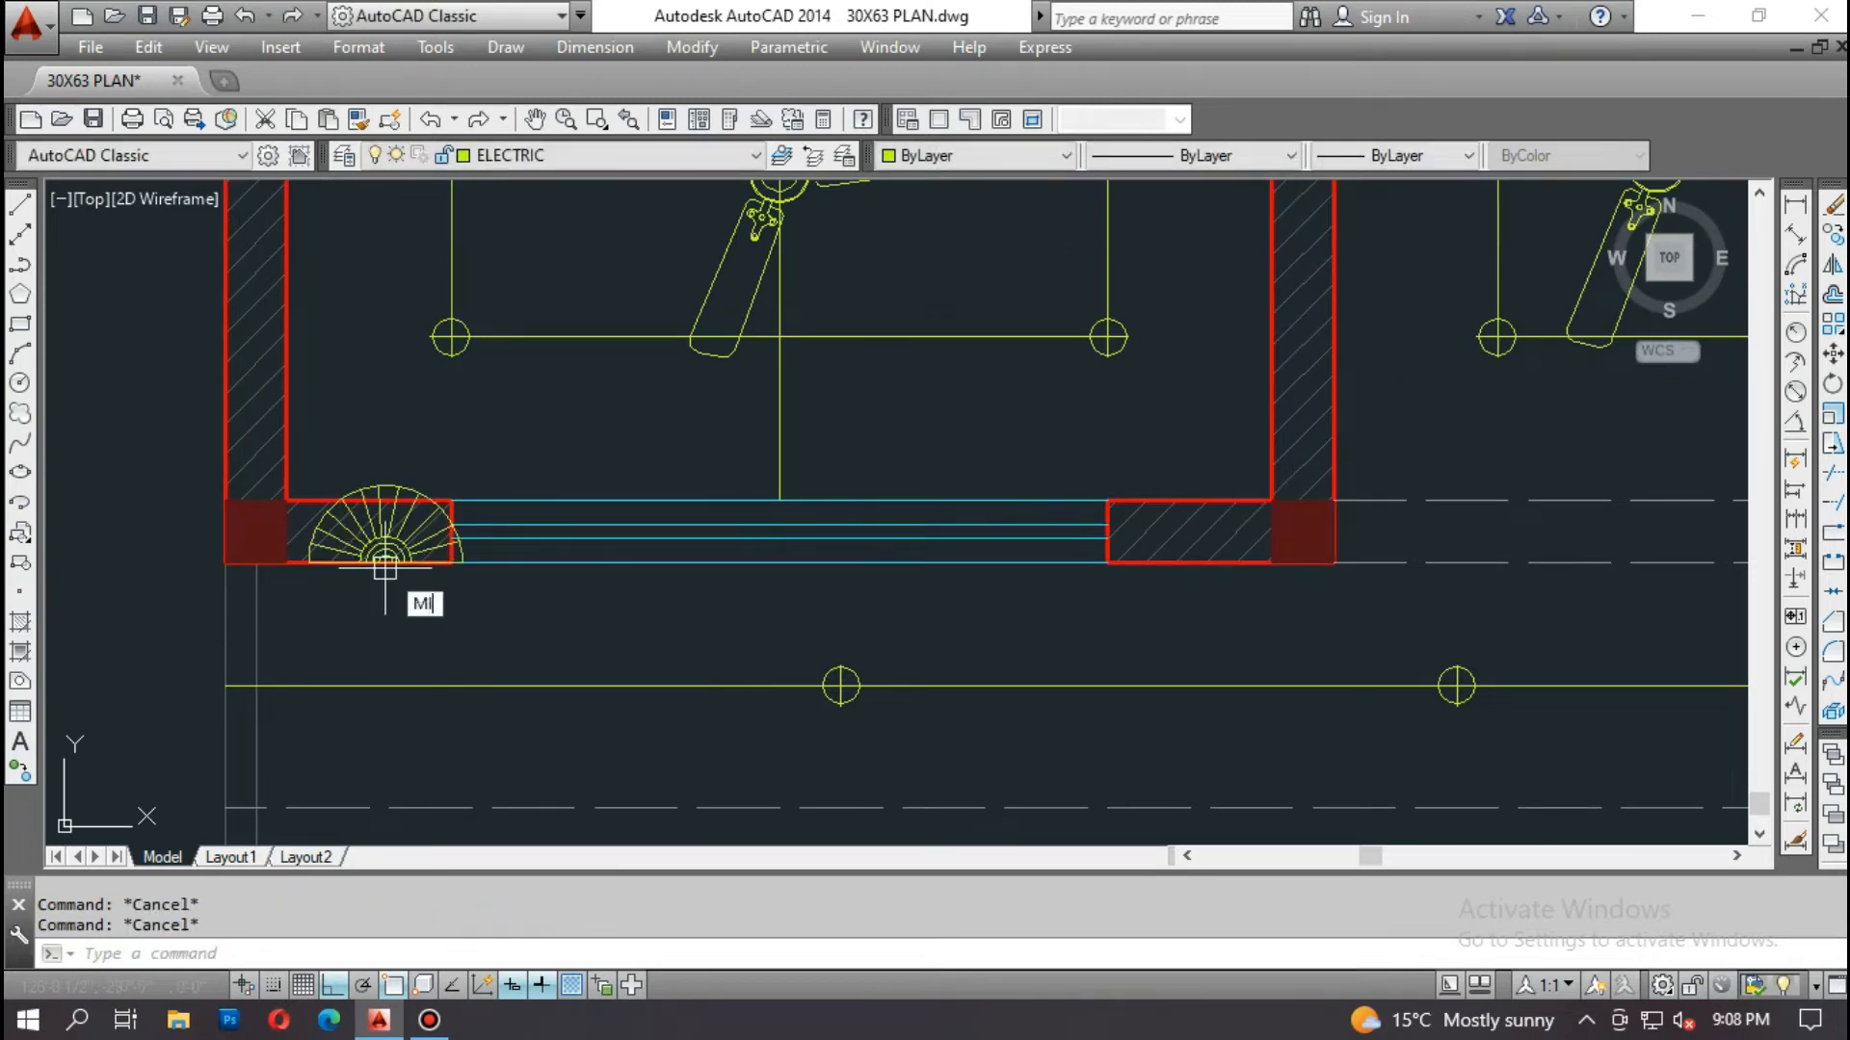
Step: Try mirroring the semicircular fixture about the front wall's outer edge while keeping the source, and undo it
type("MI")
key("Return")
scroll(388, 568, "up", 8)
left_click(396, 629)
scroll(397, 631, "down", 2)
key("Return")
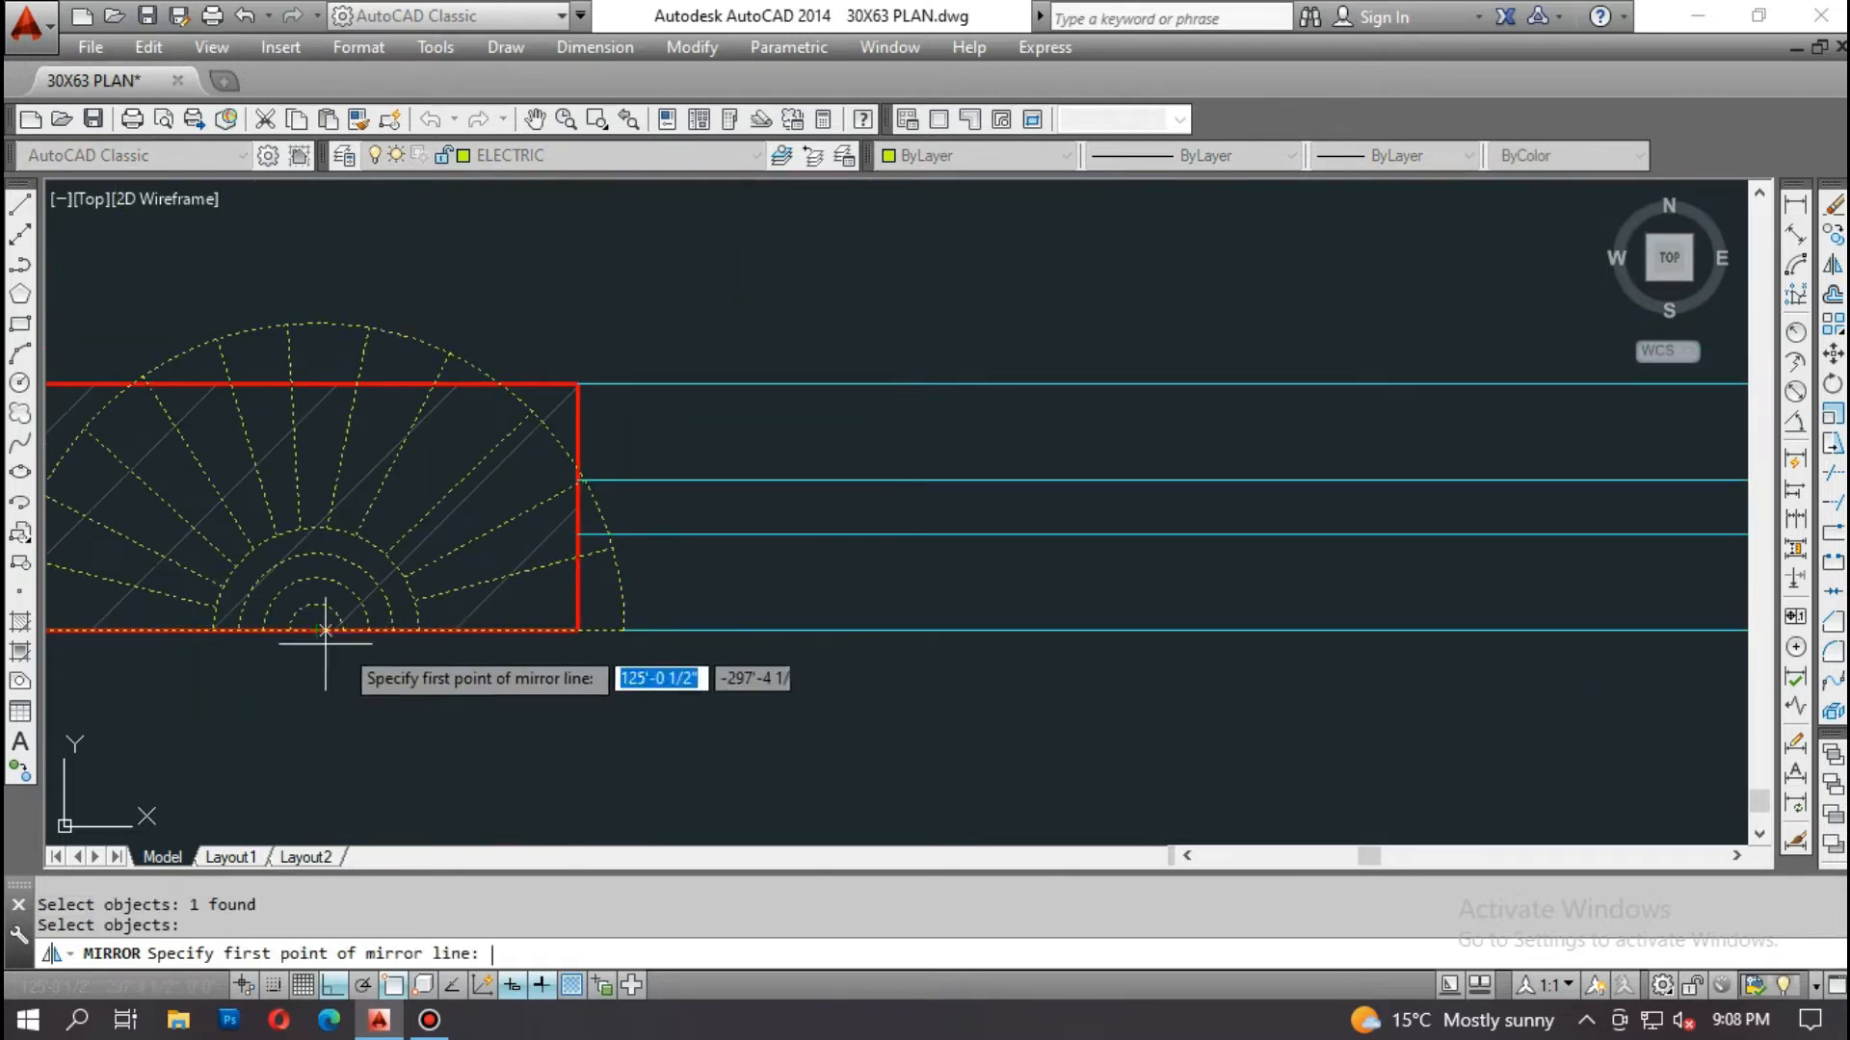
left_click(316, 631)
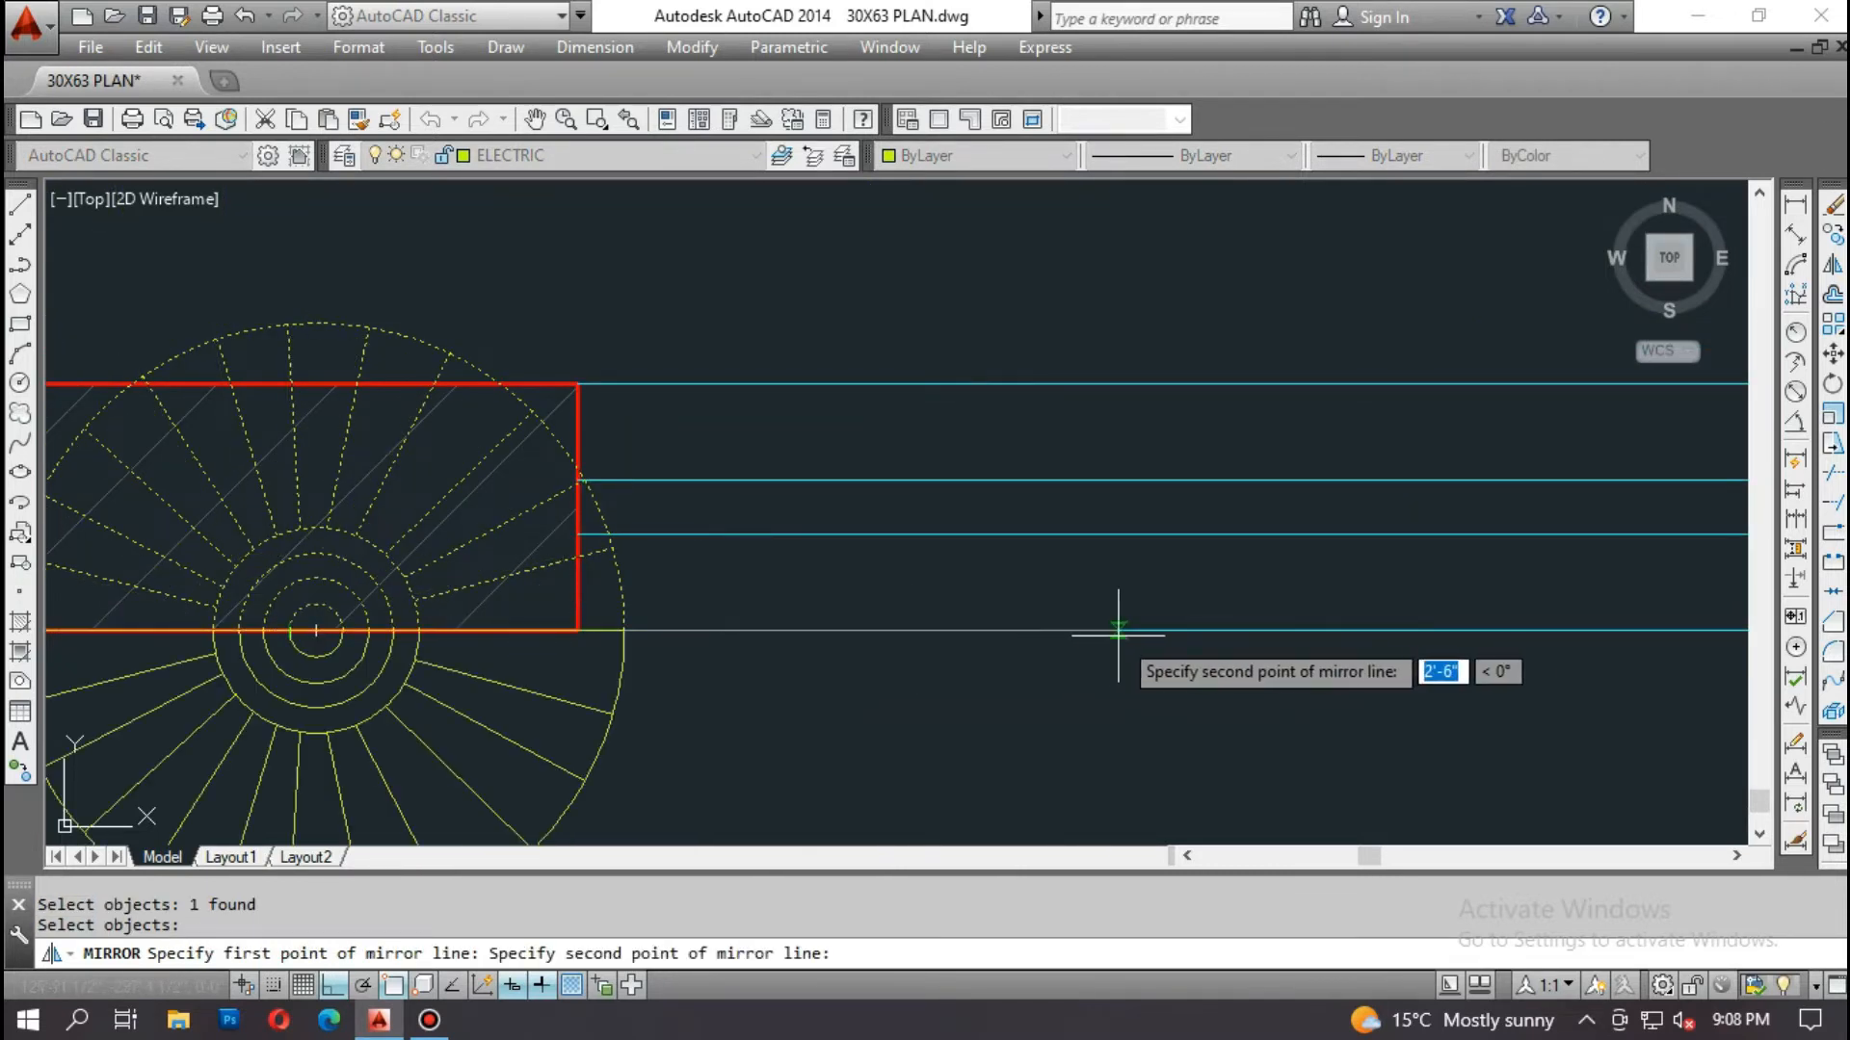
scroll(1132, 634, "down", 1)
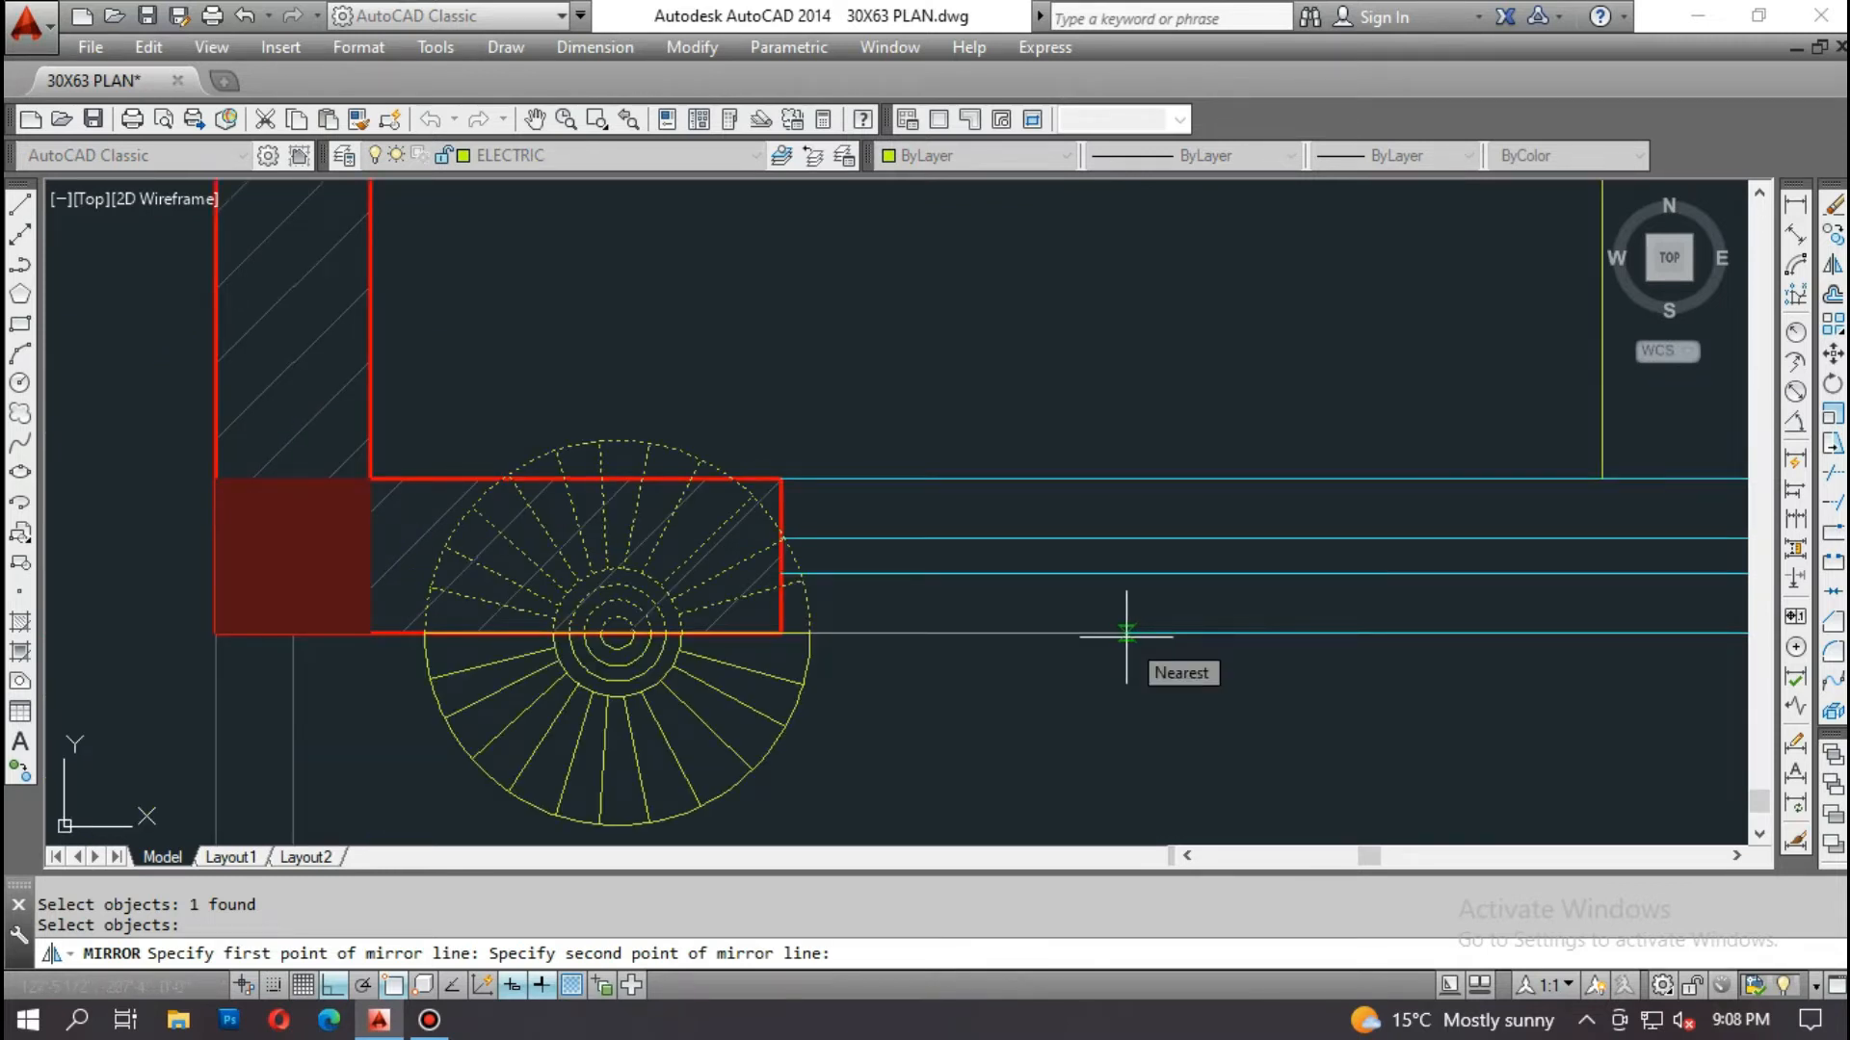
left_click(1126, 633)
key("Return")
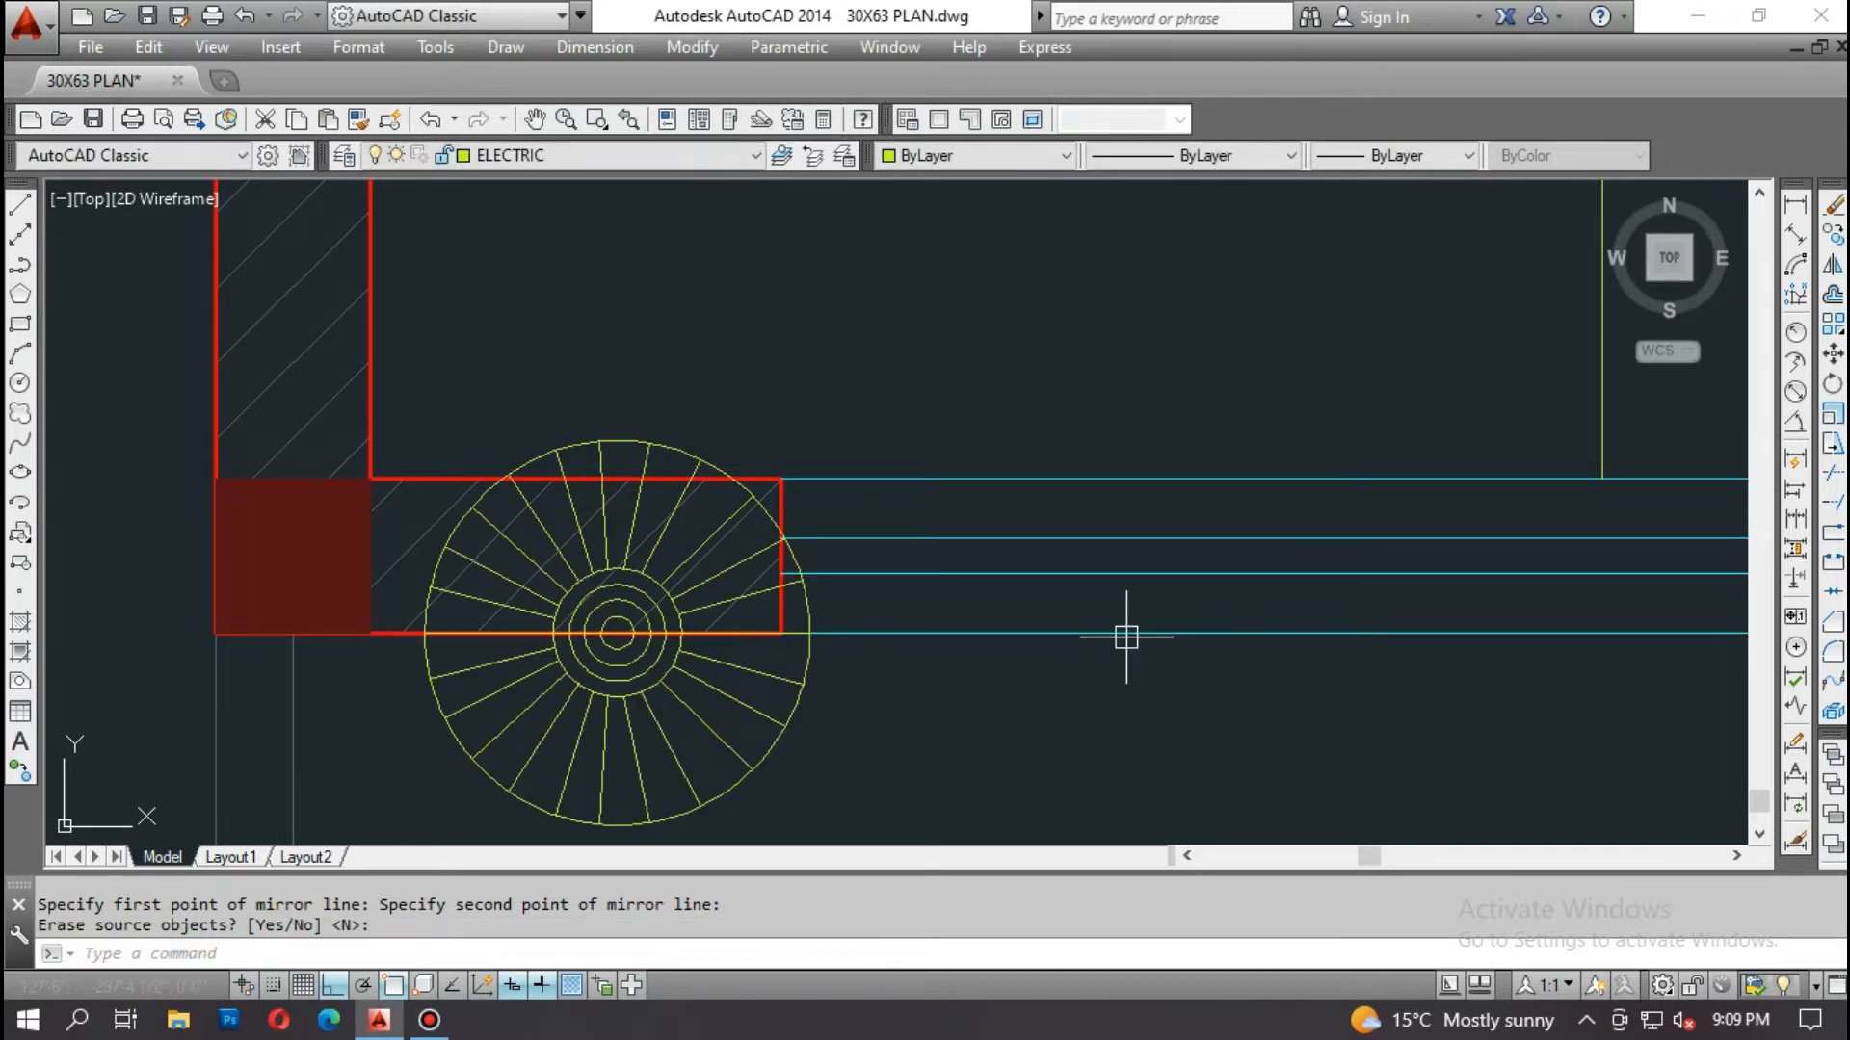
key("ctrl+z")
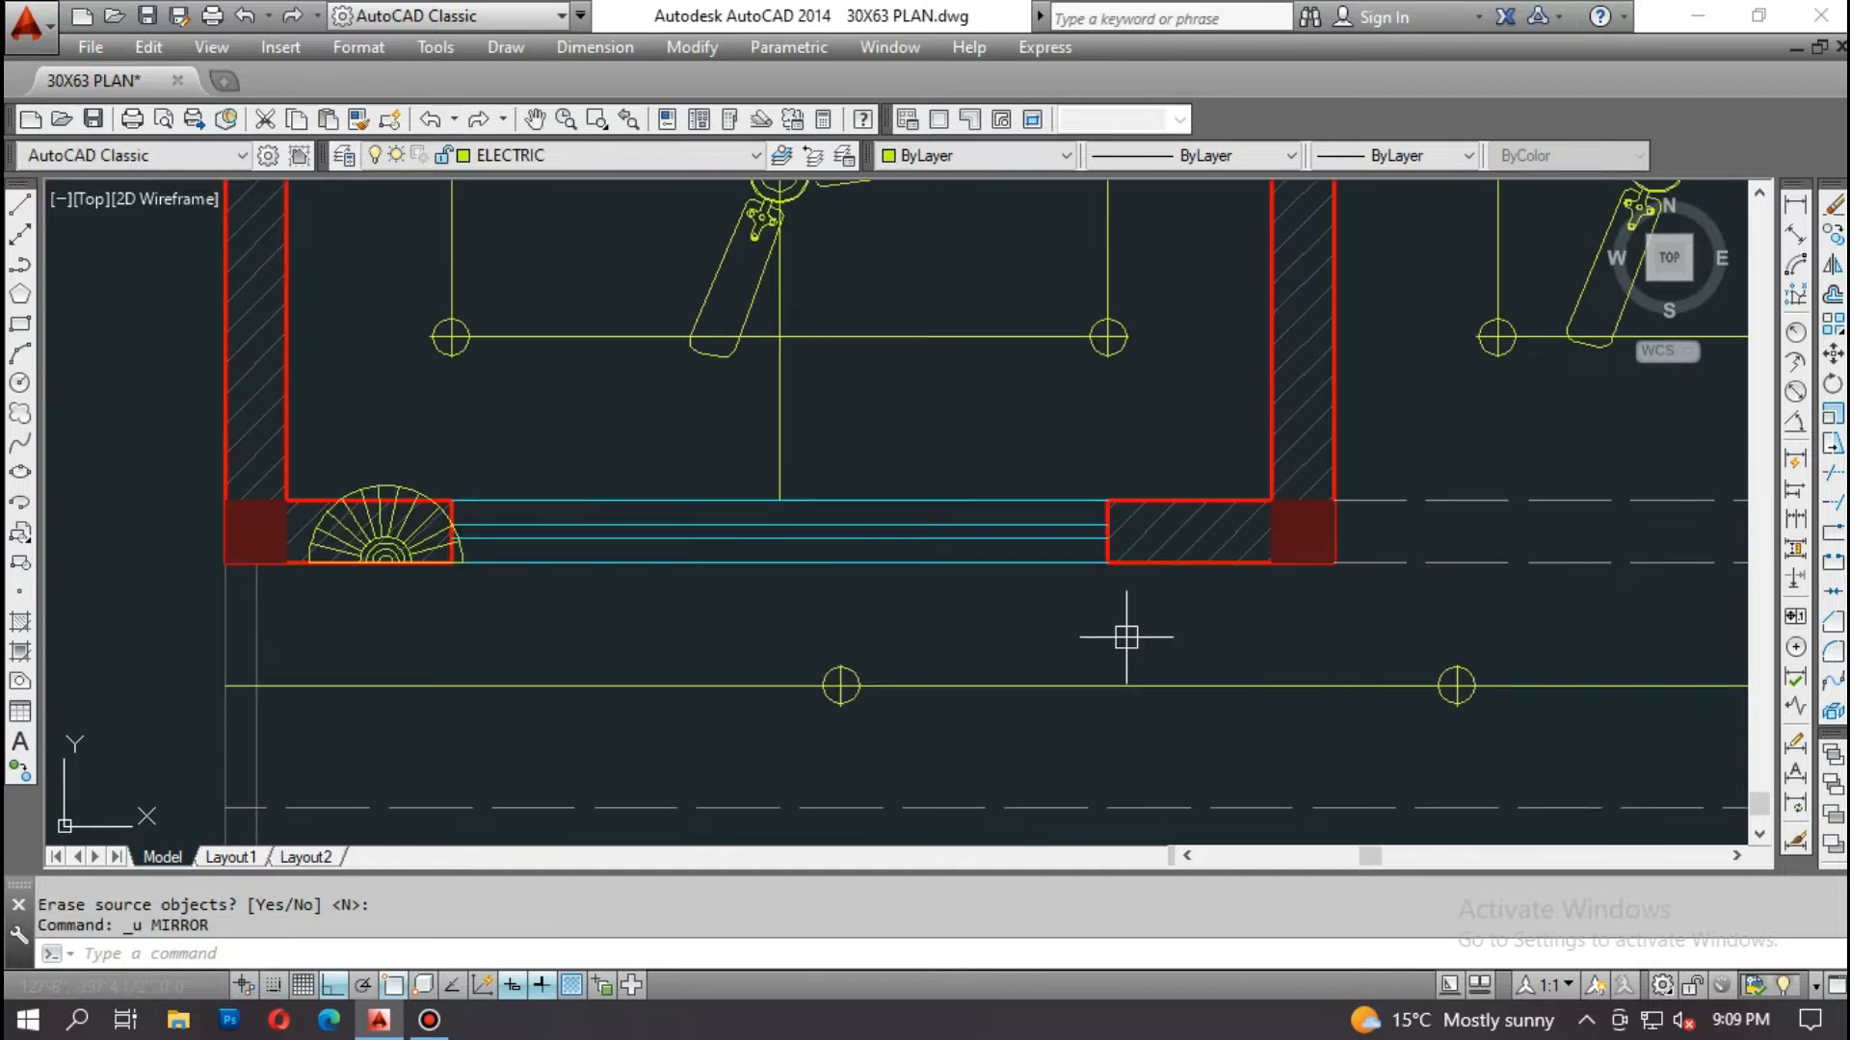
Step: Mirror the semicircular fixture about the front wall's outer edge and erase the source object
type("i")
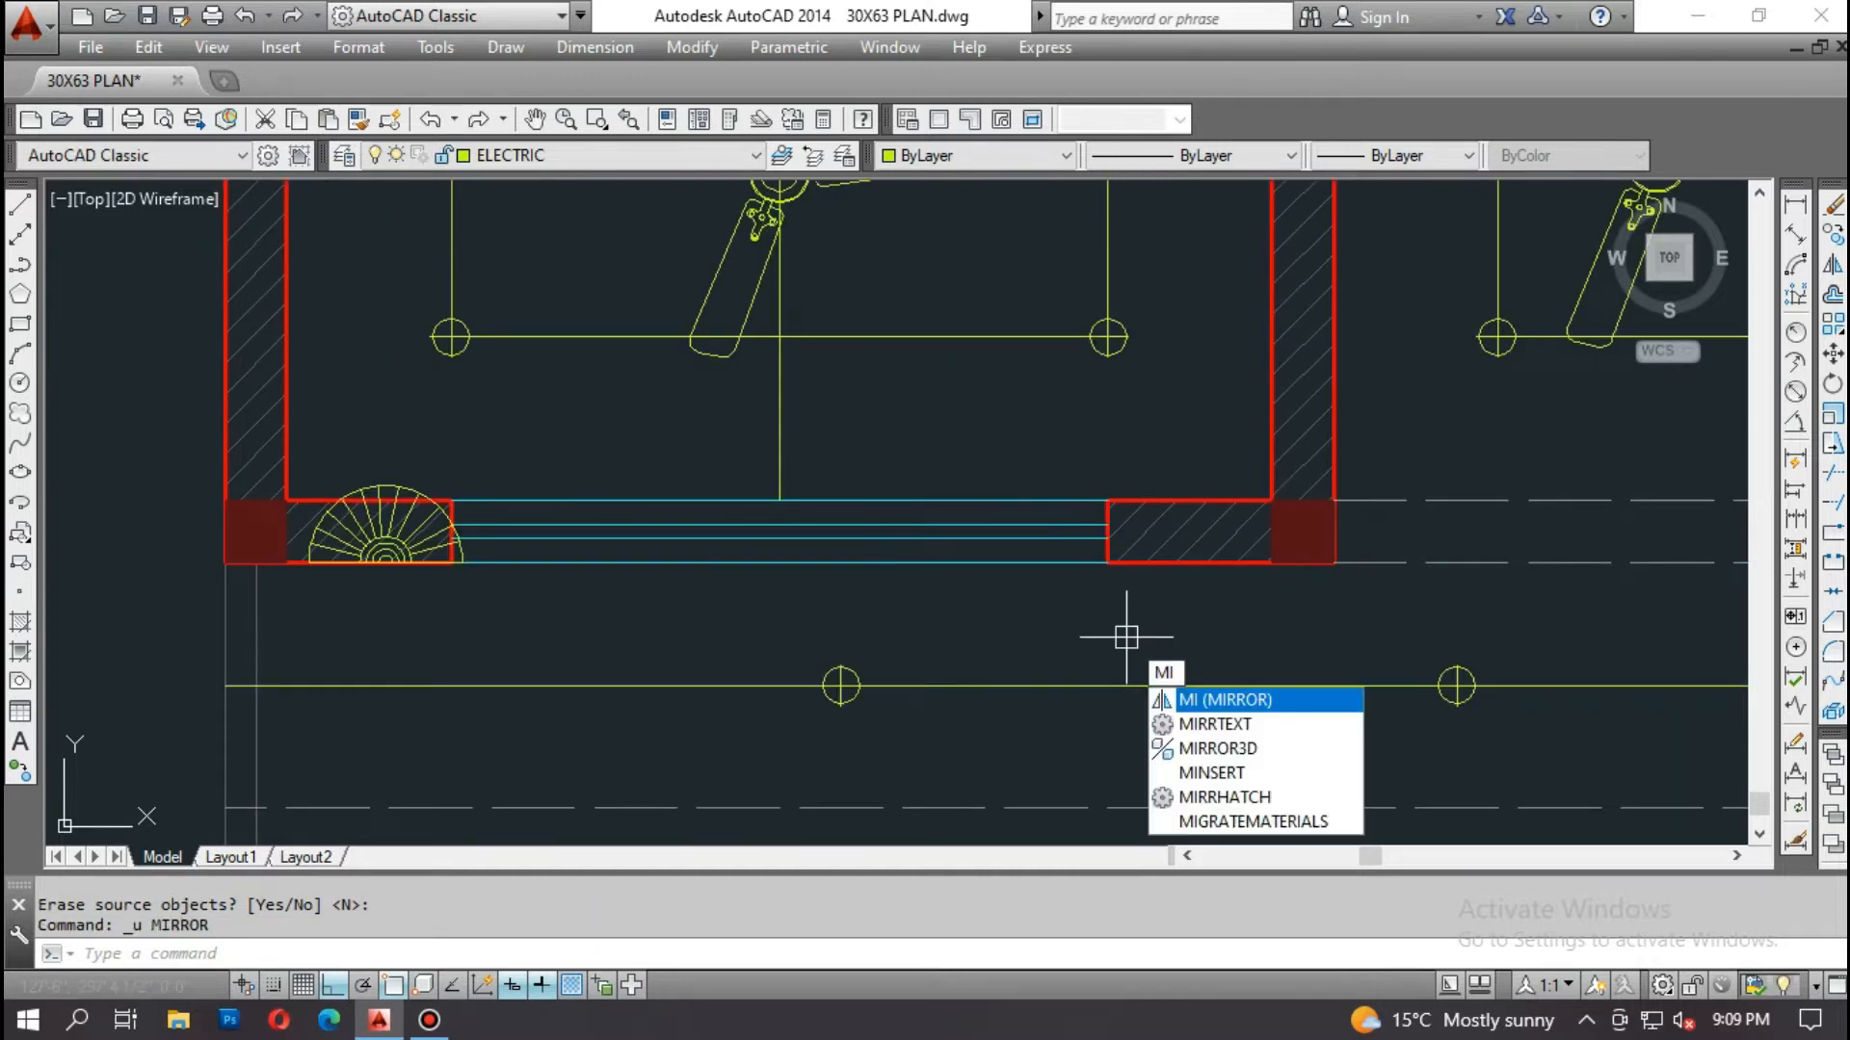
key("Return")
scroll(482, 559, "up", 4)
left_click(308, 605)
scroll(382, 616, "up", 4)
key("Return")
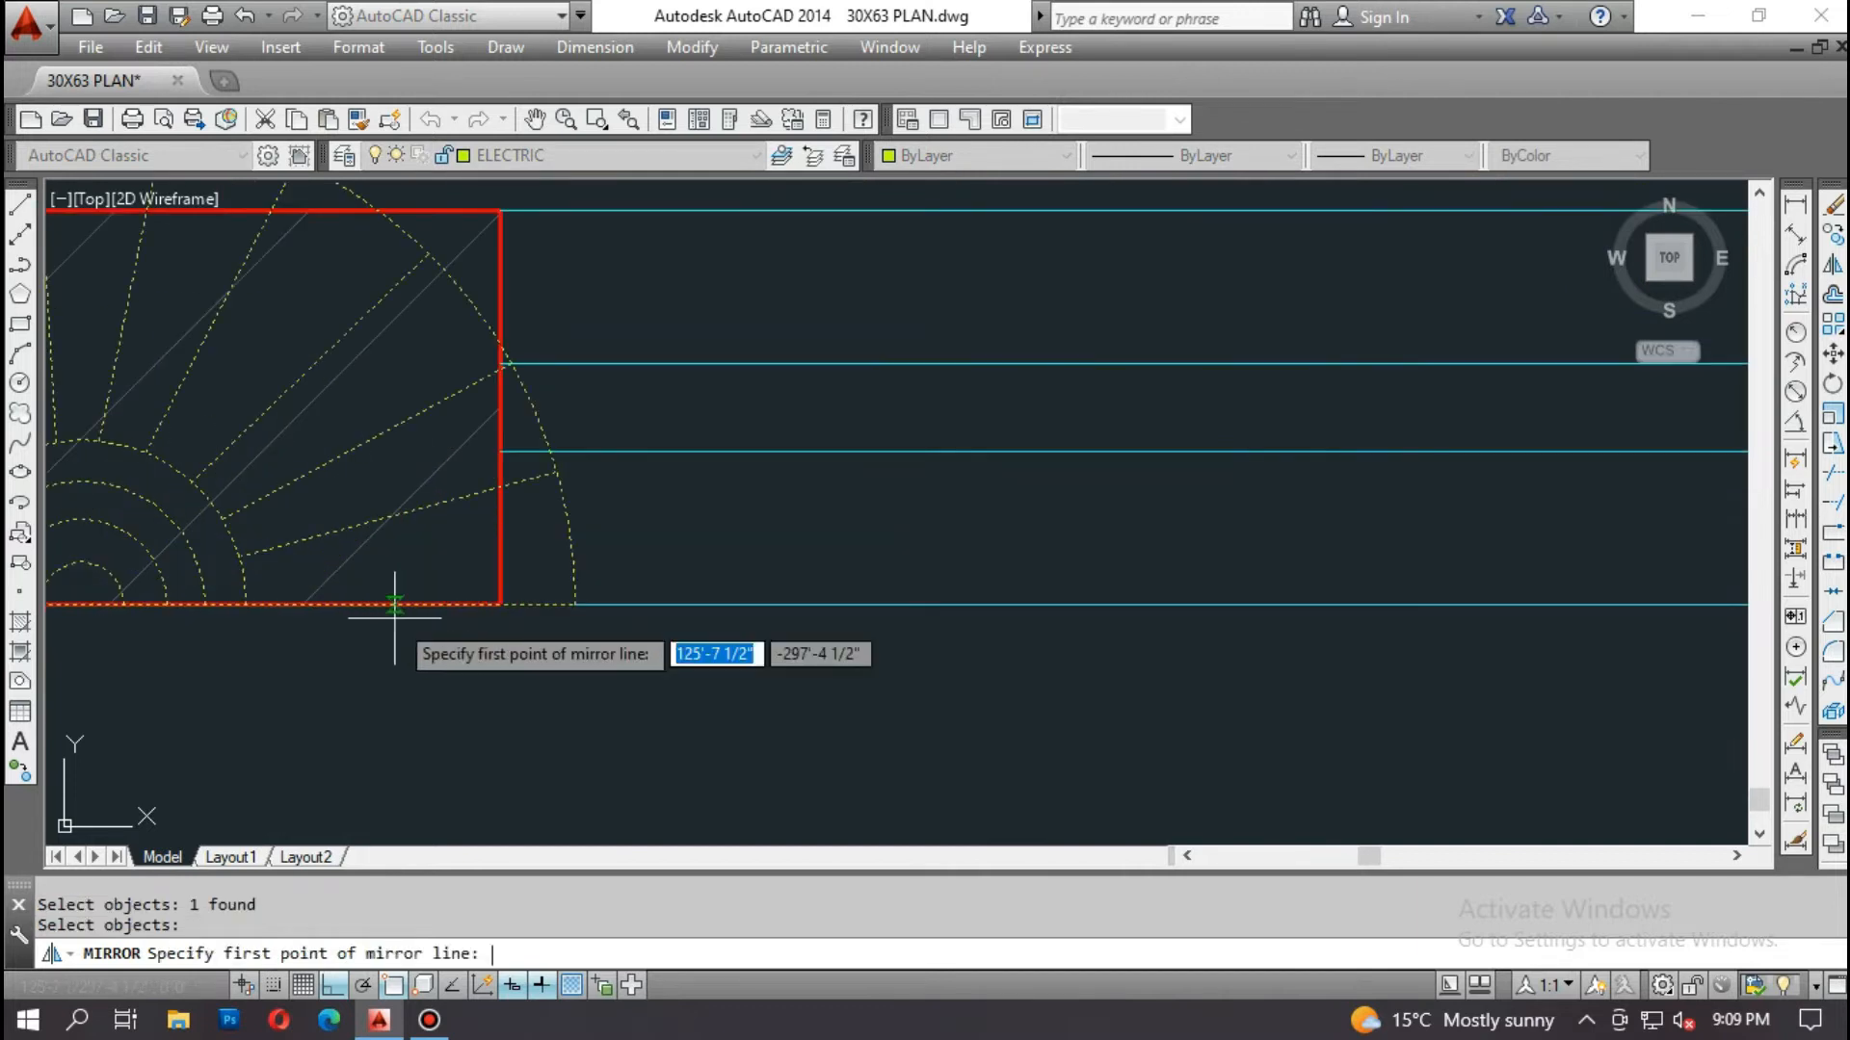
left_click(421, 605)
scroll(852, 605, "down", 2)
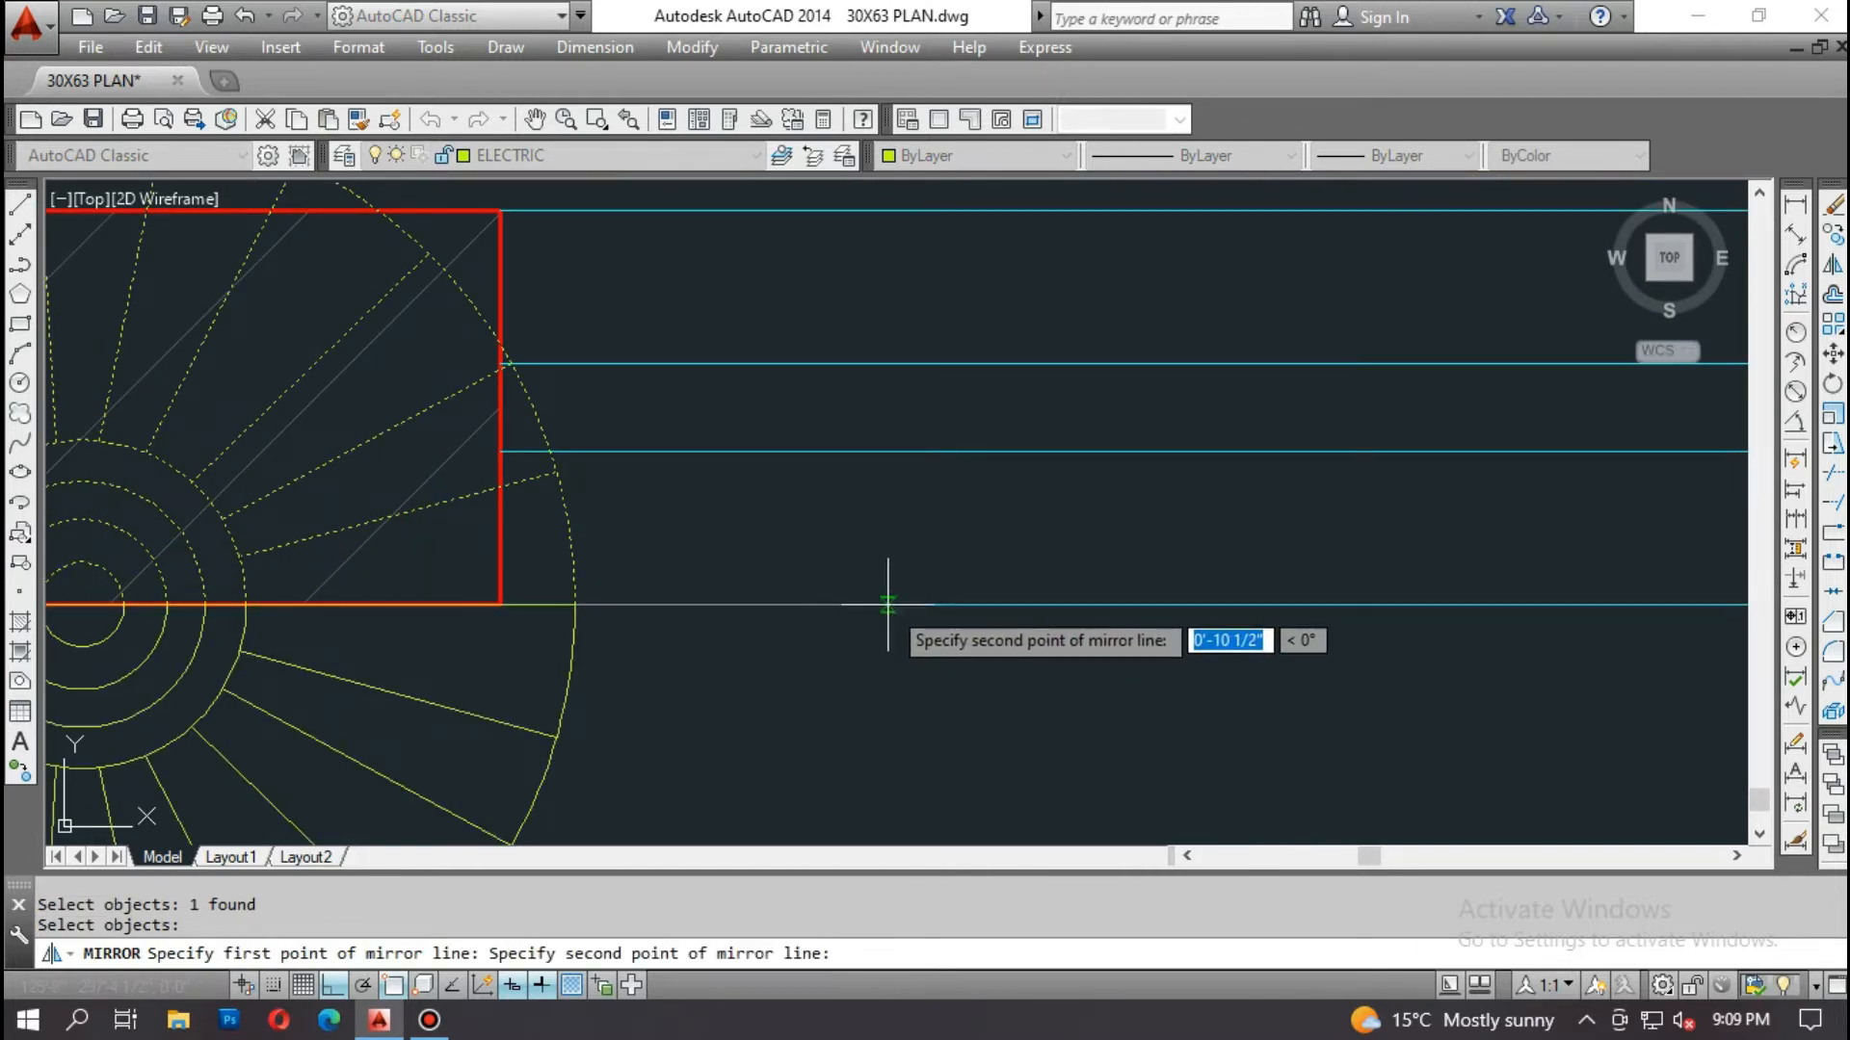
left_click(888, 604)
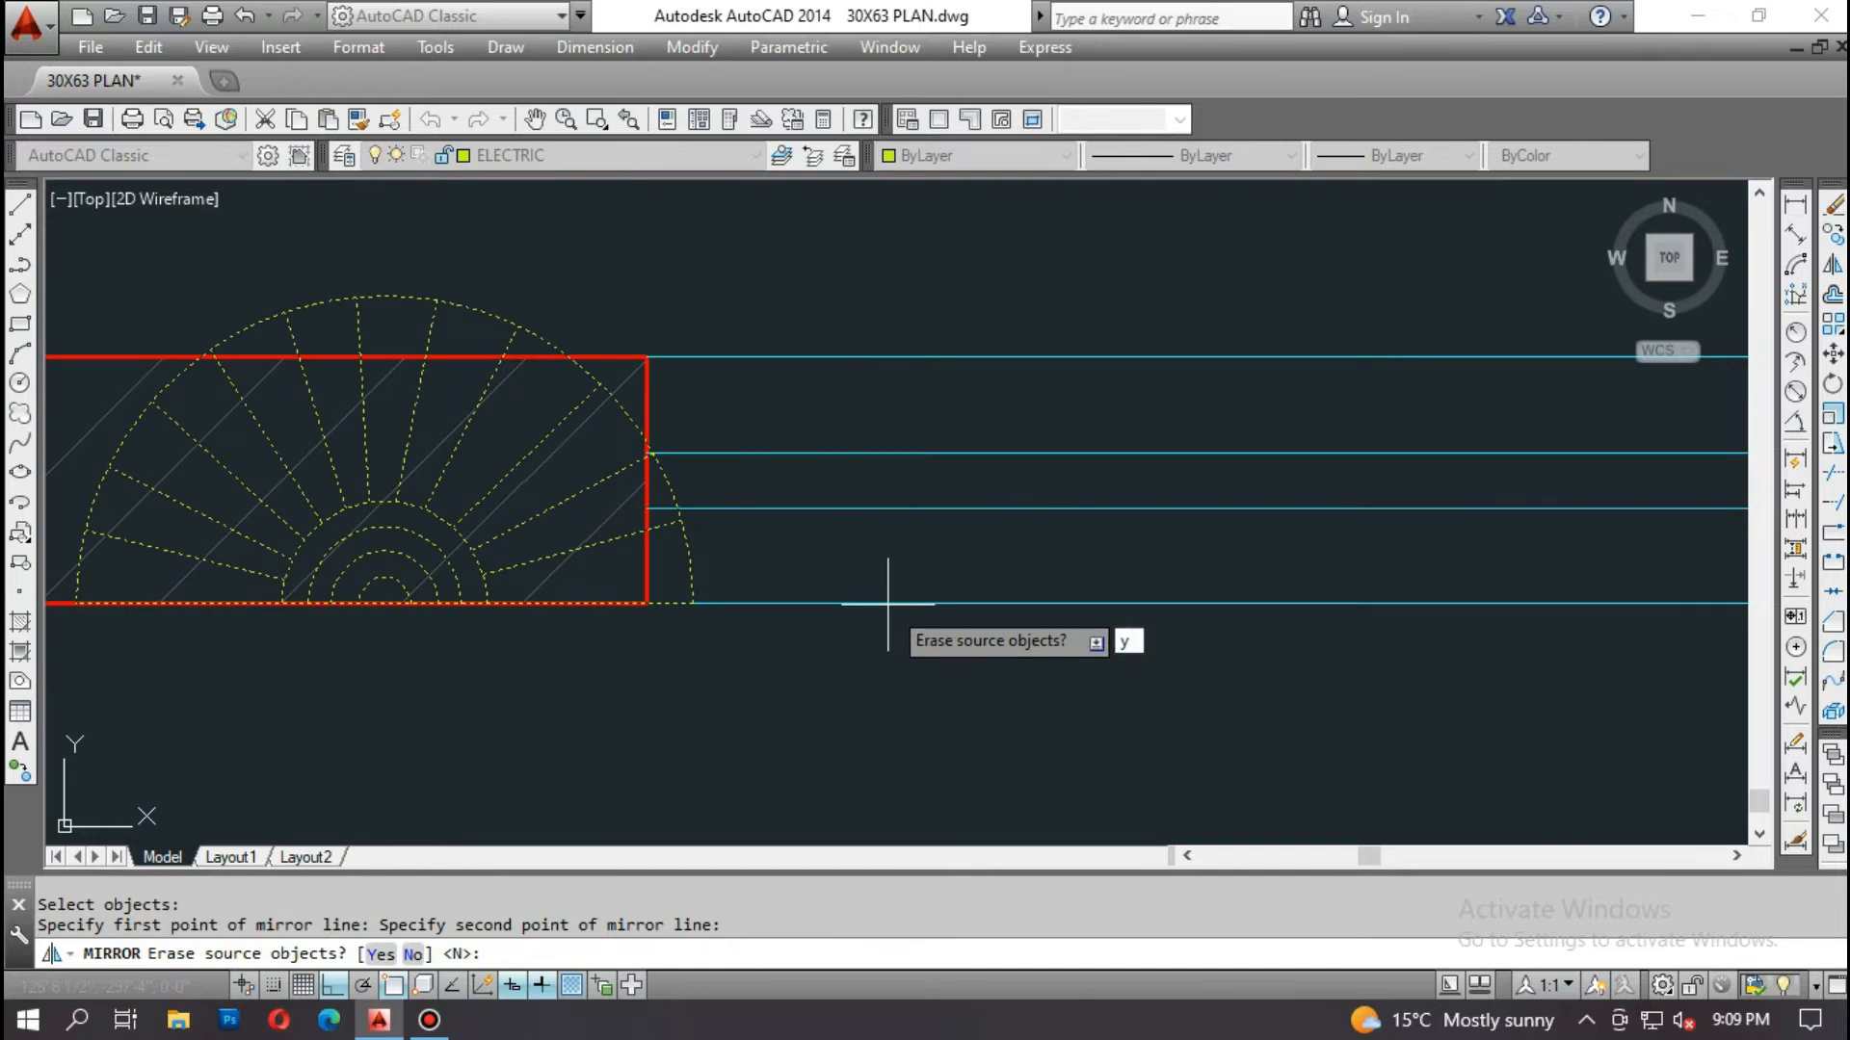
type("y")
key("Return")
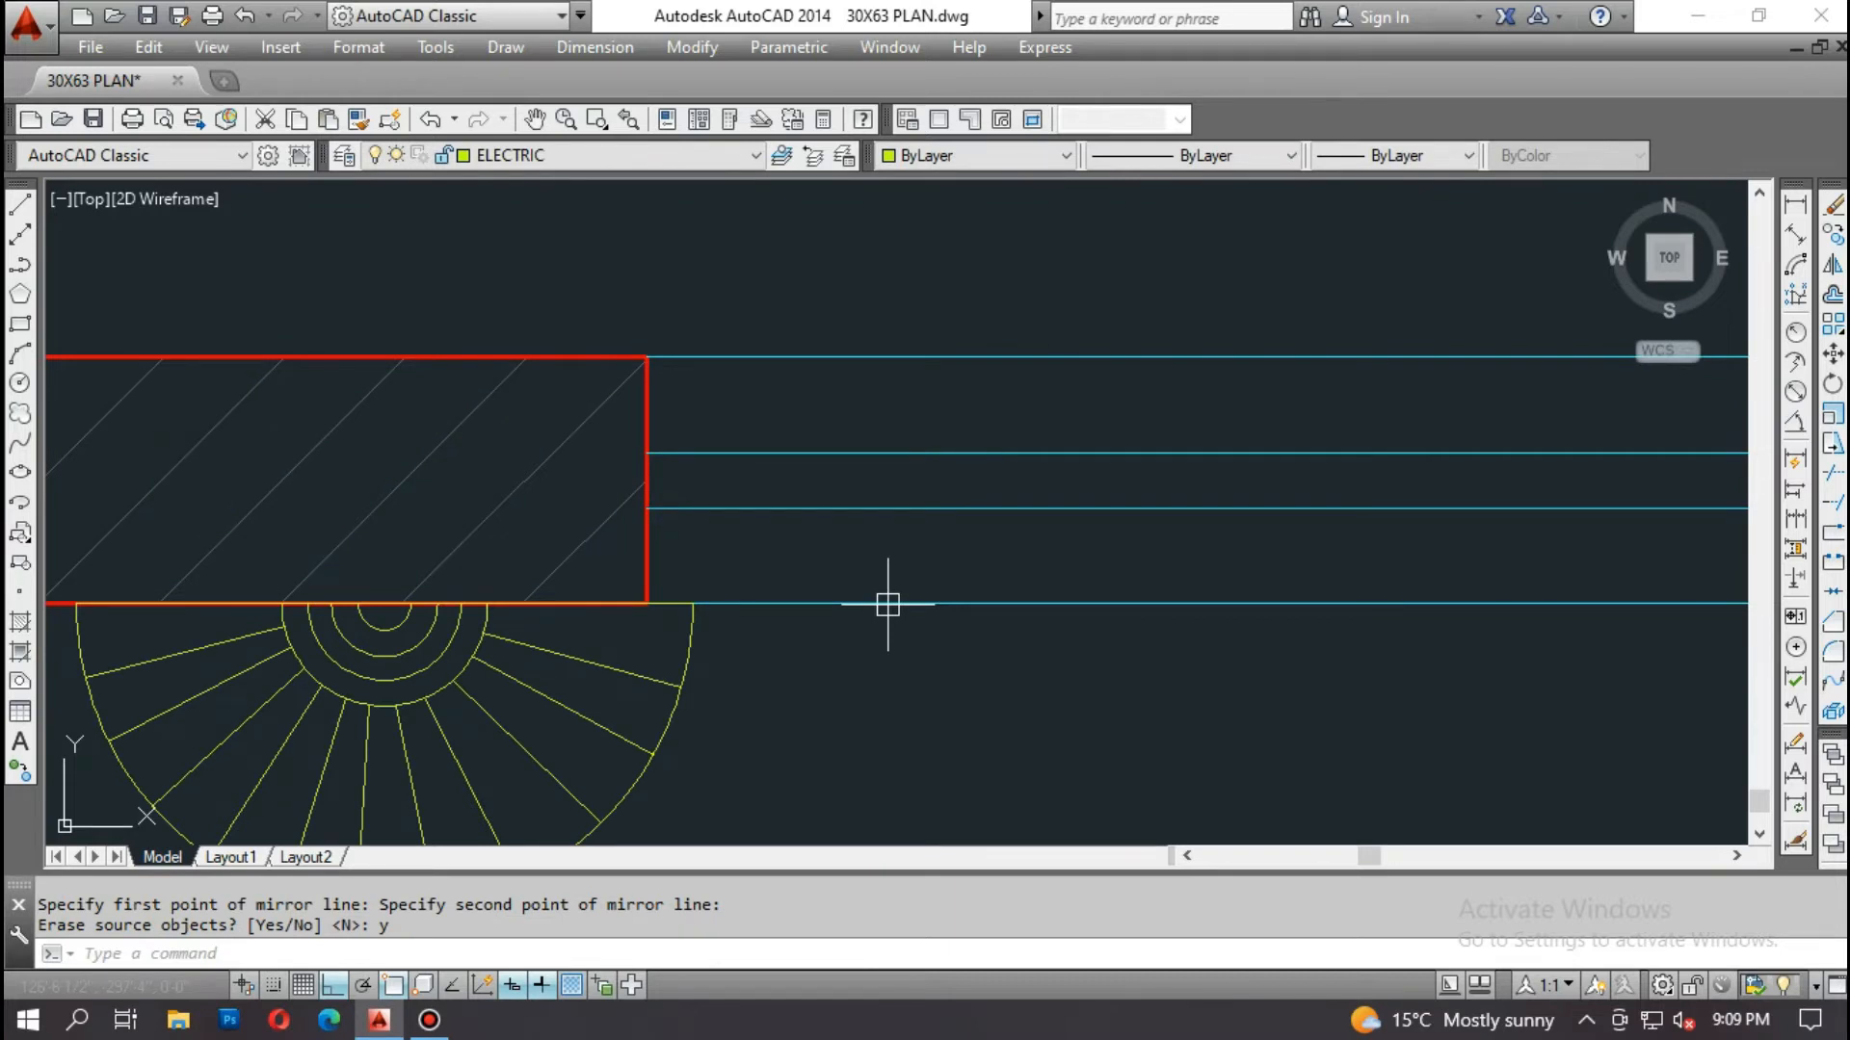
Step: Move the mirrored fixture along the wall's outer edge toward the corner column
scroll(1657, 445, "down", 3)
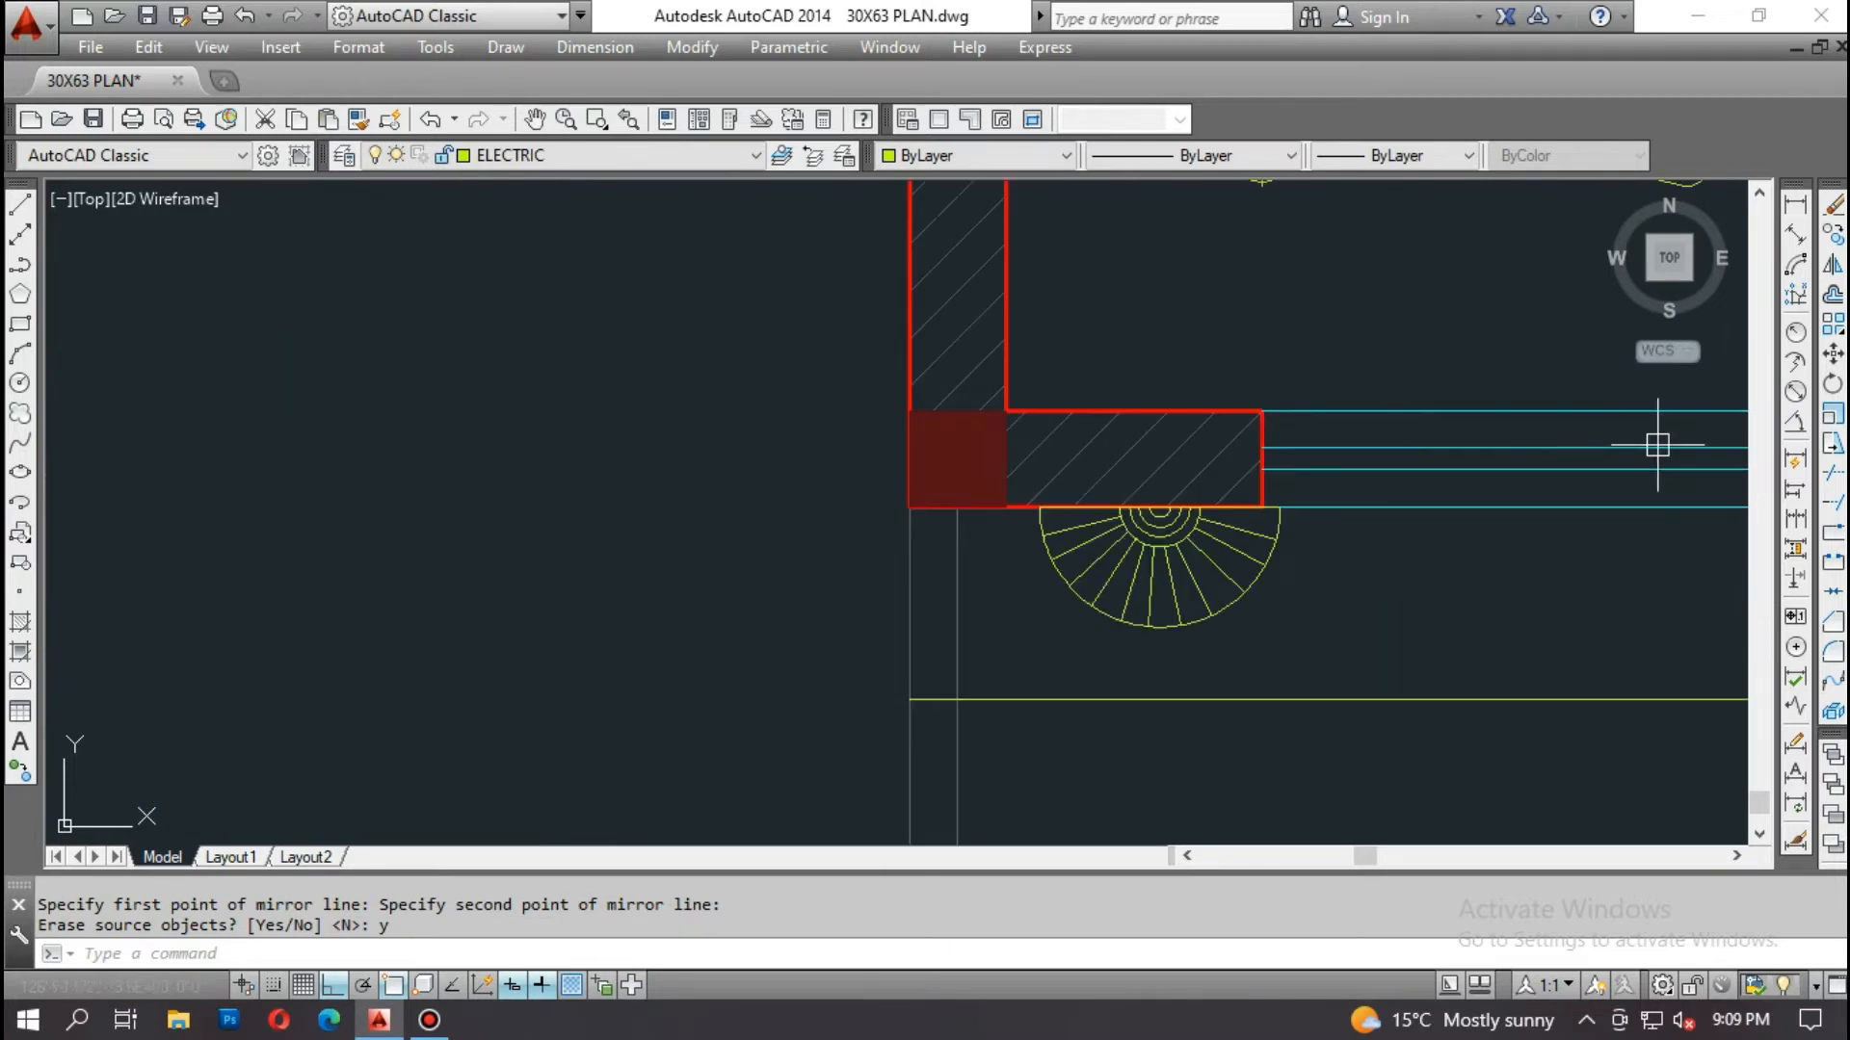
type("m")
key("Return")
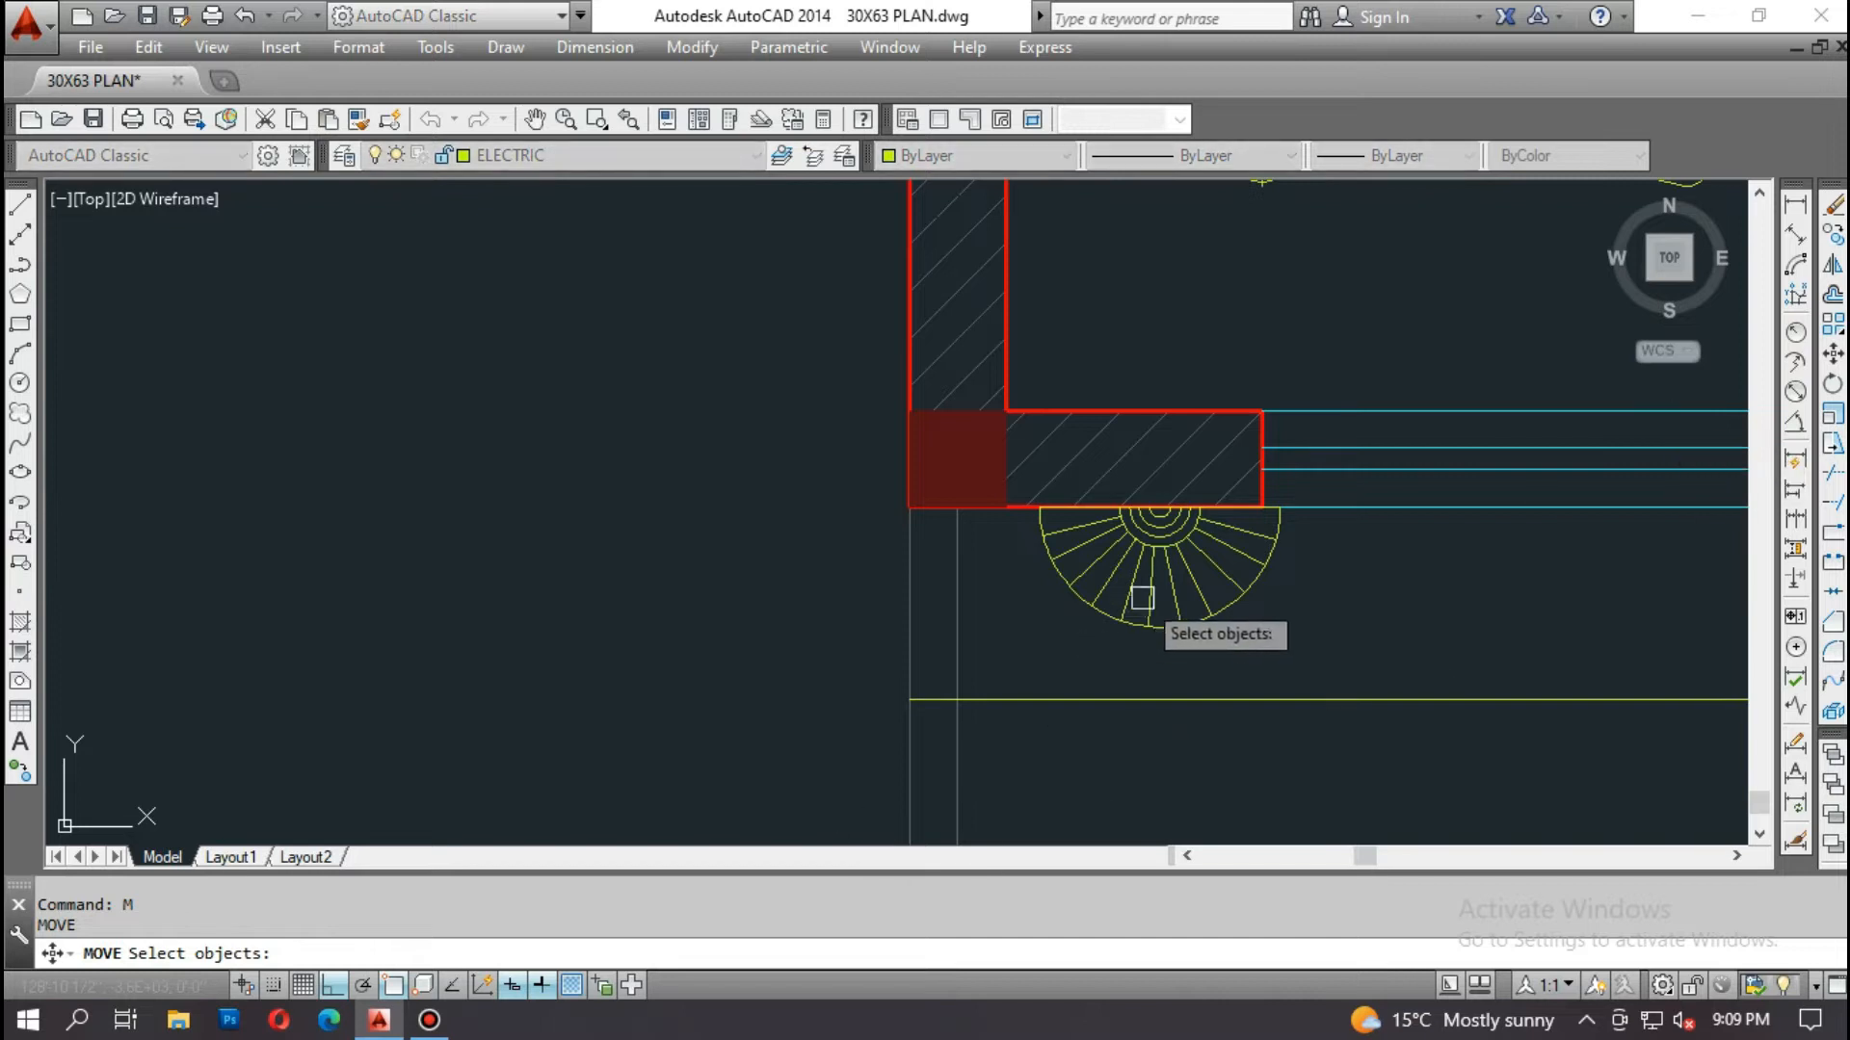
left_click(1163, 510)
scroll(1163, 510, "up", 4)
key("Return")
scroll(1163, 510, "up", 2)
left_click(1128, 489)
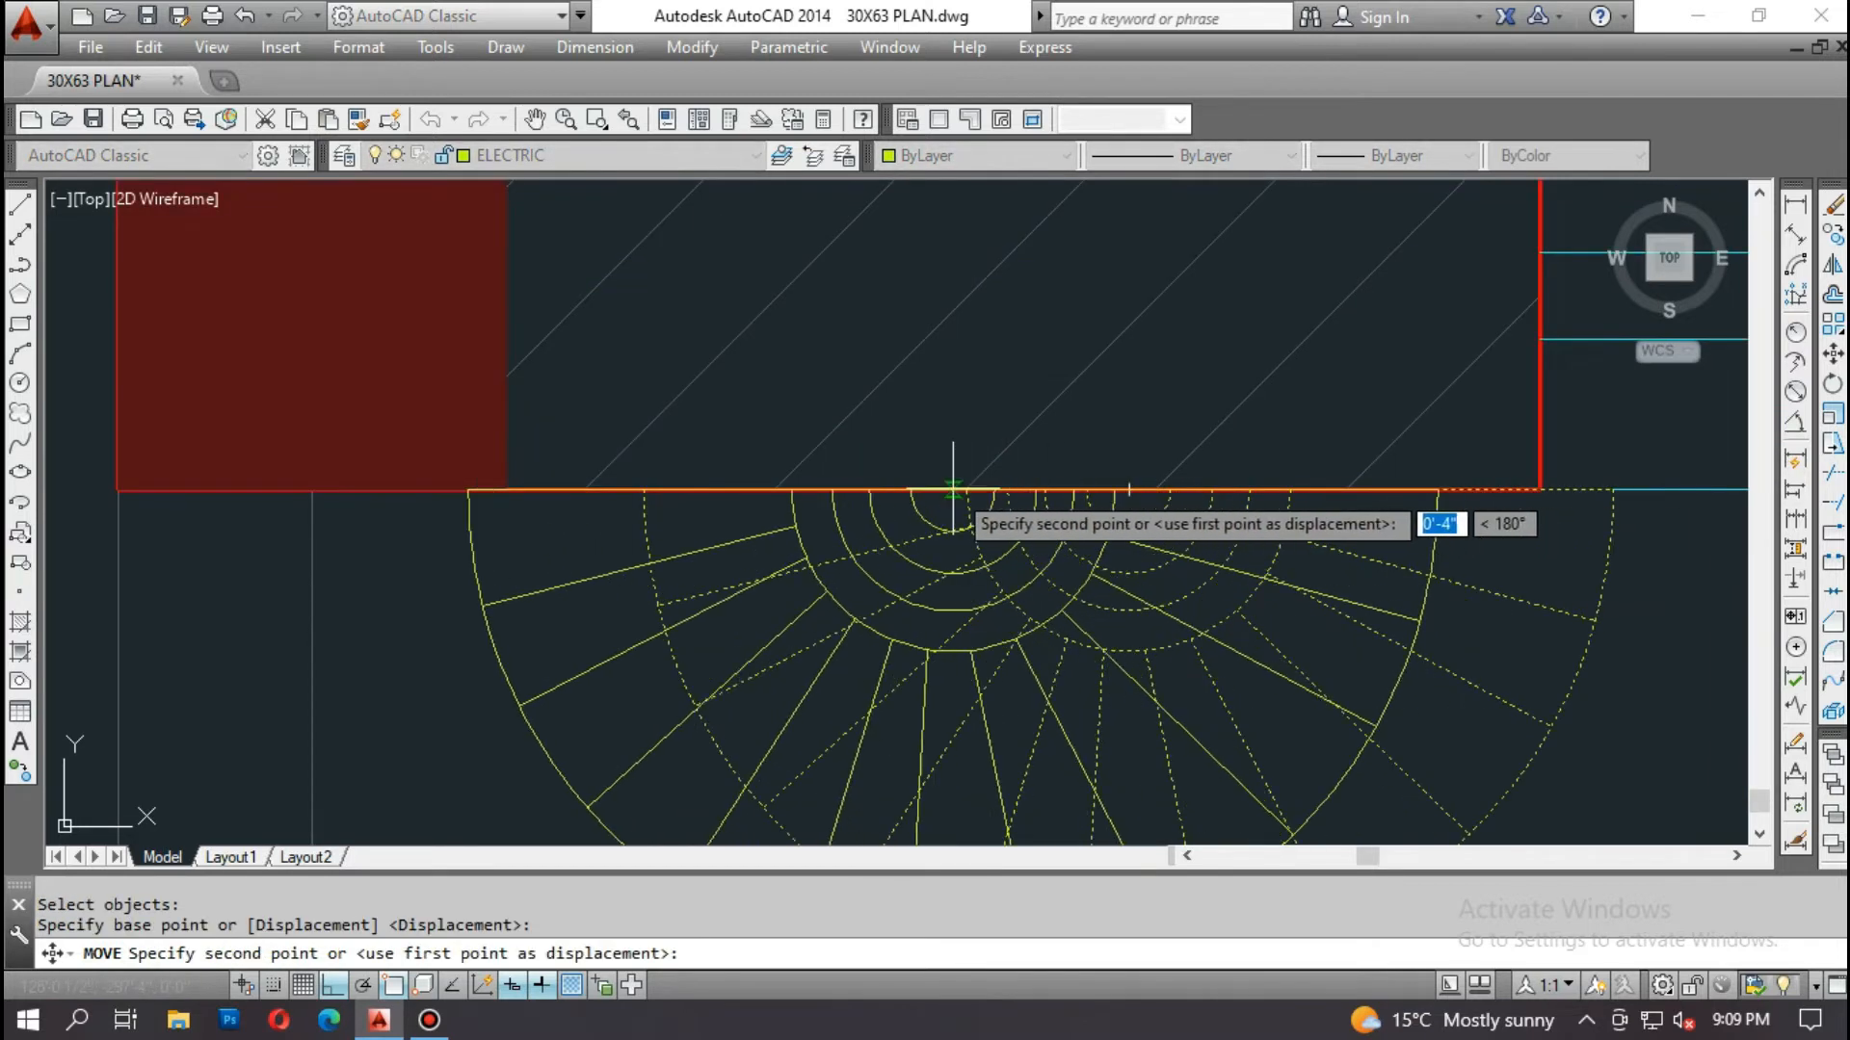
left_click(809, 490)
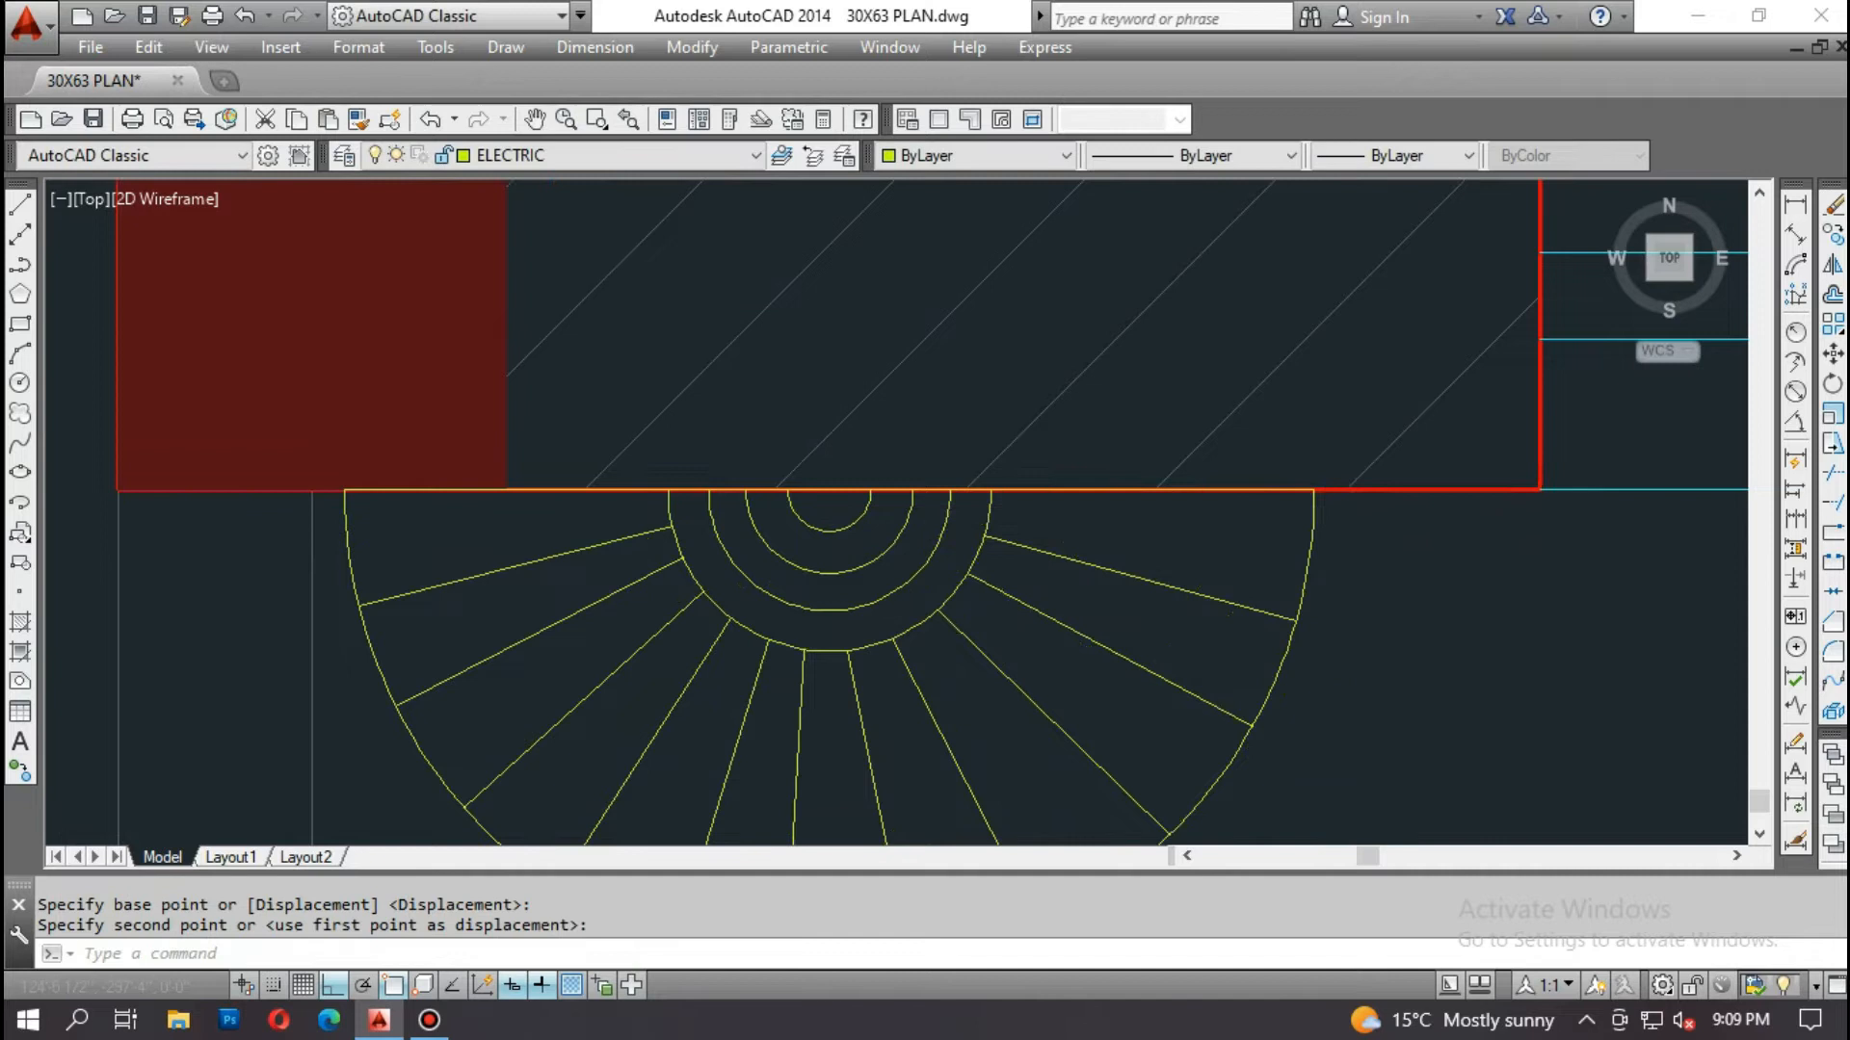
Step: Copy the semicircular fixture to the outer edge of the pier at the other end of the front window
scroll(809, 490, "down", 5)
type("co")
key("Return")
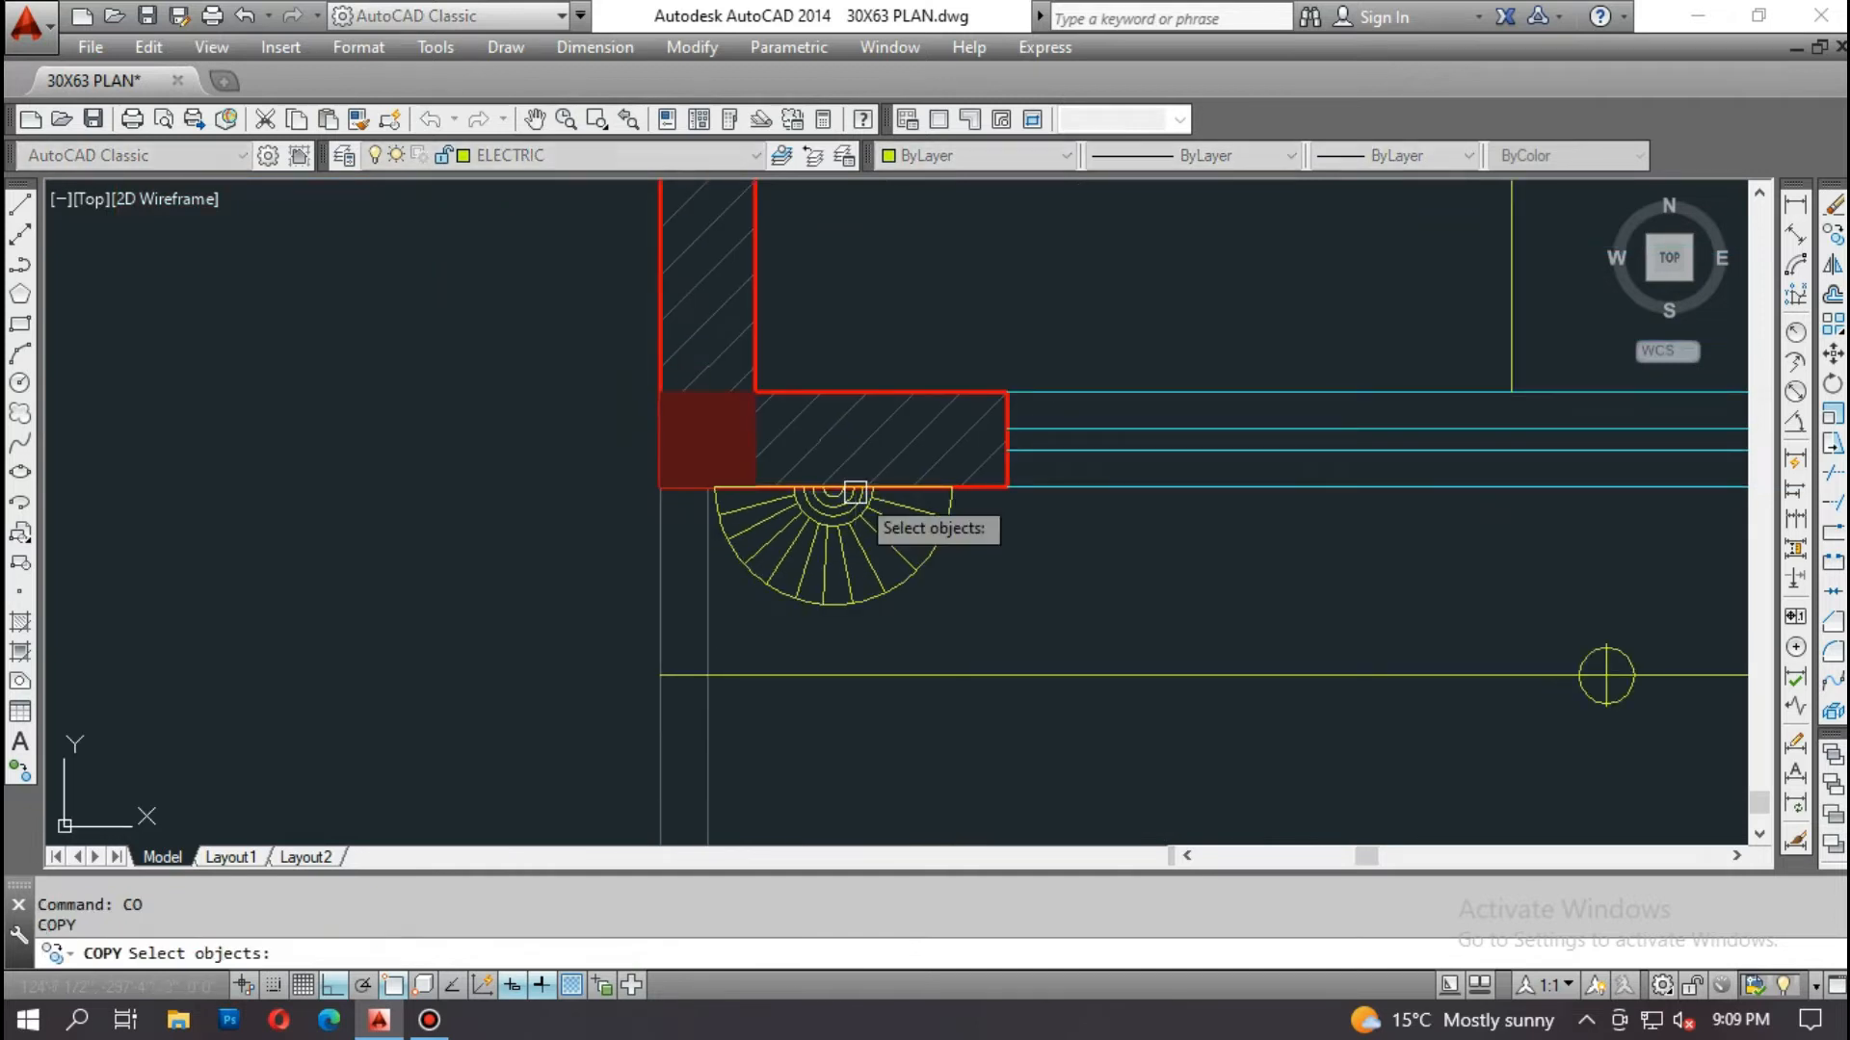
left_click(828, 521)
scroll(834, 497, "up", 4)
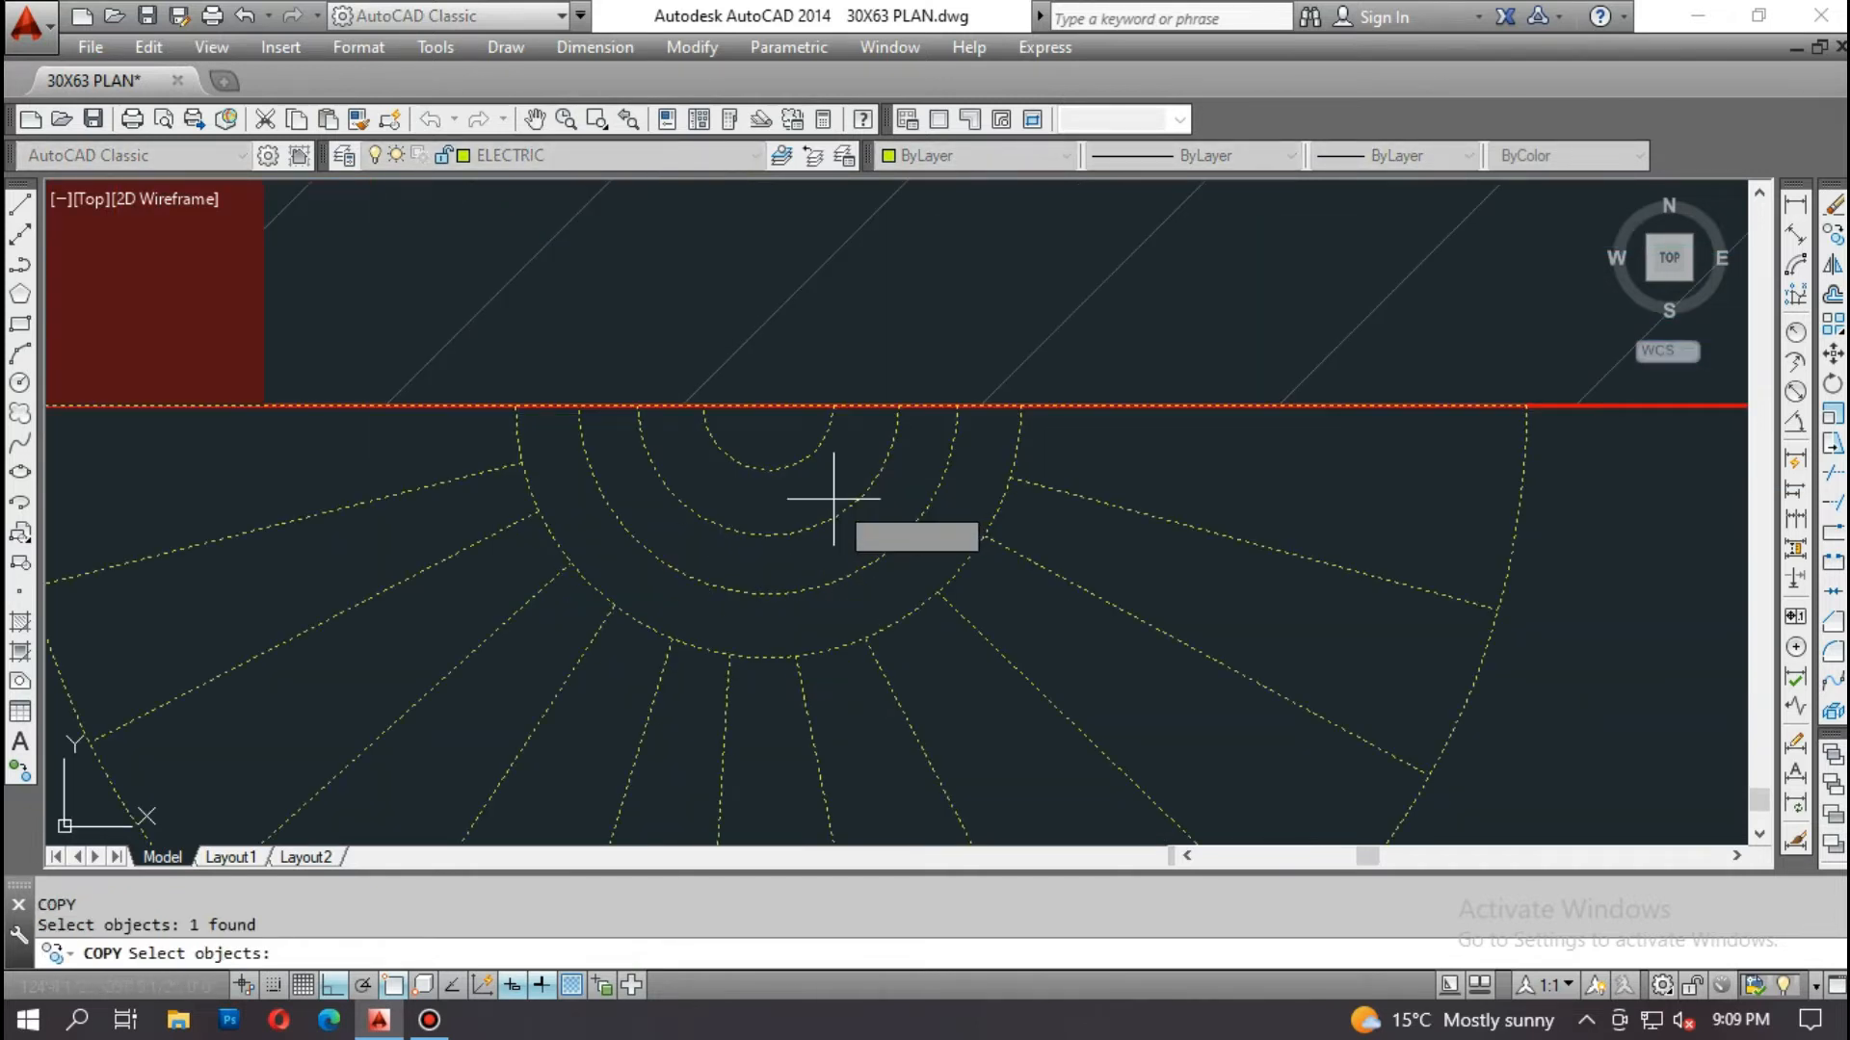
key("Return")
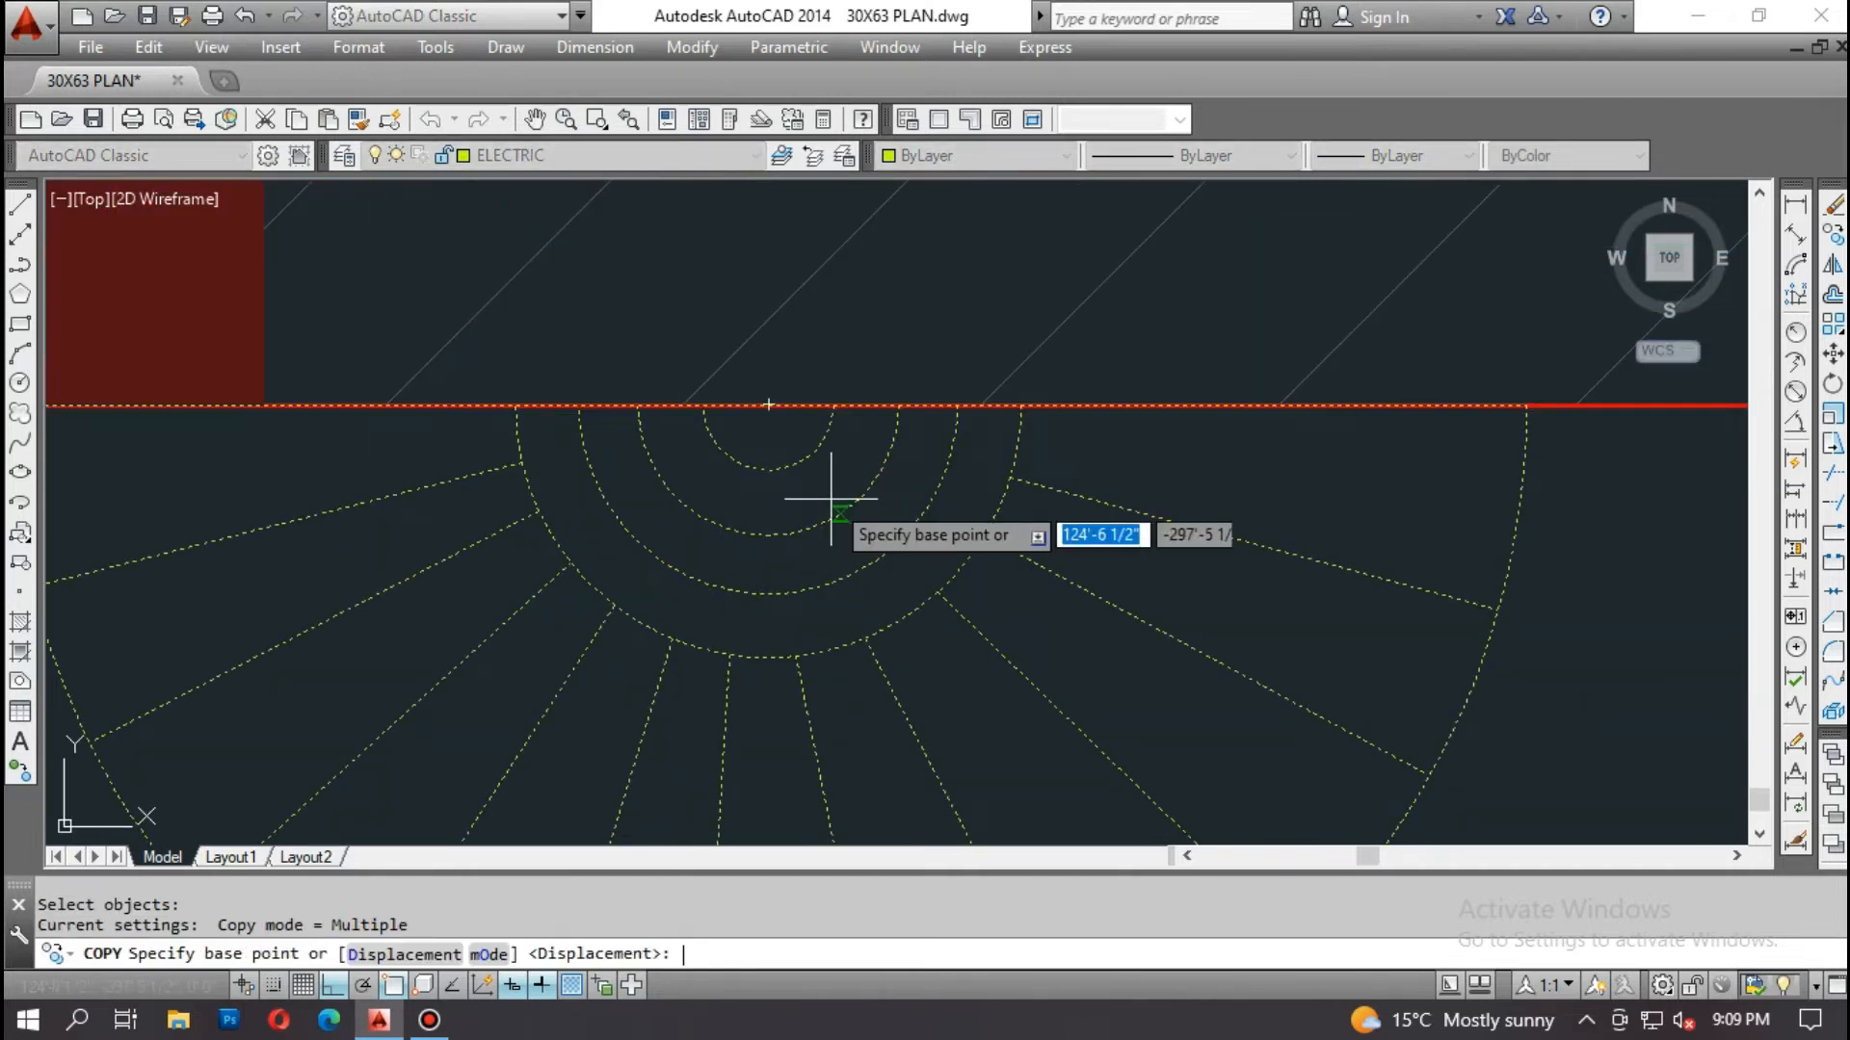
left_click(765, 405)
scroll(765, 404, "down", 5)
scroll(846, 525, "up", 3)
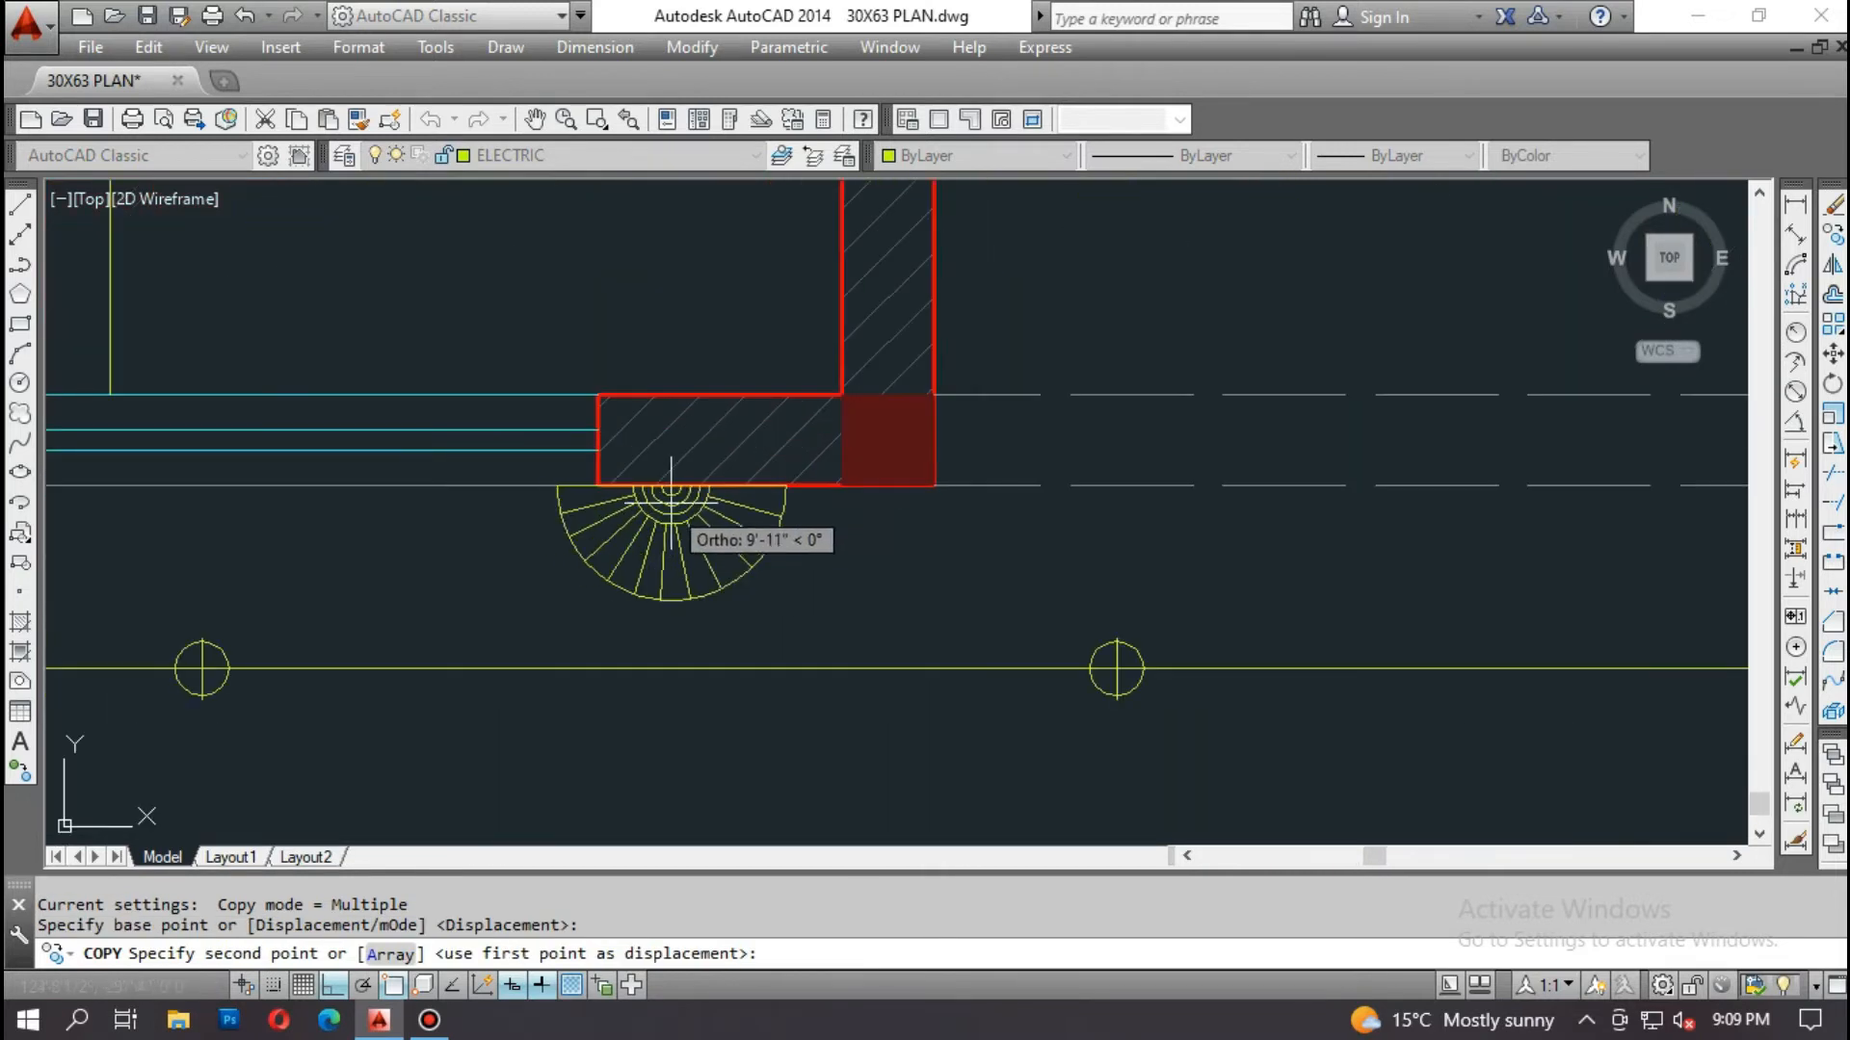
left_click(756, 486)
Step: Place another copy of the fixture on the wall segment between the two windows below the staircase and toilet
scroll(756, 491, "down", 4)
scroll(869, 414, "up", 3)
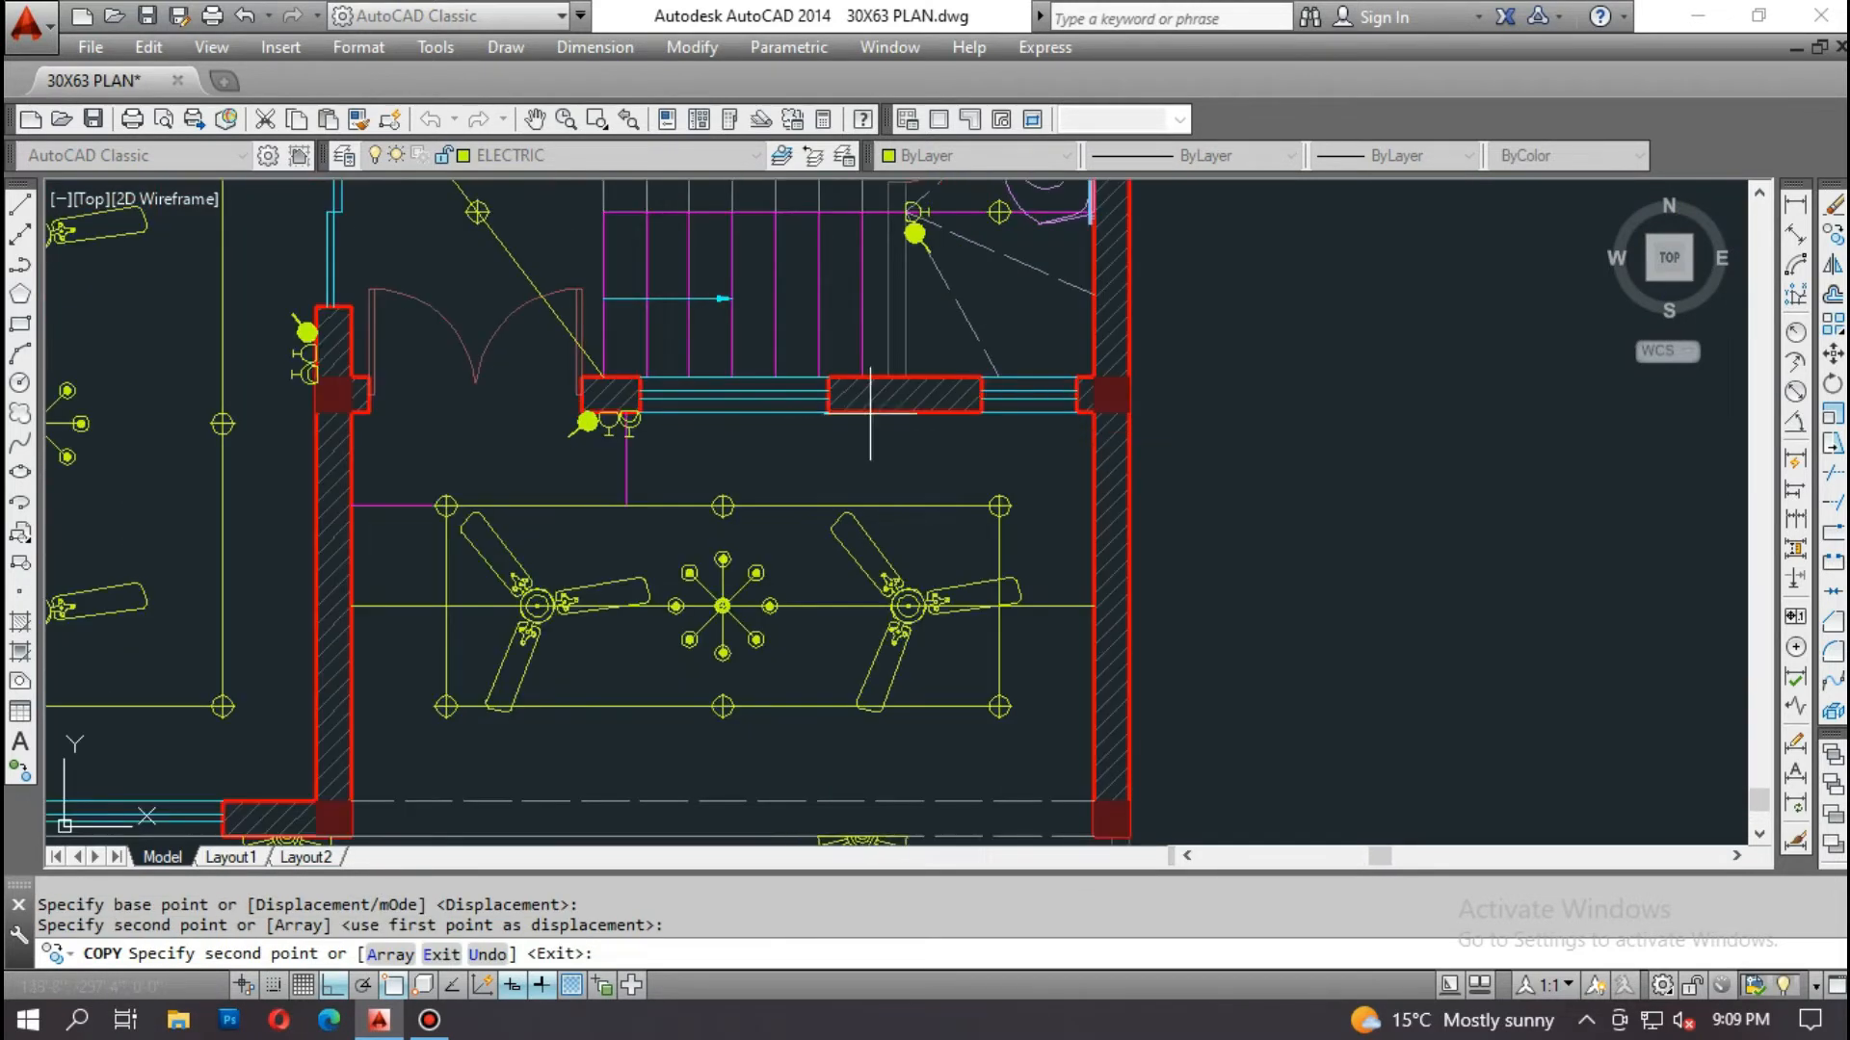
left_click(871, 426)
scroll(886, 429, "down", 4)
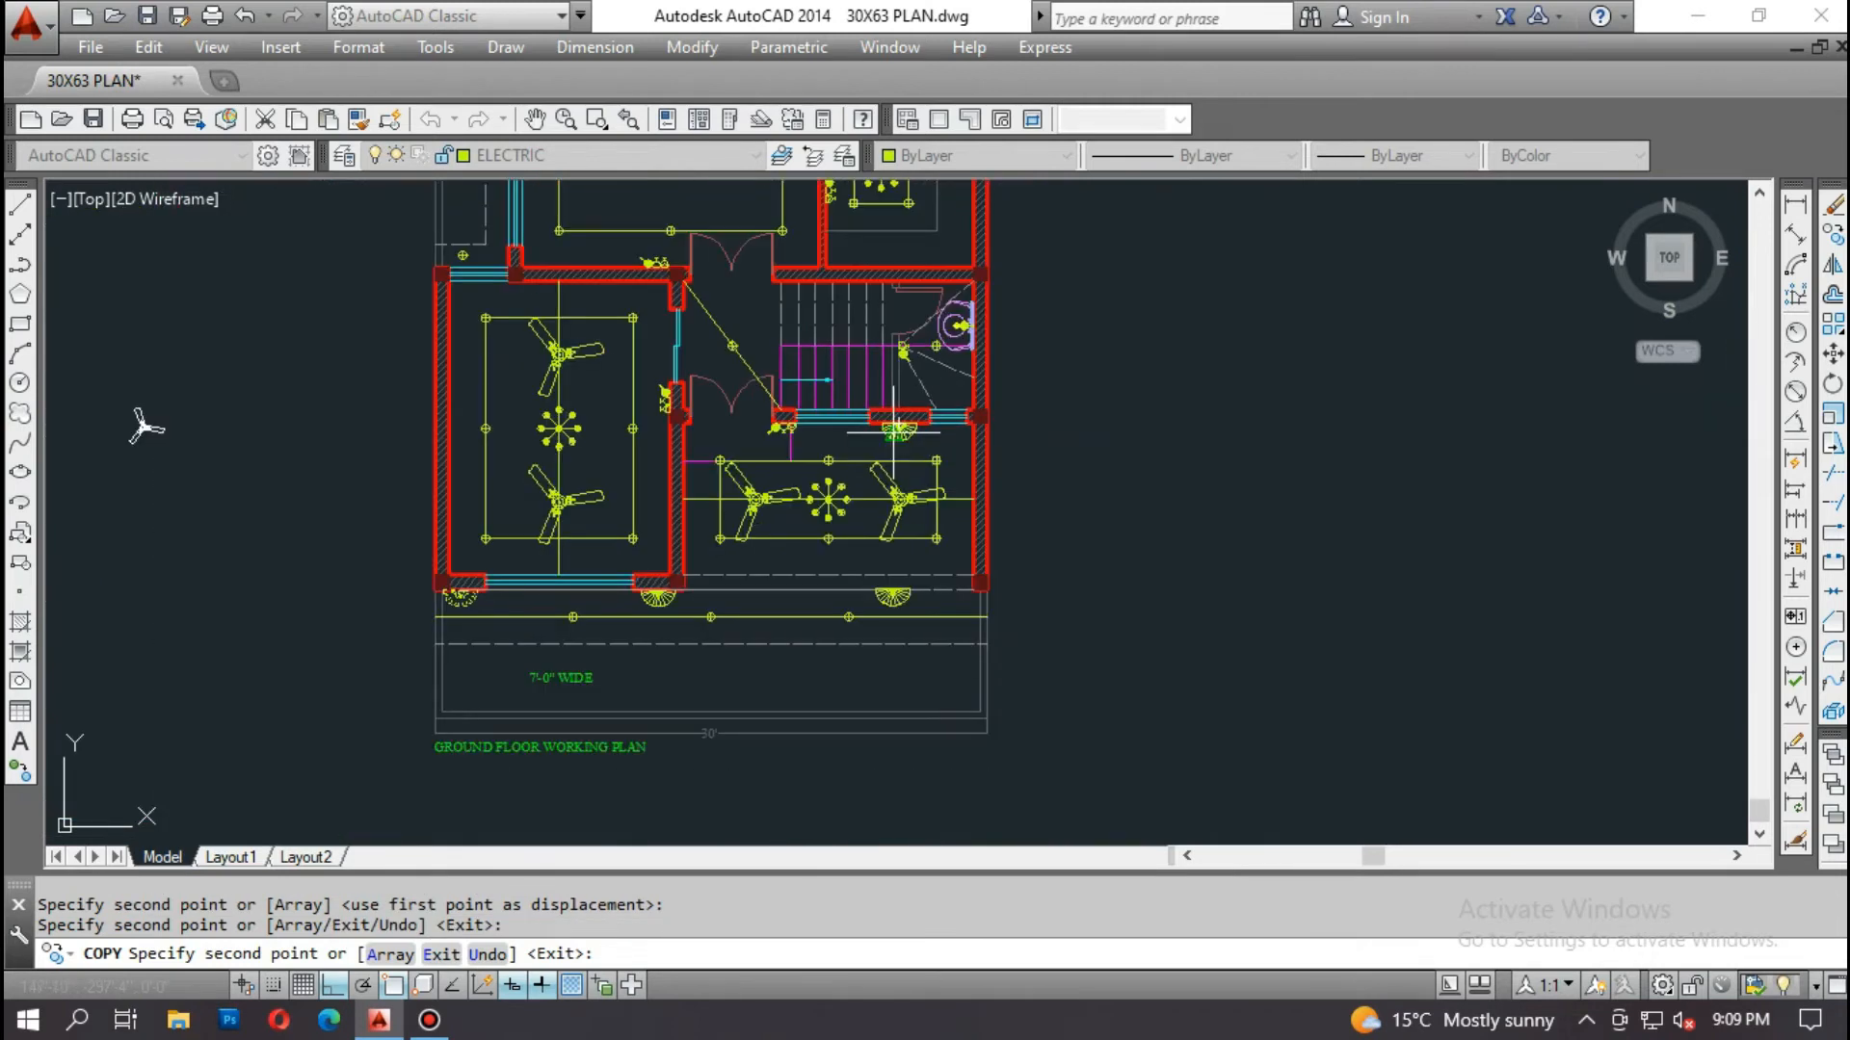
key("Escape")
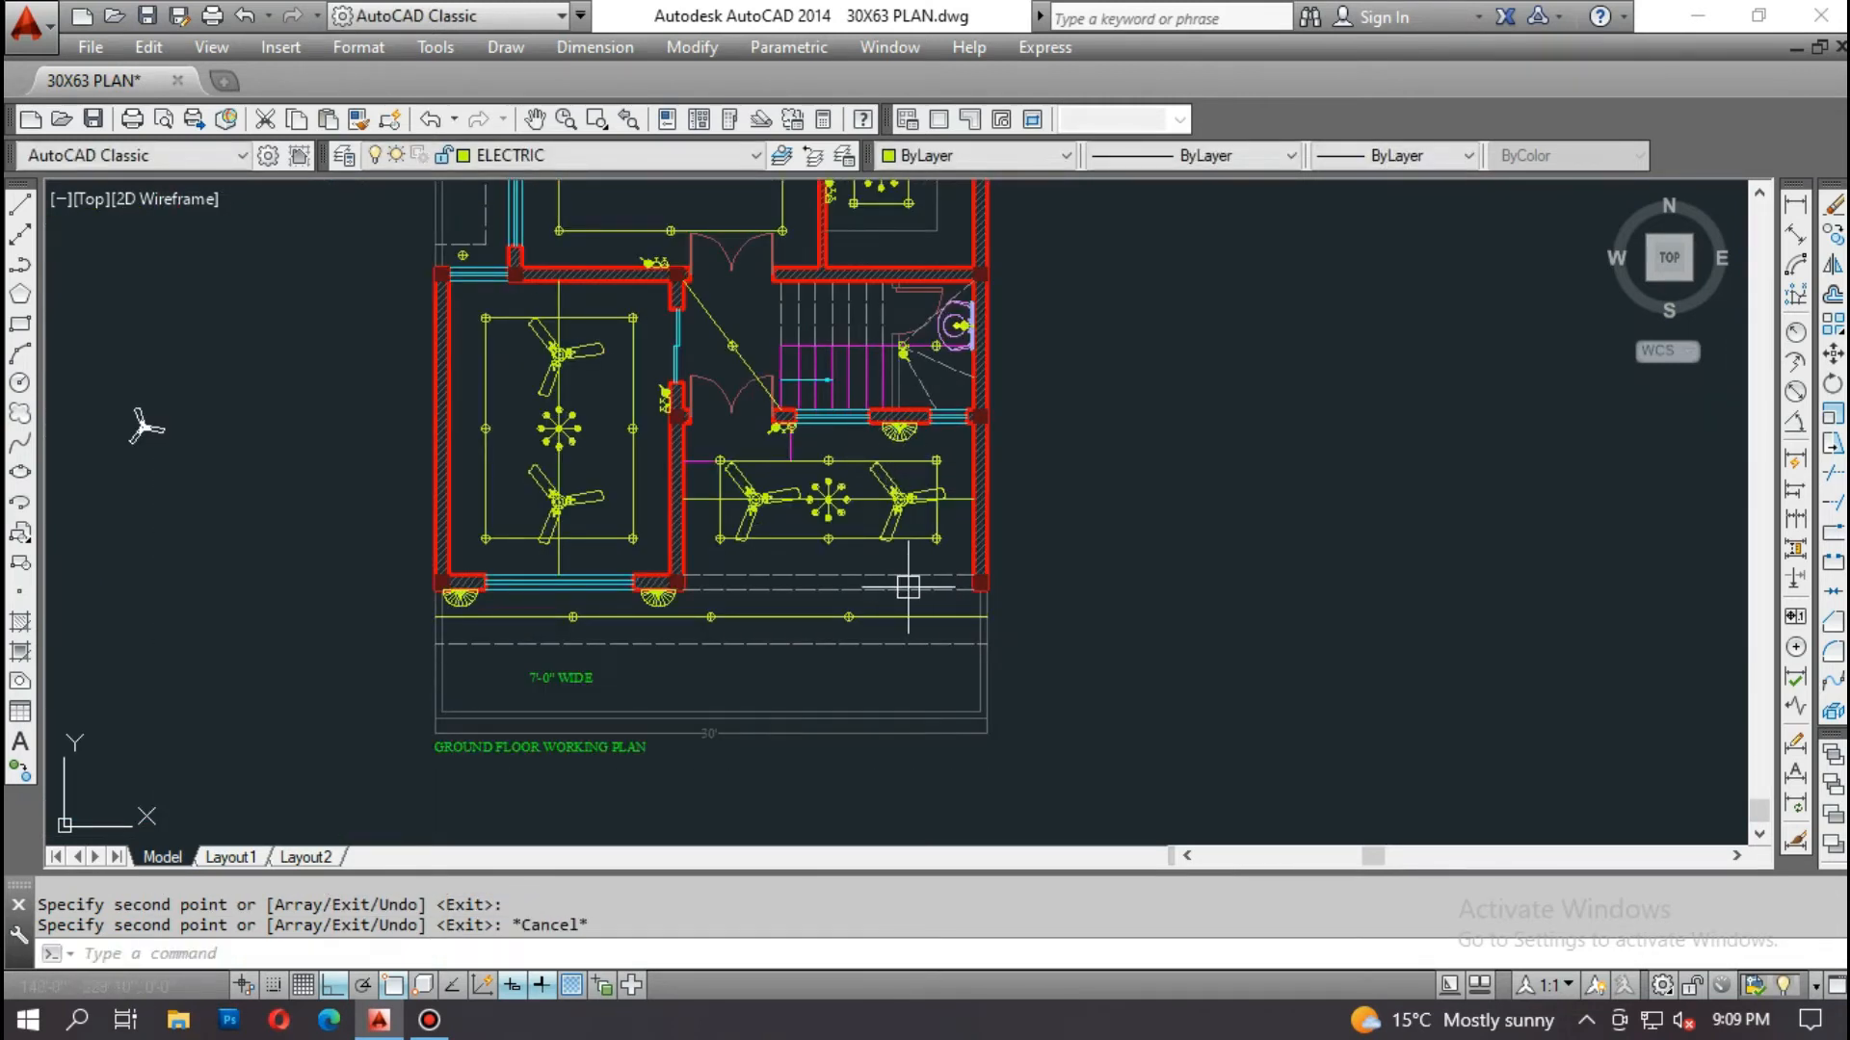
Step: Mirror the indoor AC unit, its magenta symbol and the O D-1 outdoor unit about the central wall between the rear bedrooms, keeping the originals
middle_click_drag(144, 427, 181, 840)
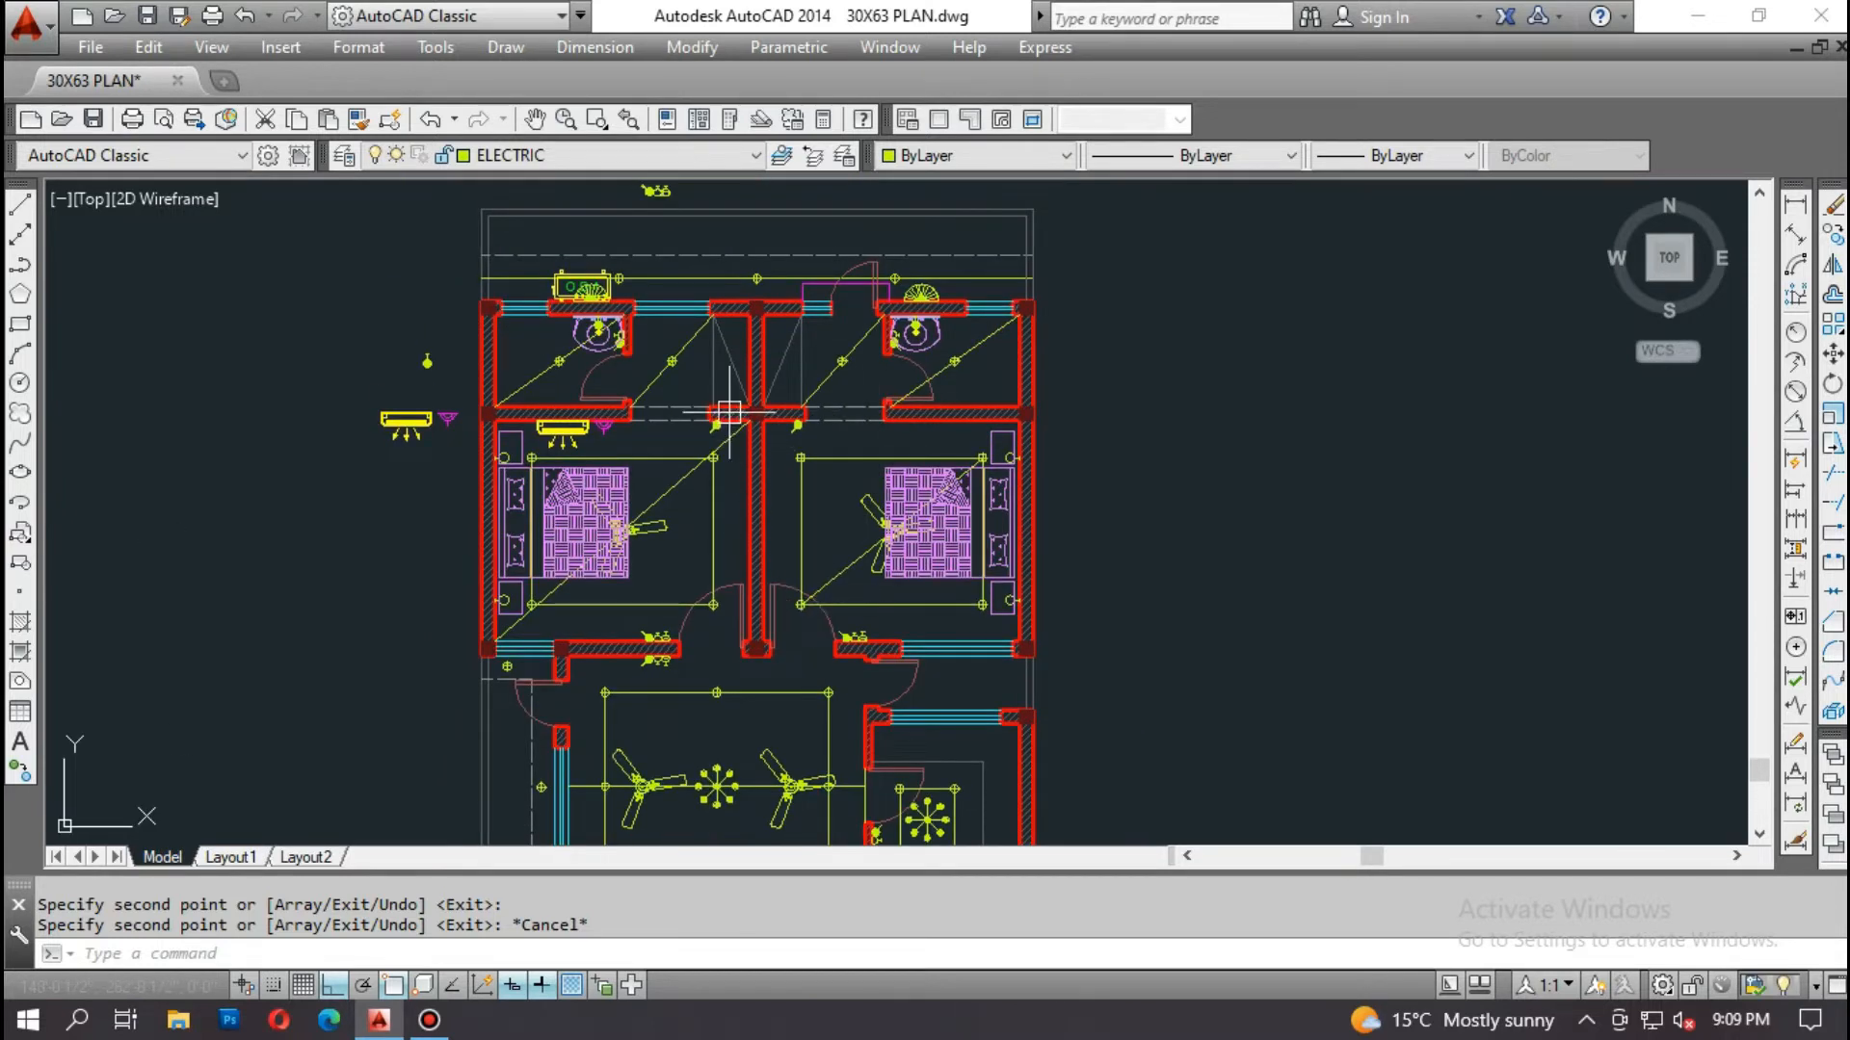
scroll(701, 286, "up", 2)
middle_click_drag(698, 310, 707, 357)
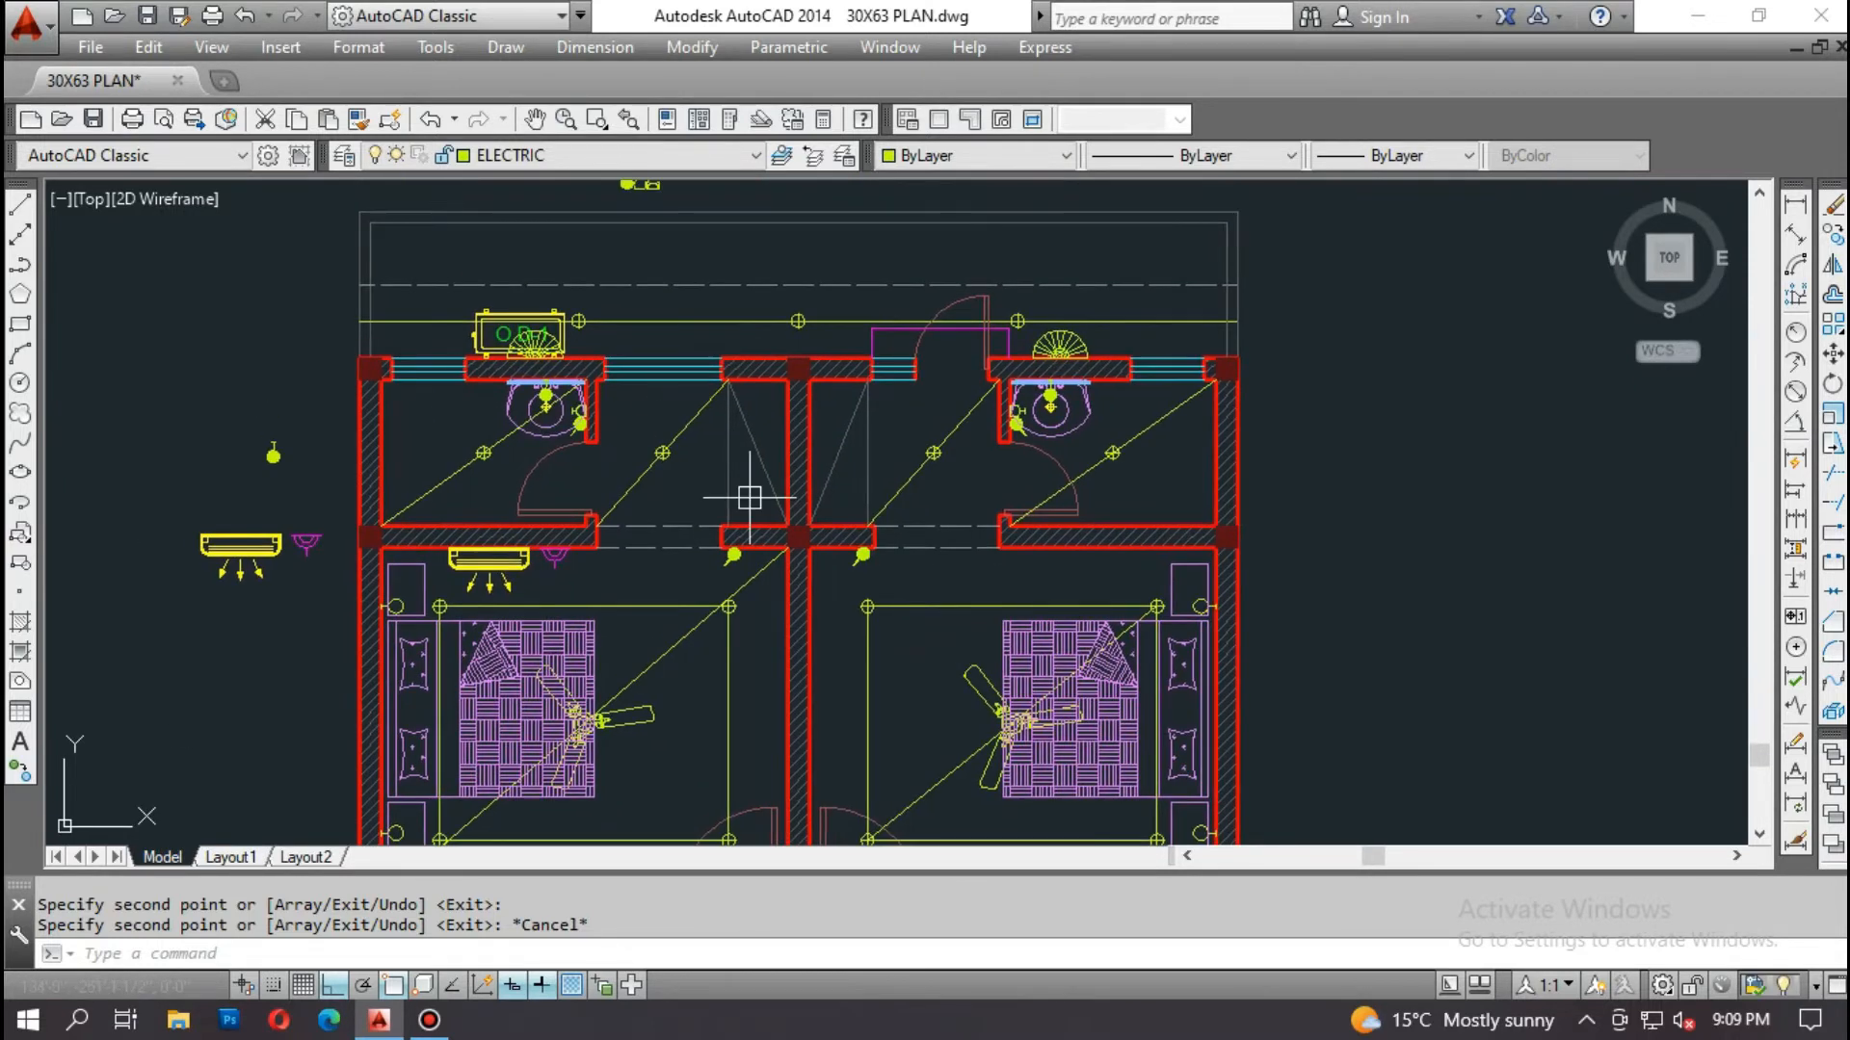
type("mi")
key("Return")
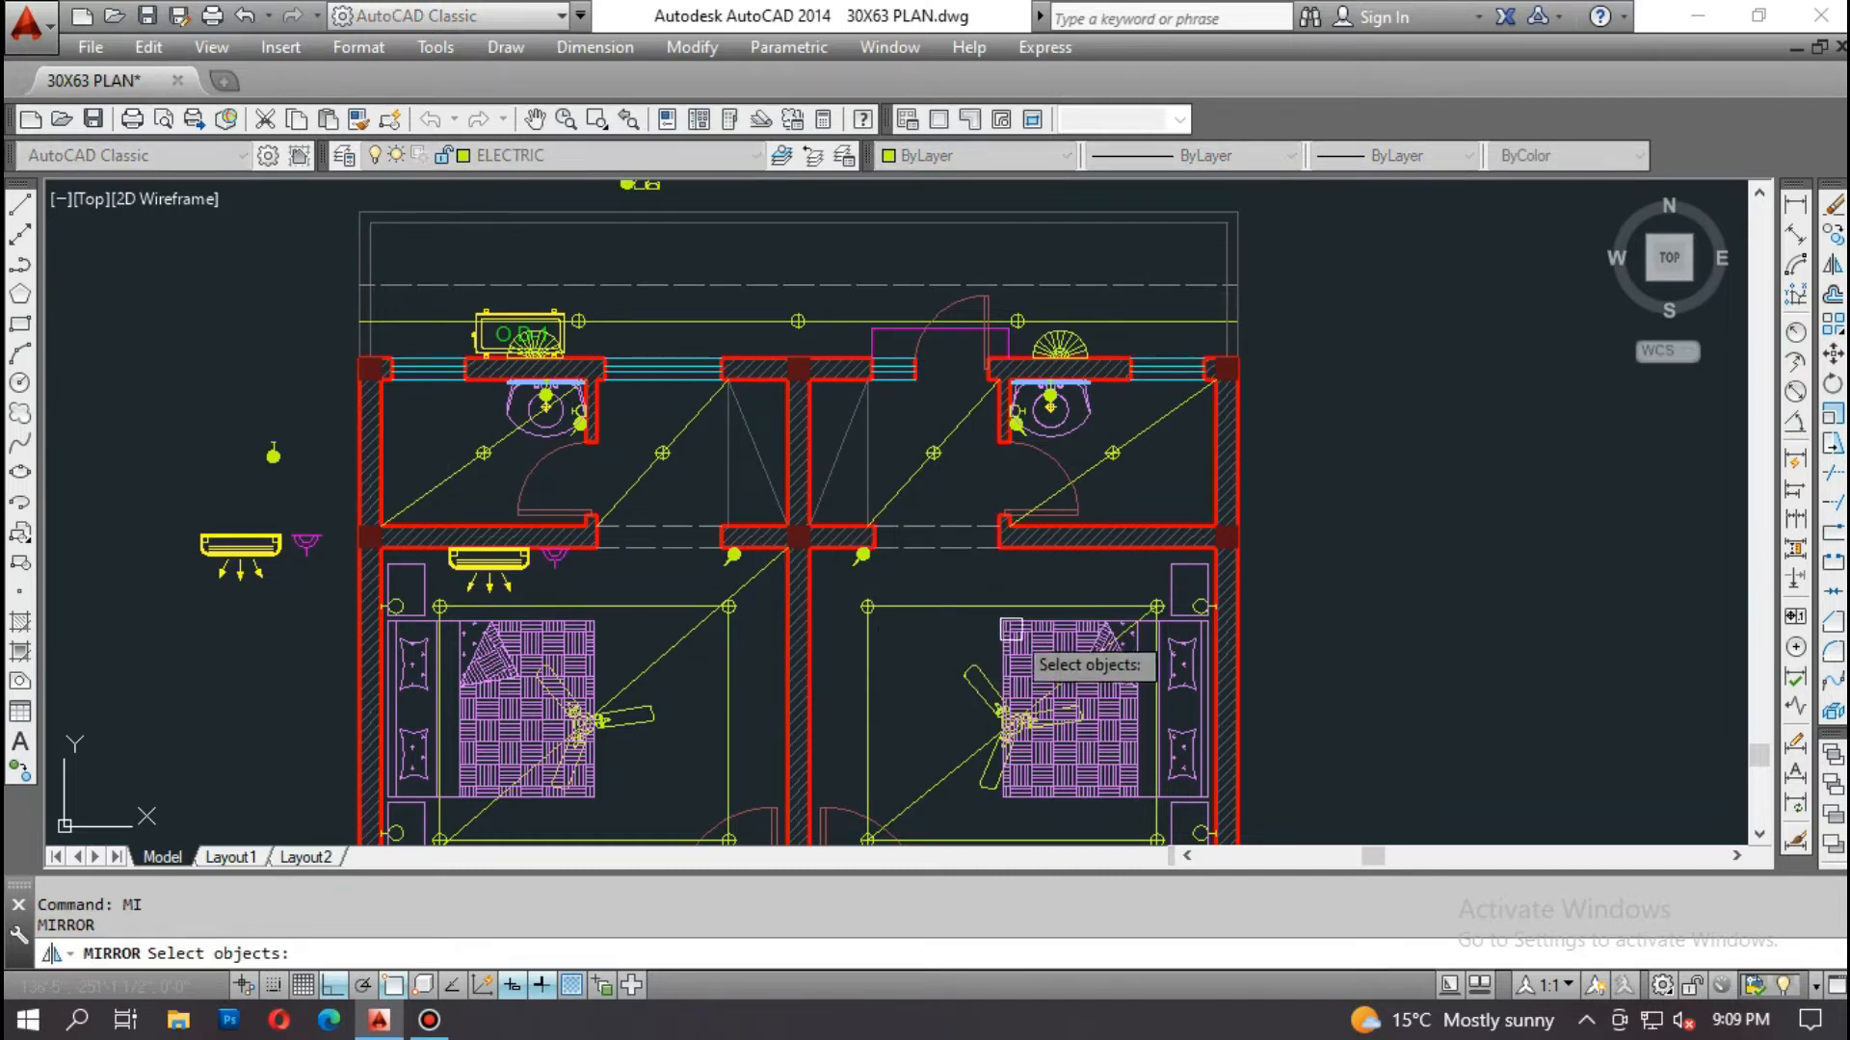
scroll(857, 607, "up", 3)
scroll(921, 506, "down", 2)
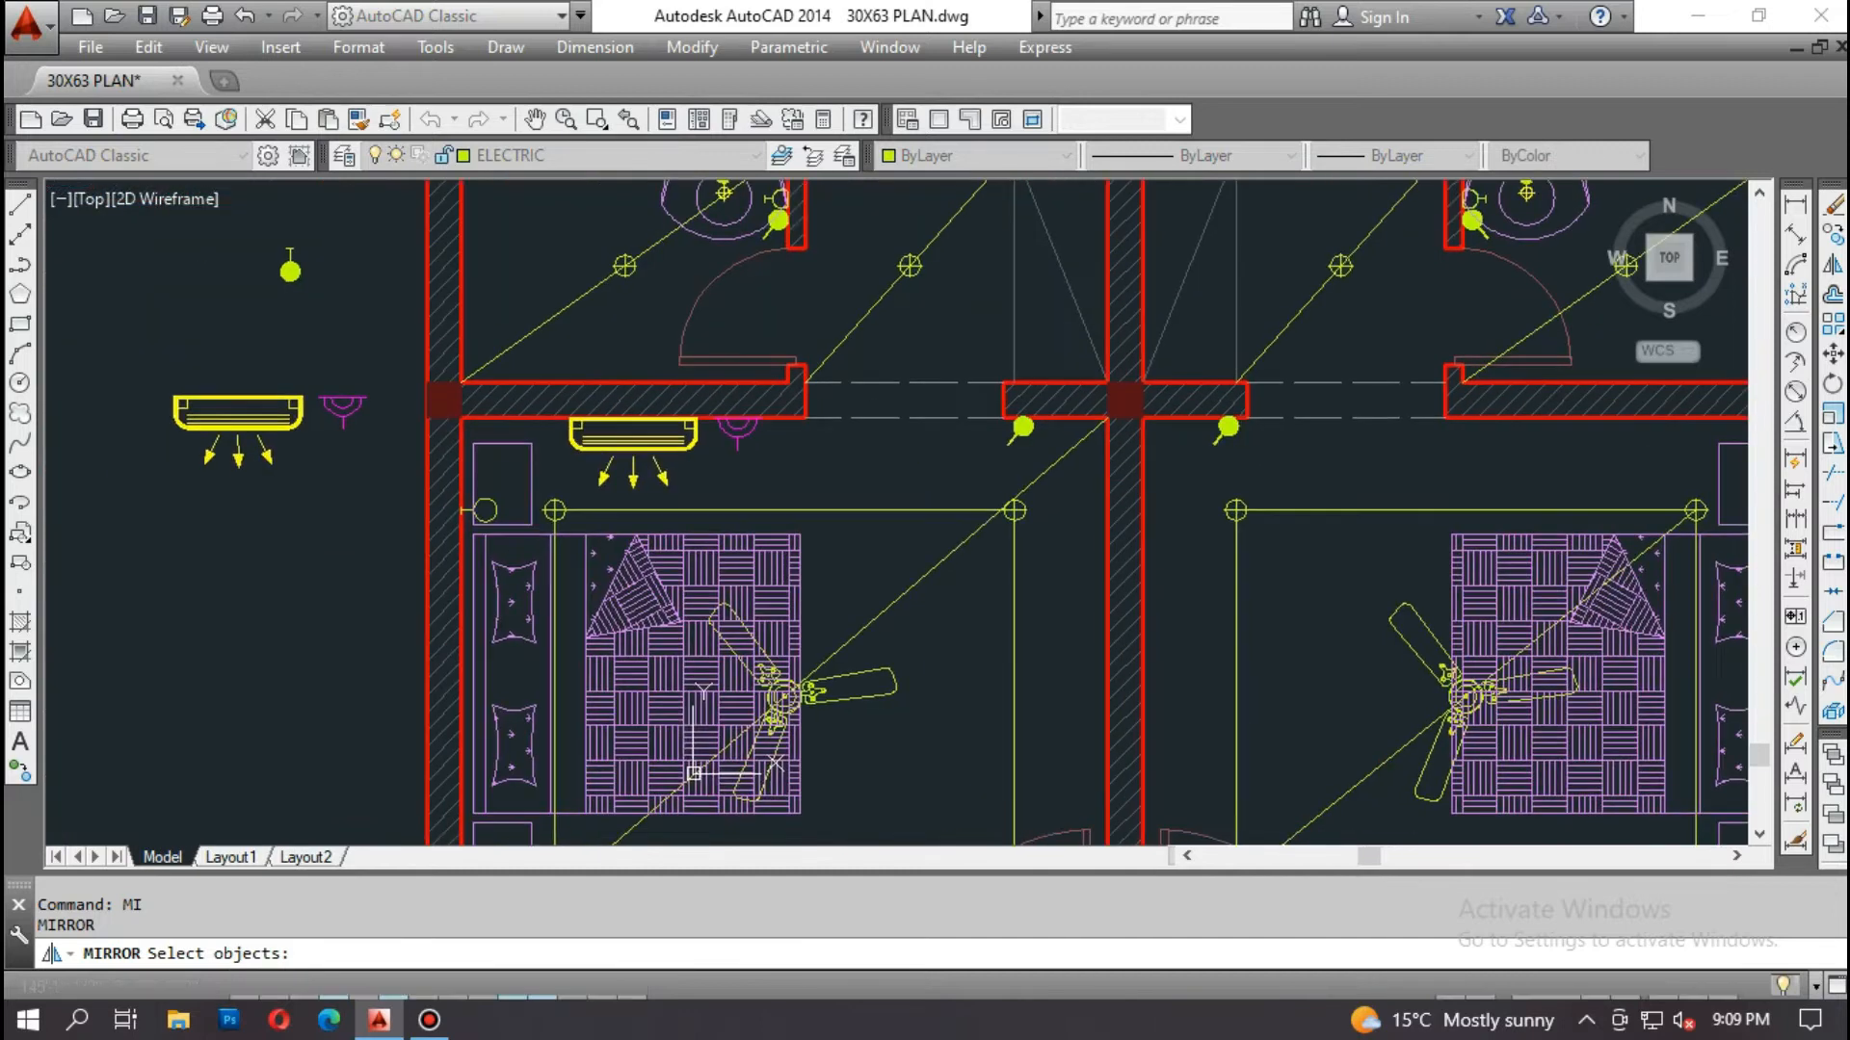
scroll(713, 429, "up", 3)
left_click(817, 502)
left_click(537, 428)
scroll(728, 415, "up", 10)
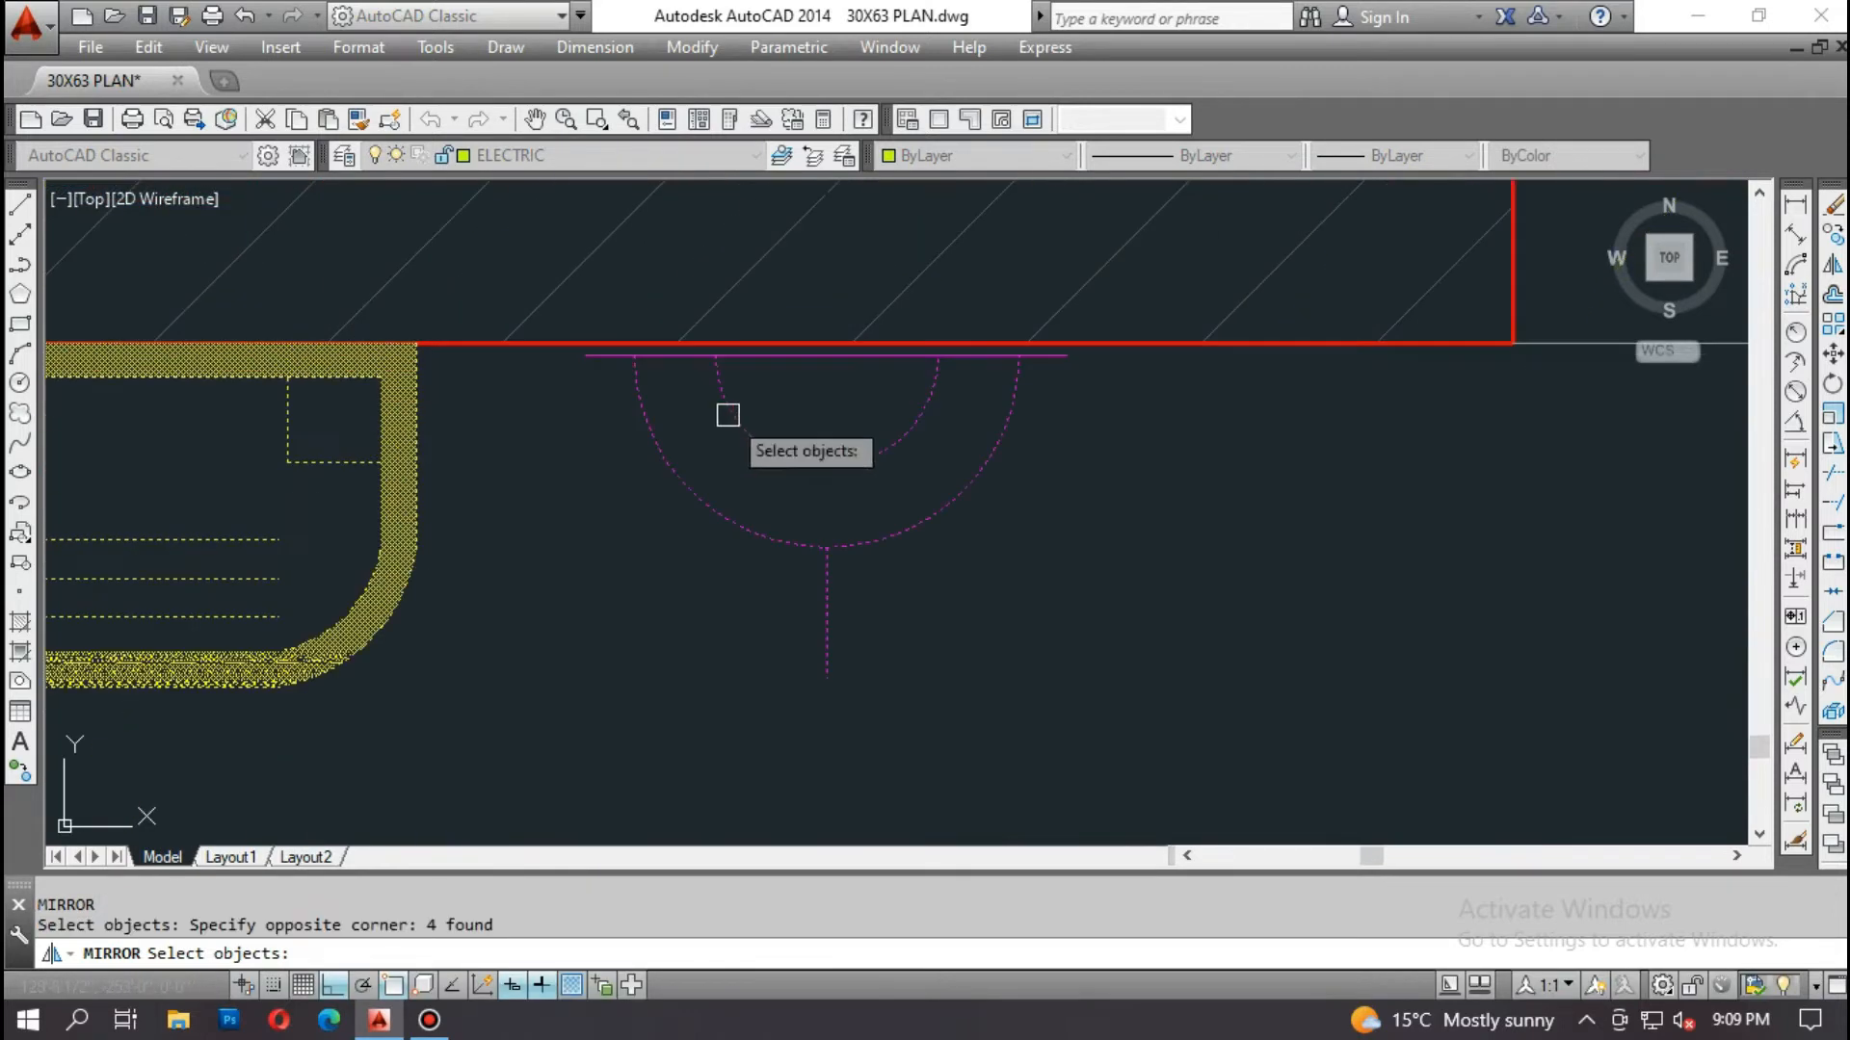
left_click(479, 280)
left_click(1205, 537)
scroll(732, 679, "down", 5)
scroll(728, 431, "up", 7)
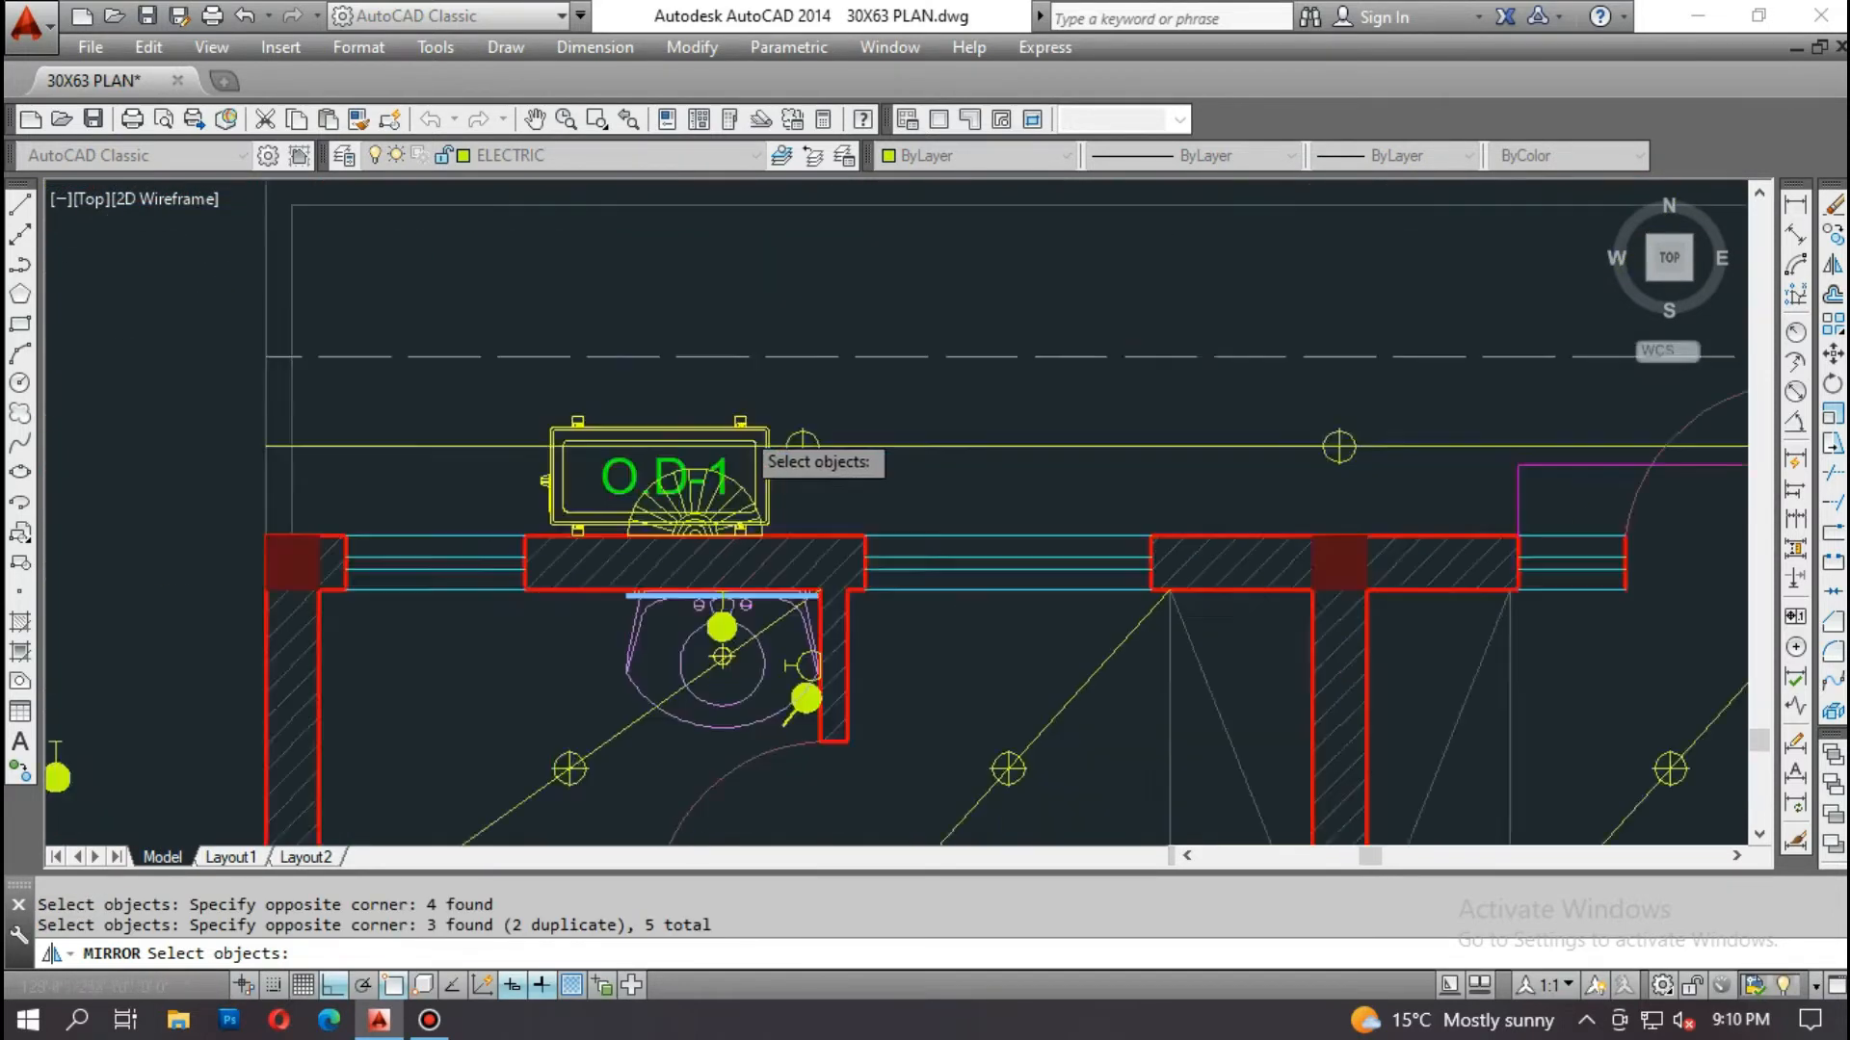
left_click(734, 421)
left_click(628, 480)
scroll(363, 470, "down", 3)
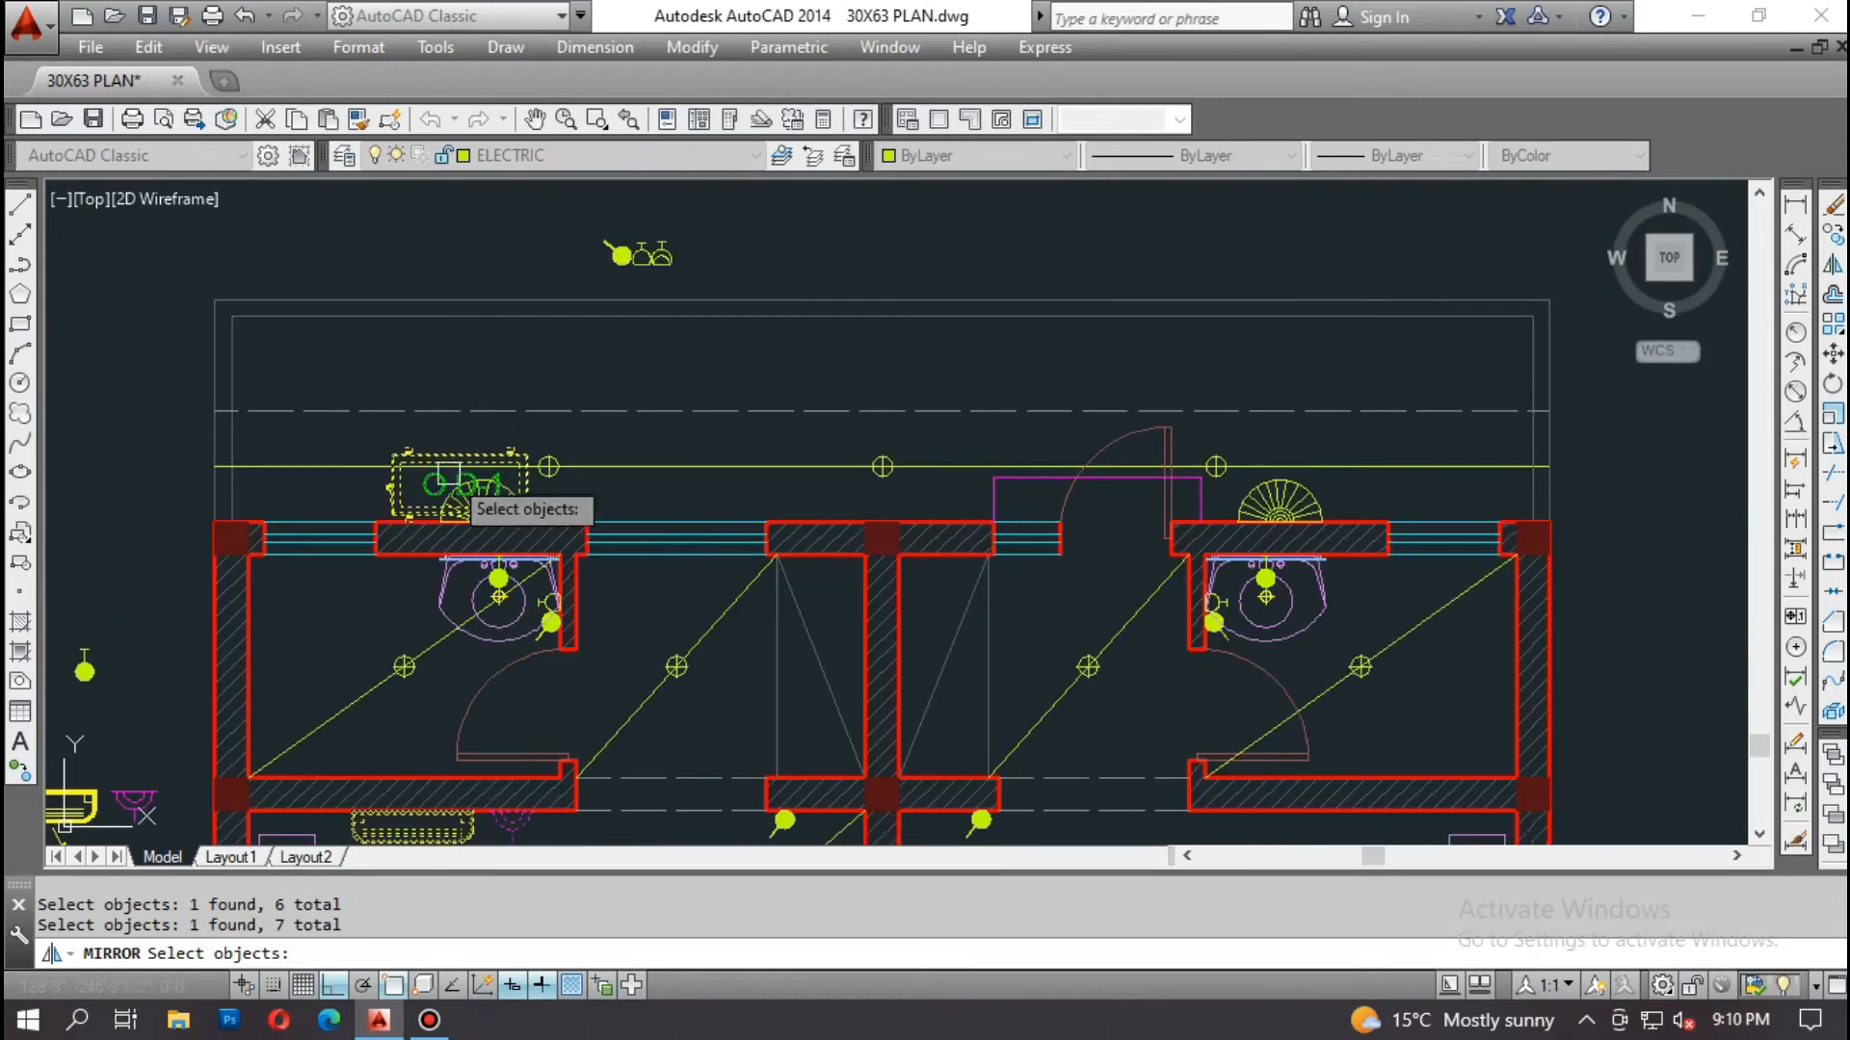
key("Return")
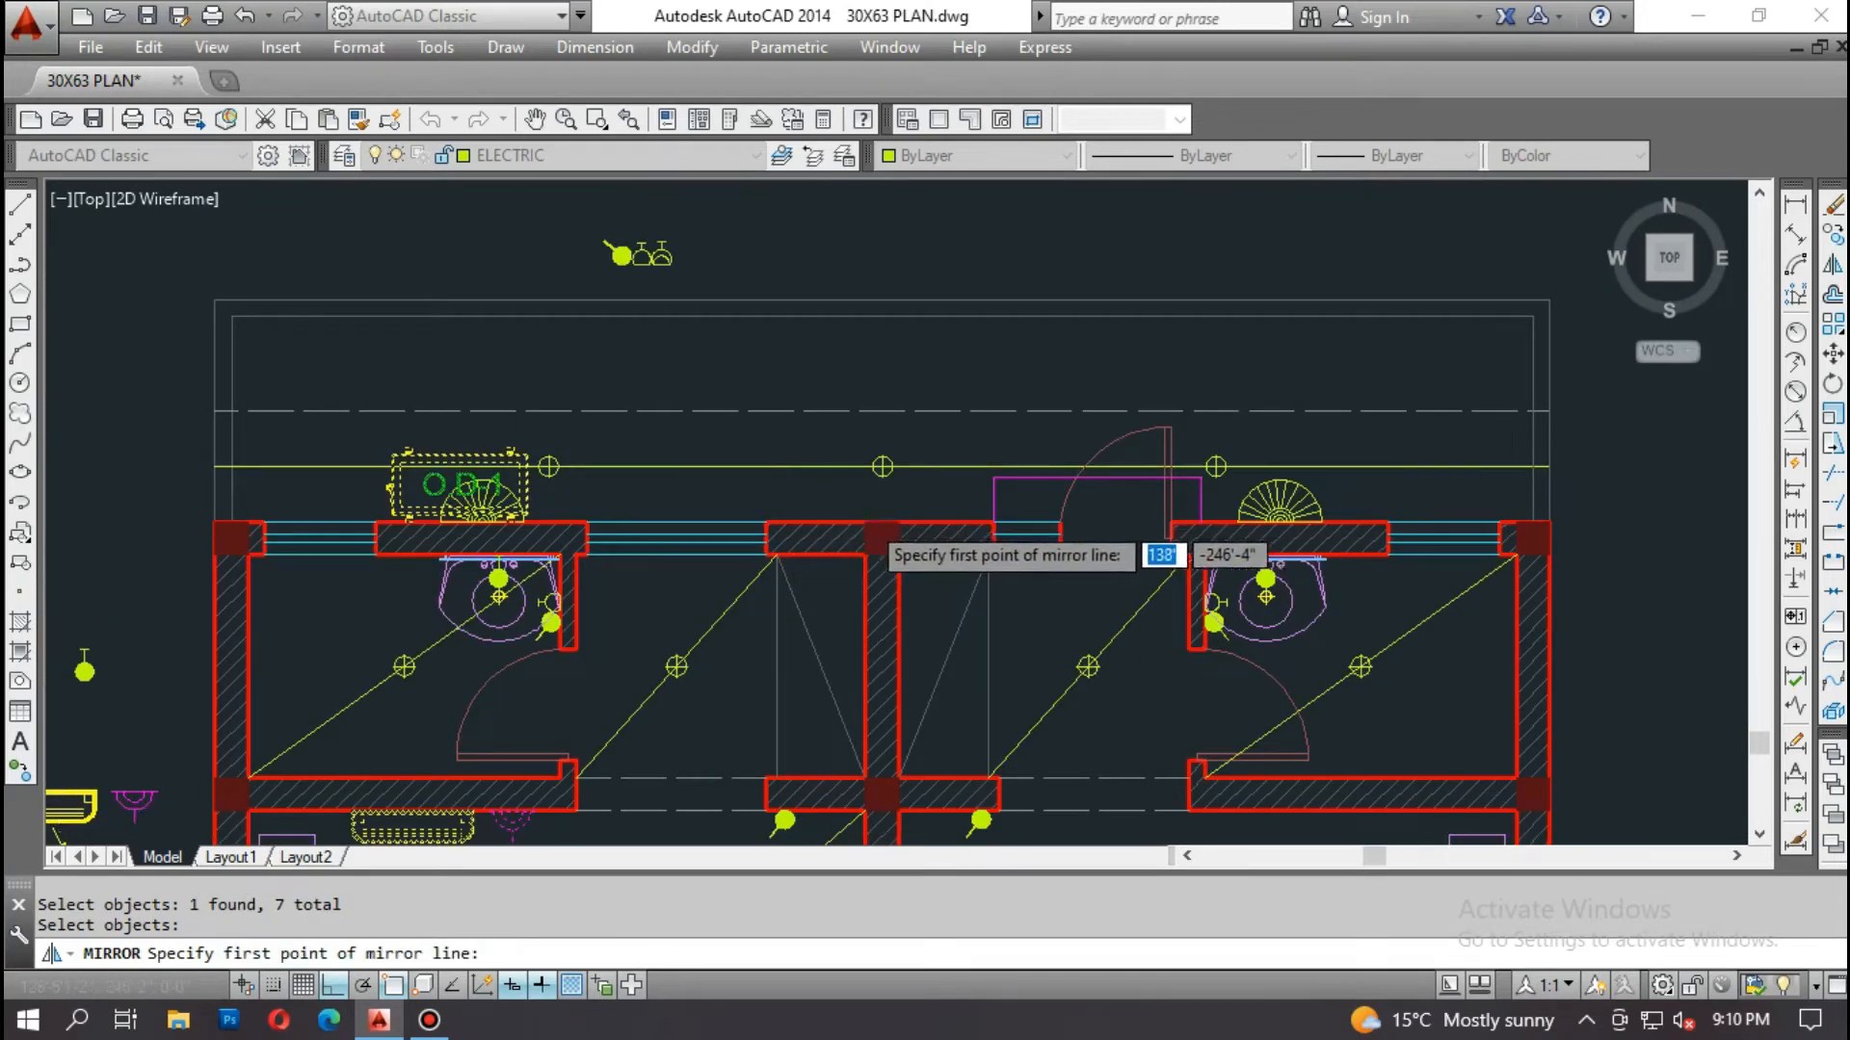
scroll(882, 525, "up", 3)
left_click(881, 523)
left_click(887, 290)
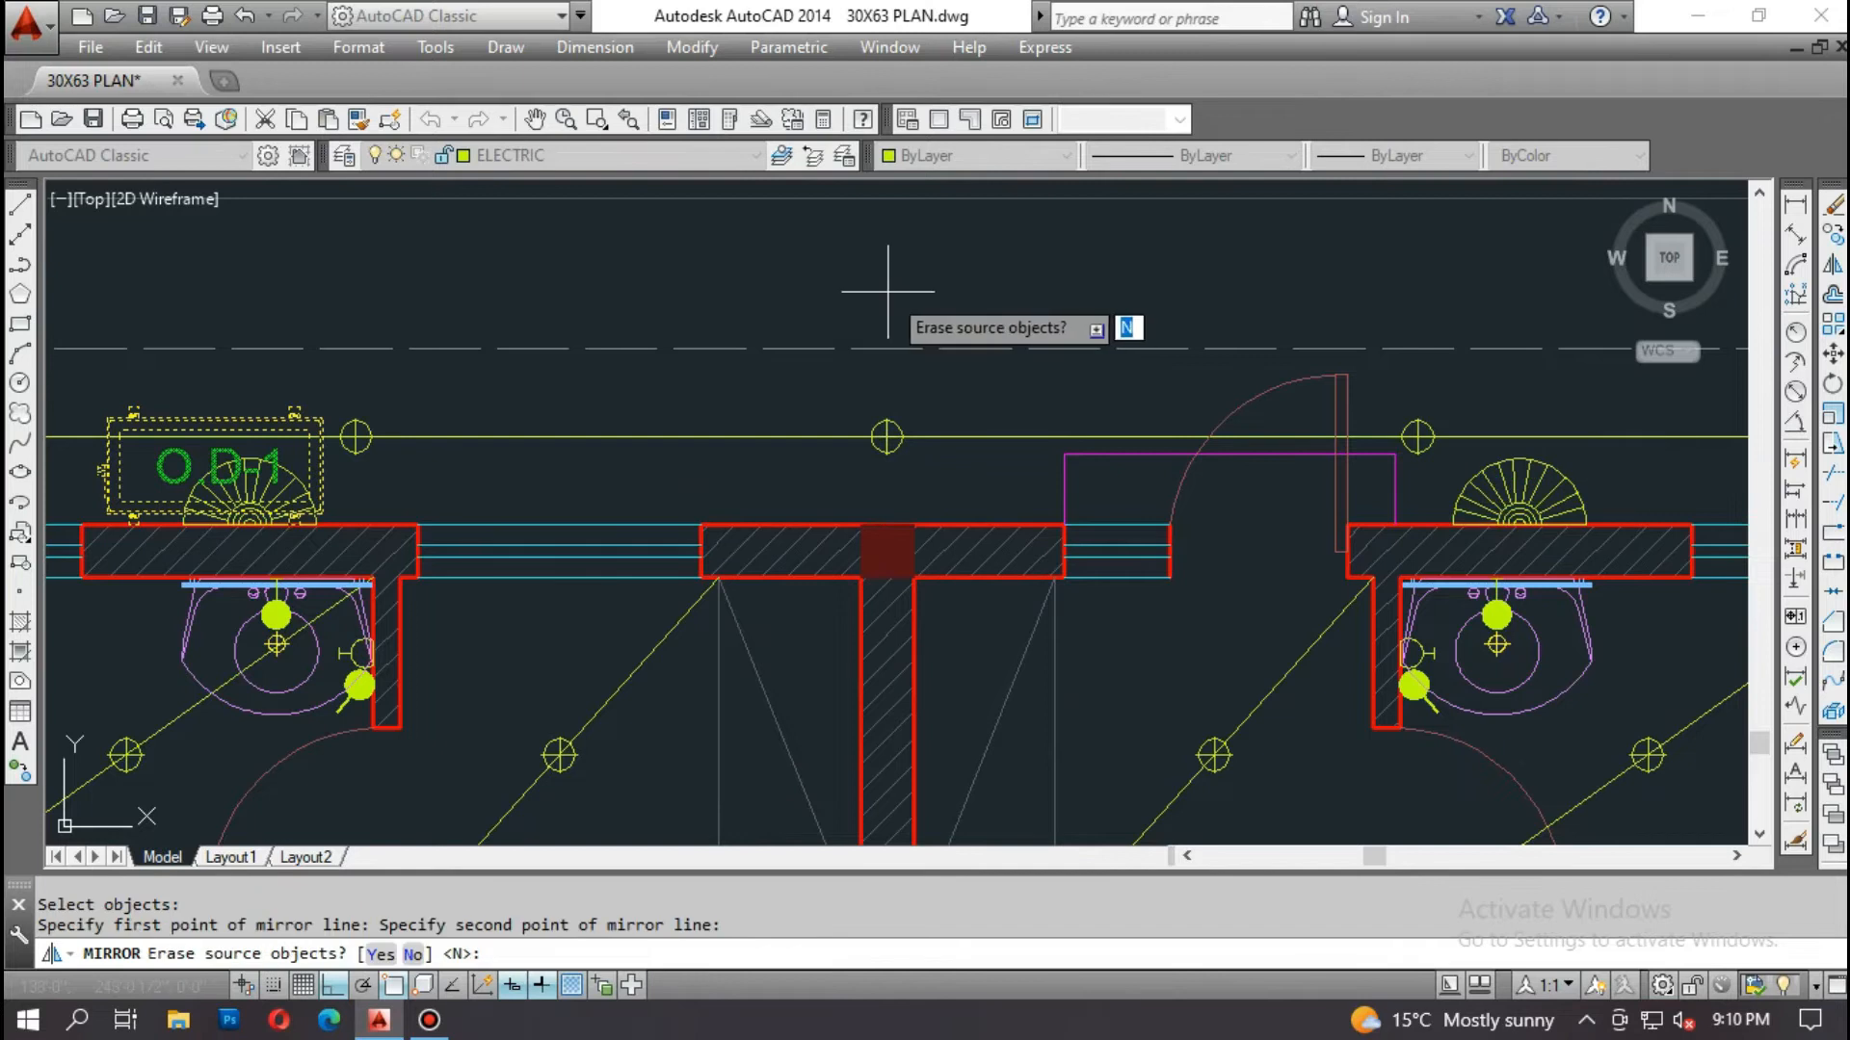
key("Return")
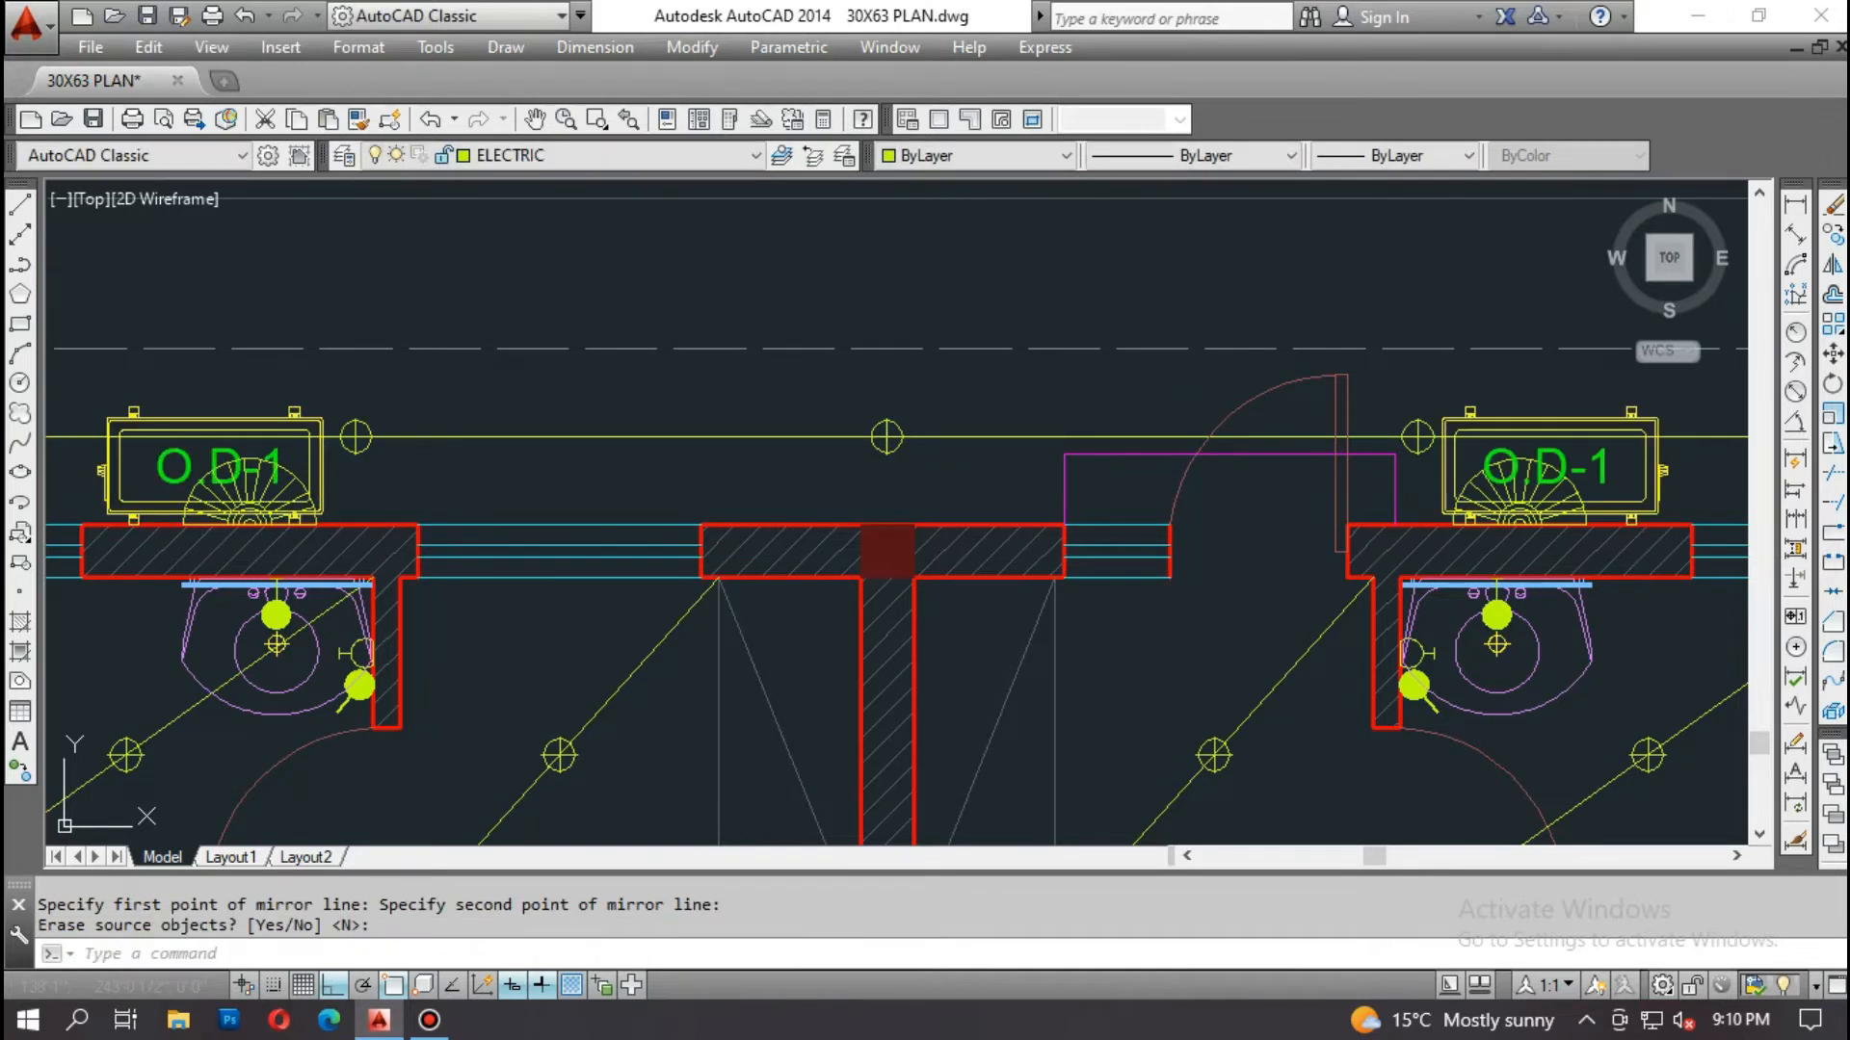
Step: Move the mirrored indoor AC unit and its magenta symbol so the symbol sits flush against the bedroom wall
middle_click_drag(1385, 807, 797, 541)
middle_click_drag(956, 750, 892, 574)
scroll(898, 575, "up", 4)
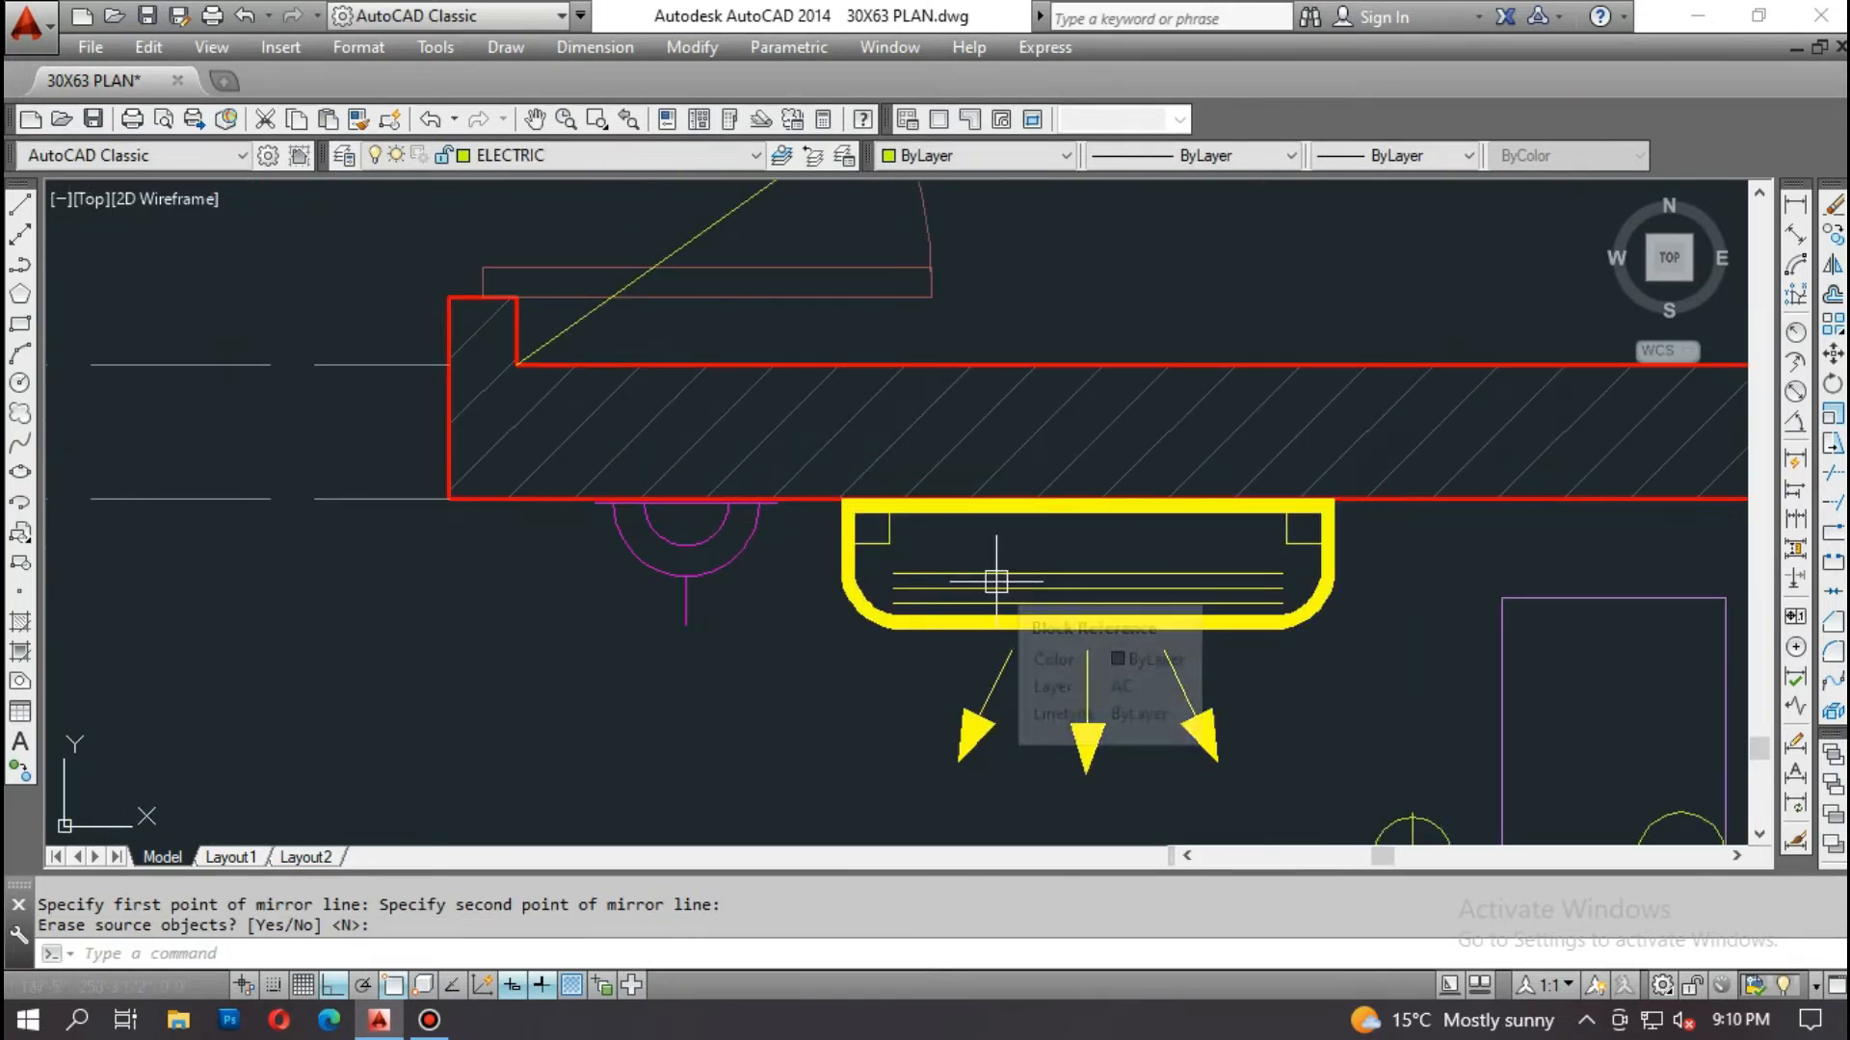
type("m")
key("Return")
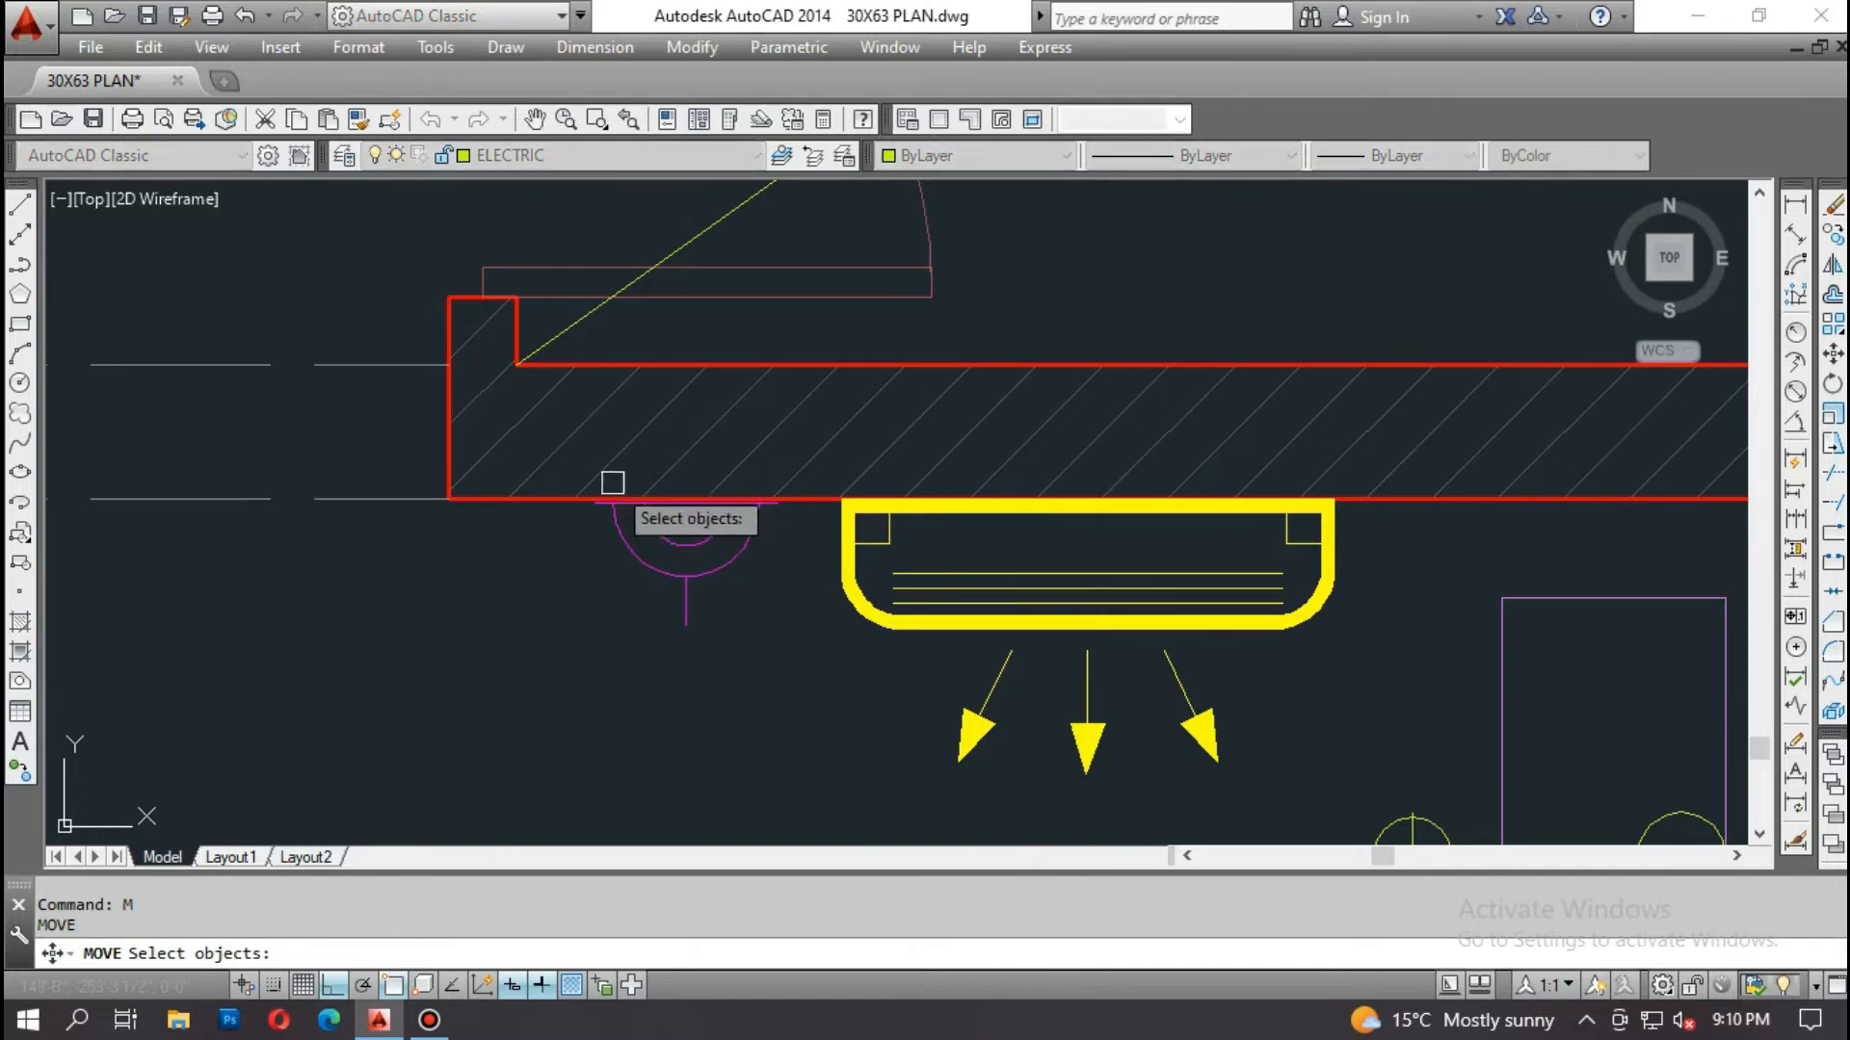
left_click(570, 462)
left_click(1387, 814)
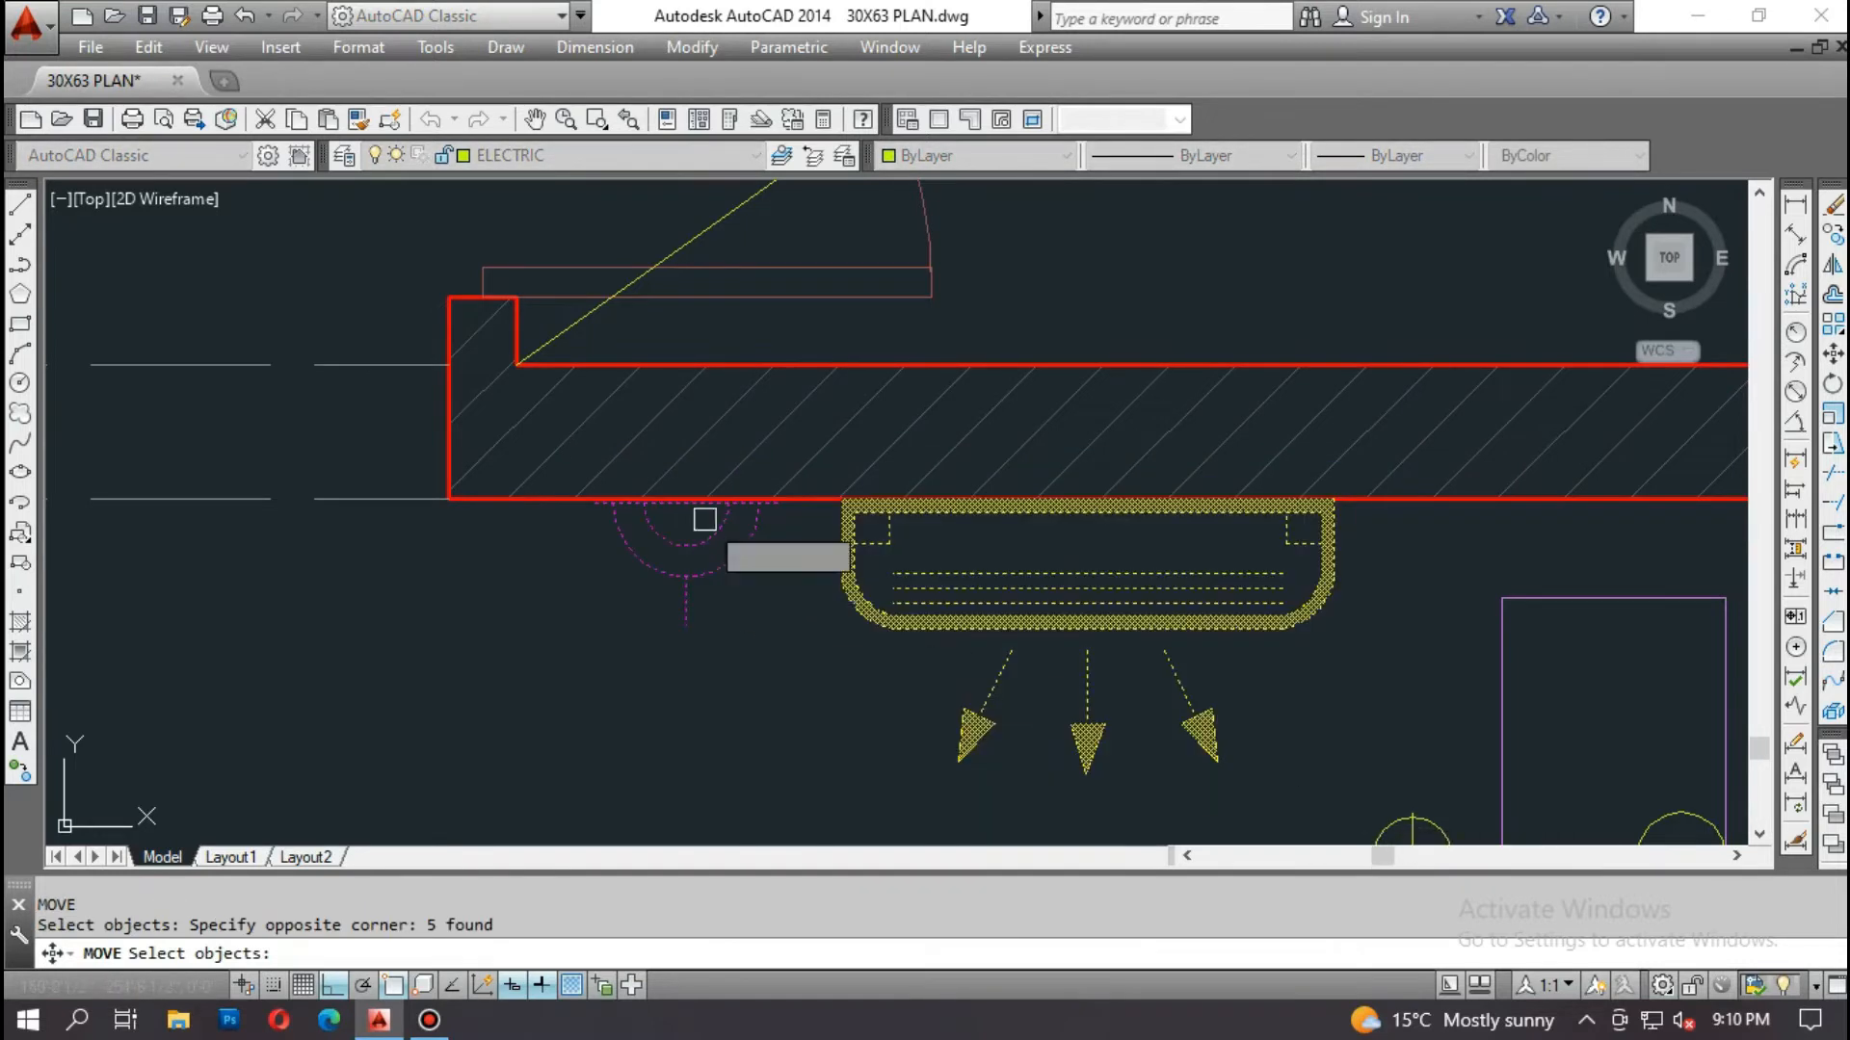
scroll(707, 521, "up", 8)
key("Return")
left_click(668, 532)
left_click(669, 508)
scroll(692, 512, "down", 6)
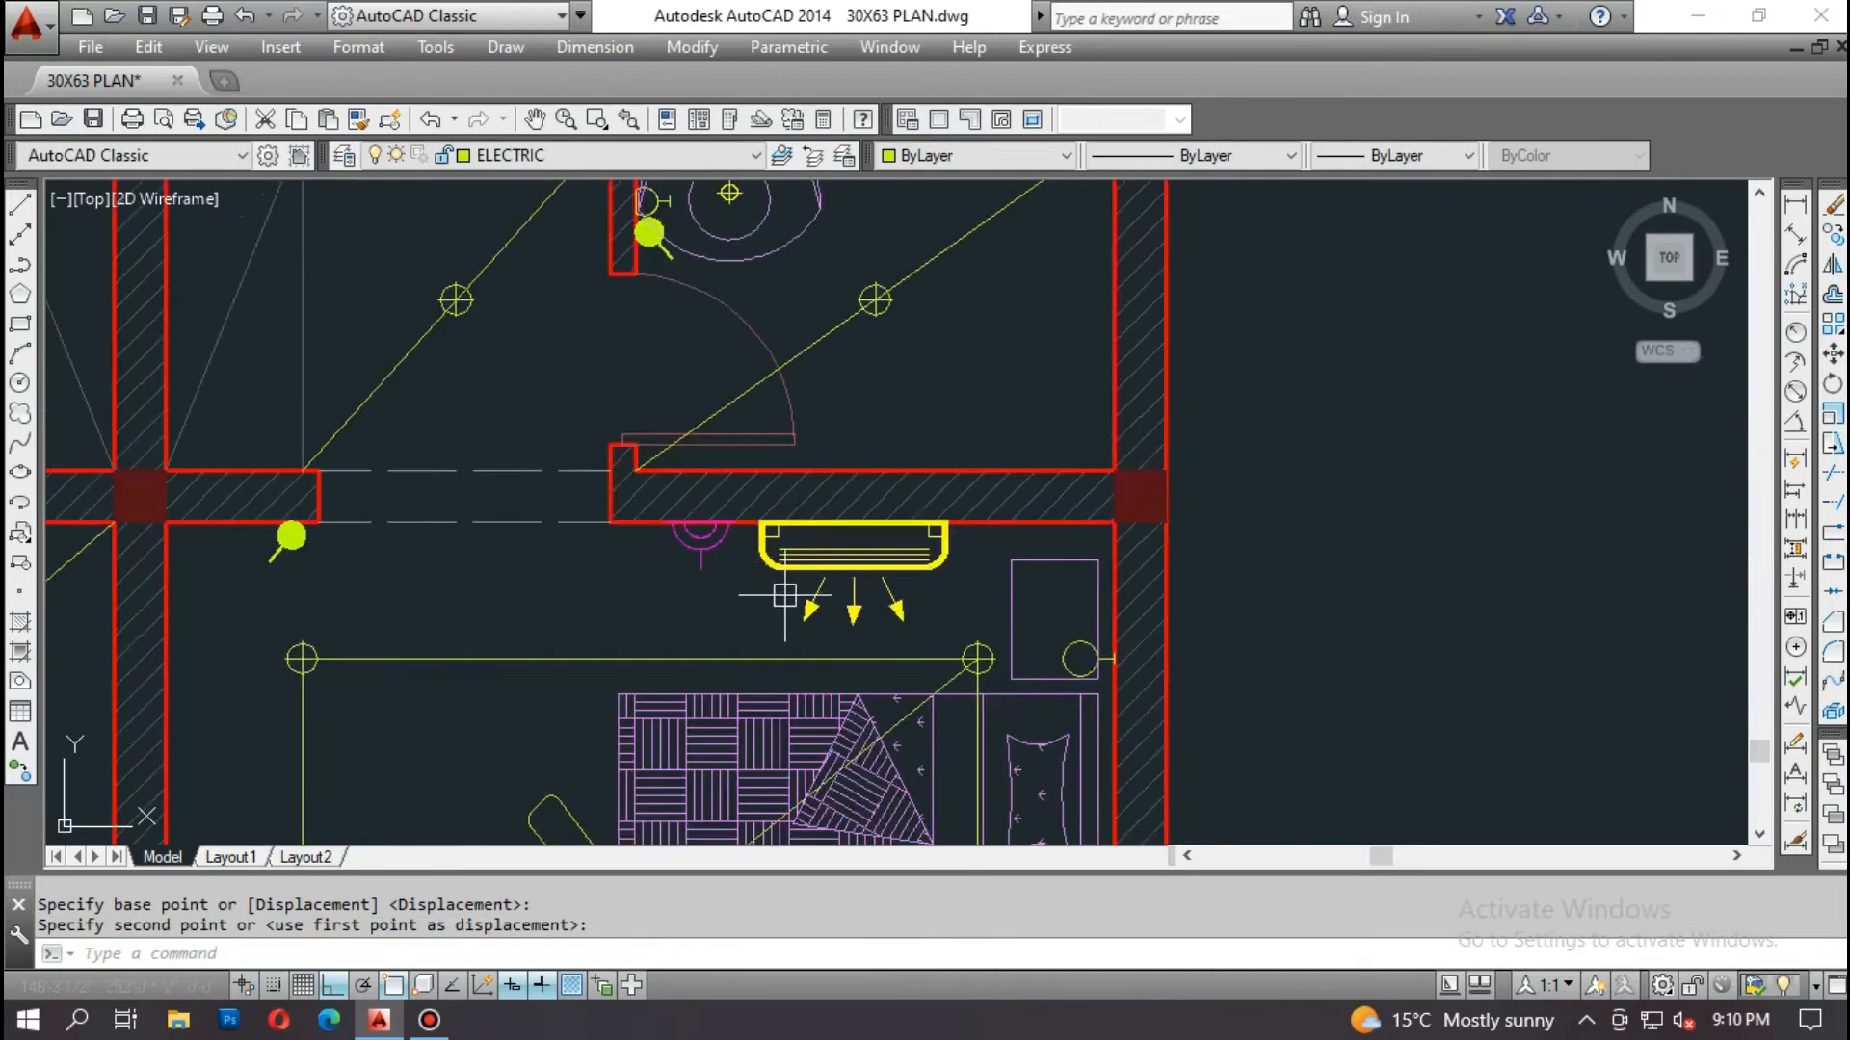
Step: Move the original indoor AC unit and magenta symbol in the other rear bedroom so the symbol sits against the wall
scroll(501, 520, "up", 4)
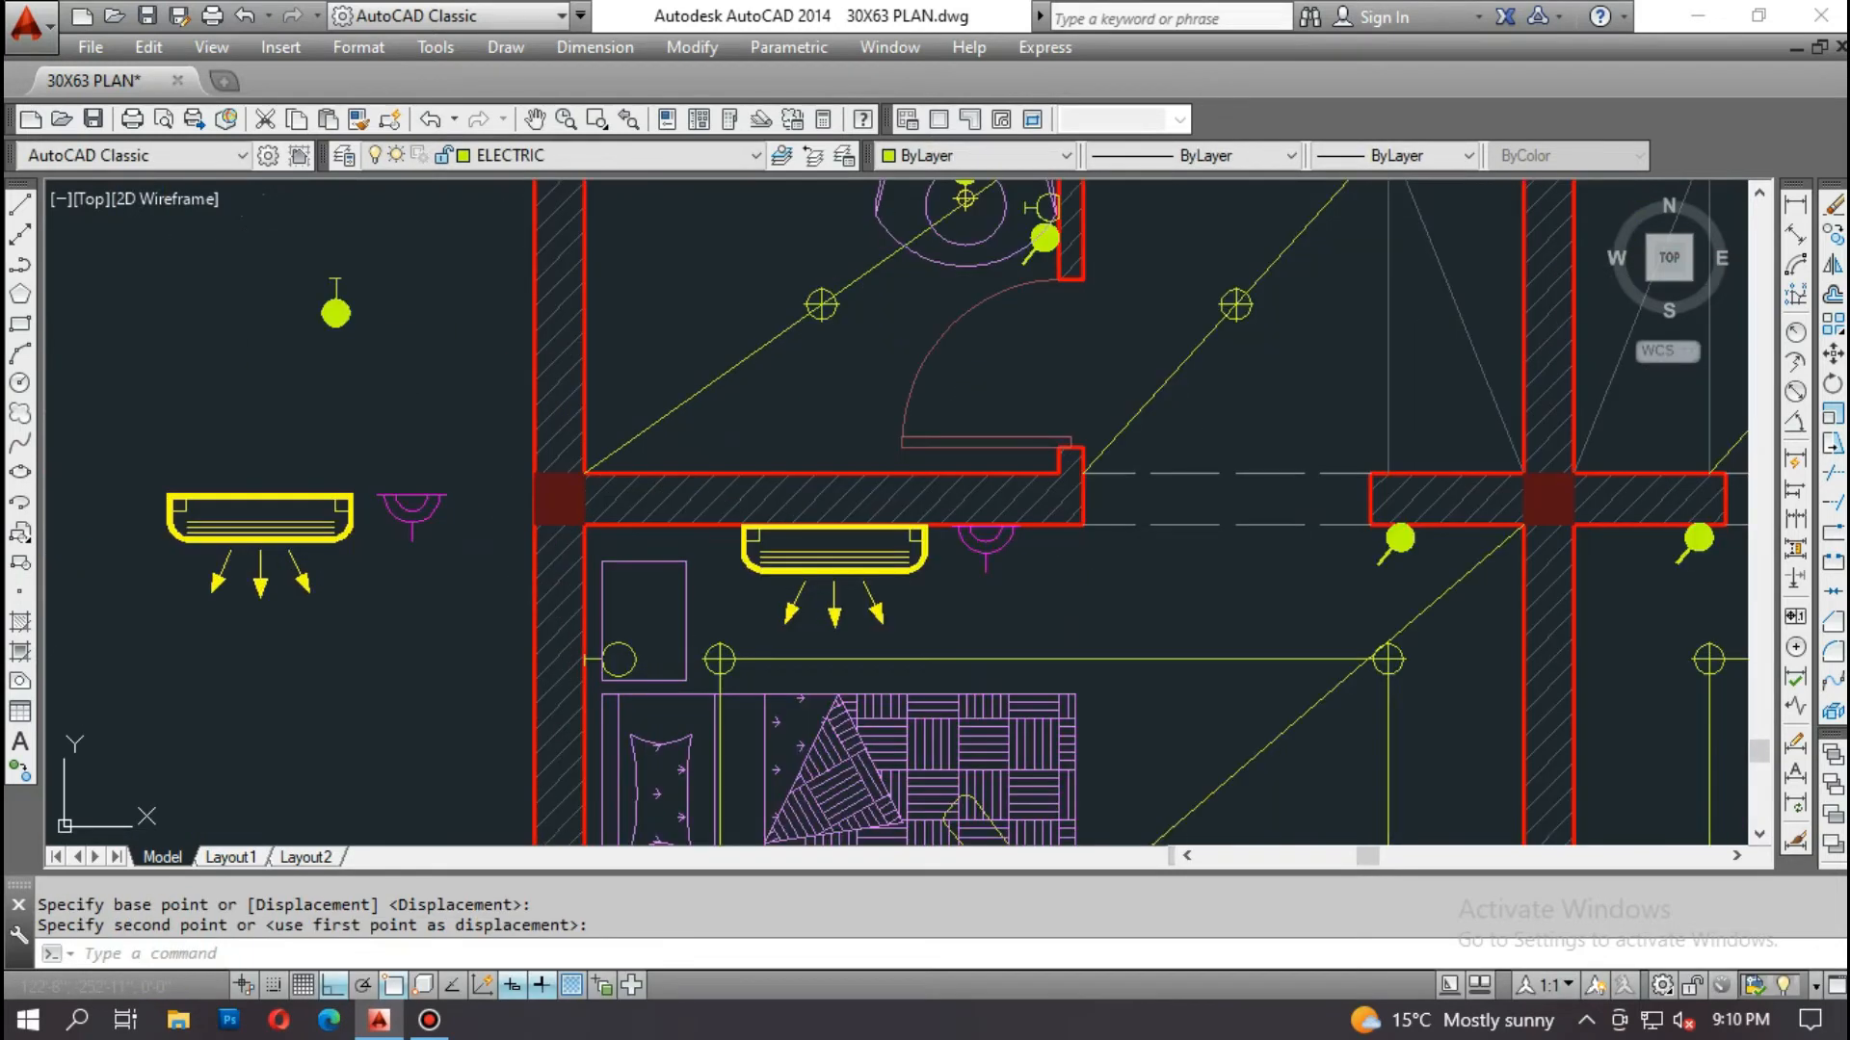
key("Return")
scroll(674, 511, "up", 8)
left_click(637, 452)
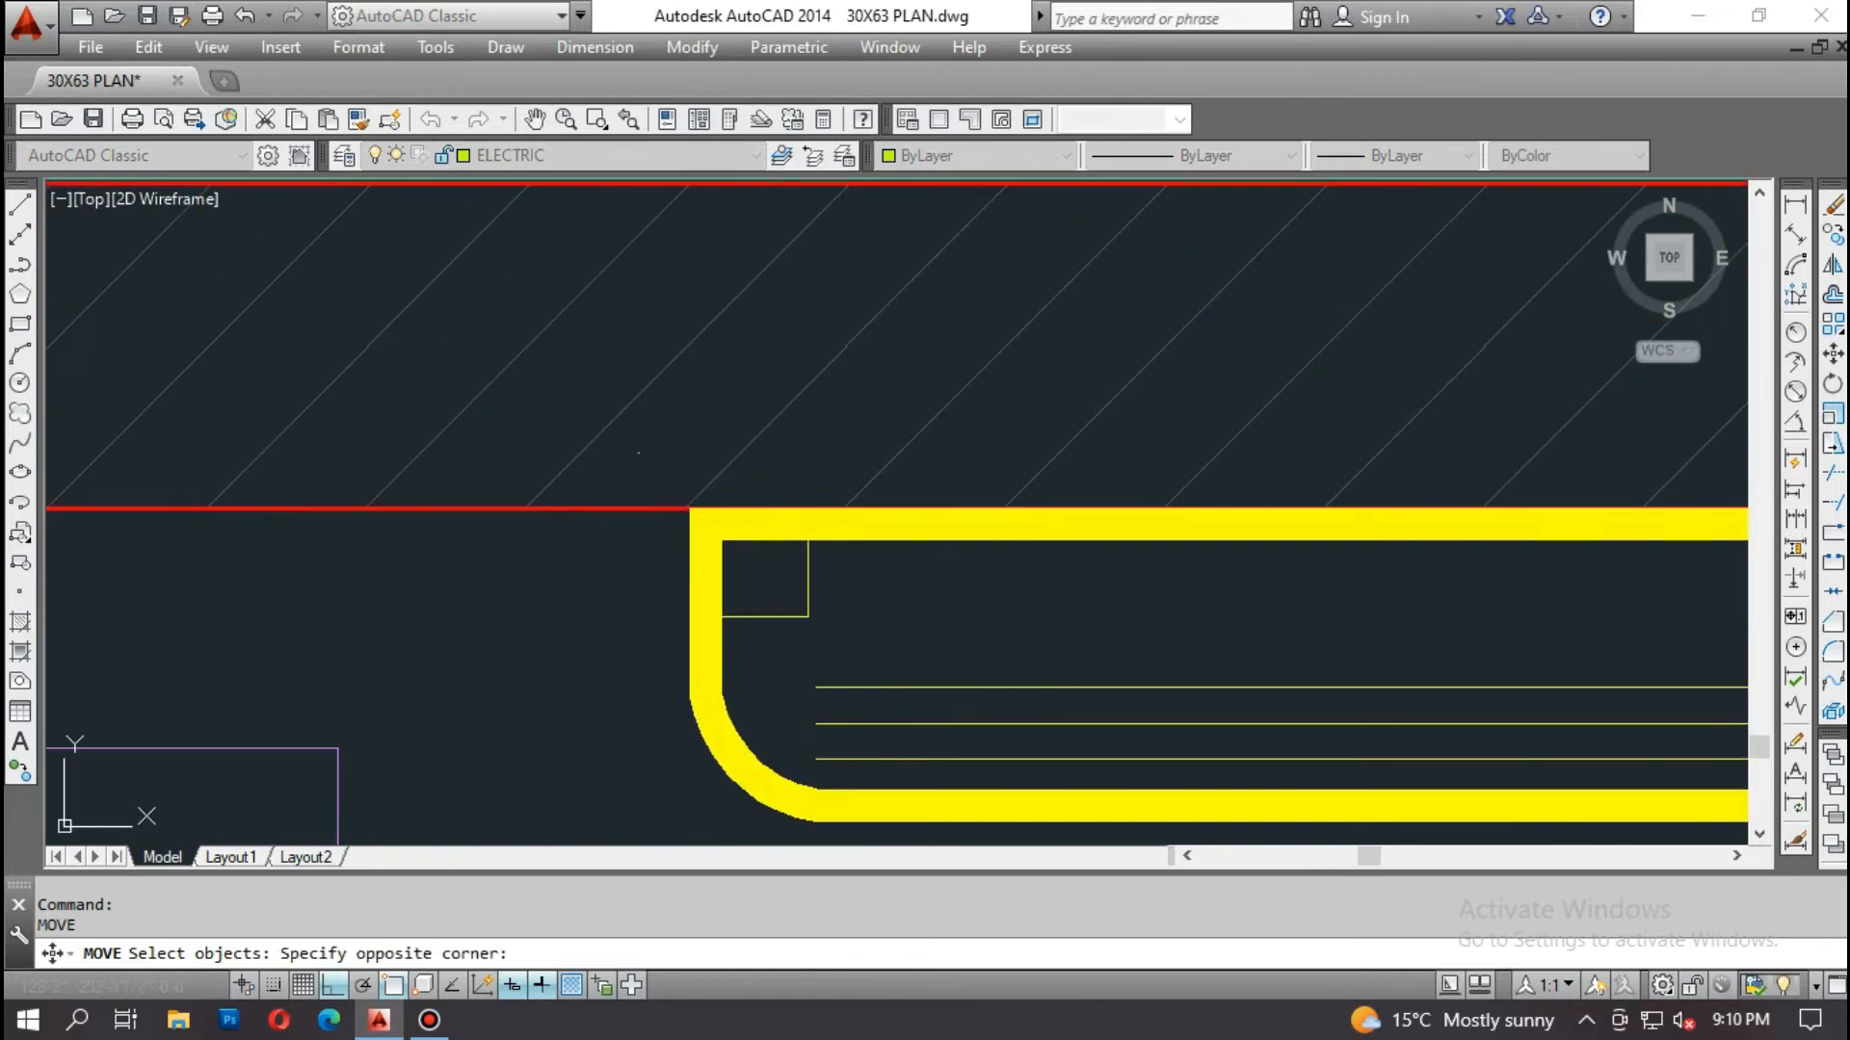
scroll(638, 453, "down", 6)
left_click(1100, 649)
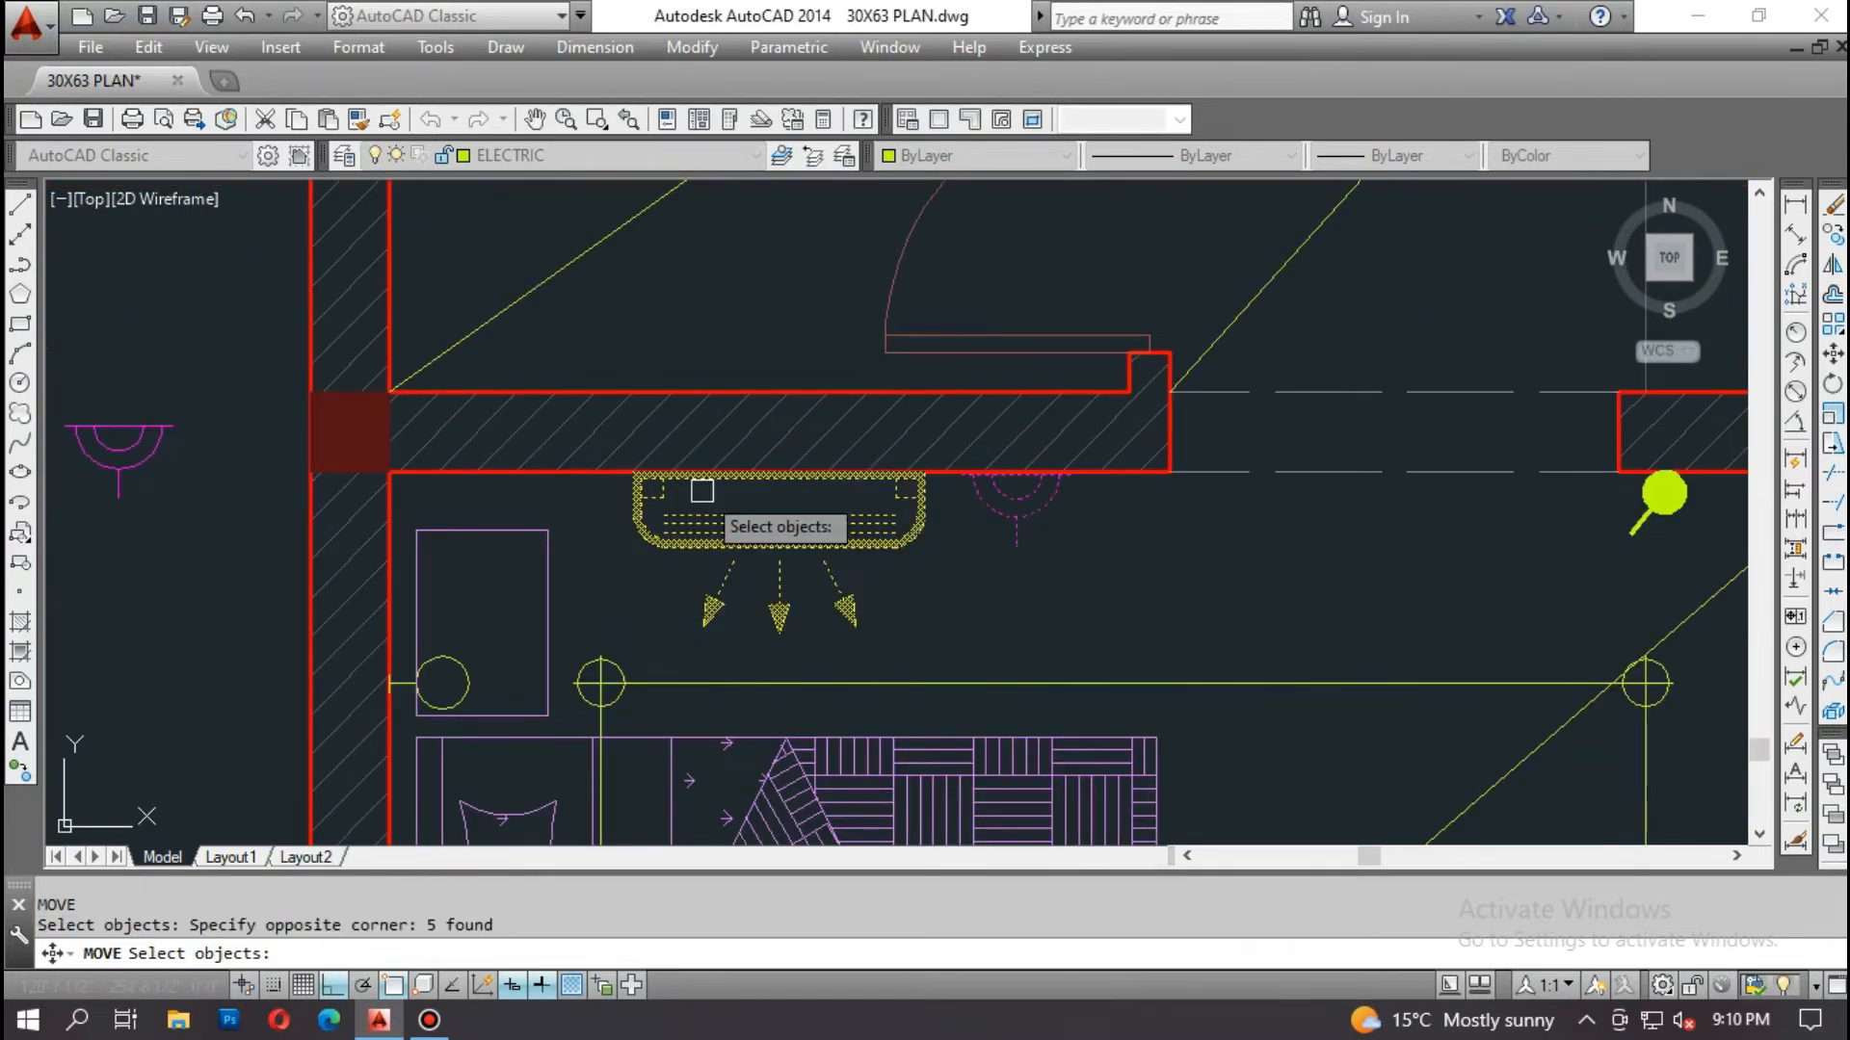
key("Return")
scroll(751, 491, "up", 6)
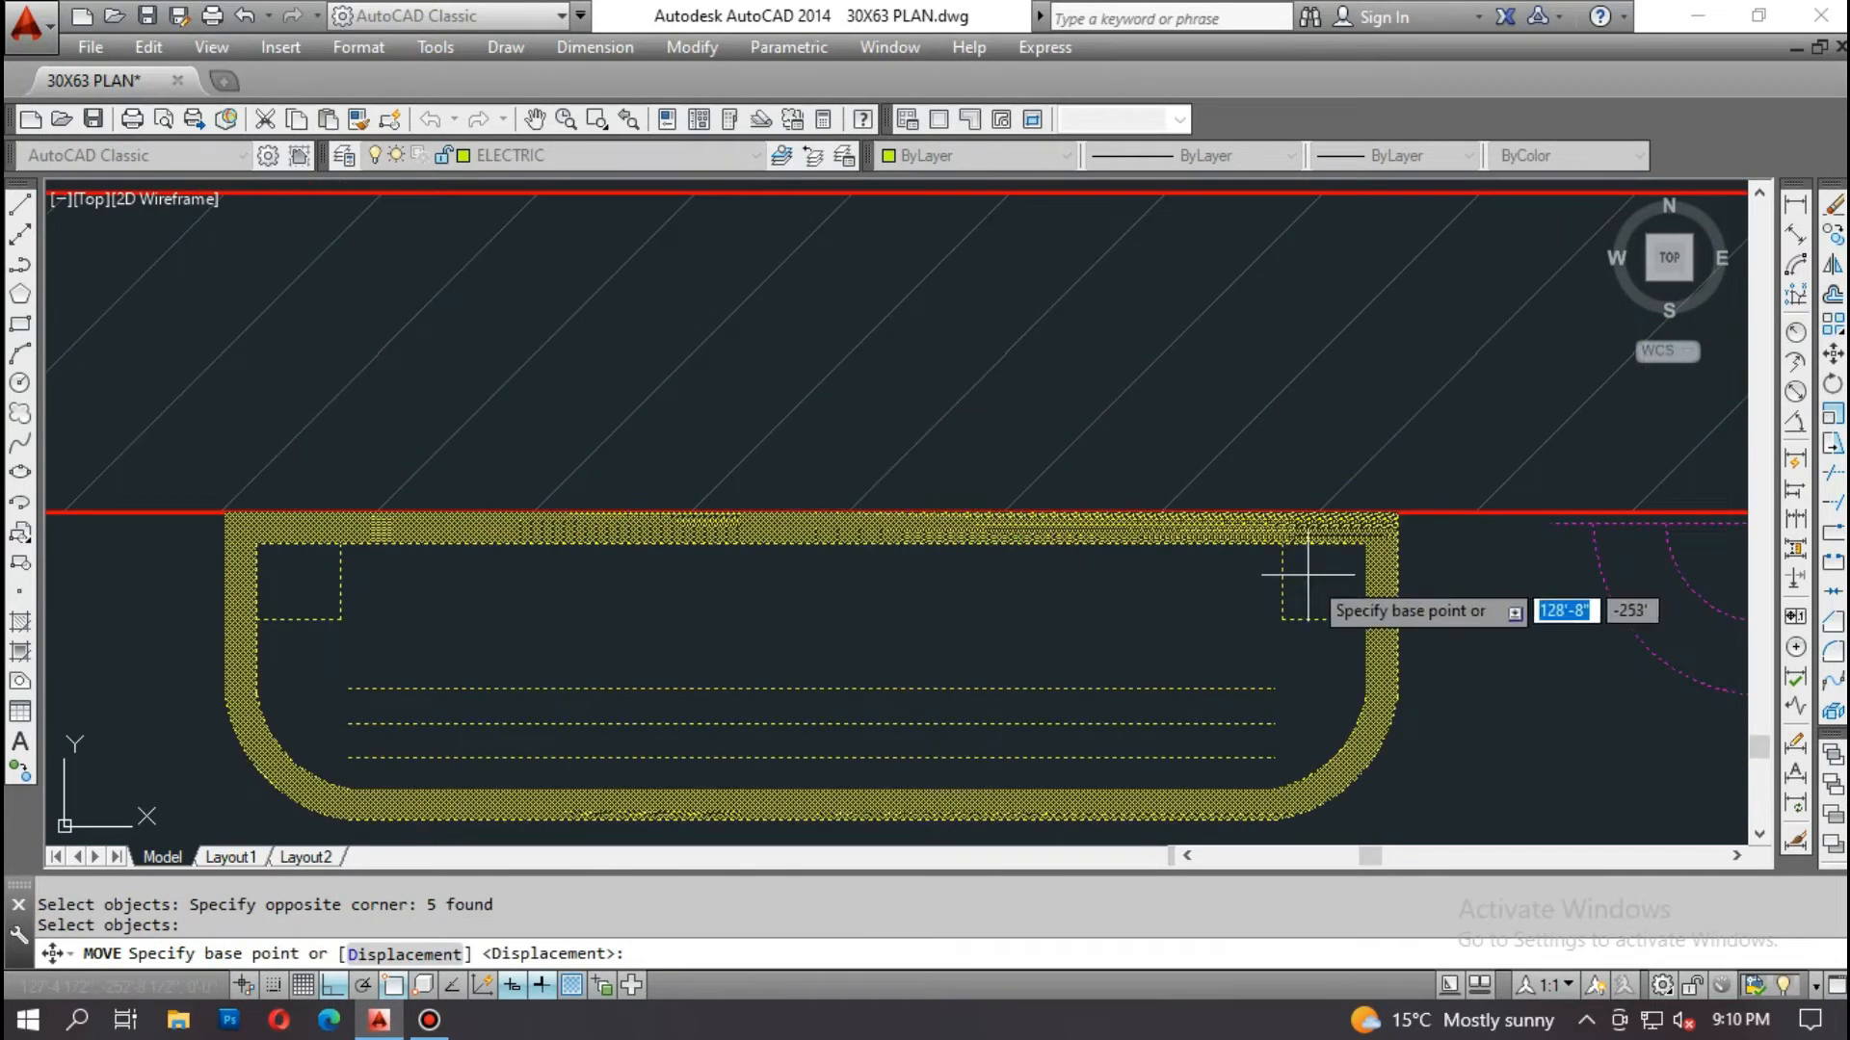
left_click(1013, 528)
left_click(1008, 537)
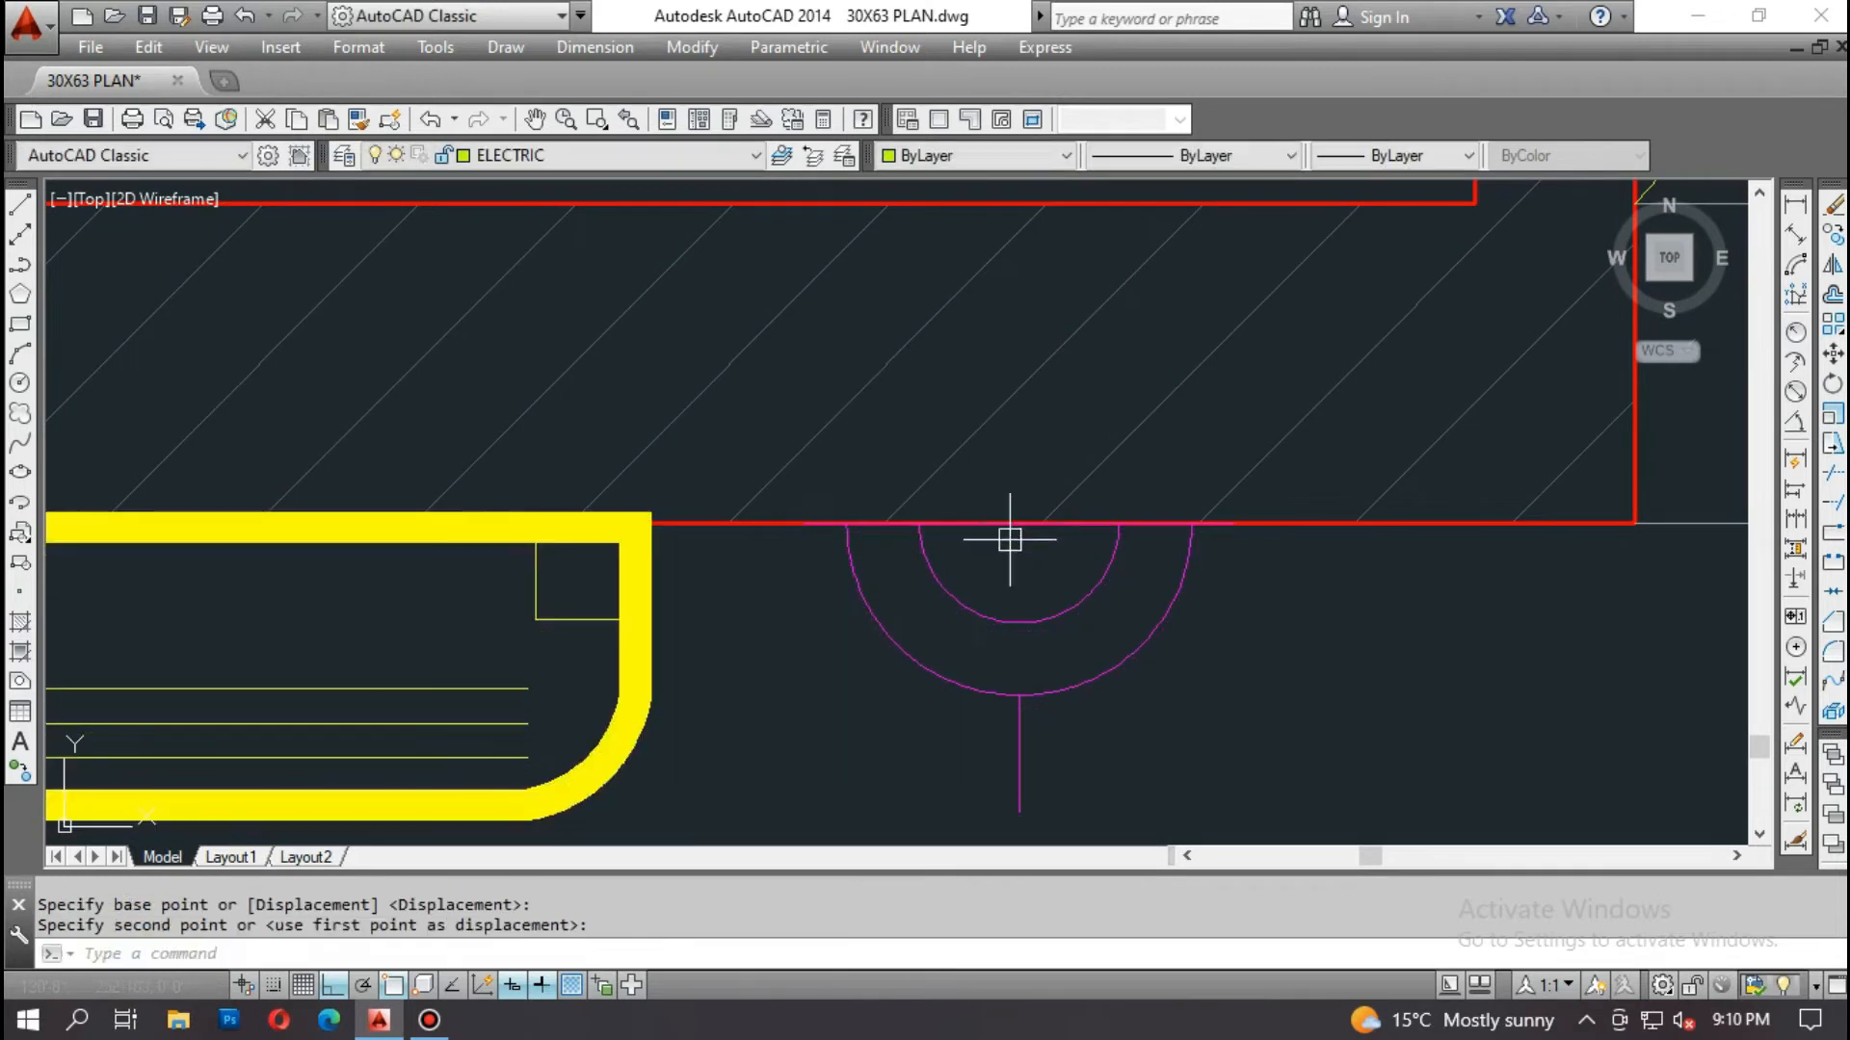
Step: Change the label of the mirrored outdoor AC unit to O.D-2
scroll(847, 621, "down", 6)
scroll(721, 687, "down", 3)
scroll(836, 390, "up", 6)
scroll(984, 250, "down", 3)
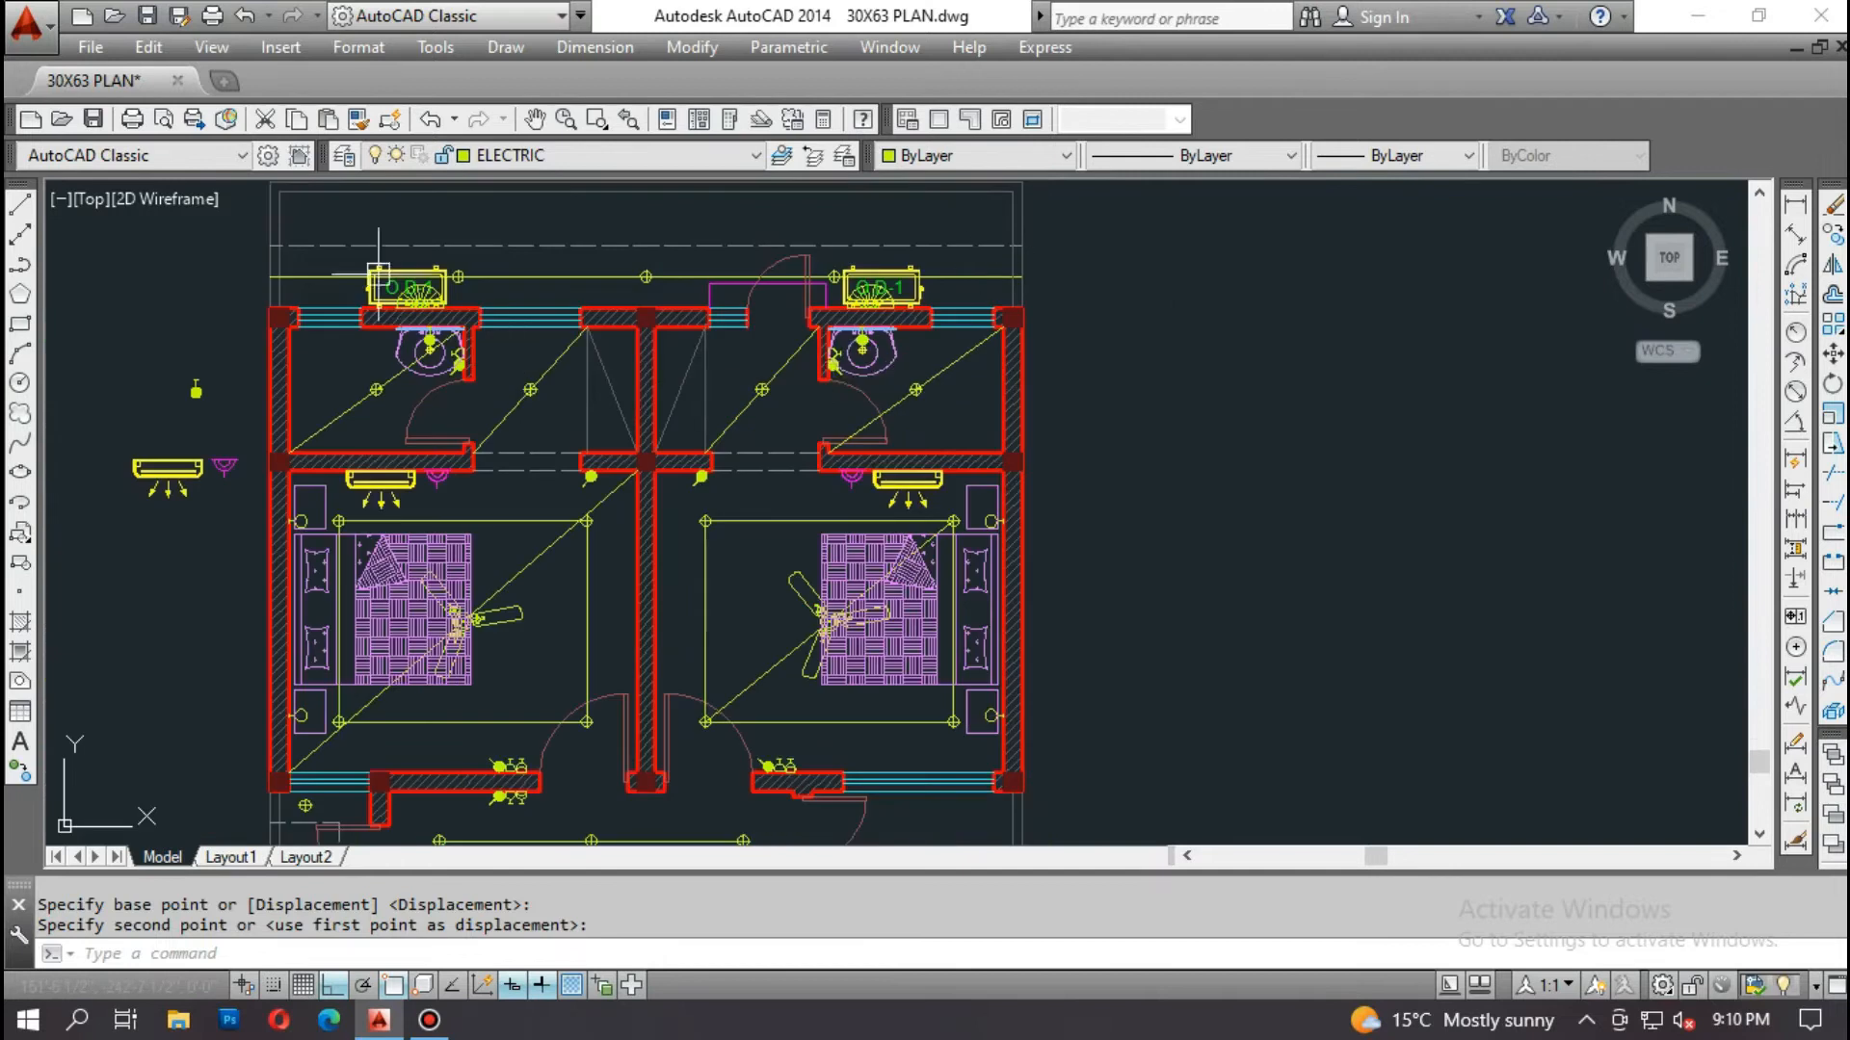
scroll(378, 274, "up", 4)
middle_click_drag(1169, 429, 303, 457)
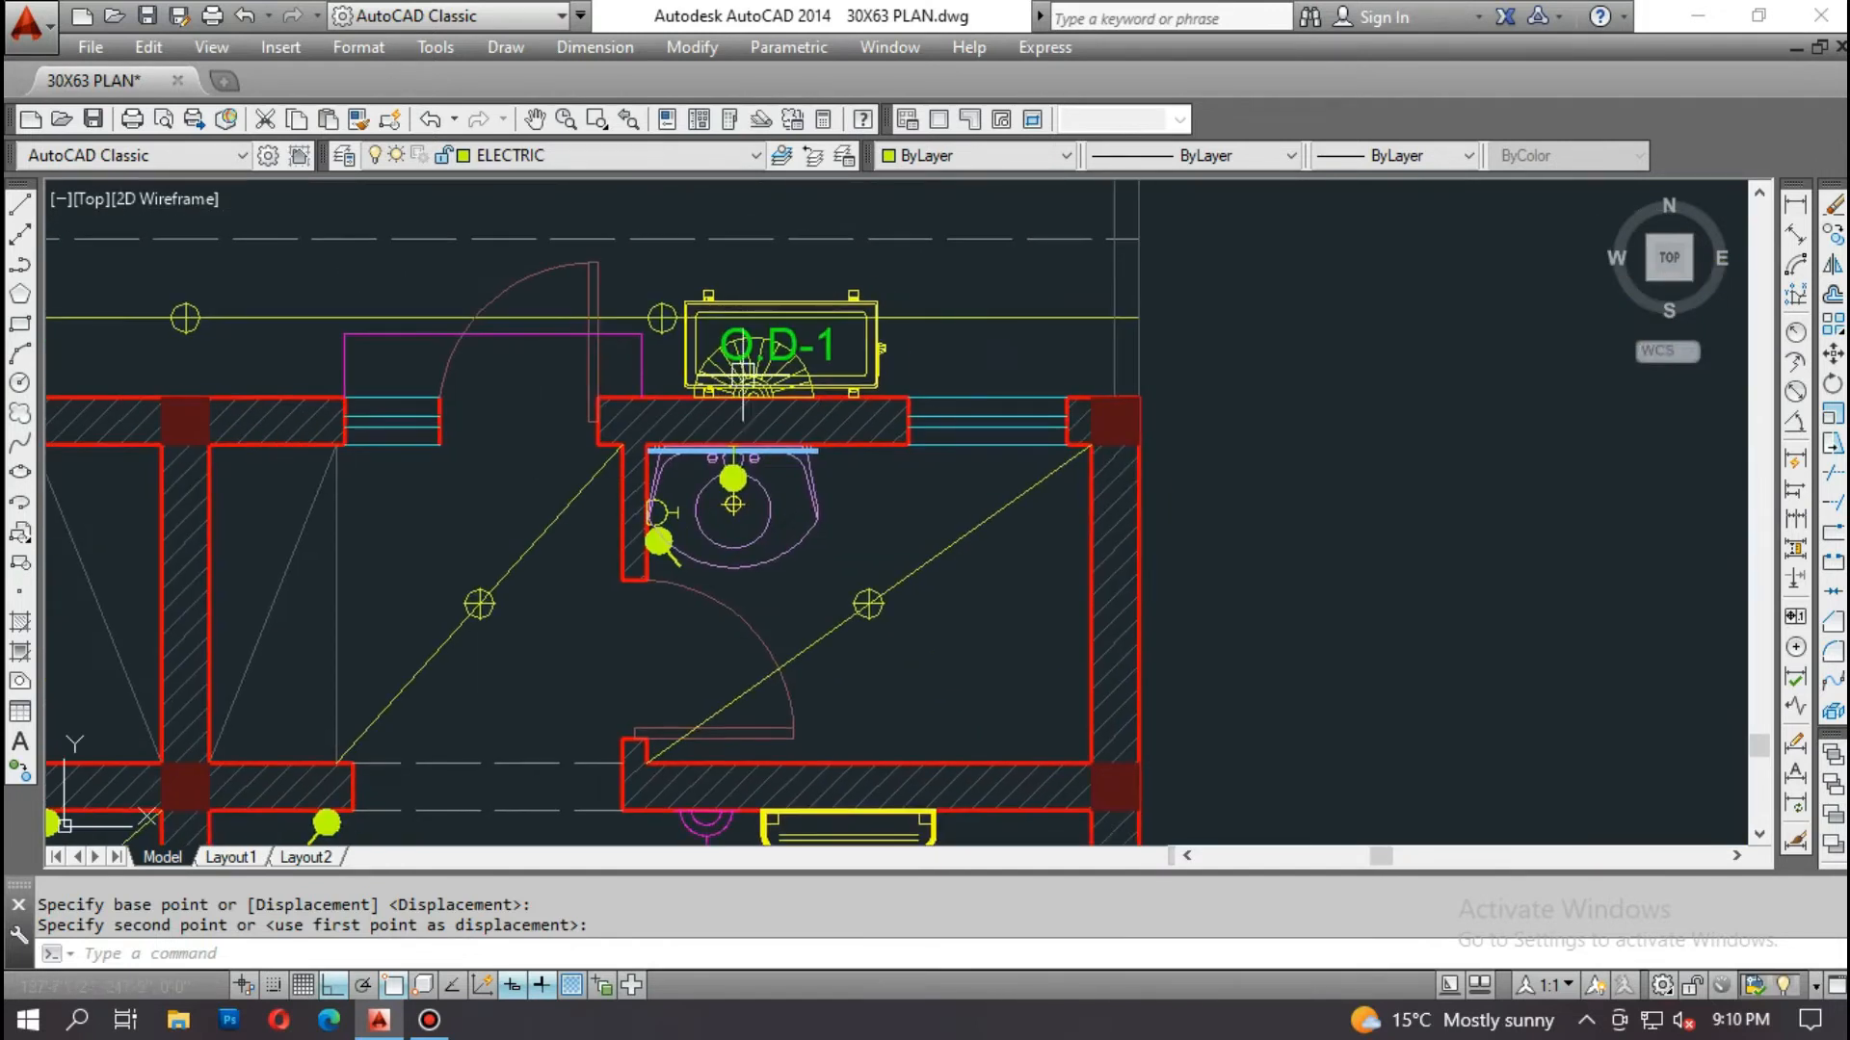
scroll(854, 310, "up", 4)
double_click(787, 386)
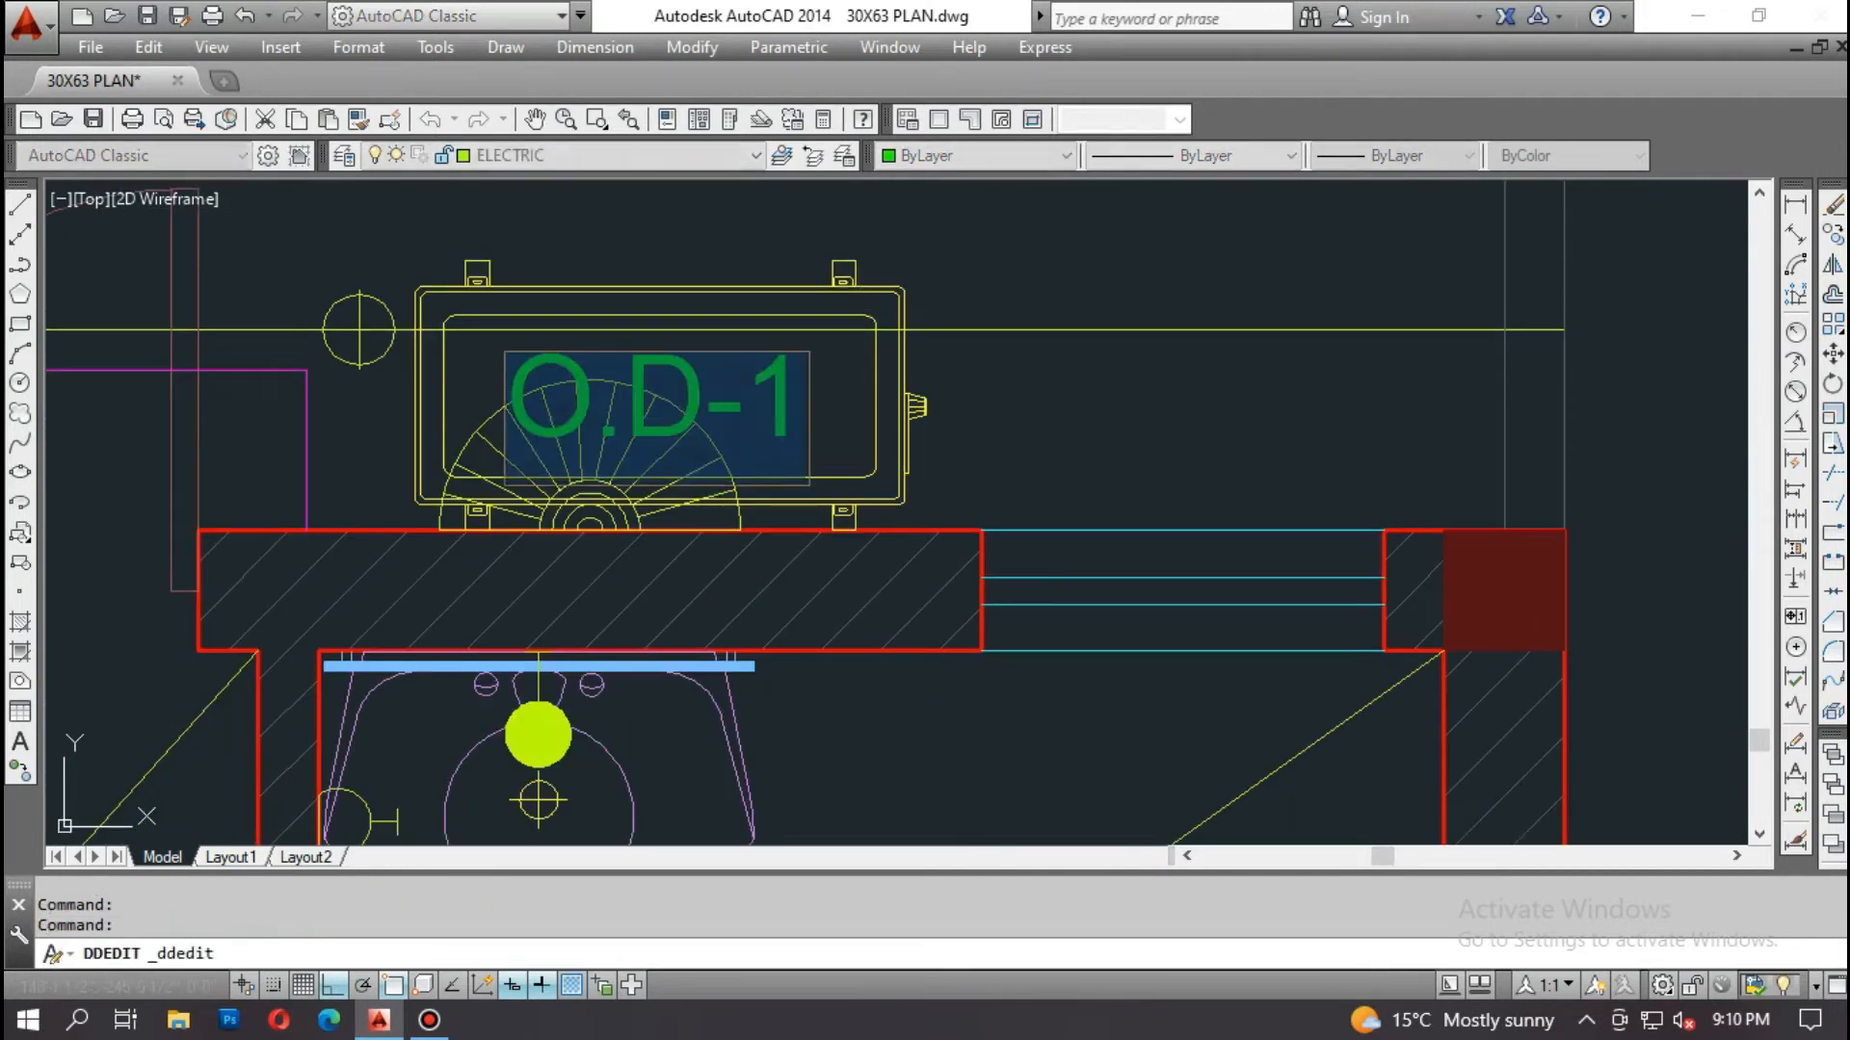
left_click_drag(802, 405, 751, 408)
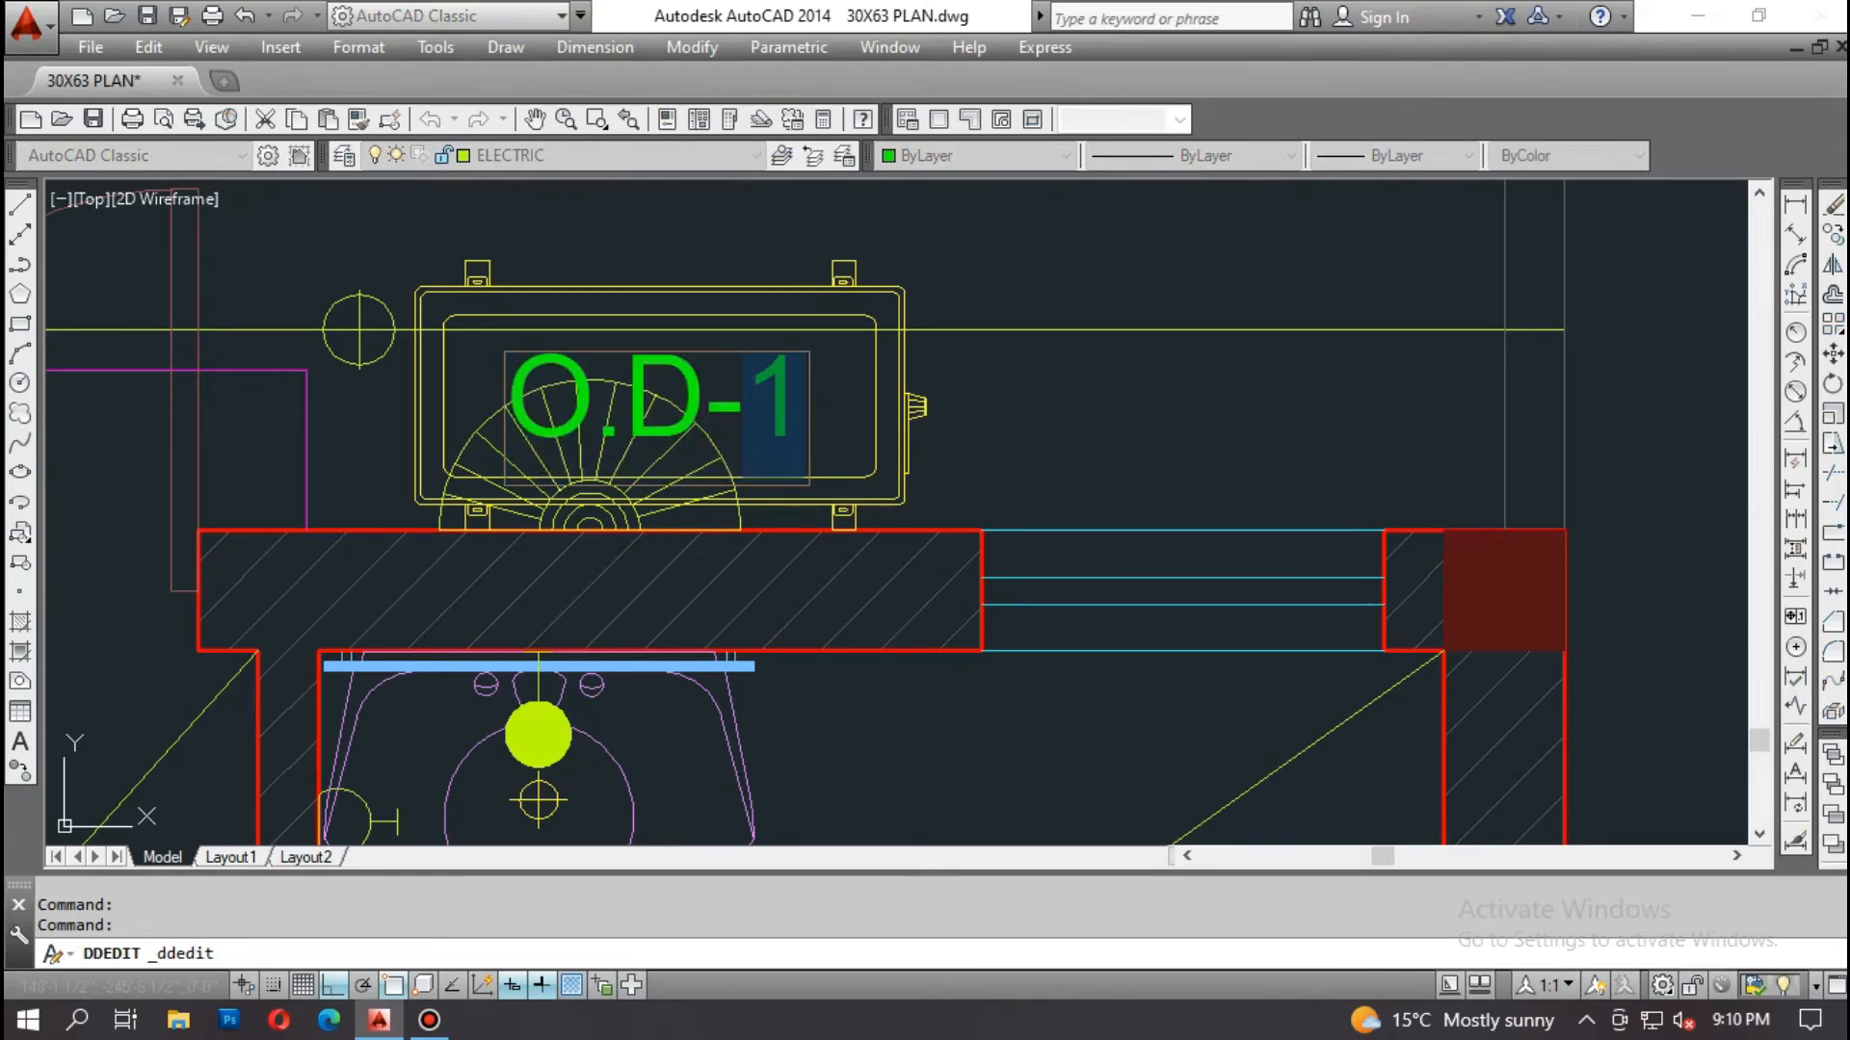
type("2")
key("Return")
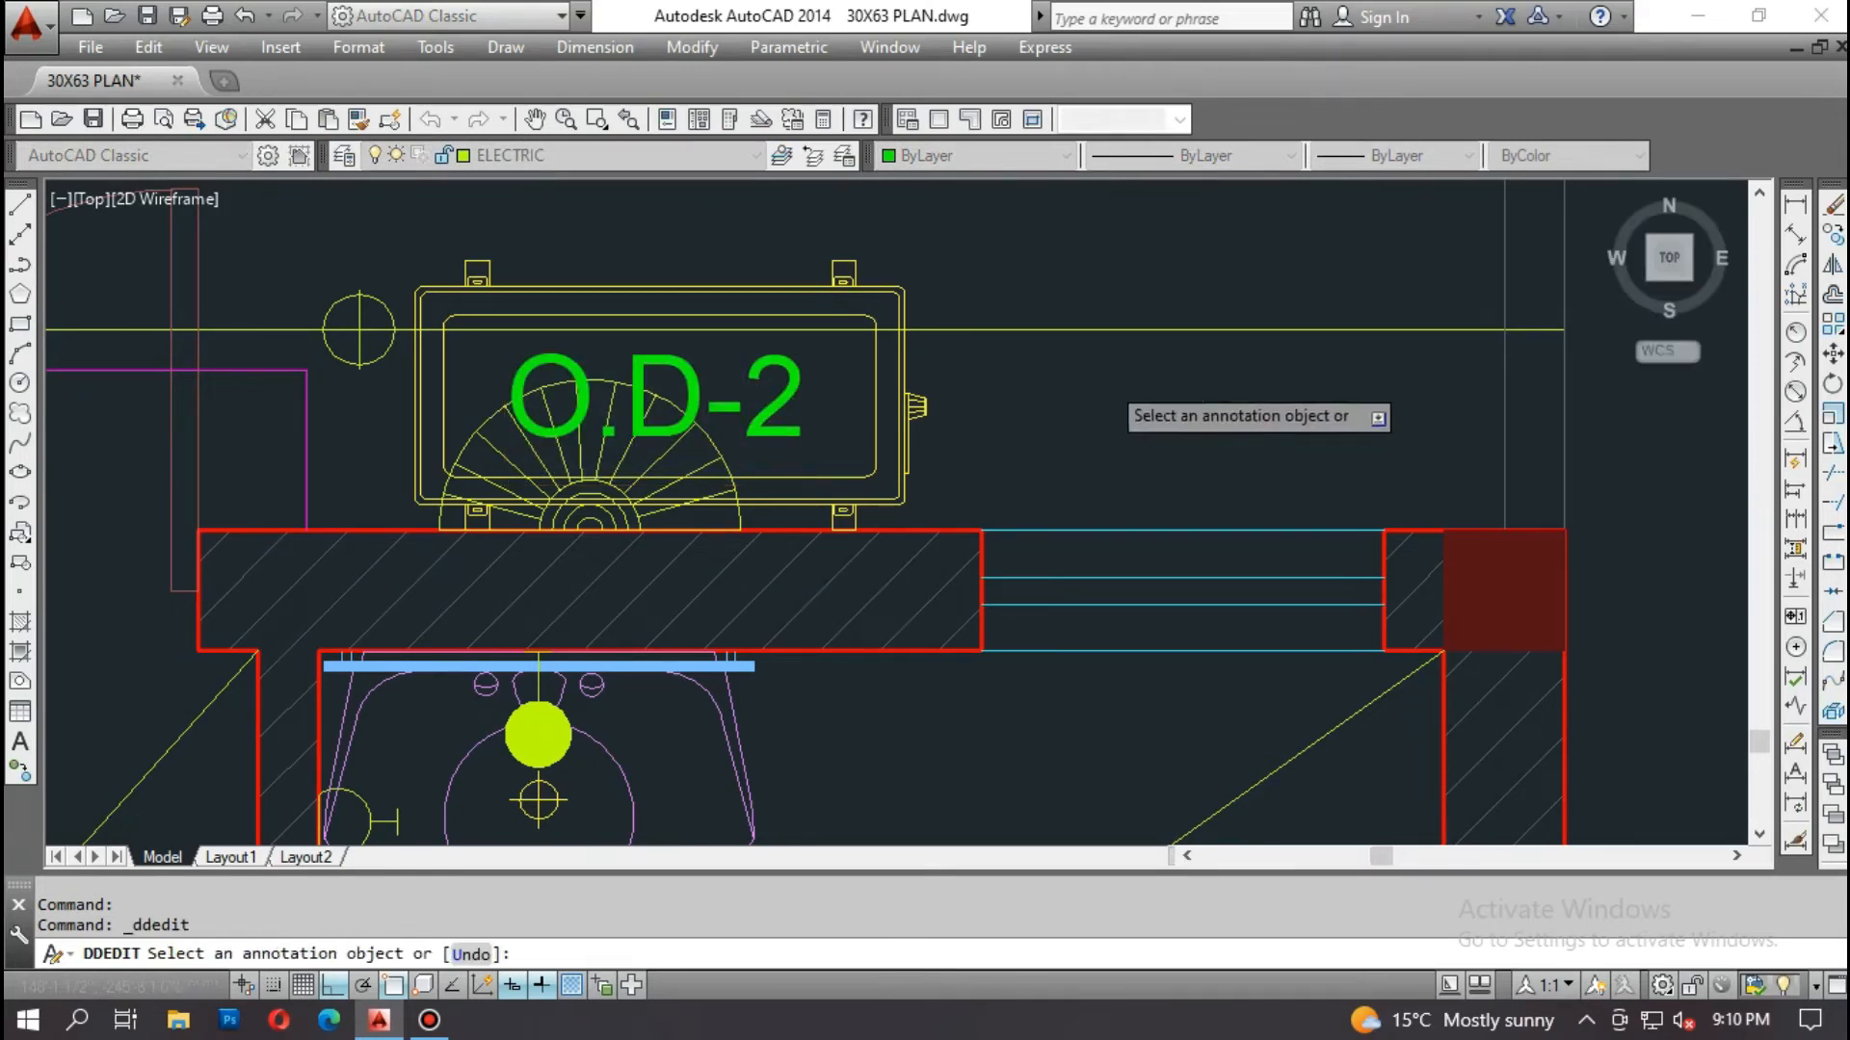
scroll(1127, 404, "down", 5)
middle_click_drag(1013, 578, 1000, 486)
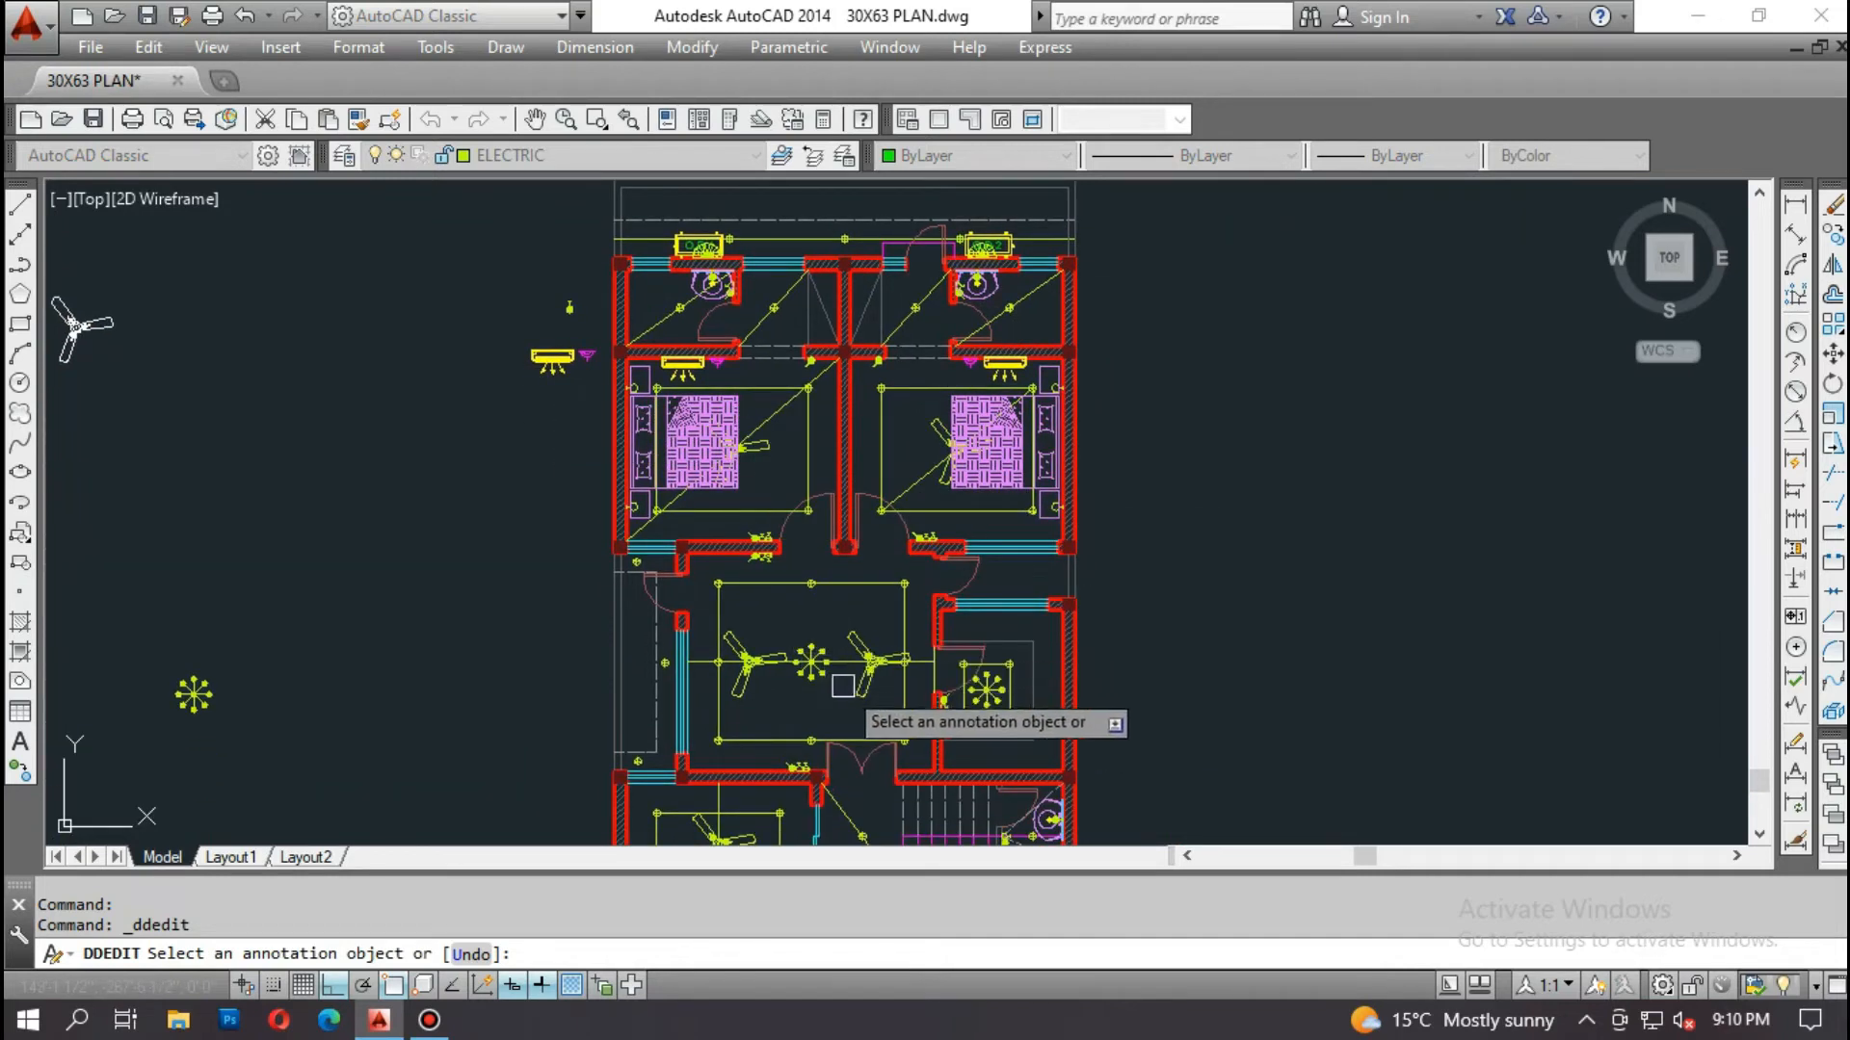
scroll(720, 421, "up", 2)
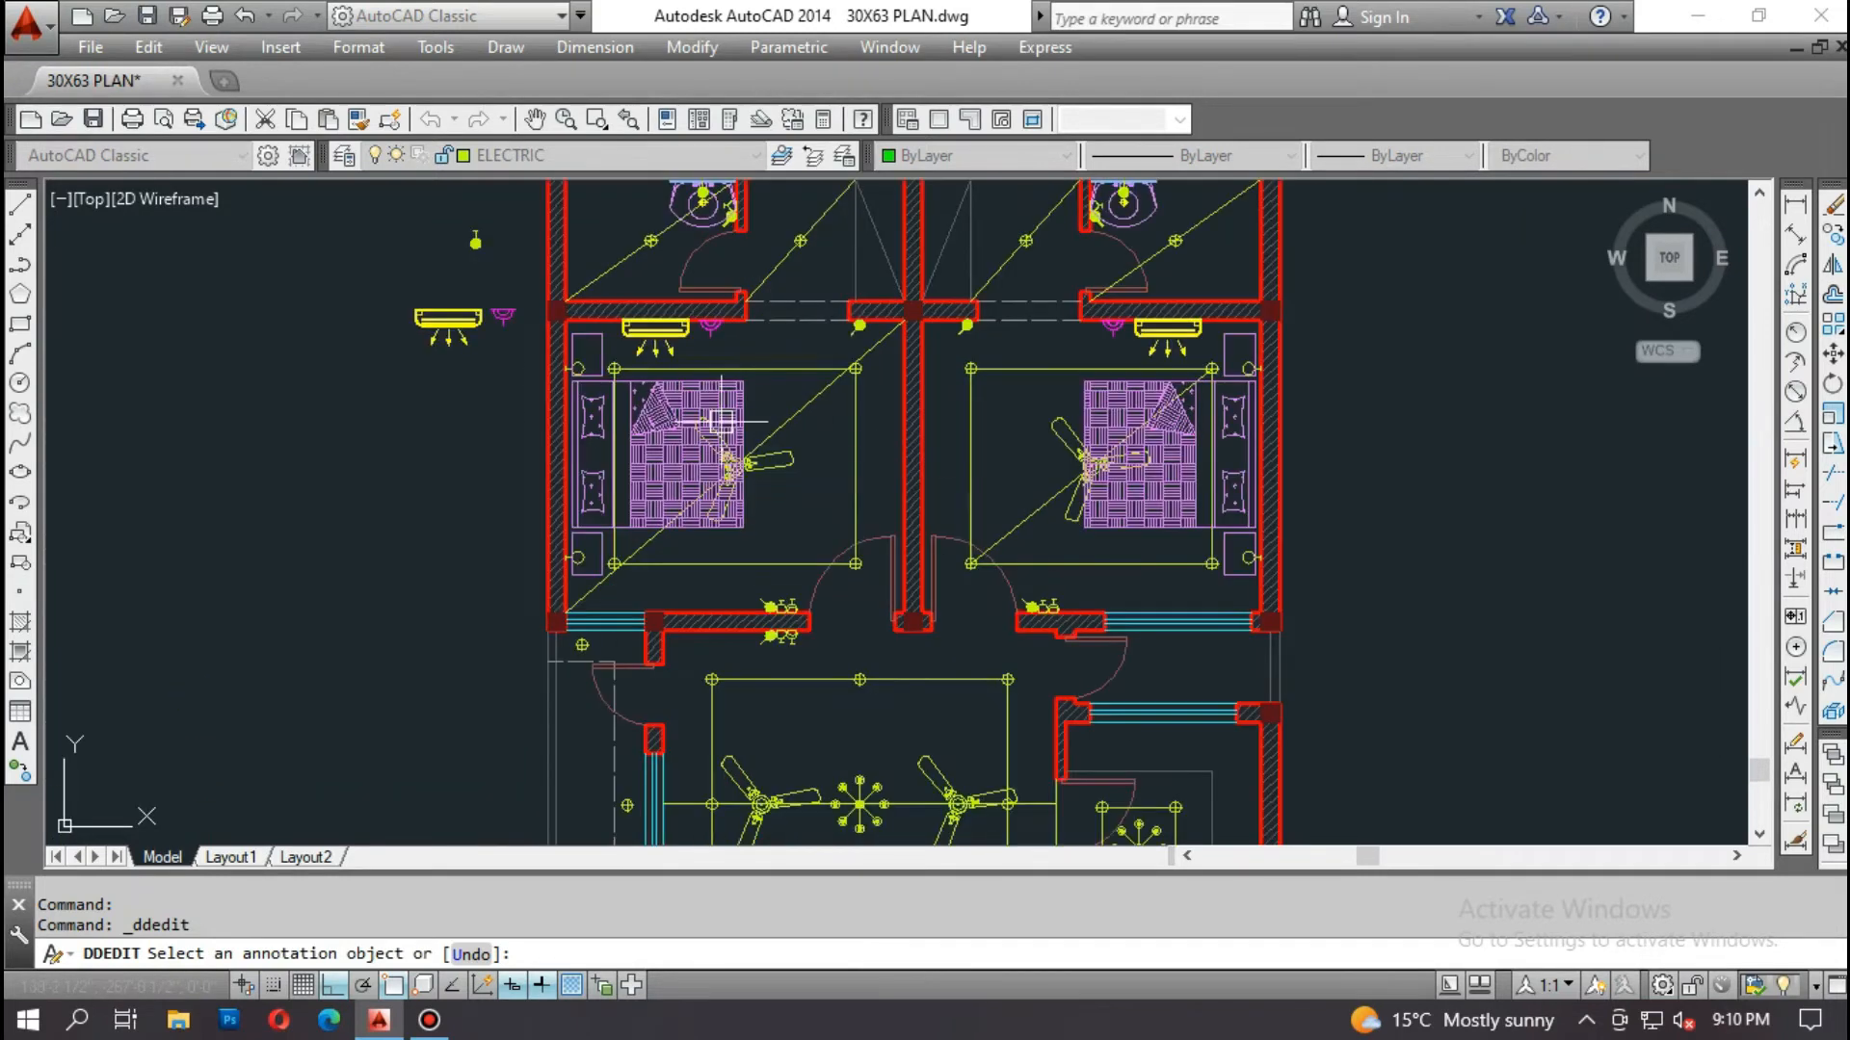
key("Escape")
Step: Erase the bed furniture blocks from both rear bedrooms
type("e")
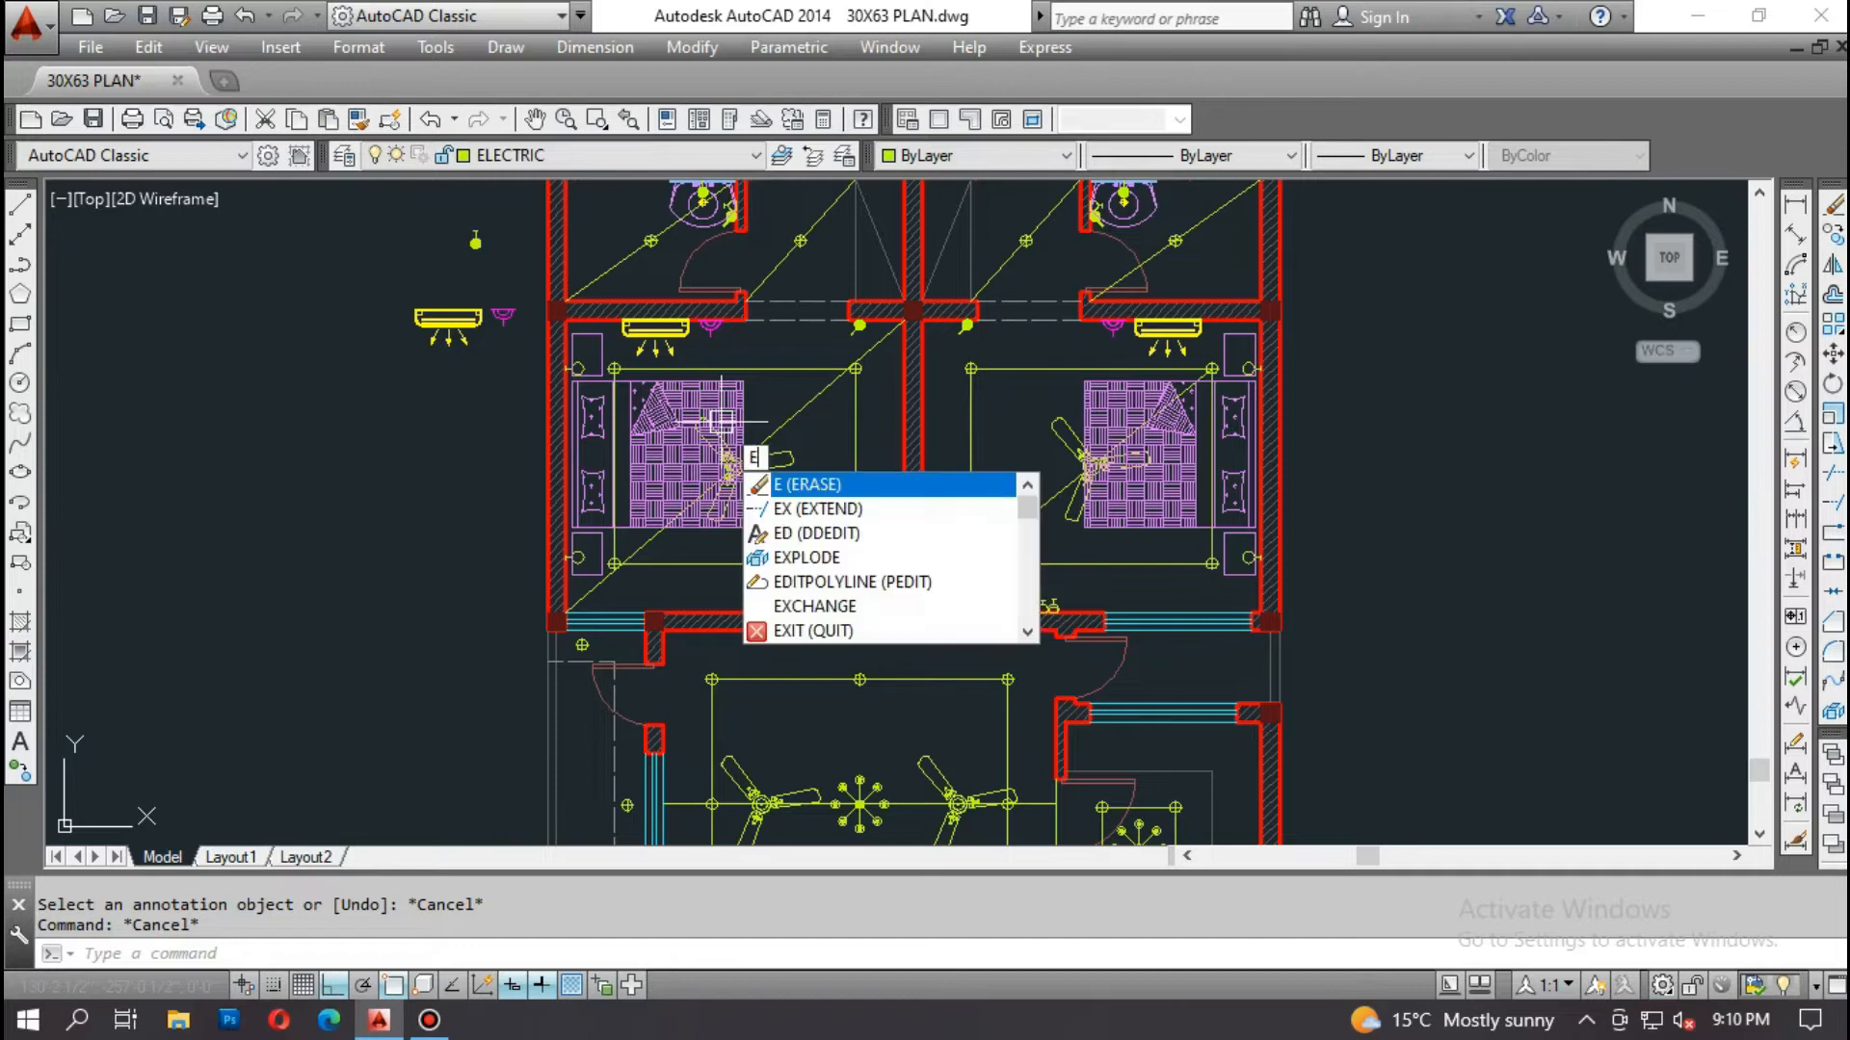
key("Return")
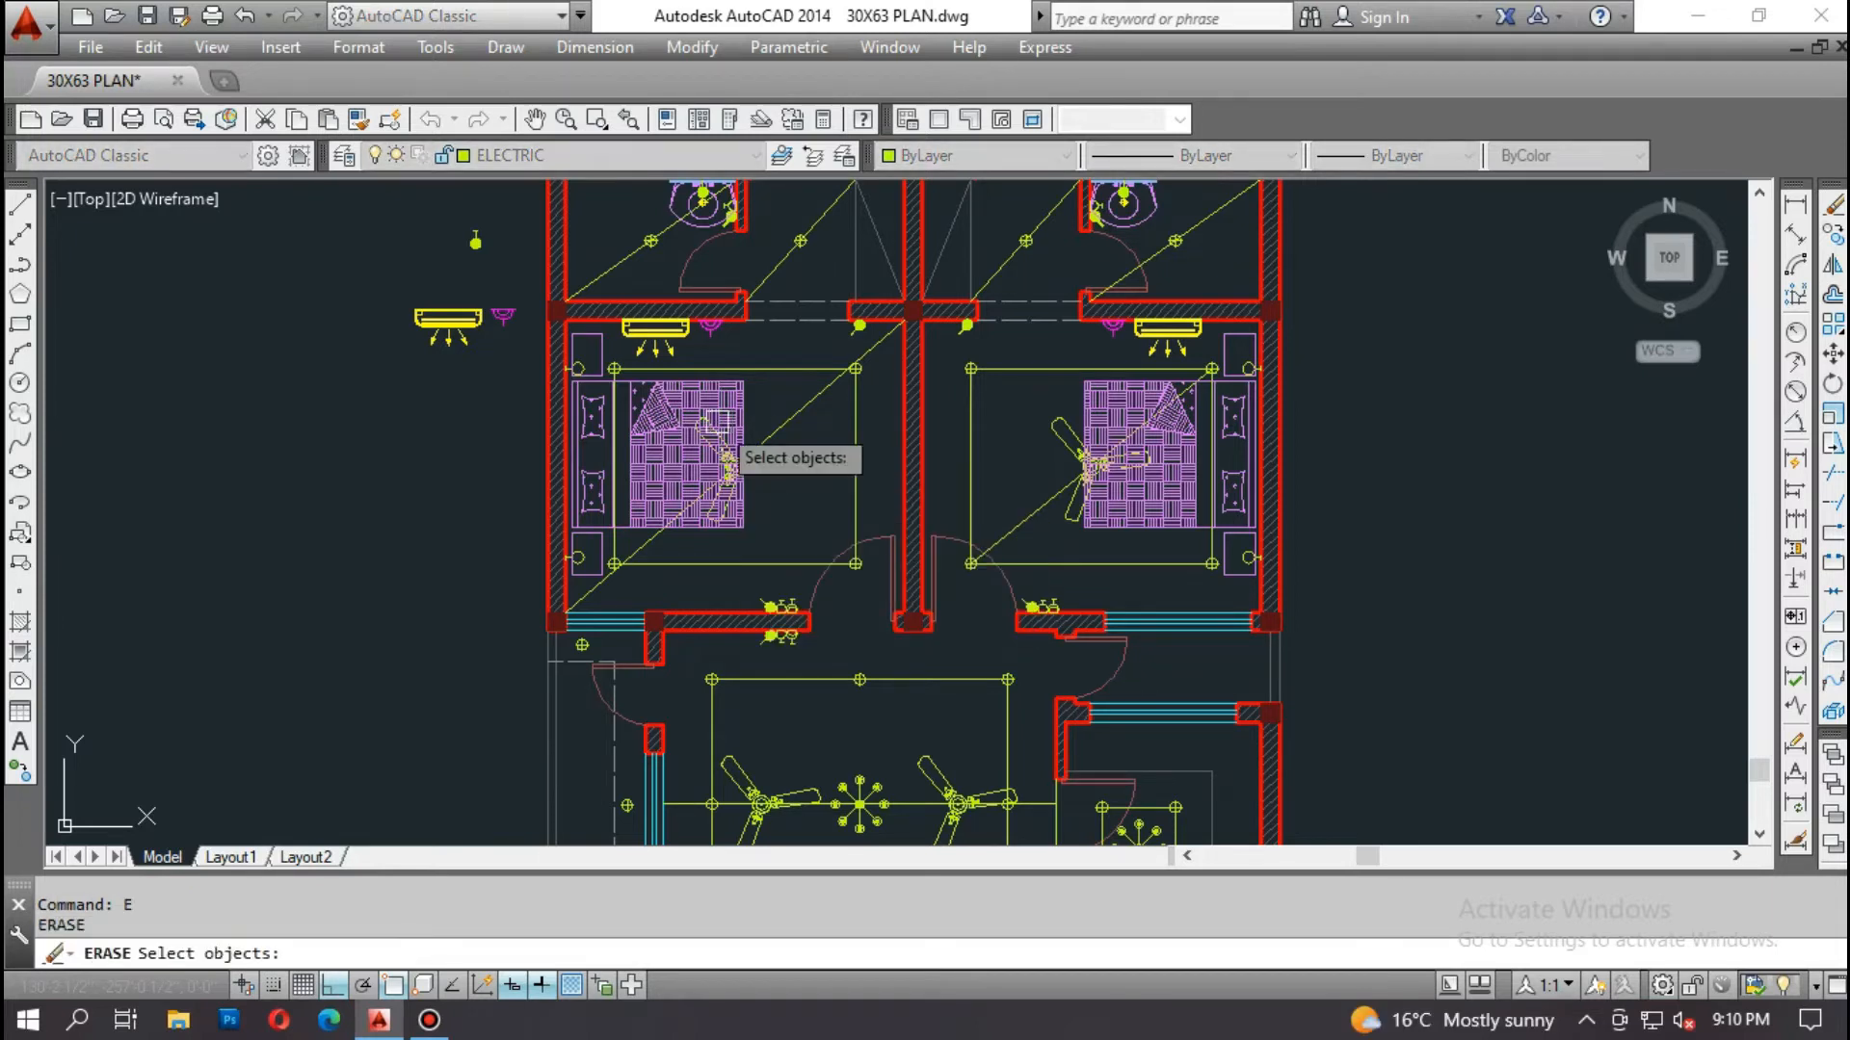
left_click(645, 431)
left_click(1098, 405)
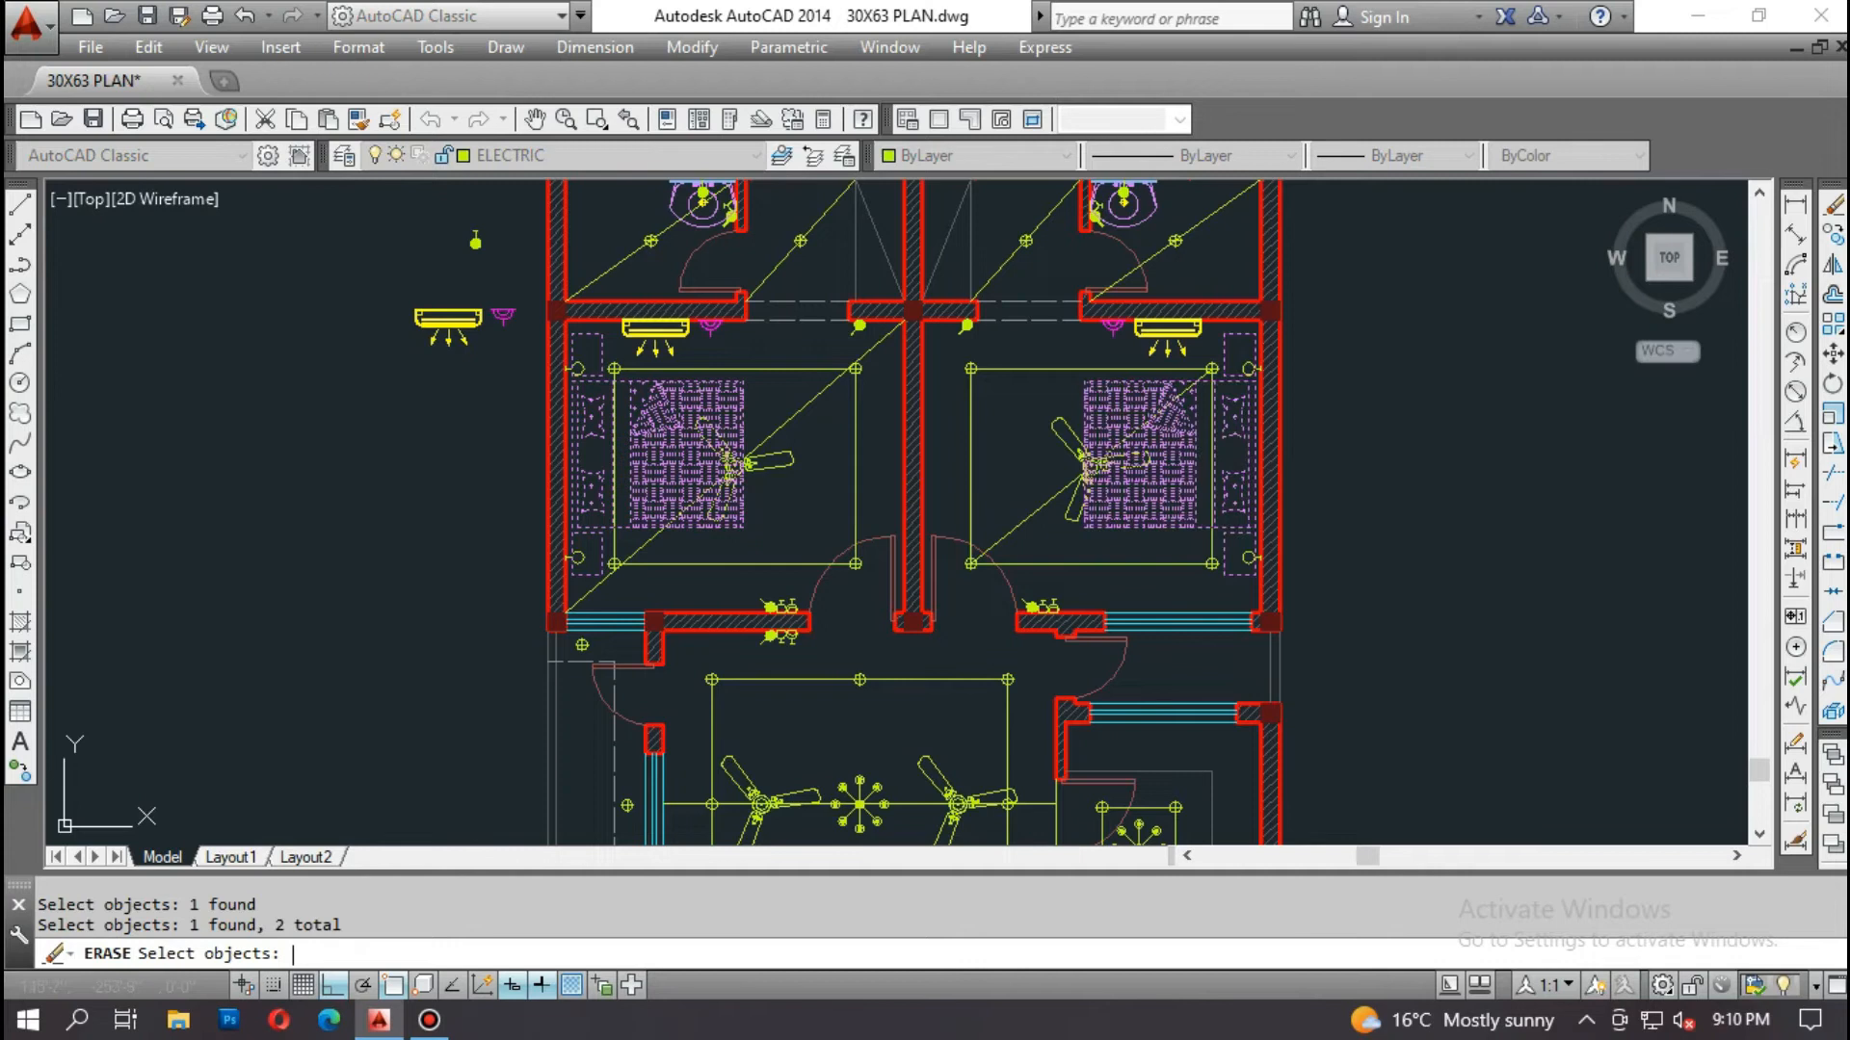
key("Return")
Step: Copy the exhaust fan symbol by its centre from the legend into the rear toilet window beside outdoor unit O.D-1
middle_click_drag(978, 472, 945, 543)
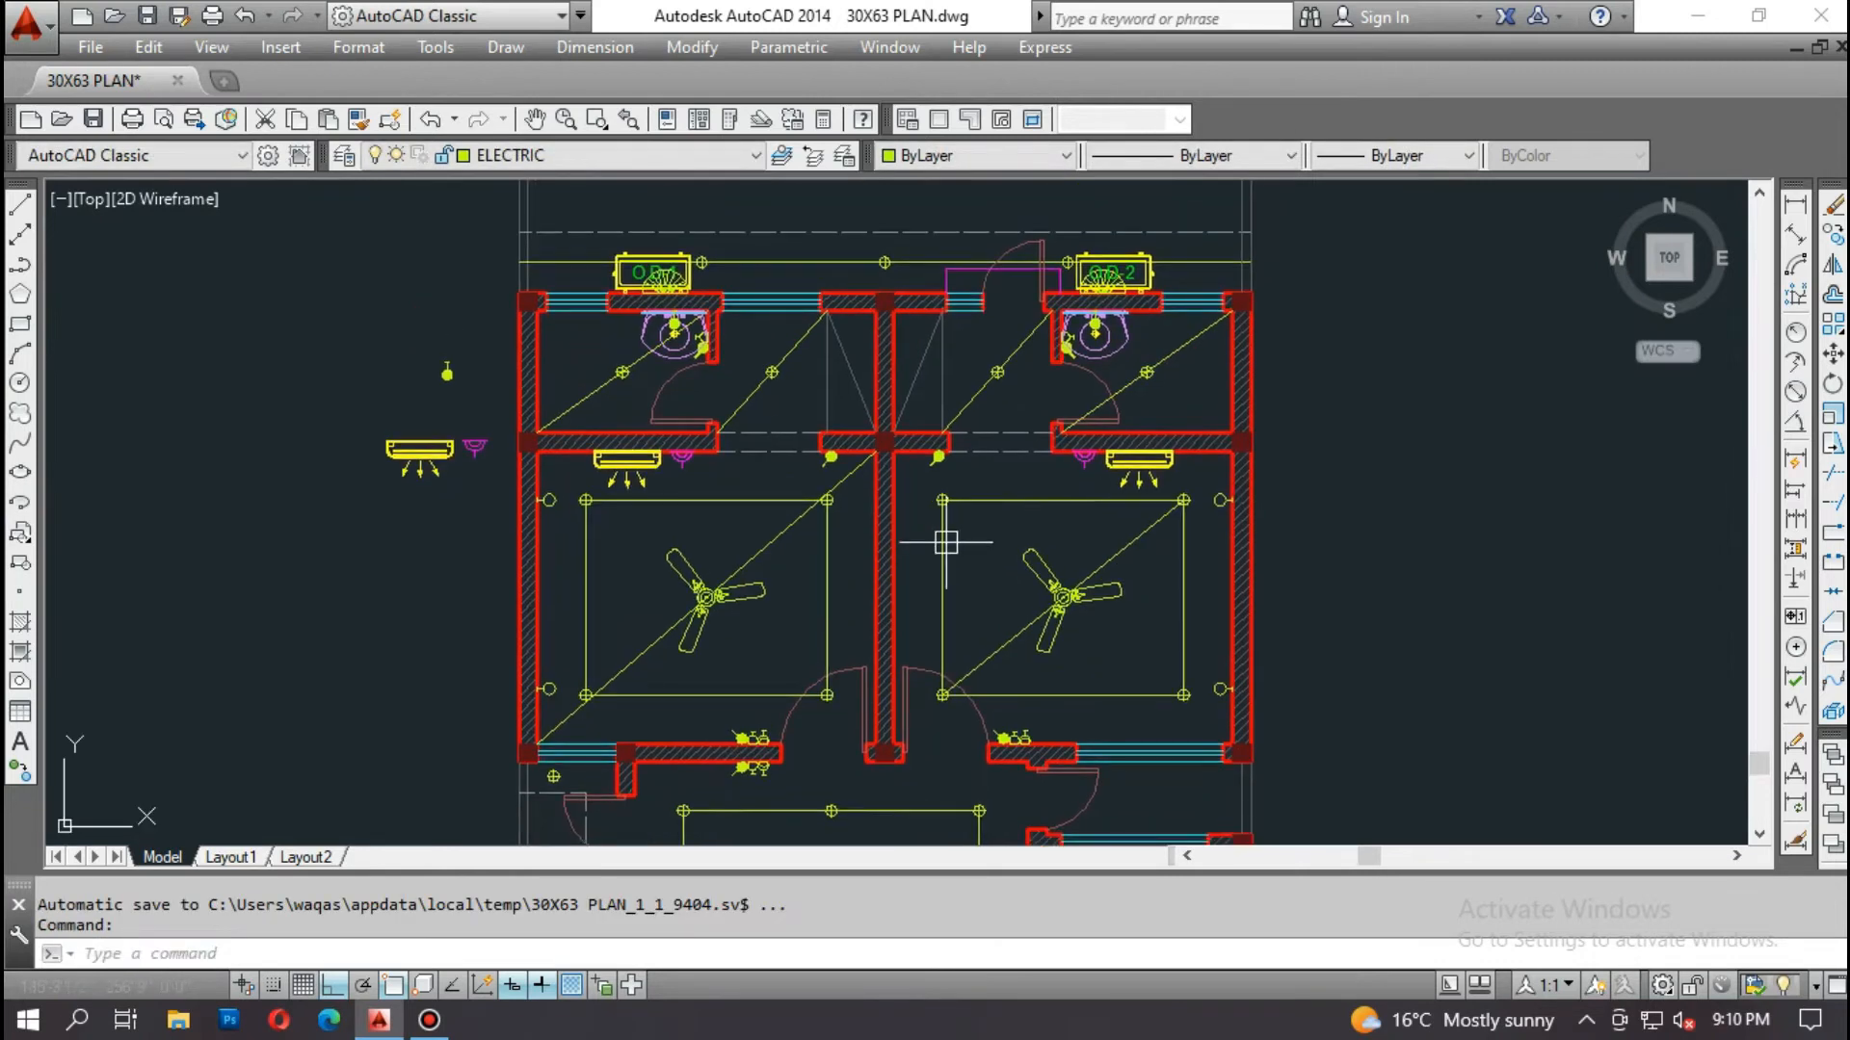
middle_click_drag(903, 441, 880, 560)
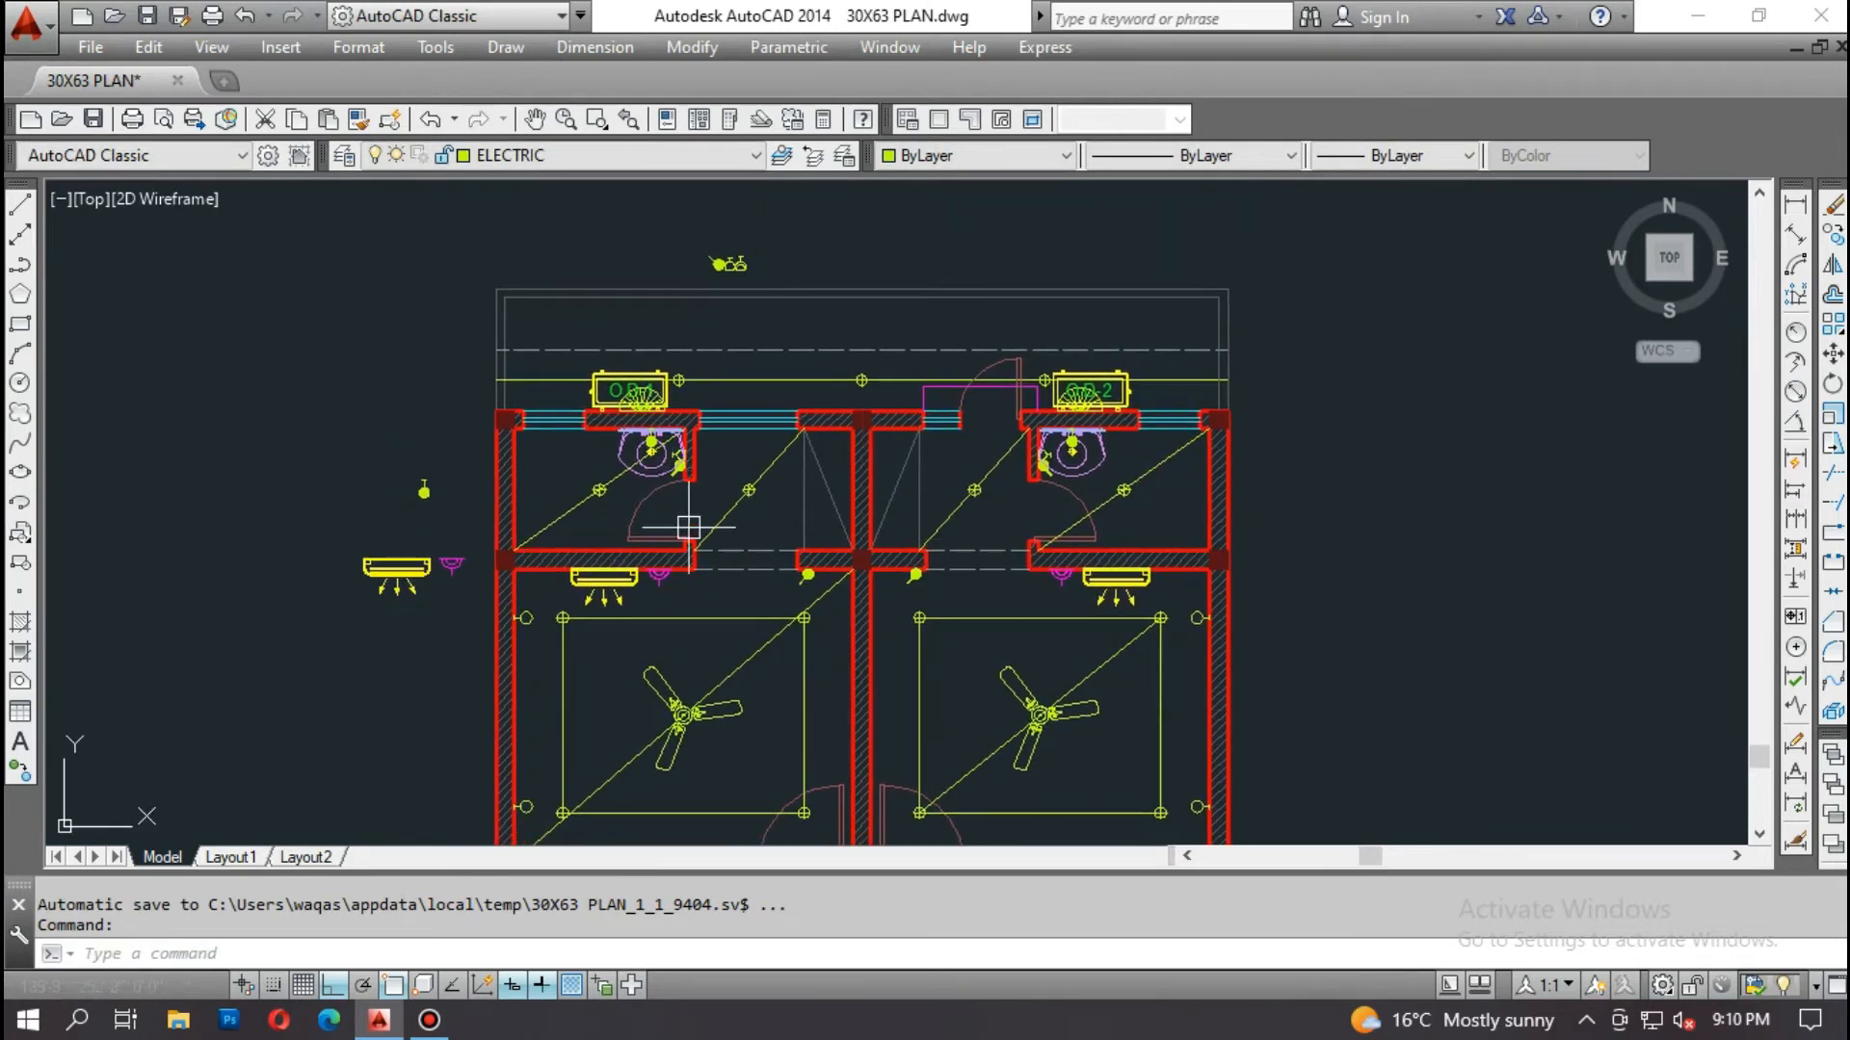
middle_click_drag(613, 543, 590, 519)
scroll(1310, 385, "down", 6)
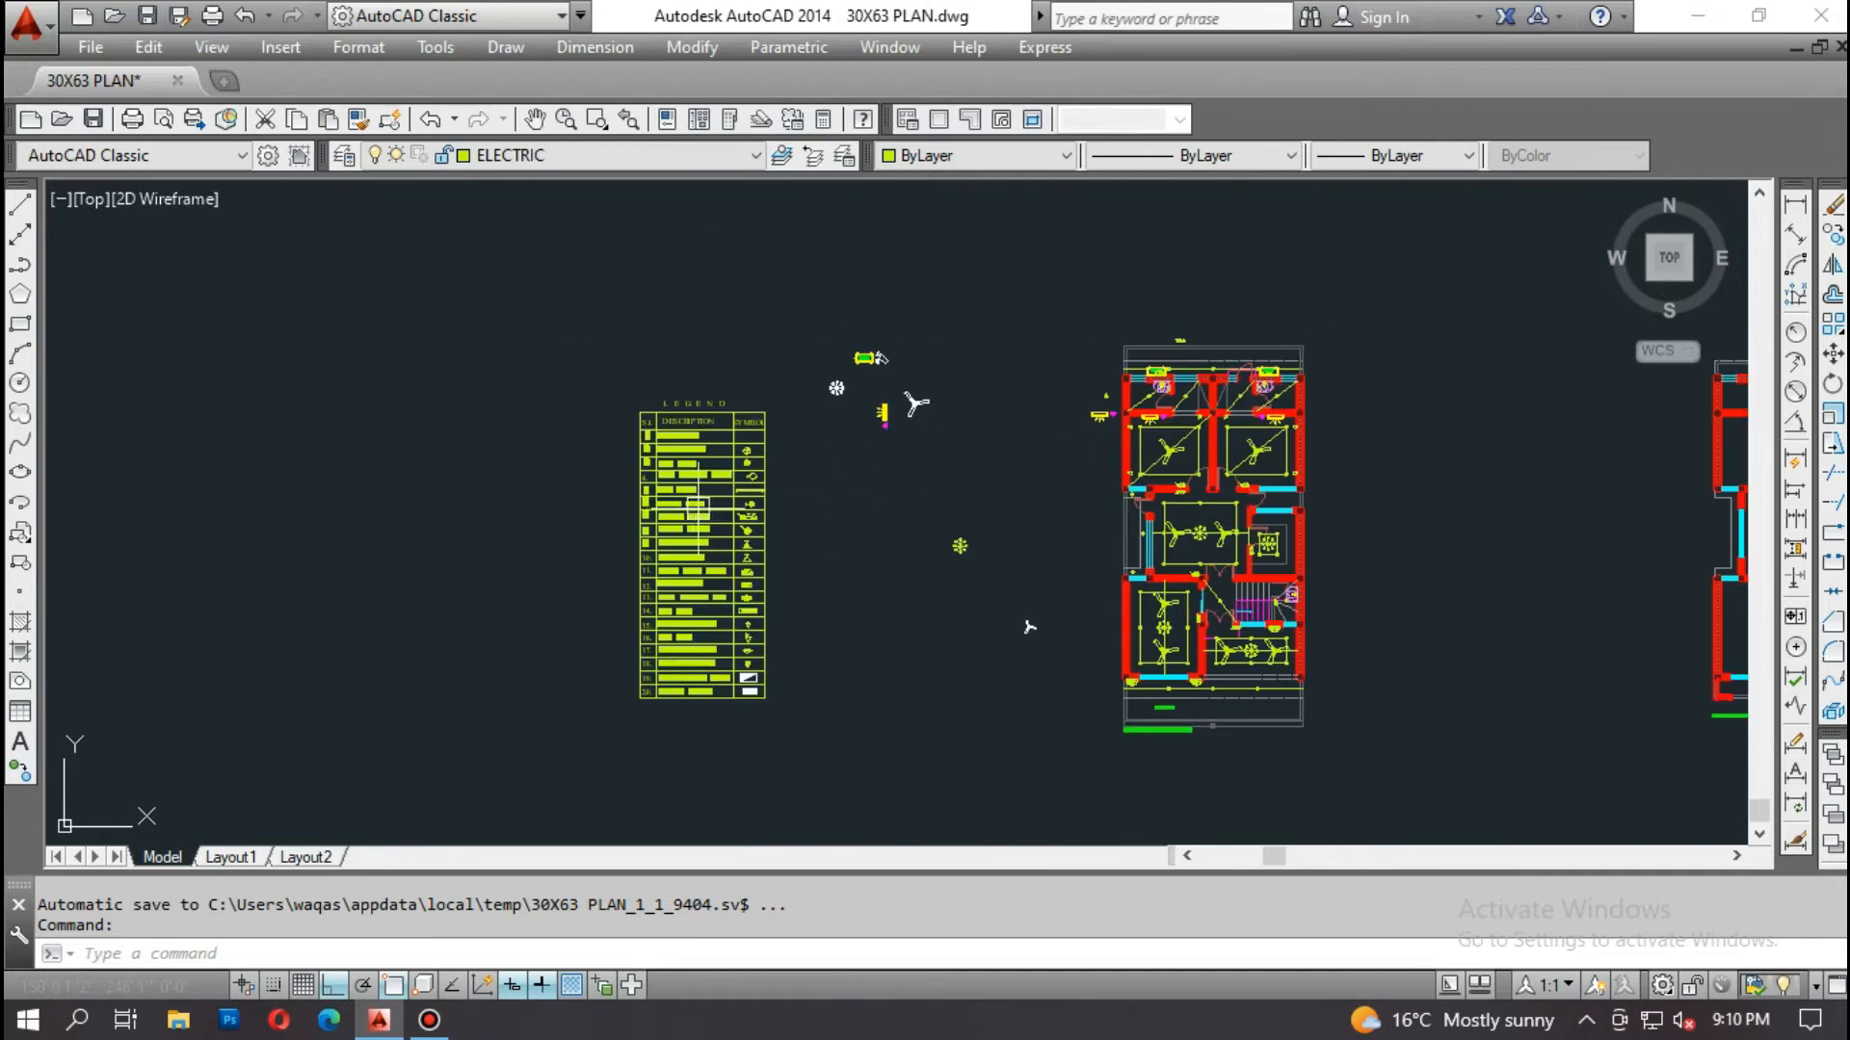
scroll(698, 509, "up", 4)
scroll(812, 594, "up", 2)
middle_click_drag(777, 729, 744, 561)
scroll(729, 622, "up", 2)
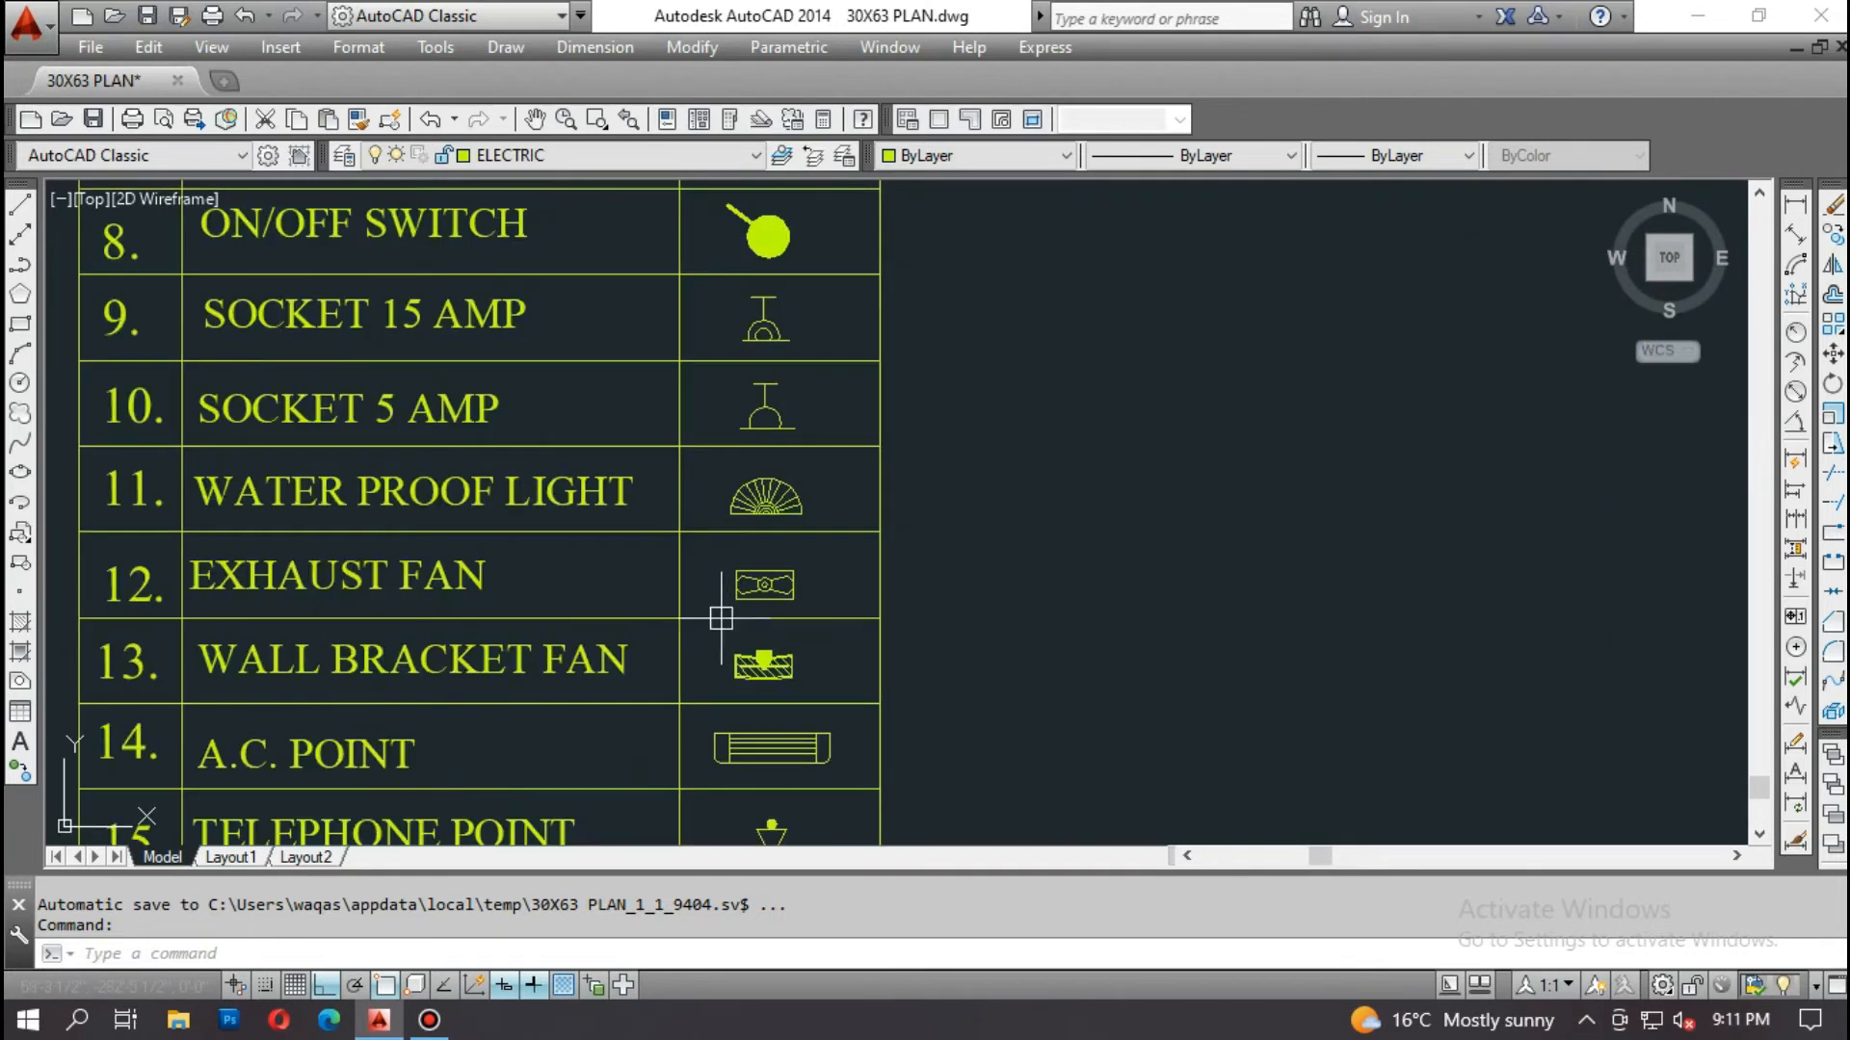
scroll(809, 588, "up", 4)
type("o")
key("Return")
left_click(795, 517)
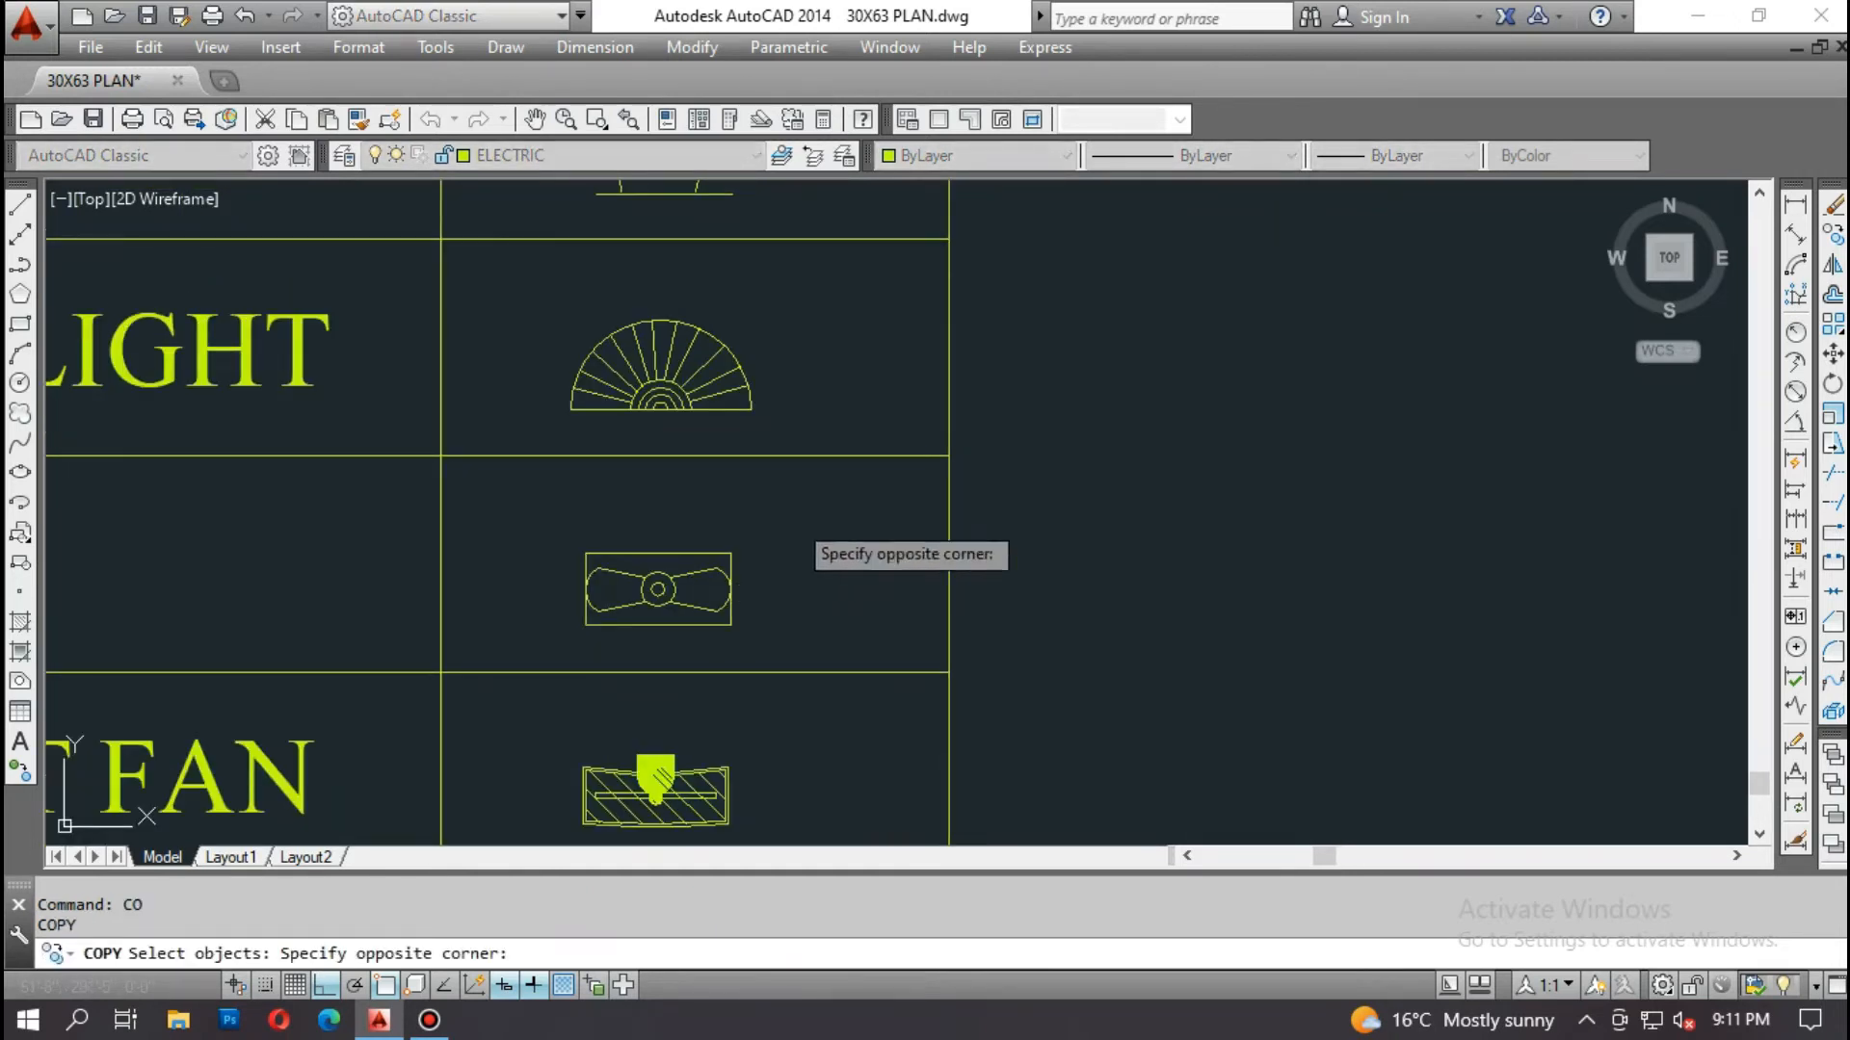
left_click(540, 656)
key("Return")
scroll(636, 593, "up", 4)
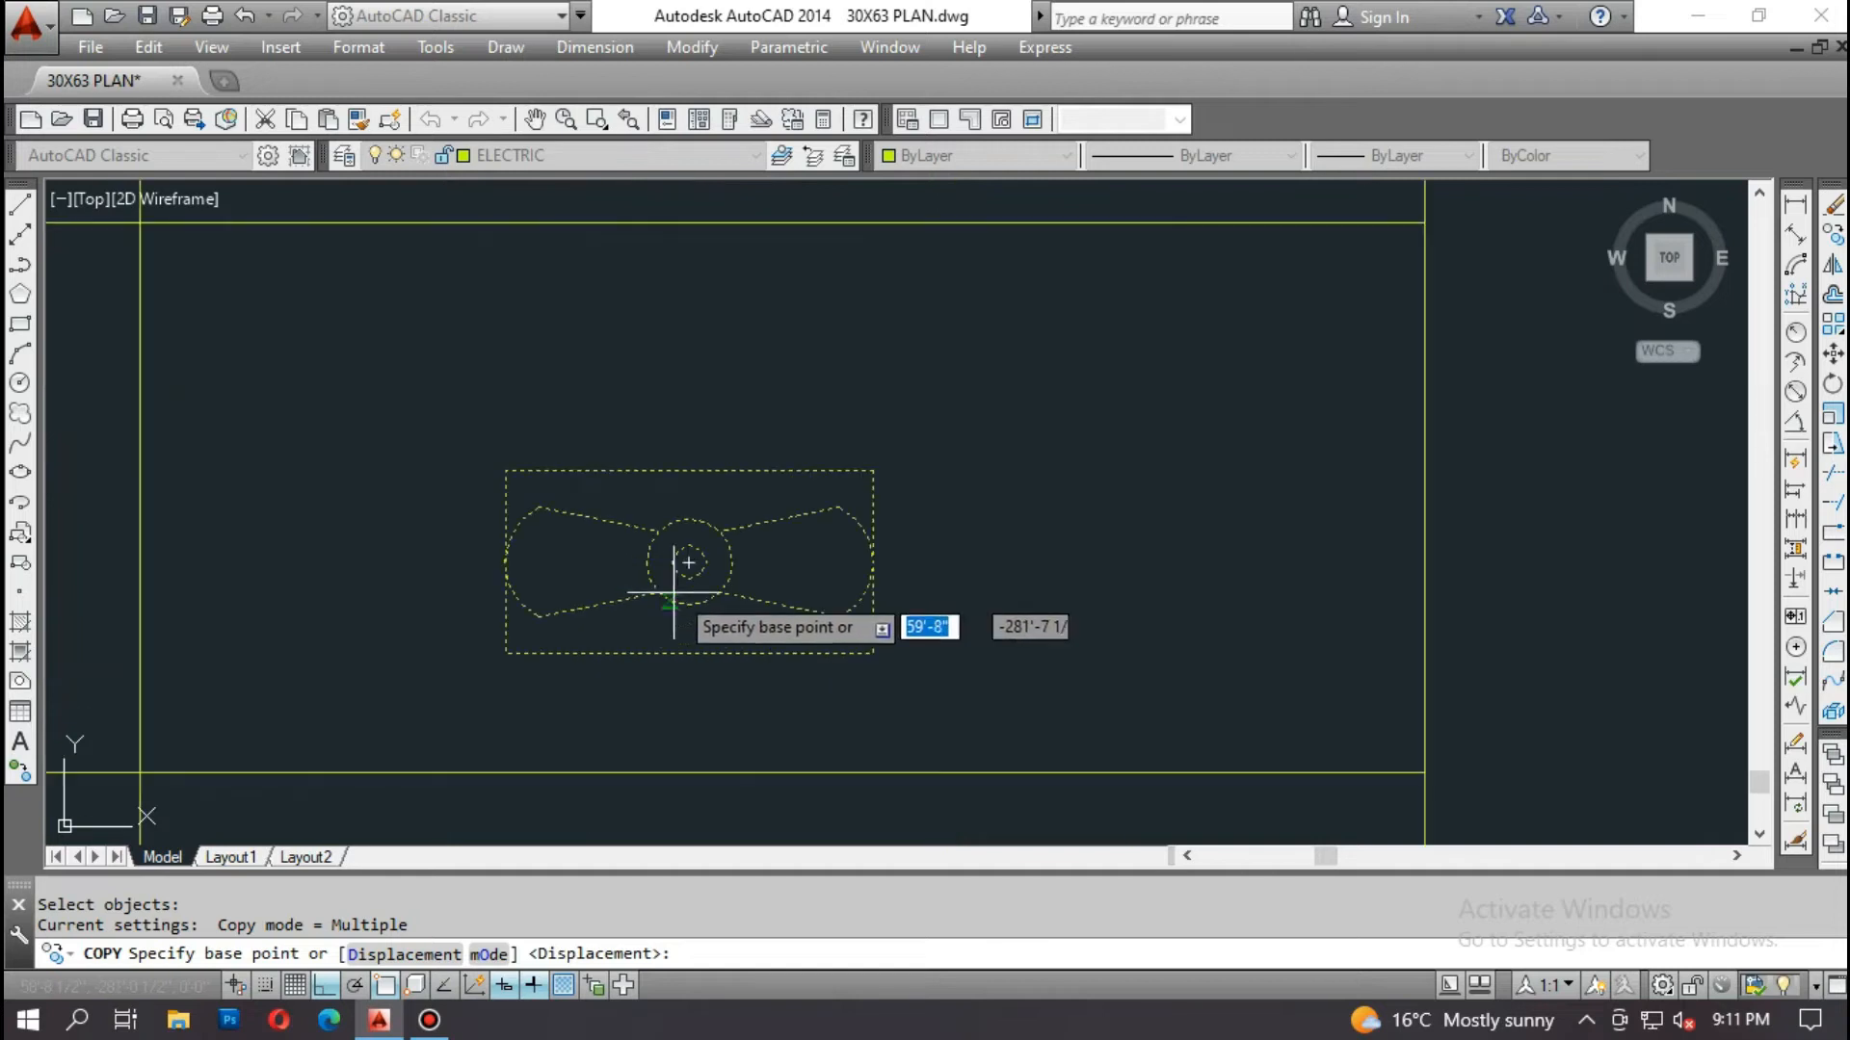
left_click(677, 562)
scroll(677, 561, "down", 8)
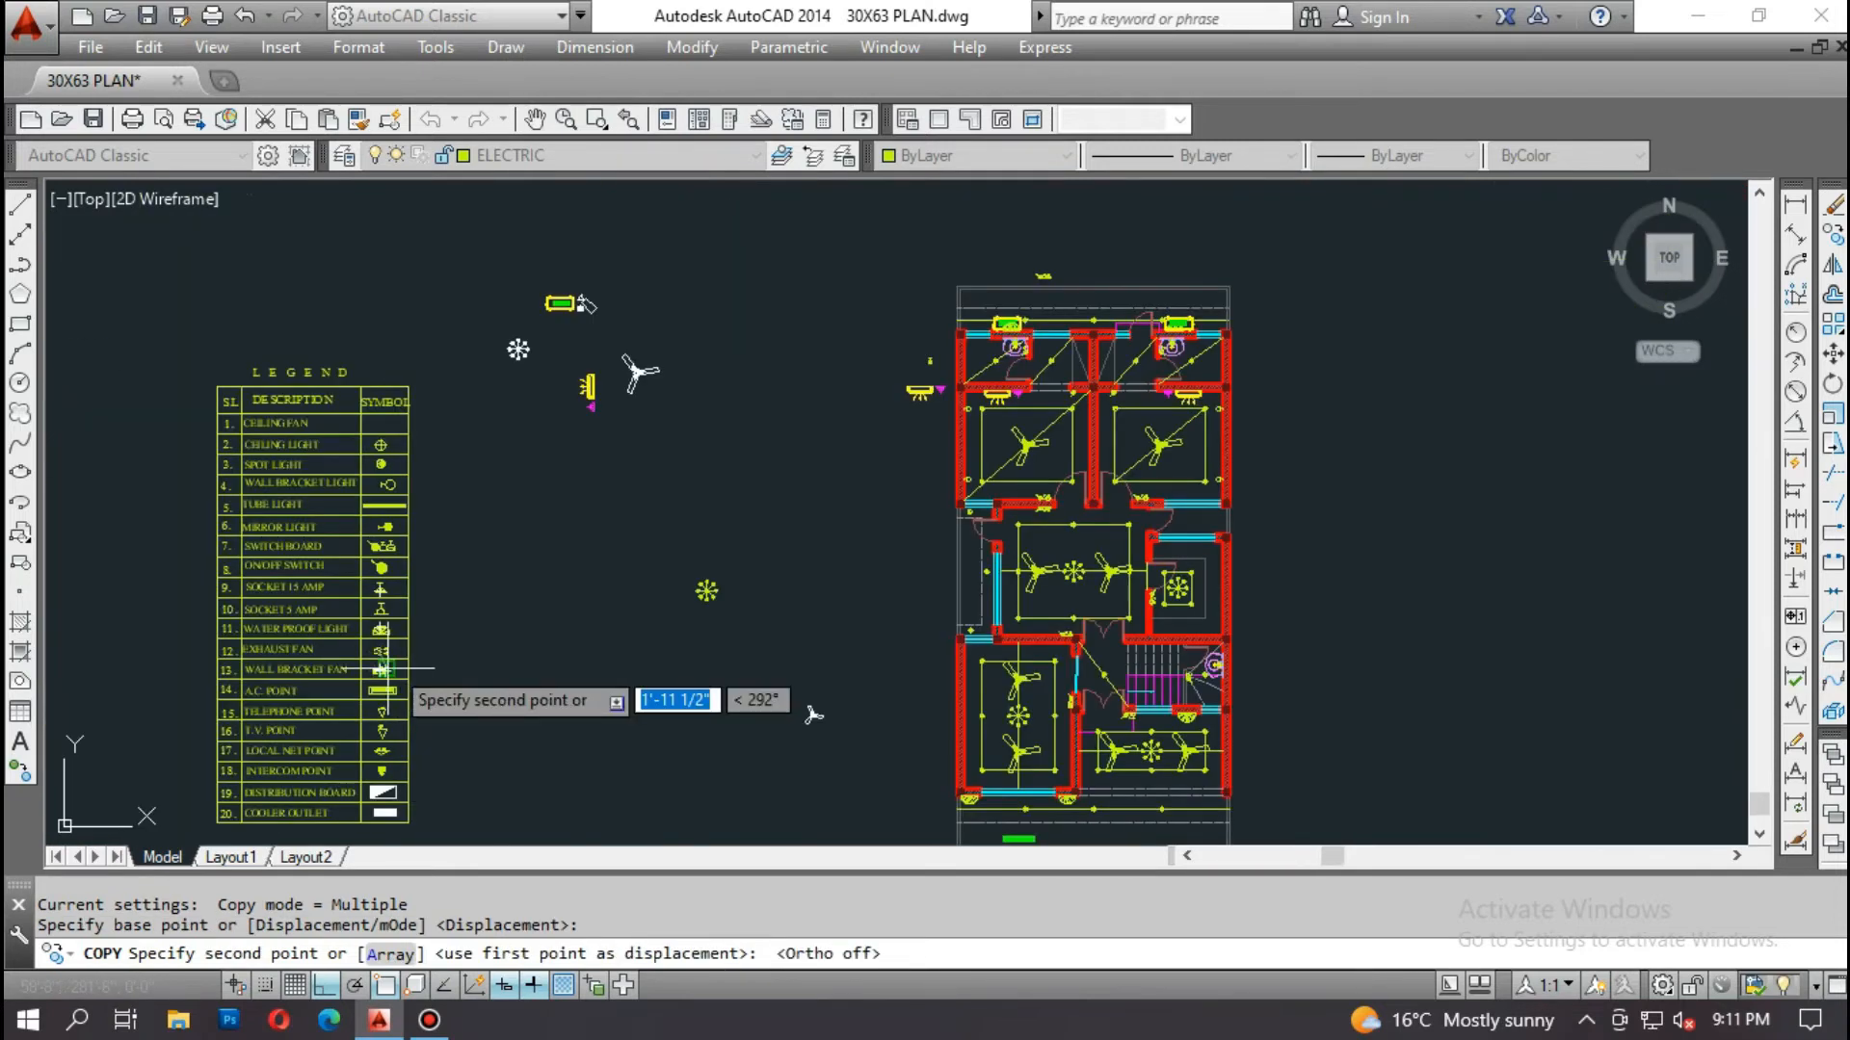
scroll(1011, 304, "up", 5)
scroll(889, 463, "up", 8)
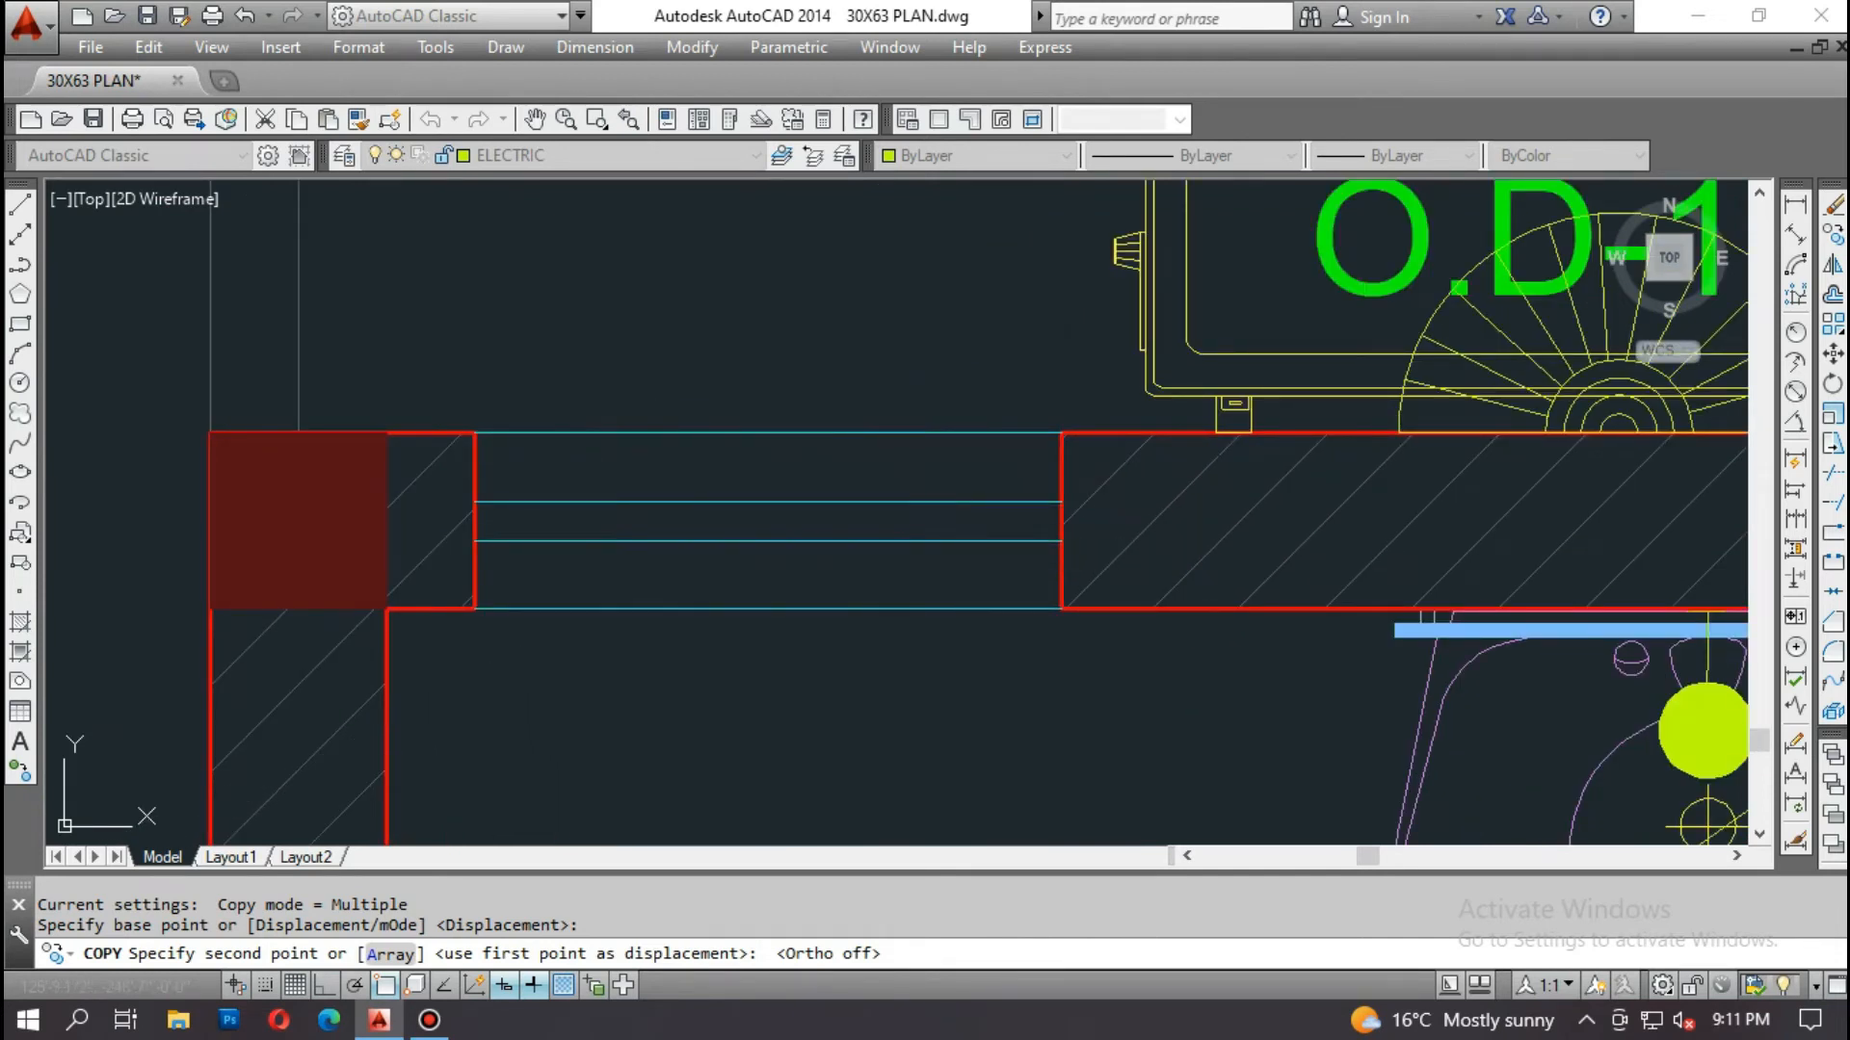
left_click(766, 520)
Step: Place another exhaust fan copy in the other rear toilet's window, beside outdoor unit O.D-2
scroll(535, 525, "down", 4)
middle_click_drag(1338, 507, 386, 482)
middle_click_drag(1608, 477, 413, 486)
scroll(626, 384, "up", 4)
scroll(674, 408, "up", 2)
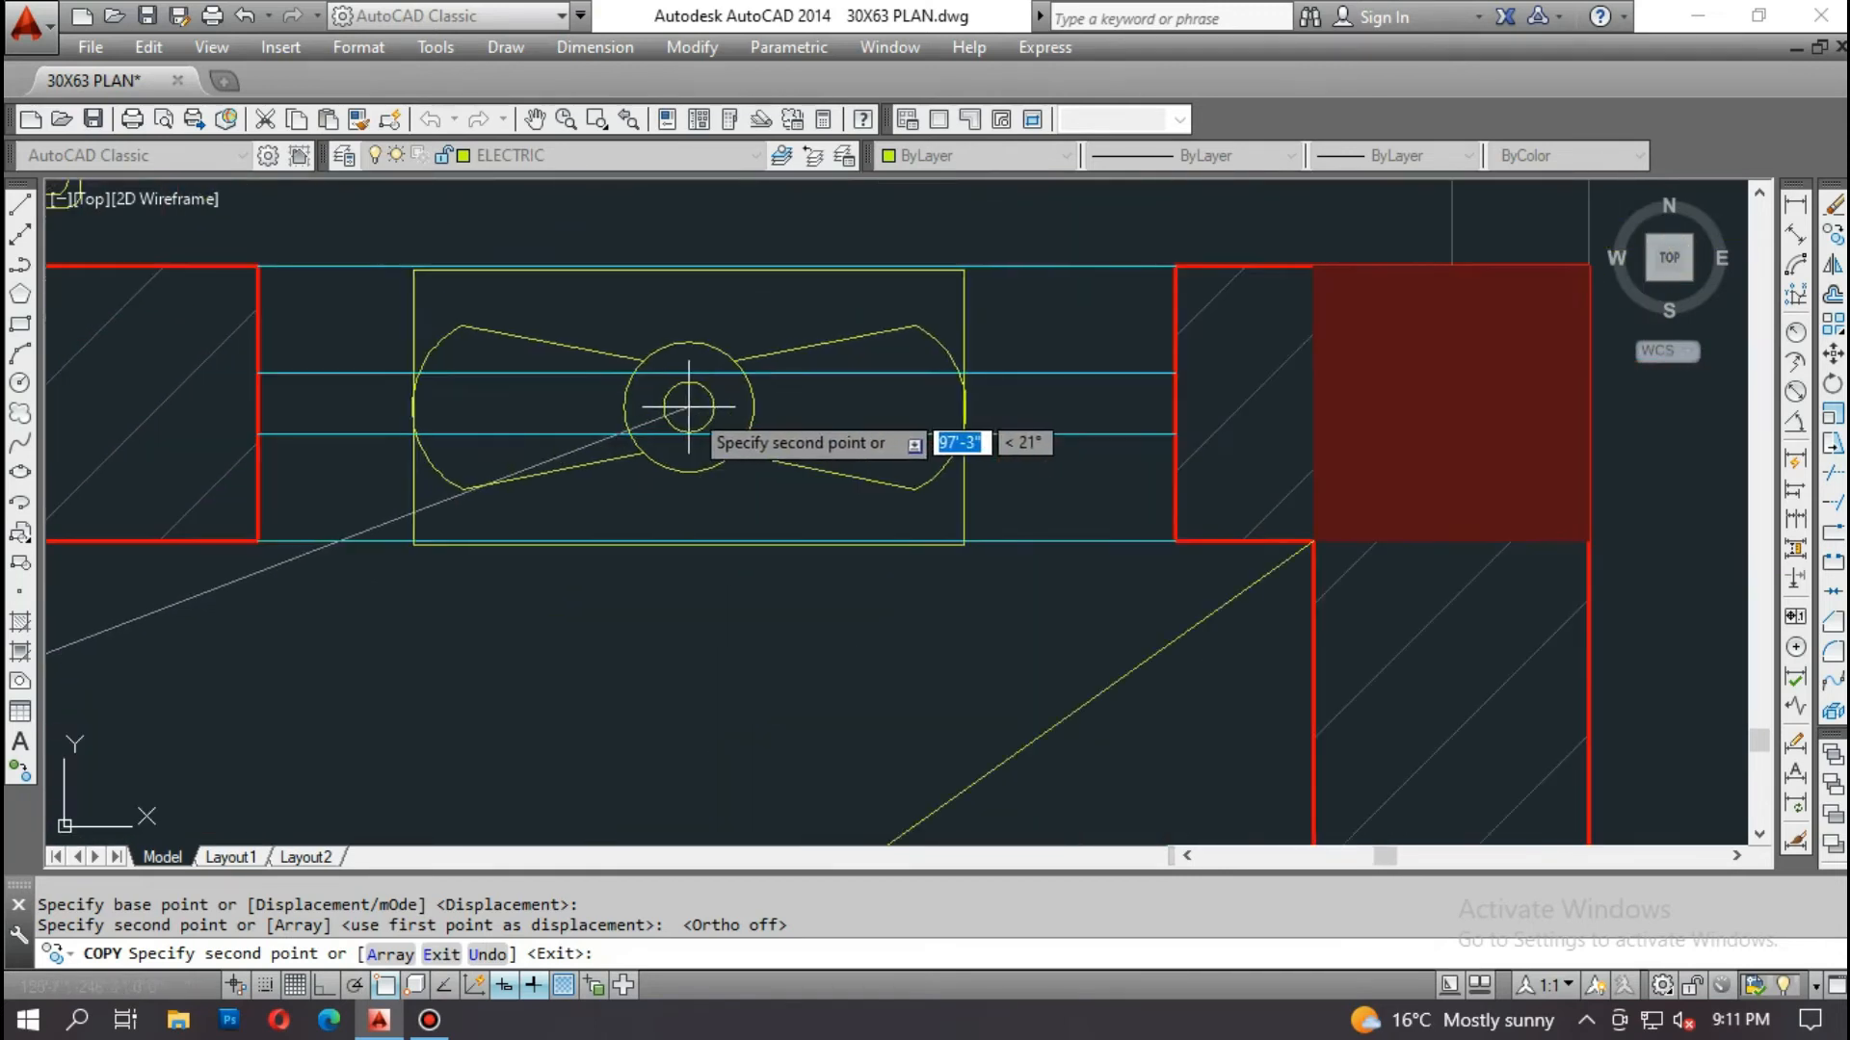
left_click(695, 403)
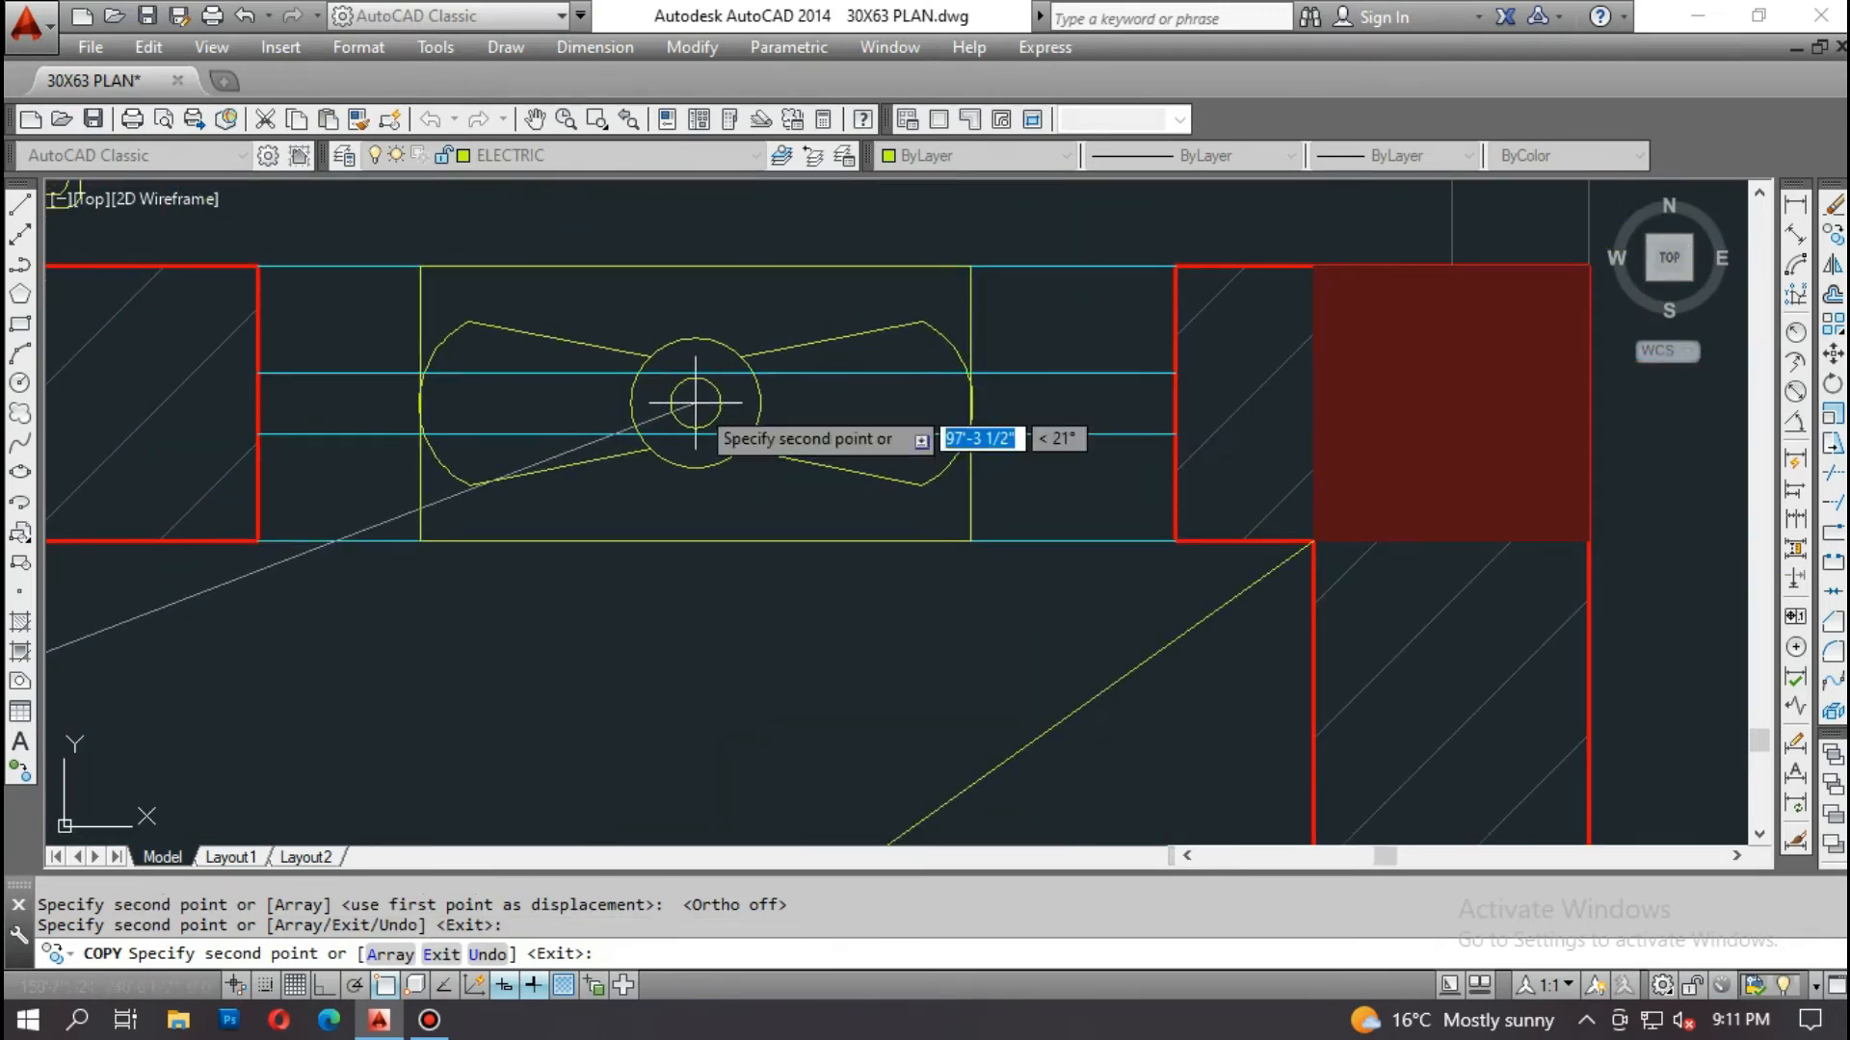
Step: Place an exhaust fan copy in the window of the toilet next to the staircase
scroll(719, 383, "down", 5)
middle_click_drag(695, 599, 770, 196)
middle_click_drag(712, 673, 680, 179)
middle_click_drag(782, 674, 798, 300)
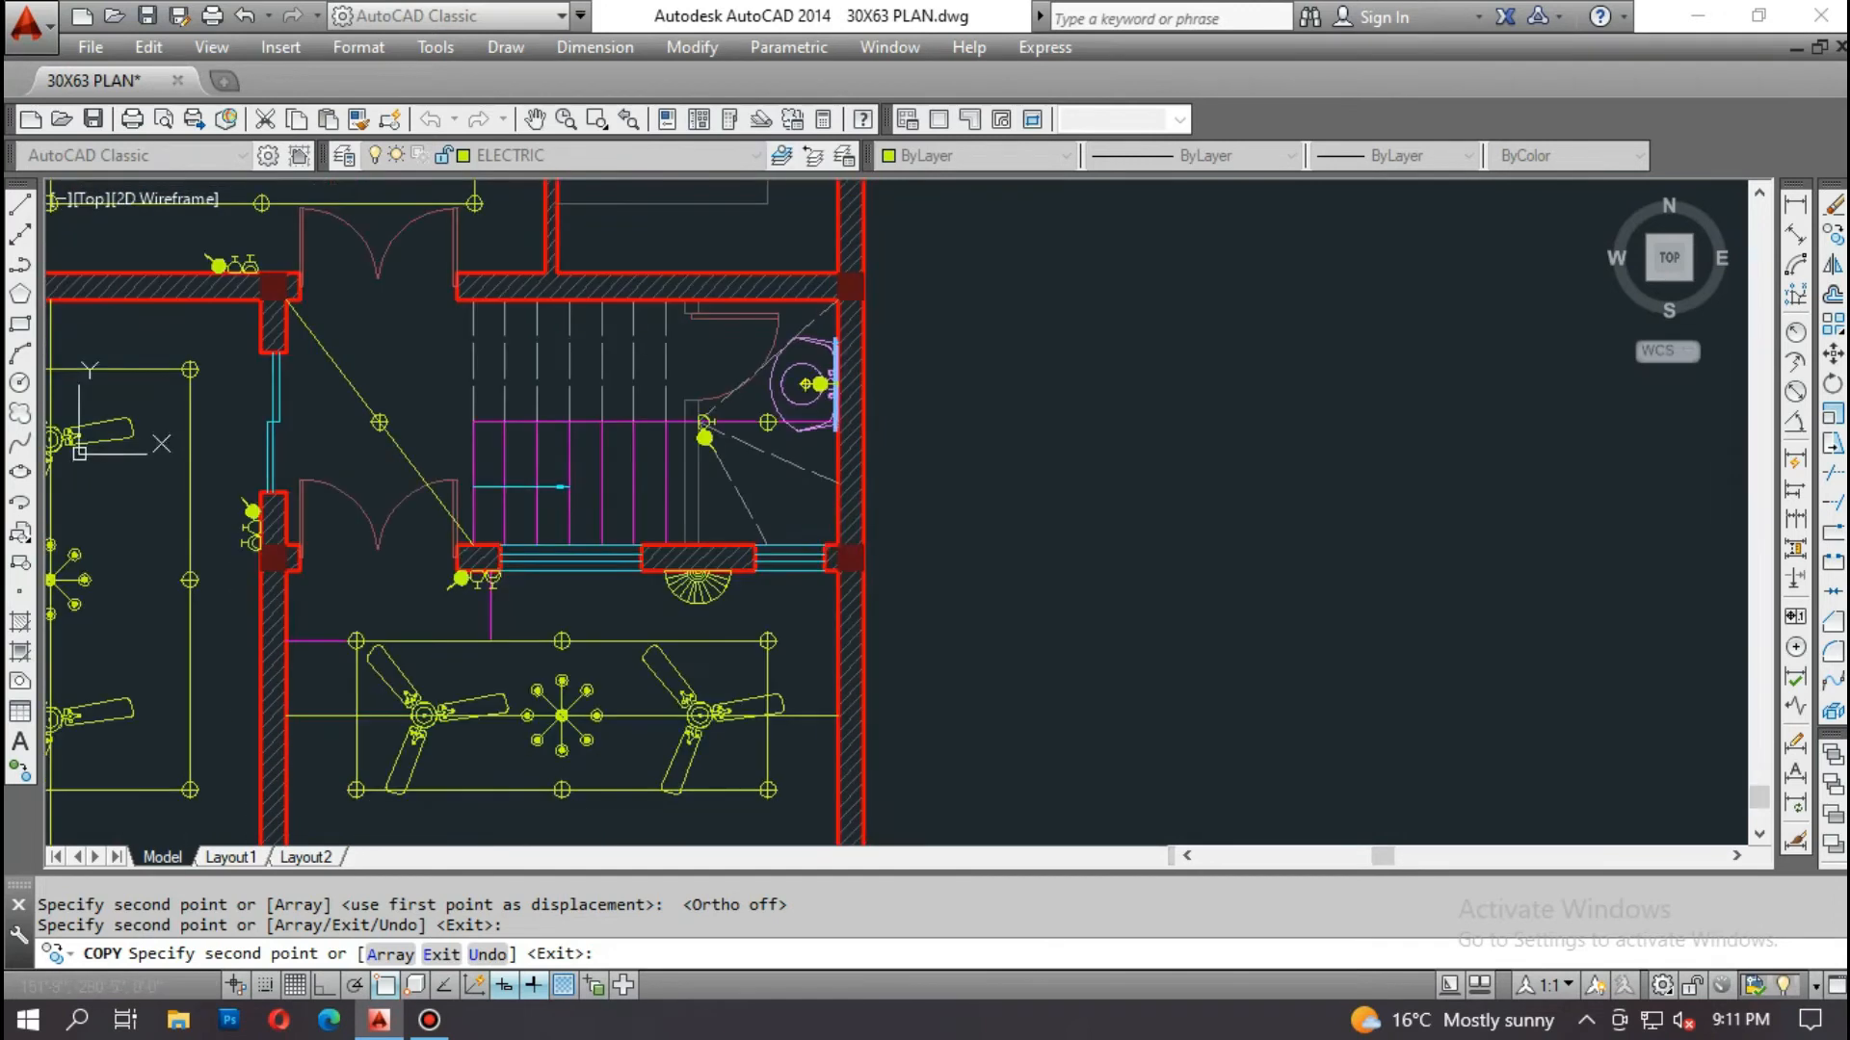
scroll(810, 556, "up", 4)
scroll(662, 541, "up", 1)
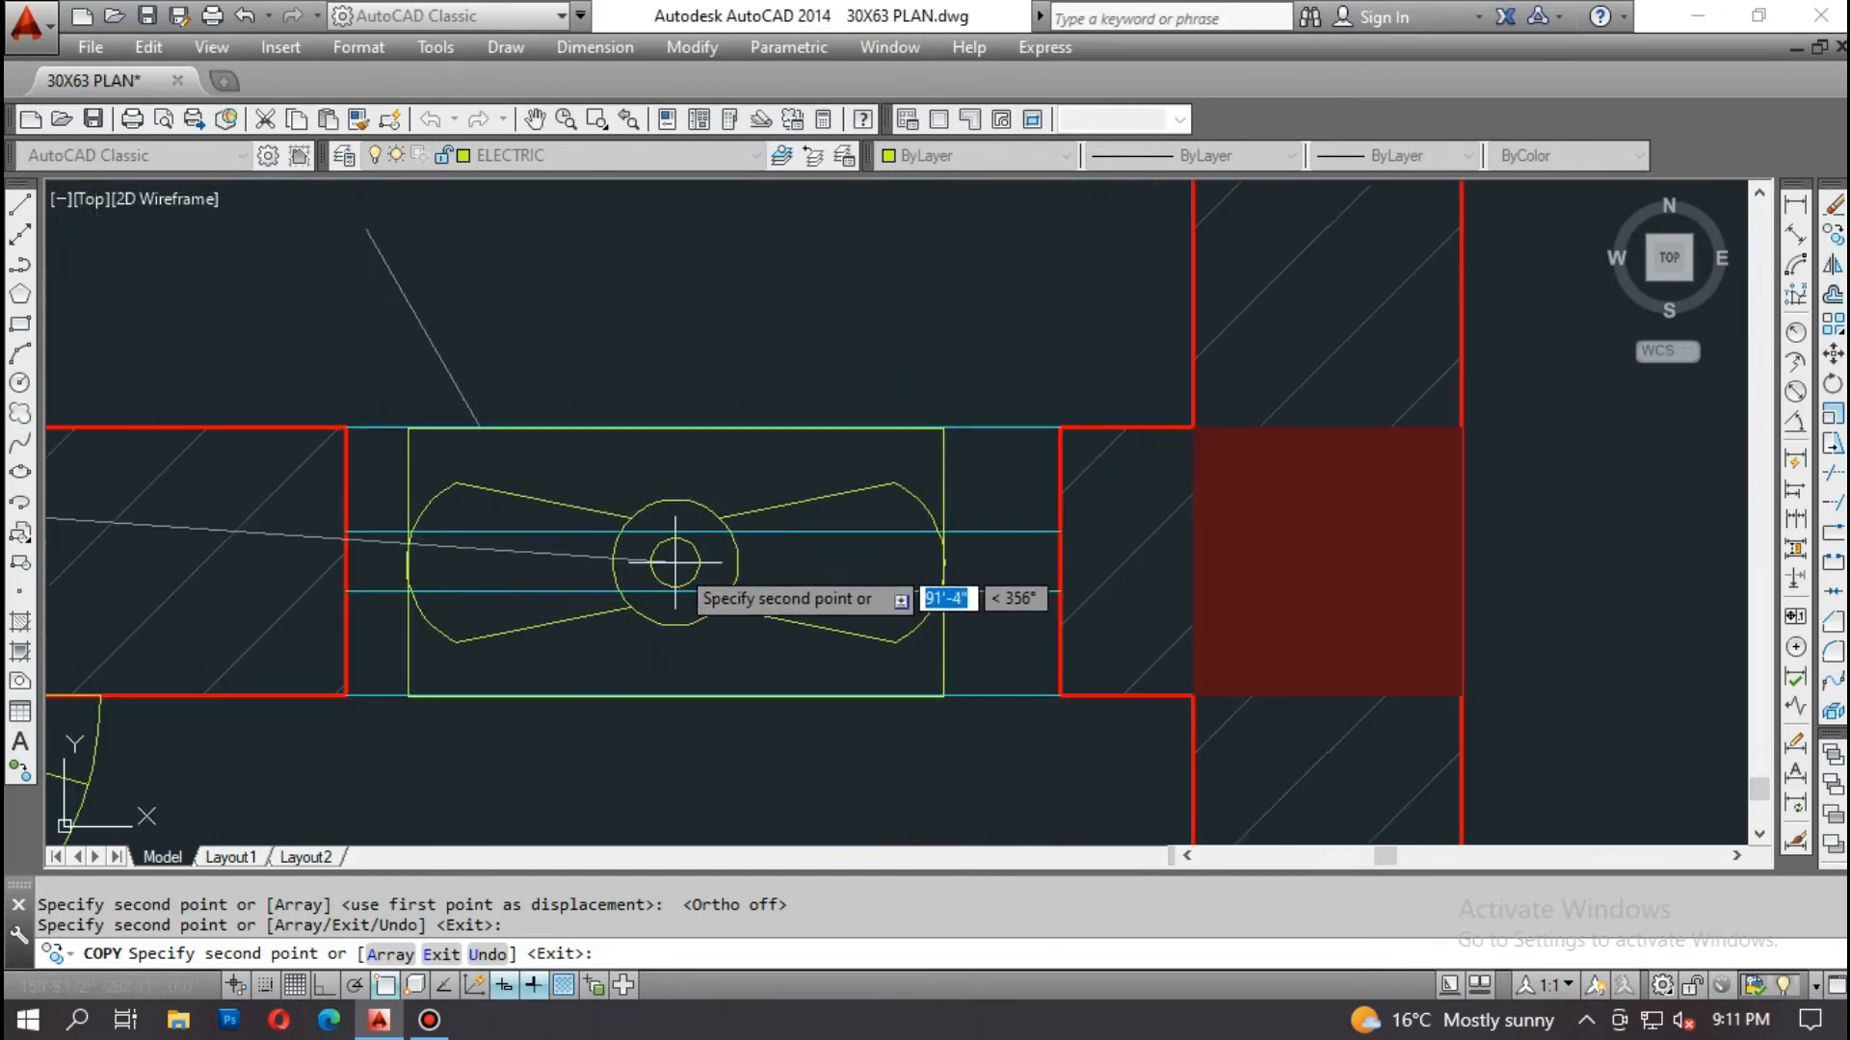
left_click(680, 560)
Step: Place an exhaust fan copy in the window of the small counter-lined room above the staircase
scroll(669, 633, "down", 7)
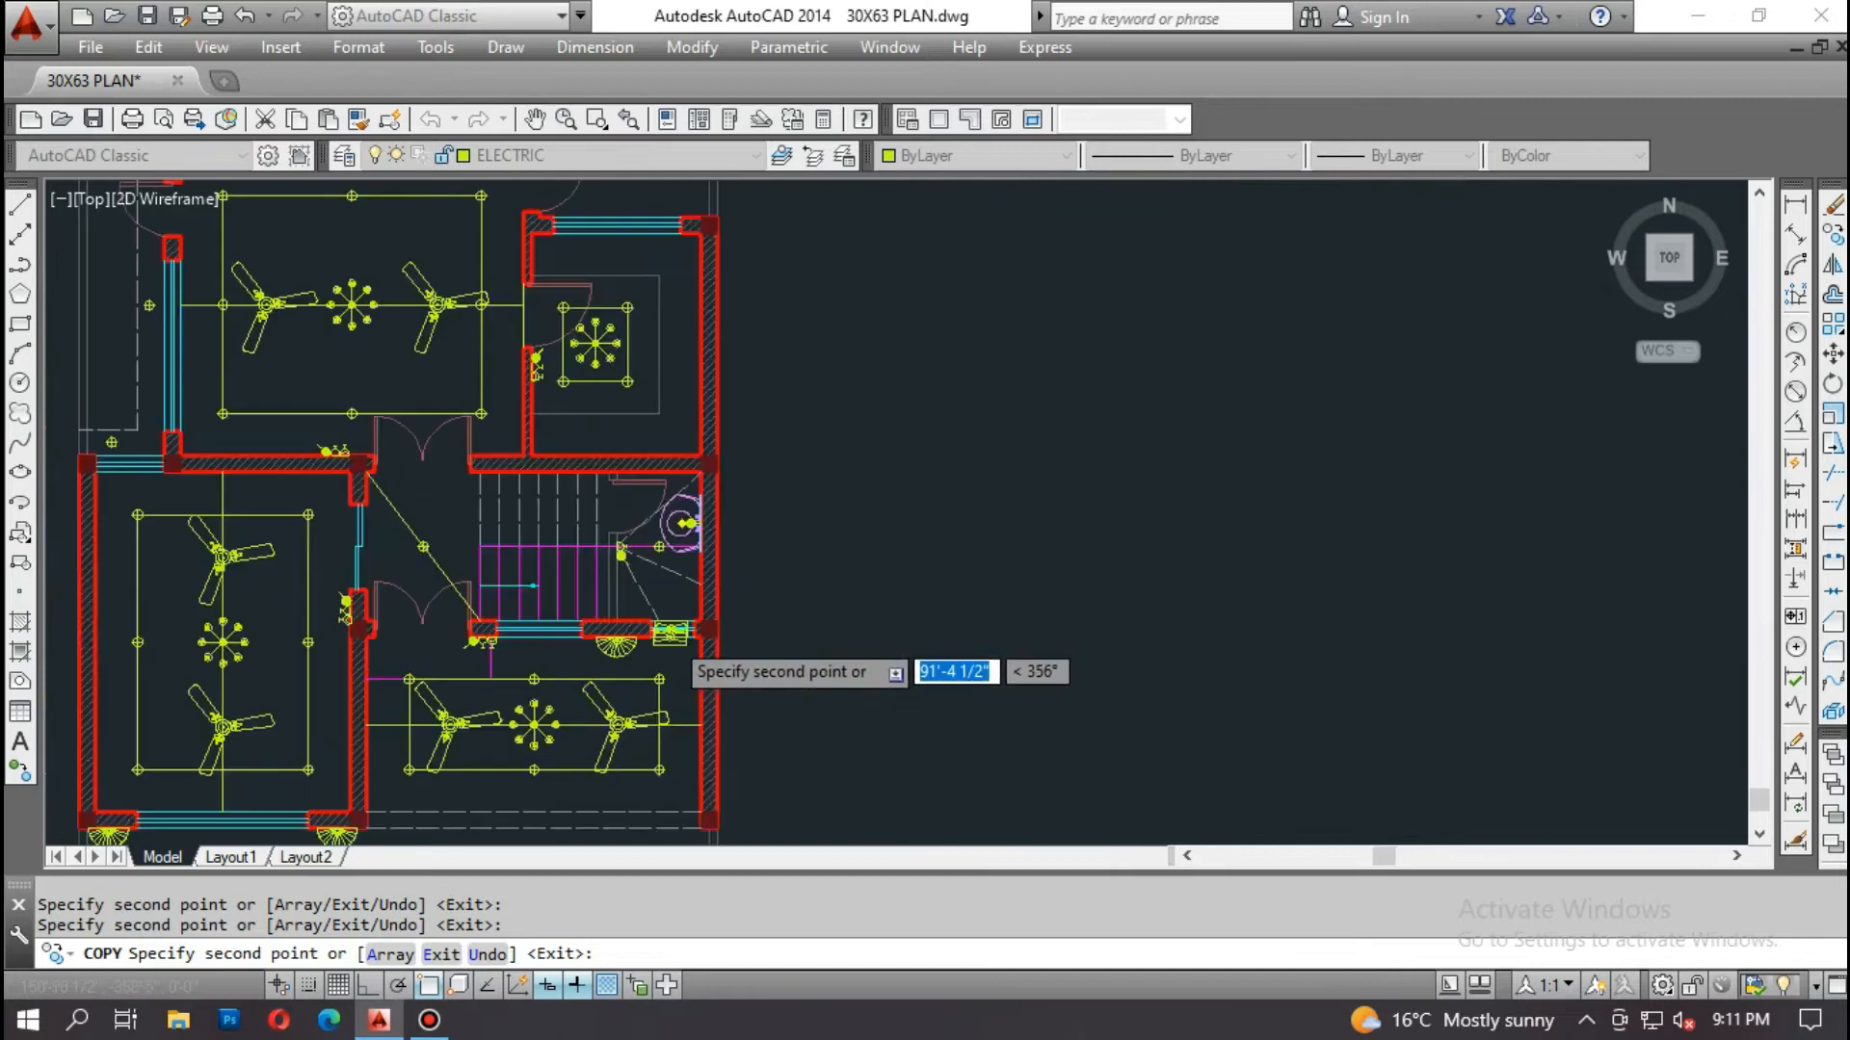
scroll(655, 514, "up", 4)
scroll(665, 486, "up", 1)
scroll(656, 483, "up", 2)
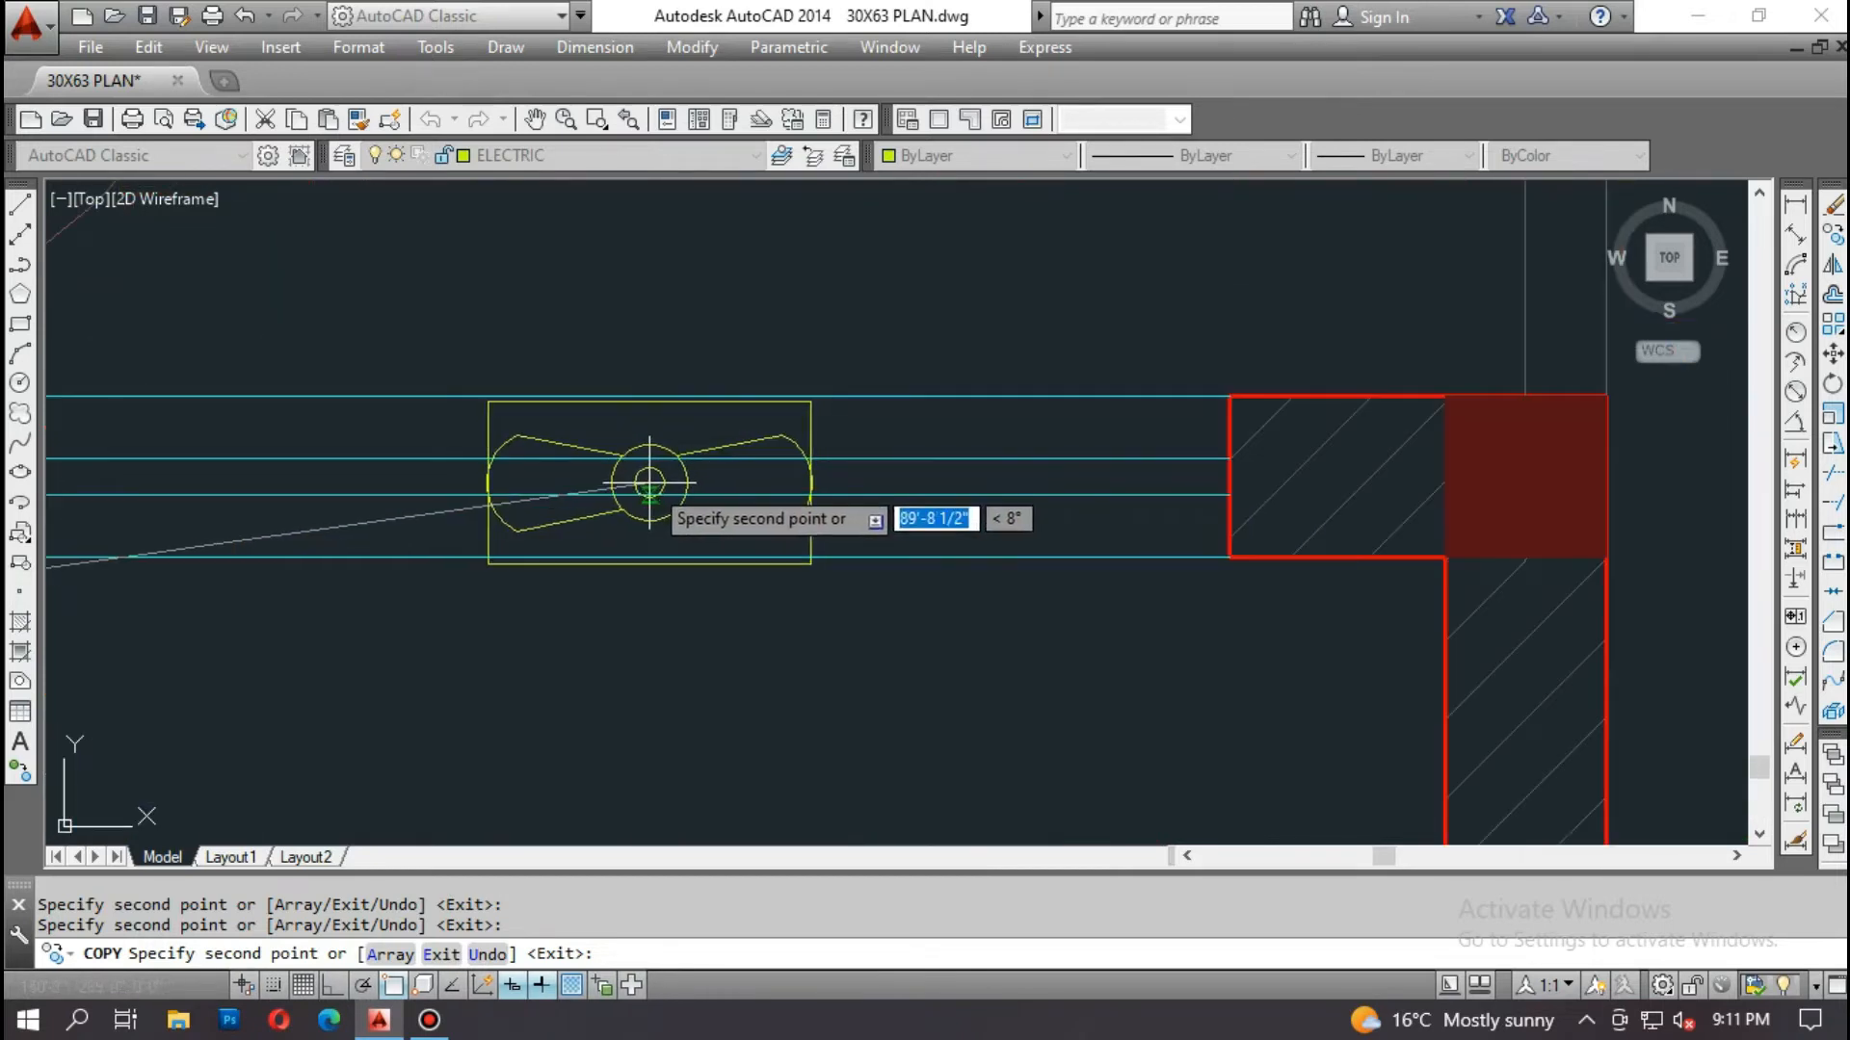
left_click(632, 477)
scroll(735, 391, "down", 4)
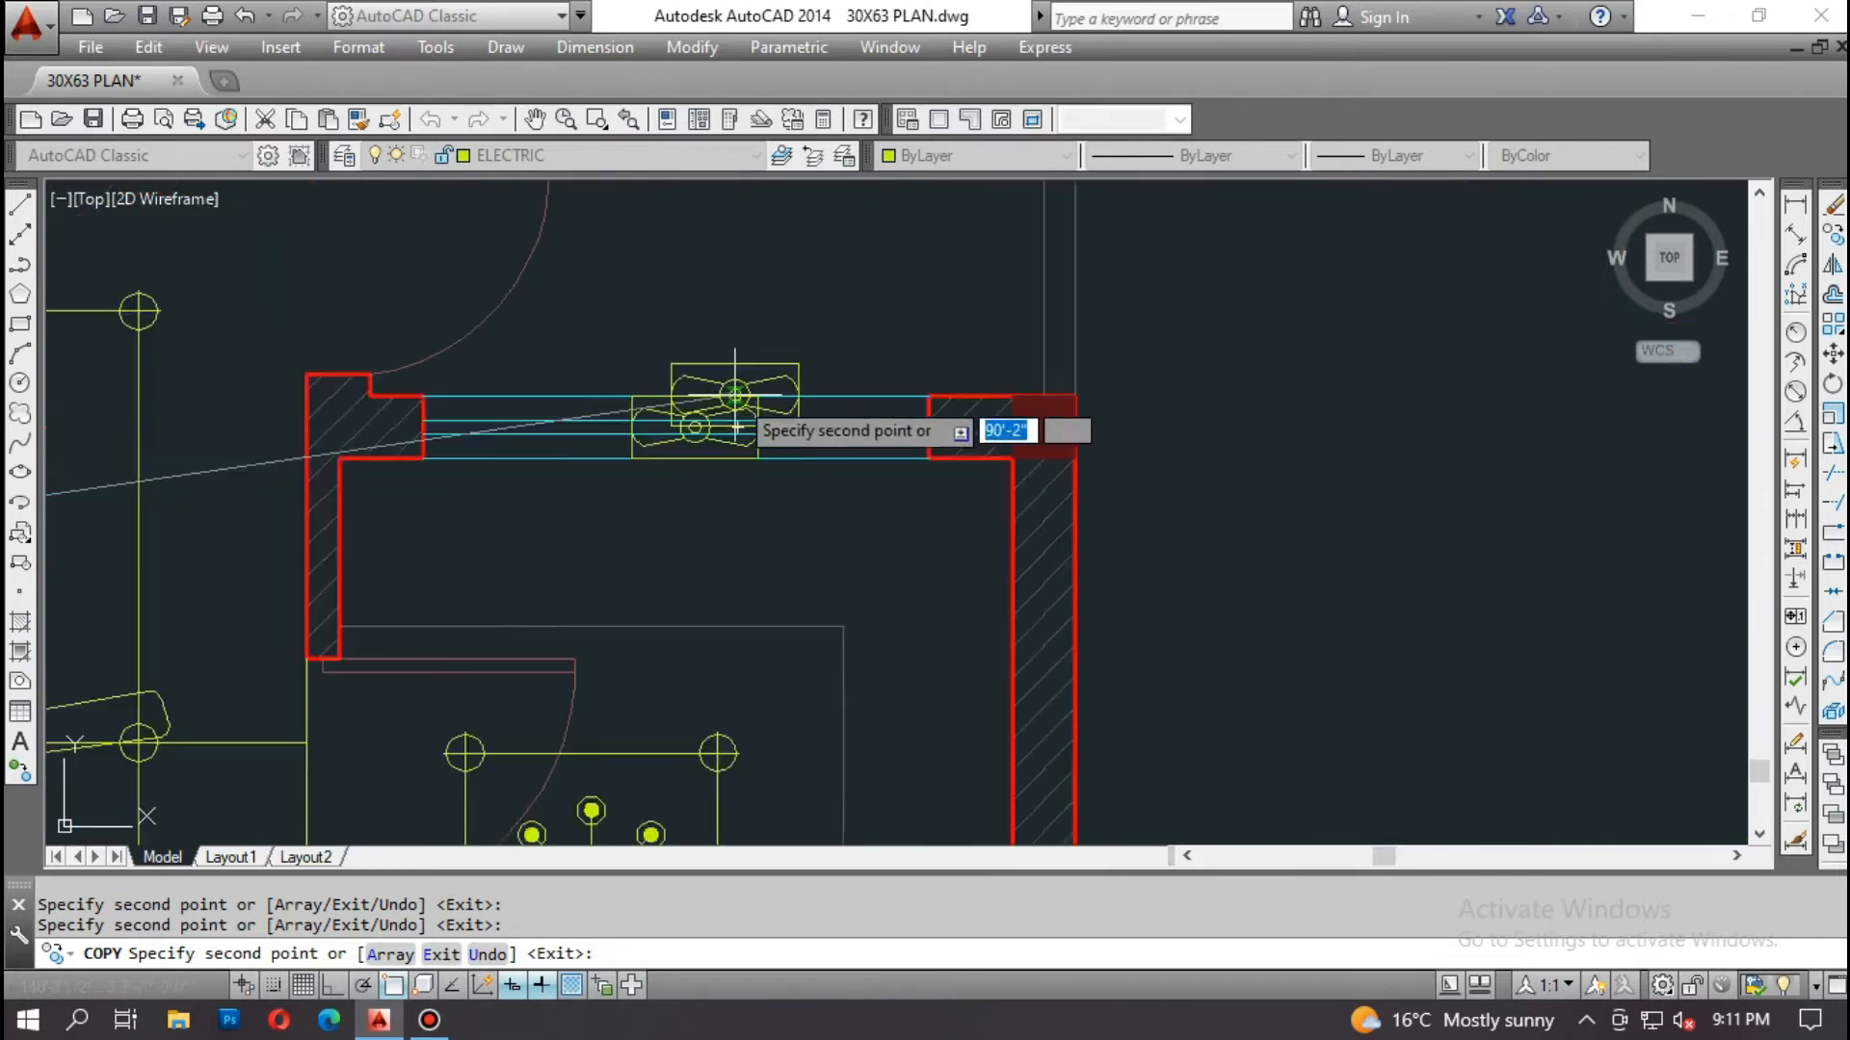
scroll(925, 589, "down", 2)
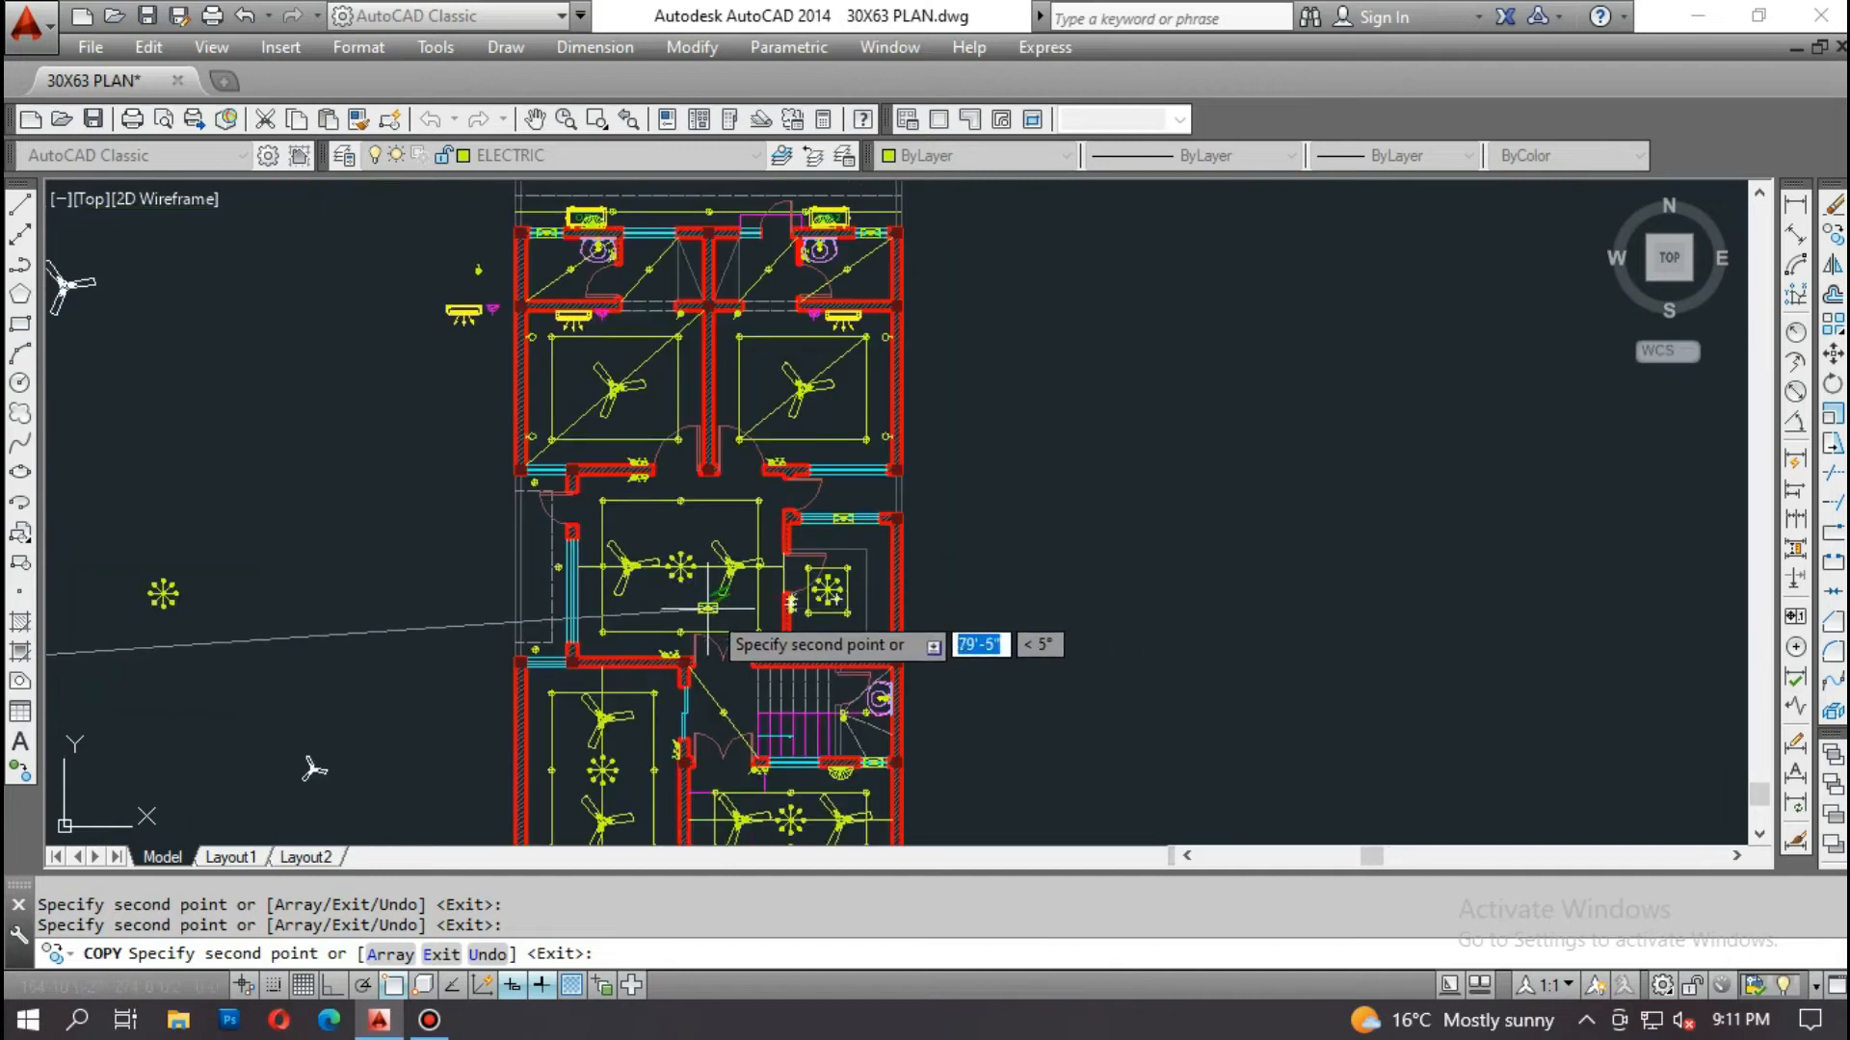
Step: Examine the front porch, bedrooms and rear toilets for remaining exhaust fan positions, and end the fan copying
scroll(771, 224, "up", 2)
mouse_move(709, 642)
middle_mouse_down()
mouse_move(689, 183)
mouse_move(755, 439)
mouse_move(750, 298)
middle_mouse_up()
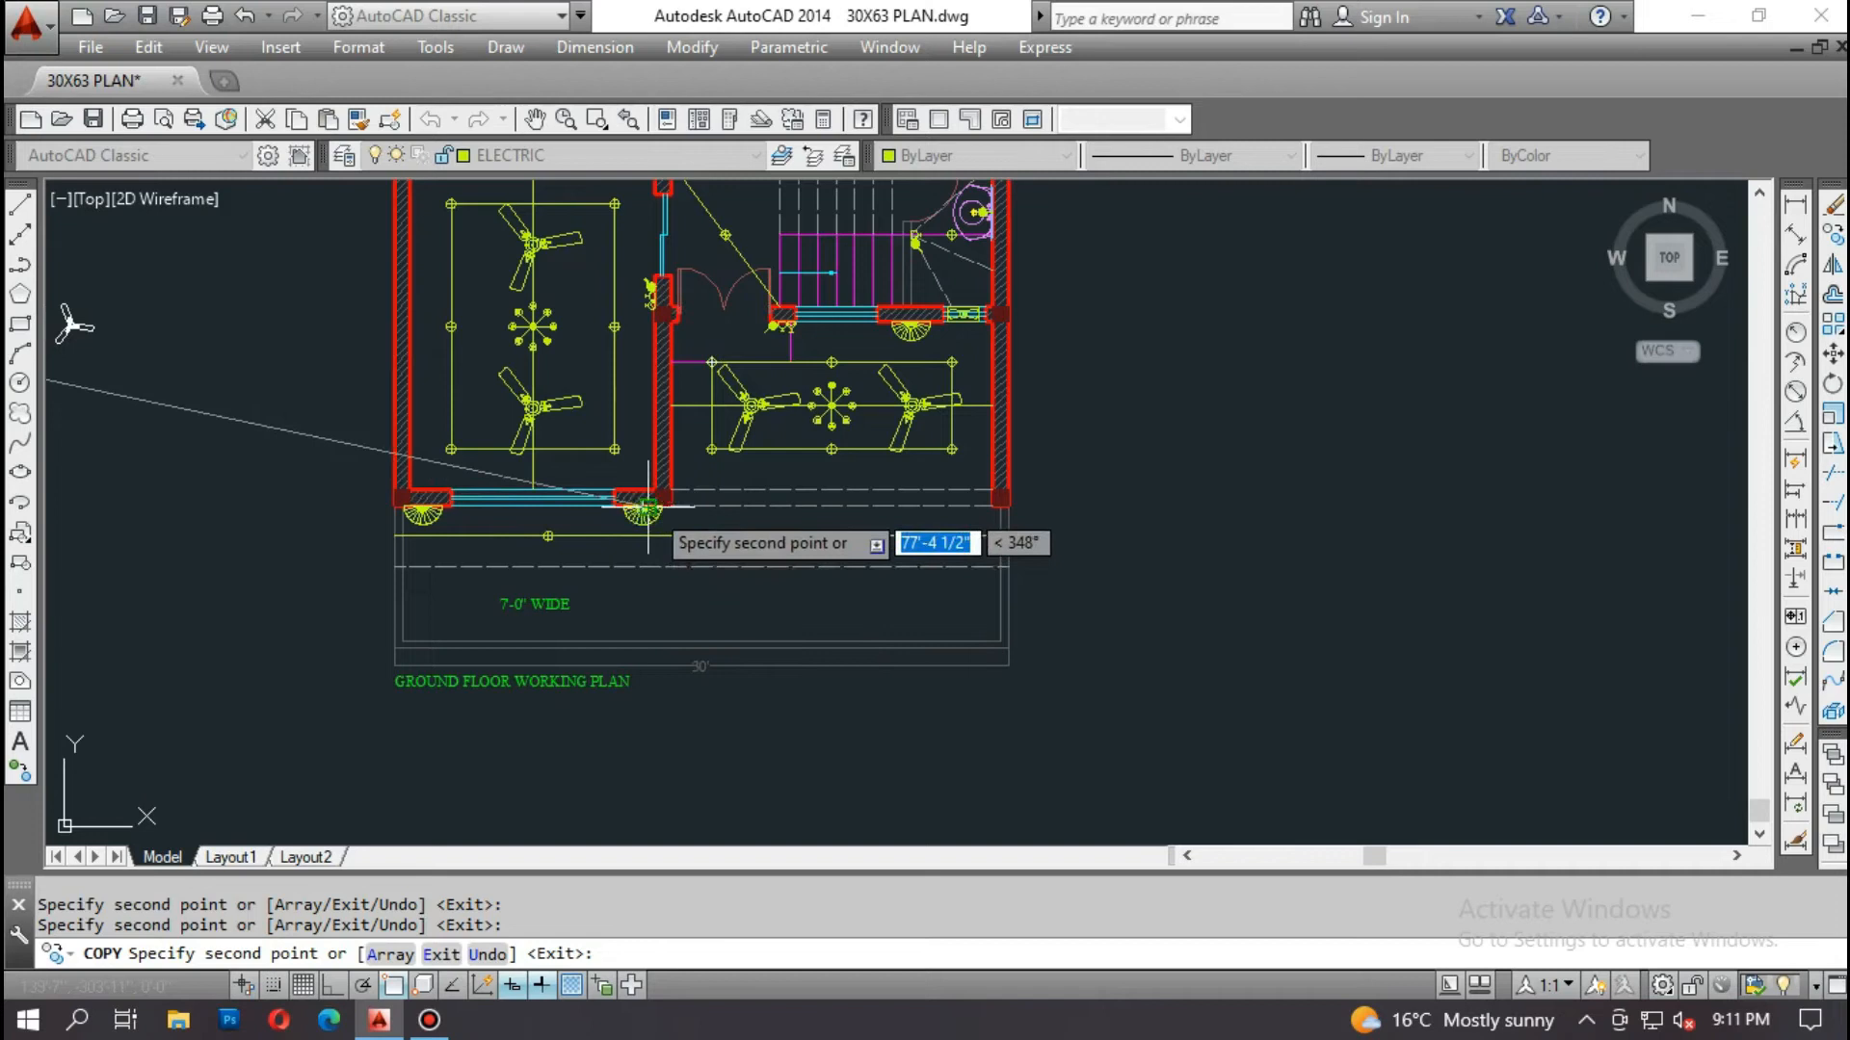
scroll(648, 505, "up", 2)
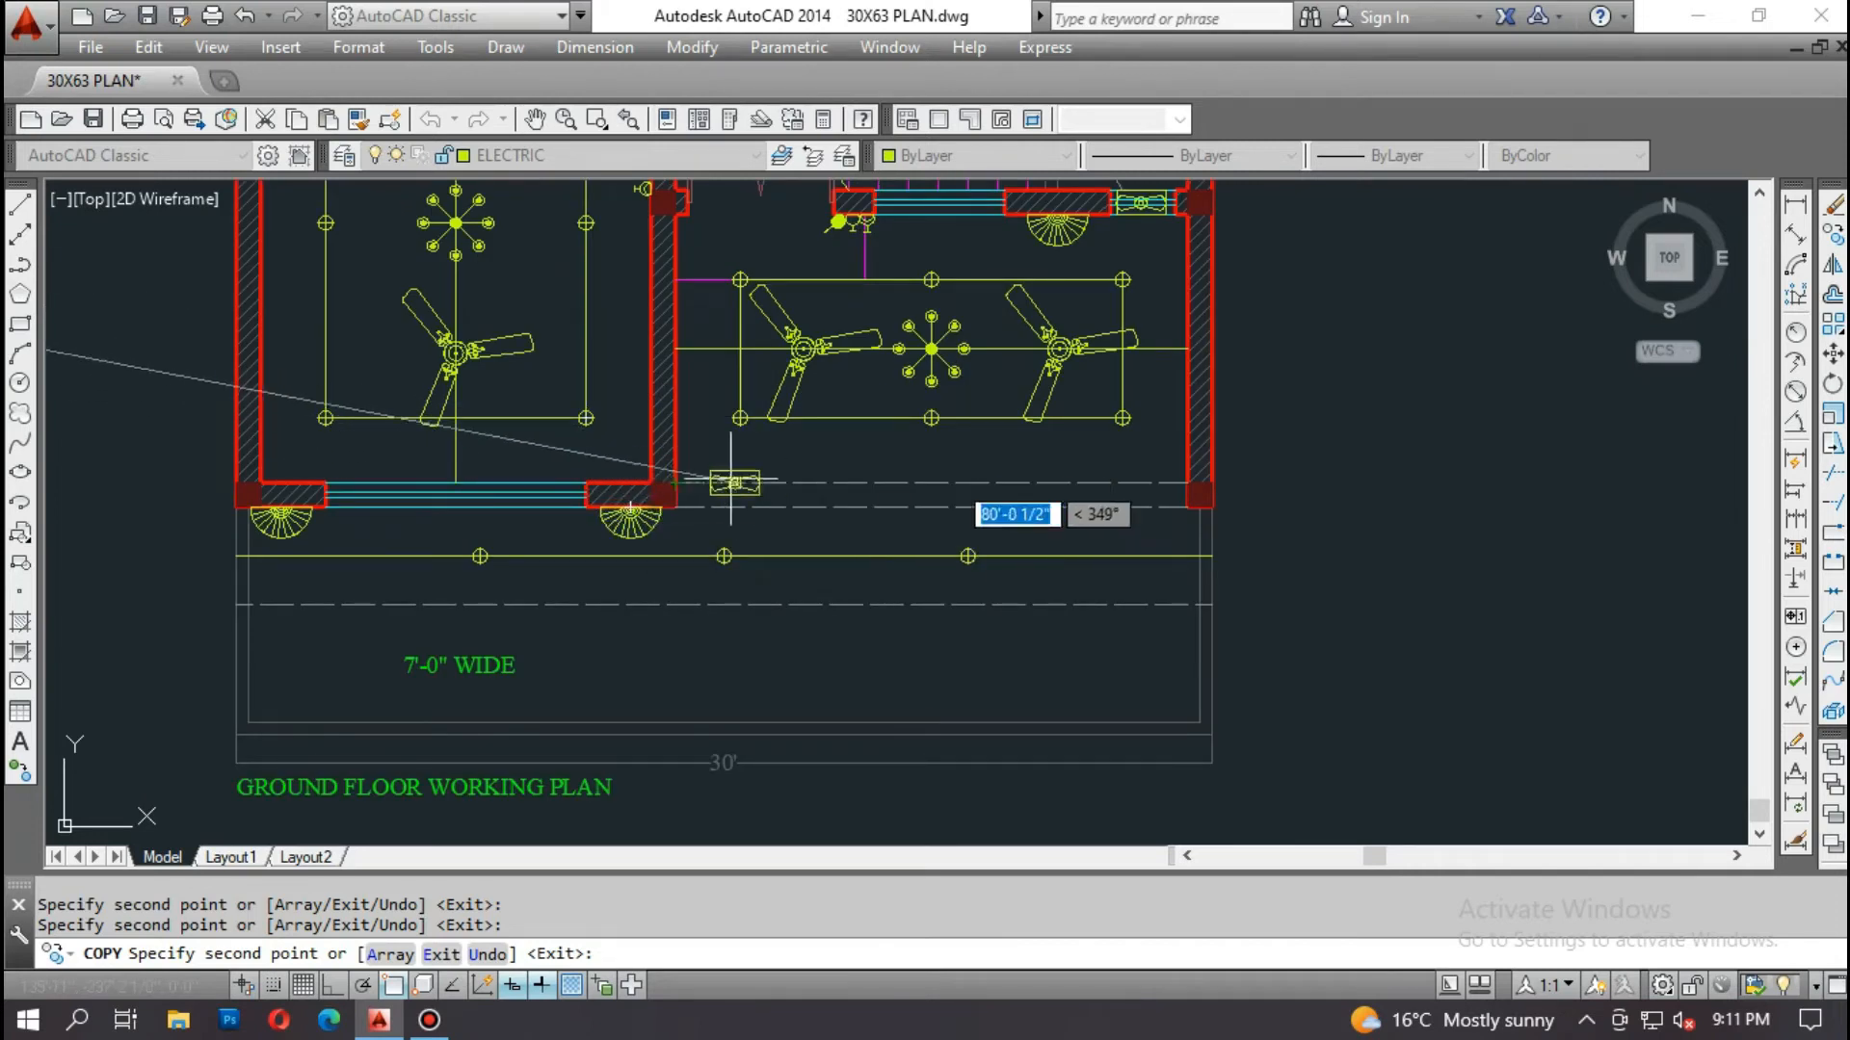
middle_click_drag(729, 445, 769, 666)
mouse_move(763, 414)
middle_mouse_down()
mouse_move(752, 559)
mouse_move(767, 440)
mouse_move(801, 715)
middle_mouse_up()
middle_click_drag(818, 415, 852, 685)
middle_click_drag(867, 482, 883, 769)
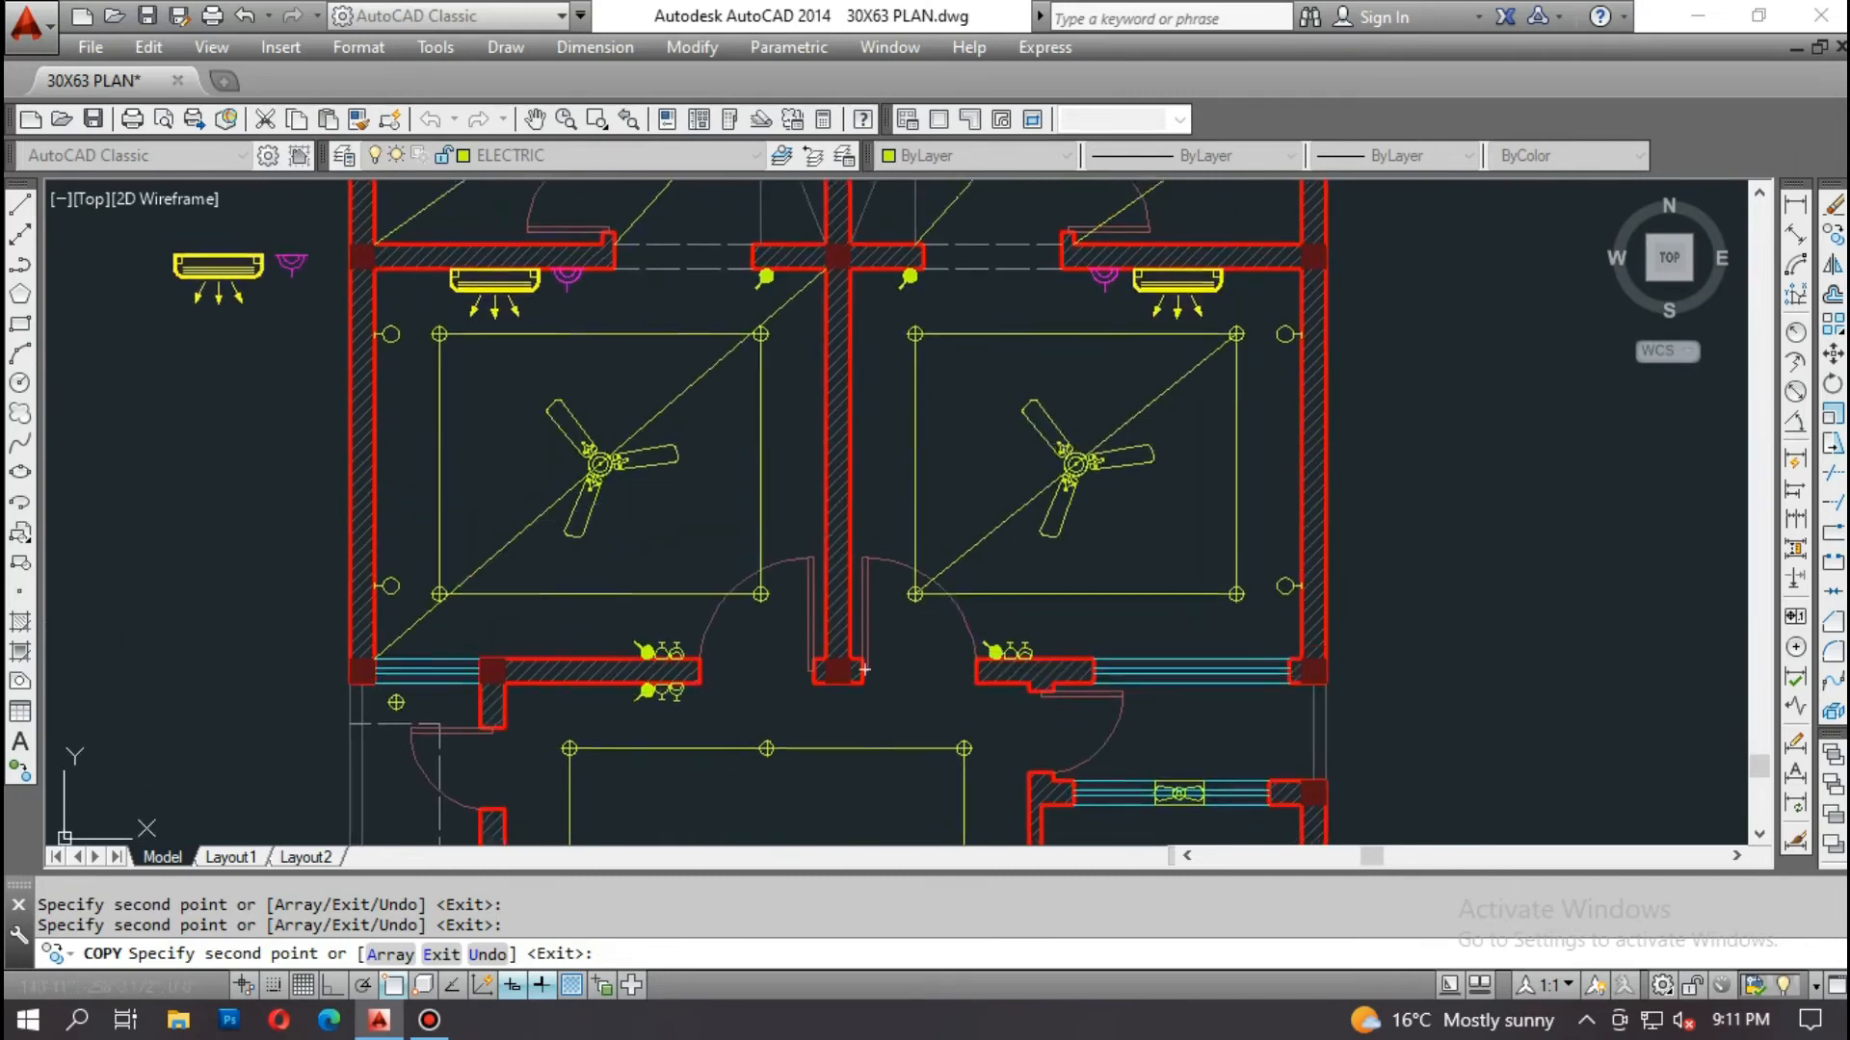
middle_click_drag(835, 397, 864, 615)
key("Escape")
key("Escape")
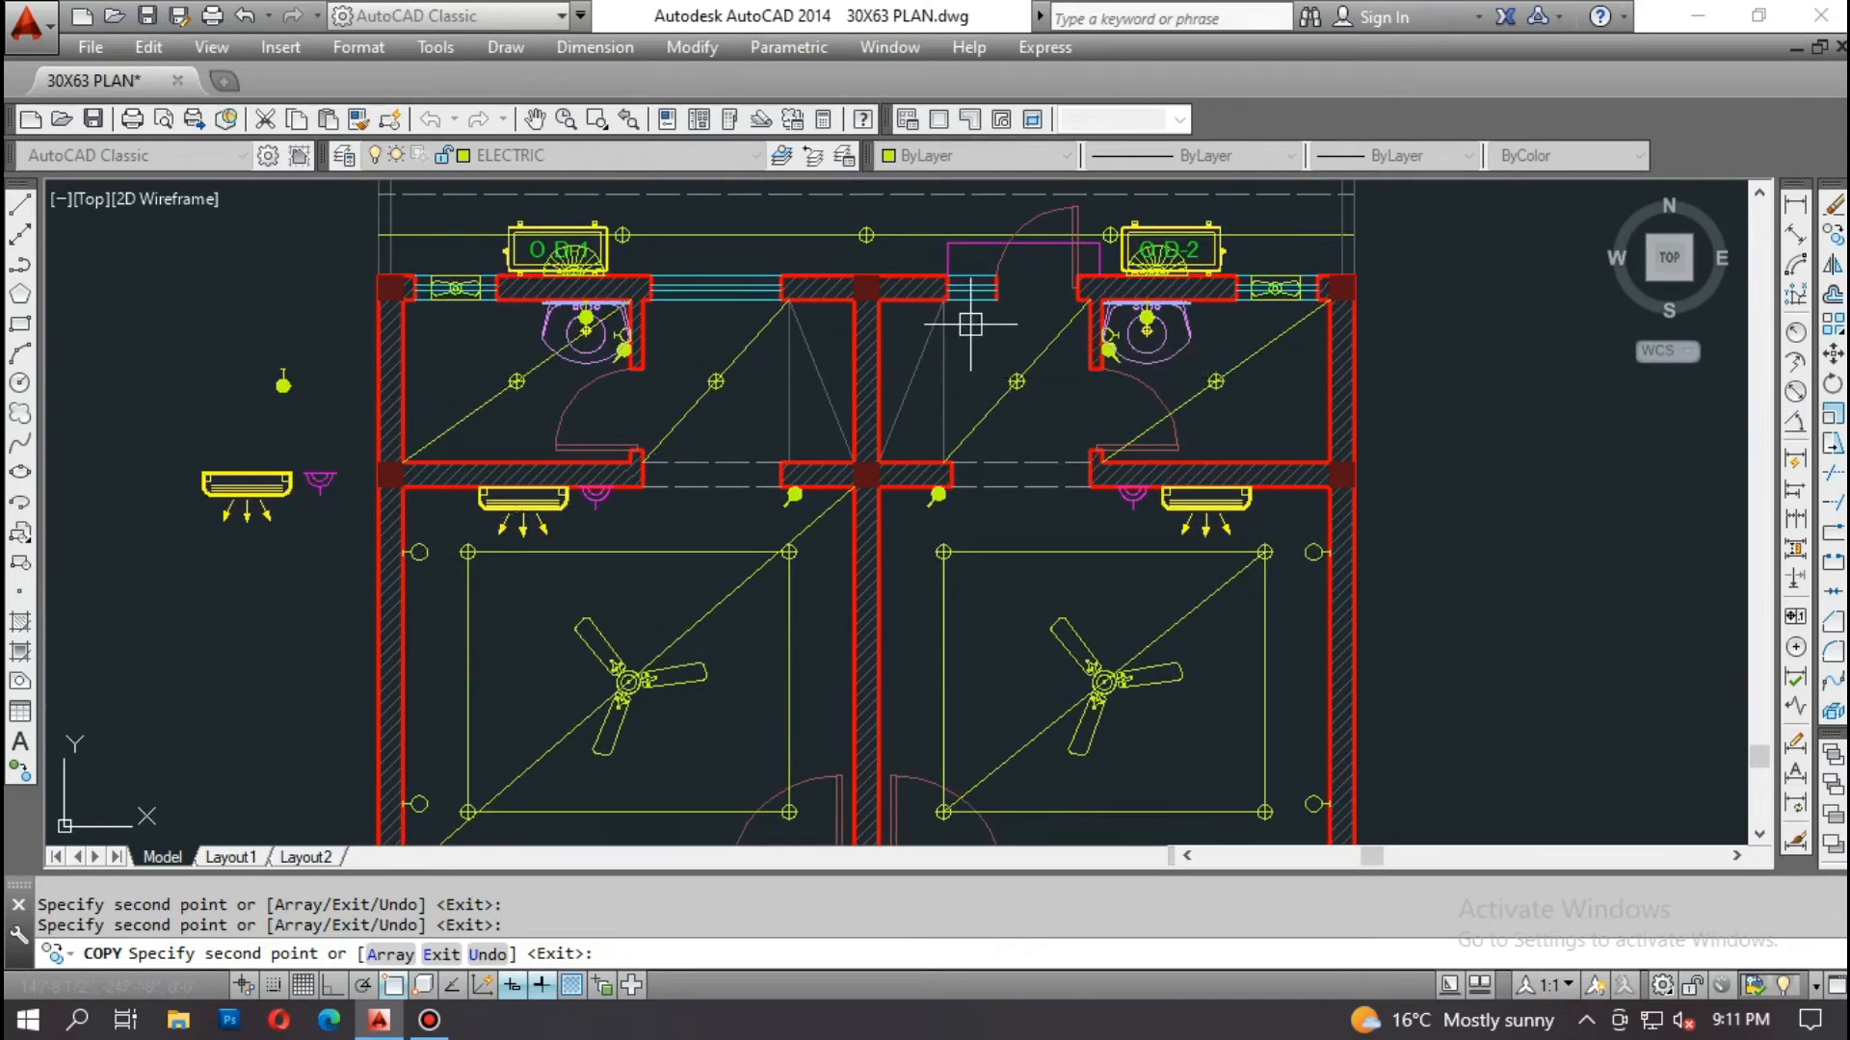
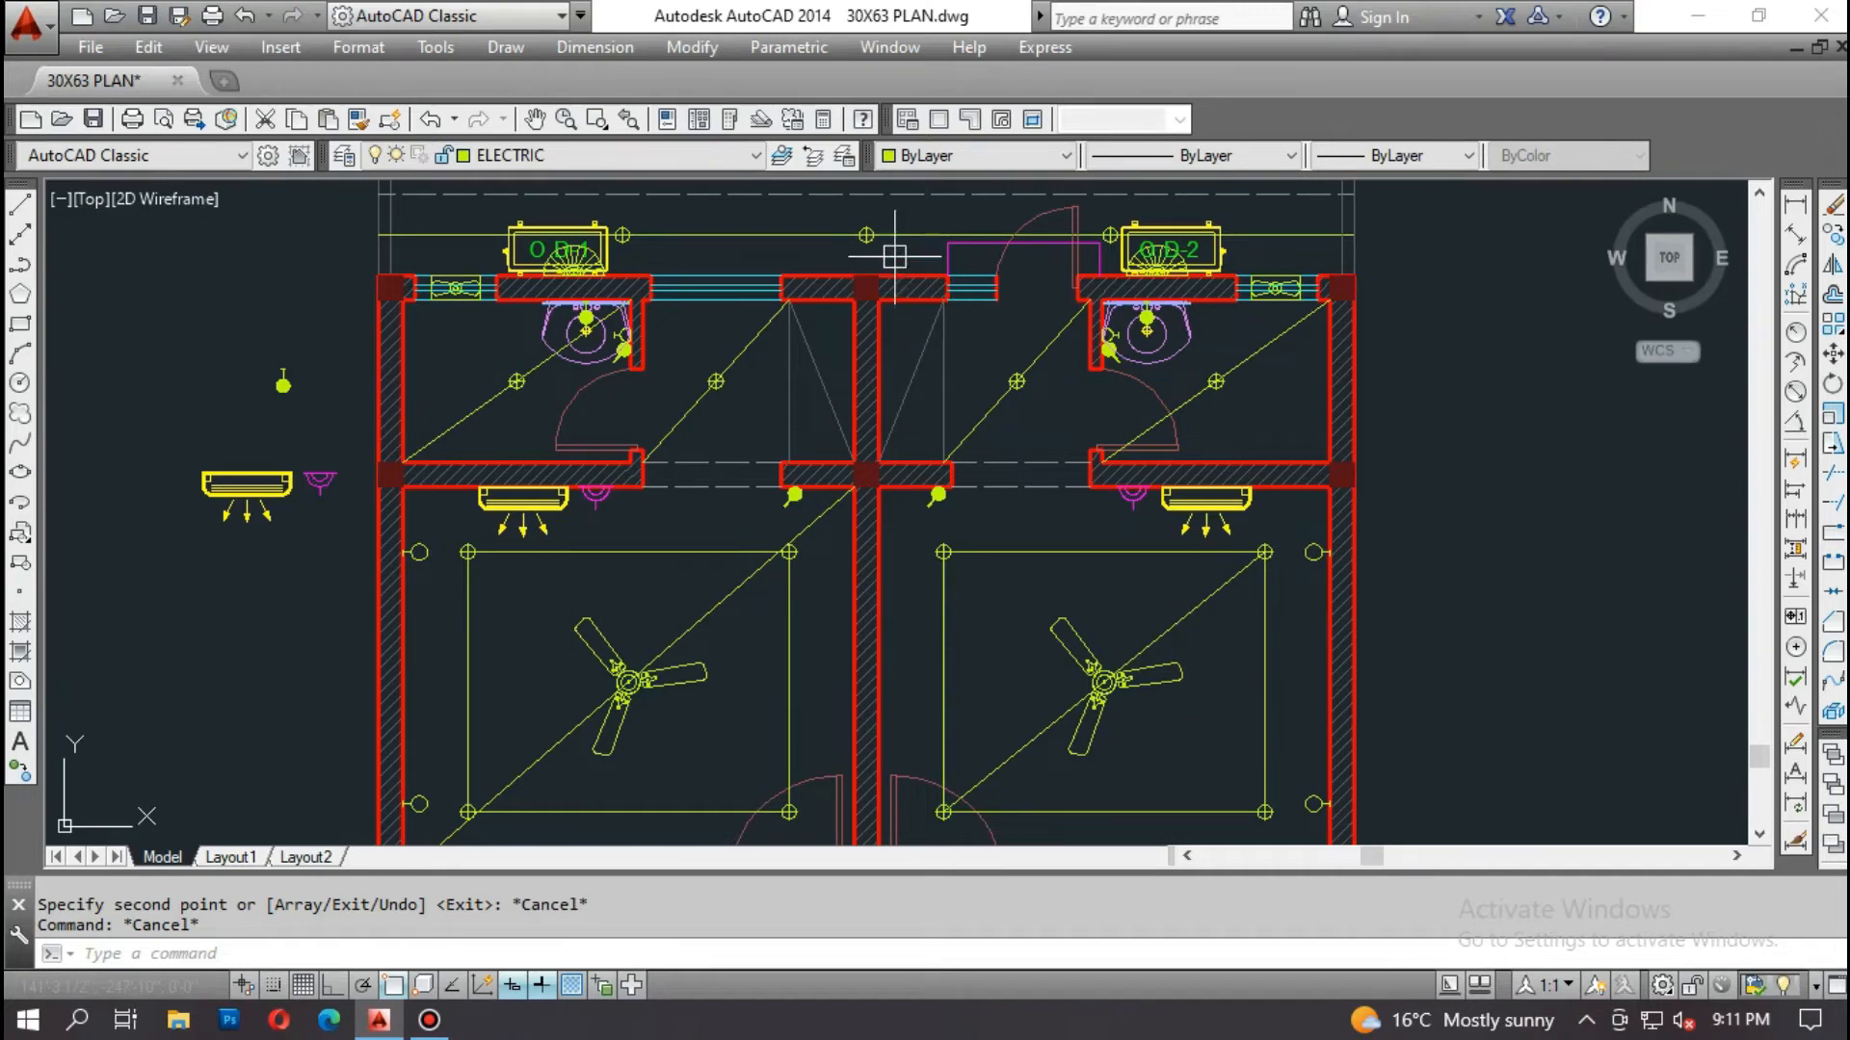
middle_click_drag(792, 578, 813, 306)
middle_click_drag(690, 262, 688, 585)
scroll(912, 314, "up", 2)
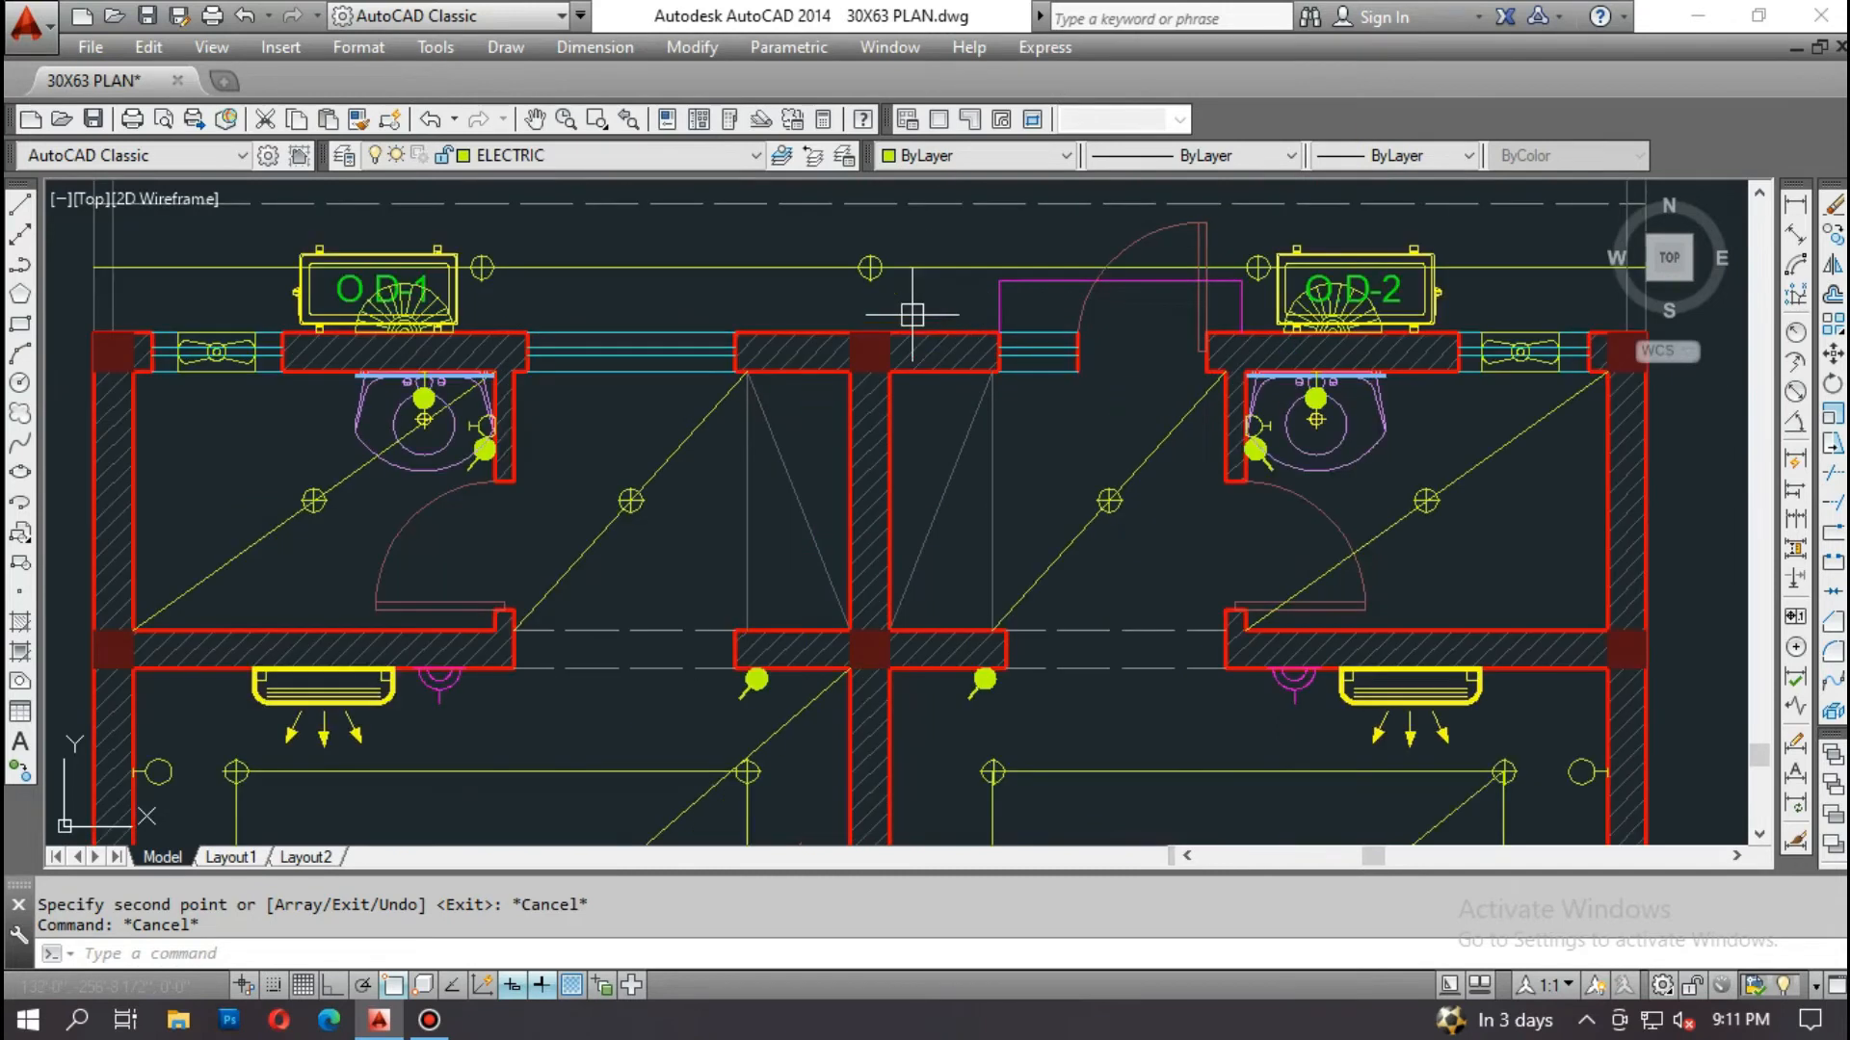
scroll(940, 326, "down", 4)
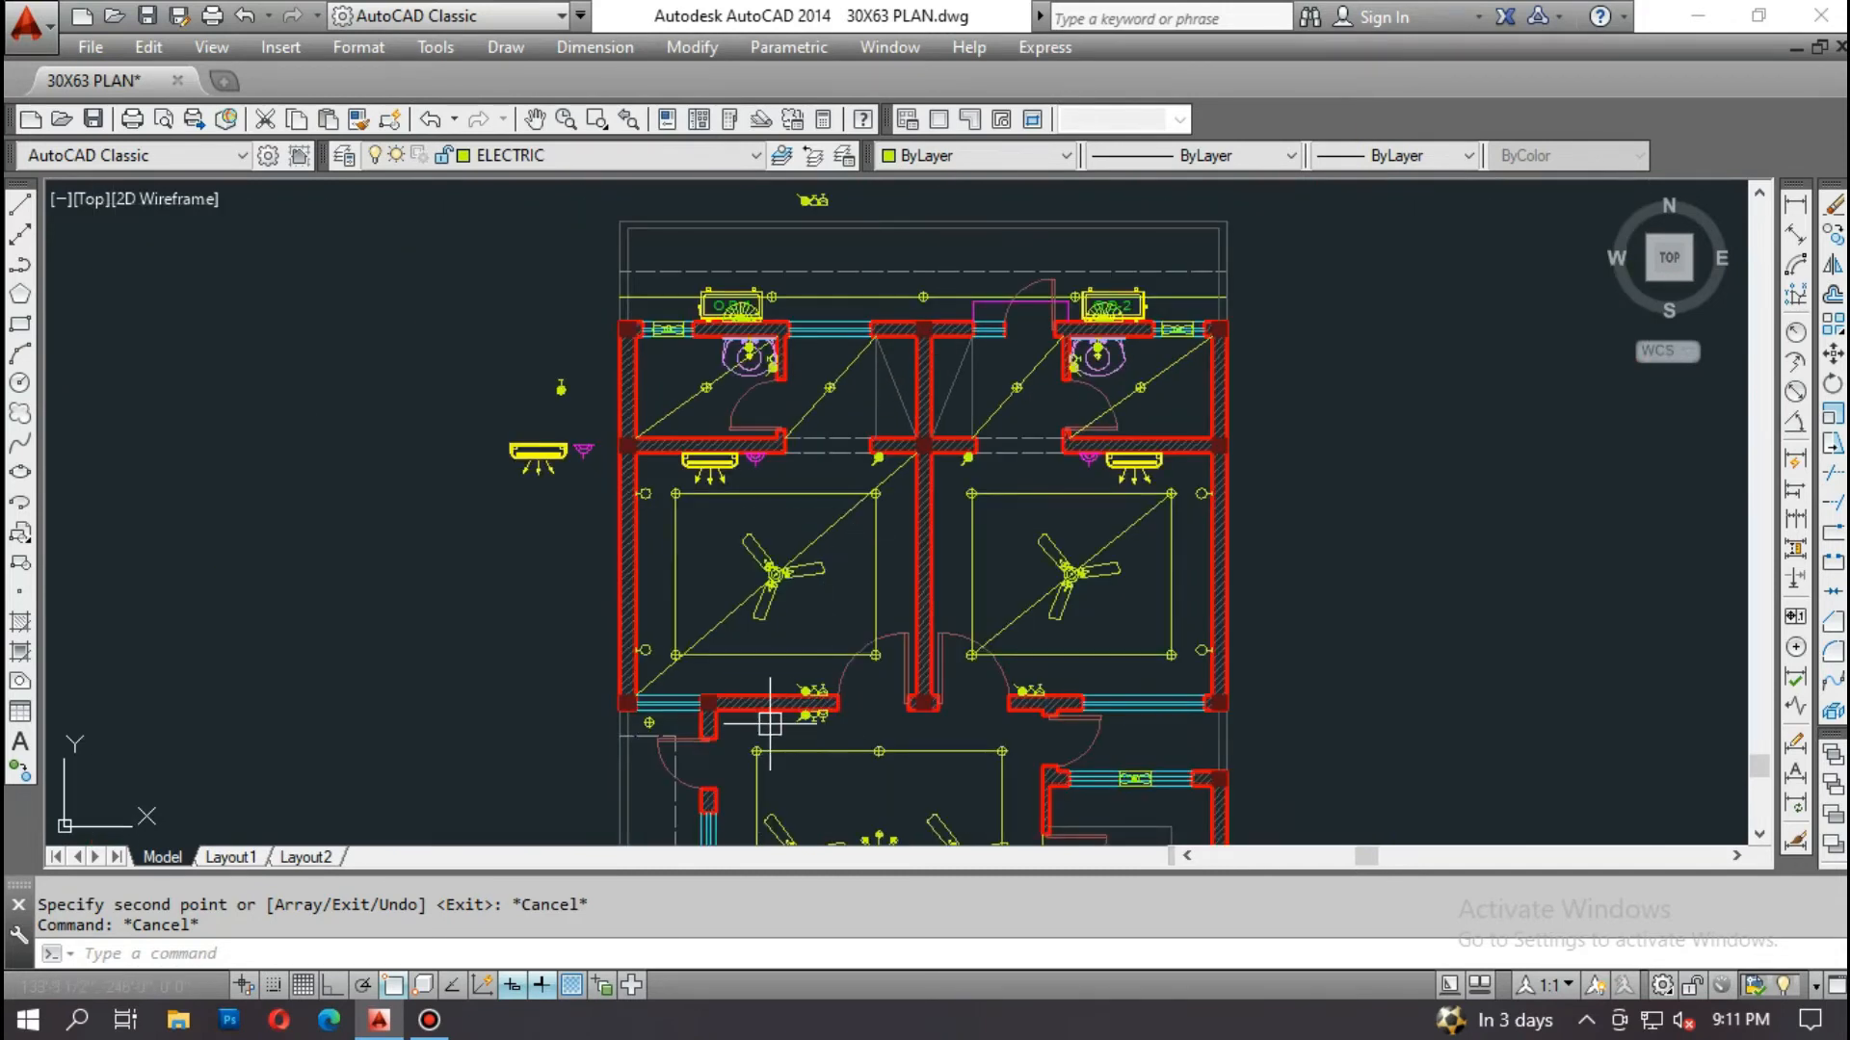
Step: Copy the switch-and-socket symbol from the left bedroom's door wall onto the rear wall's outer face, between the central column and rear door window
type("io")
key("BackSpace")
key("BackSpace")
type("o")
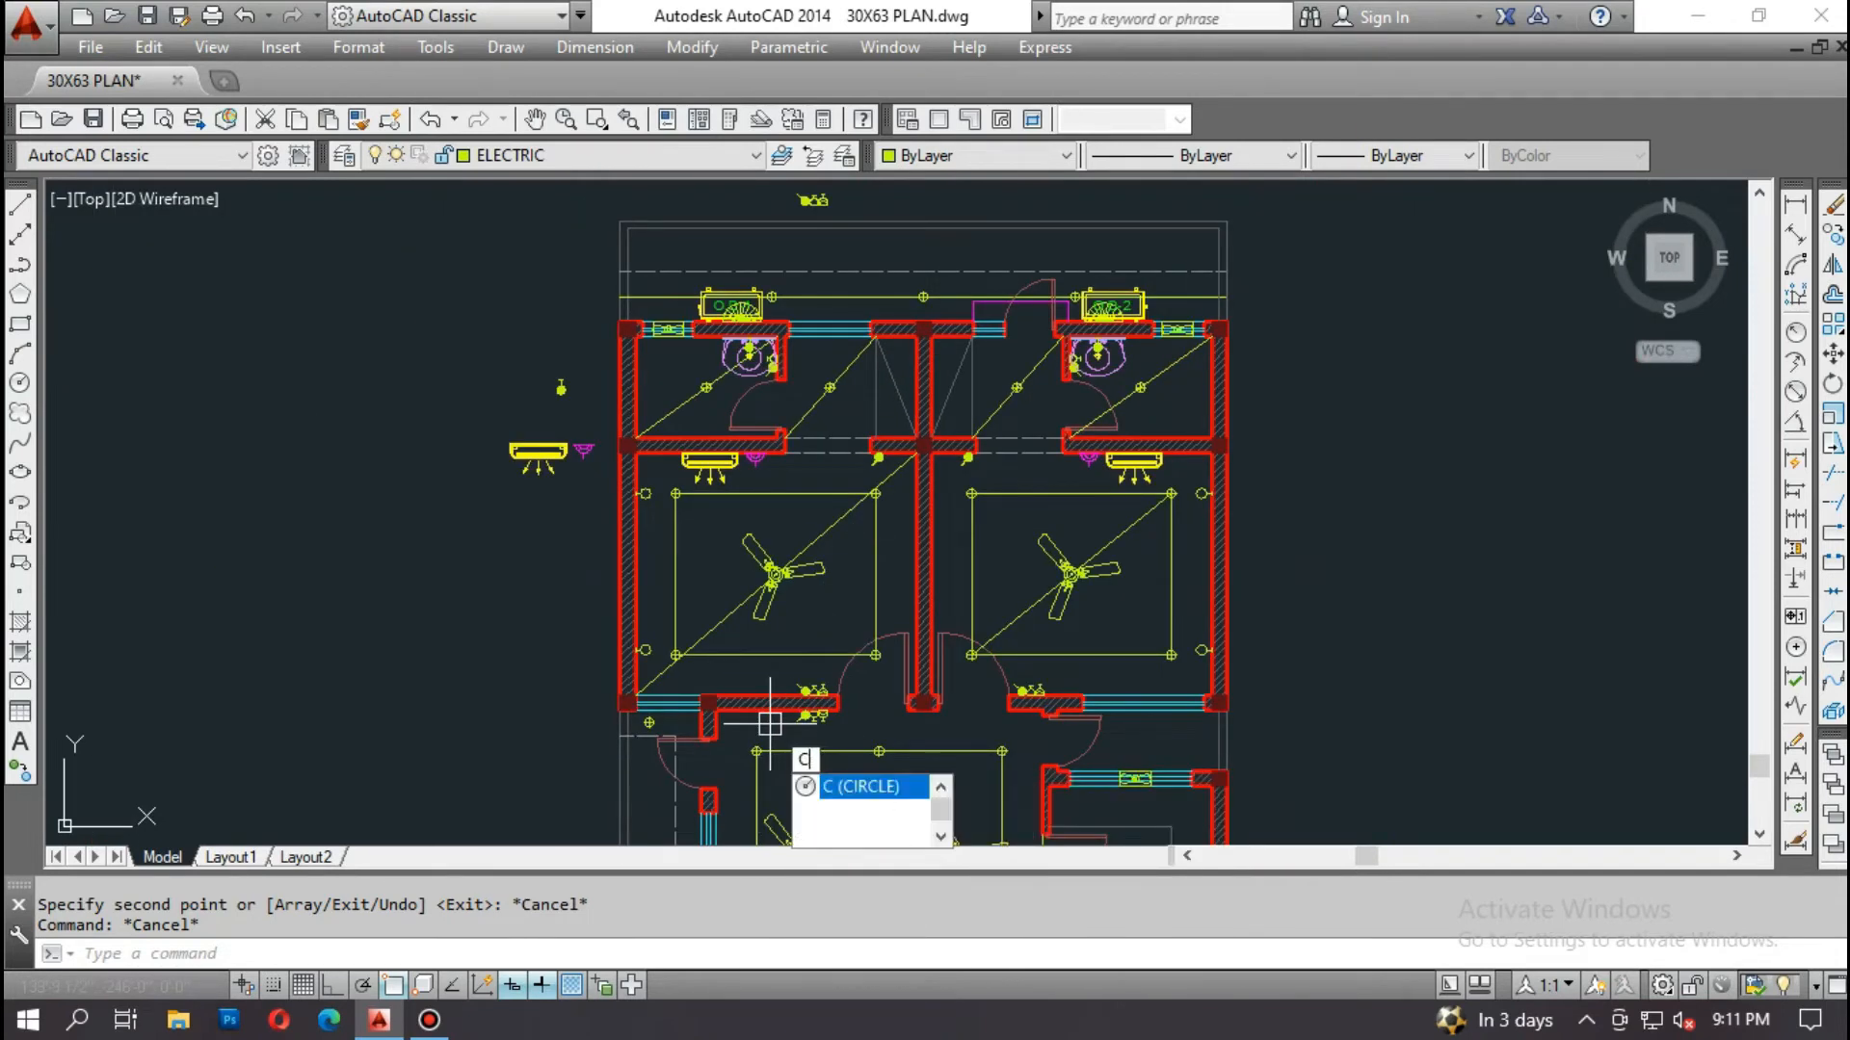
key("Return")
scroll(782, 713, "up", 6)
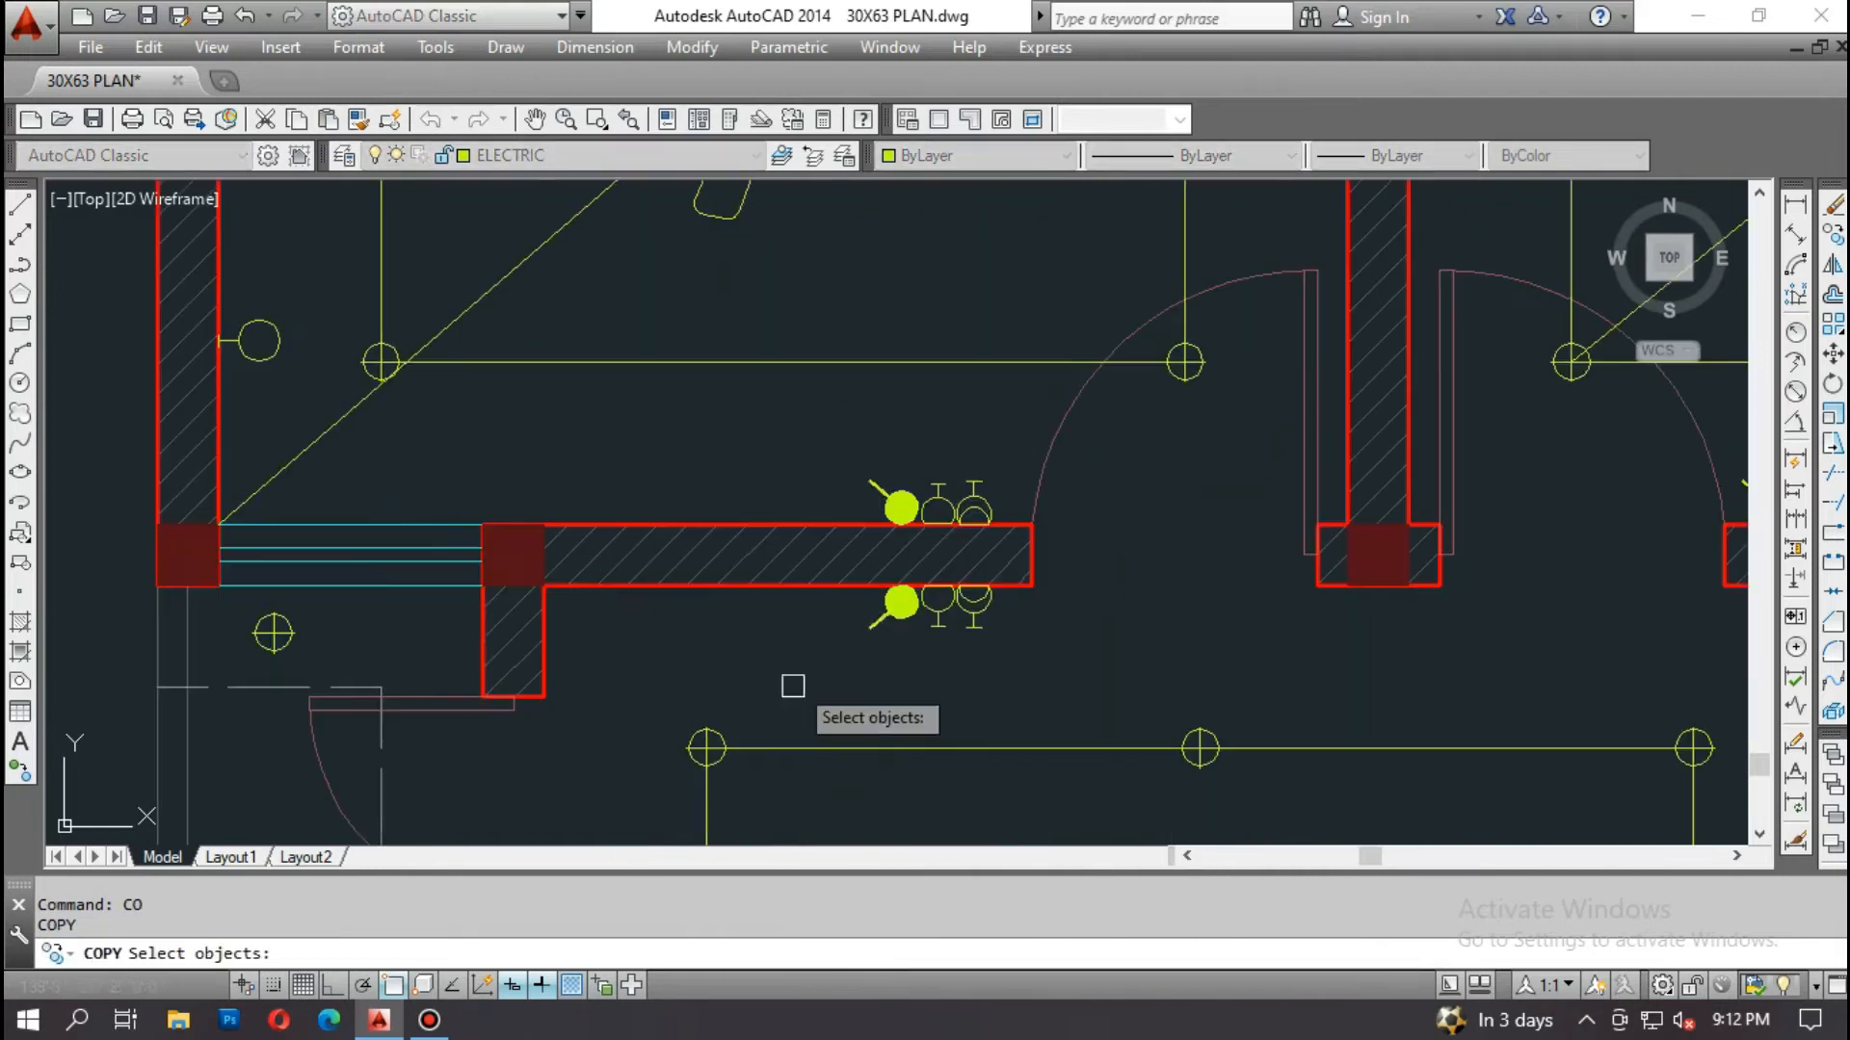
left_click(838, 419)
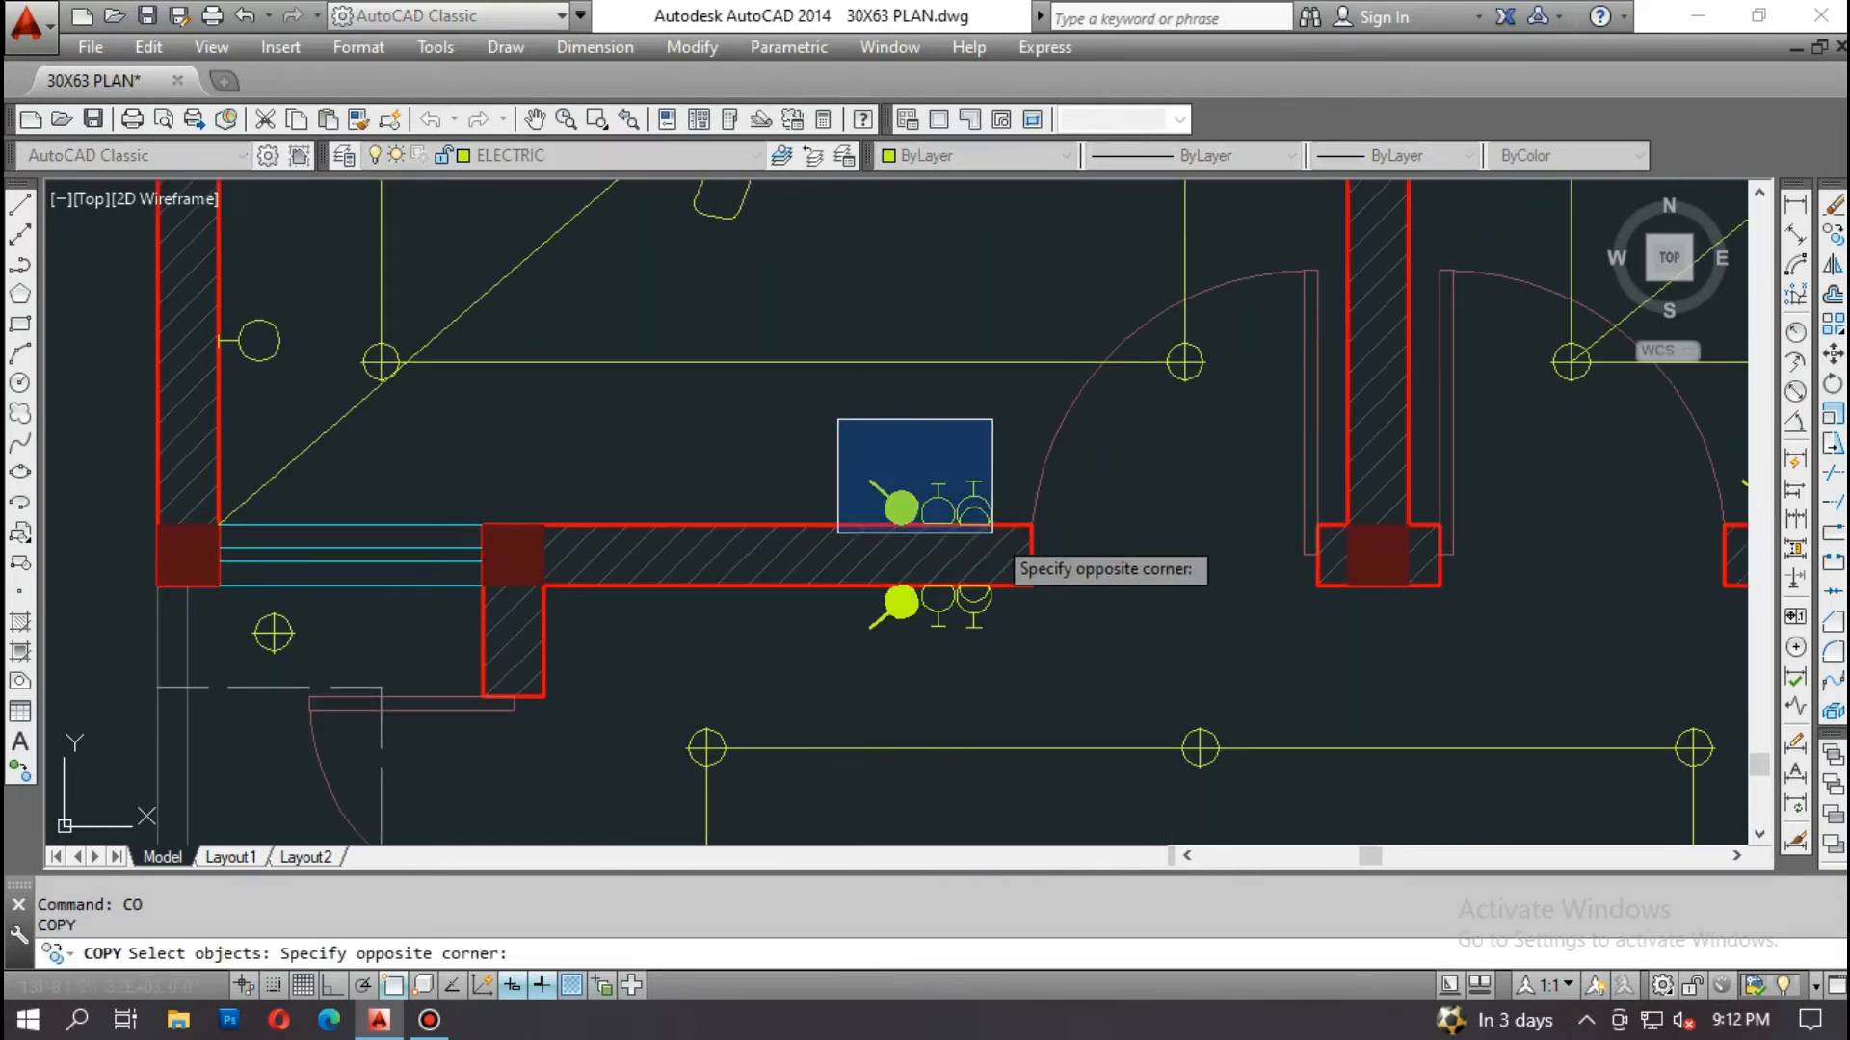
scroll(830, 508, "up", 2)
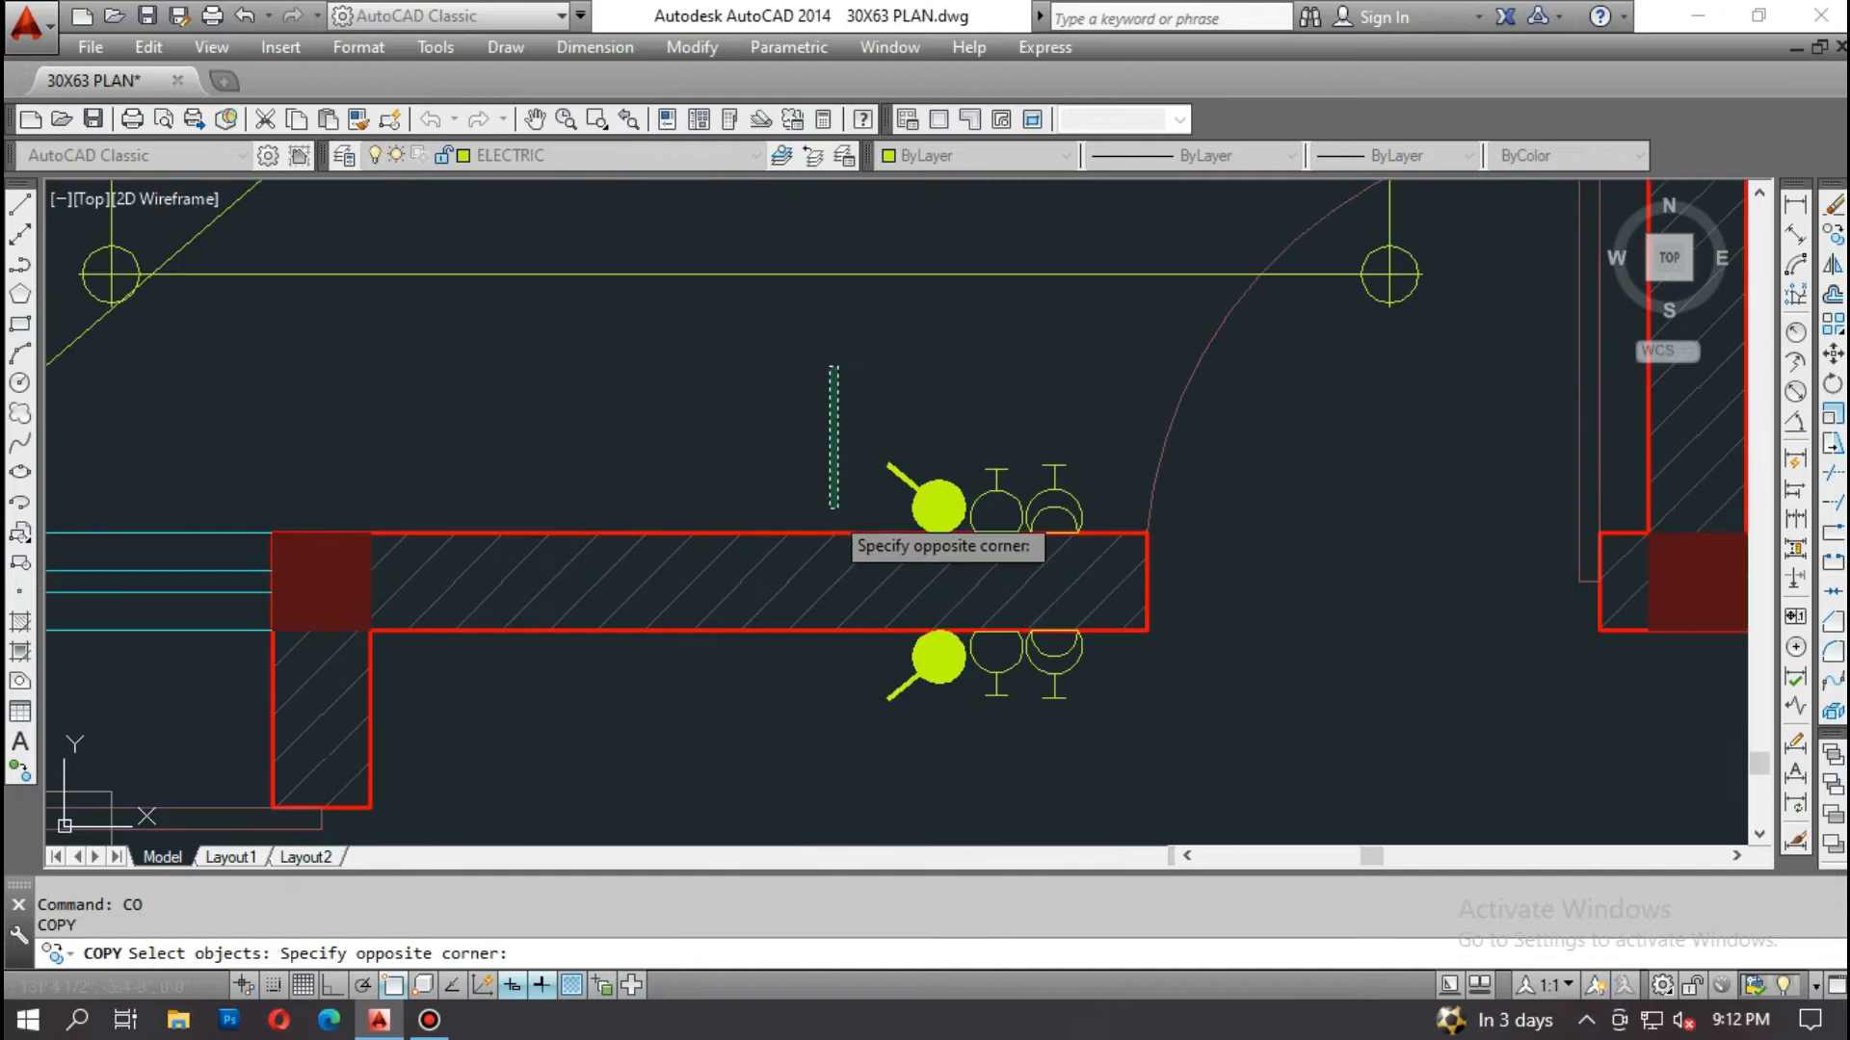
left_click(1102, 563)
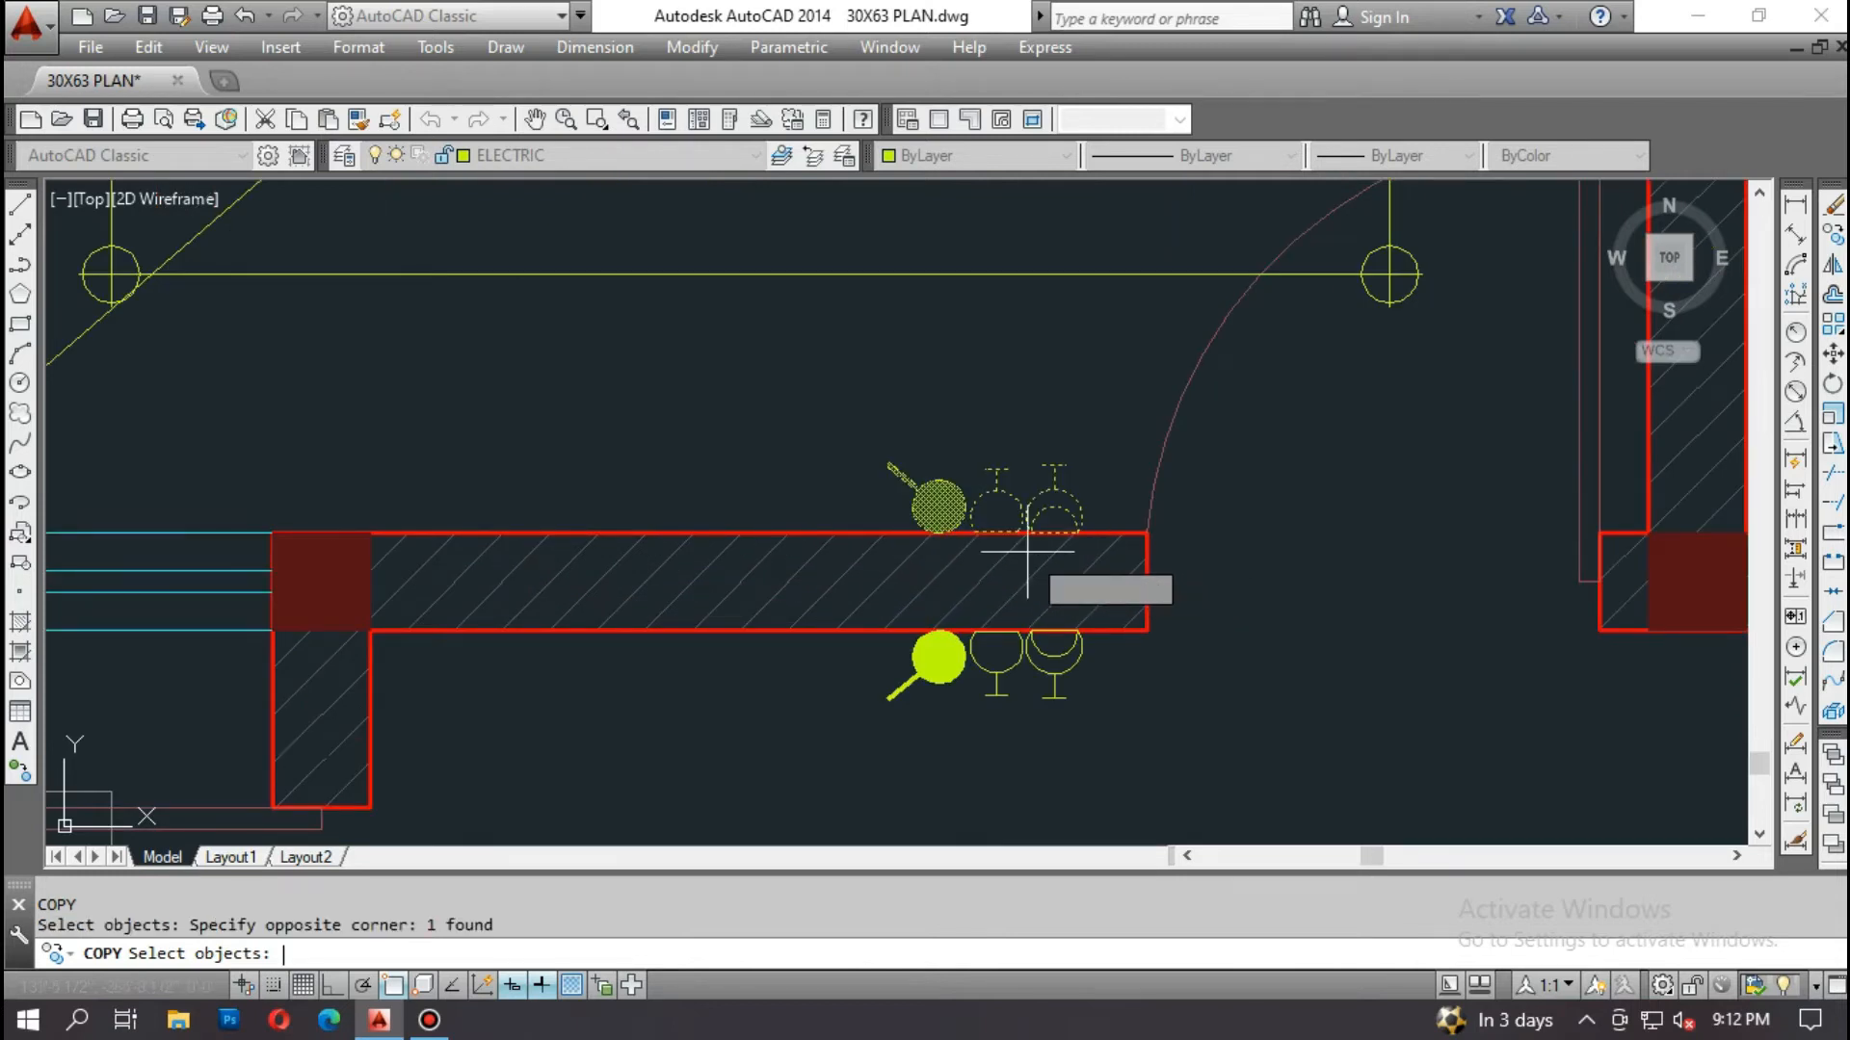
key("Return")
scroll(998, 538, "up", 2)
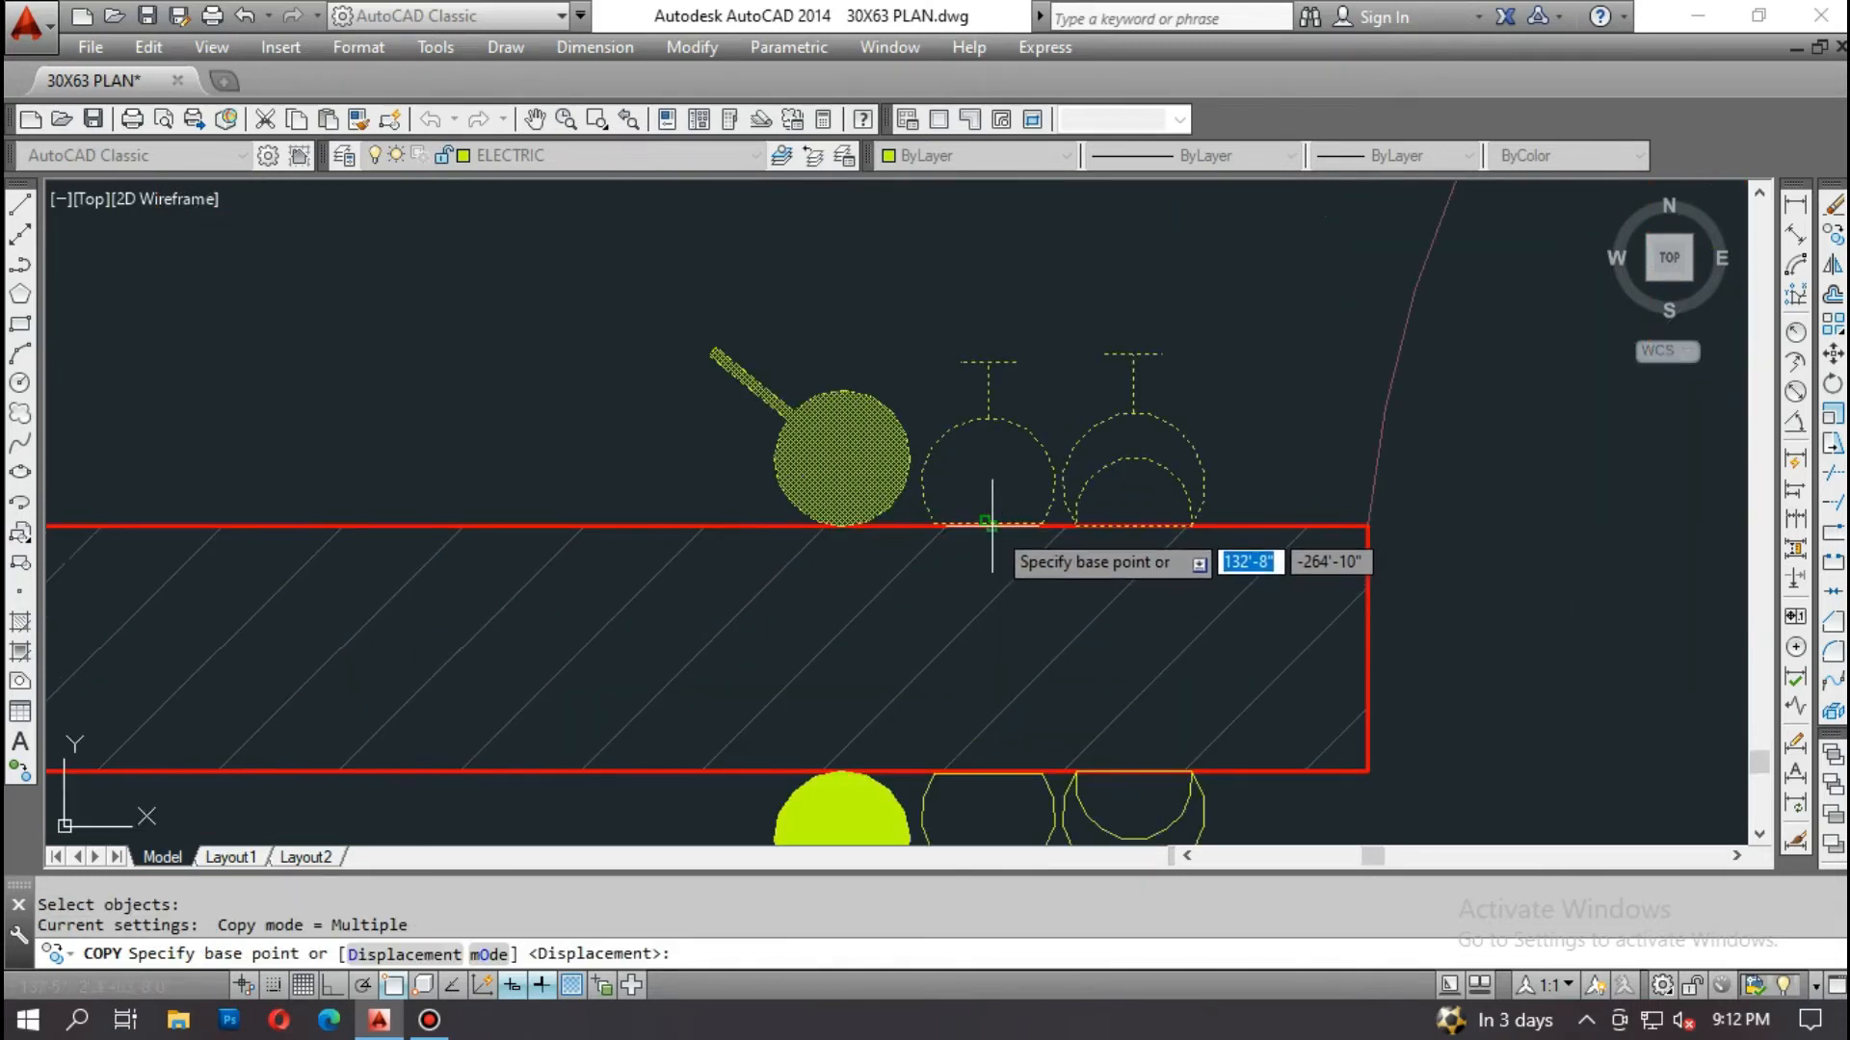
left_click(991, 526)
scroll(868, 629, "down", 6)
scroll(992, 279, "up", 8)
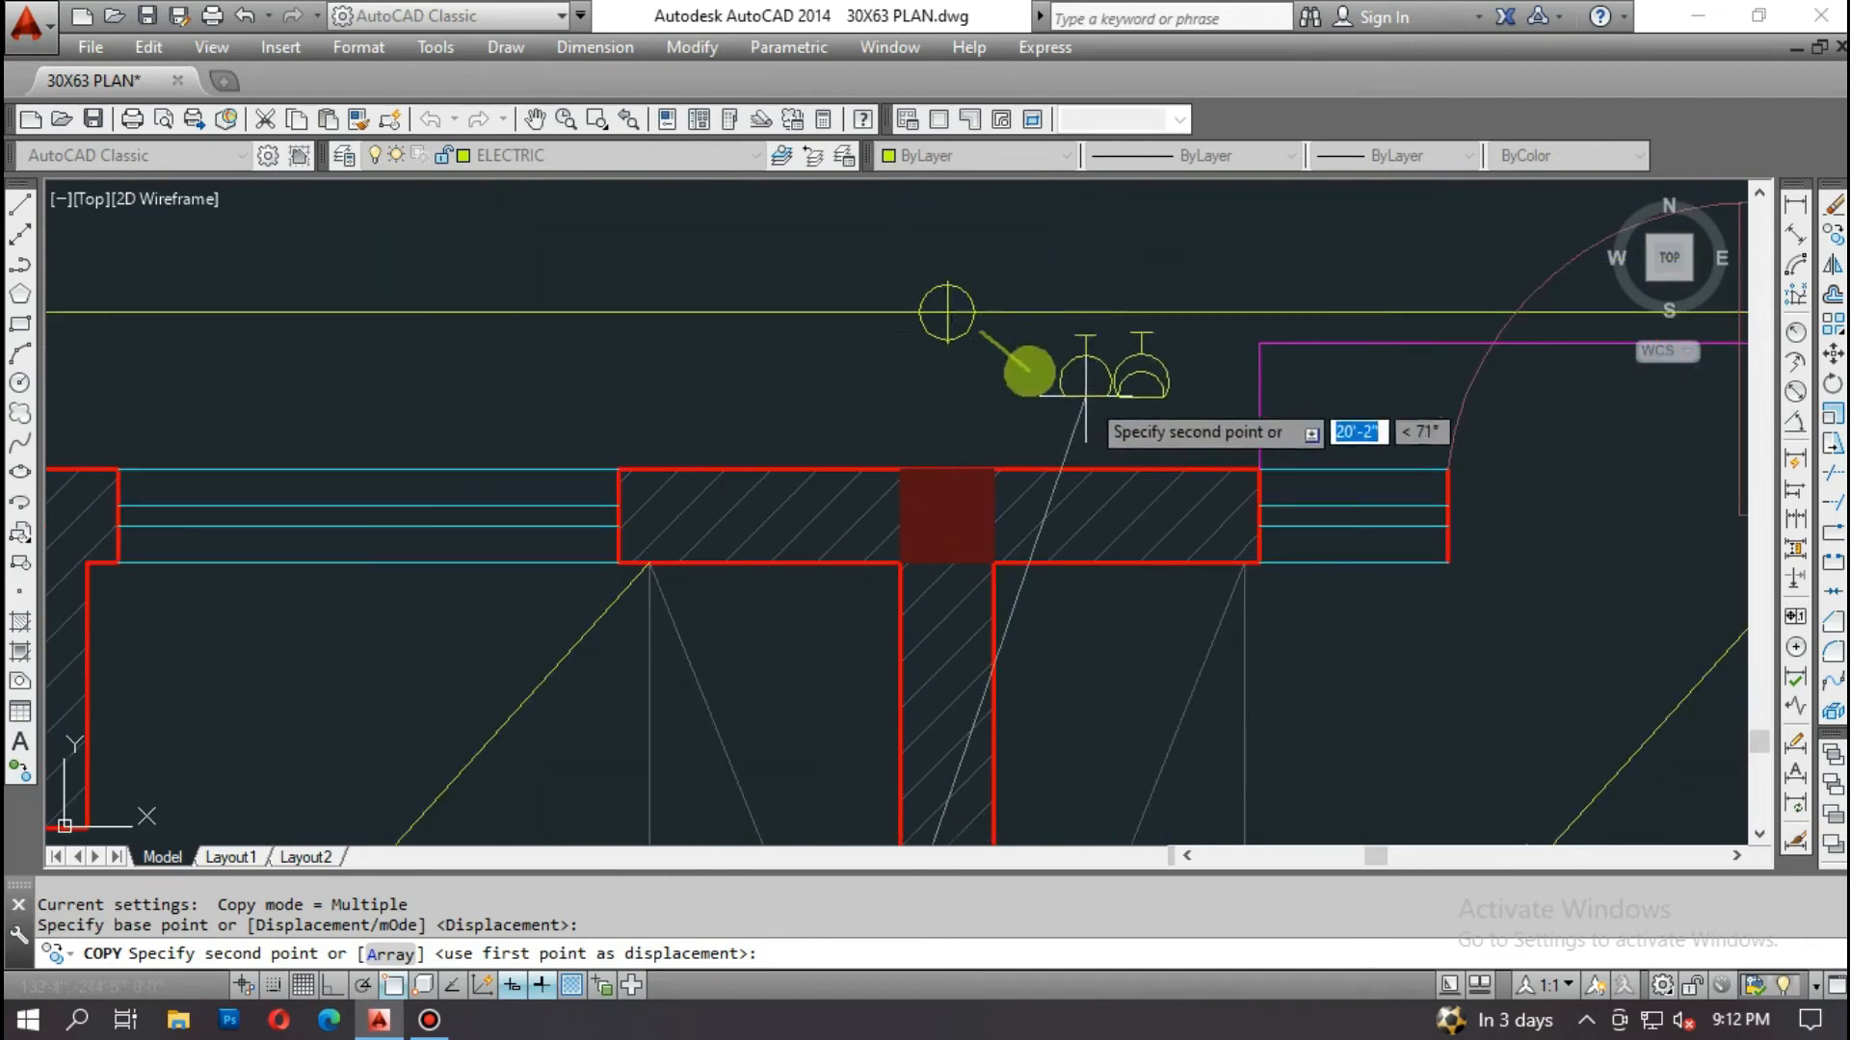
left_click(1103, 471)
scroll(1097, 460, "down", 7)
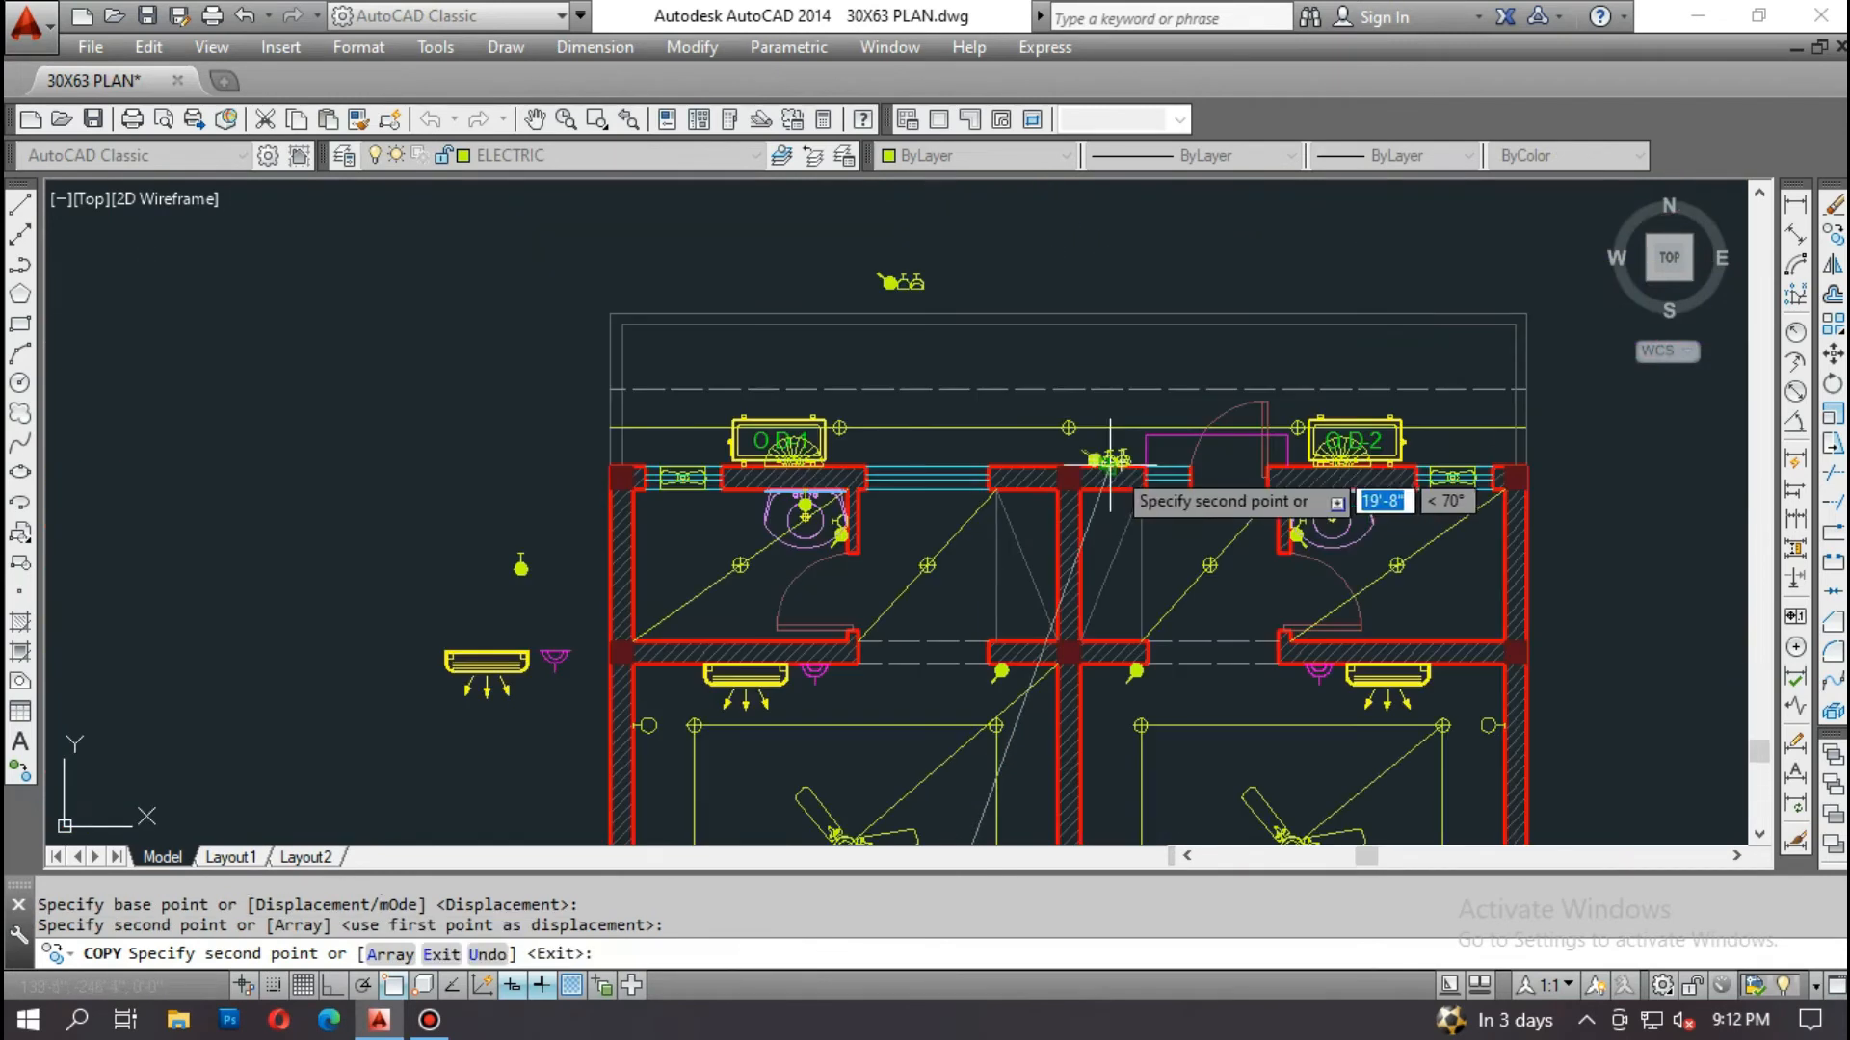
key("Escape")
key("Escape")
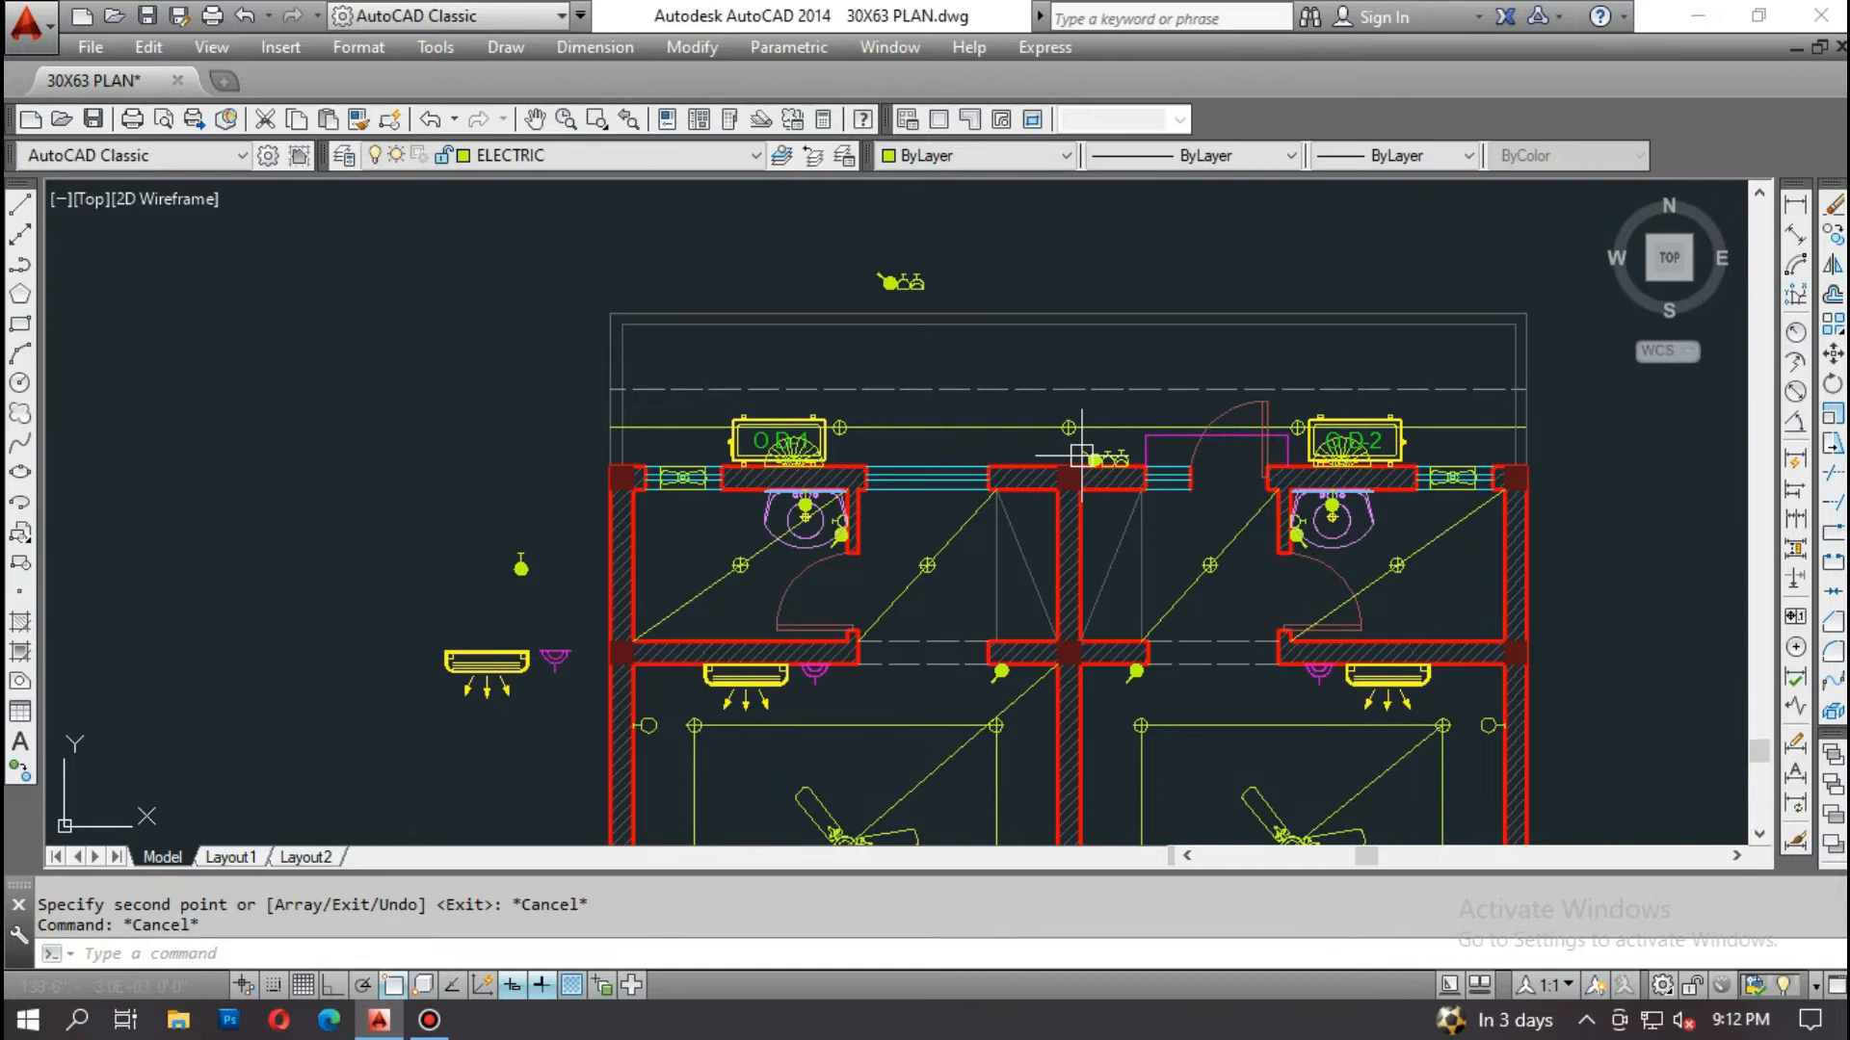
Step: Examine the central hall, its side passage and the adjoining bedrooms for places still needing a switchboard
middle_click_drag(1156, 530, 1091, 348)
middle_click_drag(1046, 615, 998, 330)
middle_click_drag(1004, 568, 983, 398)
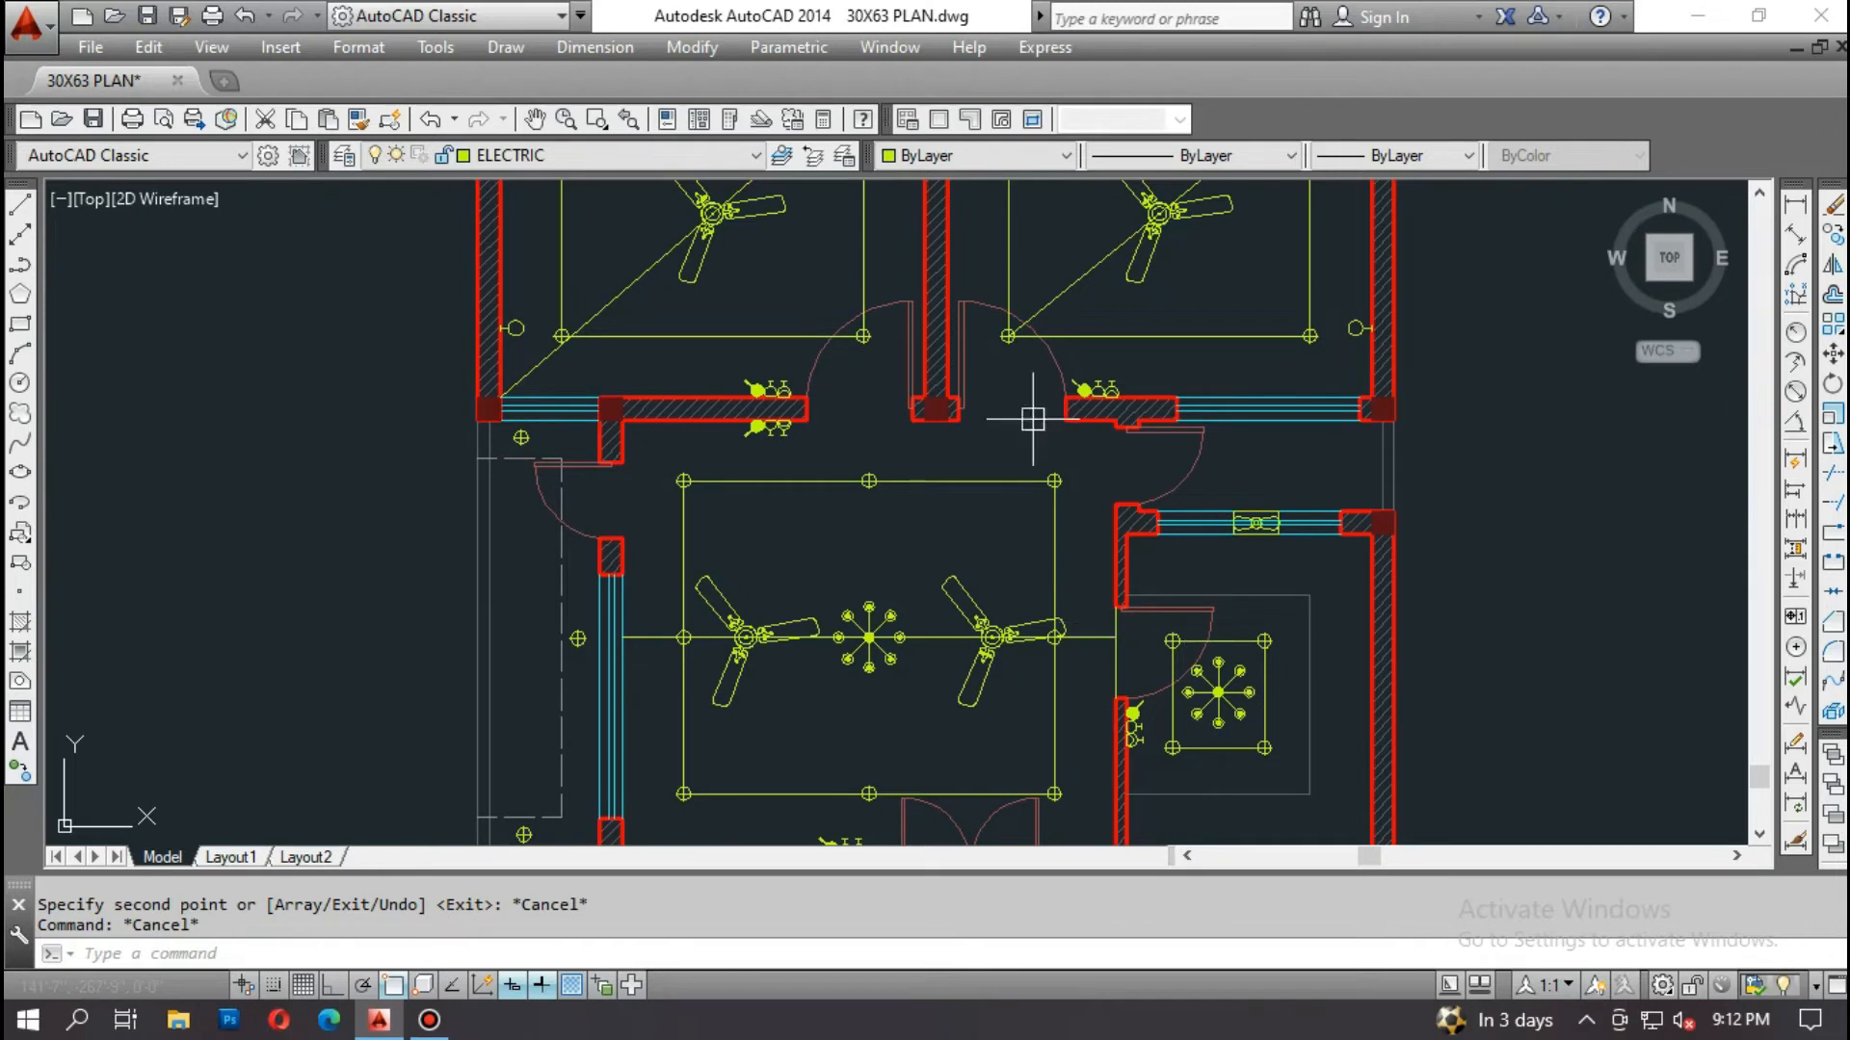
middle_click_drag(1033, 419, 1323, 236)
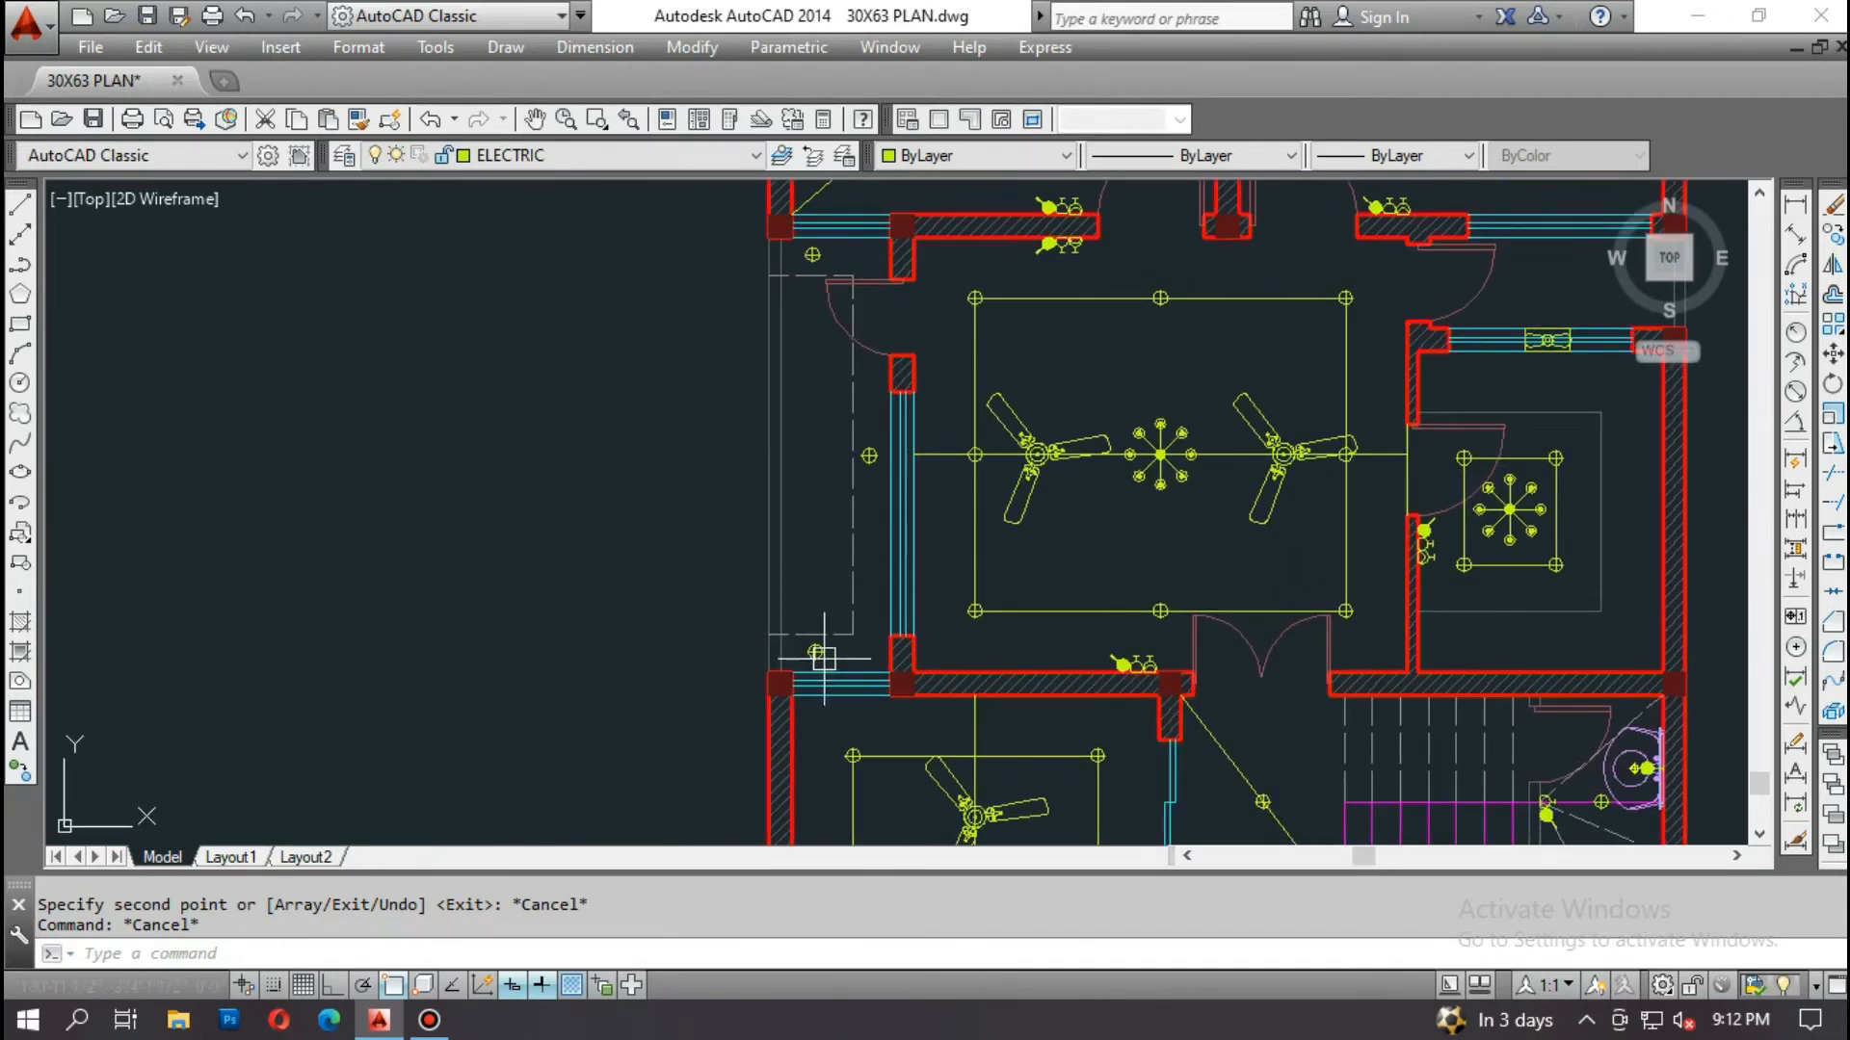
middle_click_drag(894, 597, 876, 657)
middle_click_drag(916, 535, 902, 628)
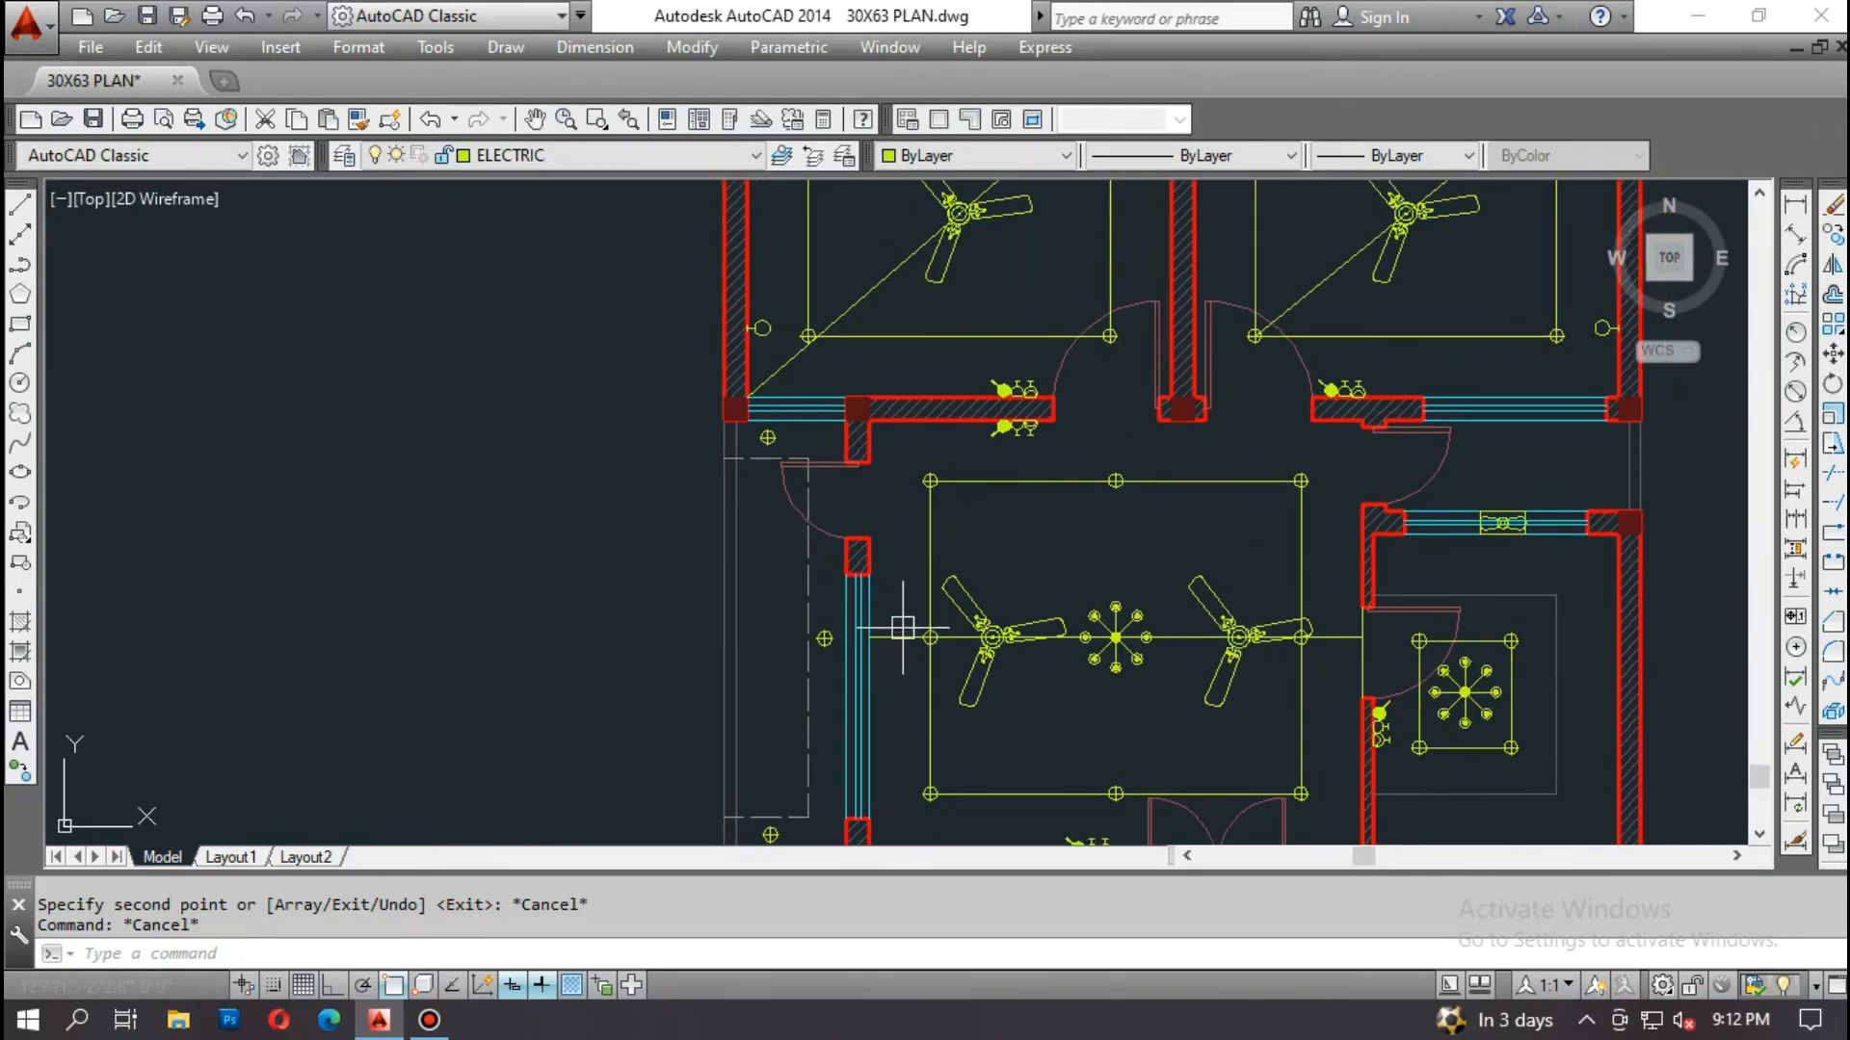
middle_click_drag(969, 460, 953, 557)
middle_click_drag(911, 456, 910, 503)
scroll(944, 503, "down", 3)
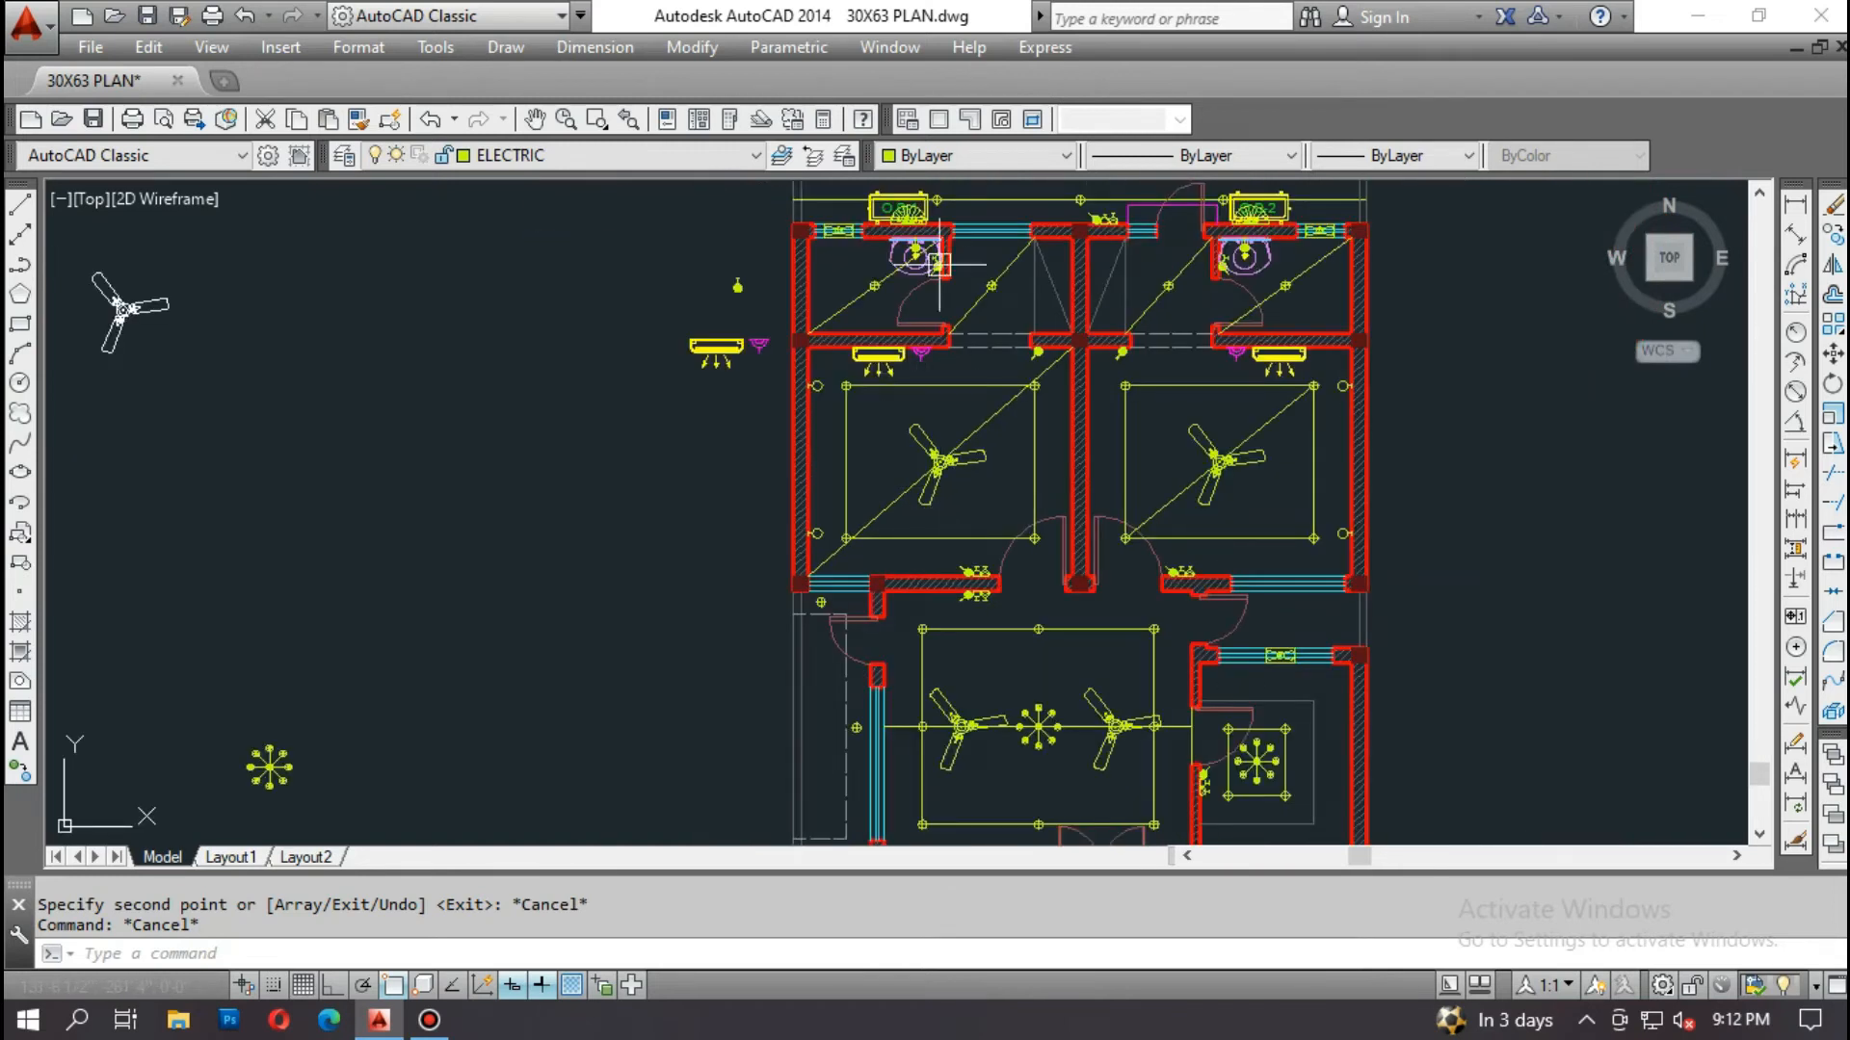
Step: Copy the switch and socket from the left rear toilet's wall onto the side passage face of the short wall between the hall's side door and window
scroll(948, 245, "up", 3)
type("o")
key("Return")
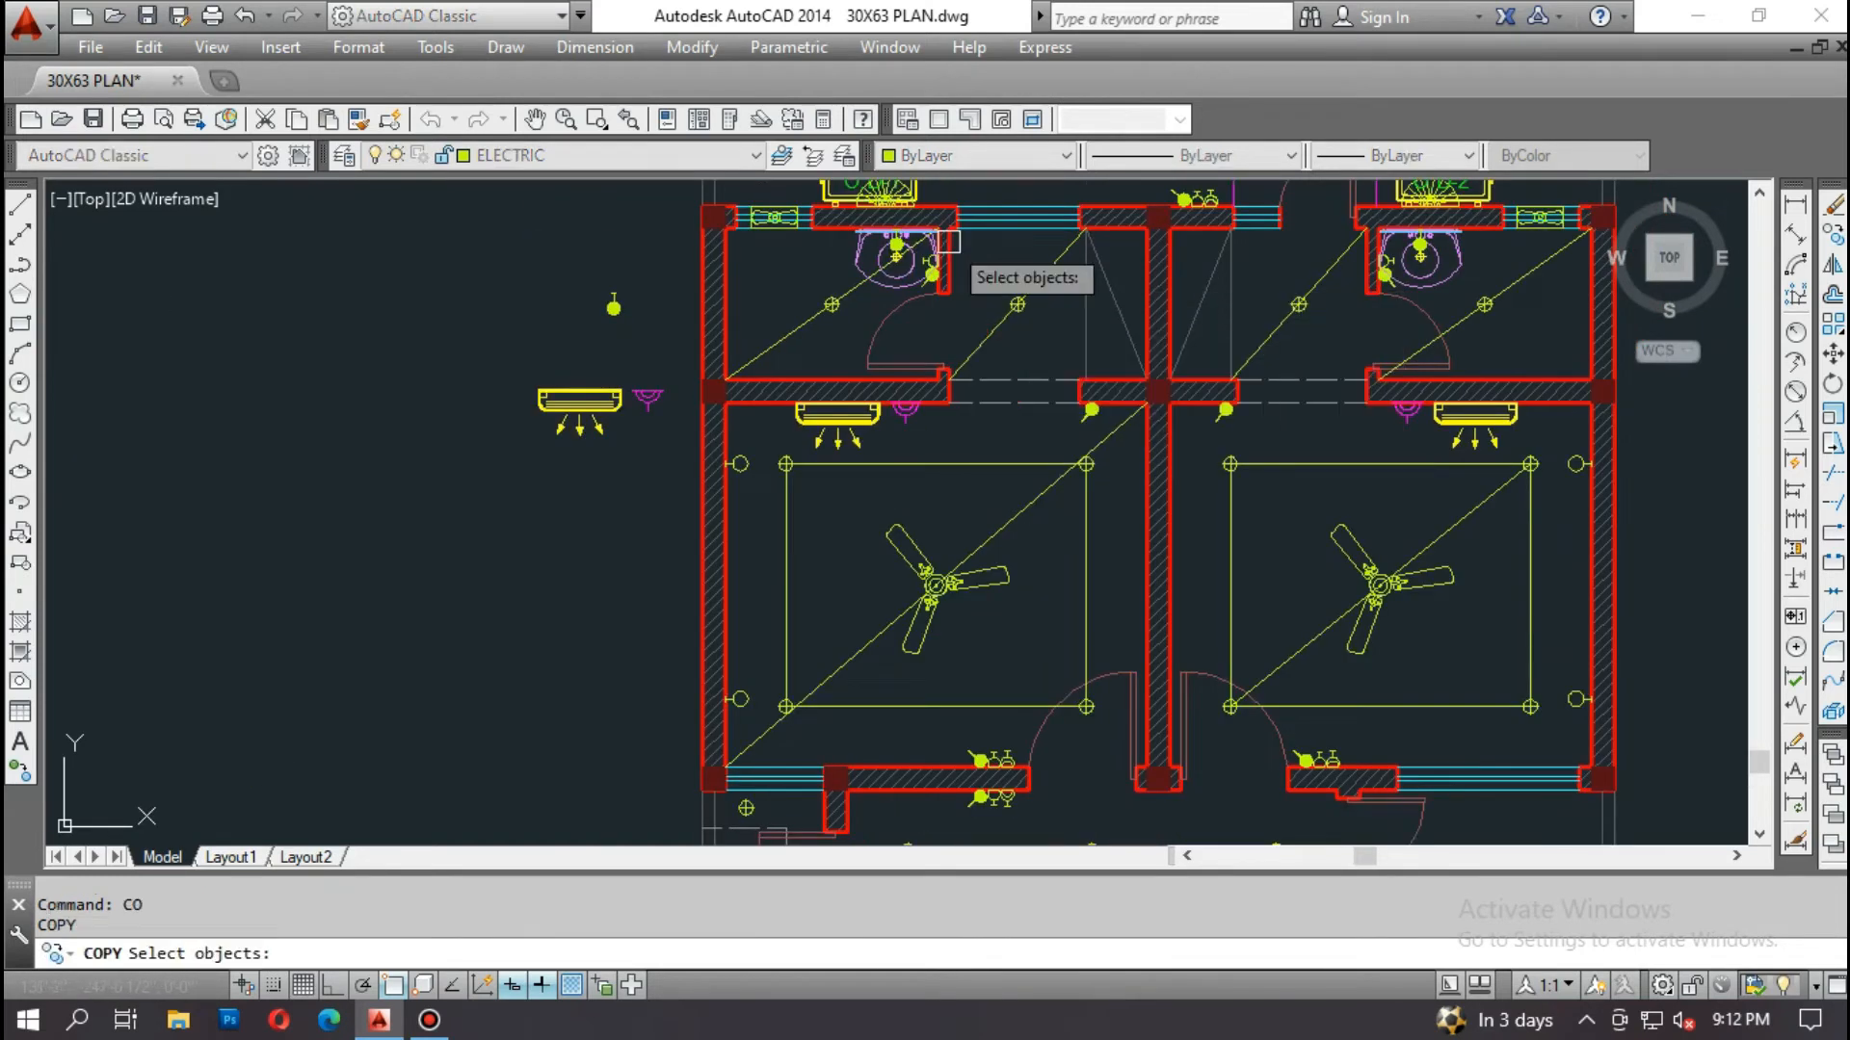
scroll(931, 259, "up", 5)
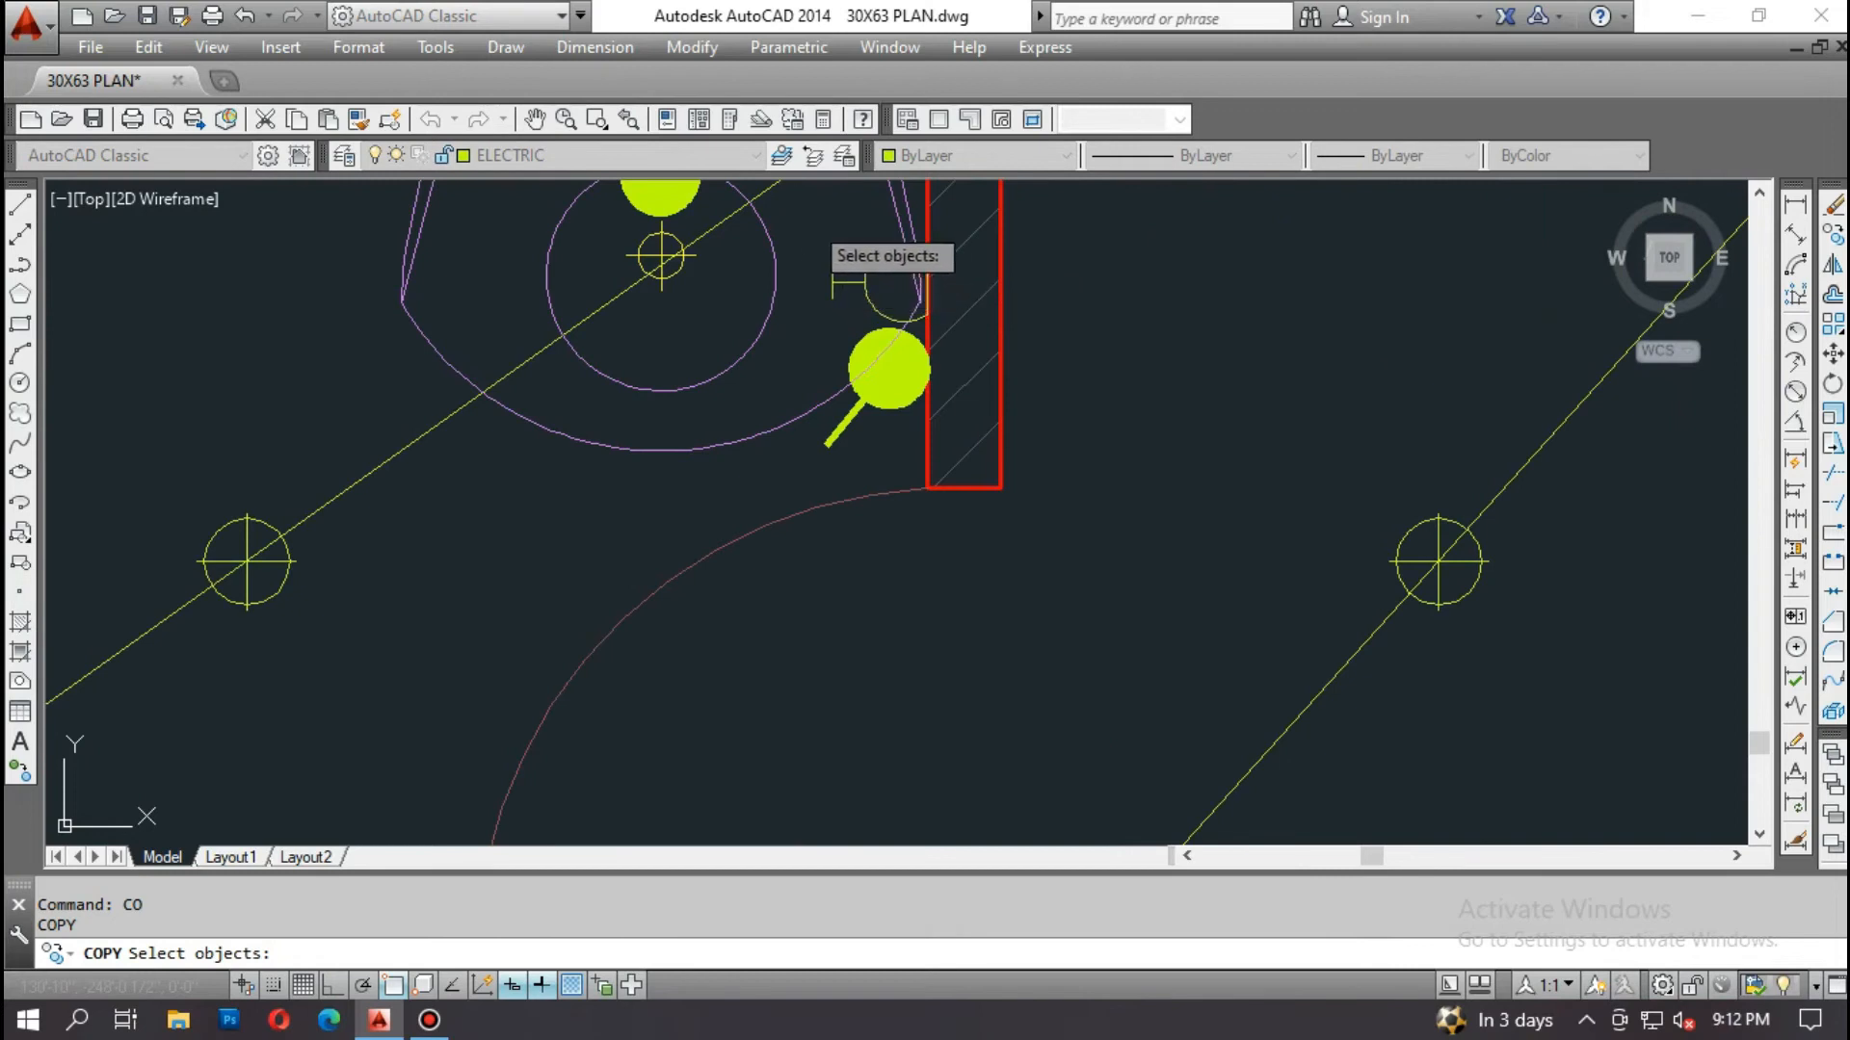
left_click(809, 219)
left_click(975, 463)
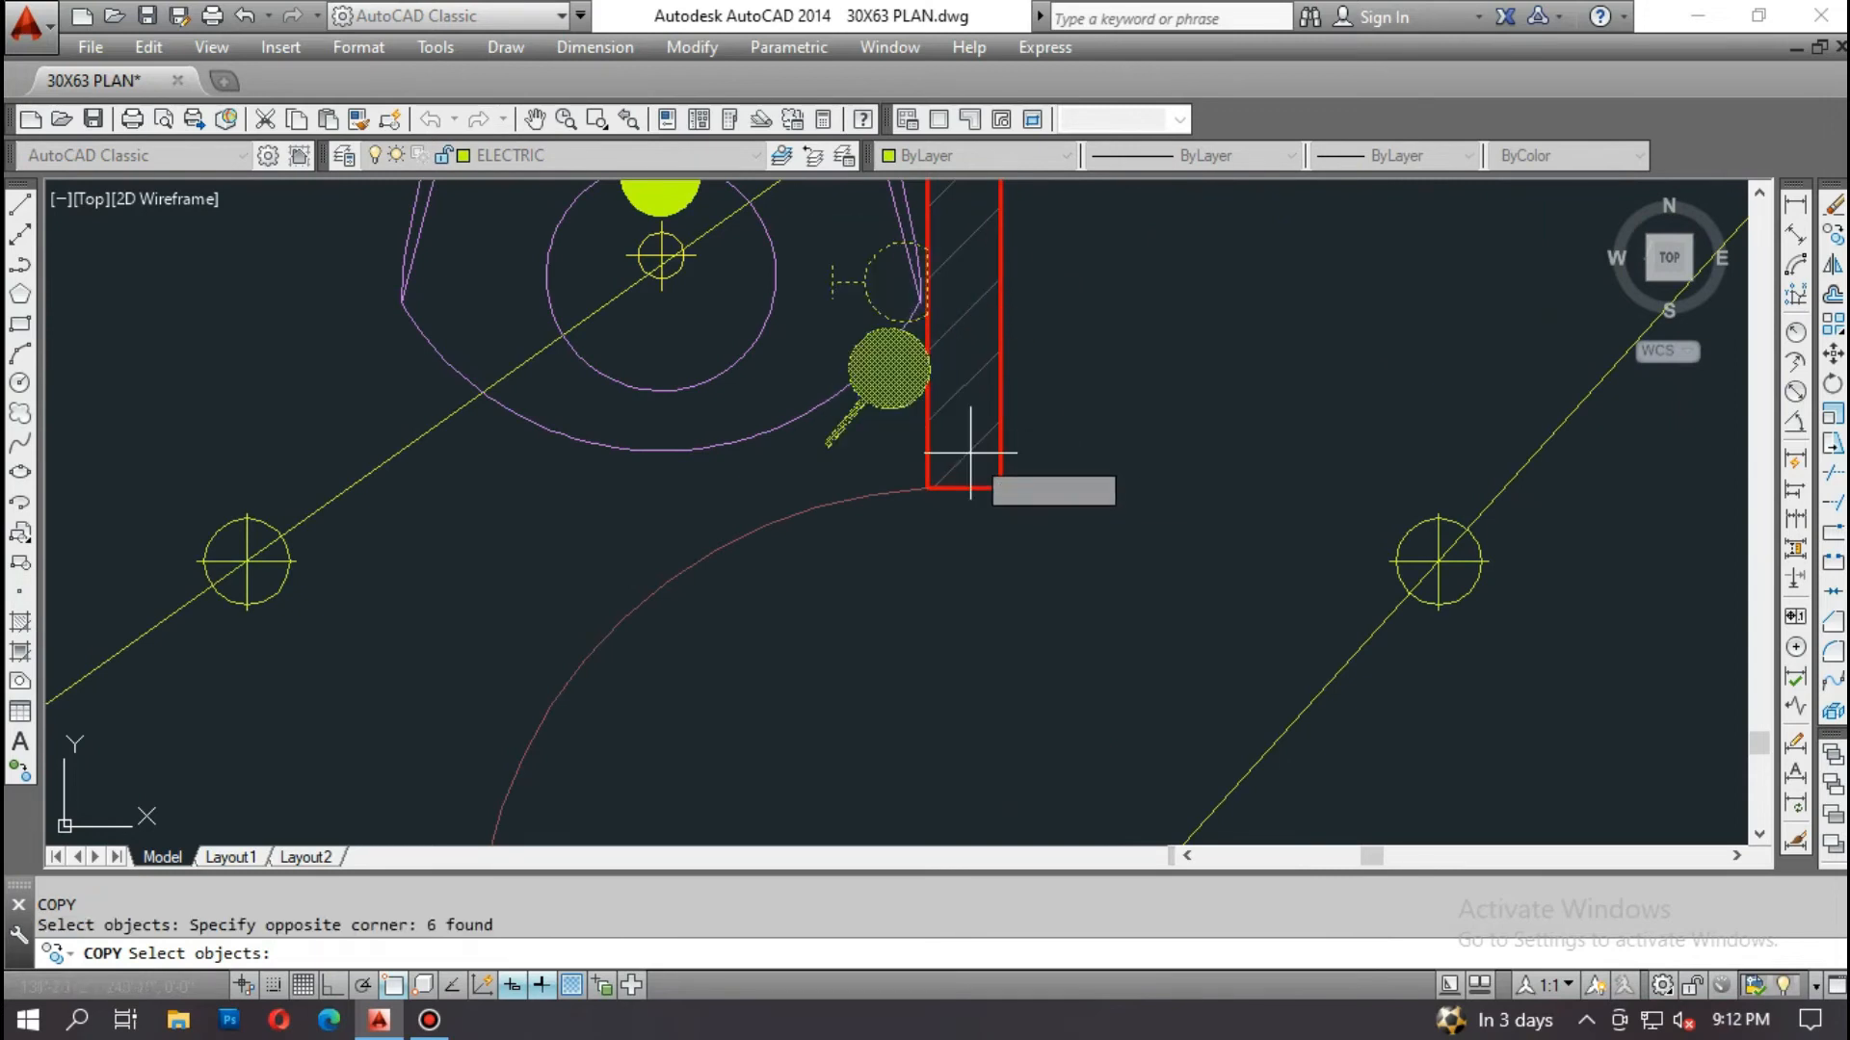
key("Return")
scroll(886, 274, "up", 2)
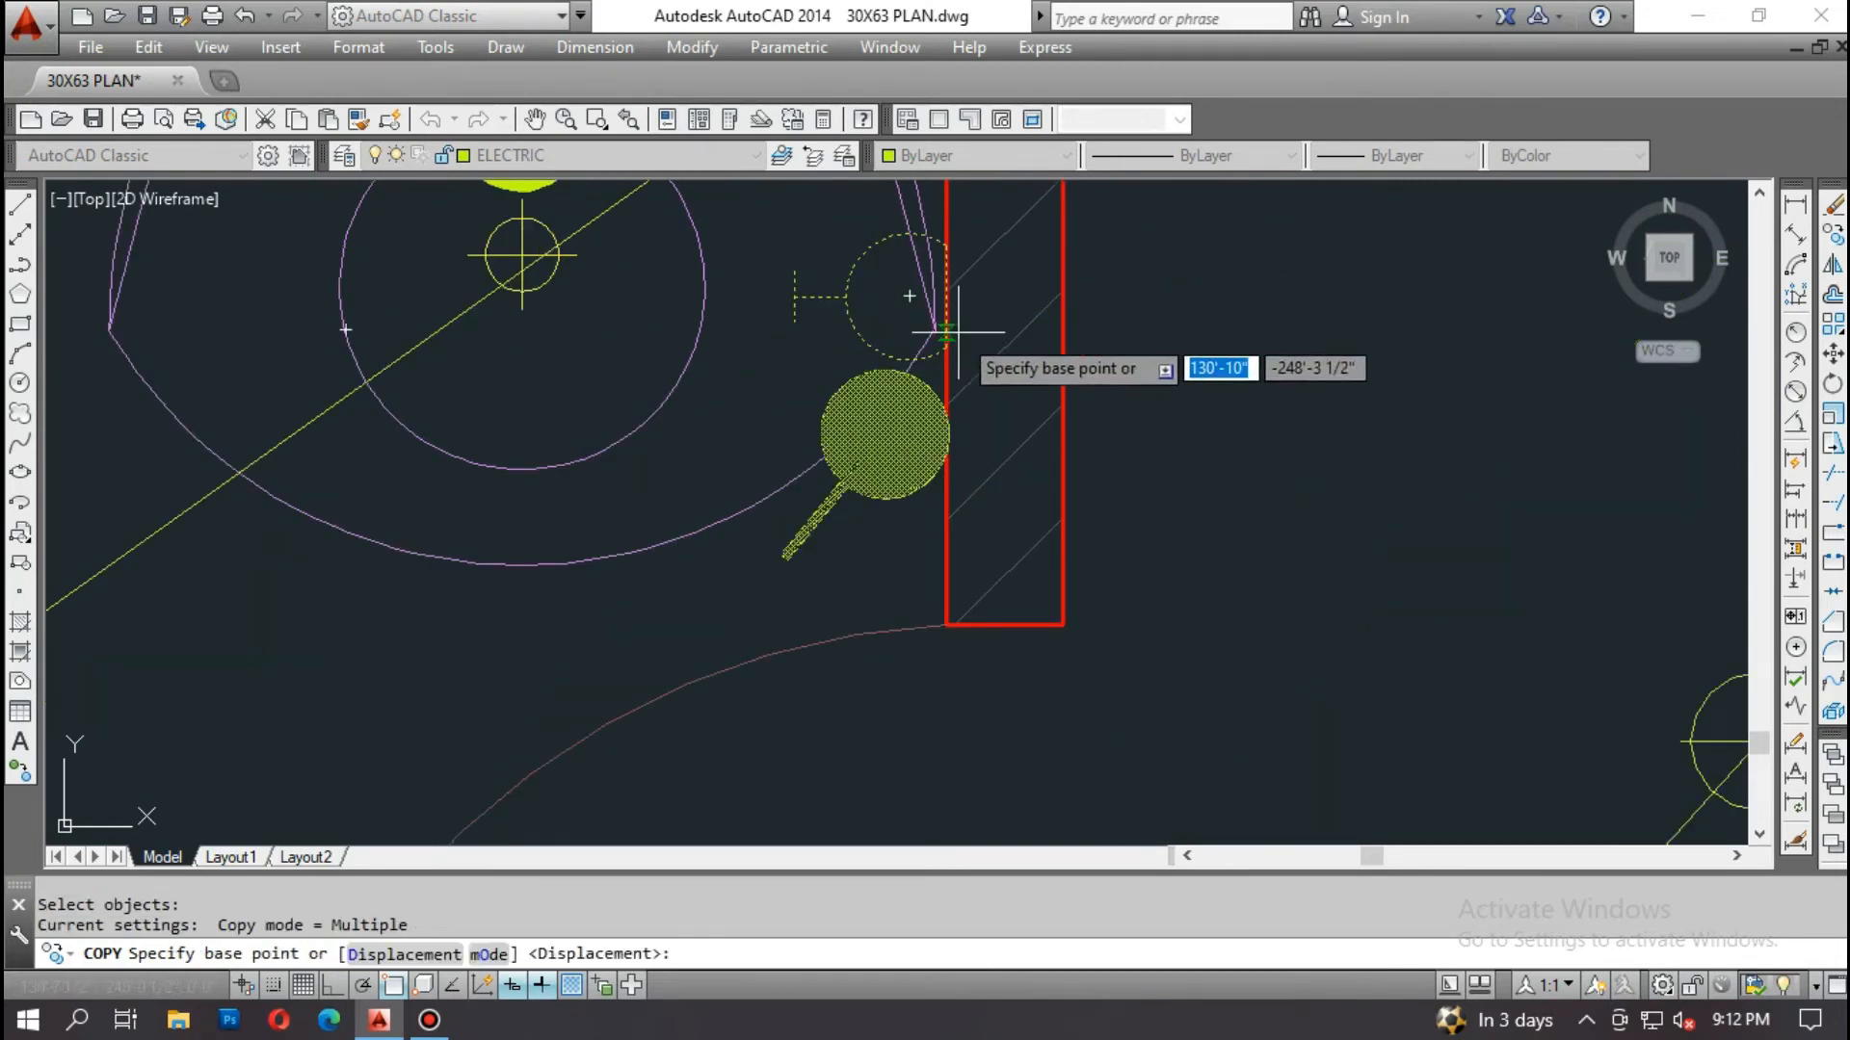
left_click(946, 300)
scroll(1088, 270, "down", 3)
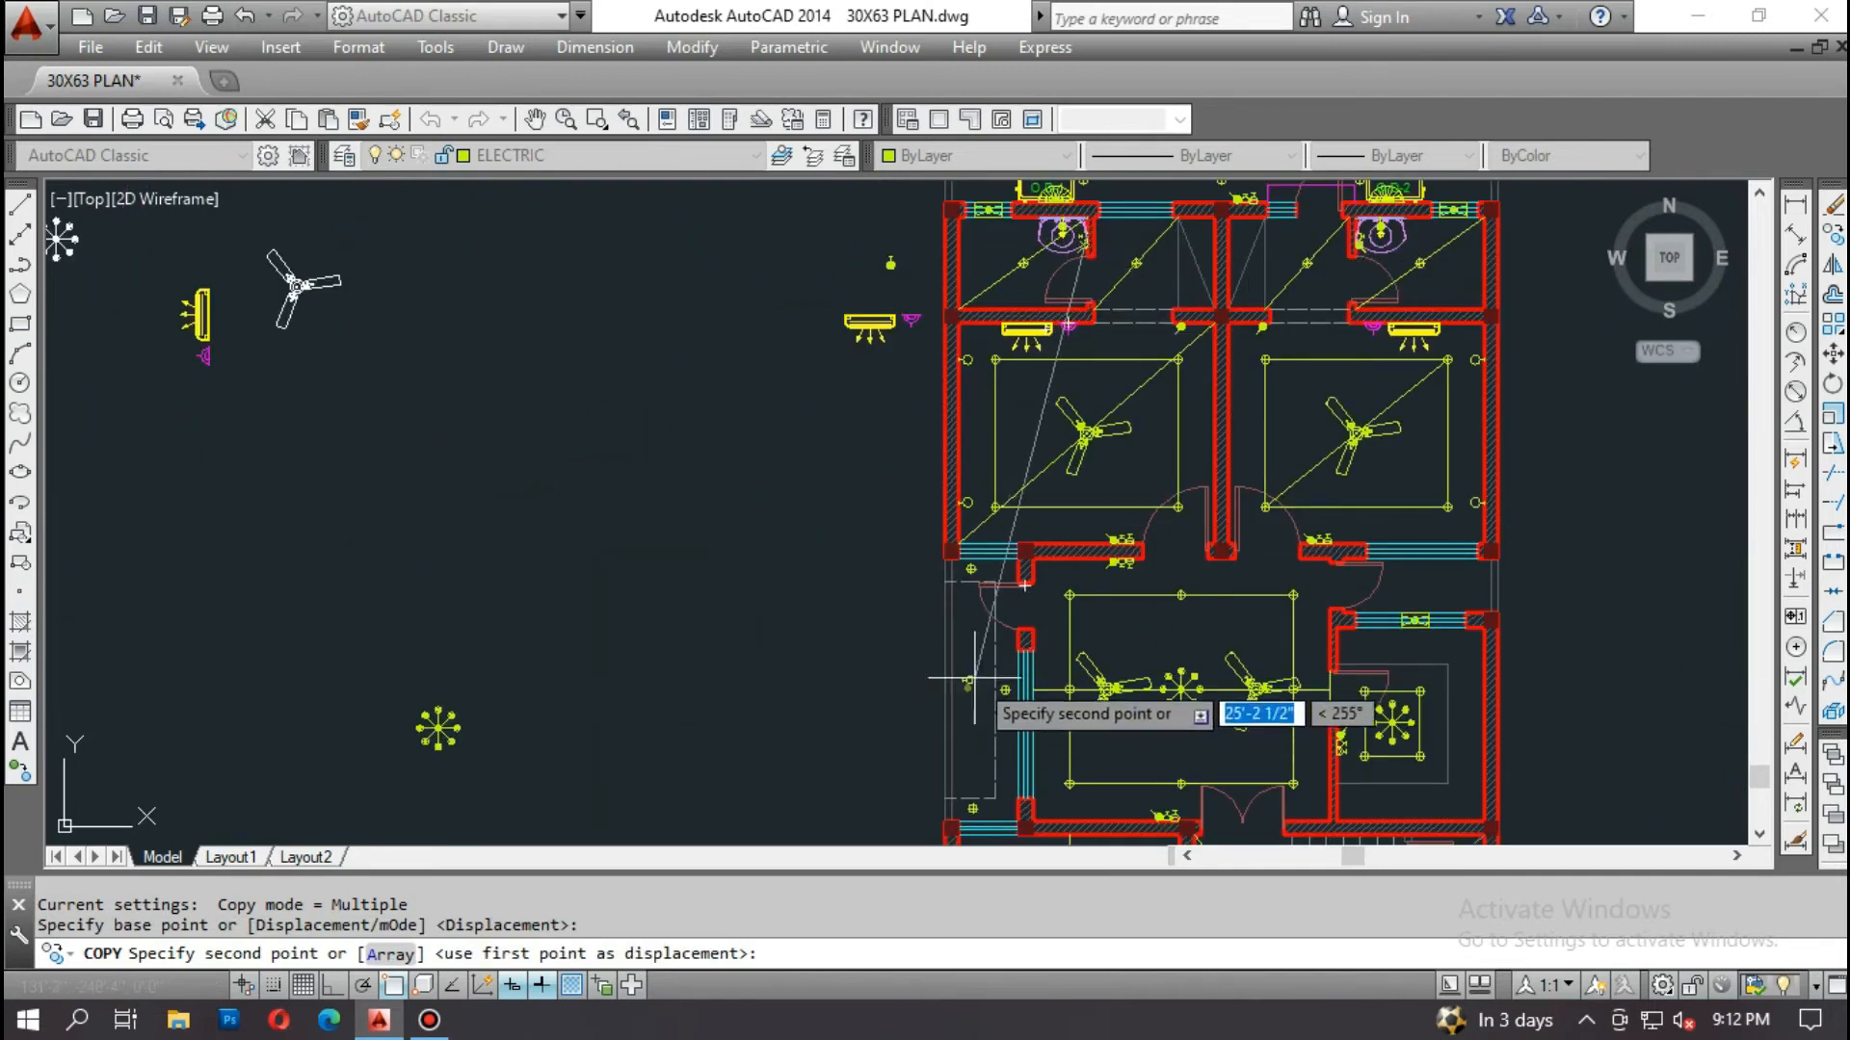
scroll(1050, 586, "up", 3)
scroll(1050, 585, "up", 2)
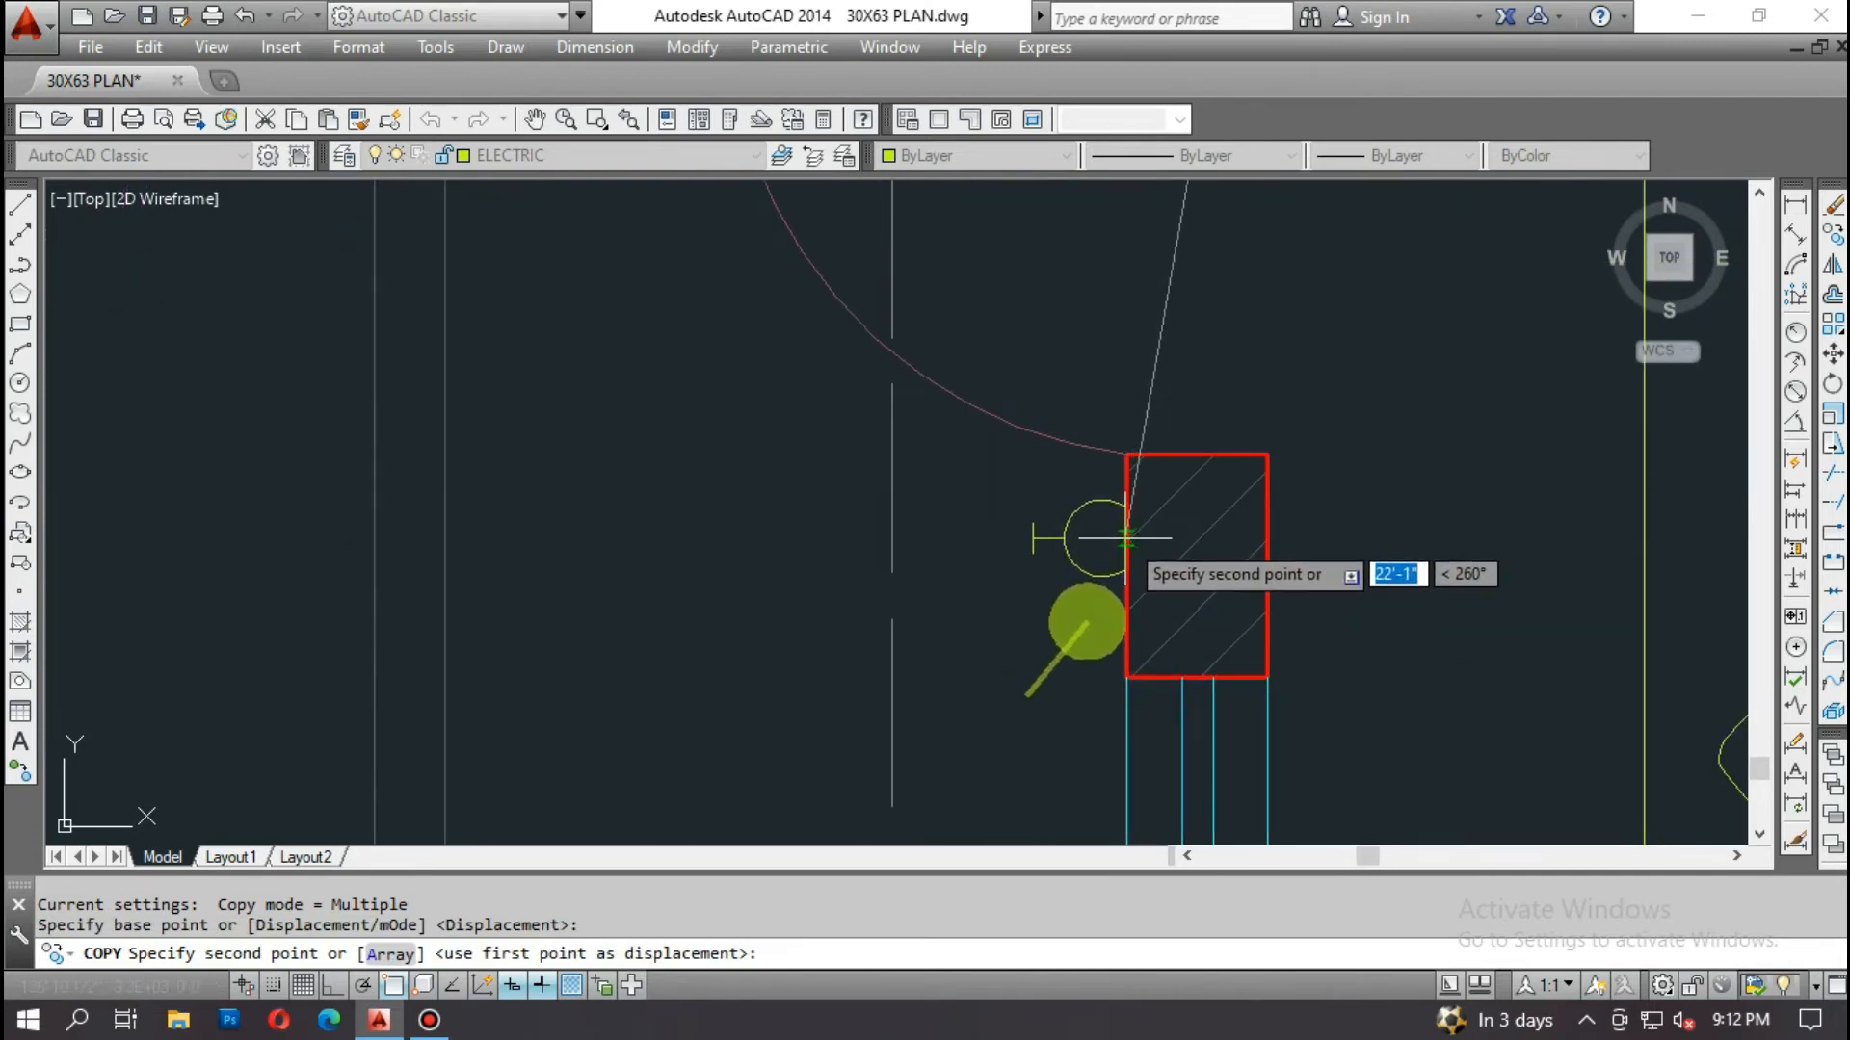
left_click(1127, 540)
scroll(1127, 539, "down", 5)
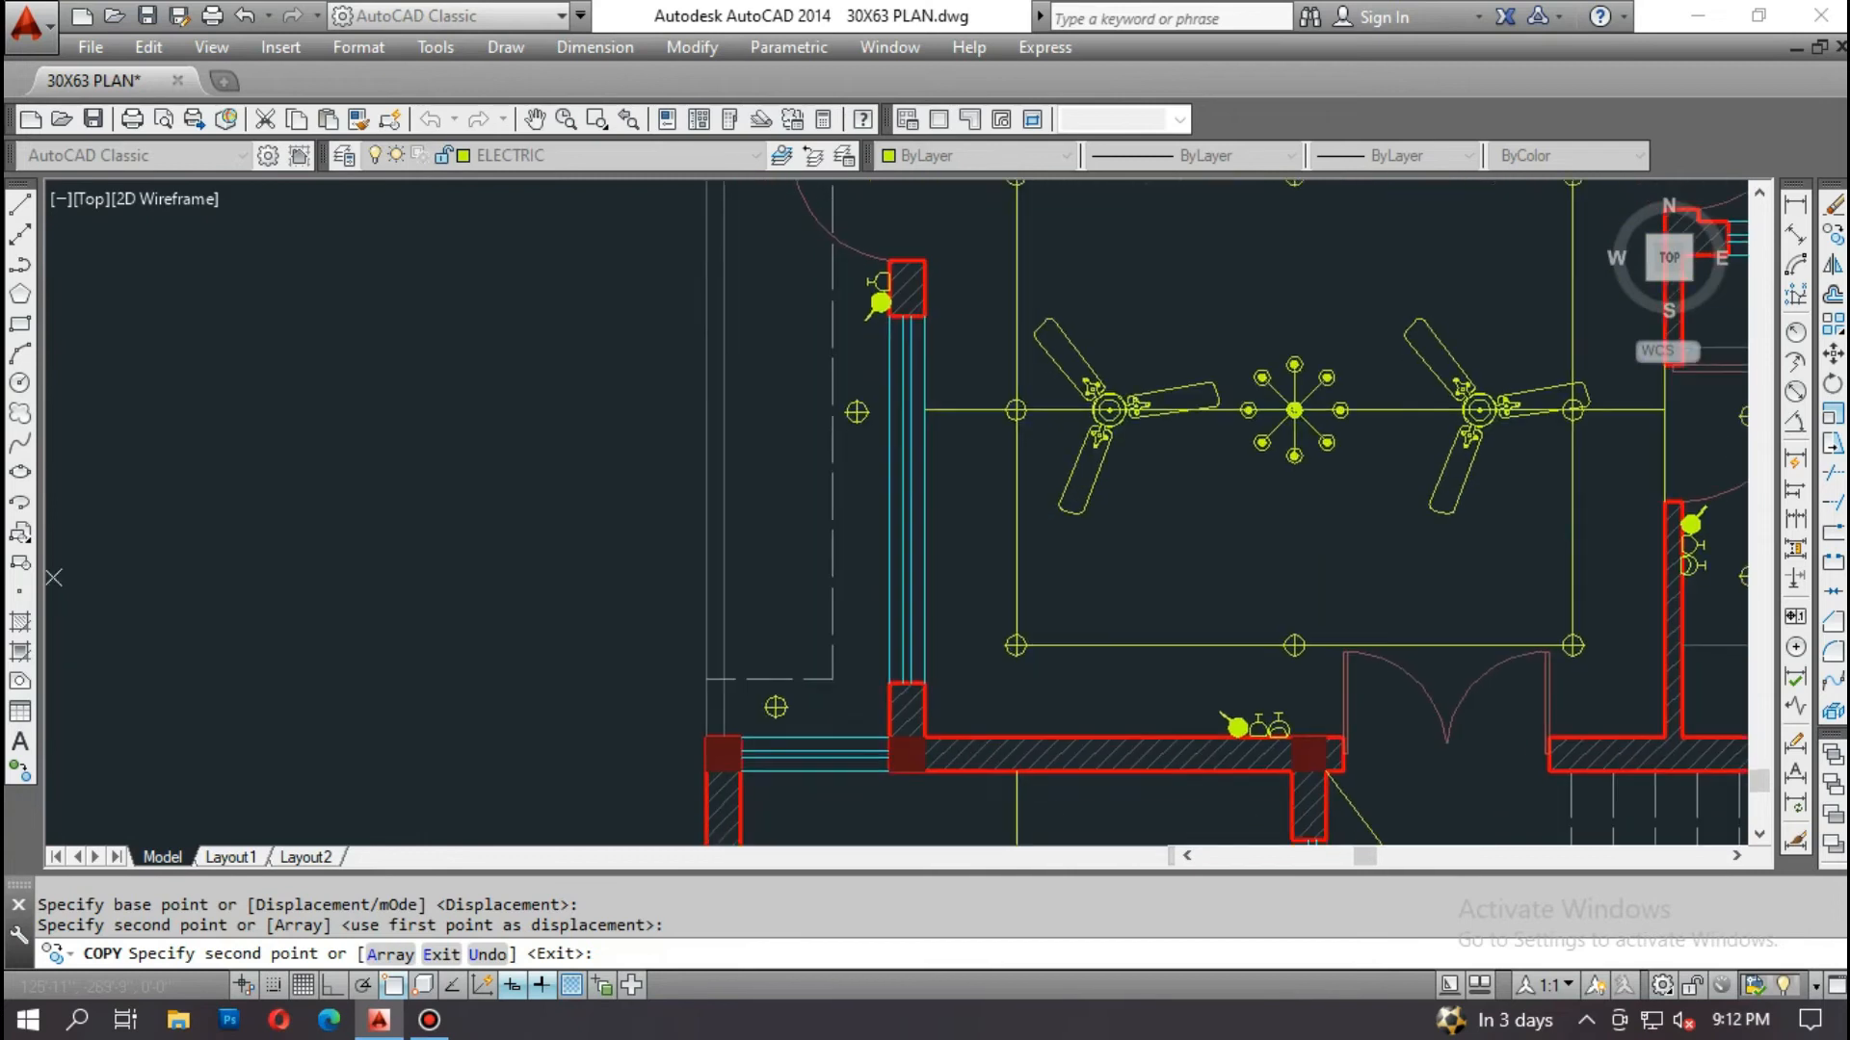
scroll(857, 405, "down", 3)
scroll(843, 386, "up", 2)
key("Escape")
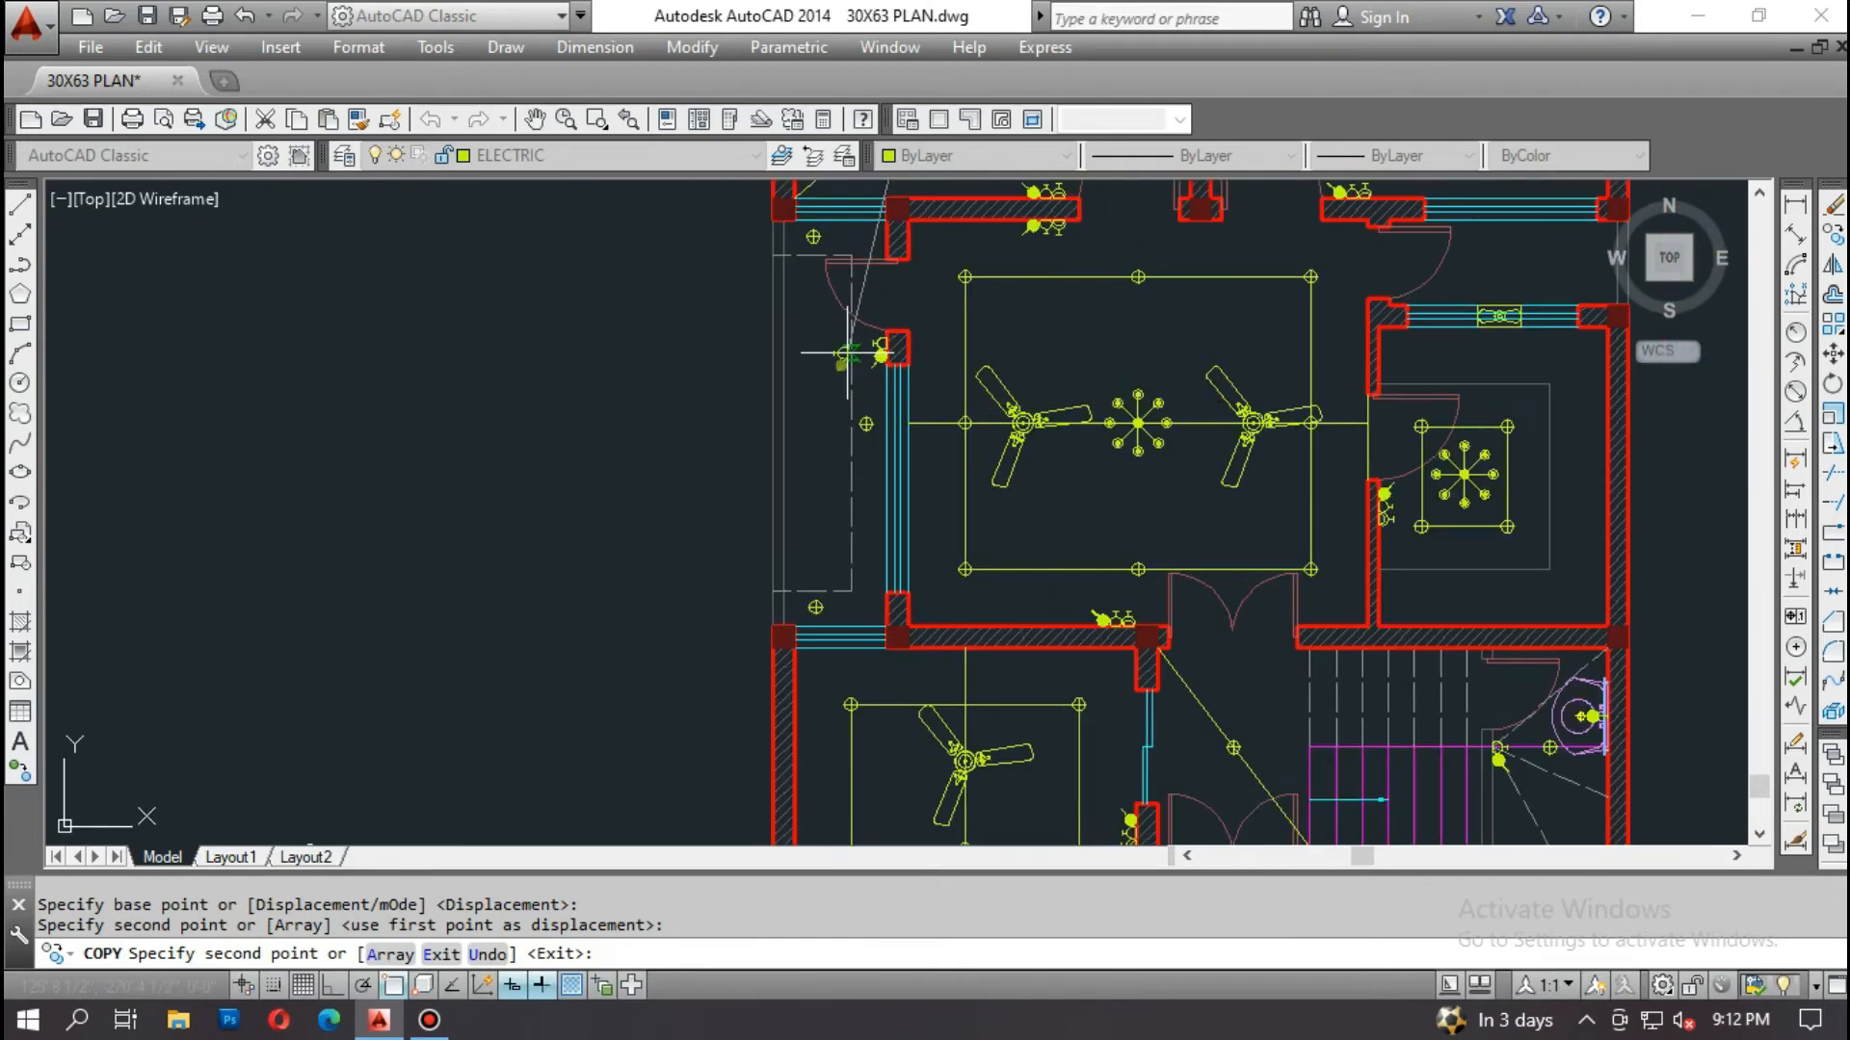
Step: Review the electrical layout from the side passage through the staircase and front rooms back to the rear bedrooms and toilets
scroll(800, 255, "up", 2)
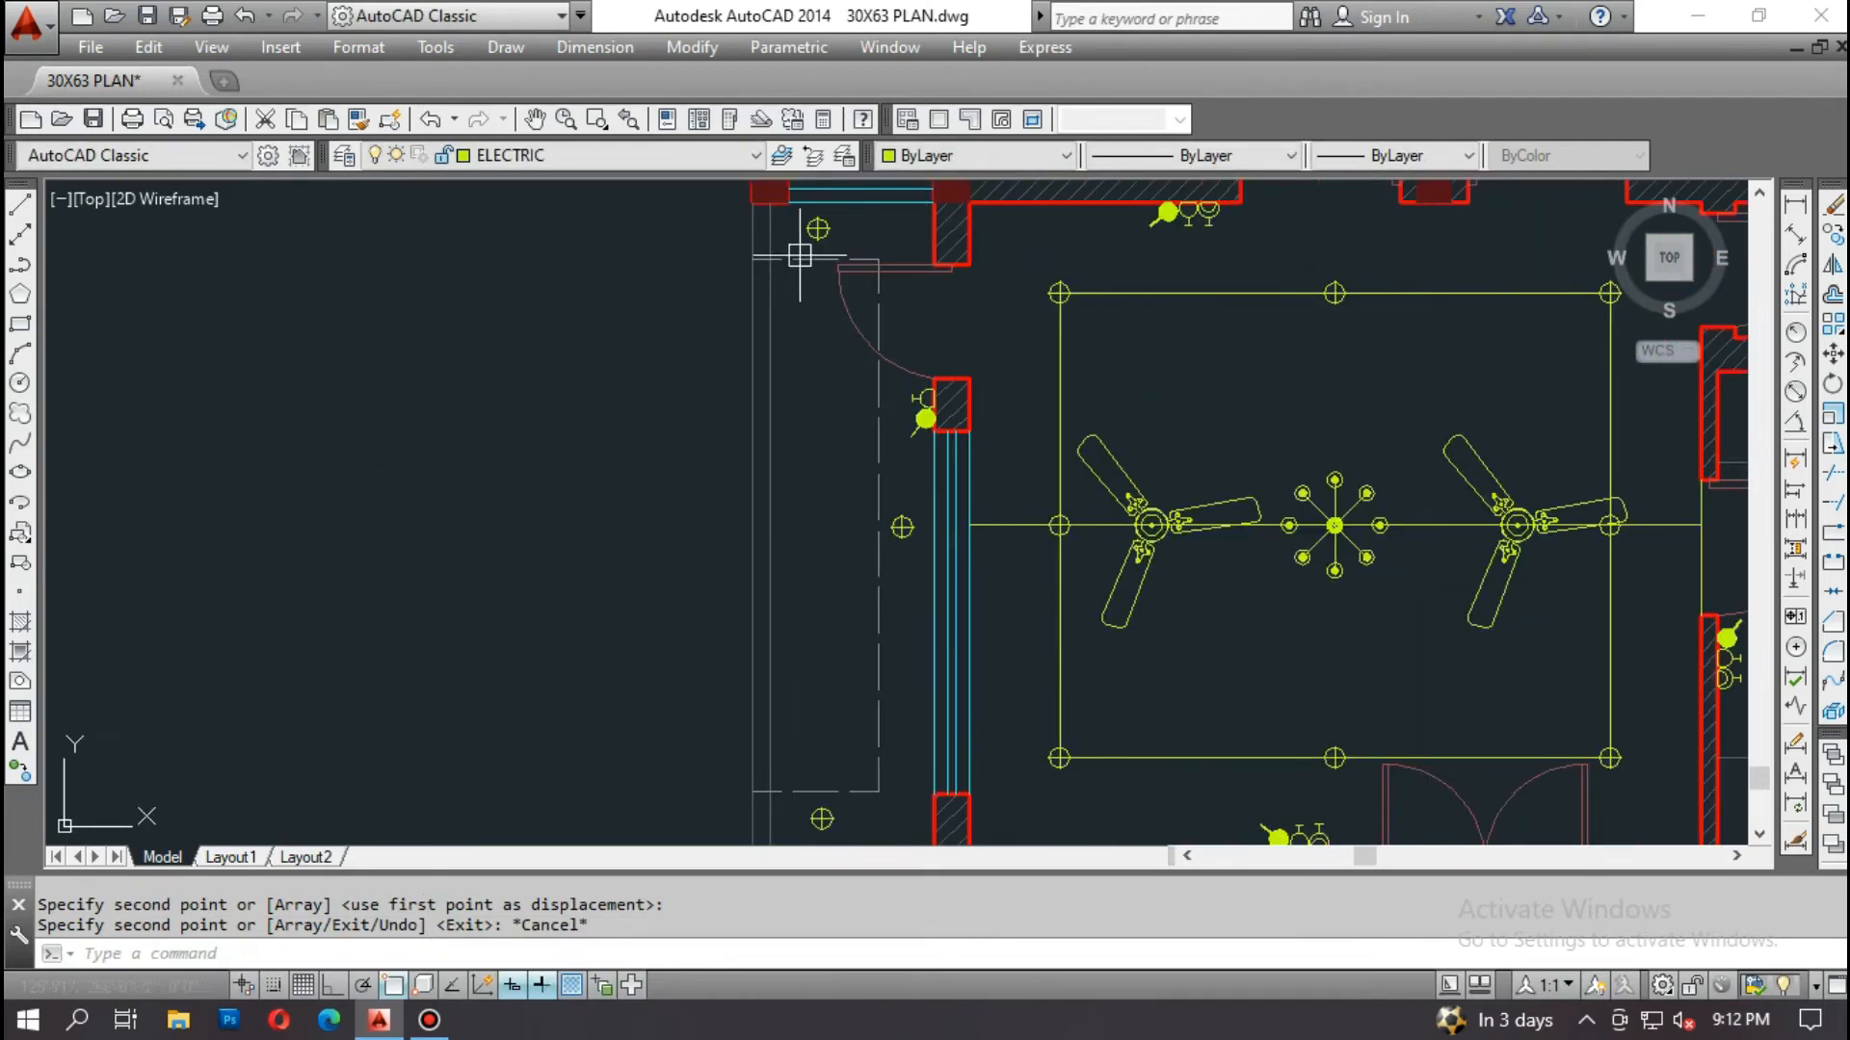
middle_click_drag(833, 342, 841, 316)
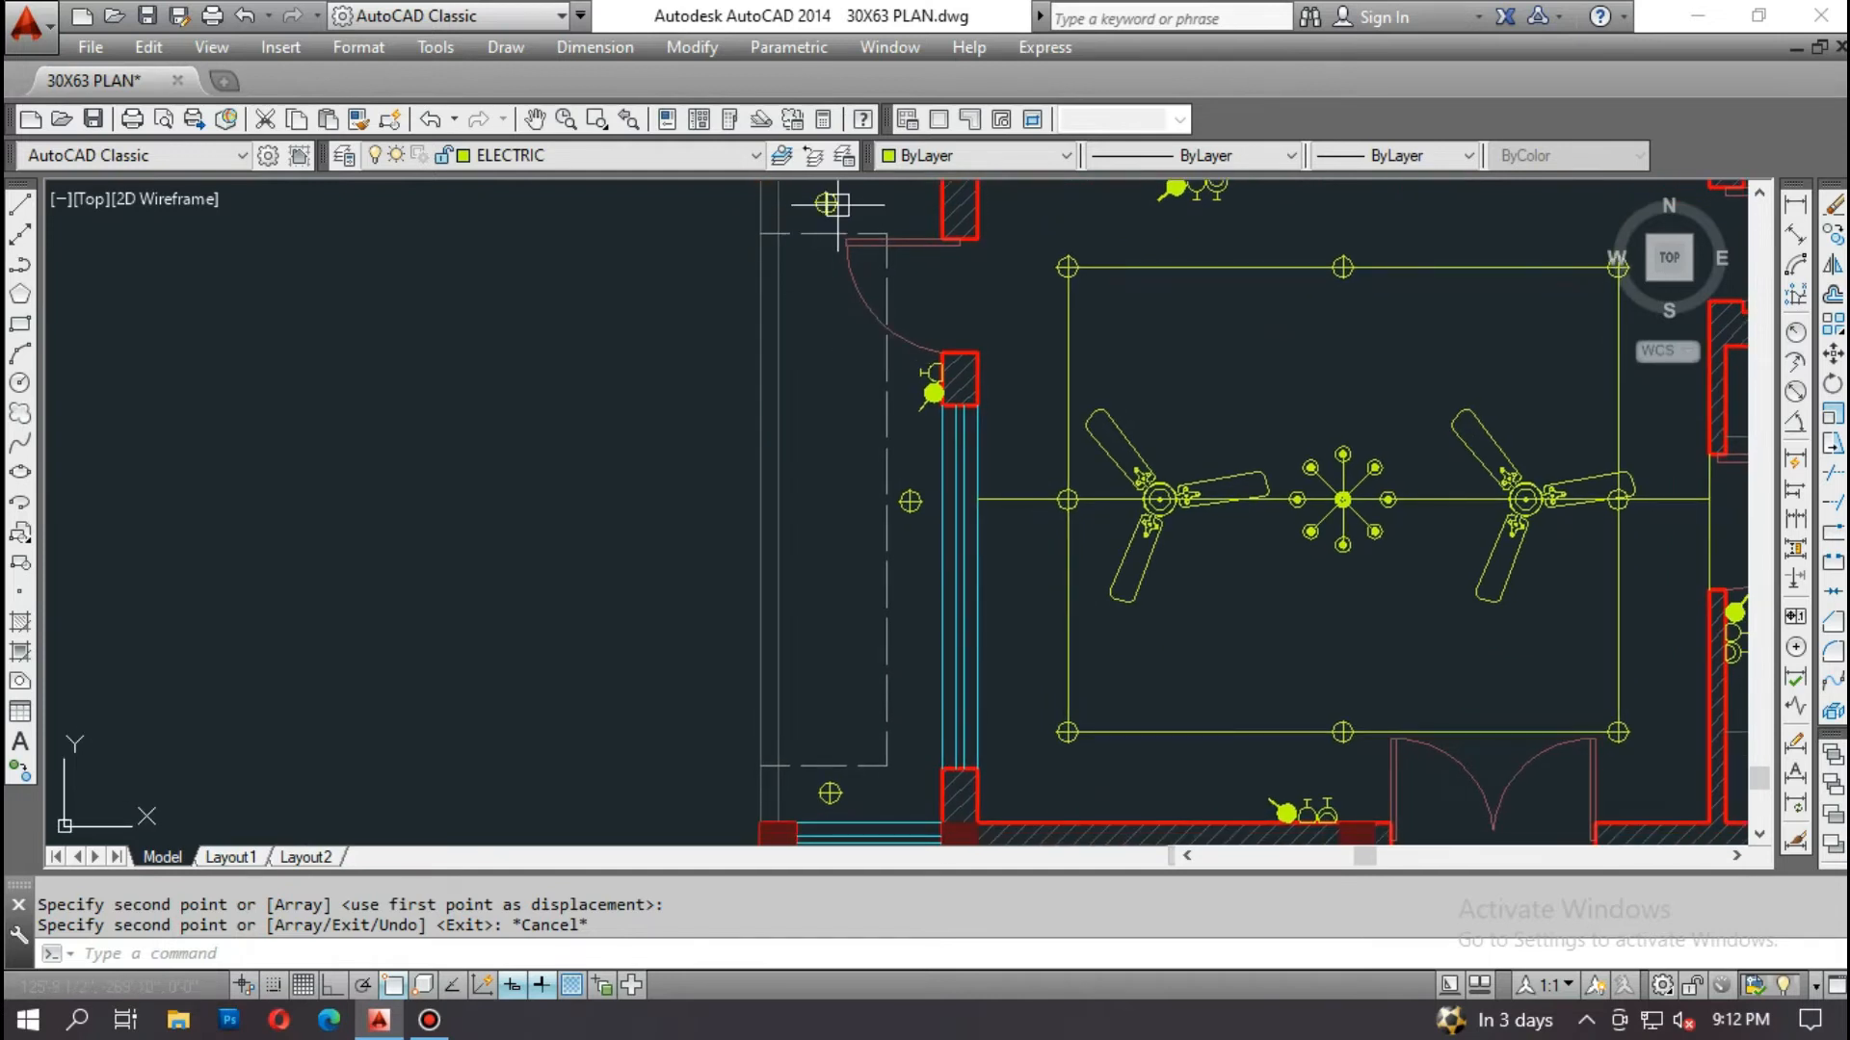
scroll(881, 473, "down", 2)
middle_click_drag(1044, 533, 931, 466)
mouse_move(1027, 503)
middle_mouse_down()
mouse_move(961, 394)
mouse_move(999, 474)
mouse_move(975, 443)
middle_mouse_up()
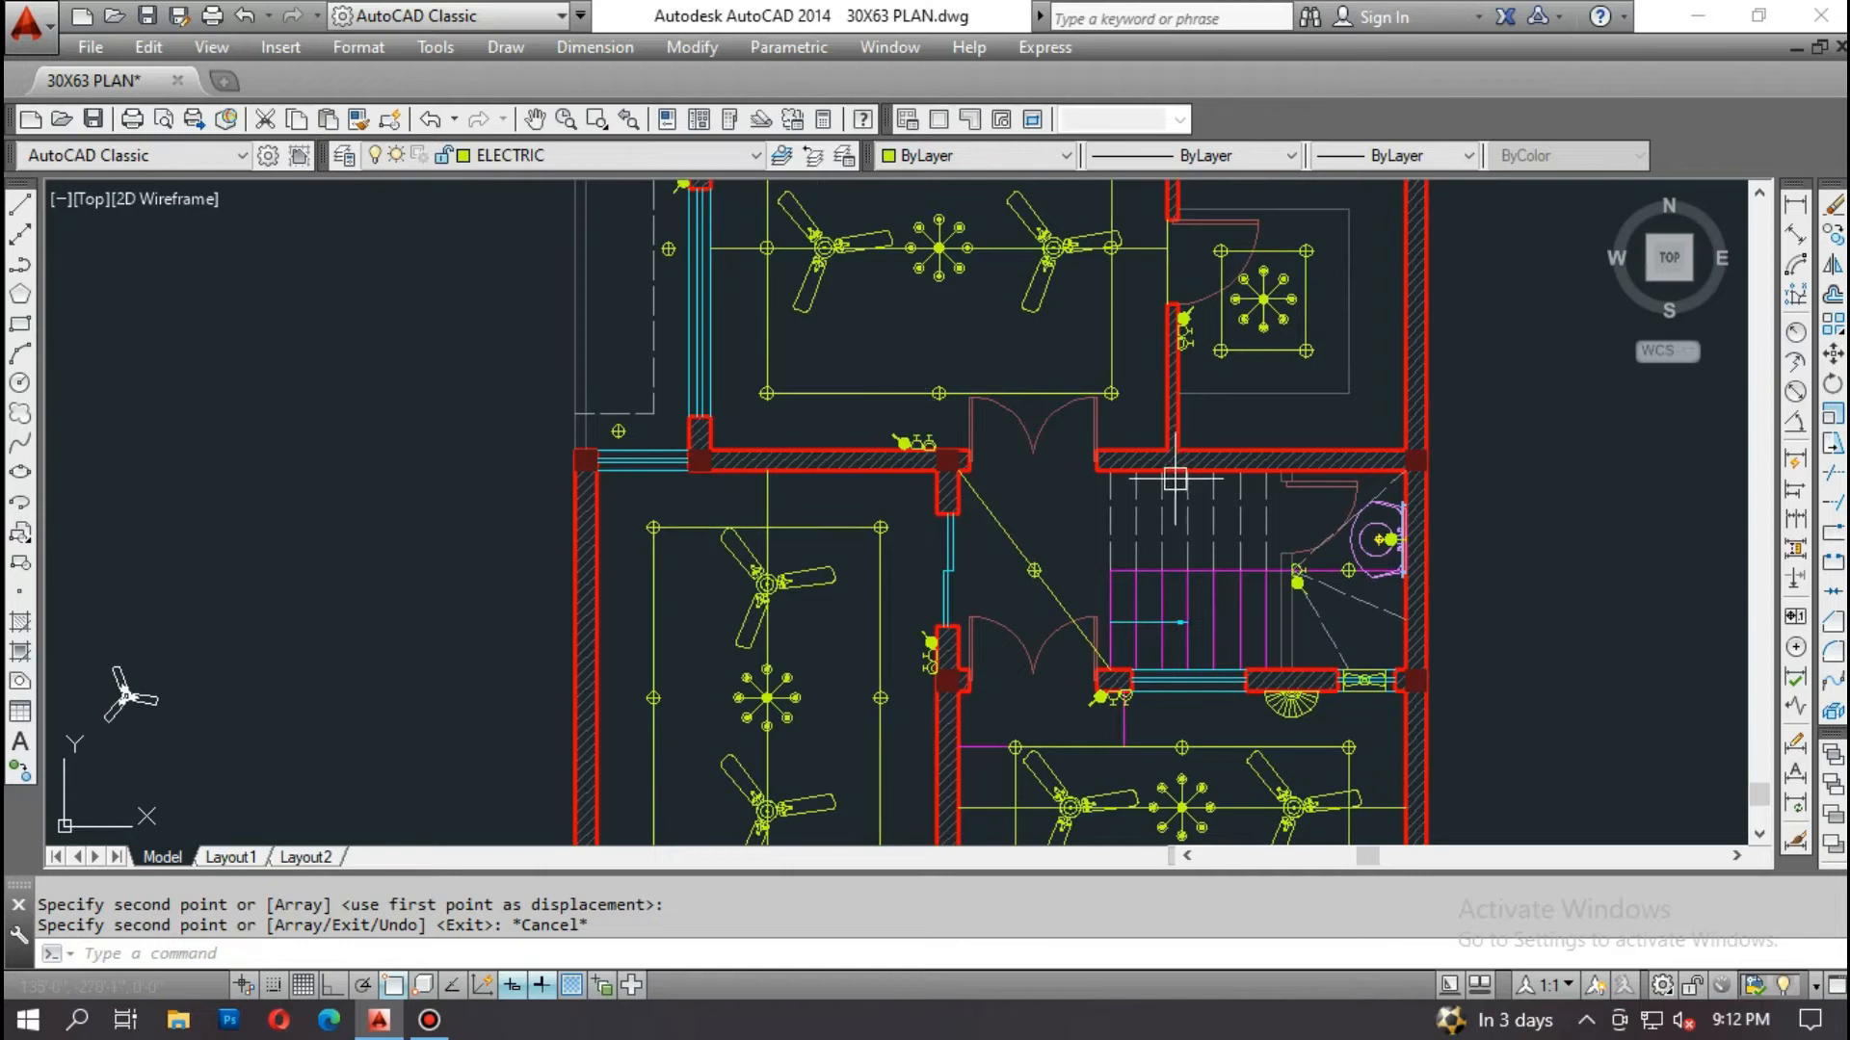
middle_click_drag(1124, 613, 1097, 406)
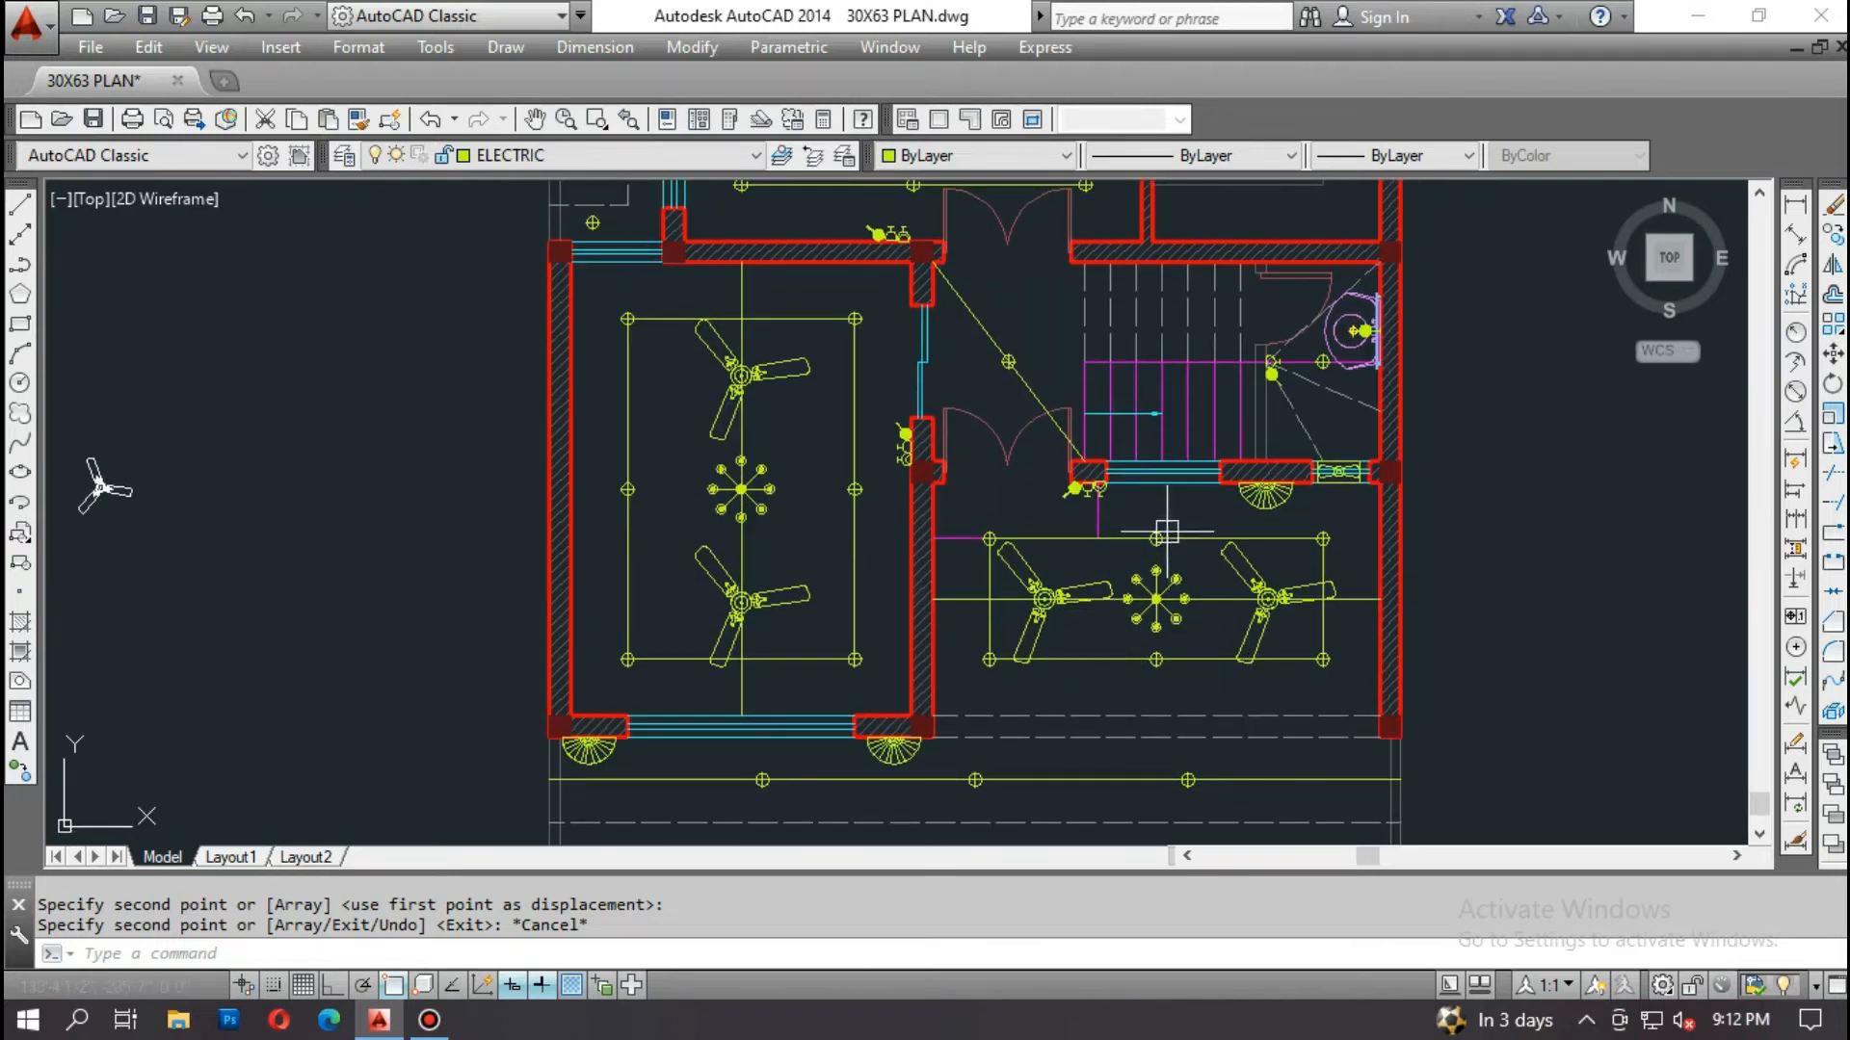
middle_click_drag(1145, 510, 1145, 590)
middle_click_drag(1030, 395, 1087, 530)
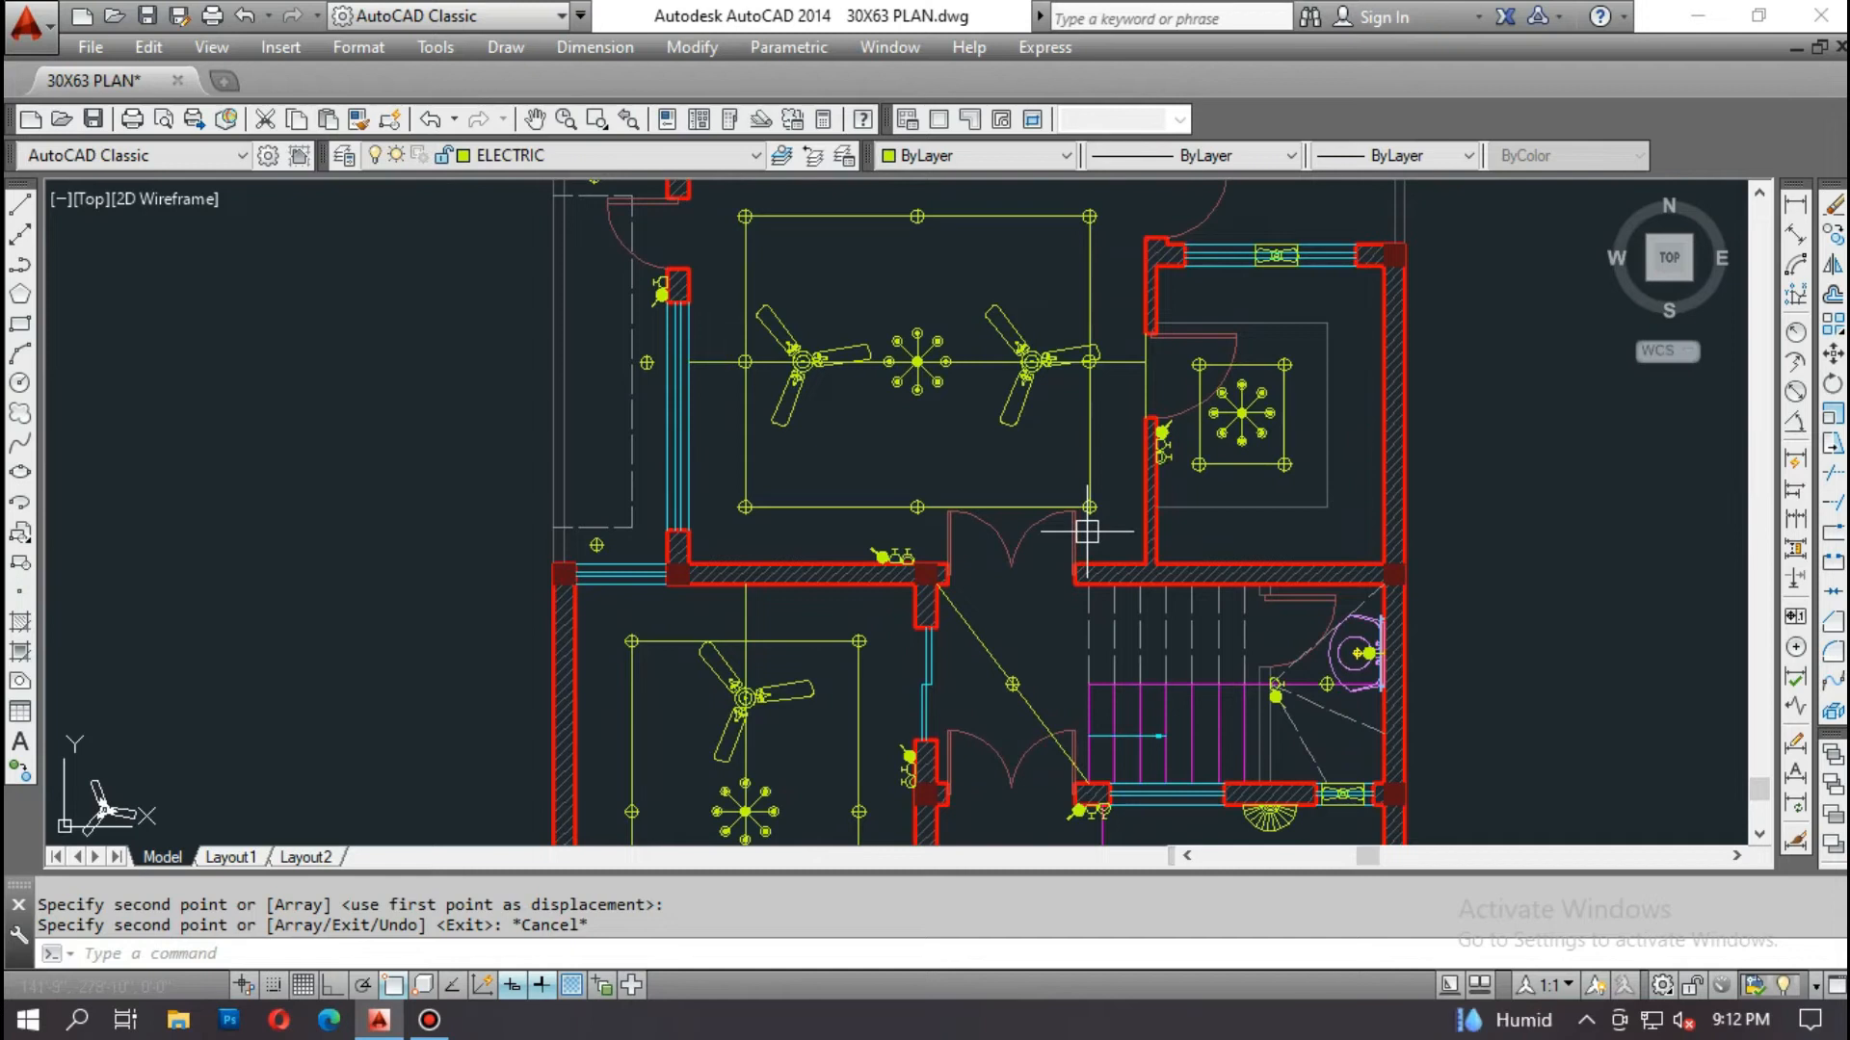
middle_click_drag(829, 388, 883, 570)
middle_click_drag(887, 316, 863, 569)
middle_click_drag(828, 477, 823, 528)
middle_click_drag(843, 289, 848, 569)
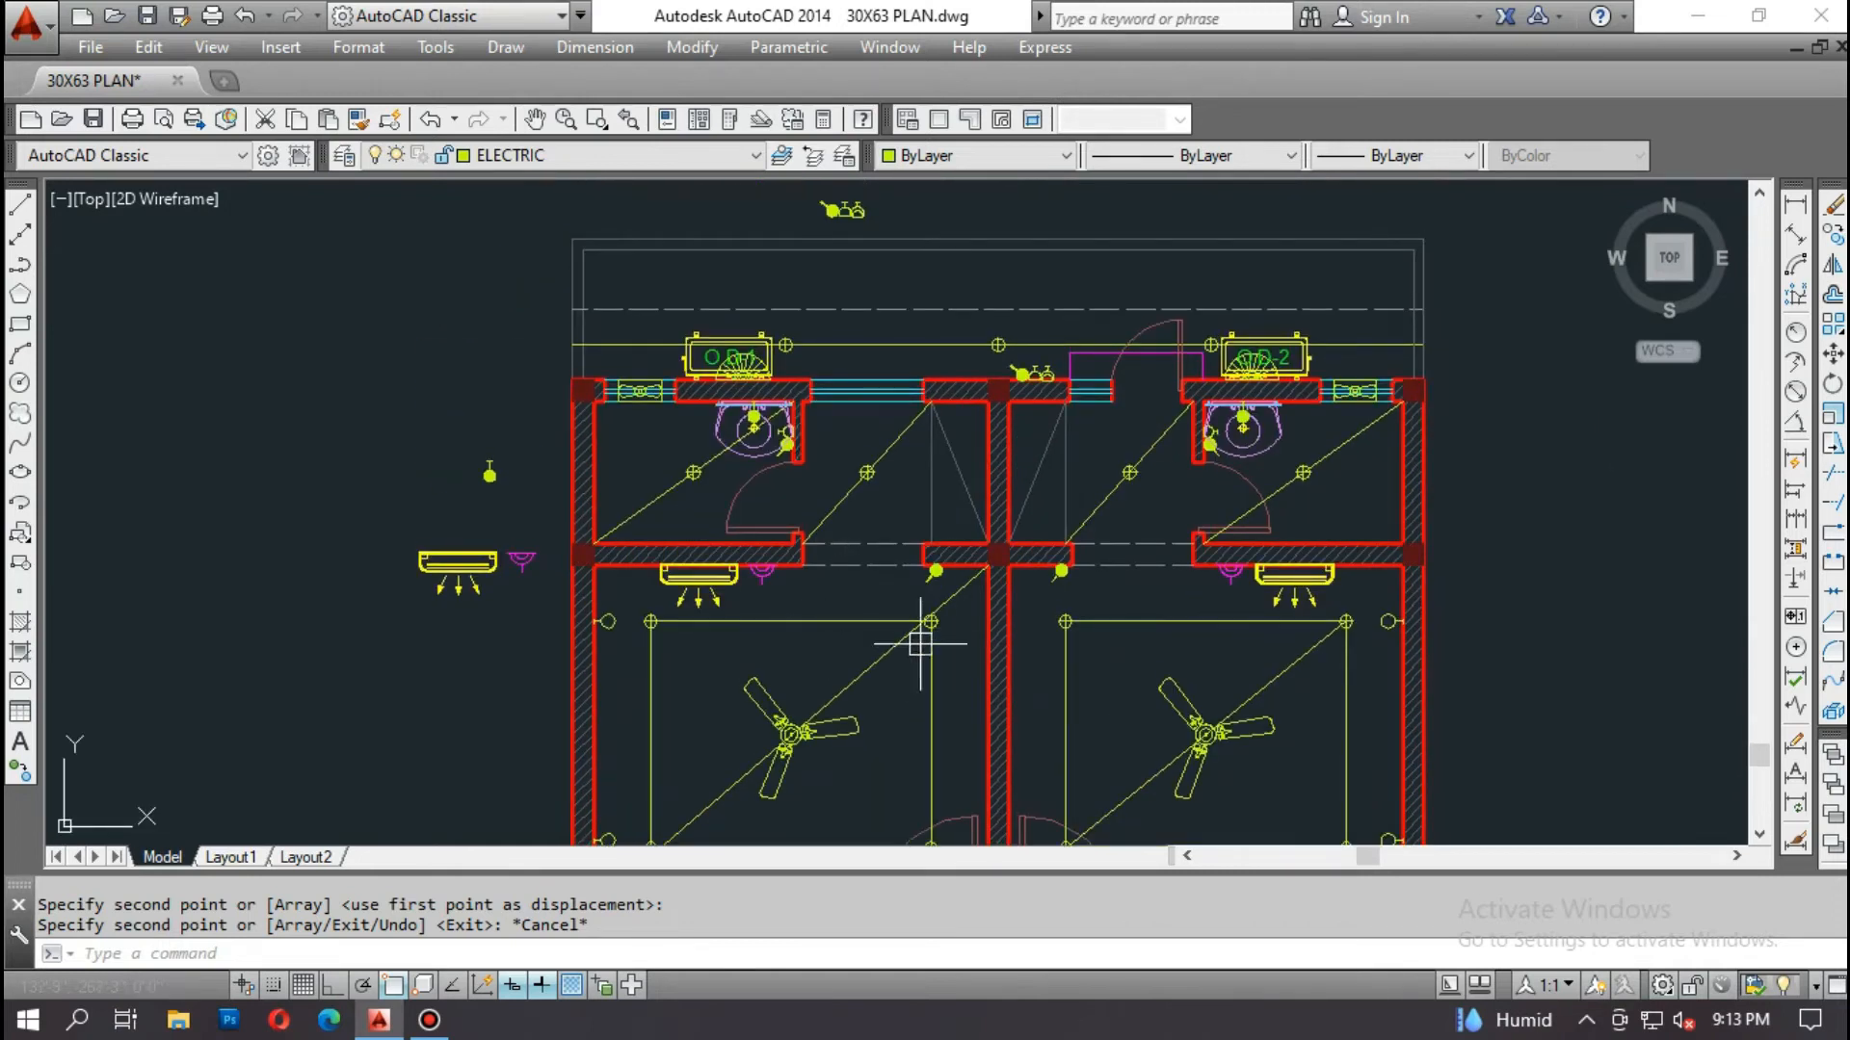
scroll(920, 643, "up", 5)
scroll(710, 611, "down", 6)
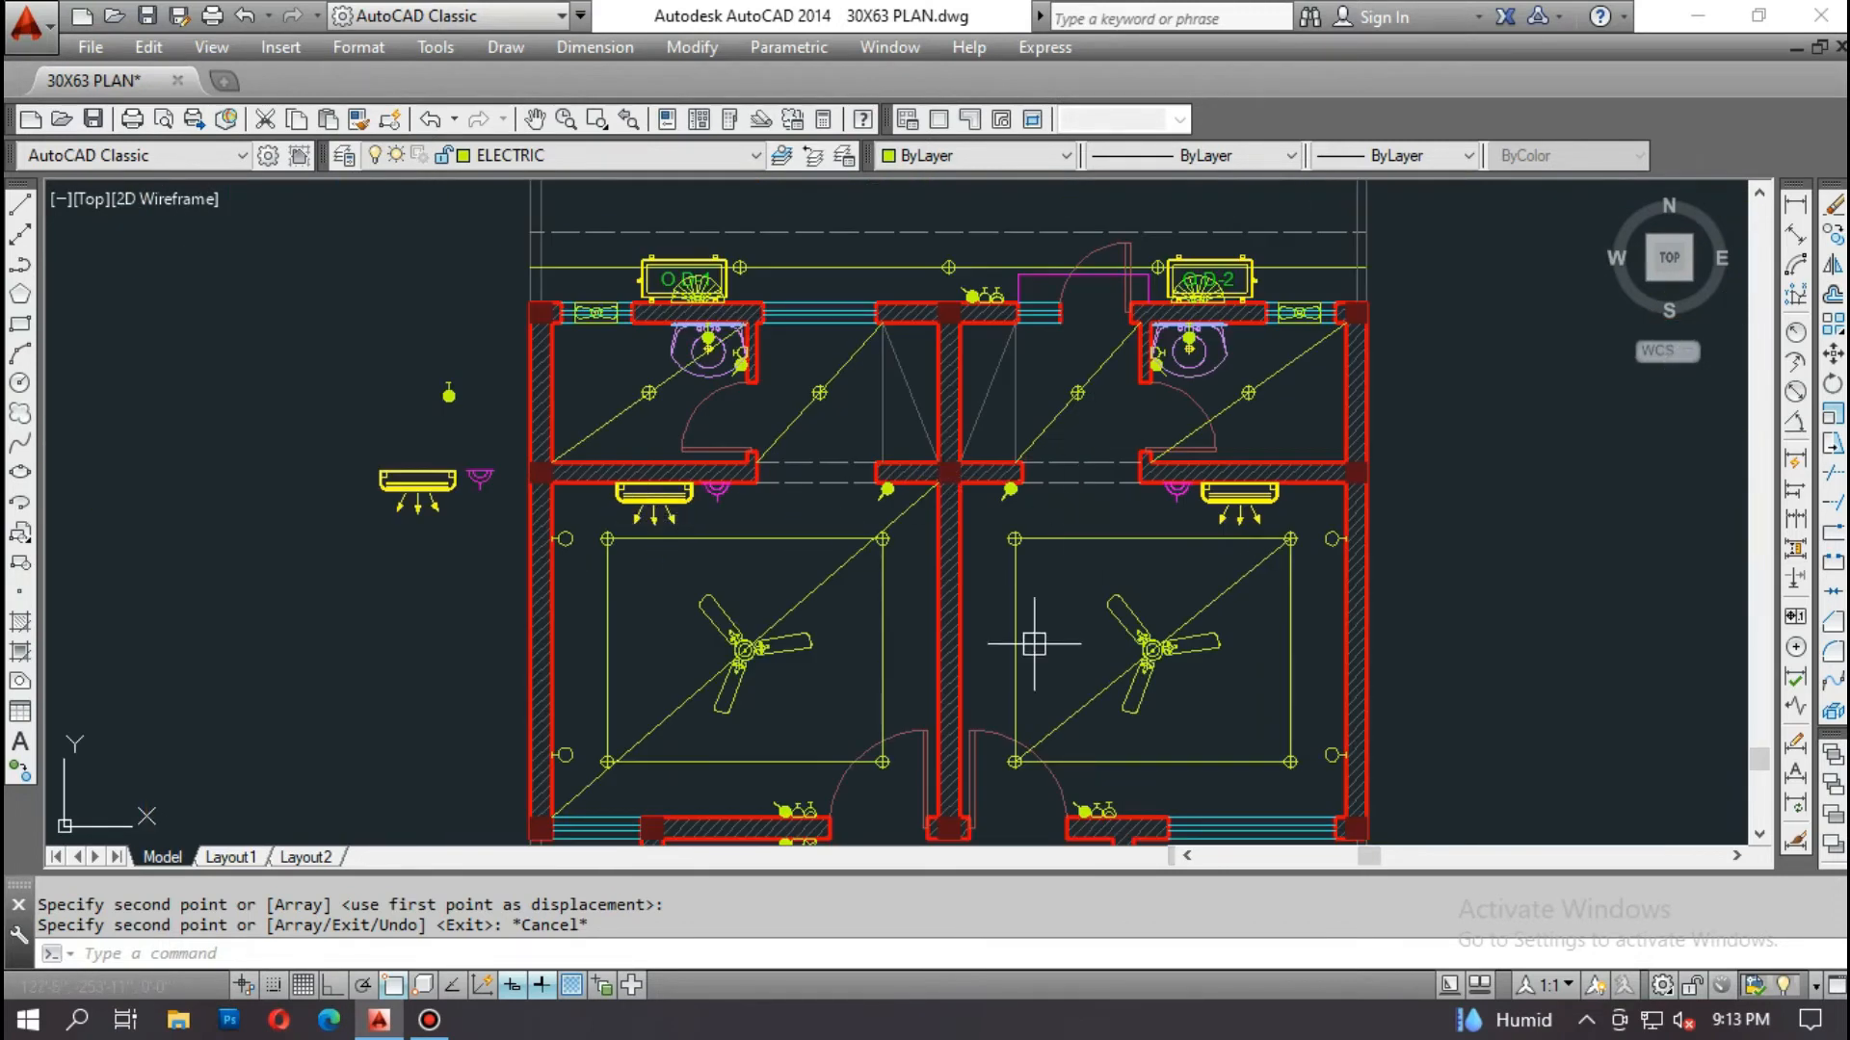
Step: Review the electrical layout from the rear bedrooms through the hall to the front rooms, and compare it with the legend's light and switch symbols
middle_click_drag(797, 595, 844, 320)
middle_click_drag(836, 597, 834, 336)
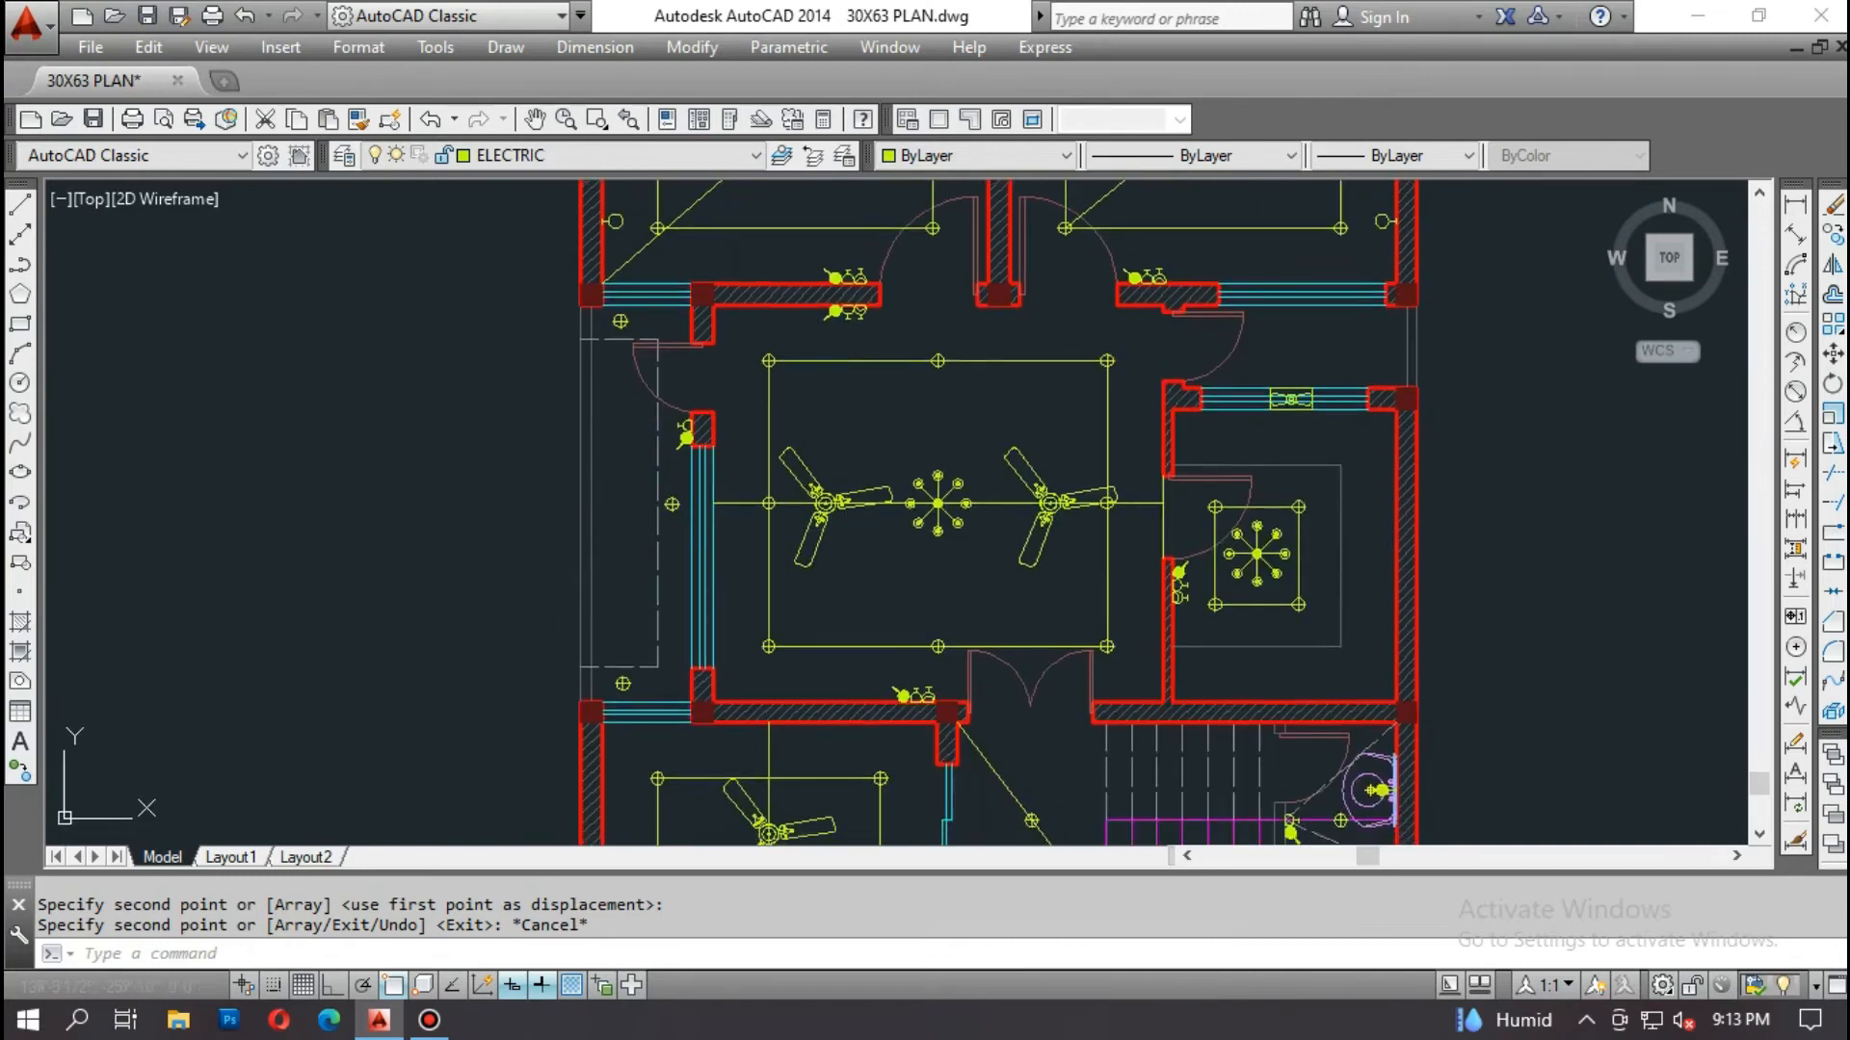
middle_click_drag(838, 656, 811, 287)
middle_click_drag(913, 538, 933, 685)
middle_click_drag(923, 449, 923, 616)
middle_click_drag(923, 504, 916, 622)
scroll(1130, 327, "down", 2)
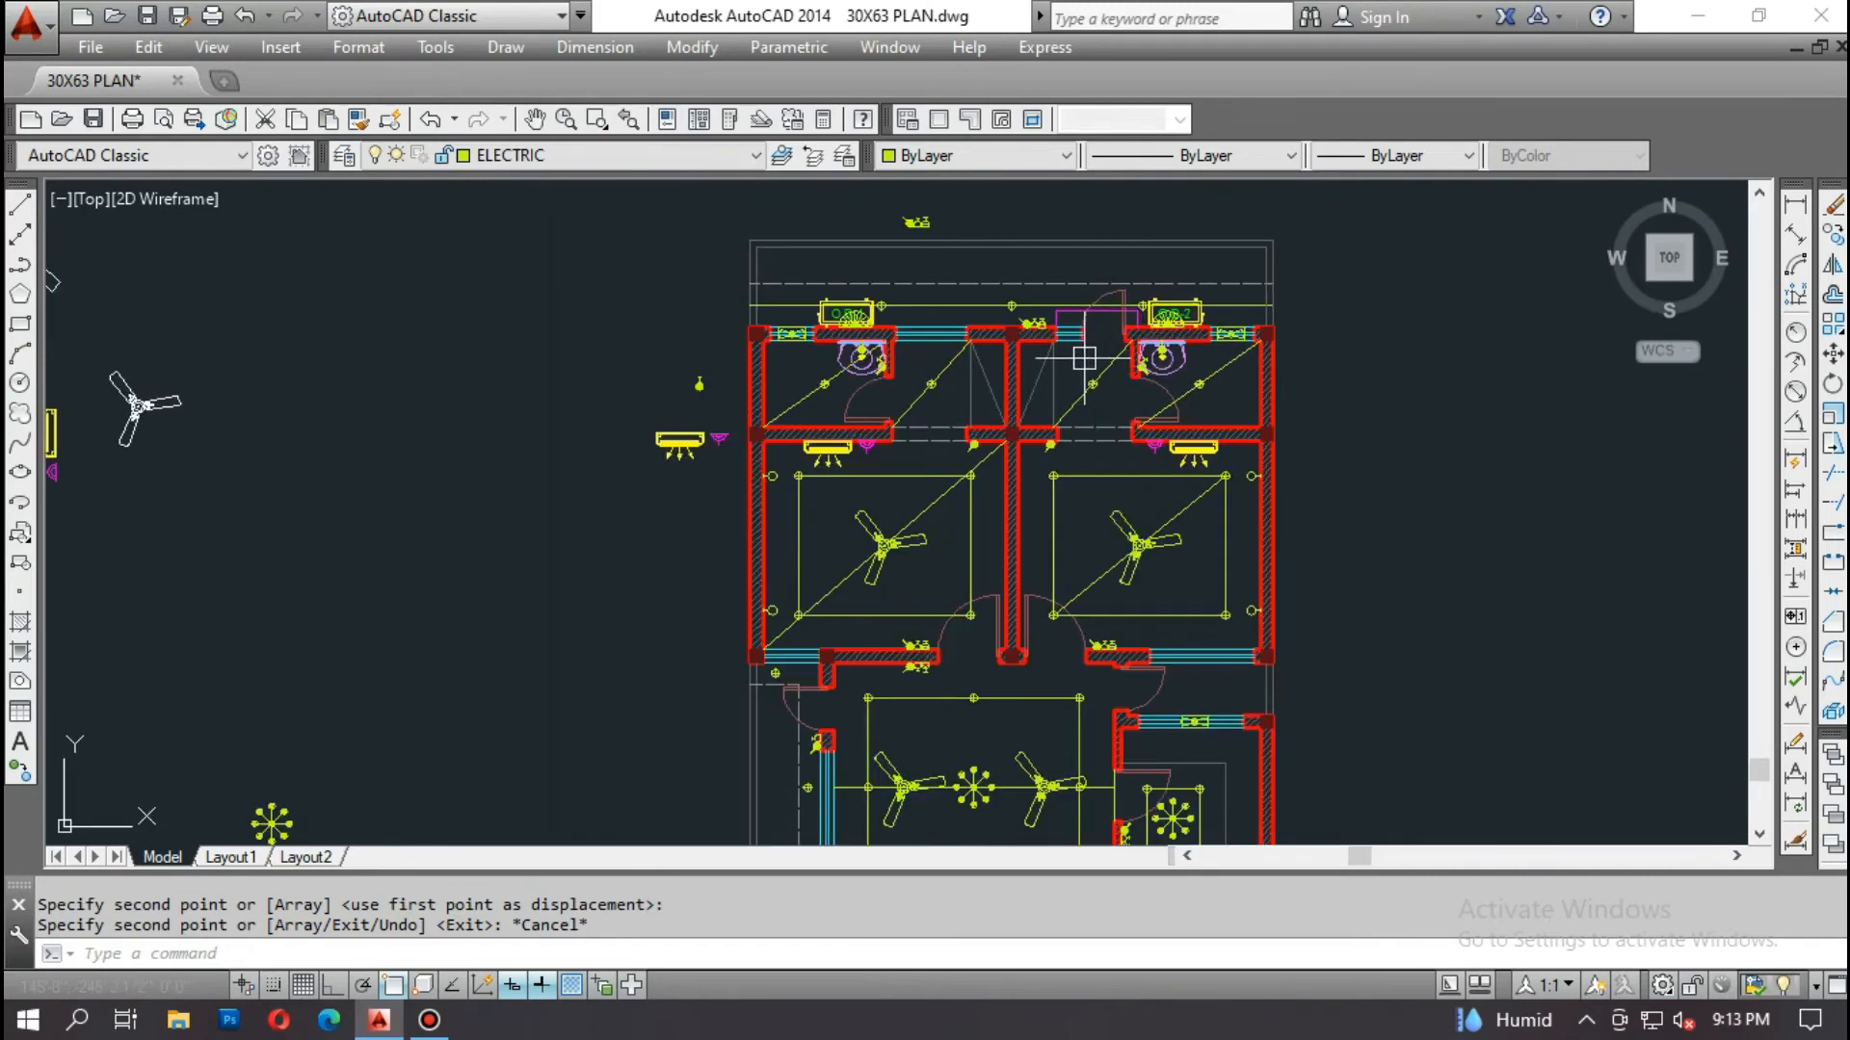
mouse_move(906, 591)
middle_mouse_down()
mouse_move(1597, 444)
mouse_move(1683, 407)
middle_mouse_up()
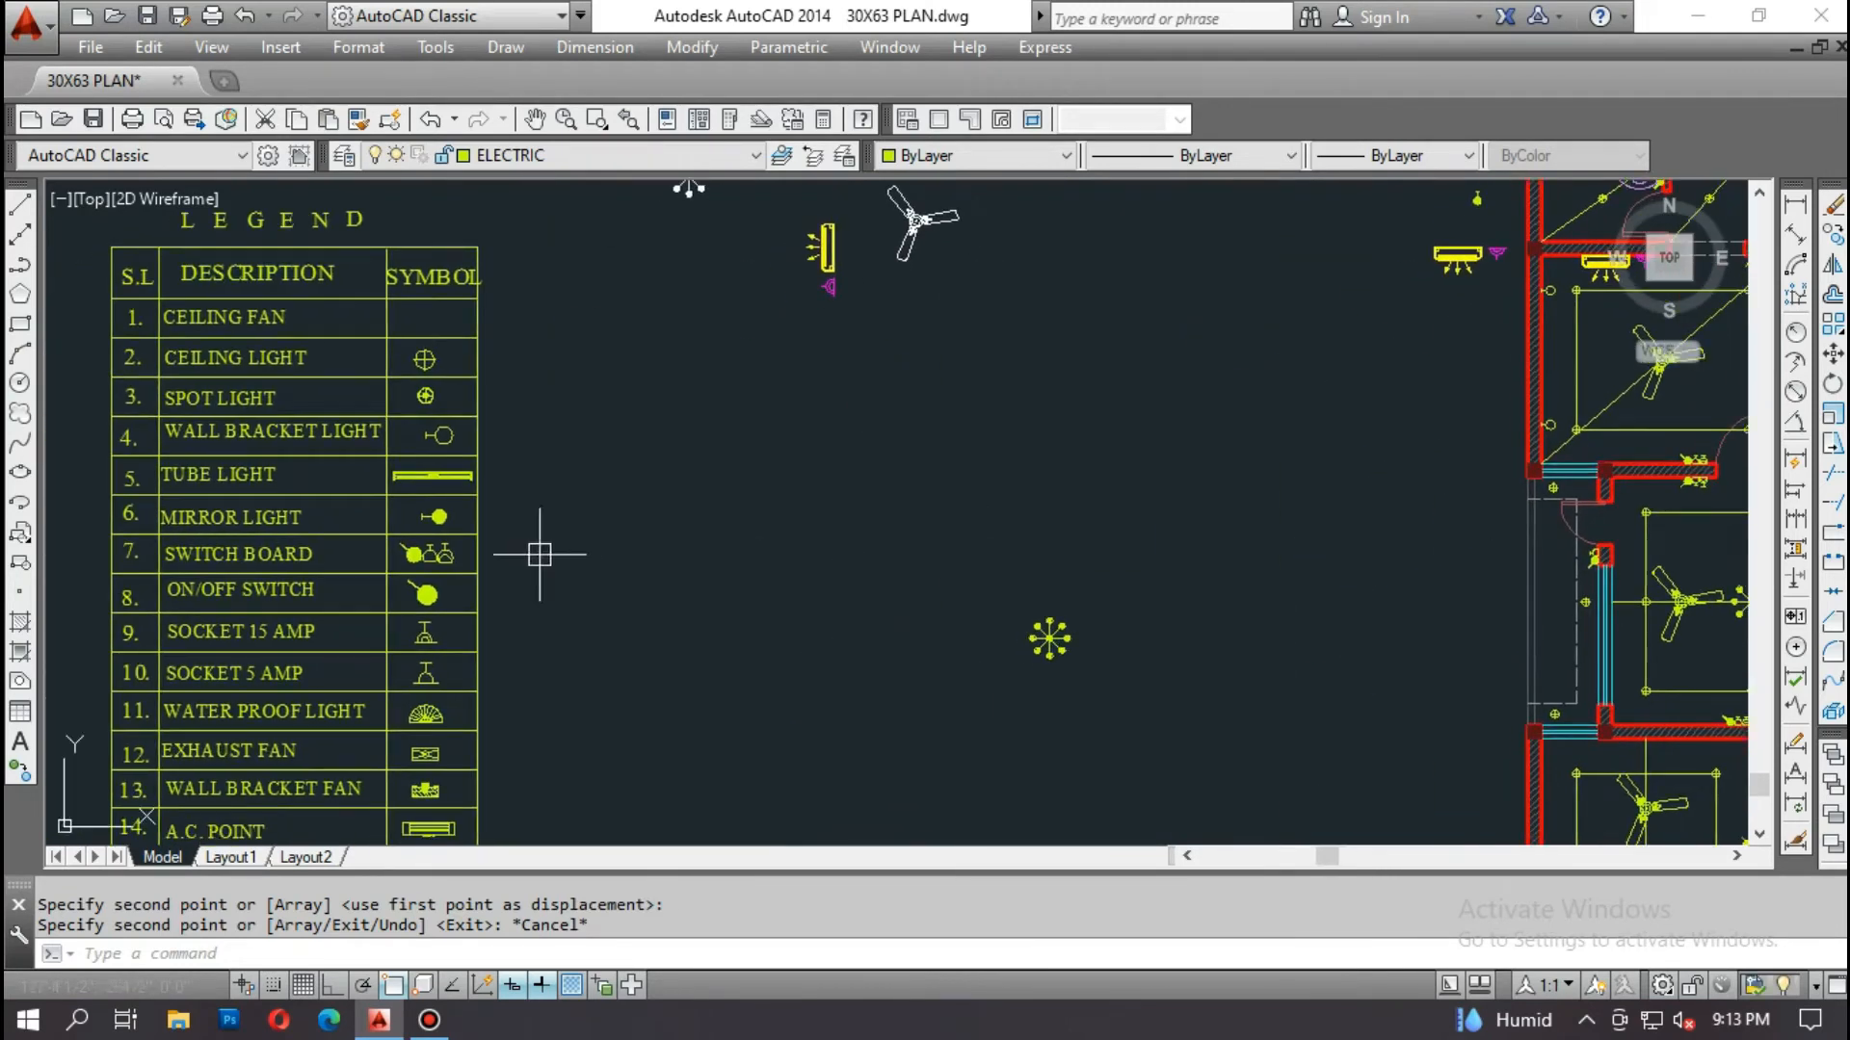
middle_click_drag(527, 558, 756, 484)
scroll(543, 315, "up", 2)
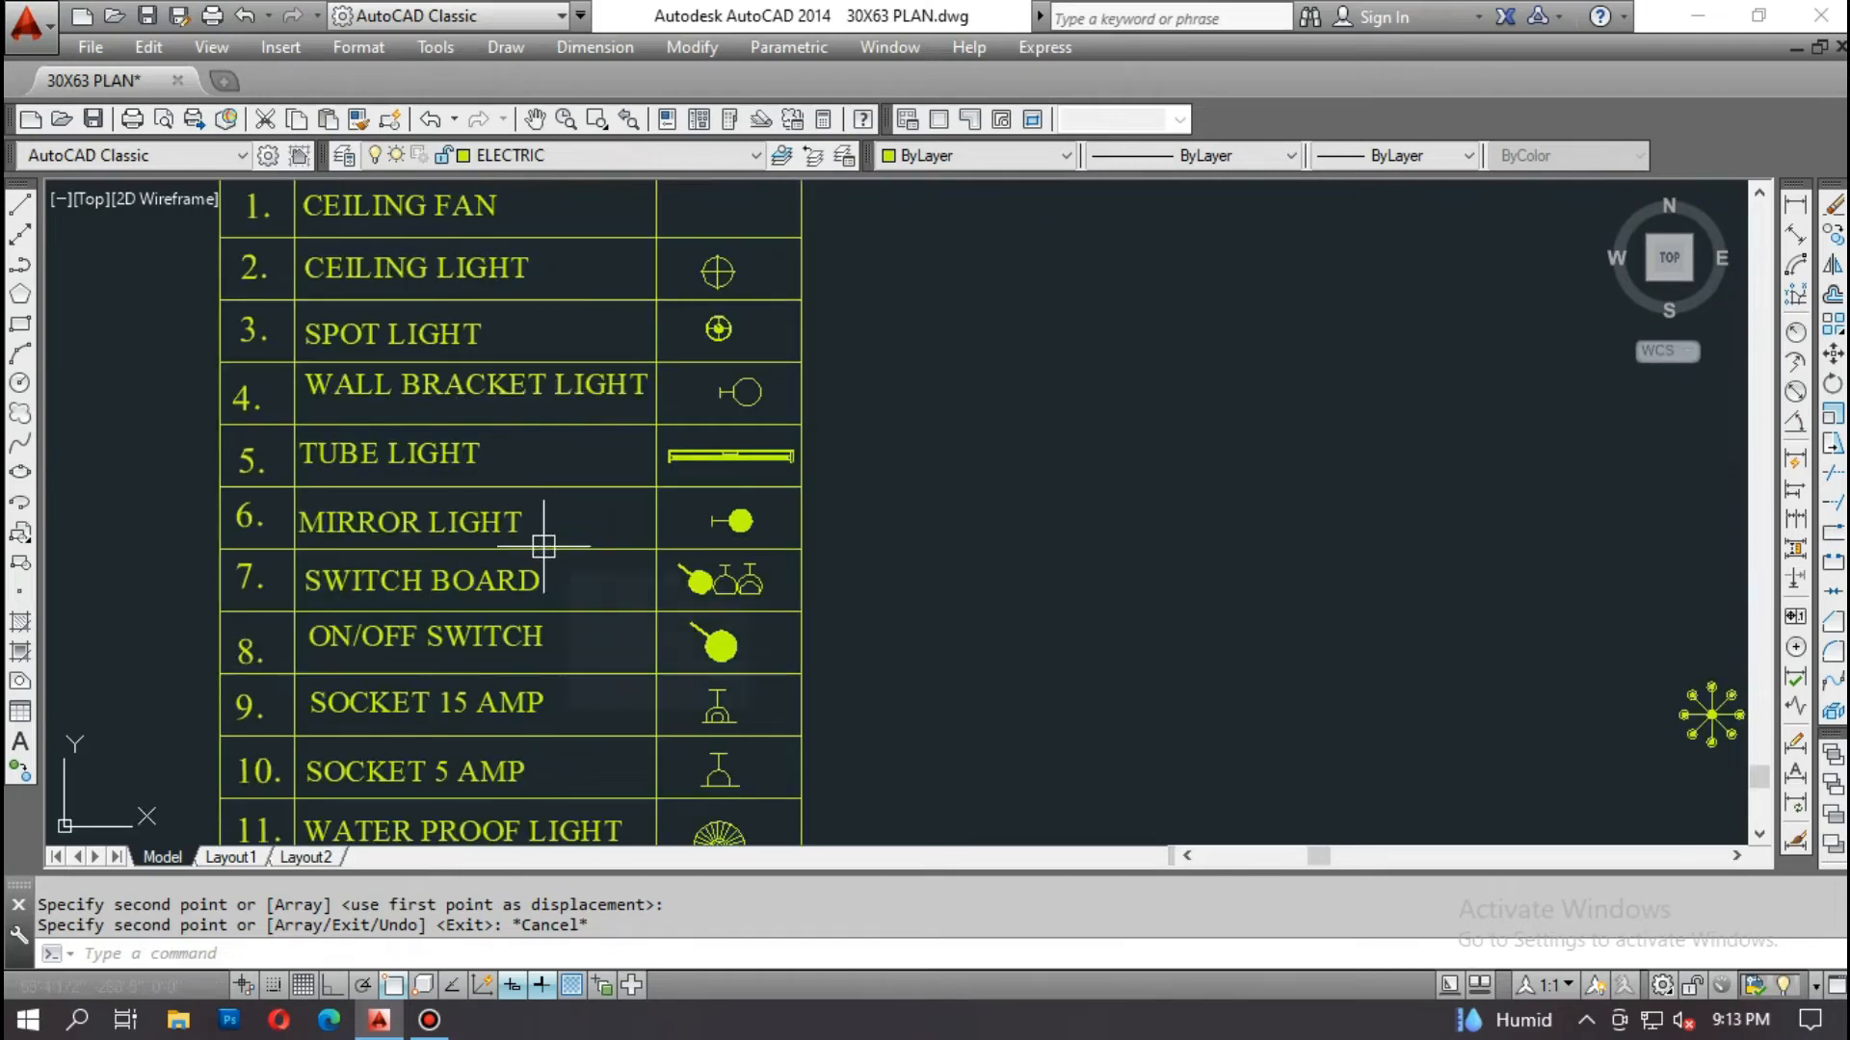
middle_click_drag(528, 591, 546, 534)
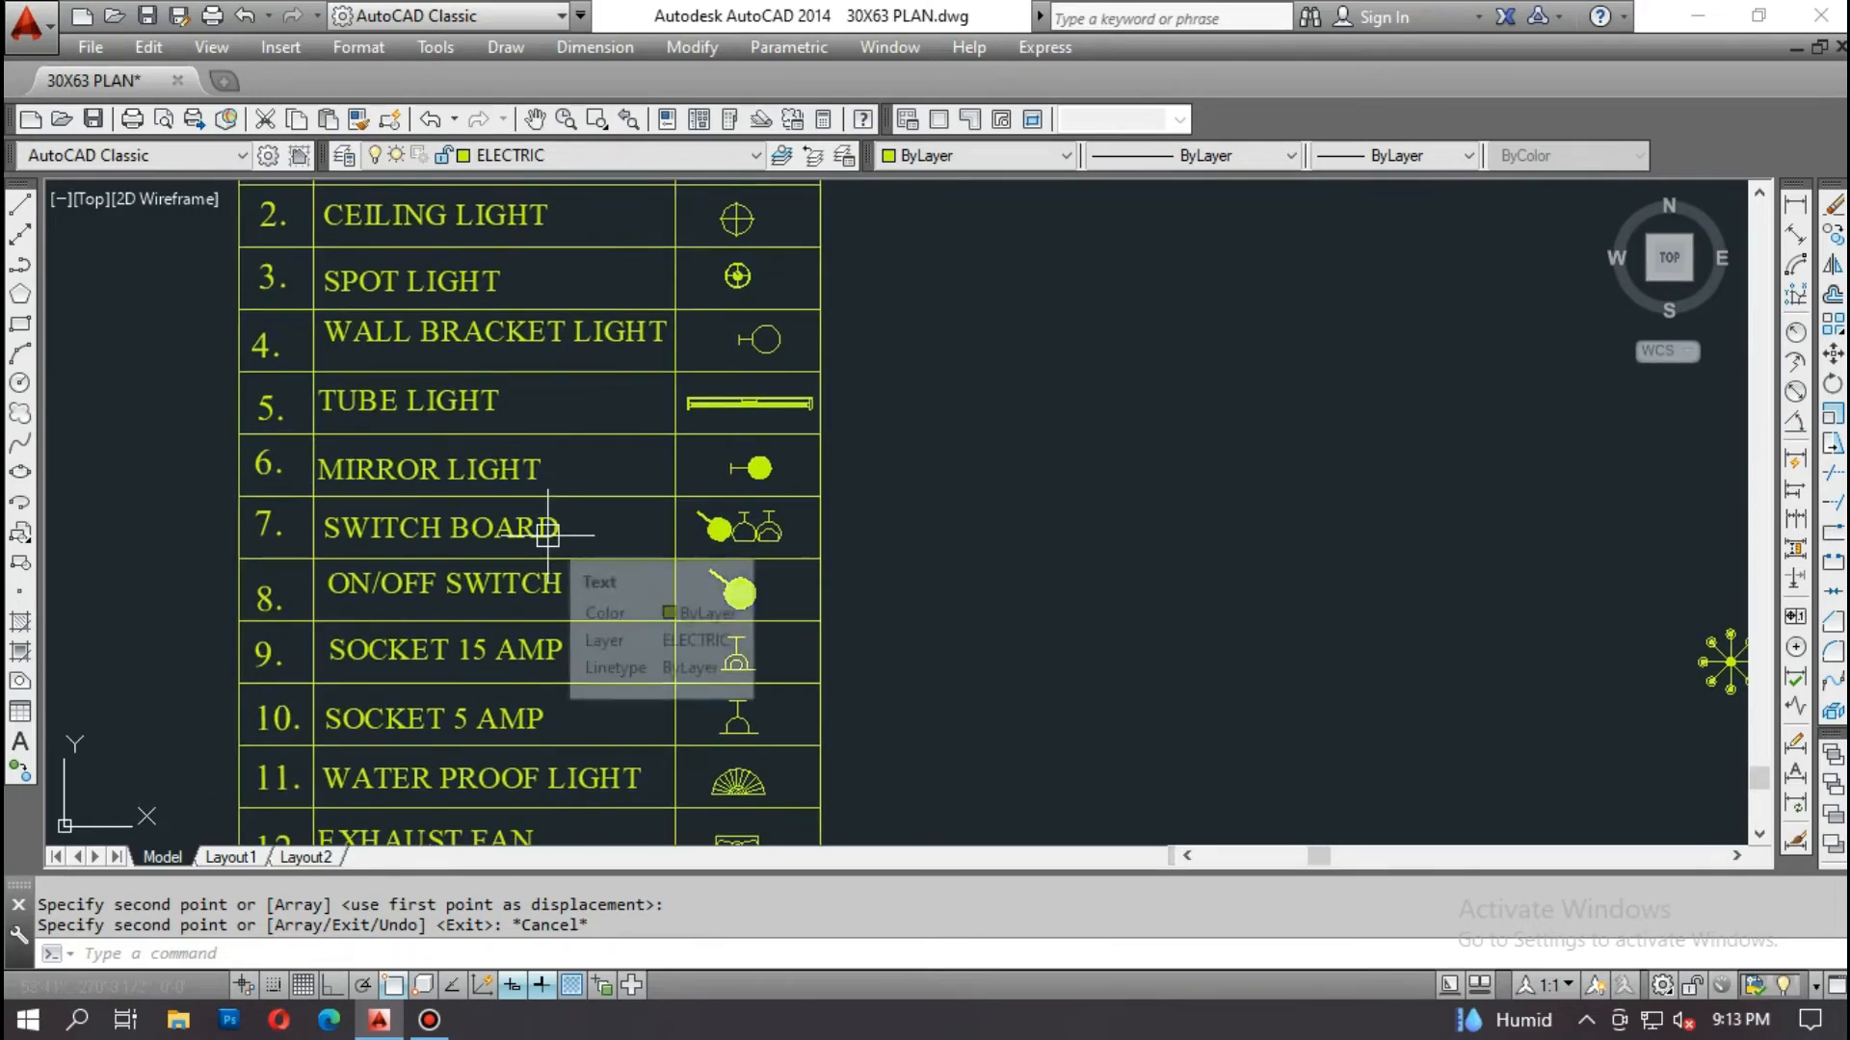
Step: Copy the lower wall bracket light from the left bedroom's outer wall onto the staircase face of the wall between the stair window and exhaust fan
scroll(549, 374, "down", 8)
scroll(907, 464, "up", 6)
middle_click_drag(718, 501, 982, 719)
scroll(832, 357, "up", 2)
scroll(833, 357, "up", 2)
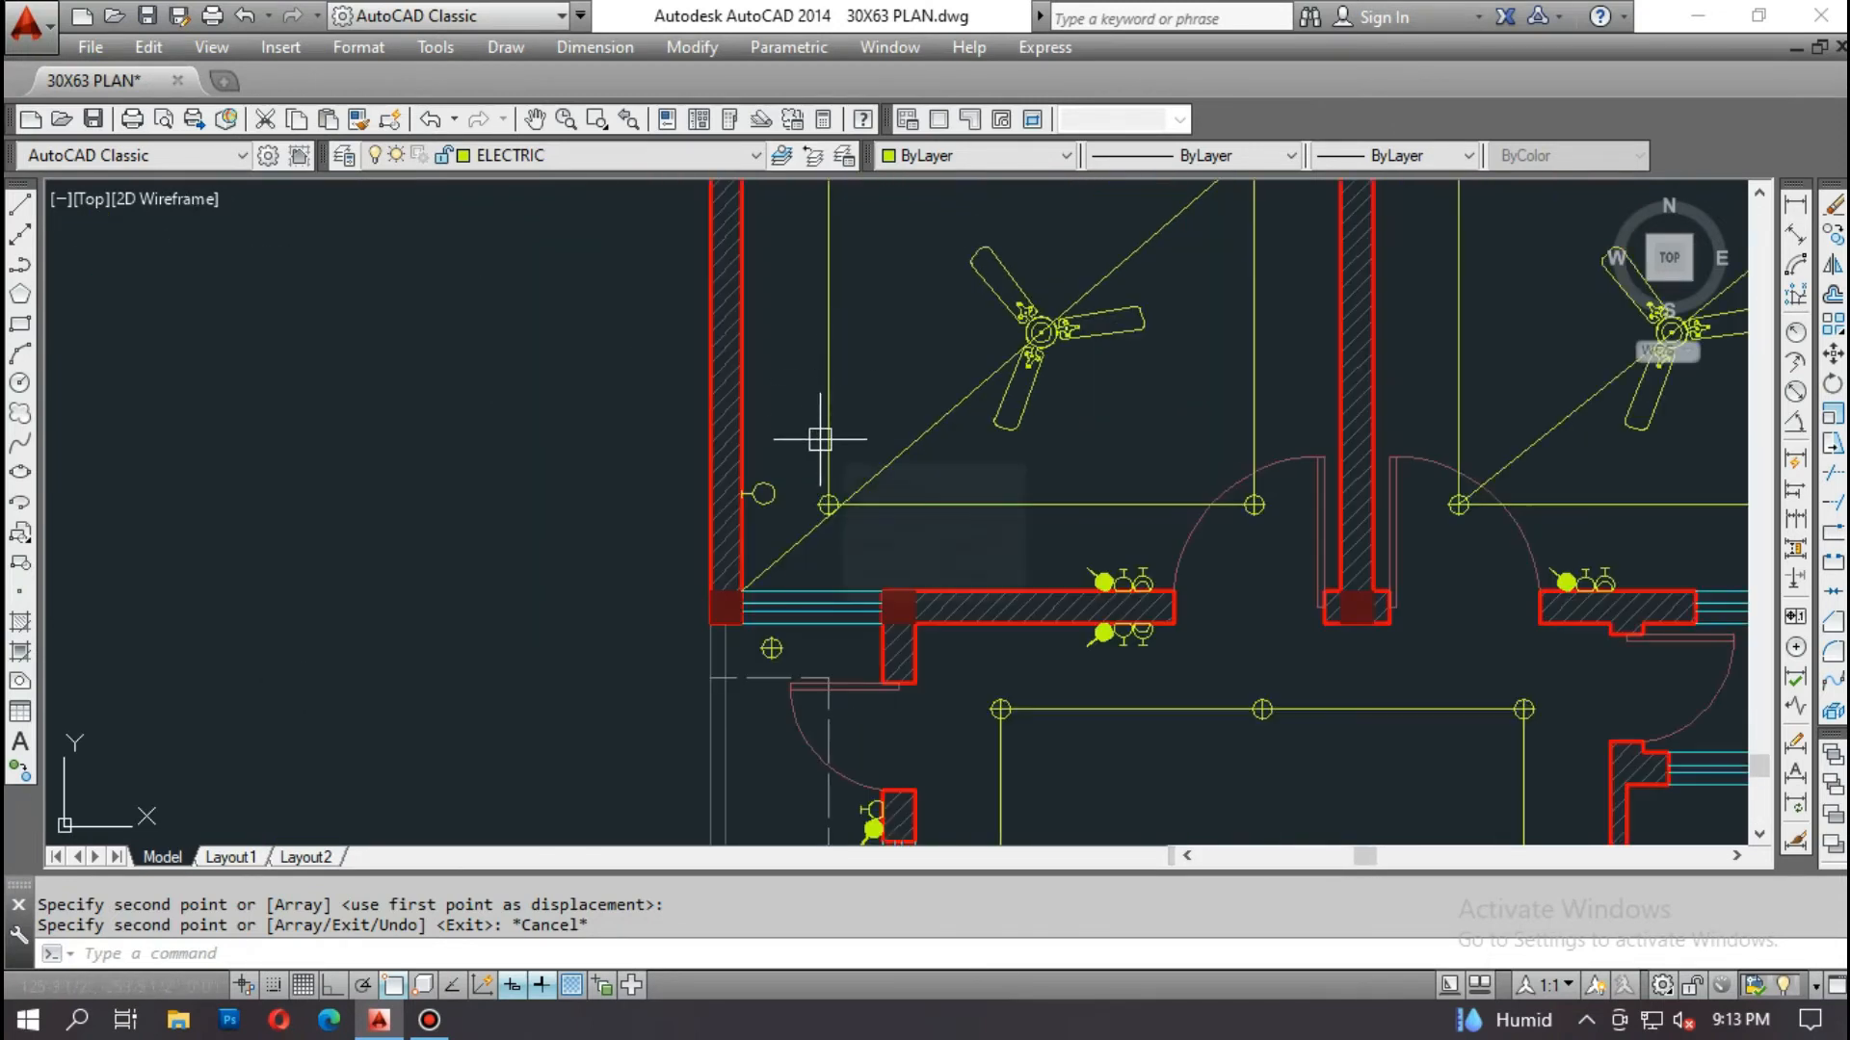
type("o")
key("Return")
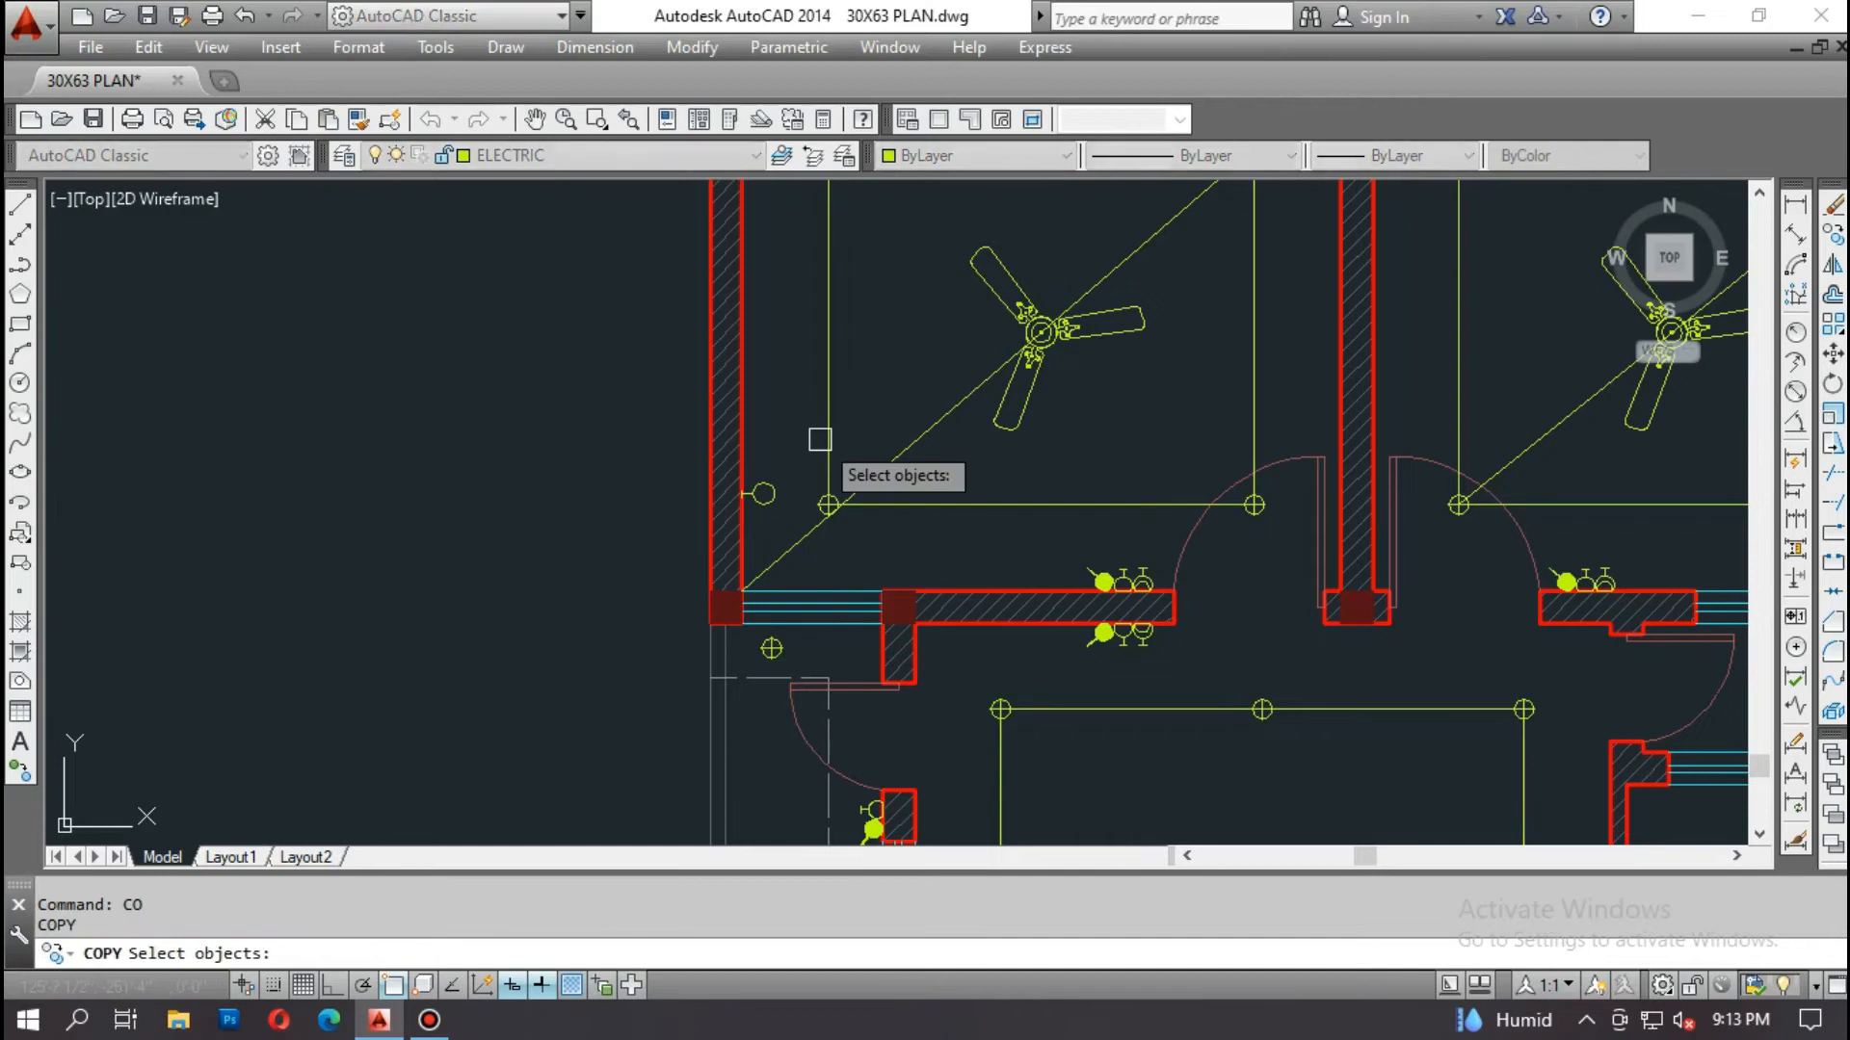
left_click(605, 431)
left_click(776, 536)
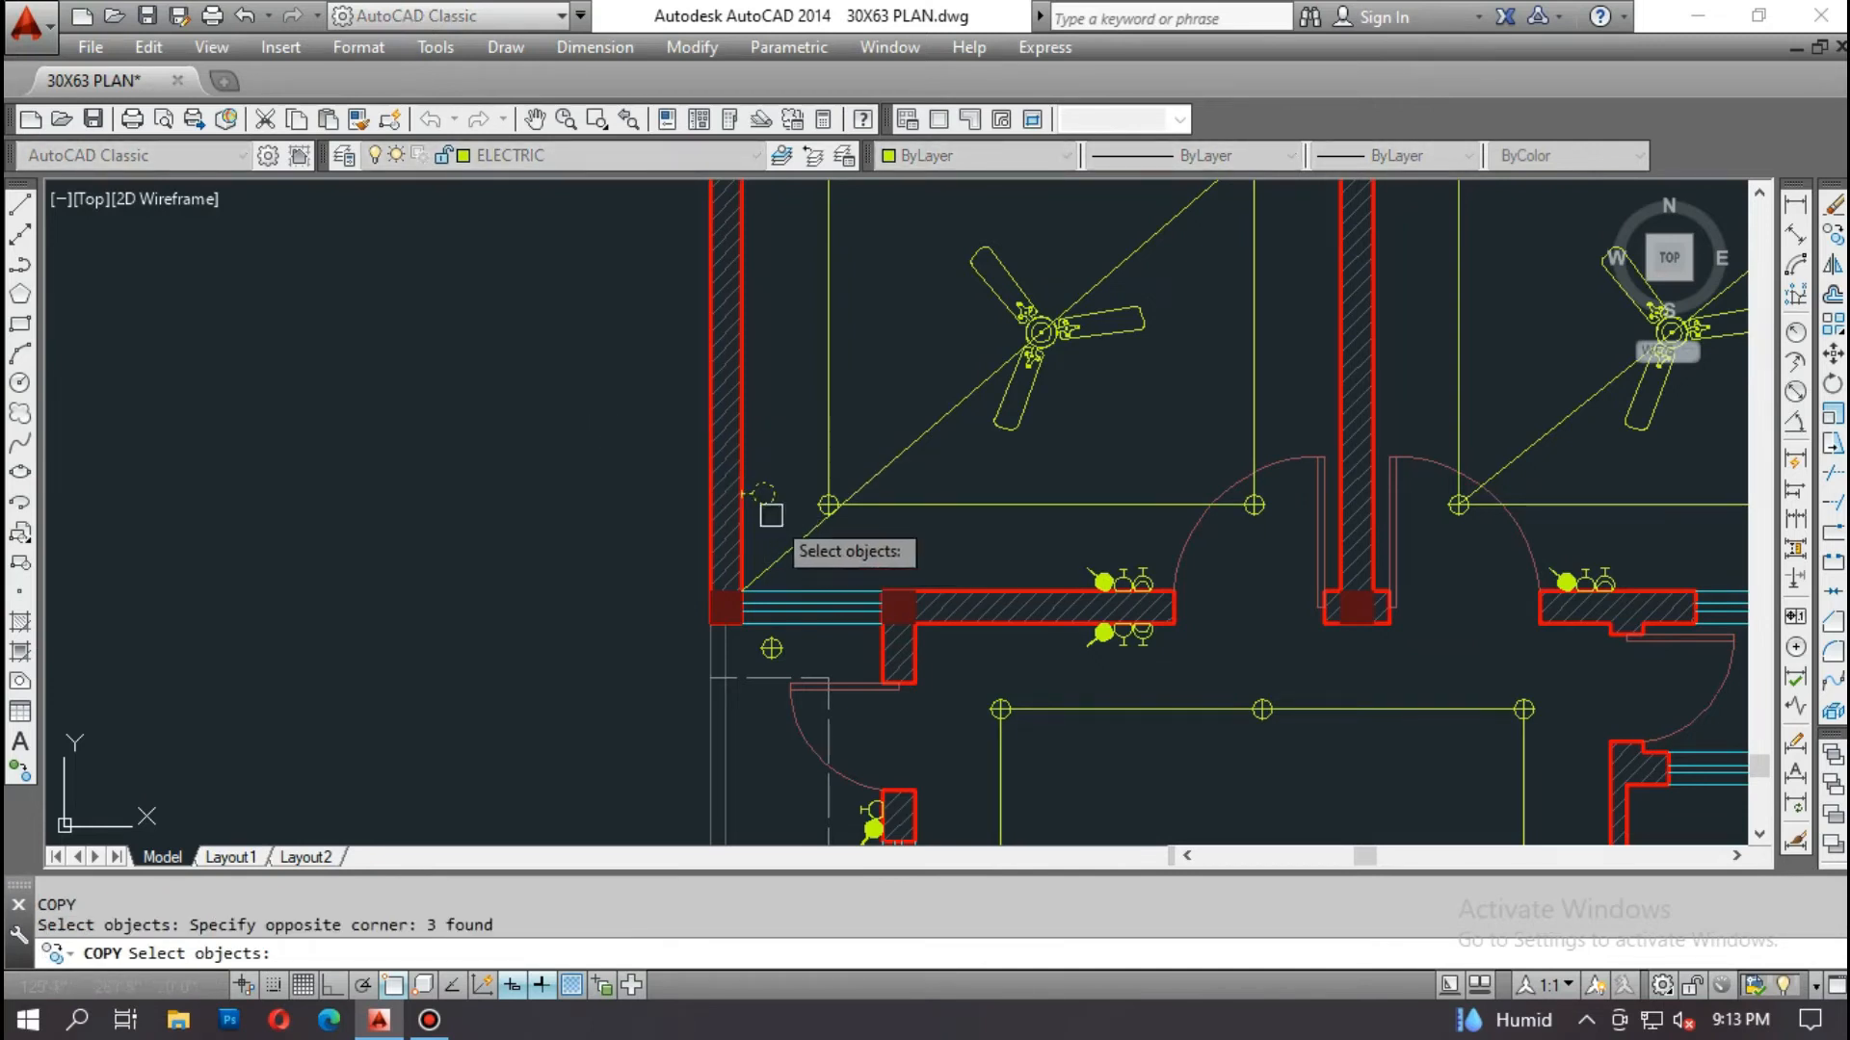
scroll(768, 511, "up", 6)
key("Return")
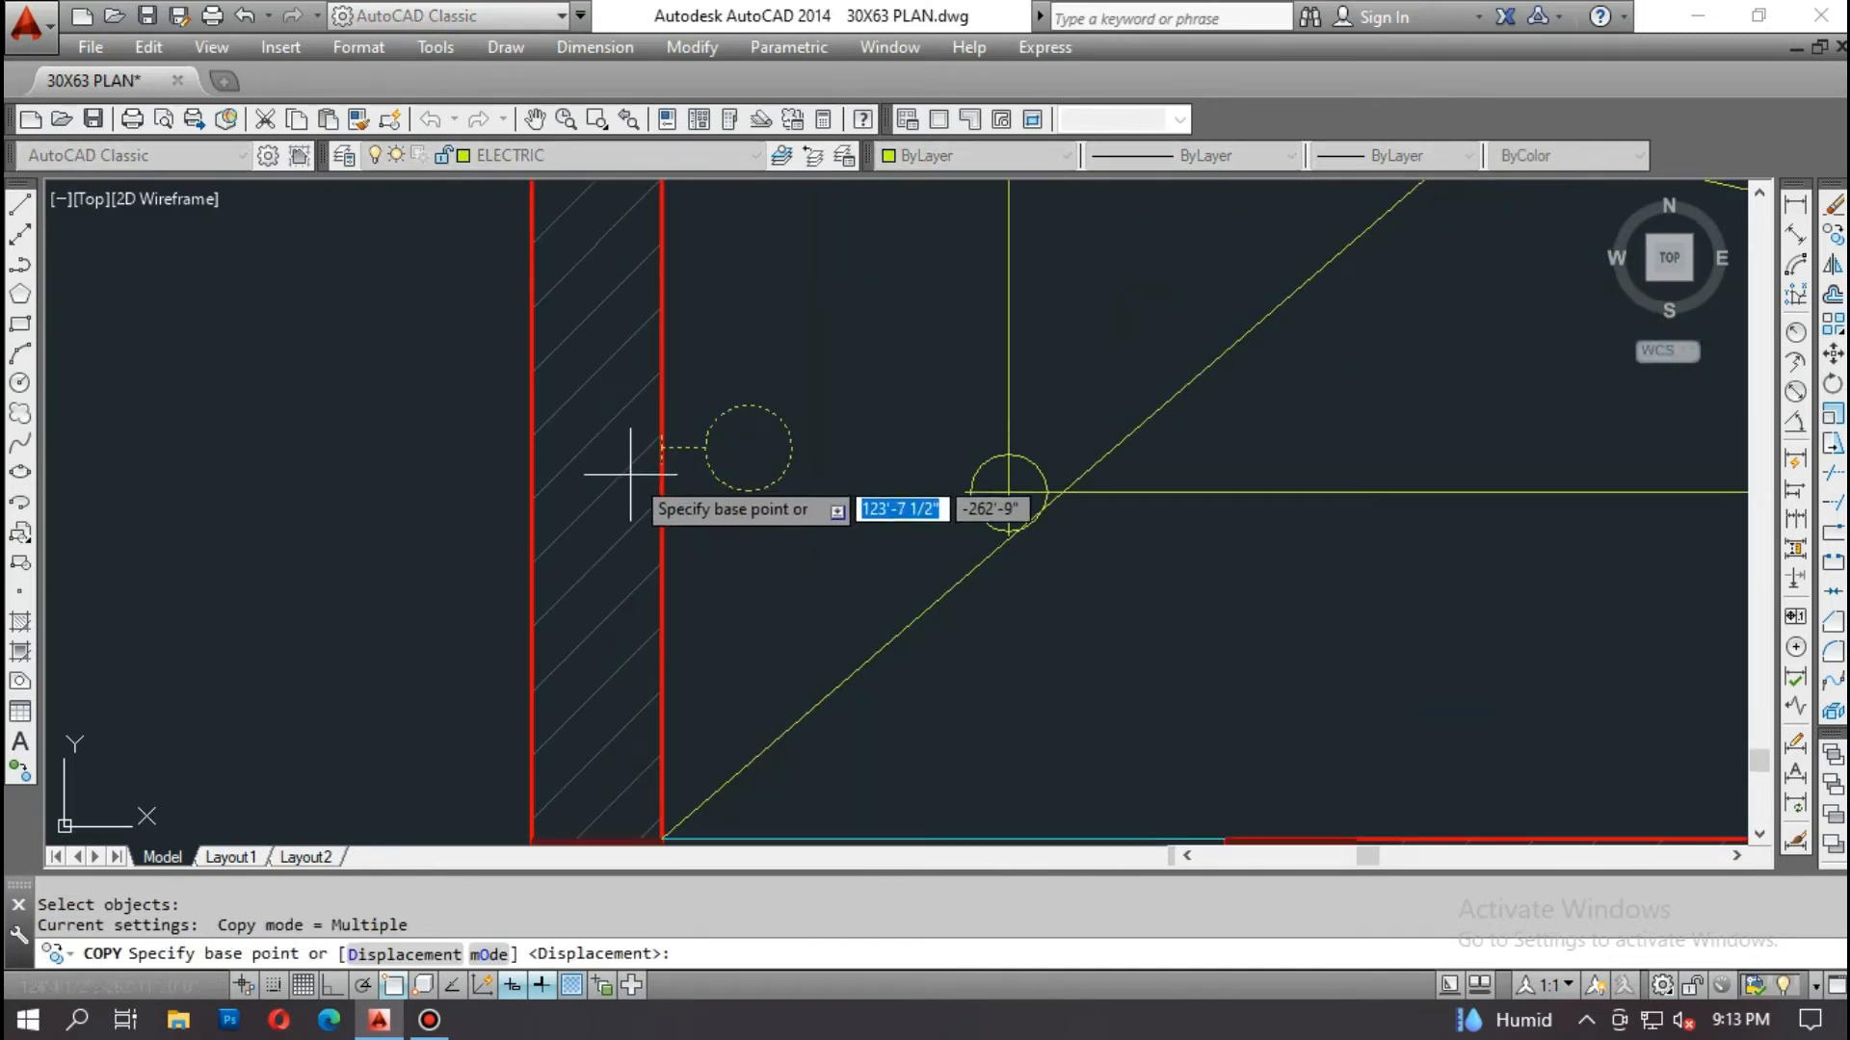
scroll(627, 454, "up", 2)
left_click(670, 433)
scroll(626, 332, "down", 8)
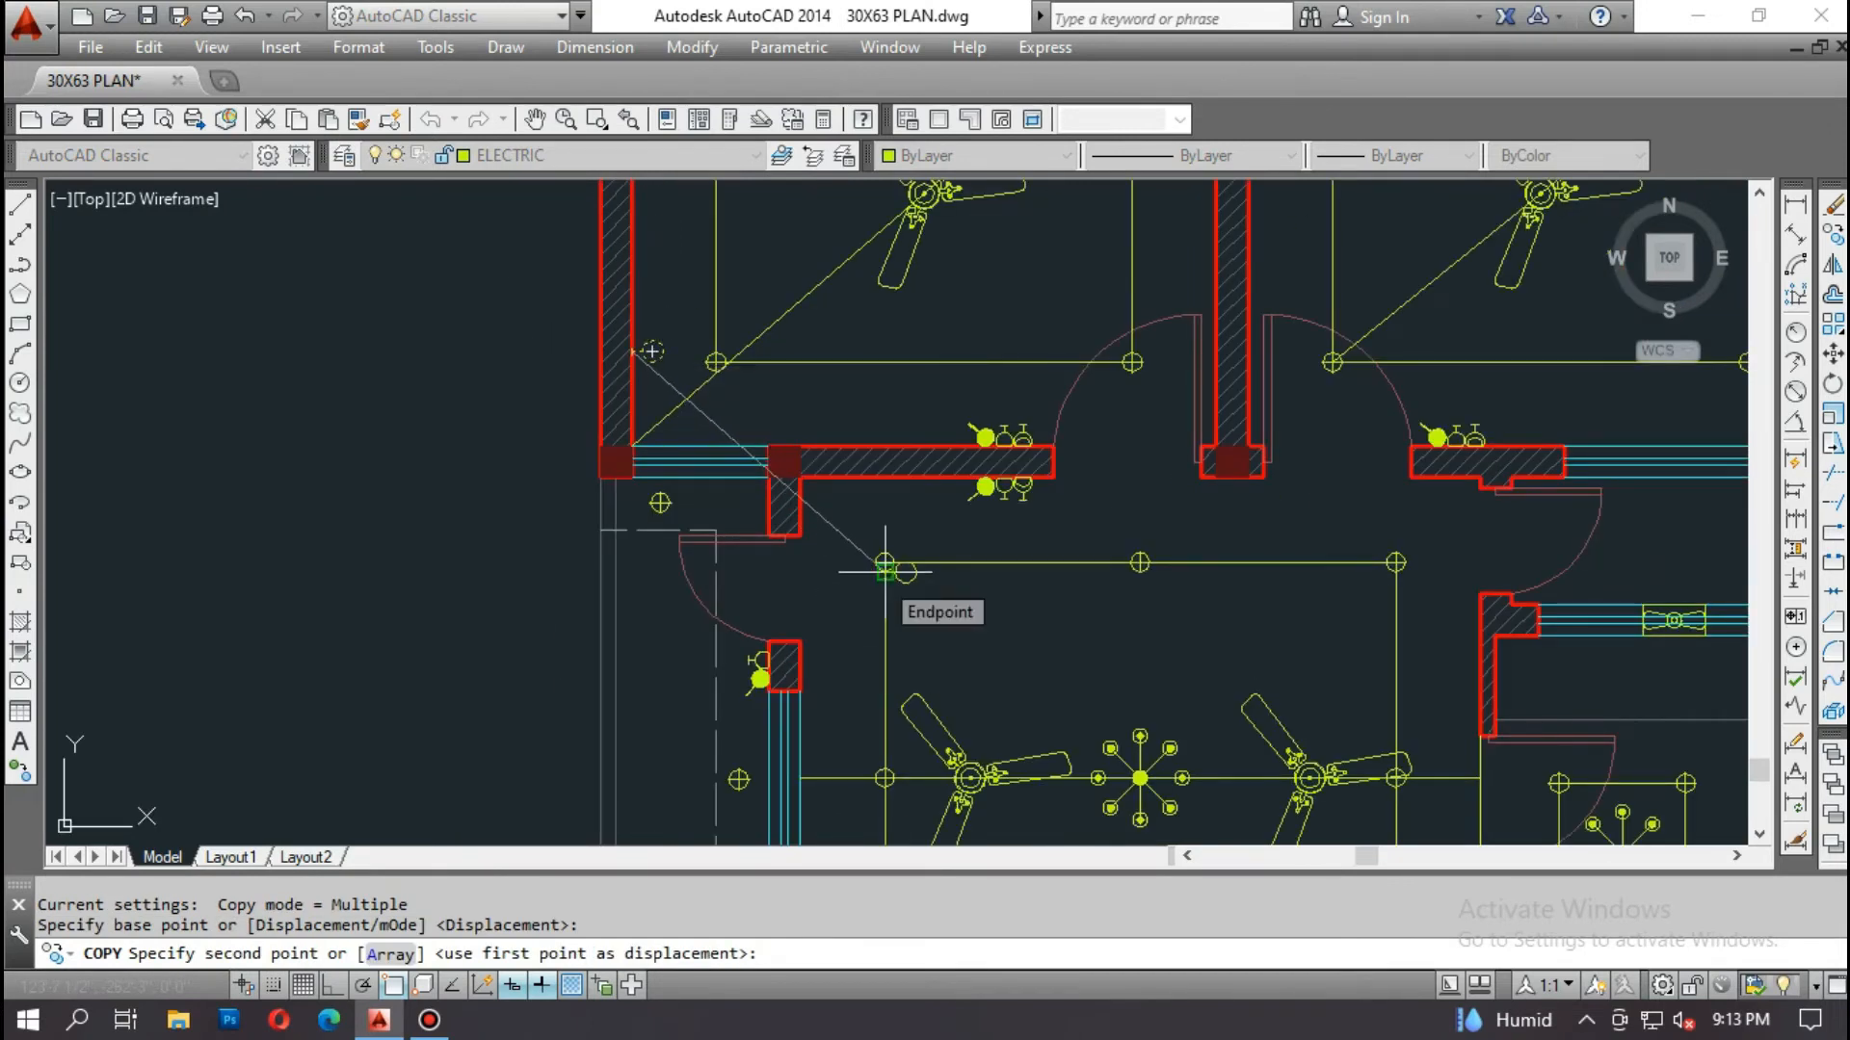
scroll(828, 448, "down", 4)
scroll(867, 540, "down", 3)
scroll(963, 540, "up", 8)
scroll(968, 496, "up", 2)
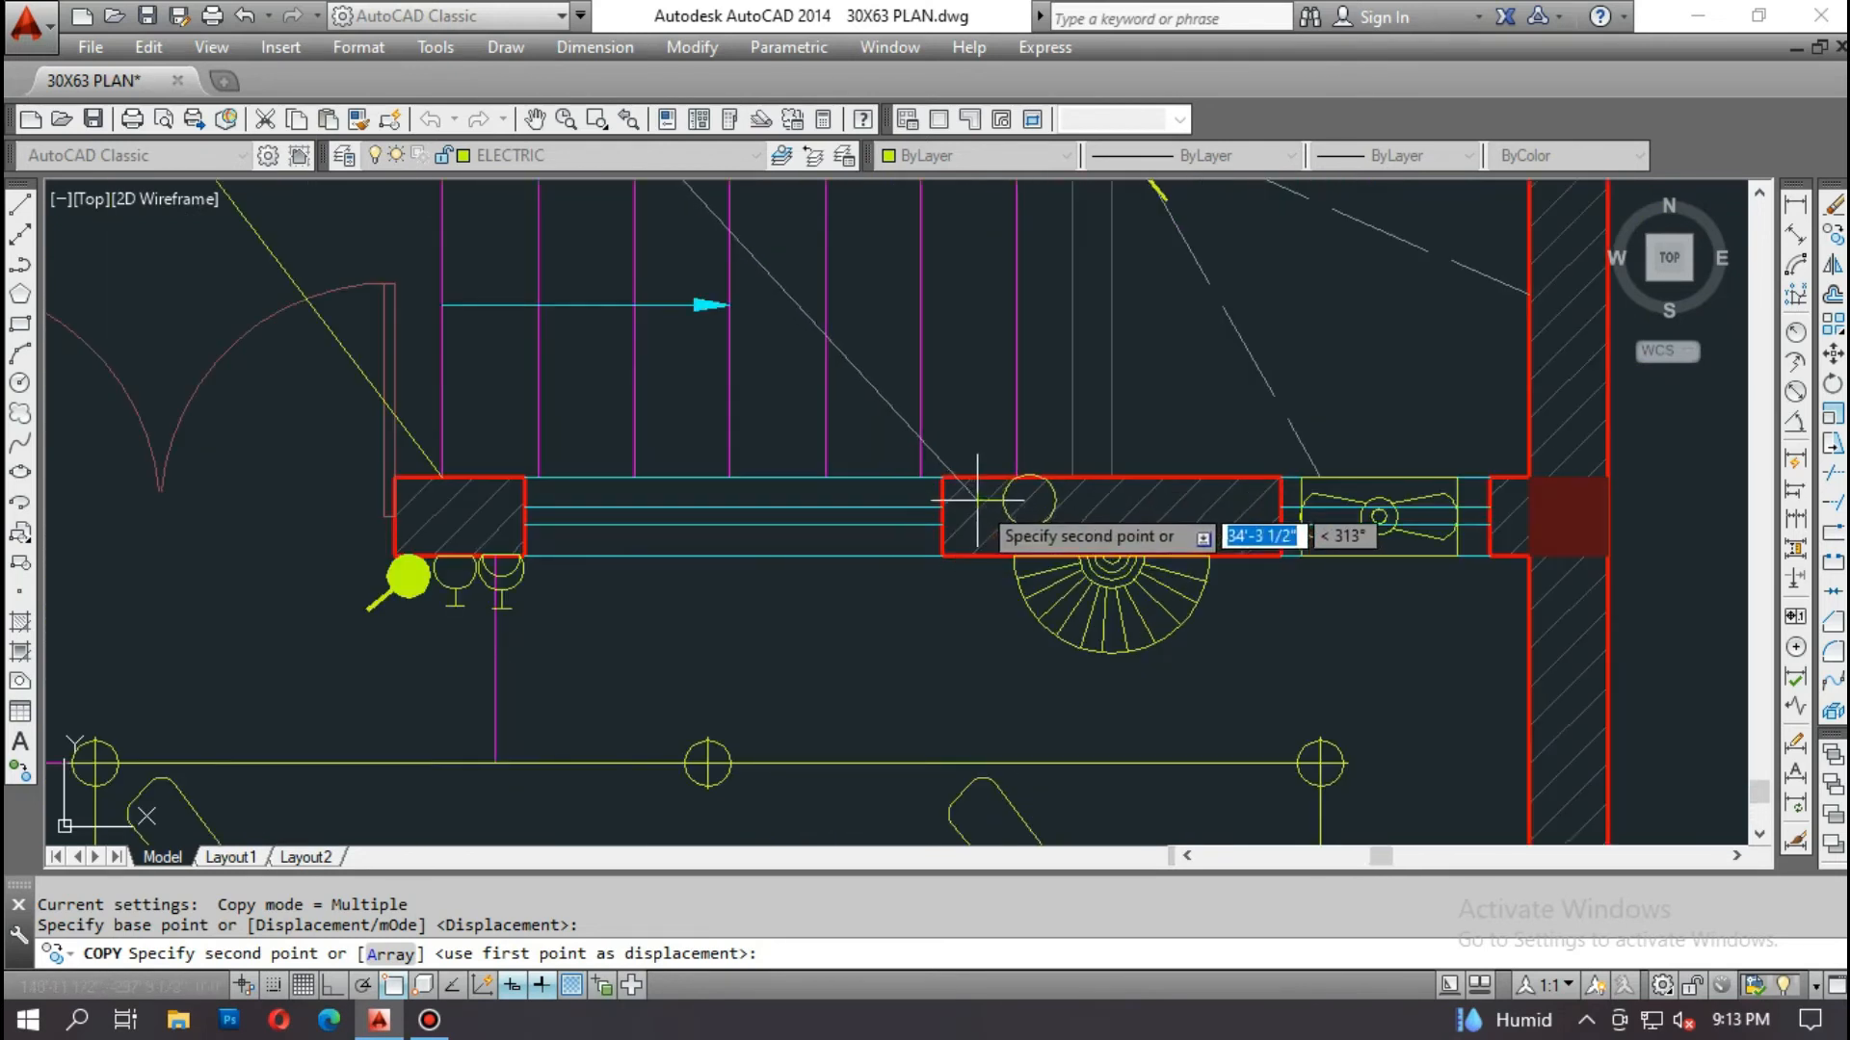
scroll(968, 564, "down", 4)
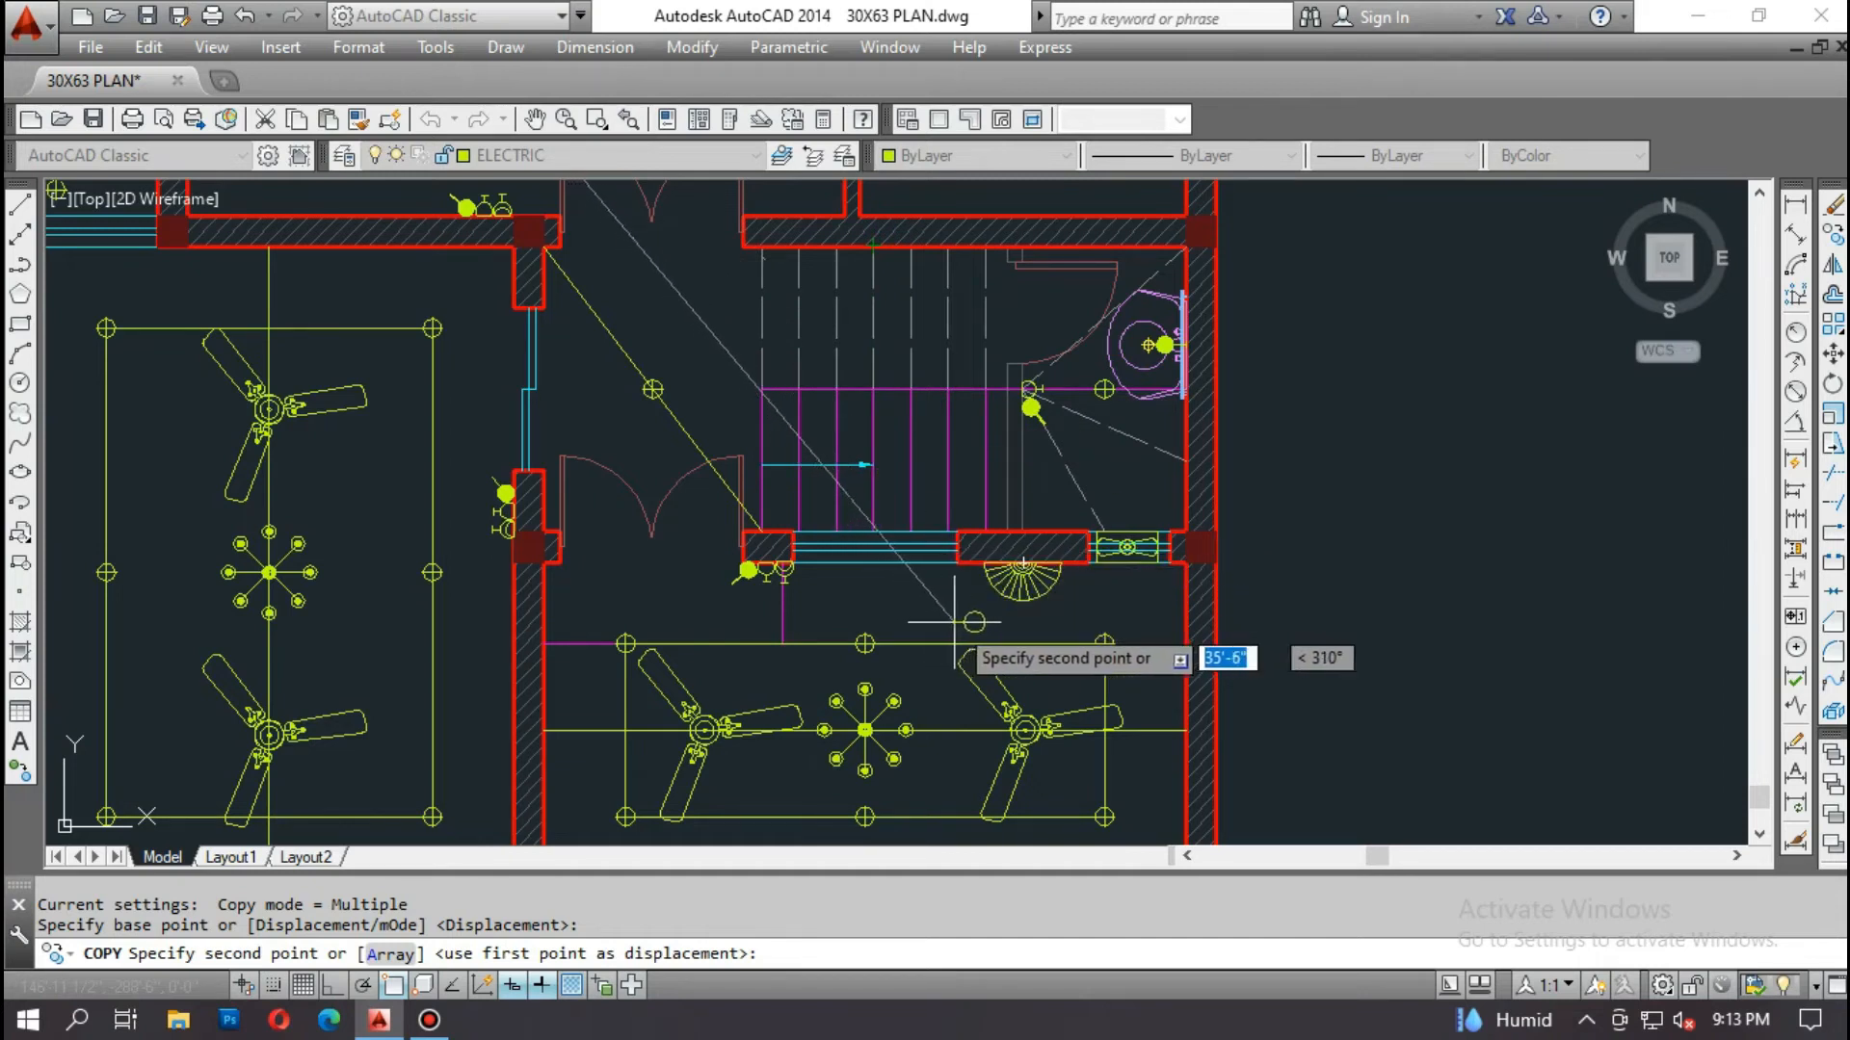
scroll(1021, 524, "up", 4)
scroll(1021, 530, "down", 2)
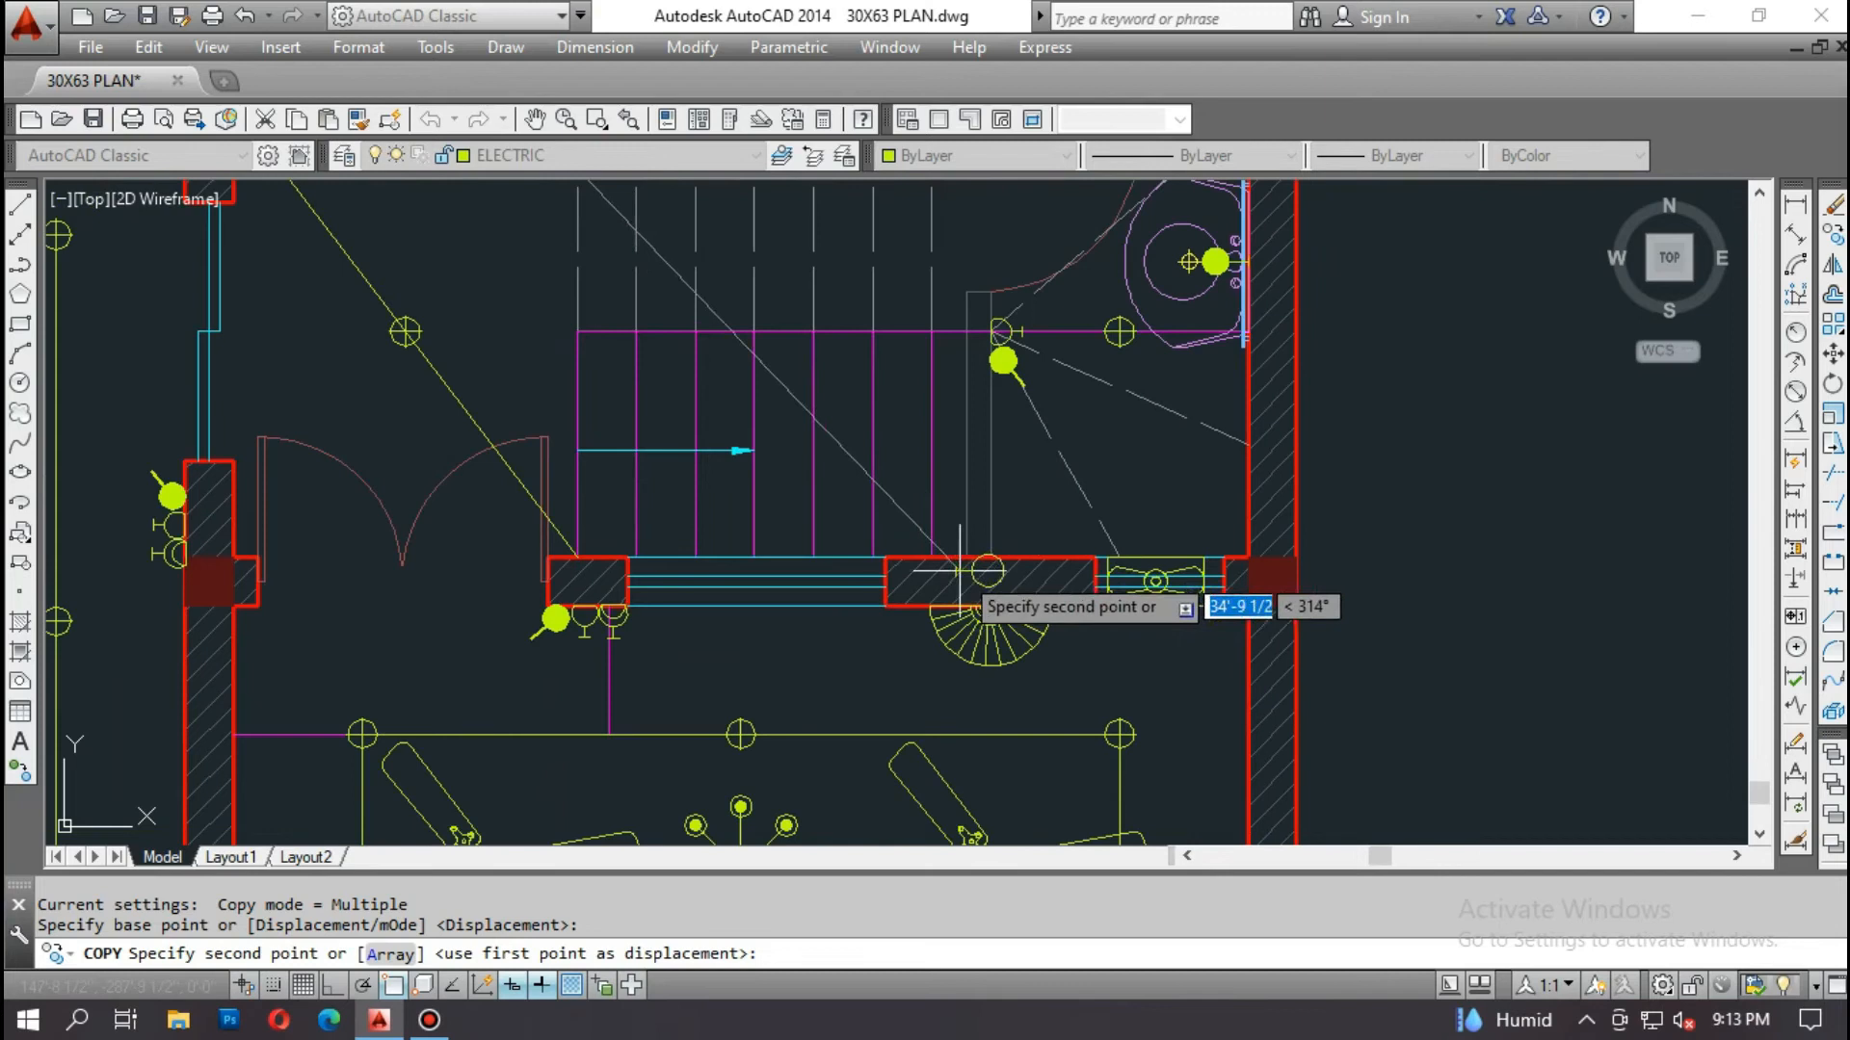
scroll(940, 566, "up", 2)
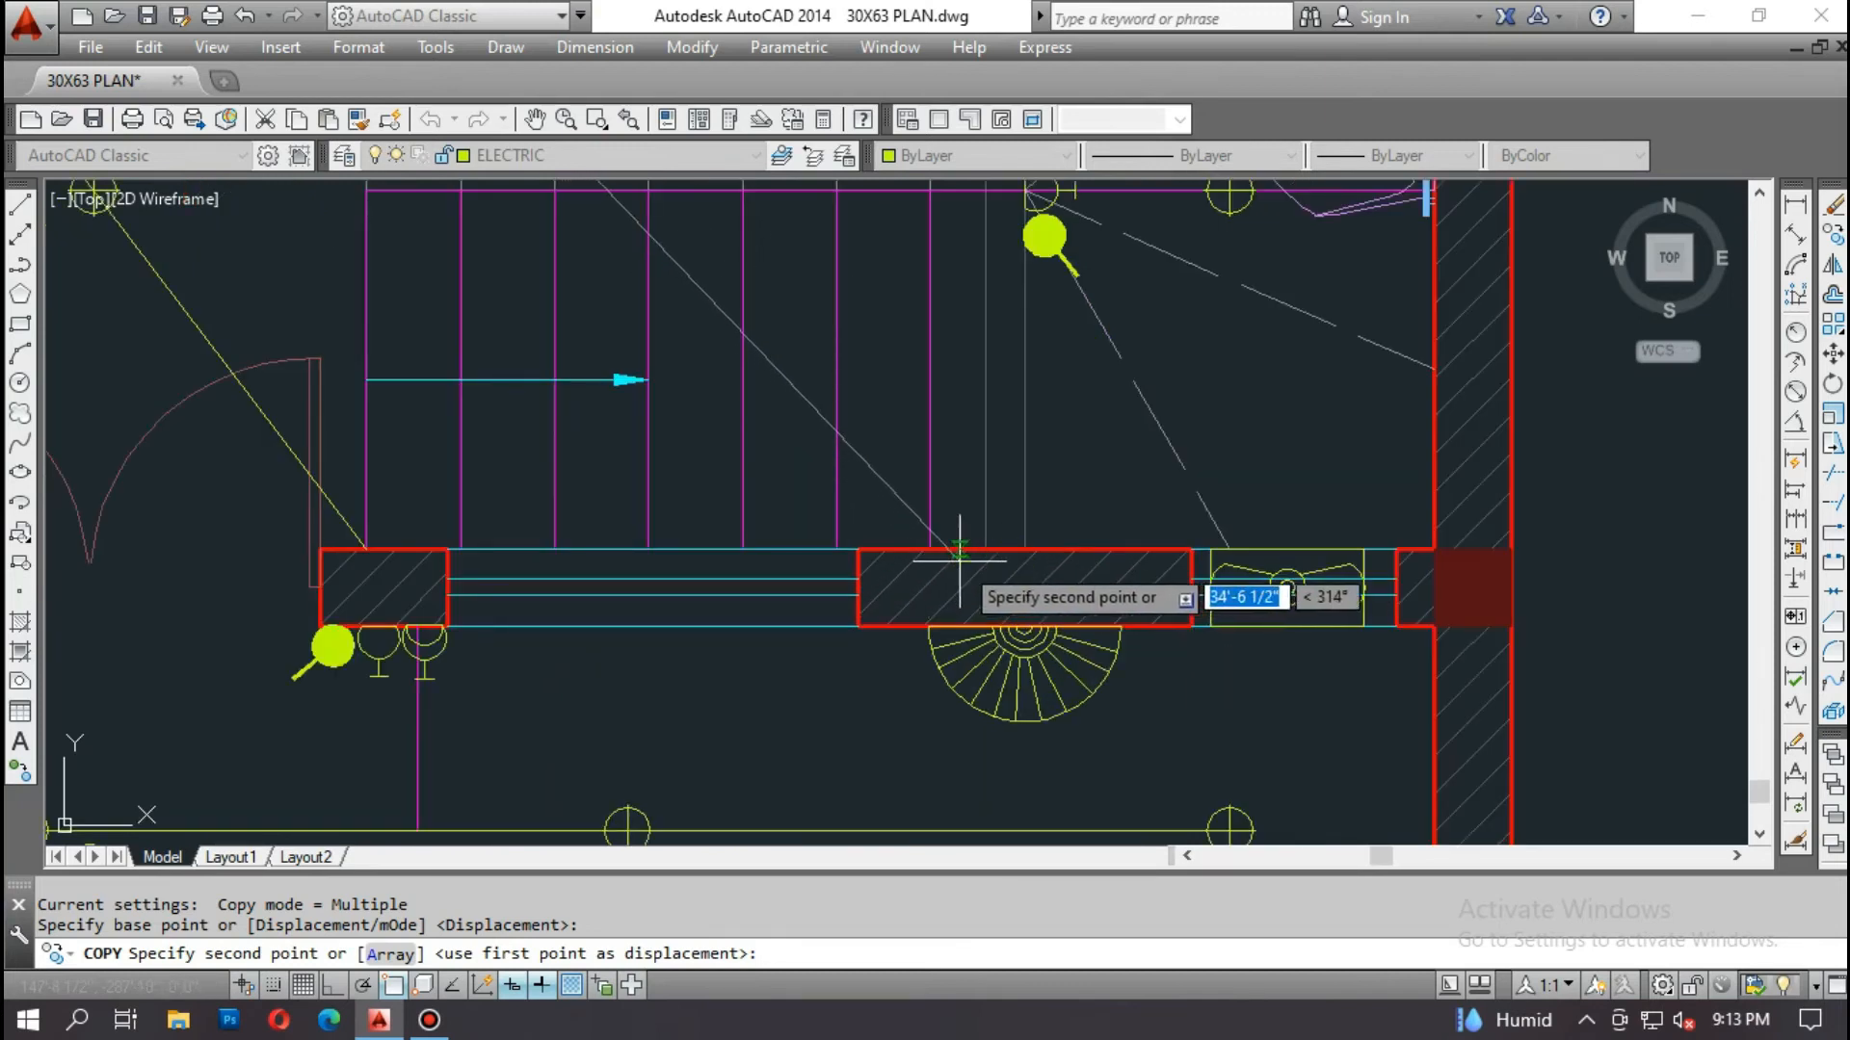
left_click(945, 551)
key("Return")
Step: Turn on Ortho and rotate the copied wall bracket light 90° about its wall end, so it projects into the staircase area
key("F8")
type("ro")
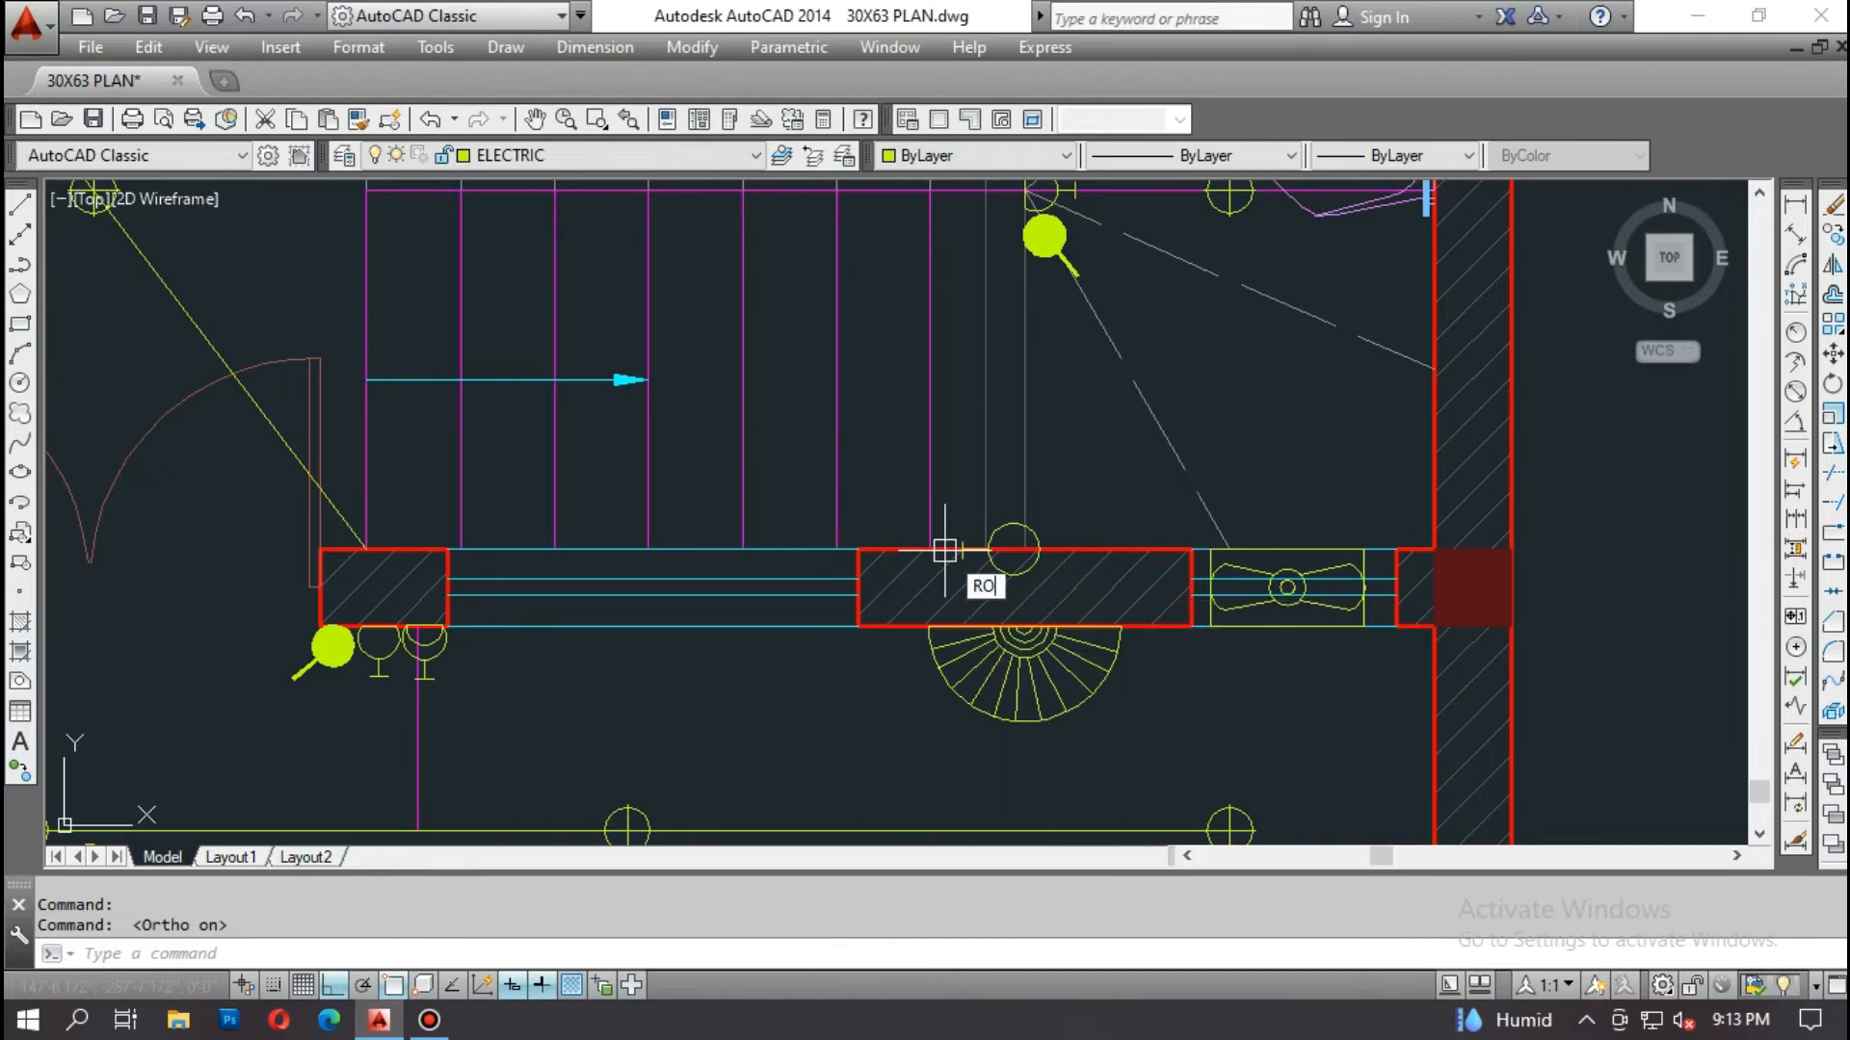
key("Return")
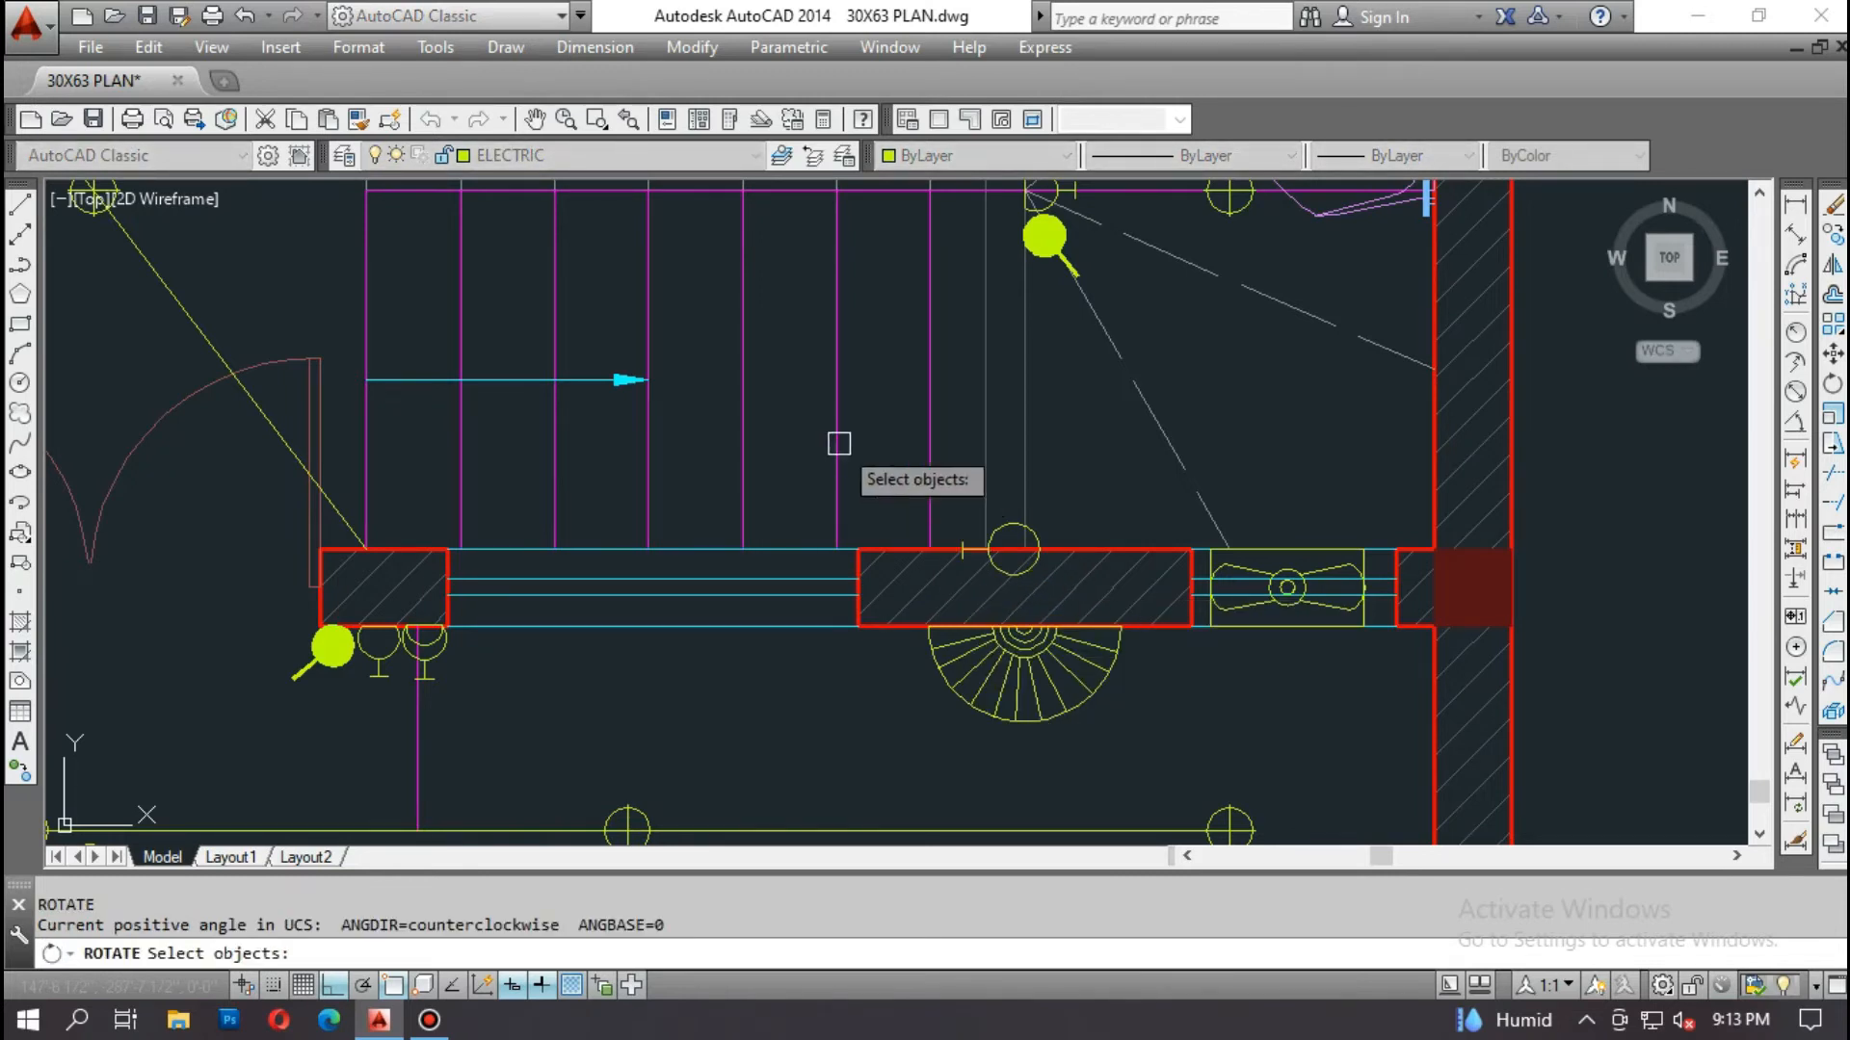
left_click(899, 457)
left_click(1044, 584)
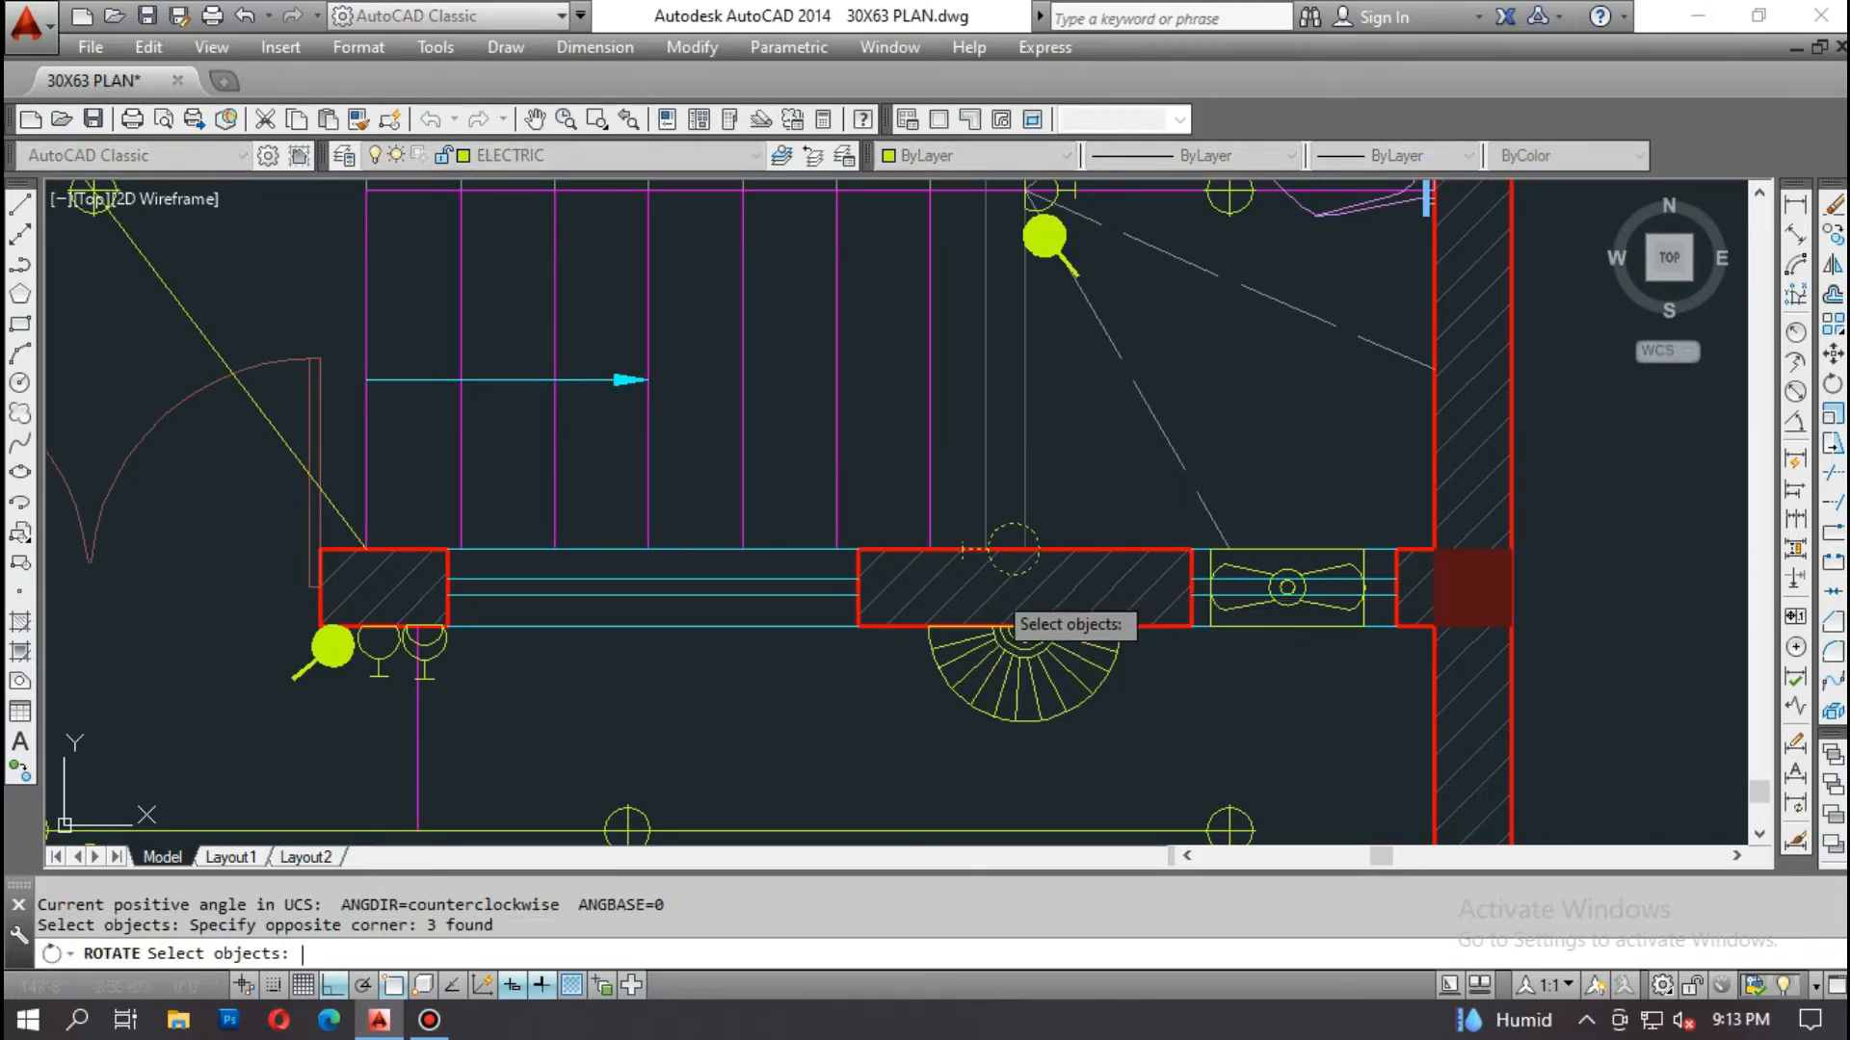
key("Return")
scroll(964, 549, "up", 6)
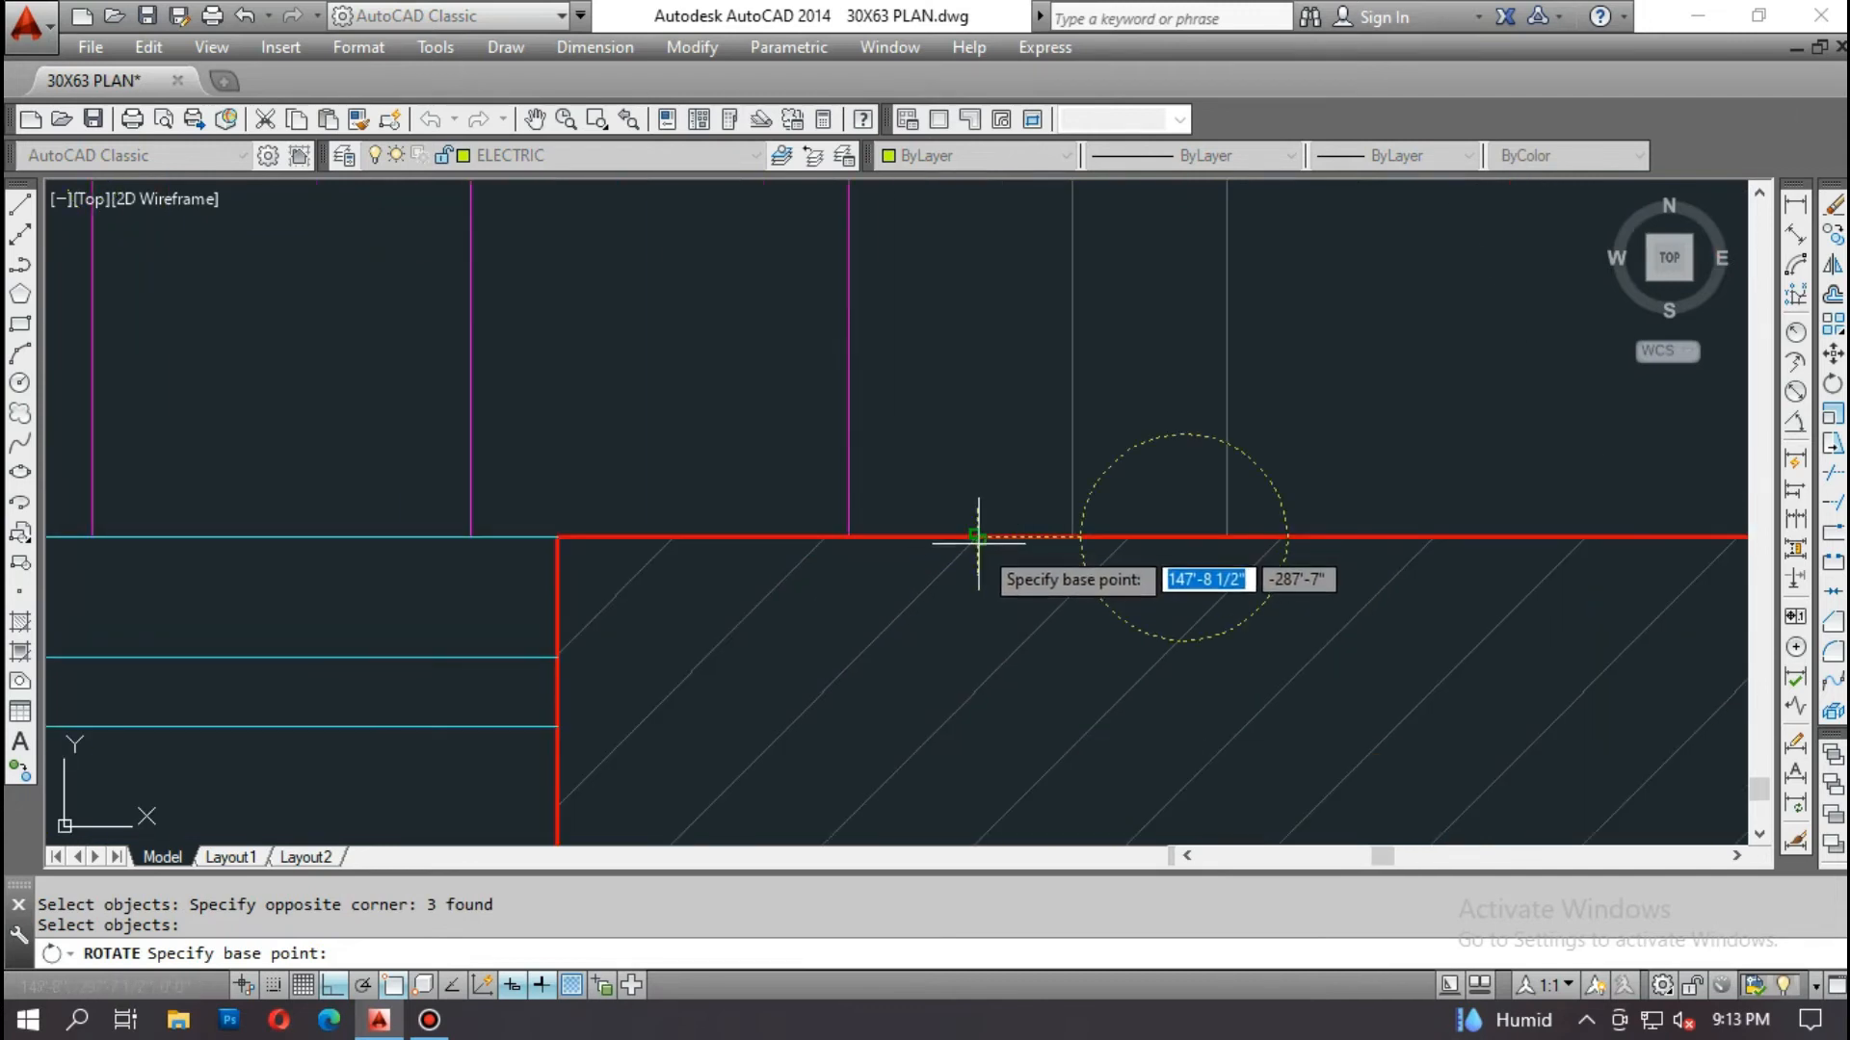
left_click(978, 536)
key("Return")
scroll(974, 537, "down", 6)
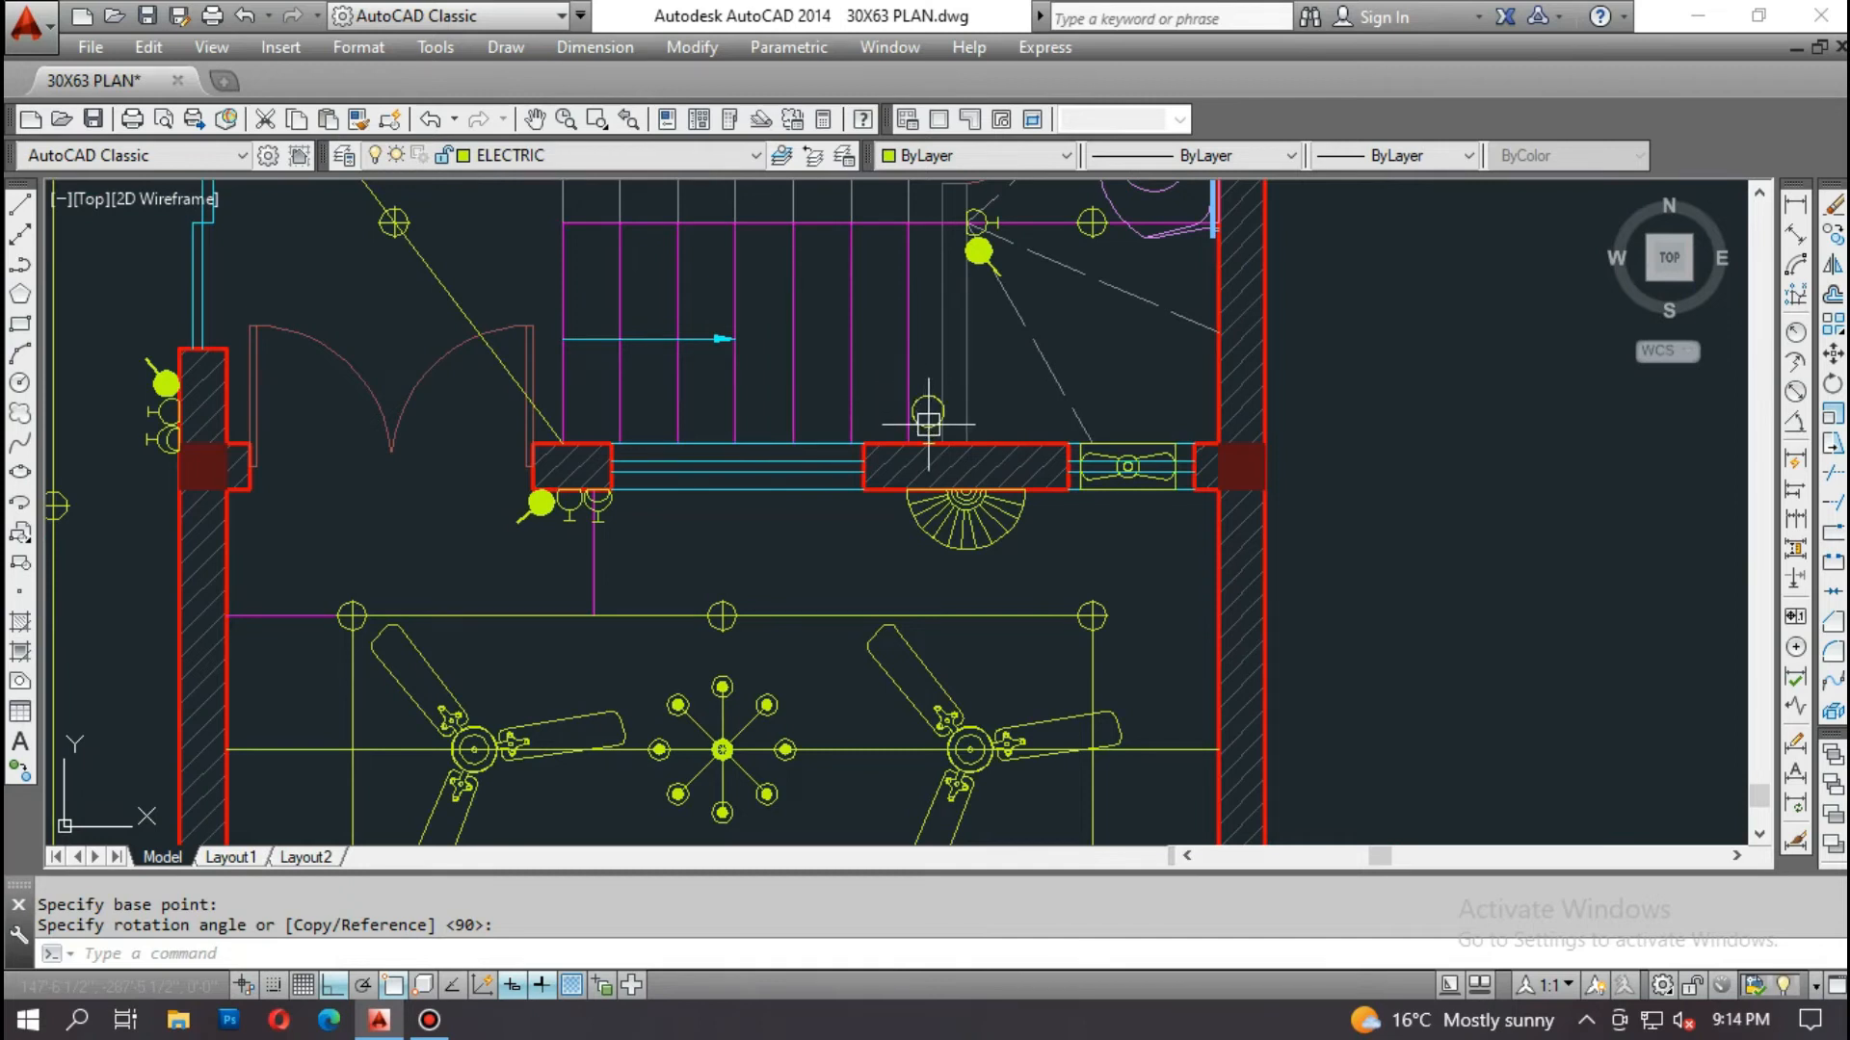
Step: Examine the fixtures around the staircase, its toilet and the front rooms, and check the overall plan up to the rear bedrooms
scroll(927, 424, "up", 2)
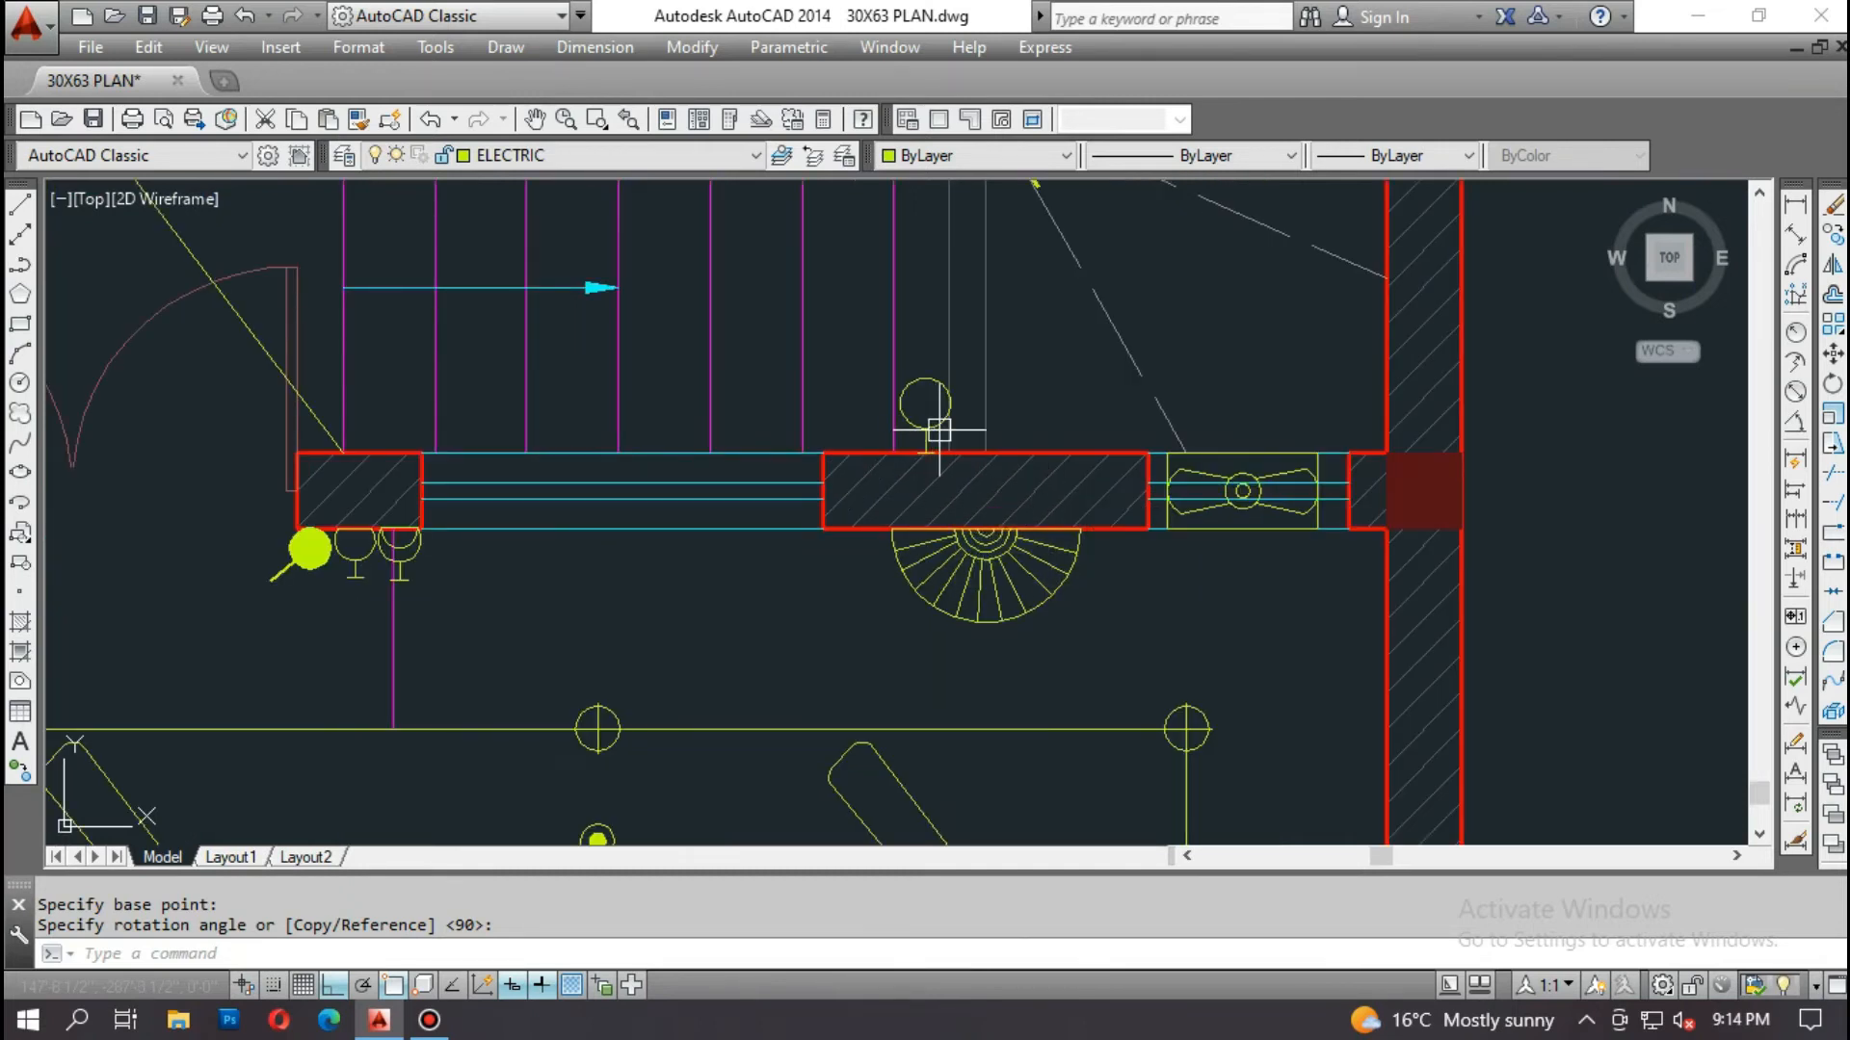
scroll(939, 432, "down", 7)
scroll(941, 423, "up", 1)
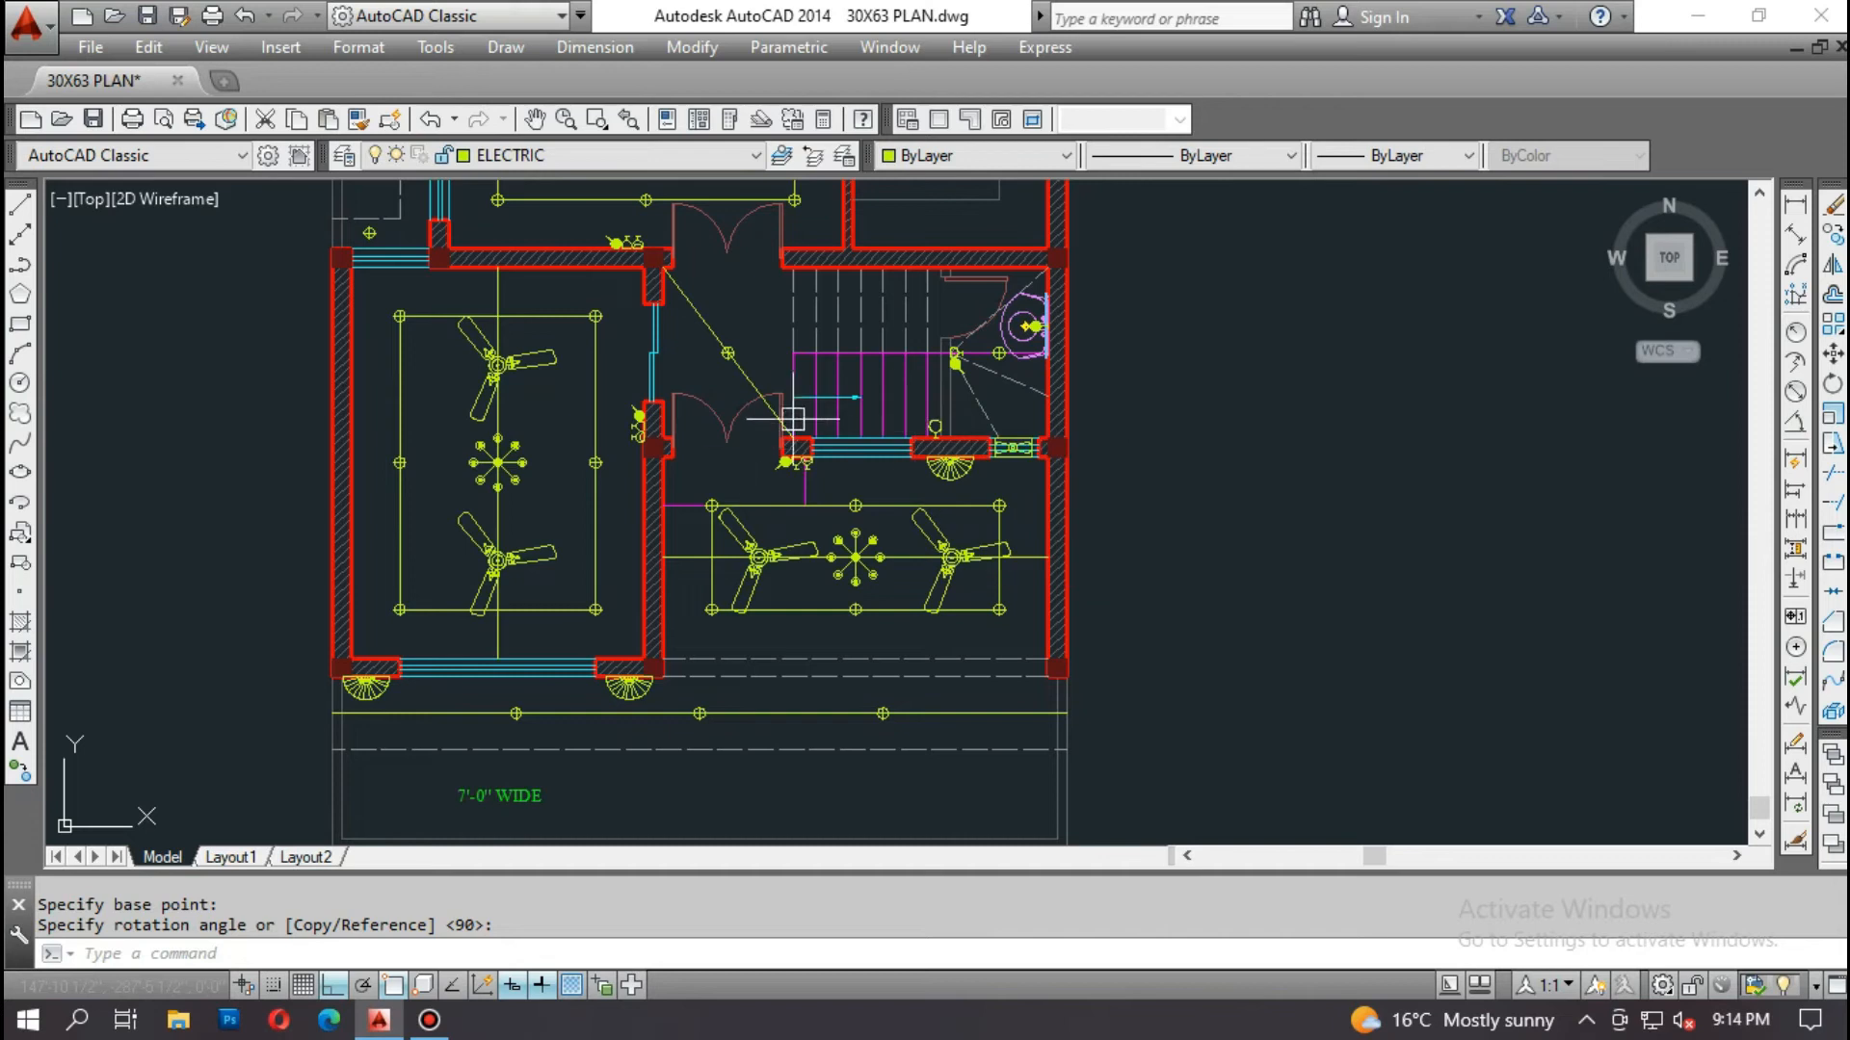
scroll(843, 303, "up", 2)
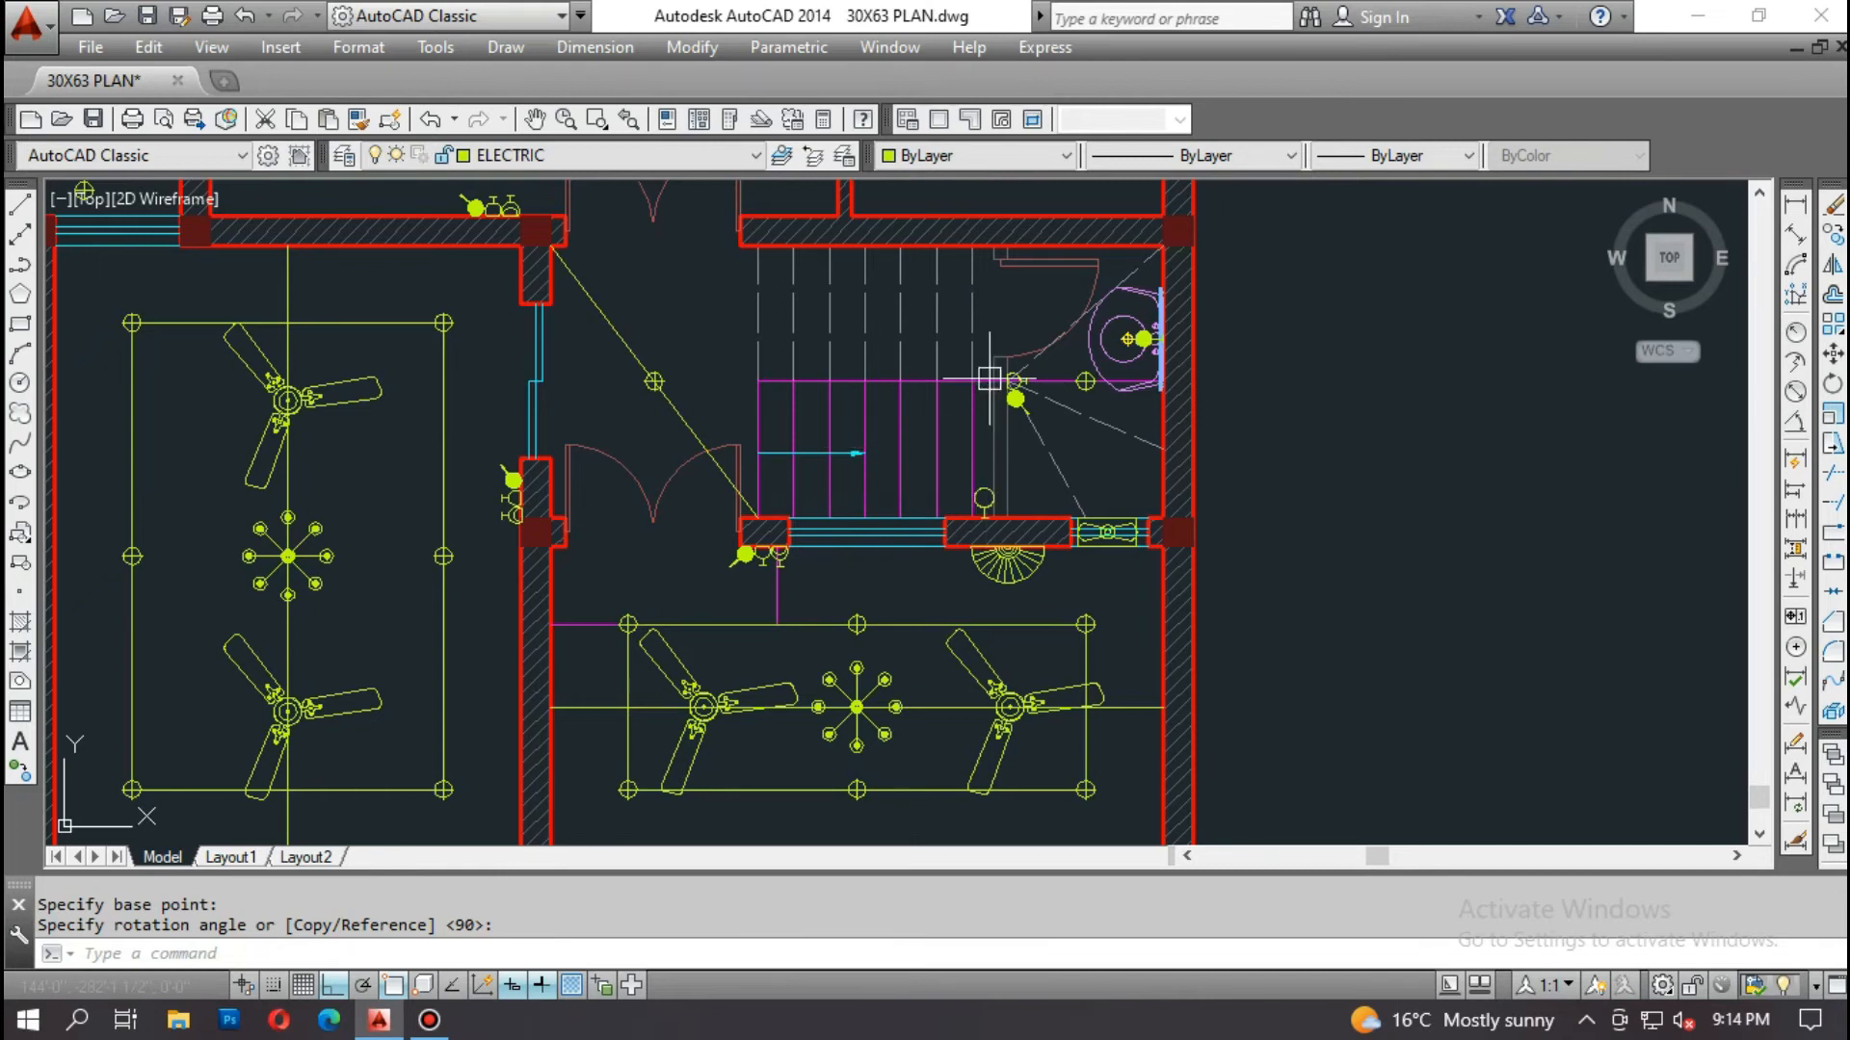
scroll(641, 390, "up", 4)
scroll(648, 388, "down", 4)
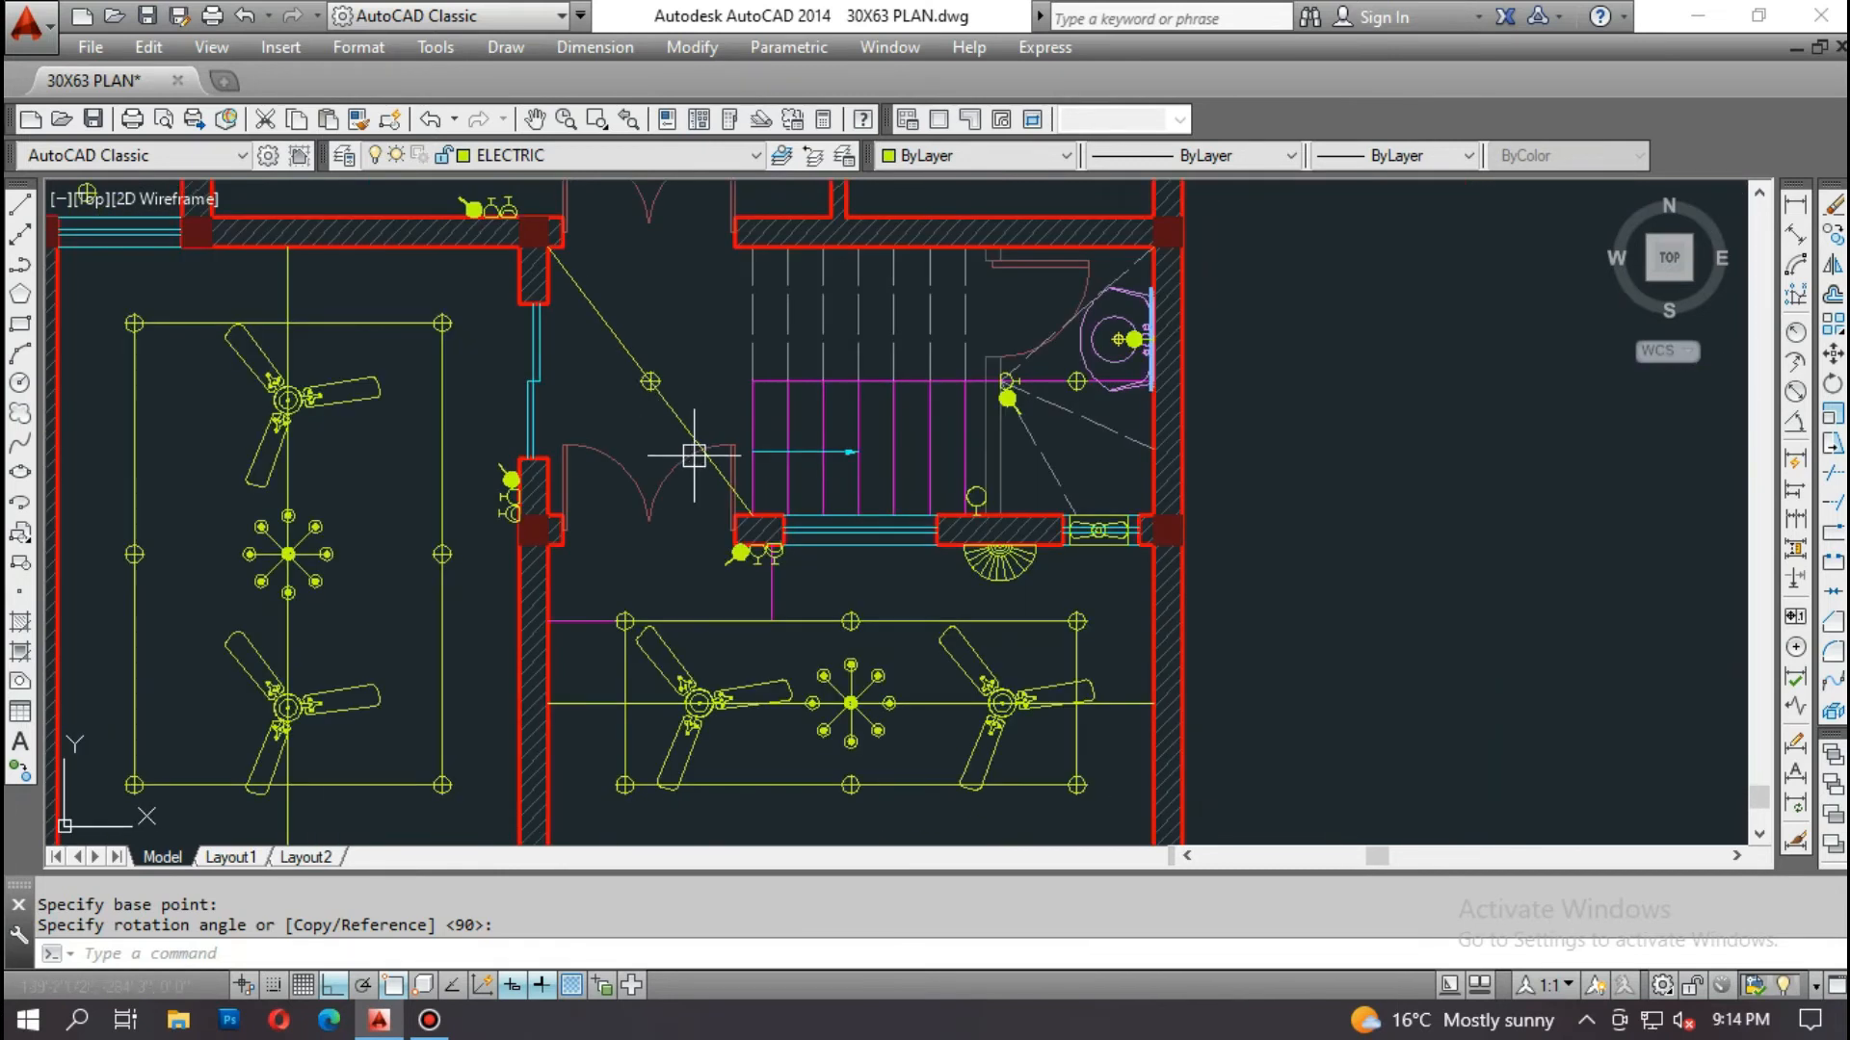
scroll(1074, 516, "up", 4)
scroll(1107, 578, "down", 7)
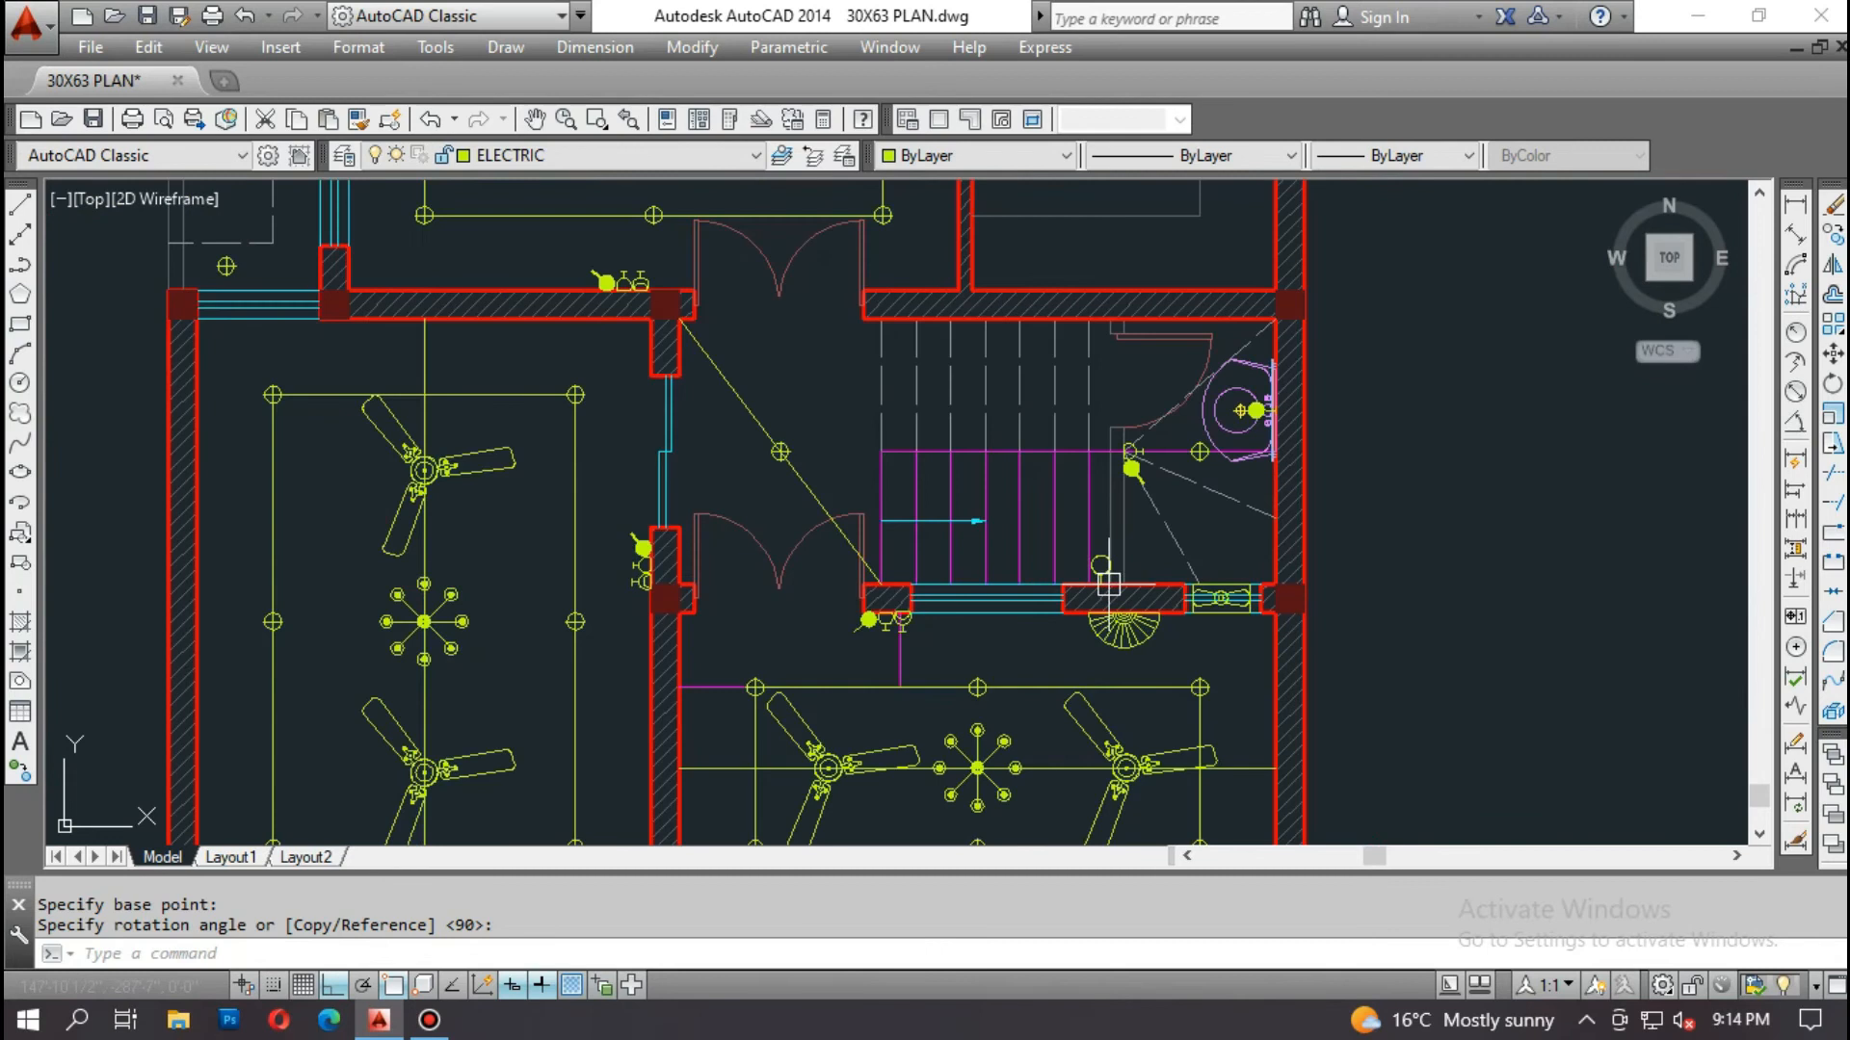
scroll(1116, 573, "down", 2)
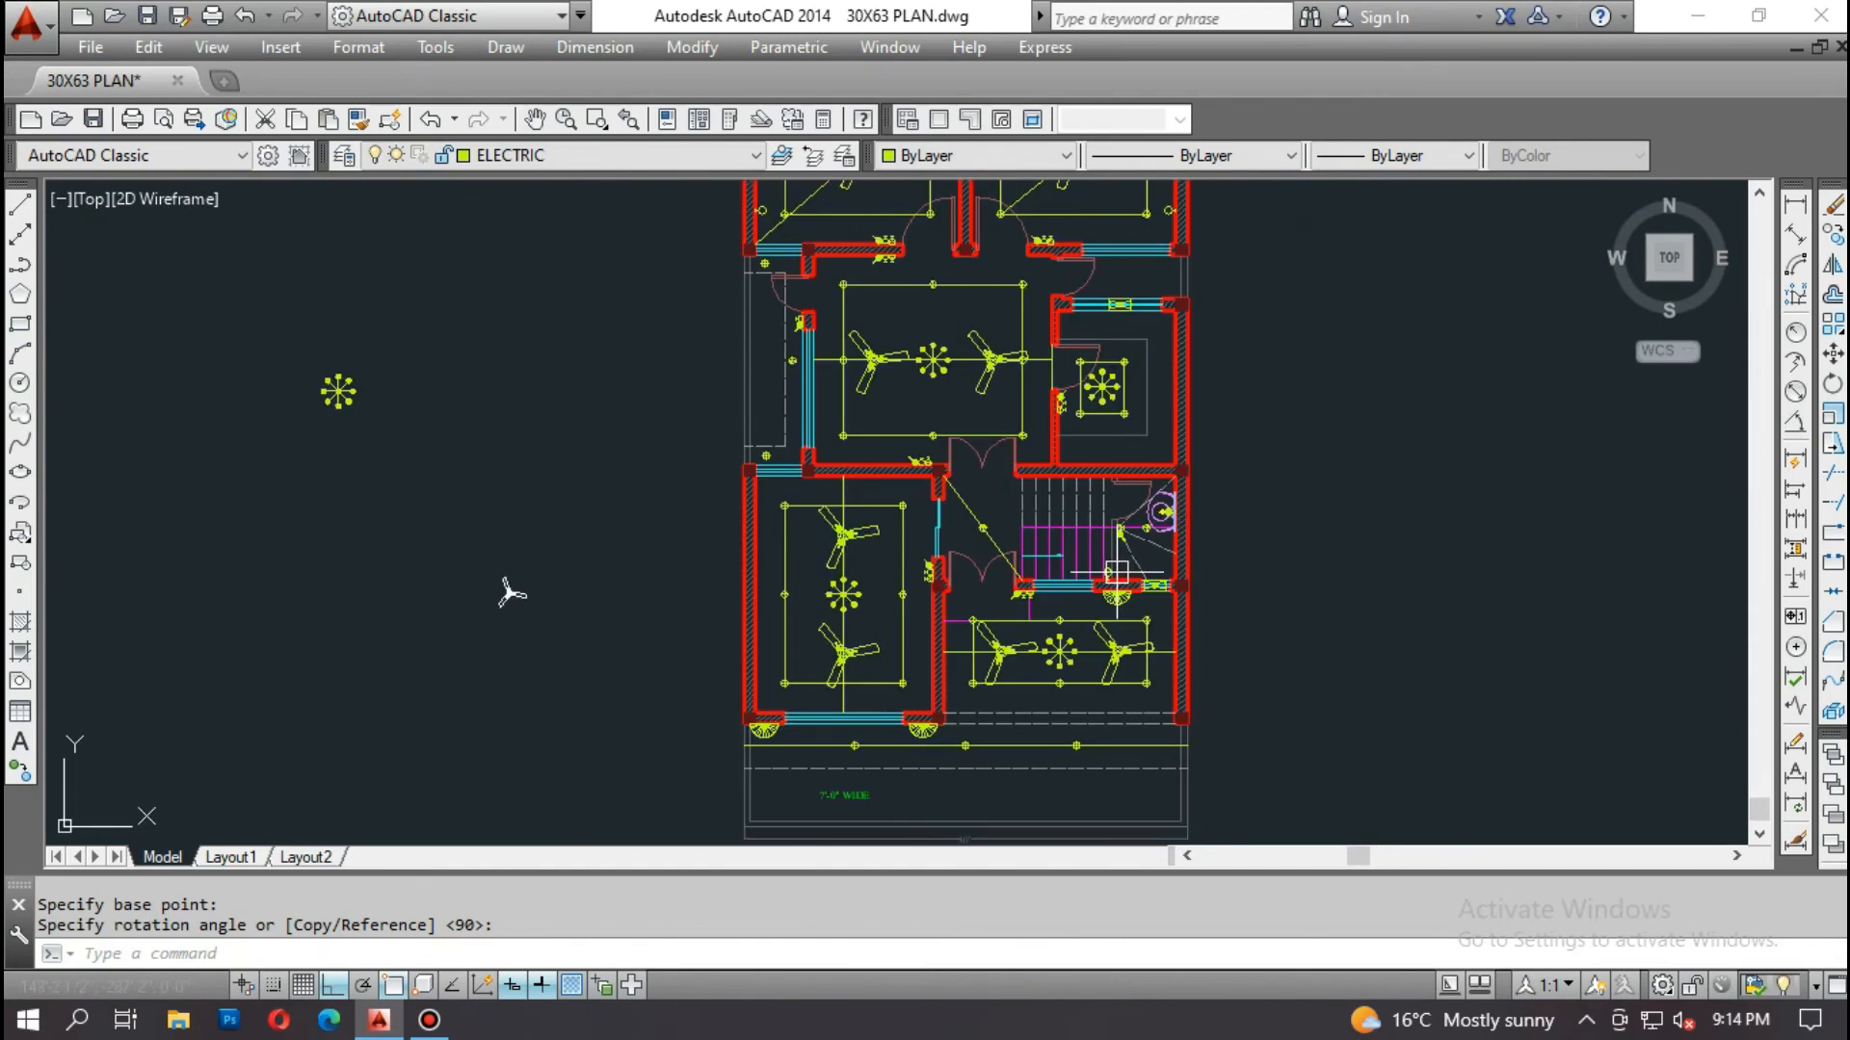
mouse_move(511, 593)
middle_mouse_down()
mouse_move(355, 627)
mouse_move(355, 681)
mouse_move(361, 566)
mouse_move(365, 655)
middle_mouse_up()
scroll(983, 453, "down", 4)
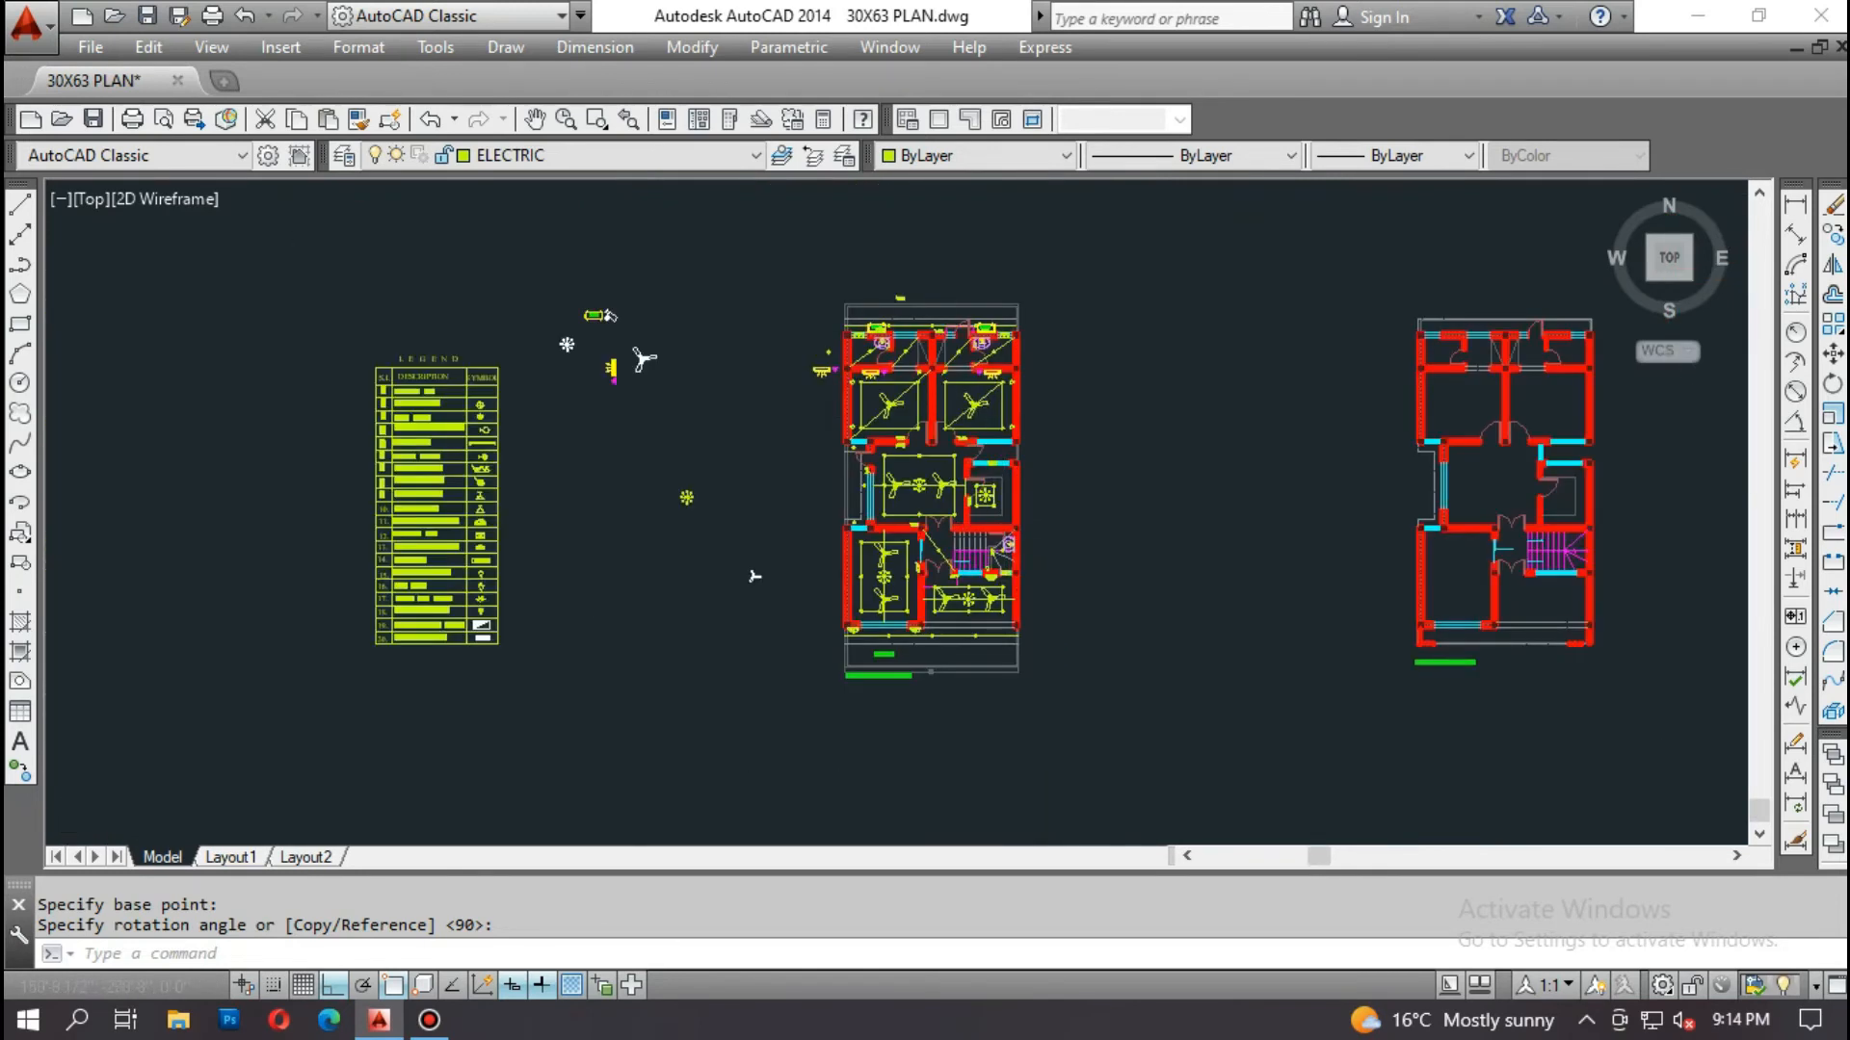
scroll(935, 352, "up", 4)
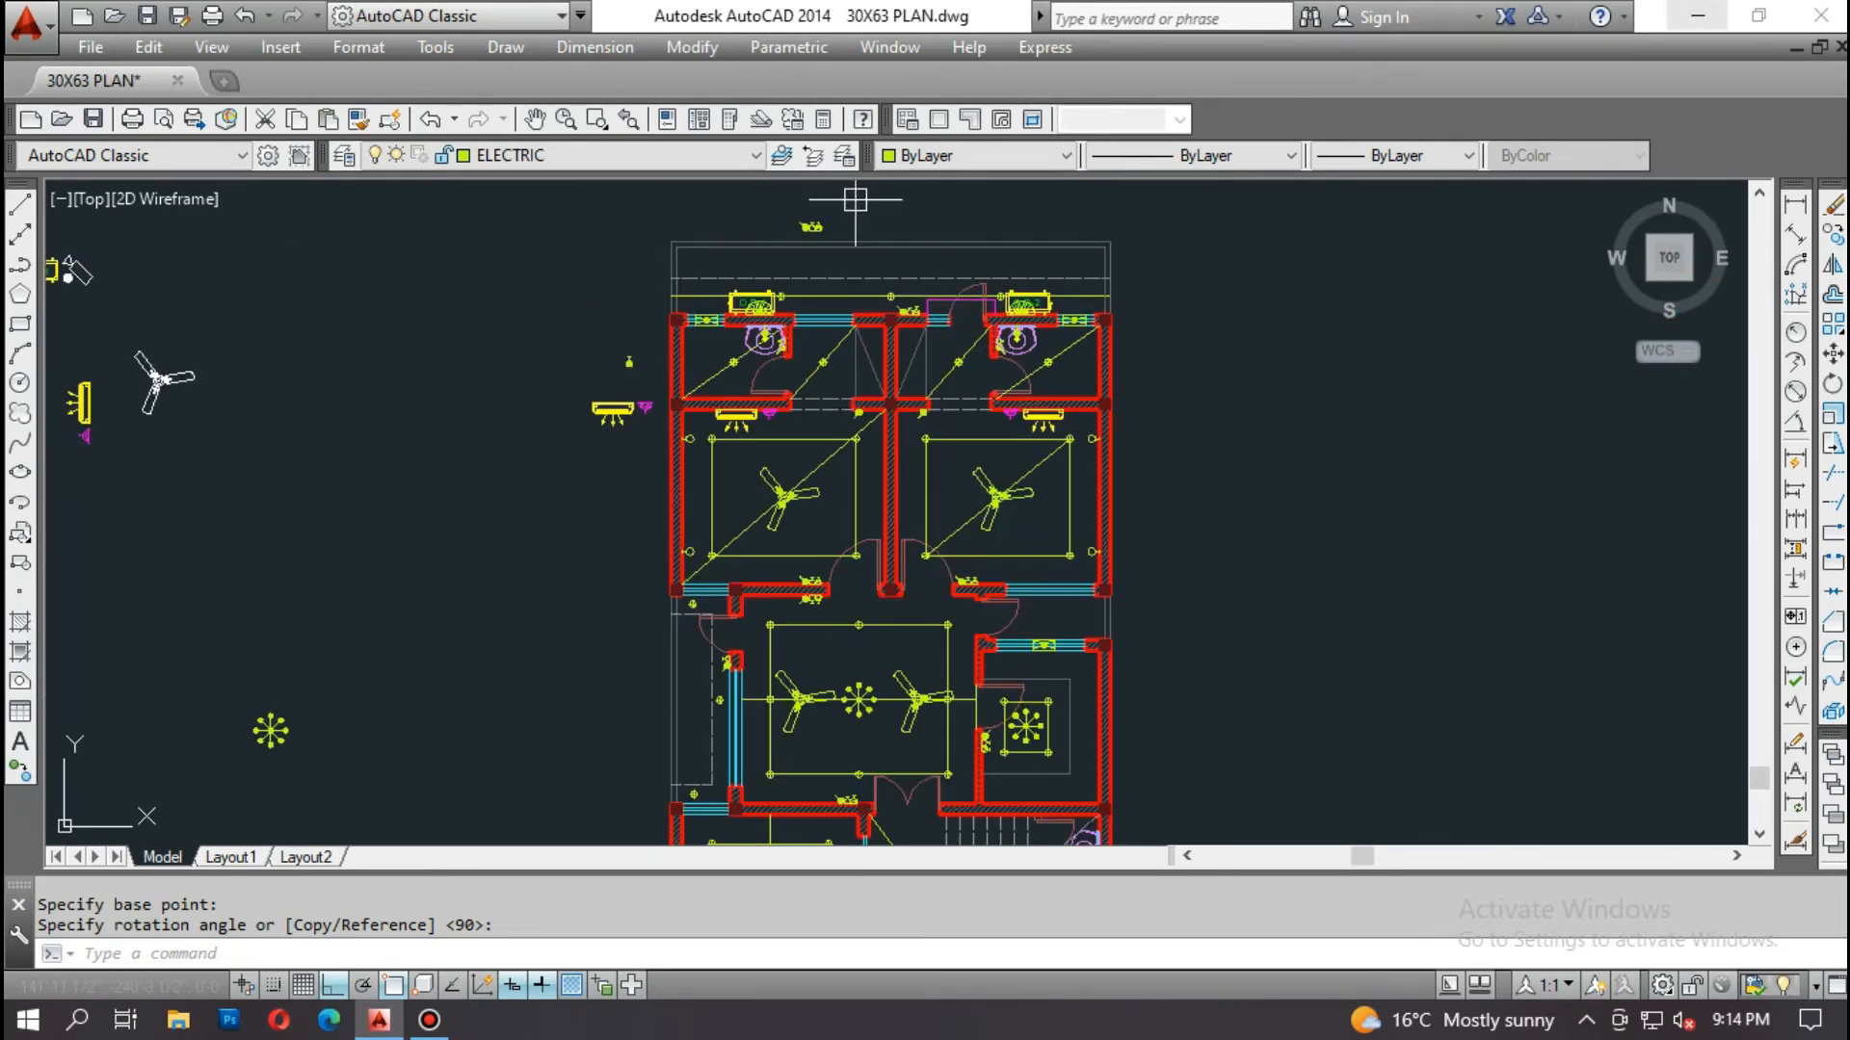
Step: Copy the telephone, T.V. and local net point symbols from the legend into the empty space beside the plan's front left room
scroll(1283, 192, "down", 4)
scroll(659, 383, "up", 6)
middle_click_drag(639, 542, 702, 389)
middle_click_drag(711, 477, 713, 450)
scroll(627, 408, "up", 2)
middle_click_drag(598, 424, 733, 425)
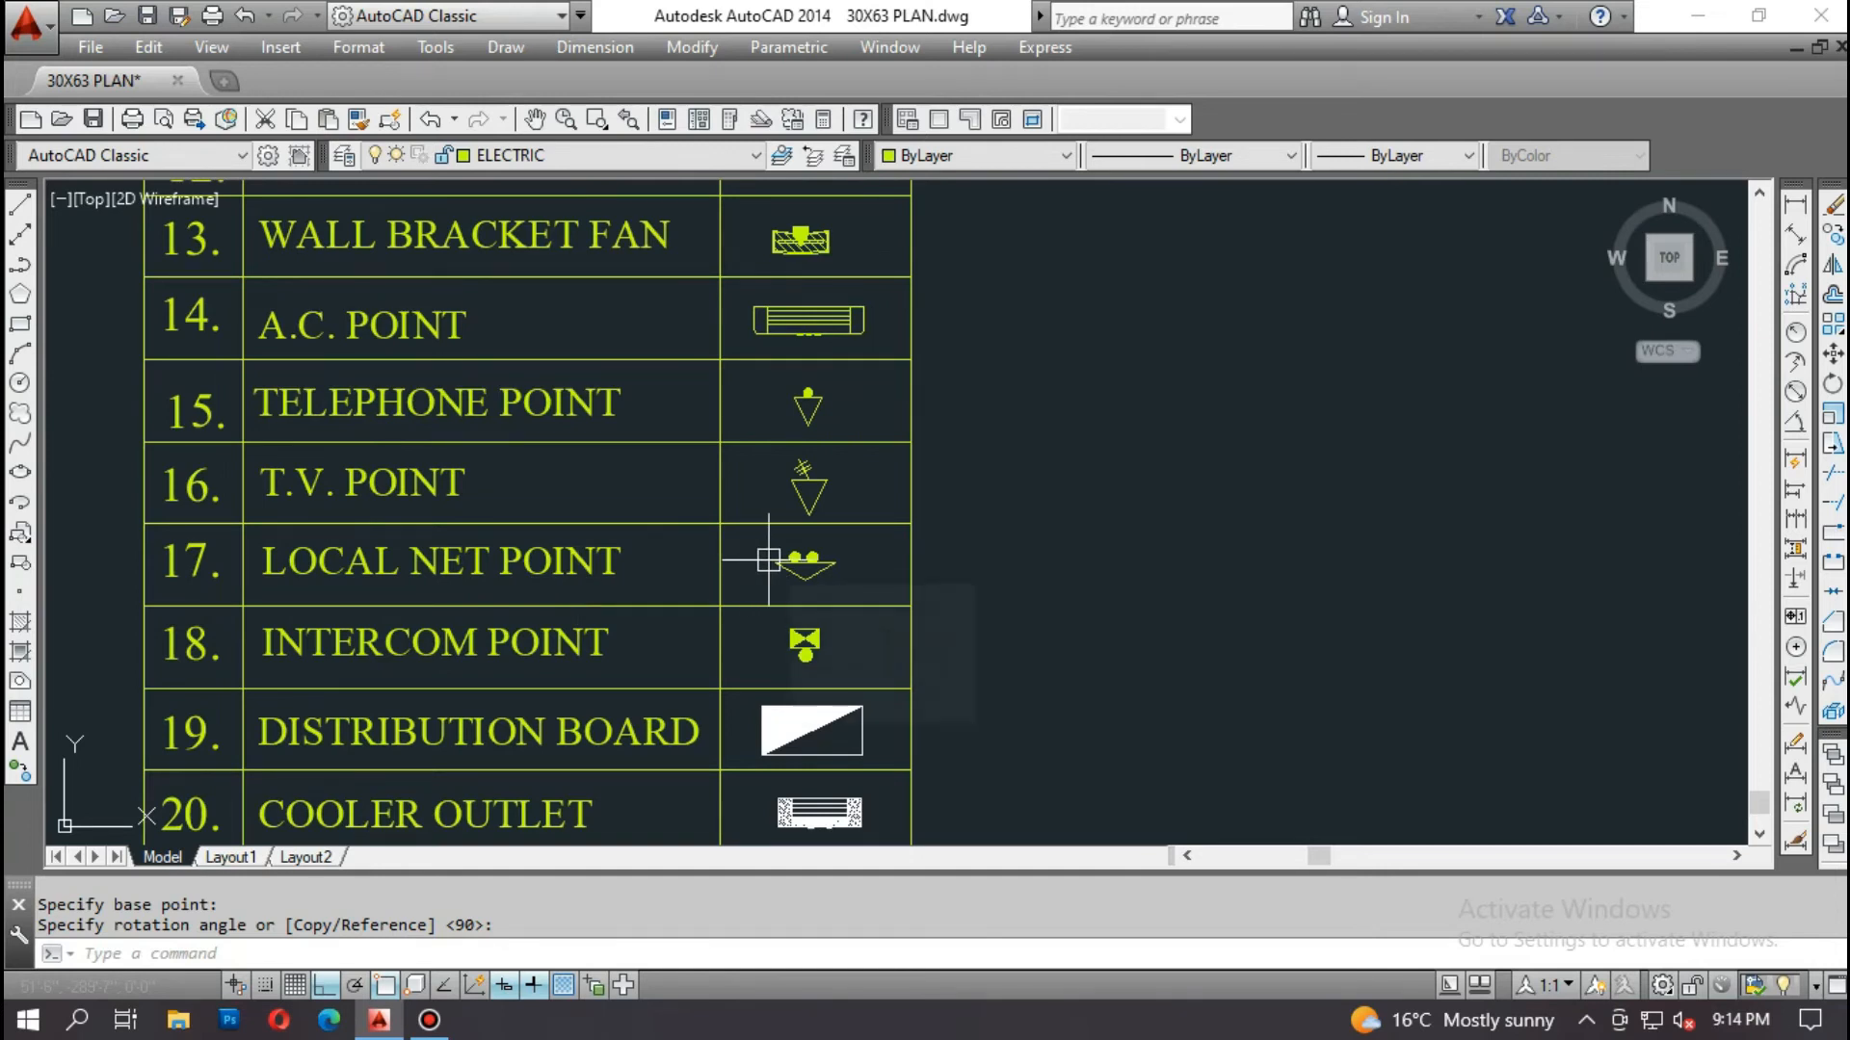
type("co")
key("Return")
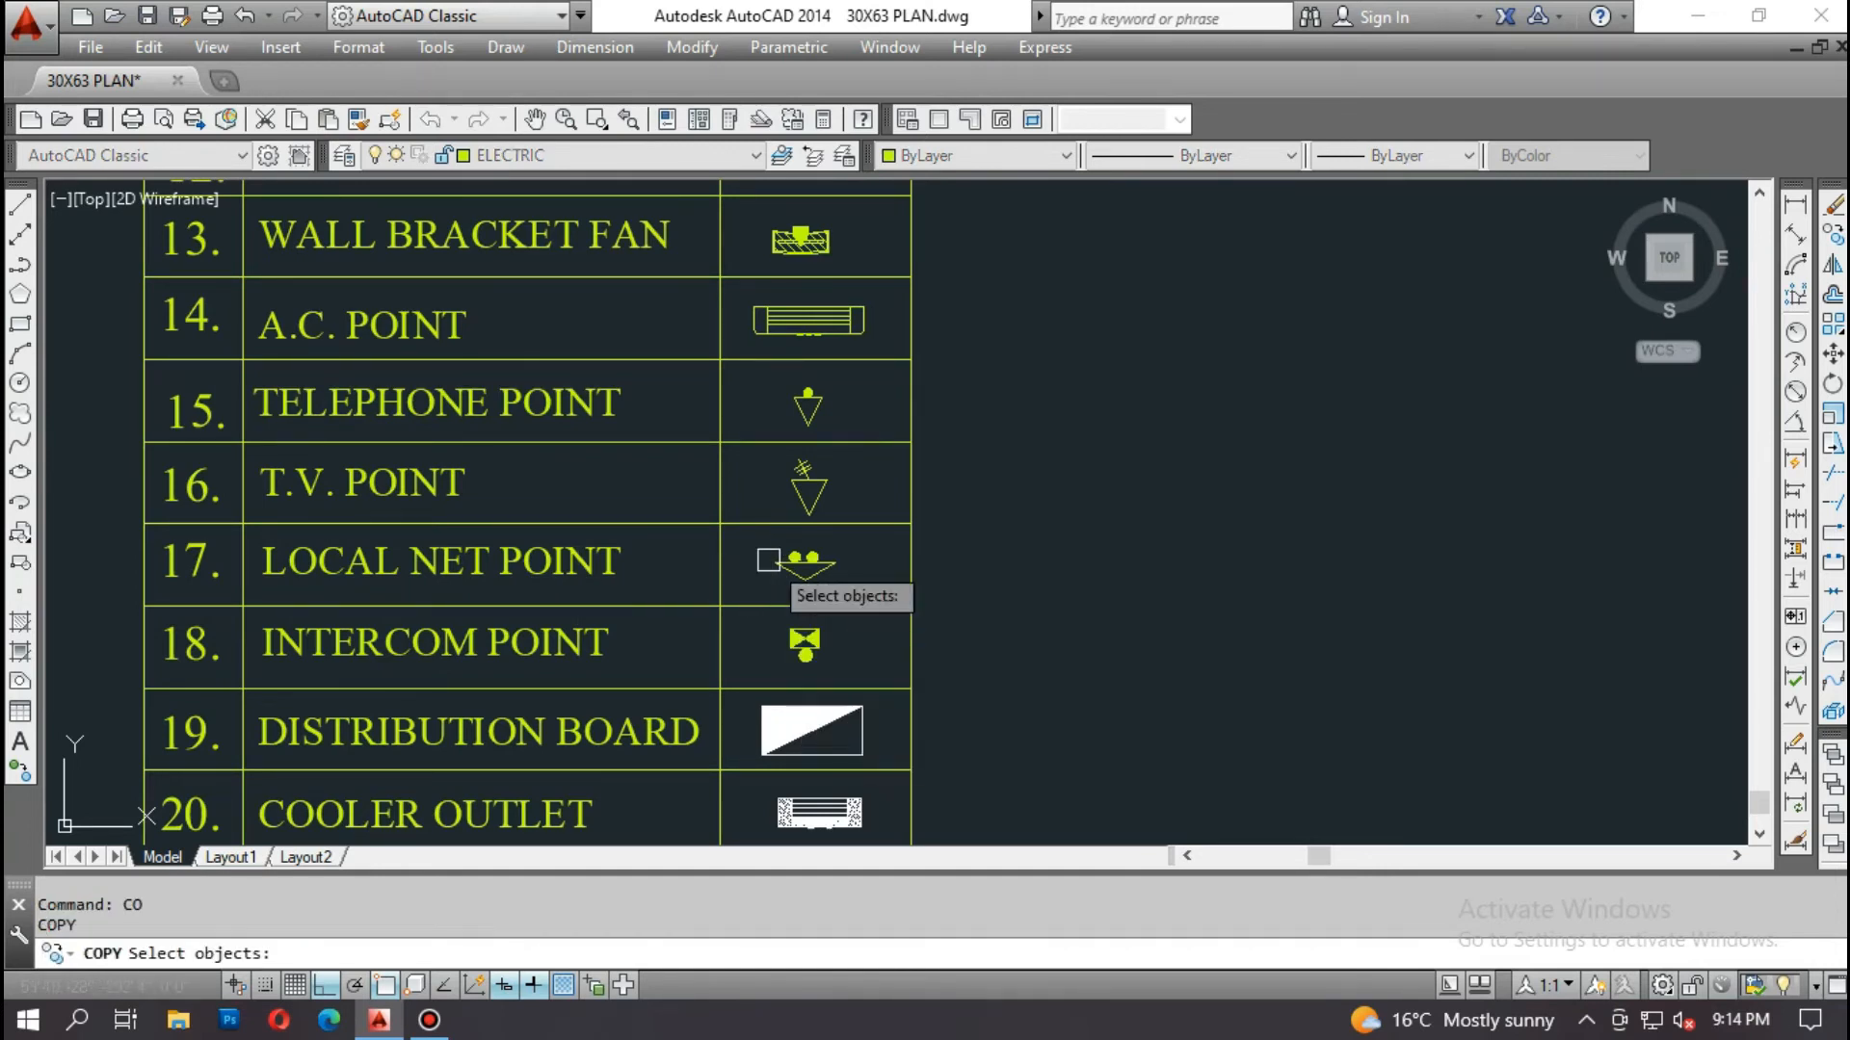
scroll(832, 407, "up", 2)
scroll(833, 408, "up", 1)
left_click(681, 355)
scroll(681, 354, "down", 2)
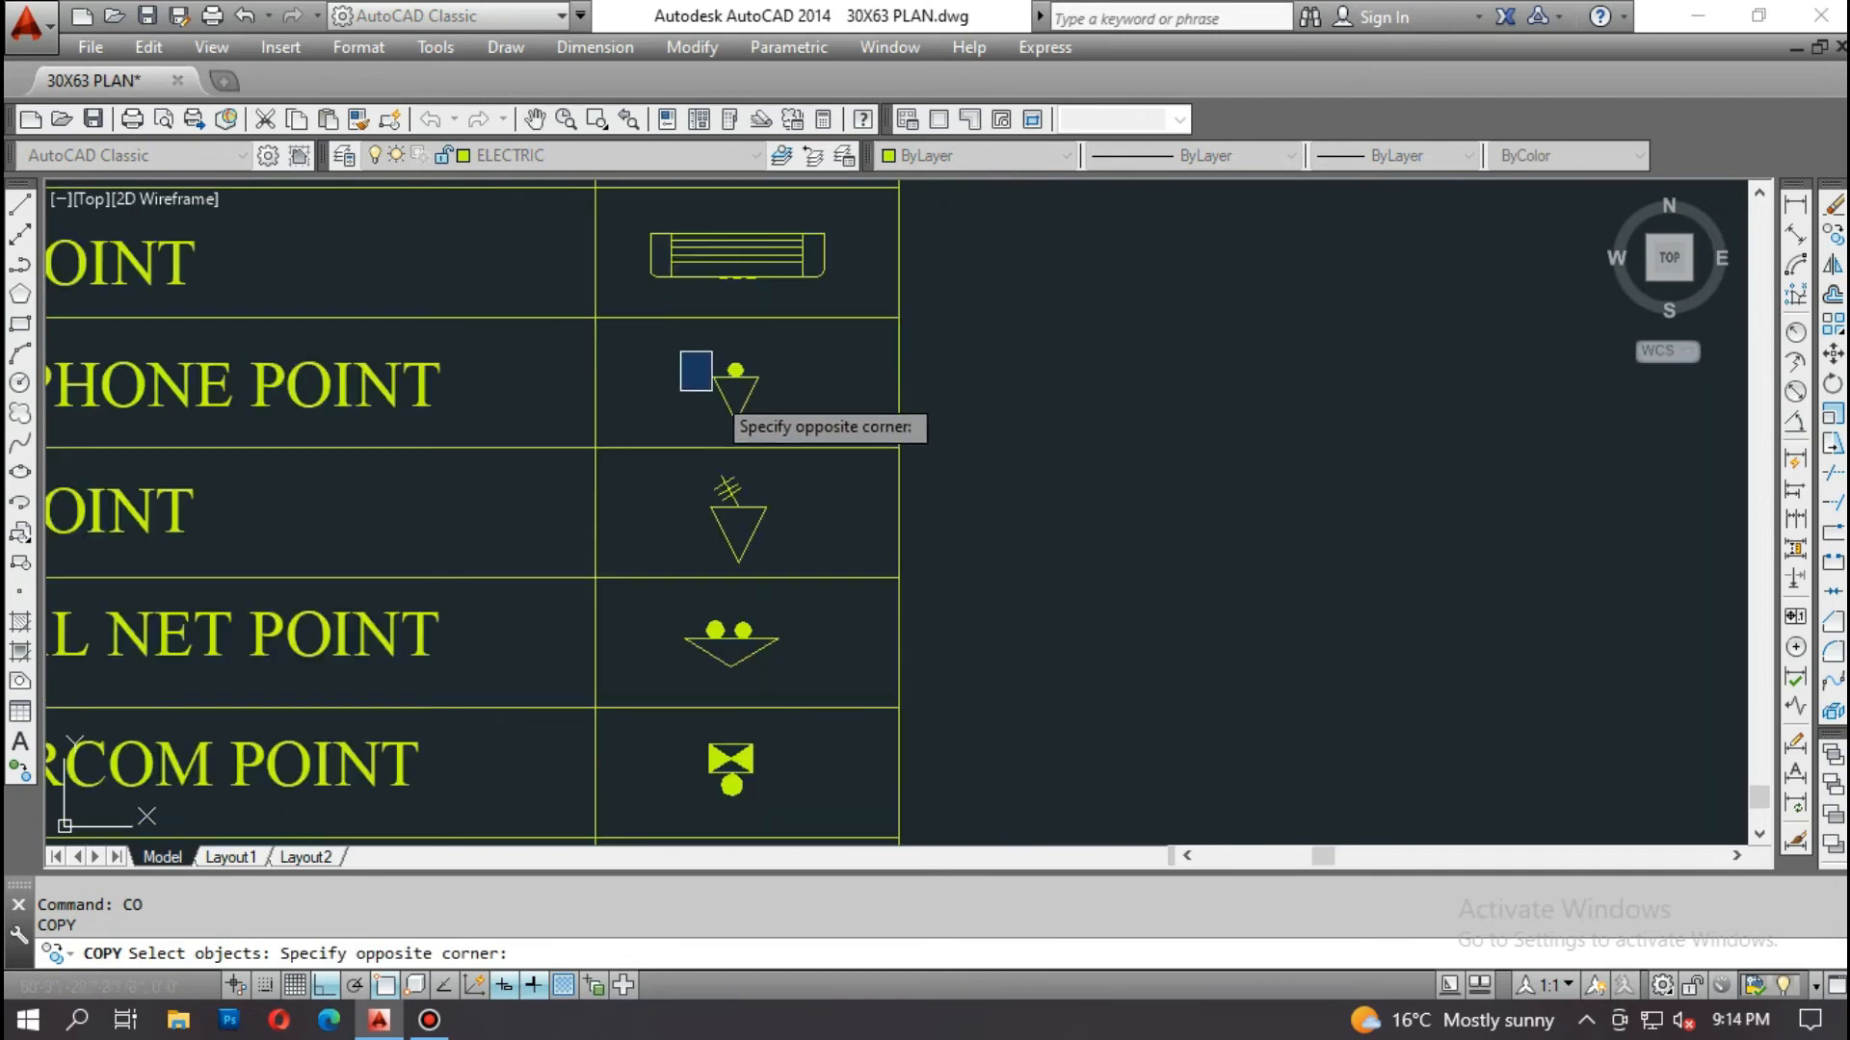
scroll(842, 532, "down", 1)
left_click(852, 638)
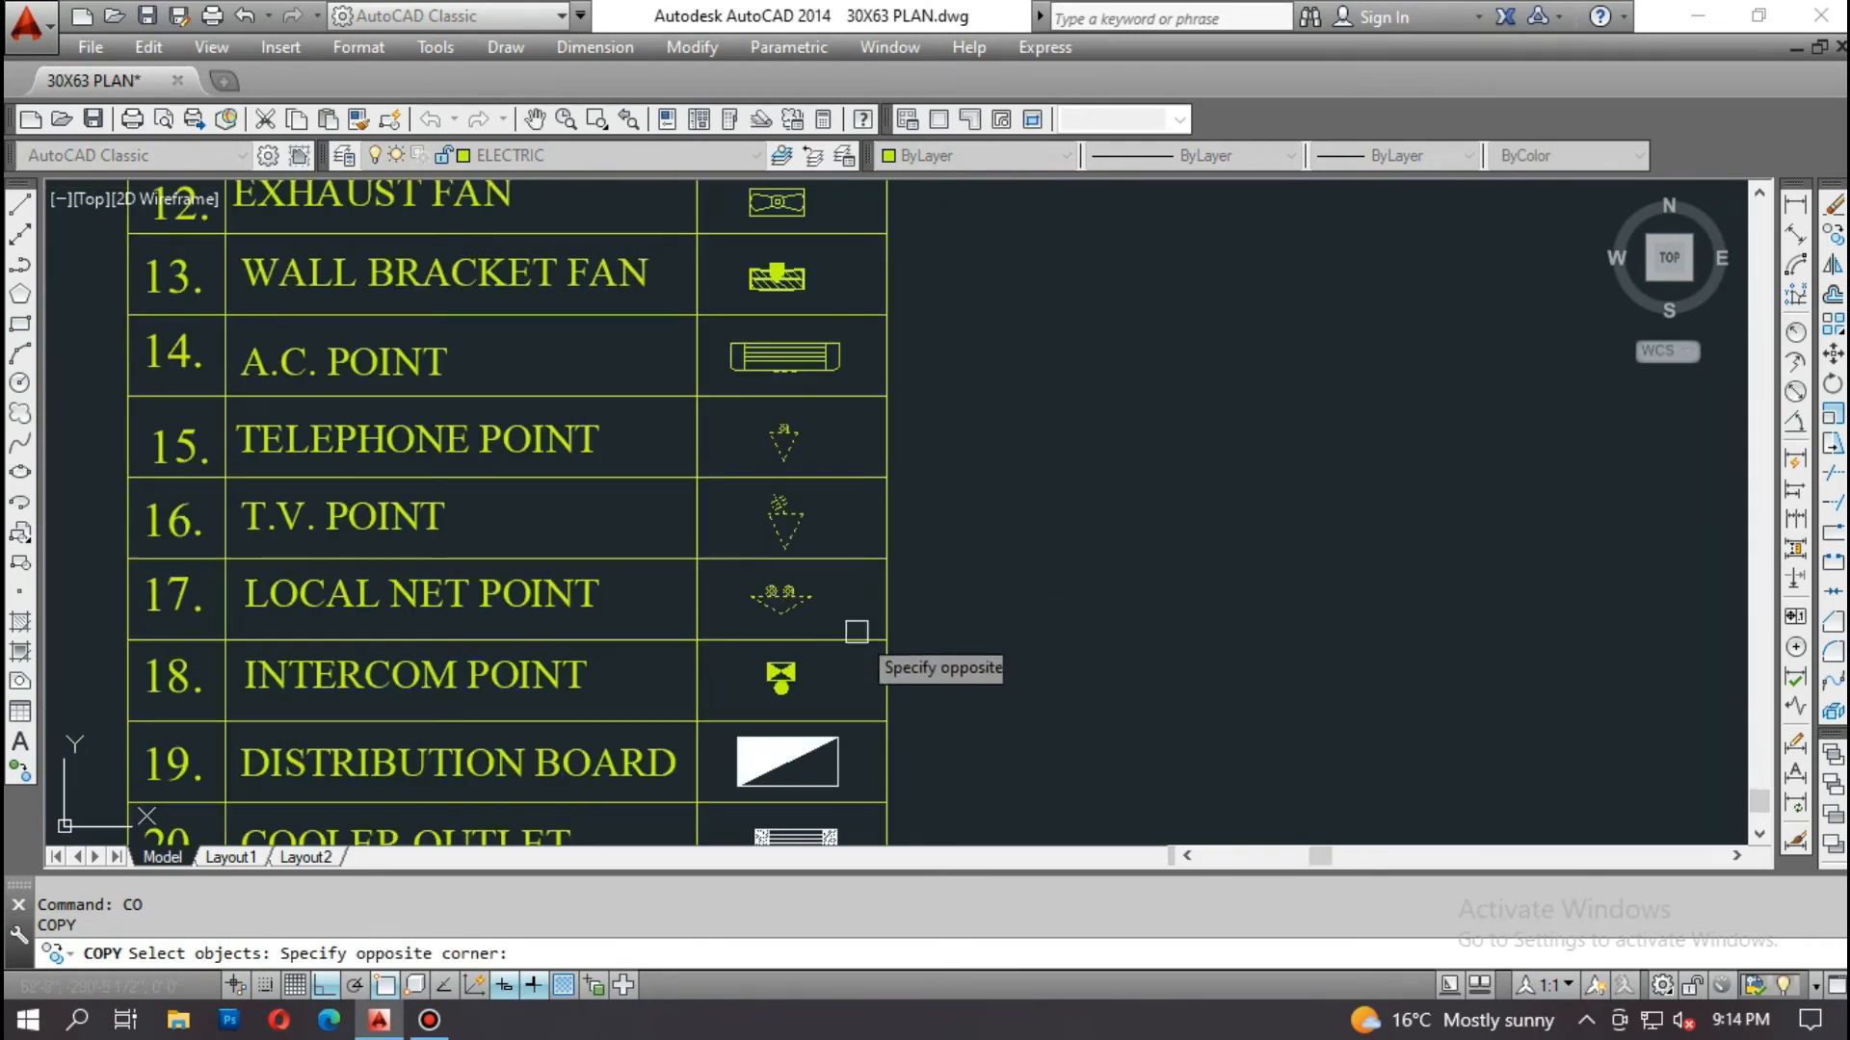
key("Return")
left_click(784, 549)
scroll(790, 520, "down", 5)
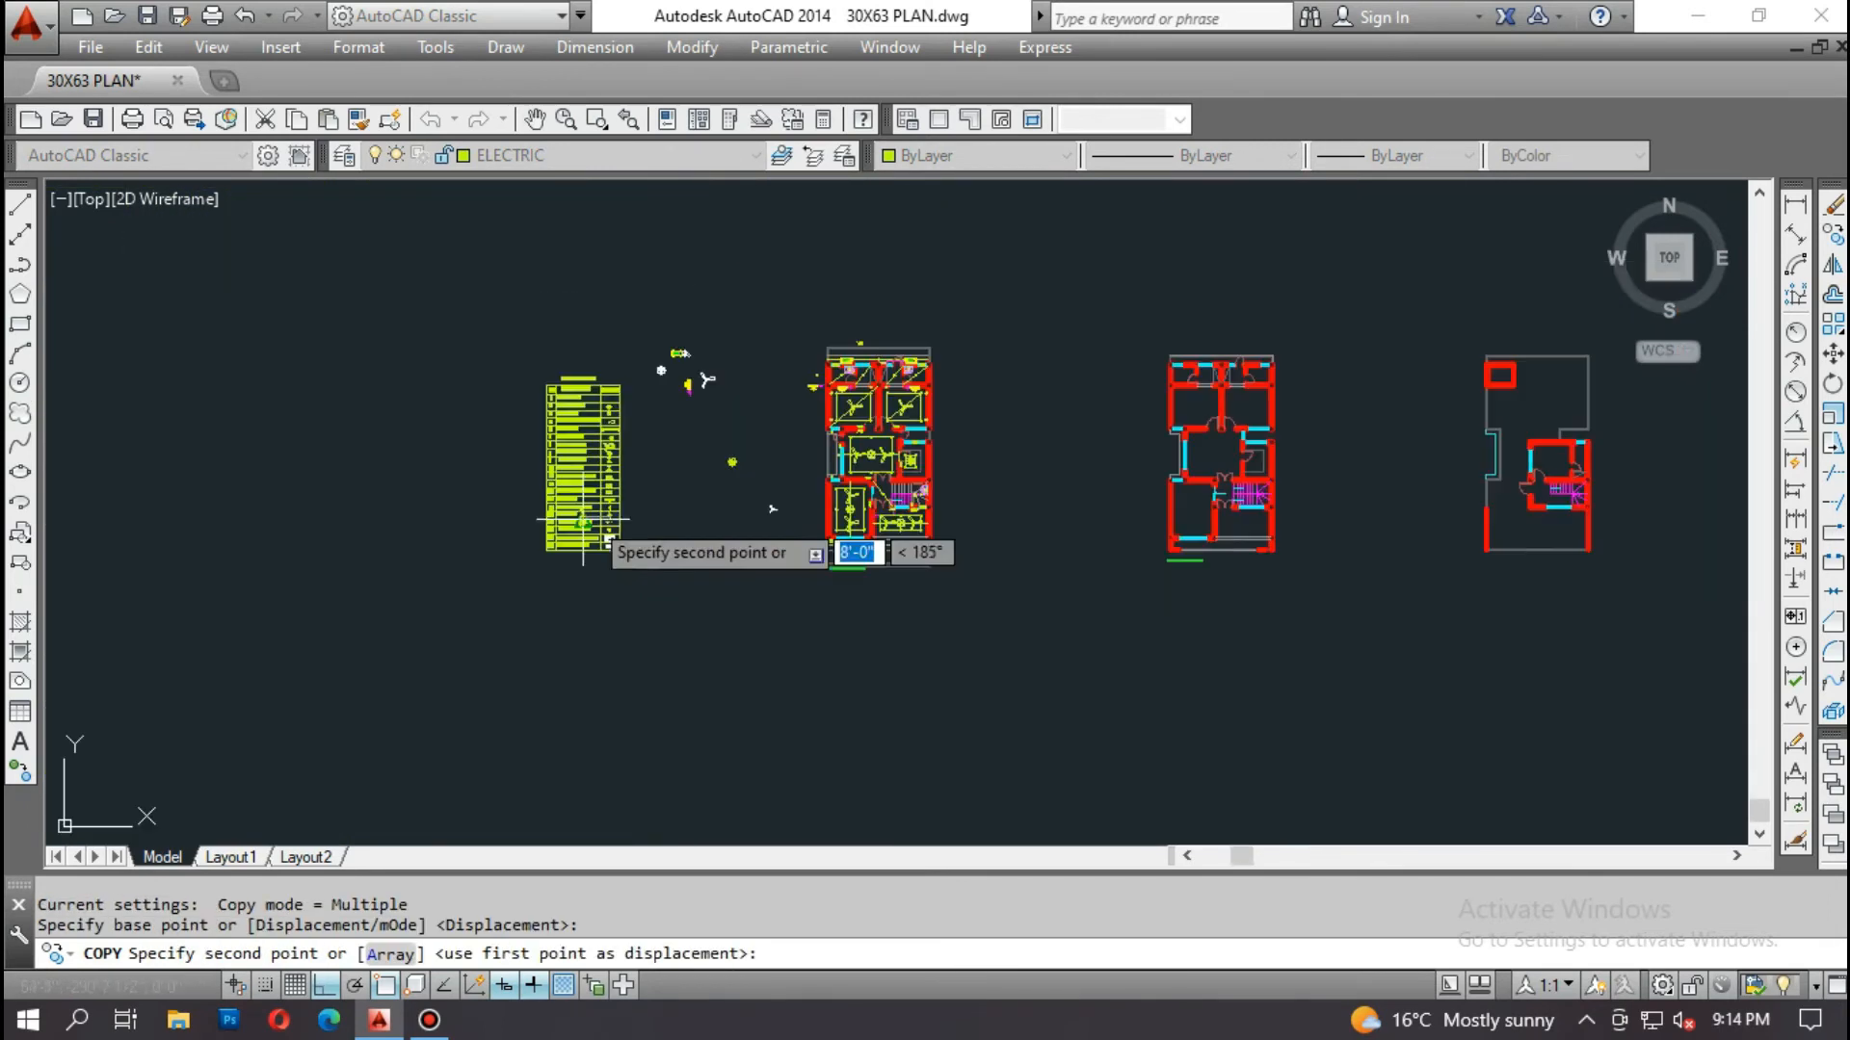
scroll(800, 472, "up", 4)
left_click(800, 460)
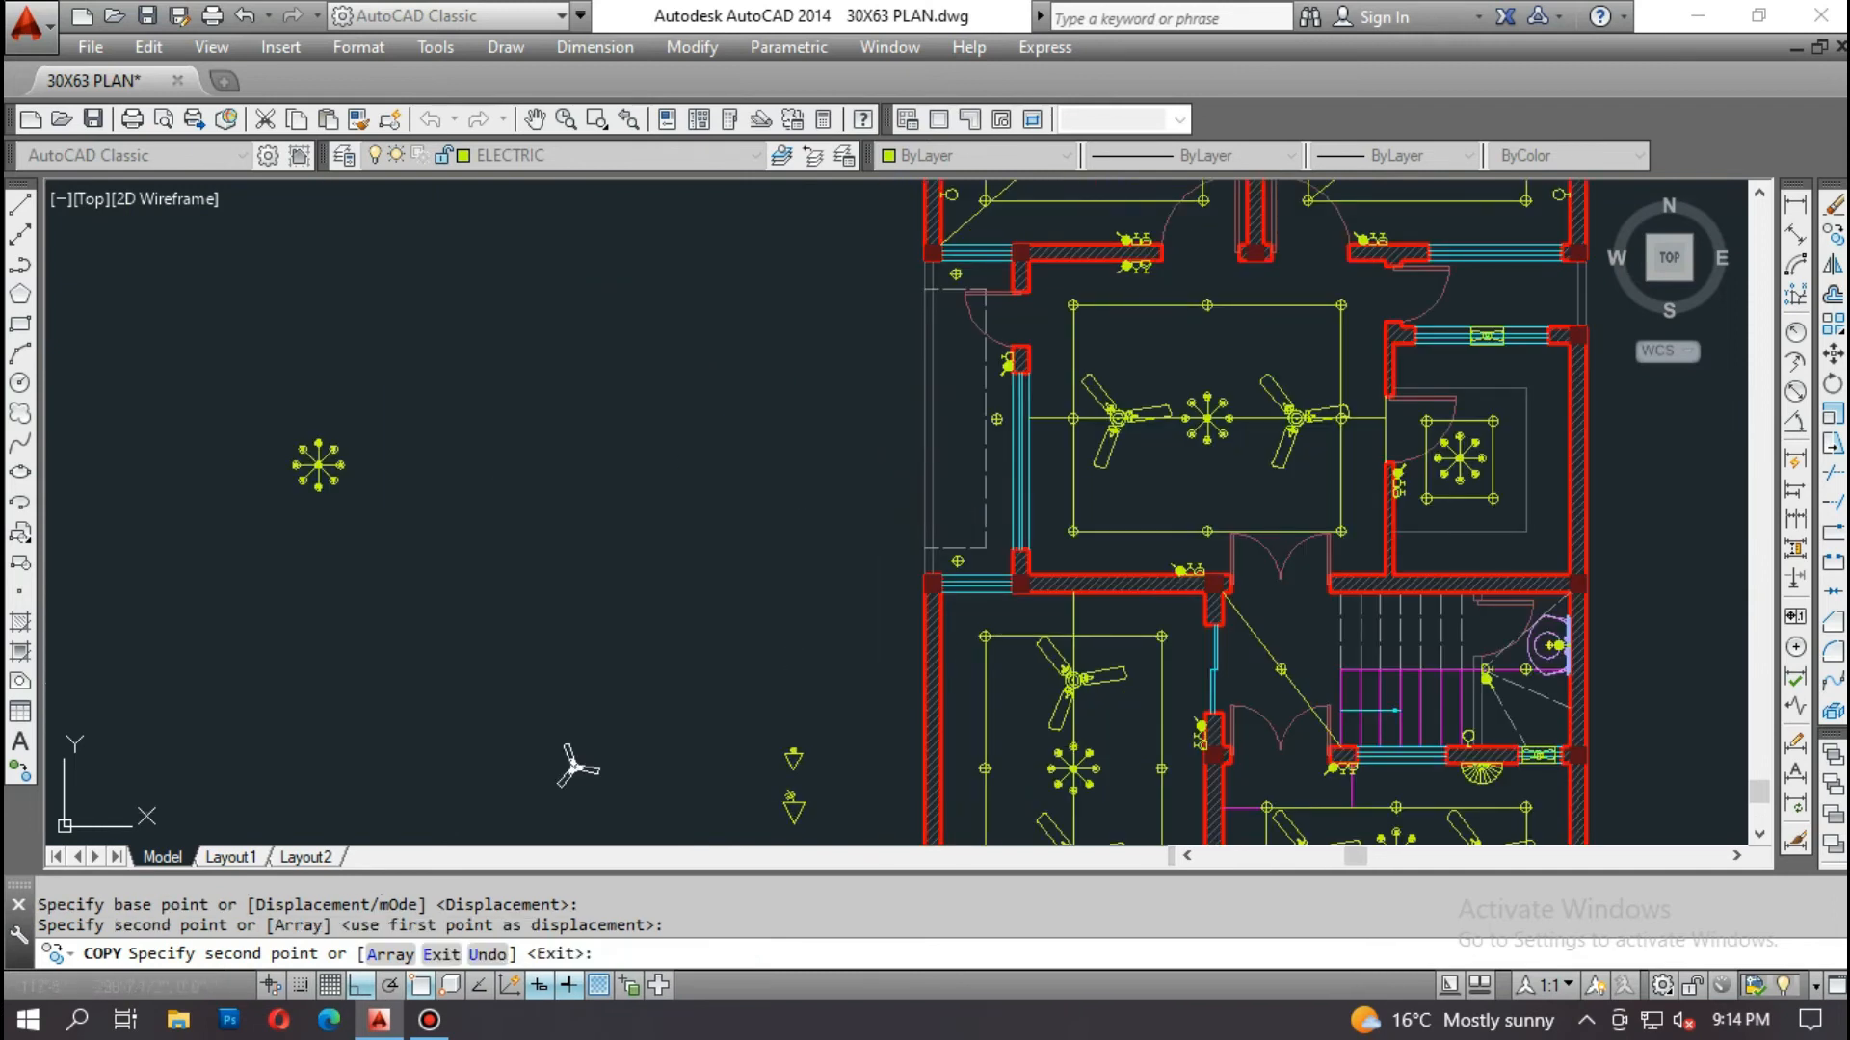
key("Escape")
scroll(803, 460, "down", 2)
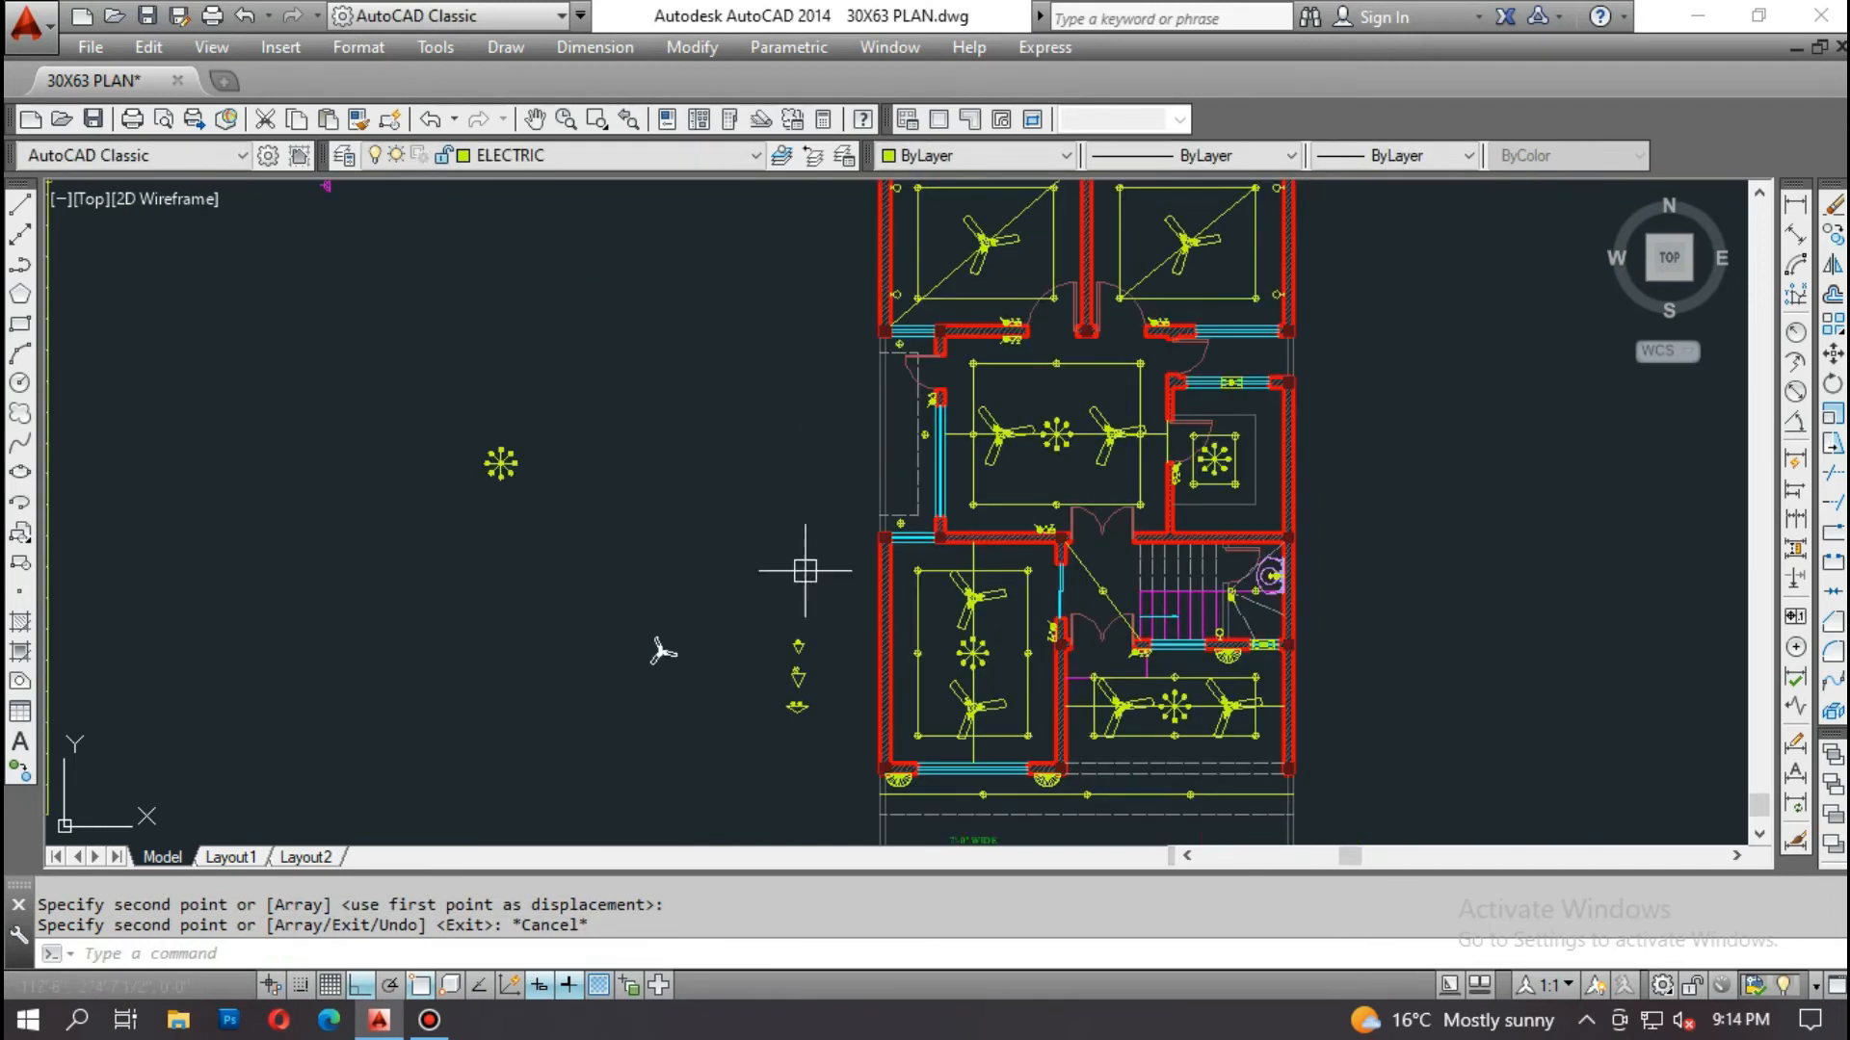
scroll(773, 719, "up", 4)
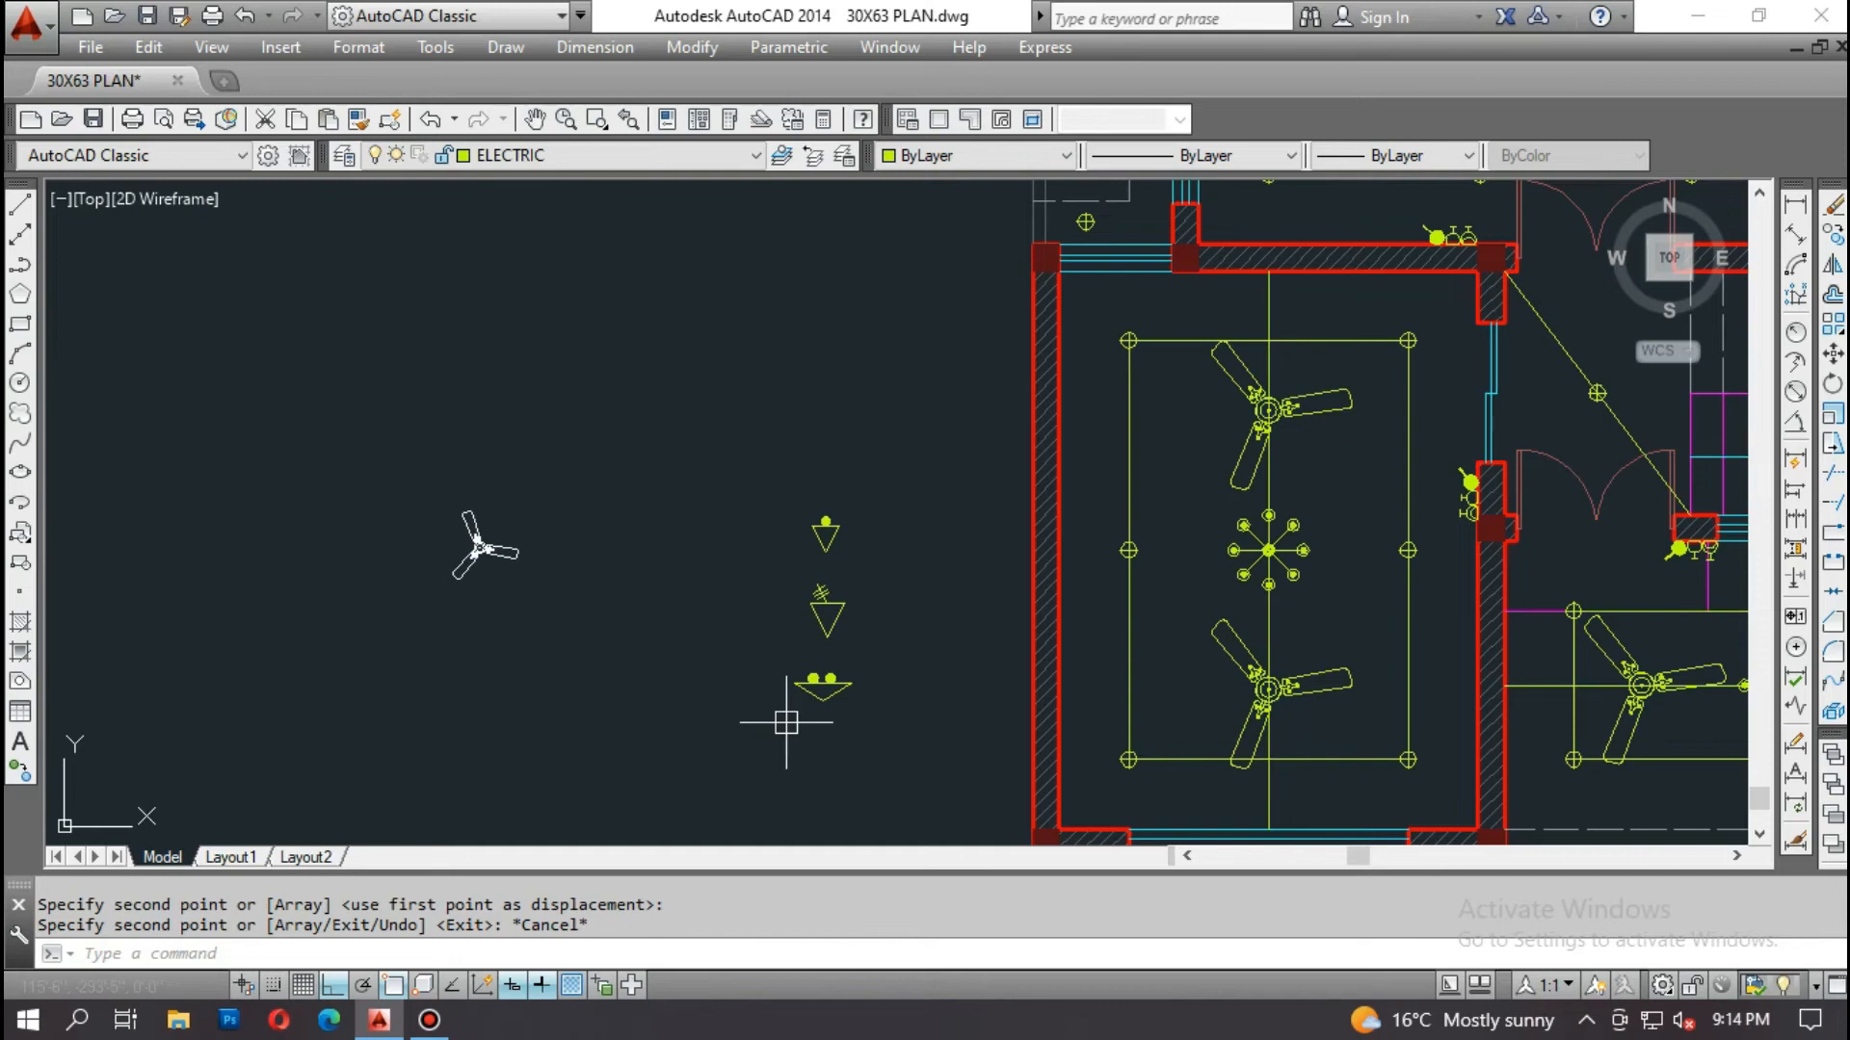
Step: Move the telephone, T.V. and local net point symbols straight up into the empty space beside the left rear bedroom
key("Return")
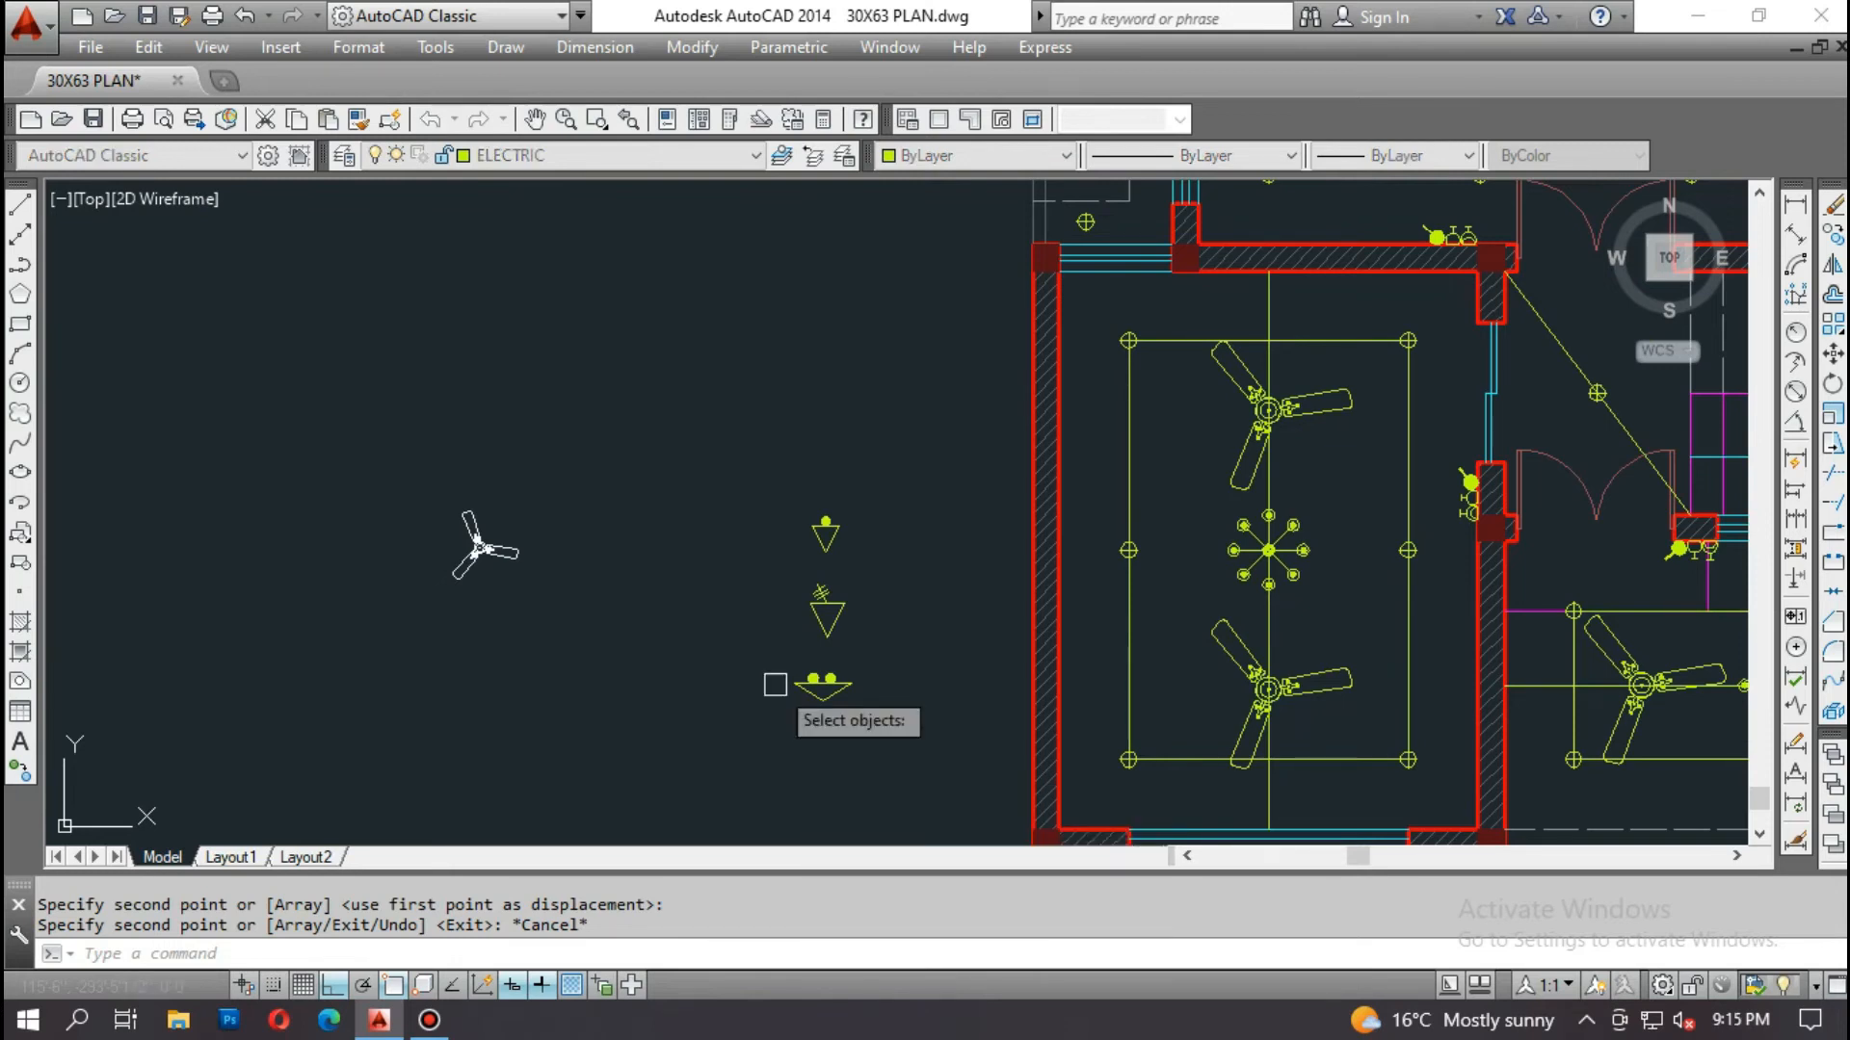
left_click(751, 430)
left_click(936, 756)
key("Return")
left_click(914, 590)
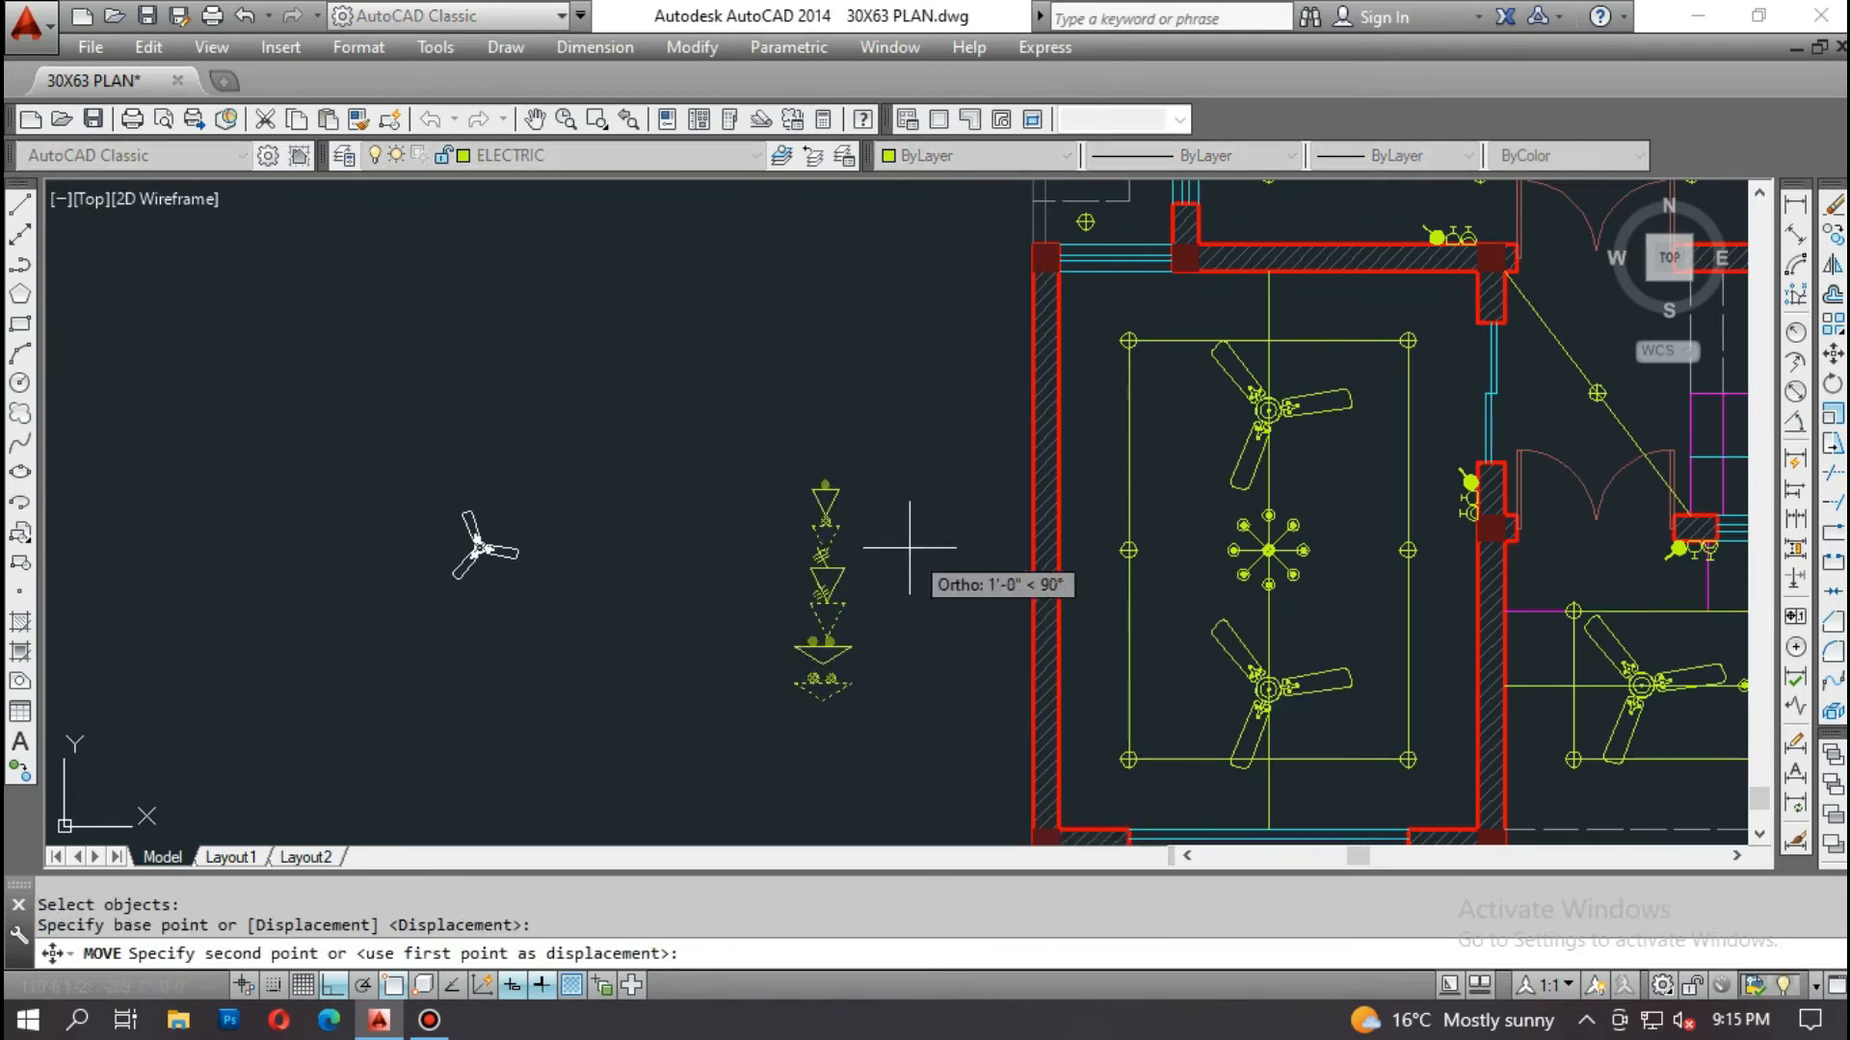
scroll(915, 632, "down", 3)
left_click(916, 395)
scroll(916, 395, "up", 1)
scroll(916, 395, "up", 4)
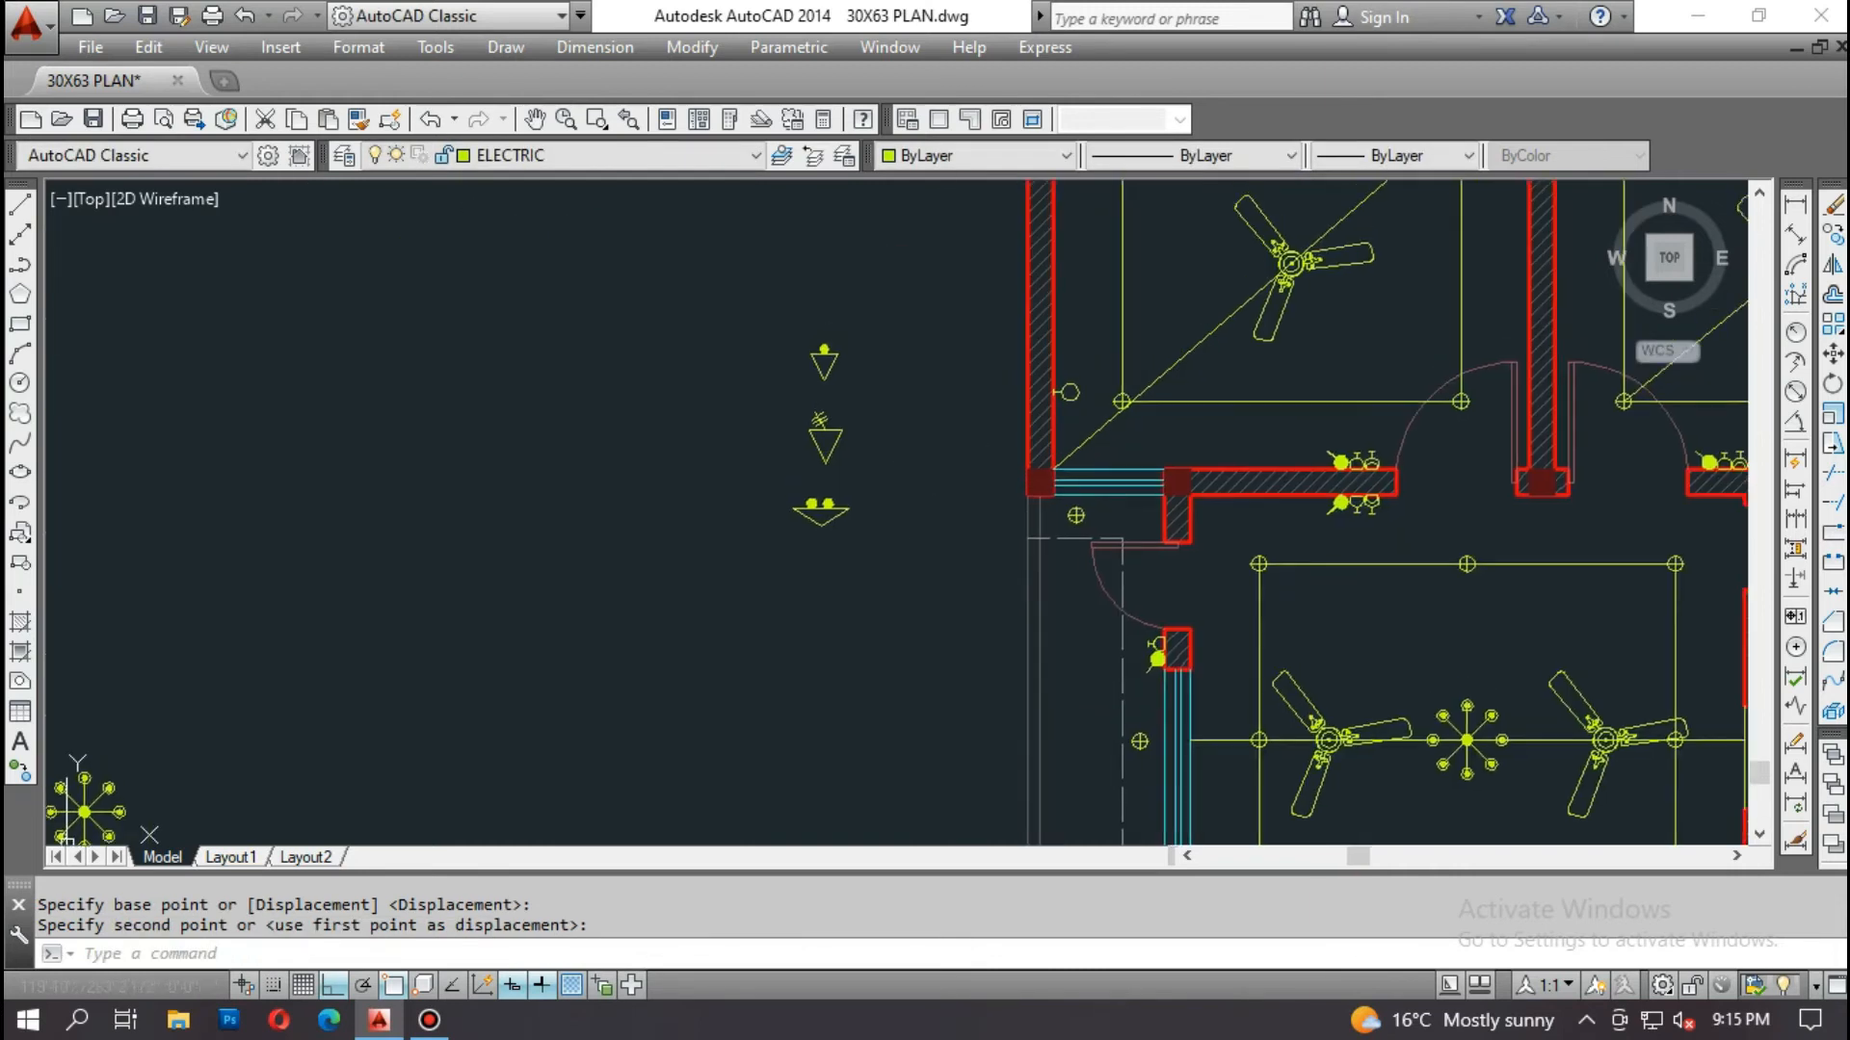
Step: With Ortho off, copy both bedroom TVs and the lounge TV console from the furnished plan to the electrical plan, aligned by the right bedroom's rear outer corner
key("F8")
type("c")
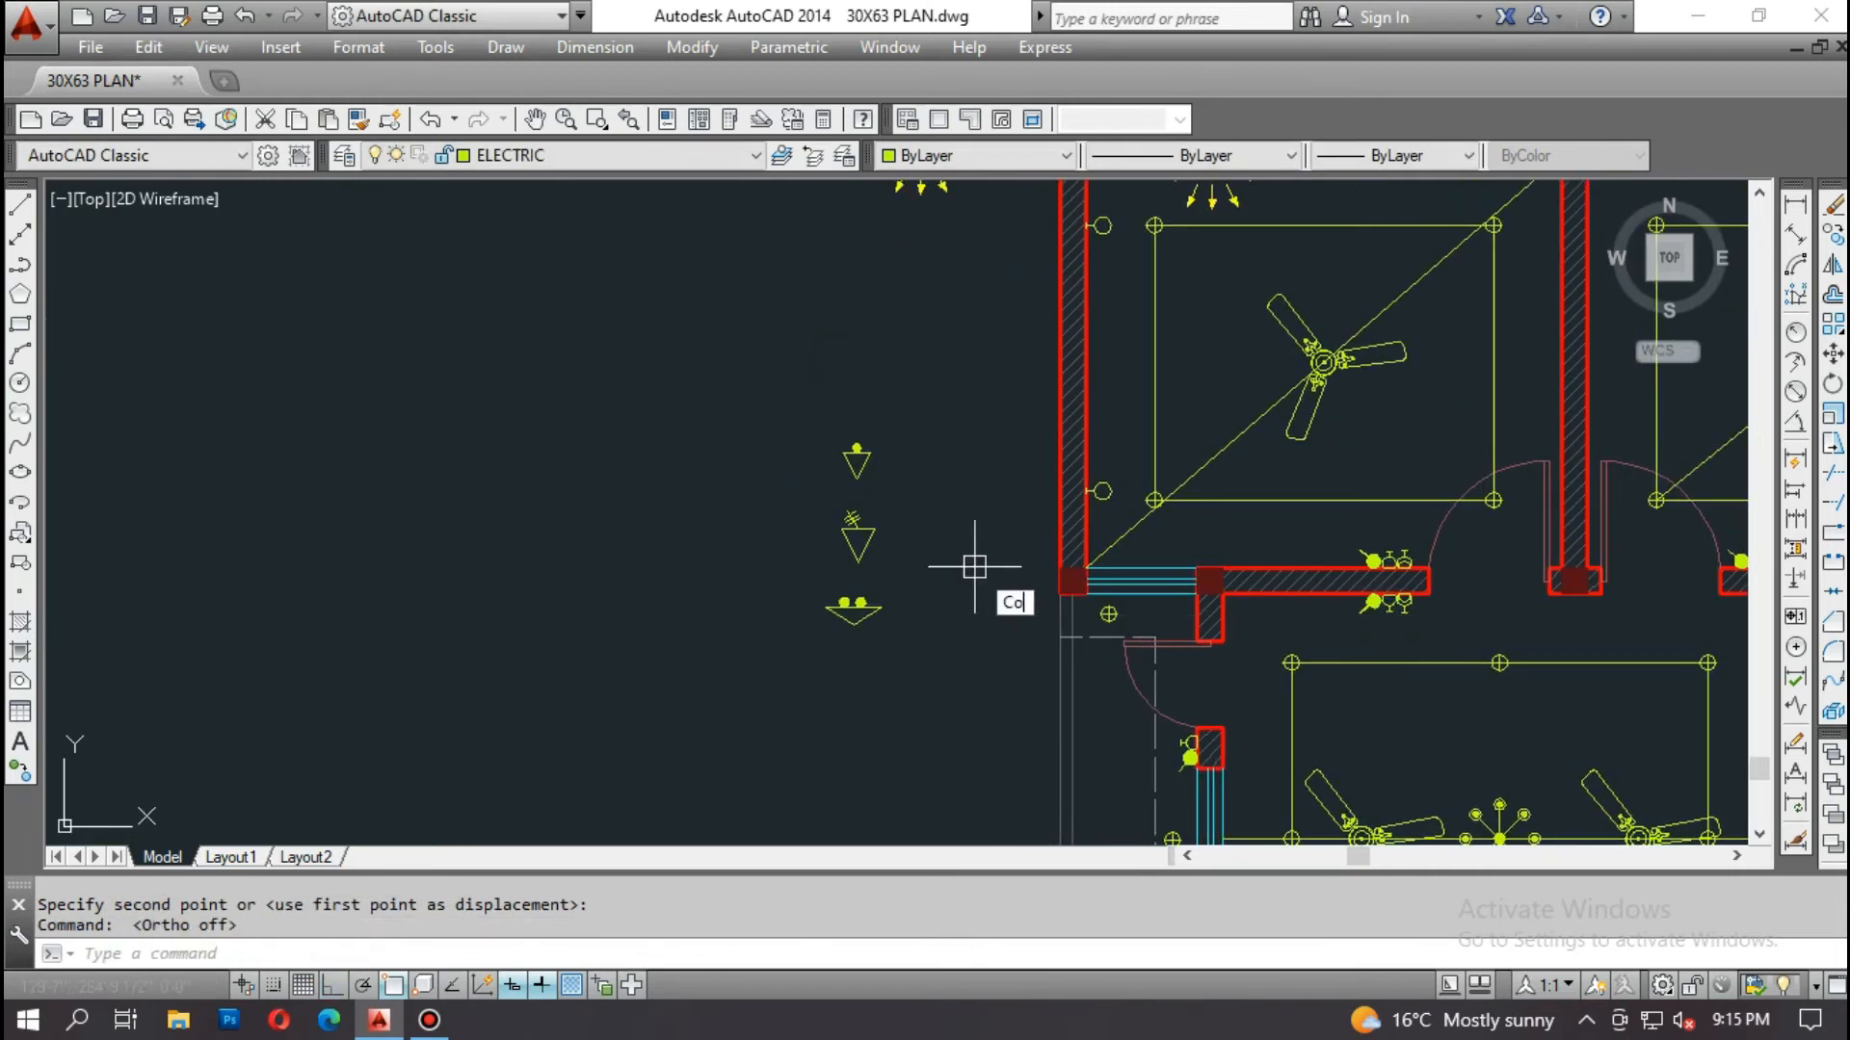
type("o")
key("Return")
scroll(929, 327, "down", 5)
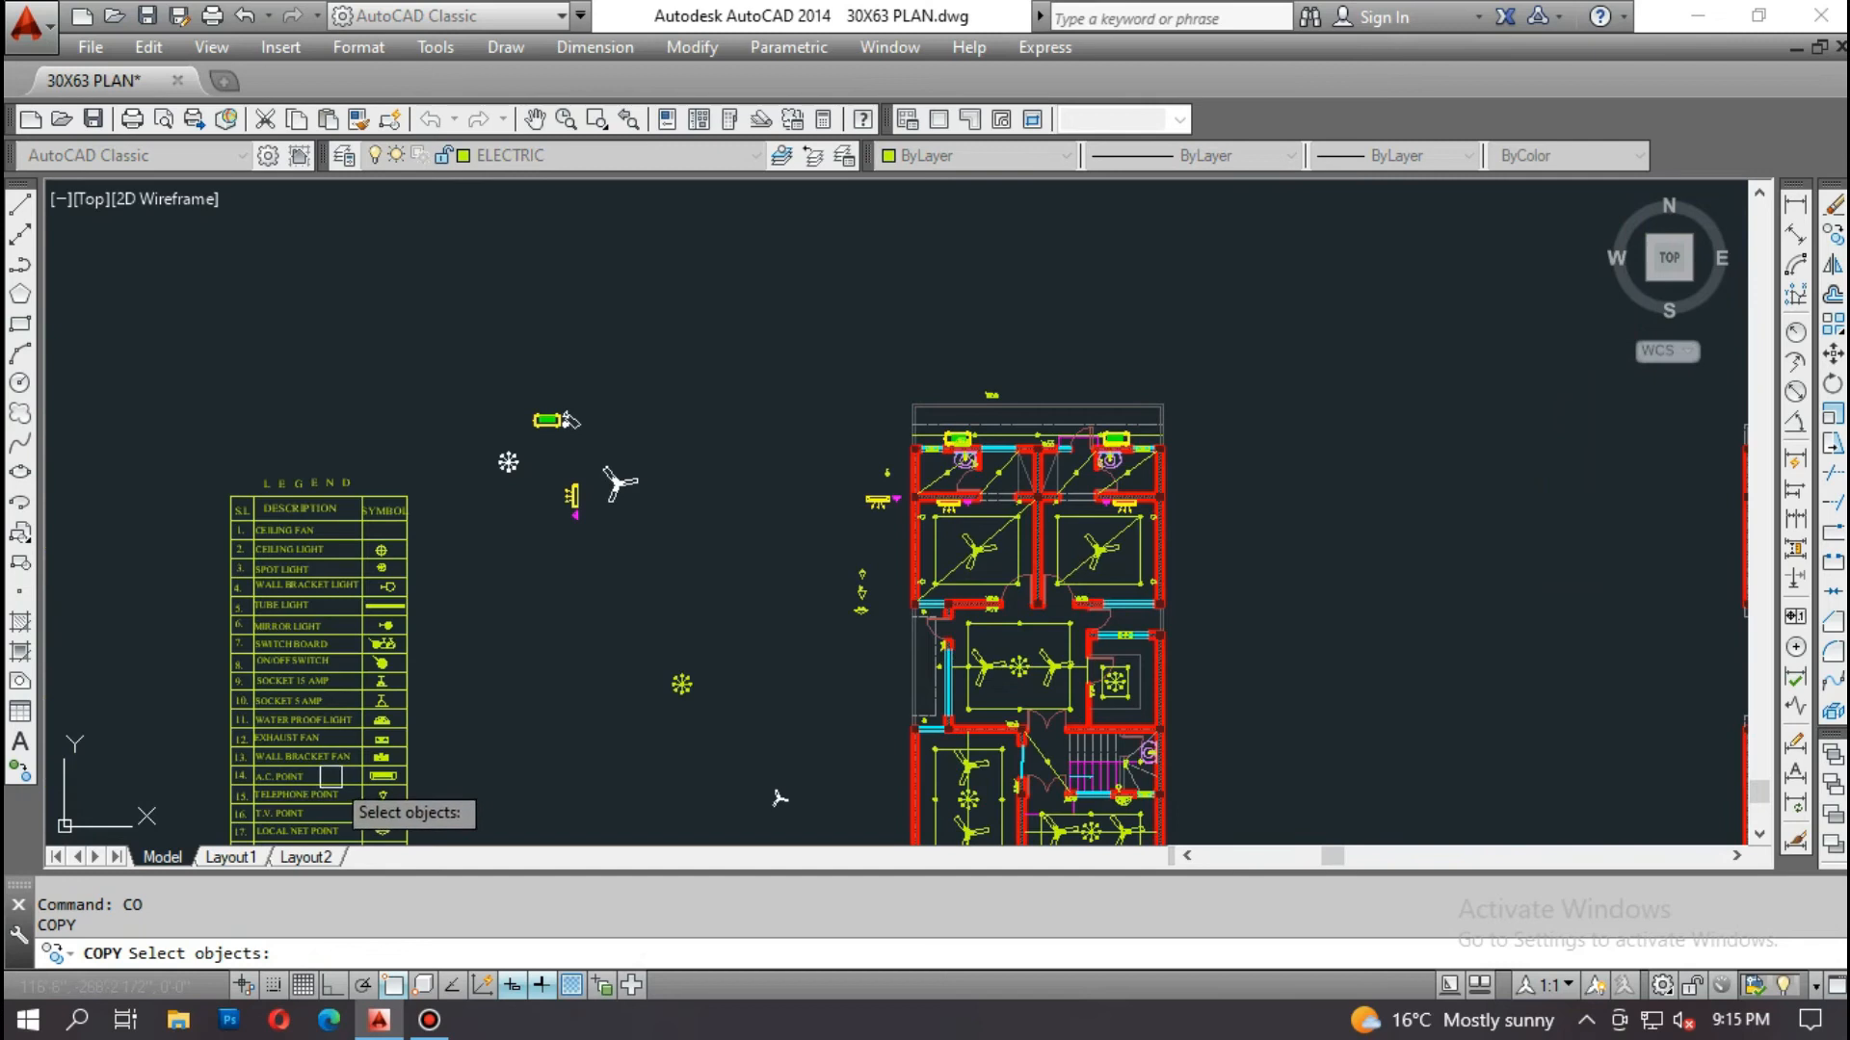
scroll(330, 776, "up", 4)
scroll(363, 735, "down", 6)
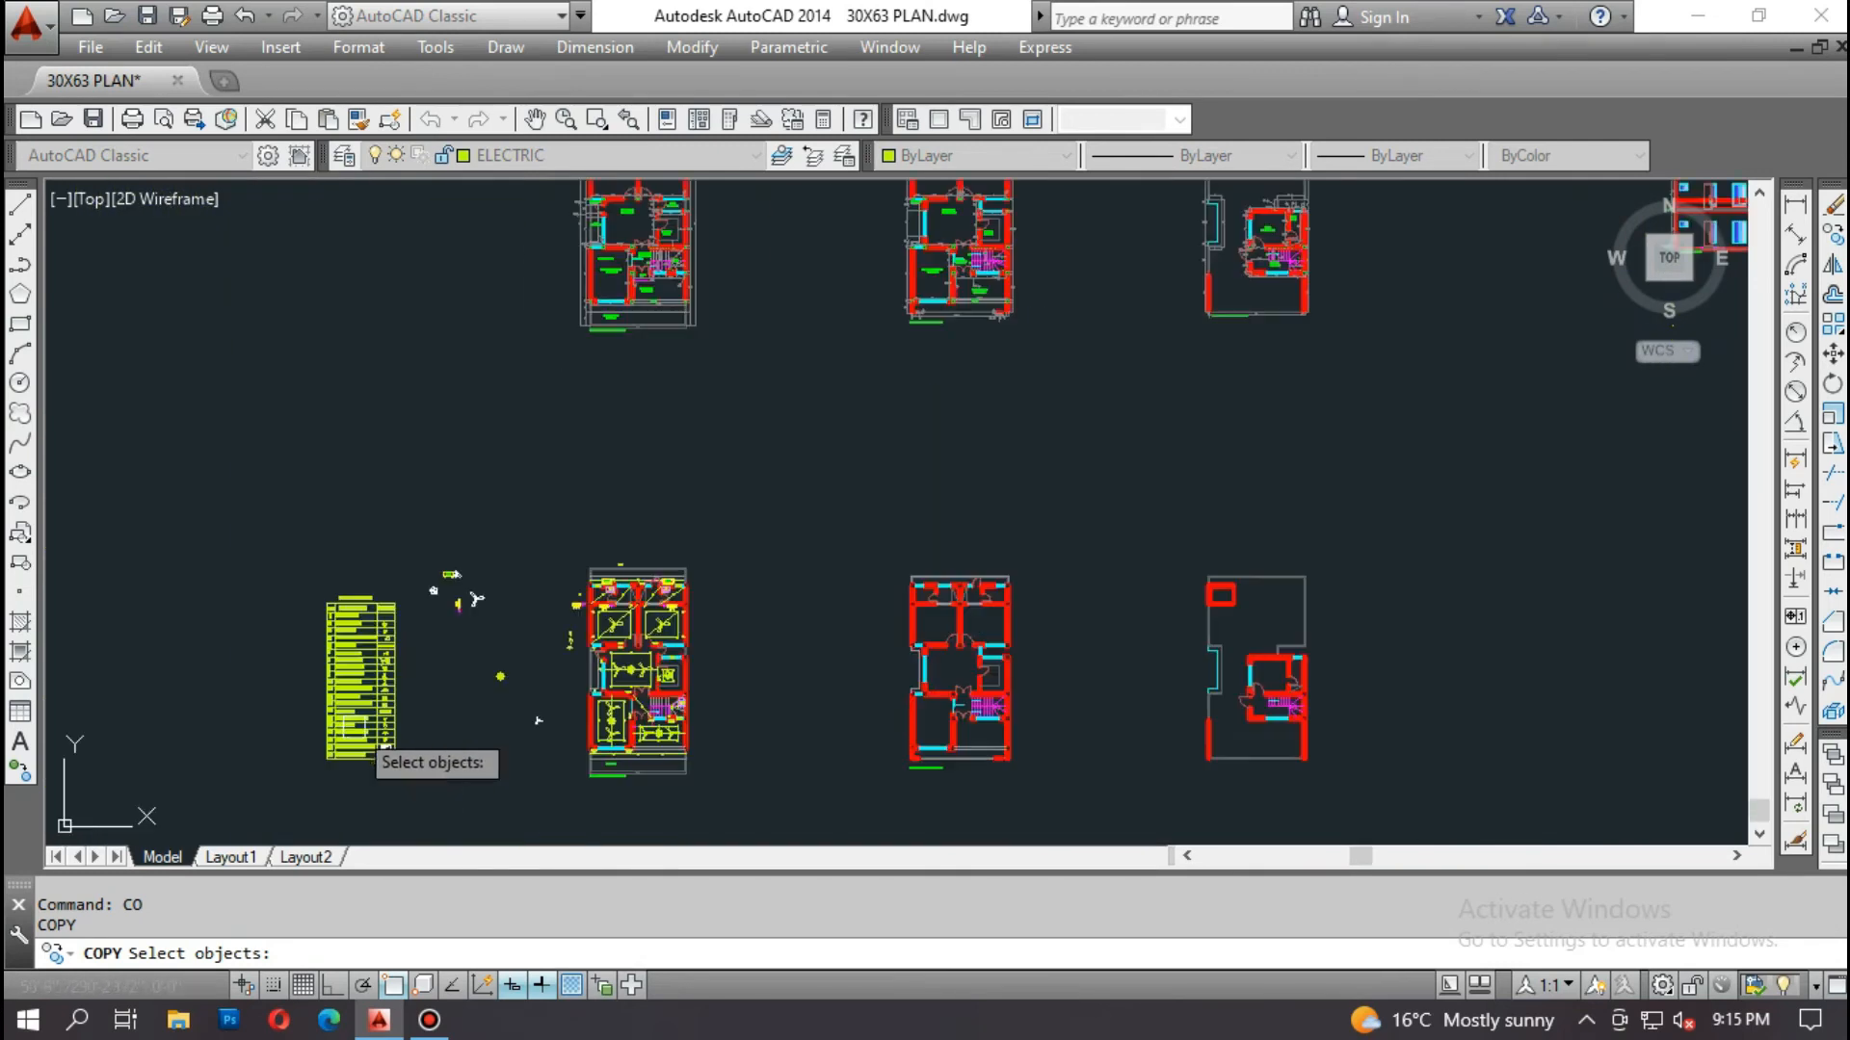
scroll(664, 520, "down", 4)
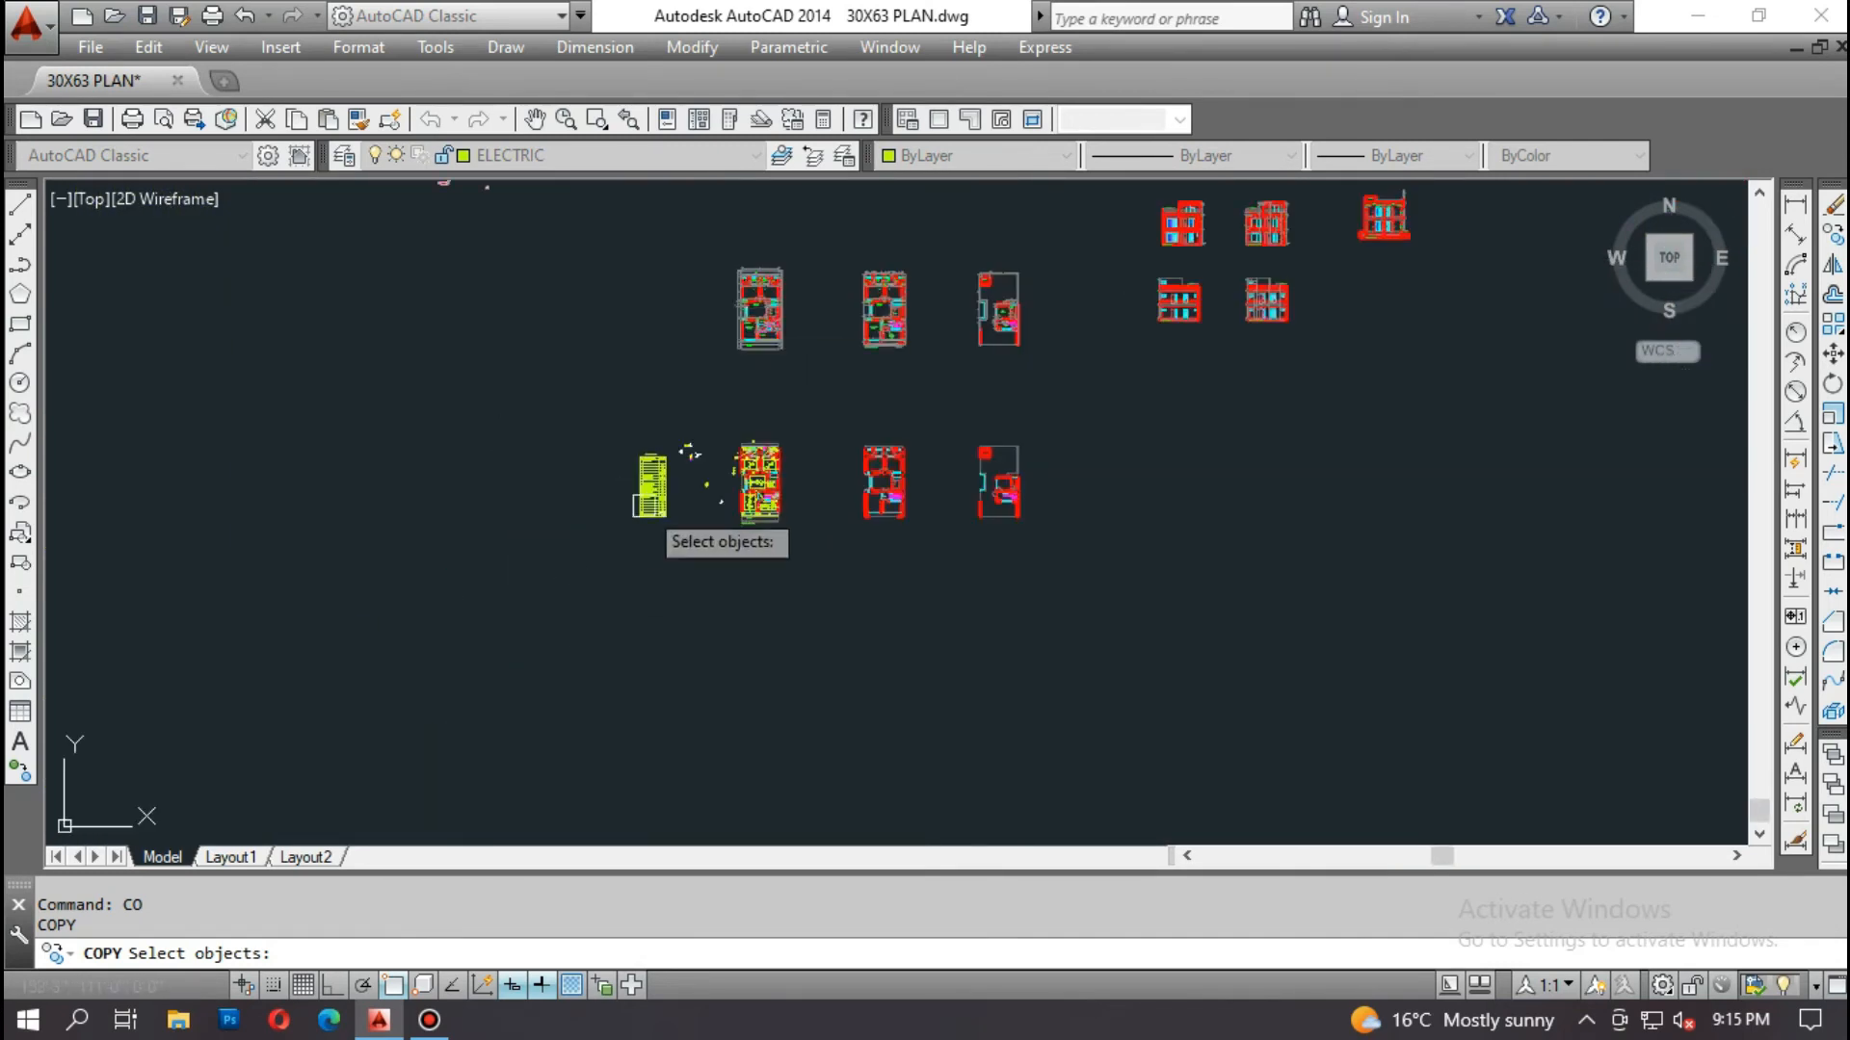
scroll(578, 520, "up", 5)
scroll(660, 488, "down", 5)
scroll(689, 244, "up", 4)
scroll(689, 243, "up", 5)
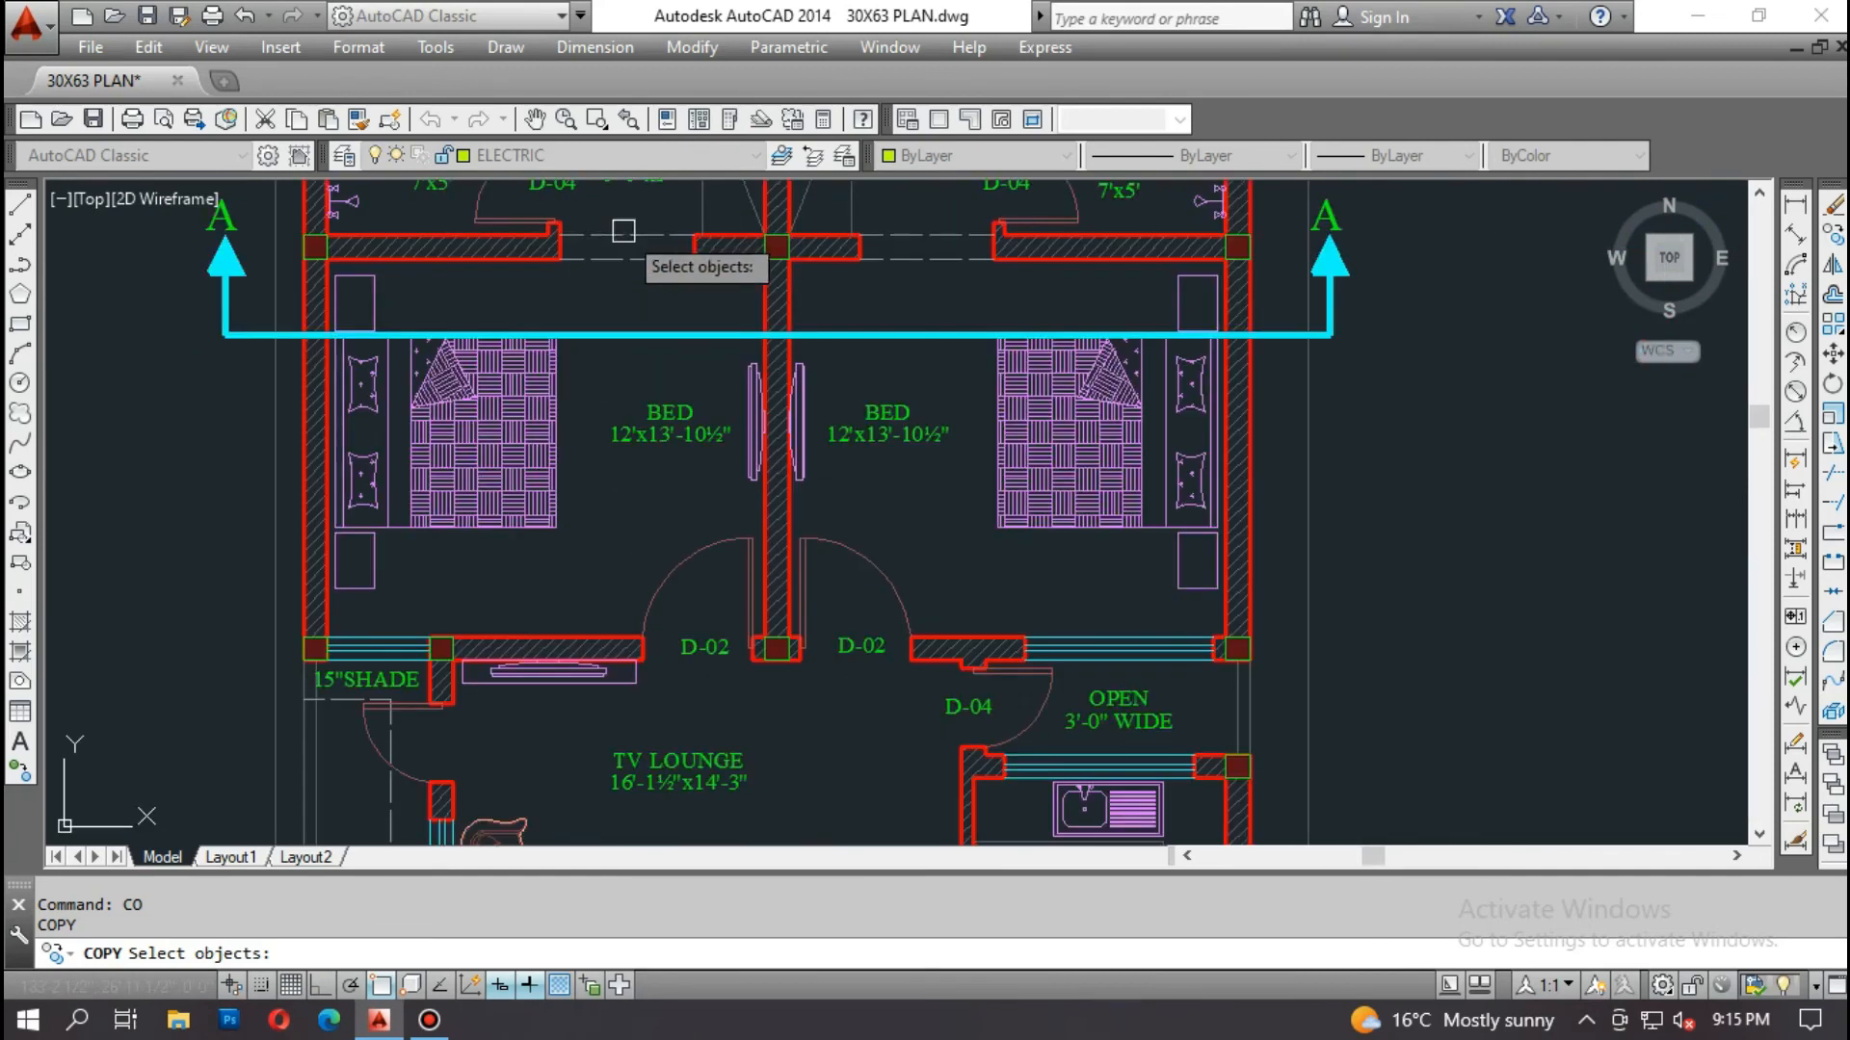
left_click(682, 281)
left_click(897, 603)
scroll(661, 404, "down", 5)
scroll(632, 442, "up", 8)
scroll(400, 342, "down", 4)
left_click(412, 364)
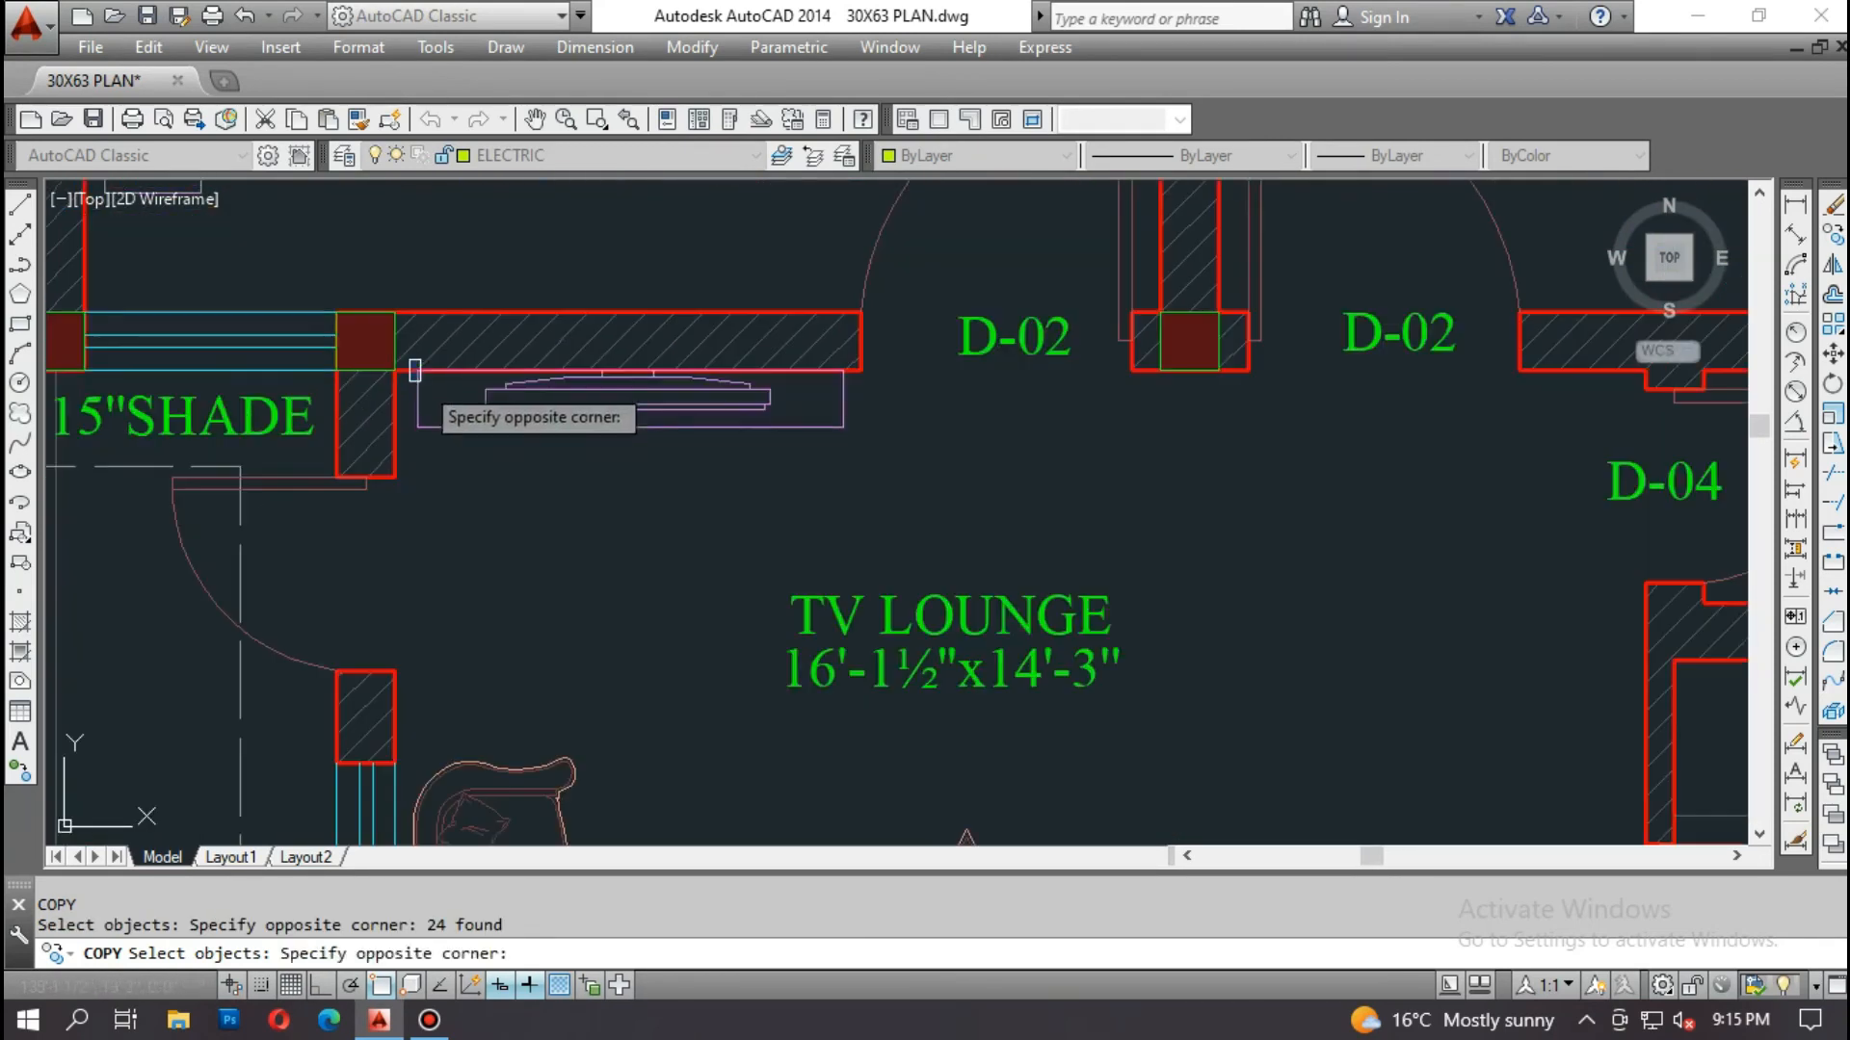
left_click(848, 450)
scroll(755, 334, "down", 5)
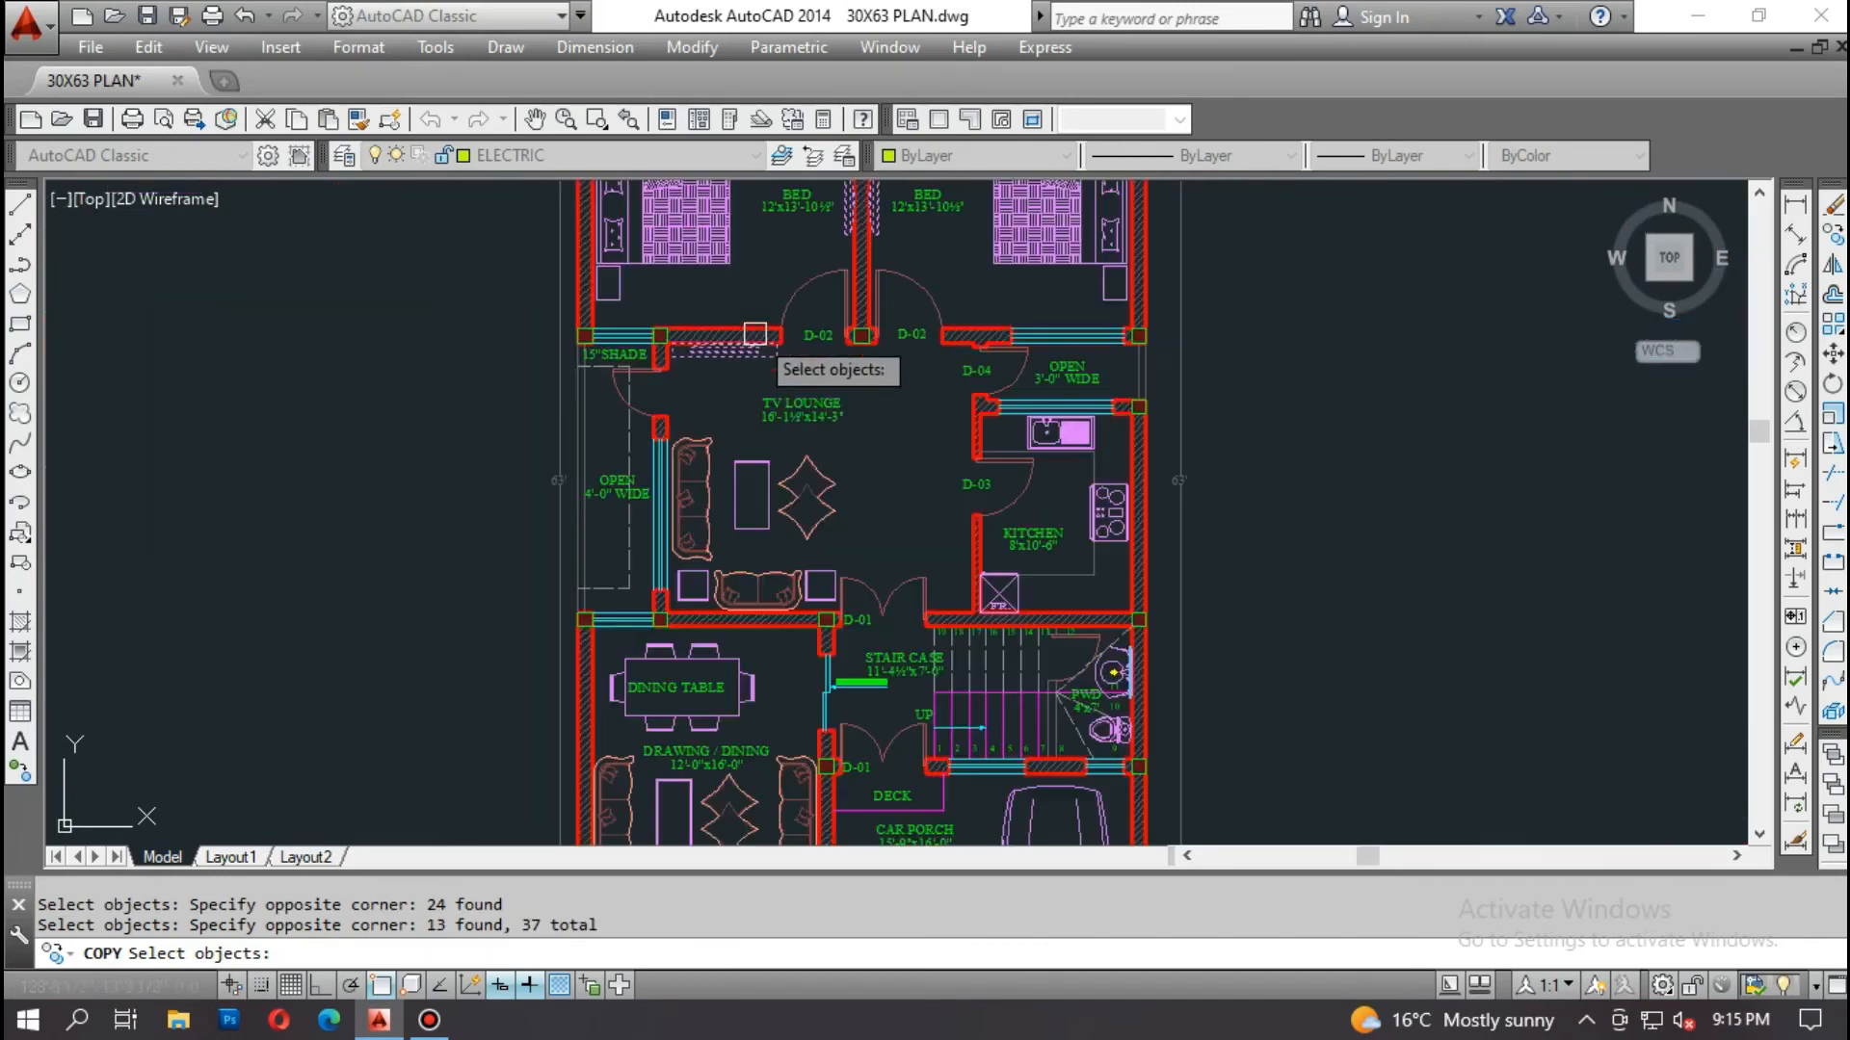
middle_click_drag(903, 469, 894, 636)
key("Return")
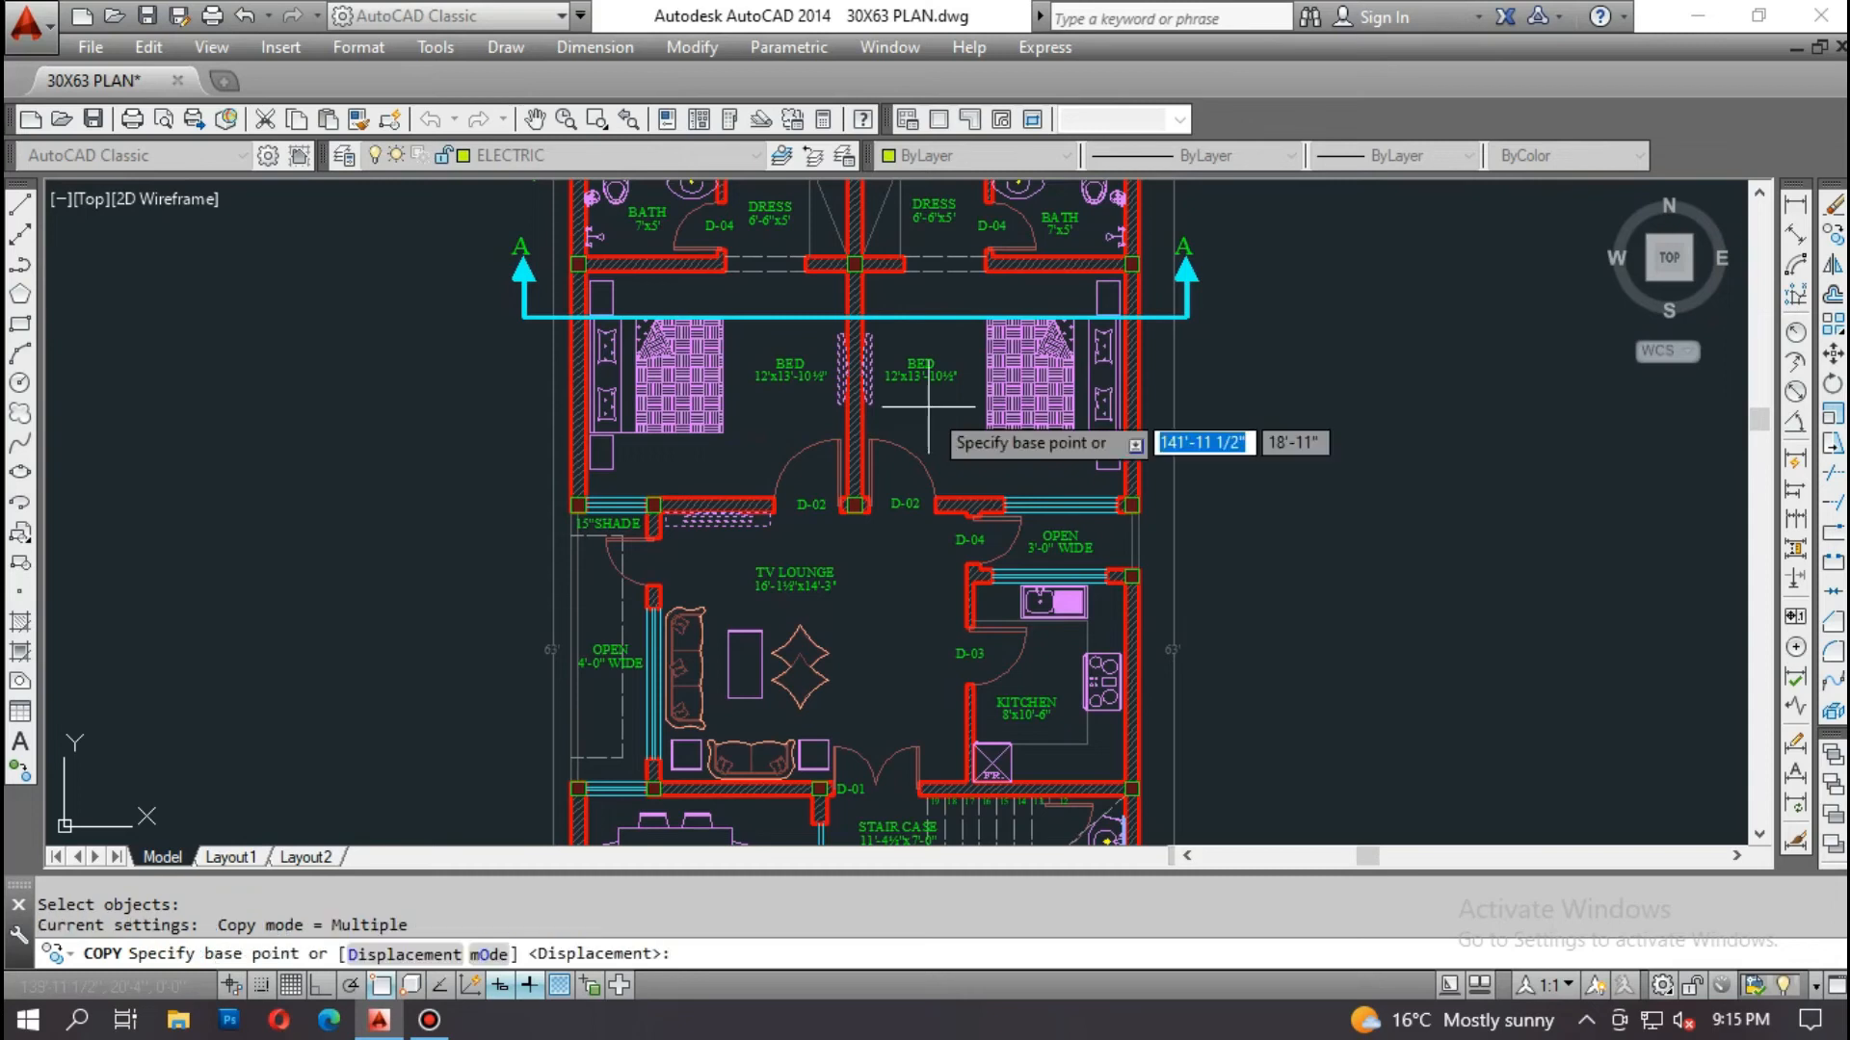
scroll(1137, 265, "up", 6)
left_click(1007, 248)
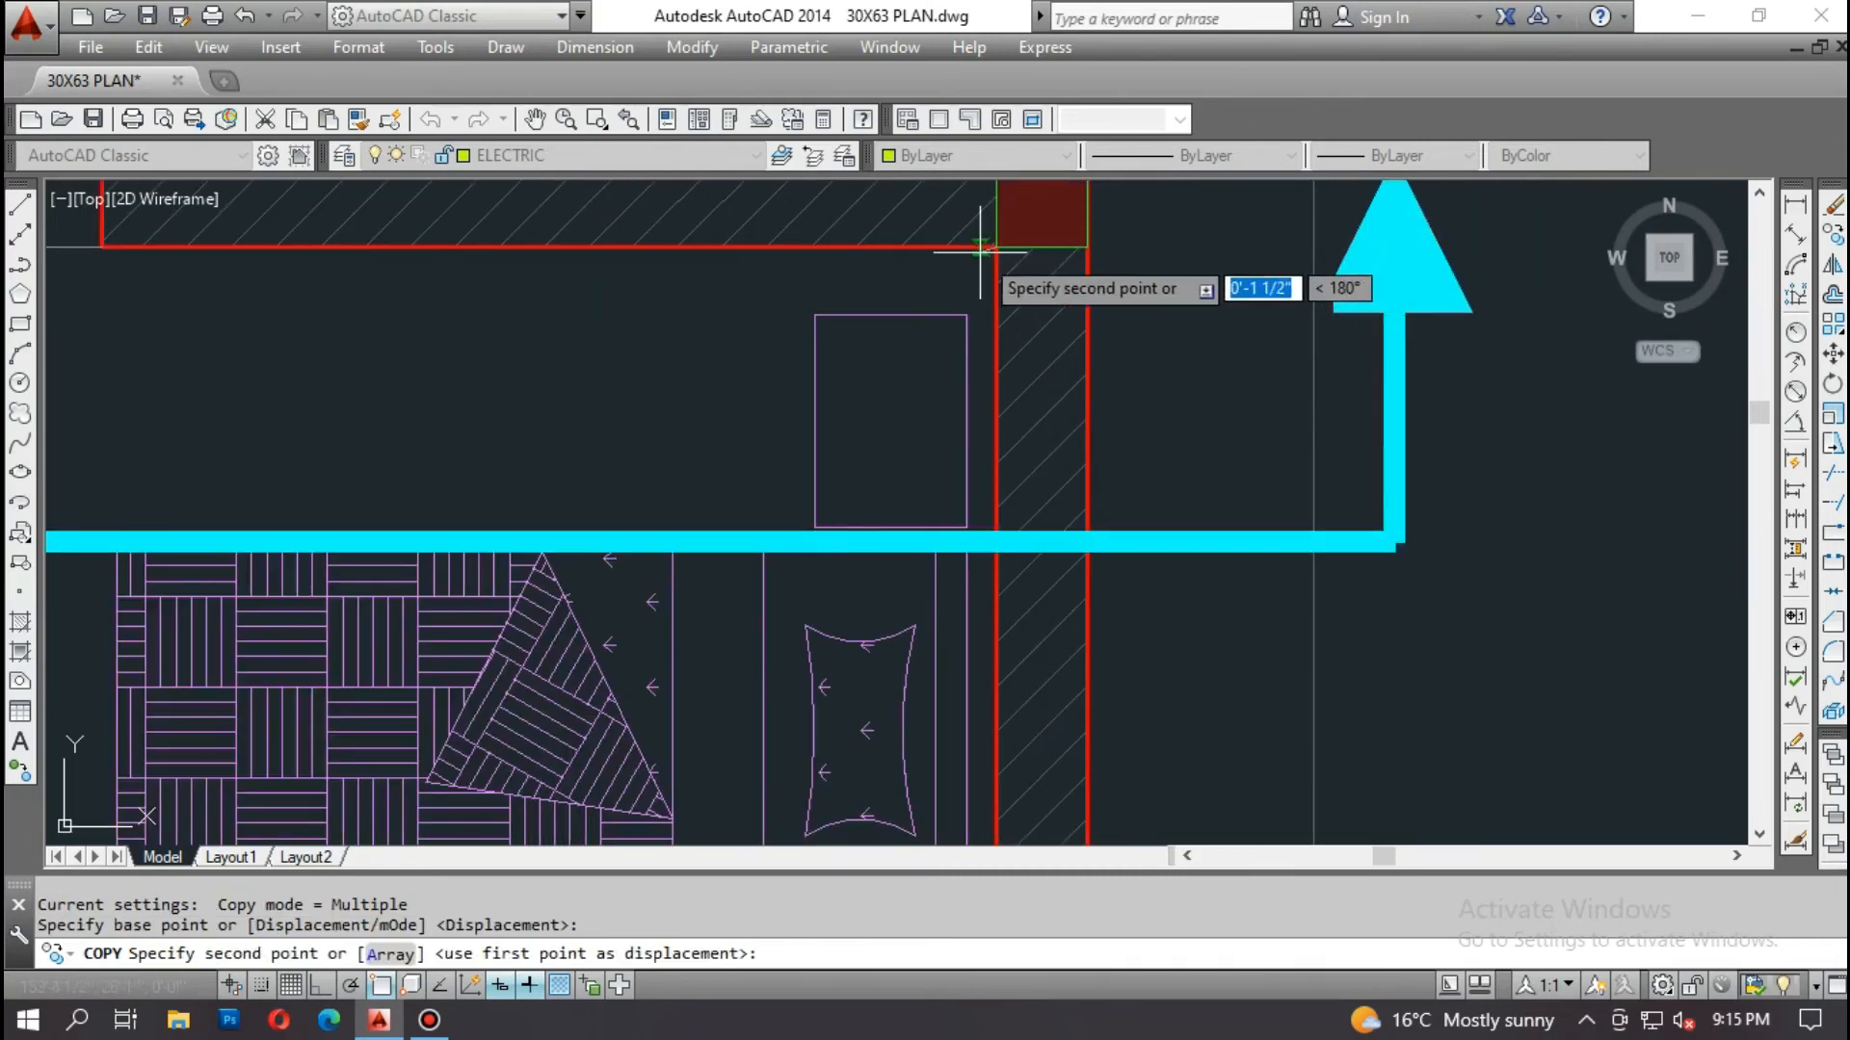
scroll(1002, 249, "down", 5)
scroll(910, 311, "down", 4)
scroll(914, 549, "down", 2)
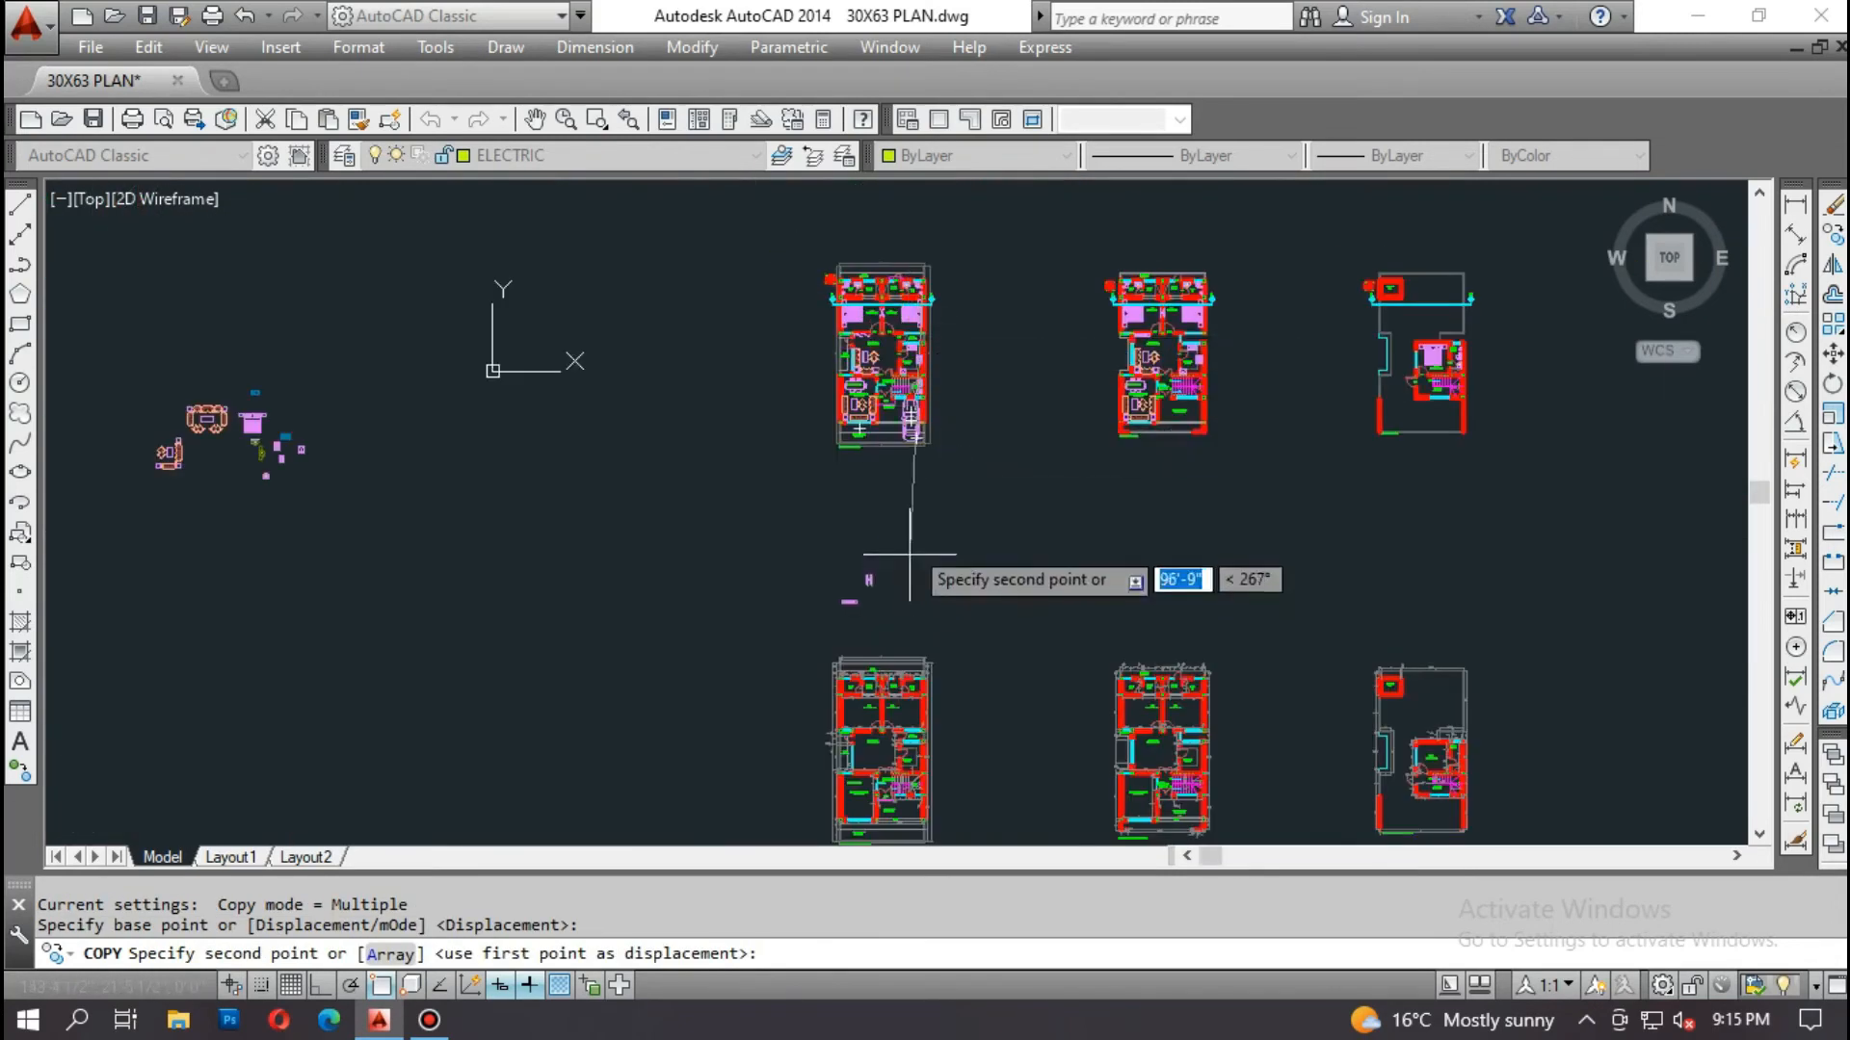
scroll(881, 332, "up", 4)
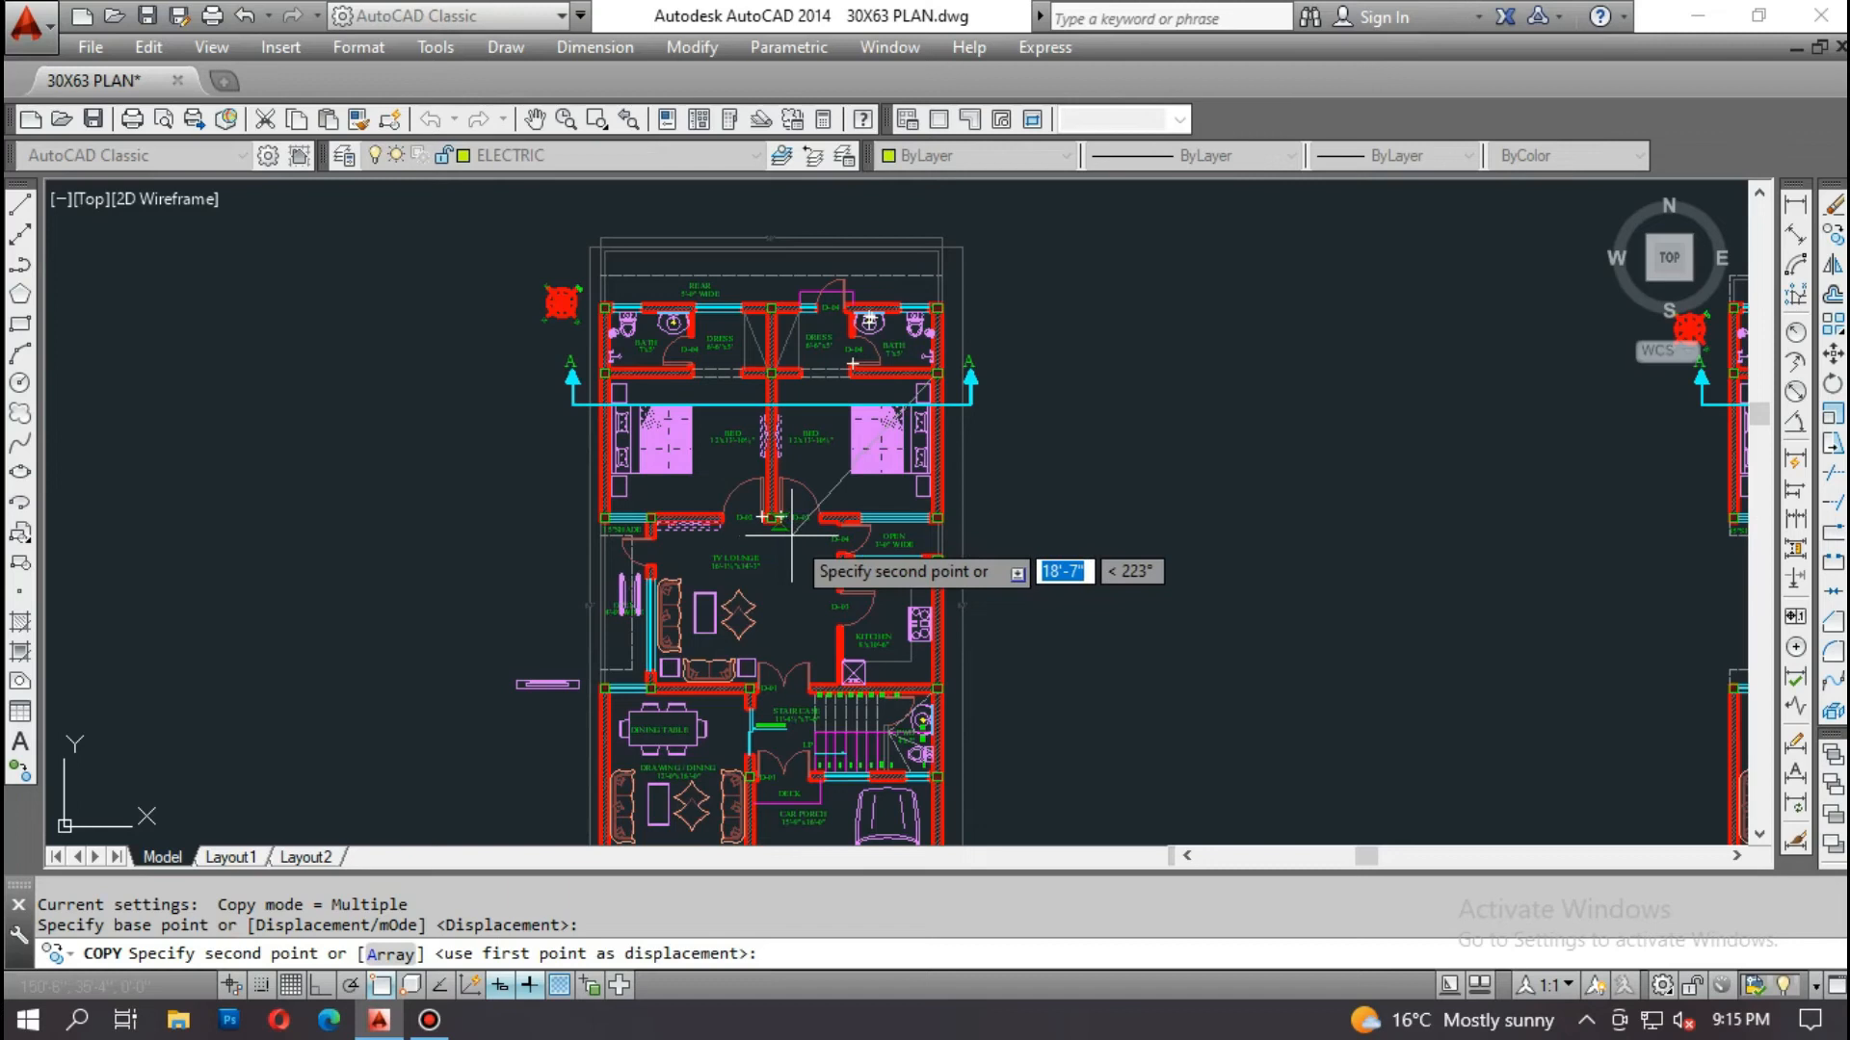
scroll(665, 323, "up", 4)
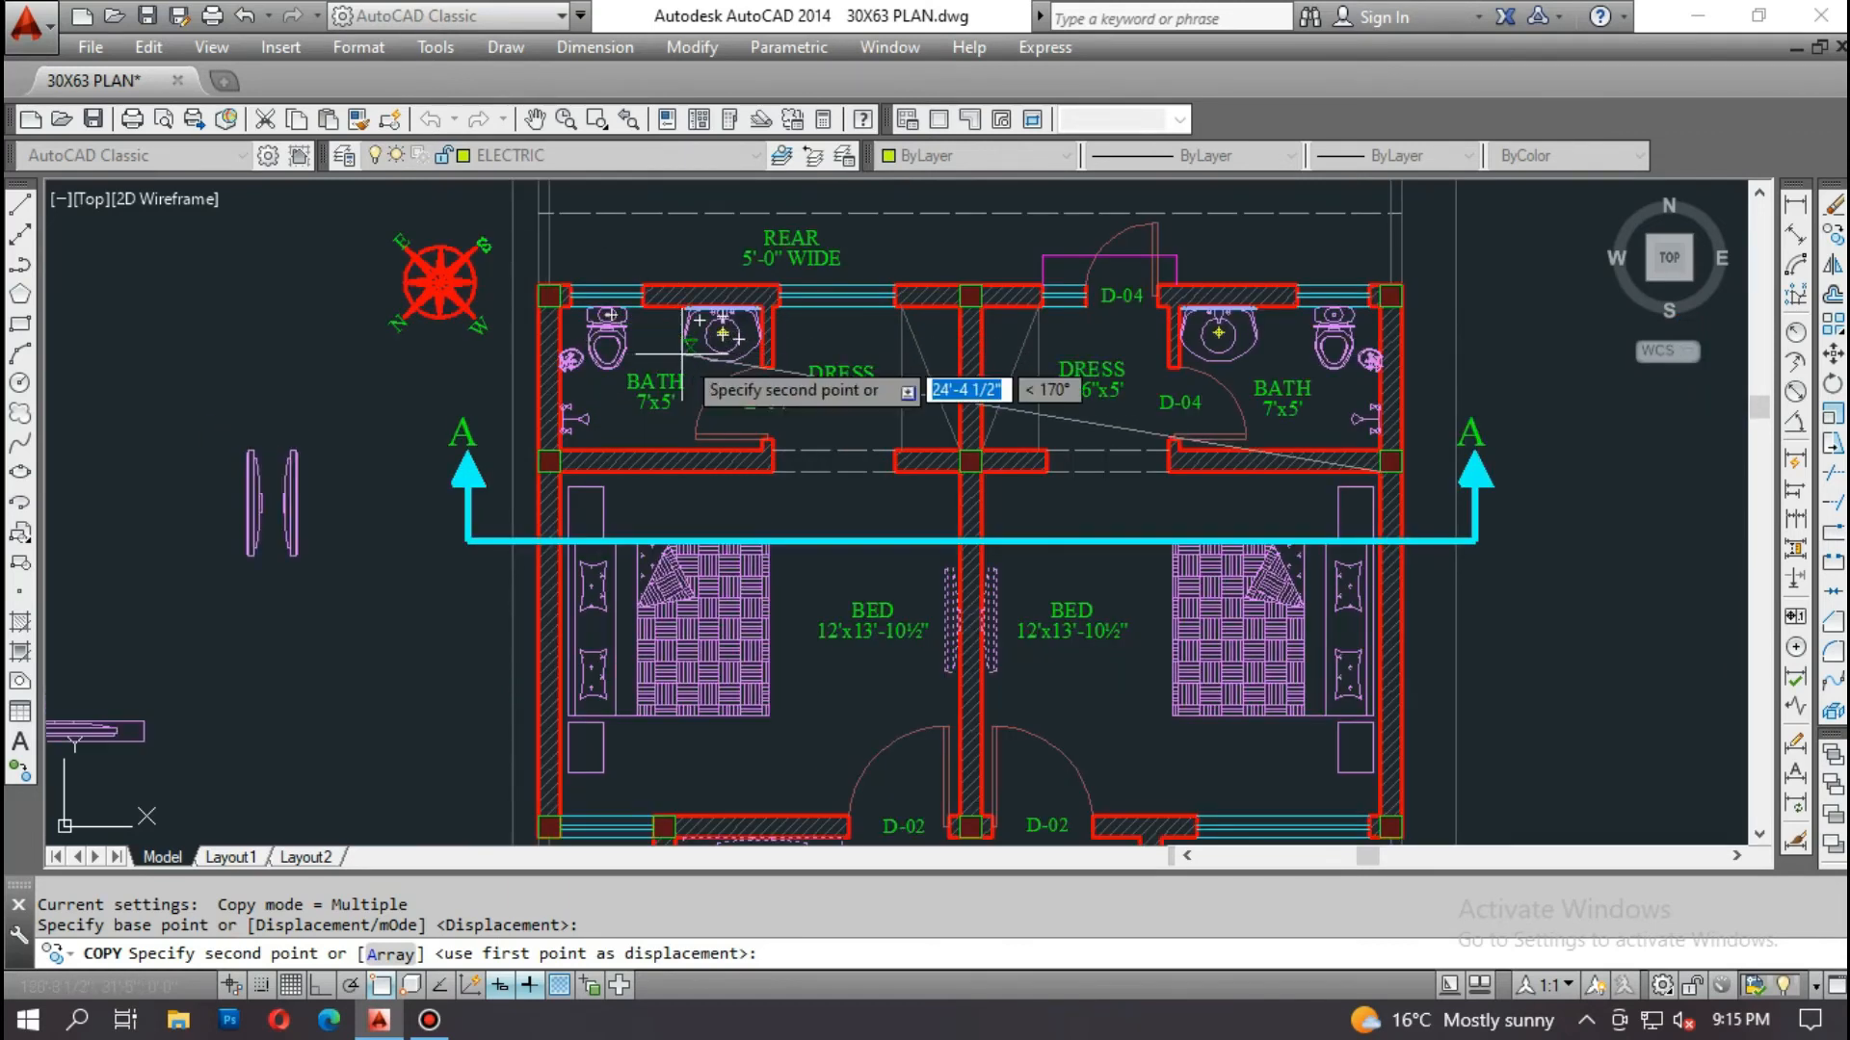
middle_click_drag(857, 711, 833, 435)
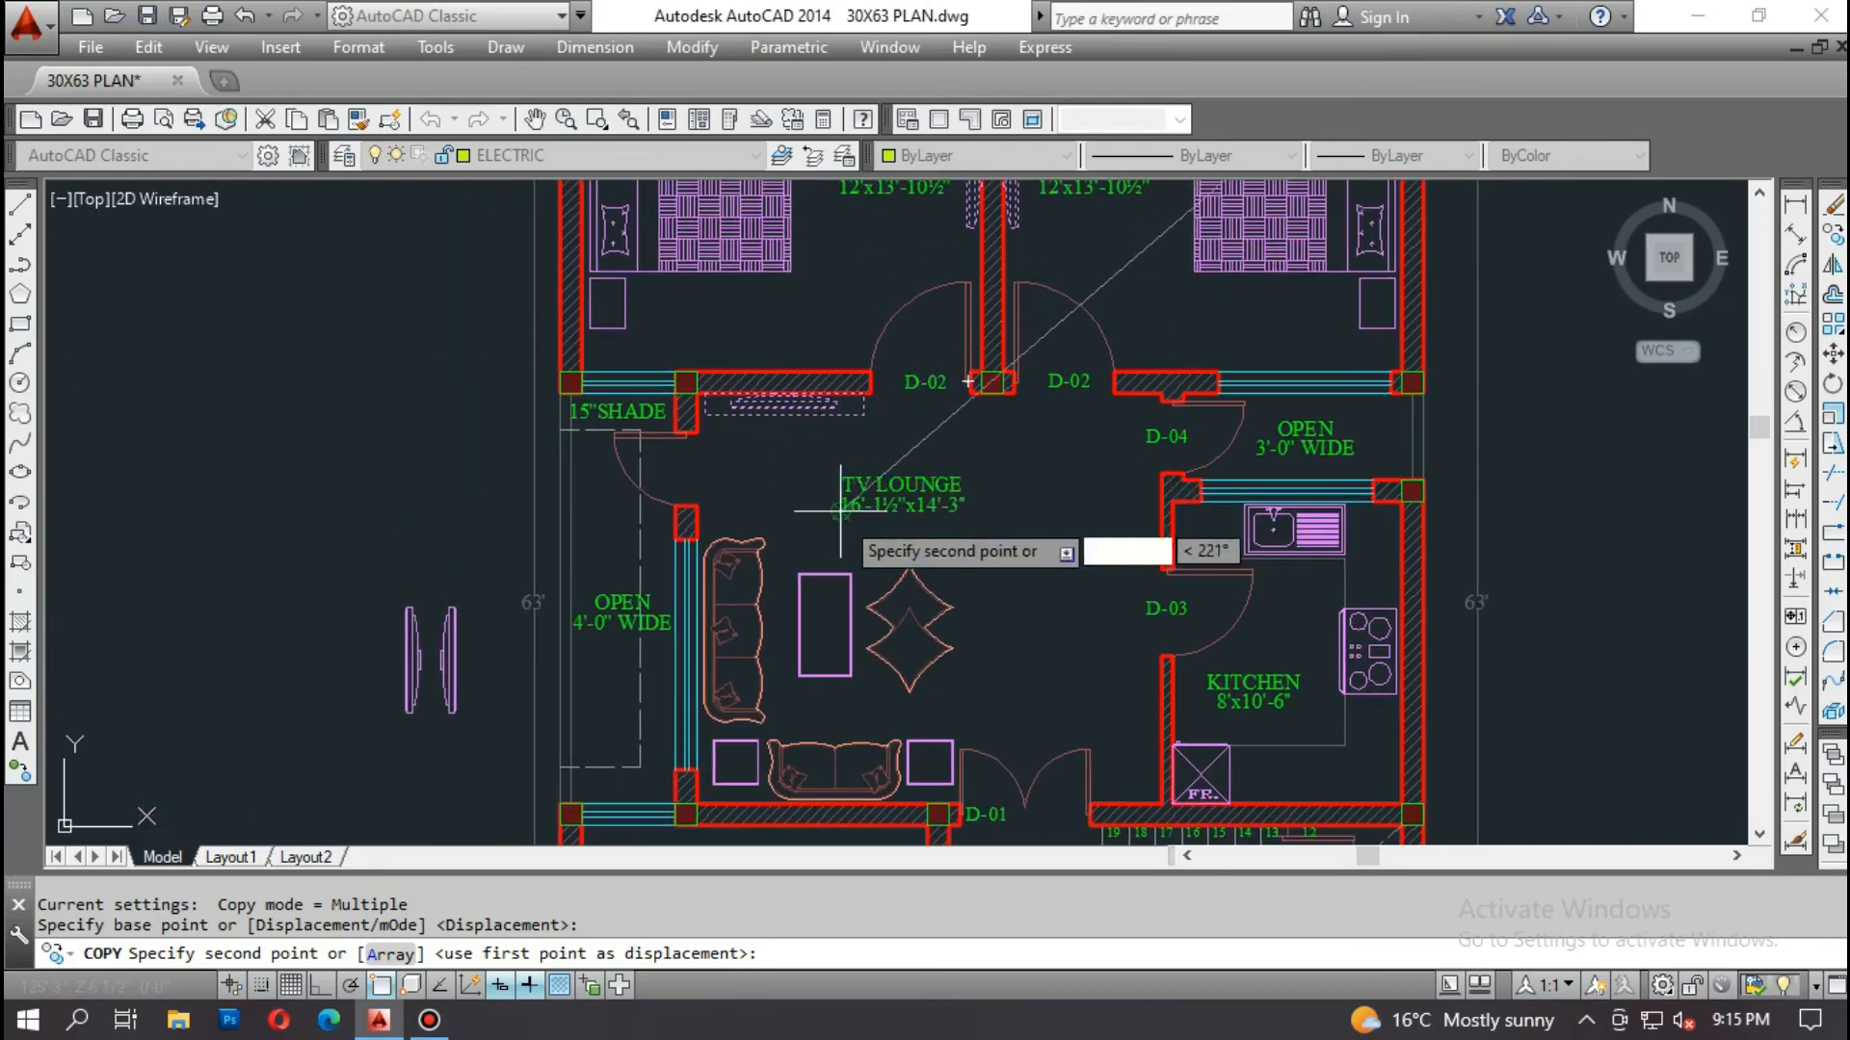
scroll(830, 332, "down", 6)
scroll(867, 713, "up", 8)
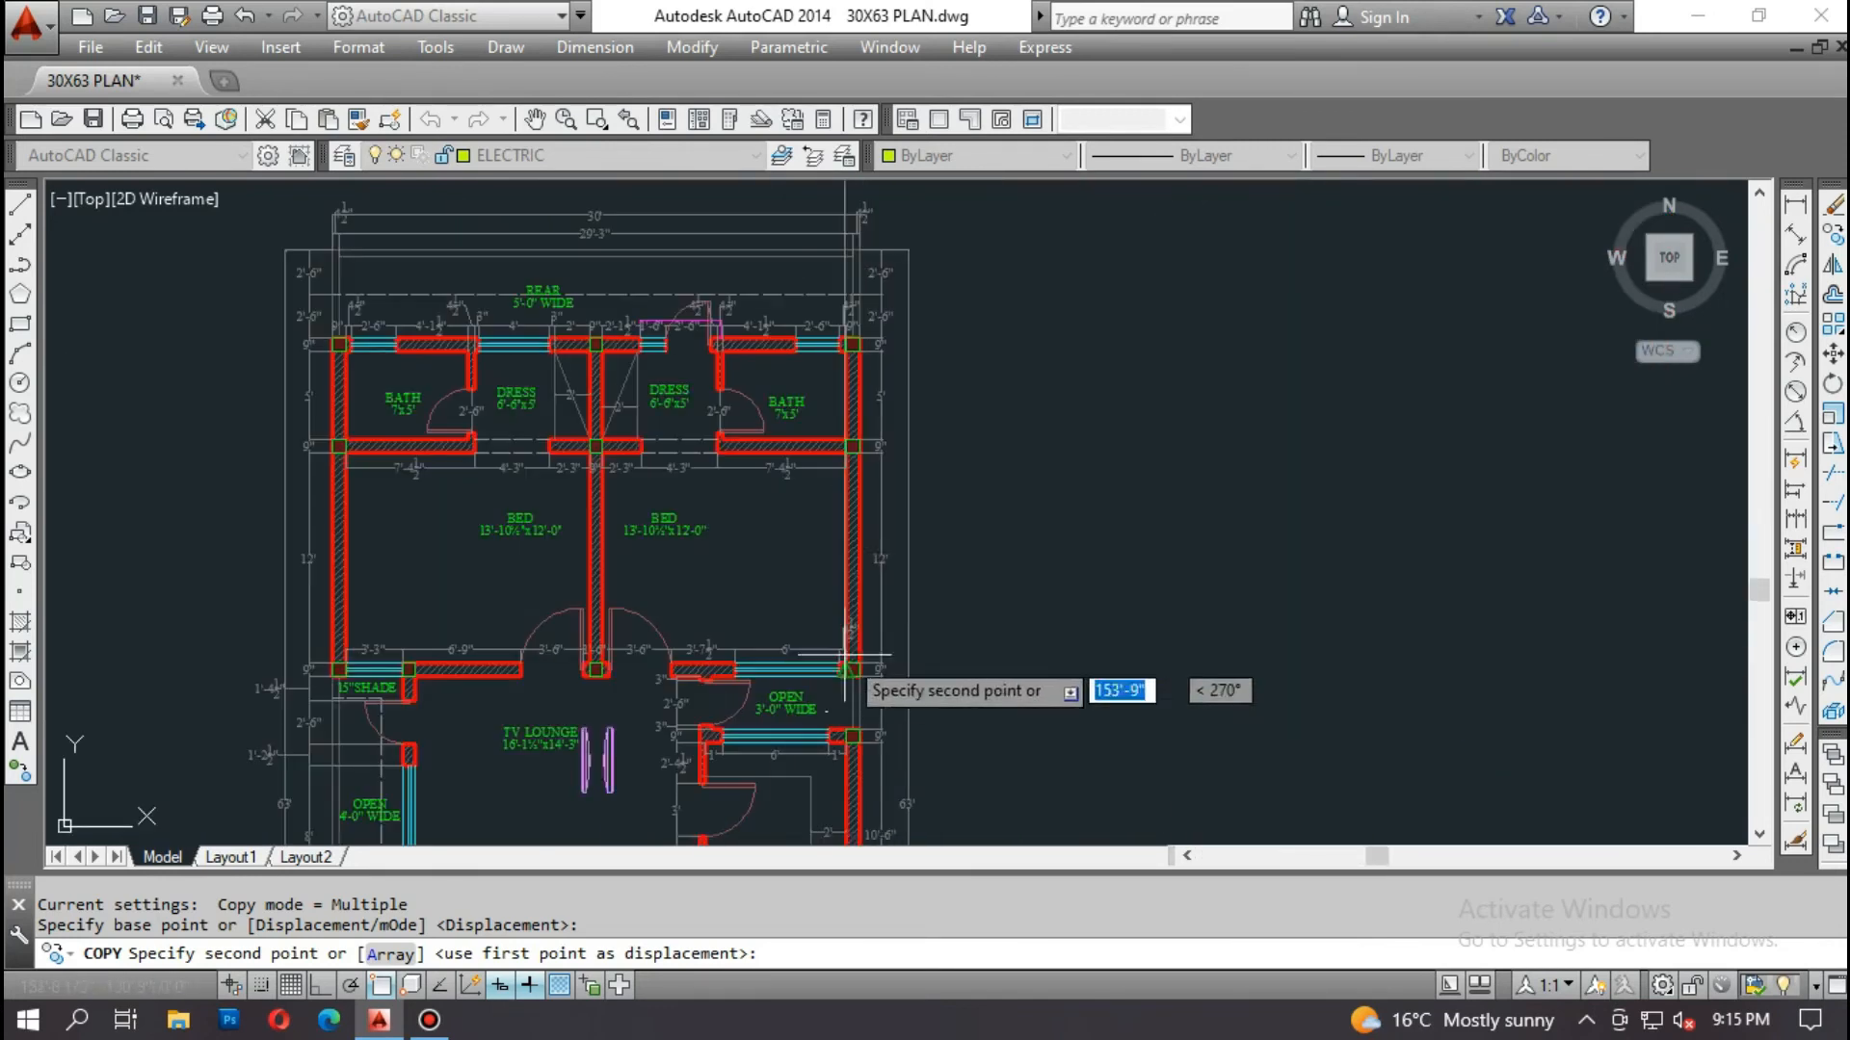
scroll(821, 424, "down", 5)
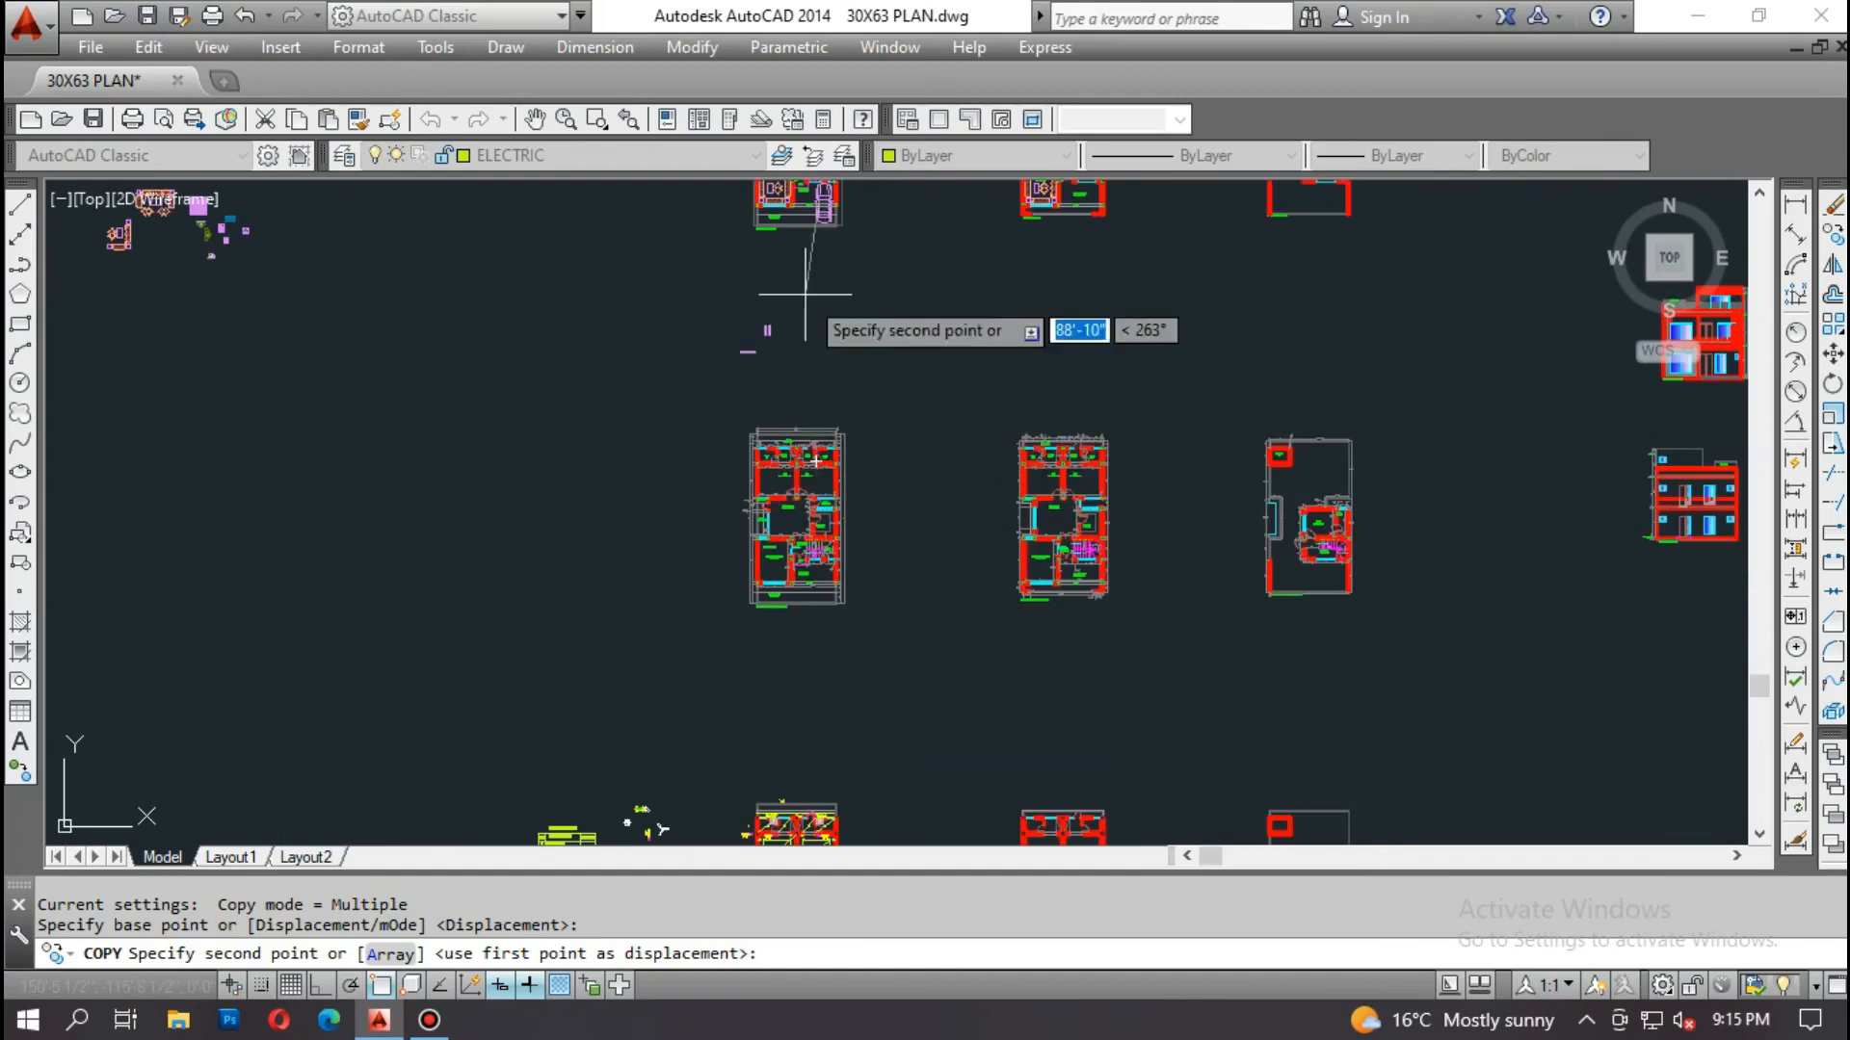
scroll(825, 368, "up", 5)
scroll(881, 347, "down", 5)
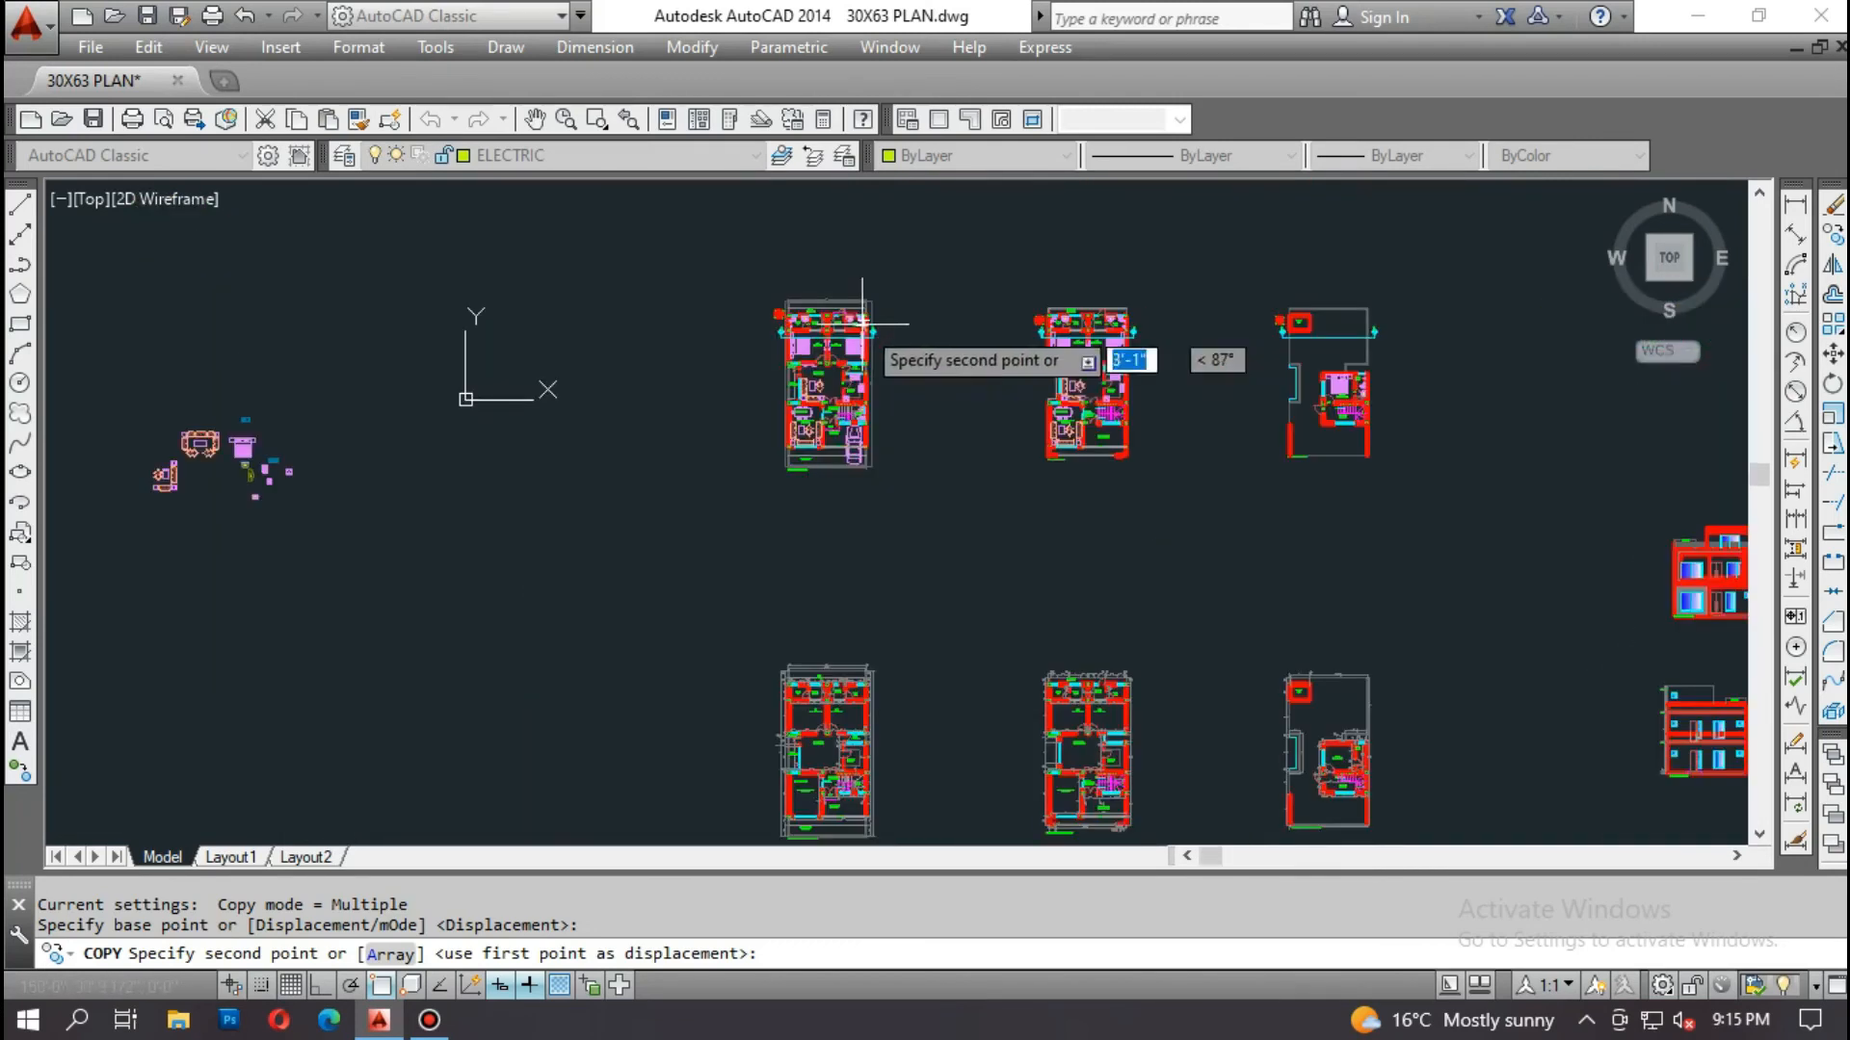
scroll(818, 529, "up", 10)
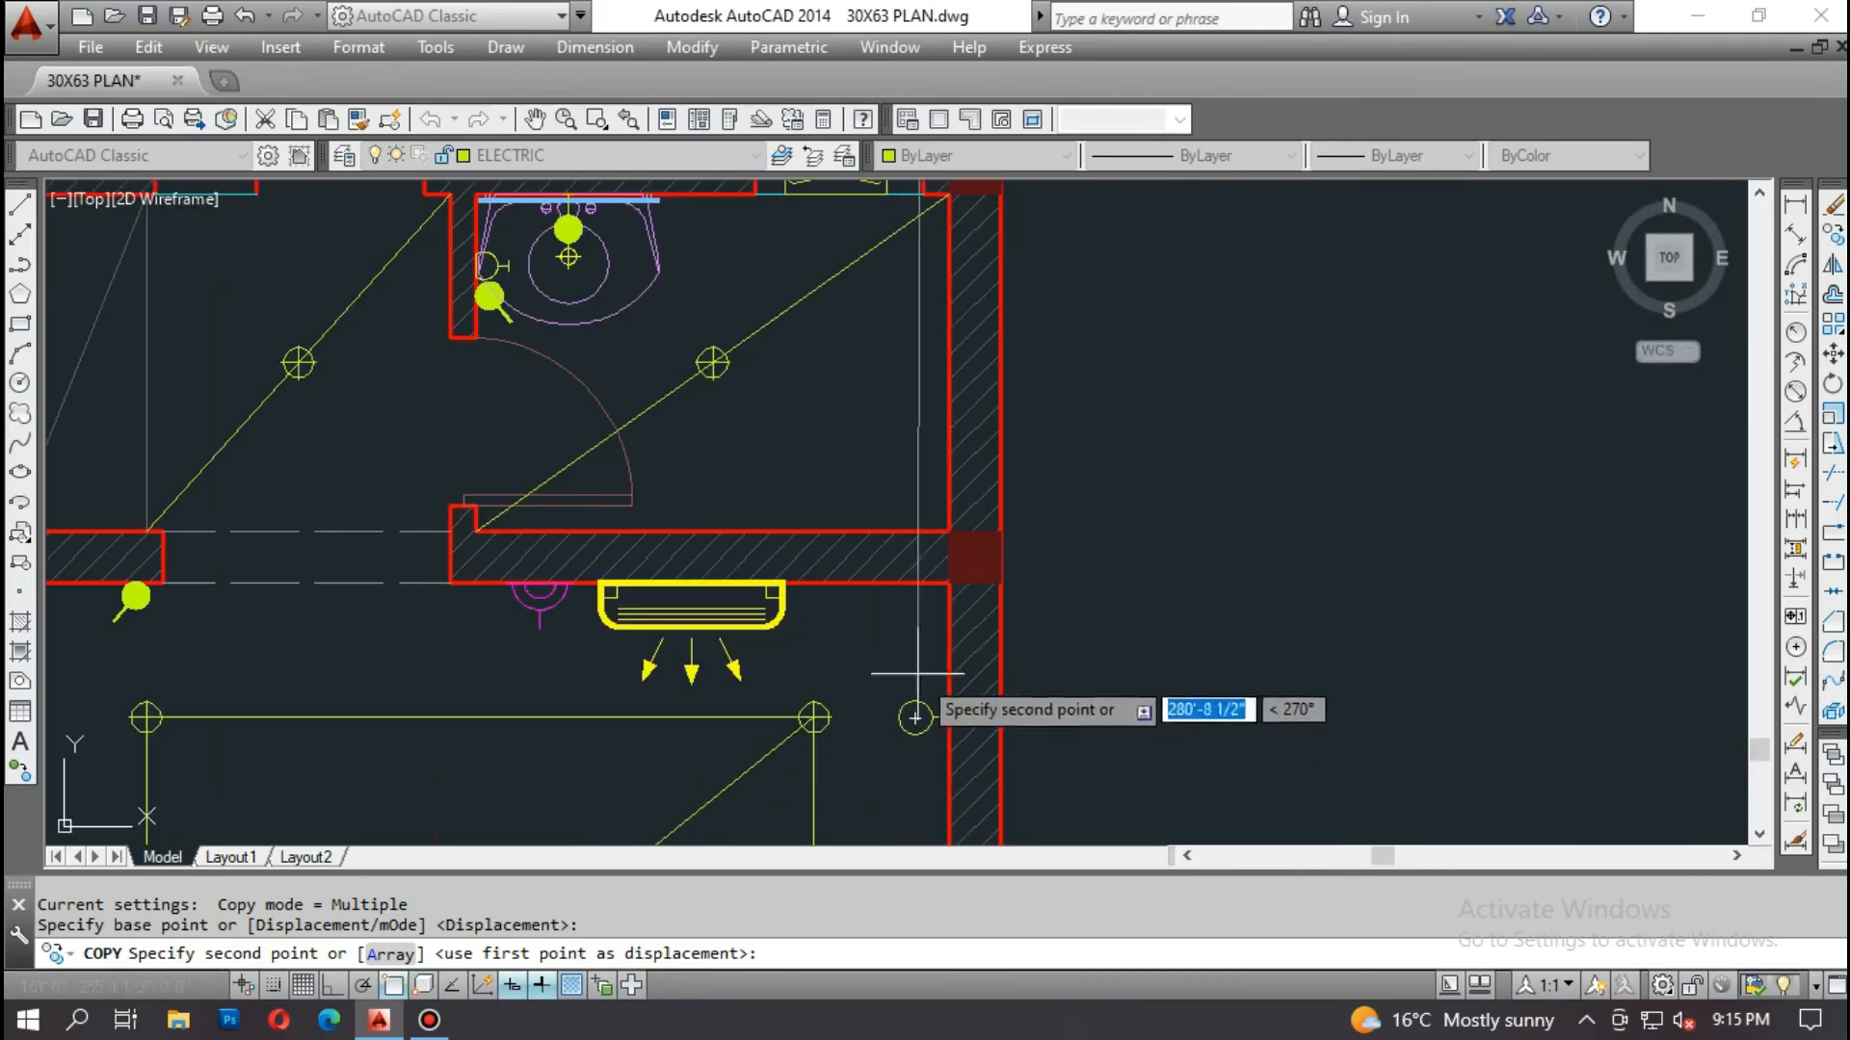
left_click(948, 583)
scroll(1021, 357, "down", 8)
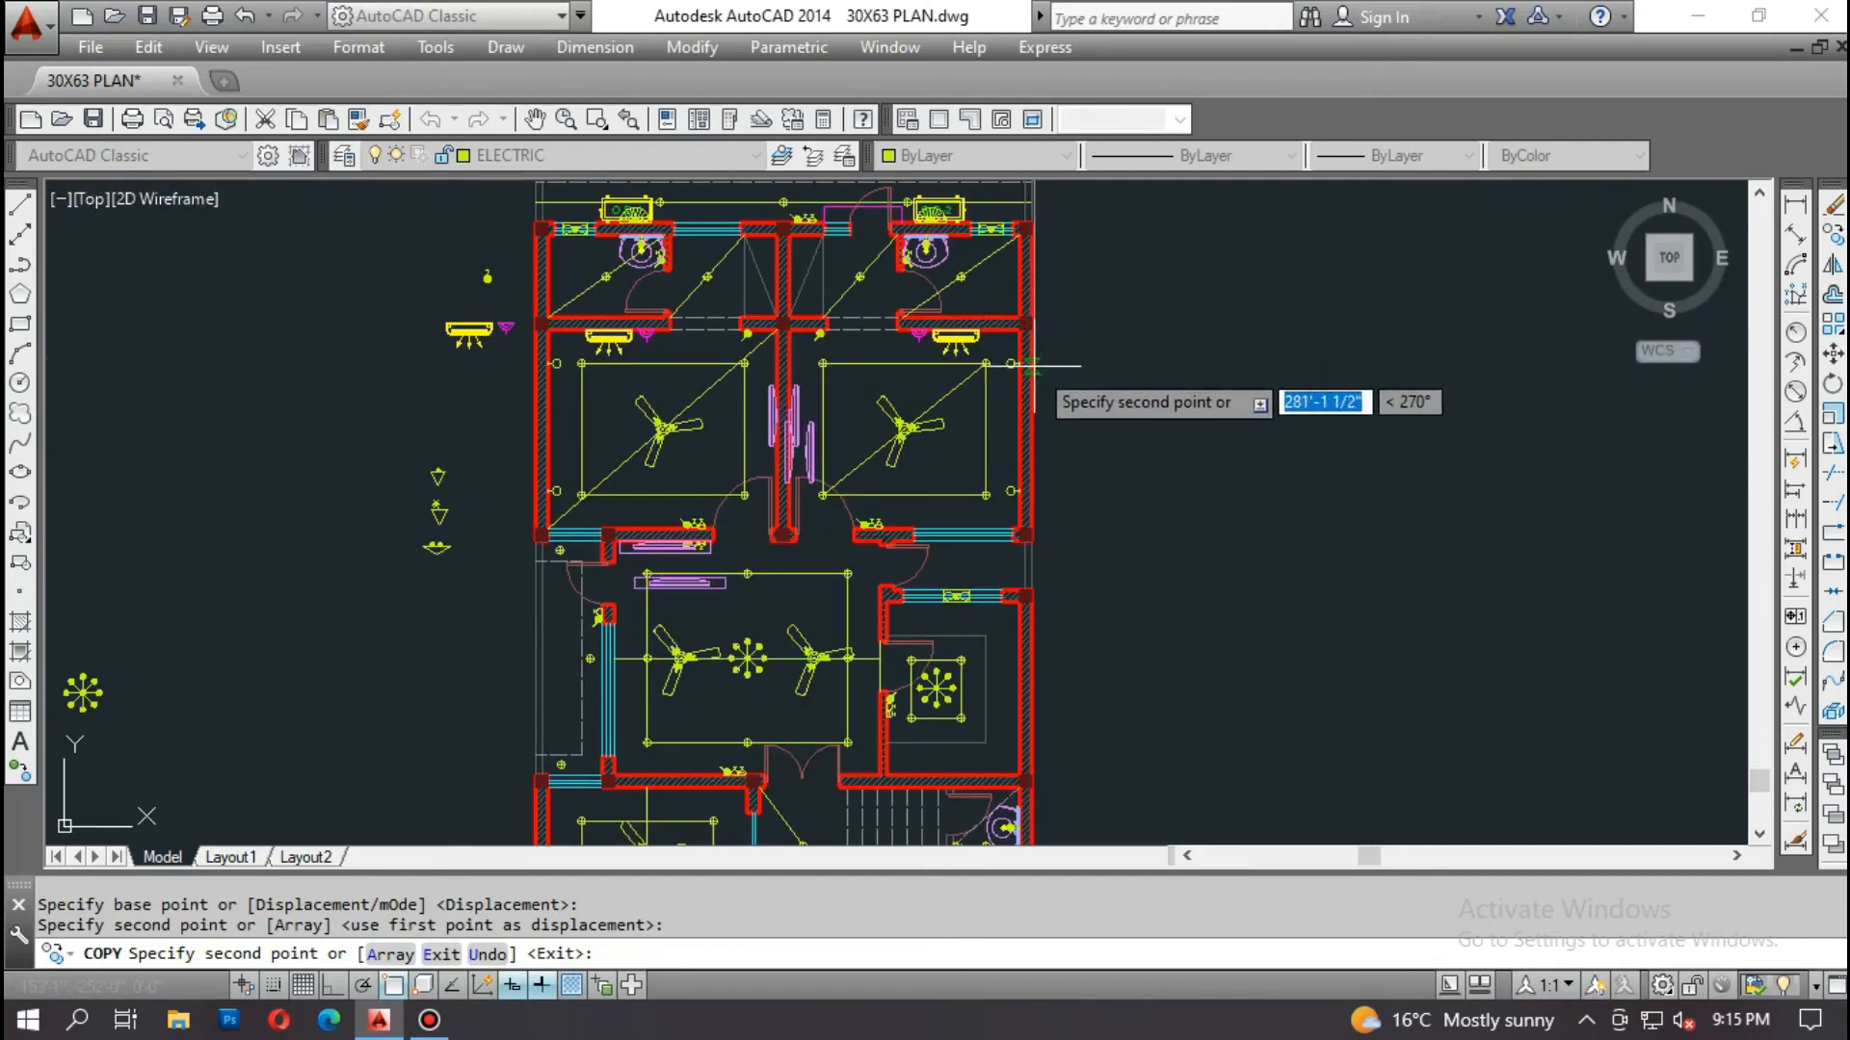
key("Return")
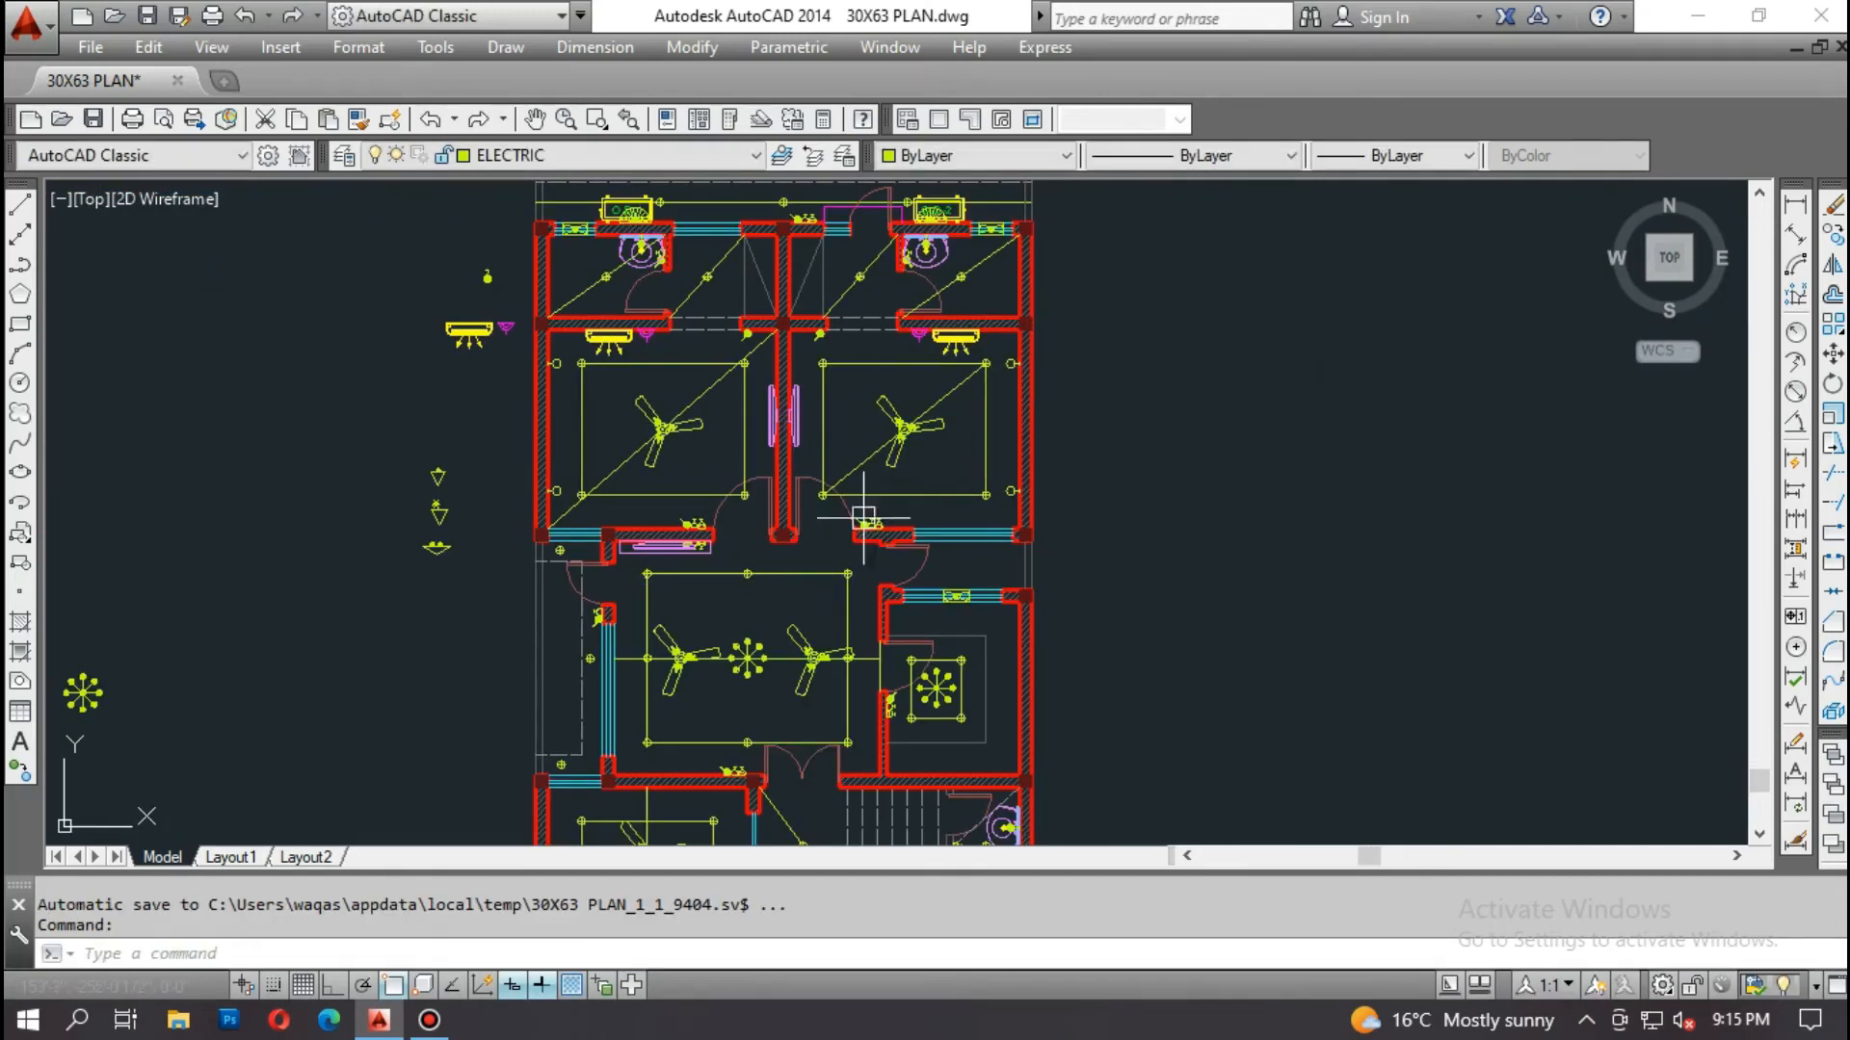
Step: Move the TV lounge switchboard from behind the TV console to the lounge face of the wall between the two bedroom doors
scroll(754, 599, "up", 5)
scroll(896, 528, "down", 5)
scroll(784, 661, "up", 4)
middle_click_drag(784, 661, 783, 482)
middle_click_drag(792, 641, 773, 492)
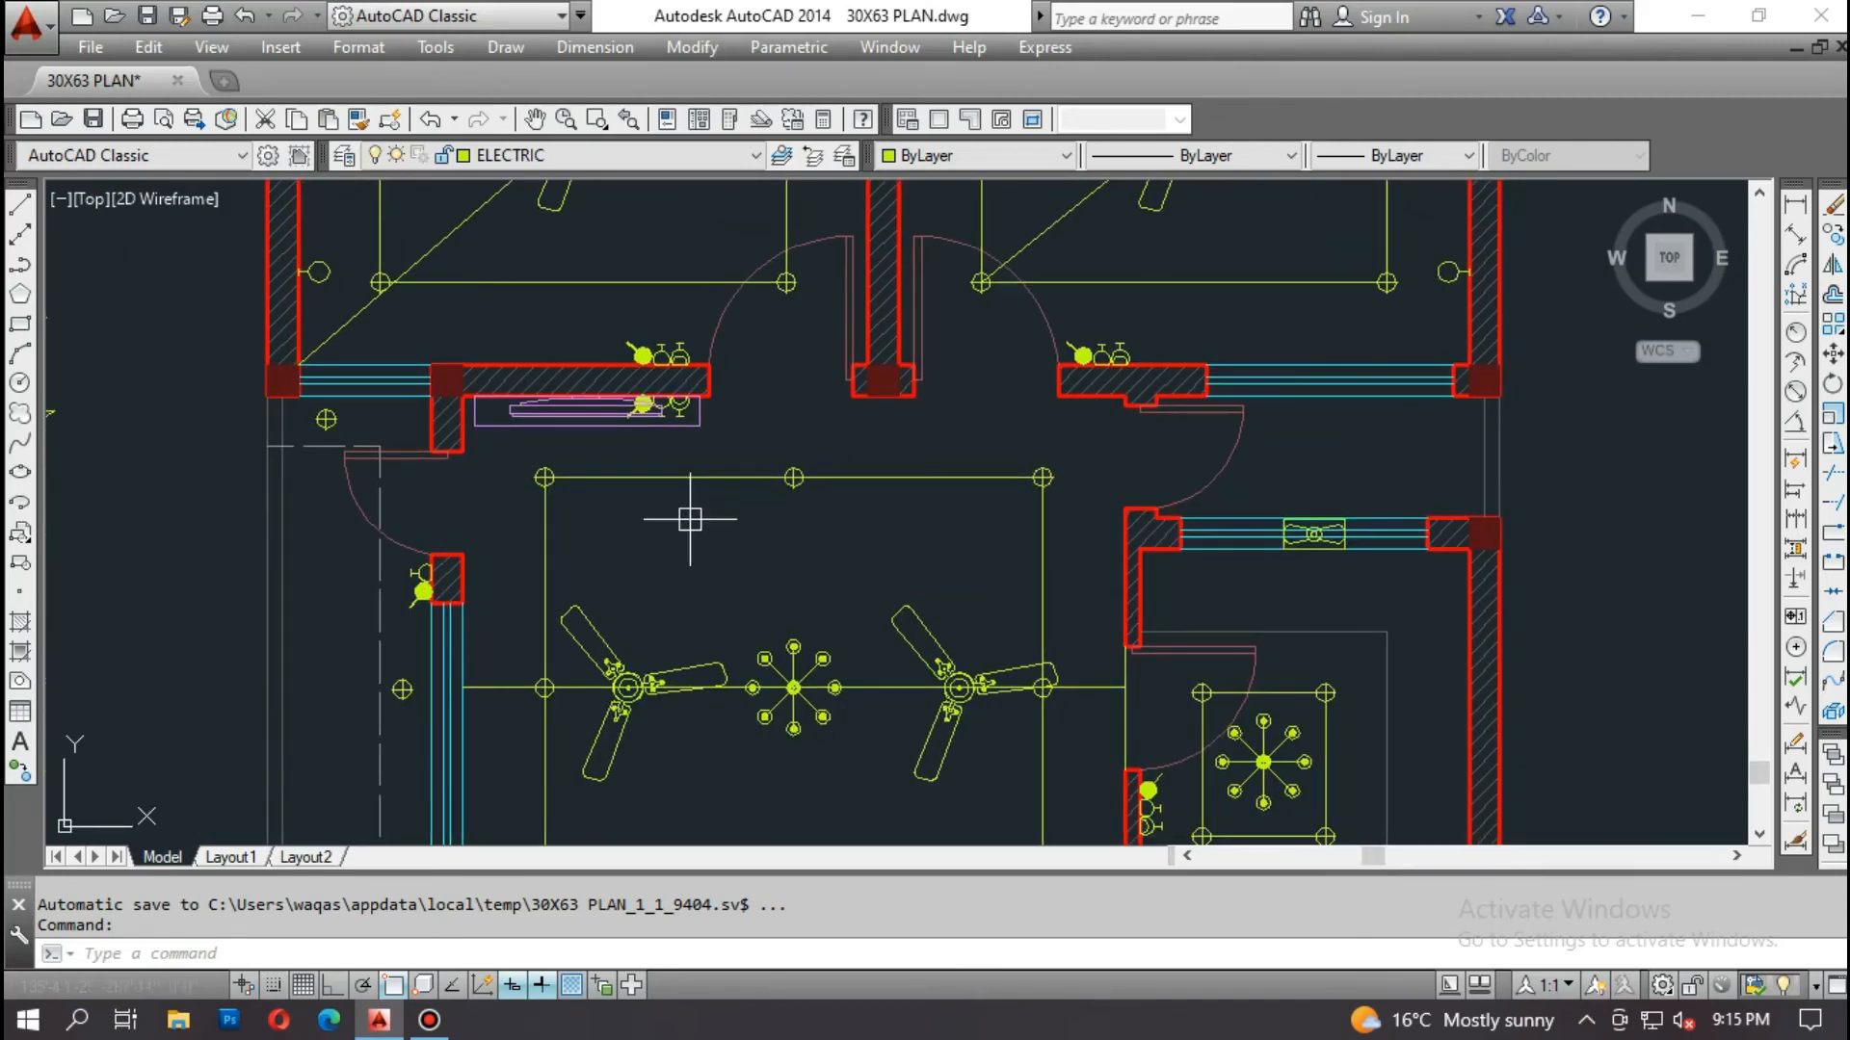
middle_click_drag(661, 537, 661, 407)
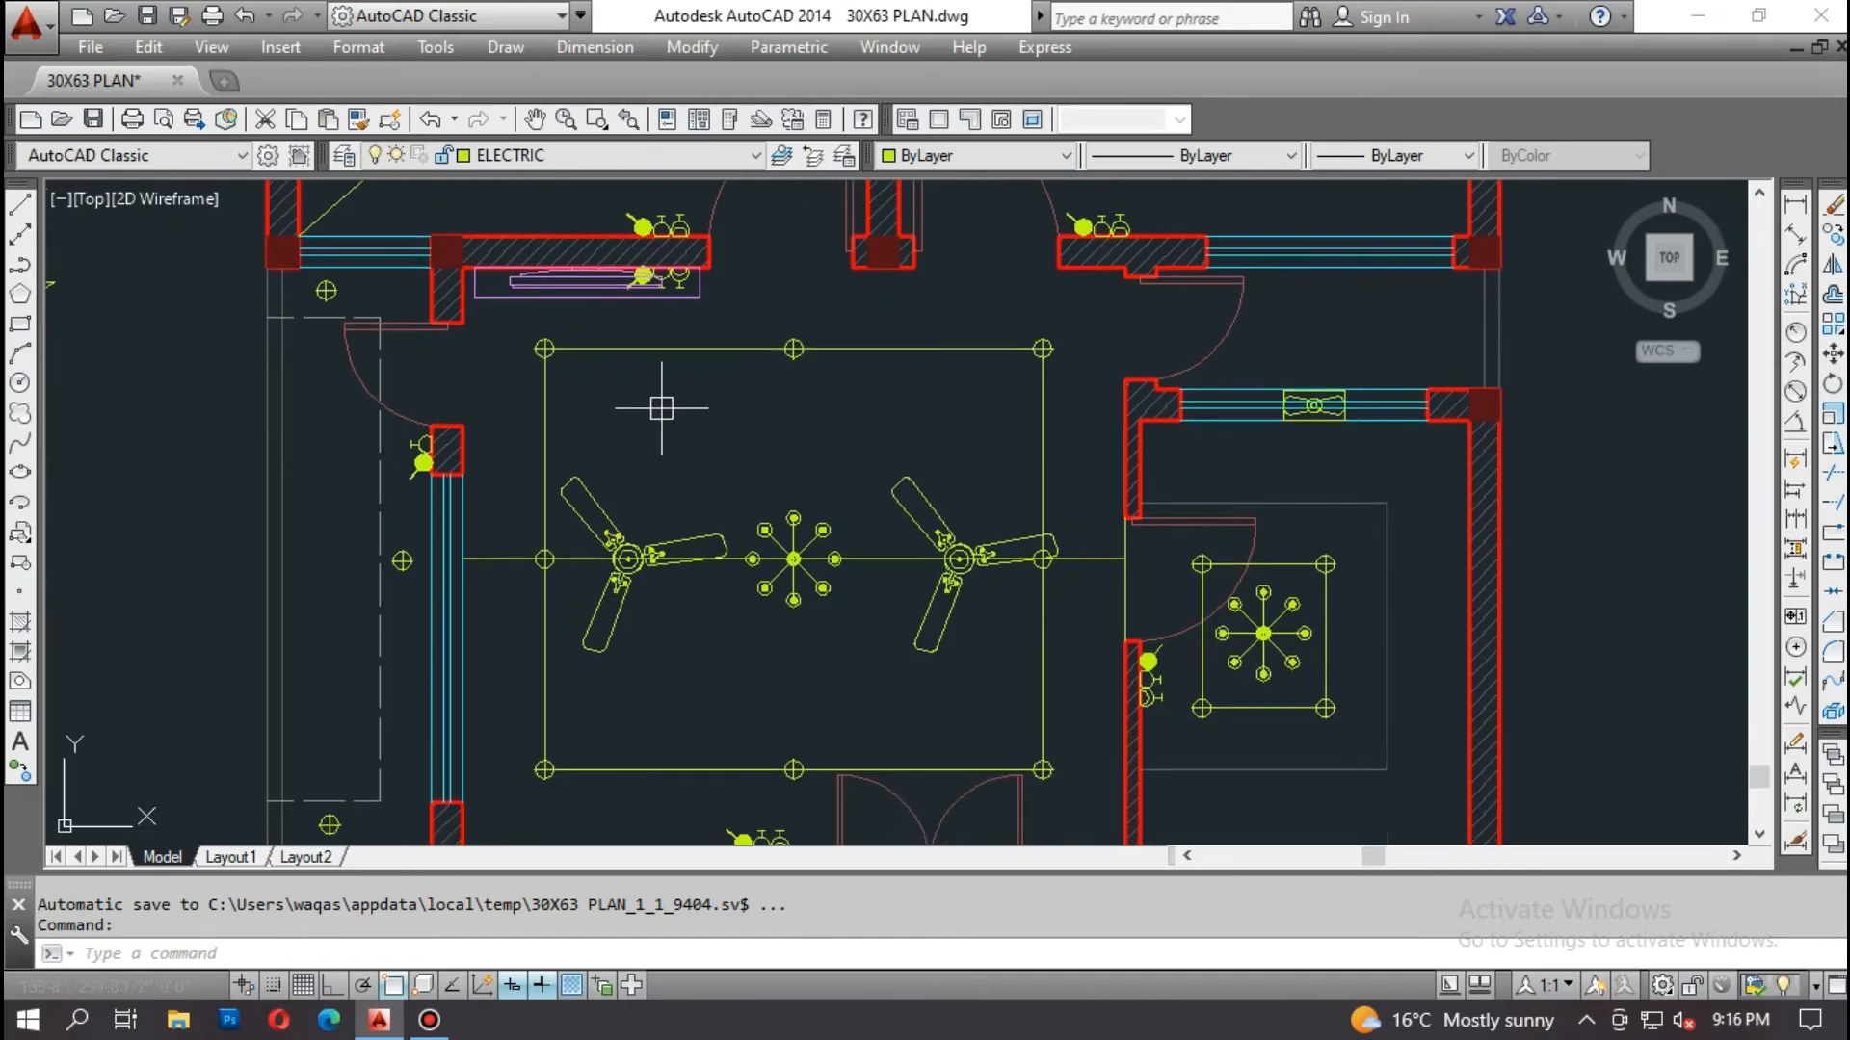
scroll(631, 274, "up", 4)
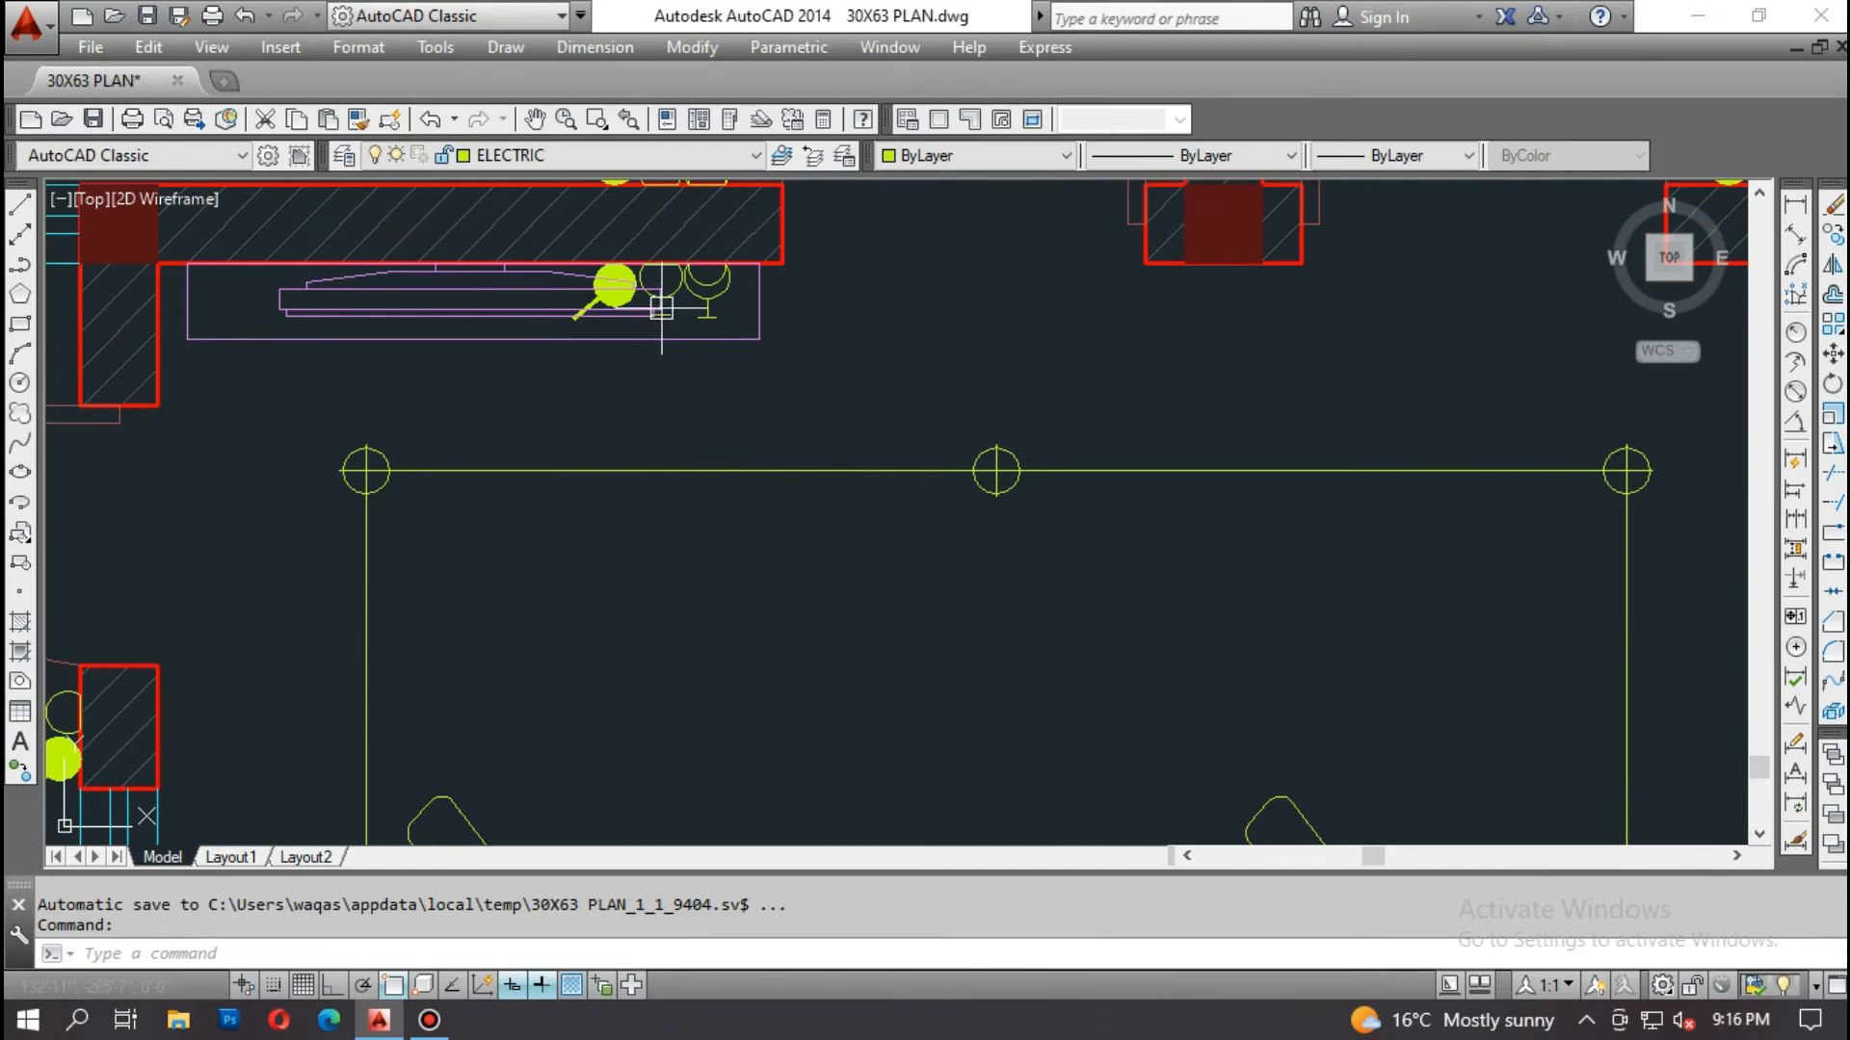
left_click(717, 305)
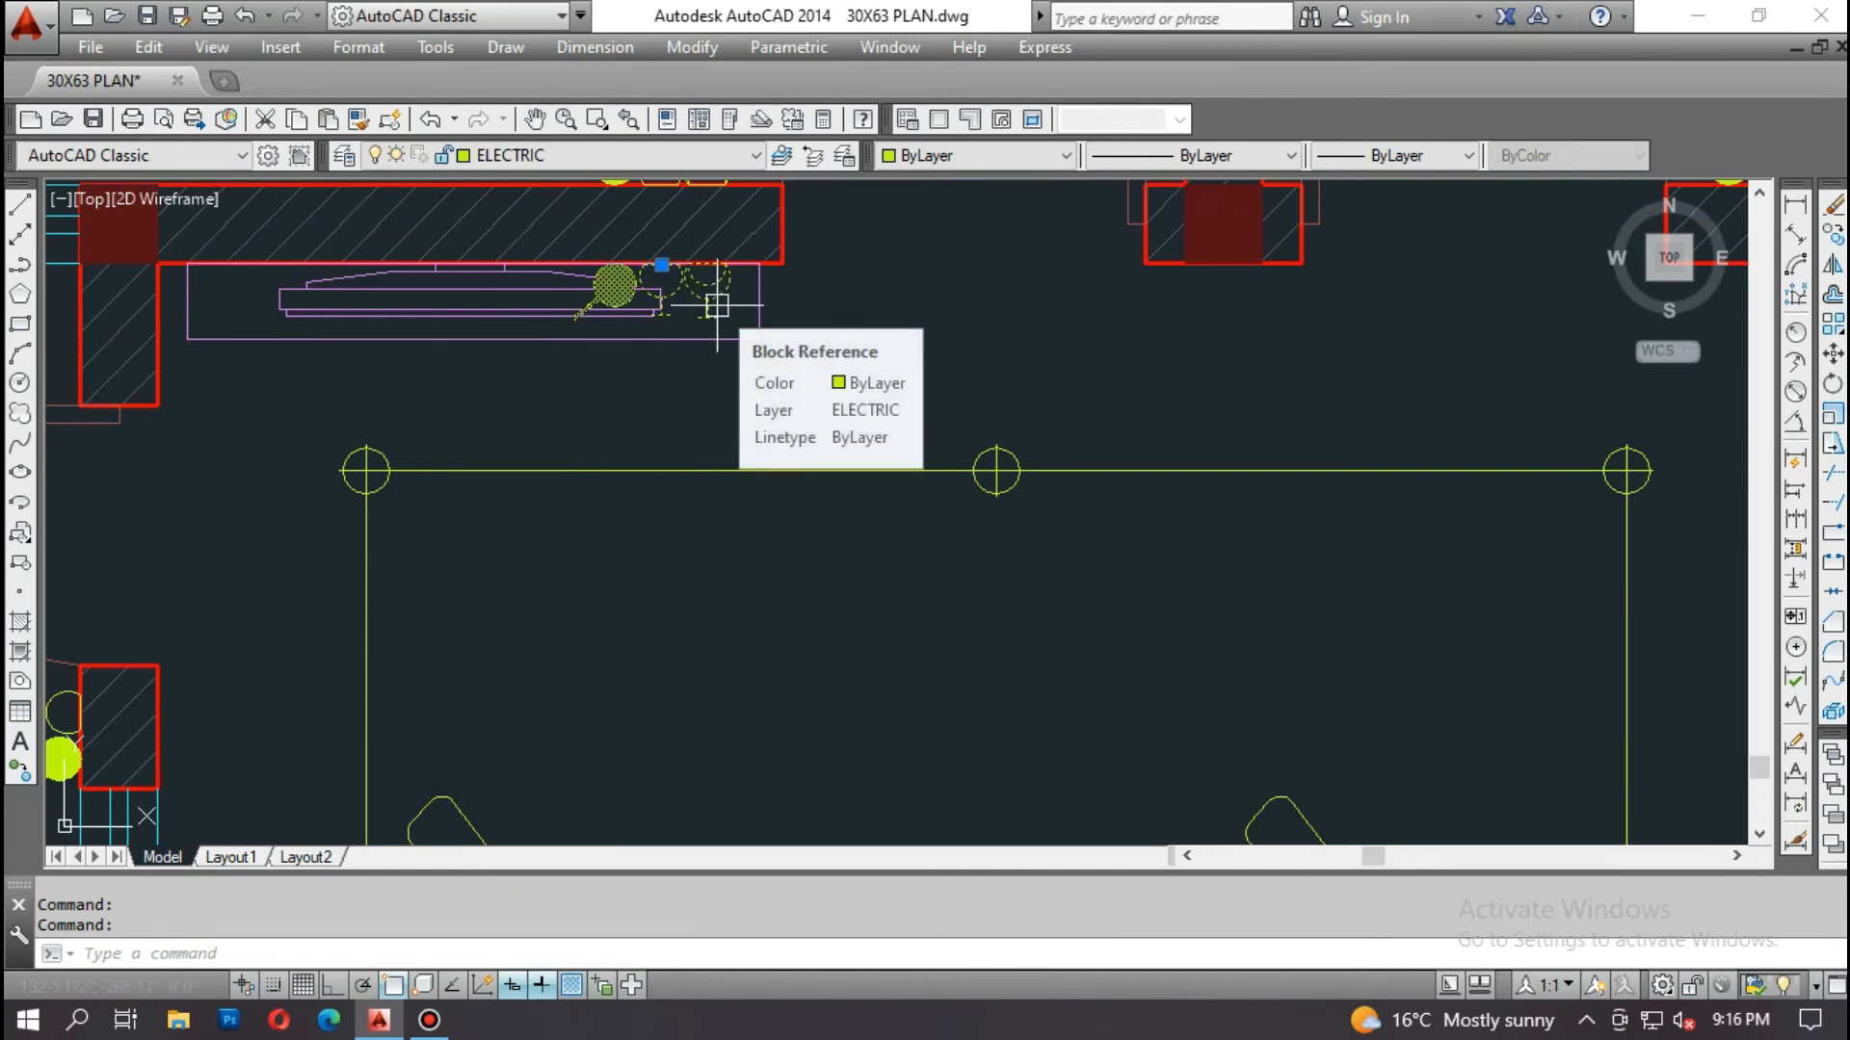
type("m")
key("Return")
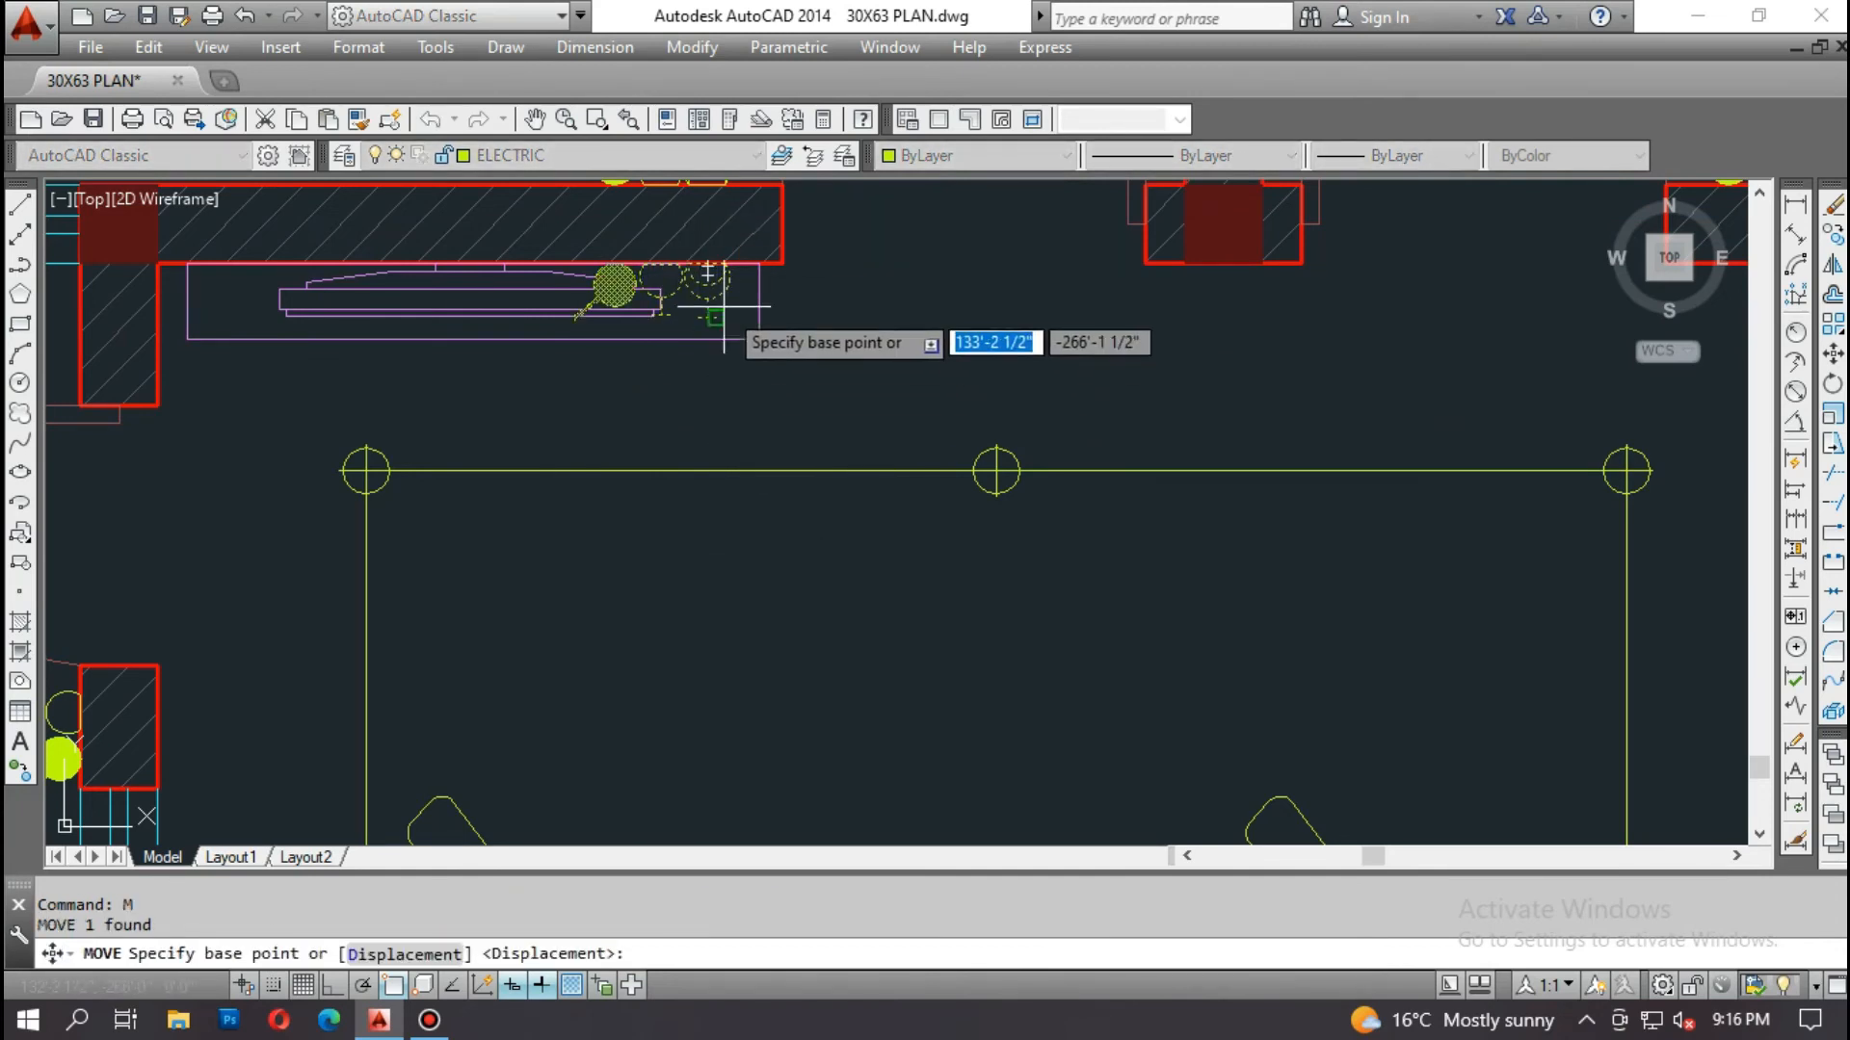
left_click(707, 273)
scroll(1265, 255, "up", 4)
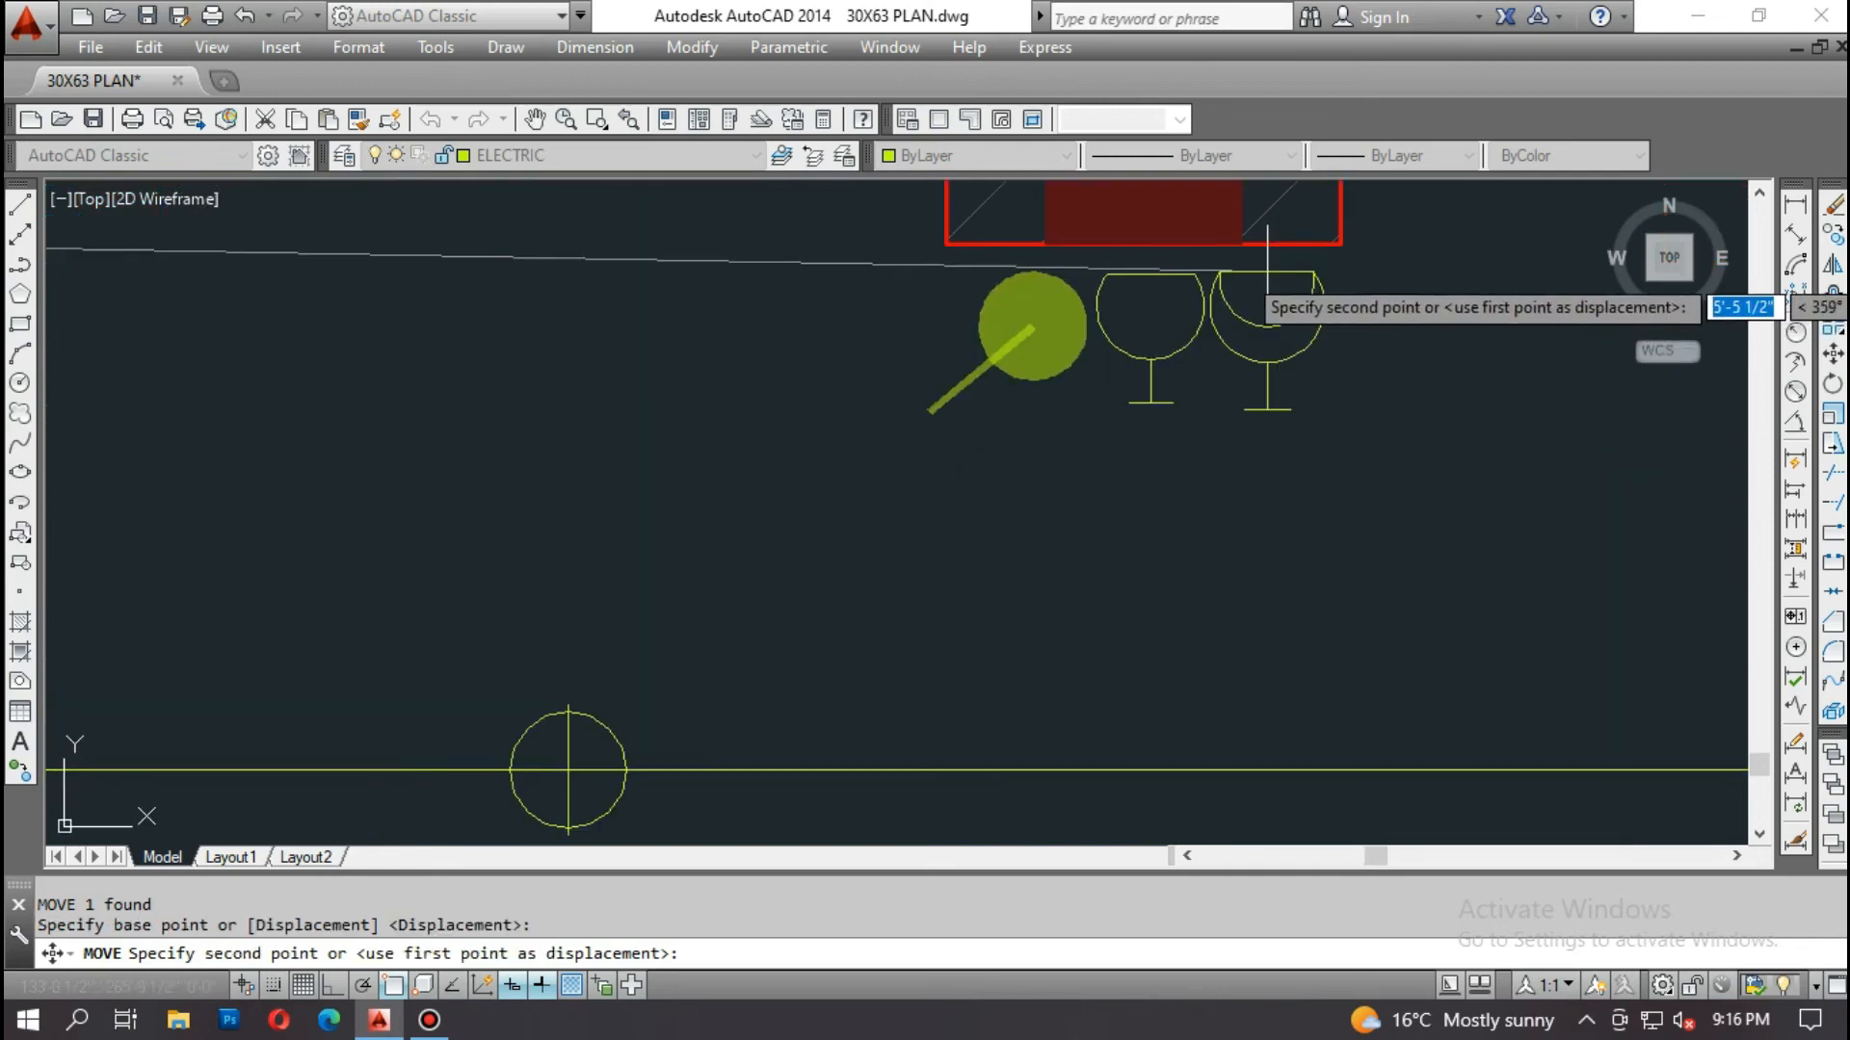
left_click(1262, 253)
scroll(1253, 251, "down", 6)
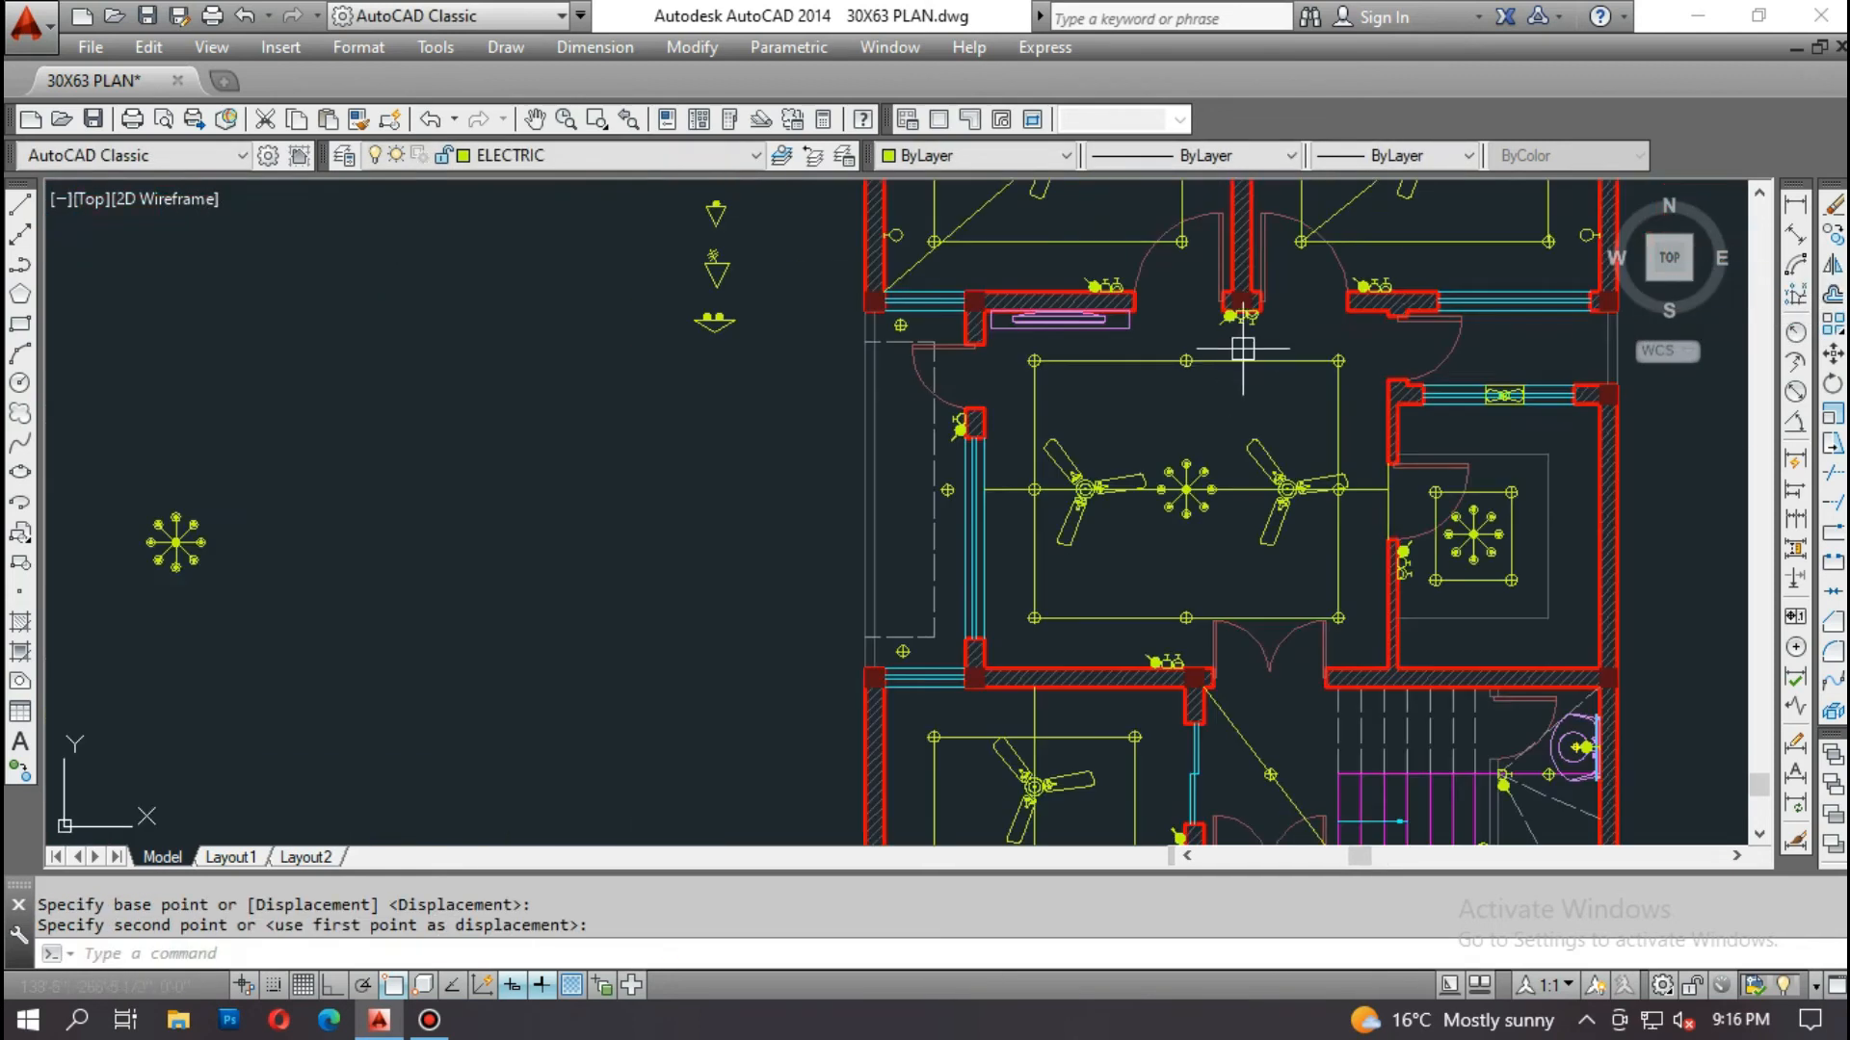
Step: Move the T.V. point symbol outside the left rear bedroom up beside the telephone point symbol
scroll(1193, 449, "up", 3)
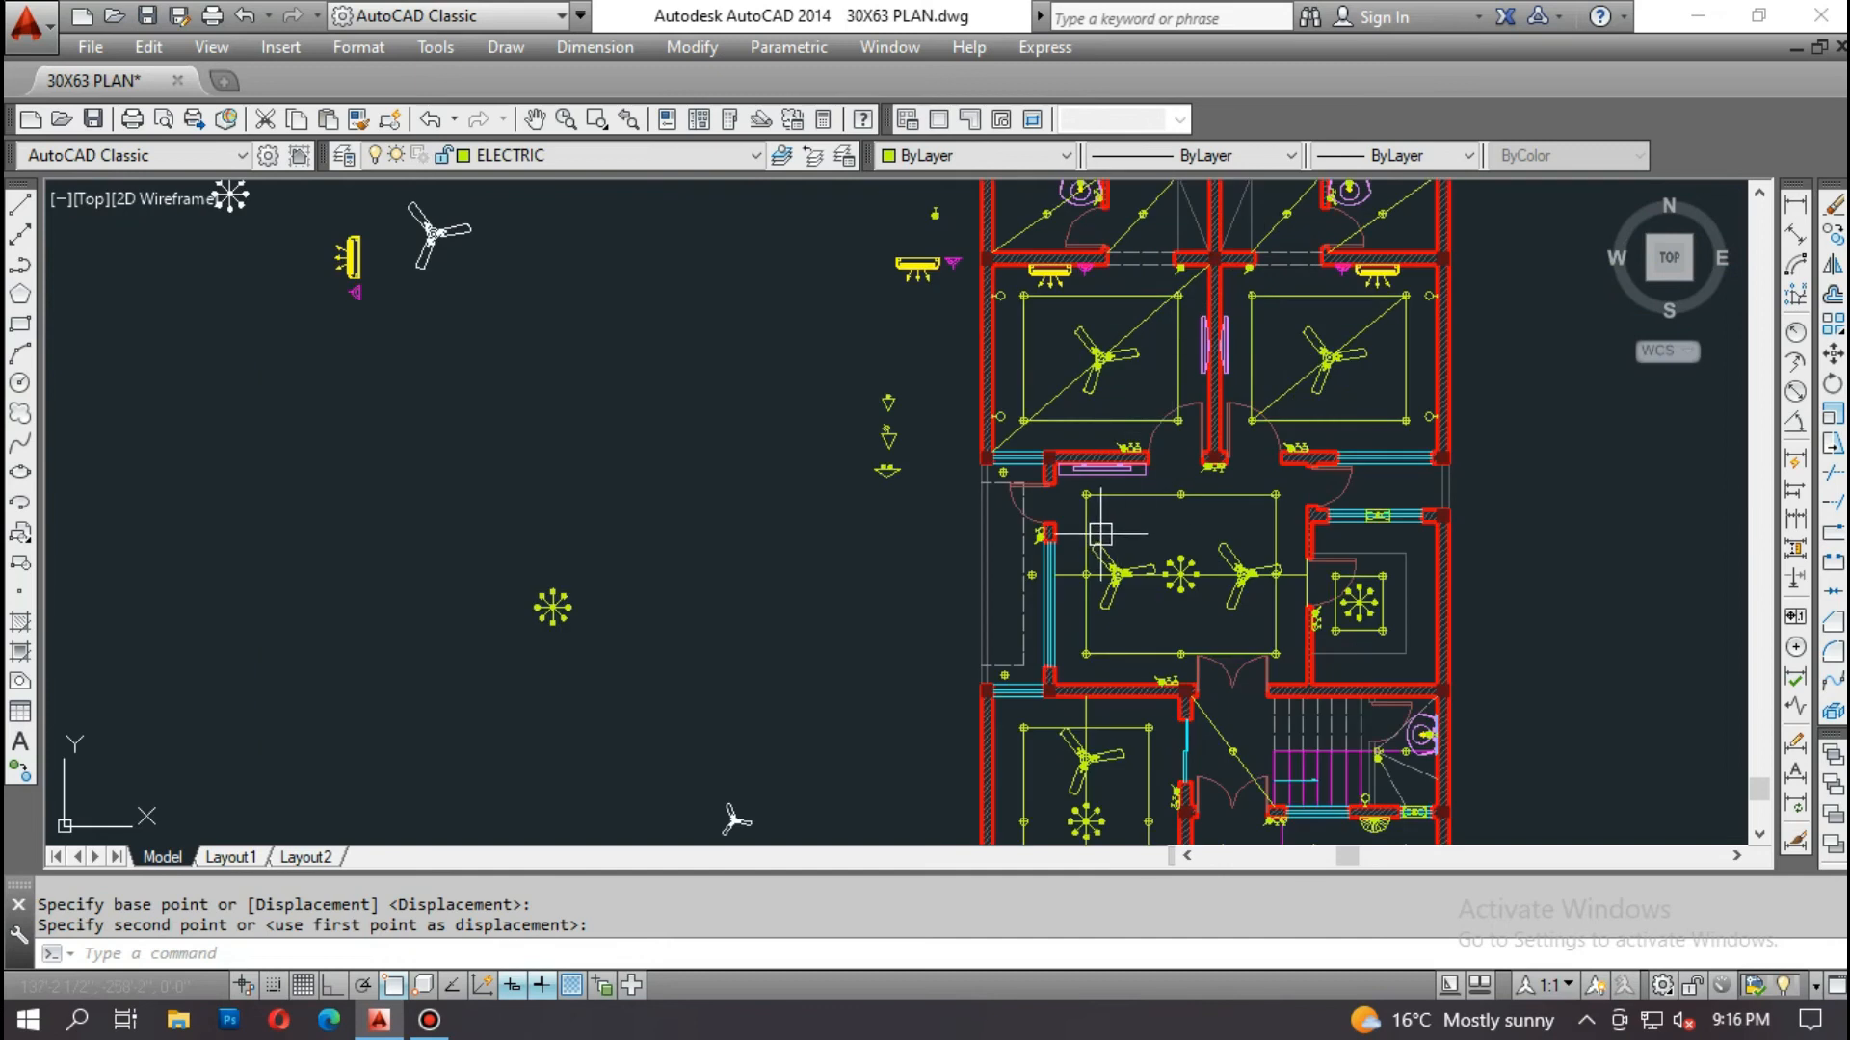
scroll(964, 405, "down", 4)
scroll(611, 607, "up", 6)
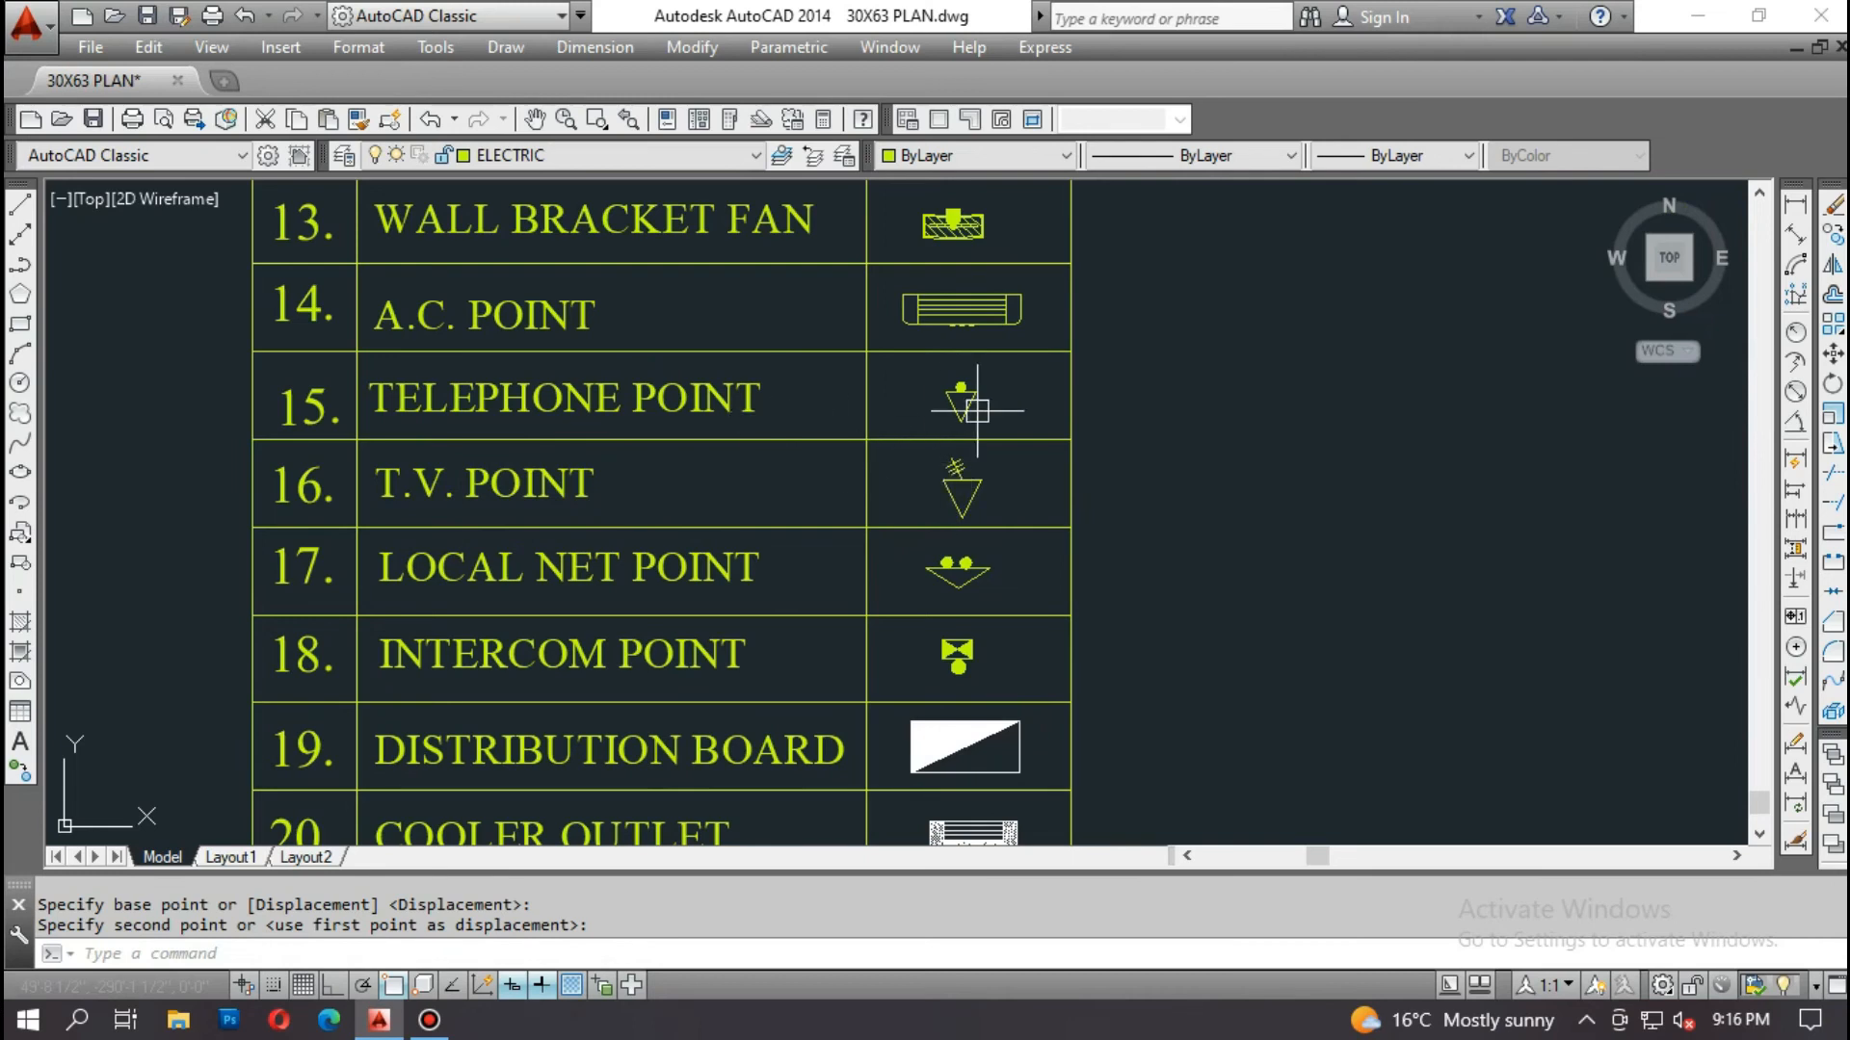
scroll(566, 558, "down", 5)
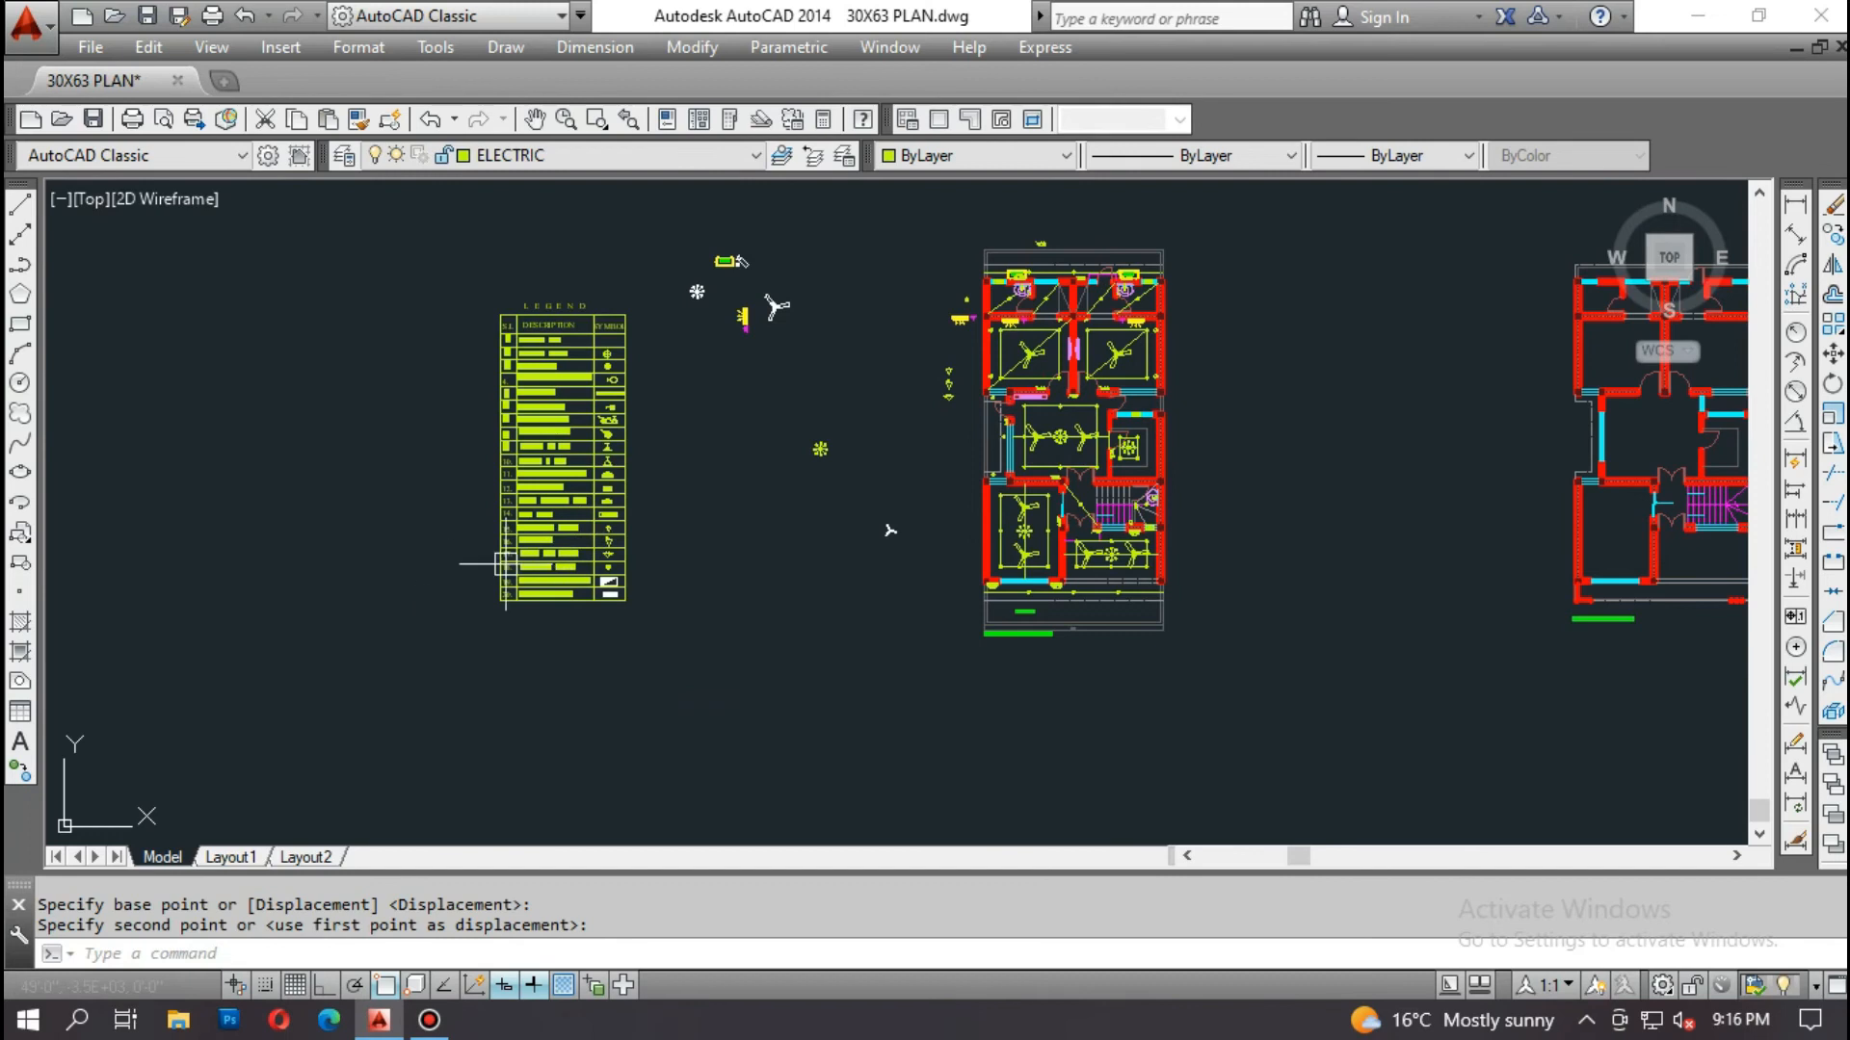
scroll(602, 529, "up", 6)
scroll(574, 559, "down", 4)
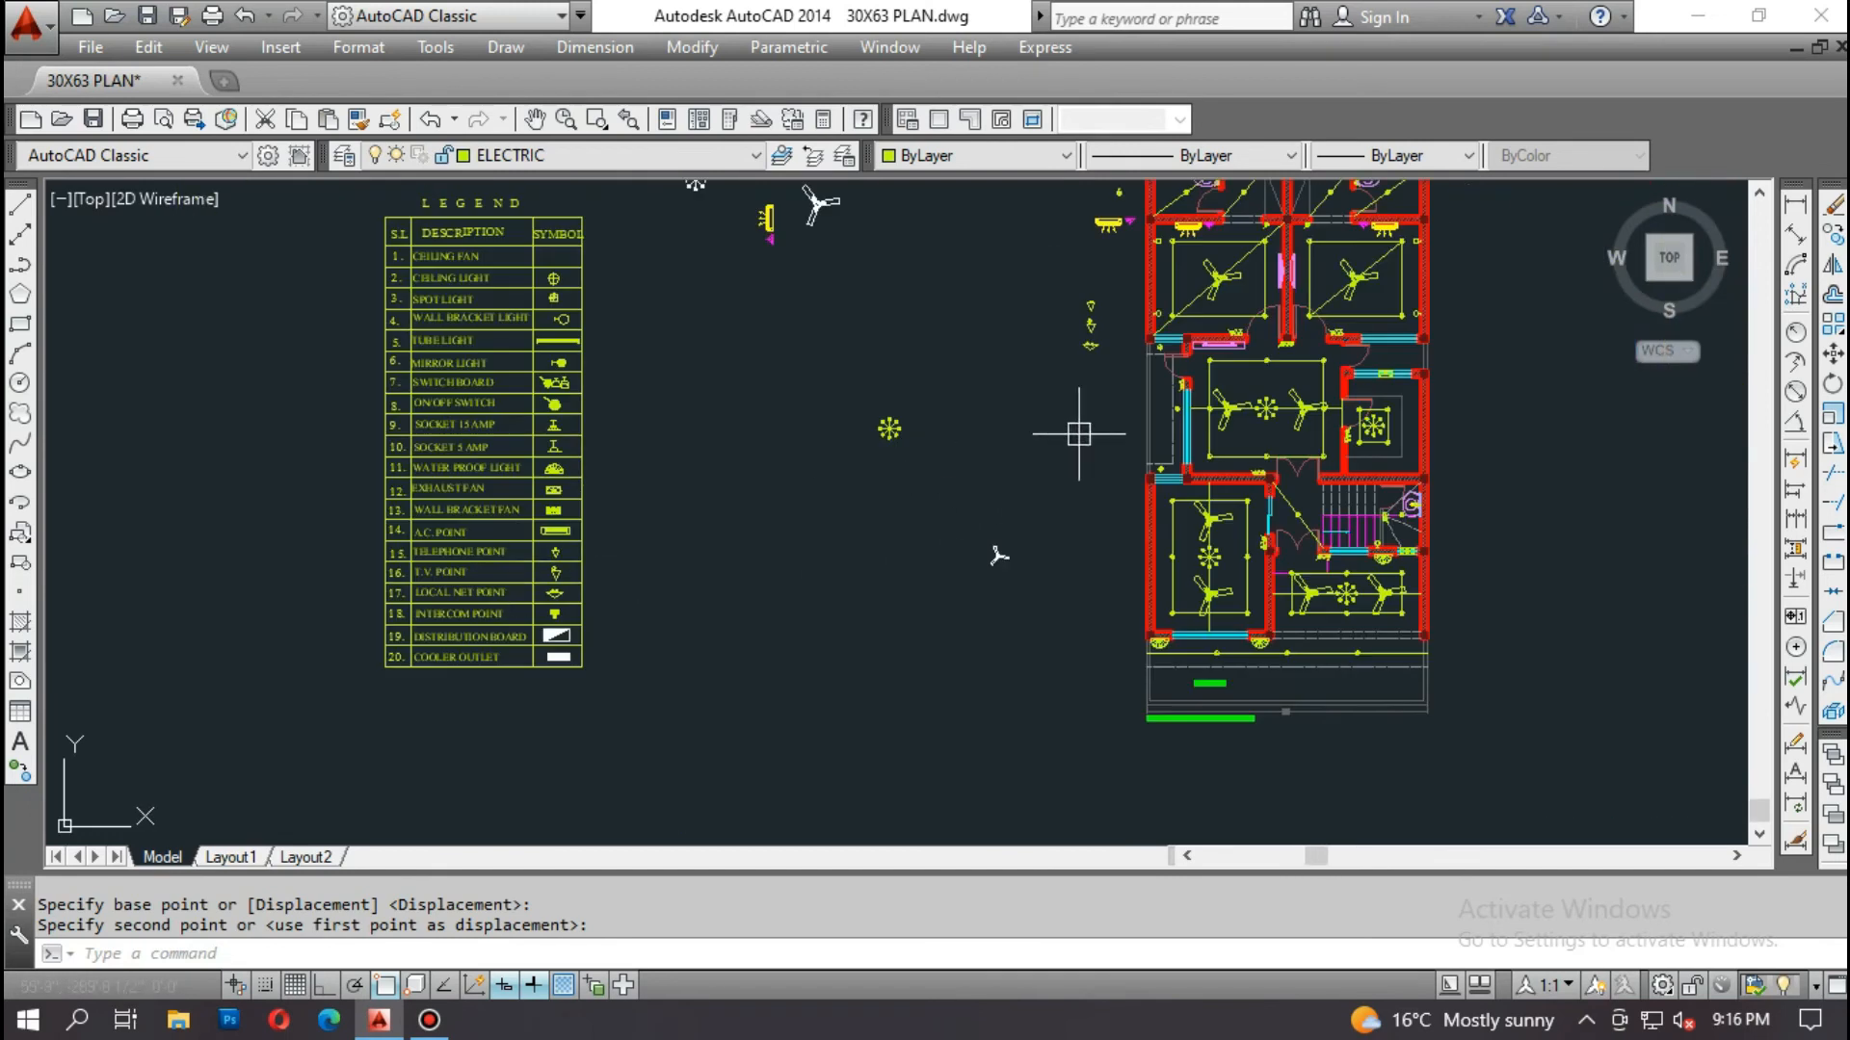
scroll(1078, 433, "up", 4)
type("m")
key("Return")
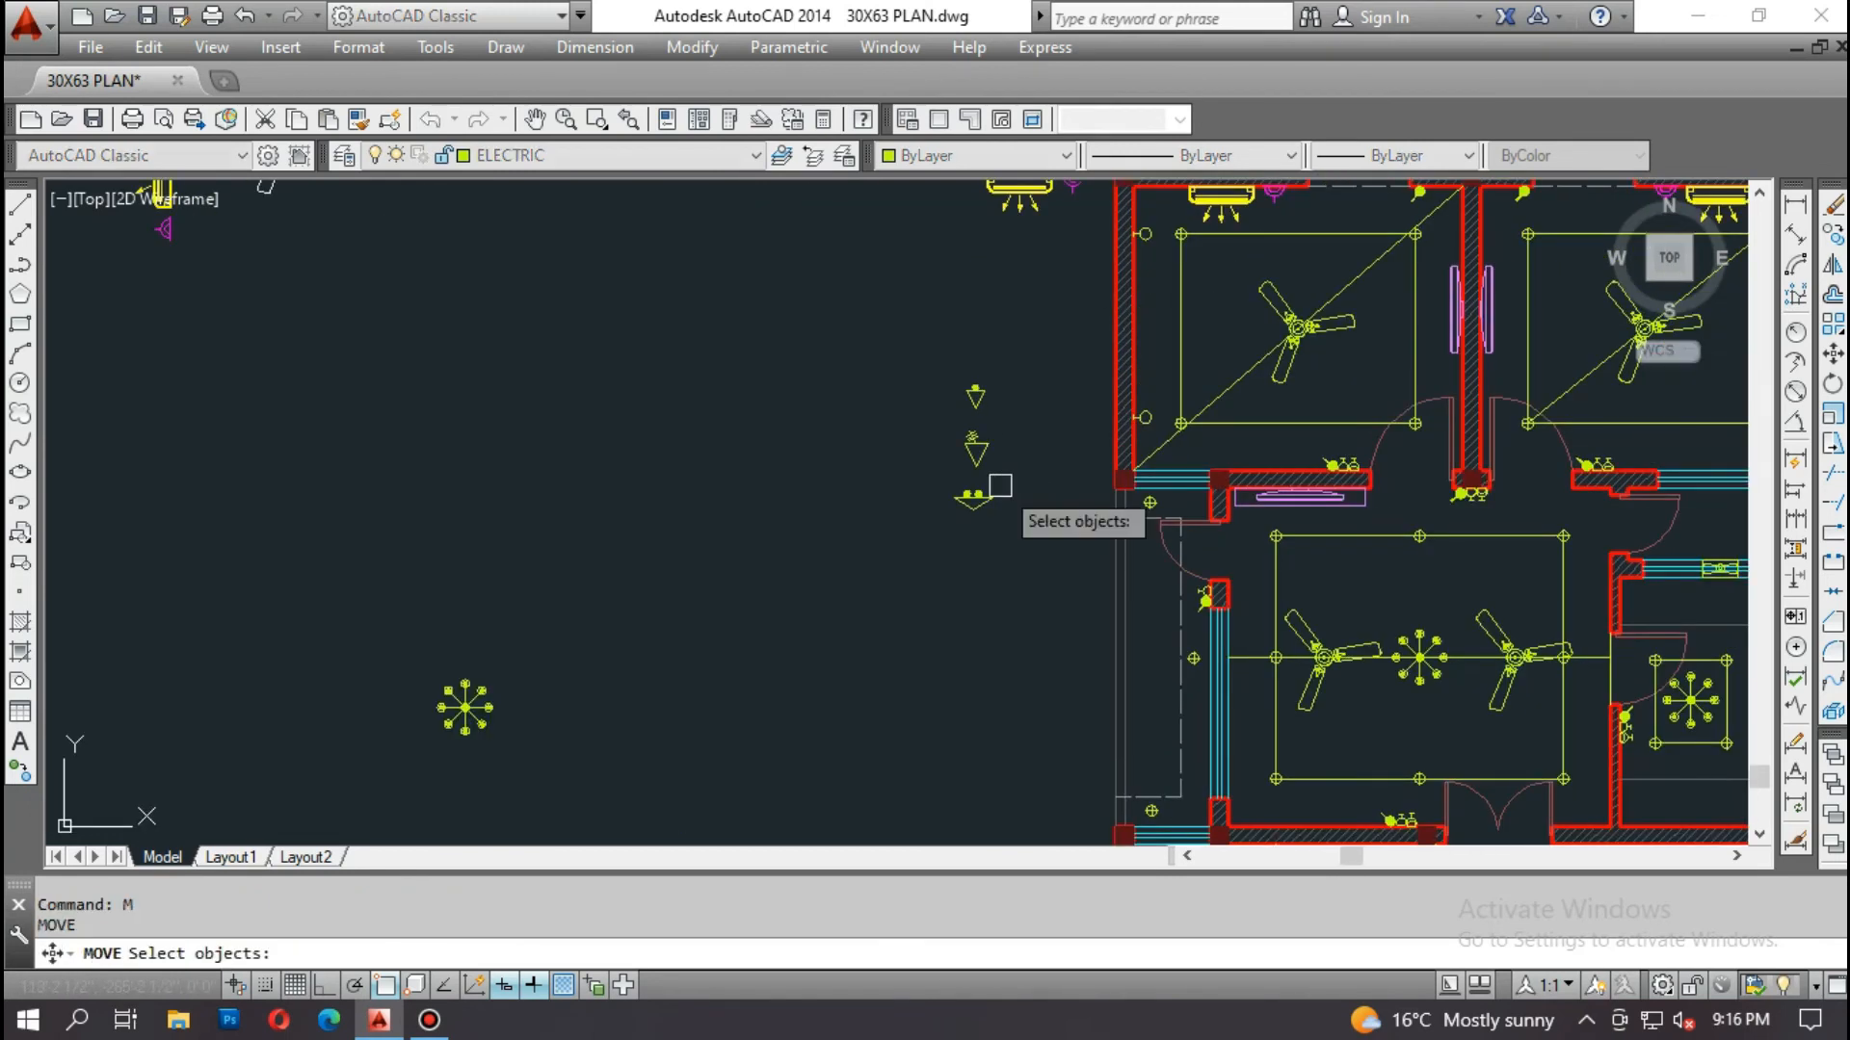
scroll(968, 412, "up", 5)
left_click(1268, 483)
left_click(962, 636)
key("Return")
left_click(1024, 497)
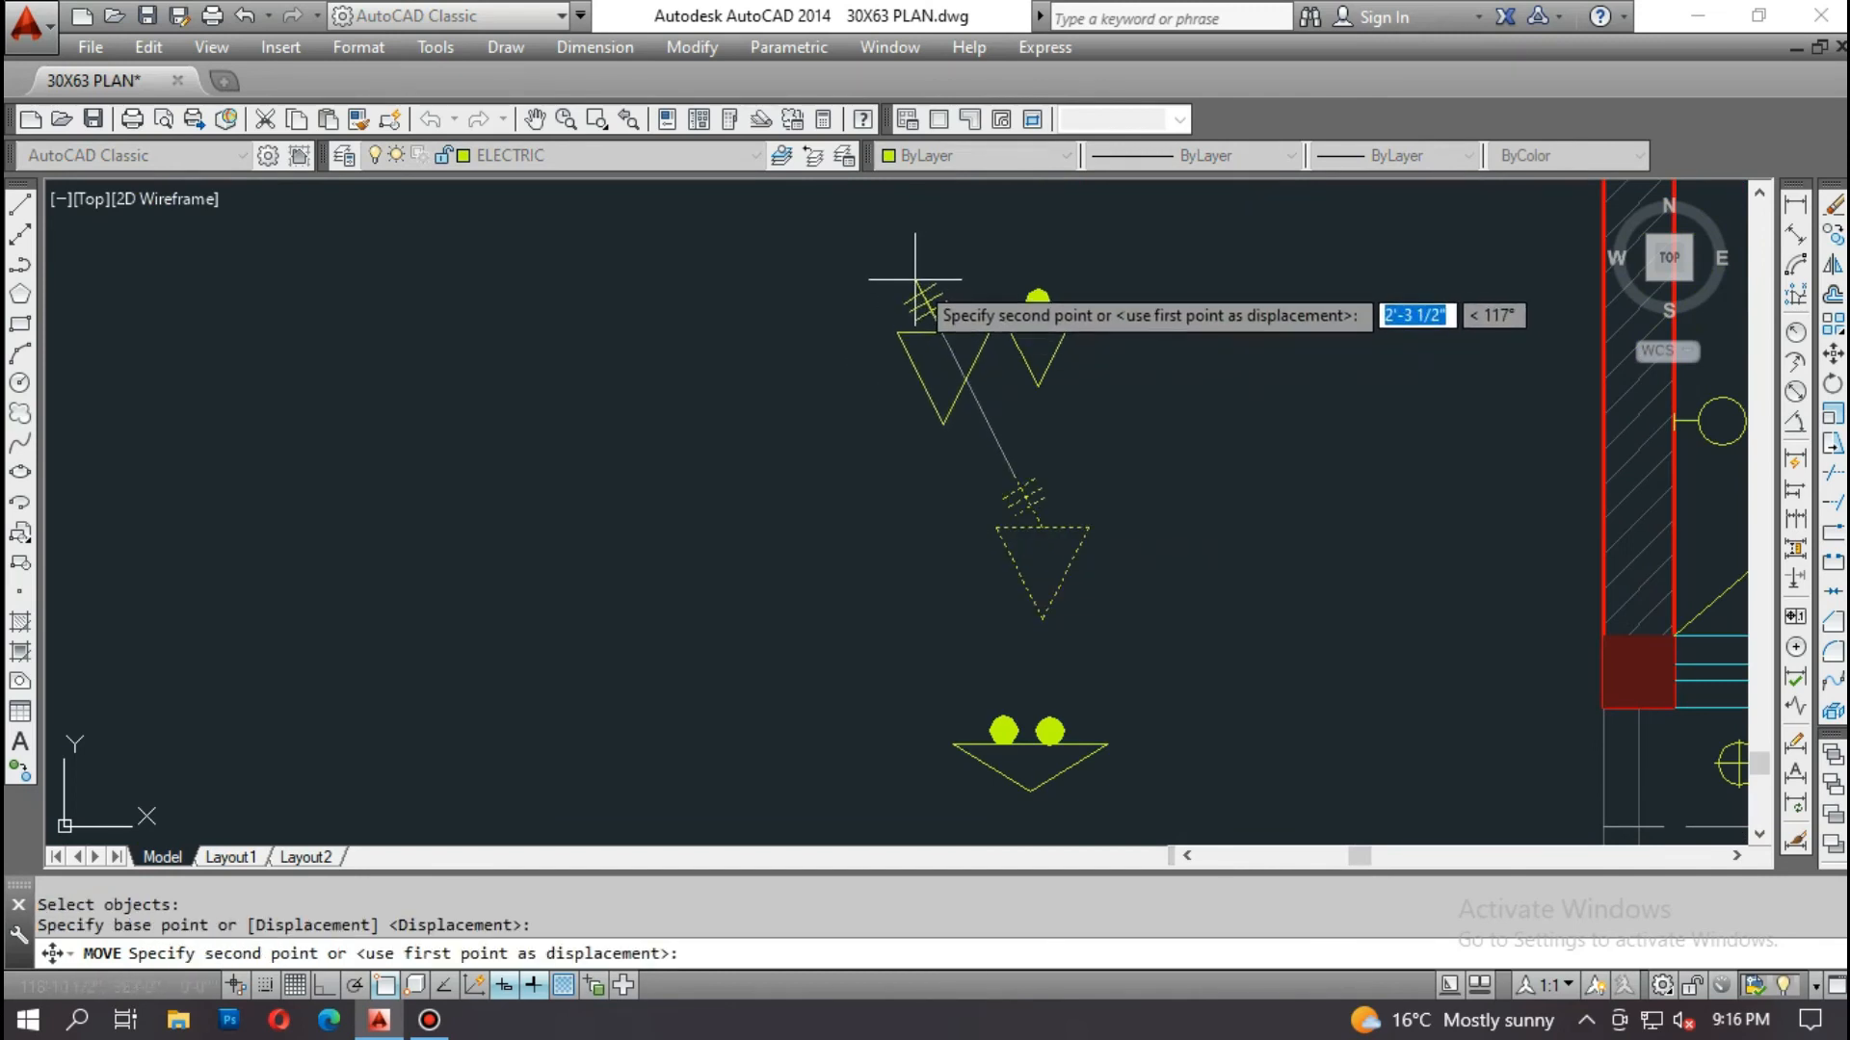
left_click(920, 288)
Step: Move the local net point symbol up beside the T.V. point so the three symbols form one row
scroll(944, 621, "up", 2)
middle_click_drag(944, 620, 937, 504)
left_click(865, 517)
scroll(972, 671, "down", 2)
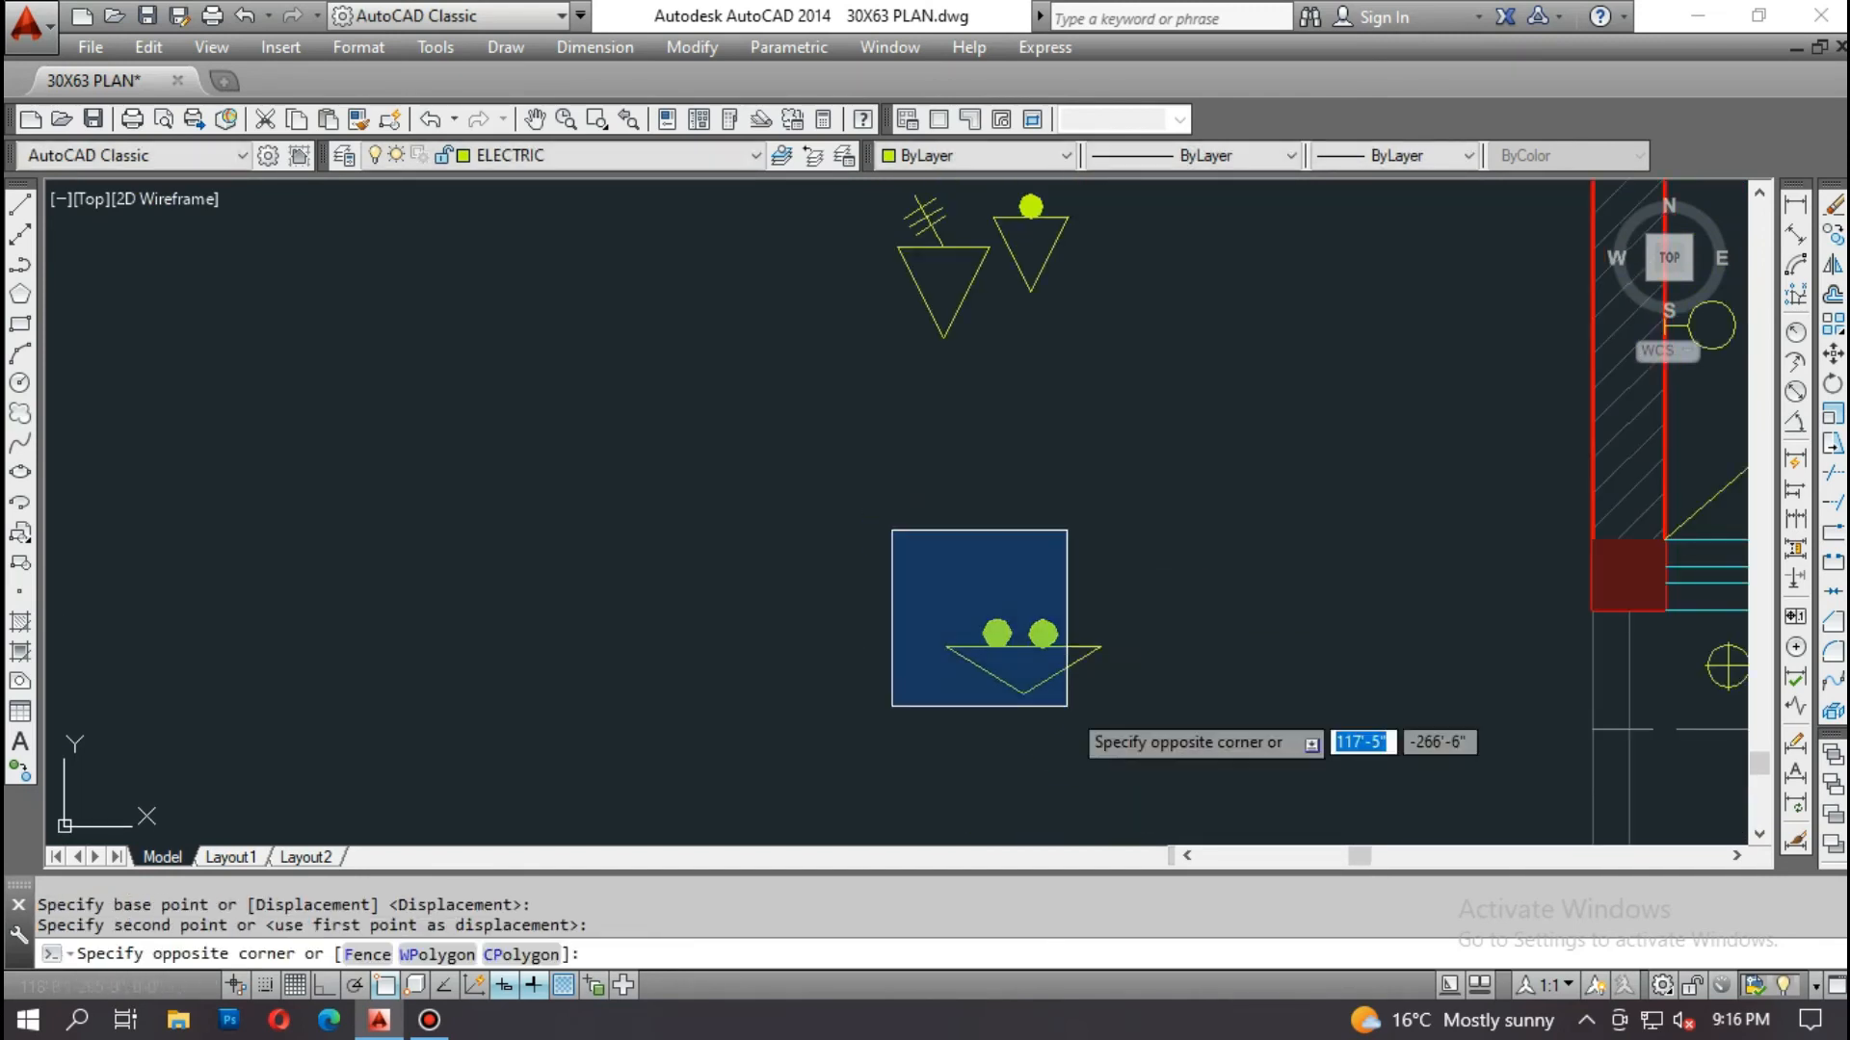
left_click(1065, 702)
left_click(1022, 659)
left_click(1023, 664)
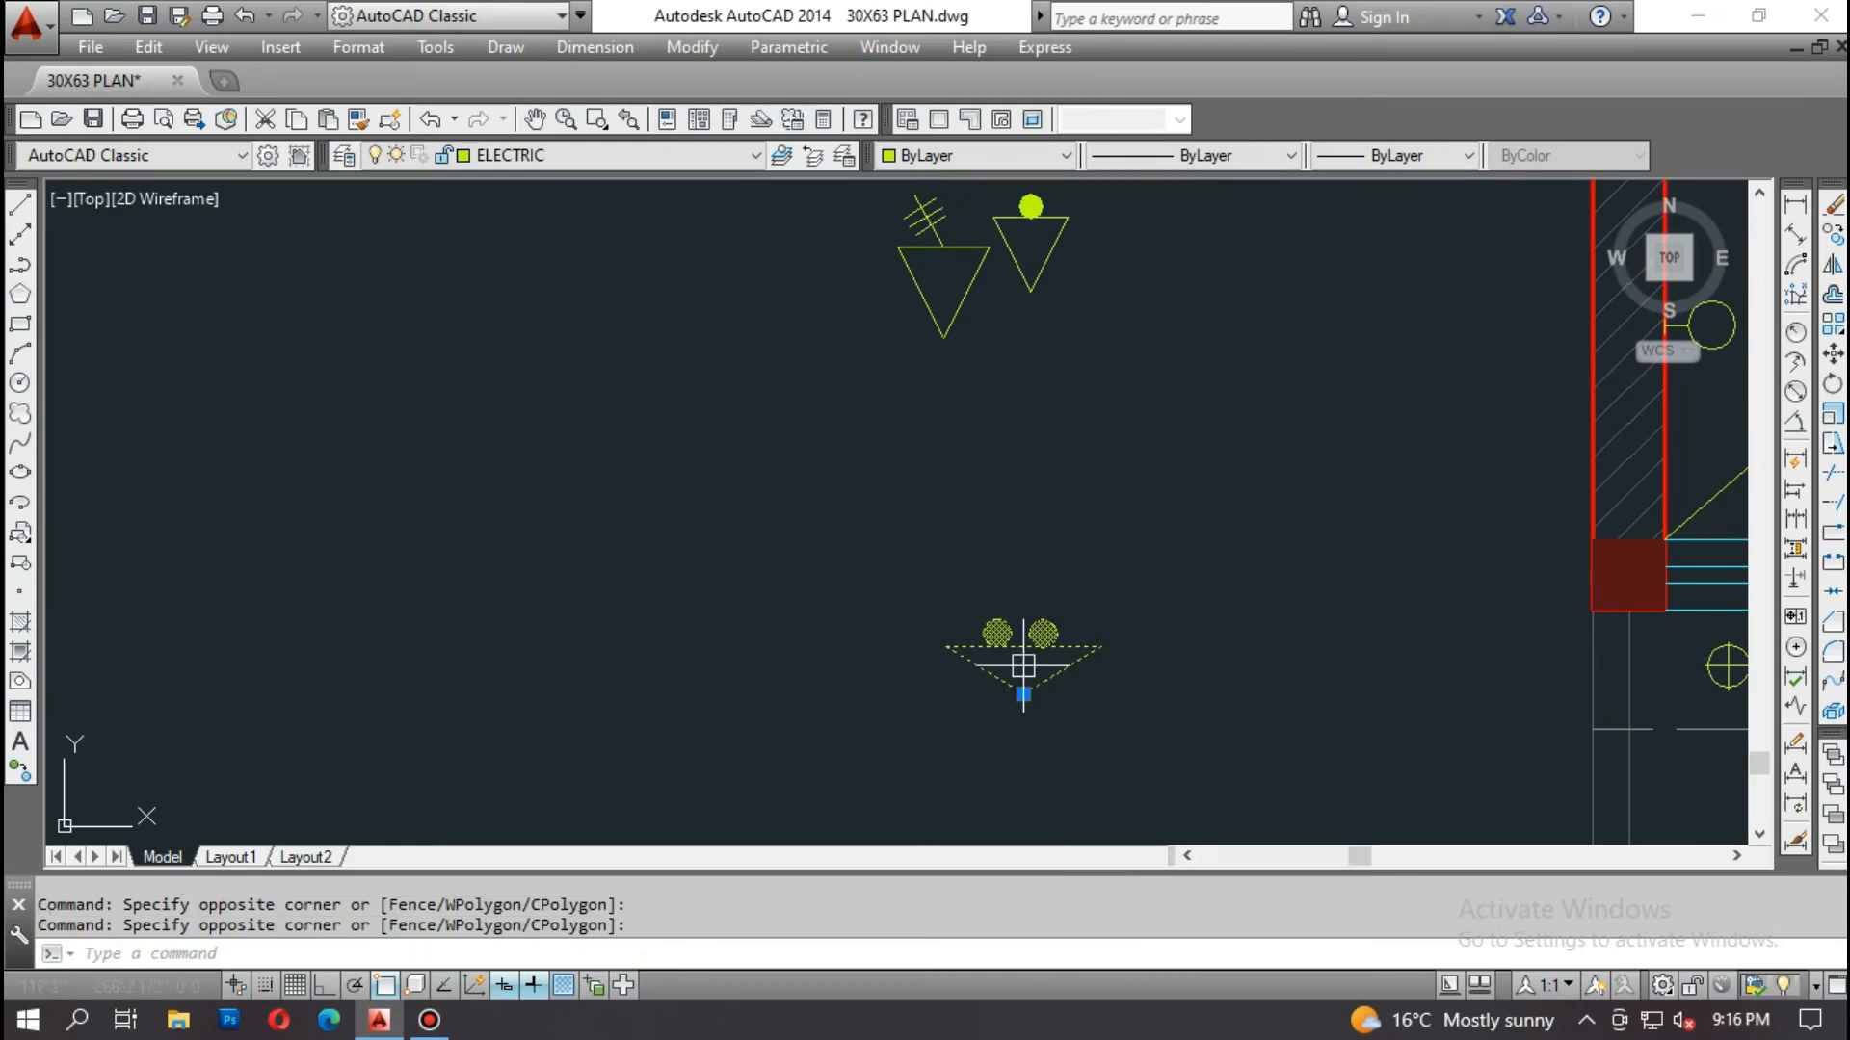
type("m")
key("Return")
left_click(1043, 634)
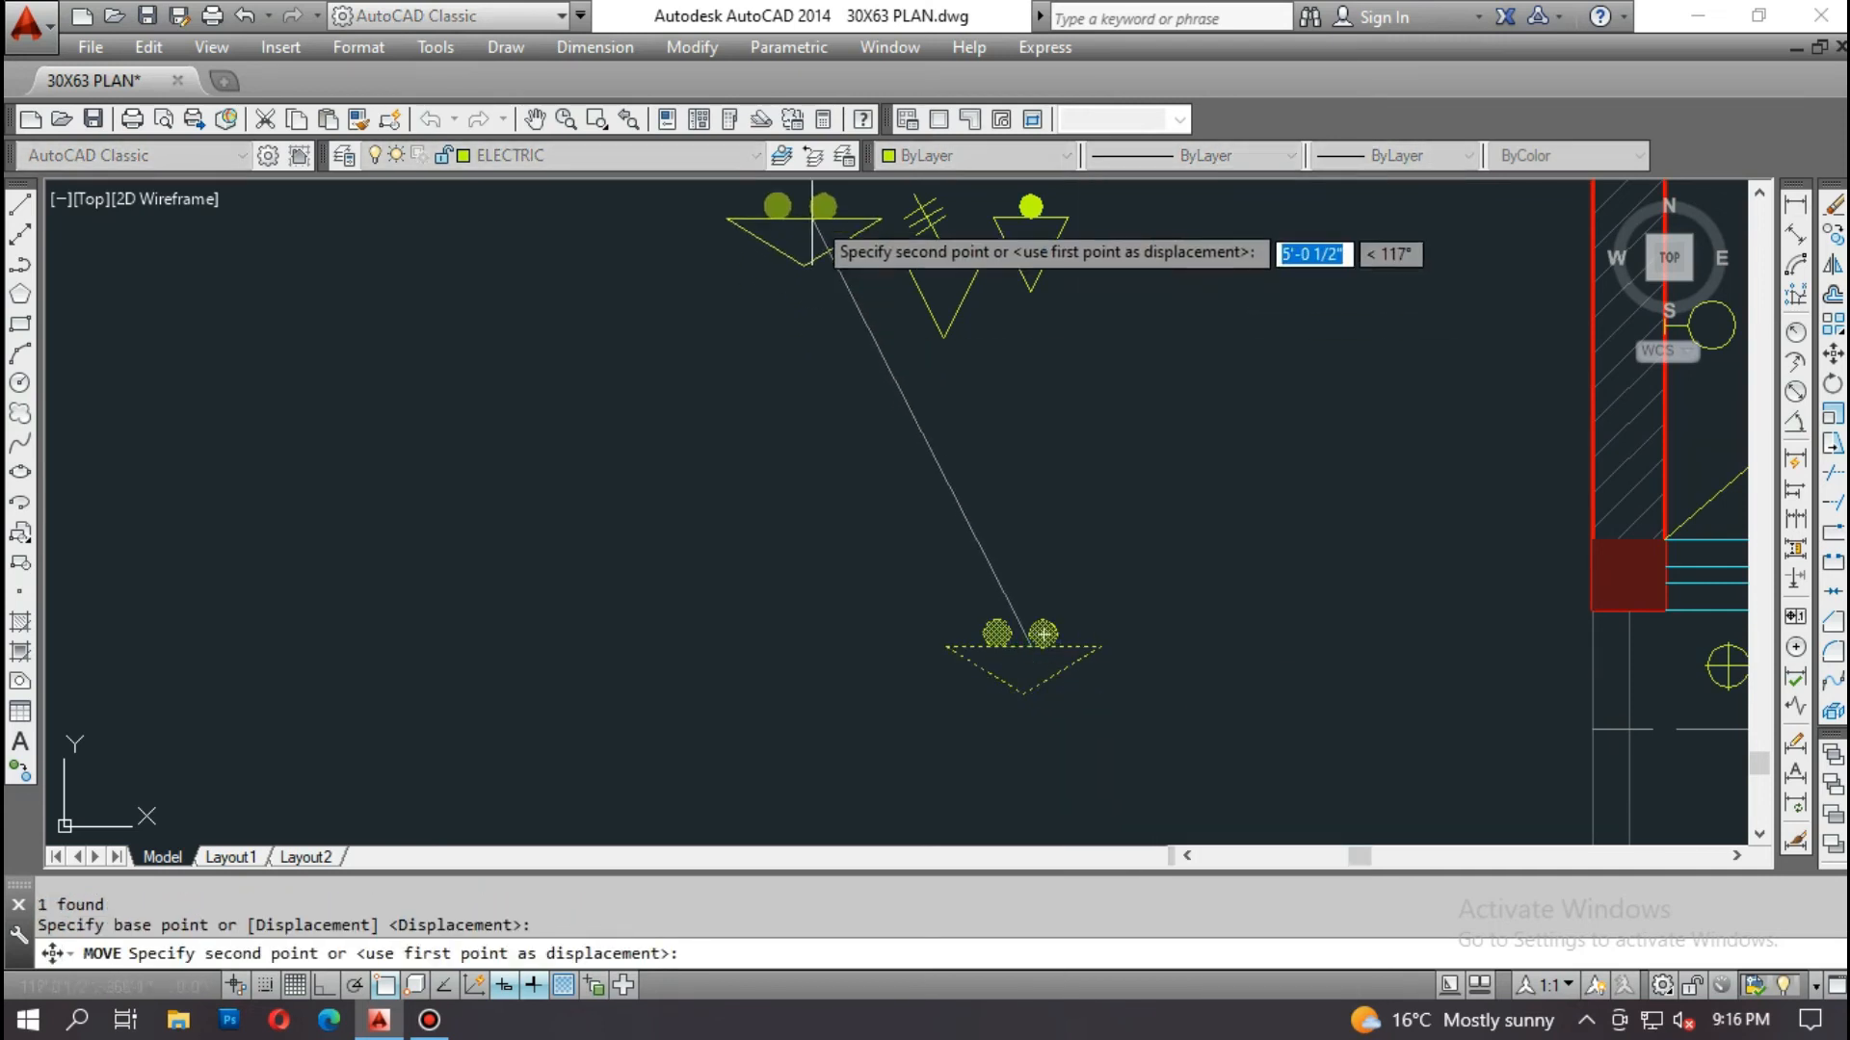
left_click(819, 214)
Step: Scale the row of local net, T.V. and telephone point symbols by a factor of .5
scroll(855, 384, "down", 4)
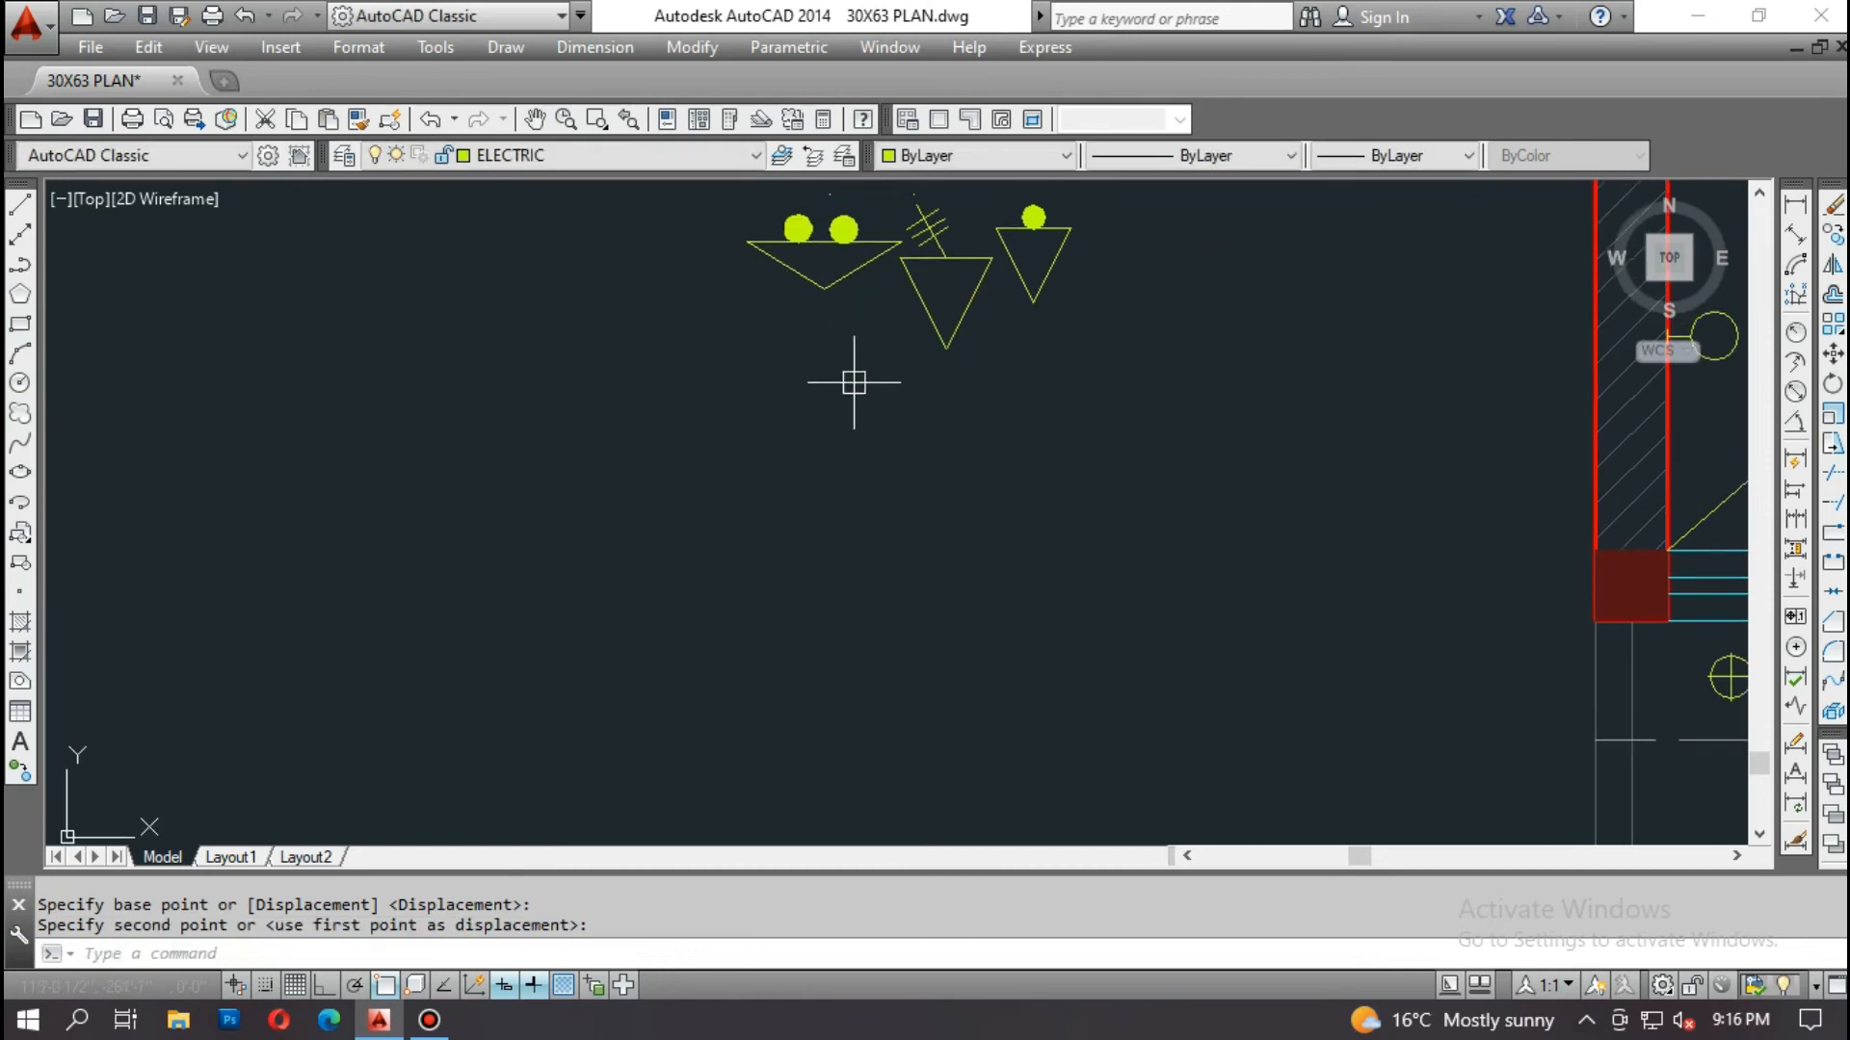
type("sdc")
key("BackSpace")
key("BackSpace")
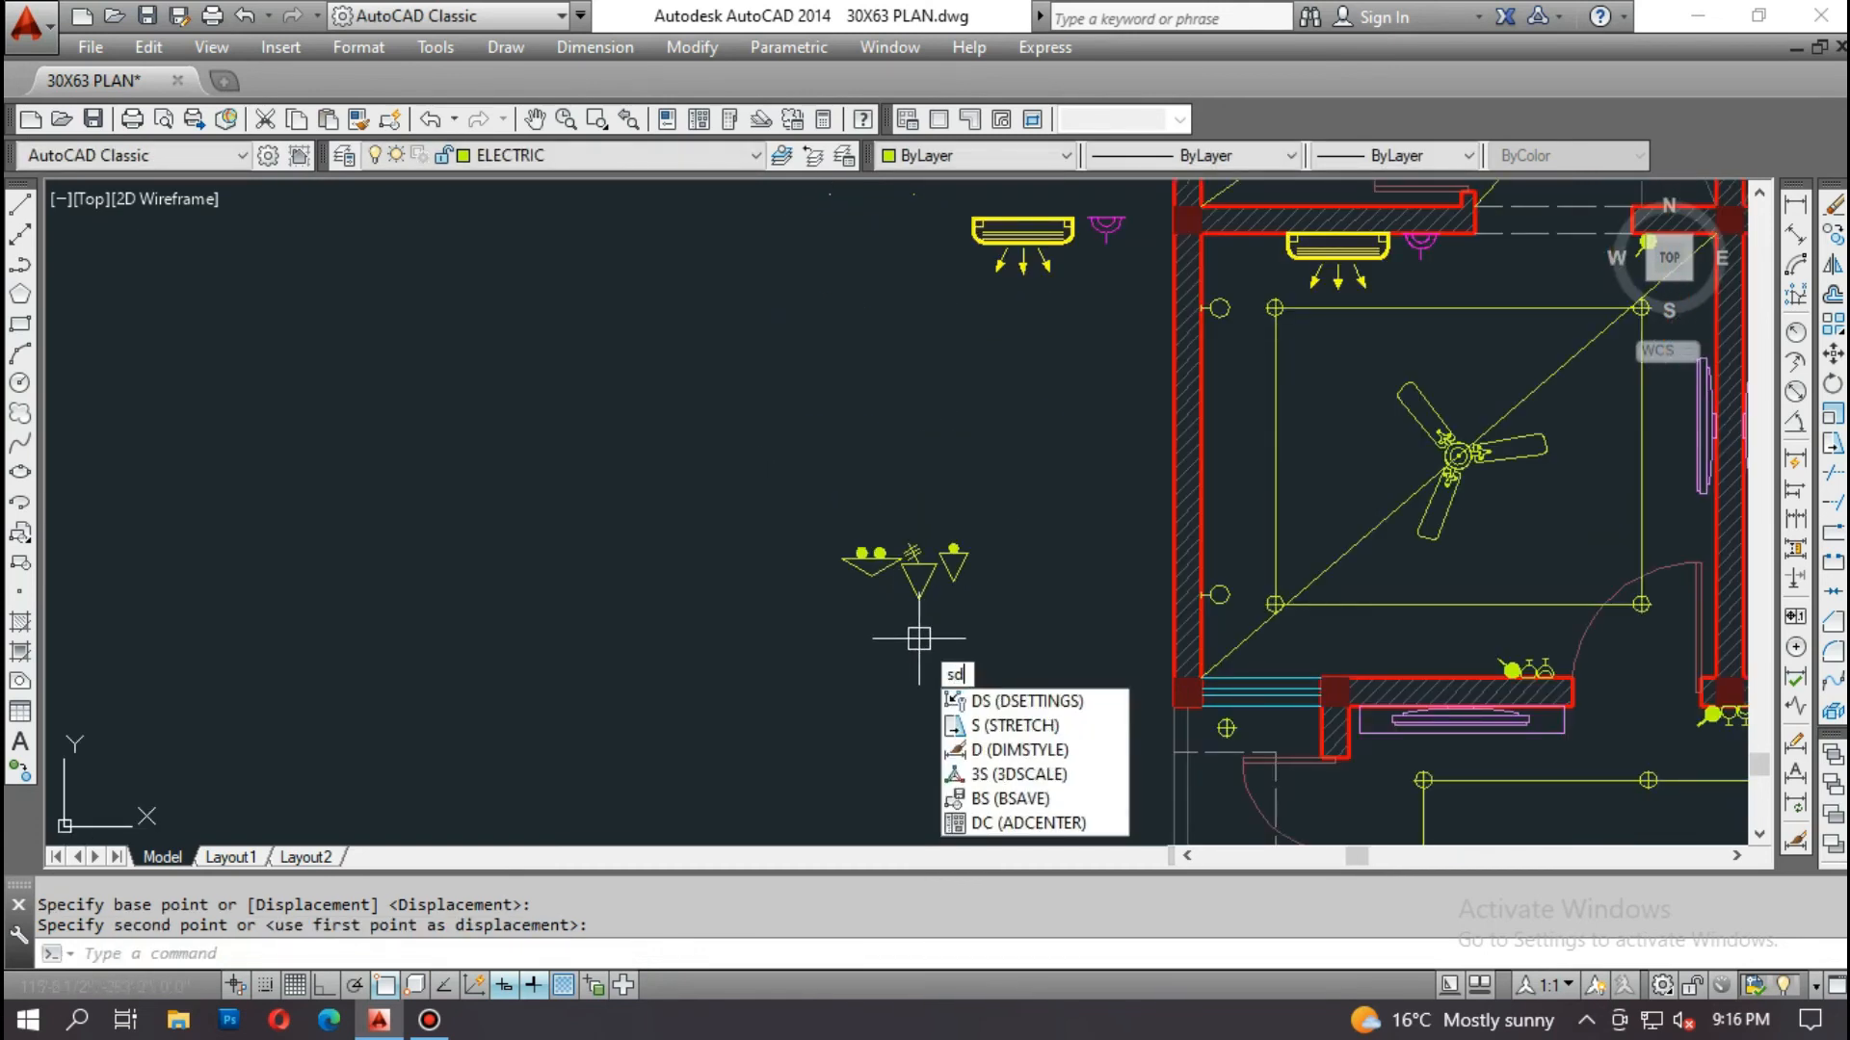
type("c")
key("Return")
scroll(918, 639, "up", 2)
left_click(1086, 450)
left_click(733, 642)
key("Return")
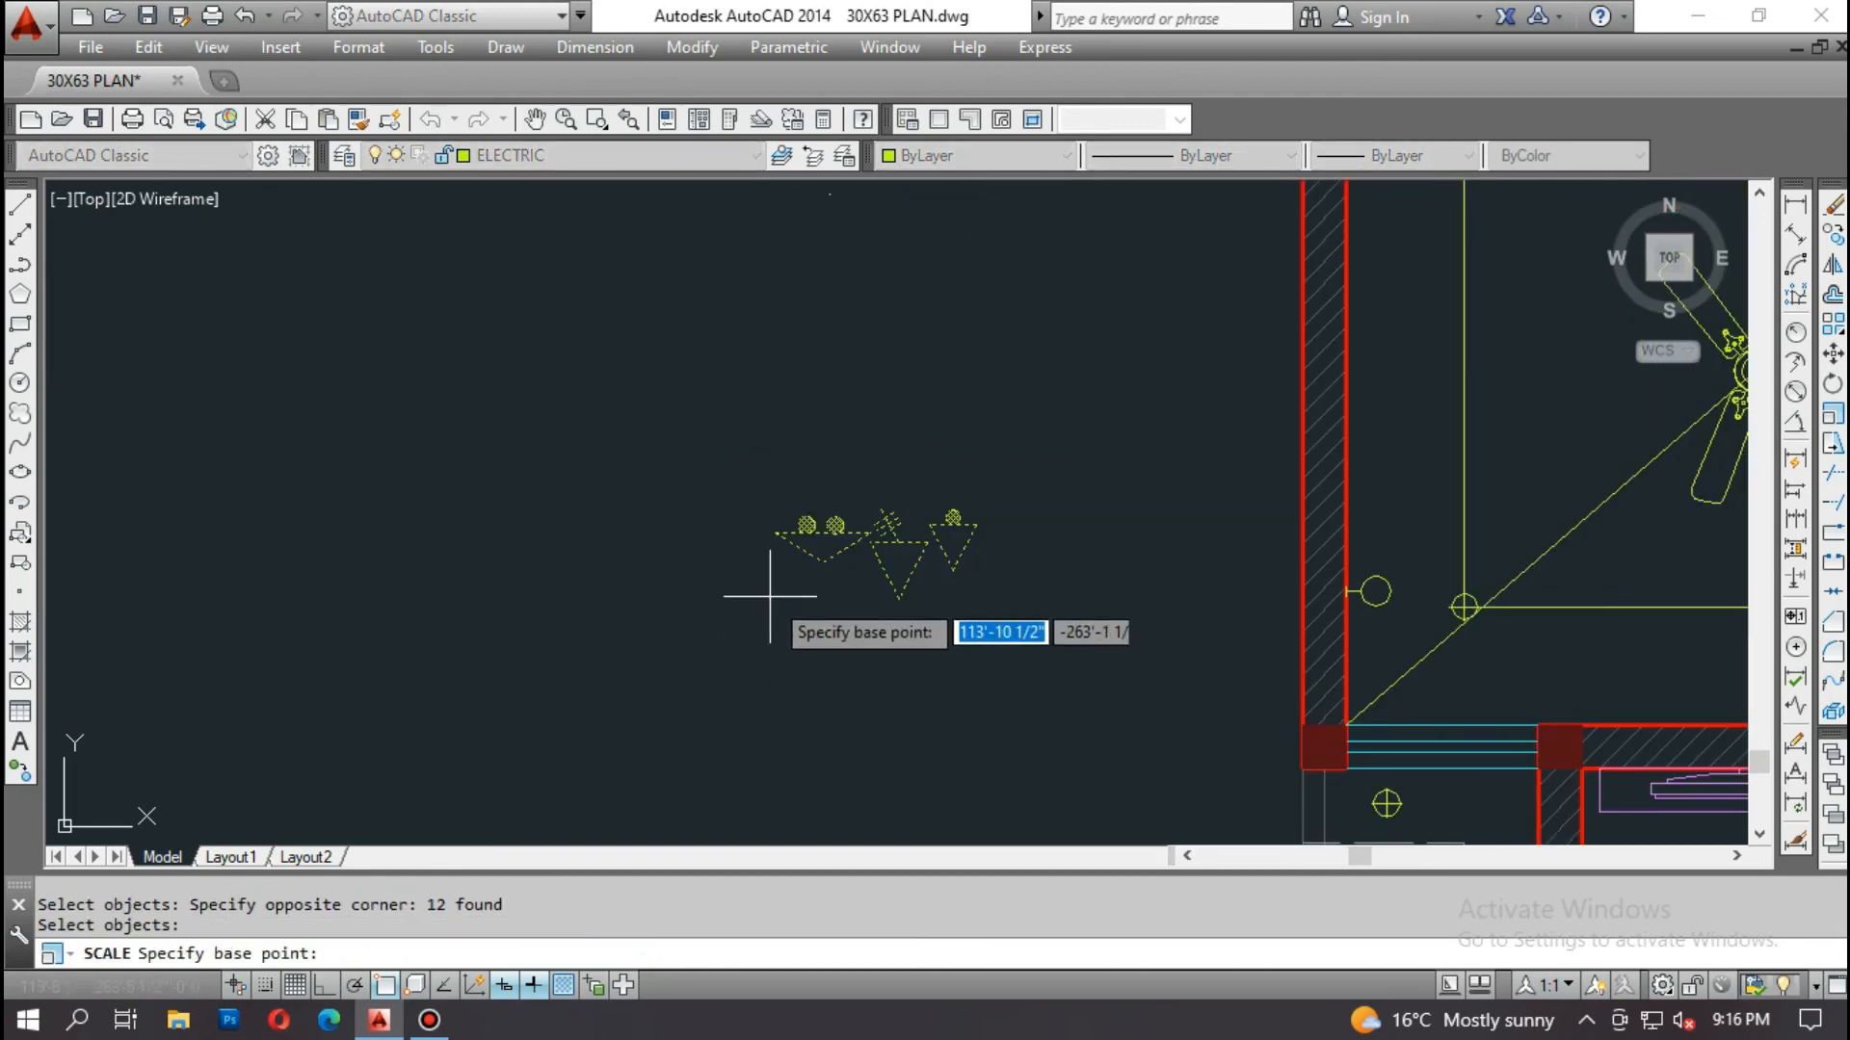
left_click(806, 610)
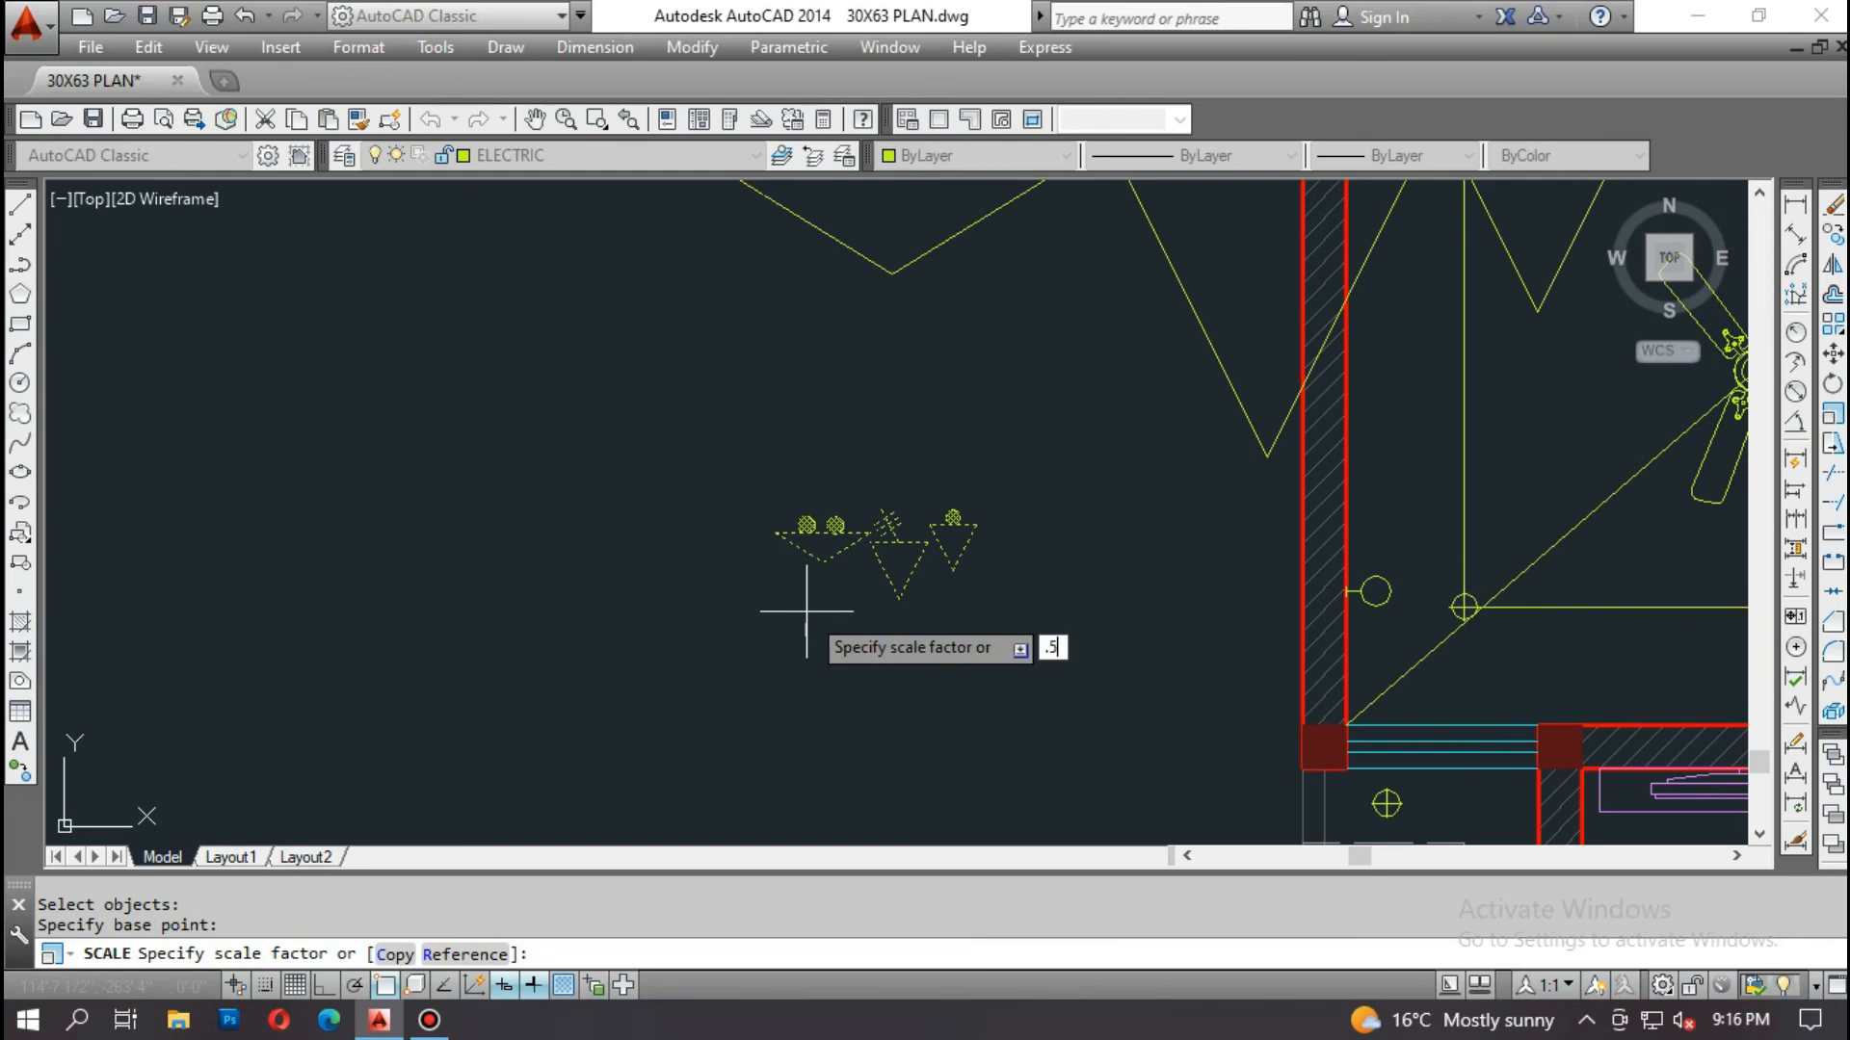
key("Return")
Step: Copy the three scaled point symbols to the TV lounge wall face, at the door-side end of the TV console
type("c")
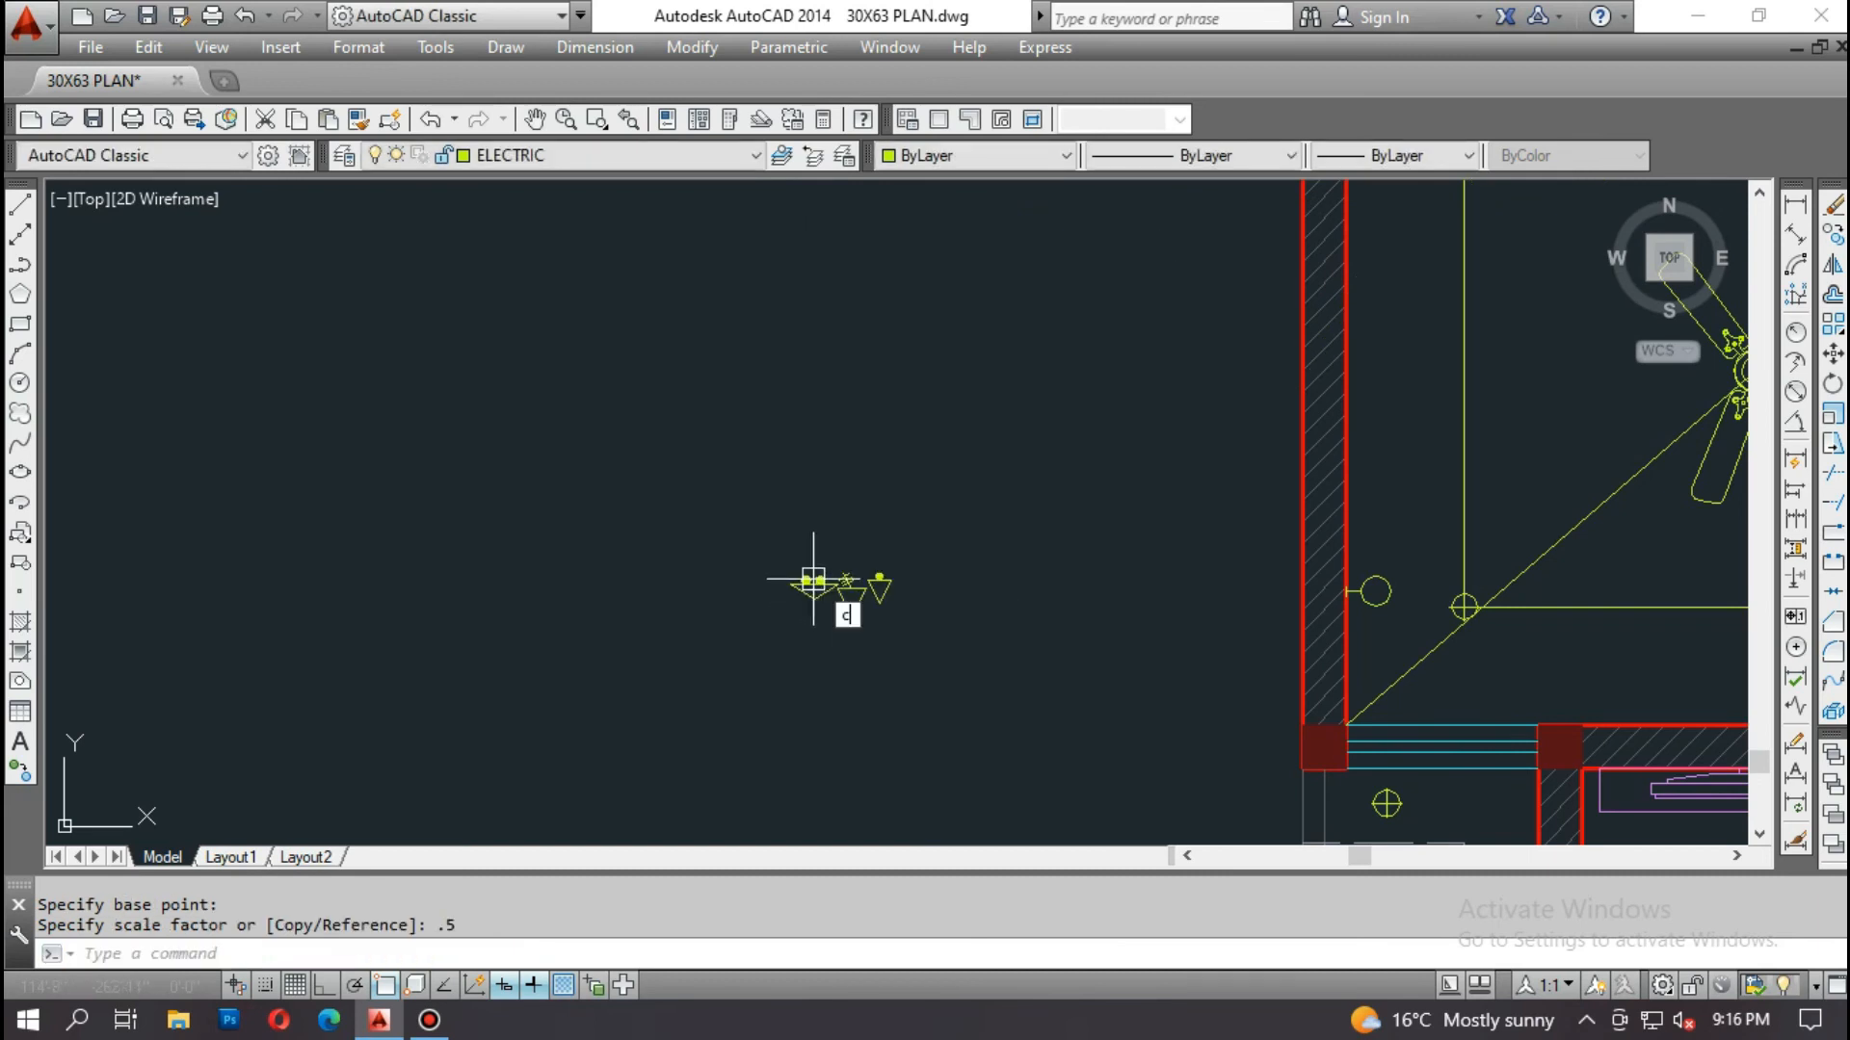
type("o")
key("Return")
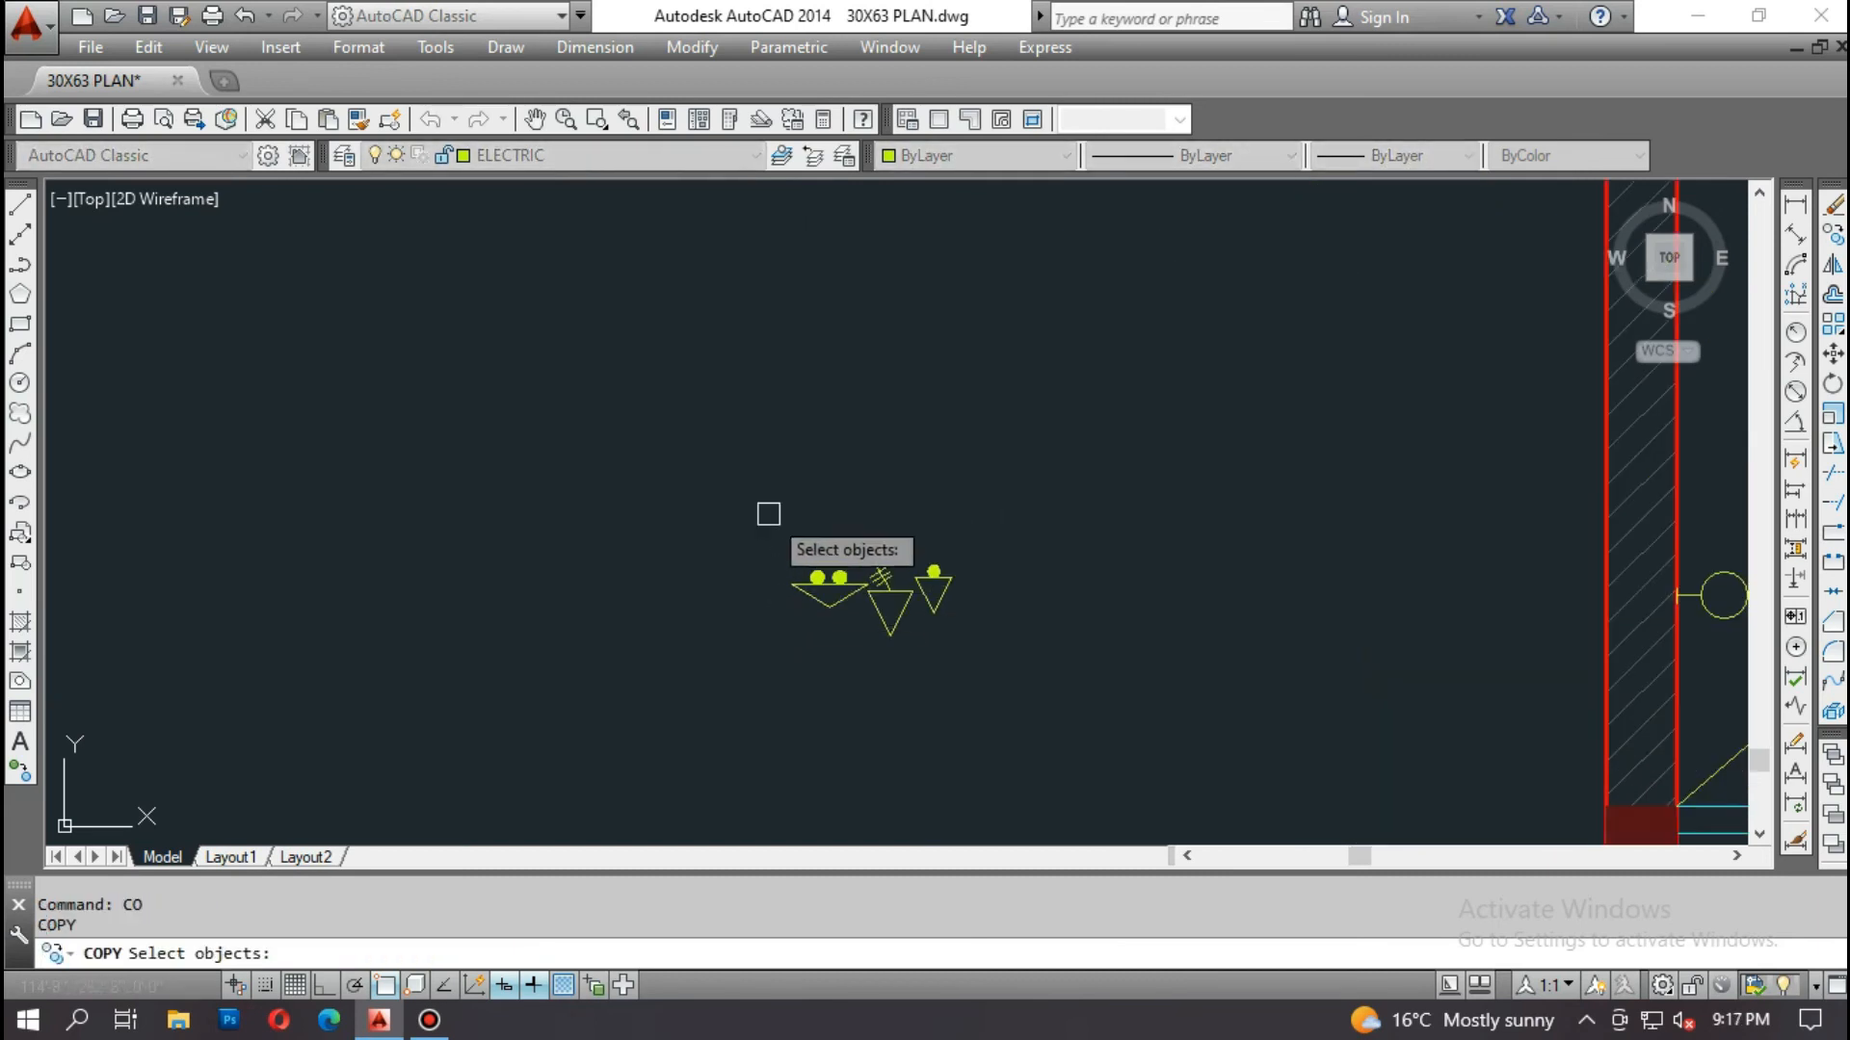
left_click(764, 516)
left_click(995, 681)
scroll(847, 582, "up", 5)
key("Return")
left_click(925, 505)
scroll(682, 405, "down", 9)
scroll(1435, 520, "up", 6)
scroll(1011, 537, "up", 2)
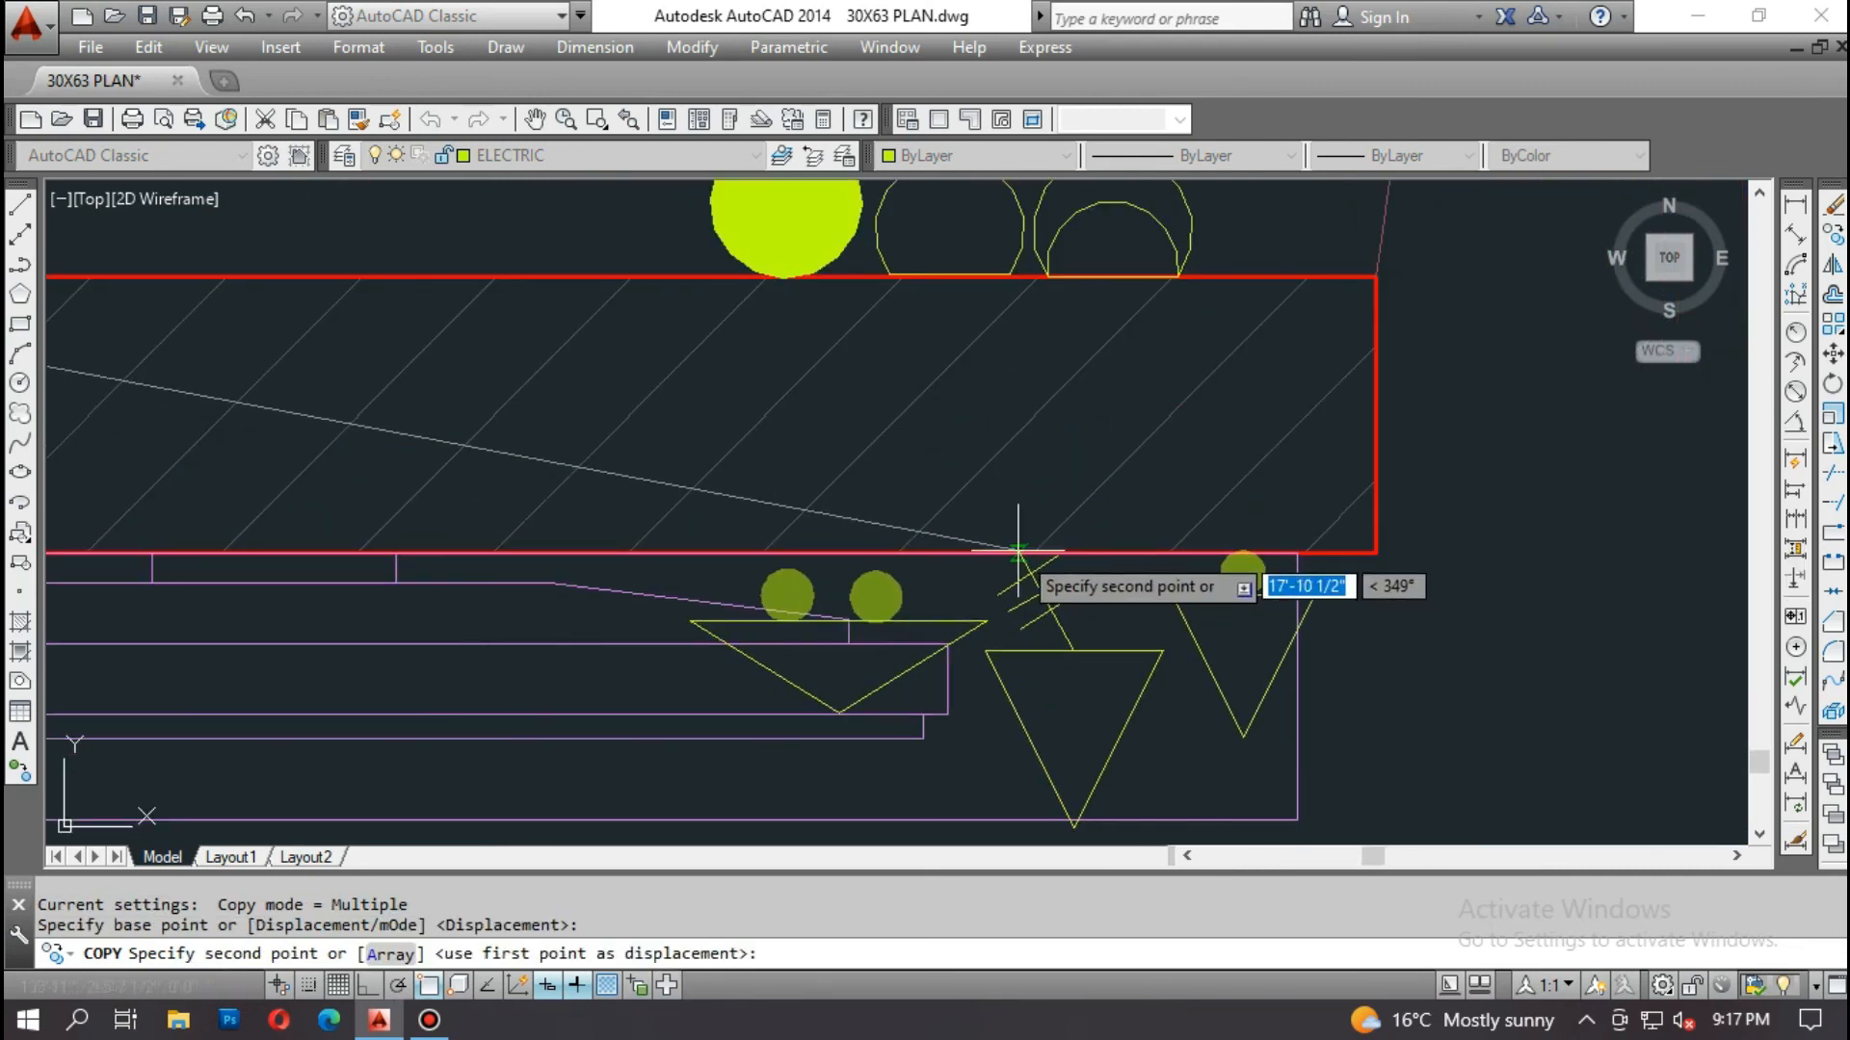
left_click(1208, 501)
scroll(1108, 481, "down", 8)
scroll(609, 664, "up", 6)
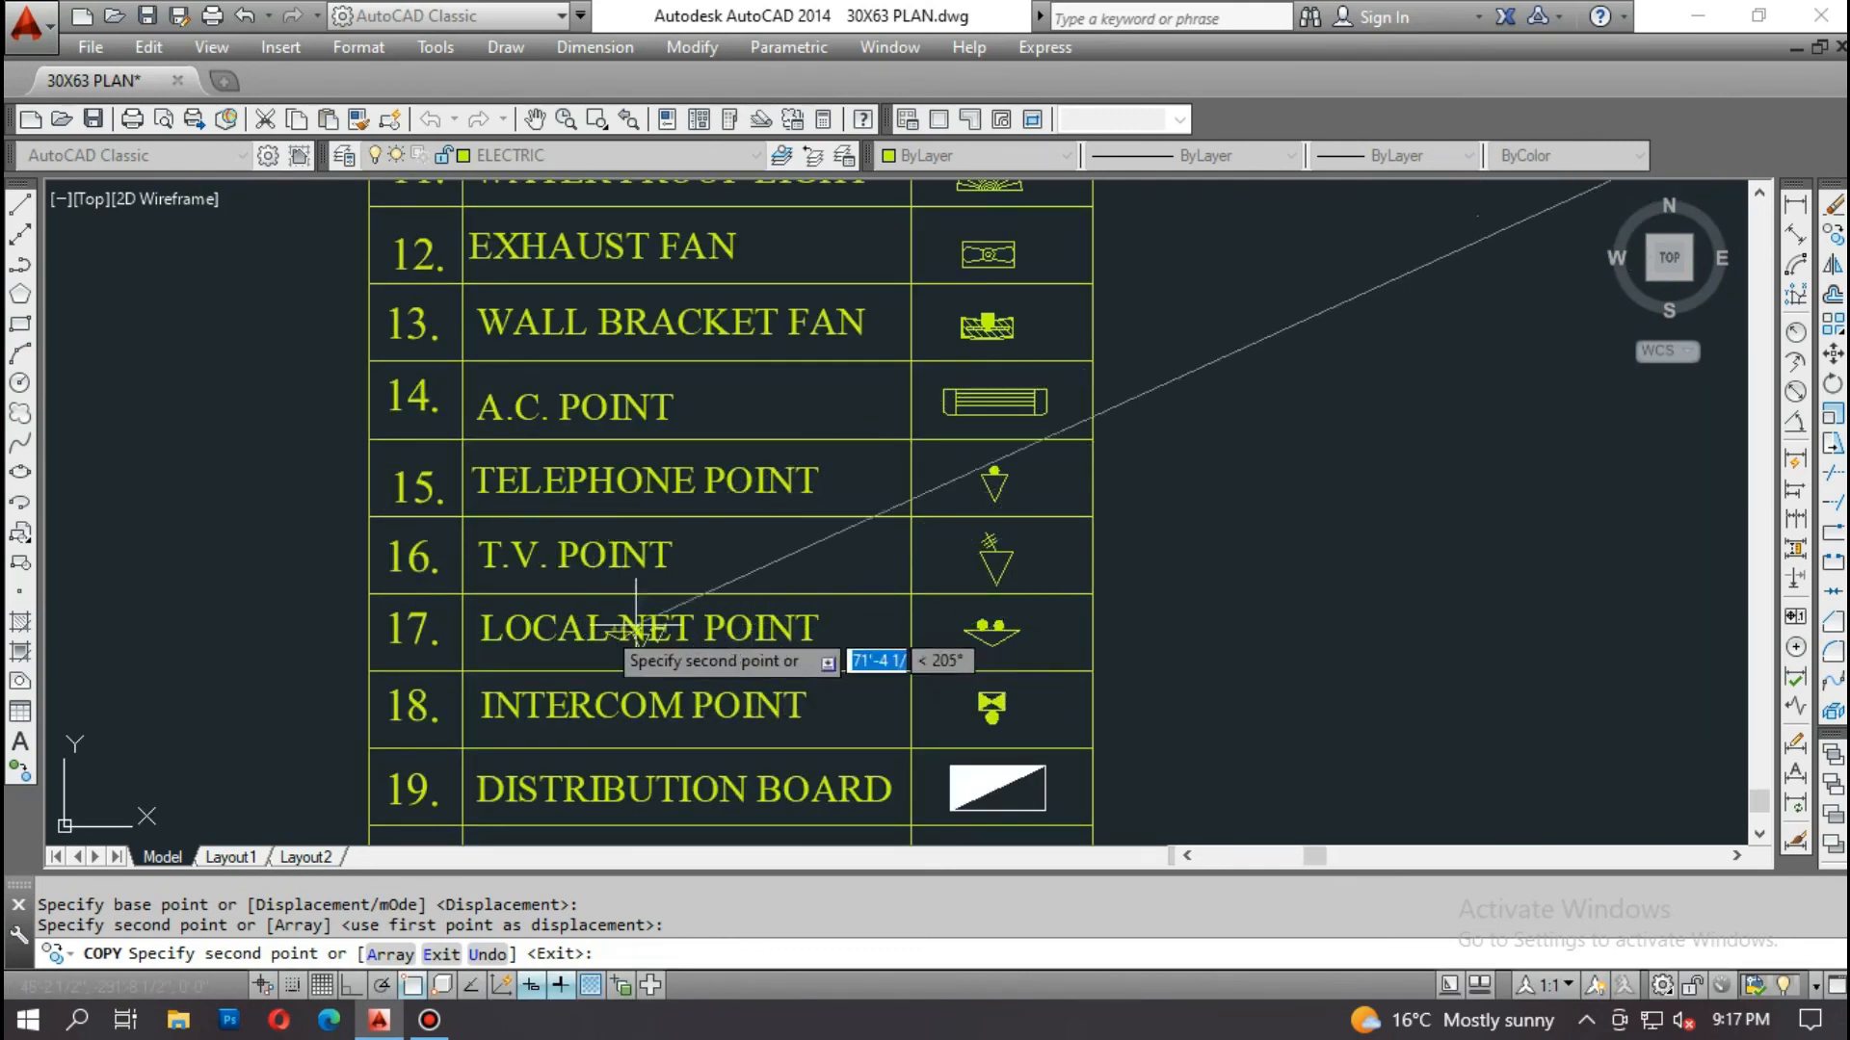
scroll(616, 655, "down", 6)
scroll(819, 558, "up", 6)
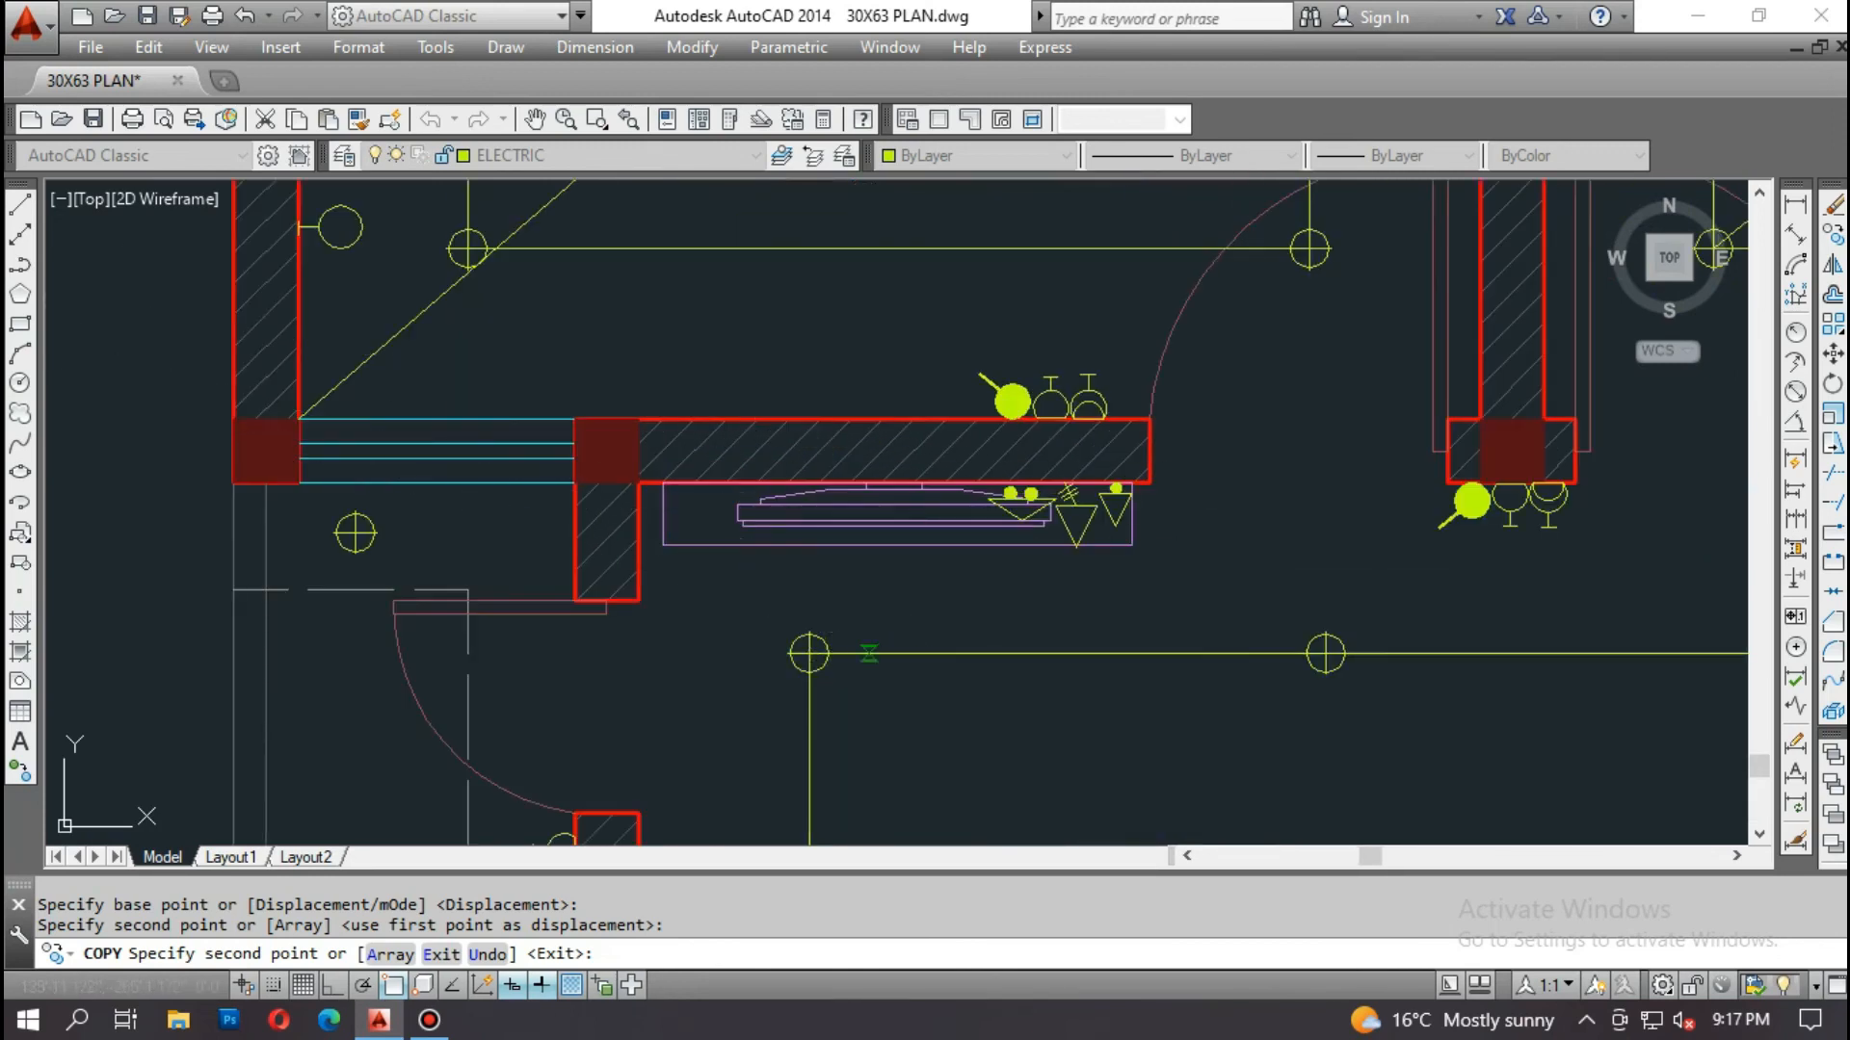
scroll(954, 621, "down", 1)
scroll(1079, 696, "down", 3)
key("Escape")
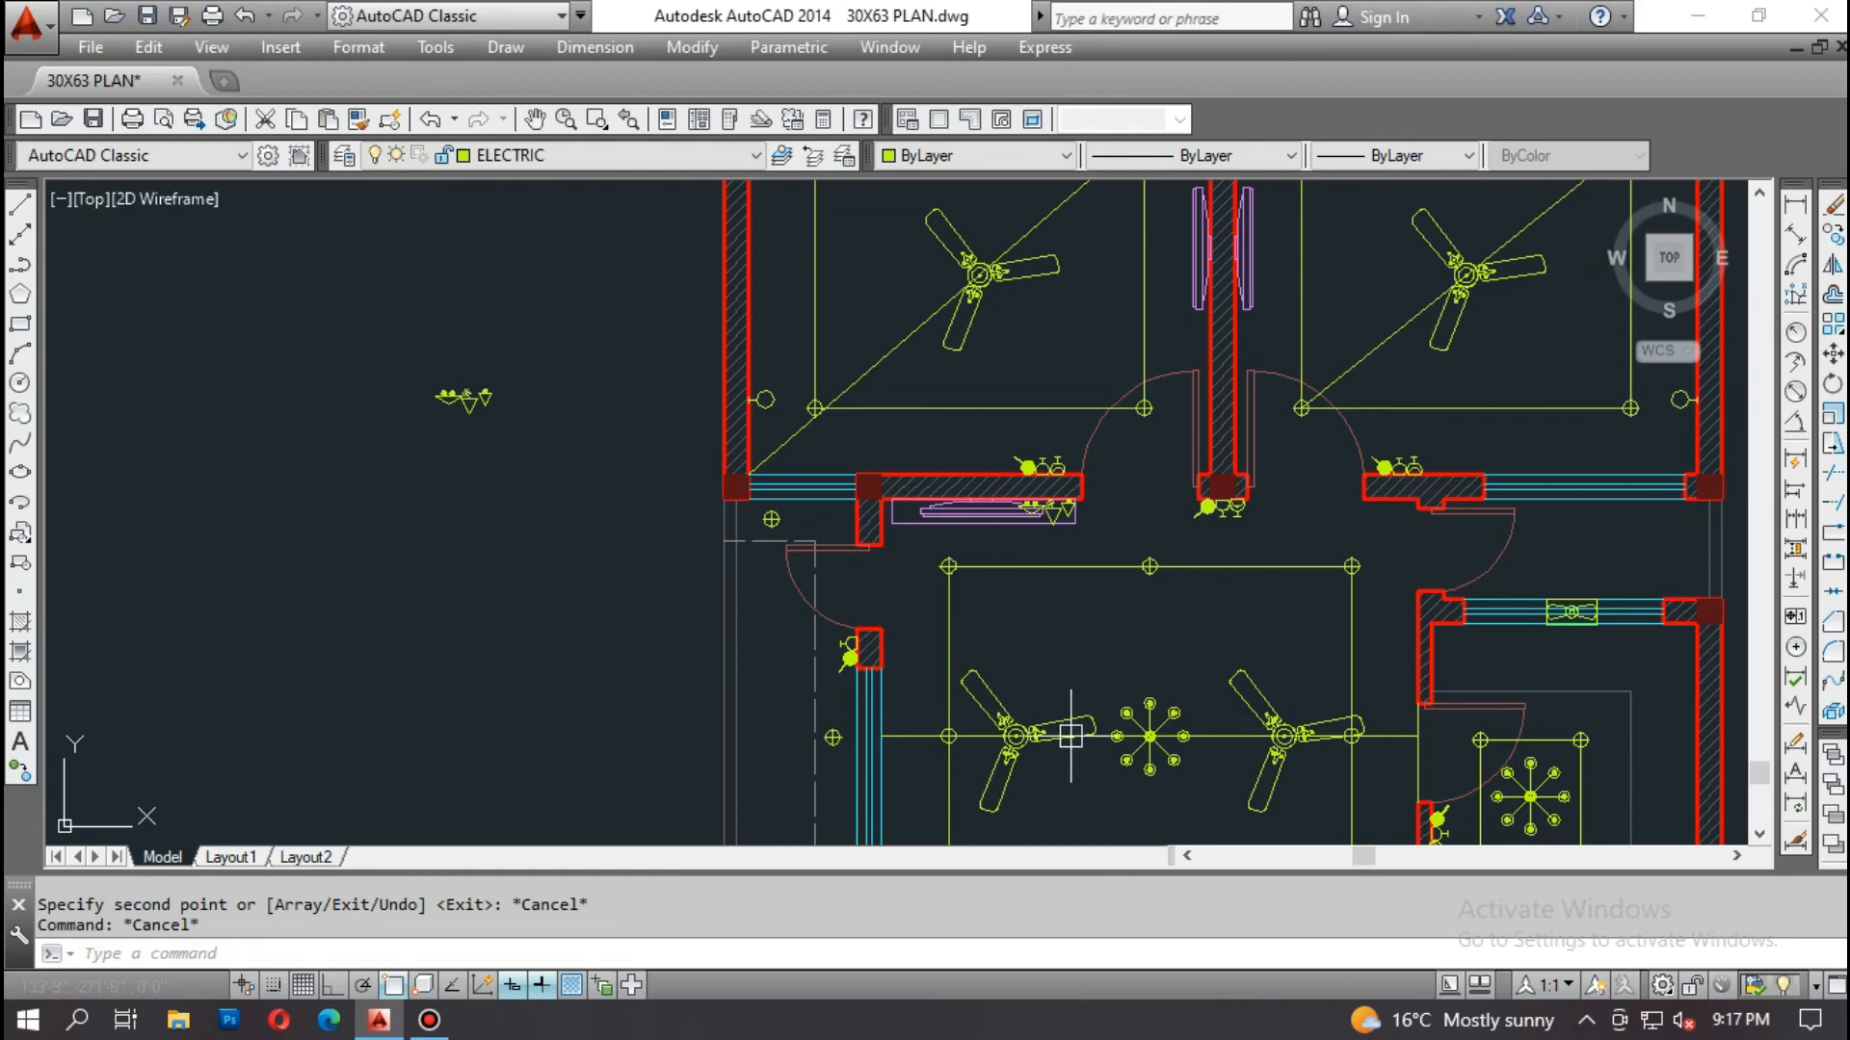
scroll(1033, 543, "up", 4)
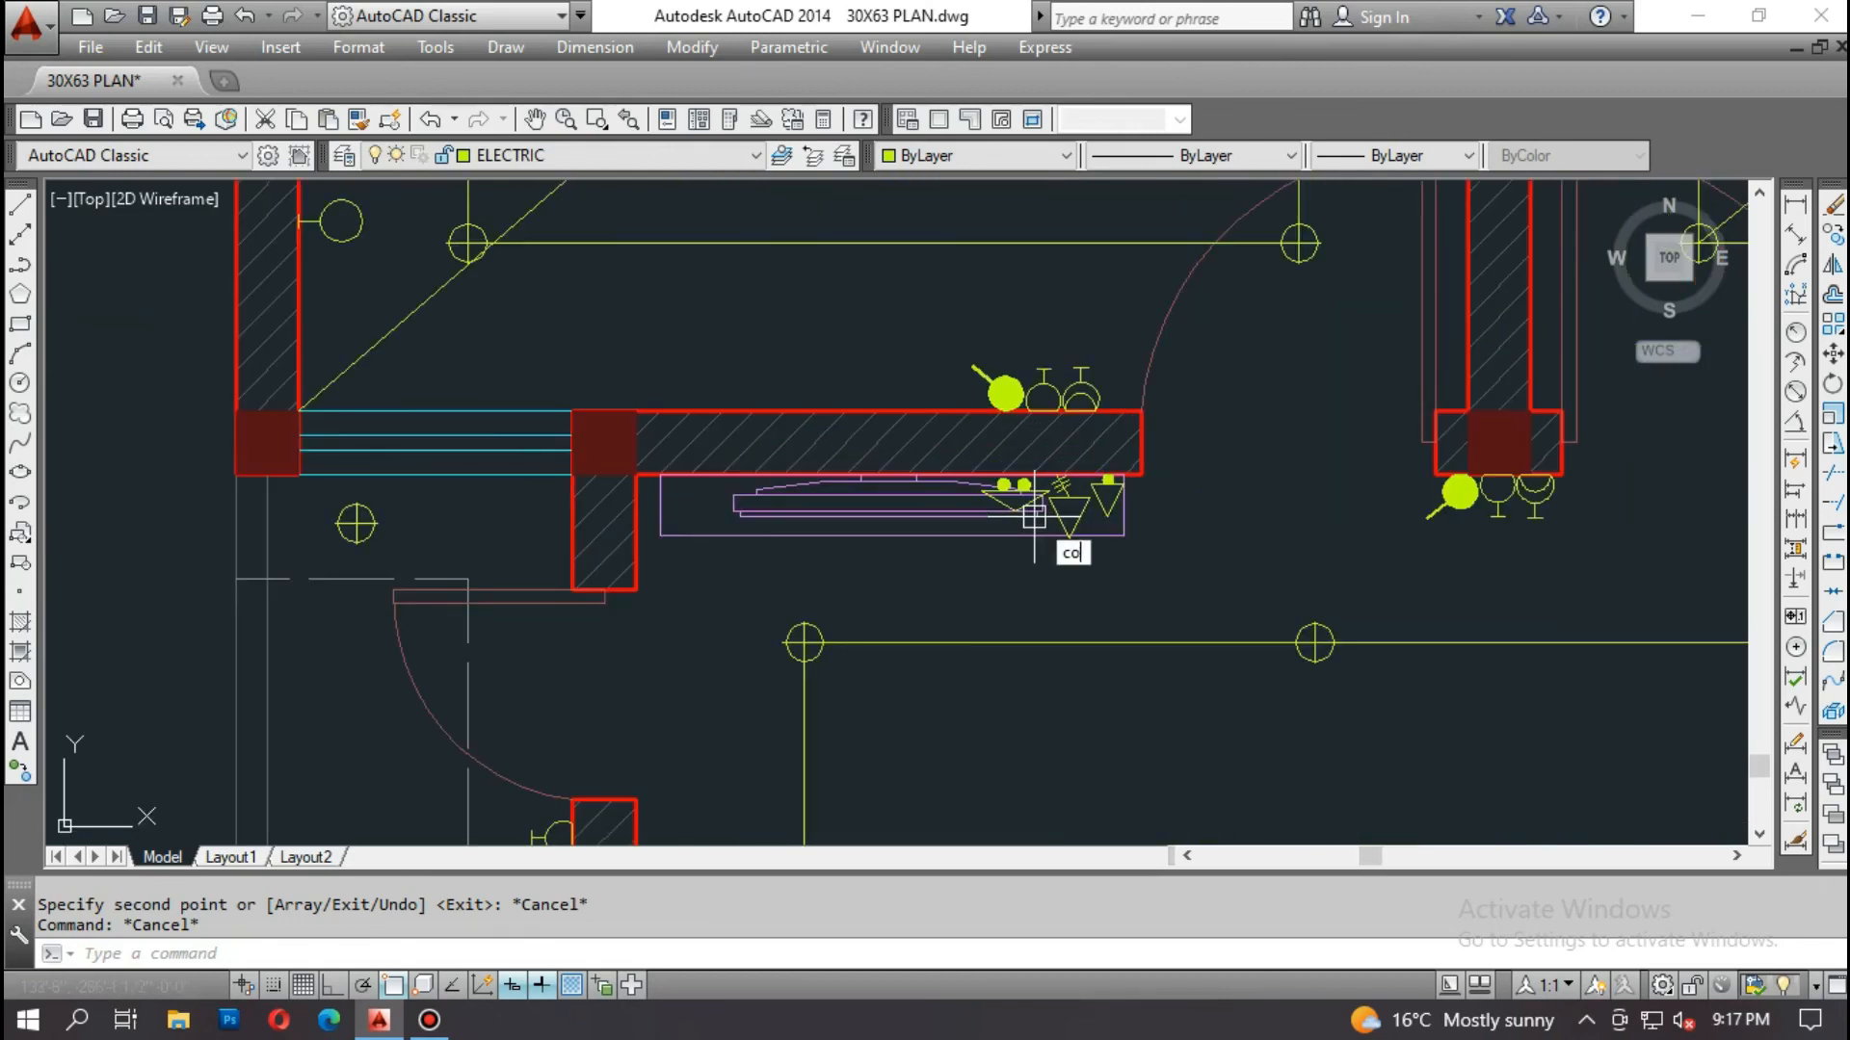
key("Return")
scroll(1065, 510, "up", 8)
left_click(1139, 622)
left_click(920, 289)
scroll(761, 342, "up", 4)
left_click(864, 247)
left_click(307, 350)
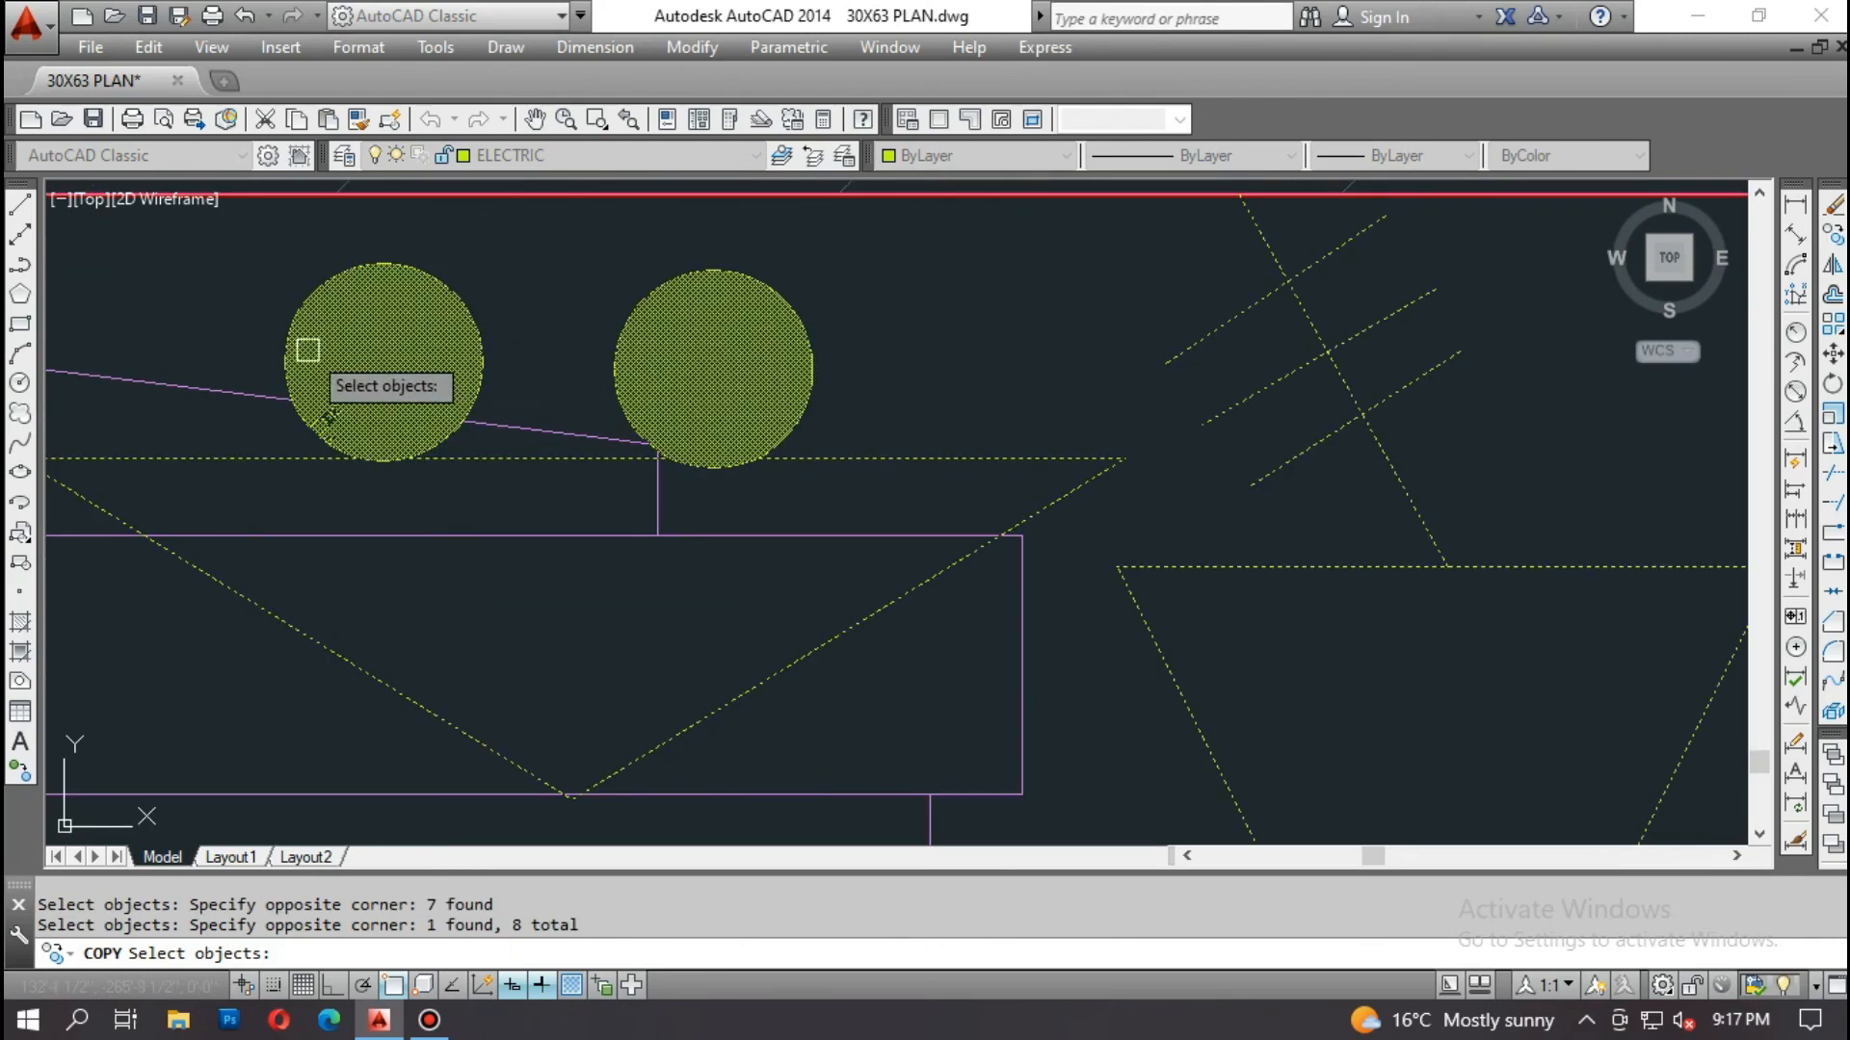
scroll(925, 419, "down", 5)
key("Return")
left_click(997, 390)
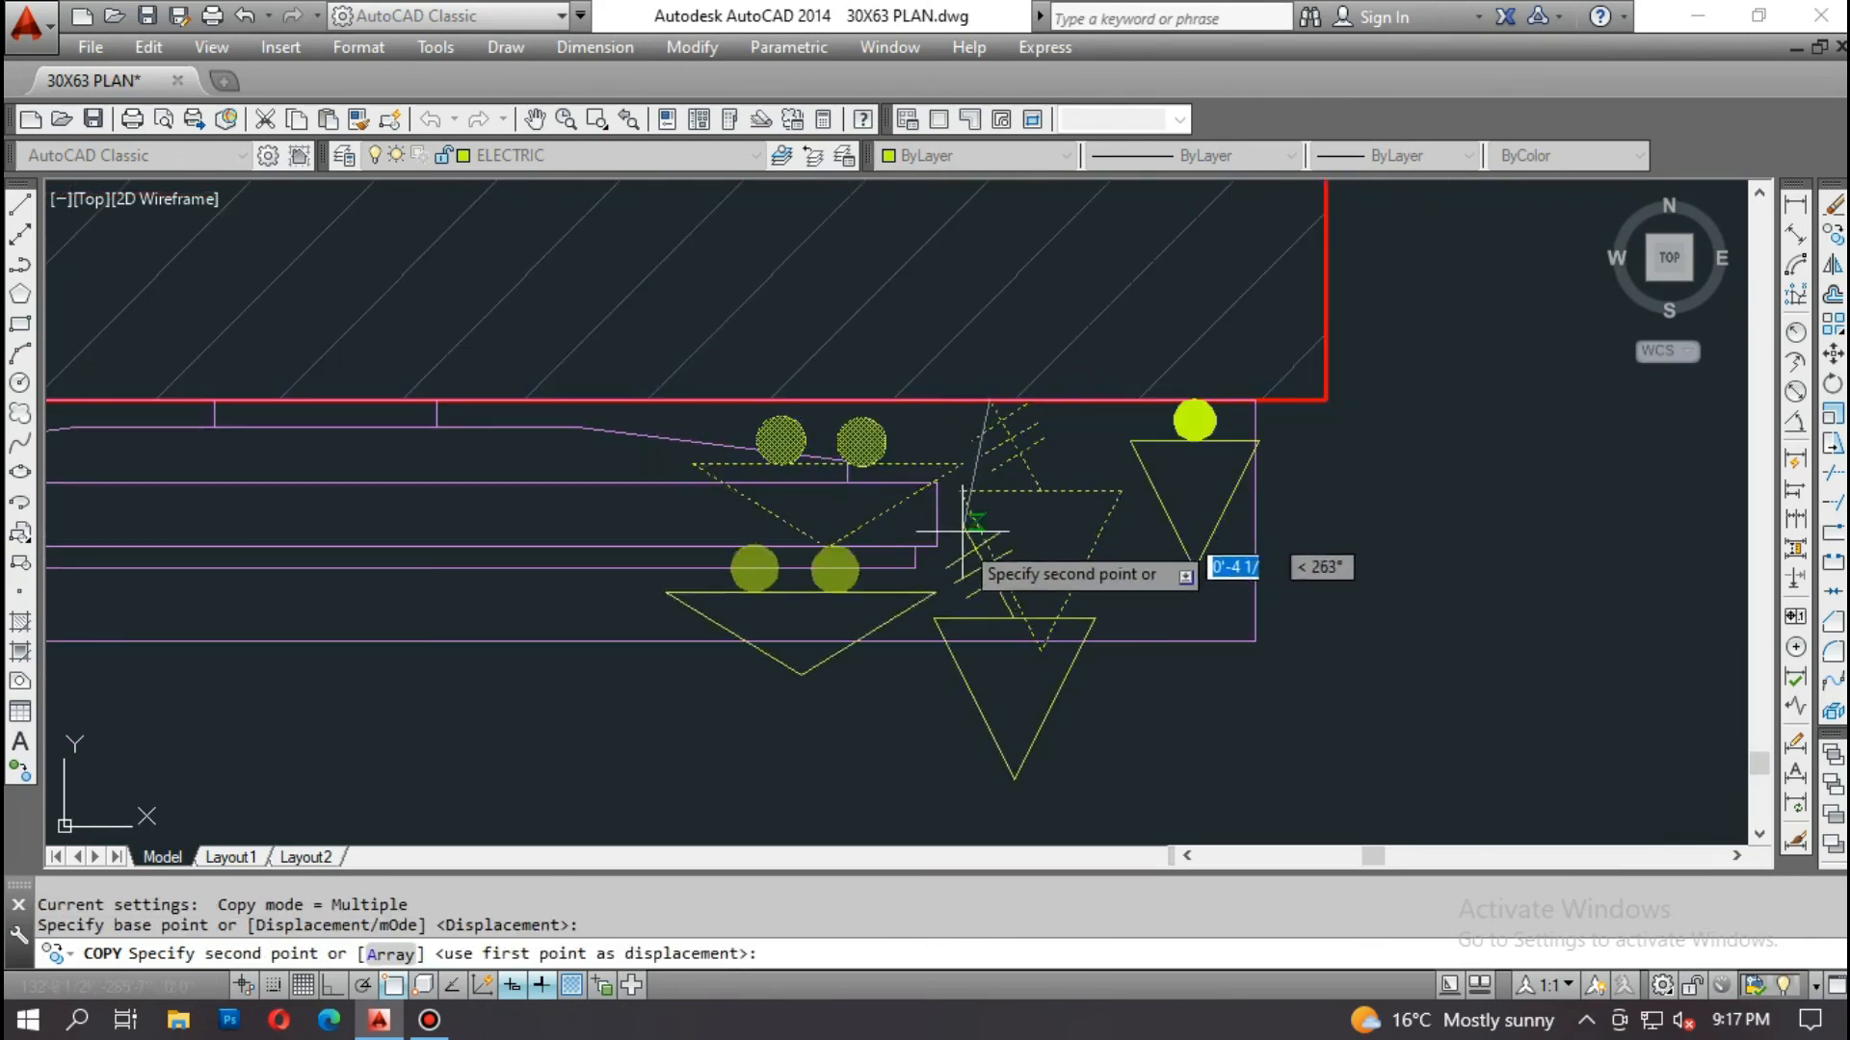
scroll(1011, 501, "up", 6)
scroll(1137, 434, "down", 7)
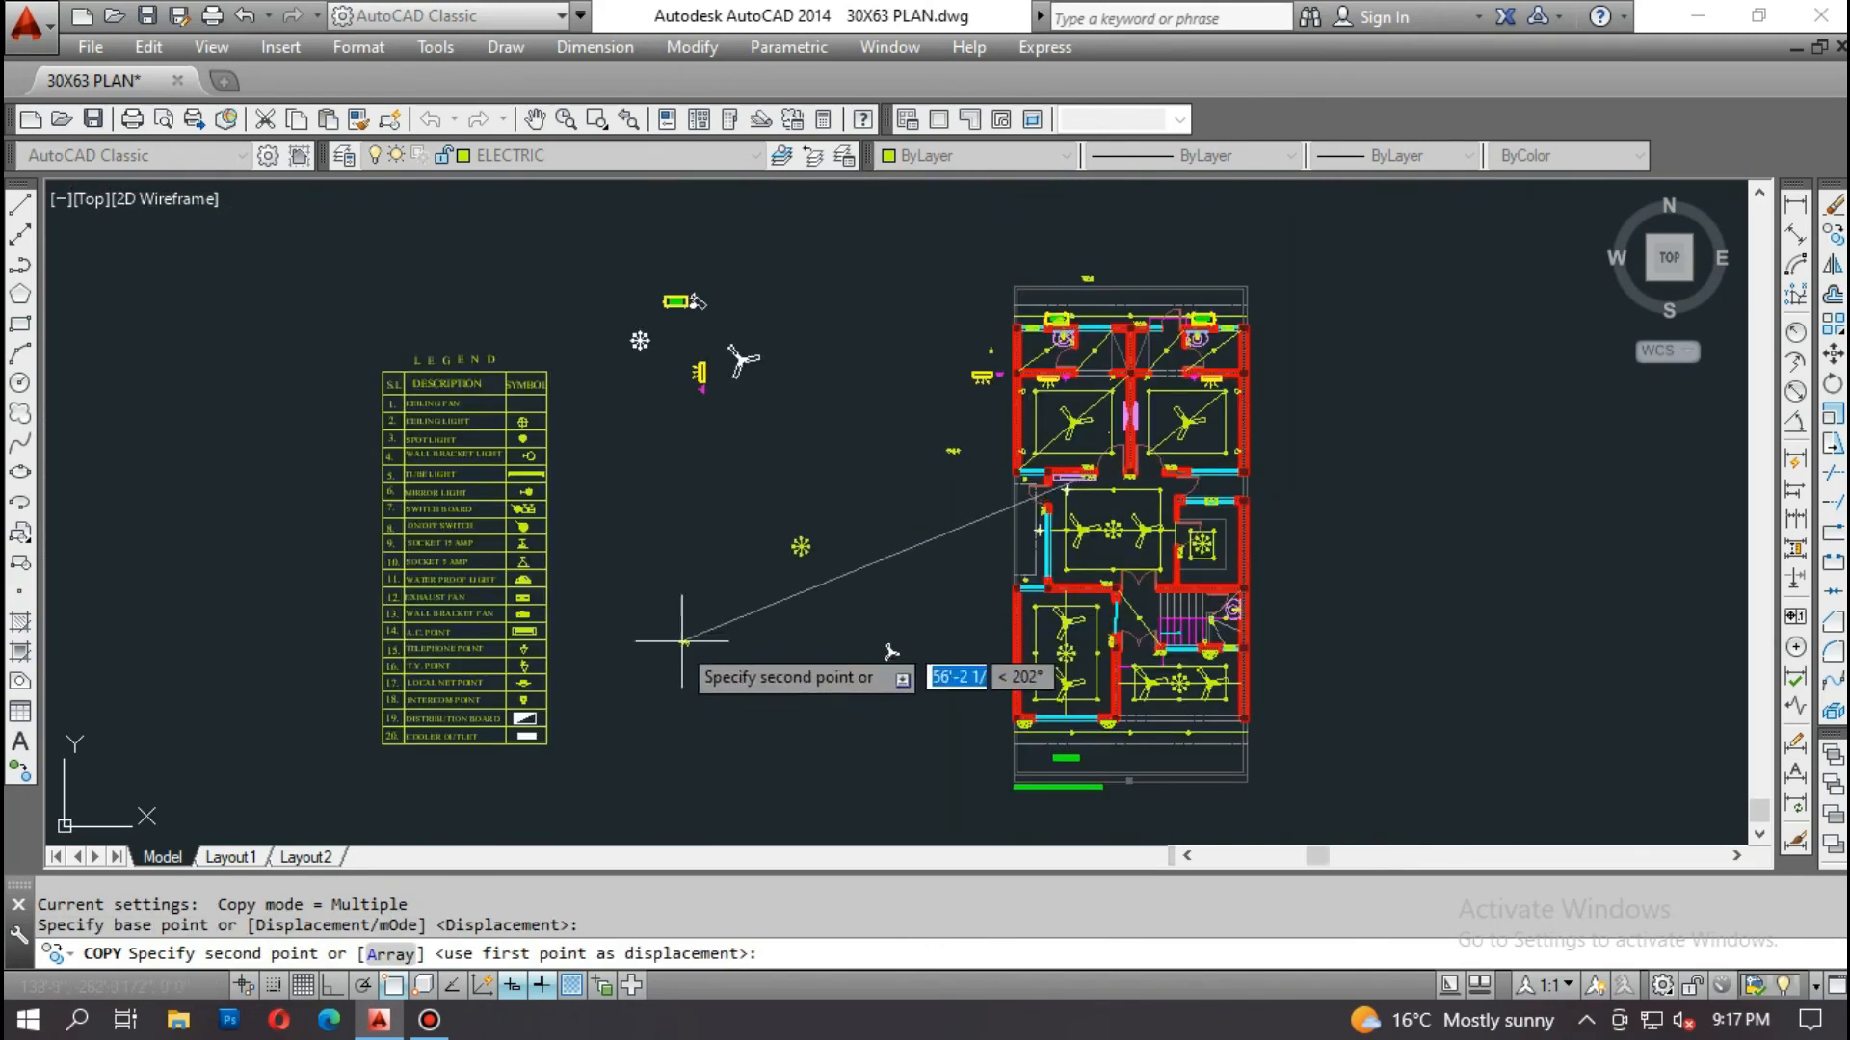
scroll(455, 680, "up", 3)
scroll(684, 713, "up", 2)
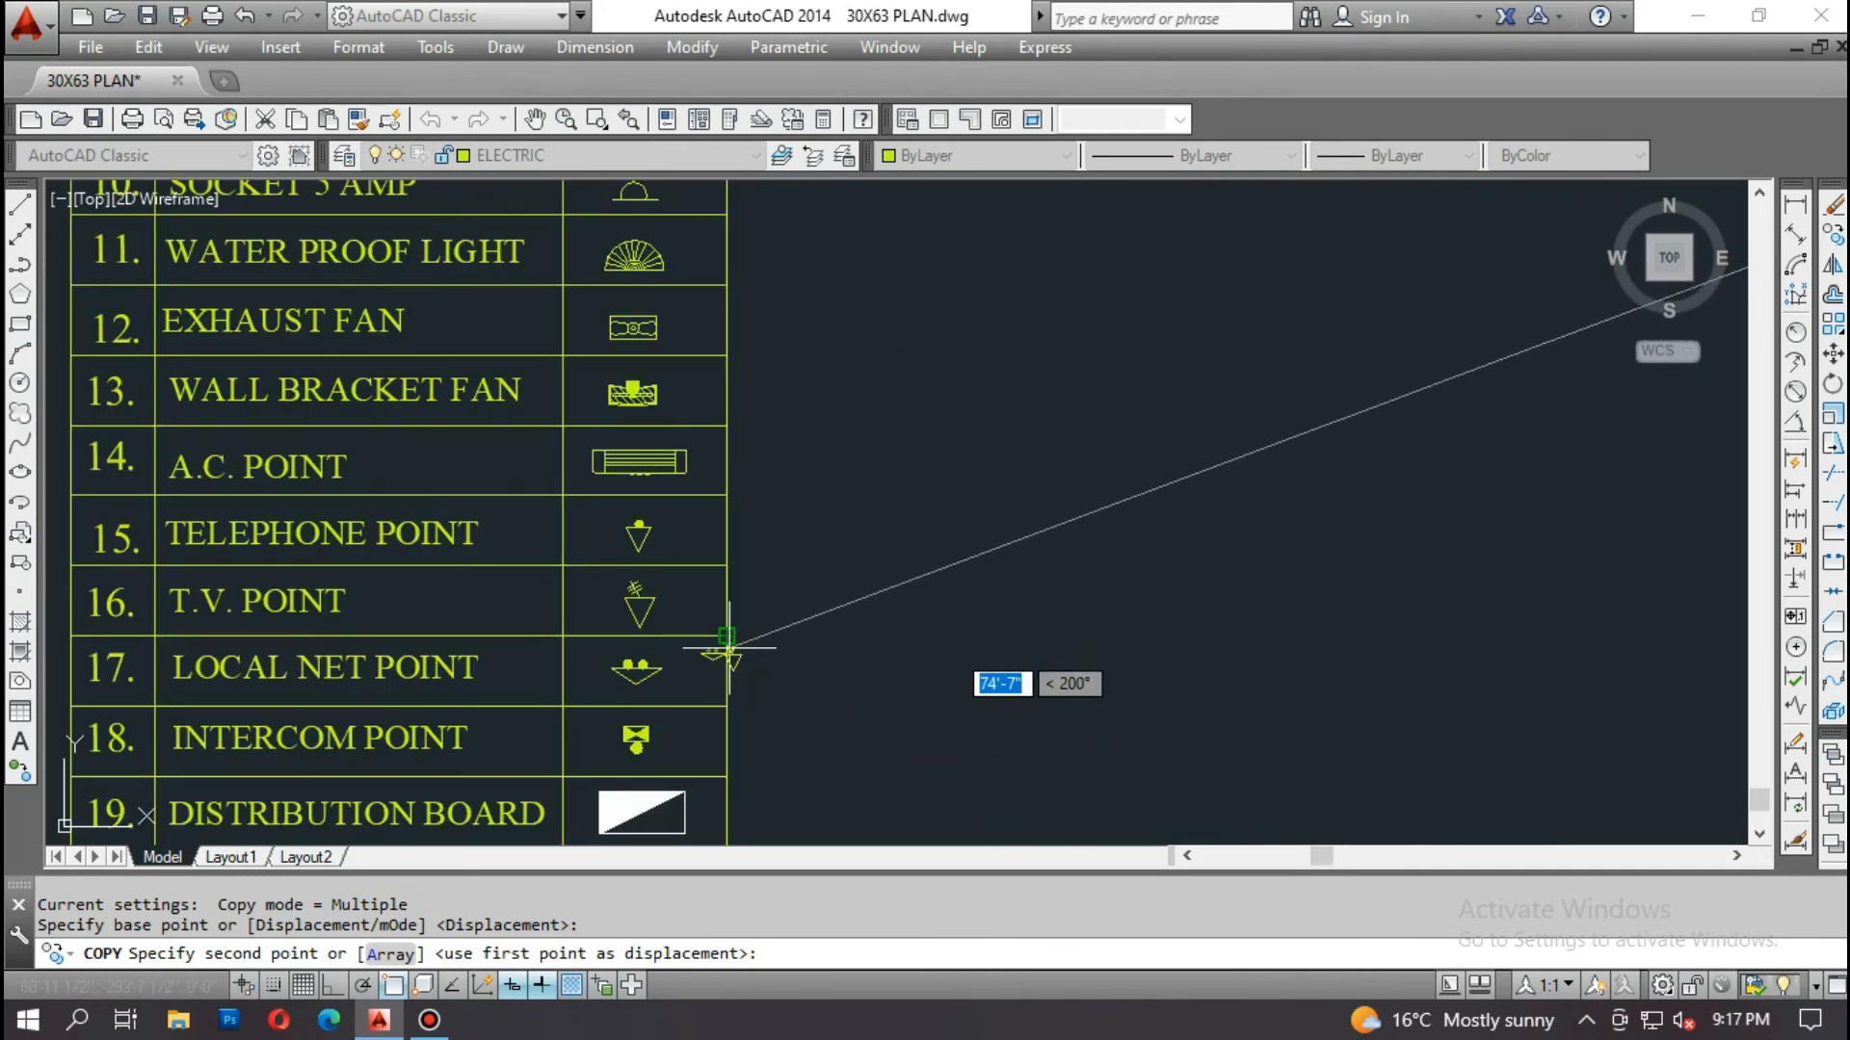
key("Escape")
key("Escape")
scroll(653, 586, "down", 6)
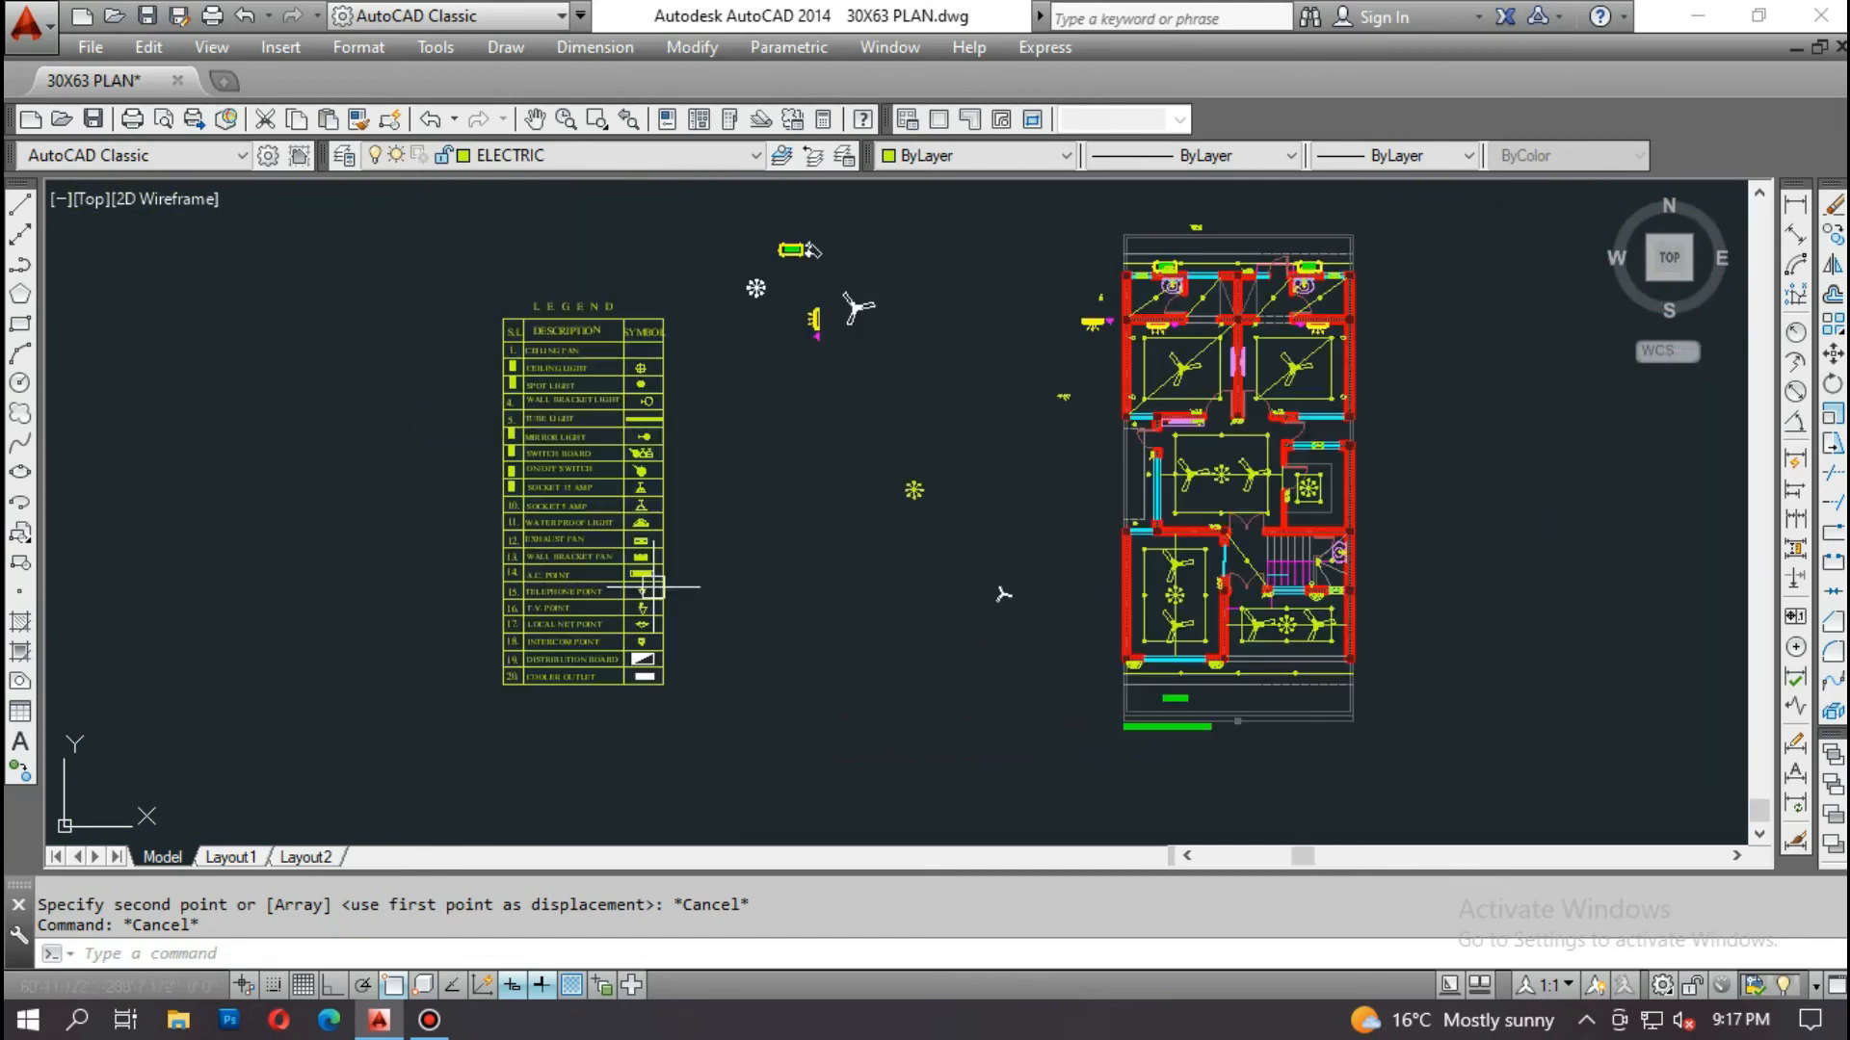
scroll(647, 639, "up", 6)
scroll(703, 590, "down", 6)
Step: Copy only the T.V. point from the TV lounge console into the left rear bedroom, beside its wall-mounted TV
scroll(1110, 585, "up", 10)
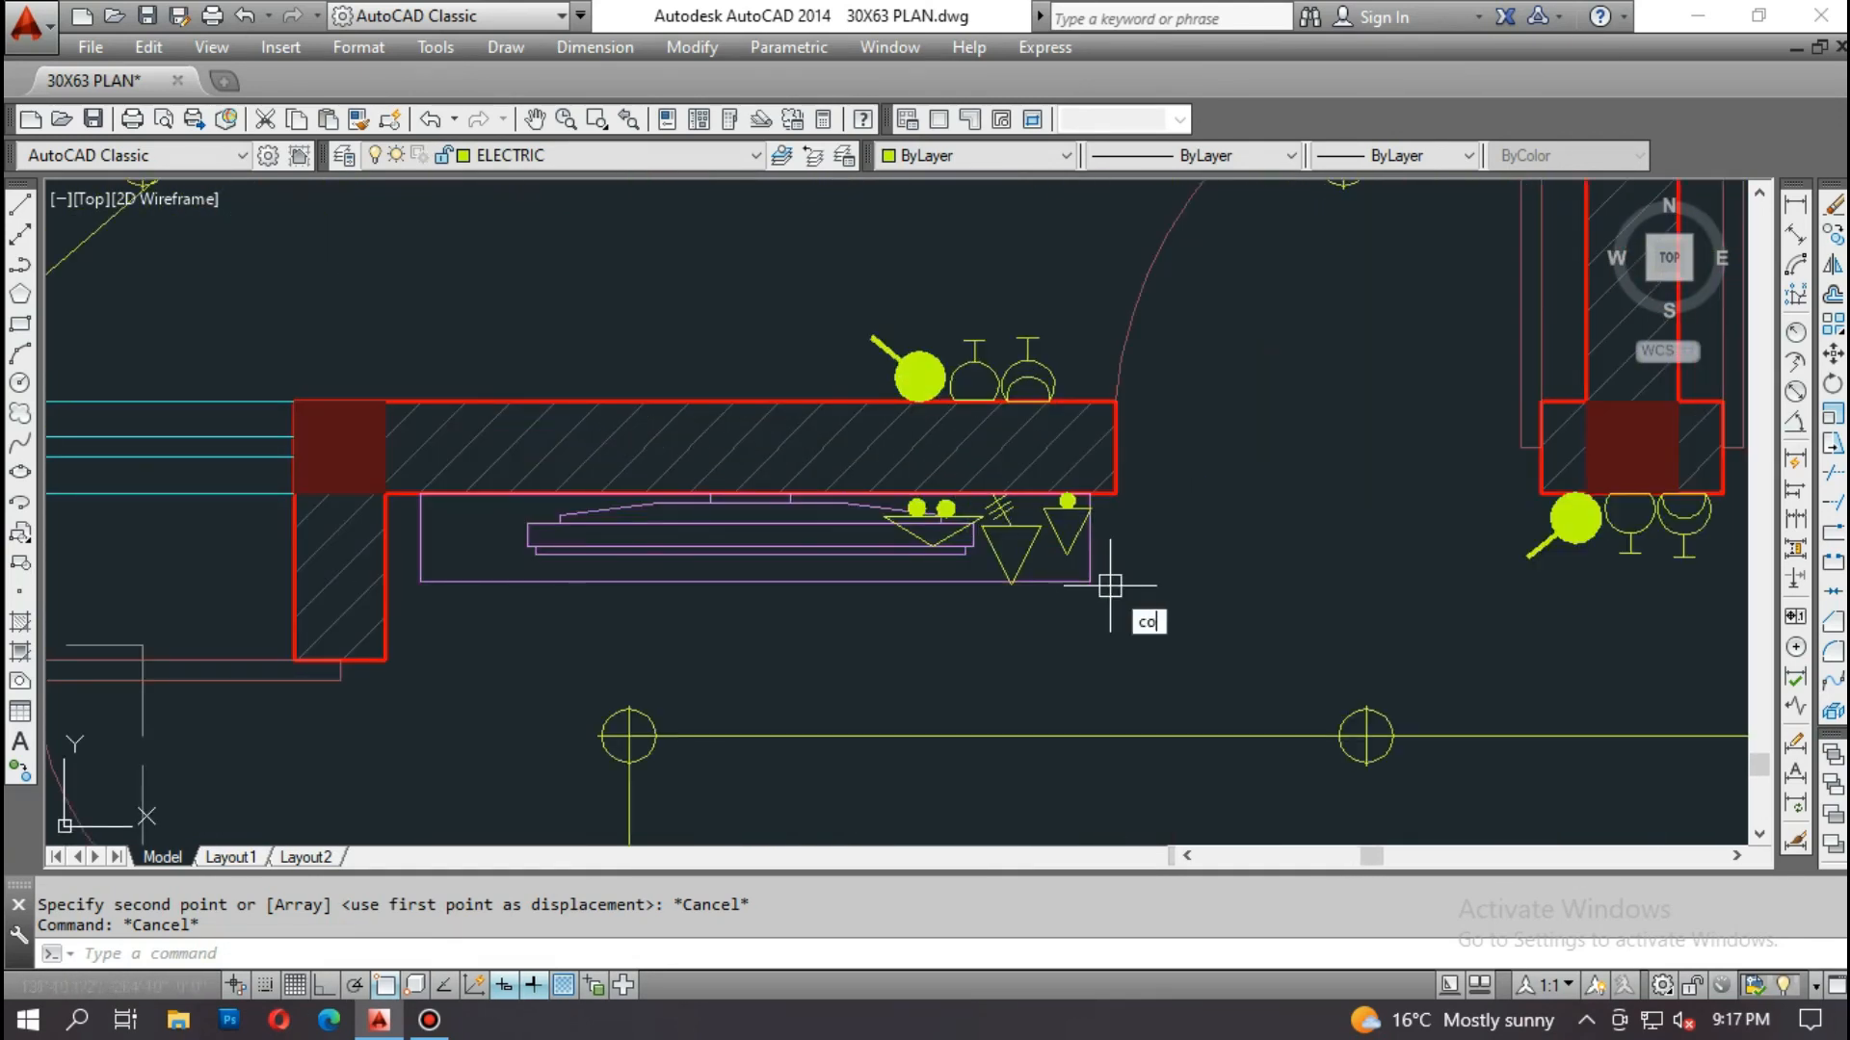
key("Return")
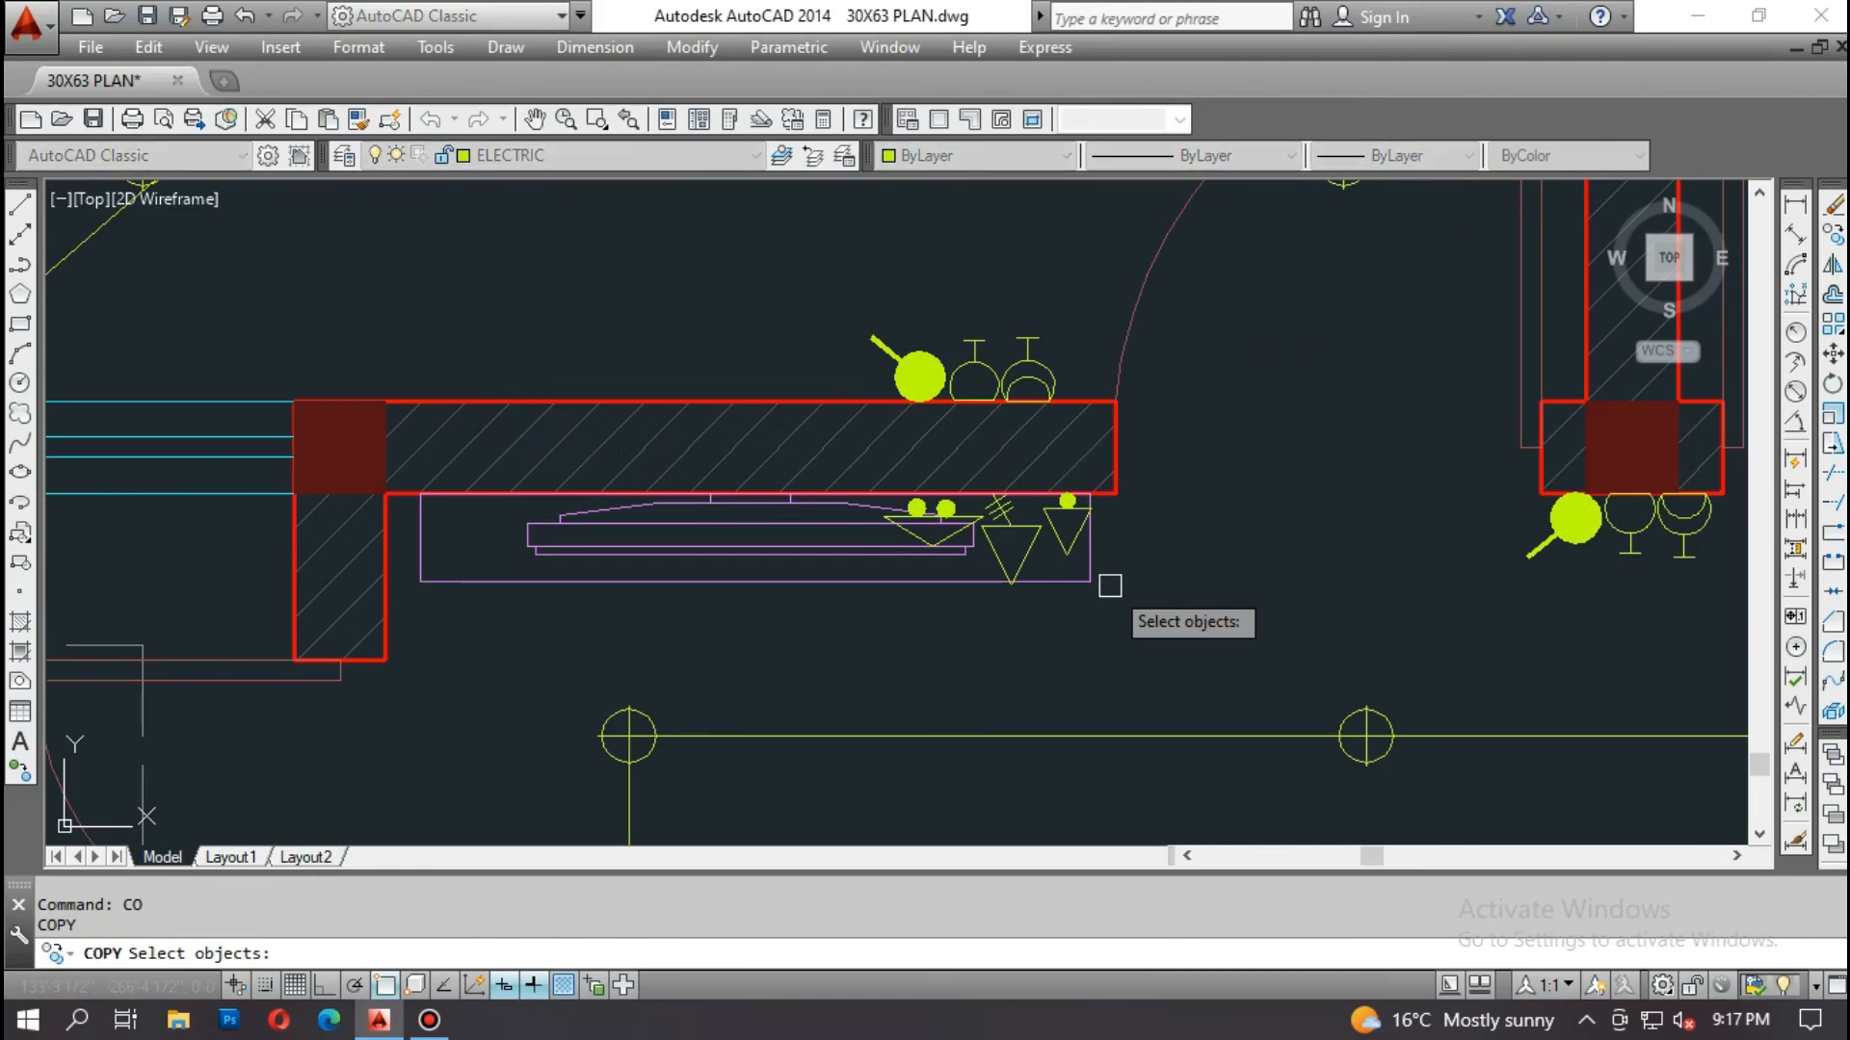
scroll(1084, 549, "up", 6)
left_click(904, 702)
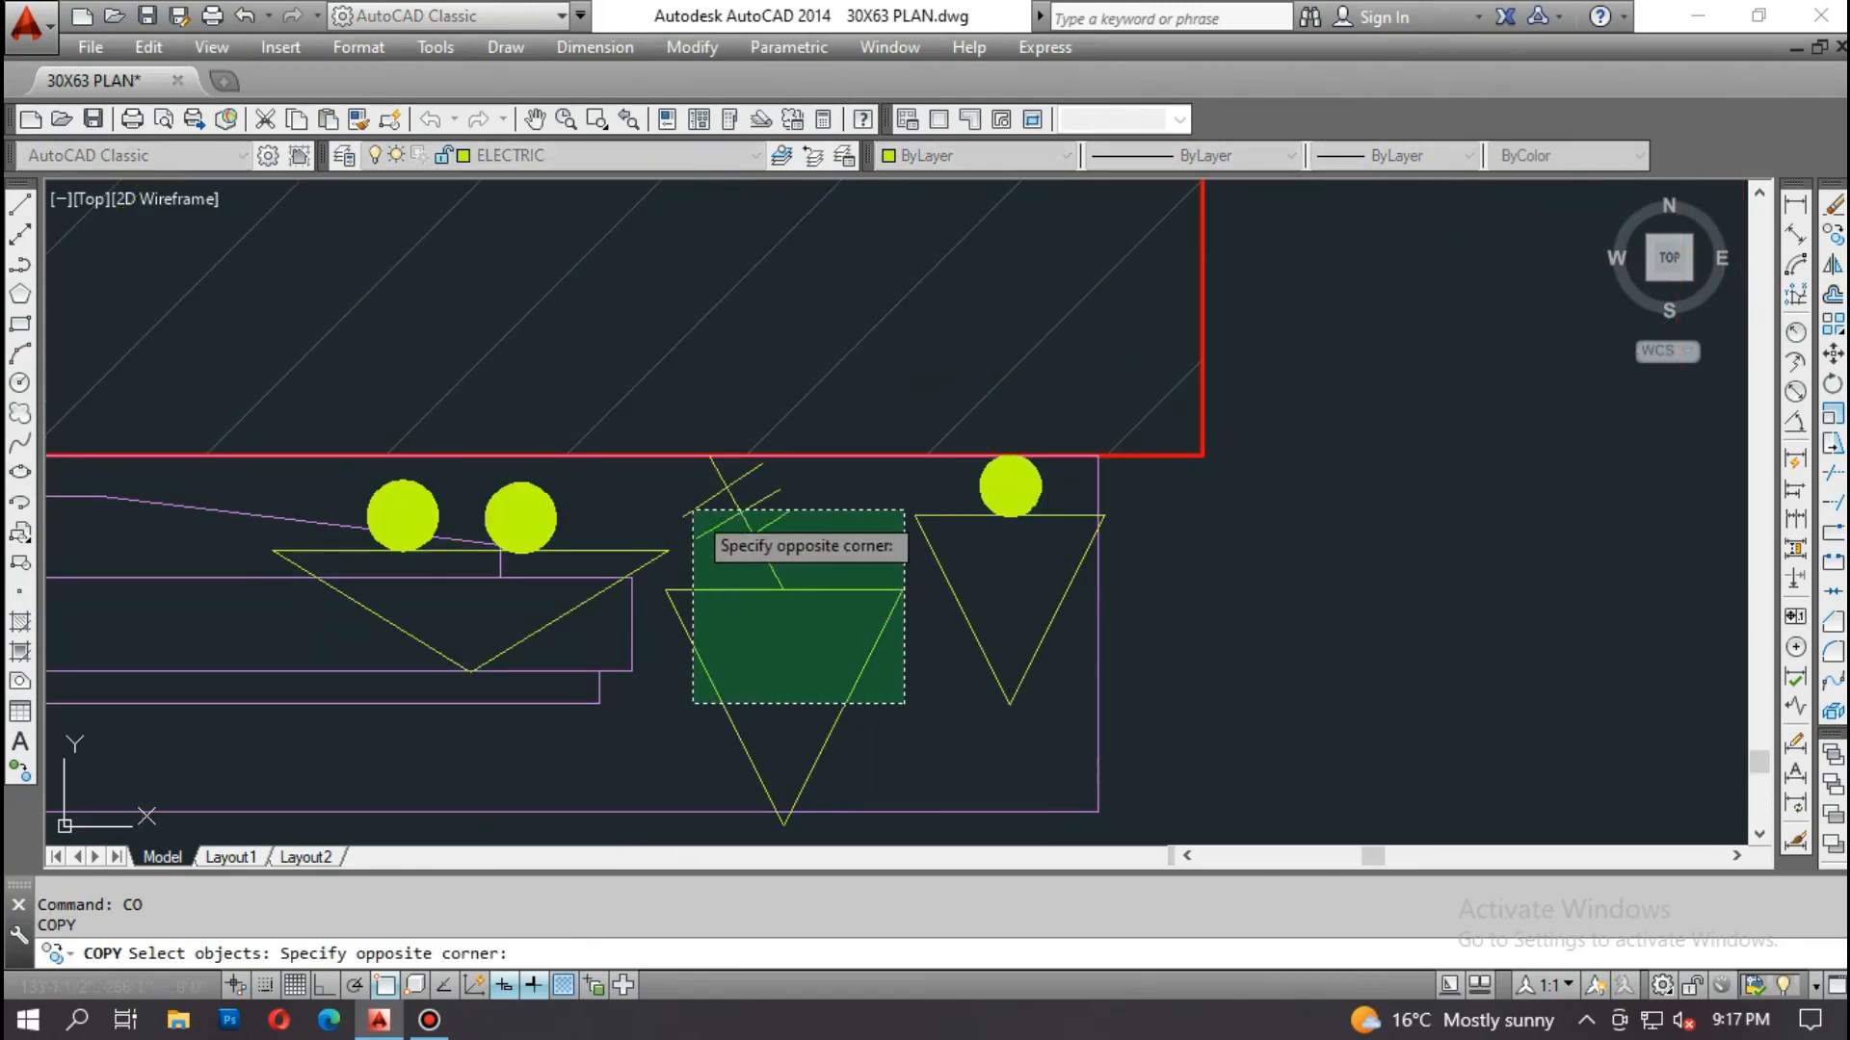
left_click(689, 511)
key("Return")
left_click(709, 456)
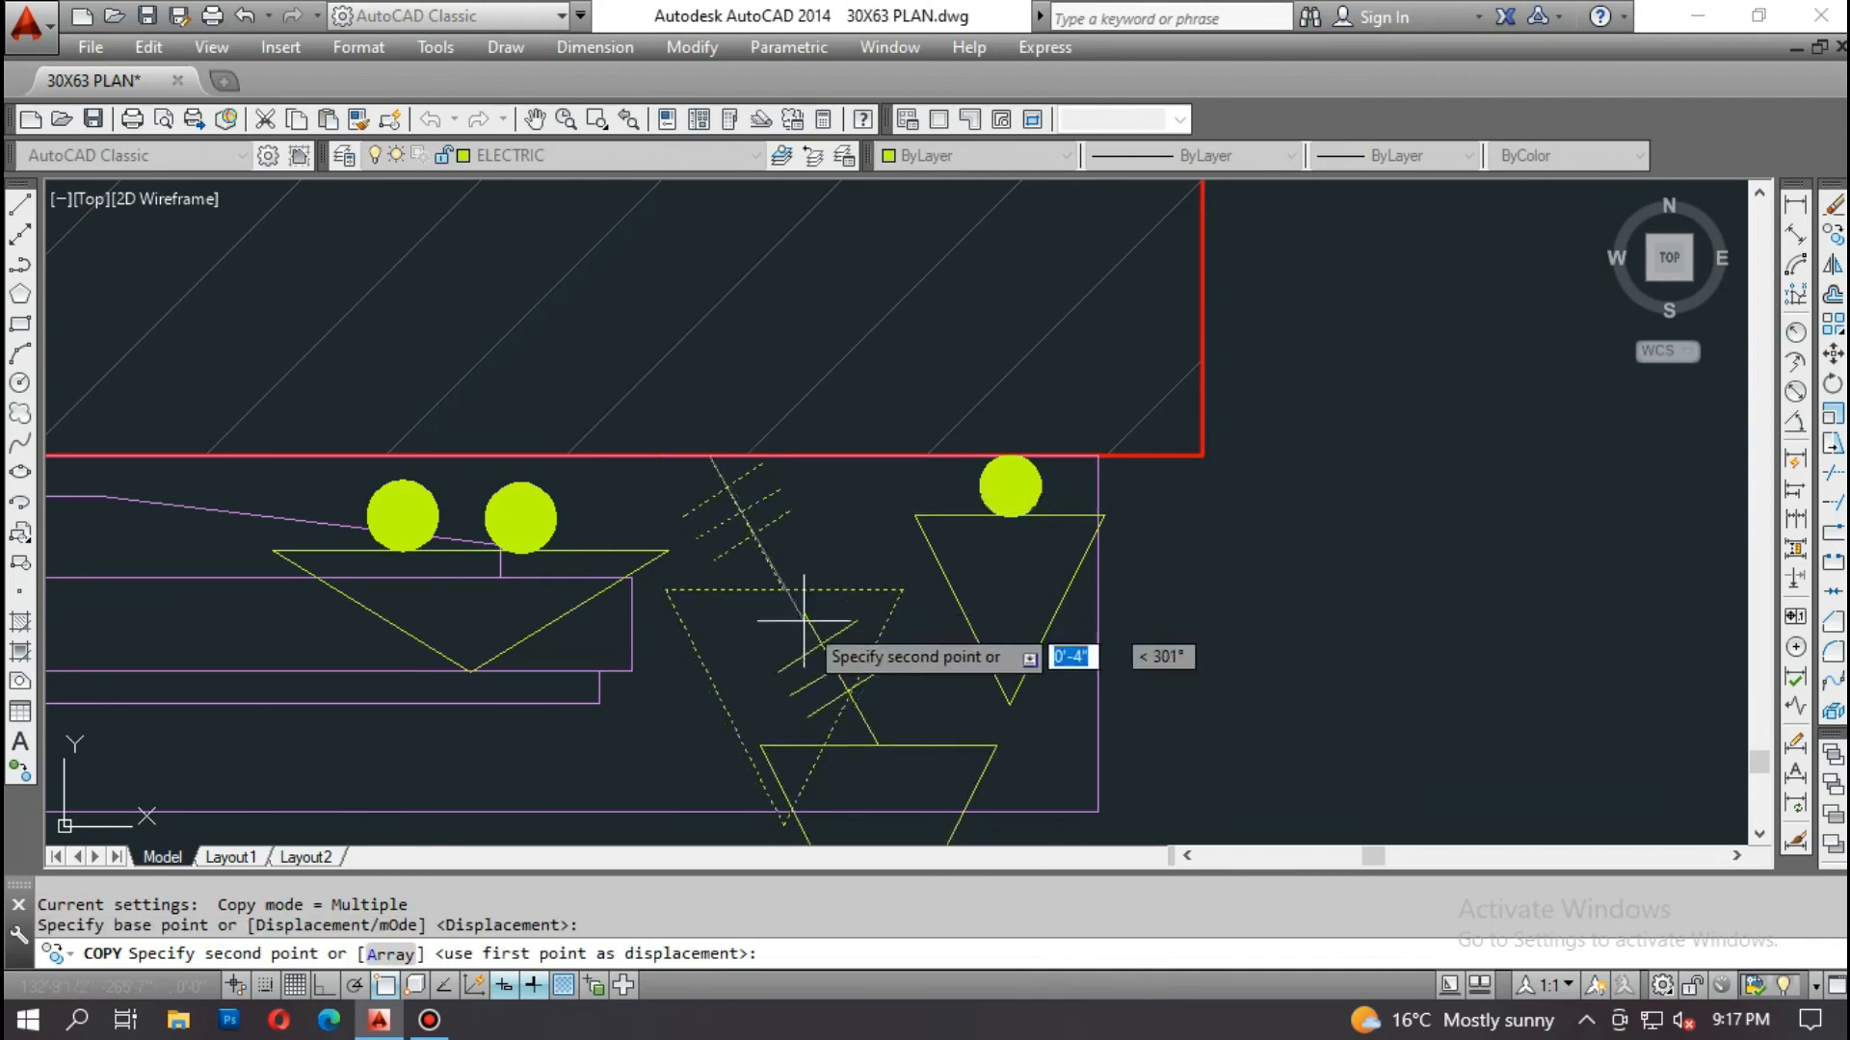
scroll(946, 429, "down", 5)
scroll(945, 462, "up", 8)
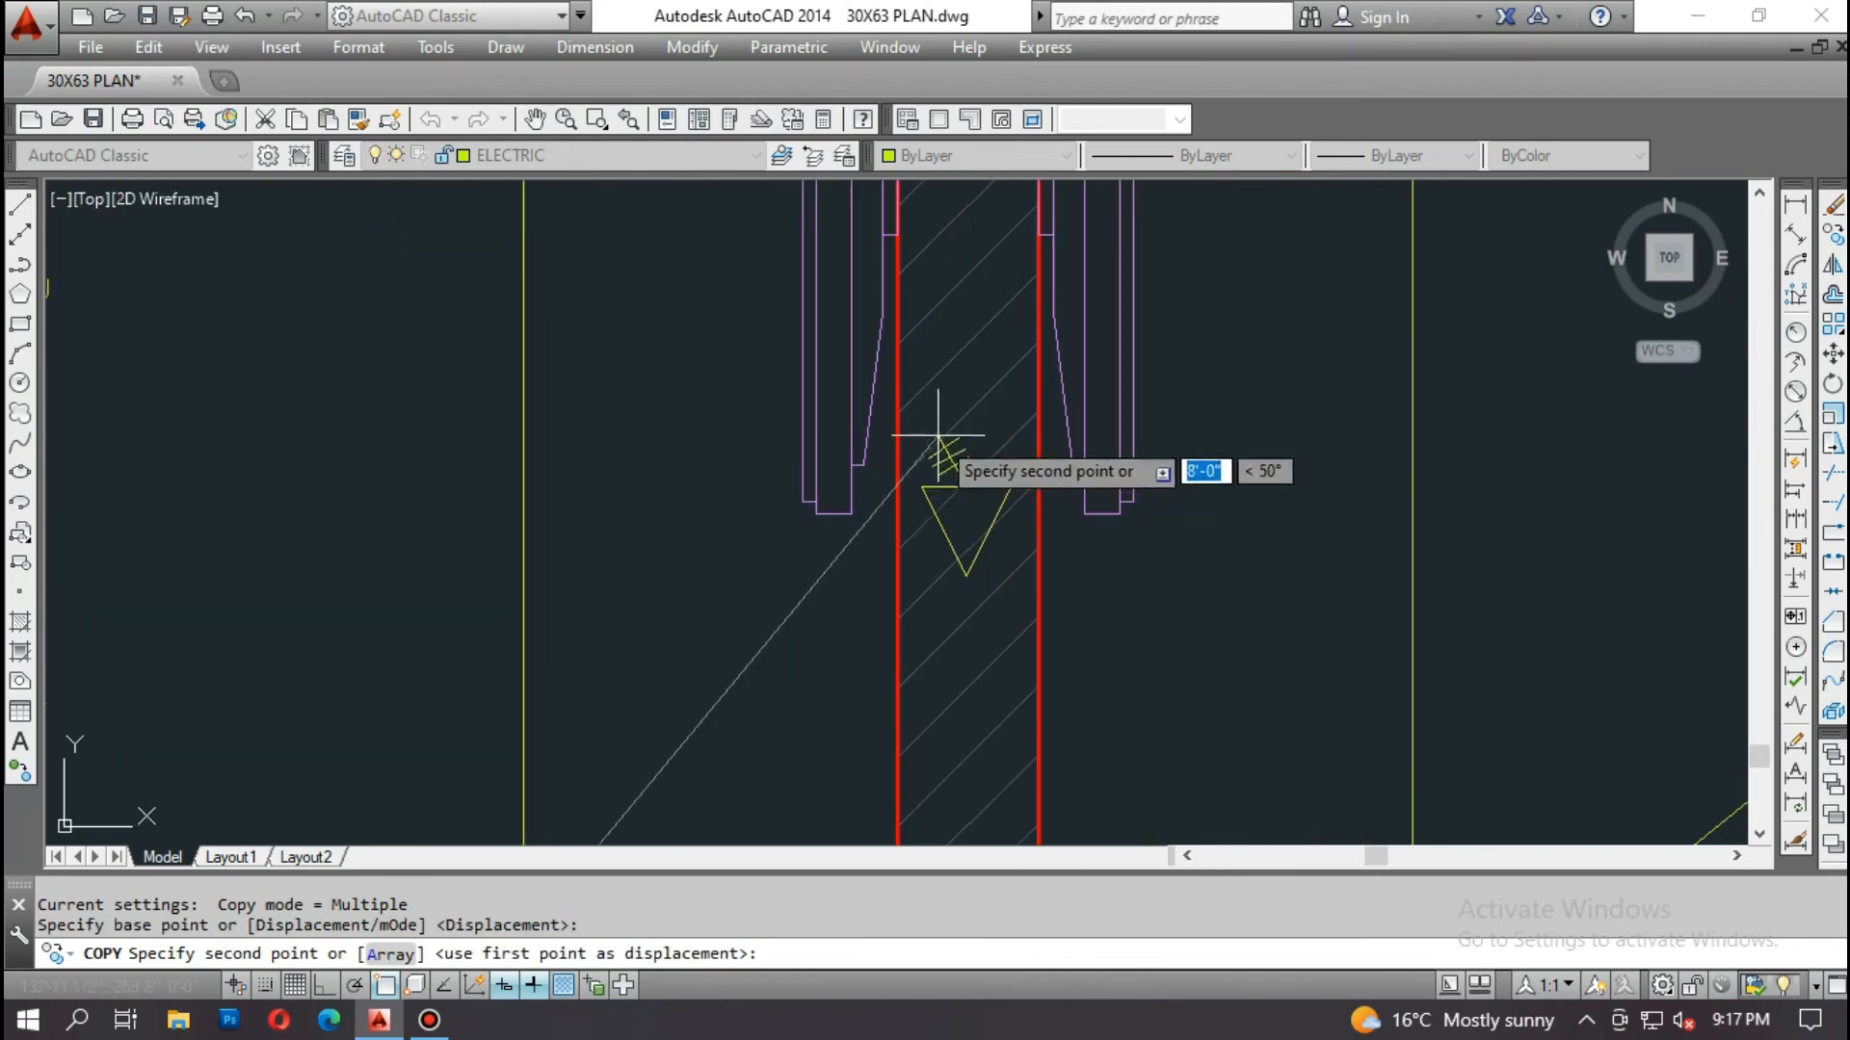
left_click(680, 517)
key("Escape")
Step: Rotate the bedroom's T.V. point 90 degrees clockwise about its stem end so the triangle points away from the shared wall
type("ro")
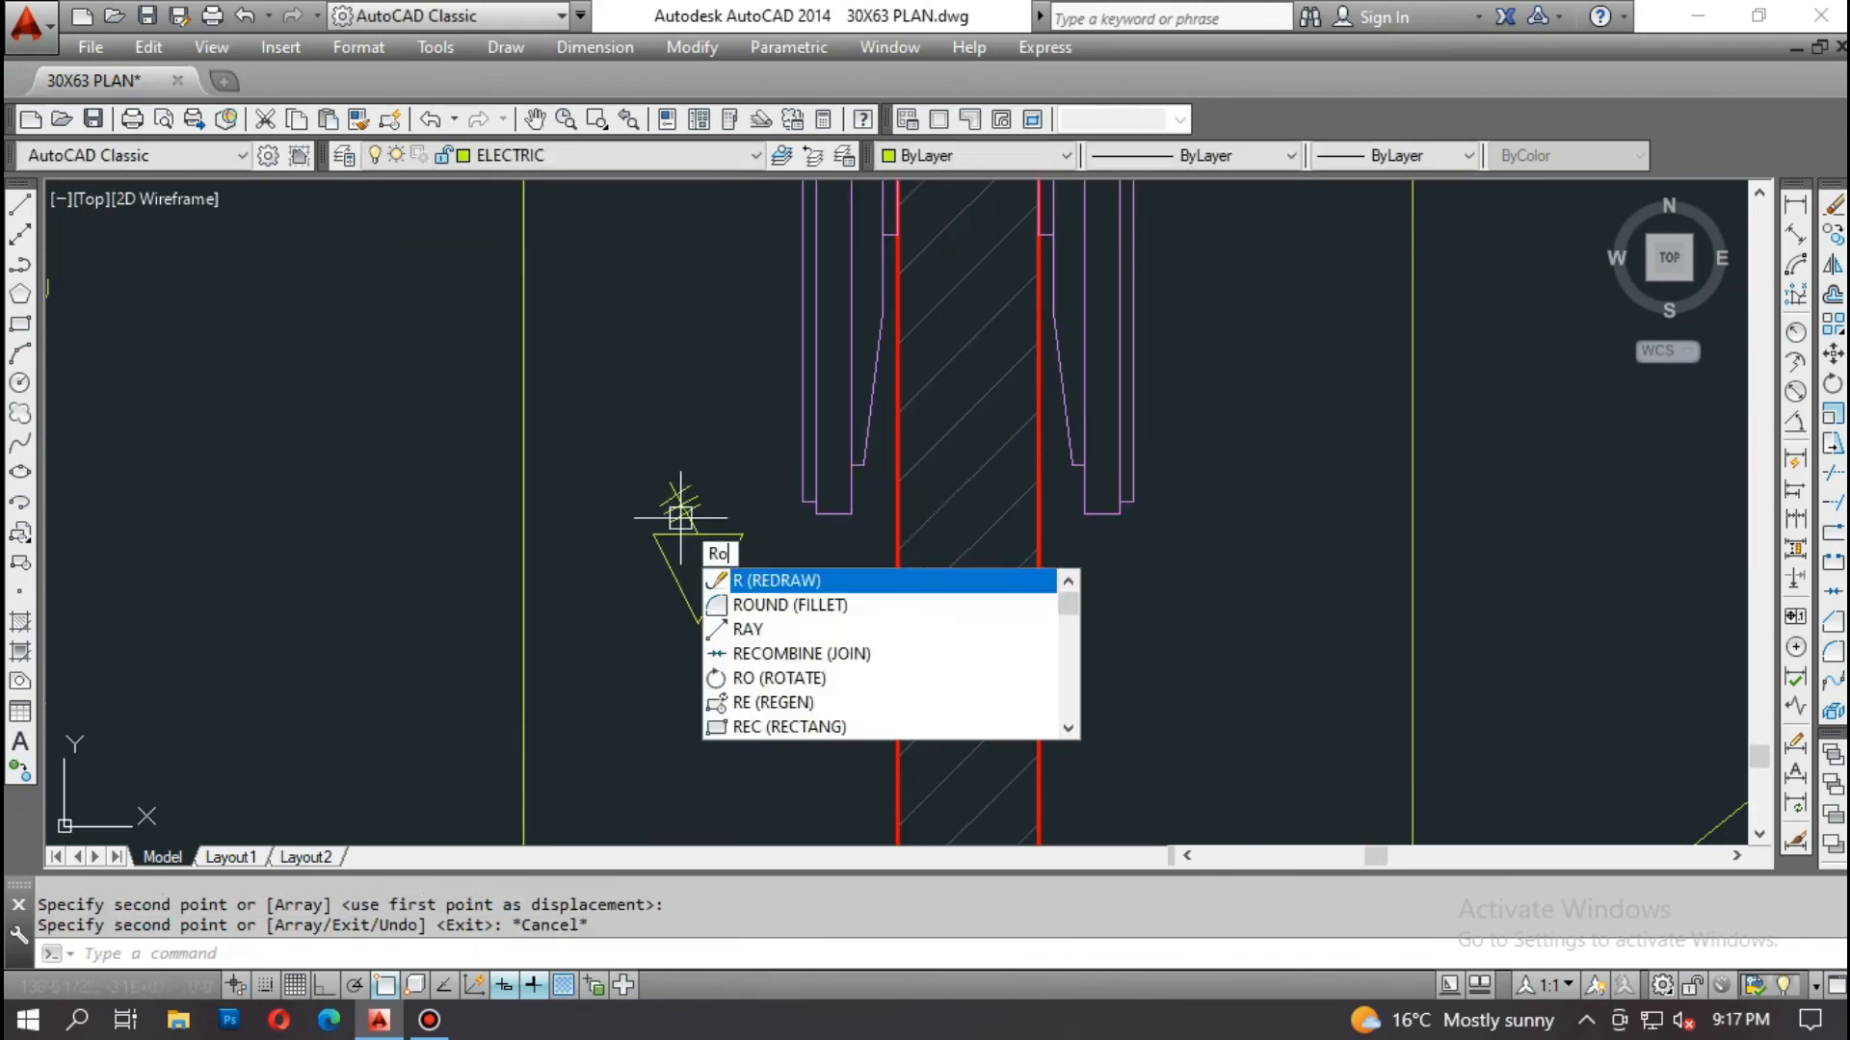
key("Return")
left_click(703, 467)
left_click(640, 612)
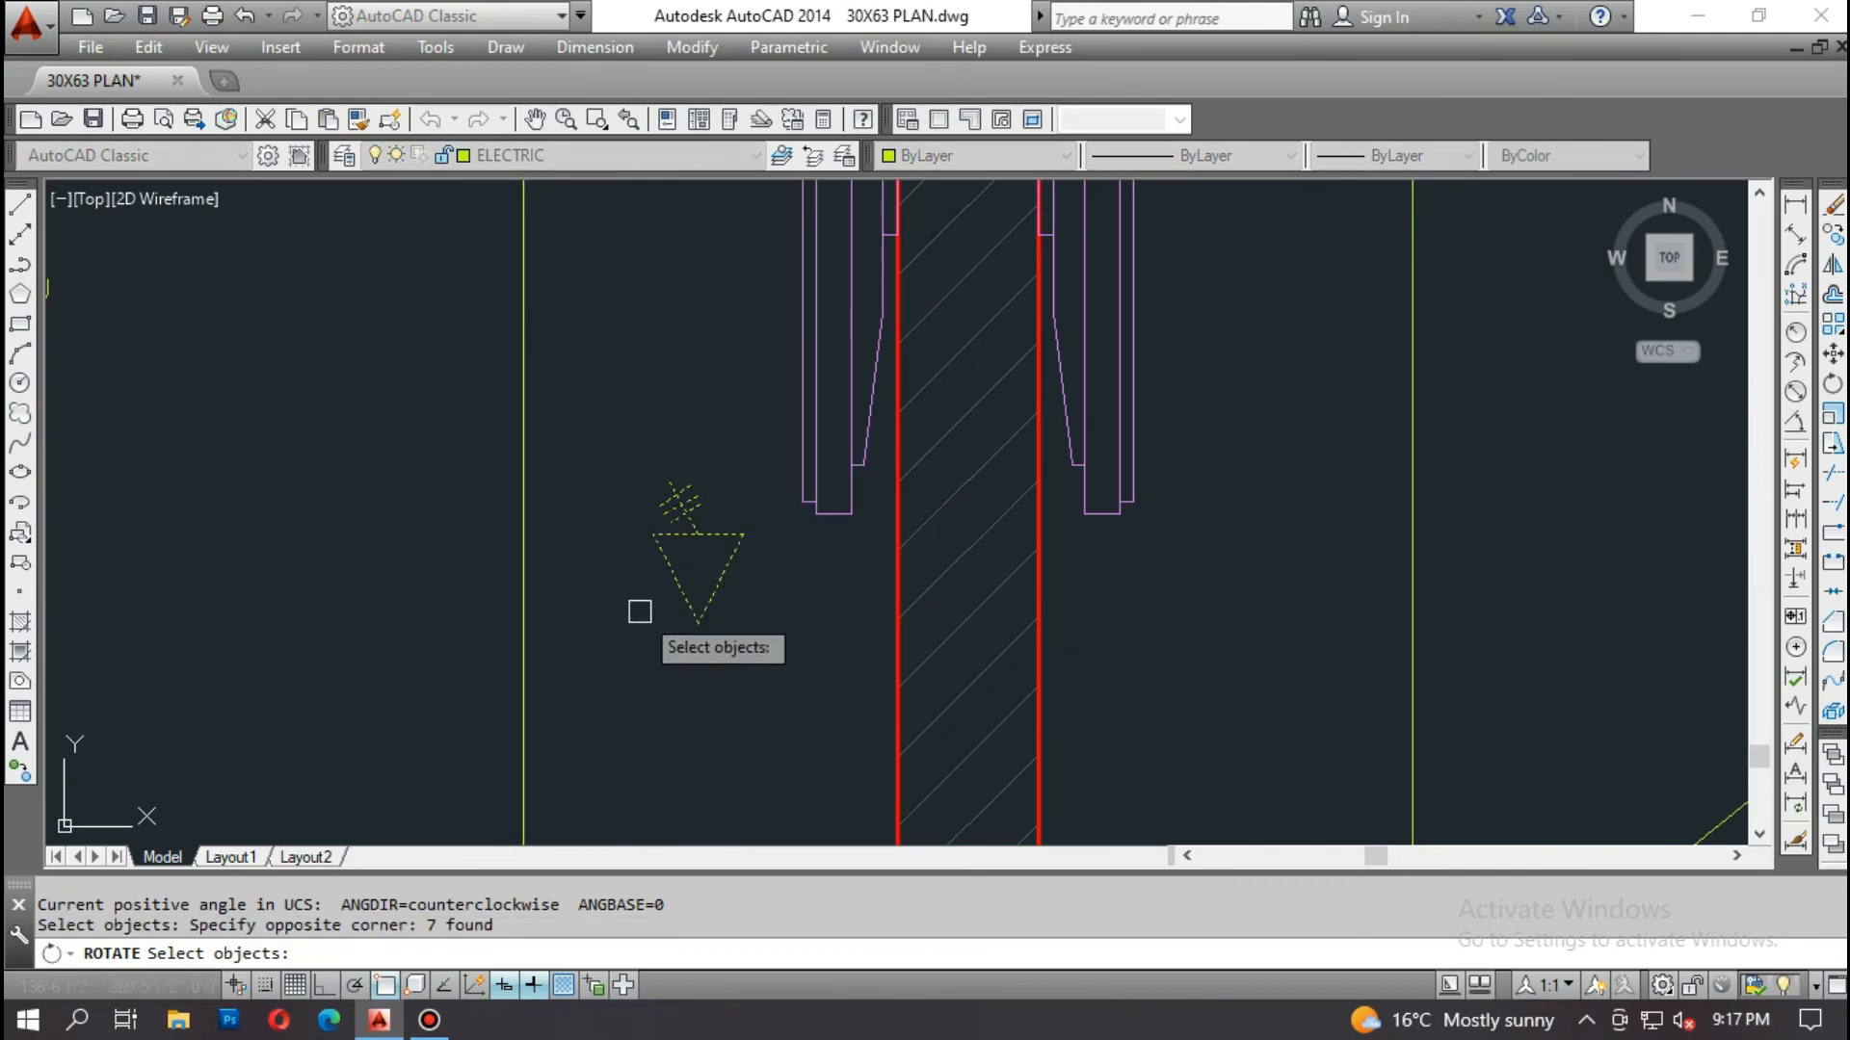
key("Return")
left_click(670, 484)
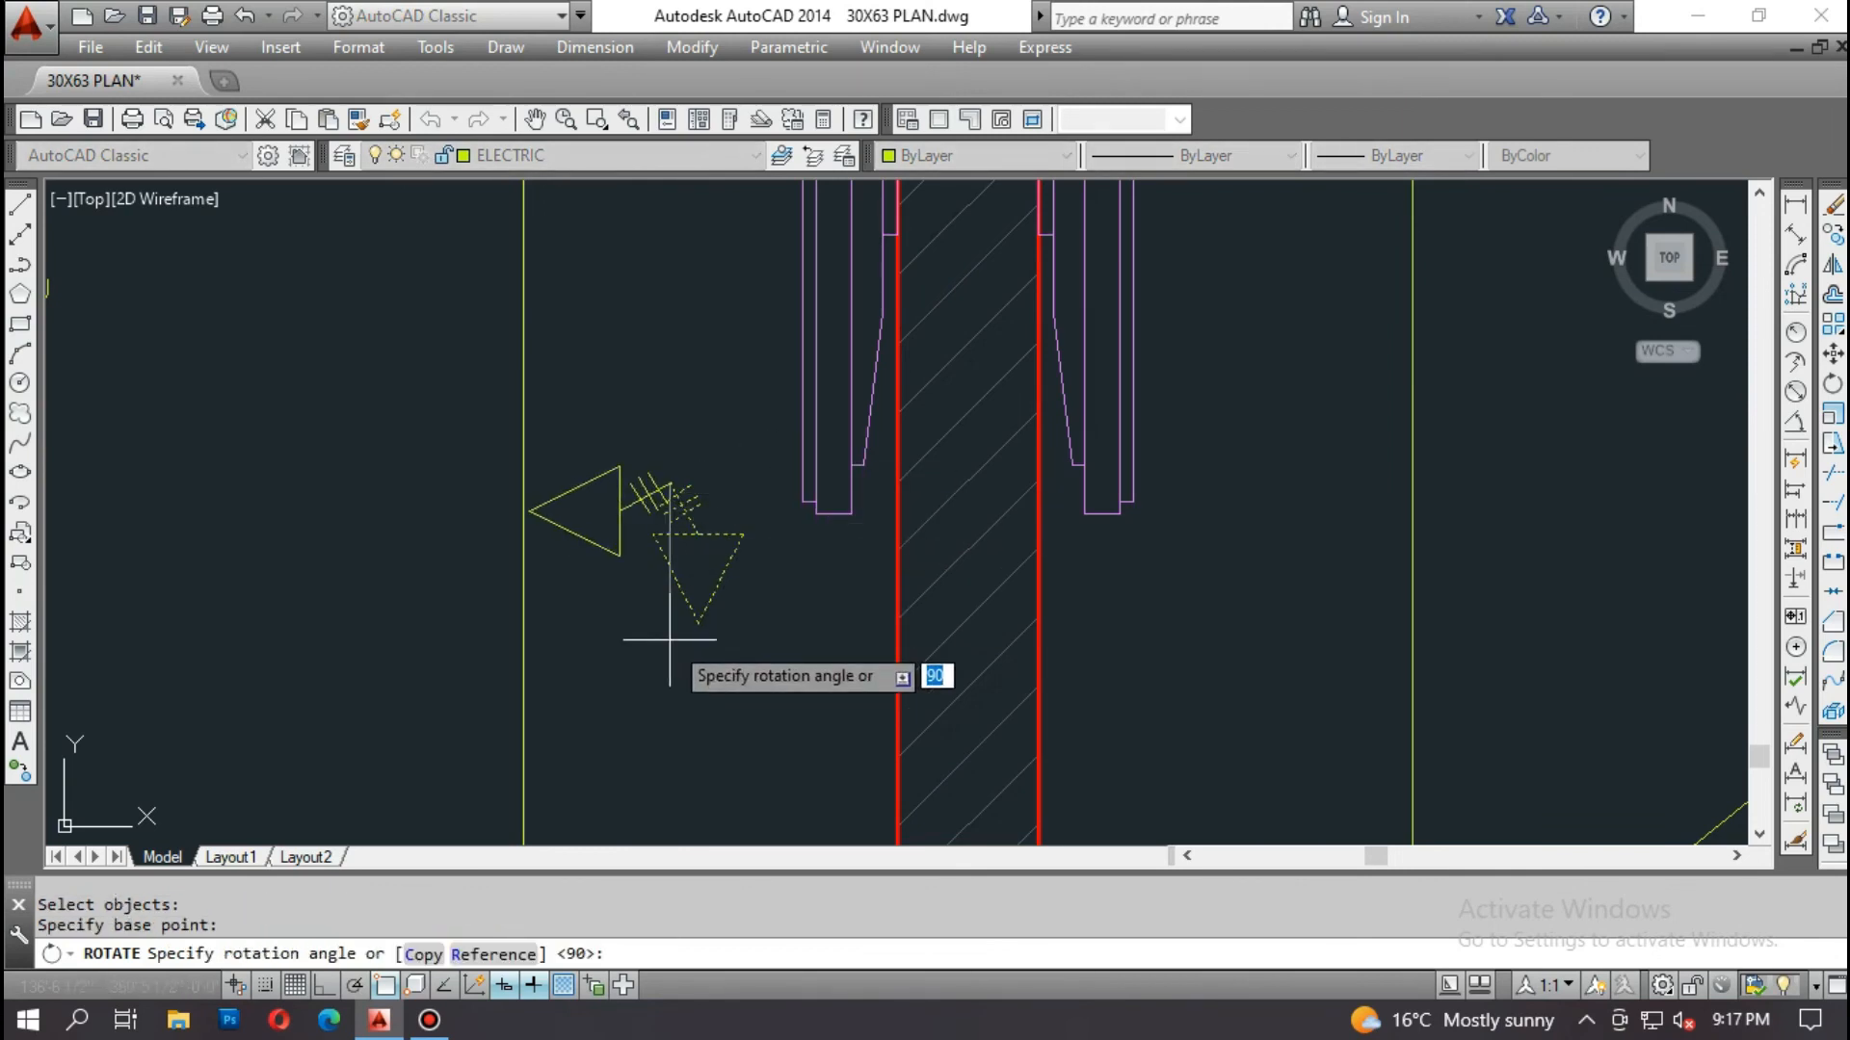
key("Escape")
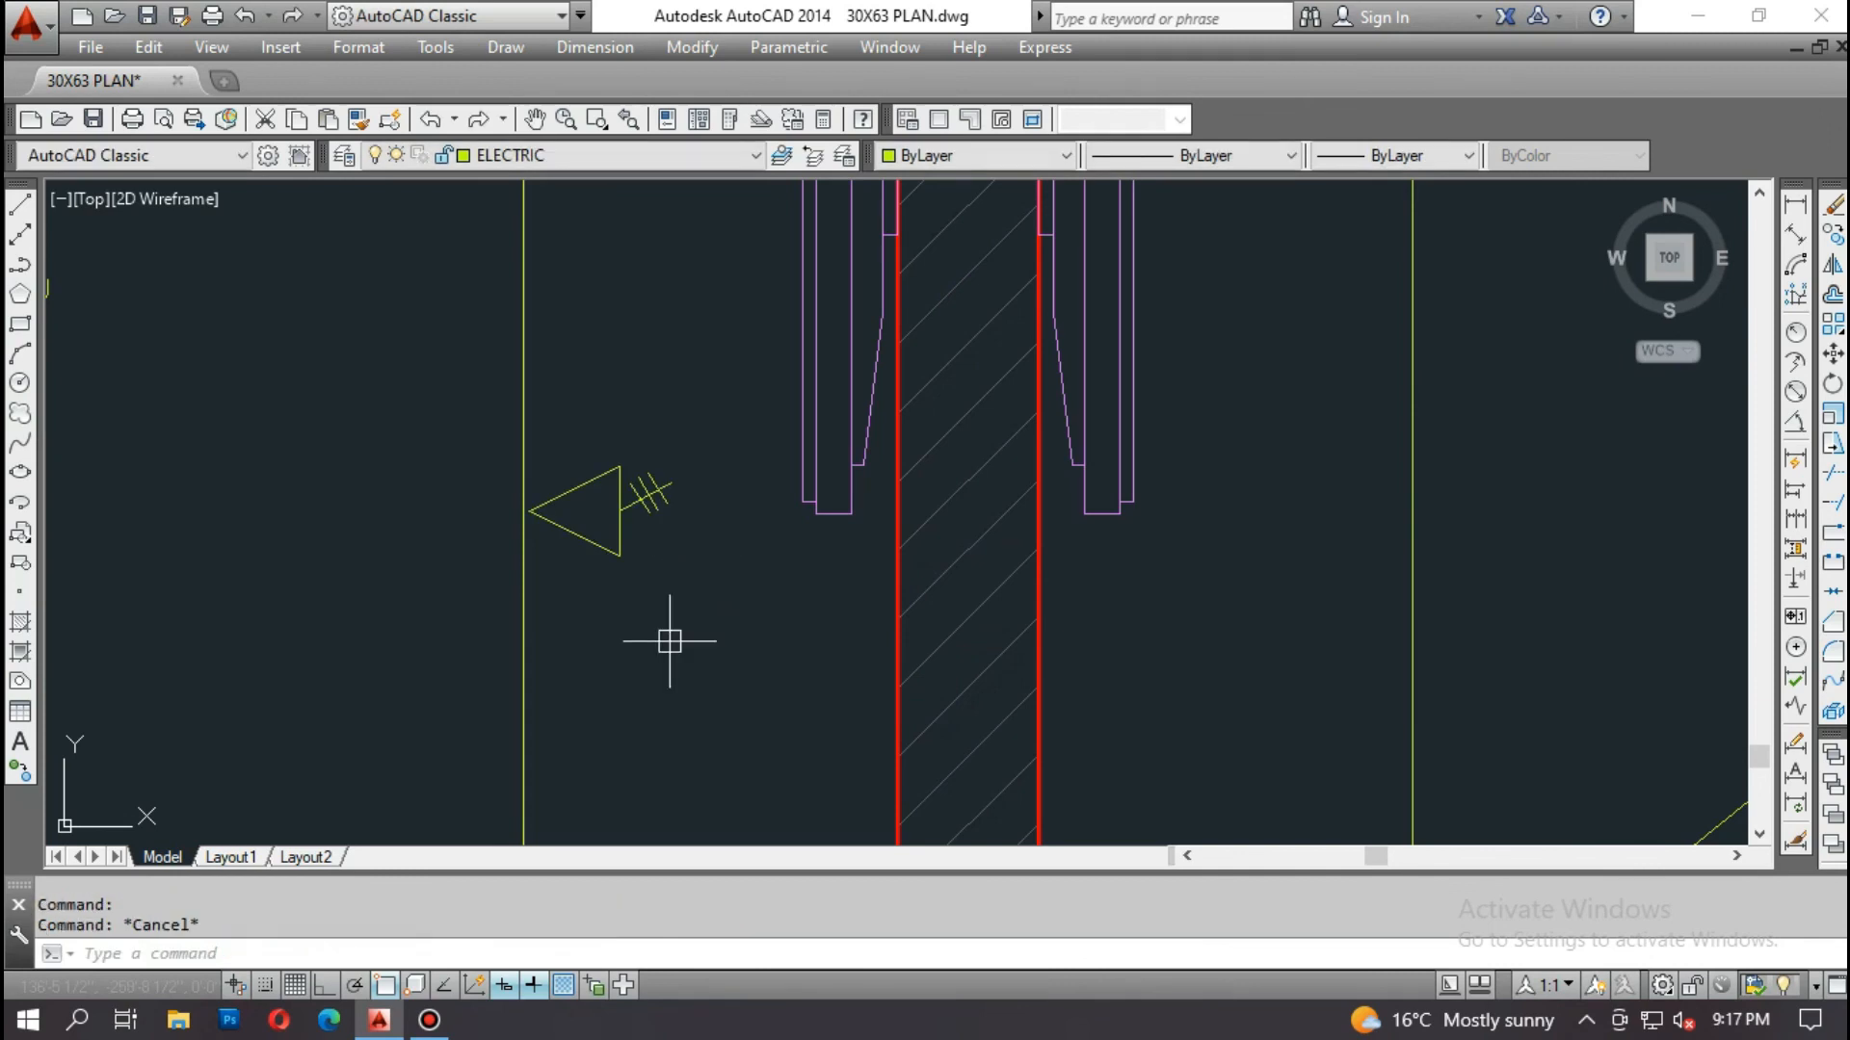
Step: Move the rotated T.V. point by its stem end onto the left bedroom's face of the shared wall, at the TV
type("m")
key("Return")
type("p")
key("Return")
key("Return")
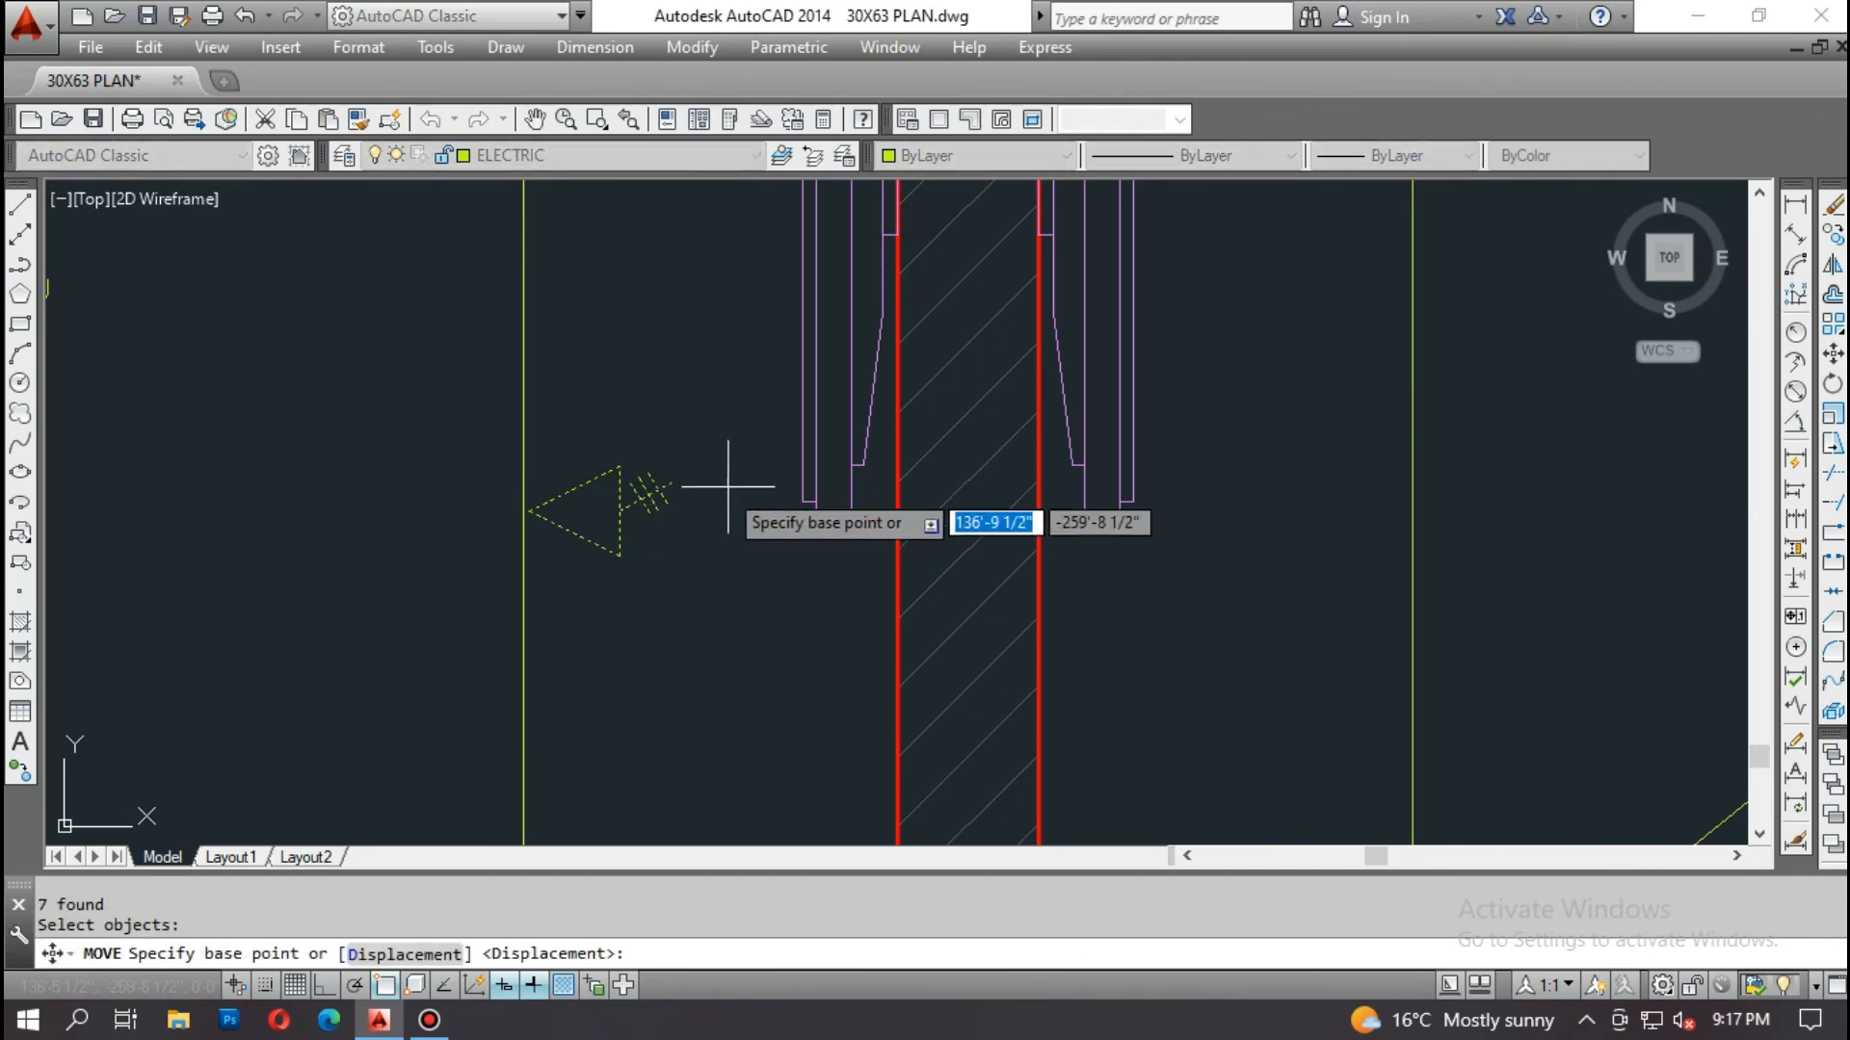
left_click(669, 481)
left_click(896, 451)
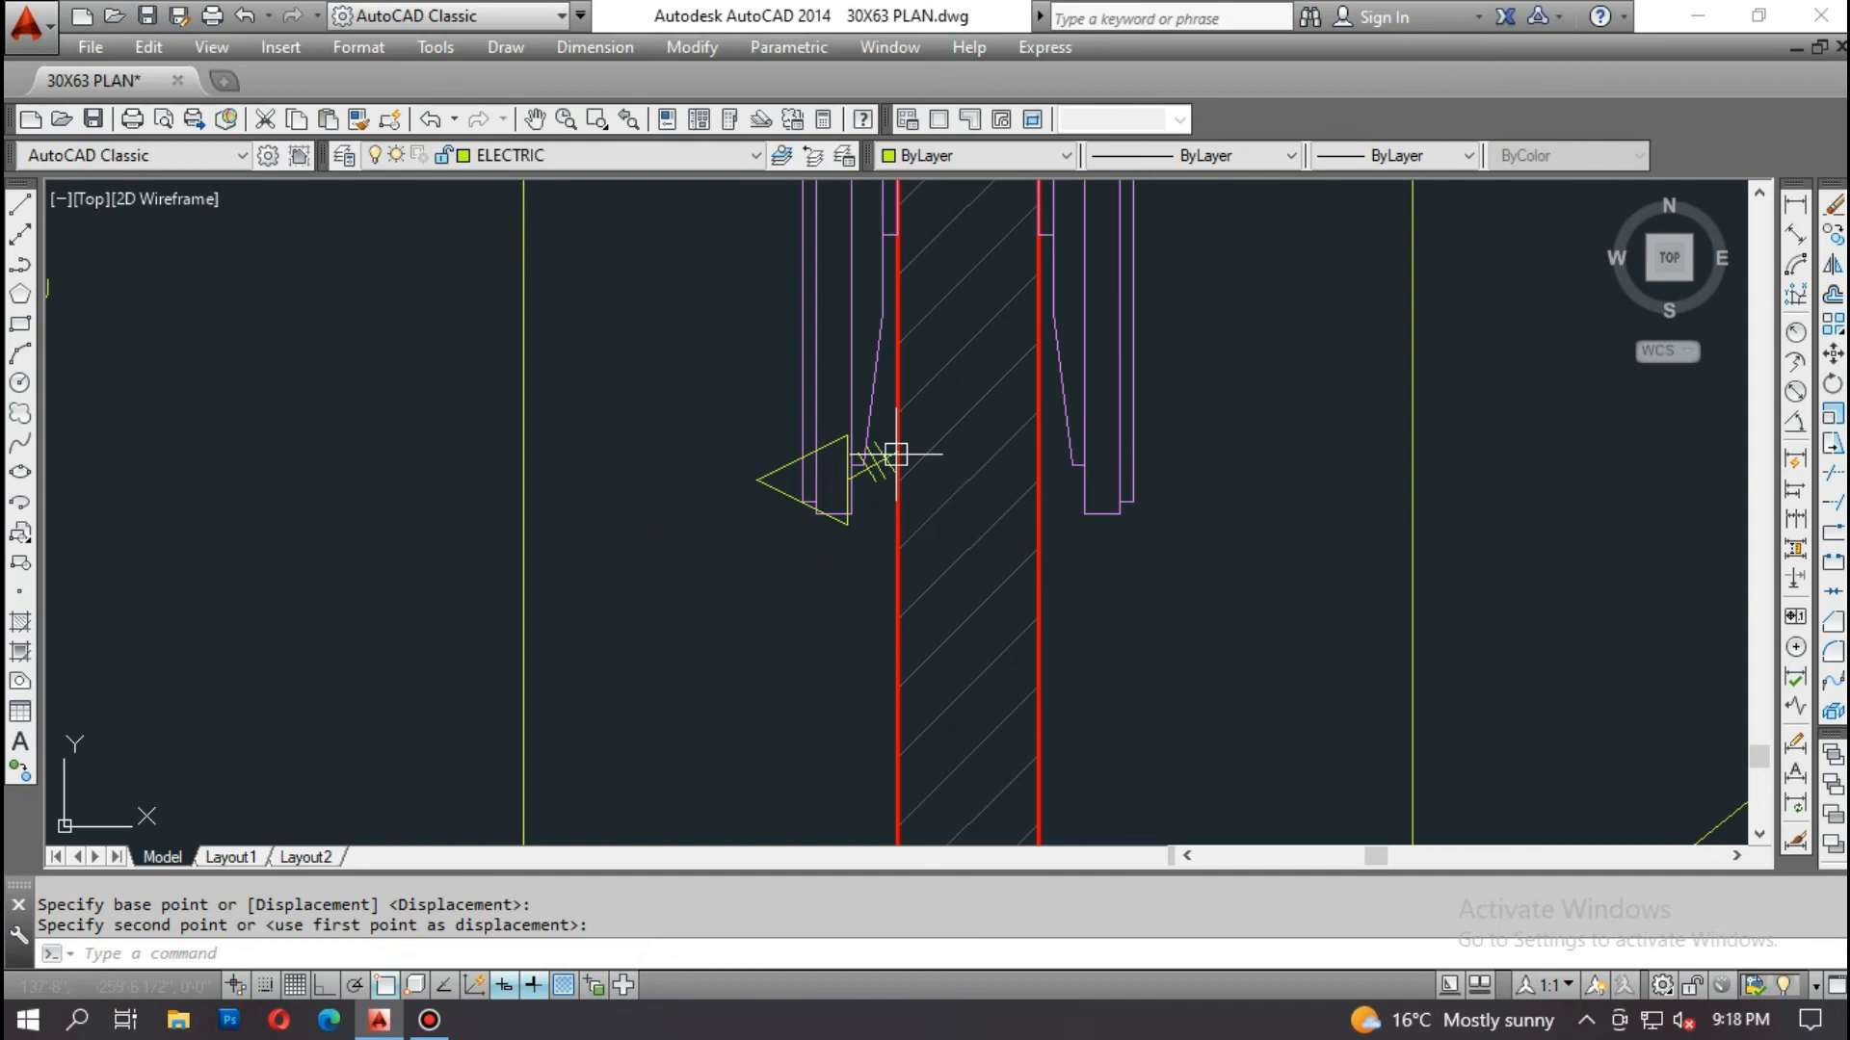
Step: Save and close the 30X63 PLAN drawing, and exit AutoCAD
scroll(896, 453, "down", 10)
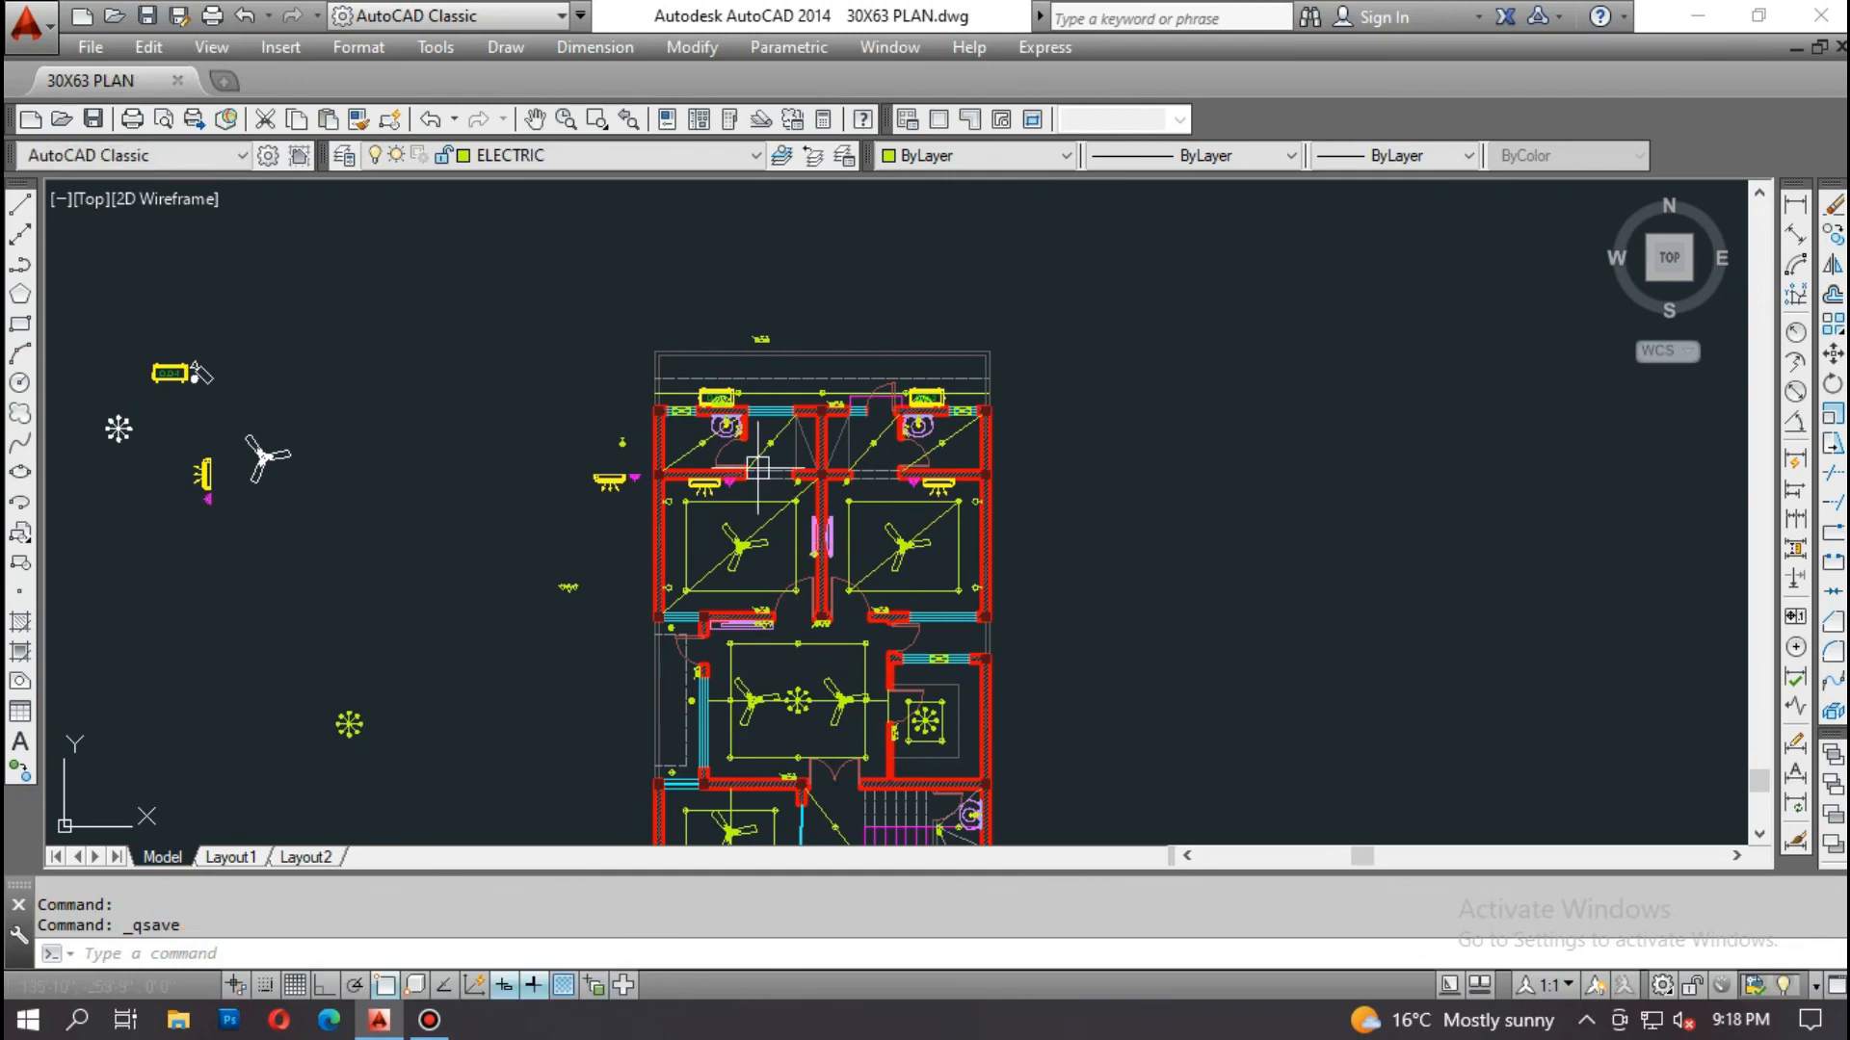
left_click(178, 80)
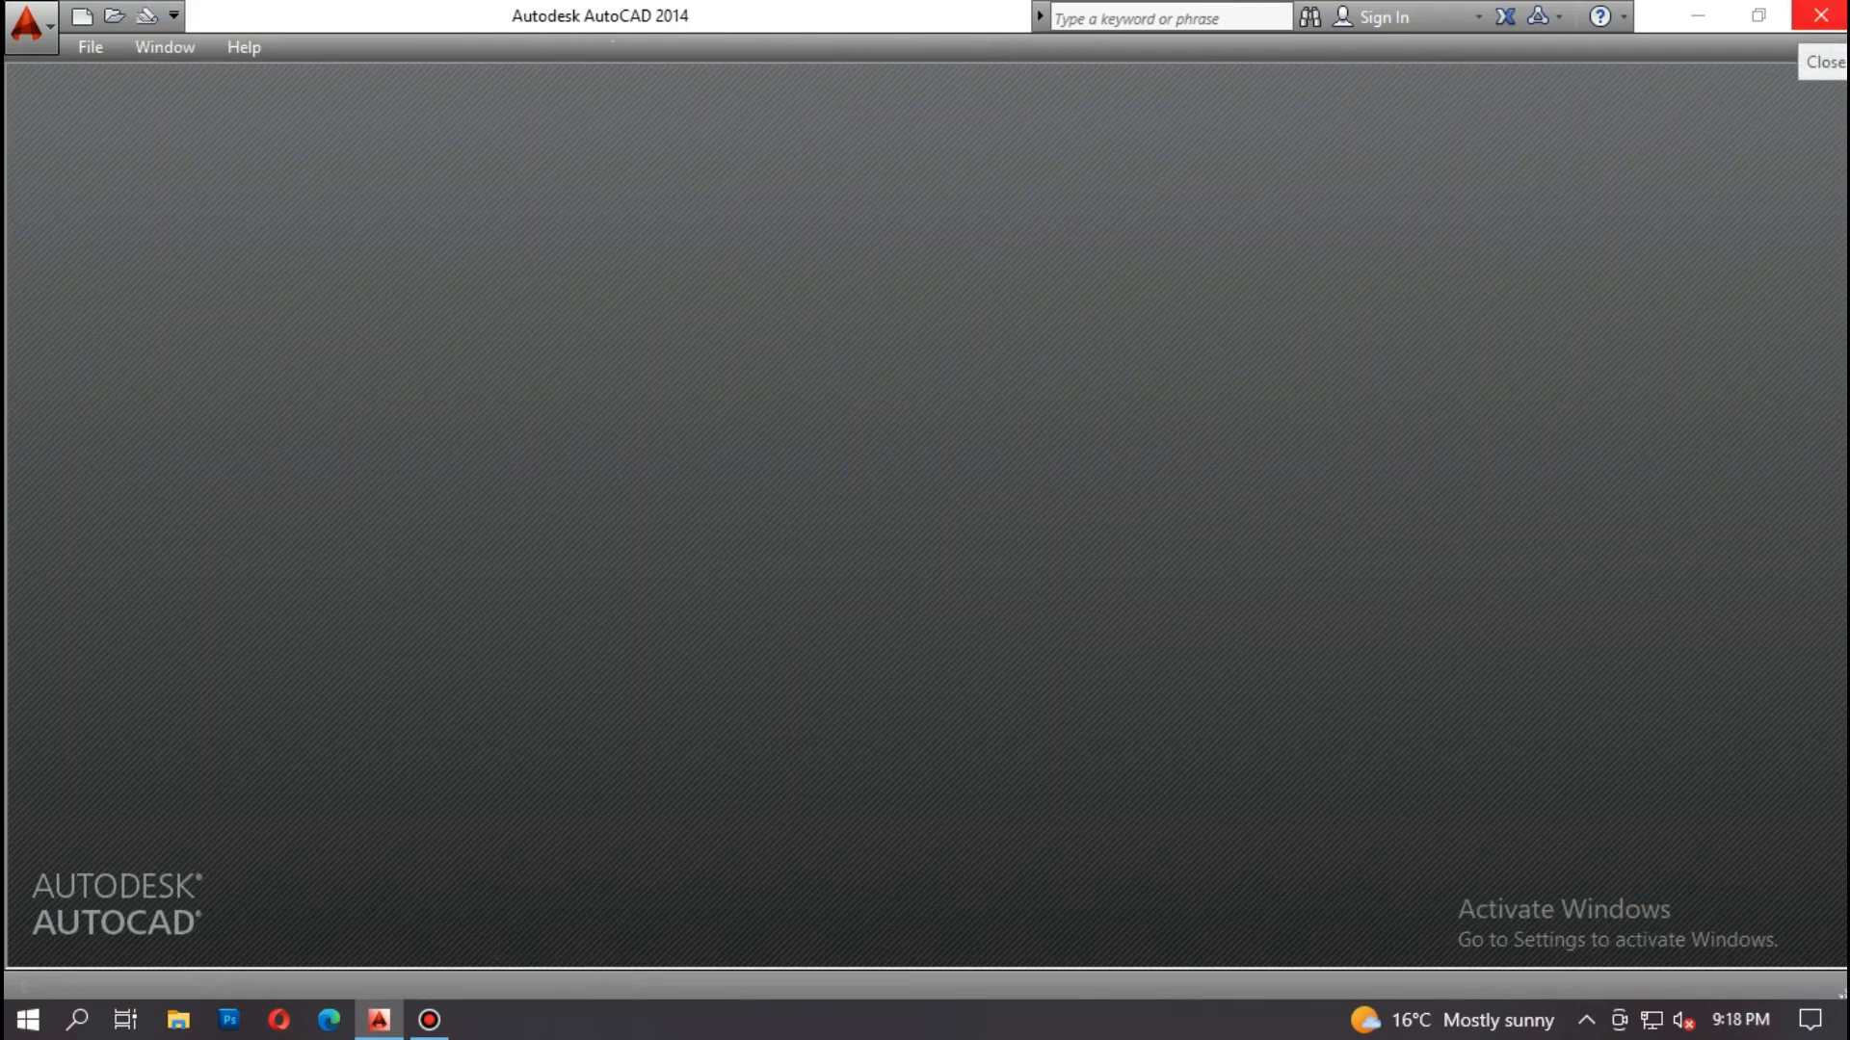
left_click(1819, 15)
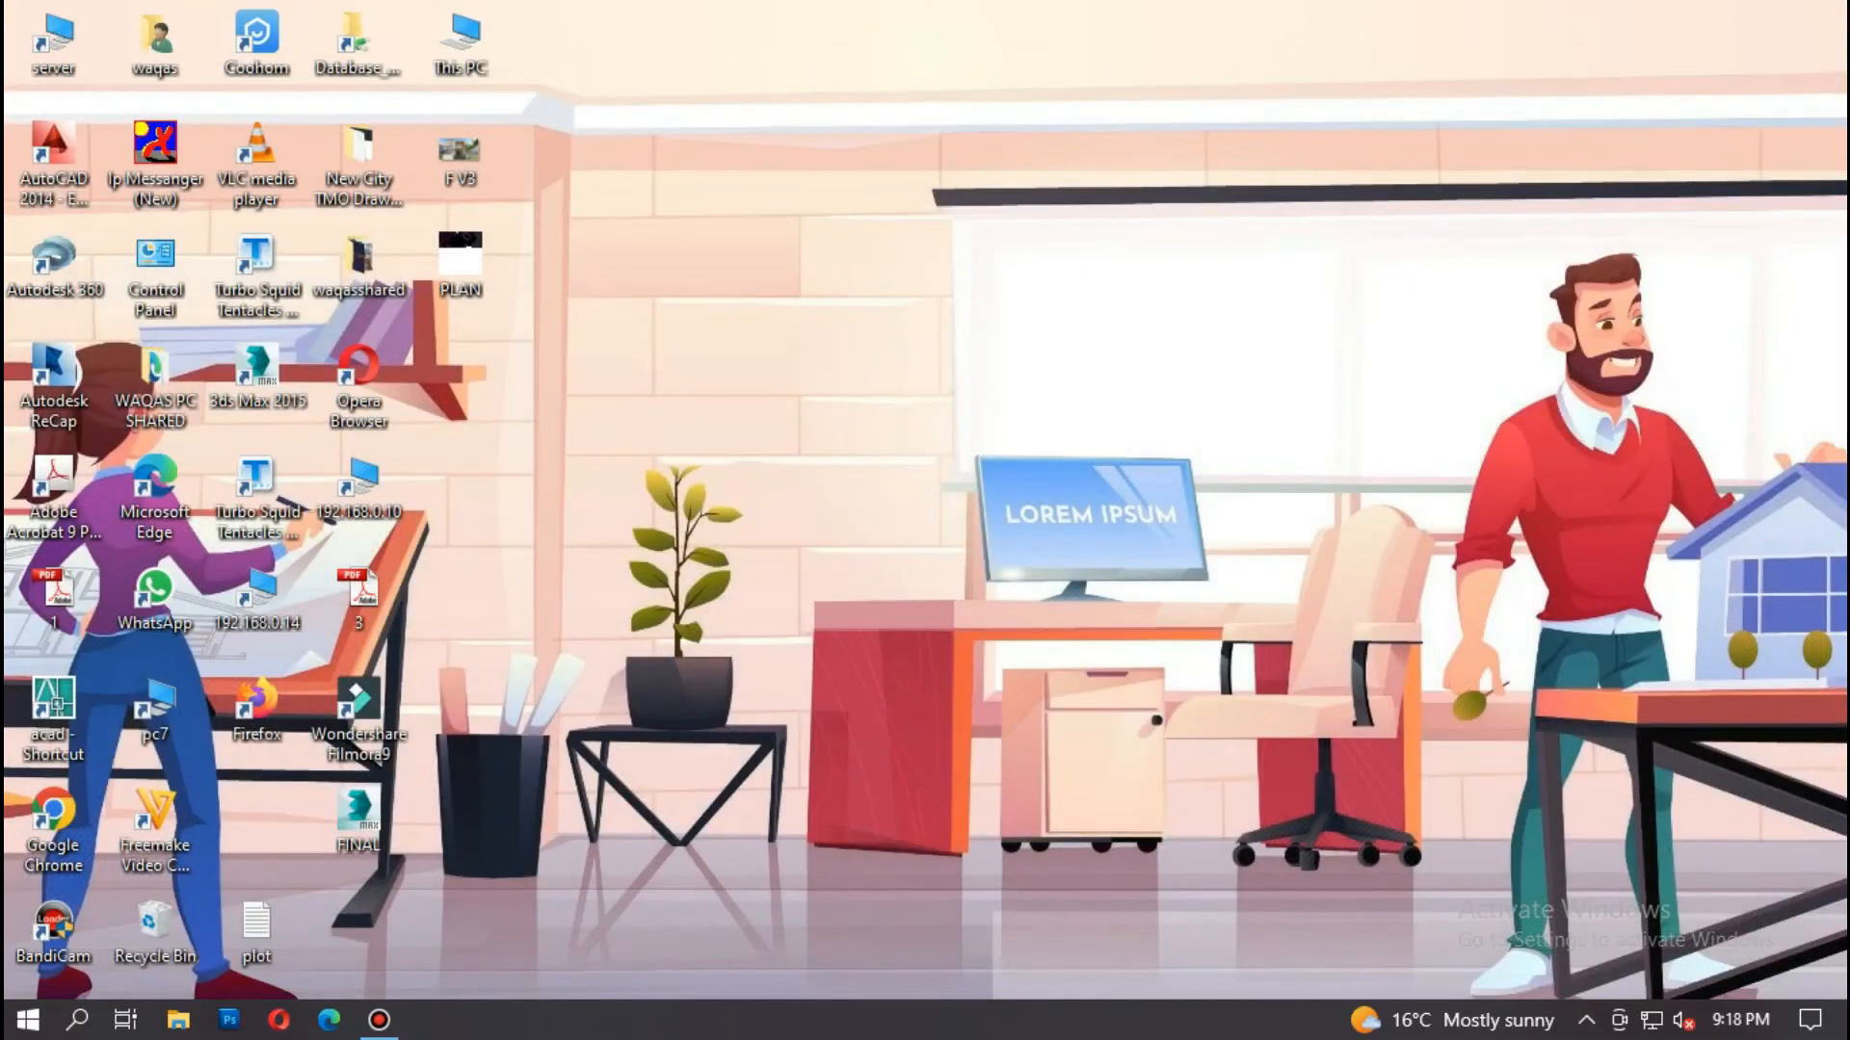